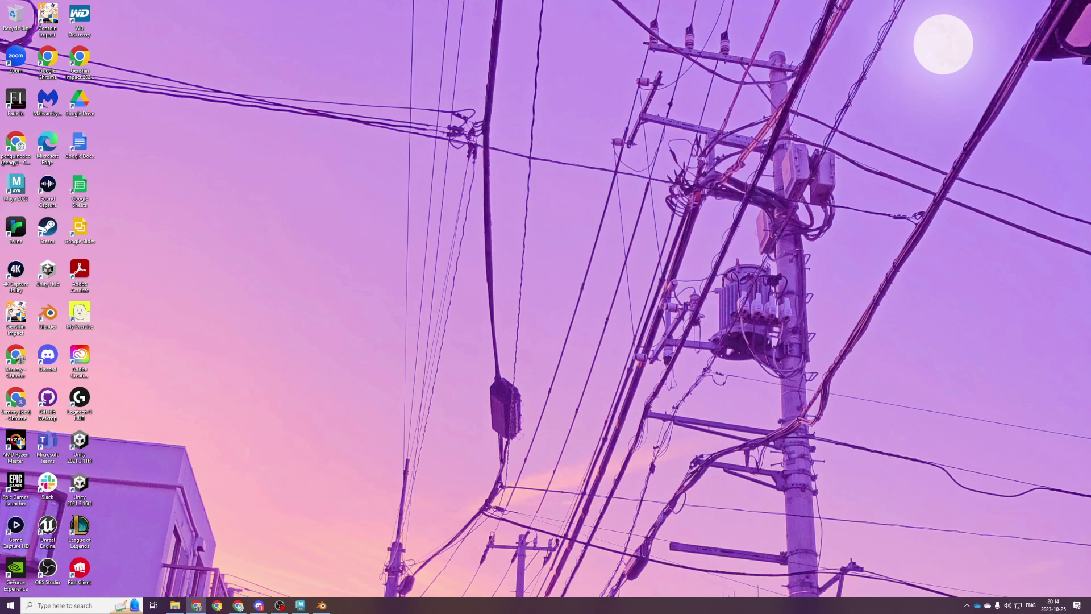
{"action": "key", "text": "alt+Tab"}
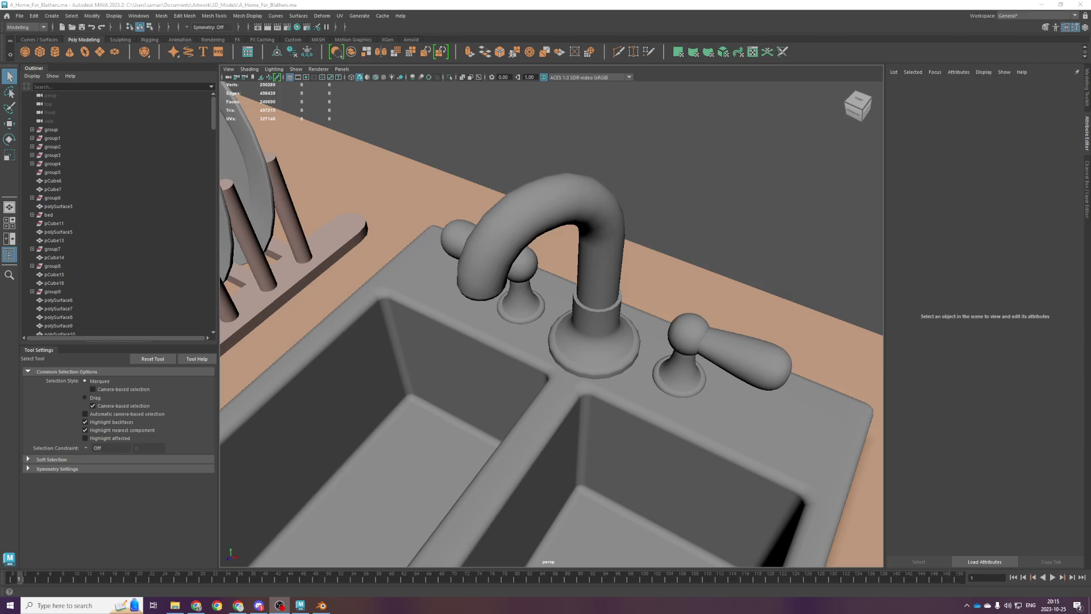
{"action": "scroll", "coordinate": [377, 383], "scroll_direction": "down", "scroll_amount": 7}
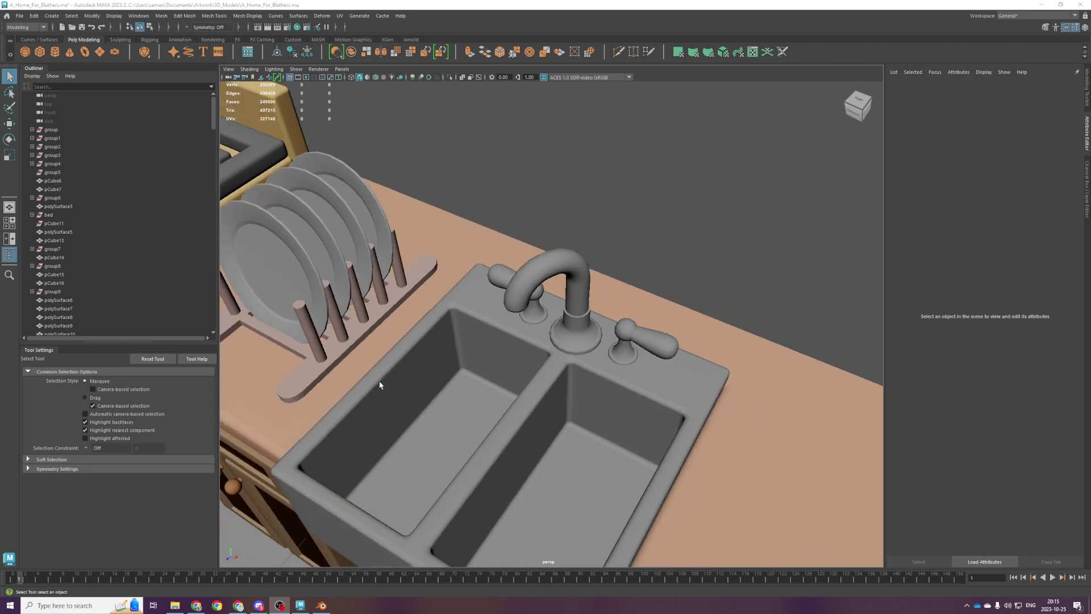
{"action": "left_click_drag", "start_coordinate": [534, 453], "coordinate": [573, 375], "text": "alt"}
{"action": "scroll", "coordinate": [574, 375], "scroll_direction": "down", "scroll_amount": 8}
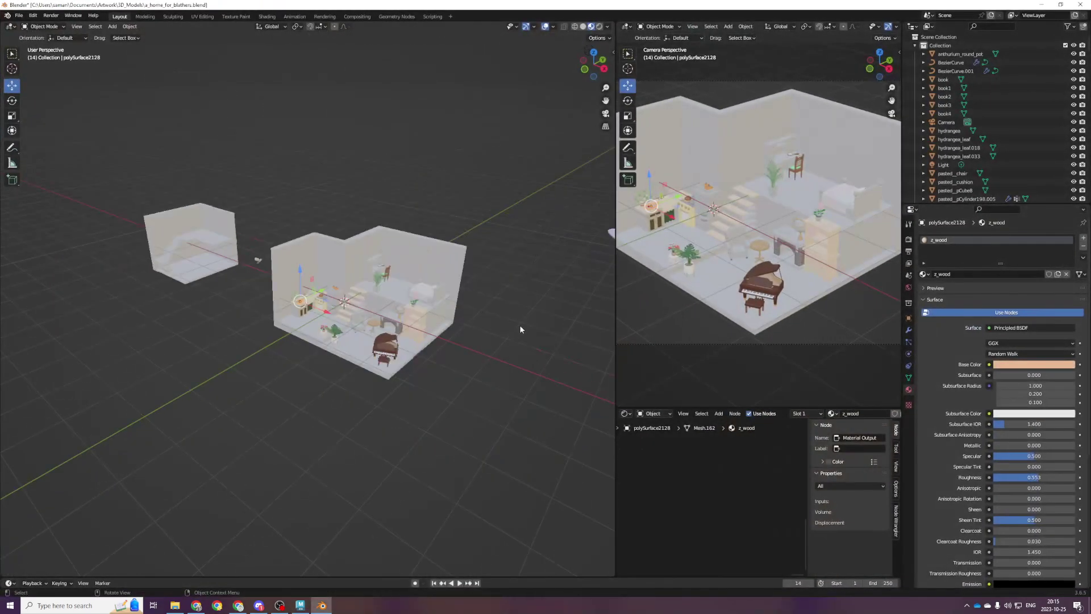
In Blender, widen the camera viewport by moving its divider and enlarge the room shown in it.
{"action": "left_click_drag", "start_coordinate": [616, 268], "coordinate": [500, 269]}
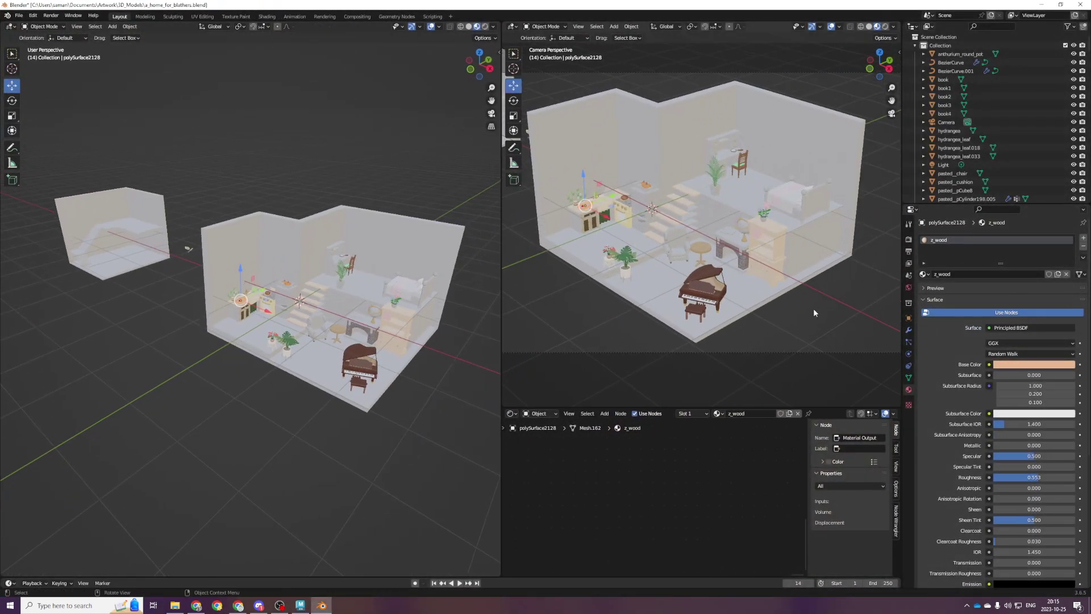
{"action": "scroll", "coordinate": [814, 308], "scroll_direction": "up", "scroll_amount": 2}
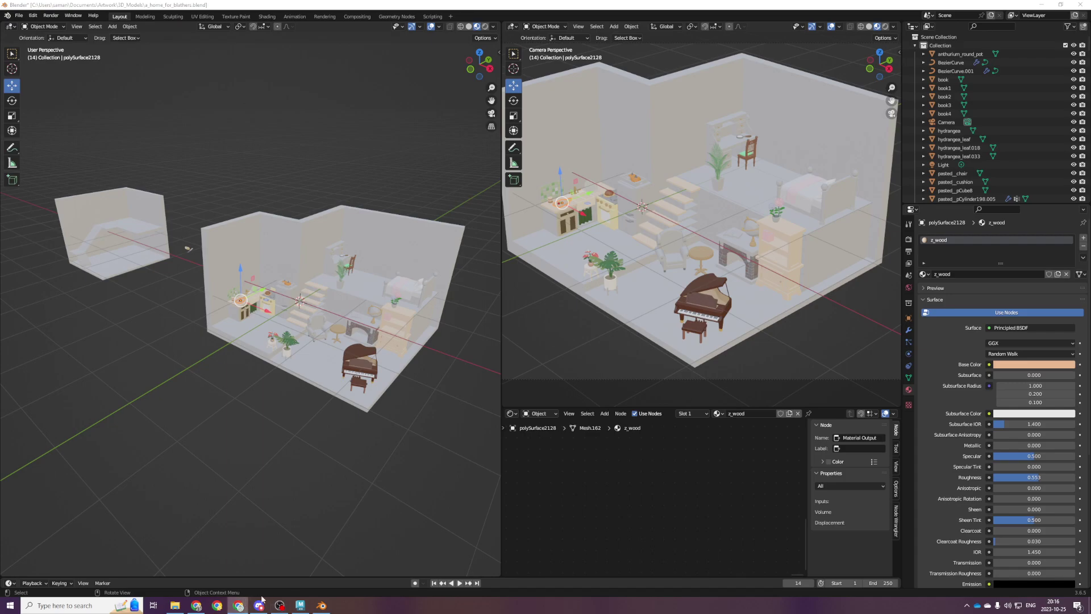
{"action": "left_click_drag", "start_coordinate": [579, 613], "coordinate": [301, 1]}
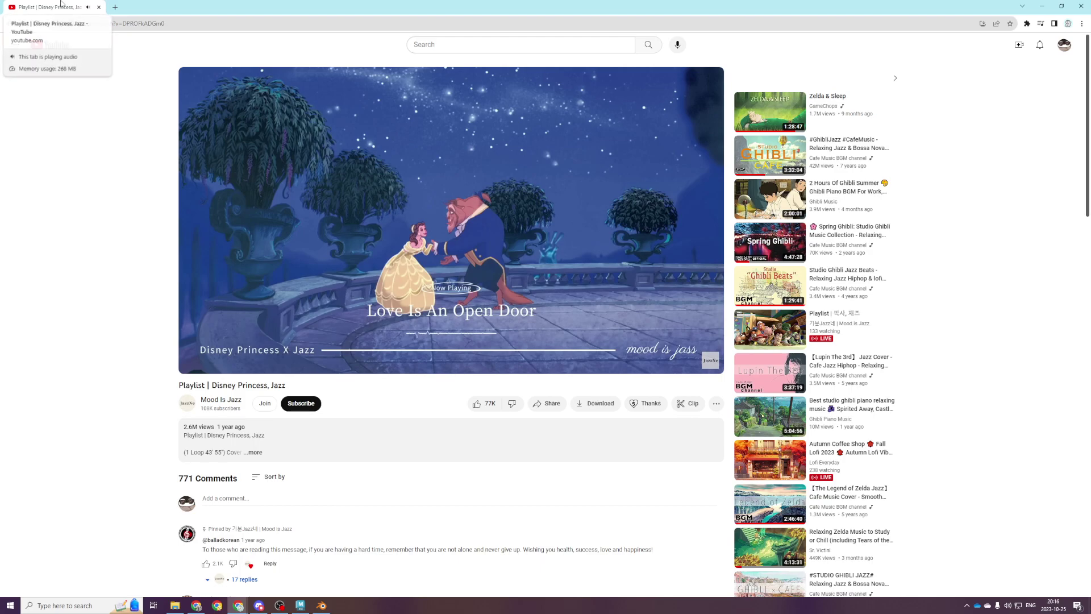
{"action": "key", "text": "alt+Tab"}
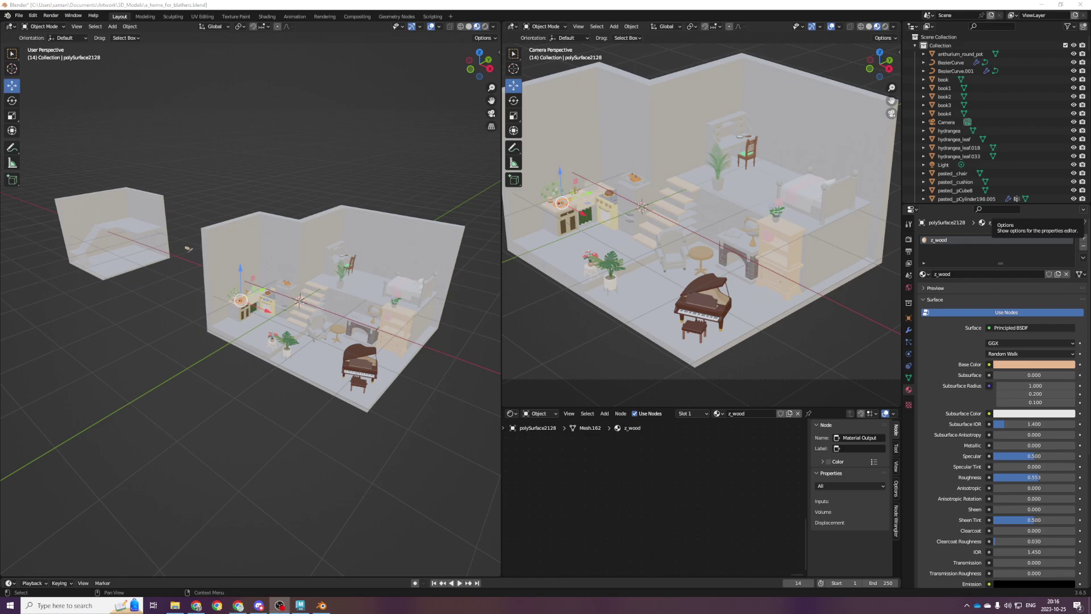
Examine the furnished room in the perspective viewport, then select and frame the writing desk on the upper floor.
{"action": "scroll", "coordinate": [337, 417], "scroll_direction": "up", "scroll_amount": 5}
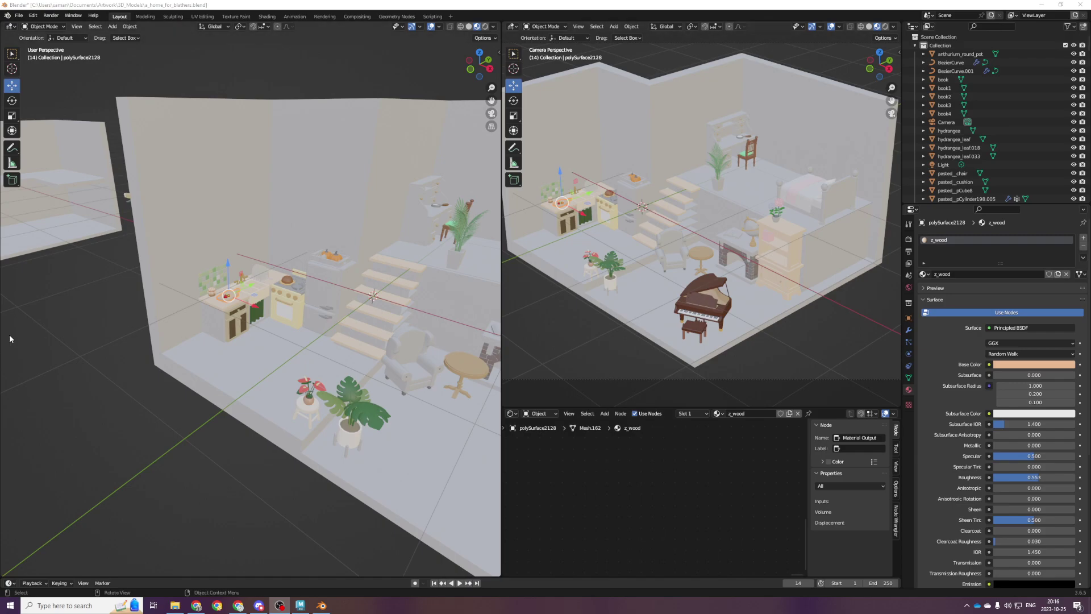
{"action": "scroll", "coordinate": [364, 364], "scroll_direction": "down", "scroll_amount": 2}
{"action": "scroll", "coordinate": [368, 353], "scroll_direction": "up", "scroll_amount": 2}
{"action": "scroll", "coordinate": [372, 375], "scroll_direction": "down", "scroll_amount": 4}
{"action": "middle_click_drag", "start_coordinate": [375, 379], "coordinate": [391, 347]}
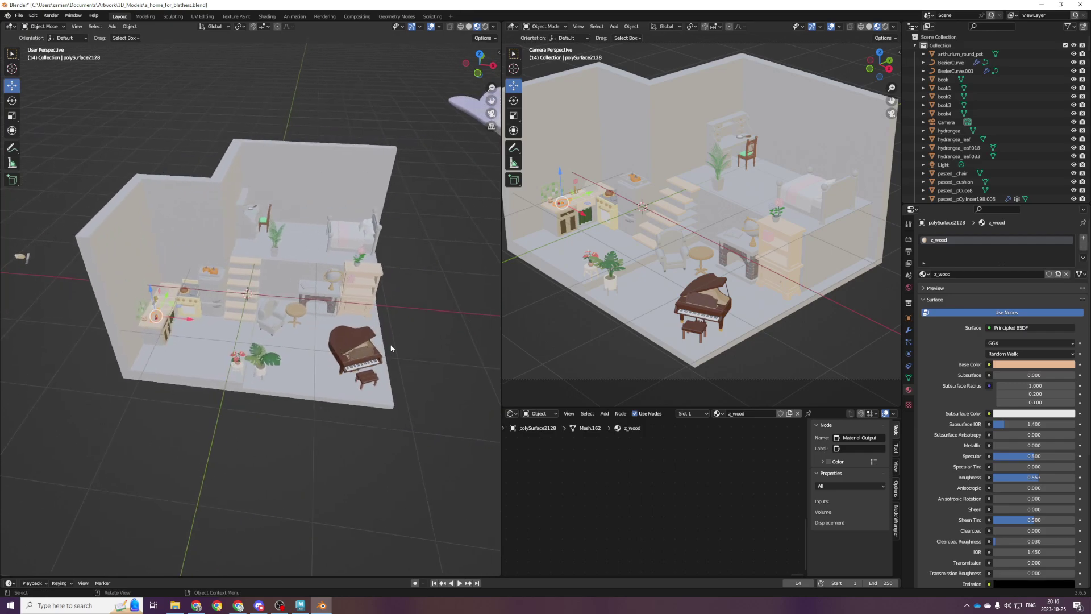
{"action": "left_click", "coordinate": [248, 224]}
{"action": "key", "text": "KP_Decimal"}
{"action": "scroll", "coordinate": [273, 301], "scroll_direction": "down", "scroll_amount": 3}
{"action": "middle_click_drag", "start_coordinate": [310, 329], "coordinate": [302, 351]}
{"action": "scroll", "coordinate": [230, 310], "scroll_direction": "up", "scroll_amount": 3}
{"action": "scroll", "coordinate": [233, 319], "scroll_direction": "down", "scroll_amount": 3}
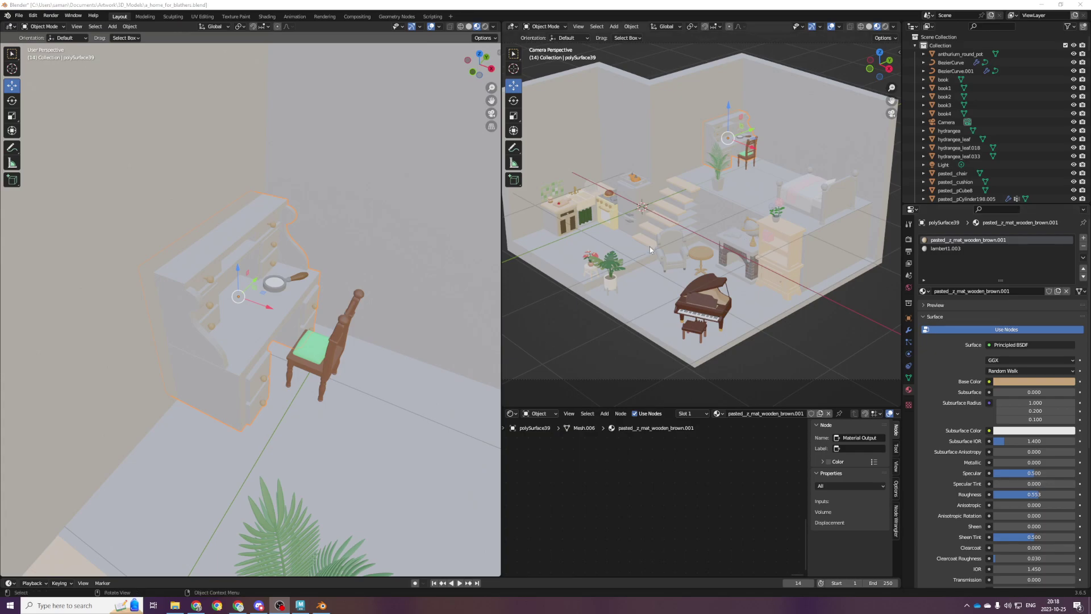
Switch to Maya, then select and frame the separate grey writing desk outside the room.
{"action": "left_click", "coordinate": [300, 606]}
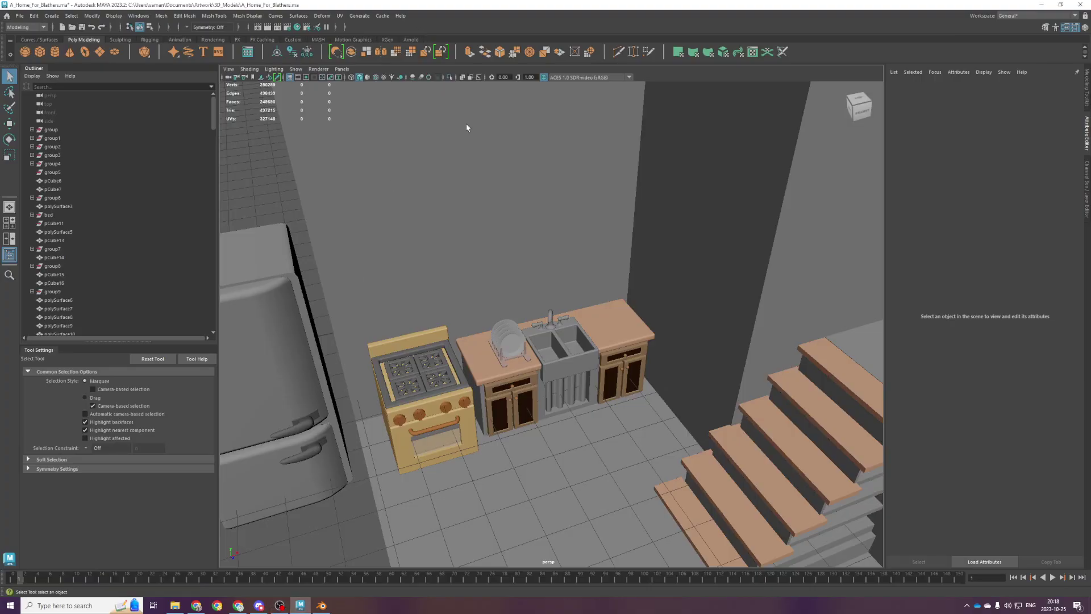
{"action": "scroll", "coordinate": [434, 324], "scroll_direction": "down", "scroll_amount": 10}
{"action": "left_click_drag", "start_coordinate": [660, 392], "coordinate": [753, 311], "text": "alt"}
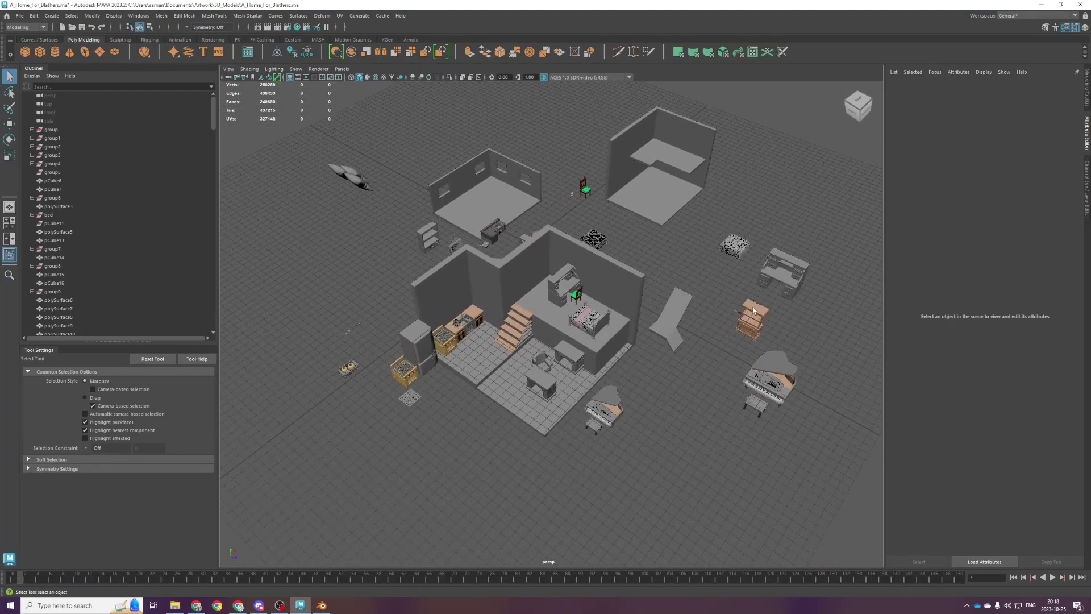
{"action": "left_click", "coordinate": [784, 274]}
{"action": "key", "text": "f"}
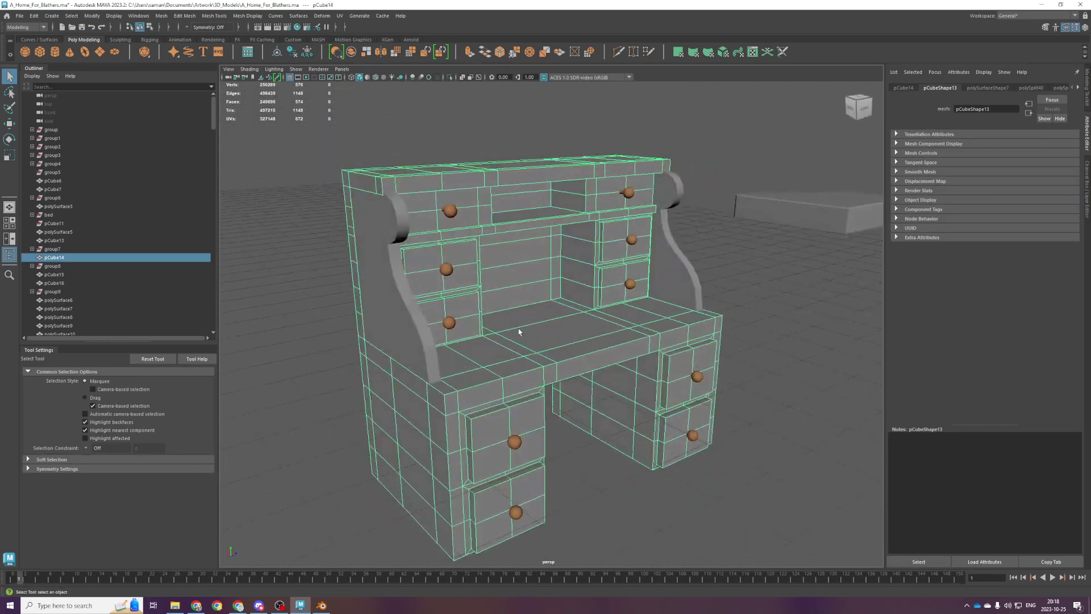
Delete the faces of the rounded upper section of the desk's left curved side panel, using the front view.
{"action": "left_click_drag", "start_coordinate": [607, 329], "coordinate": [437, 309], "text": "alt"}
{"action": "left_click", "coordinate": [438, 309]}
{"action": "left_click_drag", "start_coordinate": [493, 422], "coordinate": [469, 387], "text": "alt"}
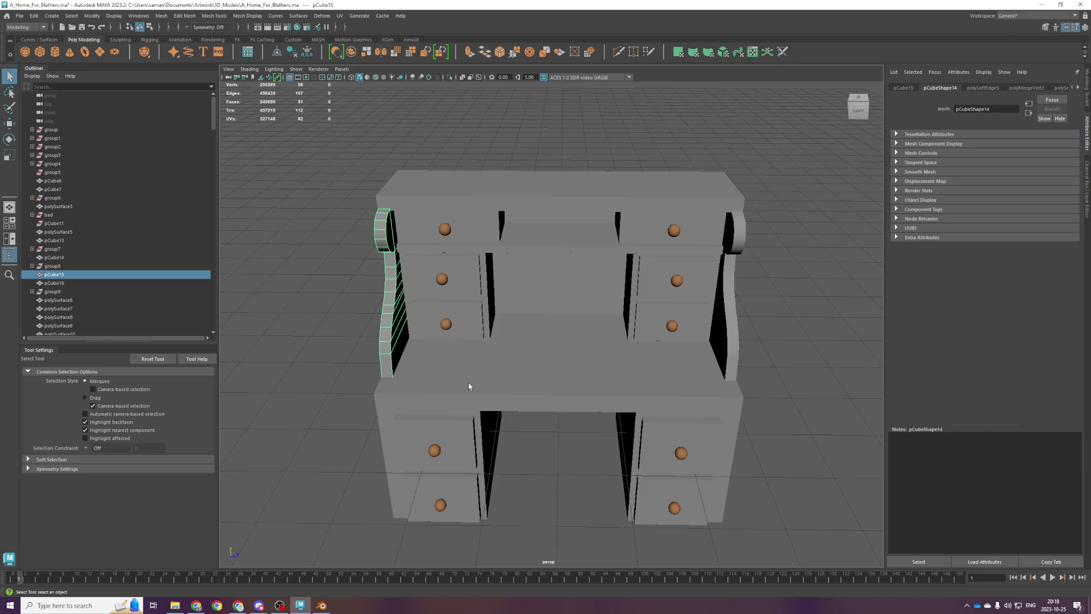
{"action": "left_click_drag", "start_coordinate": [468, 387], "coordinate": [494, 405], "text": "alt"}
{"action": "key", "text": "w"}
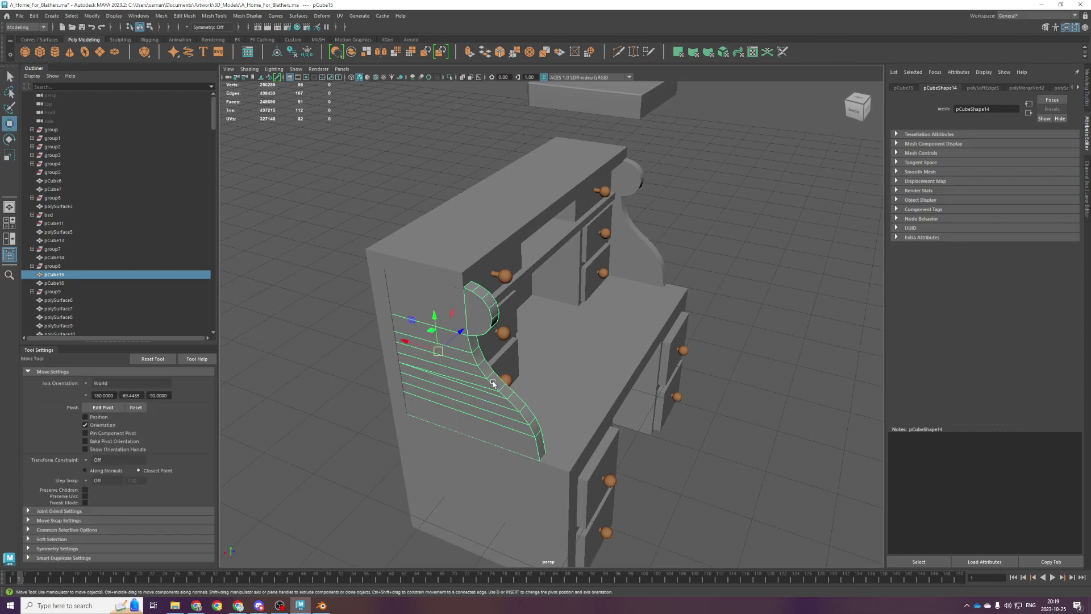
{"action": "left_click_drag", "start_coordinate": [405, 344], "coordinate": [469, 364], "text": "alt"}
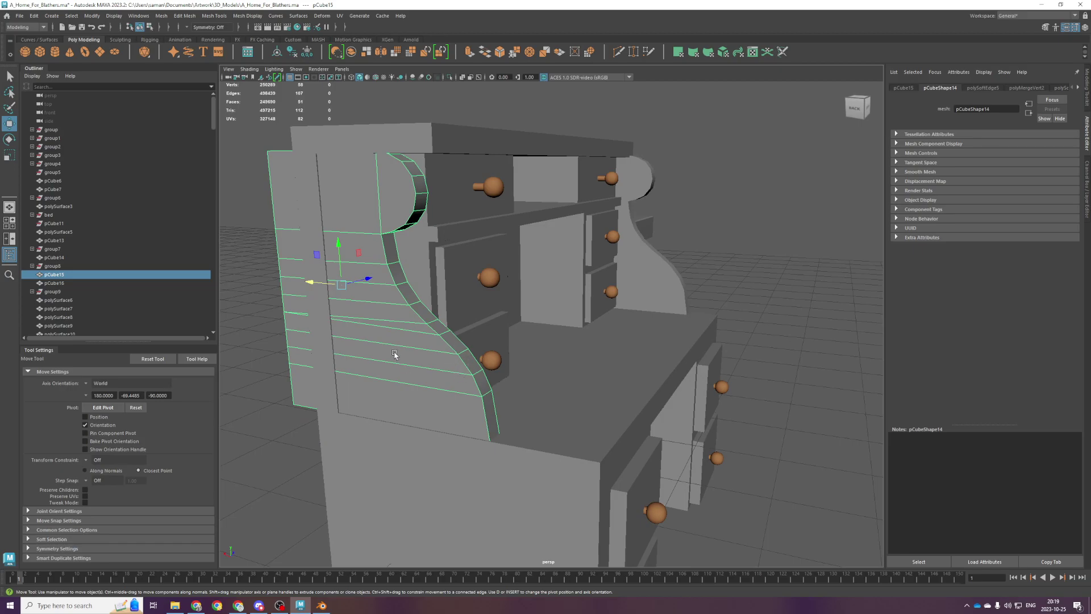
{"action": "key", "text": "space"}
{"action": "key", "text": "space"}
{"action": "middle_click_drag", "start_coordinate": [474, 261], "coordinate": [442, 310], "text": "alt"}
{"action": "right_click_drag", "start_coordinate": [353, 217], "coordinate": [363, 176]}
{"action": "left_click_drag", "start_coordinate": [370, 154], "coordinate": [685, 310]}
{"action": "left_click_drag", "start_coordinate": [447, 311], "coordinate": [823, 330], "text": "ctrl"}
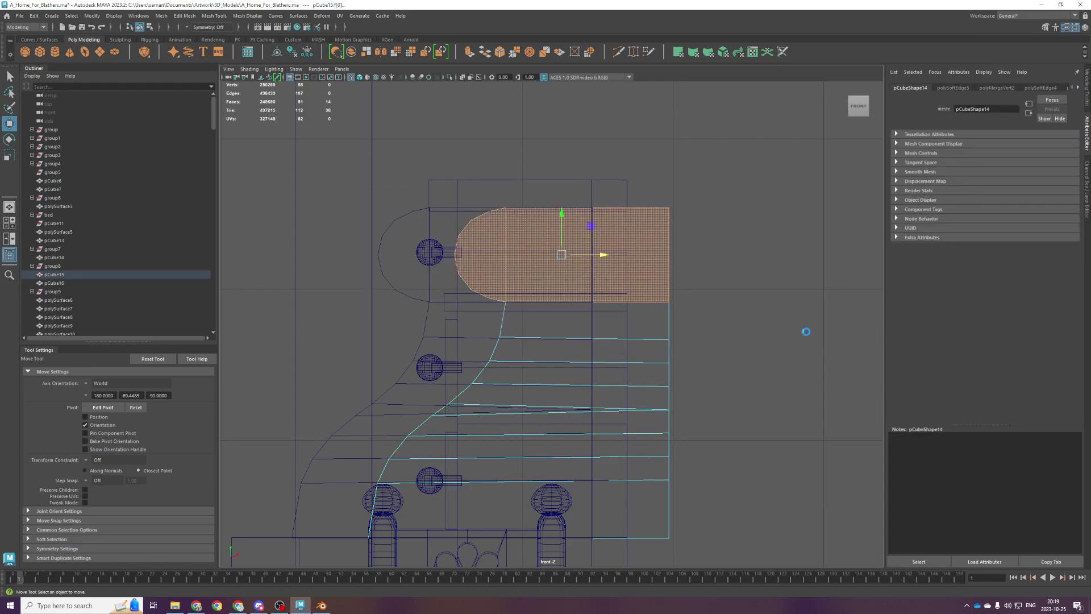
{"action": "key", "text": "Delete"}
Select the open border edges on top of the trimmed side panel and close them with Fill Hole.
{"action": "mouse_move", "coordinate": [745, 246]}
{"action": "left_mouse_down"}
{"action": "mouse_move", "coordinate": [697, 264]}
{"action": "mouse_move", "coordinate": [555, 273]}
{"action": "mouse_move", "coordinate": [466, 301]}
{"action": "left_mouse_up"}
{"action": "left_click", "coordinate": [449, 304]}
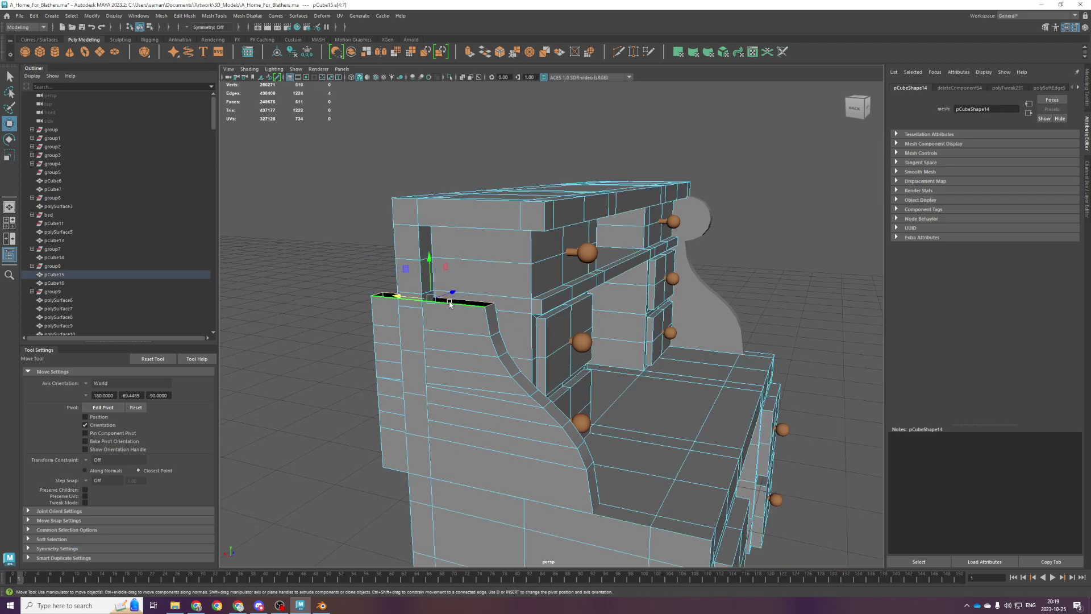
{"action": "left_click", "coordinate": [162, 15]}
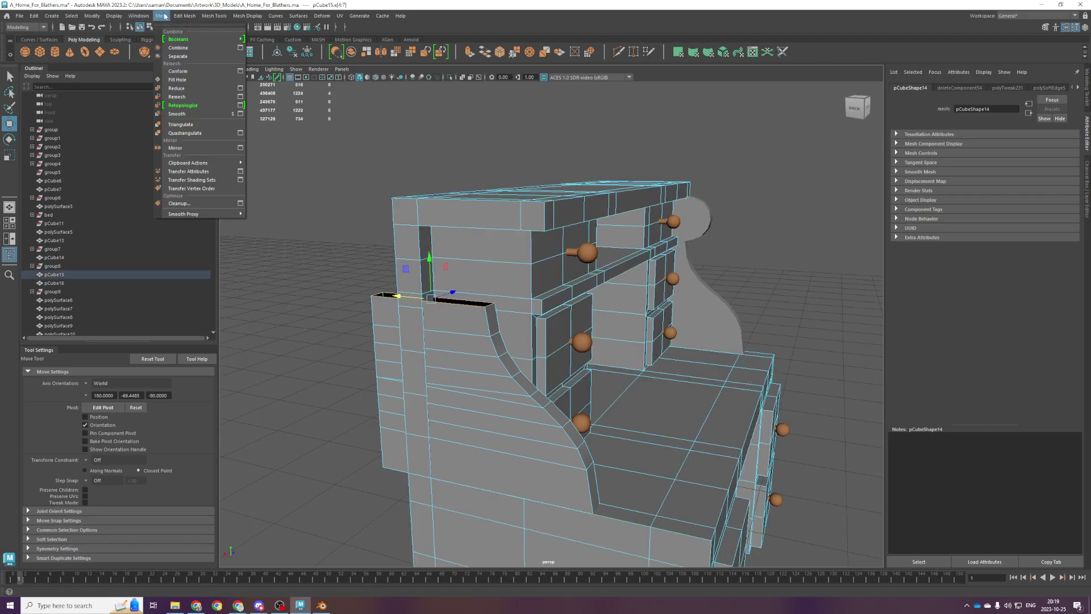
{"action": "left_click", "coordinate": [179, 81]}
{"action": "left_click", "coordinate": [727, 160]}
{"action": "key", "text": "q"}
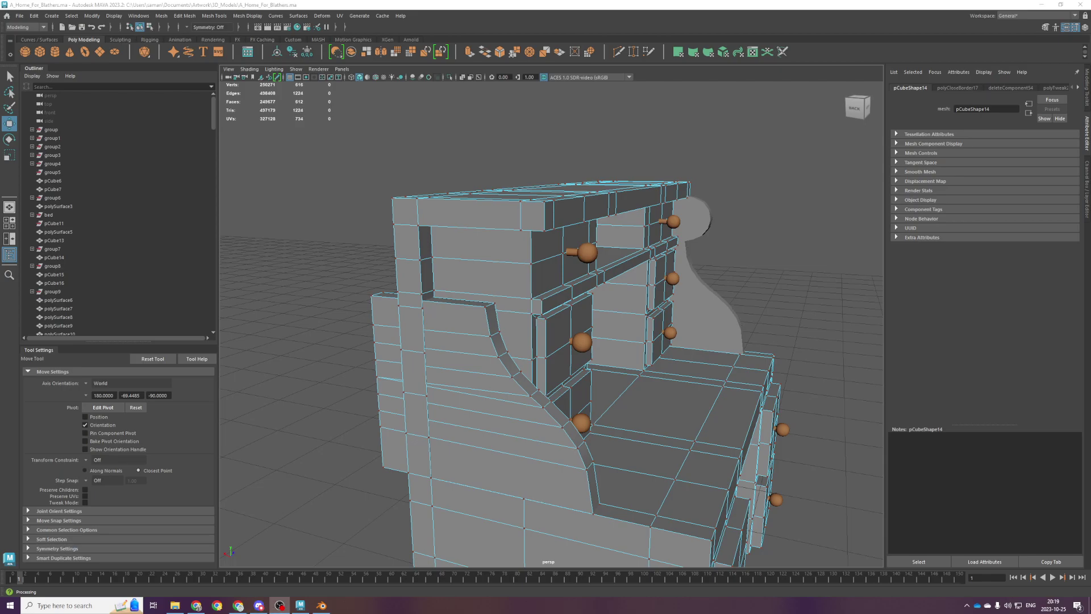
Leave component editing and select only the trimmed side panel as an object.
{"action": "left_click", "coordinate": [519, 284]}
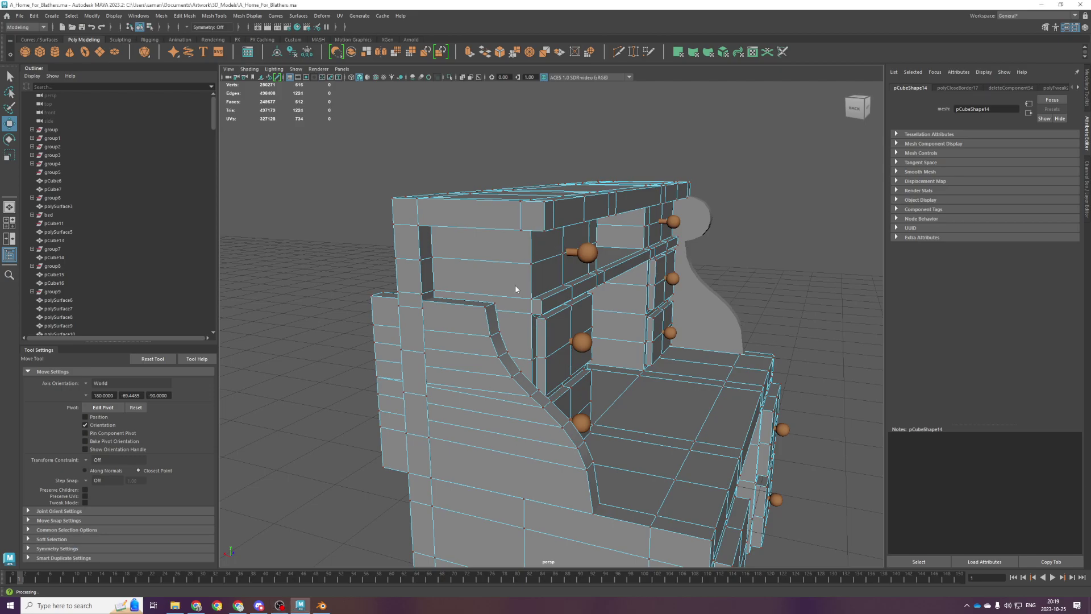
{"action": "left_click", "coordinate": [474, 365]}
{"action": "key", "text": "ctrl+z"}
{"action": "left_click", "coordinate": [488, 400], "text": "shift"}
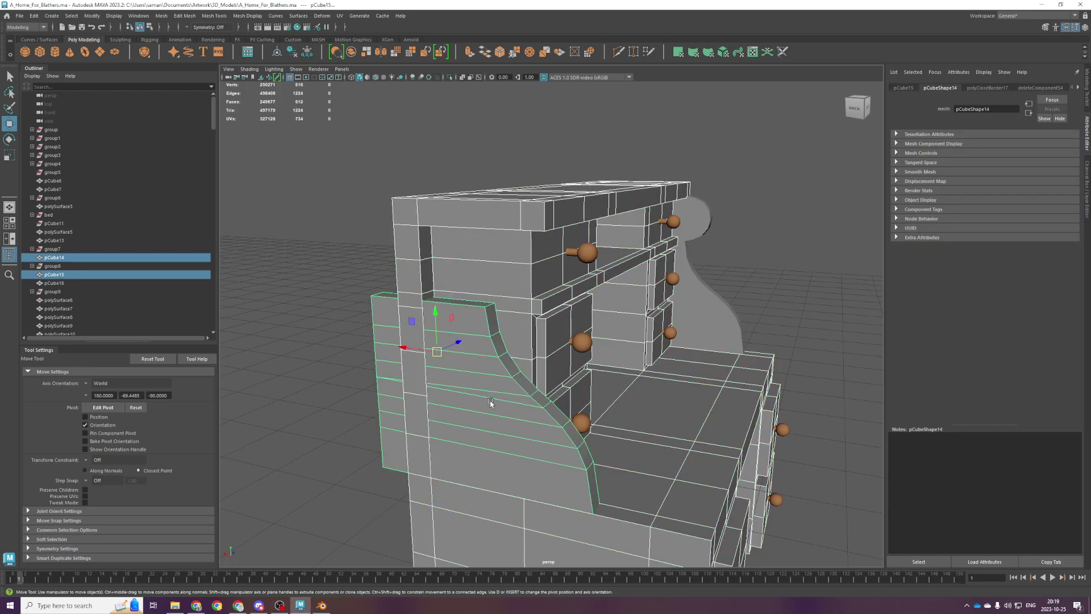
{"action": "left_click", "coordinate": [489, 445]}
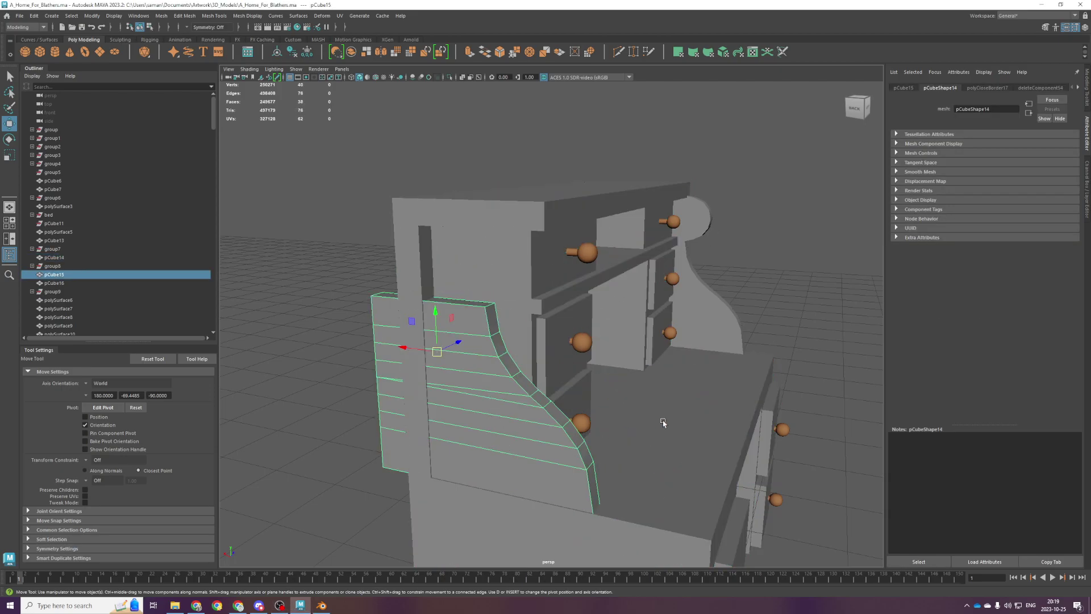
{"action": "left_click_drag", "start_coordinate": [674, 424], "coordinate": [584, 437], "text": "alt"}
{"action": "scroll", "coordinate": [584, 437], "scroll_direction": "down", "scroll_amount": 5}
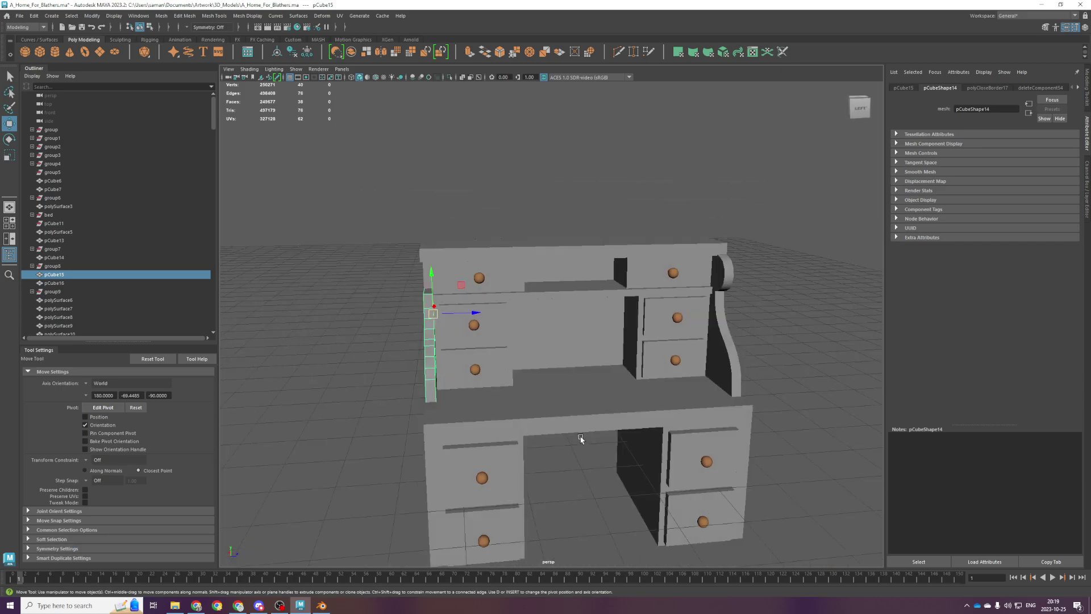
Delete all faces of the desk body's lower drawer pedestals beneath the desktop, using the front view.
{"action": "left_click", "coordinate": [495, 463]}
{"action": "middle_click_drag", "start_coordinate": [494, 462], "coordinate": [625, 278], "text": "alt"}
{"action": "scroll", "coordinate": [625, 279], "scroll_direction": "down", "scroll_amount": 3}
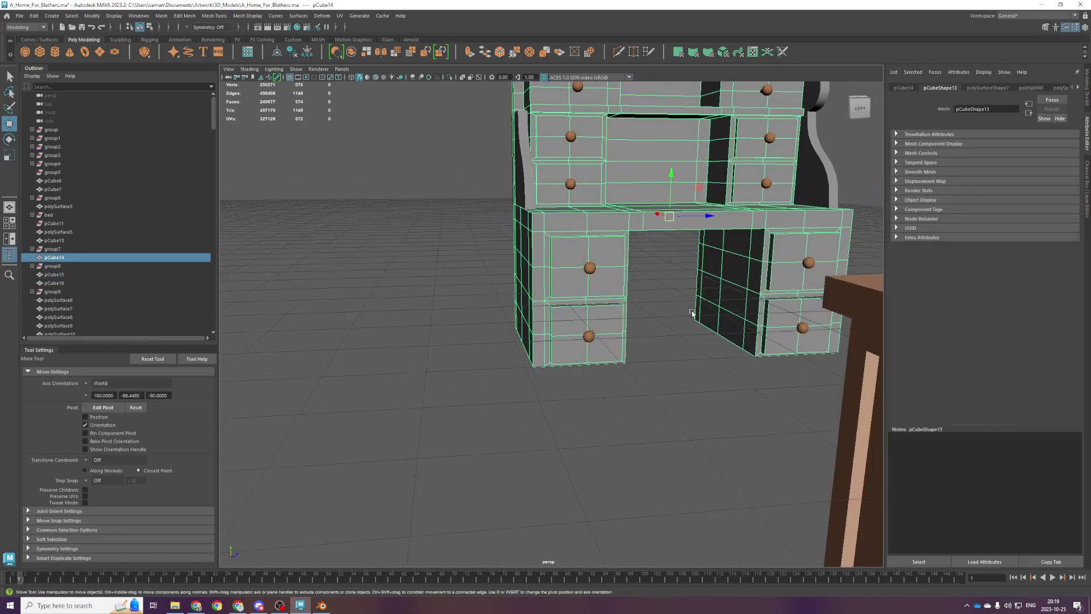
{"action": "key", "text": "space"}
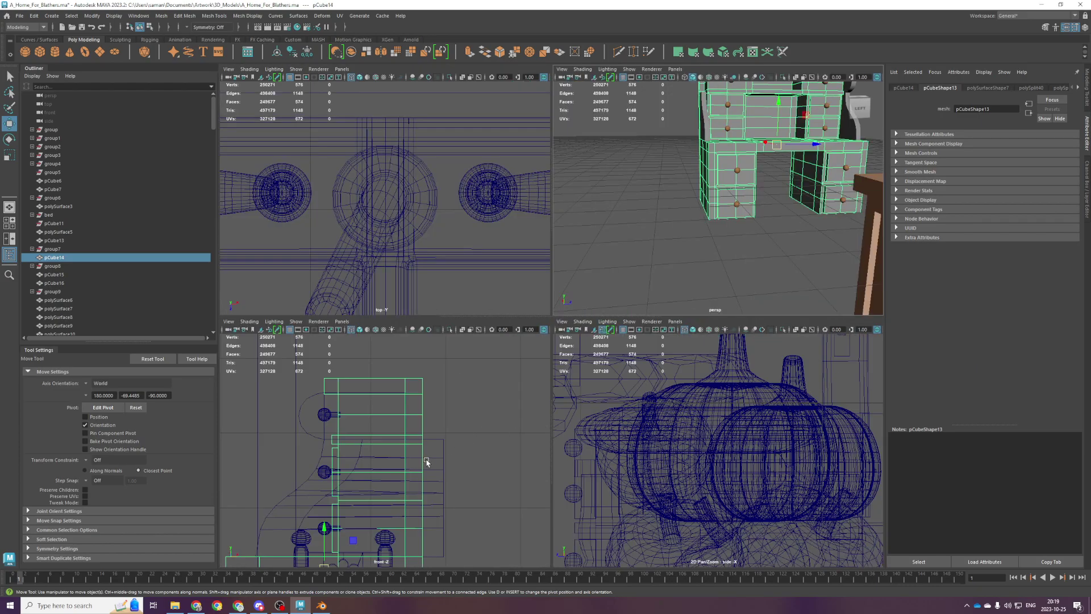
{"action": "key", "text": "space"}
{"action": "scroll", "coordinate": [572, 390], "scroll_direction": "down", "scroll_amount": 3}
{"action": "middle_click_drag", "start_coordinate": [572, 390], "coordinate": [573, 386], "text": "alt"}
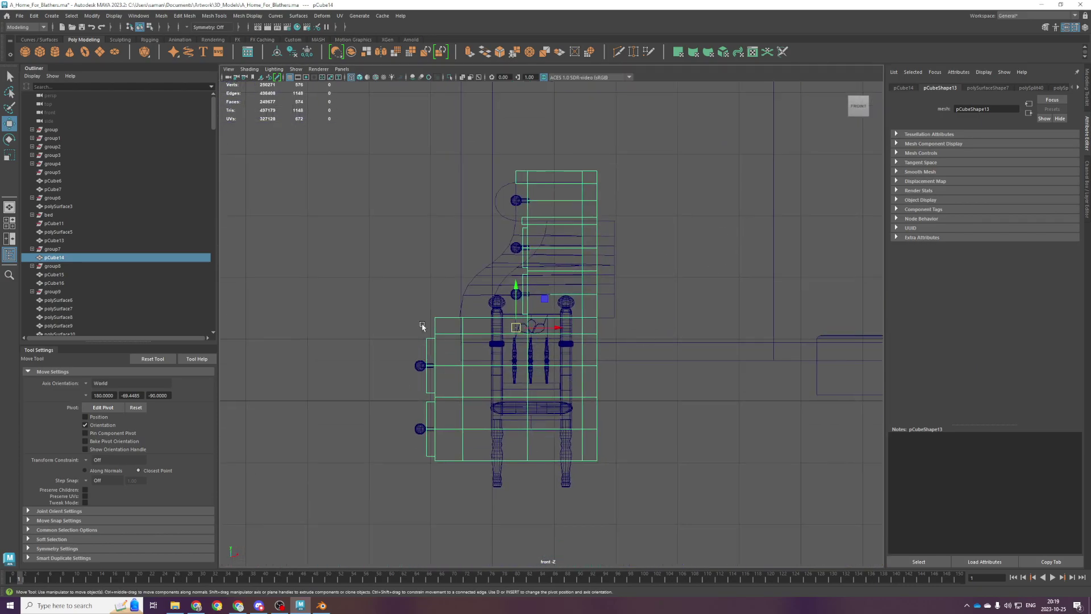
{"action": "right_click_drag", "start_coordinate": [387, 290], "coordinate": [389, 318]}
{"action": "left_click_drag", "start_coordinate": [393, 341], "coordinate": [613, 502]}
{"action": "mouse_move", "coordinate": [644, 498]}
{"action": "left_mouse_down"}
{"action": "mouse_move", "coordinate": [483, 446]}
{"action": "mouse_move", "coordinate": [353, 333]}
{"action": "mouse_move", "coordinate": [723, 316]}
{"action": "left_mouse_up"}
{"action": "scroll", "coordinate": [358, 336], "scroll_direction": "up", "scroll_amount": 4}
{"action": "key", "text": "Delete"}
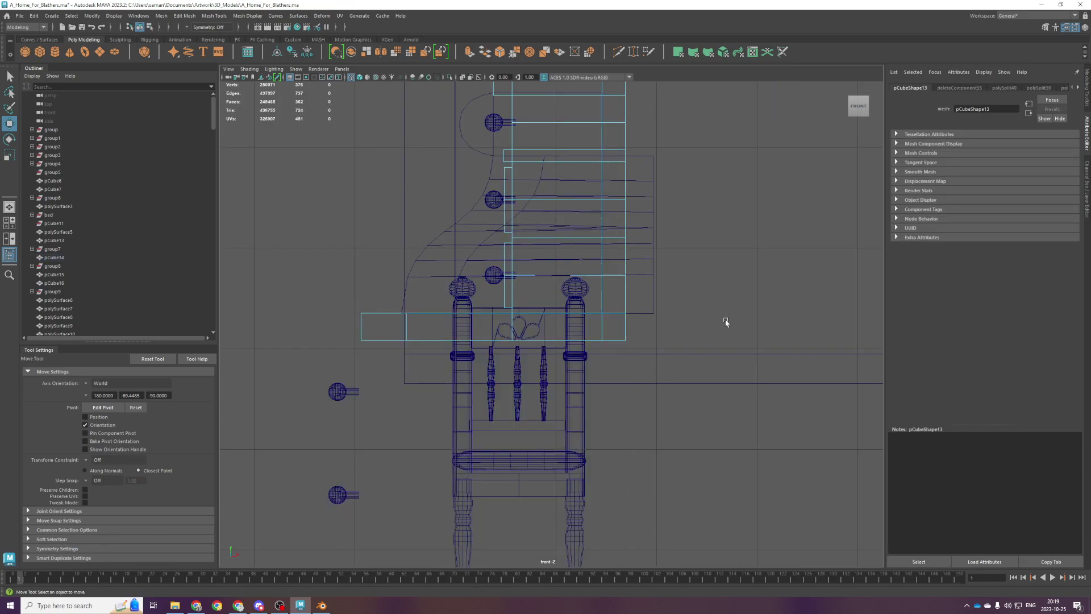
Select the open border loop on the desktop's underside and close it with Fill Hole.
{"action": "key", "text": "space"}
{"action": "key", "text": "space"}
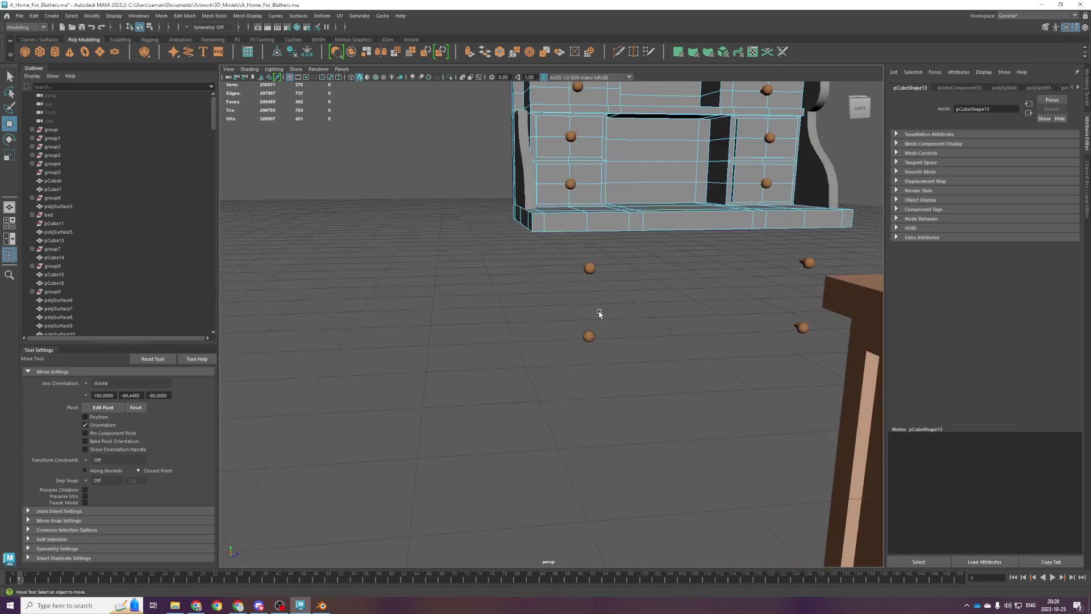
{"action": "left_click_drag", "start_coordinate": [609, 268], "coordinate": [581, 283], "text": "alt"}
{"action": "right_click_drag", "start_coordinate": [582, 263], "coordinate": [582, 287]}
{"action": "left_click_drag", "start_coordinate": [625, 265], "coordinate": [622, 220], "text": "alt"}
{"action": "left_click_drag", "start_coordinate": [601, 179], "coordinate": [568, 219], "text": "alt"}
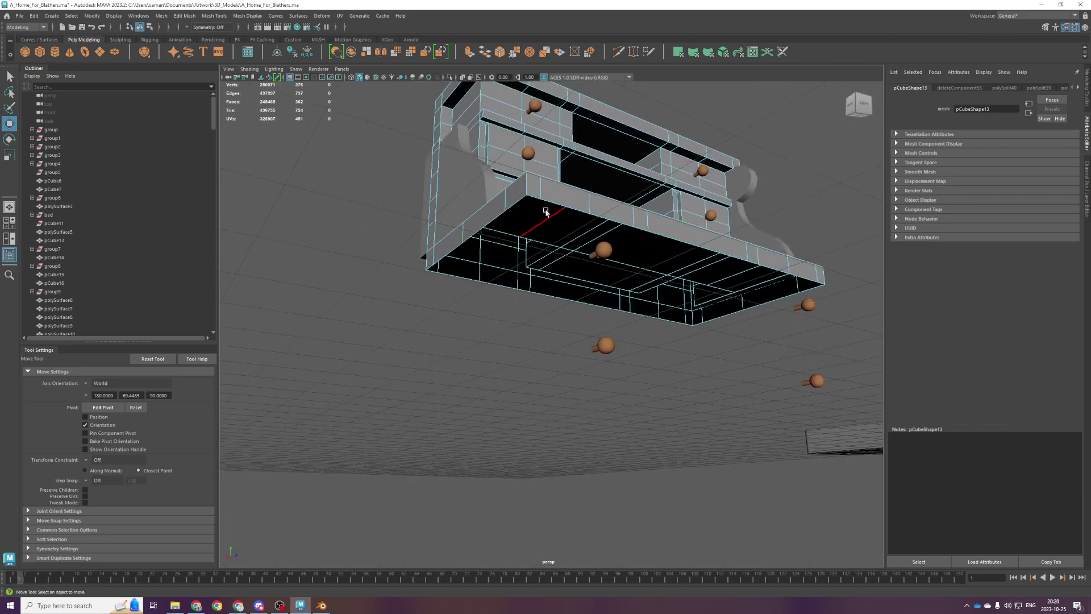
{"action": "double_click", "coordinate": [546, 207]}
{"action": "left_click", "coordinate": [160, 17]}
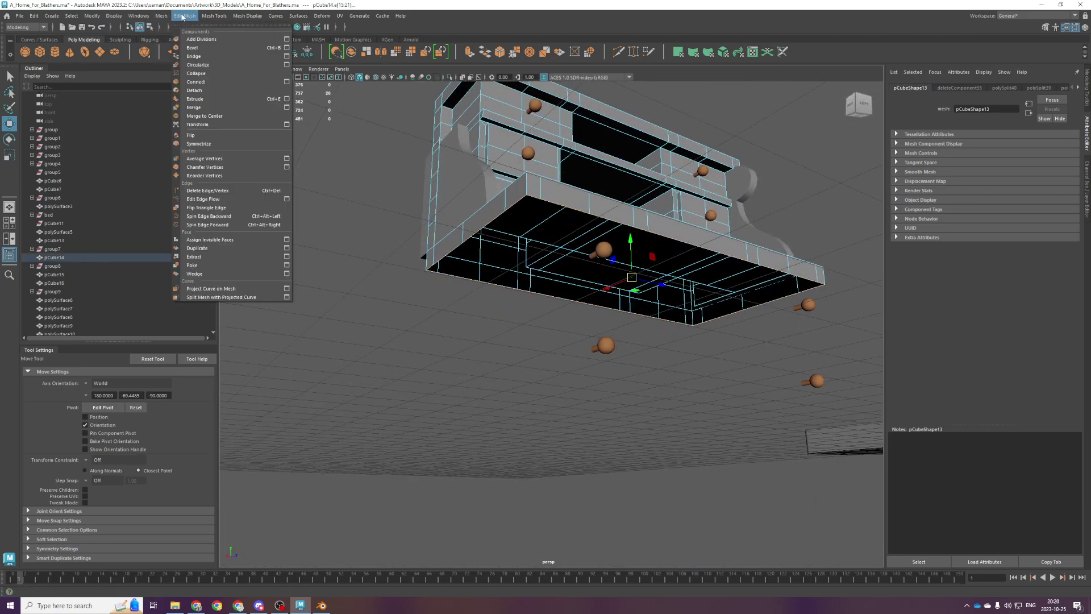
{"action": "left_click", "coordinate": [177, 79]}
Cut three lengthwise edges across the desktop's filled underside with Multi-Cut, joining matching points on its two short sides.
{"action": "left_click_drag", "start_coordinate": [518, 267], "coordinate": [544, 259], "text": "alt"}
{"action": "right_click", "coordinate": [557, 234]}
{"action": "right_click_drag", "start_coordinate": [557, 236], "coordinate": [525, 222], "text": "shift"}
{"action": "left_click", "coordinate": [522, 204]}
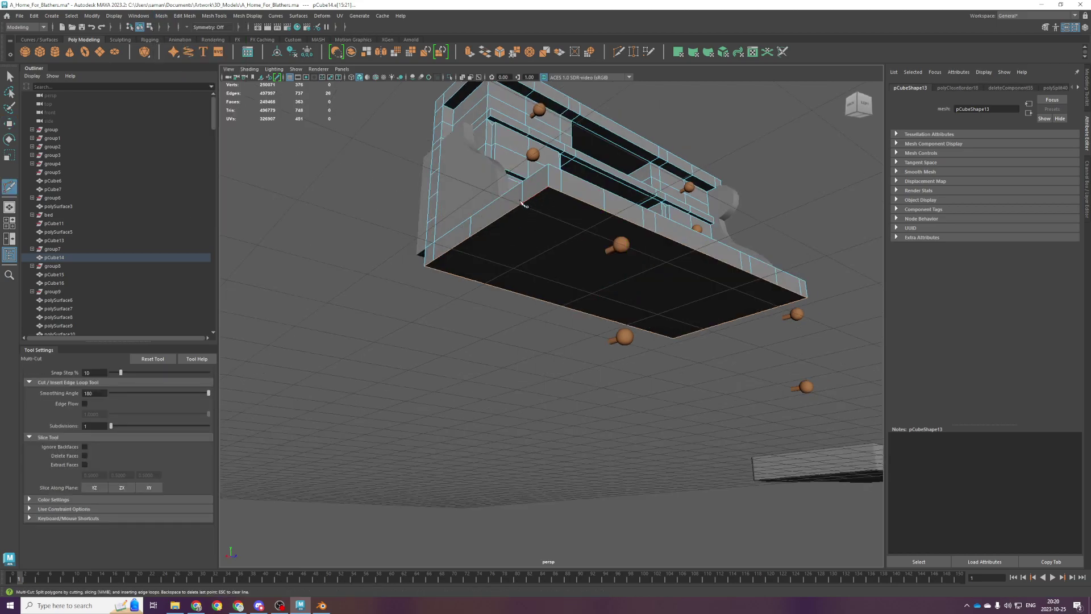
{"action": "left_click", "coordinate": [783, 306]}
{"action": "key", "text": "Return"}
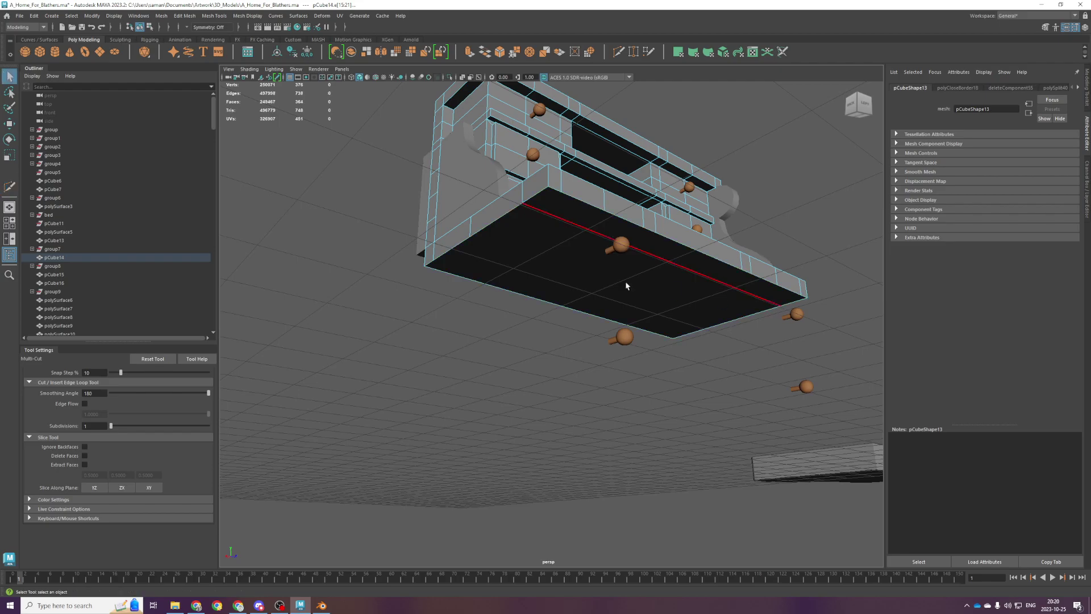
{"action": "left_click", "coordinate": [471, 237]}
{"action": "left_click", "coordinate": [726, 322]}
{"action": "key", "text": "Return"}
{"action": "left_click", "coordinate": [434, 262]}
{"action": "left_click", "coordinate": [686, 335]}
{"action": "key", "text": "Return"}
{"action": "key", "text": "q"}
Cut crosswise edges at one end of the desktop's filled underside with Multi-Cut, joining matching points on its two long sides.
{"action": "key", "text": "g"}
{"action": "left_click", "coordinate": [561, 193]}
{"action": "left_click", "coordinate": [452, 263]}
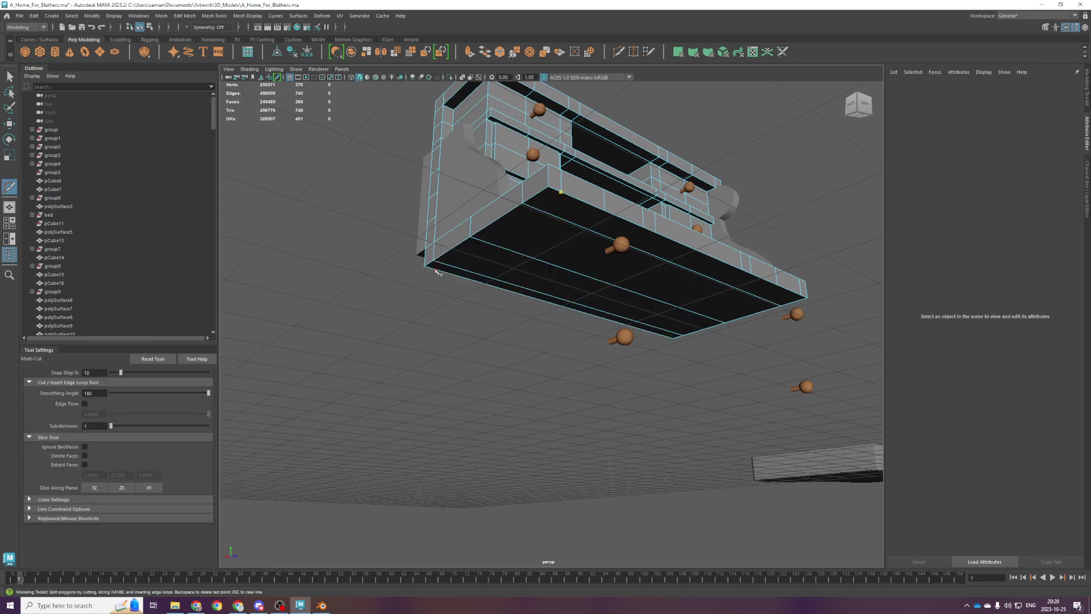
{"action": "key", "text": "Return"}
{"action": "left_click", "coordinate": [604, 211]}
{"action": "left_click", "coordinate": [476, 281]}
{"action": "key", "text": "Return"}
{"action": "left_click", "coordinate": [524, 295]}
{"action": "left_click", "coordinate": [647, 227]}
{"action": "key", "text": "Return"}
Cut the closely spaced pair of crosswise edges on the desktop's underside nearest that end, joining matching points on both long sides.
{"action": "left_click", "coordinate": [656, 233]}
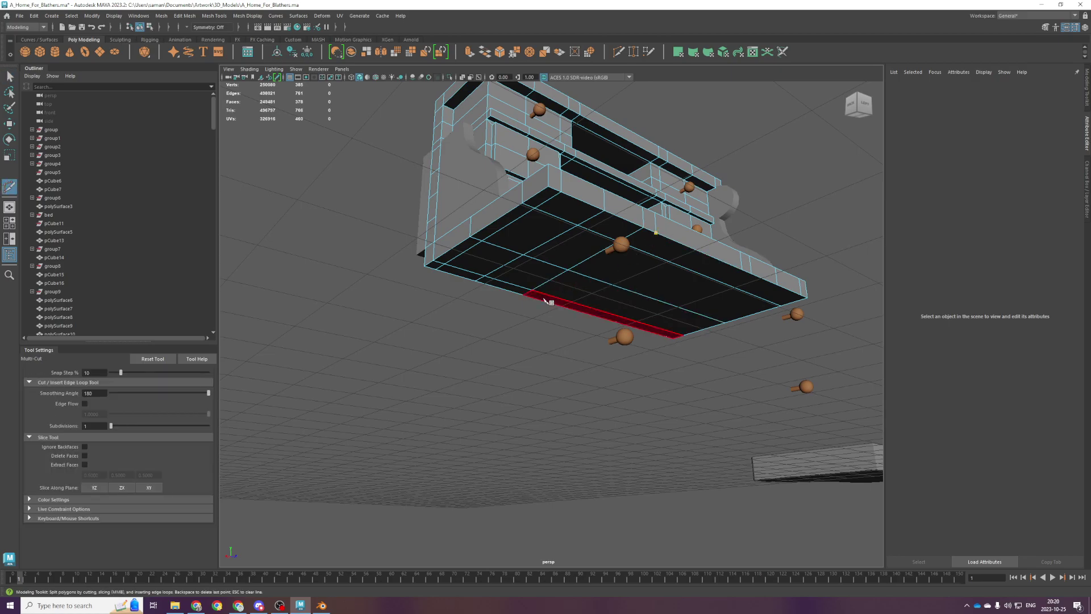
{"action": "left_click_drag", "start_coordinate": [537, 309], "coordinate": [670, 312], "text": "alt"}
{"action": "scroll", "coordinate": [586, 293], "scroll_direction": "up", "scroll_amount": 1}
{"action": "scroll", "coordinate": [516, 244], "scroll_direction": "up", "scroll_amount": 2}
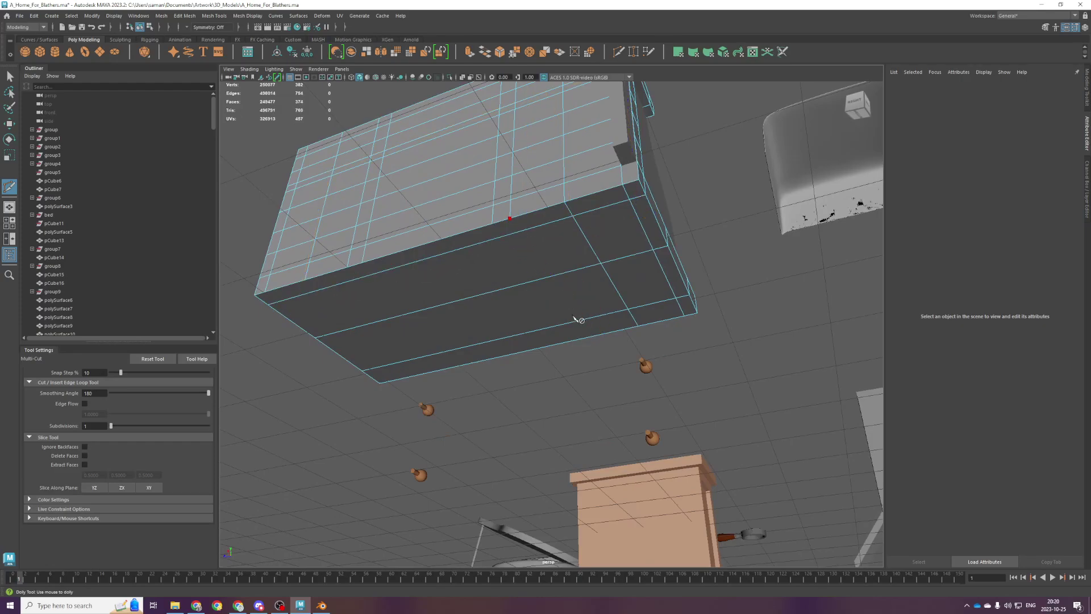
{"action": "left_click", "coordinate": [594, 336]}
{"action": "key", "text": "w"}
{"action": "key", "text": "g"}
{"action": "left_click", "coordinate": [491, 225]}
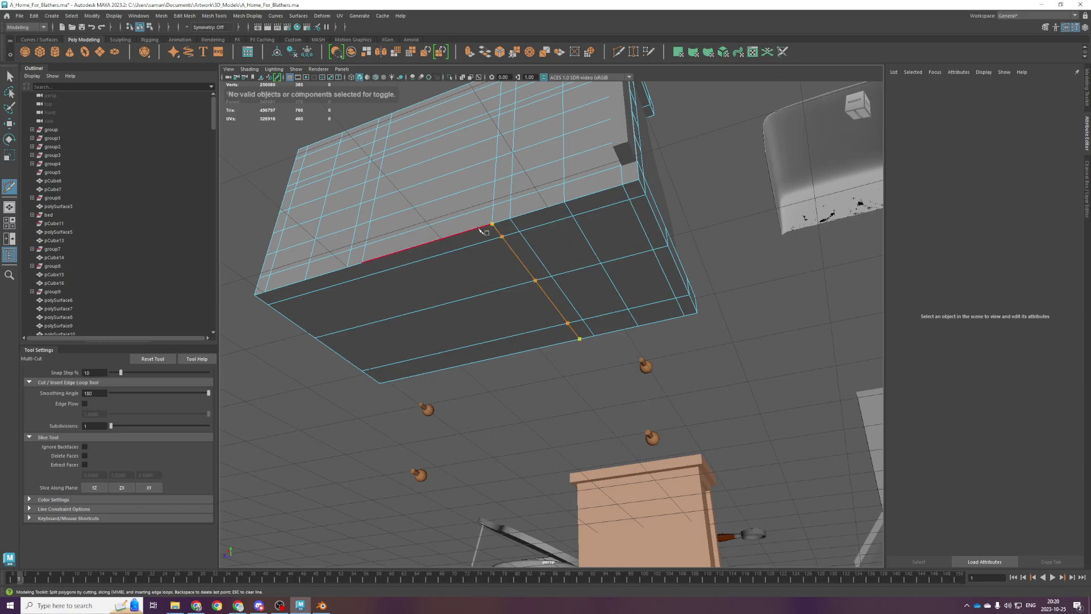
{"action": "left_click_drag", "start_coordinate": [533, 294], "coordinate": [511, 299], "text": "alt"}
{"action": "key", "text": "q"}
{"action": "left_click_drag", "start_coordinate": [394, 255], "coordinate": [431, 273], "text": "alt"}
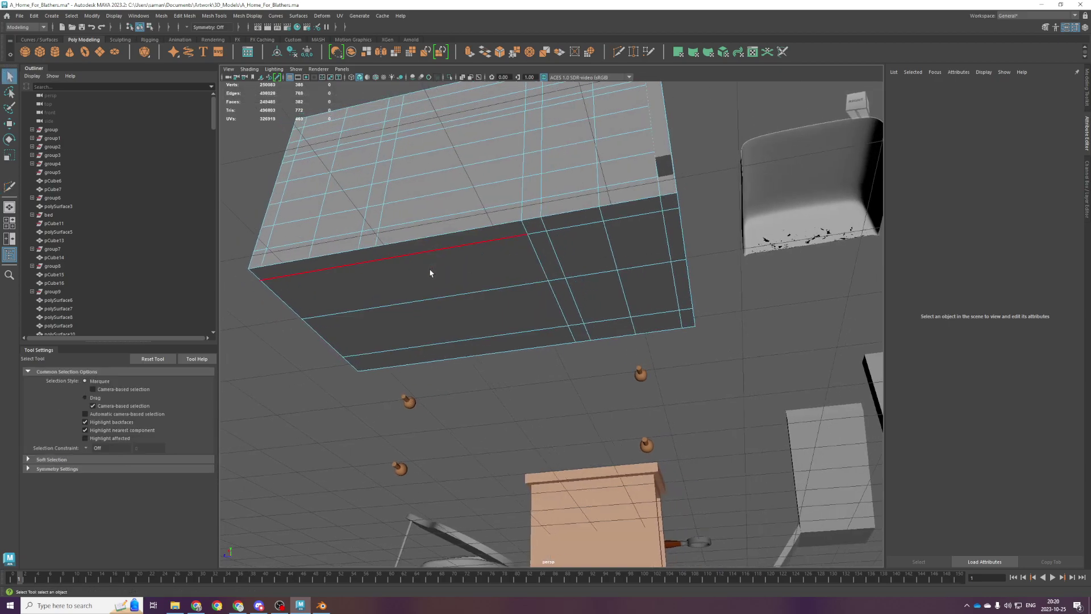
Cut the second closely spaced pair of crosswise edges across the underside, near the opposite end of the desktop.
{"action": "key", "text": "ctrl+shift+x"}
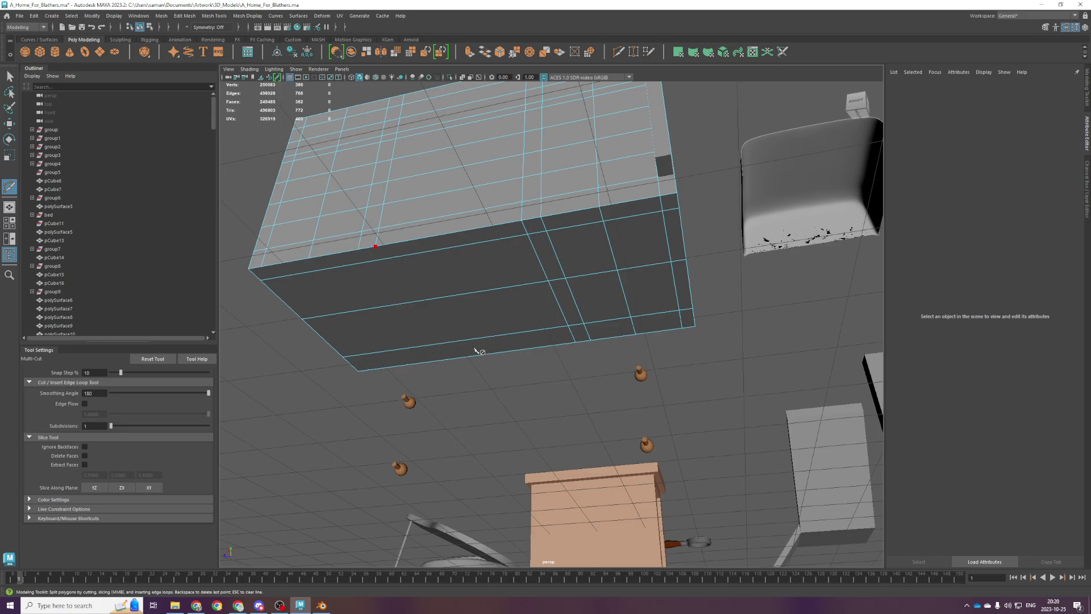
{"action": "left_click", "coordinate": [461, 358]}
{"action": "right_click", "coordinate": [458, 359]}
{"action": "left_click", "coordinate": [358, 250]}
{"action": "key", "text": "w"}
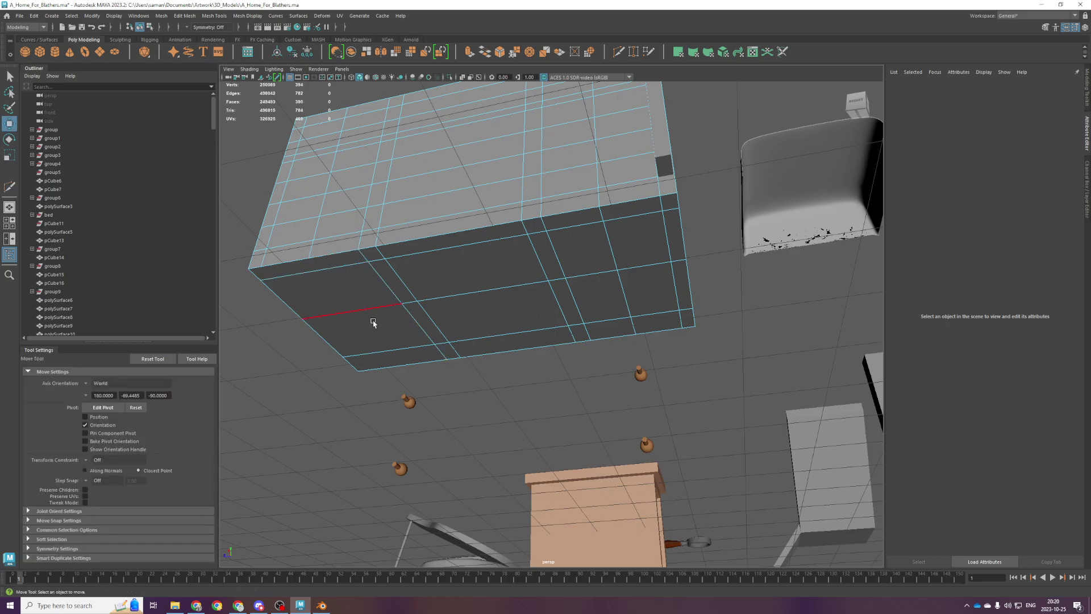
Cut the two remaining crosswise edges near the far end of the desktop's underside and save the scene.
{"action": "left_click_drag", "start_coordinate": [371, 317], "coordinate": [373, 308], "text": "alt"}
{"action": "key", "text": "ctrl+shift+x"}
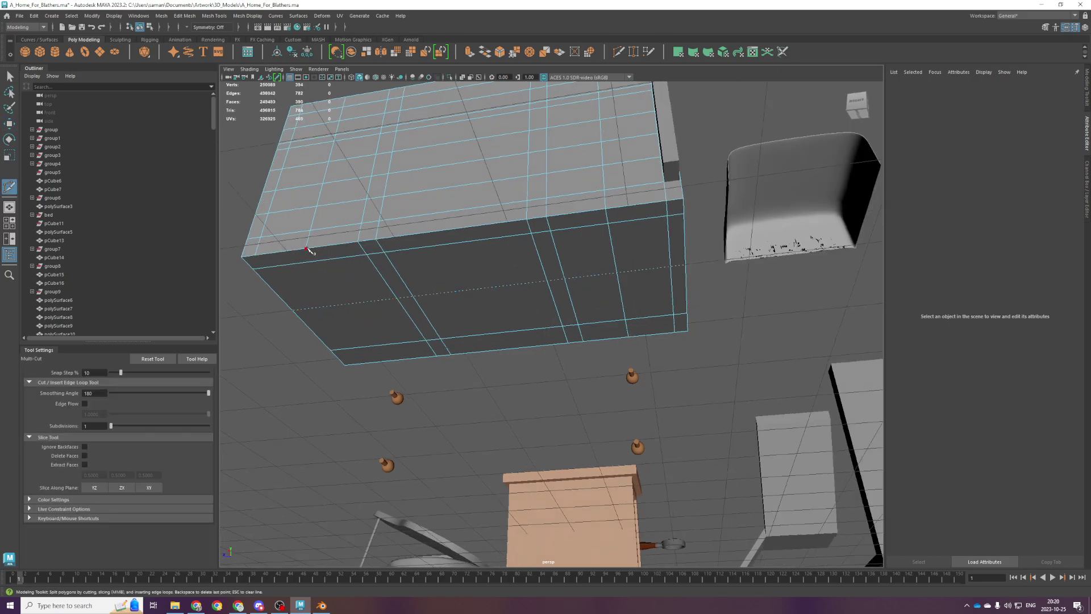
{"action": "left_click", "coordinate": [398, 361]}
{"action": "right_click", "coordinate": [397, 360]}
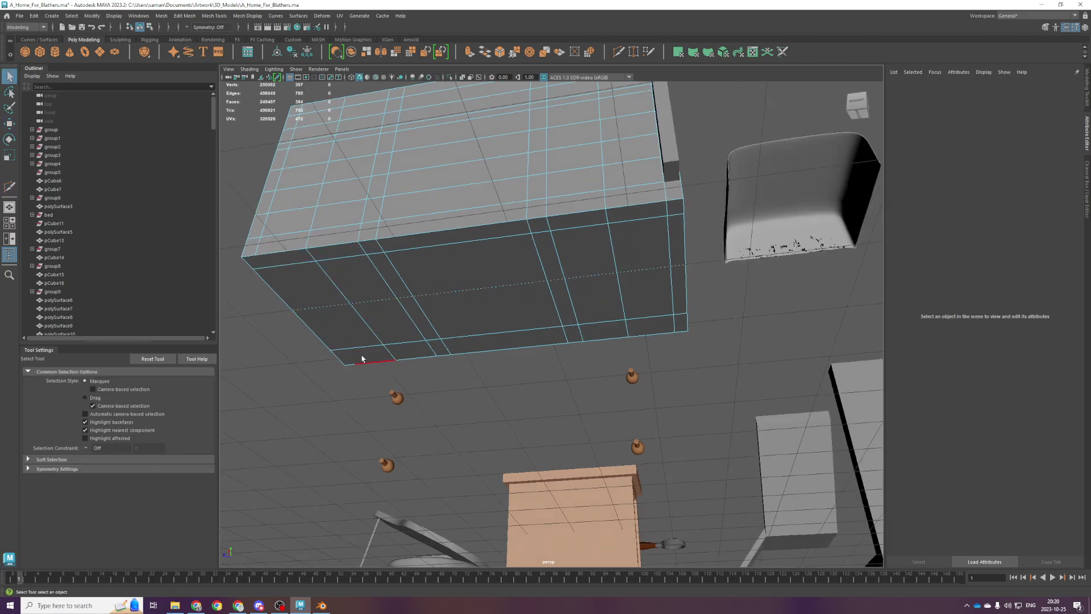
{"action": "left_click_drag", "start_coordinate": [398, 361], "coordinate": [401, 309], "text": "alt"}
{"action": "left_click", "coordinate": [335, 285]}
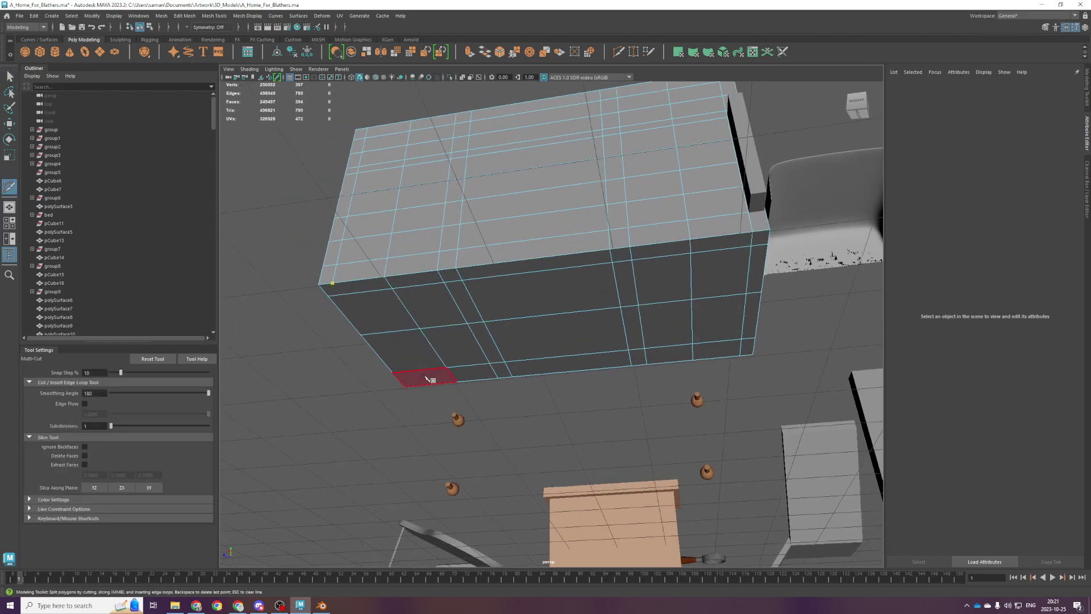
{"action": "left_click", "coordinate": [420, 383]}
{"action": "right_click", "coordinate": [421, 384]}
{"action": "key", "text": "q"}
{"action": "key", "text": "ctrl+s"}
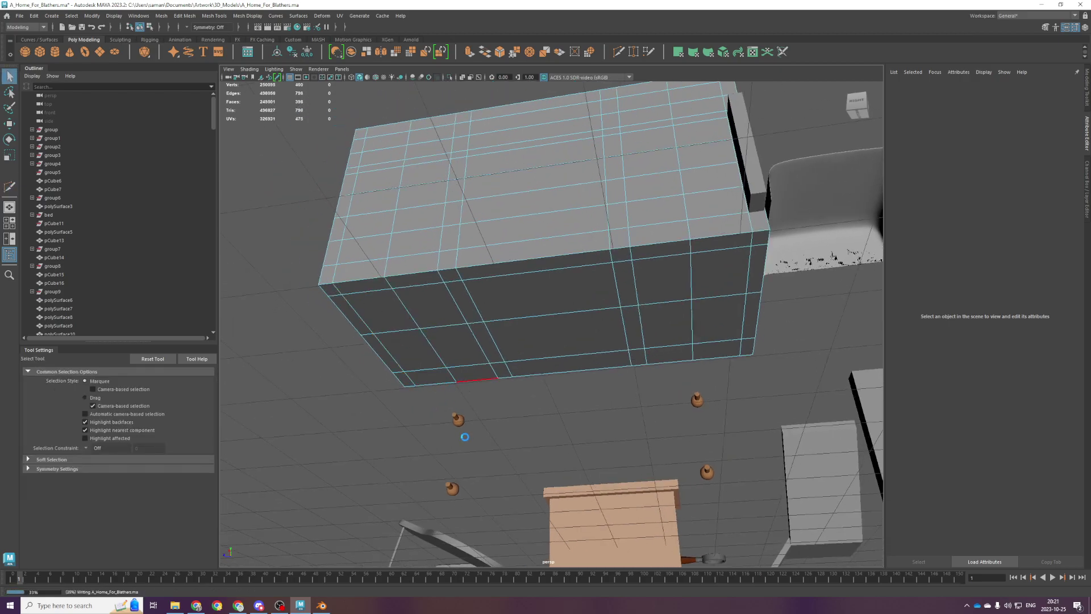
Select the desktop slab's short end faces, extrude them and scale them slightly outward along the desk's length.
{"action": "scroll", "coordinate": [480, 385], "scroll_direction": "down", "scroll_amount": 5}
{"action": "left_click_drag", "start_coordinate": [480, 385], "coordinate": [563, 381], "text": "alt"}
{"action": "scroll", "coordinate": [563, 380], "scroll_direction": "up", "scroll_amount": 5}
{"action": "scroll", "coordinate": [549, 377], "scroll_direction": "down", "scroll_amount": 5}
{"action": "scroll", "coordinate": [510, 365], "scroll_direction": "up", "scroll_amount": 4}
{"action": "middle_click_drag", "start_coordinate": [536, 273], "coordinate": [543, 285], "text": "alt"}
{"action": "right_click_drag", "start_coordinate": [548, 263], "coordinate": [547, 286]}
{"action": "left_click", "coordinate": [519, 299]}
{"action": "key", "text": "space"}
{"action": "key", "text": "space"}
{"action": "scroll", "coordinate": [703, 427], "scroll_direction": "down", "scroll_amount": 5}
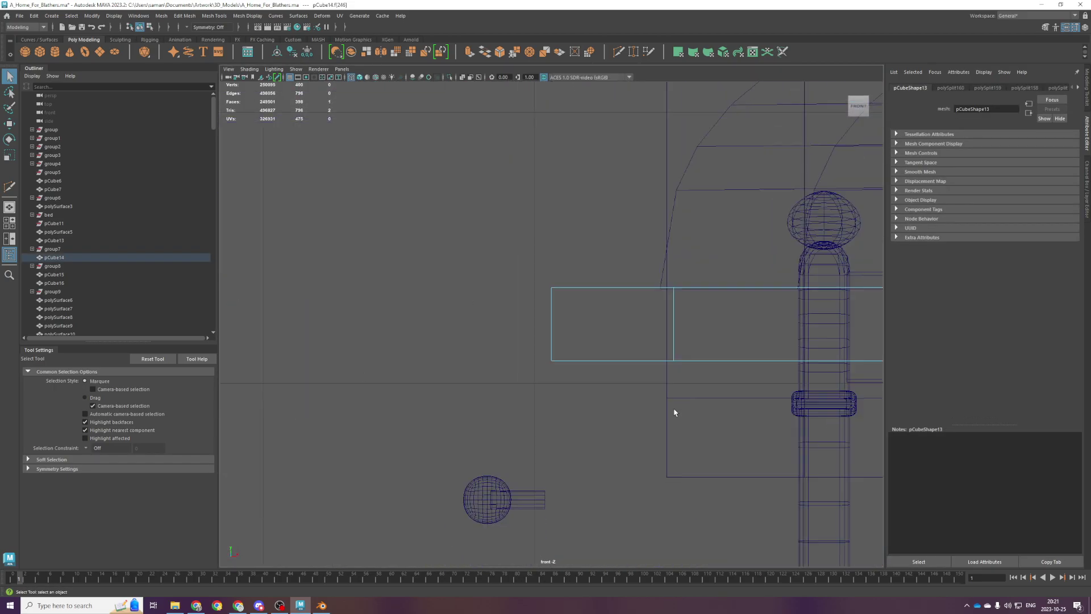
{"action": "scroll", "coordinate": [762, 430], "scroll_direction": "down", "scroll_amount": 3}
{"action": "middle_click_drag", "start_coordinate": [753, 428], "coordinate": [657, 442], "text": "alt"}
{"action": "left_click_drag", "start_coordinate": [465, 336], "coordinate": [662, 345]}
{"action": "key", "text": "space"}
{"action": "key", "text": "space"}
{"action": "scroll", "coordinate": [451, 261], "scroll_direction": "down", "scroll_amount": 5}
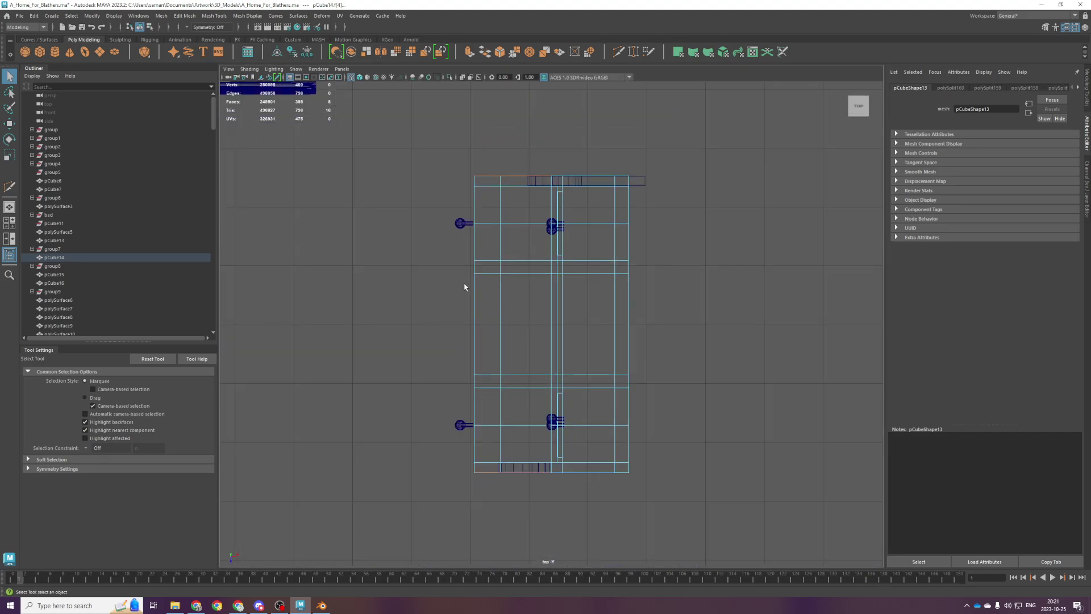
{"action": "key", "text": "ctrl+e"}
{"action": "key", "text": "r"}
{"action": "left_click_drag", "start_coordinate": [553, 359], "coordinate": [553, 363]}
{"action": "key", "text": "space"}
{"action": "key", "text": "space"}
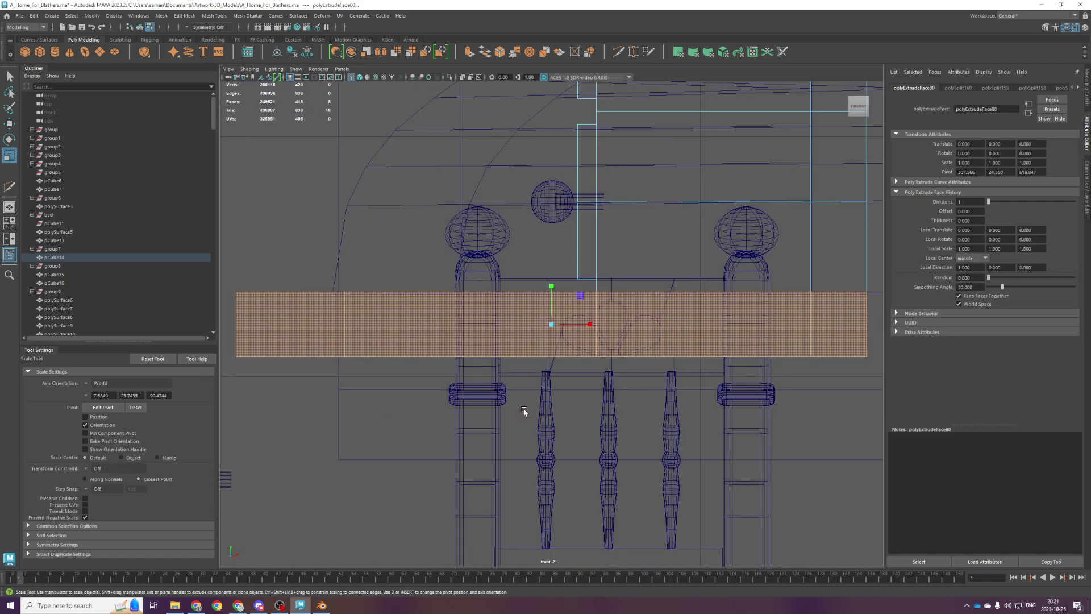
Select the desktop slab's front and back rim faces, save the scene, then extrude them and scale them slightly outward in depth.
{"action": "key", "text": "space"}
{"action": "key", "text": "space"}
{"action": "key", "text": "f"}
{"action": "scroll", "coordinate": [480, 367], "scroll_direction": "down", "scroll_amount": 3}
{"action": "left_click_drag", "start_coordinate": [383, 322], "coordinate": [726, 330]}
{"action": "key", "text": "ctrl+s"}
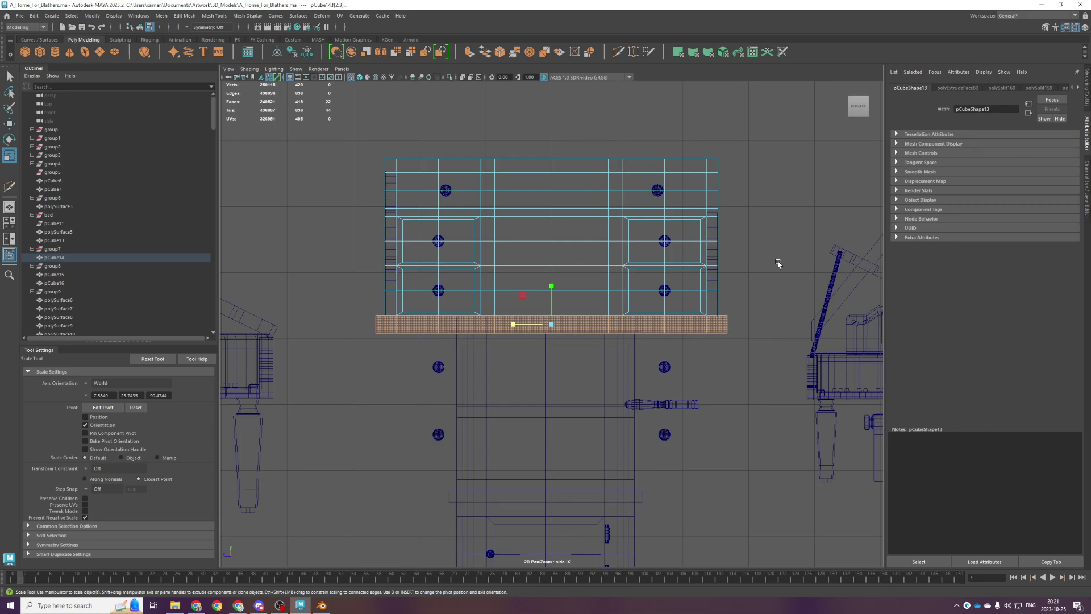
{"action": "key", "text": "space"}
{"action": "key", "text": "space"}
{"action": "left_click", "coordinate": [591, 325]}
{"action": "key", "text": "ctrl+e"}
{"action": "key", "text": "r"}
{"action": "left_click_drag", "start_coordinate": [590, 325], "coordinate": [589, 325]}
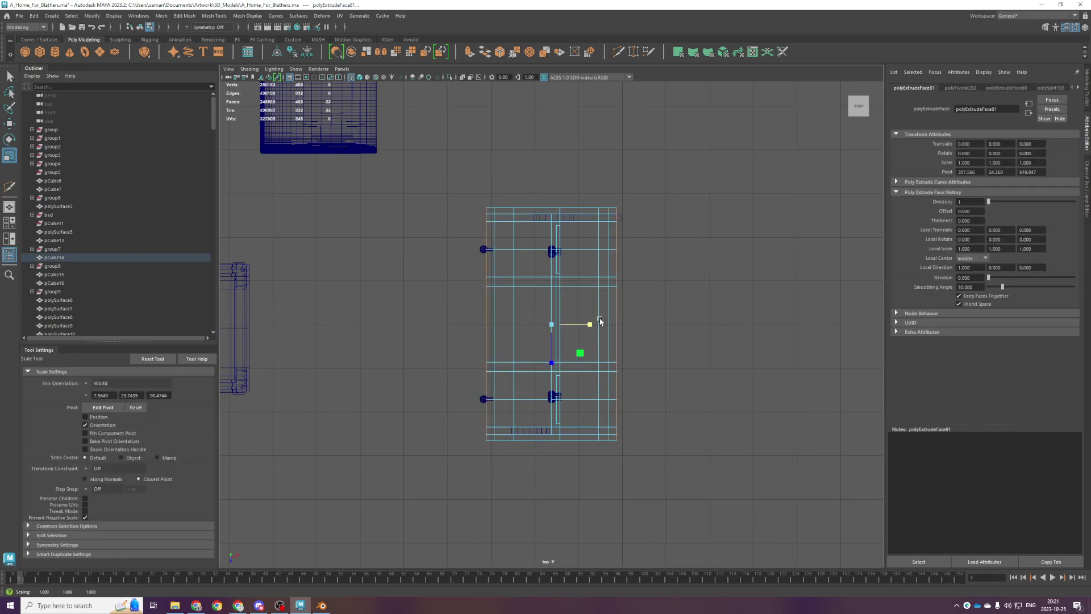
{"action": "key", "text": "space"}
{"action": "key", "text": "space"}
{"action": "left_click_drag", "start_coordinate": [693, 246], "coordinate": [501, 455], "text": "alt"}
{"action": "scroll", "coordinate": [530, 391], "scroll_direction": "down", "scroll_amount": 5}
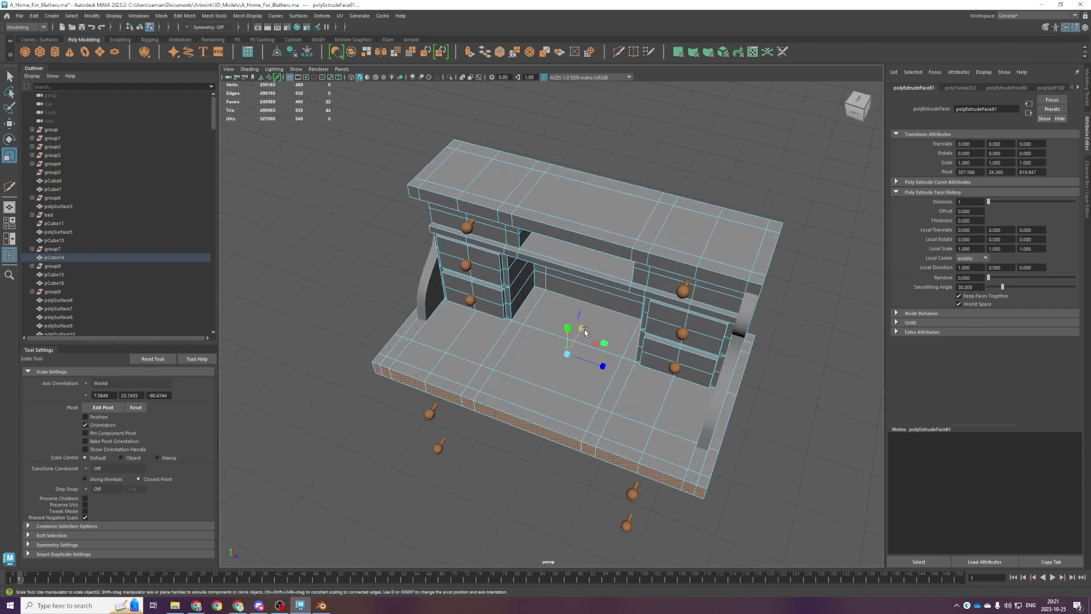
Reselect the desktop's short end faces and scale them slightly farther outward along the desk's length.
{"action": "key", "text": "space"}
{"action": "key", "text": "space"}
{"action": "scroll", "coordinate": [336, 378], "scroll_direction": "down", "scroll_amount": 2}
{"action": "left_click_drag", "start_coordinate": [349, 331], "coordinate": [756, 314]}
{"action": "key", "text": "space"}
{"action": "key", "text": "space"}
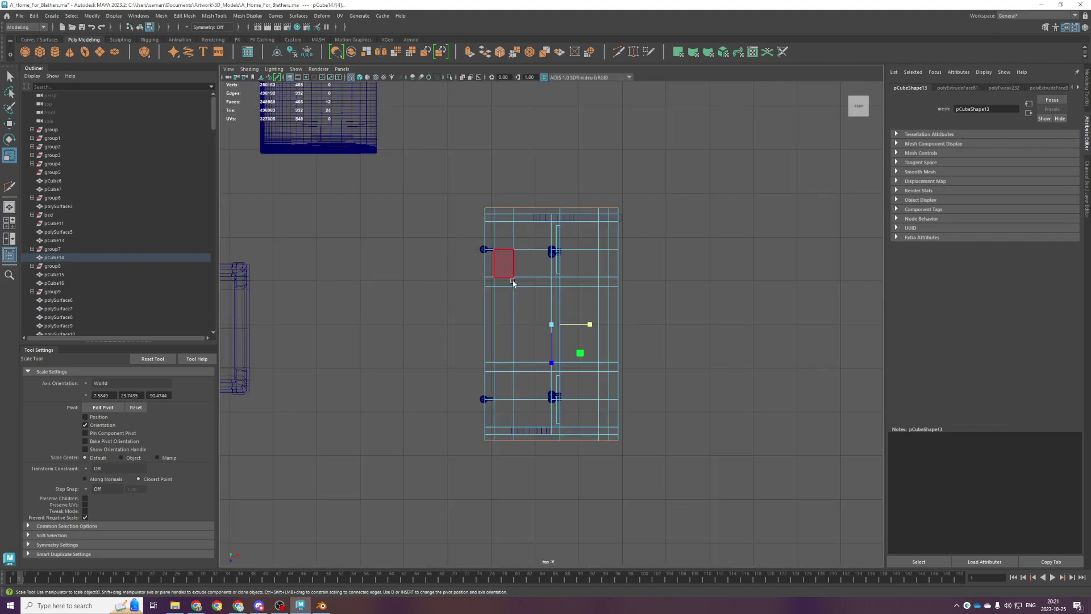
{"action": "left_click_drag", "start_coordinate": [552, 364], "coordinate": [554, 371]}
{"action": "key", "text": "space"}
{"action": "key", "text": "space"}
{"action": "left_click_drag", "start_coordinate": [684, 472], "coordinate": [652, 418], "text": "alt"}
Return to object selection and delete the curved side panel with the scrolled top.
{"action": "right_click_drag", "start_coordinate": [682, 400], "coordinate": [687, 293]}
{"action": "left_click", "coordinate": [653, 426]}
{"action": "right_click_drag", "start_coordinate": [699, 417], "coordinate": [796, 331]}
{"action": "left_click", "coordinate": [700, 283]}
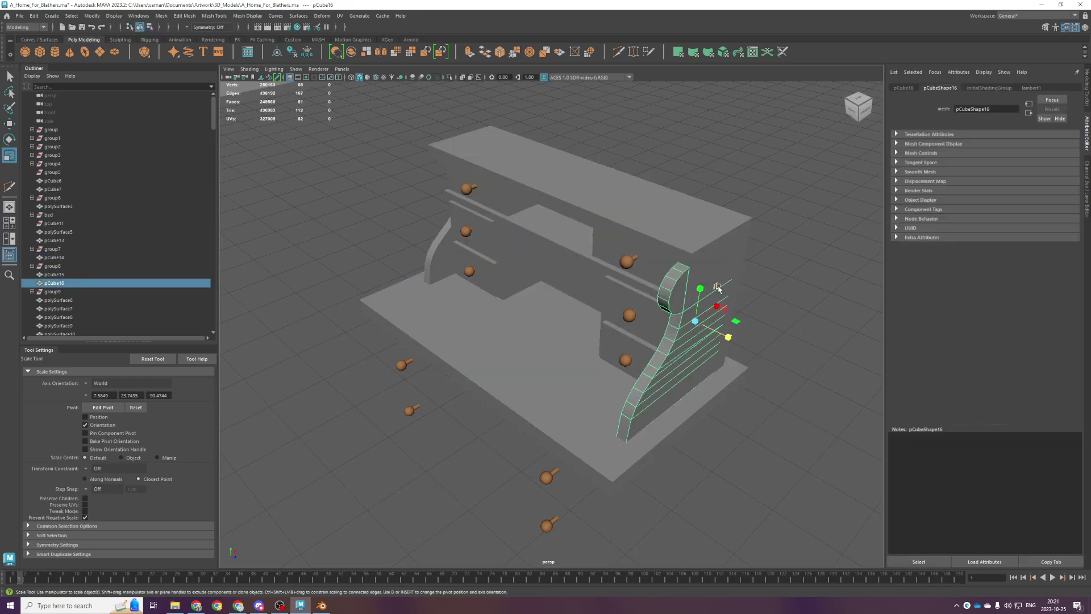
{"action": "key", "text": "Delete"}
{"action": "left_click_drag", "start_coordinate": [695, 319], "coordinate": [812, 287], "text": "alt"}
Move the rear vertices of the remaining side panel toward its front, inside the desk's back edge, and save the scene.
{"action": "left_click", "coordinate": [519, 256]}
{"action": "key", "text": "space"}
{"action": "key", "text": "space"}
{"action": "scroll", "coordinate": [397, 236], "scroll_direction": "down", "scroll_amount": 2}
{"action": "right_click_drag", "start_coordinate": [486, 205], "coordinate": [376, 203]}
{"action": "left_click_drag", "start_coordinate": [743, 260], "coordinate": [815, 434]}
{"action": "key", "text": "space"}
{"action": "key", "text": "space"}
{"action": "key", "text": "w"}
{"action": "left_click_drag", "start_coordinate": [456, 250], "coordinate": [510, 256]}
{"action": "key", "text": "ctrl+s"}
Select the edge loop at the top of the remaining side panel and frame the panel in the front view.
{"action": "left_click_drag", "start_coordinate": [608, 278], "coordinate": [606, 297], "text": "alt"}
{"action": "right_click_drag", "start_coordinate": [551, 279], "coordinate": [550, 253]}
{"action": "double_click", "coordinate": [545, 234]}
{"action": "left_click_drag", "start_coordinate": [579, 285], "coordinate": [591, 291], "text": "alt"}
{"action": "key", "text": "space"}
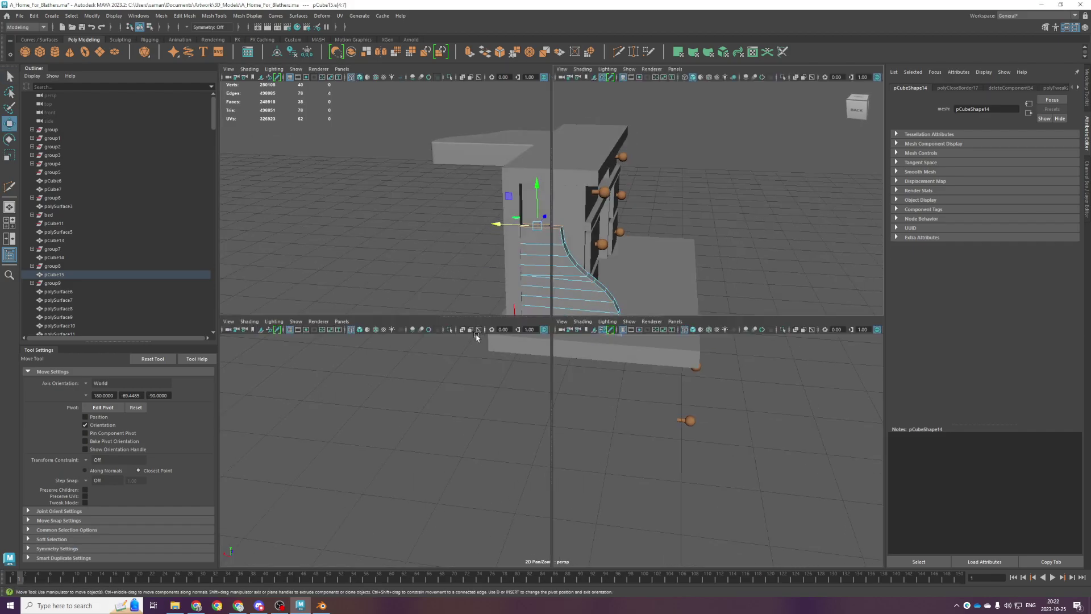
{"action": "key", "text": "space"}
{"action": "key", "text": "f"}
{"action": "scroll", "coordinate": [437, 406], "scroll_direction": "down", "scroll_amount": 2}
{"action": "scroll", "coordinate": [429, 412], "scroll_direction": "down", "scroll_amount": 1}
{"action": "middle_click_drag", "start_coordinate": [429, 413], "coordinate": [569, 196], "text": "alt"}
{"action": "scroll", "coordinate": [431, 327], "scroll_direction": "down", "scroll_amount": 3}
{"action": "scroll", "coordinate": [430, 327], "scroll_direction": "down", "scroll_amount": 2}
Flatten the side panel's lower front vertices into a vertical line and move them toward the back of the desk.
{"action": "right_click_drag", "start_coordinate": [493, 168], "coordinate": [447, 170]}
{"action": "left_click_drag", "start_coordinate": [412, 326], "coordinate": [422, 357]}
{"action": "key", "text": "b"}
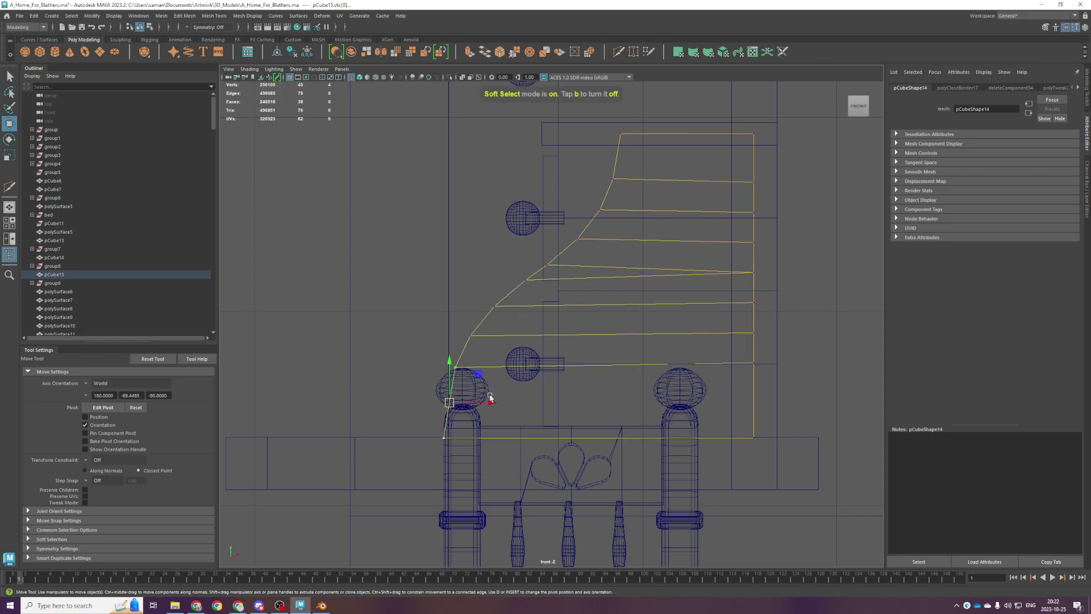
{"action": "left_click_drag", "start_coordinate": [425, 318], "coordinate": [519, 459]}
{"action": "key", "text": "r"}
{"action": "left_click_drag", "start_coordinate": [494, 387], "coordinate": [523, 393]}
{"action": "key", "text": "w"}
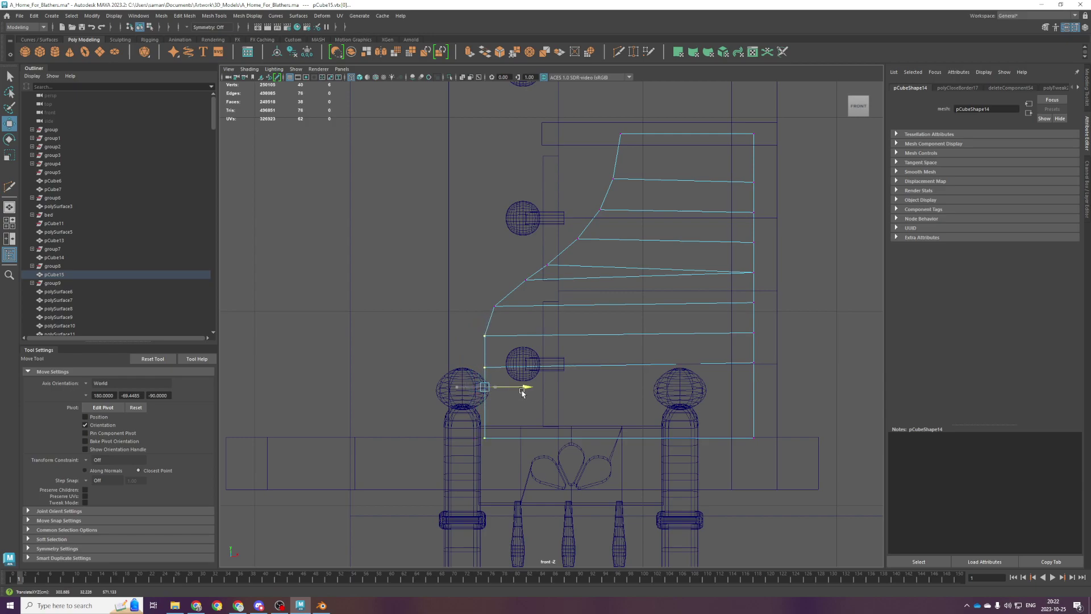
Flatten the side panel's three upper front vertices into a vertical line and move them slightly forward.
{"action": "scroll", "coordinate": [582, 219], "scroll_direction": "down", "scroll_amount": 1}
{"action": "left_click_drag", "start_coordinate": [584, 132], "coordinate": [637, 222]}
{"action": "key", "text": "r"}
{"action": "left_click_drag", "start_coordinate": [641, 183], "coordinate": [572, 181]}
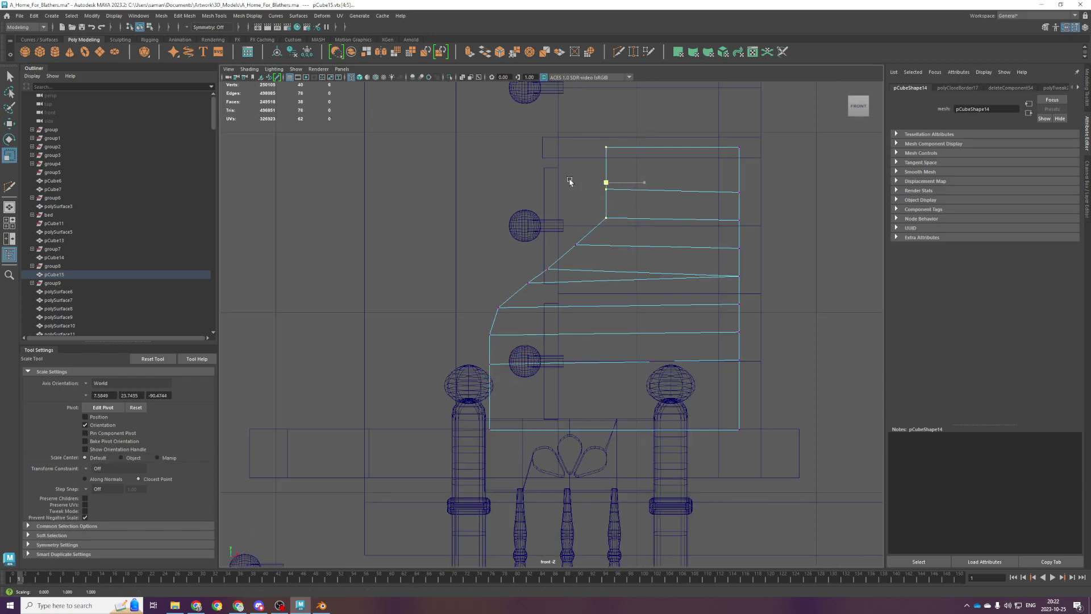
{"action": "left_click_drag", "start_coordinate": [621, 218], "coordinate": [622, 188]}
{"action": "key", "text": "w"}
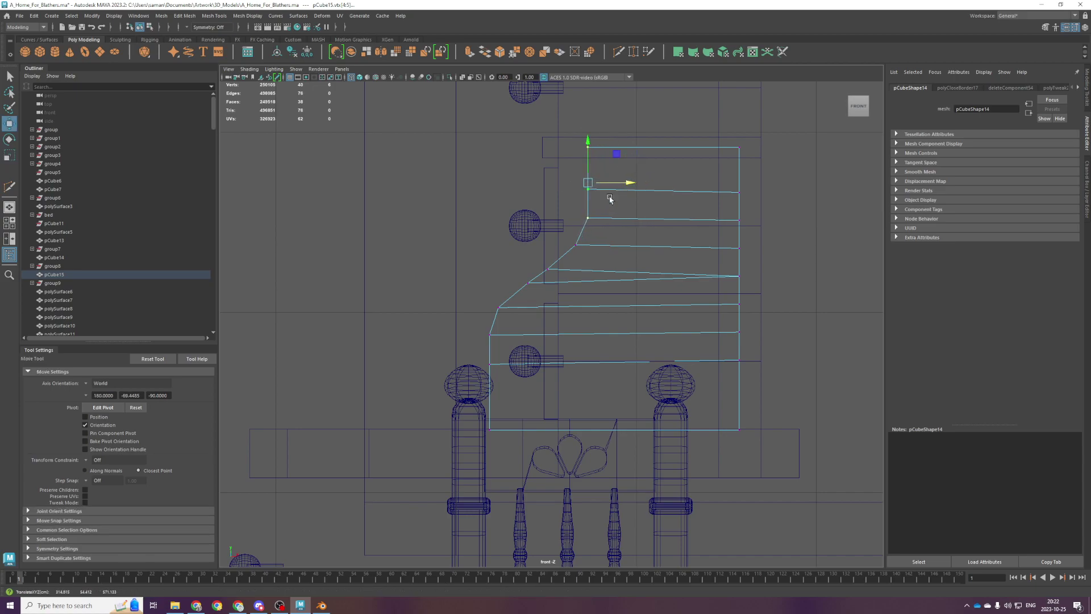
Select both the upper and lower front vertices, adjust the soft-selection falloff and scale them slightly closer together in depth.
{"action": "mouse_move", "coordinate": [438, 337]}
{"action": "left_mouse_down"}
{"action": "mouse_move", "coordinate": [526, 440]}
{"action": "mouse_move", "coordinate": [453, 328]}
{"action": "left_mouse_up"}
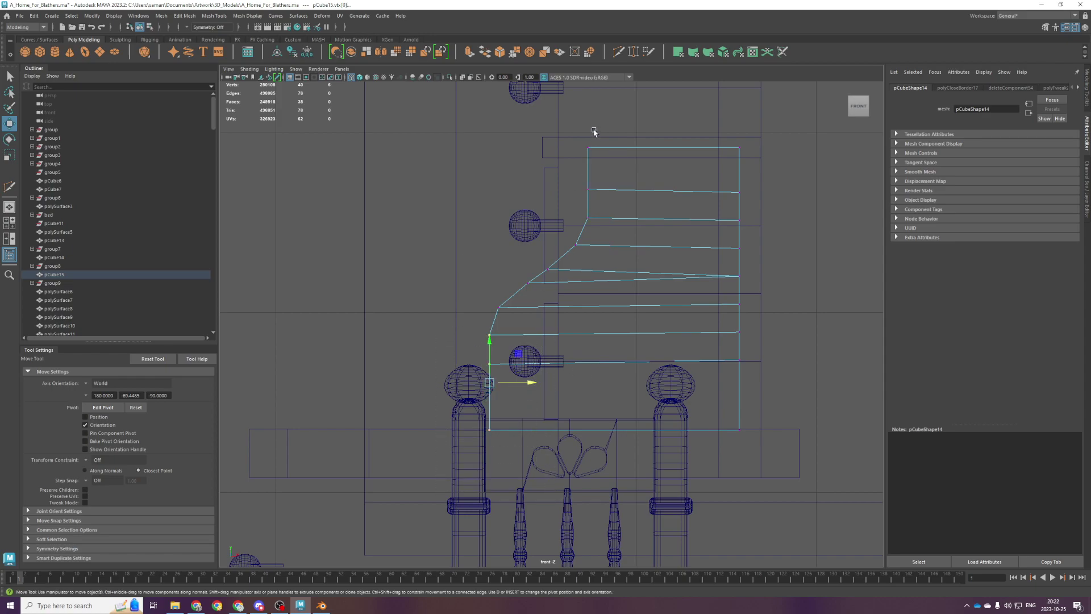
{"action": "left_click_drag", "start_coordinate": [581, 143], "coordinate": [625, 237], "text": "shift"}
{"action": "key", "text": "r"}
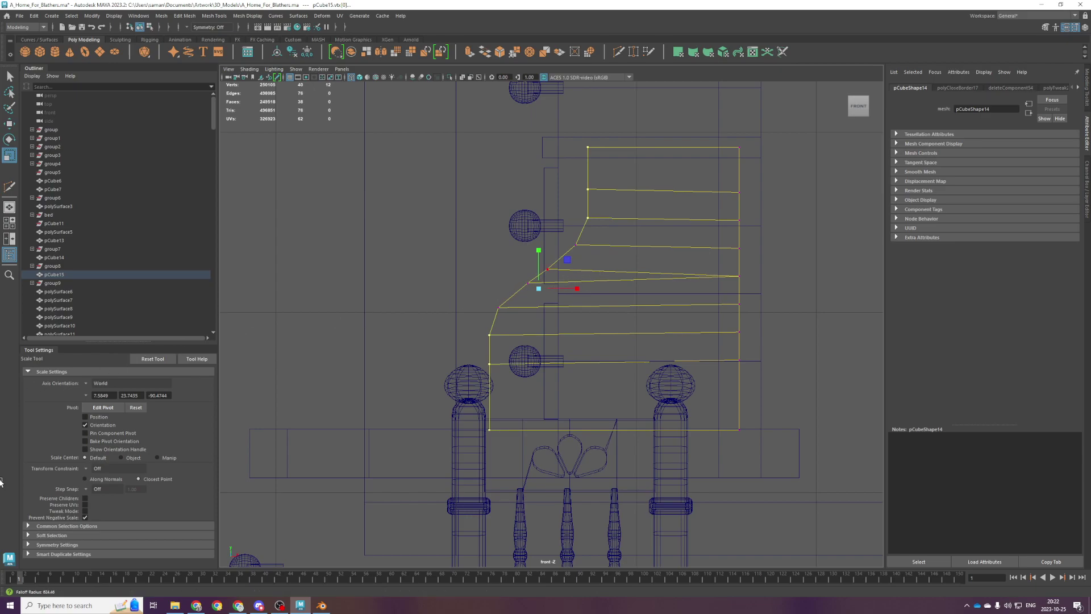
{"action": "scroll", "coordinate": [577, 375], "scroll_direction": "down", "scroll_amount": 5}
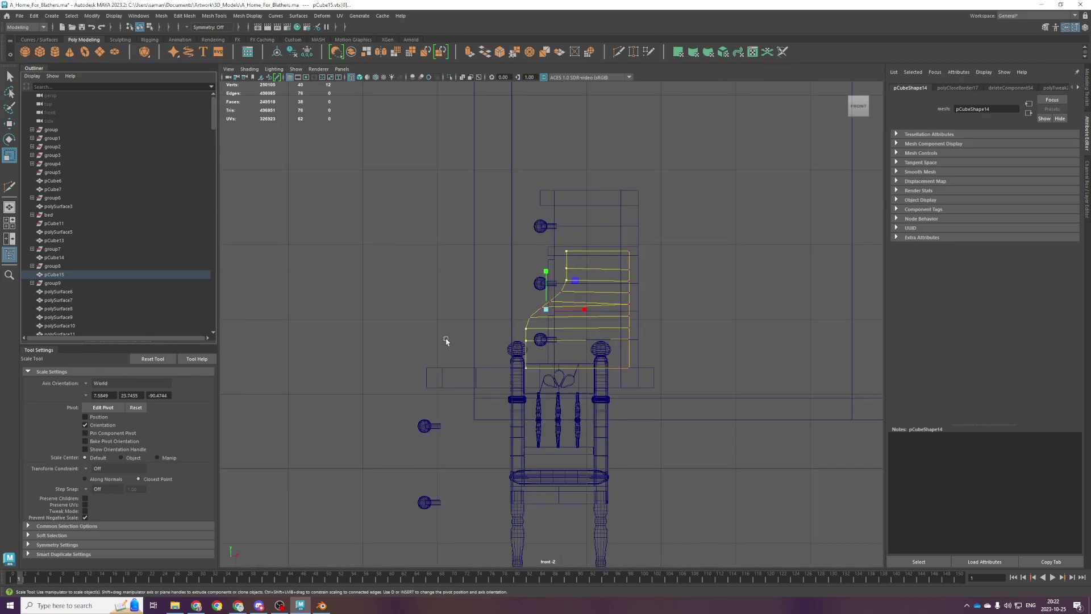
{"action": "scroll", "coordinate": [476, 364], "scroll_direction": "down", "scroll_amount": 7}
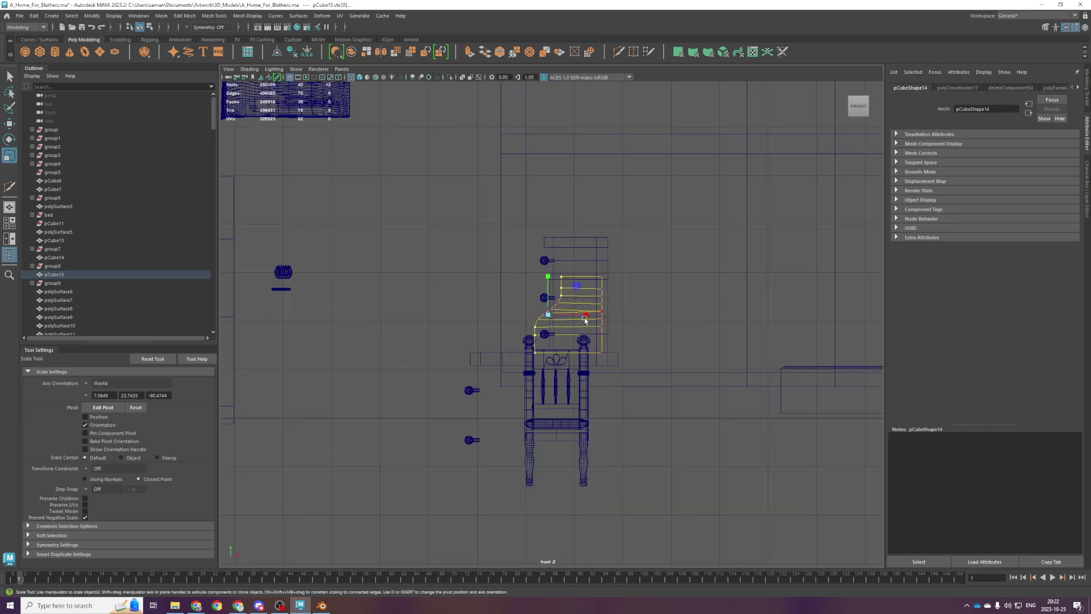
{"action": "scroll", "coordinate": [507, 345], "scroll_direction": "down", "scroll_amount": 6}
{"action": "left_click_drag", "start_coordinate": [508, 347], "coordinate": [419, 268]}
{"action": "scroll", "coordinate": [473, 311], "scroll_direction": "up", "scroll_amount": 6}
{"action": "scroll", "coordinate": [474, 311], "scroll_direction": "up", "scroll_amount": 6}
{"action": "left_click_drag", "start_coordinate": [494, 316], "coordinate": [298, 266]}
{"action": "left_click_drag", "start_coordinate": [455, 376], "coordinate": [428, 365]}
{"action": "right_click_drag", "start_coordinate": [427, 366], "coordinate": [571, 298], "text": "alt"}
{"action": "mouse_move", "coordinate": [575, 299]}
{"action": "left_mouse_down"}
{"action": "mouse_move", "coordinate": [564, 302]}
{"action": "mouse_move", "coordinate": [575, 303]}
{"action": "left_mouse_up"}
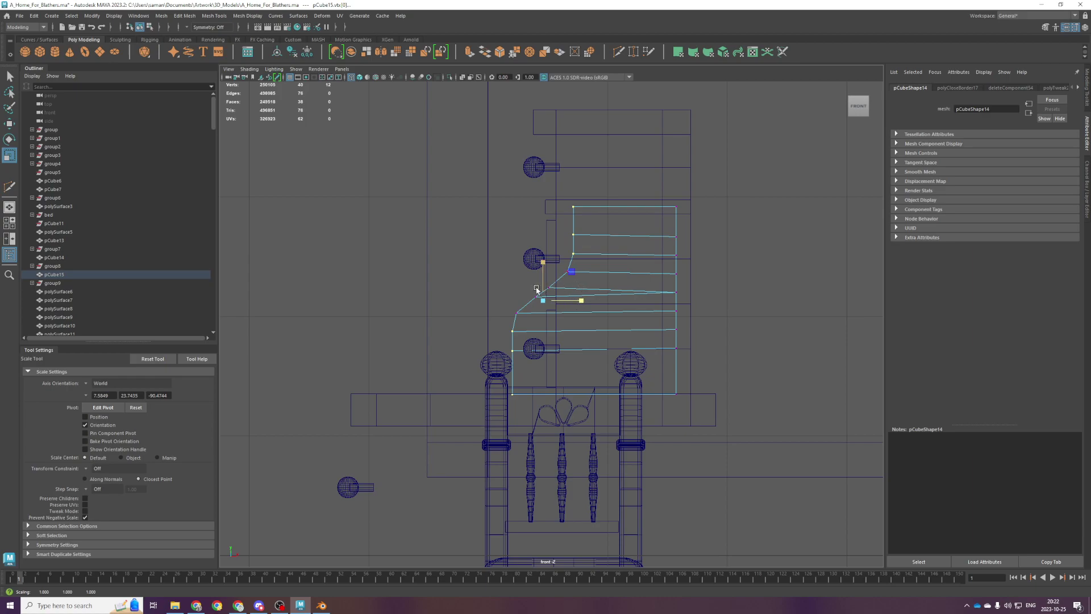
{"action": "right_click_drag", "start_coordinate": [506, 282], "coordinate": [528, 277], "text": "alt"}
{"action": "left_click_drag", "start_coordinate": [547, 148], "coordinate": [765, 268]}
{"action": "key", "text": "w"}
{"action": "left_click_drag", "start_coordinate": [684, 208], "coordinate": [675, 208]}
{"action": "key", "text": "ctrl+z"}
Move the panel's upper front vertices slightly forward and its lower front vertices slightly back, then save the scene.
{"action": "left_click_drag", "start_coordinate": [551, 139], "coordinate": [603, 256]}
{"action": "left_click_drag", "start_coordinate": [615, 208], "coordinate": [606, 208]}
{"action": "left_click_drag", "start_coordinate": [474, 292], "coordinate": [535, 454]}
{"action": "left_click_drag", "start_coordinate": [543, 365], "coordinate": [548, 366]}
{"action": "key", "text": "ctrl+s"}
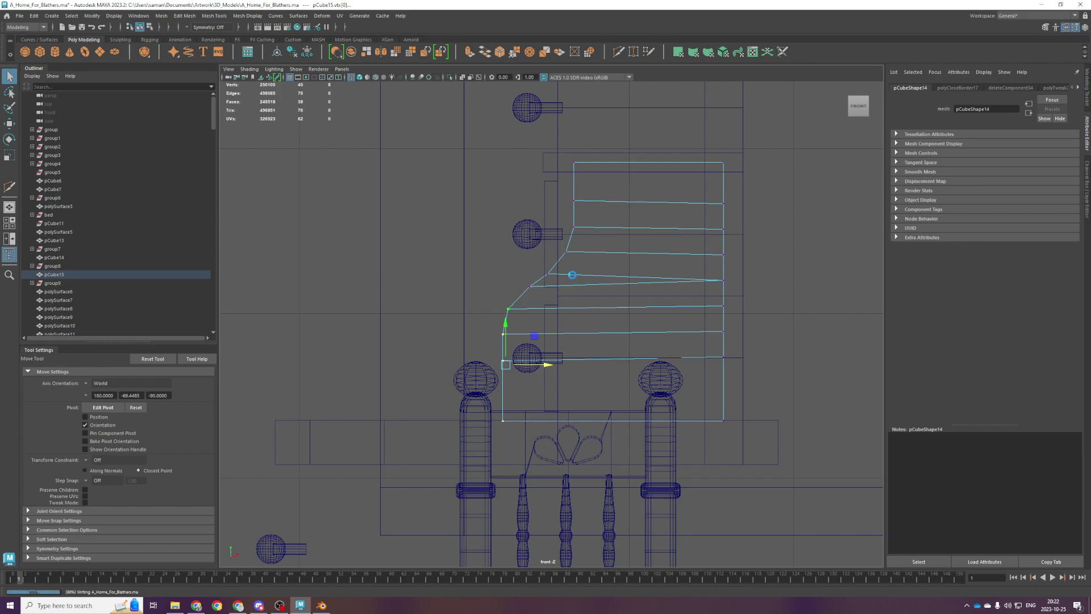
Leave component editing on the side panel and inspect the reshaped object in the perspective view.
{"action": "key", "text": "F8"}
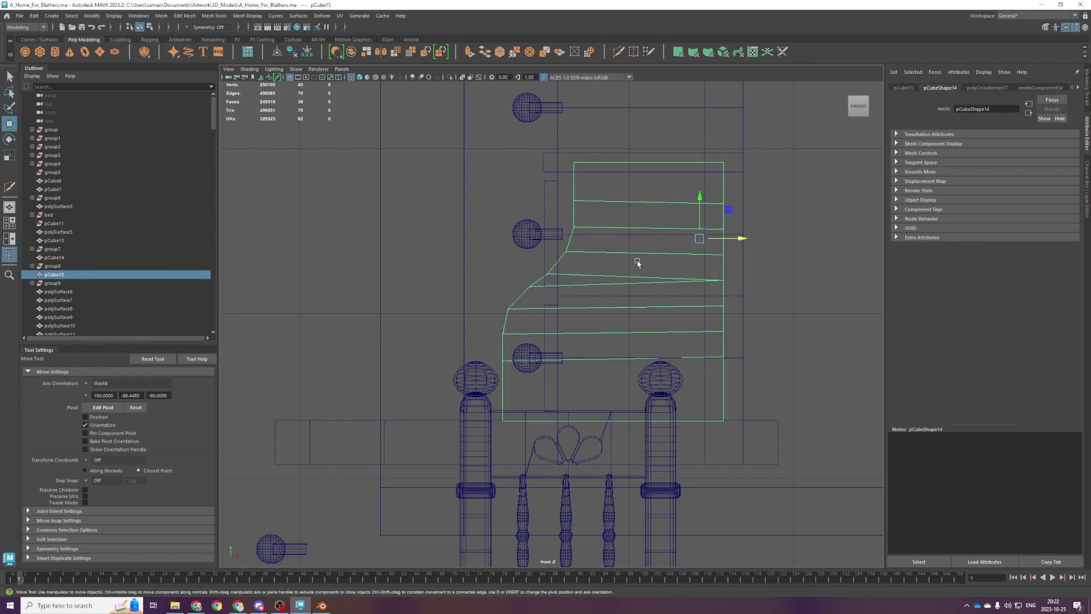
{"action": "key", "text": "space"}
{"action": "key", "text": "space"}
{"action": "left_click_drag", "start_coordinate": [712, 267], "coordinate": [692, 311], "text": "alt"}
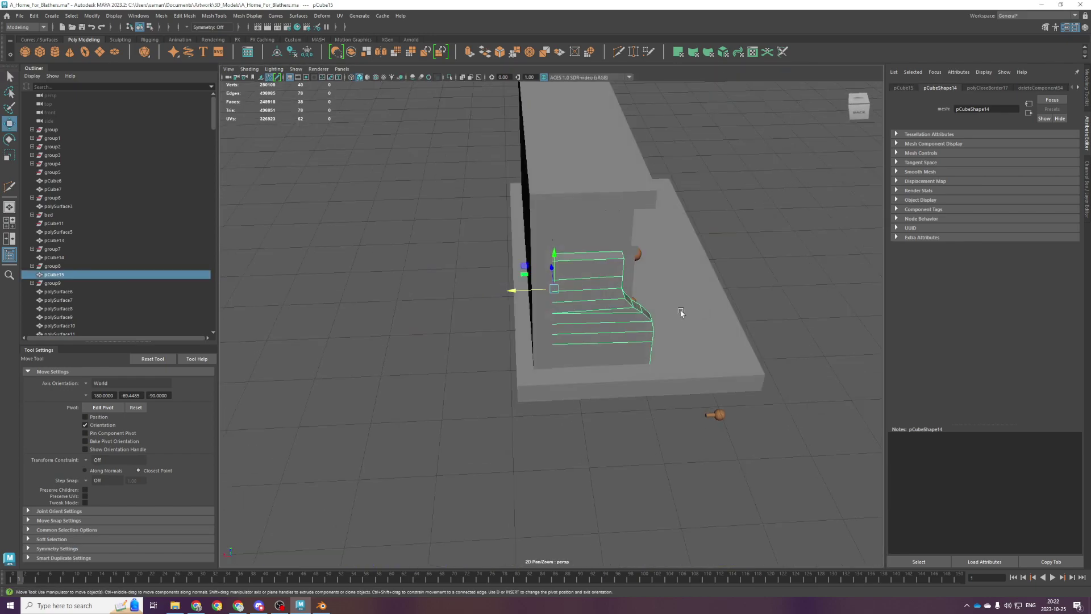
Delete the extra slanted edge loop crossing the middle of the side panel.
{"action": "scroll", "coordinate": [652, 307], "scroll_direction": "up", "scroll_amount": 4}
{"action": "right_click_drag", "start_coordinate": [652, 302], "coordinate": [651, 286]}
{"action": "double_click", "coordinate": [647, 299]}
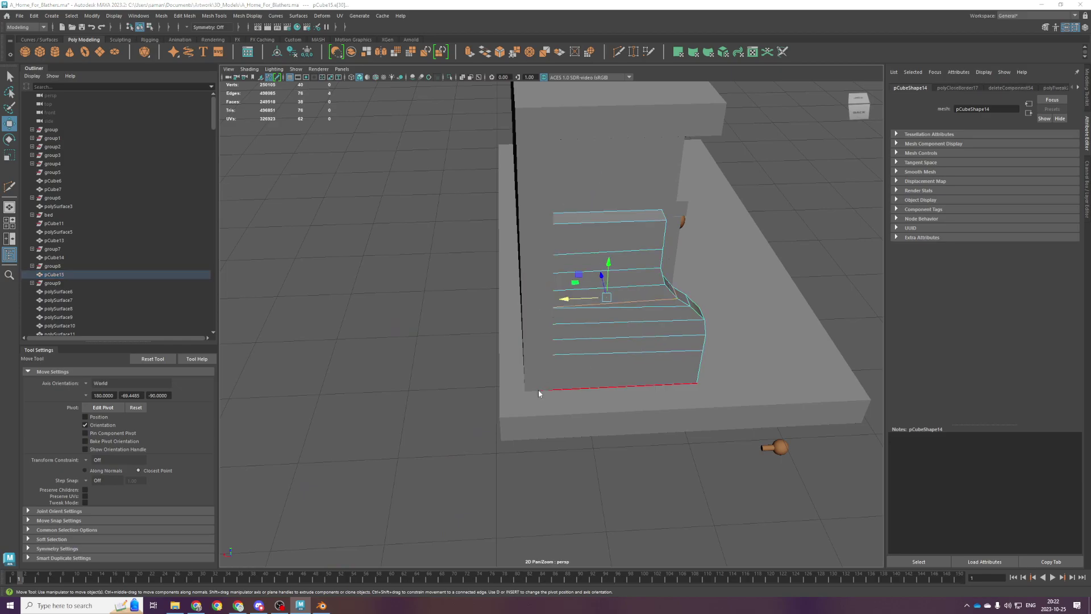
{"action": "key", "text": "space"}
{"action": "key", "text": "space"}
{"action": "right_click_drag", "start_coordinate": [454, 270], "coordinate": [430, 287], "text": "shift"}
Flatten the side panel's slanted crosswise edges one by one by scaling each vertically into a horizontal line in the front view.
{"action": "key", "text": "r"}
{"action": "right_click_drag", "start_coordinate": [578, 283], "coordinate": [579, 263]}
{"action": "left_click", "coordinate": [579, 279]}
{"action": "left_click", "coordinate": [602, 252]}
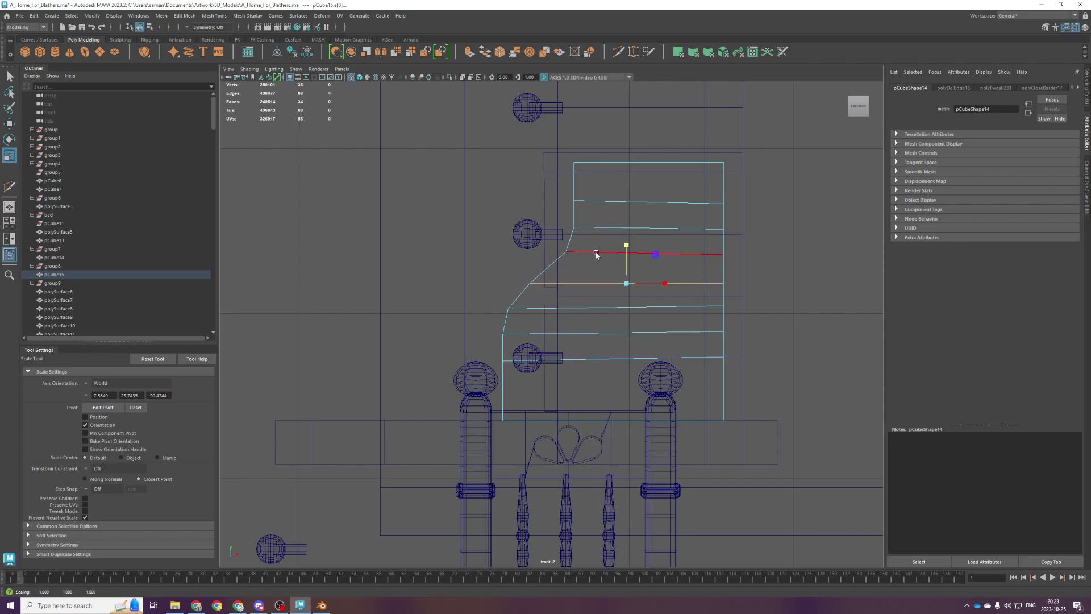
{"action": "left_click", "coordinate": [640, 227]}
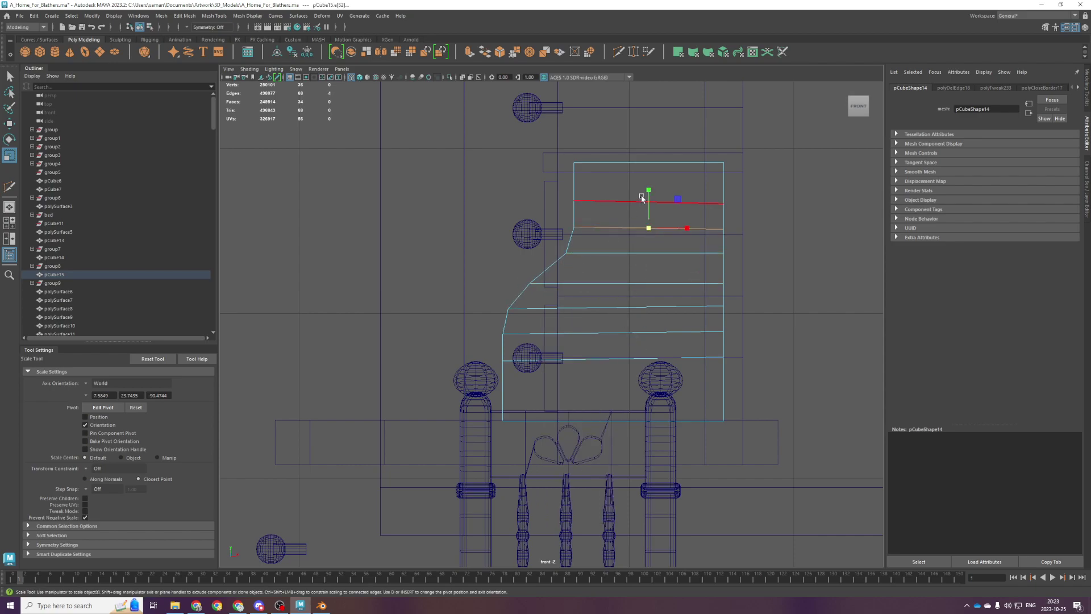
{"action": "left_click", "coordinate": [617, 201]}
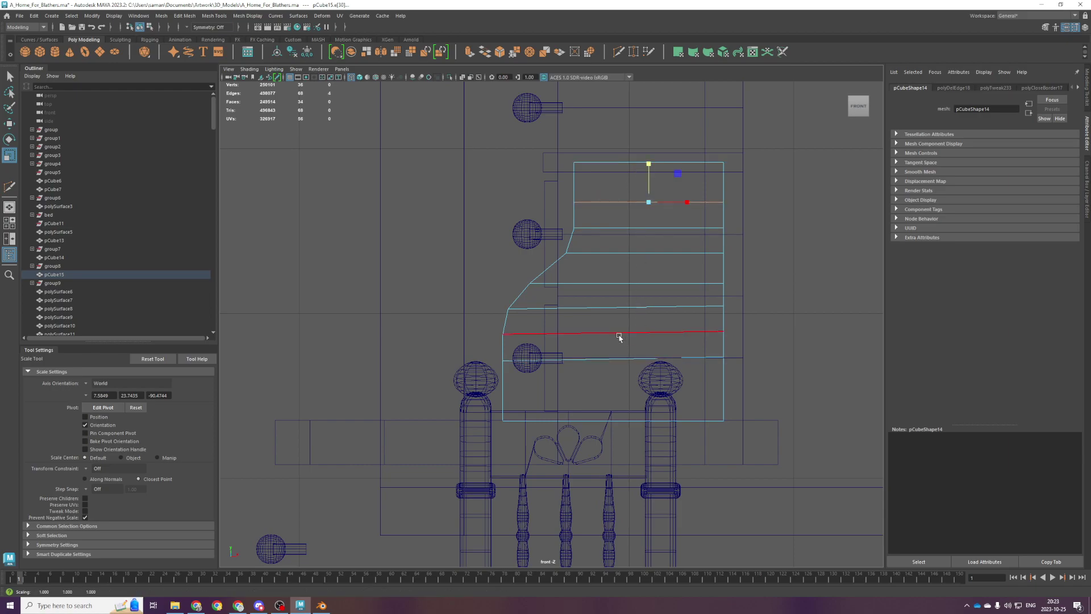
{"action": "double_click", "coordinate": [587, 310]}
{"action": "left_click_drag", "start_coordinate": [616, 269], "coordinate": [607, 366]}
{"action": "double_click", "coordinate": [604, 335]}
{"action": "left_click", "coordinate": [604, 358]}
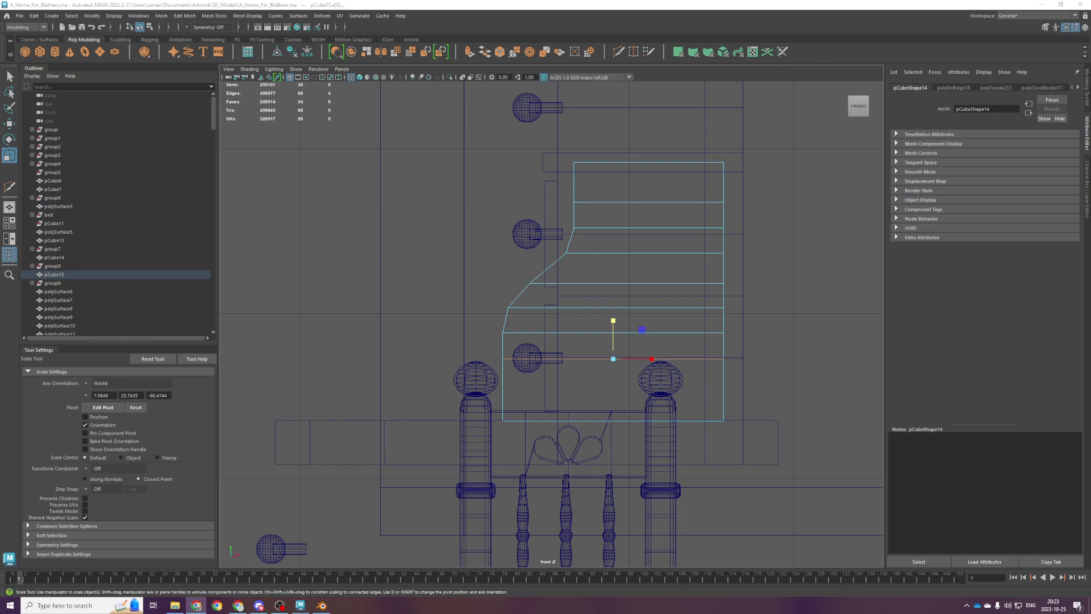
Open the captured stool image in Snip & Sketch, examine the saddle seat and wheeled base closely, and close it.
{"action": "key", "text": "super+shift+s"}
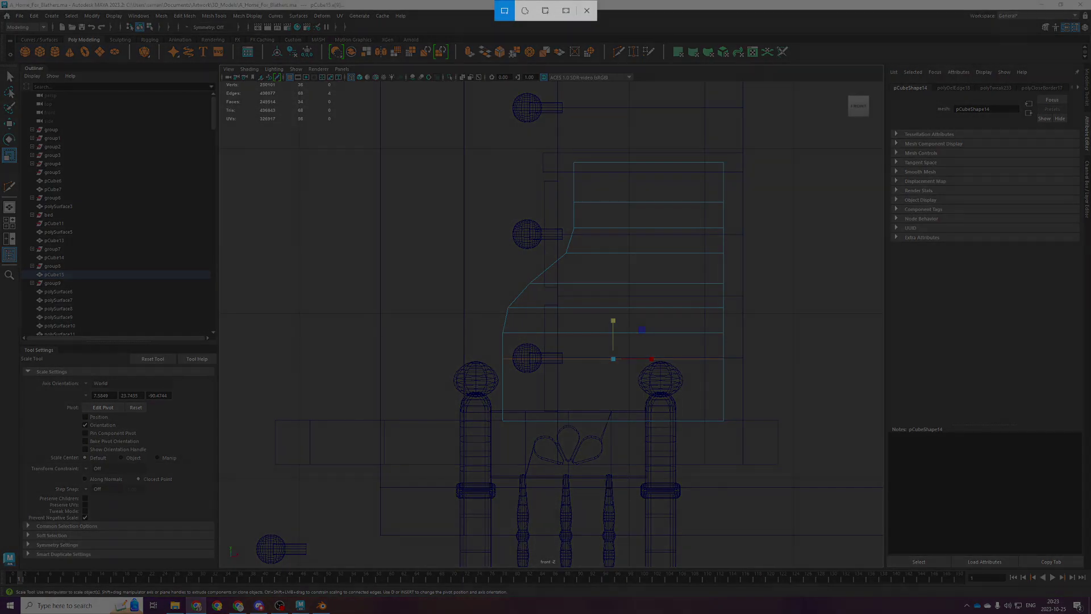
{"action": "key", "text": "Escape"}
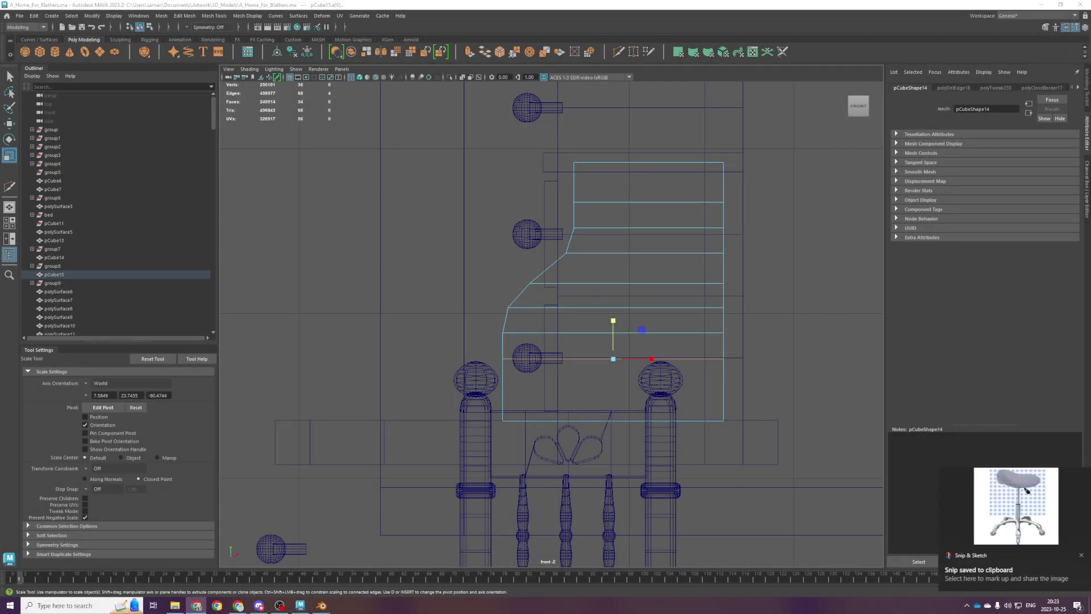
{"action": "left_click", "coordinate": [1006, 511]}
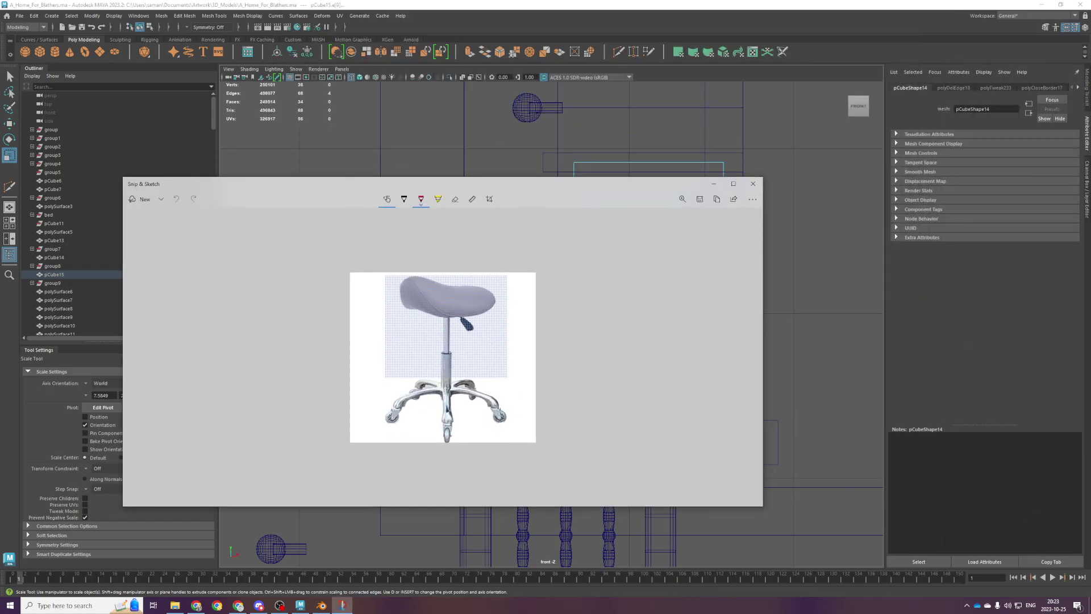
{"action": "key", "text": "alt+Tab"}
{"action": "key", "text": "alt+Tab"}
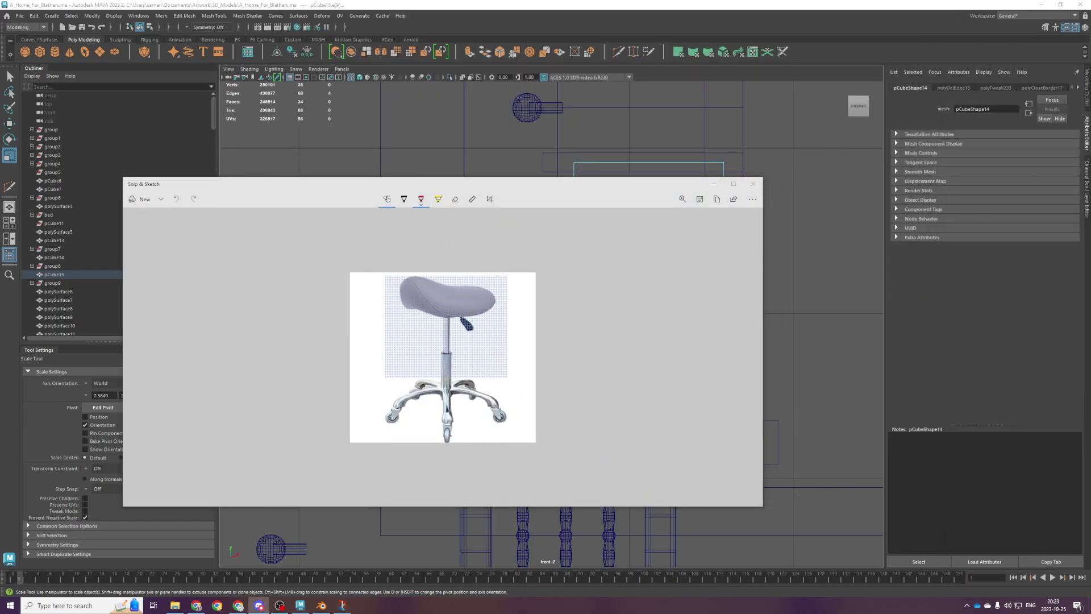
{"action": "key", "text": "alt+Tab"}
{"action": "left_click", "coordinate": [566, 330]}
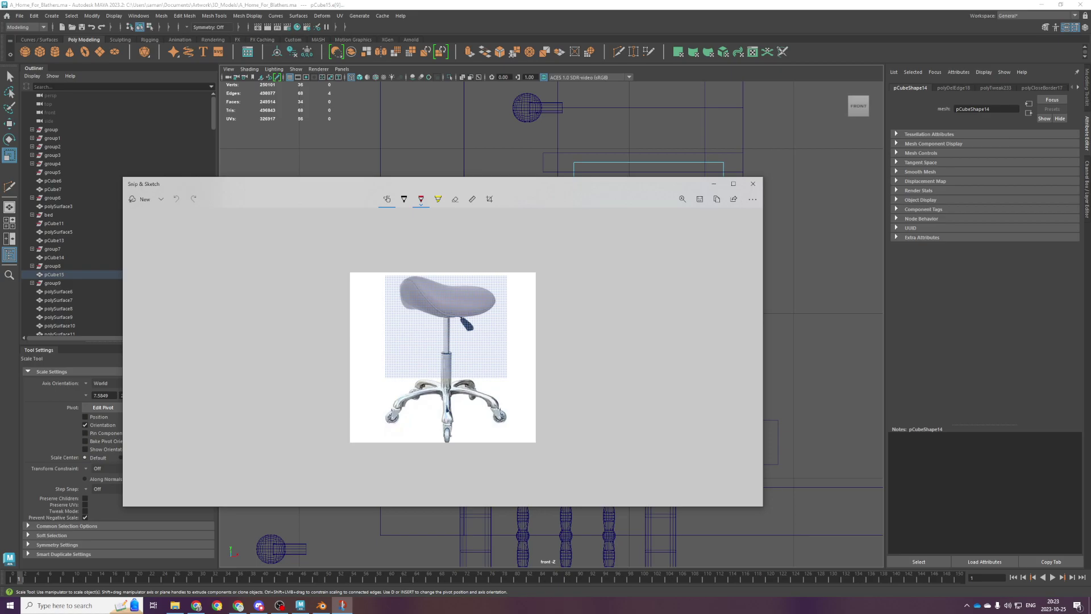
{"action": "scroll", "coordinate": [470, 310], "scroll_direction": "up", "scroll_amount": 3}
{"action": "scroll", "coordinate": [476, 351], "scroll_direction": "up", "scroll_amount": 1, "text": "ctrl"}
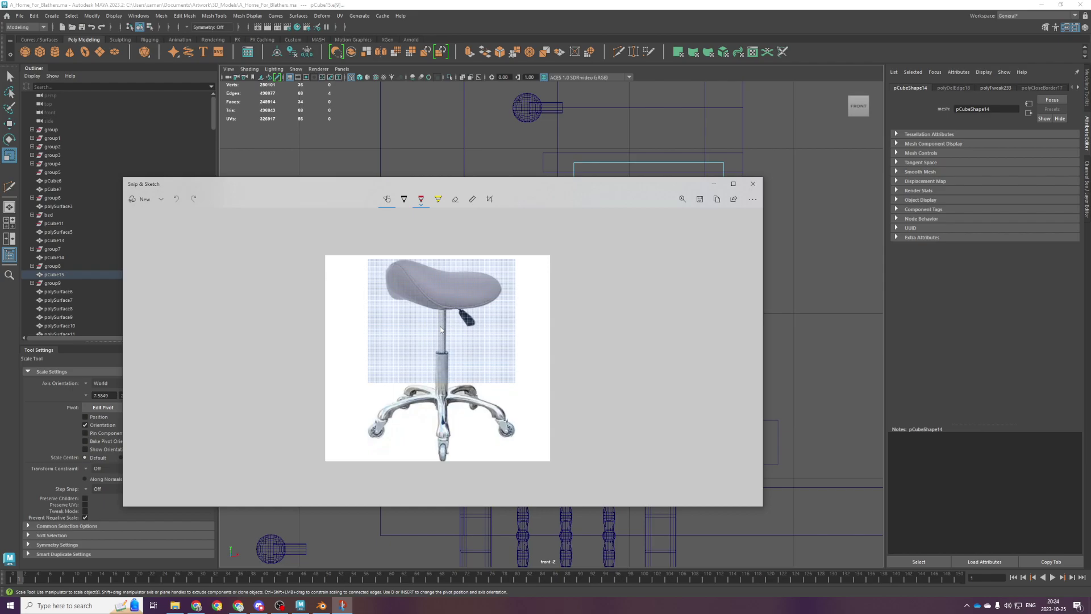
{"action": "left_click", "coordinate": [753, 184]}
{"action": "left_click", "coordinate": [736, 4]}
Move the side panel's lower front vertices slightly back and its upper front vertices slightly forward.
{"action": "scroll", "coordinate": [523, 369], "scroll_direction": "up", "scroll_amount": 2}
{"action": "scroll", "coordinate": [540, 326], "scroll_direction": "down", "scroll_amount": 2}
{"action": "scroll", "coordinate": [534, 288], "scroll_direction": "up", "scroll_amount": 2}
{"action": "right_click_drag", "start_coordinate": [475, 256], "coordinate": [444, 260]}
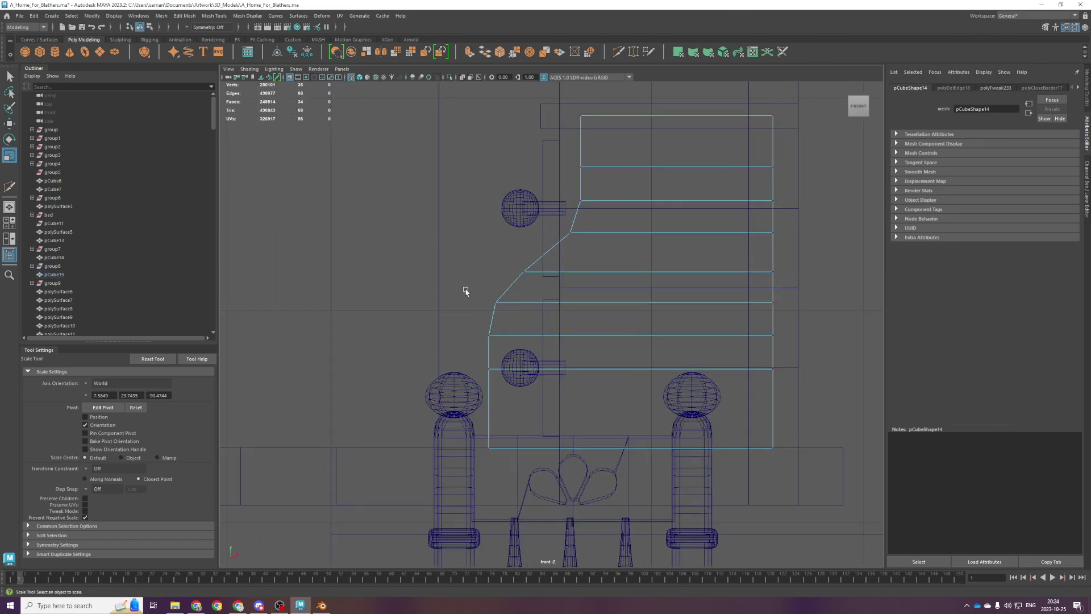
{"action": "left_click_drag", "start_coordinate": [464, 296], "coordinate": [517, 519]}
{"action": "key", "text": "w"}
{"action": "left_click_drag", "start_coordinate": [514, 375], "coordinate": [517, 375]}
{"action": "left_click_drag", "start_coordinate": [514, 251], "coordinate": [557, 274]}
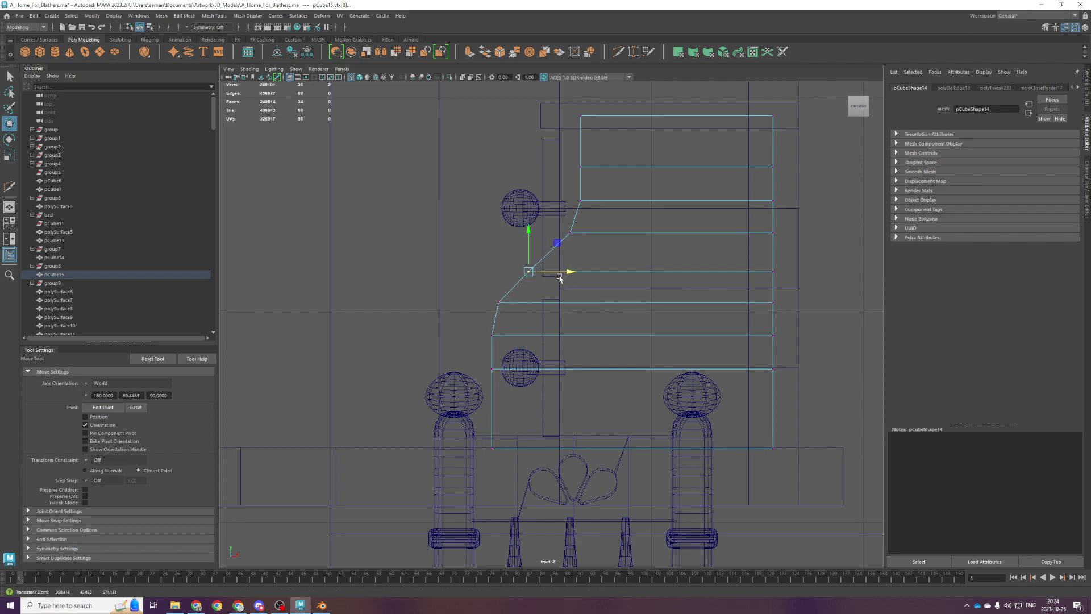
{"action": "left_click_drag", "start_coordinate": [537, 111], "coordinate": [601, 180]}
{"action": "left_click_drag", "start_coordinate": [517, 250], "coordinate": [544, 286]}
Raise the vertex row at the middle of the panel's front curve slightly, and check the silhouette in perspective.
{"action": "left_click_drag", "start_coordinate": [488, 259], "coordinate": [794, 288]}
{"action": "left_click_drag", "start_coordinate": [651, 240], "coordinate": [654, 237]}
{"action": "right_click_drag", "start_coordinate": [648, 228], "coordinate": [672, 210]}
{"action": "key", "text": "space"}
{"action": "key", "text": "space"}
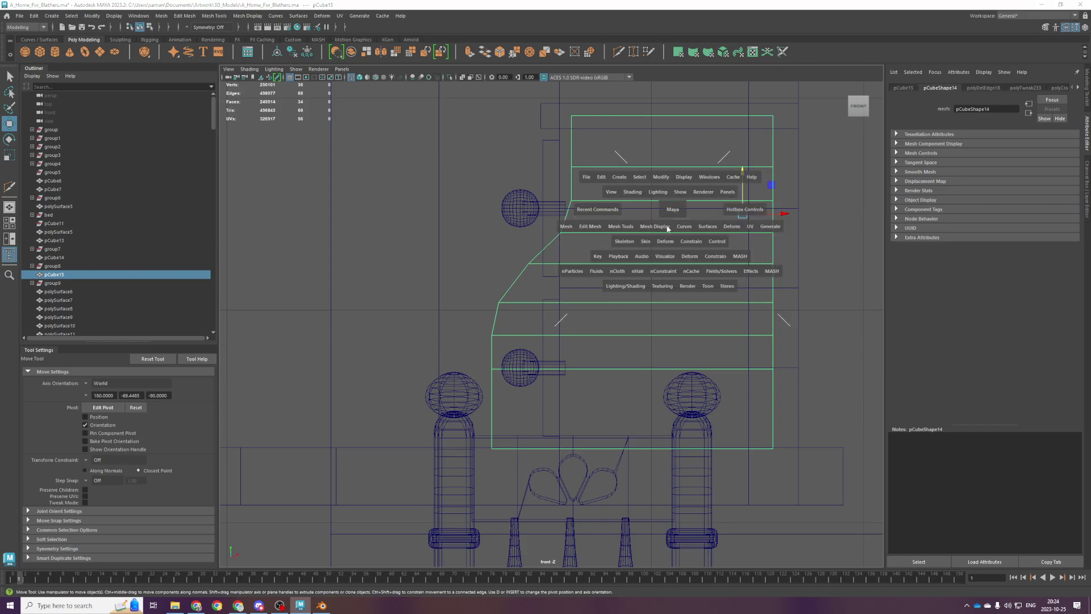
{"action": "left_click_drag", "start_coordinate": [612, 297], "coordinate": [601, 278], "text": "alt"}
{"action": "left_click", "coordinate": [656, 268]}
{"action": "left_click", "coordinate": [662, 272]}
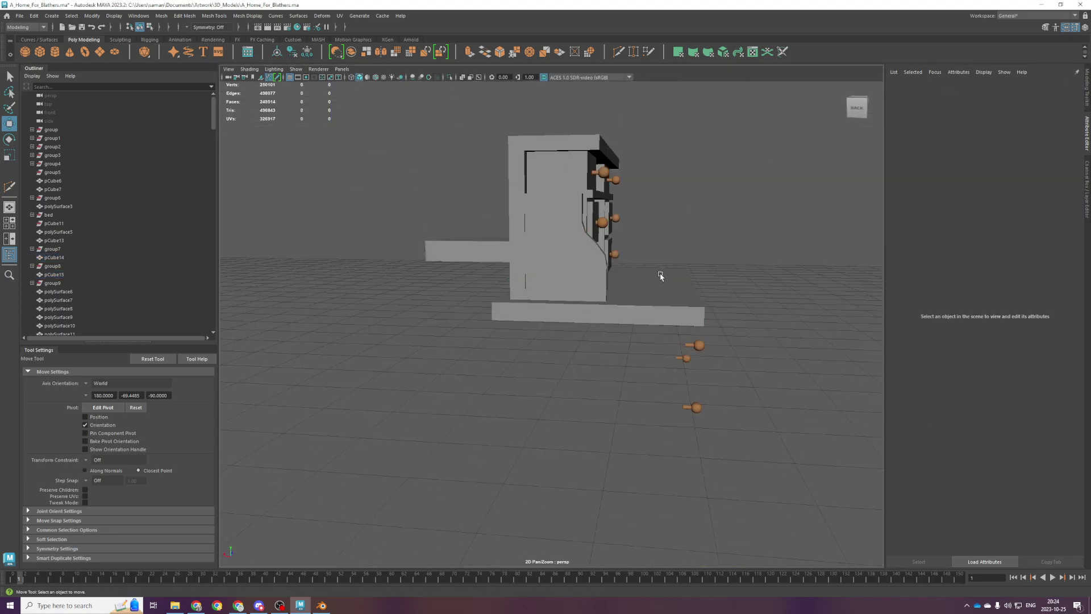
{"action": "scroll", "coordinate": [638, 292], "scroll_direction": "up", "scroll_amount": 5}
{"action": "left_click", "coordinate": [608, 252]}
Raise the horizontal edge near the base of the panel's front curve slightly in the front view.
{"action": "key", "text": "space"}
{"action": "key", "text": "space"}
{"action": "key", "text": "F10"}
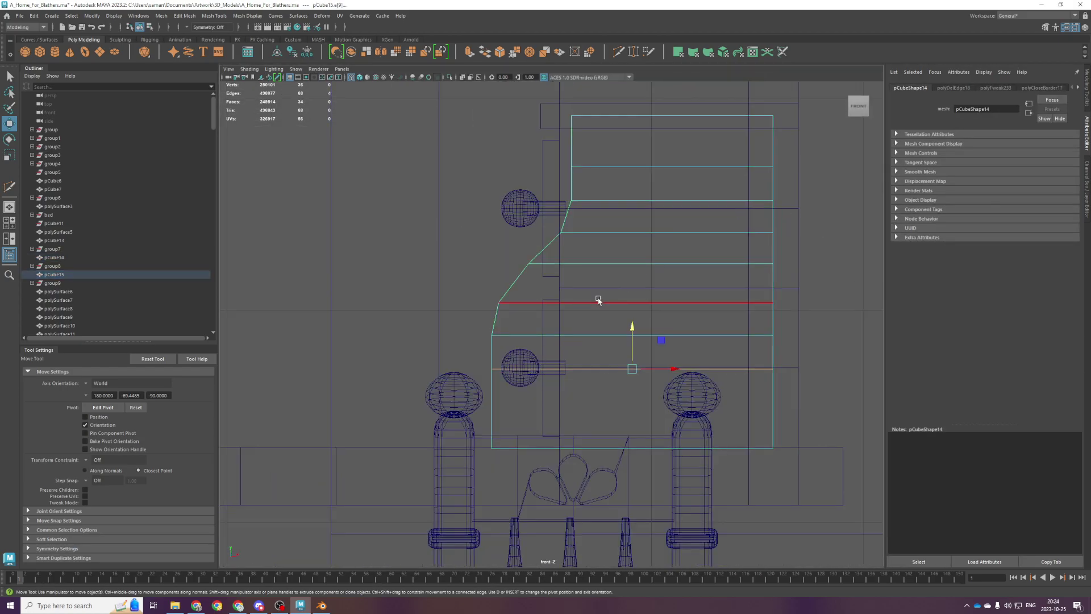
{"action": "left_click", "coordinate": [607, 263]}
{"action": "left_click", "coordinate": [584, 302]}
{"action": "key", "text": "ctrl+b"}
{"action": "key", "text": "ctrl+z"}
{"action": "key", "text": "w"}
{"action": "left_click_drag", "start_coordinate": [635, 274], "coordinate": [635, 270]}
Nudge the vertex at the base of the front curve slightly back and the vertex at its upper end slightly forward.
{"action": "right_click_drag", "start_coordinate": [529, 288], "coordinate": [493, 289]}
{"action": "left_click_drag", "start_coordinate": [487, 287], "coordinate": [523, 301]}
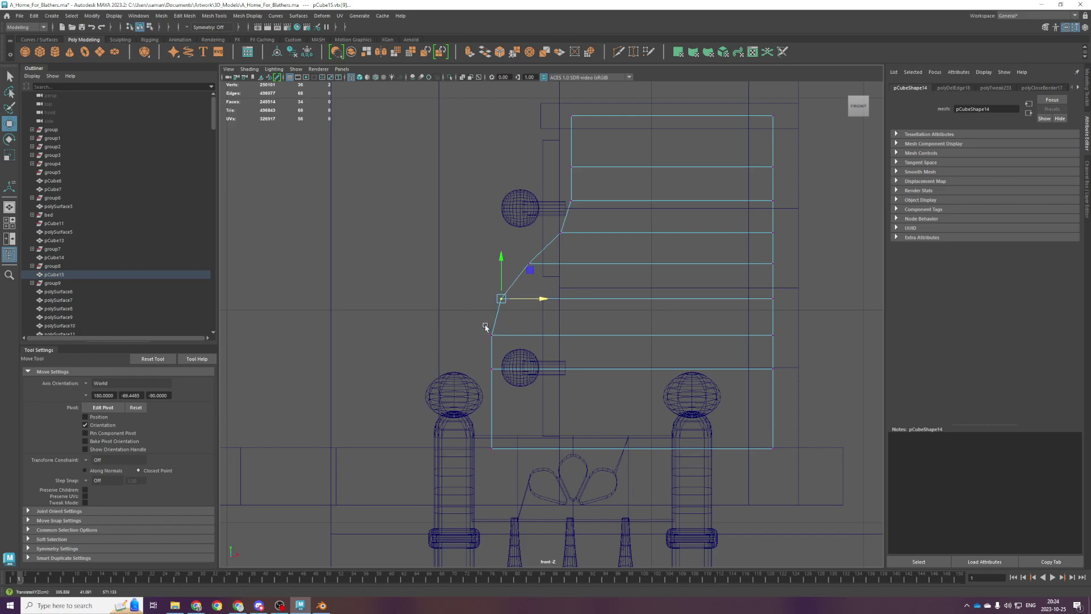
{"action": "left_click_drag", "start_coordinate": [560, 191], "coordinate": [585, 209]}
Try to bevel the horizontal edge at the middle of the side panel's front curve.
{"action": "right_click_drag", "start_coordinate": [569, 267], "coordinate": [573, 244]}
{"action": "double_click", "coordinate": [580, 261]}
{"action": "key", "text": "ctrl+b"}
{"action": "double_click", "coordinate": [592, 296]}
{"action": "key", "text": "ctrl+z"}
{"action": "key", "text": "ctrl+z"}
{"action": "key", "text": "ctrl+z"}
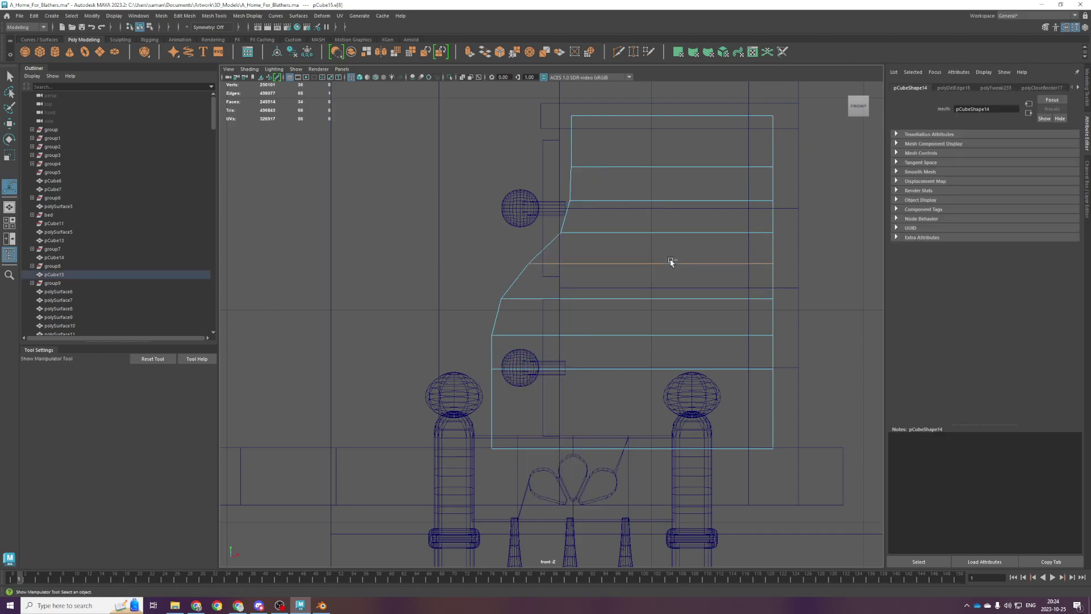
{"action": "key", "text": "ctrl+z"}
Move the panel's lower front vertices slightly back again, return to object mode in perspective, and save the scene.
{"action": "key", "text": "ctrl+s"}
{"action": "right_click_drag", "start_coordinate": [512, 292], "coordinate": [470, 294]}
{"action": "key", "text": "q"}
{"action": "left_click_drag", "start_coordinate": [449, 297], "coordinate": [513, 450]}
{"action": "key", "text": "w"}
{"action": "left_click_drag", "start_coordinate": [537, 371], "coordinate": [541, 375]}
{"action": "key", "text": "space"}
{"action": "key", "text": "space"}
{"action": "scroll", "coordinate": [544, 275], "scroll_direction": "up", "scroll_amount": 1}
{"action": "left_click_drag", "start_coordinate": [544, 275], "coordinate": [545, 392], "text": "alt"}
{"action": "scroll", "coordinate": [544, 392], "scroll_direction": "down", "scroll_amount": 1}
{"action": "right_click_drag", "start_coordinate": [574, 318], "coordinate": [610, 291]}
{"action": "scroll", "coordinate": [609, 290], "scroll_direction": "down", "scroll_amount": 3}
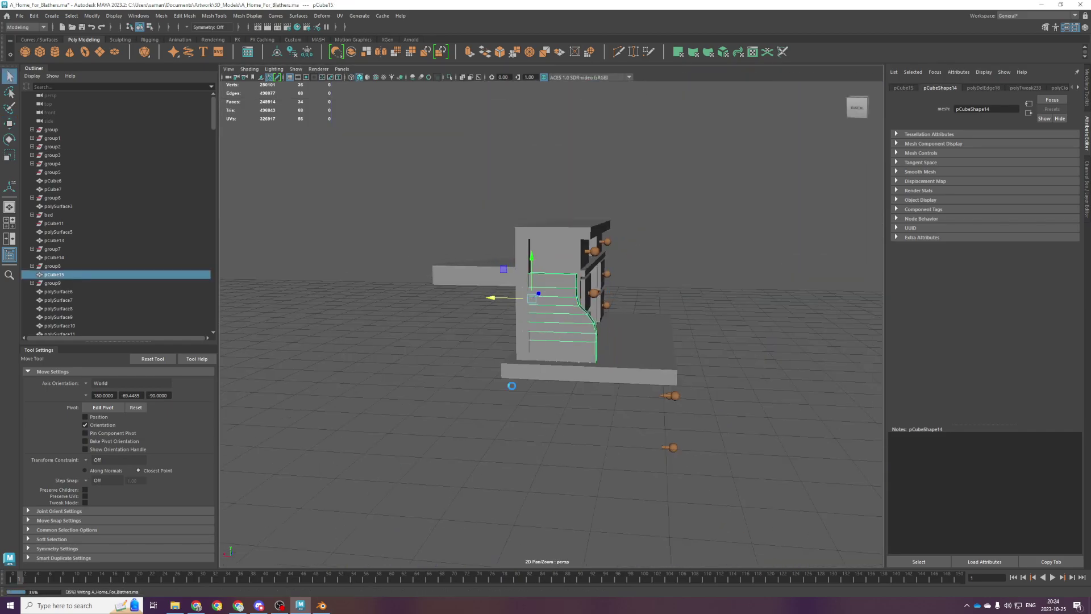
Scale the whole side panel taller in the front view and move it up beneath the desktop.
{"action": "key", "text": "r"}
{"action": "key", "text": "space"}
{"action": "key", "text": "space"}
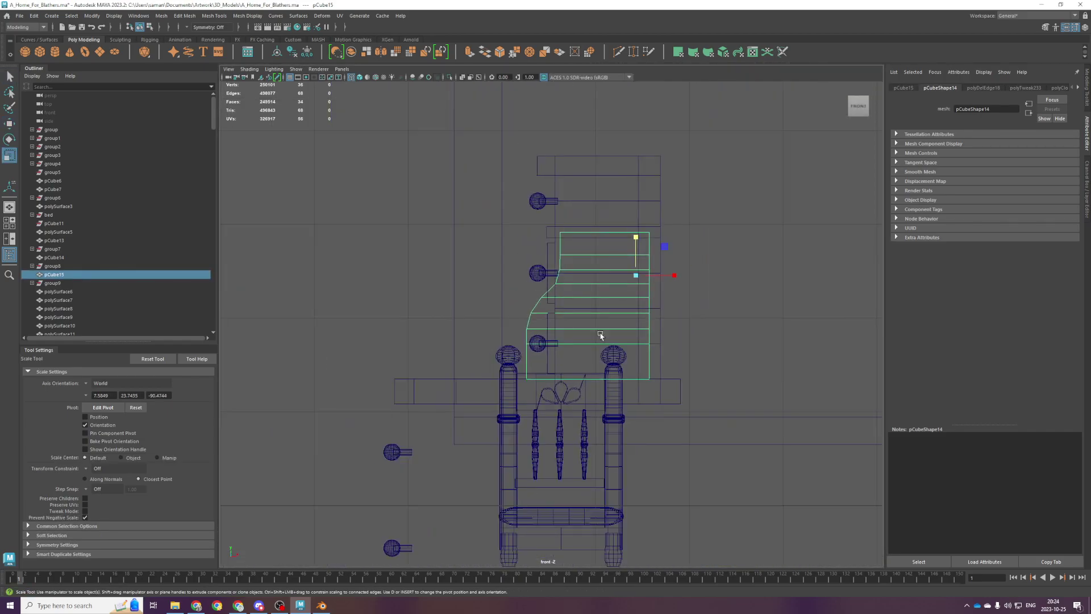
{"action": "middle_click_drag", "start_coordinate": [637, 239], "coordinate": [631, 249], "text": "alt"}
{"action": "key", "text": "w"}
{"action": "left_click_drag", "start_coordinate": [632, 250], "coordinate": [632, 207]}
Clear the side panel's construction history, centre its pivot, adjust its height slightly, and save the scene.
{"action": "left_click", "coordinate": [295, 53]}
{"action": "left_click_drag", "start_coordinate": [582, 237], "coordinate": [585, 249]}
{"action": "key", "text": "ctrl+s"}
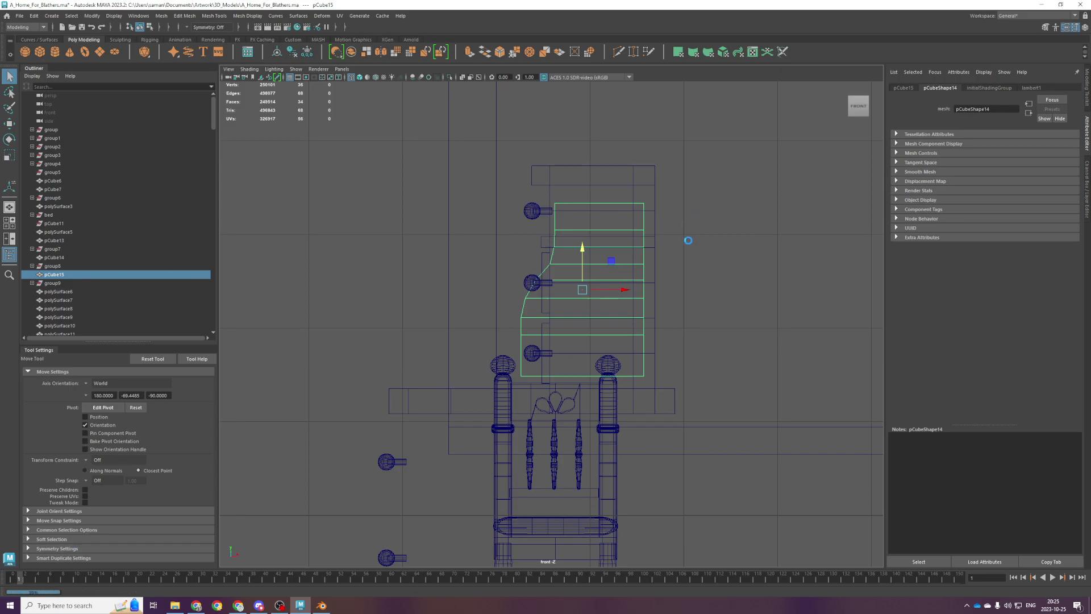
Inspect the side panel's fit against the desk in perspective and select the main desk body.
{"action": "key", "text": "space"}
{"action": "key", "text": "space"}
{"action": "mouse_move", "coordinate": [682, 239]}
{"action": "left_mouse_down", "text": "alt"}
{"action": "mouse_move", "coordinate": [641, 267]}
{"action": "mouse_move", "coordinate": [592, 266]}
{"action": "mouse_move", "coordinate": [577, 285]}
{"action": "left_mouse_up", "text": "alt"}
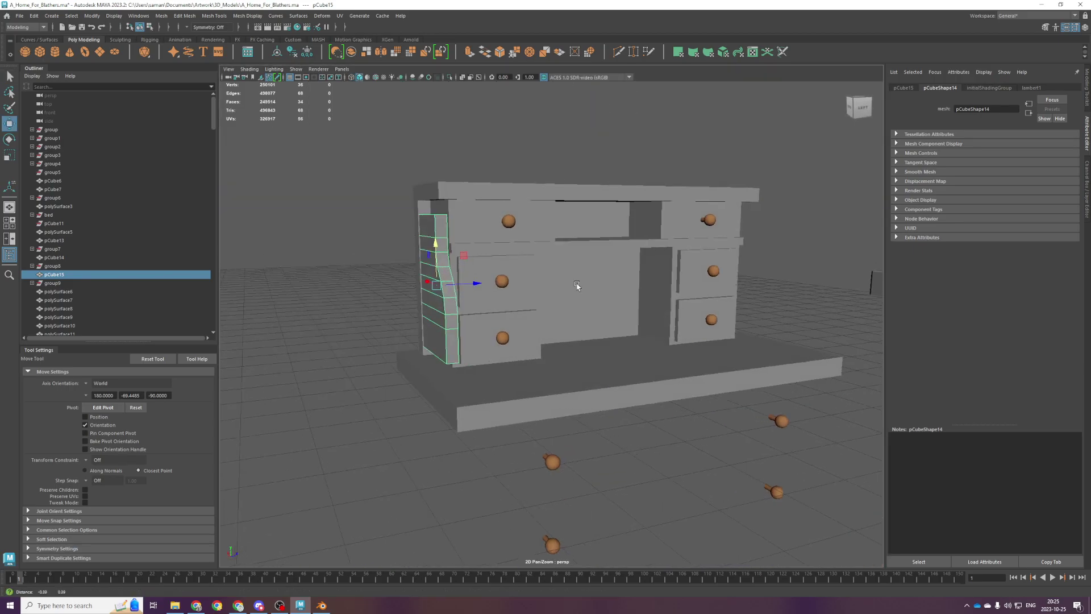
{"action": "middle_click_drag", "start_coordinate": [578, 285], "coordinate": [587, 306], "text": "alt"}
{"action": "left_click", "coordinate": [577, 222]}
{"action": "left_click_drag", "start_coordinate": [616, 307], "coordinate": [571, 310], "text": "alt"}
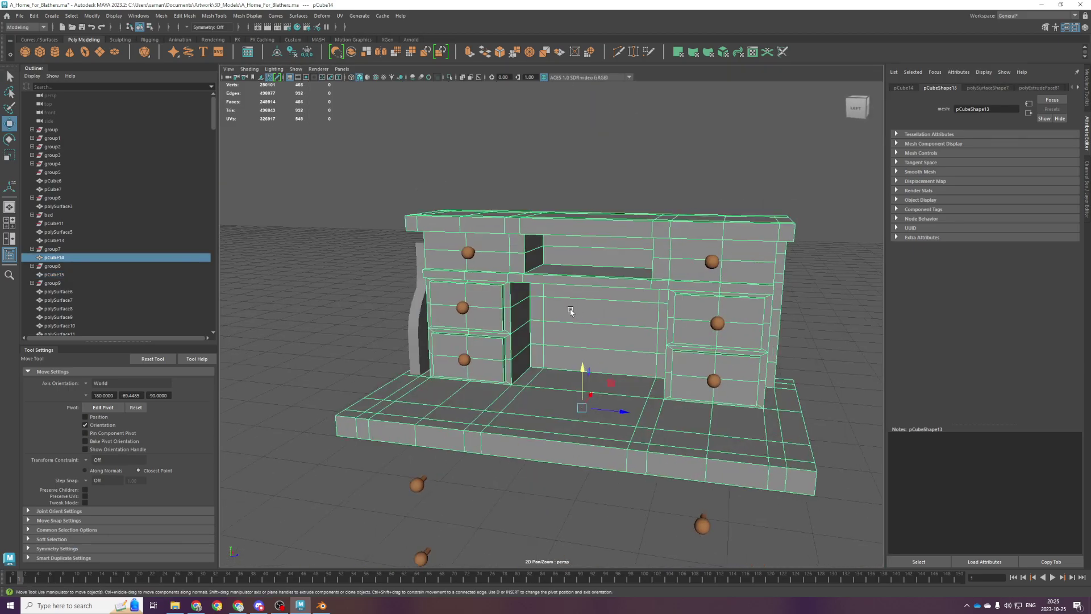
{"action": "middle_click_drag", "start_coordinate": [550, 362], "coordinate": [560, 380], "text": "alt"}
{"action": "mouse_move", "coordinate": [487, 349]}
{"action": "left_mouse_down", "text": "alt"}
{"action": "mouse_move", "coordinate": [502, 340]}
{"action": "mouse_move", "coordinate": [493, 357]}
{"action": "left_mouse_up", "text": "alt"}
Delete the desk body's faces spanning the lower half of the top drawer section and the ledge beneath it.
{"action": "key", "text": "space"}
{"action": "key", "text": "space"}
{"action": "scroll", "coordinate": [488, 382], "scroll_direction": "down", "scroll_amount": 4}
{"action": "middle_click_drag", "start_coordinate": [570, 343], "coordinate": [500, 377], "text": "alt"}
{"action": "right_click_drag", "start_coordinate": [442, 265], "coordinate": [441, 288]}
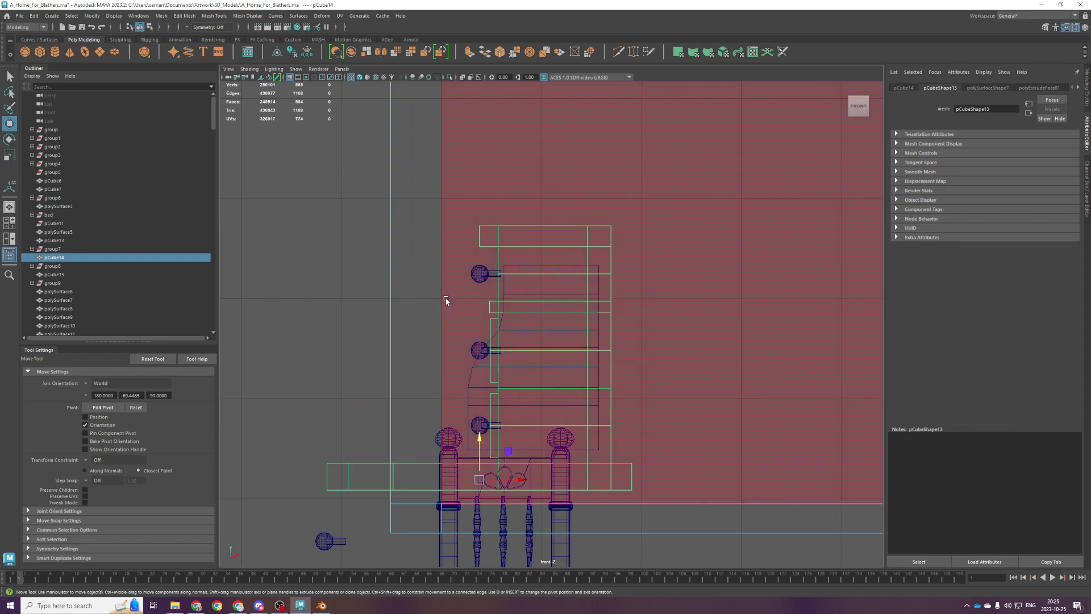
{"action": "left_click_drag", "start_coordinate": [468, 266], "coordinate": [659, 321]}
{"action": "scroll", "coordinate": [641, 321], "scroll_direction": "up", "scroll_amount": 2}
{"action": "left_click_drag", "start_coordinate": [469, 311], "coordinate": [706, 312], "text": "ctrl"}
{"action": "left_click_drag", "start_coordinate": [479, 240], "coordinate": [800, 241], "text": "ctrl"}
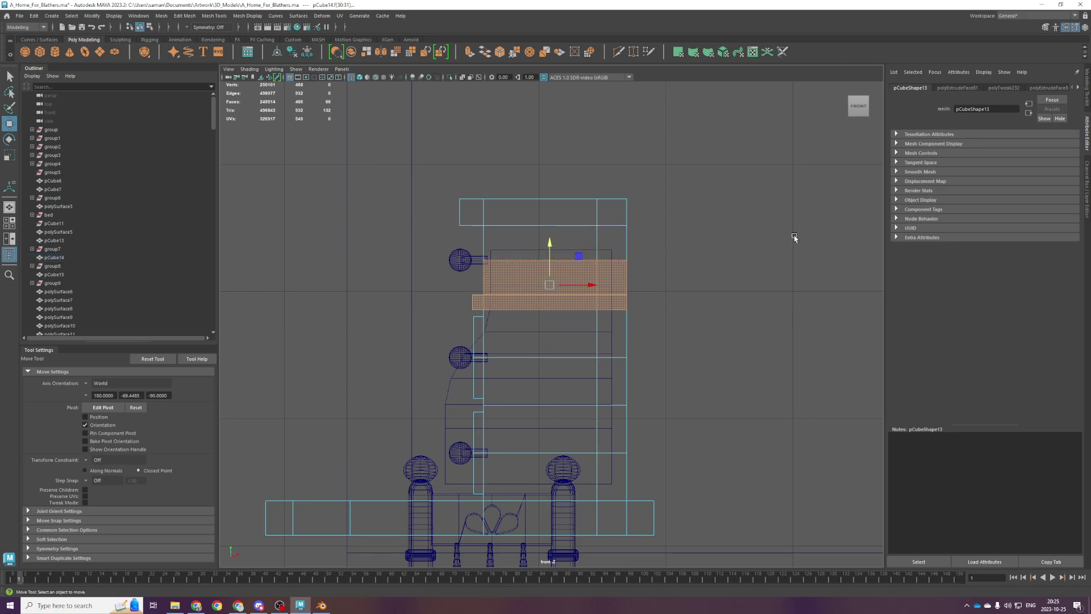
{"action": "key", "text": "Delete"}
{"action": "key", "text": "w"}
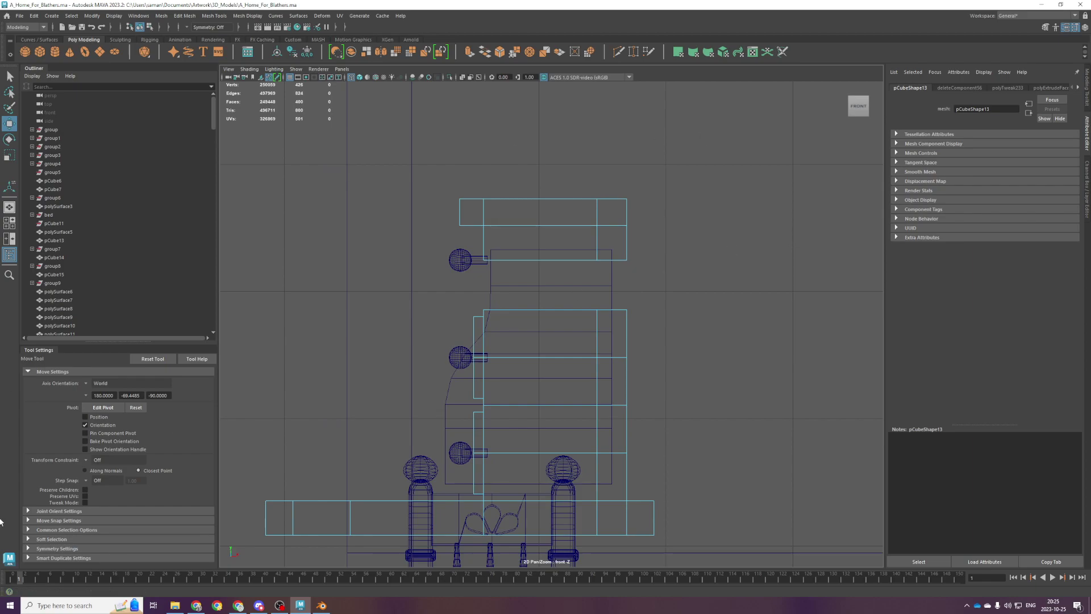
Select all vertices of the desk's upper section and lower them with vertex snapping to close the gap above the lower body.
{"action": "key", "text": "alt+Tab"}
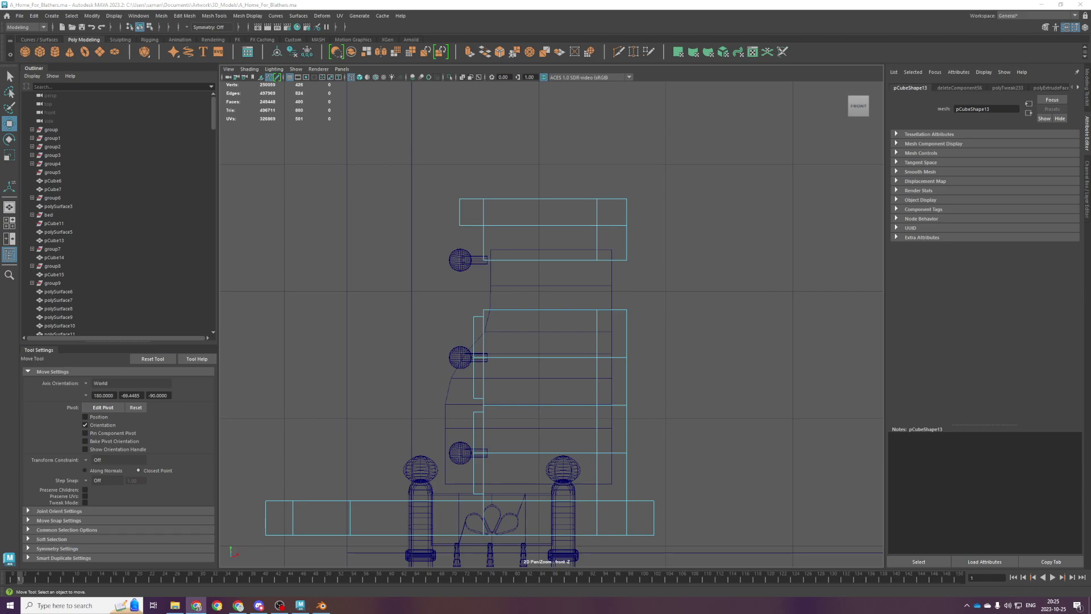
{"action": "right_click_drag", "start_coordinate": [589, 126], "coordinate": [501, 128]}
{"action": "left_click_drag", "start_coordinate": [385, 171], "coordinate": [780, 305]}
{"action": "left_click_drag", "start_coordinate": [545, 196], "coordinate": [468, 295]}
{"action": "scroll", "coordinate": [551, 227], "scroll_direction": "up", "scroll_amount": 4}
{"action": "key", "text": "d"}
{"action": "key", "text": "v"}
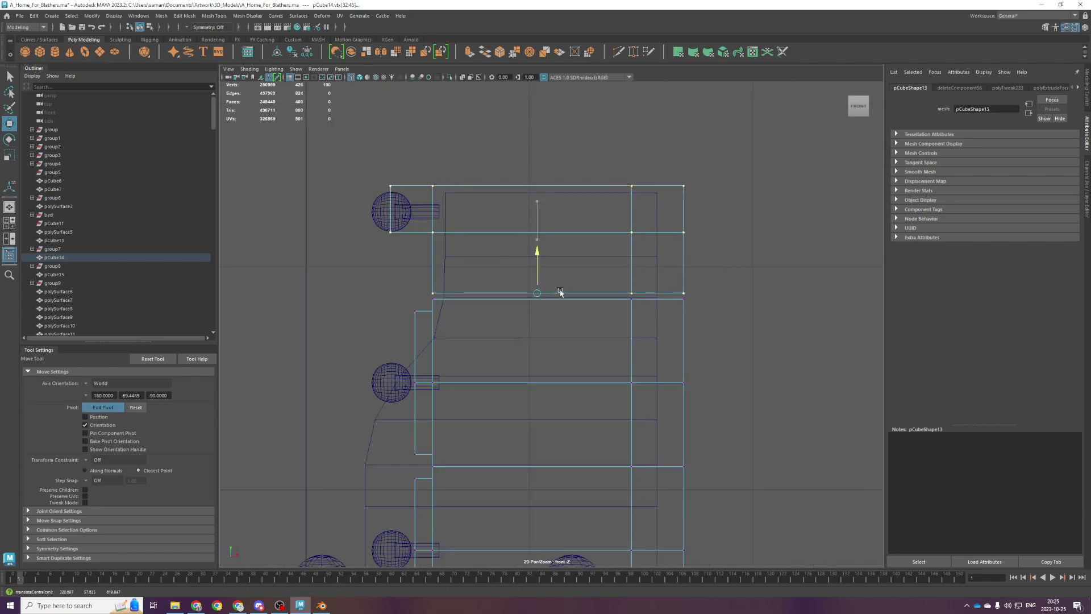
{"action": "left_click_drag", "start_coordinate": [537, 280], "coordinate": [537, 279]}
{"action": "key", "text": "v"}
{"action": "left_click_drag", "start_coordinate": [565, 229], "coordinate": [431, 297]}
{"action": "key", "text": "v"}
Leave component editing on the desk body, select the side panel, and move it down slightly.
{"action": "key", "text": "space"}
{"action": "key", "text": "space"}
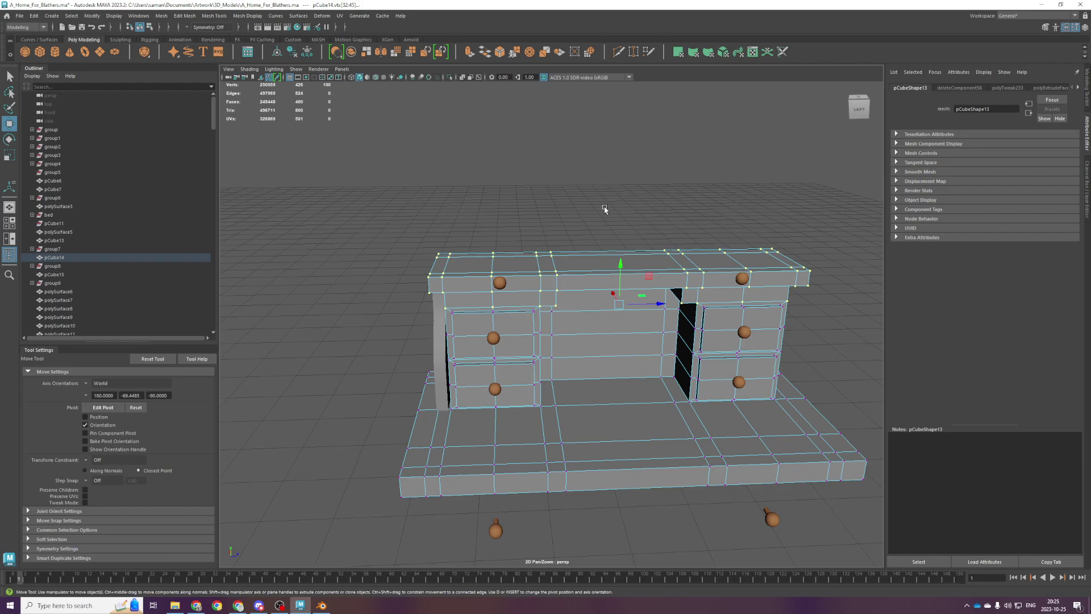
{"action": "left_click_drag", "start_coordinate": [605, 295], "coordinate": [645, 277], "text": "alt"}
{"action": "left_click_drag", "start_coordinate": [516, 304], "coordinate": [518, 318], "text": "alt"}
{"action": "right_click_drag", "start_coordinate": [517, 318], "coordinate": [557, 291]}
{"action": "left_click", "coordinate": [539, 341]}
{"action": "left_click_drag", "start_coordinate": [540, 341], "coordinate": [523, 367], "text": "alt"}
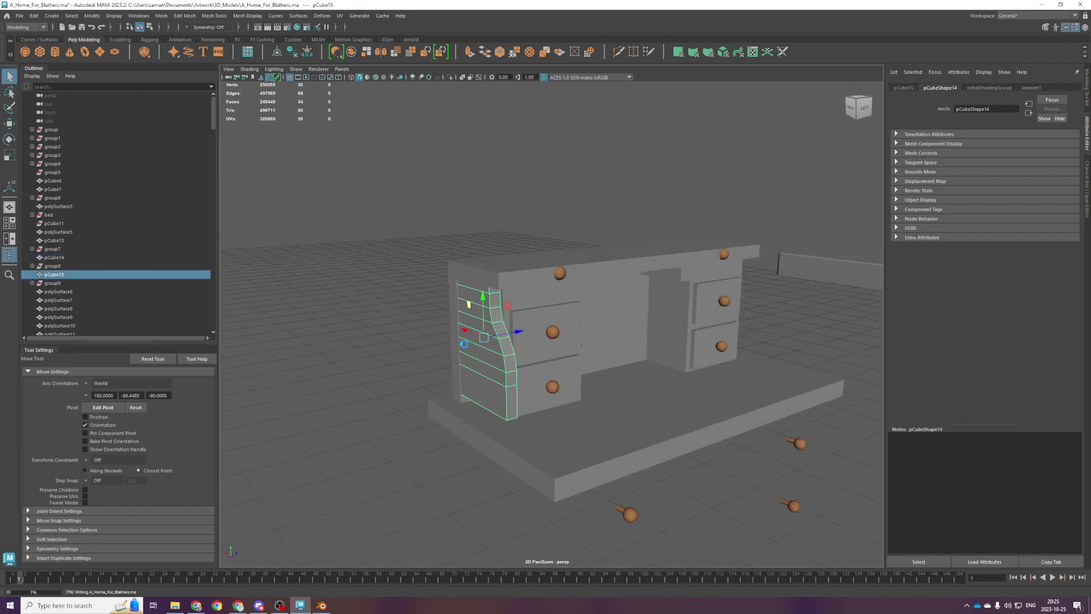
{"action": "left_click_drag", "start_coordinate": [479, 305], "coordinate": [479, 314]}
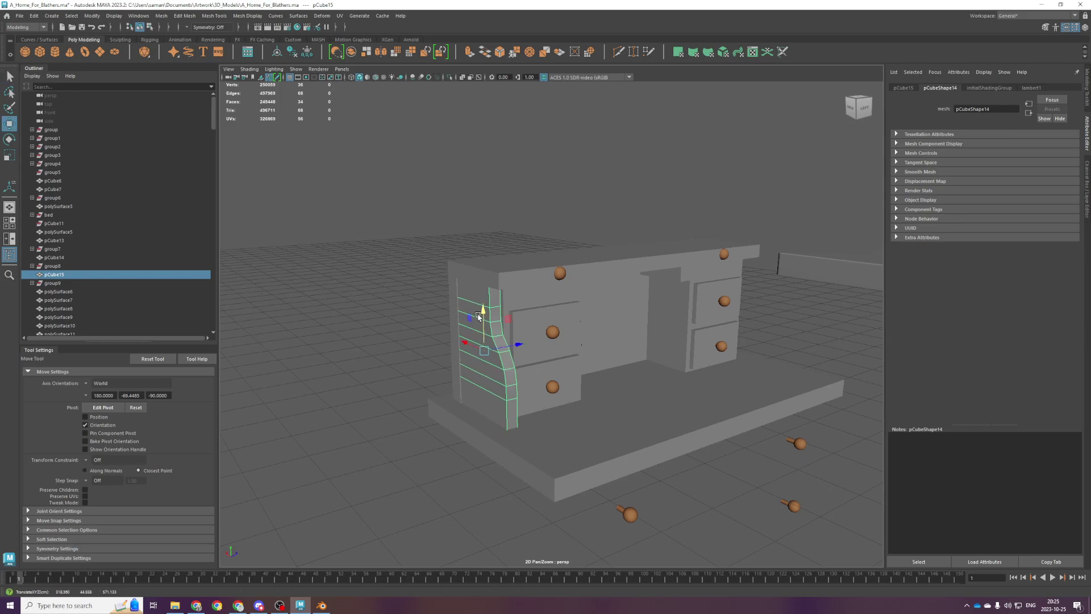
Check the side panel's height and fit against the shortened desk from several angles and save the scene.
{"action": "key", "text": "space"}
{"action": "key", "text": "space"}
{"action": "middle_click_drag", "start_coordinate": [522, 392], "coordinate": [514, 318], "text": "alt"}
{"action": "key", "text": "space"}
{"action": "key", "text": "space"}
{"action": "key", "text": "r"}
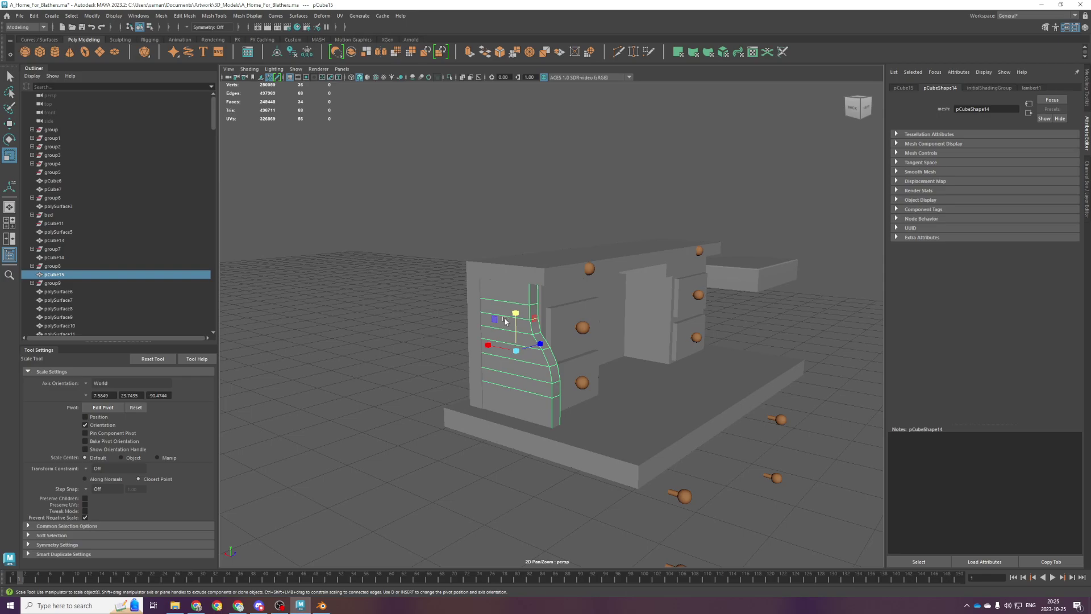
{"action": "left_click_drag", "start_coordinate": [520, 320], "coordinate": [593, 291], "text": "alt"}
{"action": "key", "text": "w"}
{"action": "key", "text": "r"}
{"action": "key", "text": "w"}
{"action": "key", "text": "ctrl+s"}
{"action": "left_click_drag", "start_coordinate": [525, 378], "coordinate": [574, 357], "text": "alt"}
{"action": "key", "text": "ctrl+s"}
Delete the leftover faces around the open compartment under the desktop between the two drawer columns.
{"action": "left_click", "coordinate": [534, 327]}
{"action": "left_click_drag", "start_coordinate": [633, 372], "coordinate": [550, 297], "text": "alt"}
{"action": "key", "text": "F11"}
{"action": "left_click", "coordinate": [539, 301]}
{"action": "key", "text": "Delete"}
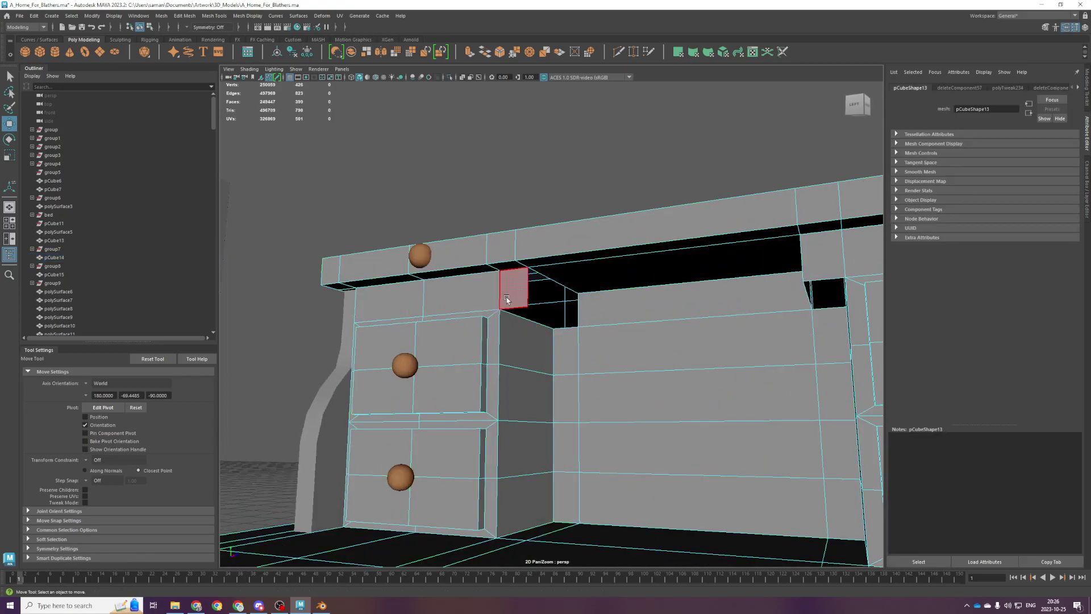
{"action": "left_click", "coordinate": [811, 289]}
{"action": "key", "text": "Delete"}
{"action": "left_click", "coordinate": [625, 312]}
{"action": "key", "text": "Delete"}
Extrude the open edge beneath the desktop and move it sideways to start closing the gap above the drawer column near the curved side panel.
{"action": "left_click_drag", "start_coordinate": [584, 280], "coordinate": [589, 285], "text": "alt"}
{"action": "left_click", "coordinate": [589, 285]}
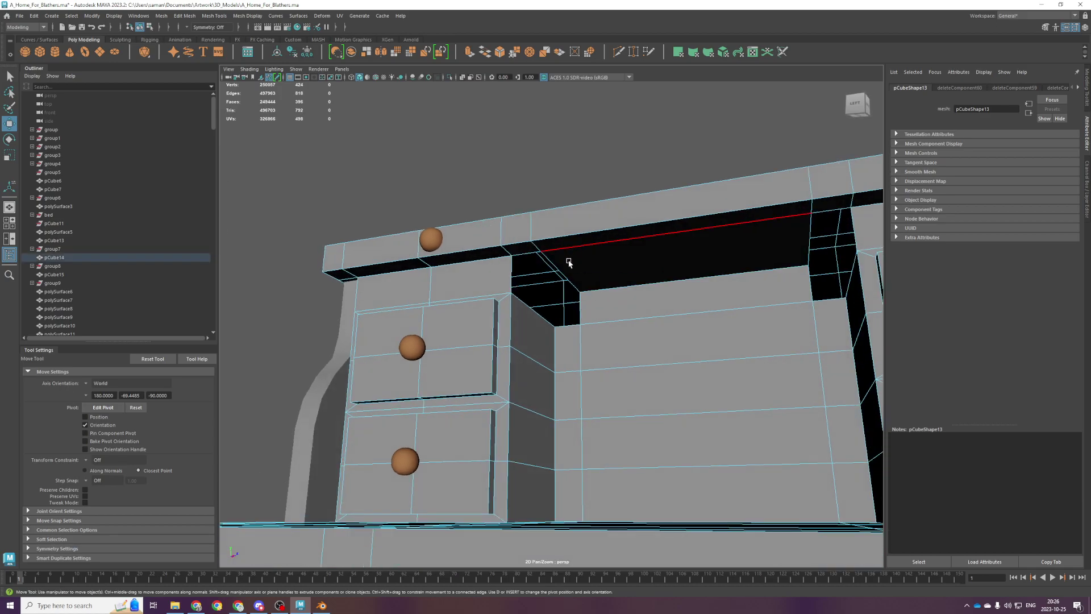
{"action": "key", "text": "space"}
{"action": "key", "text": "space"}
{"action": "scroll", "coordinate": [531, 307], "scroll_direction": "down", "scroll_amount": 8}
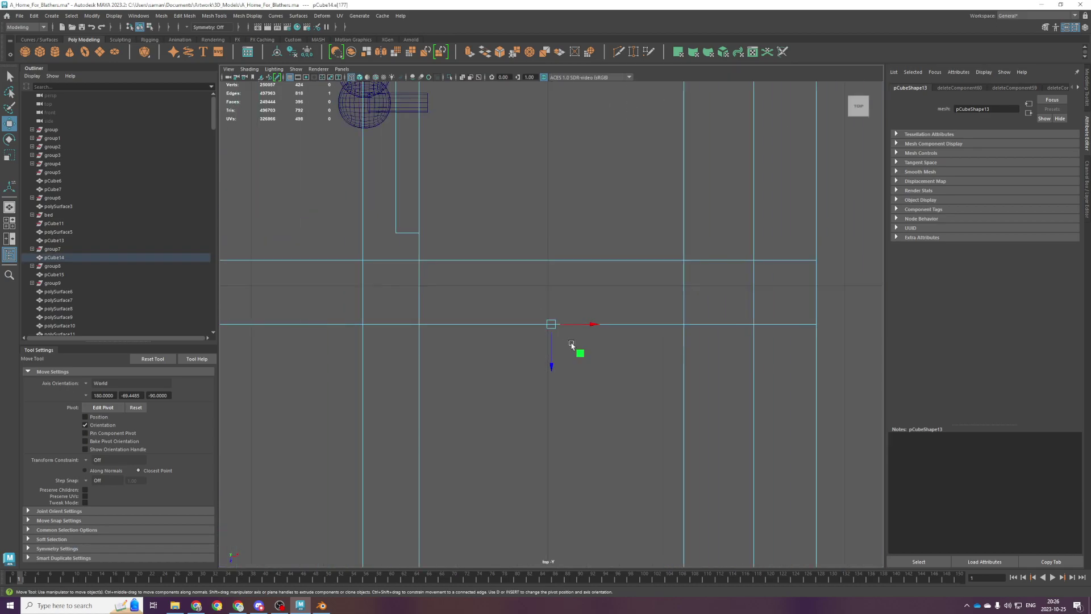
{"action": "right_click_drag", "start_coordinate": [502, 395], "coordinate": [543, 401], "text": "shift"}
{"action": "left_click_drag", "start_coordinate": [544, 347], "coordinate": [543, 325]}
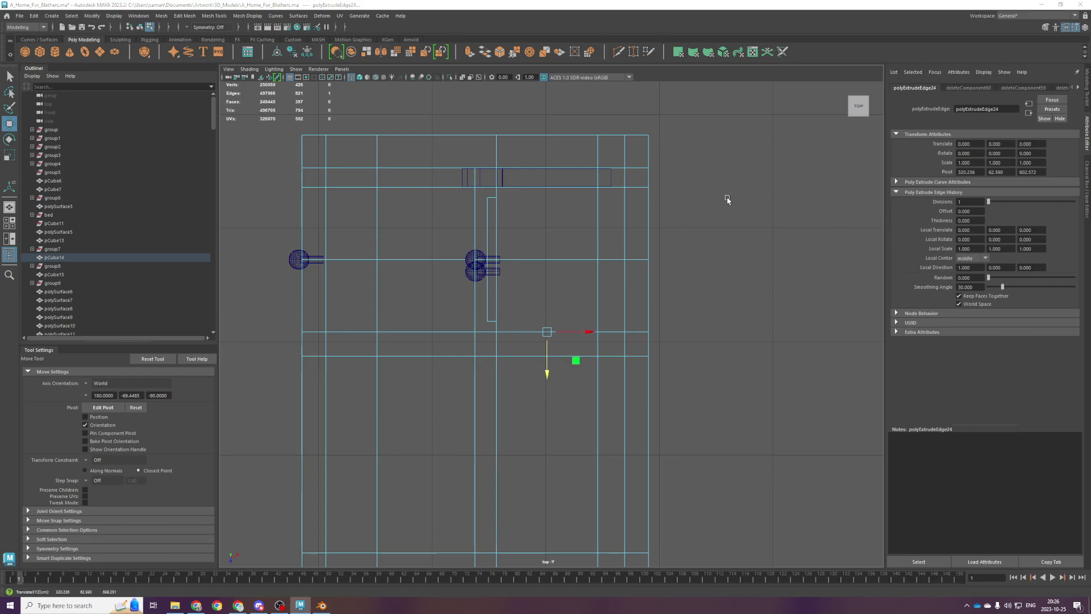
Extrude the new edge again and lower it to fill the inner side of that drawer column.
{"action": "key", "text": "space"}
{"action": "key", "text": "space"}
{"action": "left_click_drag", "start_coordinate": [675, 232], "coordinate": [640, 221], "text": "alt"}
{"action": "left_click_drag", "start_coordinate": [637, 285], "coordinate": [493, 341], "text": "alt"}
{"action": "key", "text": "ctrl+e"}
{"action": "key", "text": "w"}
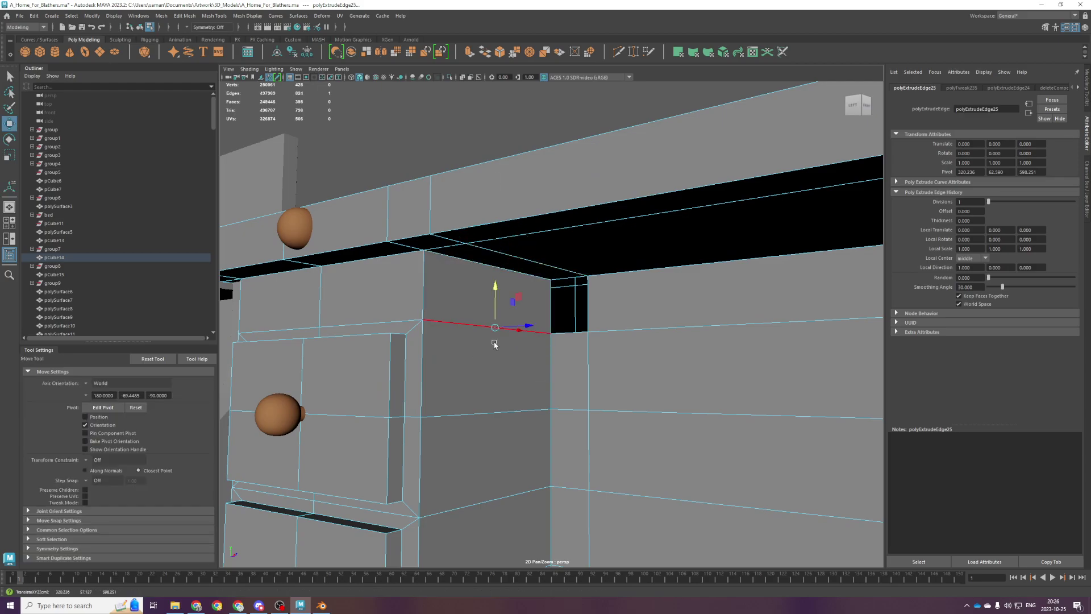
Extrude the vertical end edge of the compartment's back wall across to the same drawer column to close the corner gap.
{"action": "left_click", "coordinate": [554, 305]}
{"action": "left_click", "coordinate": [605, 325]}
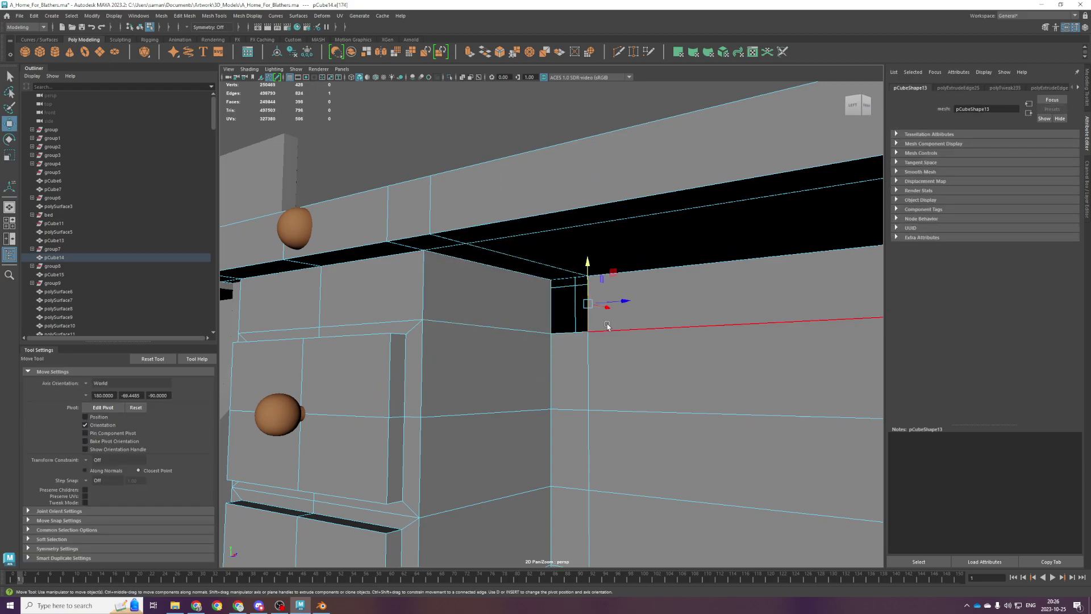
{"action": "mouse_move", "coordinate": [625, 303]}
{"action": "left_mouse_down"}
{"action": "mouse_move", "coordinate": [566, 308]}
{"action": "mouse_move", "coordinate": [629, 309]}
{"action": "left_mouse_up"}
{"action": "key", "text": "ctrl+e"}
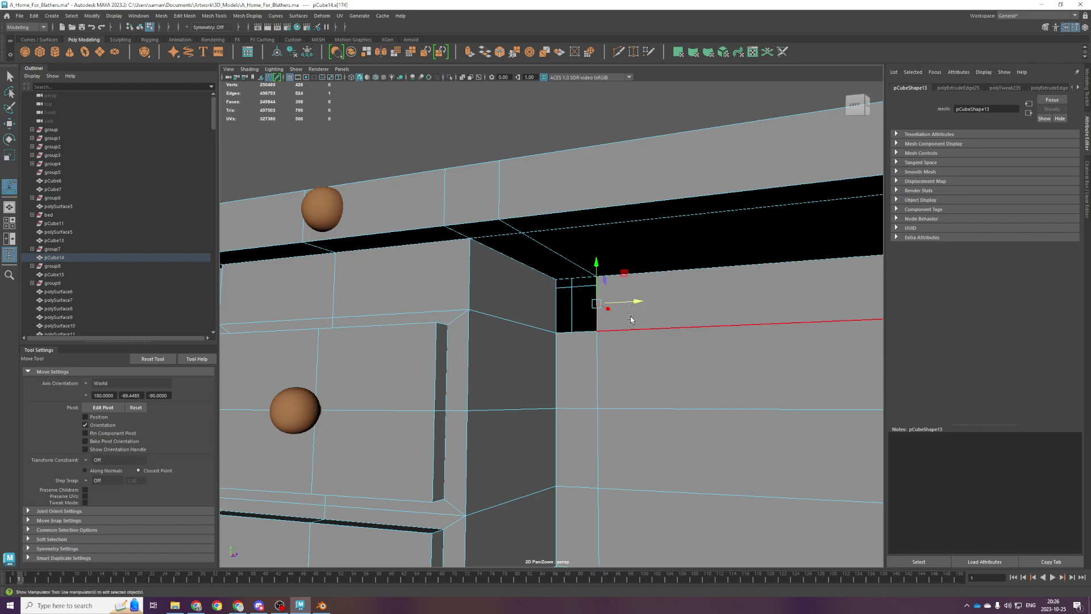
{"action": "key", "text": "w"}
{"action": "left_click_drag", "start_coordinate": [628, 303], "coordinate": [585, 282]}
Try to merge the vertices around the open compartment.
{"action": "scroll", "coordinate": [584, 290], "scroll_direction": "down", "scroll_amount": 3}
{"action": "right_click_drag", "start_coordinate": [438, 228], "coordinate": [382, 226]}
{"action": "left_click_drag", "start_coordinate": [368, 216], "coordinate": [847, 399]}
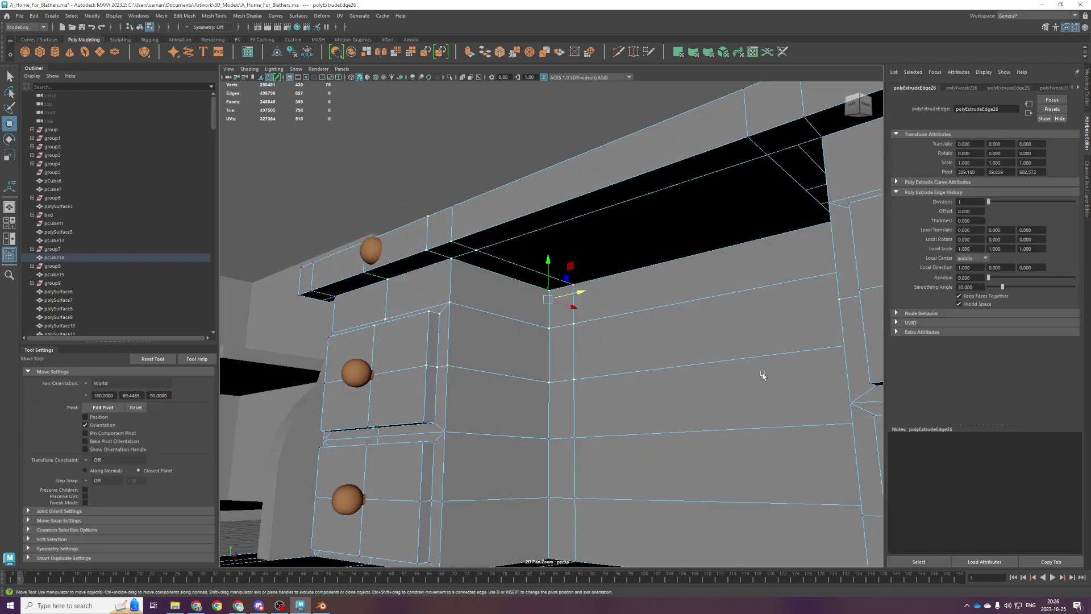
{"action": "right_click_drag", "start_coordinate": [781, 380], "coordinate": [781, 319], "text": "shift"}
{"action": "key", "text": "alt+shift+d"}
Leave component editing, select the overlapping duplicate of the desk mesh, and delete it.
{"action": "scroll", "coordinate": [584, 311], "scroll_direction": "down", "scroll_amount": 4}
{"action": "left_click_drag", "start_coordinate": [584, 311], "coordinate": [591, 364], "text": "alt"}
{"action": "right_click_drag", "start_coordinate": [670, 295], "coordinate": [716, 251]}
{"action": "left_click", "coordinate": [716, 250]}
{"action": "left_click", "coordinate": [655, 369]}
{"action": "scroll", "coordinate": [656, 368], "scroll_direction": "down", "scroll_amount": 2}
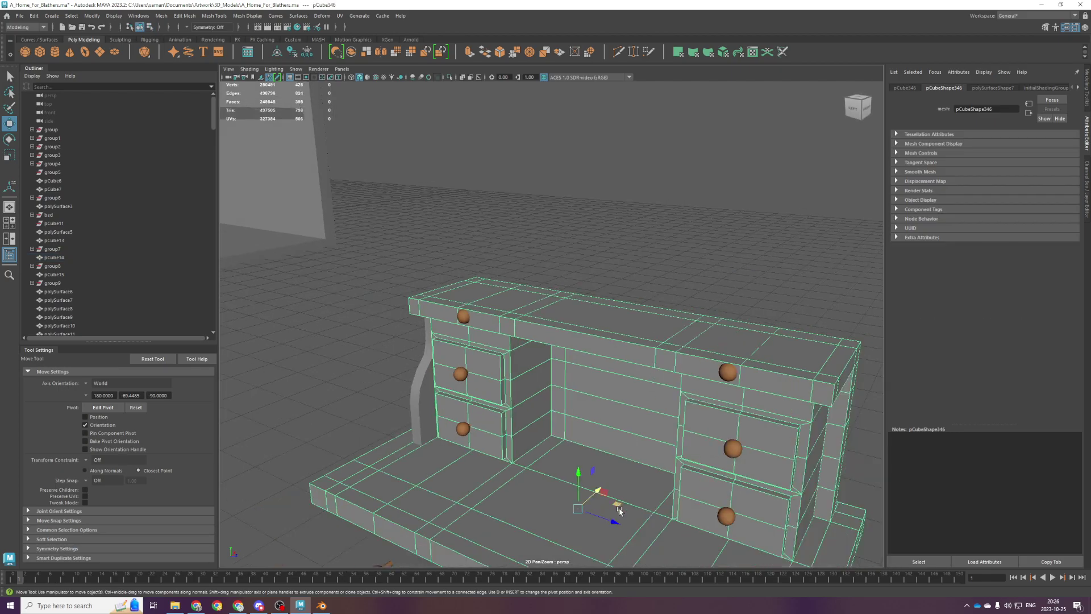
{"action": "left_click_drag", "start_coordinate": [614, 519], "coordinate": [410, 446]}
{"action": "left_click_drag", "start_coordinate": [498, 376], "coordinate": [533, 336], "text": "alt"}
{"action": "key", "text": "Delete"}
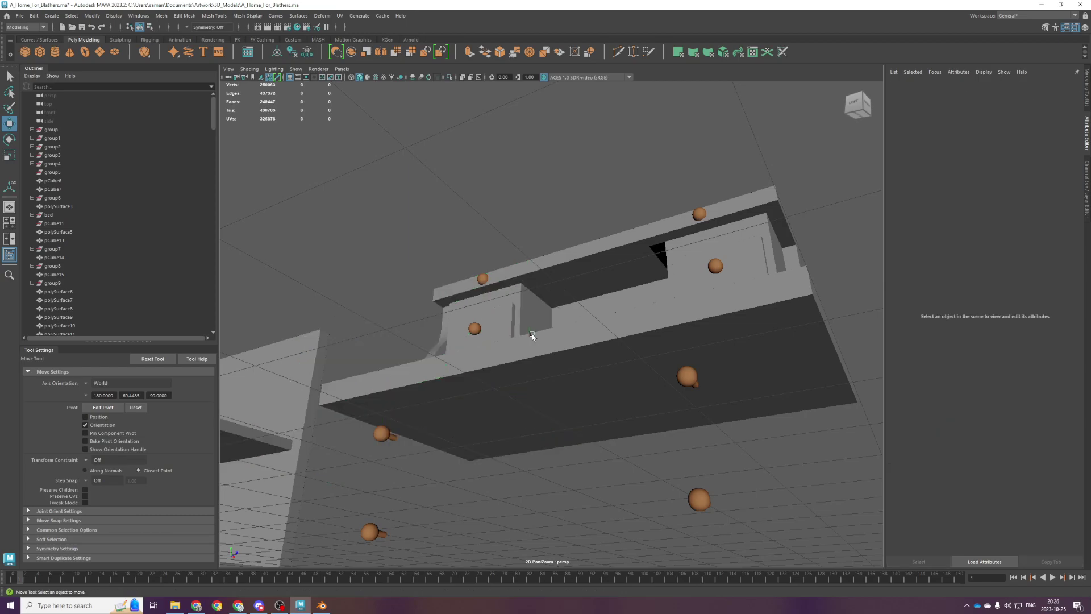
Merge the vertices around the filled corner of the desk body with a distance threshold of 0.1.
{"action": "left_click", "coordinate": [556, 292]}
{"action": "scroll", "coordinate": [555, 292], "scroll_direction": "up", "scroll_amount": 5}
{"action": "left_click_drag", "start_coordinate": [558, 287], "coordinate": [584, 337], "text": "alt"}
{"action": "key", "text": "F9"}
{"action": "left_click_drag", "start_coordinate": [488, 232], "coordinate": [674, 351]}
{"action": "right_click_drag", "start_coordinate": [661, 316], "coordinate": [703, 283], "text": "shift"}
{"action": "left_click_drag", "start_coordinate": [637, 349], "coordinate": [565, 368], "text": "alt"}
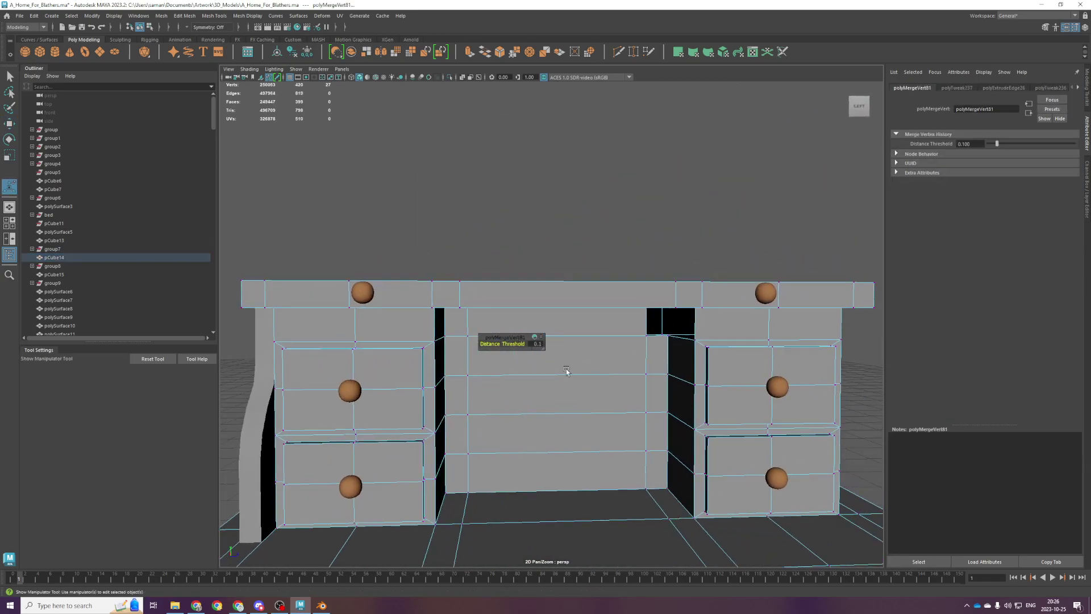
Extrude the back wall's other vertical end edge across to the opposite drawer column to close that corner gap.
{"action": "scroll", "coordinate": [614, 354], "scroll_direction": "up", "scroll_amount": 5}
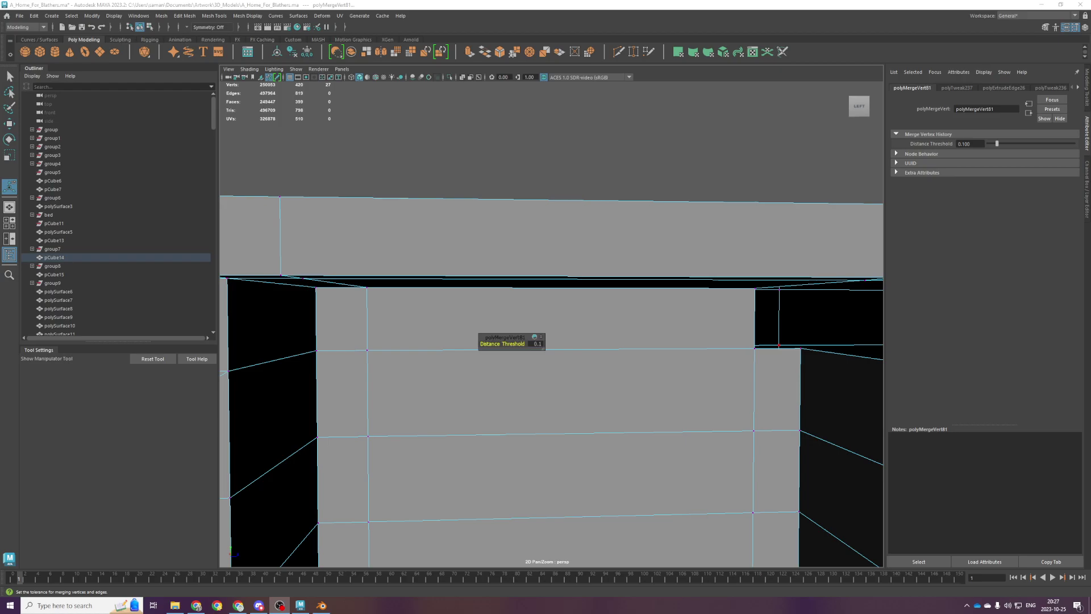
{"action": "scroll", "coordinate": [593, 433], "scroll_direction": "down", "scroll_amount": 3}
{"action": "left_click_drag", "start_coordinate": [594, 433], "coordinate": [568, 307], "text": "alt"}
{"action": "scroll", "coordinate": [560, 347], "scroll_direction": "up", "scroll_amount": 4}
{"action": "scroll", "coordinate": [580, 285], "scroll_direction": "up", "scroll_amount": 4}
{"action": "scroll", "coordinate": [580, 283], "scroll_direction": "down", "scroll_amount": 4}
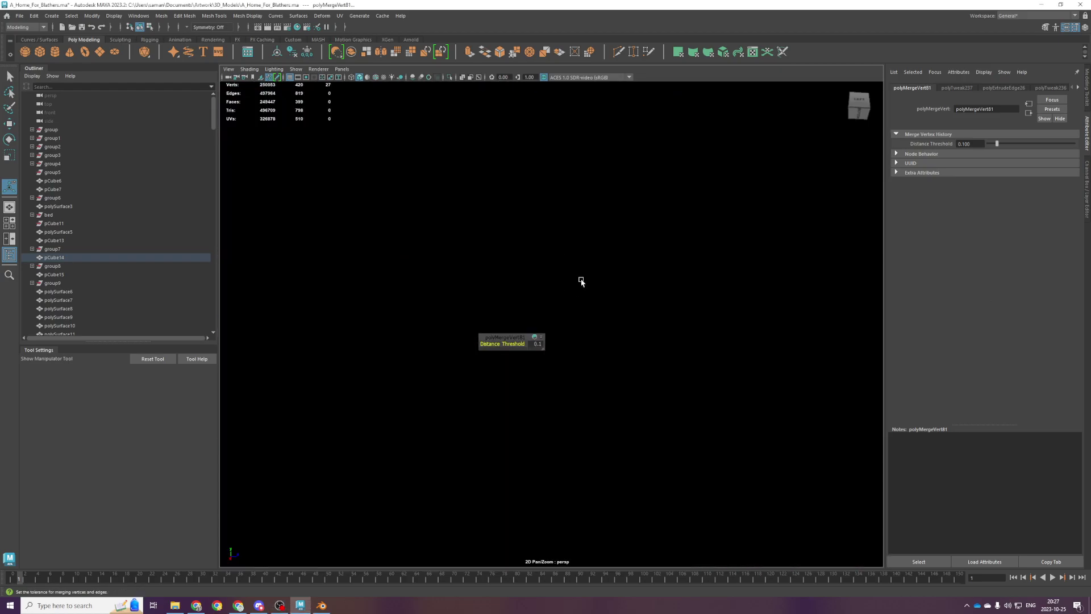
{"action": "key", "text": "q"}
{"action": "left_click_drag", "start_coordinate": [600, 376], "coordinate": [624, 365], "text": "alt"}
{"action": "key", "text": "ctrl+e"}
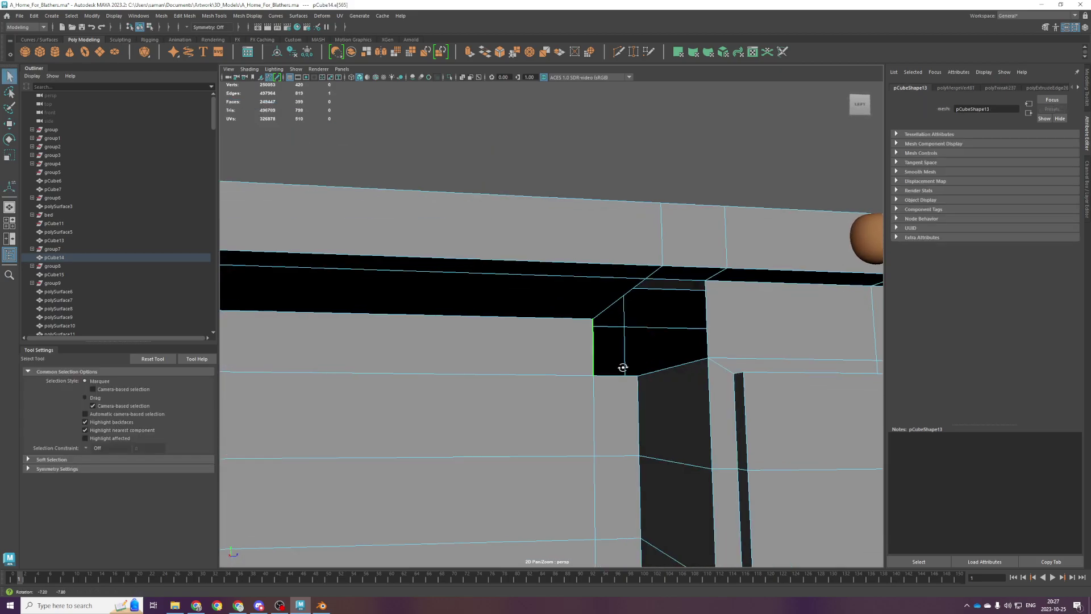
{"action": "key", "text": "w"}
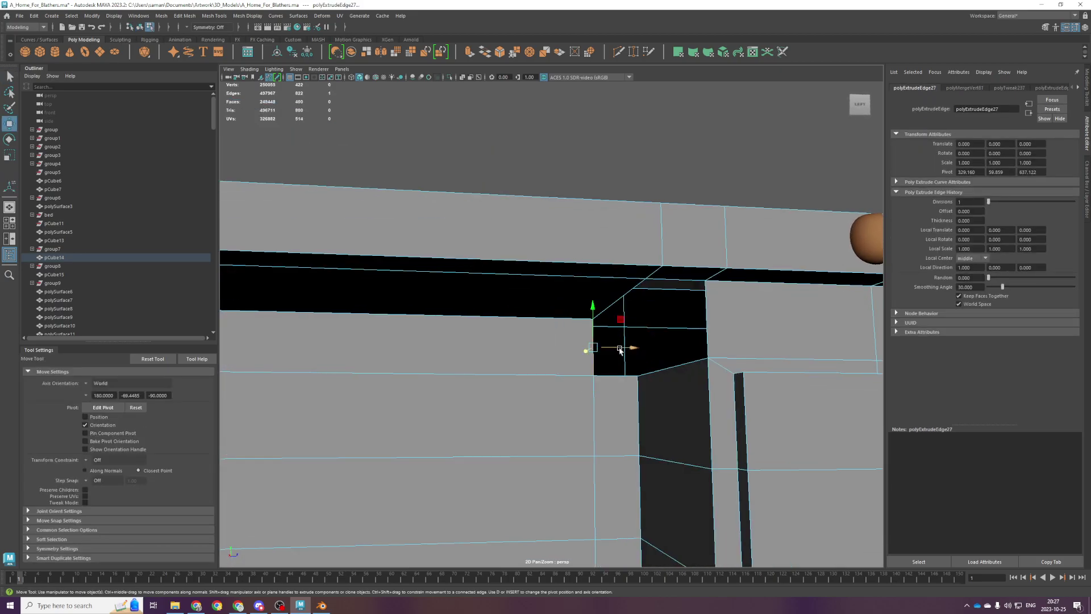
{"action": "left_click_drag", "start_coordinate": [597, 349], "coordinate": [737, 342]}
Extrude the corner edge forward along the opposite drawer column's inner side, save the scene, and extrude the adjoining open edge.
{"action": "key", "text": "ctrl+e"}
{"action": "key", "text": "ctrl+s"}
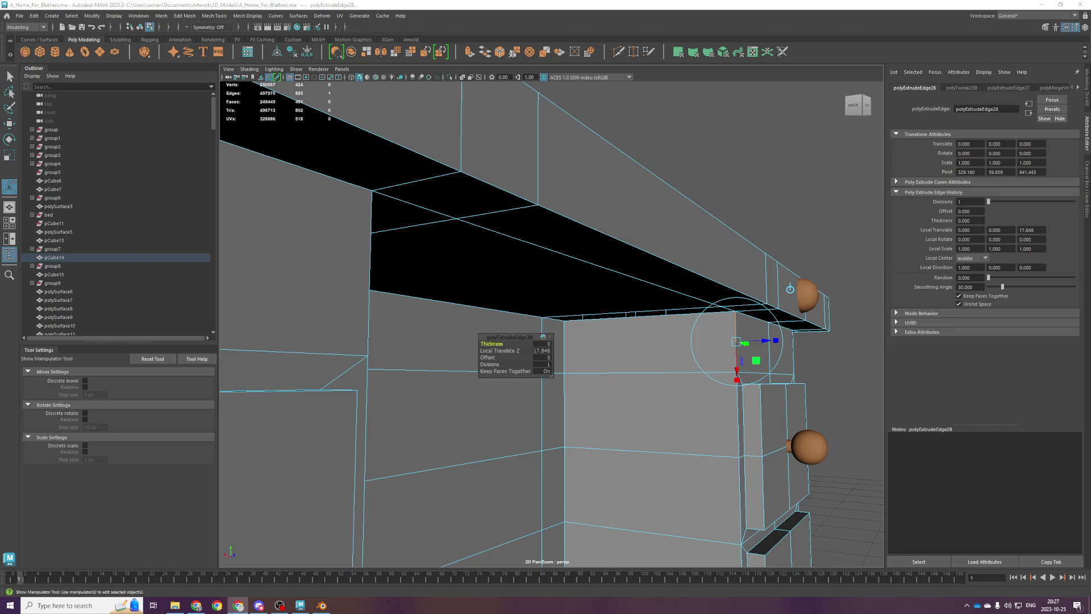
{"action": "left_click_drag", "start_coordinate": [631, 356], "coordinate": [721, 328], "text": "alt"}
{"action": "scroll", "coordinate": [654, 327], "scroll_direction": "up", "scroll_amount": 3}
{"action": "left_click", "coordinate": [646, 300]}
{"action": "key", "text": "ctrl+e"}
{"action": "key", "text": "w"}
Select the vertices around the newly filled drawer column side, merge them, and save the scene.
{"action": "scroll", "coordinate": [742, 307], "scroll_direction": "down", "scroll_amount": 2}
{"action": "scroll", "coordinate": [719, 327], "scroll_direction": "down", "scroll_amount": 4}
{"action": "right_click_drag", "start_coordinate": [670, 302], "coordinate": [614, 290]}
{"action": "left_click_drag", "start_coordinate": [547, 211], "coordinate": [748, 416]}
{"action": "right_click_drag", "start_coordinate": [750, 308], "coordinate": [763, 262], "text": "shift"}
{"action": "key", "text": "q"}
{"action": "key", "text": "ctrl+s"}
{"action": "scroll", "coordinate": [684, 414], "scroll_direction": "down", "scroll_amount": 4}
Save the scene and delete the two knobs on the desktop's front edge.
{"action": "left_click_drag", "start_coordinate": [686, 404], "coordinate": [591, 302], "text": "alt"}
{"action": "scroll", "coordinate": [585, 343], "scroll_direction": "up", "scroll_amount": 1}
{"action": "right_click_drag", "start_coordinate": [592, 302], "coordinate": [630, 278]}
{"action": "scroll", "coordinate": [610, 275], "scroll_direction": "down", "scroll_amount": 3}
{"action": "left_click_drag", "start_coordinate": [610, 275], "coordinate": [642, 351], "text": "alt"}
{"action": "left_click", "coordinate": [601, 326]}
{"action": "left_click", "coordinate": [393, 337], "text": "shift"}
{"action": "left_click_drag", "start_coordinate": [549, 443], "coordinate": [602, 421], "text": "alt"}
{"action": "key", "text": "space"}
{"action": "key", "text": "space"}
{"action": "scroll", "coordinate": [610, 422], "scroll_direction": "down", "scroll_amount": 3}
{"action": "key", "text": "space"}
{"action": "key", "text": "f"}
{"action": "key", "text": "space"}
{"action": "scroll", "coordinate": [301, 475], "scroll_direction": "down", "scroll_amount": 3}
{"action": "key", "text": "space"}
{"action": "key", "text": "space"}
{"action": "key", "text": "f"}
{"action": "scroll", "coordinate": [560, 390], "scroll_direction": "down", "scroll_amount": 6}
{"action": "scroll", "coordinate": [560, 390], "scroll_direction": "down", "scroll_amount": 2}
{"action": "key", "text": "ctrl+s"}
{"action": "key", "text": "Delete"}
Select the desktop's uppermost vertices in the front view, lower them to make the slab thinner, and save the scene.
{"action": "scroll", "coordinate": [677, 301], "scroll_direction": "down", "scroll_amount": 3}
{"action": "left_click_drag", "start_coordinate": [716, 295], "coordinate": [718, 313]}
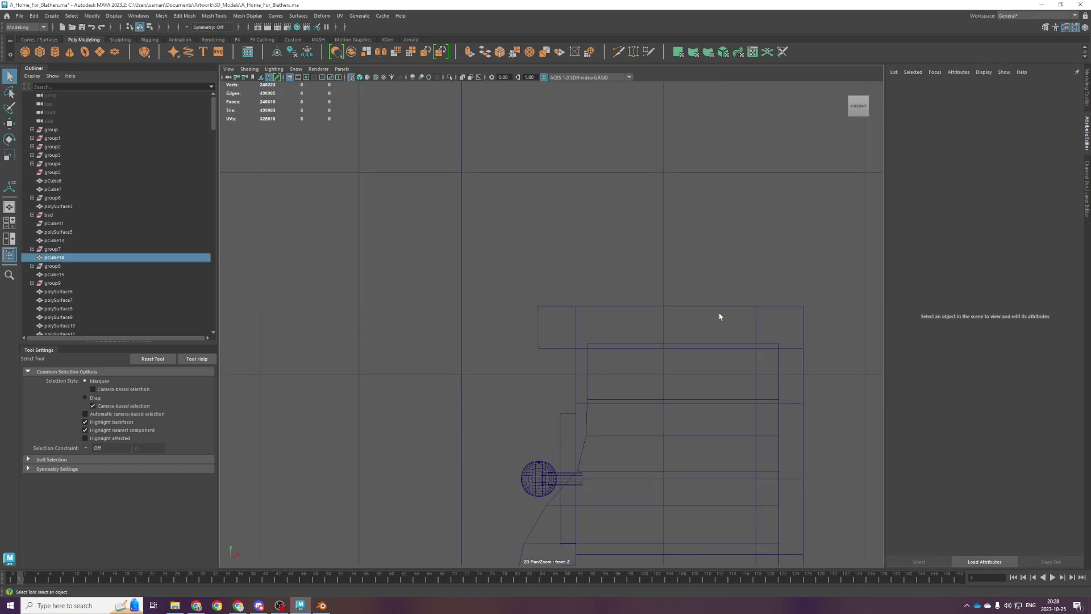
{"action": "key", "text": "space"}
{"action": "key", "text": "space"}
{"action": "key", "text": "space"}
{"action": "key", "text": "space"}
{"action": "scroll", "coordinate": [577, 390], "scroll_direction": "down", "scroll_amount": 3}
{"action": "right_click_drag", "start_coordinate": [643, 280], "coordinate": [605, 273]}
{"action": "left_click_drag", "start_coordinate": [507, 280], "coordinate": [891, 335]}
{"action": "key", "text": "w"}
{"action": "left_click_drag", "start_coordinate": [641, 292], "coordinate": [641, 316]}
{"action": "key", "text": "ctrl+s"}
Select the faces at both ends of the desktop slab and extrude them.
{"action": "key", "text": "space"}
{"action": "key", "text": "space"}
{"action": "scroll", "coordinate": [696, 327], "scroll_direction": "down", "scroll_amount": 1}
{"action": "key", "text": "space"}
{"action": "key", "text": "space"}
{"action": "left_click_drag", "start_coordinate": [704, 292], "coordinate": [479, 404], "text": "alt"}
{"action": "key", "text": "space"}
{"action": "key", "text": "space"}
{"action": "right_click", "coordinate": [444, 324]}
{"action": "right_click_drag", "start_coordinate": [446, 327], "coordinate": [443, 348]}
{"action": "left_click_drag", "start_coordinate": [370, 334], "coordinate": [781, 323]}
{"action": "key", "text": "space"}
{"action": "key", "text": "space"}
{"action": "key", "text": "ctrl+e"}
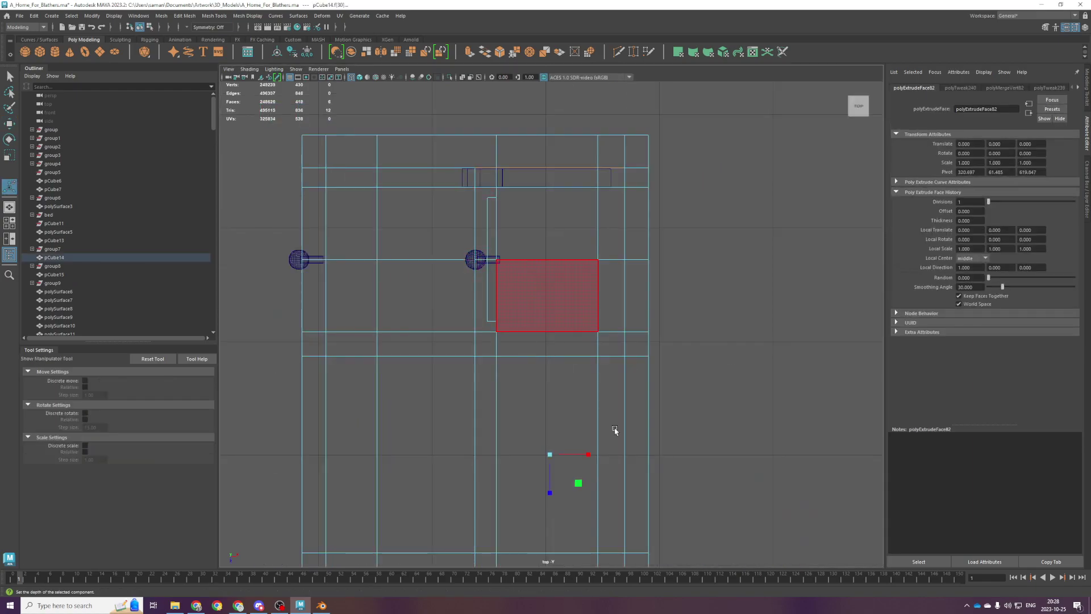
Scale the extruded end faces outward along the desk's length until the desktop overhang lines up with the base.
{"action": "key", "text": "r"}
{"action": "scroll", "coordinate": [607, 403], "scroll_direction": "down", "scroll_amount": 3}
{"action": "middle_click_drag", "start_coordinate": [590, 425], "coordinate": [592, 301], "text": "alt"}
{"action": "left_click_drag", "start_coordinate": [553, 335], "coordinate": [556, 336]}
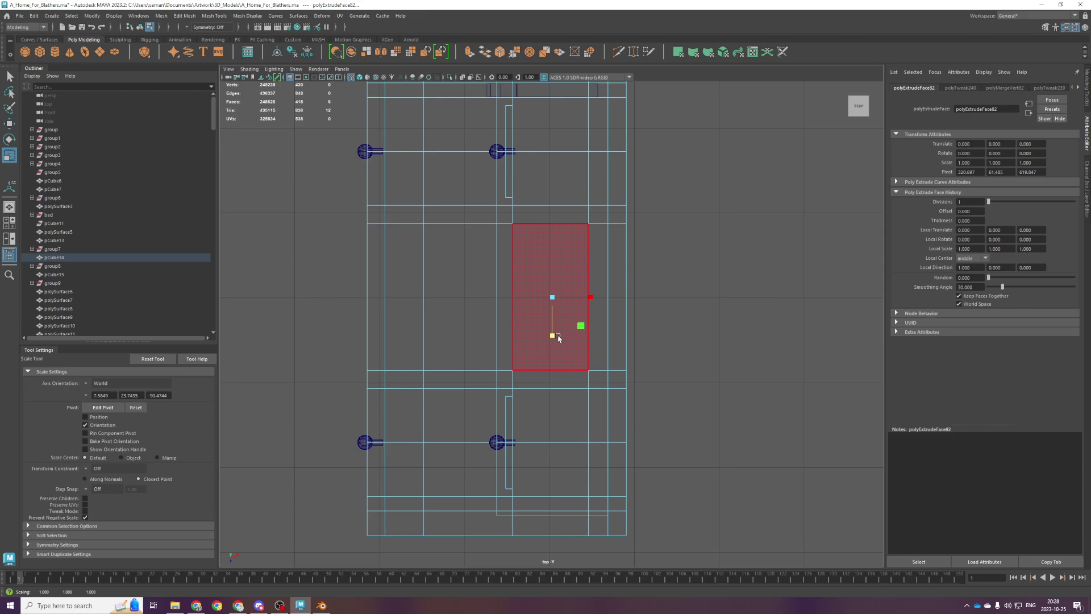
{"action": "scroll", "coordinate": [703, 214], "scroll_direction": "down", "scroll_amount": 2}
{"action": "key", "text": "space"}
{"action": "key", "text": "space"}
{"action": "scroll", "coordinate": [620, 320], "scroll_direction": "down", "scroll_amount": 3}
{"action": "left_click_drag", "start_coordinate": [609, 323], "coordinate": [562, 374], "text": "alt"}
{"action": "left_click_drag", "start_coordinate": [550, 416], "coordinate": [697, 412], "text": "alt"}
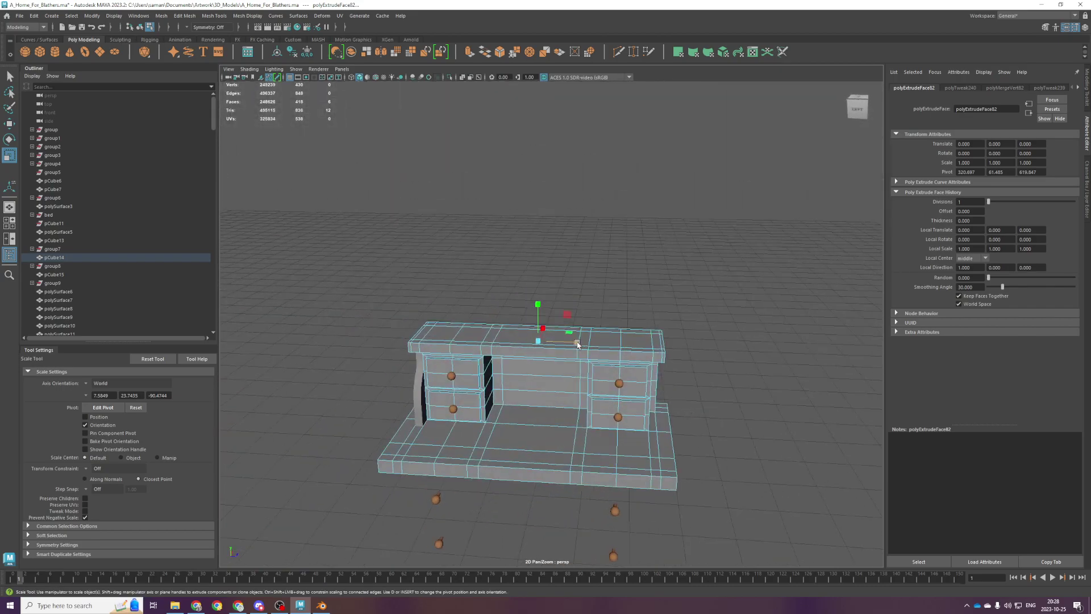
{"action": "key", "text": "space"}
{"action": "key", "text": "space"}
{"action": "left_click", "coordinate": [549, 359]}
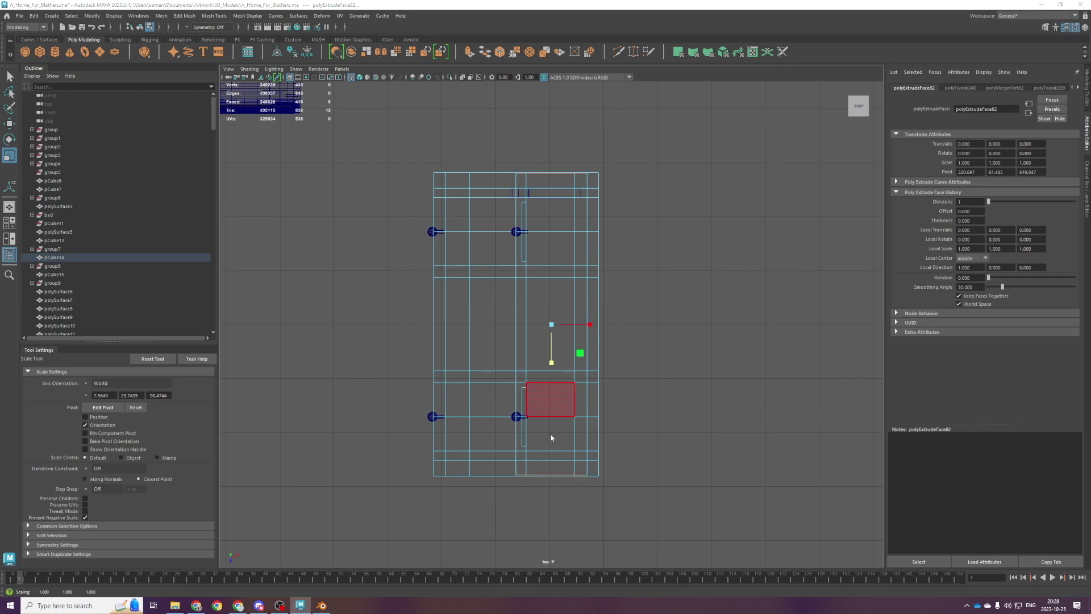
Select the desktop's front and back faces, extrude them, and scale them outward in depth to form a front and back overhang.
{"action": "key", "text": "space"}
{"action": "key", "text": "space"}
{"action": "scroll", "coordinate": [484, 418], "scroll_direction": "down", "scroll_amount": 2}
{"action": "key", "text": "space"}
{"action": "key", "text": "space"}
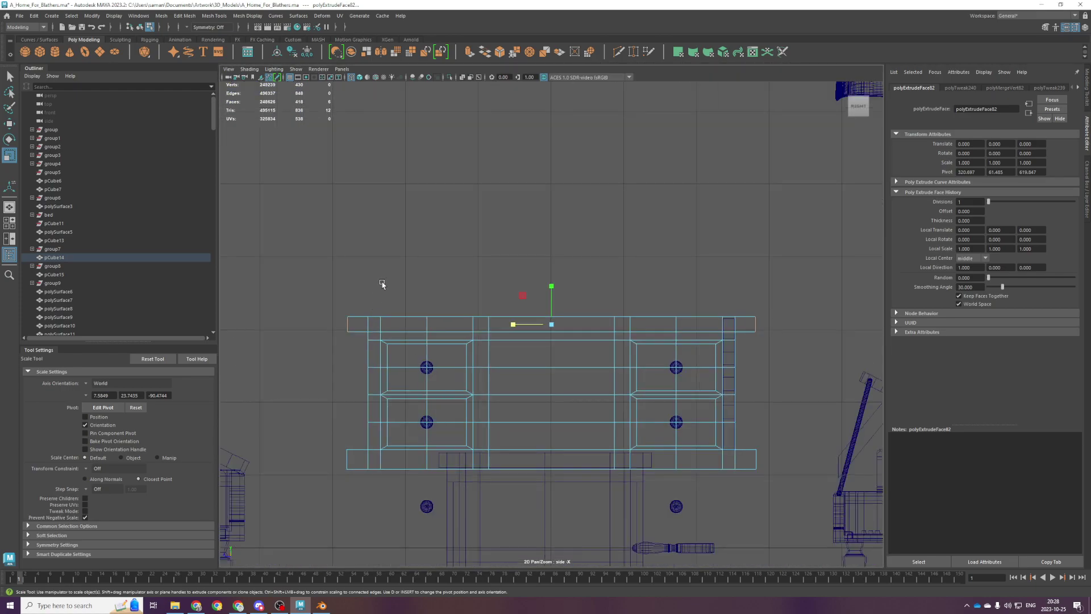
{"action": "left_click_drag", "start_coordinate": [358, 323], "coordinate": [749, 325]}
{"action": "key", "text": "space"}
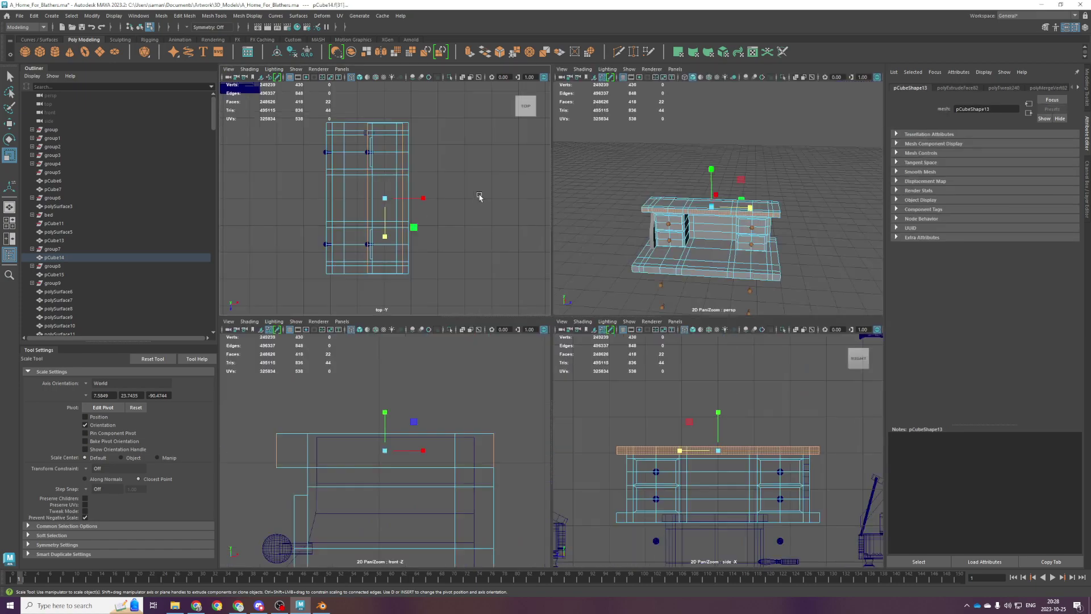
{"action": "key", "text": "space"}
{"action": "key", "text": "ctrl+e"}
{"action": "key", "text": "r"}
{"action": "left_click_drag", "start_coordinate": [571, 325], "coordinate": [592, 324]}
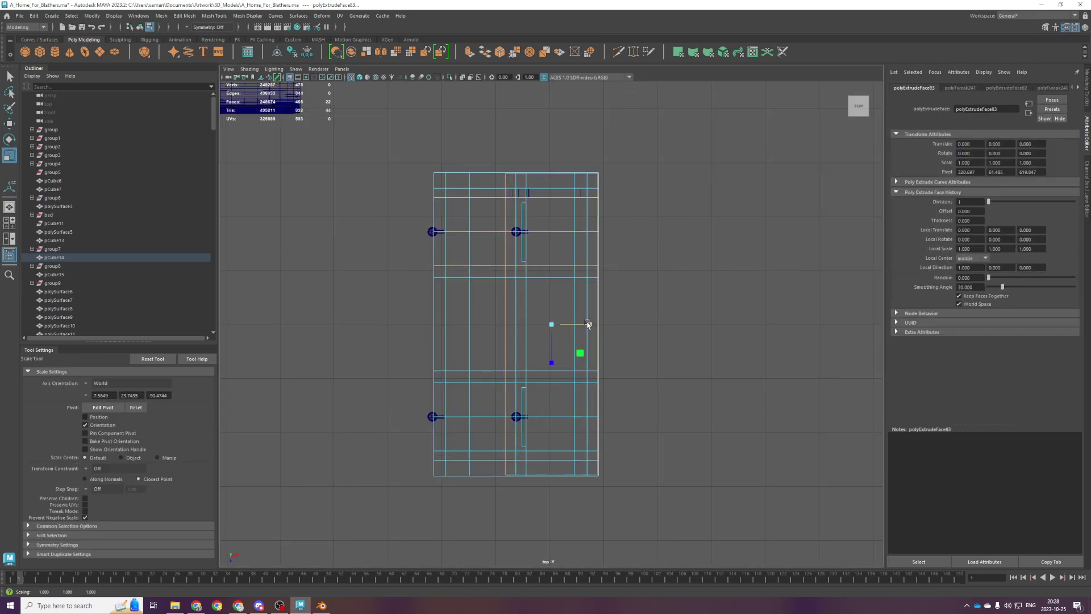
Select the desktop's upper front and rear edge loops and its lower front edge loop, saving the scene along the way.
{"action": "key", "text": "space"}
{"action": "key", "text": "space"}
{"action": "scroll", "coordinate": [599, 411], "scroll_direction": "down", "scroll_amount": 2}
{"action": "right_click_drag", "start_coordinate": [642, 335], "coordinate": [645, 317]}
{"action": "scroll", "coordinate": [614, 364], "scroll_direction": "up", "scroll_amount": 4}
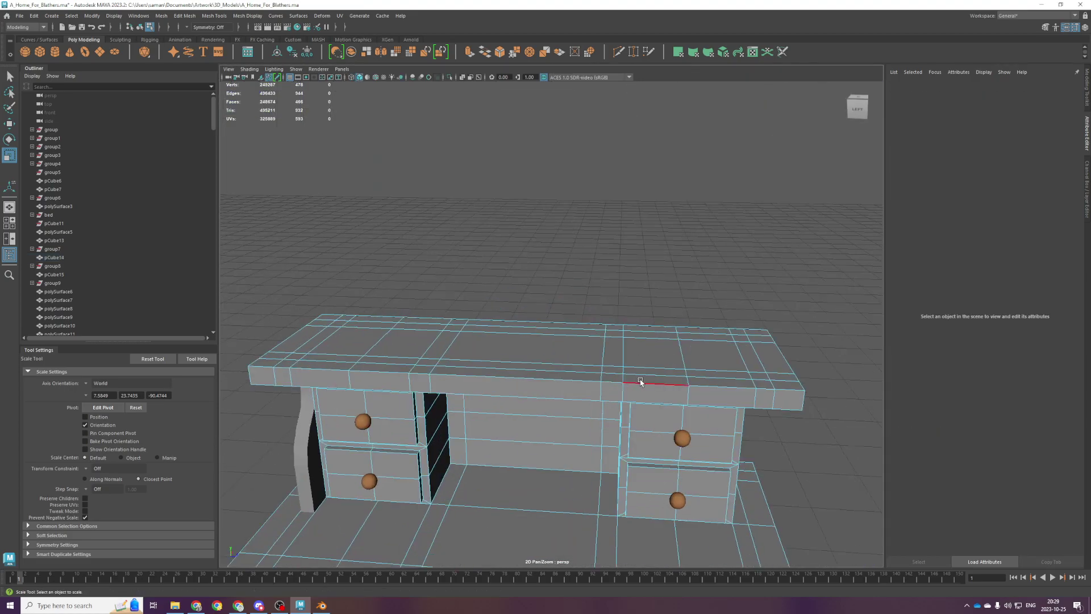
{"action": "double_click", "coordinate": [301, 370]}
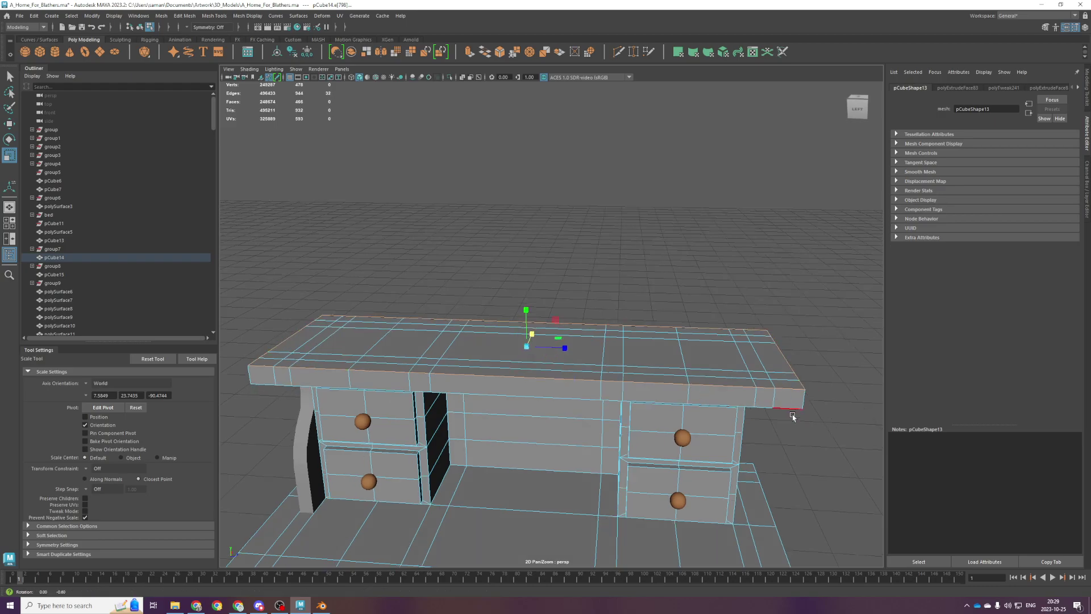
{"action": "left_click_drag", "start_coordinate": [792, 416], "coordinate": [791, 410], "text": "alt"}
{"action": "key", "text": "ctrl+s"}
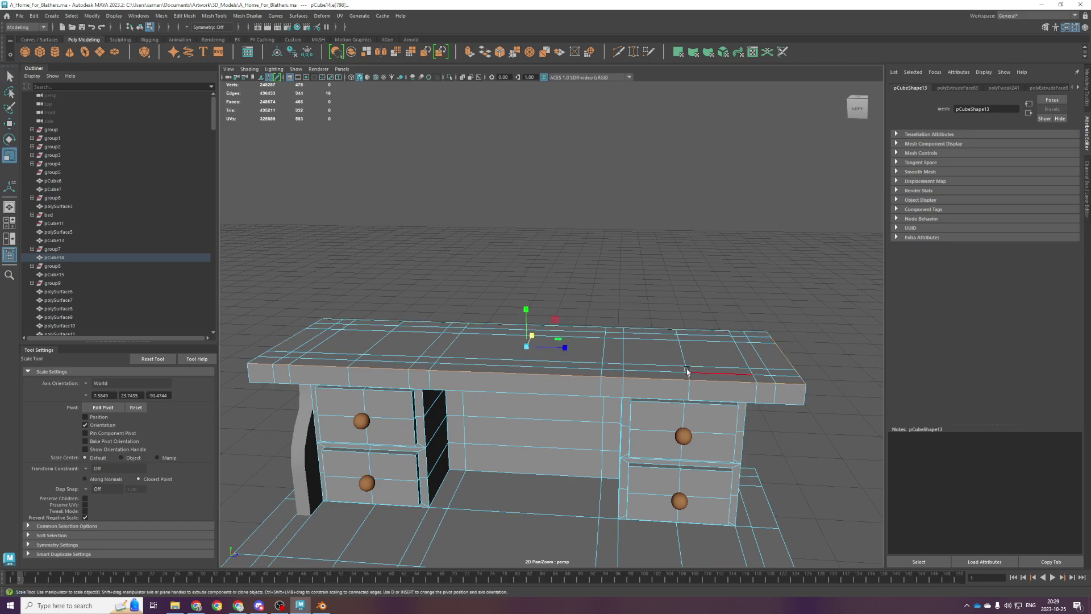
{"action": "double_click", "coordinate": [474, 317], "text": "shift"}
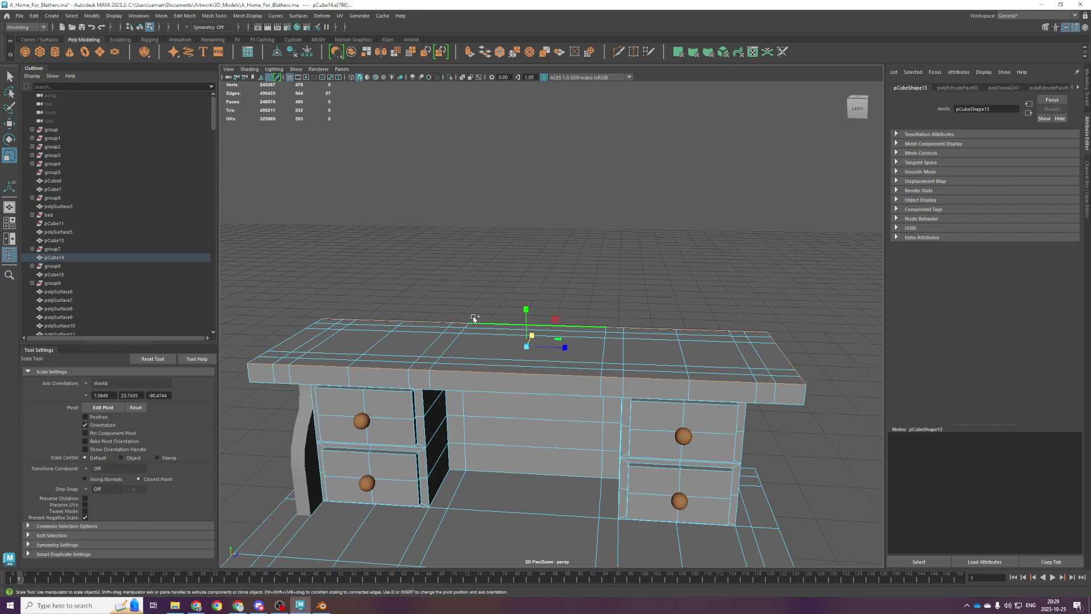
{"action": "left_click_drag", "start_coordinate": [811, 418], "coordinate": [699, 433], "text": "alt"}
{"action": "double_click", "coordinate": [691, 437], "text": "shift"}
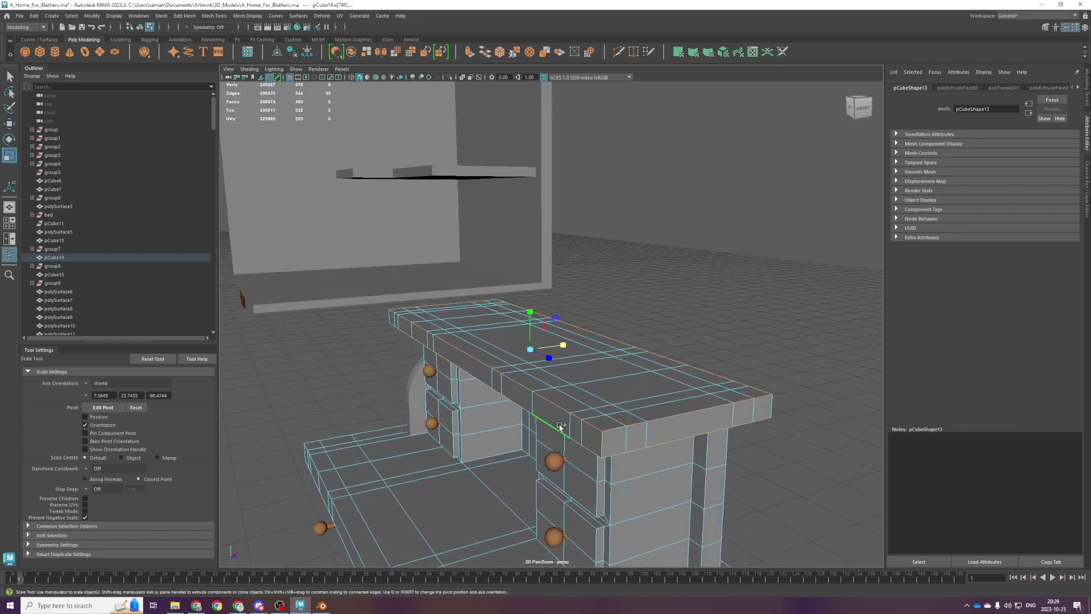
Add the desktop's remaining rear and corner edges to the current edge selection.
{"action": "left_click_drag", "start_coordinate": [787, 416], "coordinate": [662, 390], "text": "alt"}
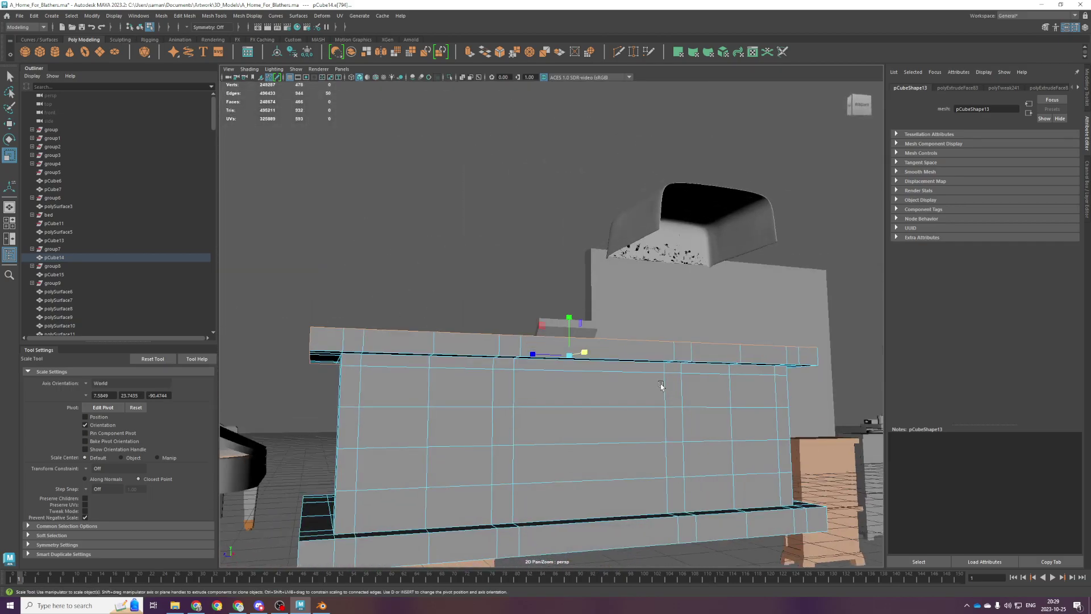
{"action": "double_click", "coordinate": [627, 346], "text": "shift"}
{"action": "left_click_drag", "start_coordinate": [627, 346], "coordinate": [801, 393], "text": "alt"}
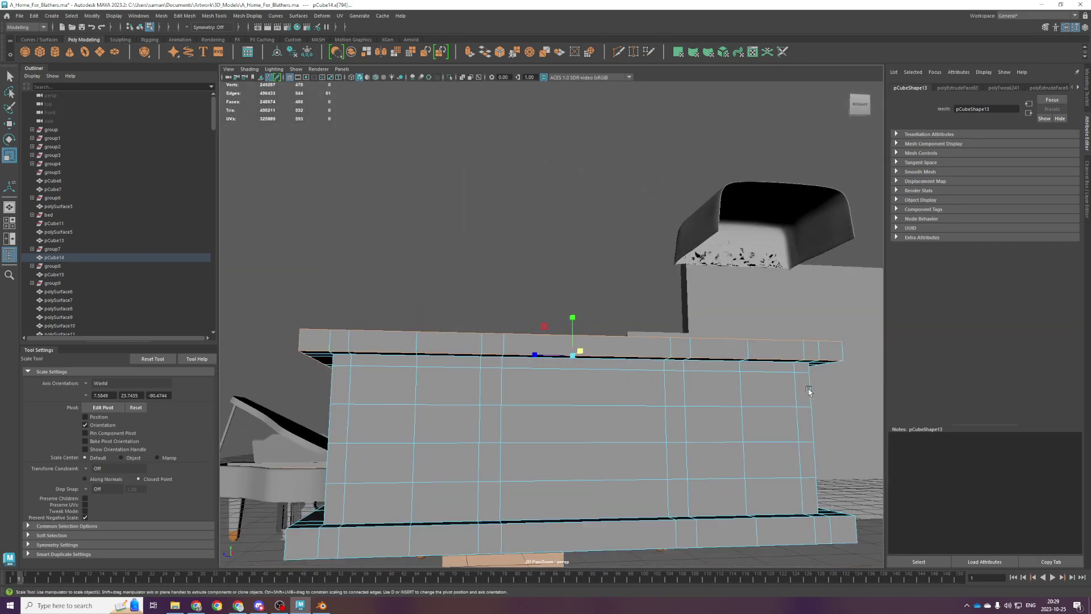
{"action": "left_click", "coordinate": [844, 348], "text": "shift"}
{"action": "left_click_drag", "start_coordinate": [843, 349], "coordinate": [726, 373], "text": "alt"}
Add the perimeter edge loops of the desk's base slab to the edge selection, covering its sides, front and back.
{"action": "left_click", "coordinate": [733, 520], "text": "shift"}
{"action": "double_click", "coordinate": [734, 519], "text": "shift"}
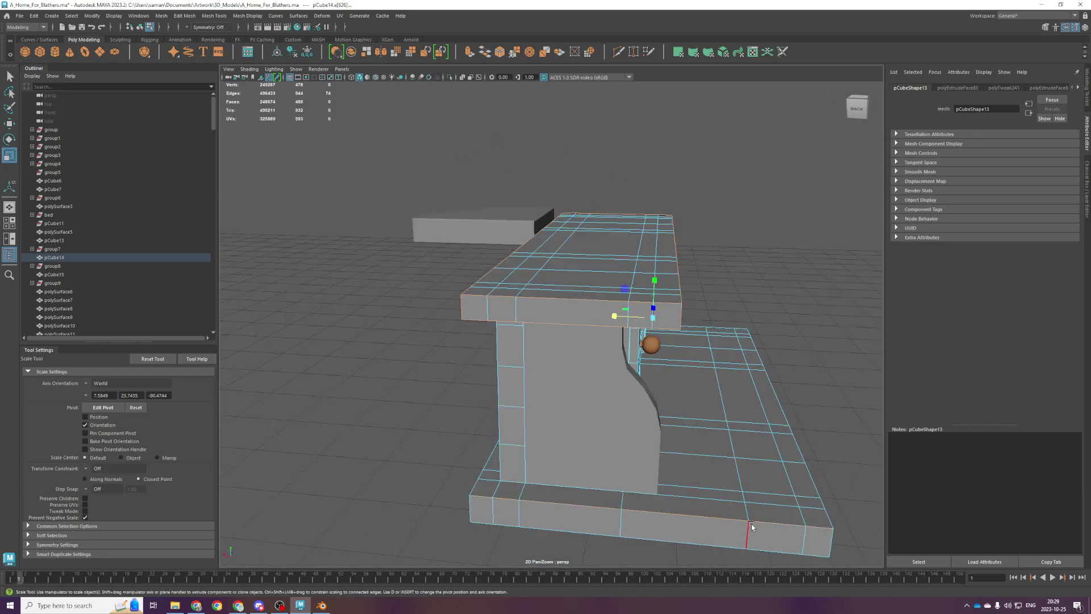
{"action": "double_click", "coordinate": [794, 454], "text": "shift"}
{"action": "left_click_drag", "start_coordinate": [502, 476], "coordinate": [527, 425], "text": "alt"}
{"action": "left_click_drag", "start_coordinate": [505, 471], "coordinate": [573, 463], "text": "alt"}
{"action": "double_click", "coordinate": [571, 402], "text": "shift"}
{"action": "left_click_drag", "start_coordinate": [700, 493], "coordinate": [659, 353], "text": "alt"}
{"action": "double_click", "coordinate": [731, 243], "text": "shift"}
Add the base slab's corner edges at the front to the edge selection.
{"action": "left_click_drag", "start_coordinate": [694, 196], "coordinate": [529, 427], "text": "alt"}
{"action": "left_click", "coordinate": [473, 477], "text": "shift"}
{"action": "left_click", "coordinate": [341, 453], "text": "shift"}
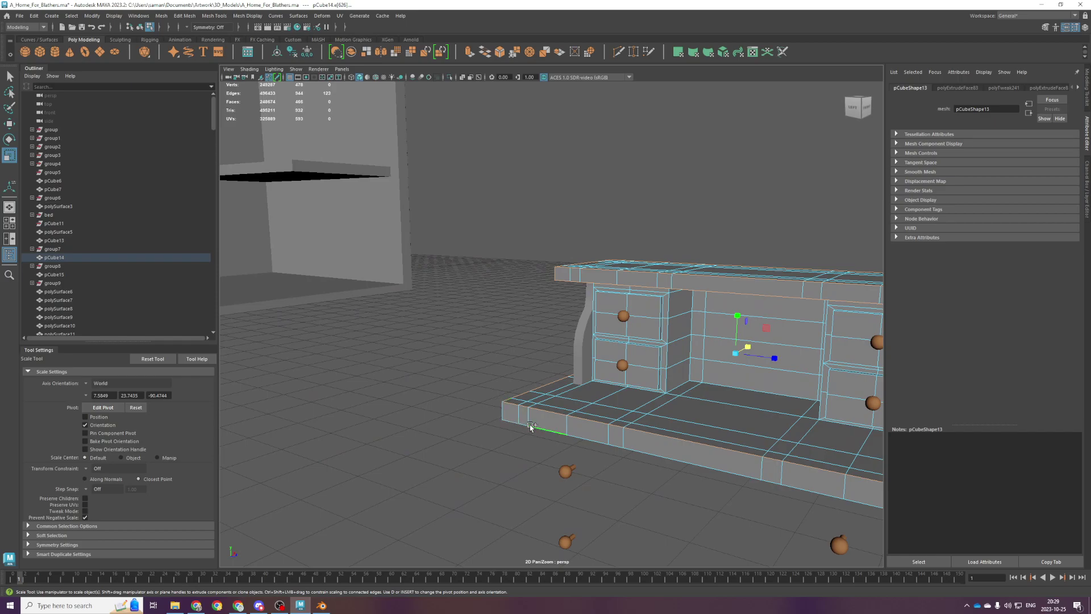
{"action": "left_click_drag", "start_coordinate": [515, 456], "coordinate": [514, 346], "text": "alt"}
{"action": "scroll", "coordinate": [495, 390], "scroll_direction": "up", "scroll_amount": 5}
{"action": "scroll", "coordinate": [568, 401], "scroll_direction": "down", "scroll_amount": 4}
{"action": "left_click_drag", "start_coordinate": [567, 401], "coordinate": [555, 381], "text": "alt"}
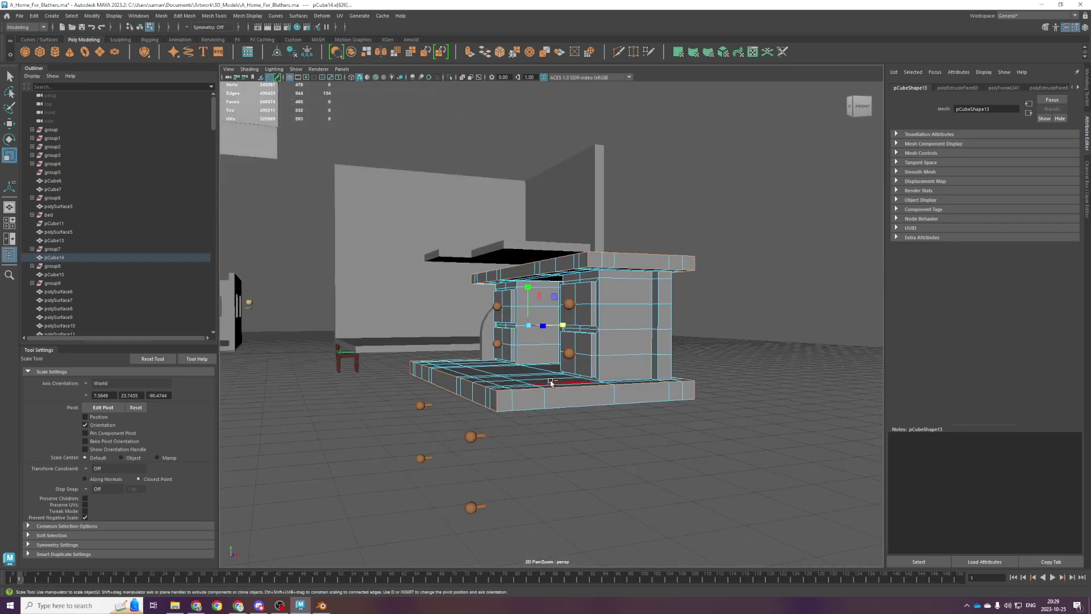
Add the missed desktop edge loop to the selection and bevel the desktop and base edges with fraction 0.8 and 2 segments.
{"action": "key", "text": "ctrl+b"}
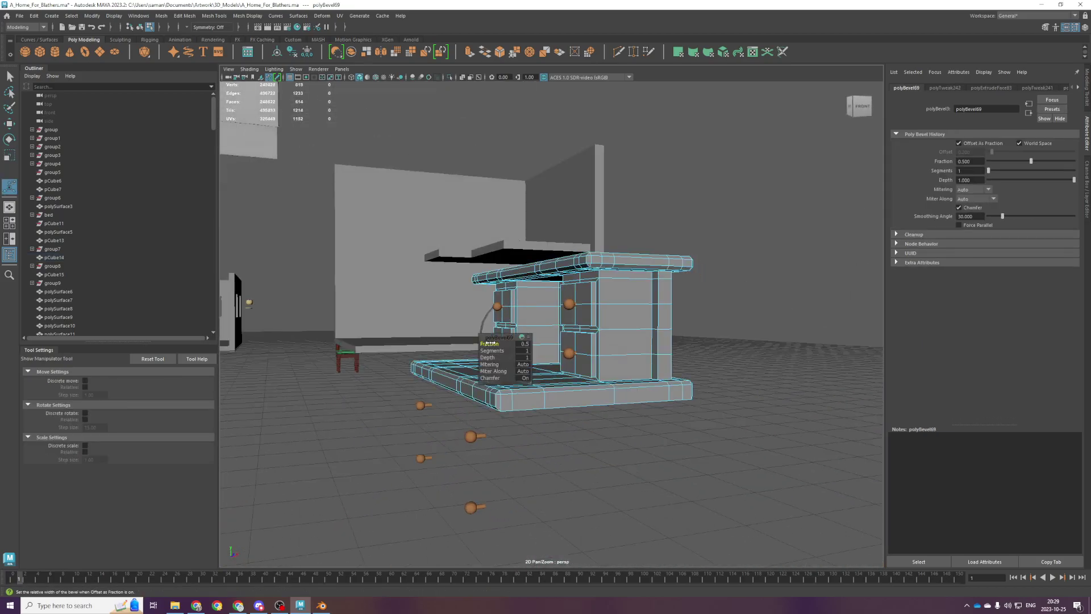
{"action": "key", "text": "ctrl+z"}
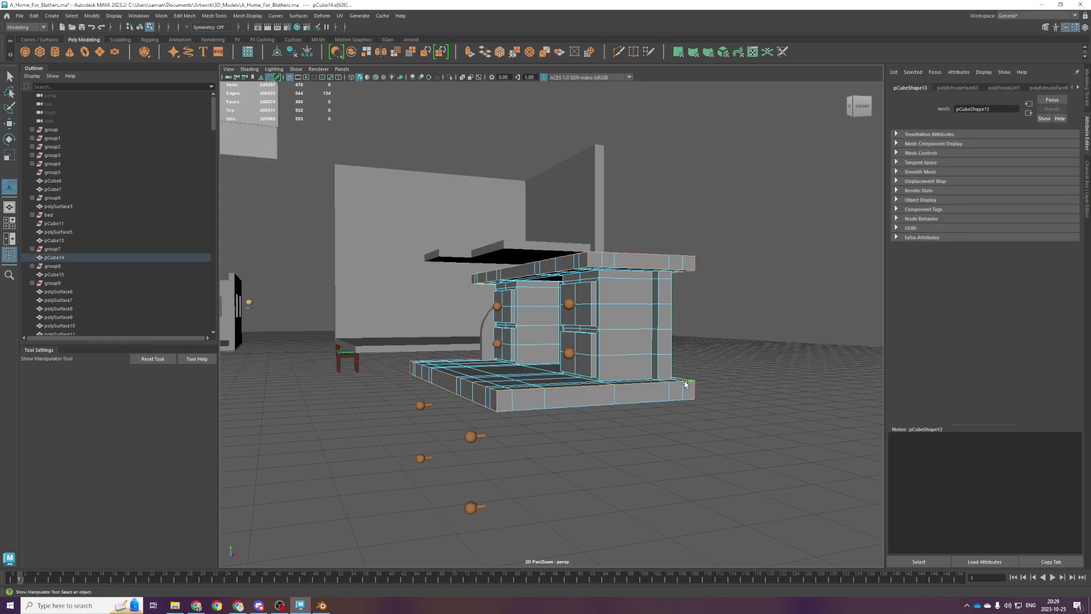
{"action": "left_click_drag", "start_coordinate": [687, 385], "coordinate": [685, 353], "text": "alt"}
{"action": "double_click", "coordinate": [597, 260], "text": "shift"}
{"action": "left_click_drag", "start_coordinate": [606, 277], "coordinate": [579, 358], "text": "alt"}
{"action": "key", "text": "ctrl+b"}
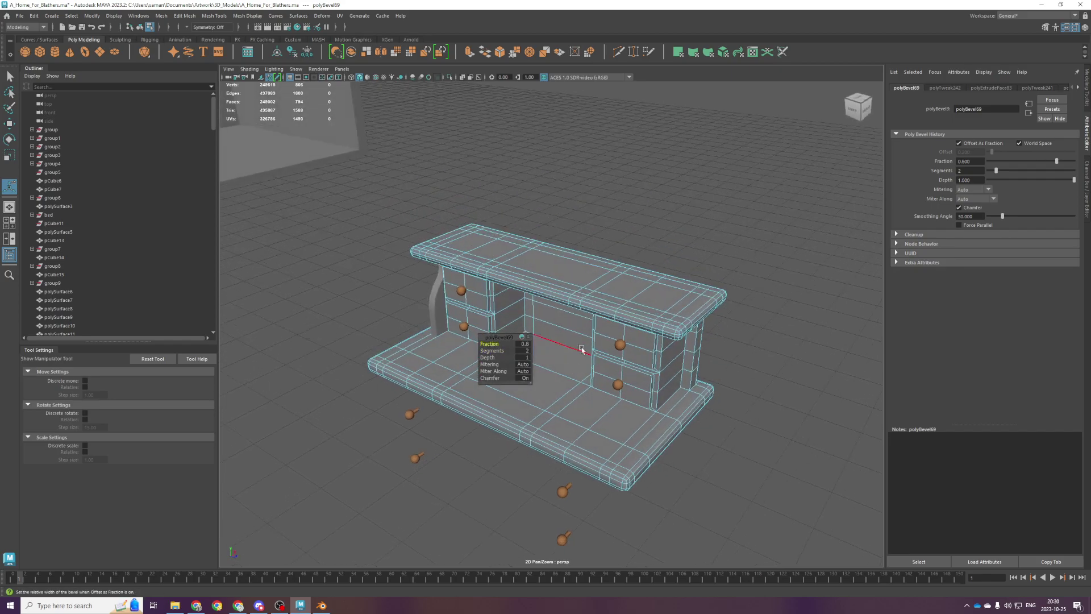
Examine the bevelled desktop and base edges from several angles in object mode.
{"action": "right_click_drag", "start_coordinate": [580, 357], "coordinate": [684, 270]}
{"action": "left_click", "coordinate": [685, 274]}
{"action": "left_click_drag", "start_coordinate": [690, 352], "coordinate": [736, 325], "text": "alt"}
{"action": "scroll", "coordinate": [736, 326], "scroll_direction": "up", "scroll_amount": 4}
{"action": "left_click", "coordinate": [618, 231]}
{"action": "left_click_drag", "start_coordinate": [617, 250], "coordinate": [571, 295], "text": "alt"}
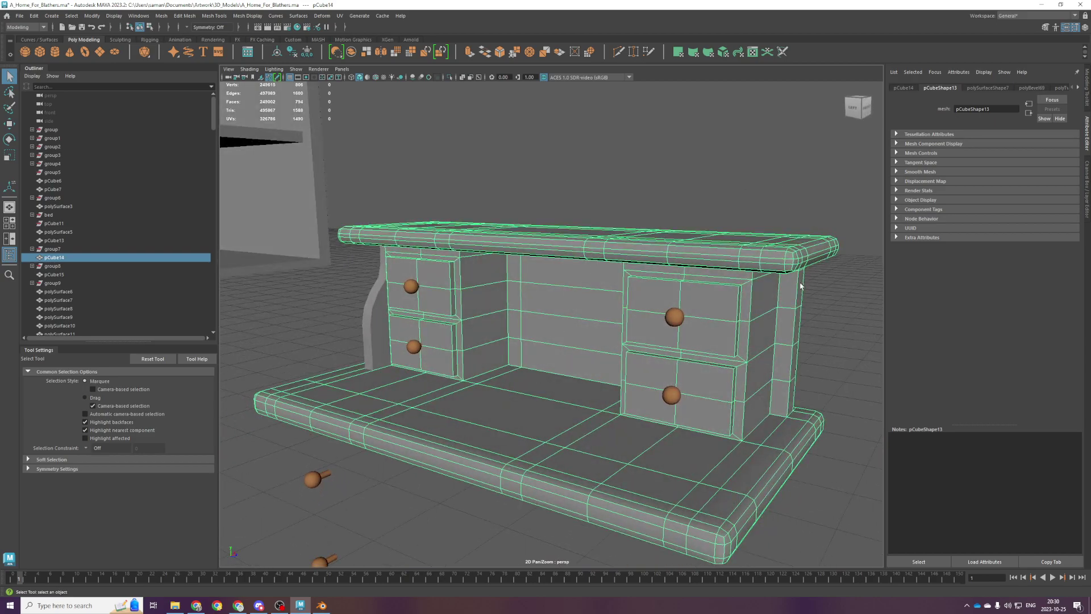
{"action": "scroll", "coordinate": [487, 334], "scroll_direction": "down", "scroll_amount": 4}
{"action": "left_click_drag", "start_coordinate": [486, 333], "coordinate": [497, 387], "text": "alt"}
{"action": "scroll", "coordinate": [497, 388], "scroll_direction": "up", "scroll_amount": 4}
Delete the four round knobs attached to the drawer fronts and save the scene.
{"action": "left_click", "coordinate": [439, 319]}
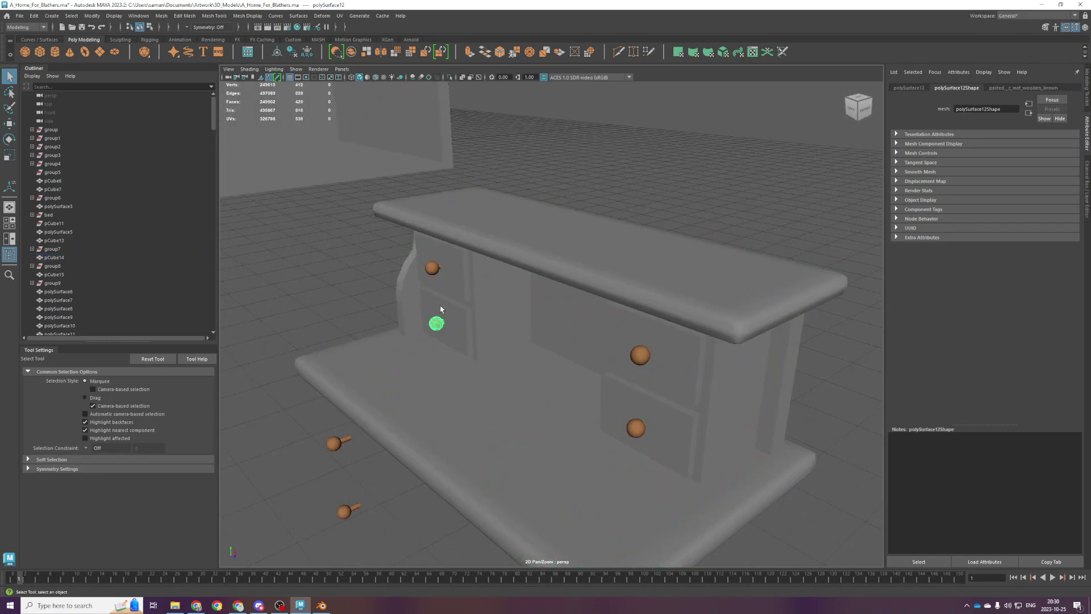
{"action": "left_click", "coordinate": [433, 270], "text": "shift"}
{"action": "left_click", "coordinate": [640, 356], "text": "shift"}
{"action": "left_click", "coordinate": [636, 427], "text": "shift"}
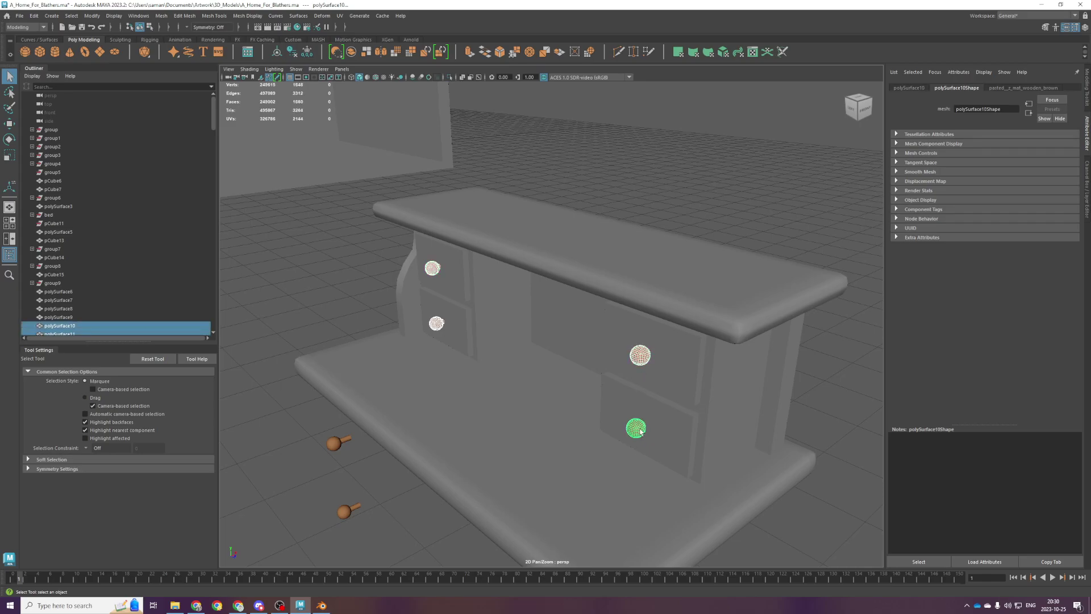
{"action": "key", "text": "Delete"}
{"action": "left_click", "coordinate": [635, 401]}
{"action": "left_click_drag", "start_coordinate": [634, 401], "coordinate": [678, 372], "text": "alt"}
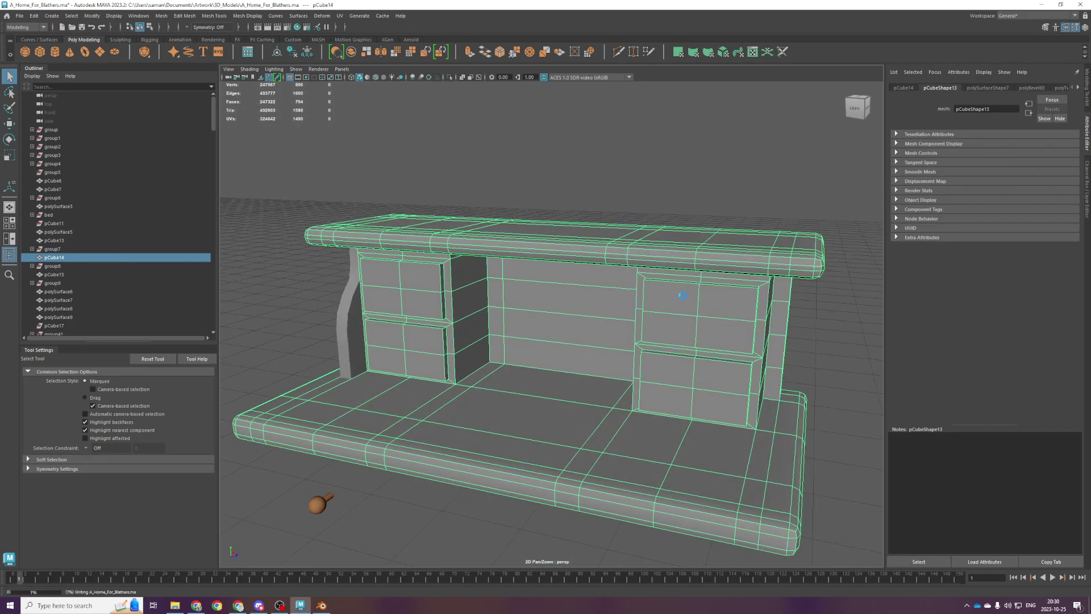
Select all the raised drawer-front faces on both sides of the desk, using the top view to isolate them.
{"action": "left_click_drag", "start_coordinate": [463, 328], "coordinate": [438, 356], "text": "alt"}
{"action": "scroll", "coordinate": [487, 305], "scroll_direction": "up", "scroll_amount": 3}
{"action": "middle_click_drag", "start_coordinate": [519, 328], "coordinate": [567, 339], "text": "alt"}
{"action": "scroll", "coordinate": [401, 222], "scroll_direction": "down", "scroll_amount": 3}
{"action": "left_click", "coordinate": [689, 112]}
{"action": "left_click", "coordinate": [511, 301]}
{"action": "scroll", "coordinate": [458, 223], "scroll_direction": "up", "scroll_amount": 4}
{"action": "key", "text": "space"}
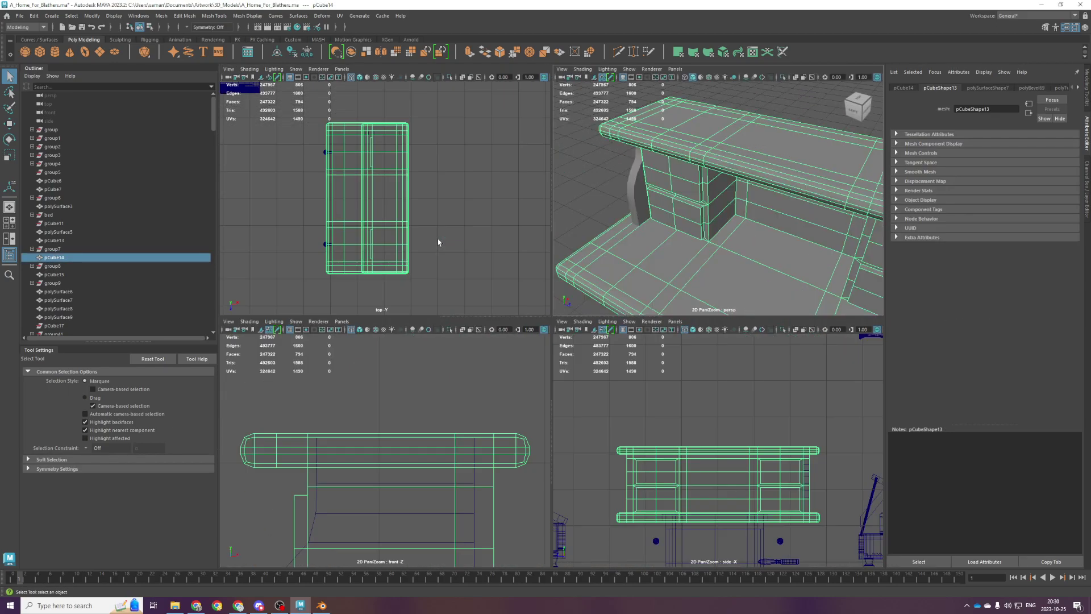
{"action": "key", "text": "space"}
{"action": "middle_click_drag", "start_coordinate": [577, 233], "coordinate": [545, 233], "text": "alt"}
{"action": "left_click", "coordinate": [562, 192]}
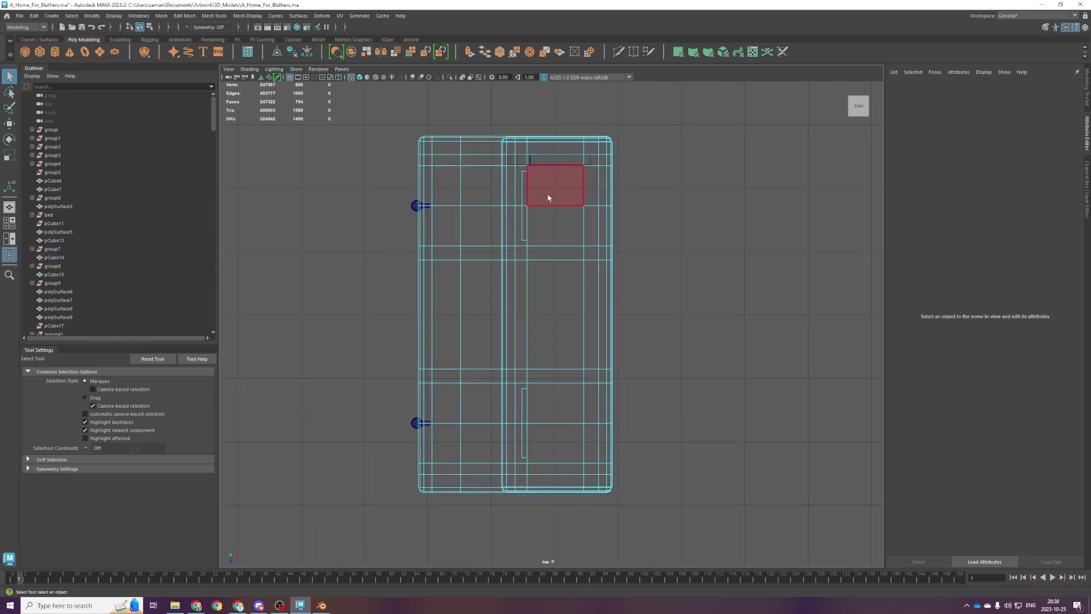
{"action": "scroll", "coordinate": [555, 195], "scroll_direction": "up", "scroll_amount": 1}
{"action": "left_click_drag", "start_coordinate": [516, 147], "coordinate": [517, 470]}
{"action": "left_click_drag", "start_coordinate": [514, 144], "coordinate": [517, 492]}
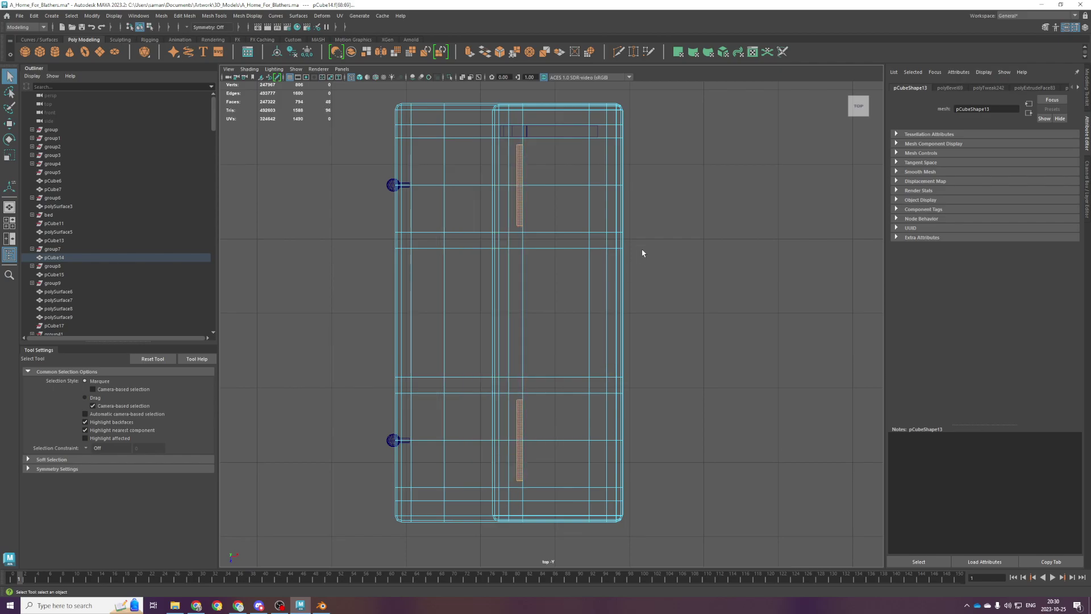
{"action": "key", "text": "space"}
{"action": "key", "text": "space"}
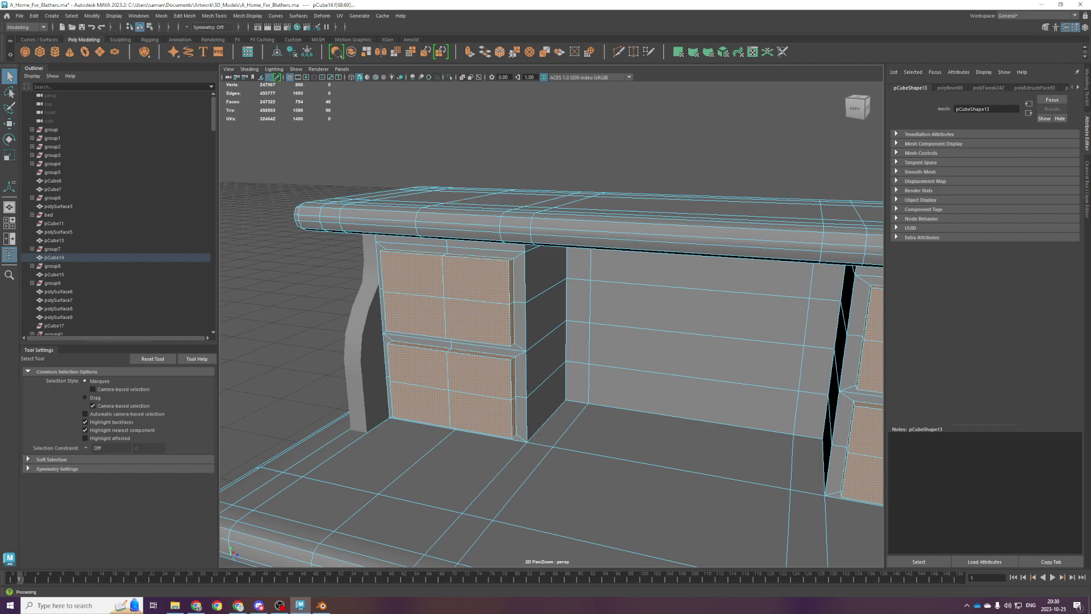
Extract the drawer-front faces into separate pieces, center their pivots and clear their history, and save the scene.
{"action": "left_click", "coordinate": [170, 17]}
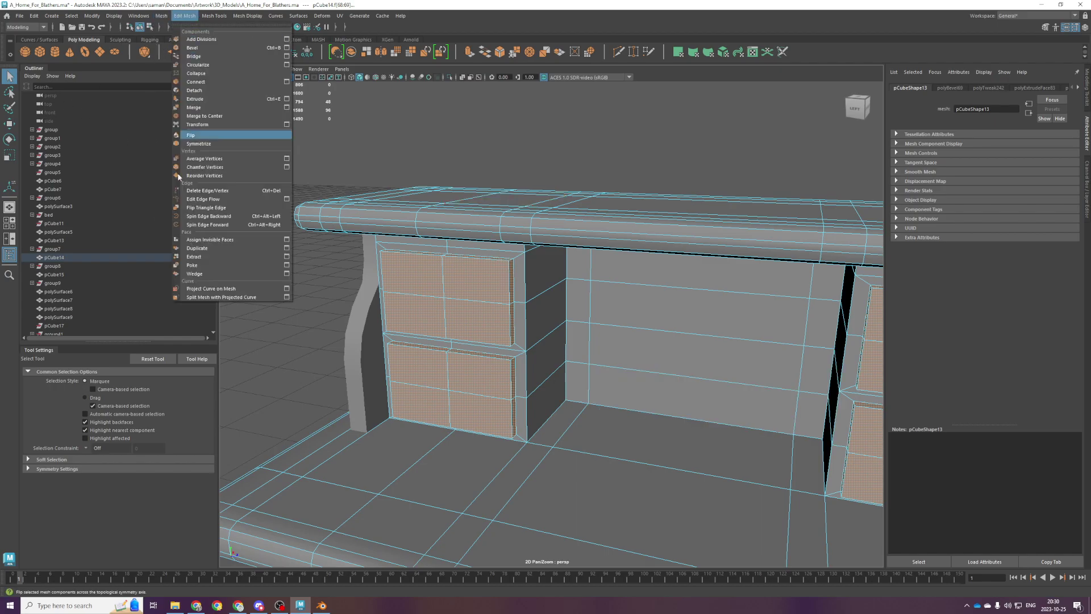
{"action": "left_click", "coordinate": [210, 254]}
{"action": "left_click", "coordinate": [277, 52]}
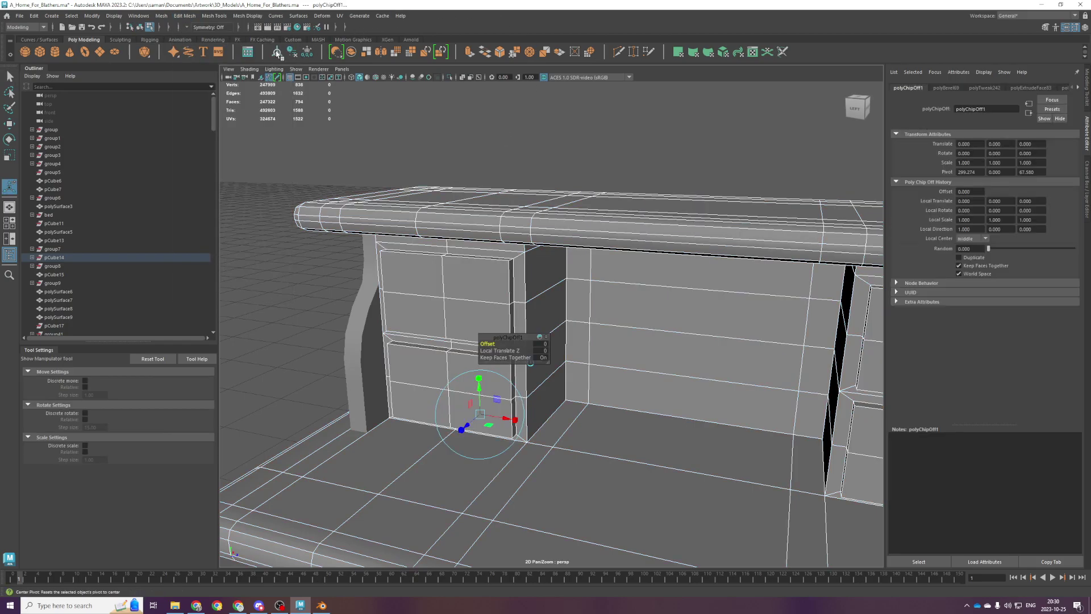
{"action": "left_click", "coordinate": [293, 52]}
{"action": "left_click", "coordinate": [306, 52]}
{"action": "key", "text": "ctrl+s"}
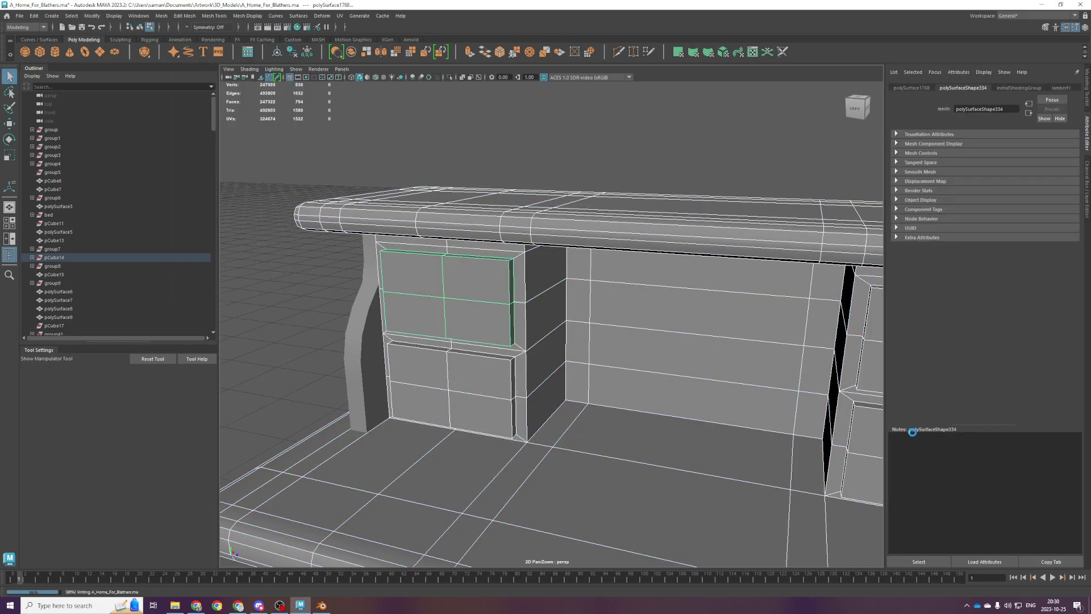
Select the four extracted drawer fronts and move them forward out of the desk body.
{"action": "scroll", "coordinate": [674, 322], "scroll_direction": "down", "scroll_amount": 3}
{"action": "left_click_drag", "start_coordinate": [675, 322], "coordinate": [708, 339], "text": "alt"}
{"action": "right_click_drag", "start_coordinate": [538, 330], "coordinate": [565, 310]}
{"action": "left_click", "coordinate": [492, 308]}
{"action": "left_click", "coordinate": [475, 373]}
{"action": "left_click", "coordinate": [818, 401], "text": "shift"}
{"action": "left_click", "coordinate": [831, 352], "text": "shift"}
{"action": "left_click", "coordinate": [473, 293], "text": "shift"}
{"action": "key", "text": "w"}
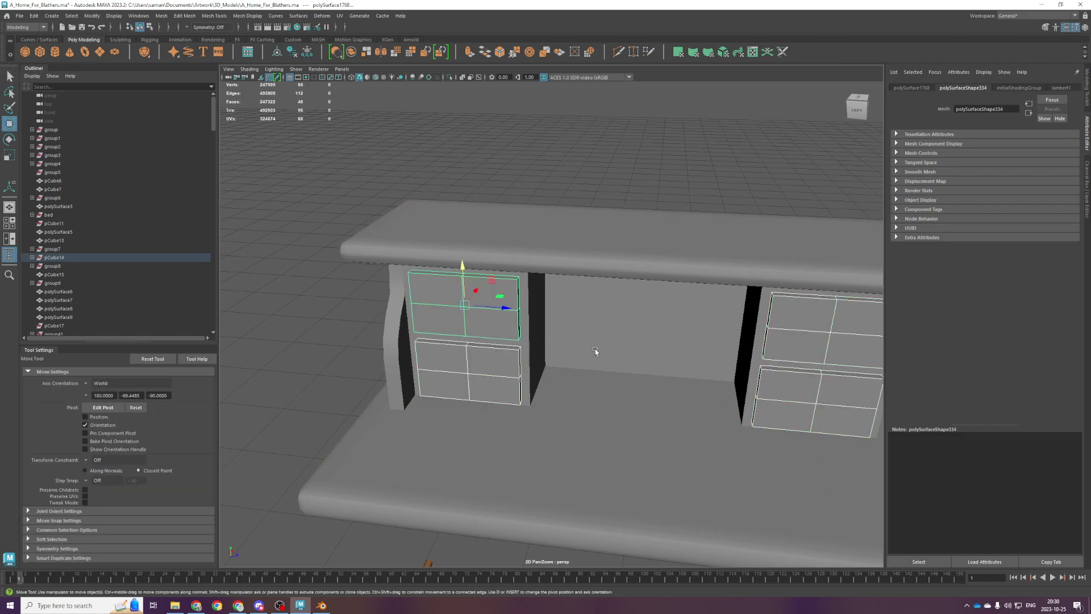
{"action": "scroll", "coordinate": [585, 353], "scroll_direction": "down", "scroll_amount": 5}
{"action": "left_click_drag", "start_coordinate": [585, 353], "coordinate": [581, 377], "text": "alt"}
{"action": "left_click_drag", "start_coordinate": [518, 289], "coordinate": [473, 348]}
Select the desk body and switch it to edge selection around the open drawer holes.
{"action": "scroll", "coordinate": [569, 329], "scroll_direction": "up", "scroll_amount": 5}
{"action": "left_click_drag", "start_coordinate": [570, 330], "coordinate": [591, 334], "text": "alt"}
{"action": "left_click", "coordinate": [522, 321]}
{"action": "left_click", "coordinate": [526, 172]}
{"action": "left_click", "coordinate": [523, 281]}
{"action": "left_click_drag", "start_coordinate": [523, 281], "coordinate": [533, 288], "text": "alt"}
{"action": "right_click_drag", "start_coordinate": [534, 285], "coordinate": [536, 261]}
Switch to the browser, sample two Coco Lee "Reflection" videos from Mulan on YouTube, and close the tab.
{"action": "key", "text": "alt+Tab"}
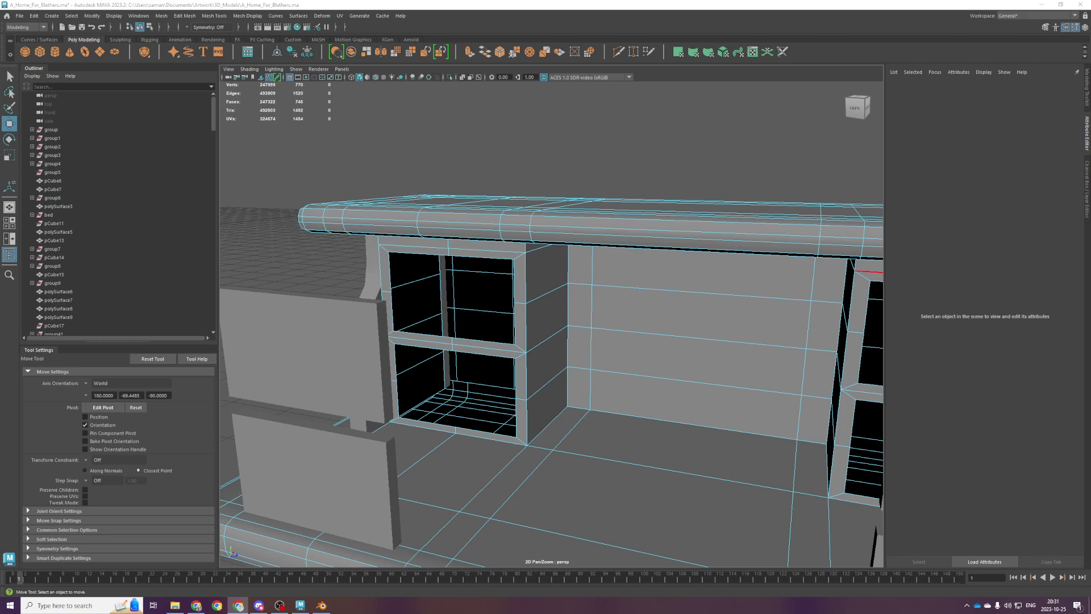
{"action": "left_click_drag", "start_coordinate": [1090, 7], "coordinate": [795, 1]}
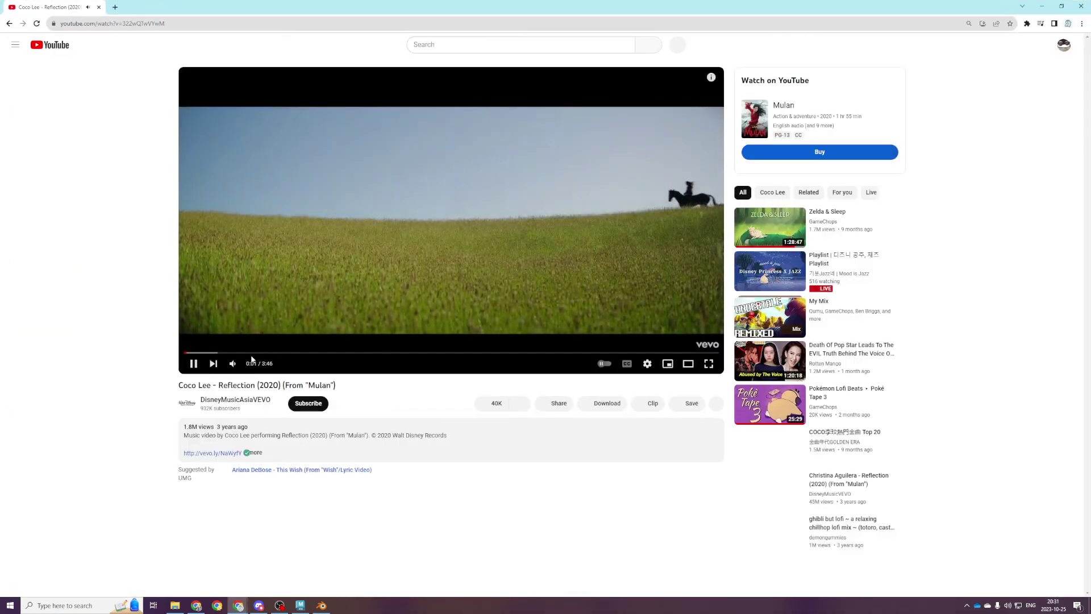
{"action": "left_click", "coordinate": [230, 353]}
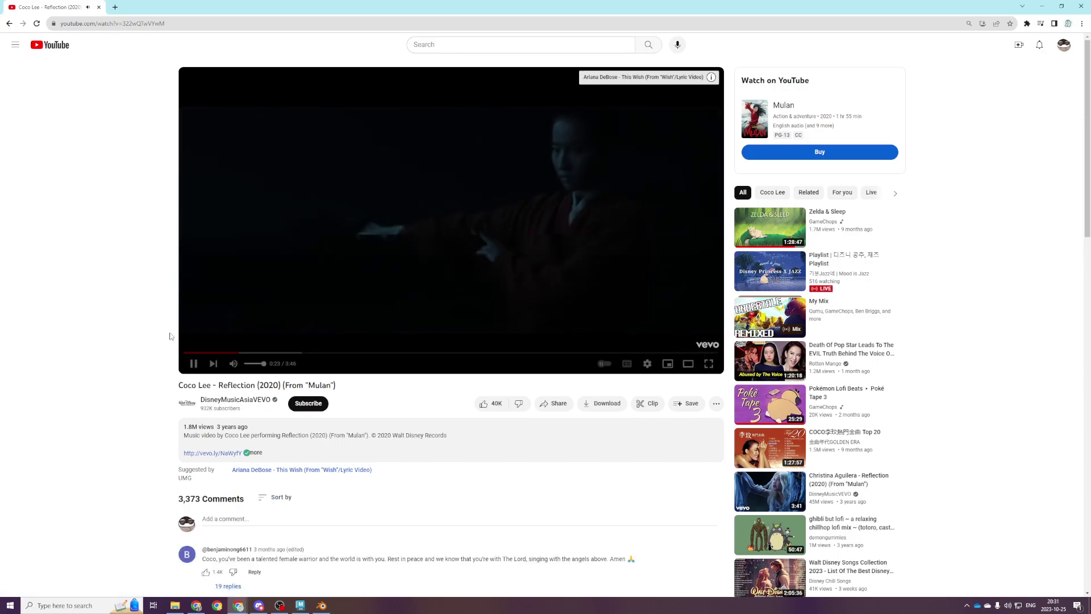
{"action": "key", "text": "alt+Left"}
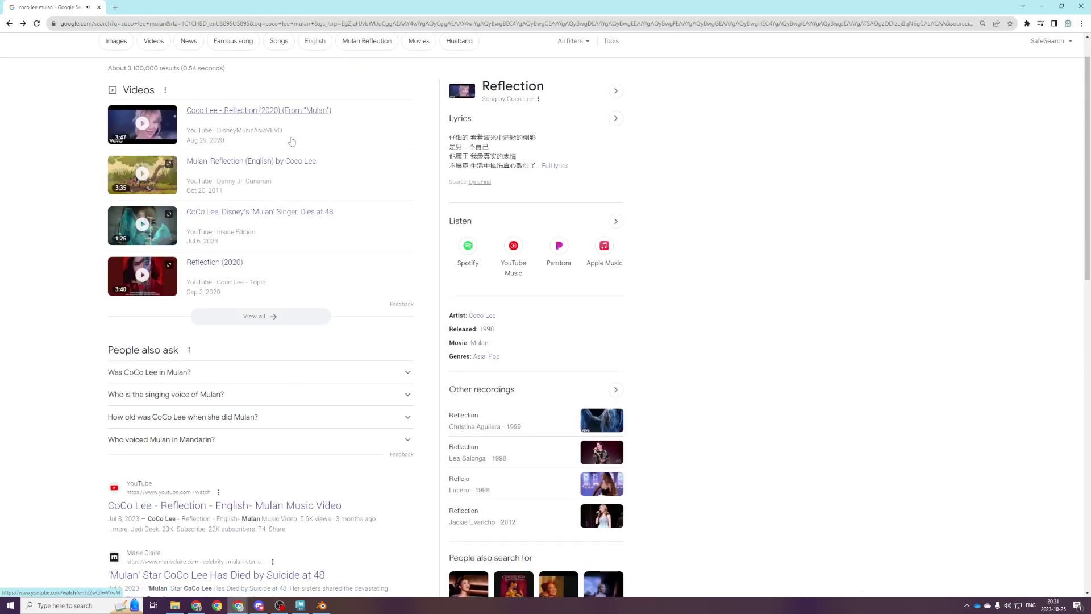
{"action": "left_click", "coordinate": [273, 162]}
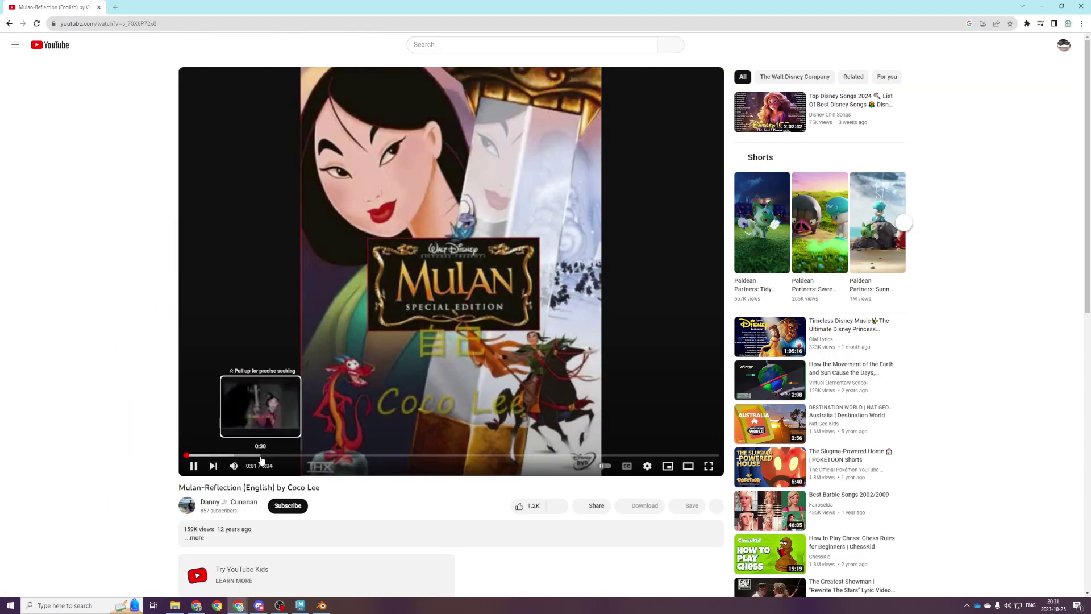
{"action": "left_click", "coordinate": [264, 455]}
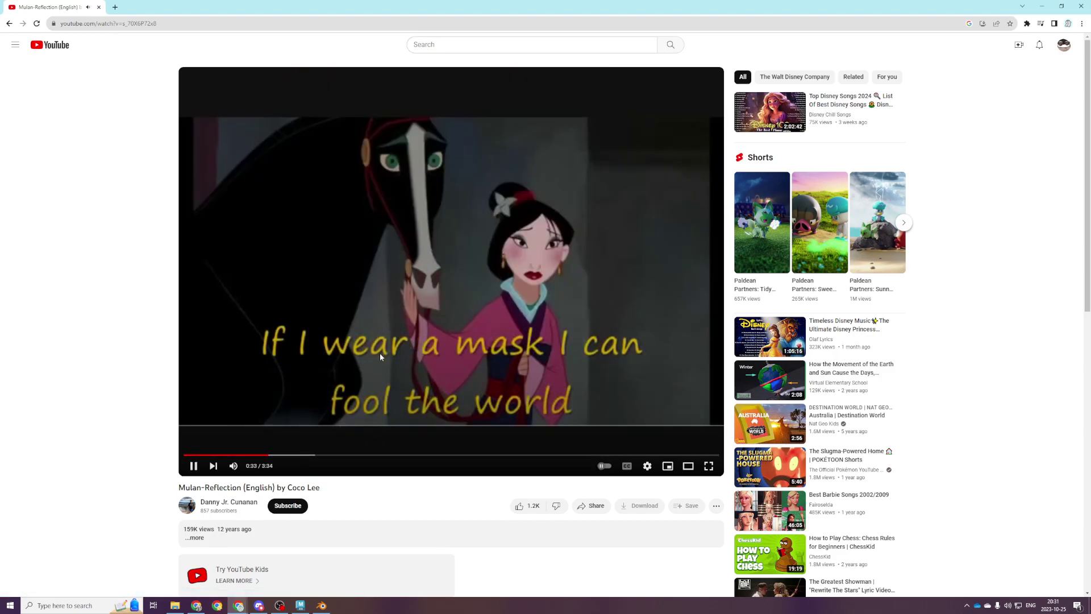
{"action": "scroll", "coordinate": [280, 475], "scroll_direction": "down", "scroll_amount": 2}
{"action": "left_click", "coordinate": [257, 457]}
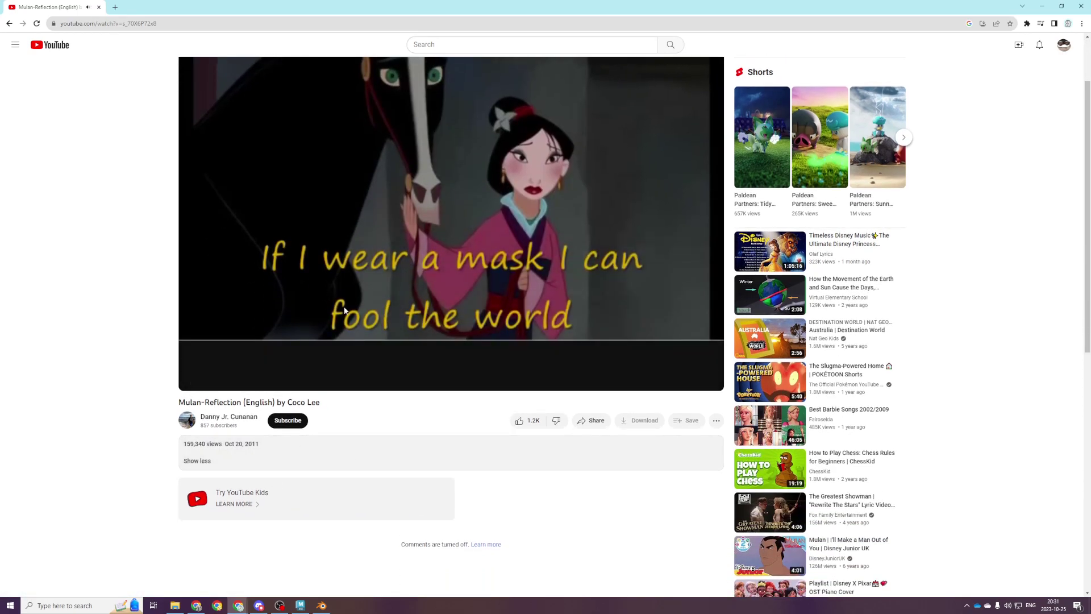
{"action": "scroll", "coordinate": [401, 260], "scroll_direction": "up", "scroll_amount": 1}
{"action": "left_click", "coordinate": [401, 260]}
{"action": "left_click", "coordinate": [98, 6]}
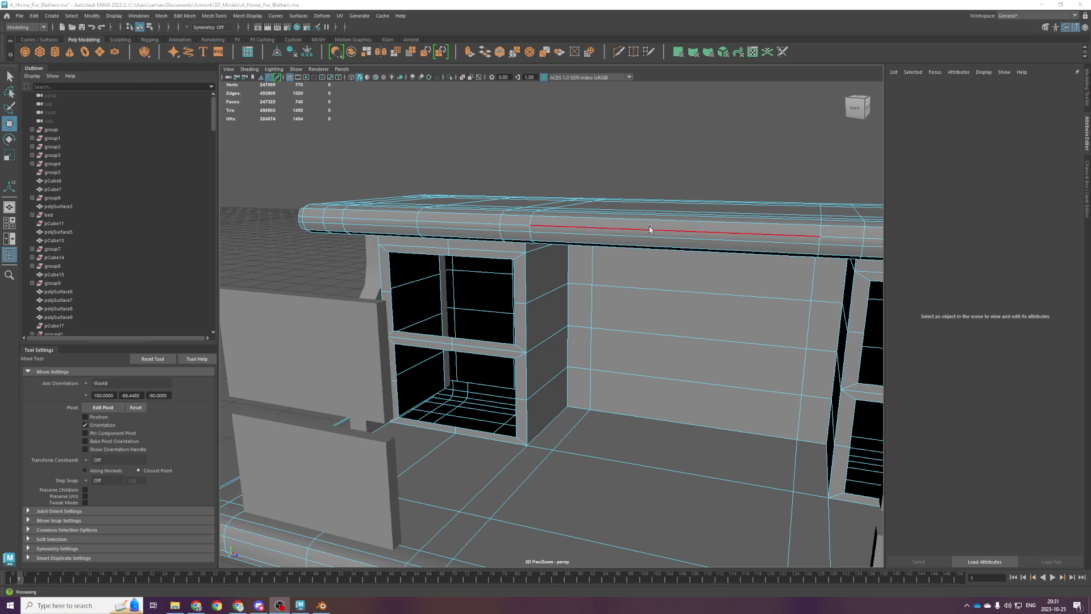
Select the border edges of the upper left drawer opening and close it with Fill Hole.
{"action": "scroll", "coordinate": [470, 321], "scroll_direction": "up", "scroll_amount": 3}
{"action": "left_click_drag", "start_coordinate": [467, 223], "coordinate": [470, 244], "text": "alt"}
{"action": "left_click", "coordinate": [478, 232]}
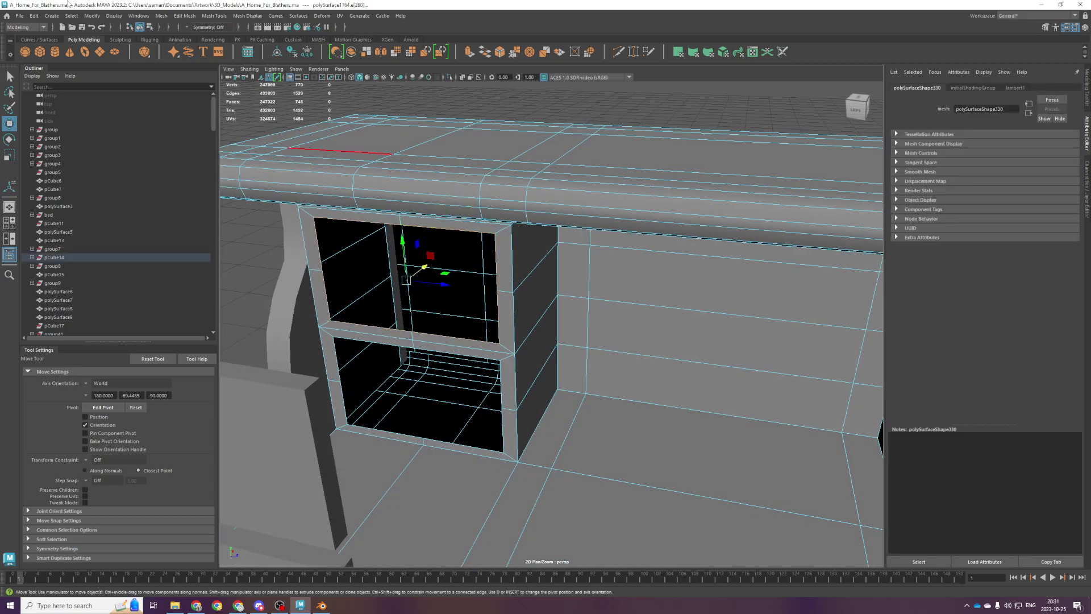
{"action": "left_click", "coordinate": [161, 16]}
{"action": "left_click", "coordinate": [343, 123]}
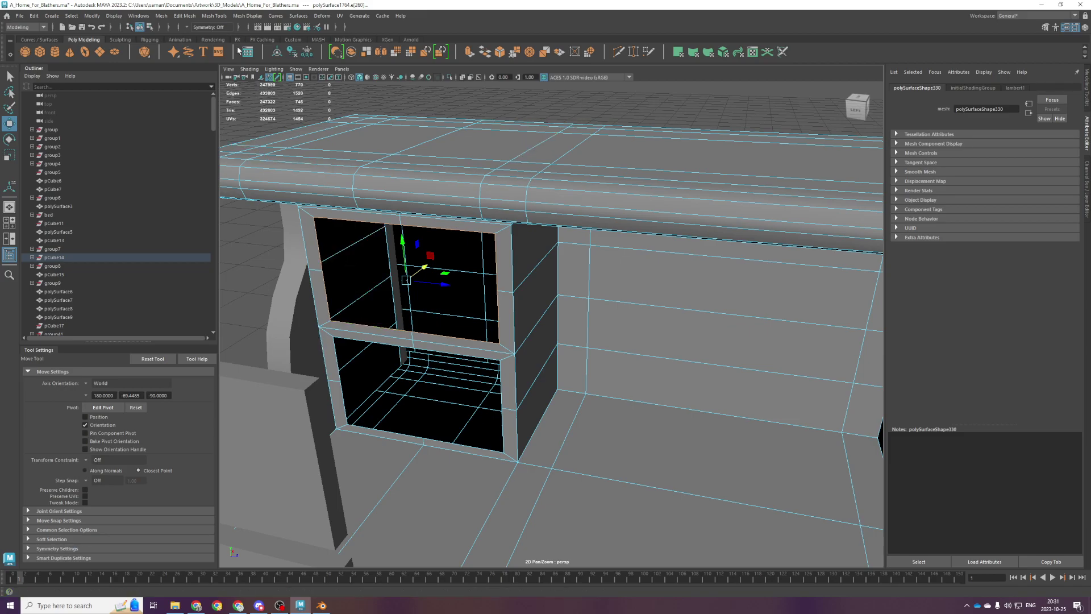
{"action": "left_click", "coordinate": [161, 16]}
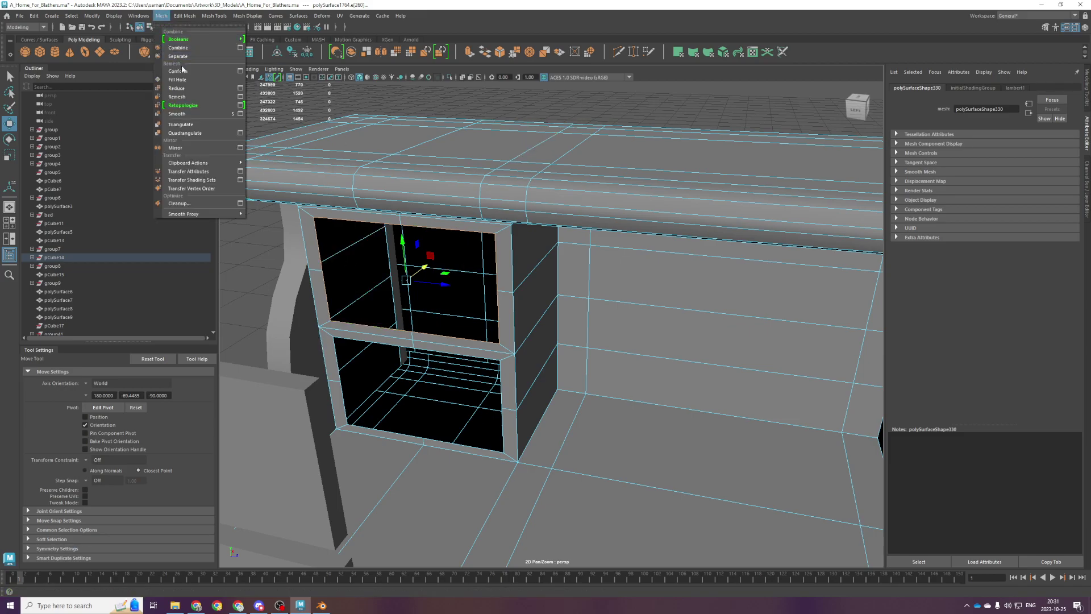
{"action": "left_click", "coordinate": [182, 83]}
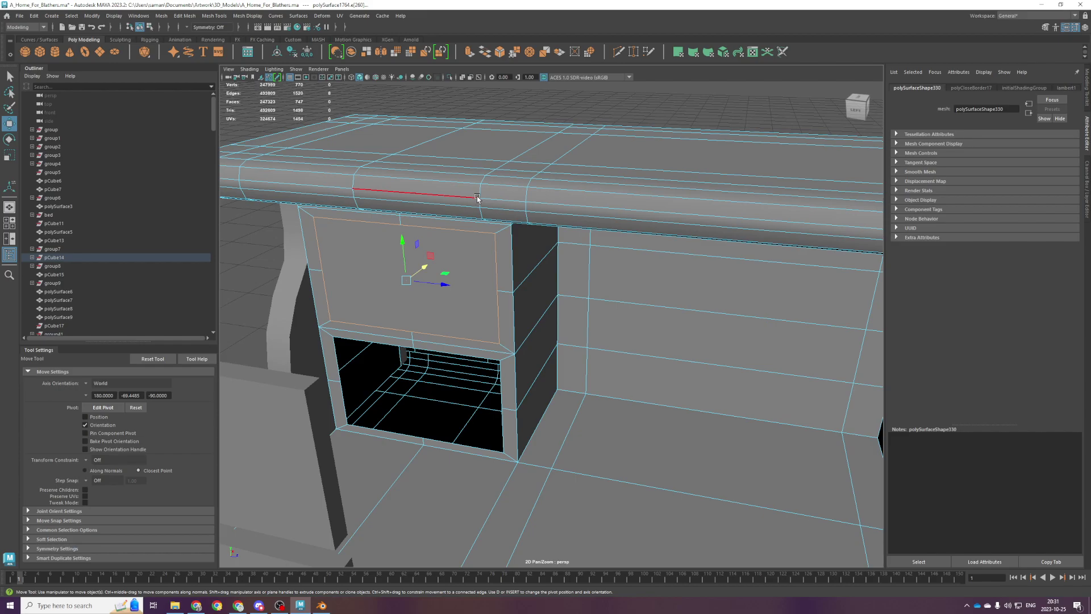
Fill the remaining three drawer openings in the desk body and save the scene.
{"action": "scroll", "coordinate": [476, 269], "scroll_direction": "up", "scroll_amount": 2}
{"action": "scroll", "coordinate": [476, 272], "scroll_direction": "down", "scroll_amount": 2}
{"action": "scroll", "coordinate": [468, 284], "scroll_direction": "down", "scroll_amount": 2}
{"action": "scroll", "coordinate": [526, 351], "scroll_direction": "up", "scroll_amount": 3}
{"action": "scroll", "coordinate": [525, 351], "scroll_direction": "down", "scroll_amount": 3}
{"action": "left_click", "coordinate": [510, 354]}
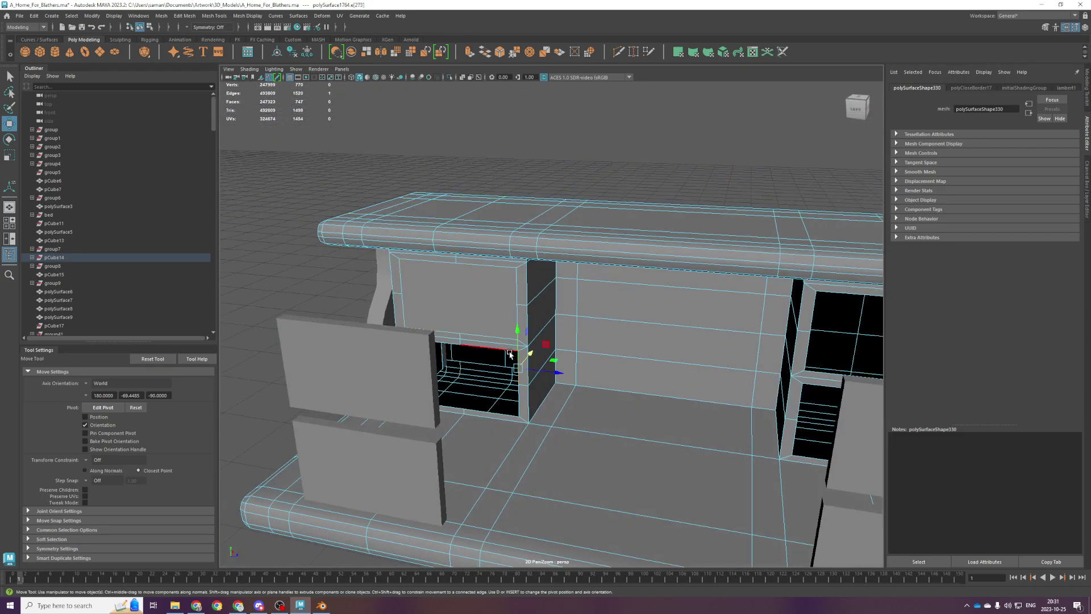
{"action": "key", "text": "g"}
{"action": "left_click_drag", "start_coordinate": [676, 341], "coordinate": [717, 326], "text": "alt"}
{"action": "left_click", "coordinate": [703, 312]}
{"action": "key", "text": "g"}
{"action": "double_click", "coordinate": [707, 390]}
{"action": "key", "text": "g"}
{"action": "key", "text": "q"}
{"action": "key", "text": "ctrl+s"}
Use Multi-Cut to cut a vertical edge down the middle of the upper and lower filled panels on the left drawer side.
{"action": "key", "text": "w"}
{"action": "scroll", "coordinate": [513, 358], "scroll_direction": "down", "scroll_amount": 3}
{"action": "left_click_drag", "start_coordinate": [513, 358], "coordinate": [657, 329], "text": "alt"}
{"action": "scroll", "coordinate": [657, 329], "scroll_direction": "up", "scroll_amount": 2}
{"action": "middle_click_drag", "start_coordinate": [658, 329], "coordinate": [536, 307], "text": "alt"}
{"action": "right_click_drag", "start_coordinate": [537, 307], "coordinate": [495, 288], "text": "shift"}
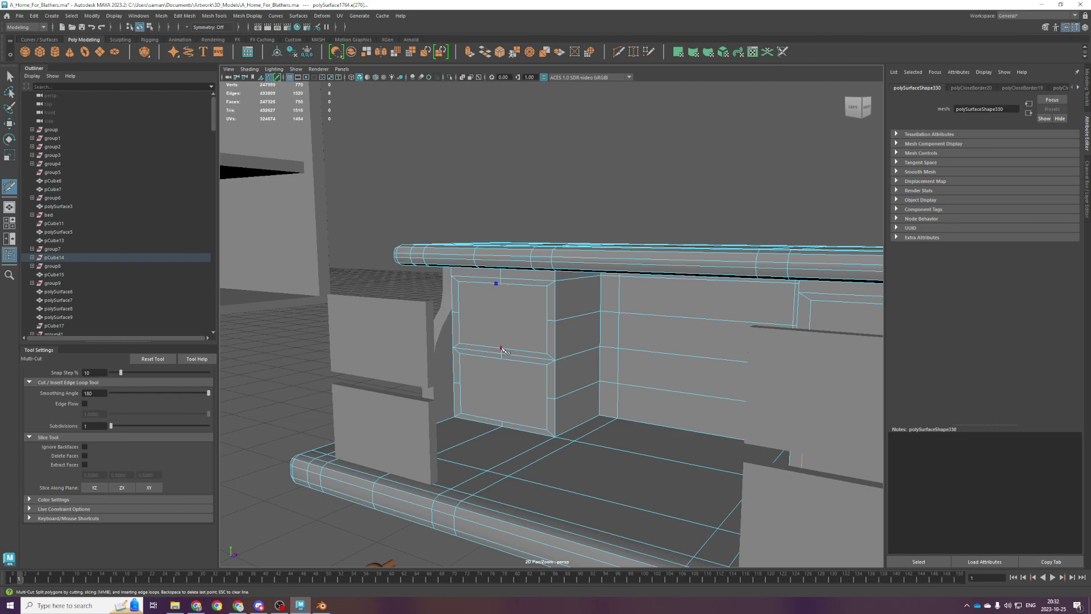
{"action": "key", "text": "q"}
{"action": "key", "text": "g"}
{"action": "left_click", "coordinate": [501, 284]}
{"action": "left_click", "coordinate": [500, 349]}
{"action": "right_click", "coordinate": [500, 352]}
{"action": "left_click", "coordinate": [501, 359]}
{"action": "left_click", "coordinate": [502, 422]}
{"action": "right_click", "coordinate": [461, 384]}
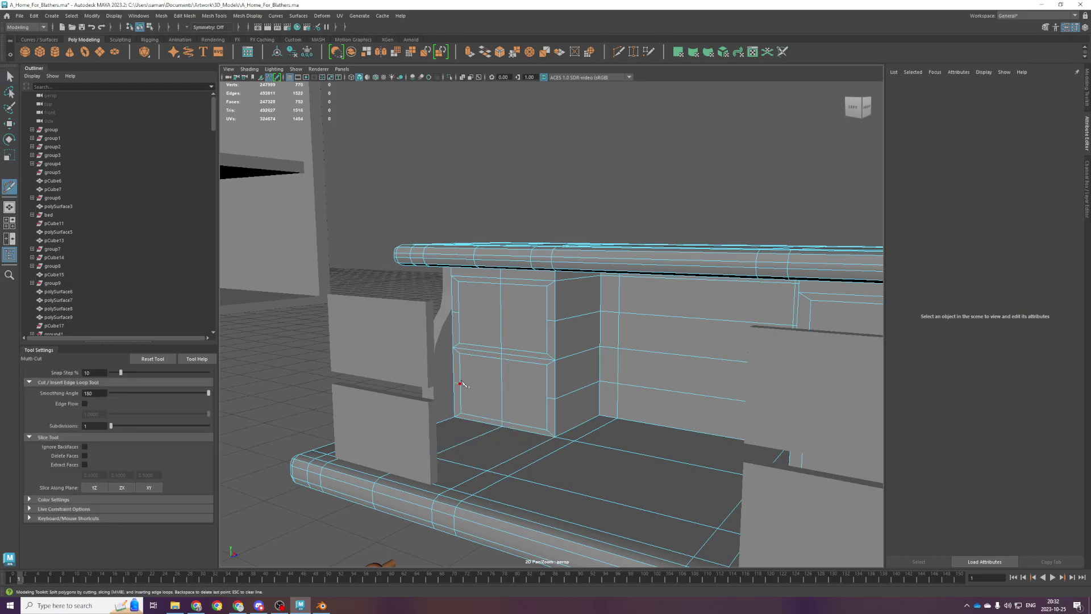
Use Multi-Cut to cut a horizontal edge across the middle of both filled panels on the left drawer side.
{"action": "left_click", "coordinate": [547, 398]}
{"action": "key", "text": "q"}
{"action": "key", "text": "g"}
{"action": "left_click", "coordinate": [548, 321]}
{"action": "left_click", "coordinate": [459, 313]}
{"action": "key", "text": "q"}
Divide both filled panels on the right drawer side into quarters with vertical and horizontal Multi-Cut edges, and save the scene.
{"action": "left_click_drag", "start_coordinate": [493, 326], "coordinate": [732, 290], "text": "alt"}
{"action": "key", "text": "g"}
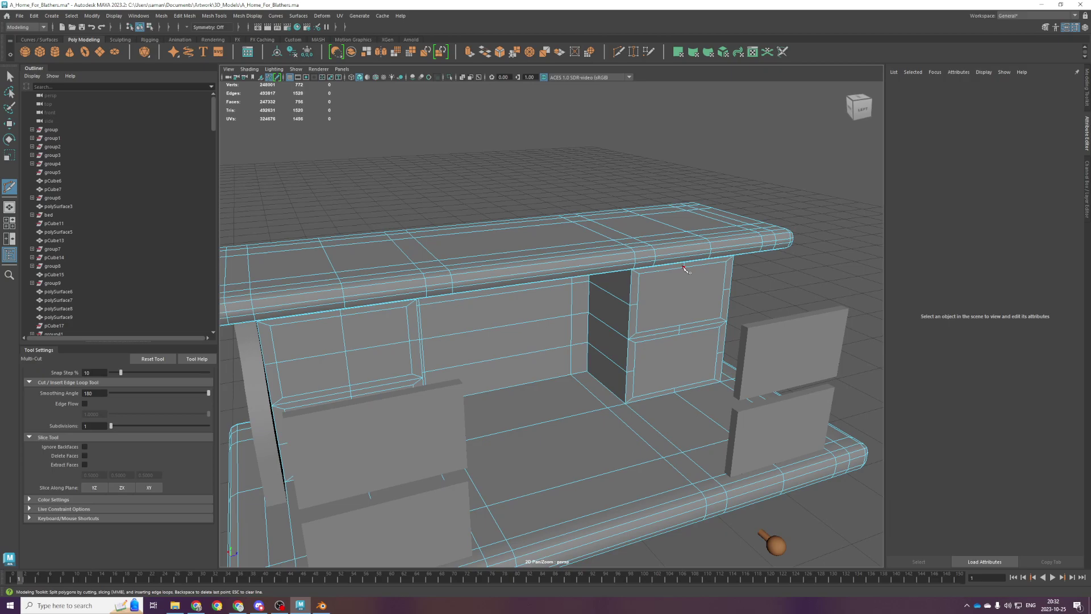
{"action": "left_click", "coordinate": [680, 325]}
{"action": "key", "text": "Return"}
{"action": "left_click", "coordinate": [679, 334]}
{"action": "left_click", "coordinate": [675, 391]}
{"action": "key", "text": "Return"}
{"action": "left_click", "coordinate": [717, 354]}
{"action": "key", "text": "Return"}
{"action": "left_click", "coordinate": [723, 291]}
{"action": "left_click", "coordinate": [637, 305]}
{"action": "key", "text": "q"}
{"action": "scroll", "coordinate": [704, 358], "scroll_direction": "down", "scroll_amount": 3}
{"action": "left_click_drag", "start_coordinate": [706, 361], "coordinate": [652, 355], "text": "alt"}
{"action": "key", "text": "ctrl+s"}
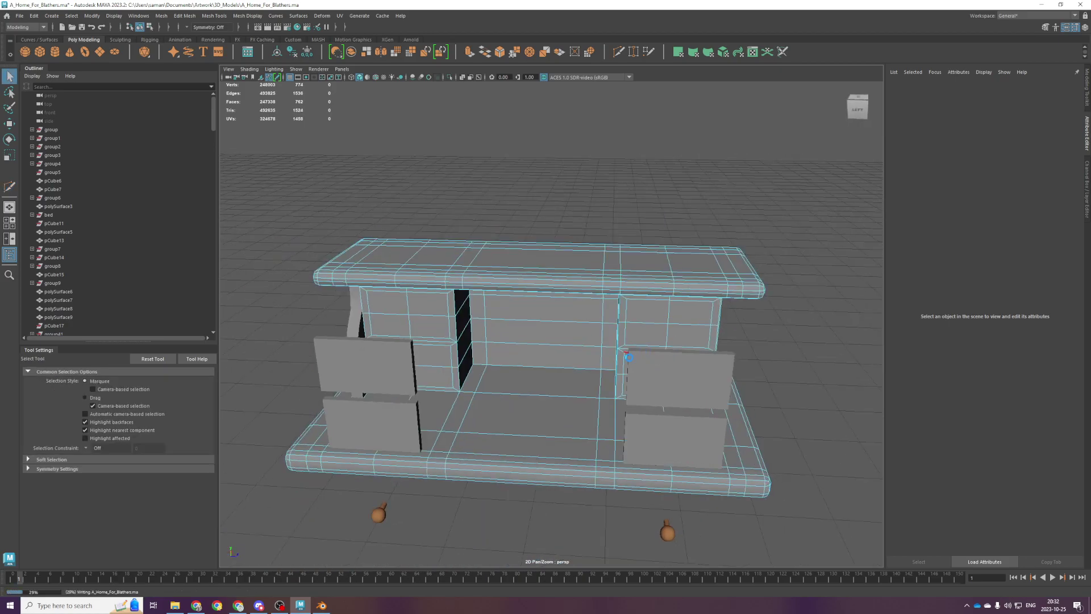
Select all the quartered faces of the four drawer opening panels on the desk body.
{"action": "scroll", "coordinate": [628, 357], "scroll_direction": "up", "scroll_amount": 5}
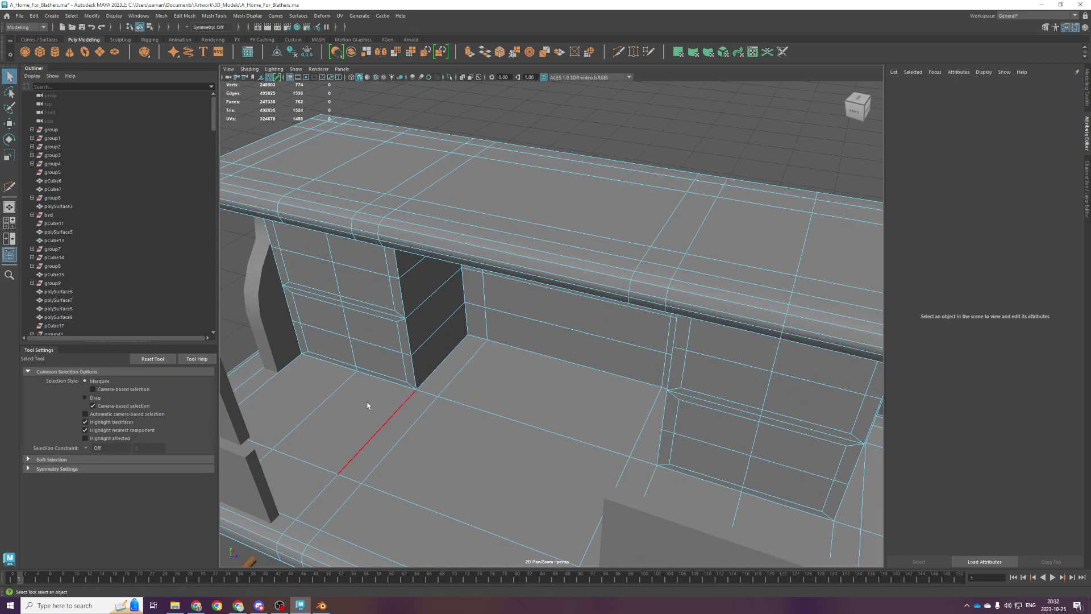
{"action": "right_click_drag", "start_coordinate": [310, 330], "coordinate": [311, 332]}
{"action": "scroll", "coordinate": [419, 315], "scroll_direction": "down", "scroll_amount": 3}
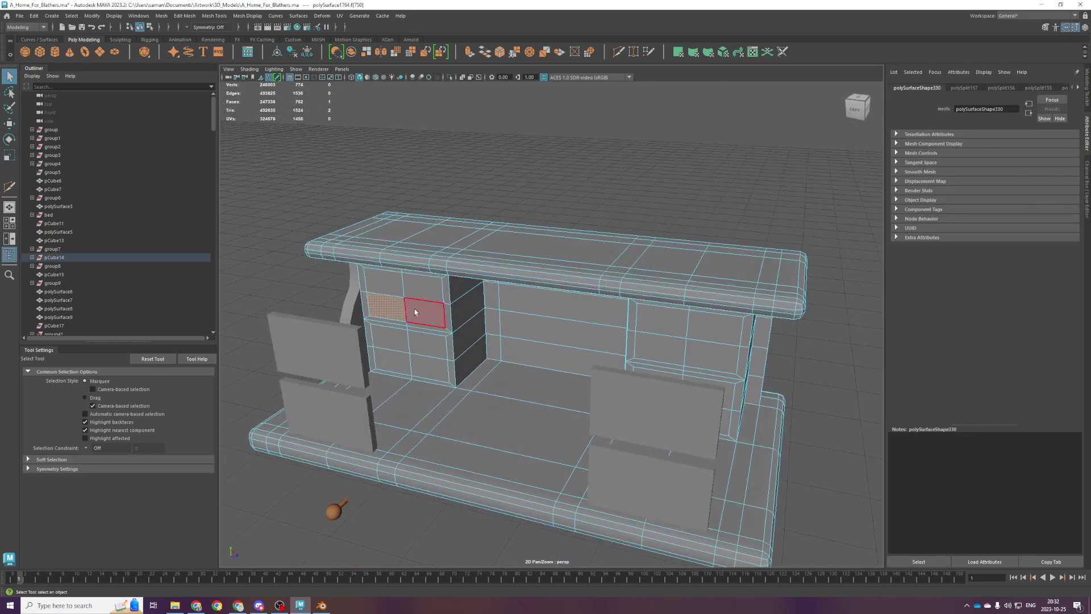
{"action": "left_click", "coordinate": [396, 362], "text": "shift"}
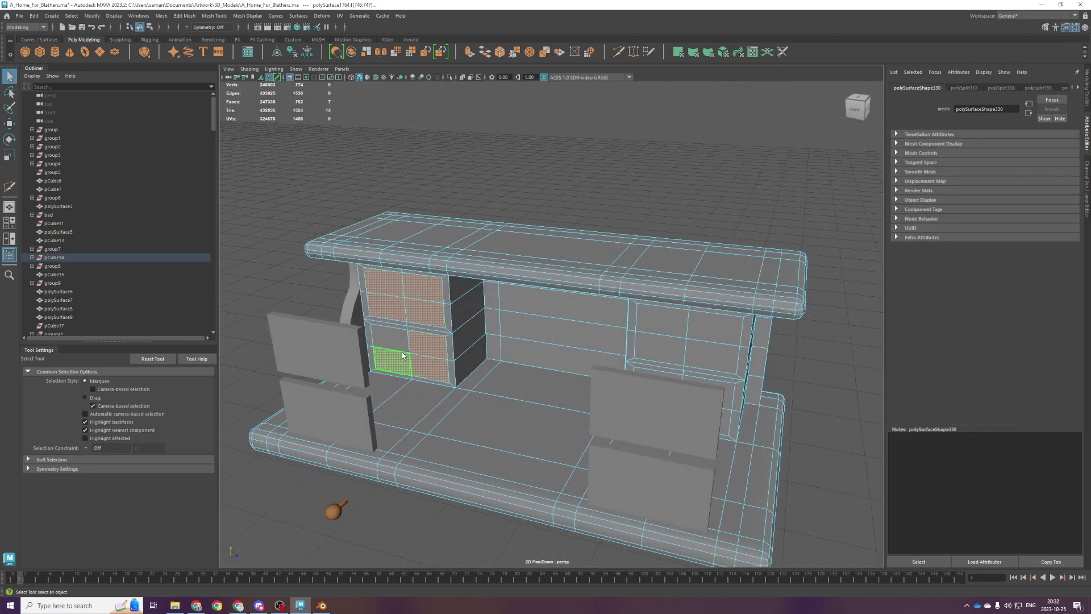
{"action": "left_click", "coordinate": [392, 341], "text": "shift"}
{"action": "left_click_drag", "start_coordinate": [601, 346], "coordinate": [665, 351], "text": "alt"}
{"action": "left_click", "coordinate": [698, 307], "text": "shift"}
{"action": "left_click_drag", "start_coordinate": [685, 311], "coordinate": [710, 325], "text": "shift"}
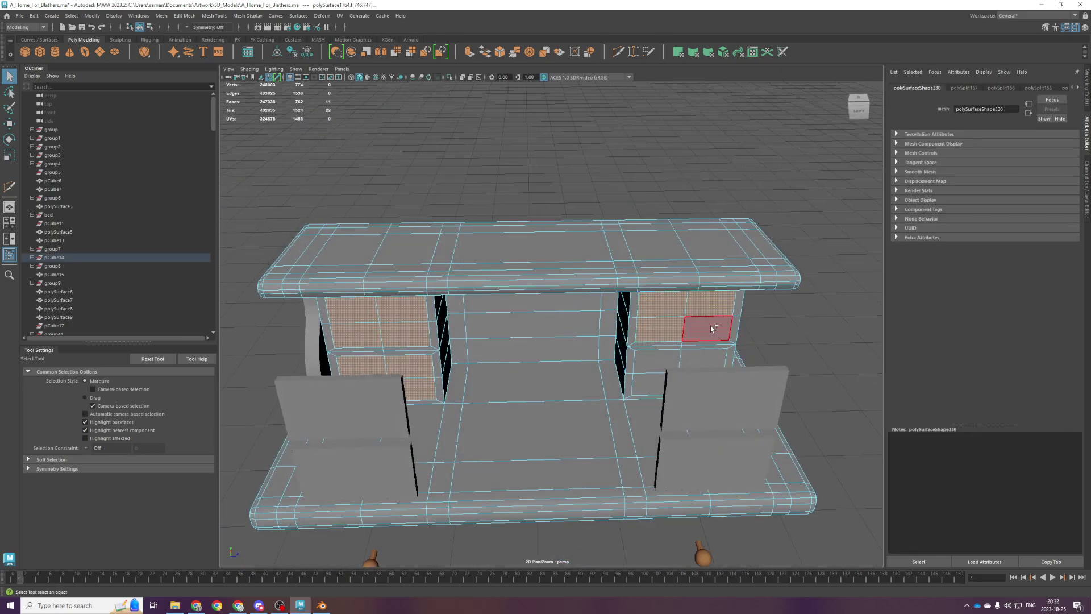
{"action": "left_click_drag", "start_coordinate": [635, 361], "coordinate": [658, 371], "text": "alt"}
{"action": "left_click", "coordinate": [638, 349], "text": "shift"}
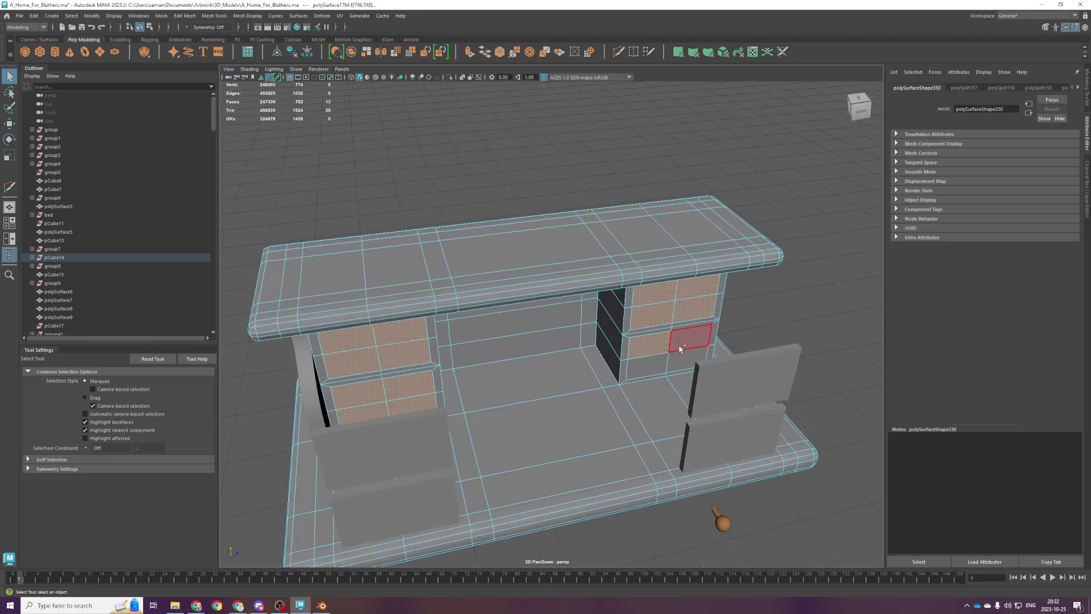
{"action": "left_click", "coordinate": [654, 368], "text": "shift"}
Extrude the selected panel faces back into the desk body in the top view to hollow out the drawer compartments.
{"action": "key", "text": "space"}
{"action": "left_click_drag", "start_coordinate": [476, 249], "coordinate": [457, 251]}
{"action": "key", "text": "ctrl+e"}
{"action": "key", "text": "w"}
{"action": "scroll", "coordinate": [483, 254], "scroll_direction": "down", "scroll_amount": 2}
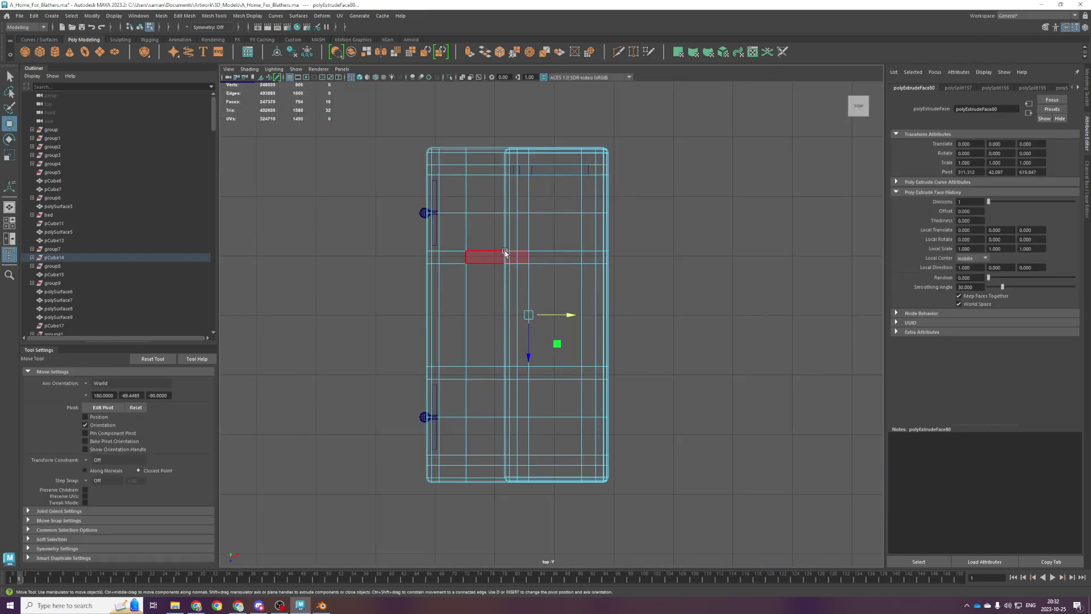
{"action": "left_click_drag", "start_coordinate": [554, 310], "coordinate": [605, 313]}
{"action": "key", "text": "space"}
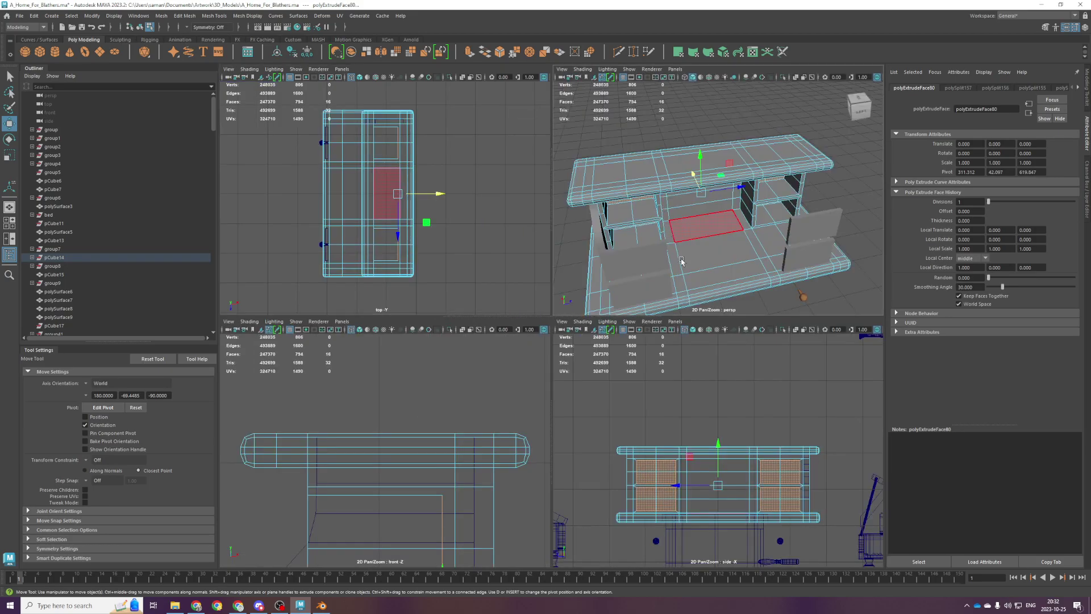
{"action": "key", "text": "space"}
Try to close the open backs of the two left drawer fronts with Fill Hole in object mode.
{"action": "scroll", "coordinate": [554, 341], "scroll_direction": "down", "scroll_amount": 3}
{"action": "scroll", "coordinate": [504, 341], "scroll_direction": "up", "scroll_amount": 2}
{"action": "double_click", "coordinate": [333, 365]}
{"action": "left_click_drag", "start_coordinate": [333, 366], "coordinate": [366, 359], "text": "alt"}
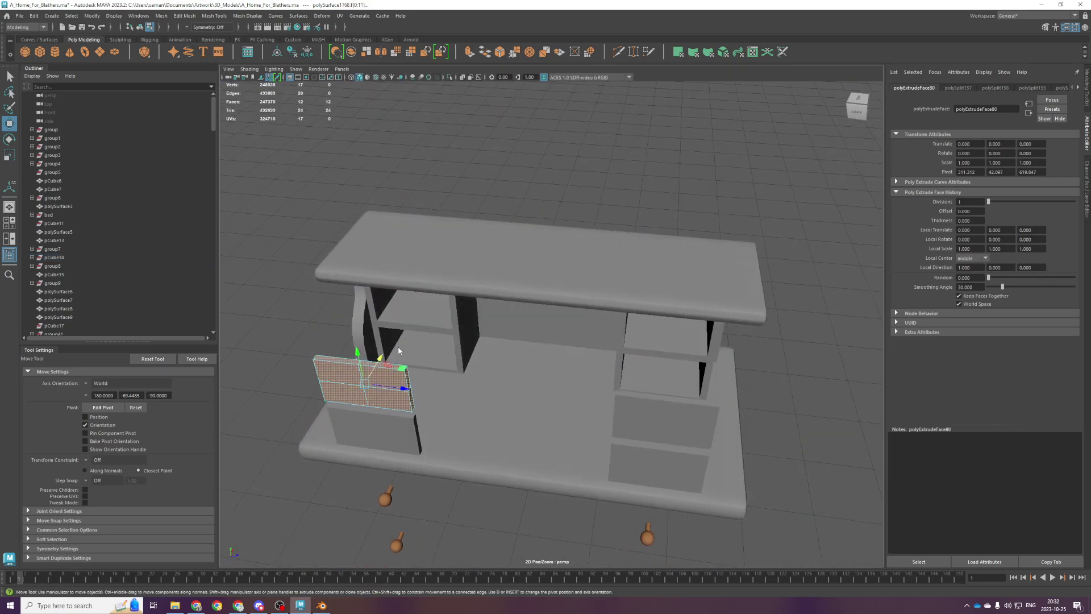
{"action": "right_click_drag", "start_coordinate": [446, 313], "coordinate": [482, 289]}
{"action": "scroll", "coordinate": [431, 393], "scroll_direction": "down", "scroll_amount": 4}
{"action": "scroll", "coordinate": [546, 400], "scroll_direction": "up", "scroll_amount": 4}
{"action": "left_click", "coordinate": [681, 400]}
{"action": "left_click_drag", "start_coordinate": [657, 443], "coordinate": [631, 445], "text": "alt"}
{"action": "left_click", "coordinate": [630, 444], "text": "shift"}
{"action": "left_click", "coordinate": [393, 406]}
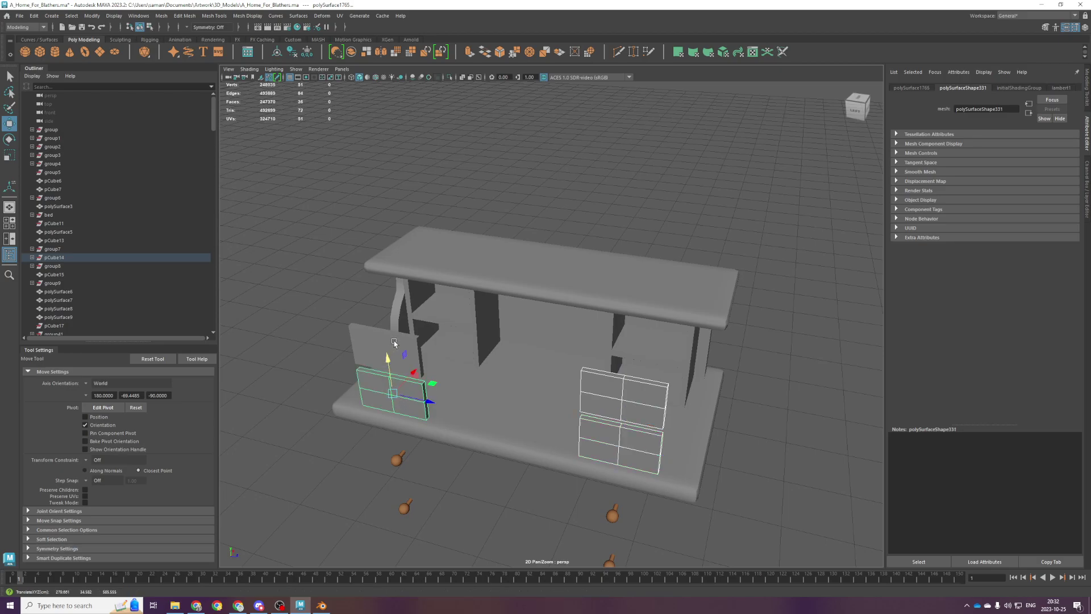
{"action": "left_click", "coordinate": [394, 343], "text": "shift"}
{"action": "left_click", "coordinate": [161, 15]}
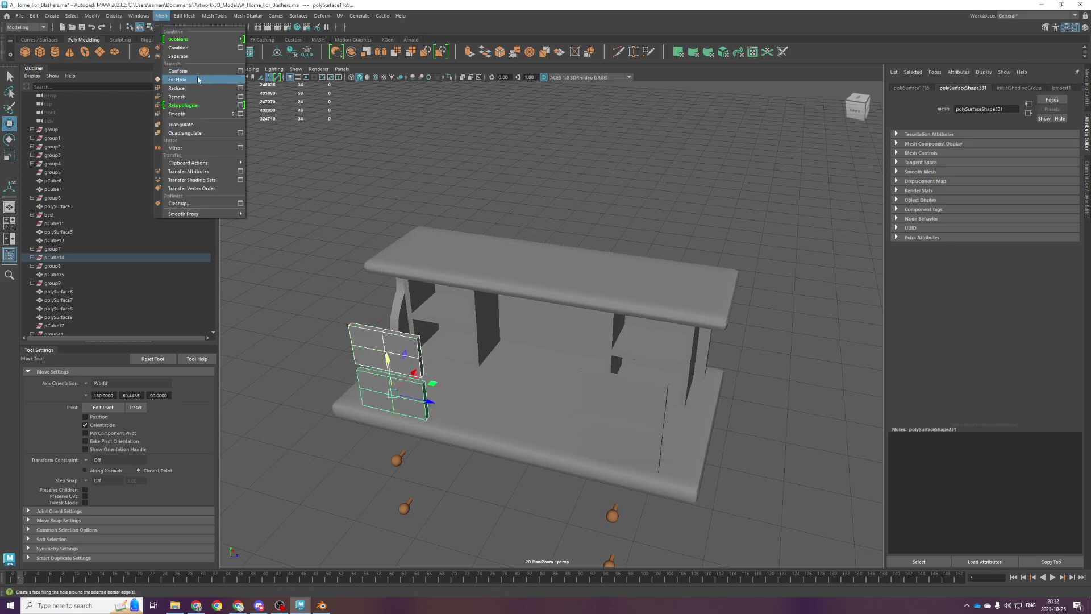
{"action": "left_click", "coordinate": [198, 79]}
{"action": "left_click_drag", "start_coordinate": [578, 358], "coordinate": [498, 344], "text": "alt"}
{"action": "key", "text": "space"}
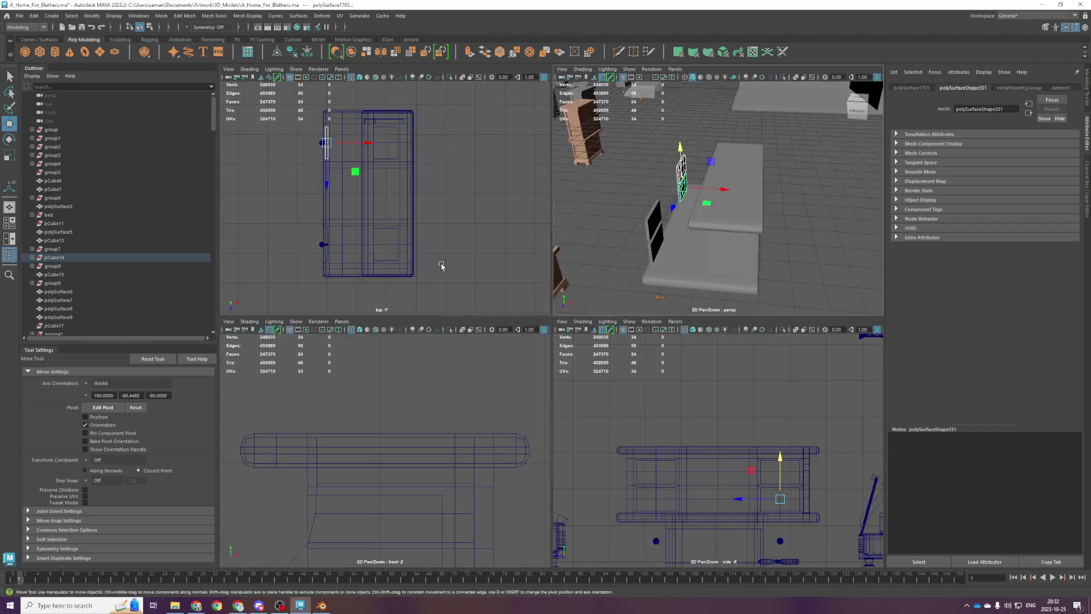
{"action": "key", "text": "space"}
{"action": "key", "text": "f"}
{"action": "scroll", "coordinate": [486, 307], "scroll_direction": "down", "scroll_amount": 1}
{"action": "right_click_drag", "start_coordinate": [479, 269], "coordinate": [480, 294]}
{"action": "scroll", "coordinate": [531, 345], "scroll_direction": "down", "scroll_amount": 5}
{"action": "middle_click_drag", "start_coordinate": [575, 397], "coordinate": [564, 259], "text": "alt"}
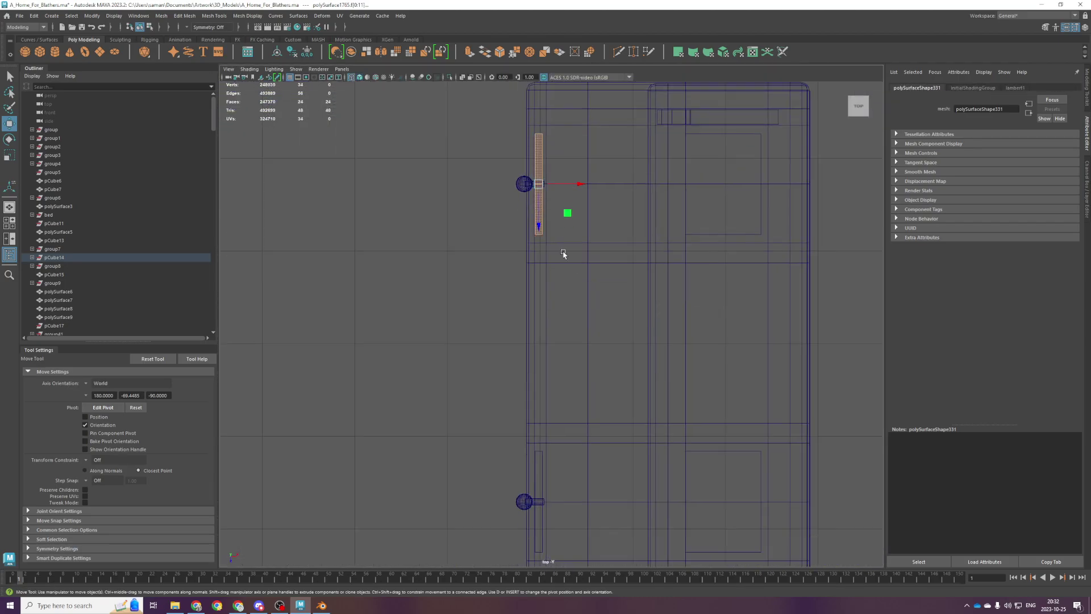
{"action": "scroll", "coordinate": [547, 246], "scroll_direction": "down", "scroll_amount": 4}
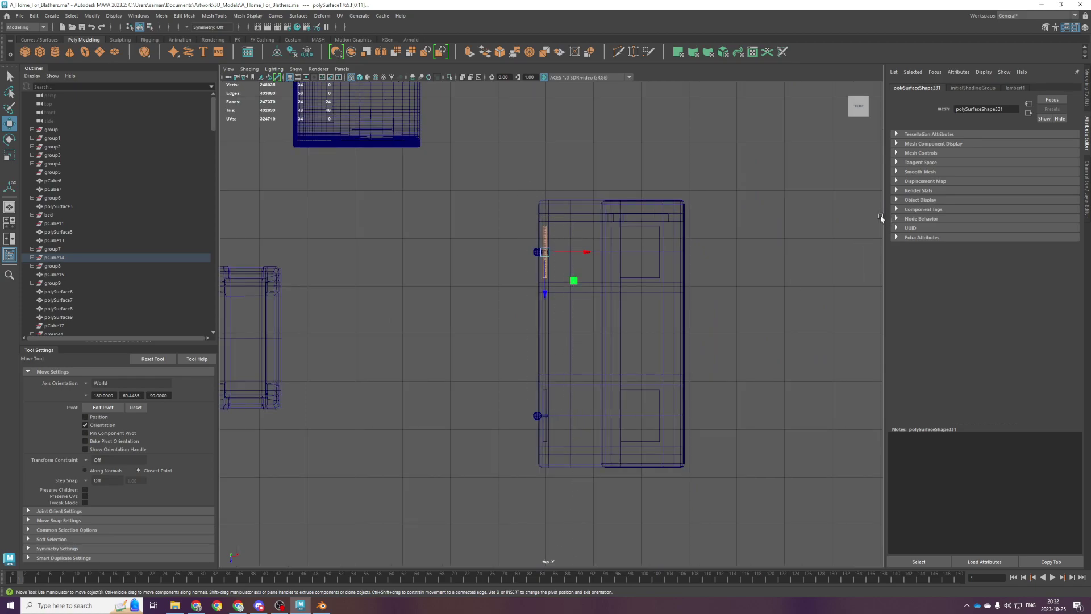
{"action": "key", "text": "space"}
{"action": "key", "text": "space"}
{"action": "left_click_drag", "start_coordinate": [520, 311], "coordinate": [723, 259], "text": "alt"}
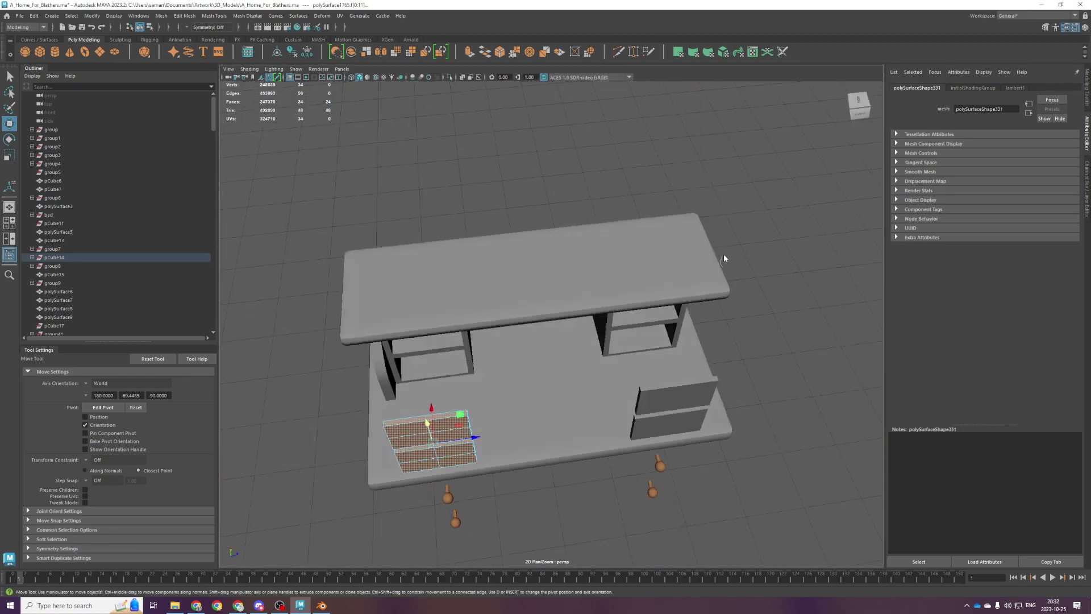
Return to object mode and select all four separated drawer fronts.
{"action": "key", "text": "F8"}
{"action": "scroll", "coordinate": [763, 300], "scroll_direction": "down", "scroll_amount": 3}
{"action": "left_click_drag", "start_coordinate": [764, 303], "coordinate": [763, 294], "text": "alt"}
{"action": "right_click_drag", "start_coordinate": [723, 310], "coordinate": [774, 288]}
{"action": "left_click", "coordinate": [646, 347]}
{"action": "scroll", "coordinate": [642, 366], "scroll_direction": "up", "scroll_amount": 3}
{"action": "left_click", "coordinate": [651, 384]}
{"action": "left_click", "coordinate": [657, 412], "text": "shift"}
{"action": "left_click", "coordinate": [468, 425], "text": "shift"}
{"action": "left_click", "coordinate": [456, 406], "text": "shift"}
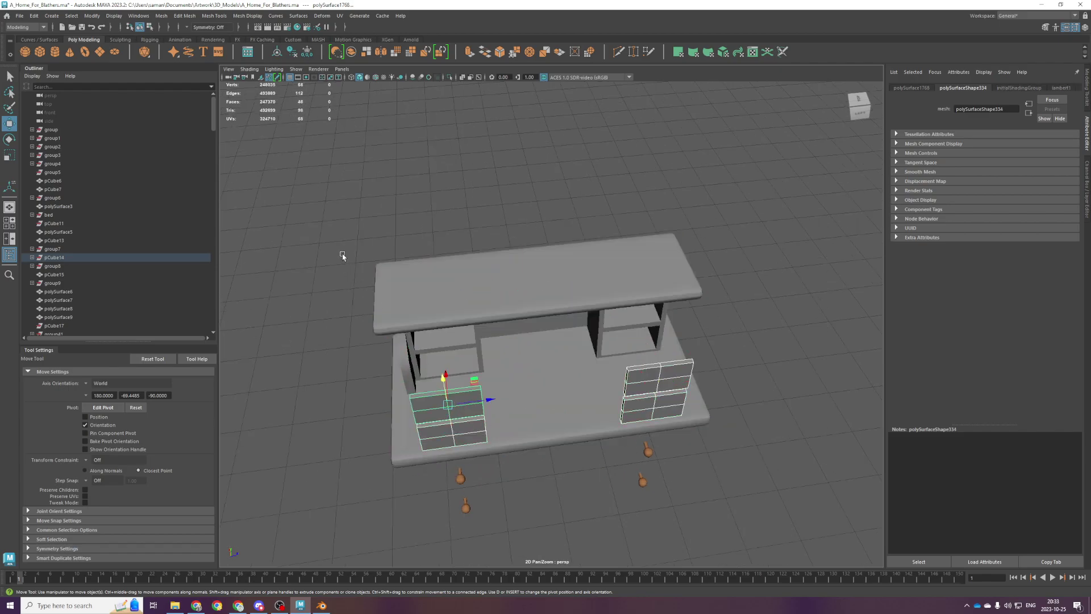
Try extruding the front faces of all four drawer fronts outward, away from the desk.
{"action": "key", "text": "space"}
{"action": "key", "text": "space"}
{"action": "right_click_drag", "start_coordinate": [390, 193], "coordinate": [391, 215]}
{"action": "left_click_drag", "start_coordinate": [534, 192], "coordinate": [552, 527]}
{"action": "left_click_drag", "start_coordinate": [578, 482], "coordinate": [549, 140]}
{"action": "key", "text": "ctrl+e"}
{"action": "left_click_drag", "start_coordinate": [580, 334], "coordinate": [536, 338]}
Check the extruded drawer fronts from behind and undo the outward extrusion.
{"action": "key", "text": "space"}
{"action": "key", "text": "space"}
{"action": "left_click_drag", "start_coordinate": [663, 256], "coordinate": [599, 250], "text": "alt"}
{"action": "middle_click_drag", "start_coordinate": [514, 287], "coordinate": [594, 343], "text": "alt"}
{"action": "left_click_drag", "start_coordinate": [594, 343], "coordinate": [596, 301], "text": "alt"}
{"action": "scroll", "coordinate": [604, 304], "scroll_direction": "up", "scroll_amount": 3}
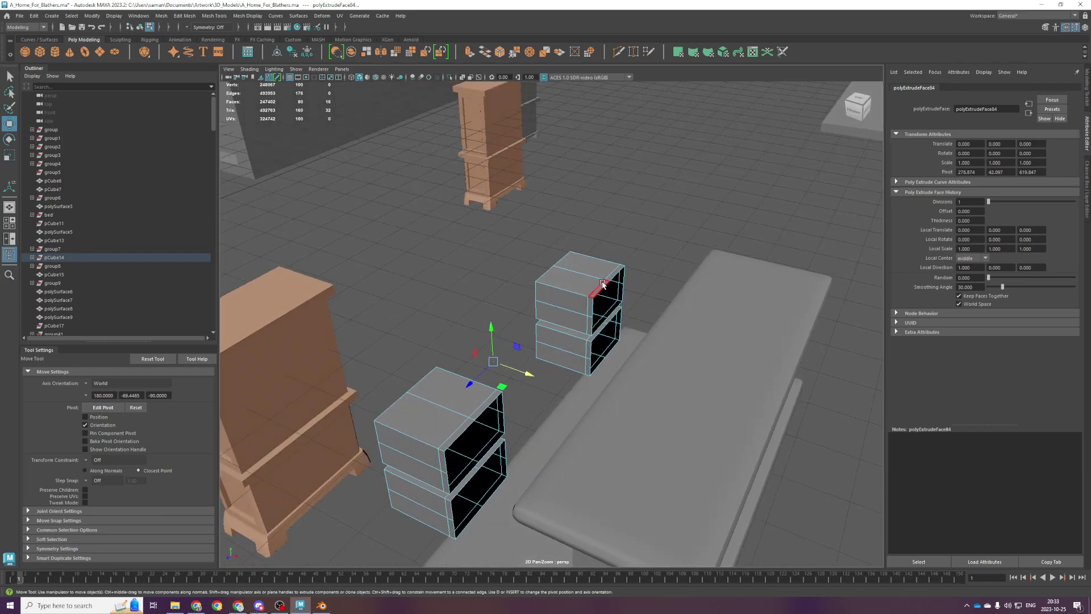
{"action": "key", "text": "ctrl+z"}
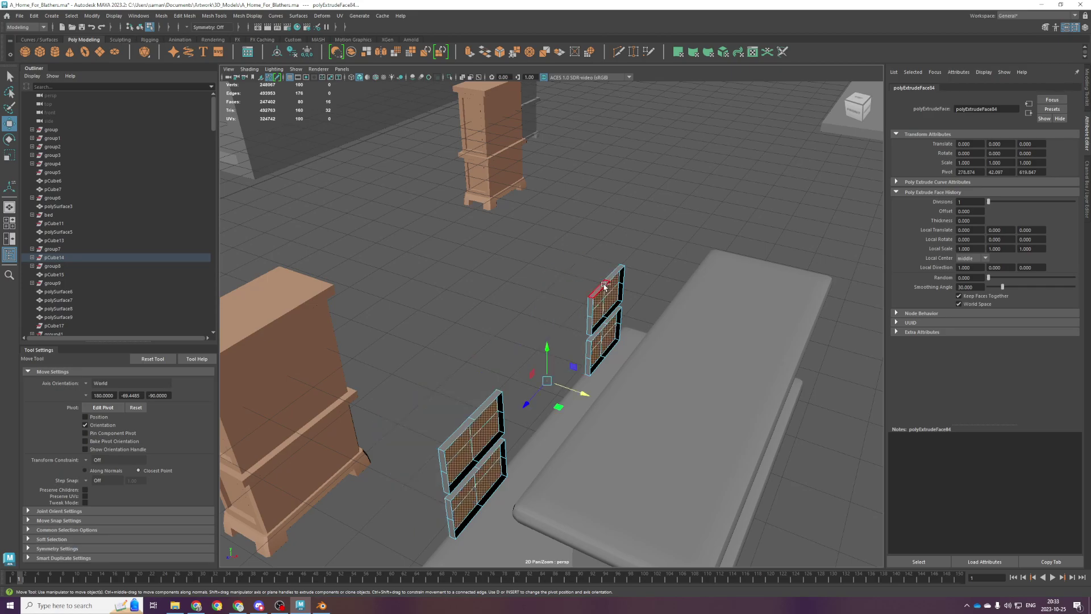
{"action": "key", "text": "ctrl+z"}
Select the rear border edges of the two left drawer fronts and close their backs with Fill Hole.
{"action": "left_click", "coordinate": [609, 273]}
{"action": "scroll", "coordinate": [629, 255], "scroll_direction": "up", "scroll_amount": 3}
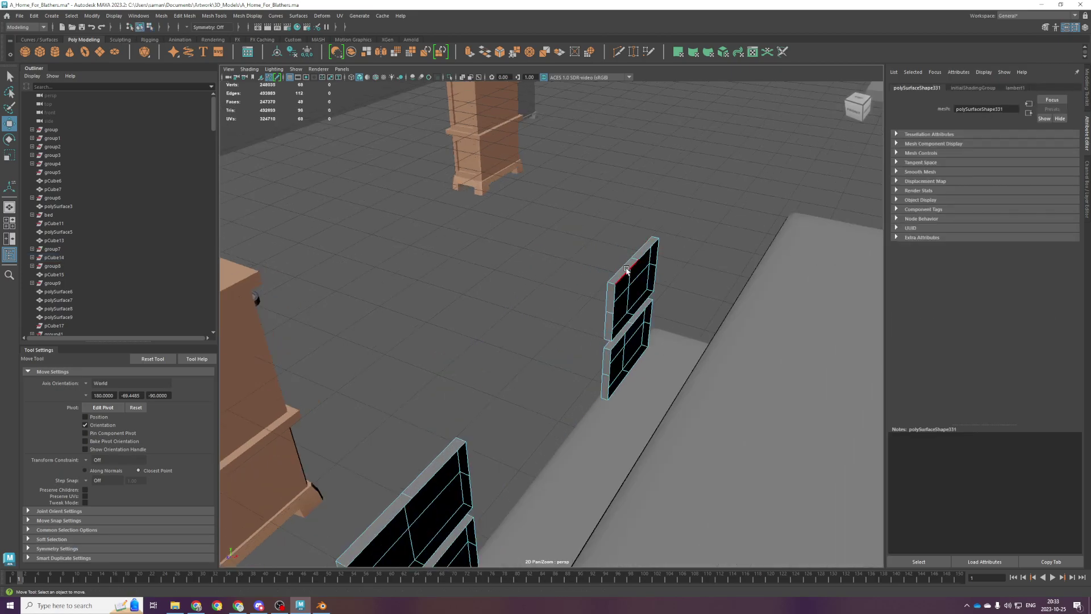
{"action": "key", "text": "q"}
{"action": "key", "text": "ctrl+s"}
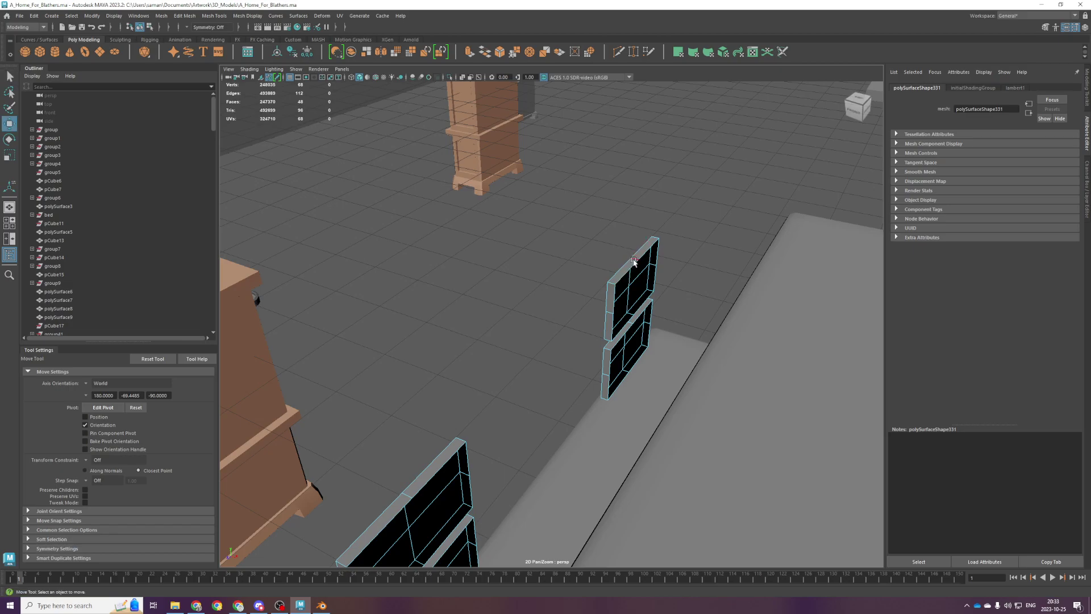
{"action": "double_click", "coordinate": [629, 269]}
{"action": "double_click", "coordinate": [625, 335], "text": "shift"}
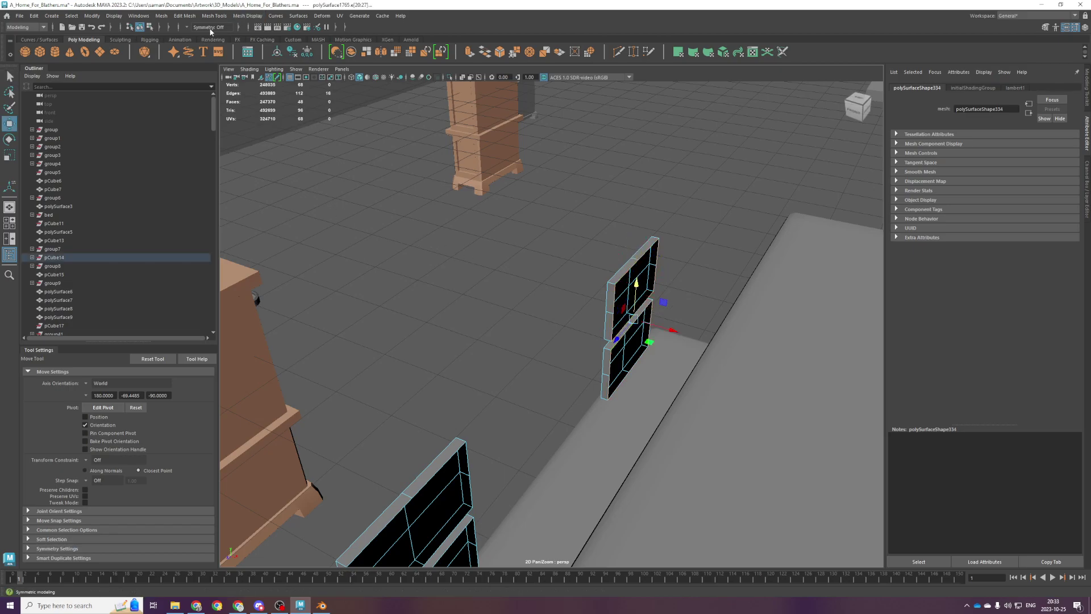
{"action": "left_click", "coordinate": [161, 15]}
{"action": "left_click", "coordinate": [188, 71]}
Fill the open backs of the two right drawer fronts, return to object mode and save the scene.
{"action": "scroll", "coordinate": [481, 368], "scroll_direction": "down", "scroll_amount": 2}
{"action": "scroll", "coordinate": [481, 368], "scroll_direction": "down", "scroll_amount": 2}
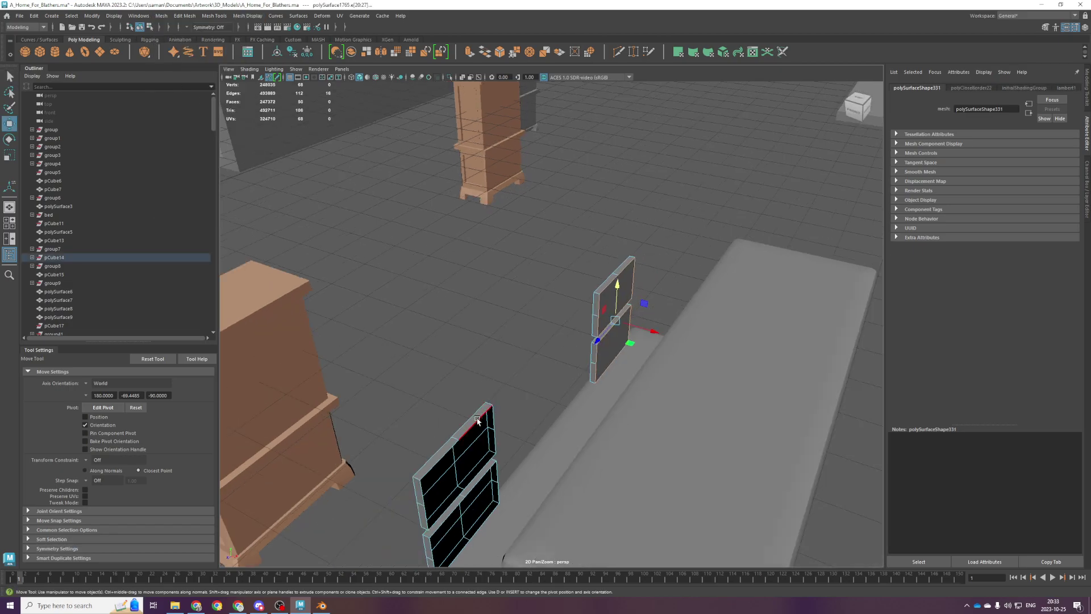
{"action": "double_click", "coordinate": [479, 420]}
{"action": "key", "text": "g"}
{"action": "double_click", "coordinate": [478, 496]}
{"action": "key", "text": "g"}
{"action": "key", "text": "ctrl+s"}
{"action": "key", "text": "F8"}
{"action": "left_click_drag", "start_coordinate": [560, 250], "coordinate": [548, 354], "text": "alt"}
{"action": "key", "text": "ctrl+s"}
{"action": "left_click", "coordinate": [530, 261]}
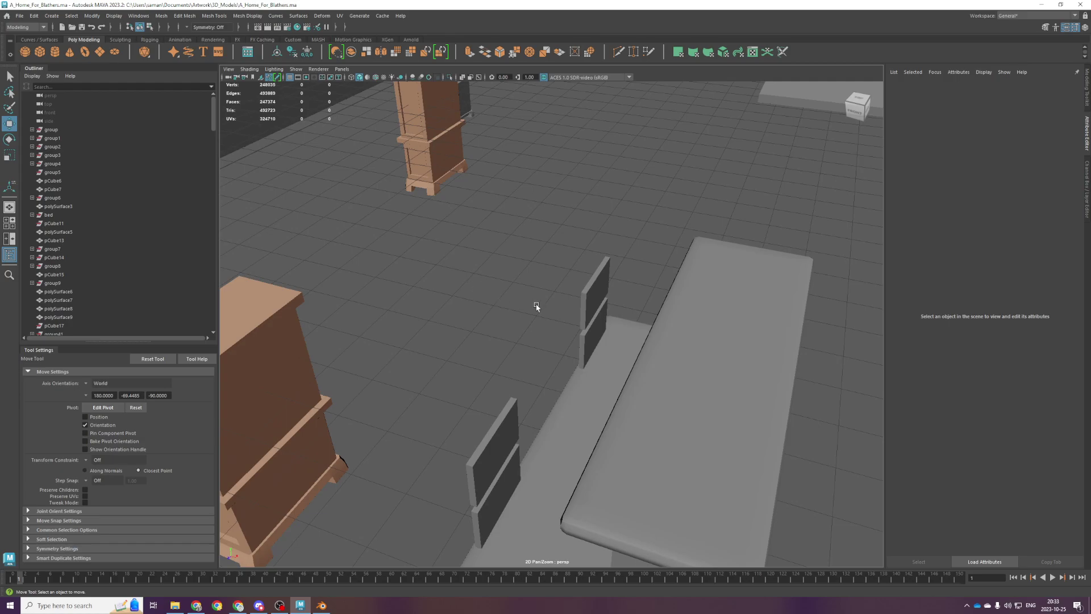
Use Multi-Cut to divide the back face of the upper right drawer front with centred vertical and horizontal edges.
{"action": "scroll", "coordinate": [545, 300], "scroll_direction": "up", "scroll_amount": 2}
{"action": "left_click_drag", "start_coordinate": [557, 352], "coordinate": [533, 335], "text": "alt"}
{"action": "left_click", "coordinate": [462, 470]}
{"action": "middle_click_drag", "start_coordinate": [462, 470], "coordinate": [499, 372], "text": "alt"}
{"action": "left_click_drag", "start_coordinate": [499, 373], "coordinate": [549, 281], "text": "alt"}
{"action": "right_click_drag", "start_coordinate": [548, 281], "coordinate": [484, 301], "text": "shift"}
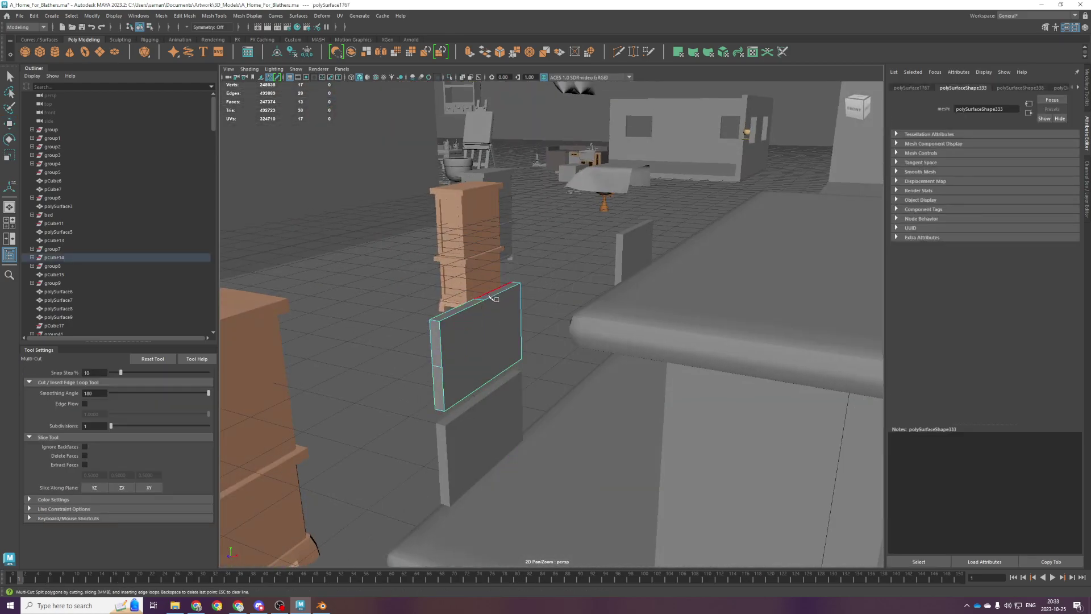
{"action": "left_click", "coordinate": [487, 383]}
{"action": "right_click", "coordinate": [487, 384]}
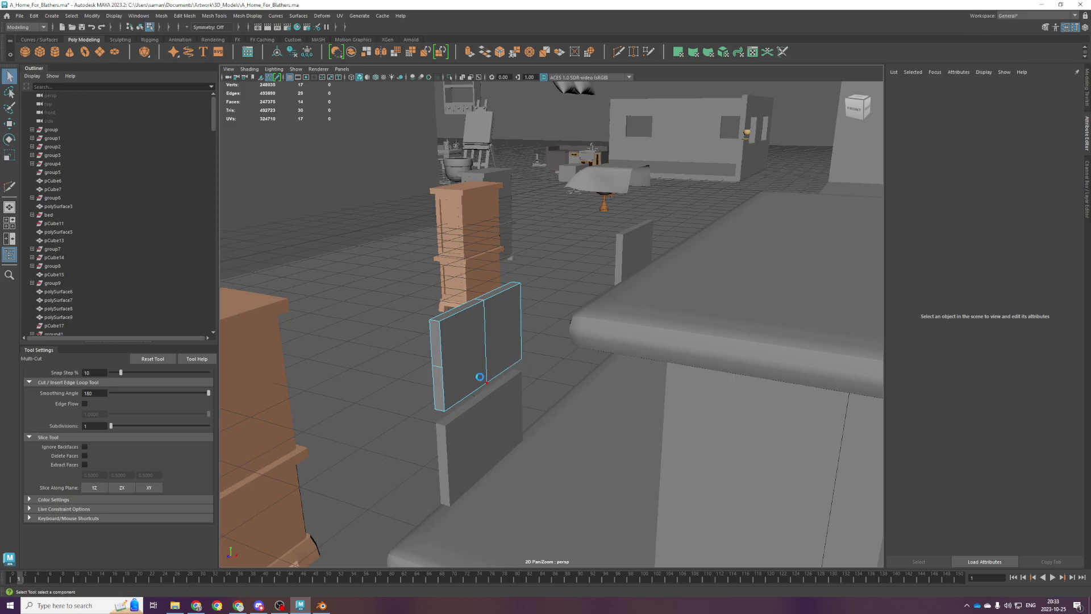
{"action": "left_click", "coordinate": [522, 323]}
{"action": "right_click", "coordinate": [522, 323]}
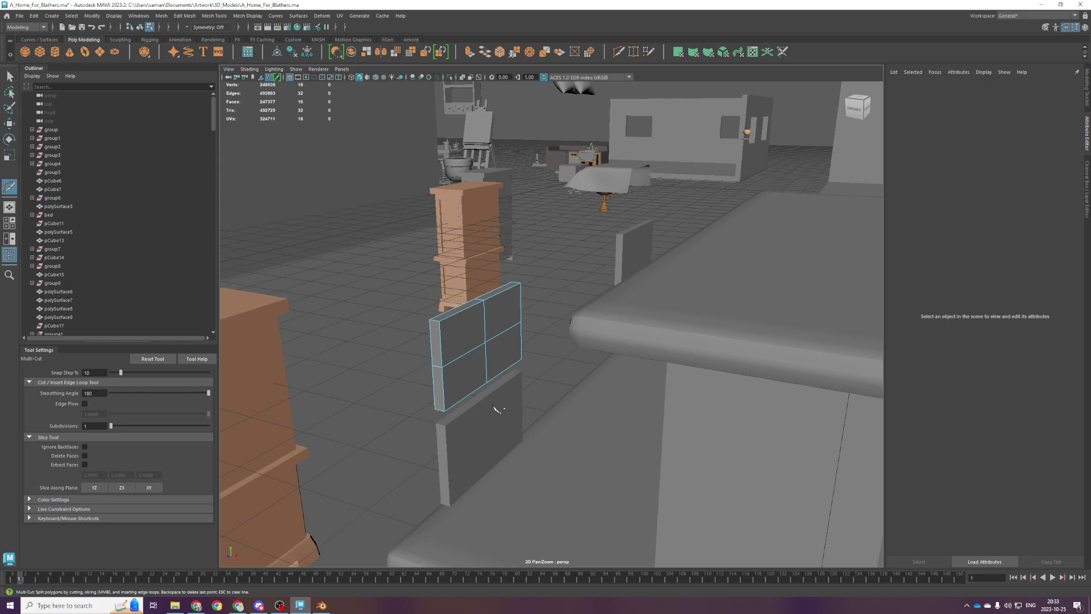
{"action": "key", "text": "q"}
Cut the back face of the lower right drawer front into quarters with Multi-Cut.
{"action": "right_click_drag", "start_coordinate": [495, 407], "coordinate": [504, 396]}
{"action": "left_click", "coordinate": [504, 406]}
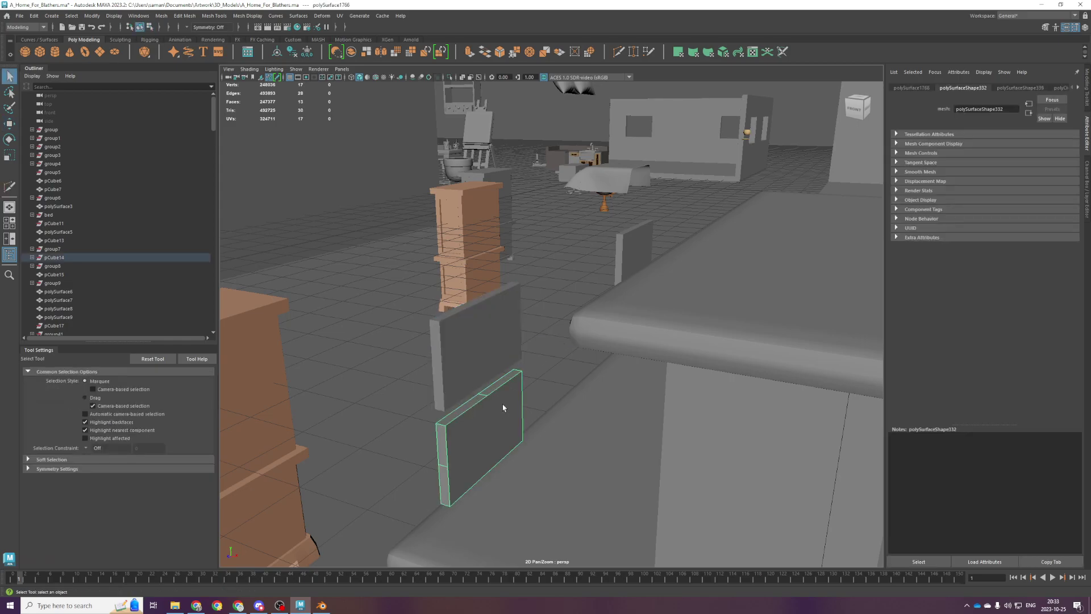
{"action": "key", "text": "ctrl+shift+x"}
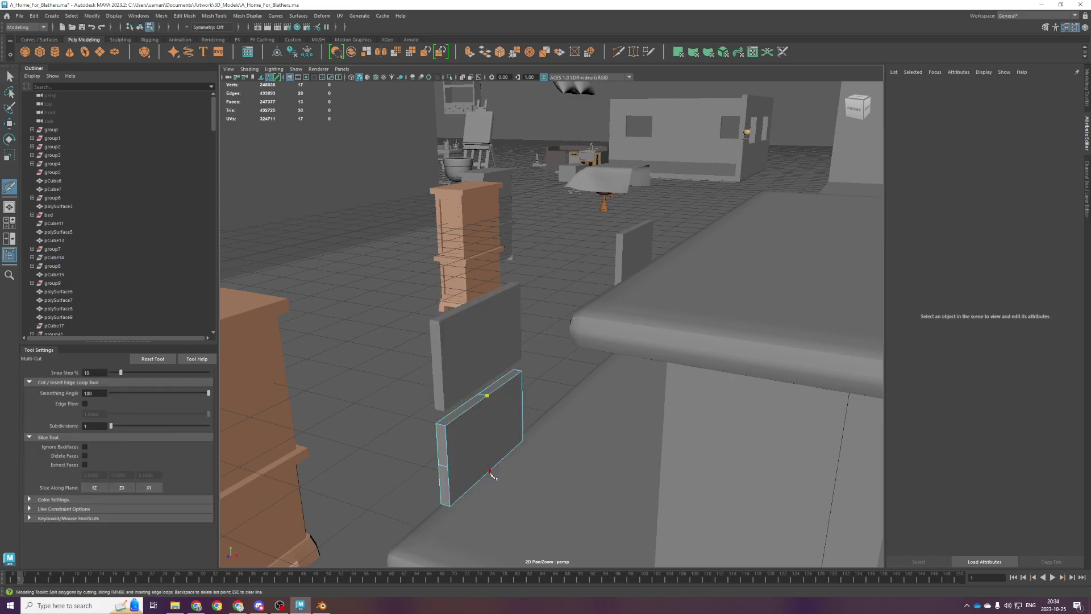
{"action": "left_click", "coordinate": [490, 470]}
{"action": "right_click", "coordinate": [490, 470]}
{"action": "left_click", "coordinate": [448, 466]}
{"action": "left_click", "coordinate": [522, 405]}
{"action": "right_click", "coordinate": [522, 405]}
{"action": "key", "text": "q"}
Add vertical and horizontal centre cuts to the back face of the upper left drawer front.
{"action": "left_click_drag", "start_coordinate": [522, 405], "coordinate": [458, 358], "text": "alt"}
{"action": "double_click", "coordinate": [625, 375]}
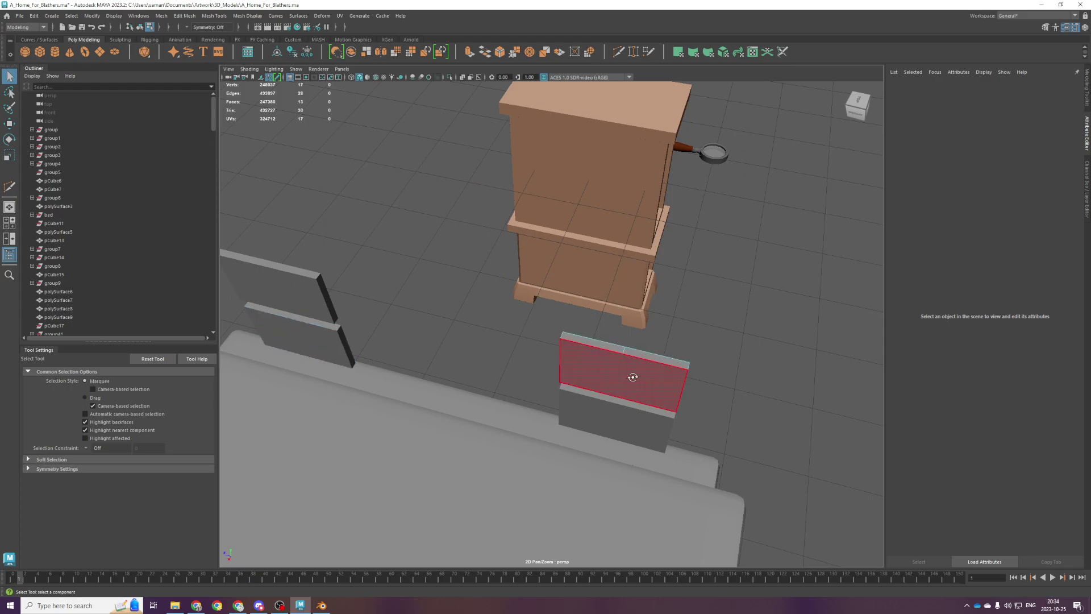
{"action": "left_click_drag", "start_coordinate": [633, 379], "coordinate": [603, 376], "text": "alt"}
{"action": "key", "text": "g"}
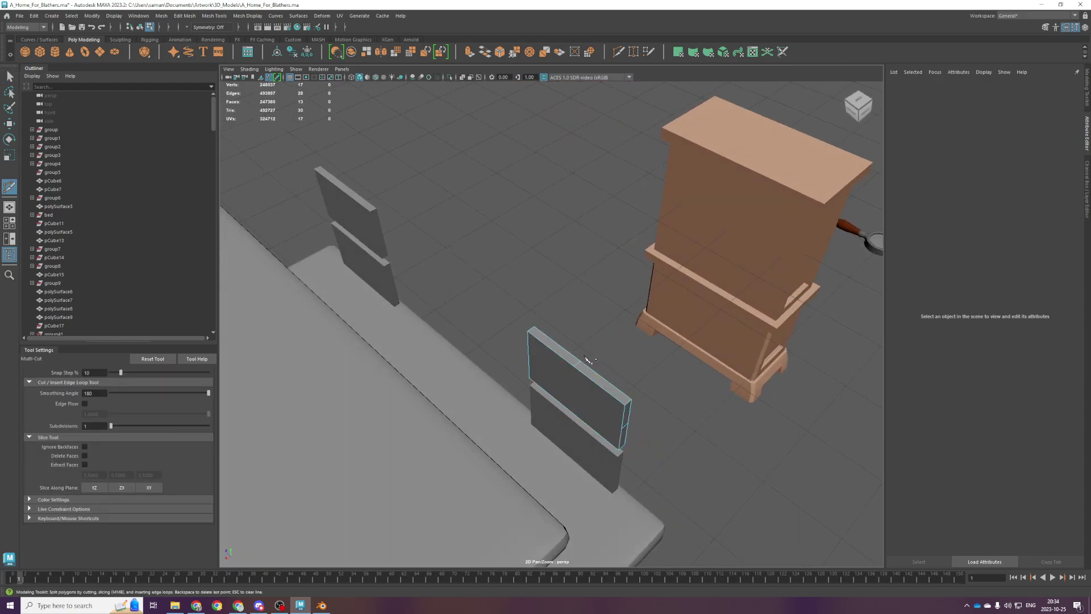
{"action": "left_click", "coordinate": [572, 414]}
{"action": "right_click", "coordinate": [573, 414]}
{"action": "left_click", "coordinate": [528, 356]}
{"action": "key", "text": "q"}
Quarter the back face of the lower left drawer front with Multi-Cut and save the scene.
{"action": "left_click_drag", "start_coordinate": [628, 430], "coordinate": [572, 428], "text": "alt"}
{"action": "key", "text": "g"}
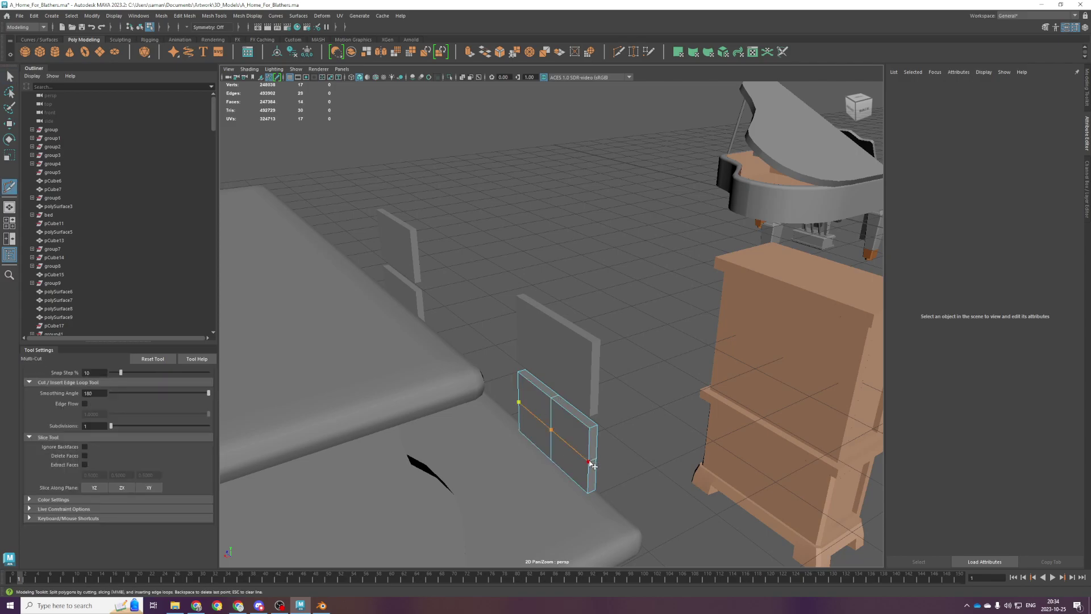
{"action": "key", "text": "q"}
{"action": "scroll", "coordinate": [590, 462], "scroll_direction": "down", "scroll_amount": 5}
{"action": "left_click_drag", "start_coordinate": [593, 338], "coordinate": [571, 350], "text": "alt"}
{"action": "key", "text": "ctrl+s"}
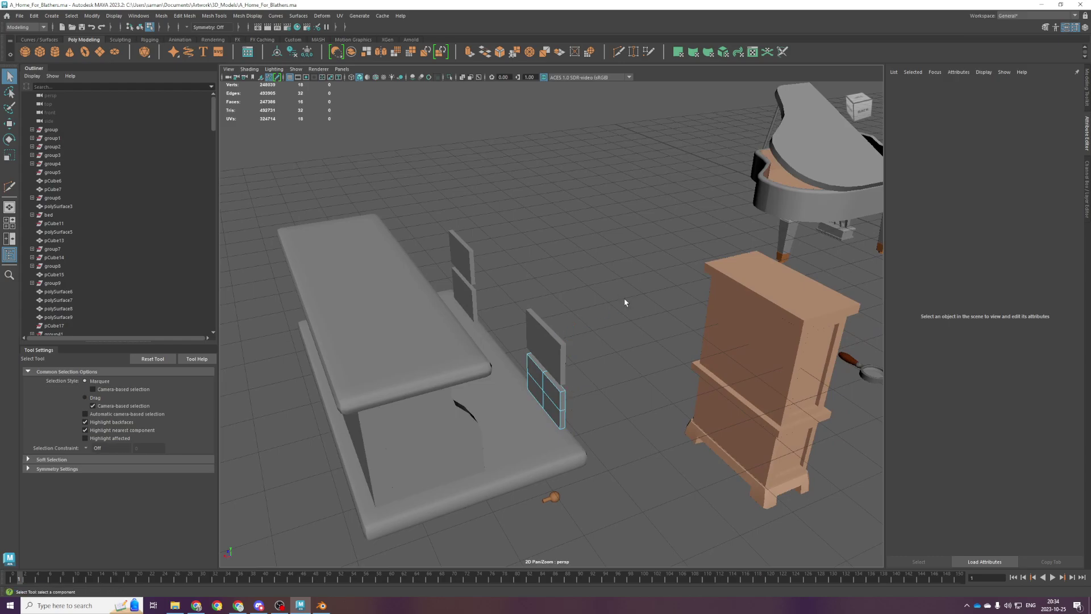
Select all four drawer fronts in object mode and save the scene.
{"action": "scroll", "coordinate": [554, 298], "scroll_direction": "up", "scroll_amount": 5}
{"action": "right_click_drag", "start_coordinate": [431, 236], "coordinate": [493, 200]}
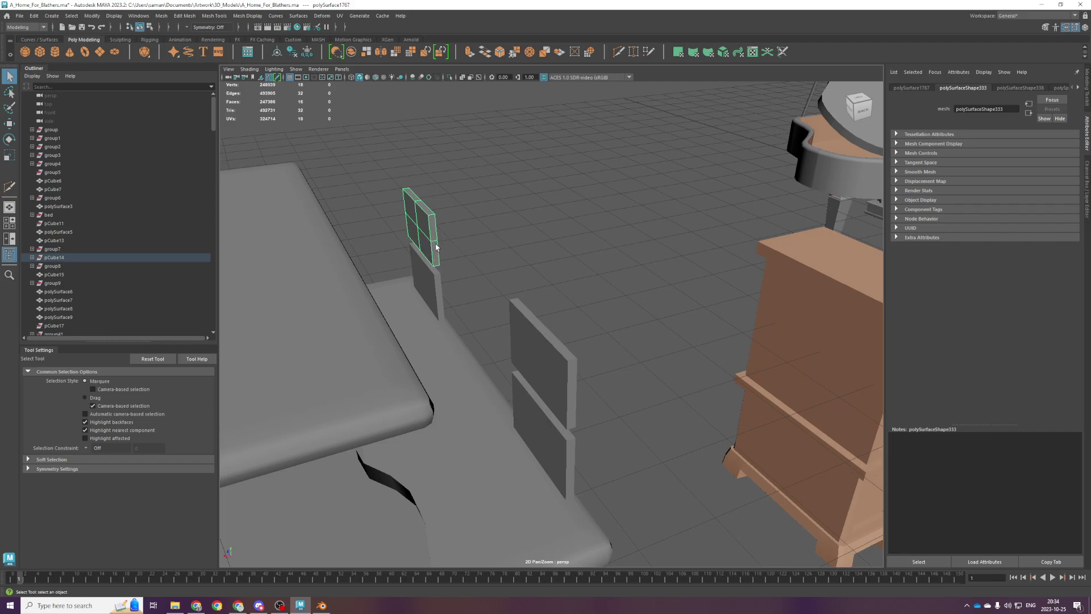
{"action": "left_click", "coordinate": [438, 284], "text": "shift"}
{"action": "left_click", "coordinate": [562, 394], "text": "shift"}
{"action": "left_click", "coordinate": [545, 455], "text": "shift"}
{"action": "key", "text": "ctrl+s"}
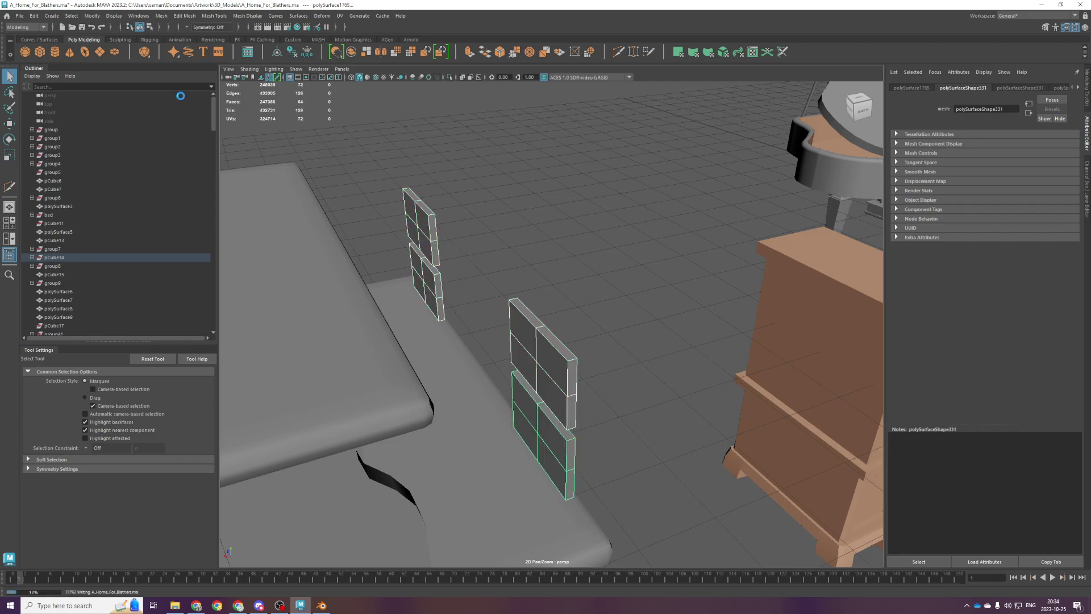
Bevel the vertical centre edge loops of all four drawer fronts with a fraction of 0.8.
{"action": "left_click", "coordinate": [161, 16]}
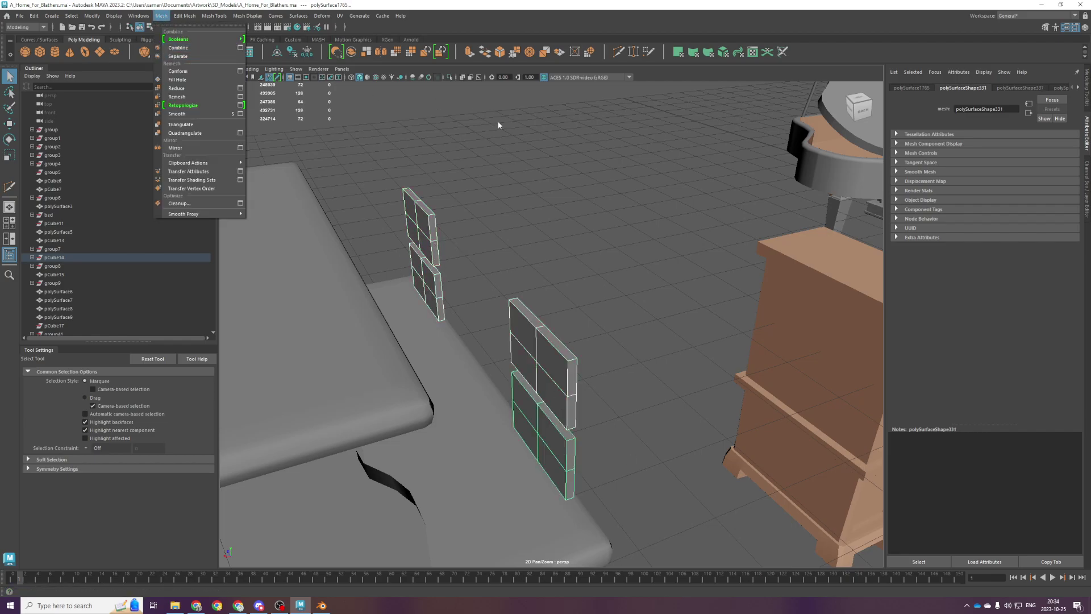
{"action": "left_click", "coordinate": [453, 204]}
{"action": "left_click_drag", "start_coordinate": [425, 228], "coordinate": [368, 221], "text": "alt"}
{"action": "left_click", "coordinate": [427, 219]}
{"action": "left_click_drag", "start_coordinate": [415, 251], "coordinate": [555, 333], "text": "alt"}
{"action": "left_click", "coordinate": [492, 355]}
{"action": "left_click_drag", "start_coordinate": [399, 409], "coordinate": [516, 254], "text": "alt"}
{"action": "left_click", "coordinate": [665, 289], "text": "shift"}
{"action": "left_click", "coordinate": [660, 342], "text": "shift"}
{"action": "left_click", "coordinate": [486, 398], "text": "shift"}
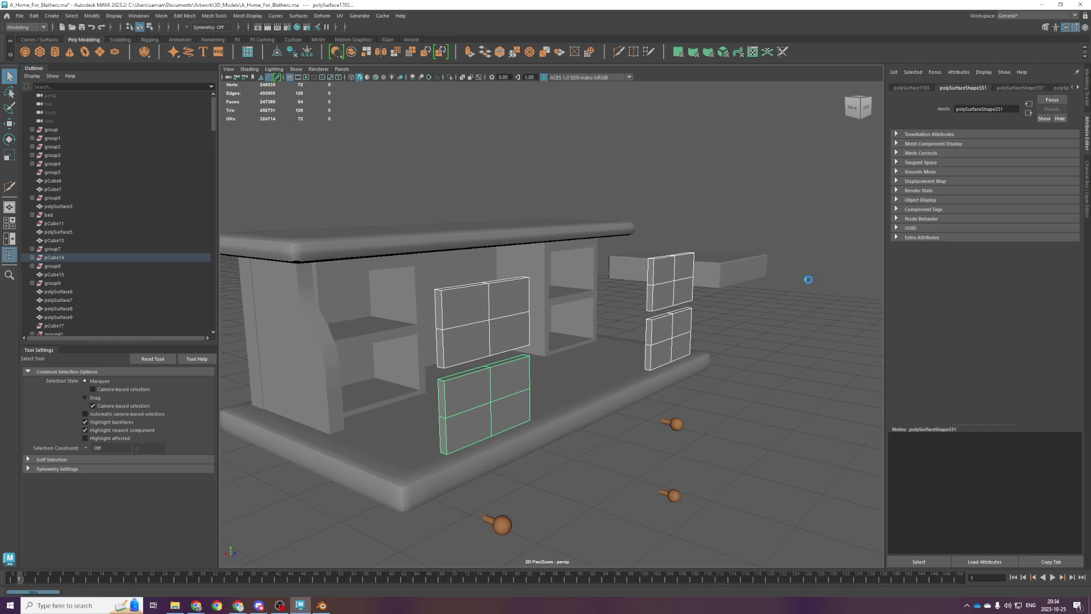
{"action": "key", "text": "F10"}
{"action": "double_click", "coordinate": [492, 317]}
{"action": "double_click", "coordinate": [489, 379], "text": "shift"}
{"action": "key", "text": "space"}
{"action": "key", "text": "space"}
{"action": "scroll", "coordinate": [491, 340], "scroll_direction": "up", "scroll_amount": 3}
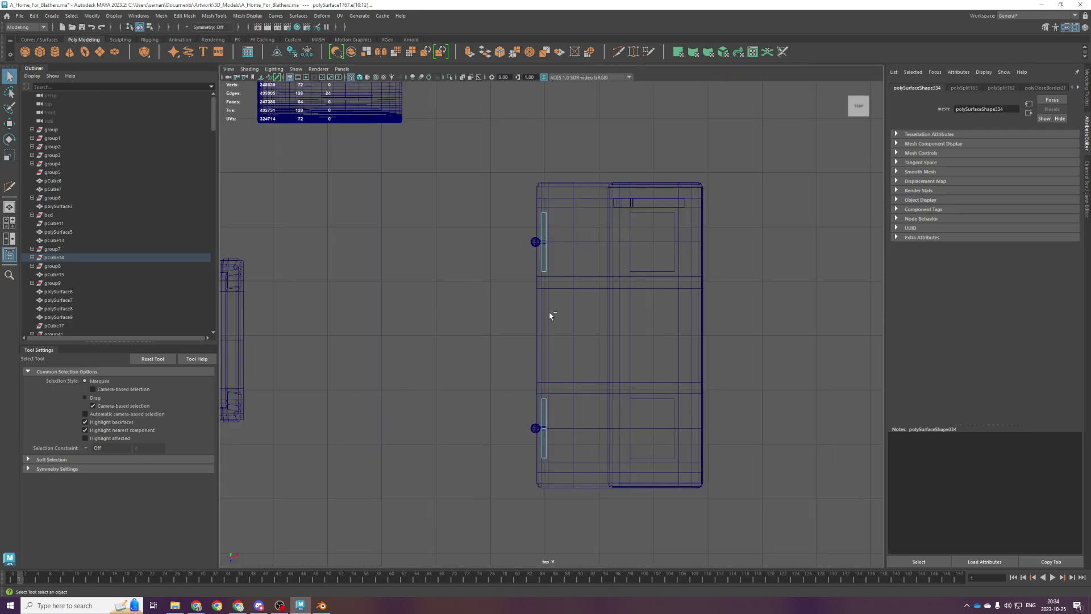
{"action": "key", "text": "ctrl+b"}
{"action": "left_click_drag", "start_coordinate": [493, 339], "coordinate": [494, 340]}
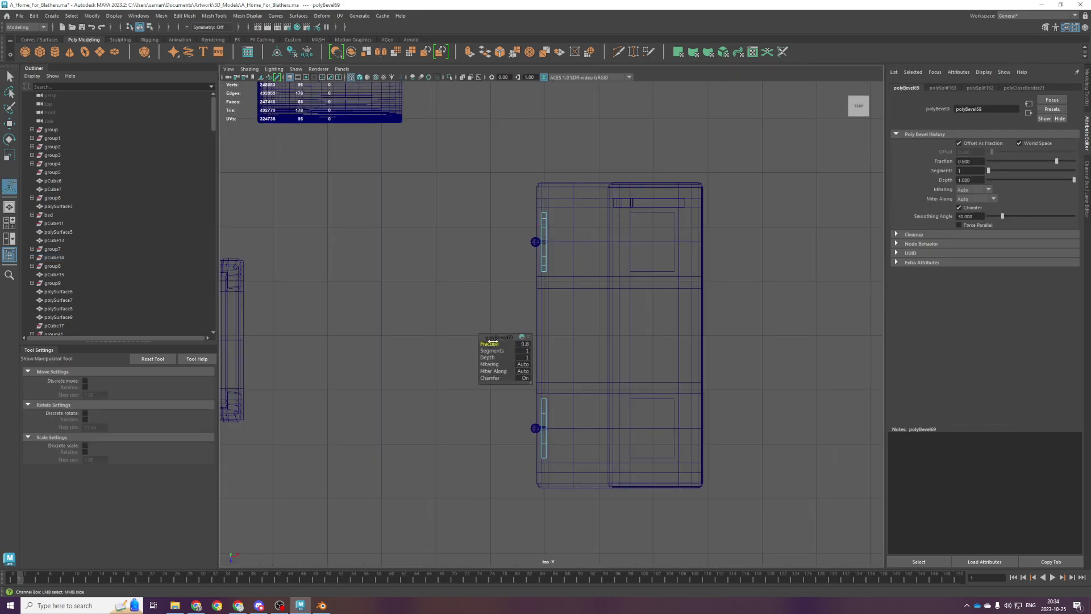
Delete the lower left drawer front and both right drawer fronts, keeping only the upper left one.
{"action": "key", "text": "space"}
{"action": "key", "text": "space"}
{"action": "left_click_drag", "start_coordinate": [463, 298], "coordinate": [571, 282], "text": "alt"}
{"action": "key", "text": "q"}
{"action": "left_click", "coordinate": [430, 401]}
{"action": "key", "text": "Delete"}
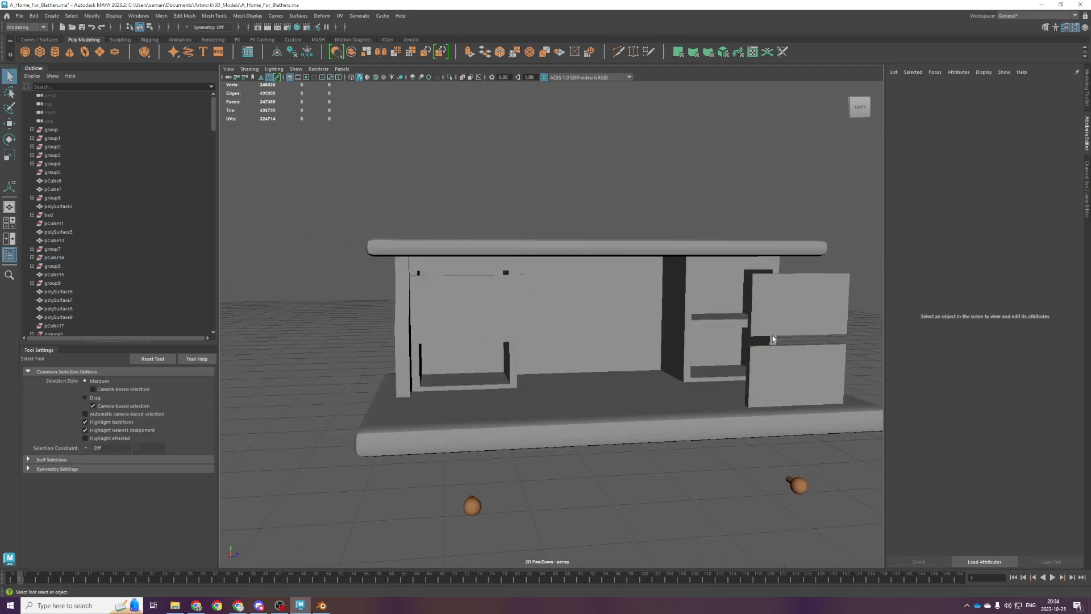
{"action": "left_click", "coordinate": [774, 327]}
{"action": "key", "text": "Delete"}
{"action": "left_click", "coordinate": [781, 371]}
{"action": "key", "text": "Delete"}
Bevel the horizontal centre edge loop of the upper left drawer front with a fraction of 0.7 and save the scene.
{"action": "scroll", "coordinate": [492, 323], "scroll_direction": "up", "scroll_amount": 1}
{"action": "left_click", "coordinate": [493, 324]}
{"action": "scroll", "coordinate": [492, 322], "scroll_direction": "up", "scroll_amount": 2}
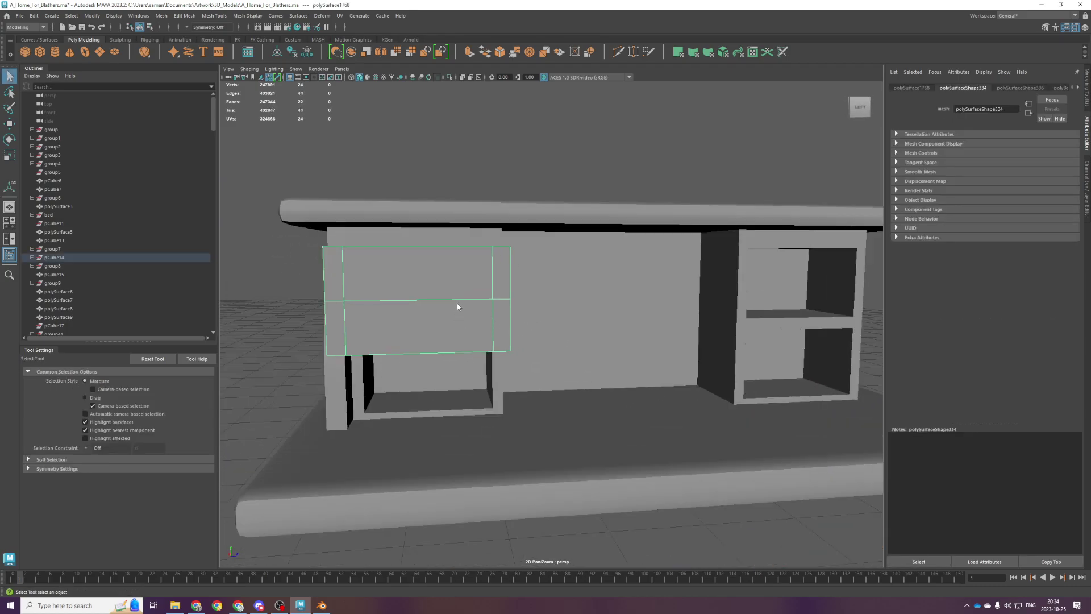
{"action": "key", "text": "F10"}
{"action": "double_click", "coordinate": [448, 304]}
{"action": "key", "text": "ctrl+b"}
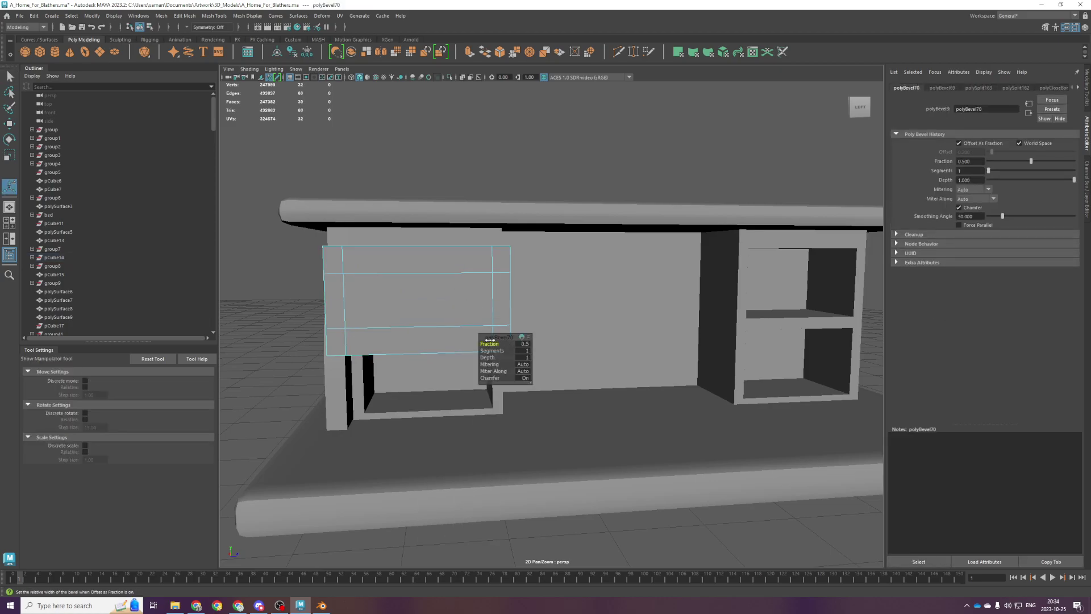
{"action": "middle_click_drag", "start_coordinate": [488, 344], "coordinate": [489, 343]}
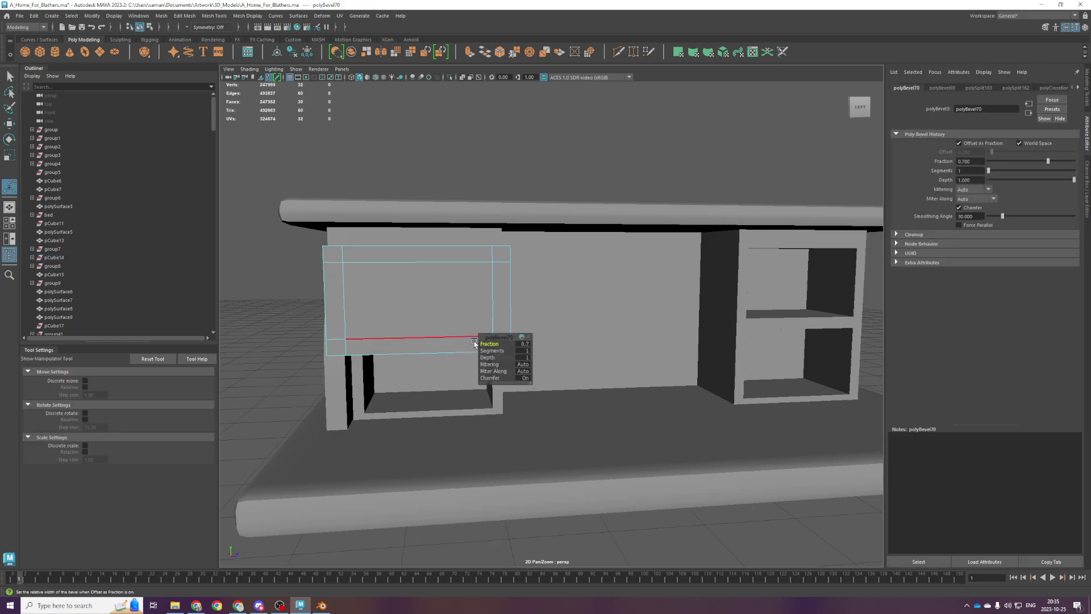
{"action": "key", "text": "q"}
{"action": "key", "text": "ctrl+s"}
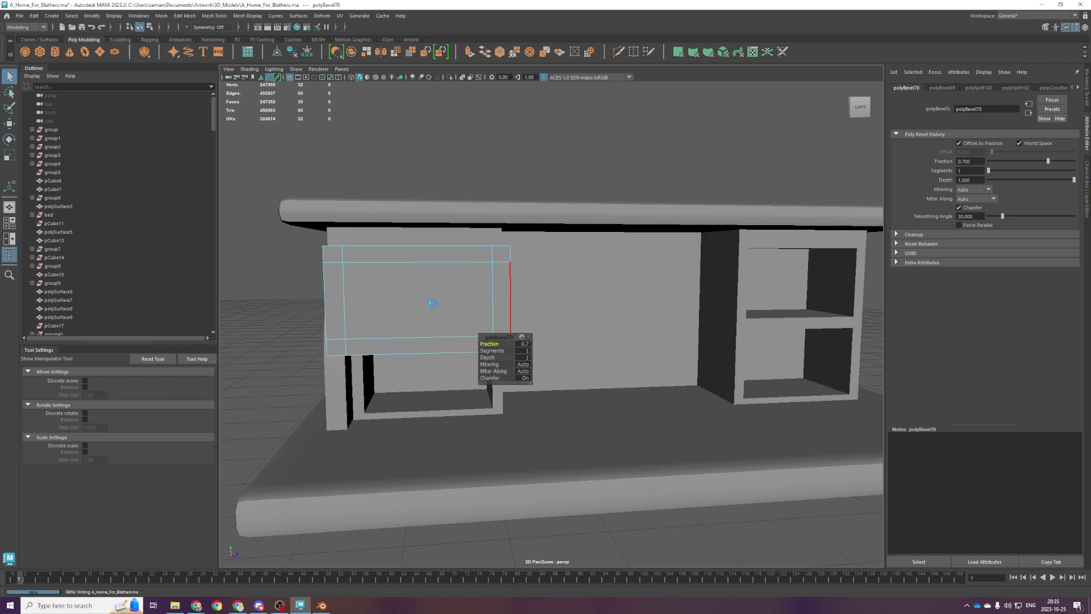
Extrude the side and bottom border faces on the drawer front's back into the drawer's walls and floor, adding a short second section at the end.
{"action": "left_click_drag", "start_coordinate": [433, 303], "coordinate": [412, 298], "text": "alt"}
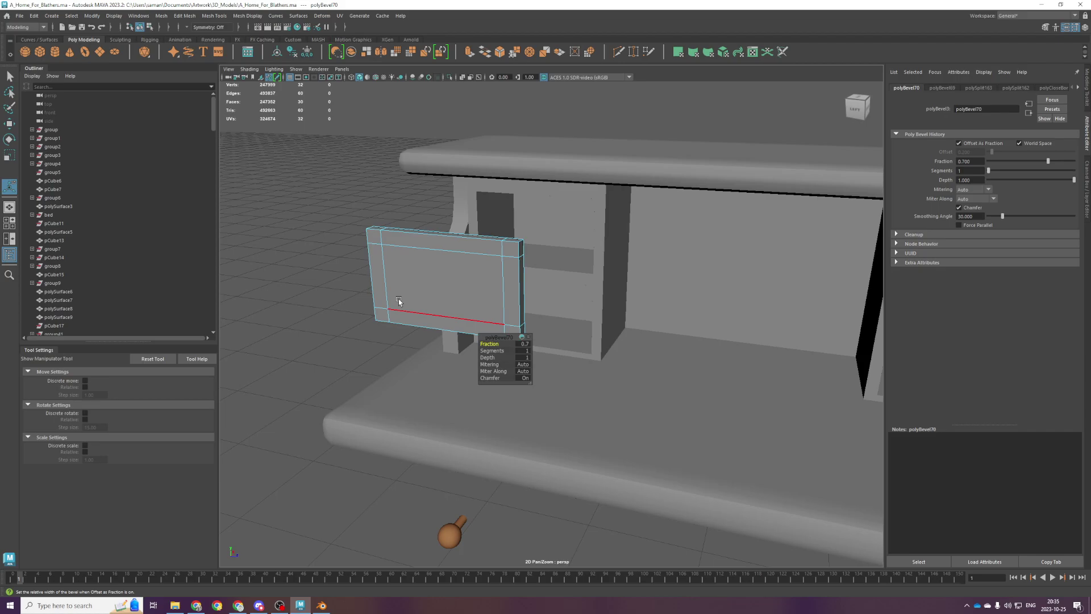
{"action": "scroll", "coordinate": [489, 287], "scroll_direction": "down", "scroll_amount": 2}
{"action": "left_click_drag", "start_coordinate": [489, 287], "coordinate": [522, 285], "text": "alt"}
{"action": "scroll", "coordinate": [506, 291], "scroll_direction": "up", "scroll_amount": 2}
{"action": "middle_click_drag", "start_coordinate": [504, 292], "coordinate": [530, 340], "text": "alt"}
{"action": "left_click_drag", "start_coordinate": [531, 340], "coordinate": [488, 278], "text": "alt"}
{"action": "key", "text": "q"}
{"action": "left_click", "coordinate": [544, 299]}
{"action": "left_click_drag", "start_coordinate": [570, 358], "coordinate": [582, 364], "text": "alt"}
{"action": "double_click", "coordinate": [546, 356], "text": "shift"}
{"action": "double_click", "coordinate": [621, 422], "text": "shift"}
{"action": "double_click", "coordinate": [625, 371], "text": "shift"}
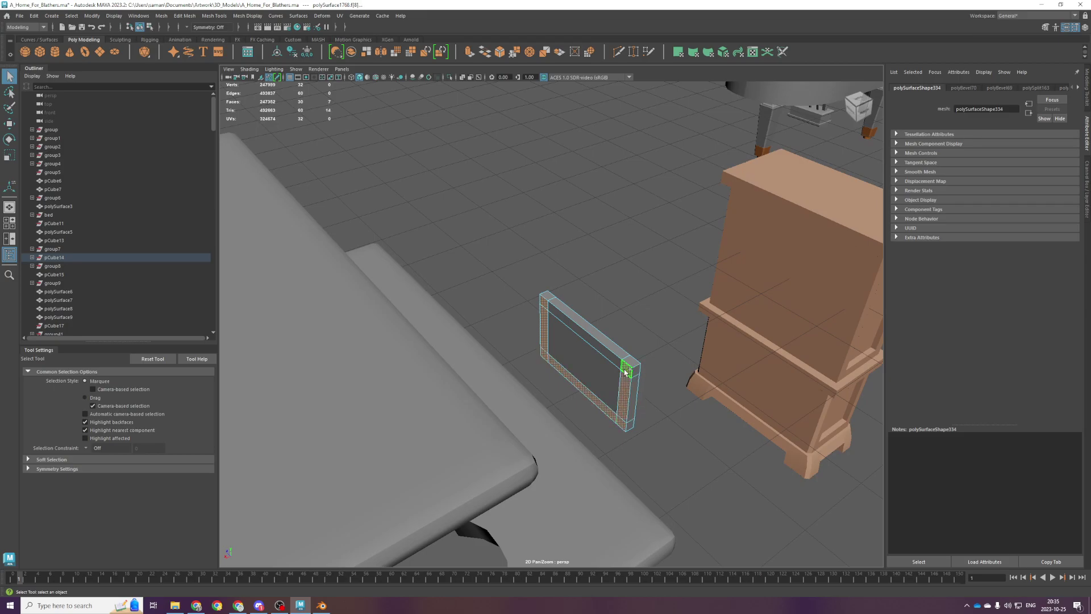
{"action": "key", "text": "space"}
{"action": "key", "text": "space"}
{"action": "key", "text": "ctrl+e"}
{"action": "key", "text": "w"}
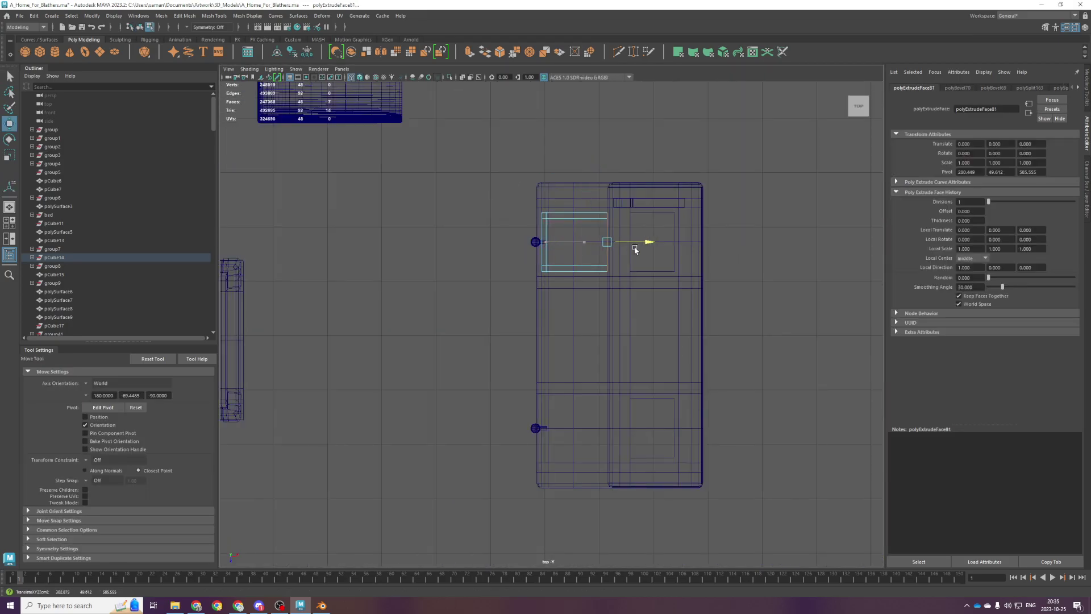
{"action": "key", "text": "space"}
{"action": "key", "text": "space"}
{"action": "left_click_drag", "start_coordinate": [648, 246], "coordinate": [455, 340], "text": "alt"}
{"action": "left_click_drag", "start_coordinate": [527, 341], "coordinate": [409, 309], "text": "alt"}
Delete the inner faces of the short end section on the drawer's floor and side walls.
{"action": "left_click", "coordinate": [519, 309]}
{"action": "left_click_drag", "start_coordinate": [521, 310], "coordinate": [589, 413], "text": "alt"}
{"action": "double_click", "coordinate": [543, 323], "text": "shift"}
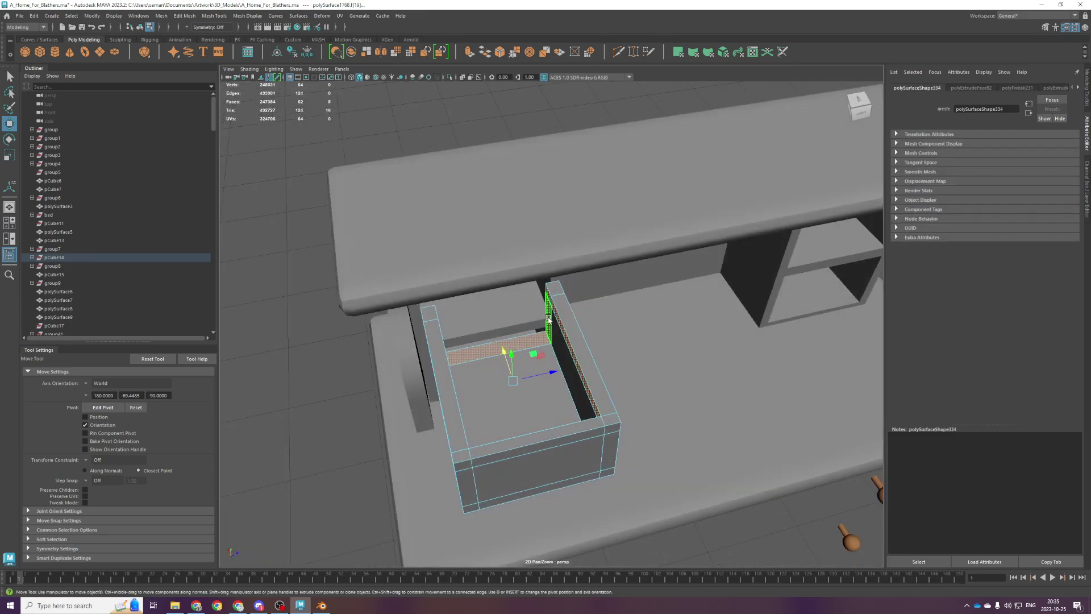
{"action": "left_click", "coordinate": [549, 311]}
{"action": "left_click_drag", "start_coordinate": [560, 335], "coordinate": [481, 361], "text": "alt"}
{"action": "left_click", "coordinate": [555, 319]}
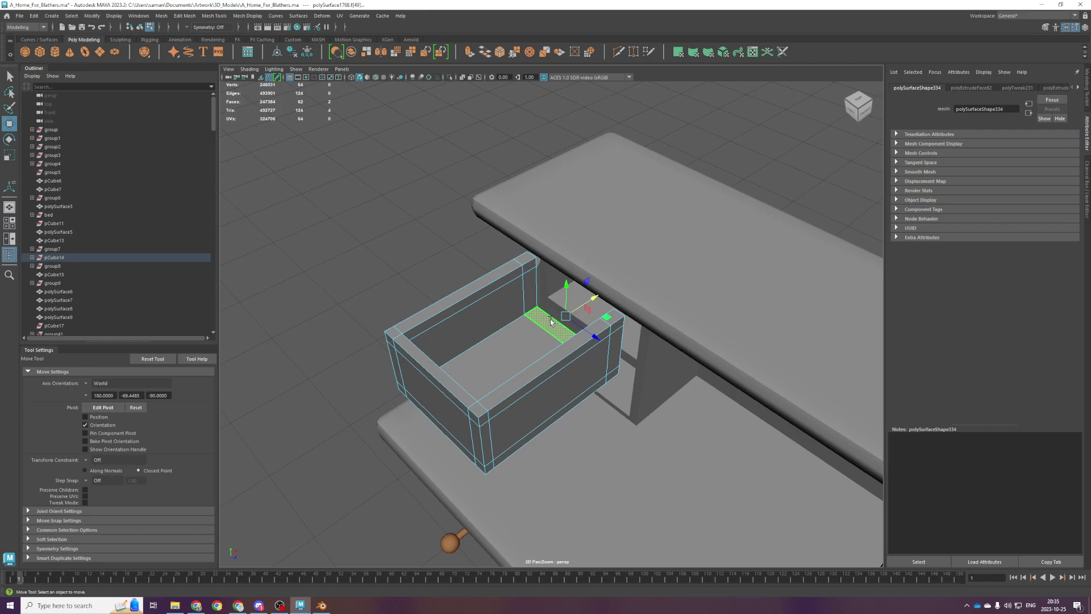
{"action": "key", "text": "Delete"}
{"action": "left_click", "coordinate": [523, 287]}
{"action": "left_click", "coordinate": [524, 287]}
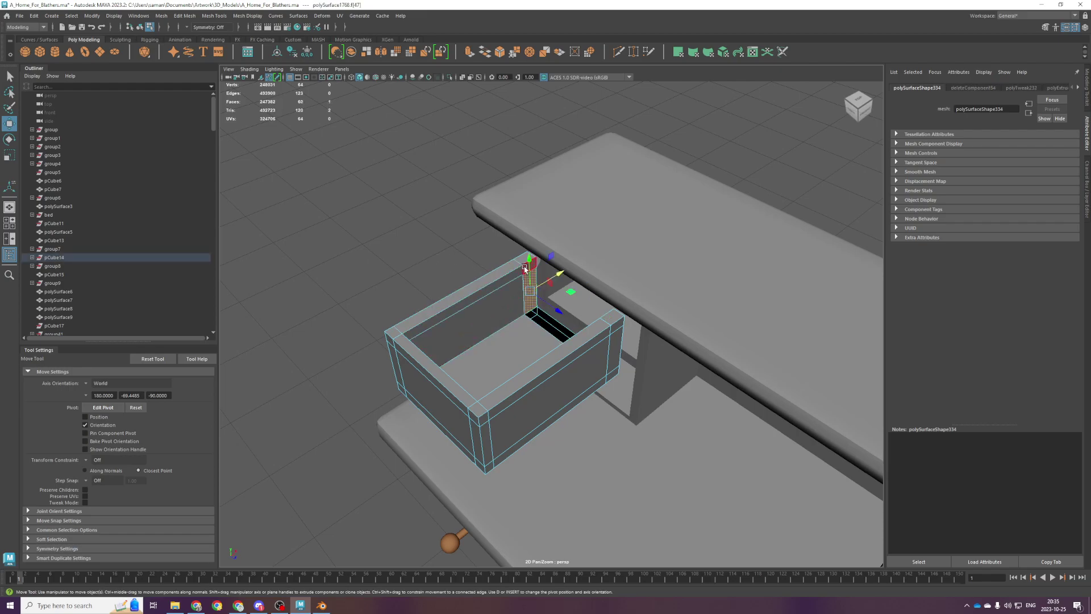
{"action": "key", "text": "Delete"}
{"action": "left_click_drag", "start_coordinate": [525, 269], "coordinate": [505, 316], "text": "alt"}
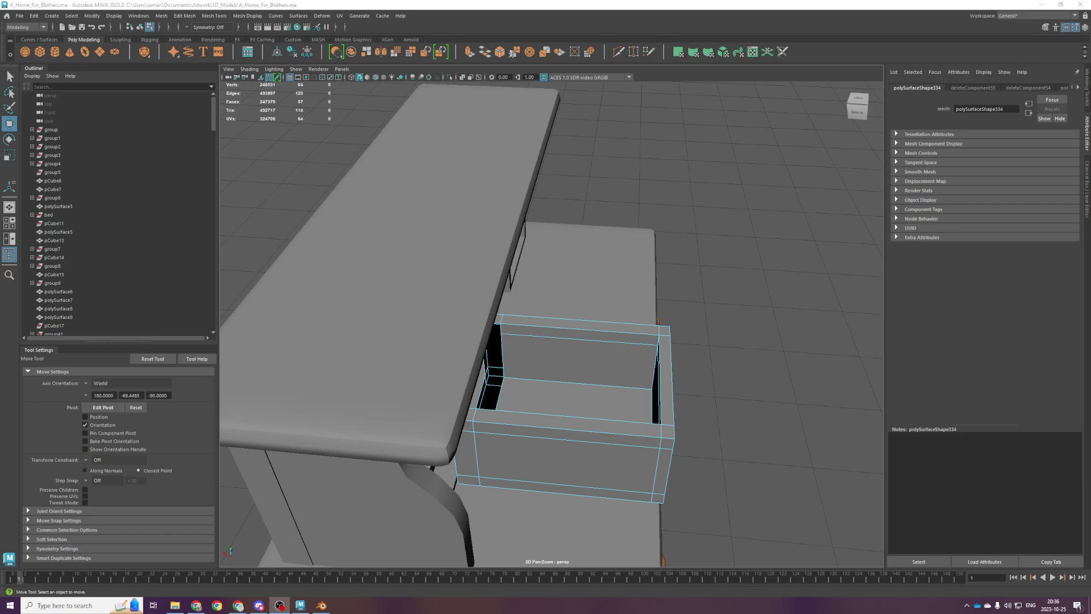
Bridge the two opposite vertical inner edges of the side walls to form the inside face of the drawer's back wall.
{"action": "scroll", "coordinate": [531, 356], "scroll_direction": "up", "scroll_amount": 3}
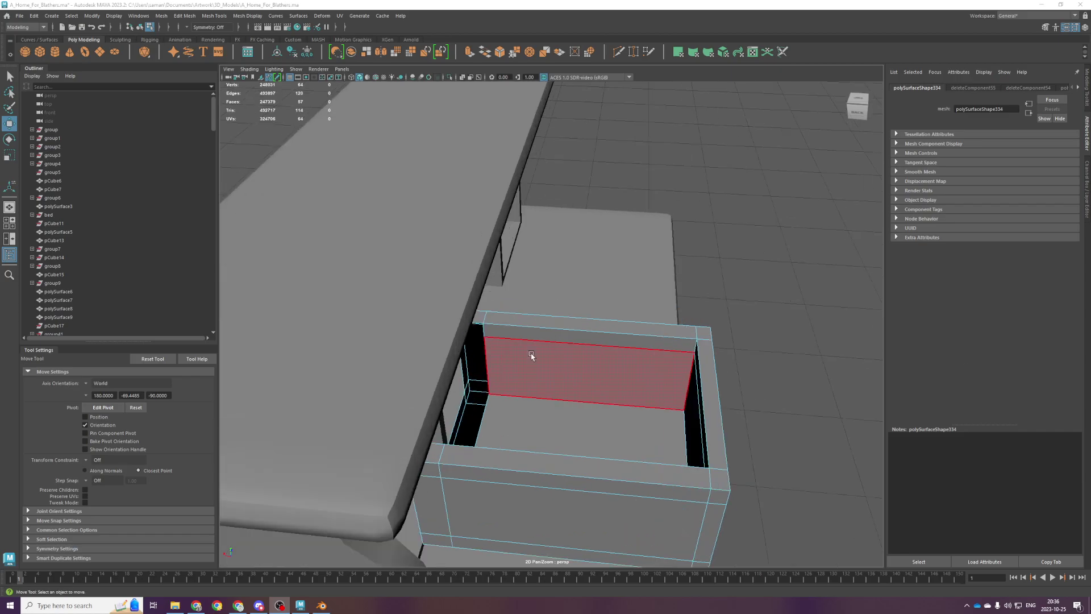
{"action": "left_click_drag", "start_coordinate": [559, 418], "coordinate": [514, 419], "text": "alt"}
{"action": "right_click_drag", "start_coordinate": [568, 341], "coordinate": [576, 287]}
{"action": "left_click", "coordinate": [509, 369]}
{"action": "left_click_drag", "start_coordinate": [508, 369], "coordinate": [486, 256], "text": "alt"}
{"action": "left_click", "coordinate": [468, 279], "text": "shift"}
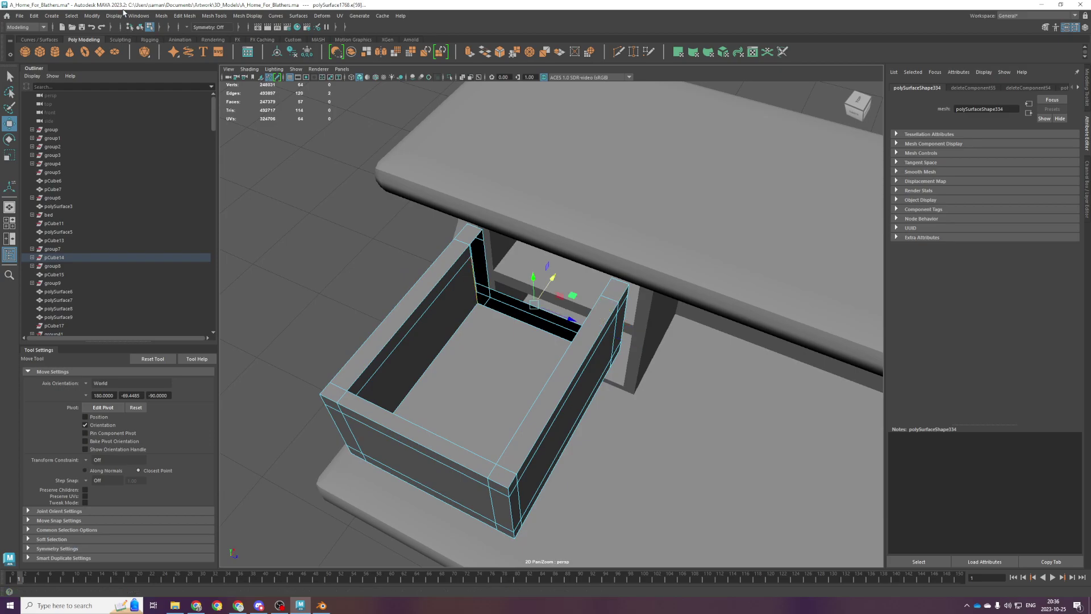
{"action": "left_click", "coordinate": [184, 15]}
{"action": "left_click", "coordinate": [194, 57]}
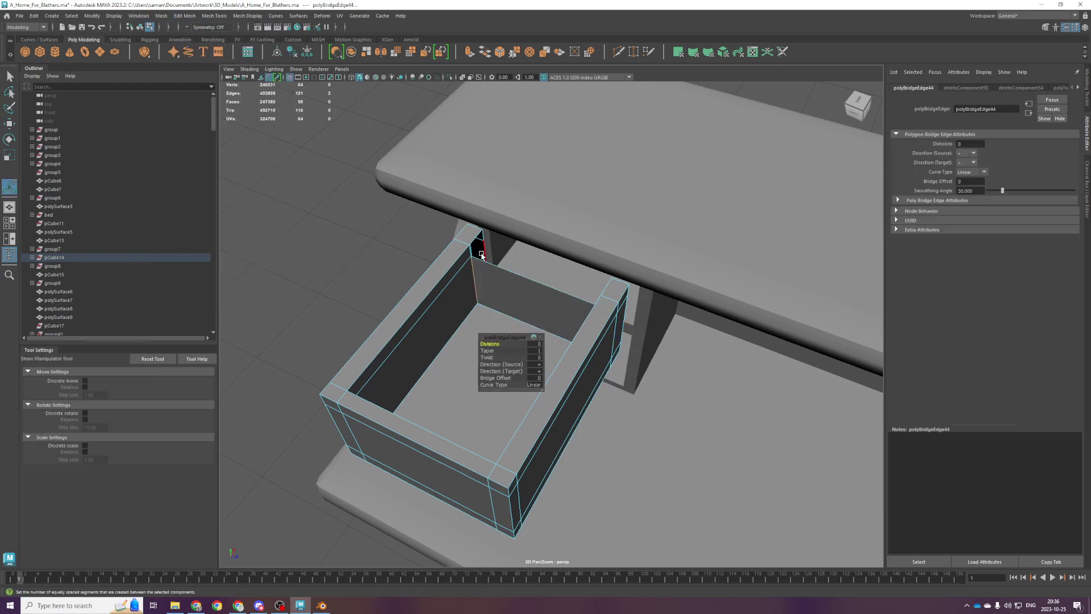
Try bridging the outer vertical edges of the side walls to form the outside face of the drawer's back wall.
{"action": "left_click_drag", "start_coordinate": [489, 245], "coordinate": [651, 315], "text": "alt"}
{"action": "left_click", "coordinate": [519, 284], "text": "shift"}
{"action": "key", "text": "g"}
{"action": "left_click_drag", "start_coordinate": [523, 297], "coordinate": [625, 413], "text": "alt"}
Move the whole drawer away from the desk into open space.
{"action": "key", "text": "F8"}
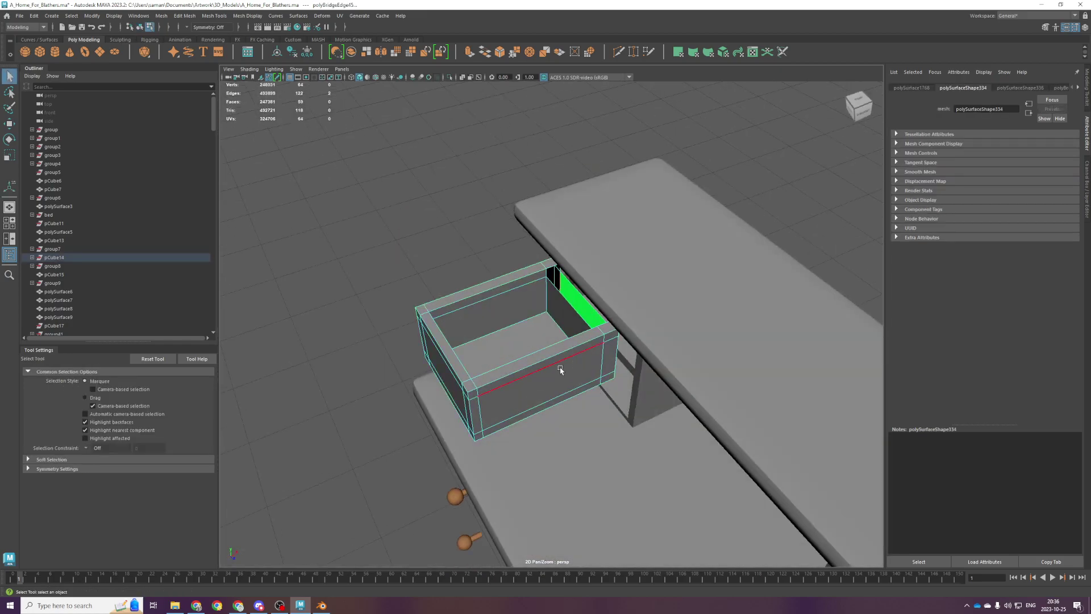
{"action": "key", "text": "w"}
{"action": "left_click_drag", "start_coordinate": [480, 373], "coordinate": [256, 438]}
{"action": "left_click_drag", "start_coordinate": [455, 409], "coordinate": [353, 370], "text": "alt"}
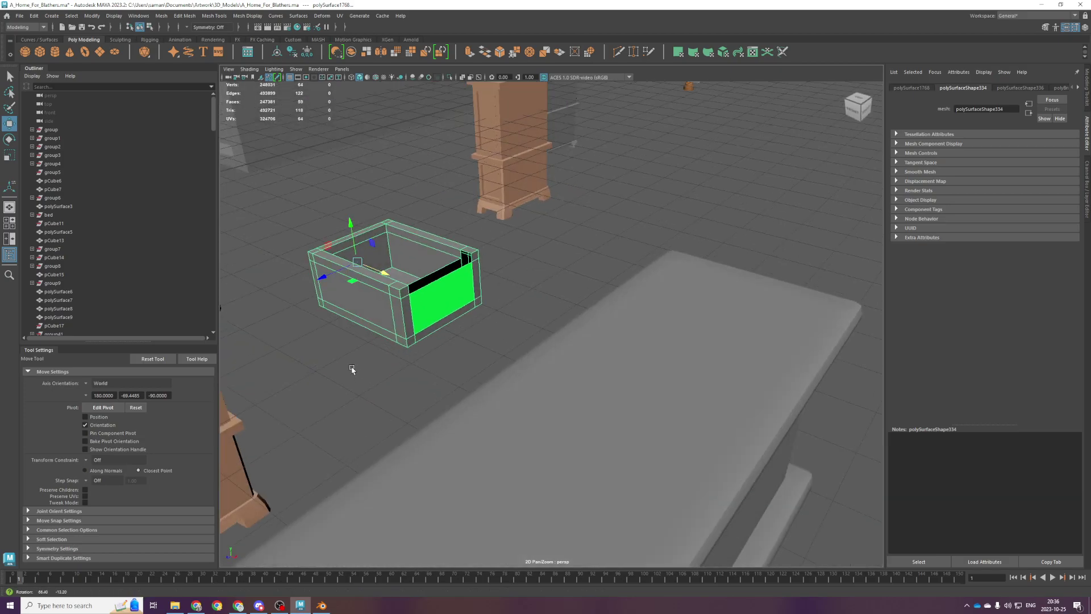
Delete the bridged outer face from the drawer's back wall.
{"action": "right_click_drag", "start_coordinate": [353, 370], "coordinate": [480, 421], "text": "alt"}
{"action": "right_click_drag", "start_coordinate": [470, 343], "coordinate": [473, 367]}
{"action": "left_click", "coordinate": [477, 350]}
{"action": "key", "text": "Delete"}
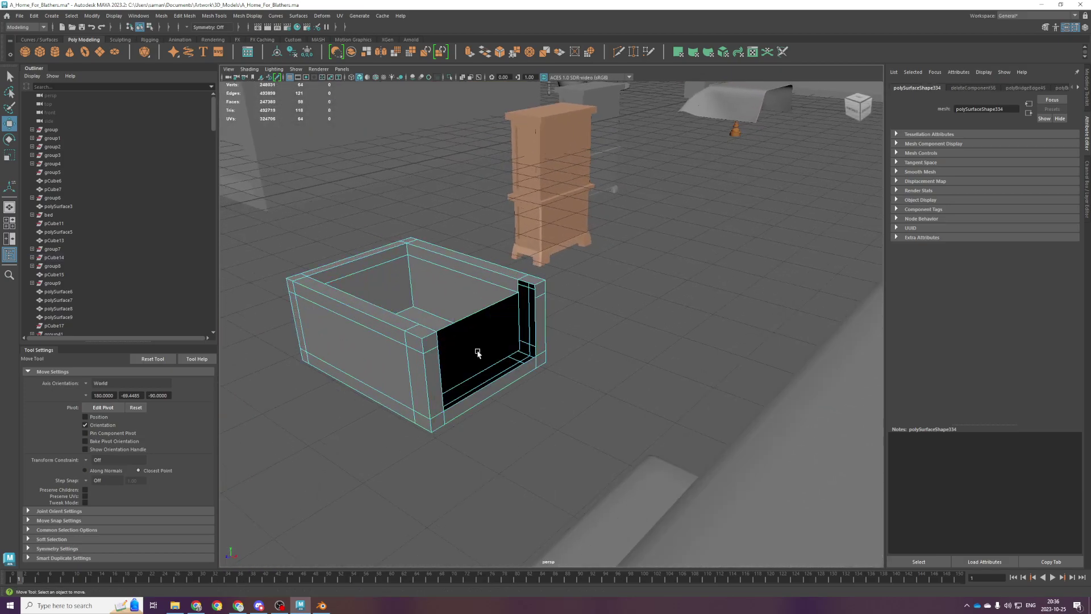
Bridge the short upper edges of the side walls to build the inner top band and top rim of the back wall.
{"action": "scroll", "coordinate": [479, 341], "scroll_direction": "up", "scroll_amount": 4}
{"action": "left_click", "coordinate": [477, 271]}
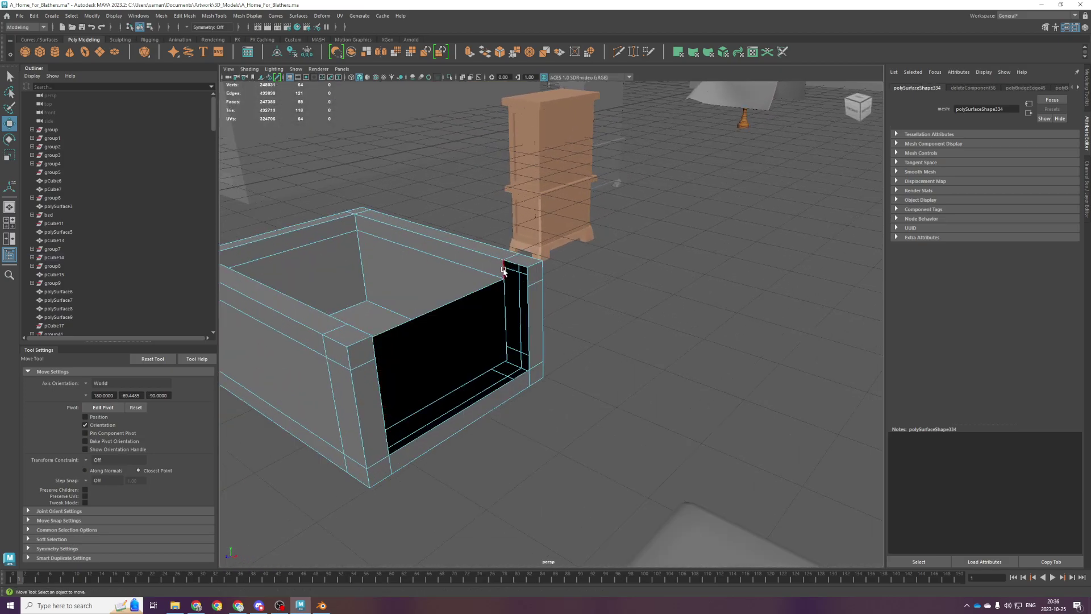
{"action": "left_click_drag", "start_coordinate": [438, 375], "coordinate": [605, 333], "text": "alt"}
{"action": "left_click", "coordinate": [607, 333], "text": "shift"}
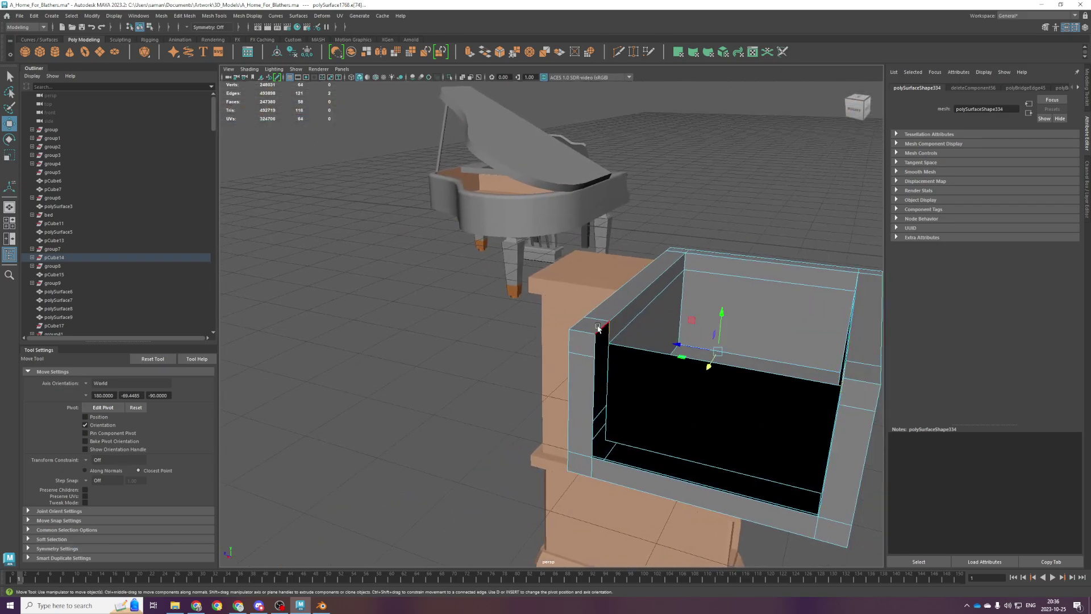
{"action": "key", "text": "g"}
{"action": "left_click", "coordinate": [603, 330]}
{"action": "left_click_drag", "start_coordinate": [782, 366], "coordinate": [717, 409], "text": "alt"}
{"action": "left_click", "coordinate": [731, 271], "text": "shift"}
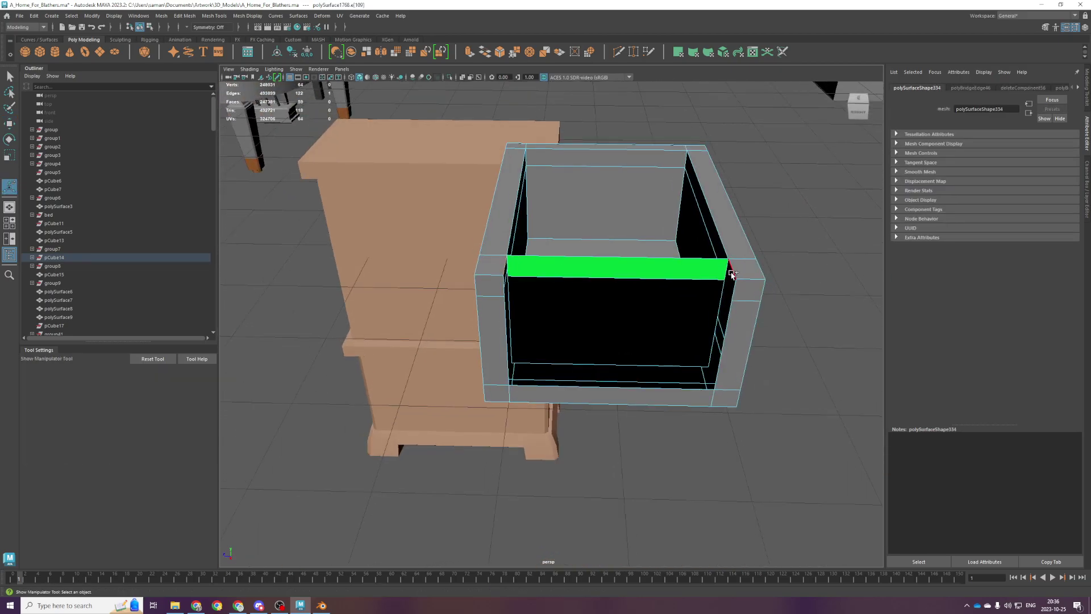
{"action": "key", "text": "g"}
Bridge the upper outer edges of the drawer's back wall, close its remaining outer opening, and save the scene.
{"action": "left_click", "coordinate": [733, 290]}
{"action": "left_click", "coordinate": [498, 295], "text": "shift"}
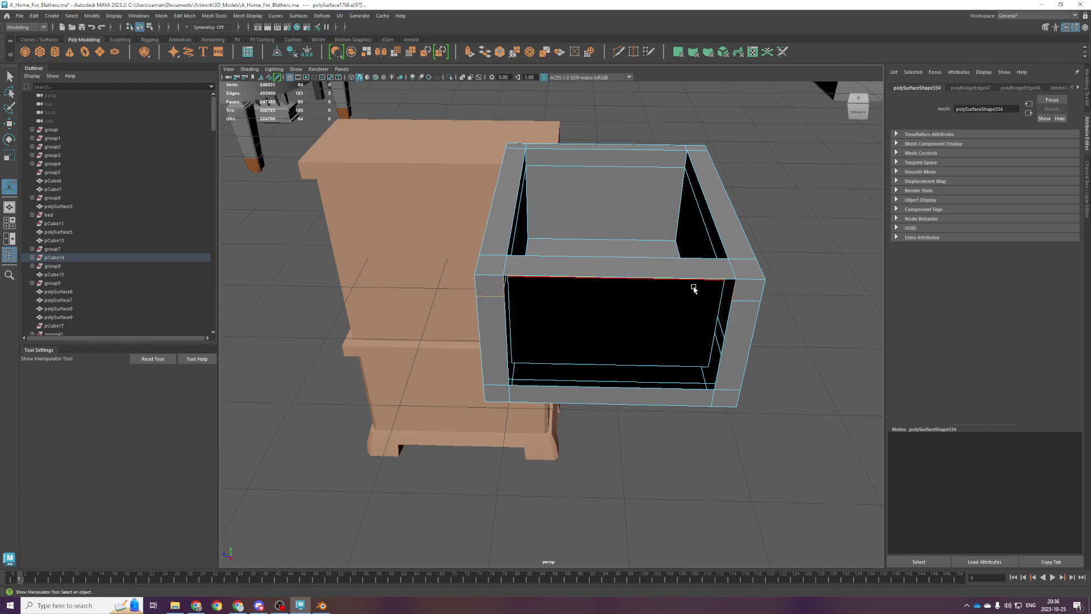
{"action": "left_click", "coordinate": [493, 289]}
{"action": "left_click", "coordinate": [733, 291], "text": "shift"}
{"action": "key", "text": "g"}
{"action": "double_click", "coordinate": [729, 333]}
{"action": "key", "text": "w"}
{"action": "scroll", "coordinate": [629, 377], "scroll_direction": "down", "scroll_amount": 4}
{"action": "left_click_drag", "start_coordinate": [629, 377], "coordinate": [435, 306], "text": "alt"}
{"action": "scroll", "coordinate": [436, 307], "scroll_direction": "down", "scroll_amount": 4}
{"action": "right_click_drag", "start_coordinate": [459, 393], "coordinate": [498, 366]}
{"action": "key", "text": "ctrl+s"}
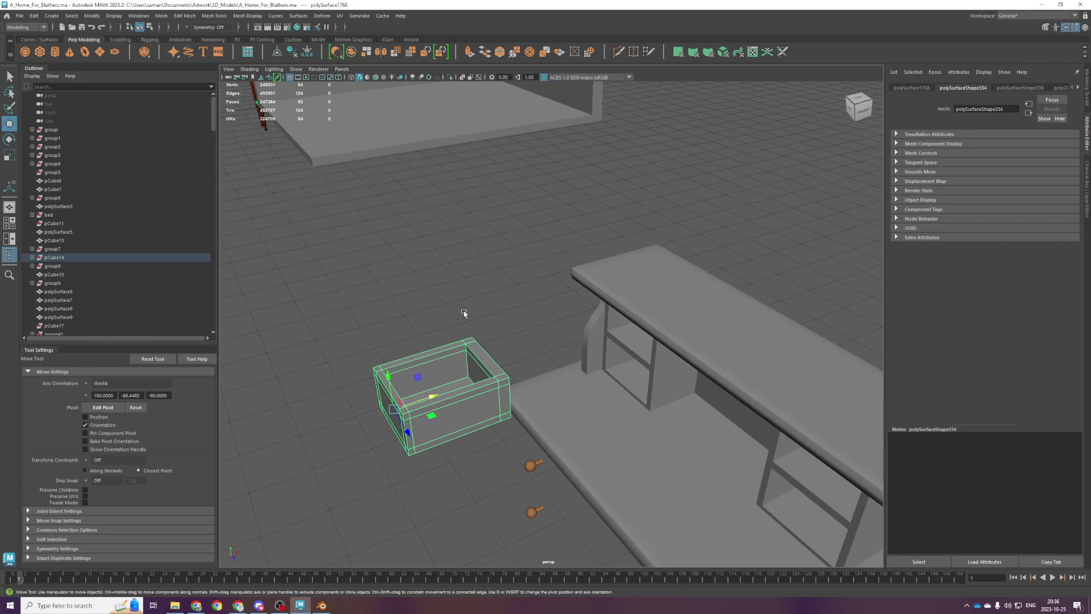
Move the finished drawer back into the desk's upper left compartment and save the scene.
{"action": "scroll", "coordinate": [469, 311], "scroll_direction": "down", "scroll_amount": 5}
{"action": "key", "text": "space"}
{"action": "key", "text": "space"}
{"action": "key", "text": "f"}
{"action": "scroll", "coordinate": [448, 301], "scroll_direction": "down", "scroll_amount": 5}
{"action": "scroll", "coordinate": [454, 312], "scroll_direction": "down", "scroll_amount": 2}
{"action": "middle_click_drag", "start_coordinate": [528, 314], "coordinate": [465, 314]}
{"action": "scroll", "coordinate": [487, 324], "scroll_direction": "down", "scroll_amount": 3}
{"action": "key", "text": "ctrl+z"}
{"action": "middle_click_drag", "start_coordinate": [571, 273], "coordinate": [468, 273], "text": "alt"}
{"action": "left_click_drag", "start_coordinate": [430, 323], "coordinate": [726, 319]}
{"action": "key", "text": "space"}
{"action": "key", "text": "space"}
{"action": "scroll", "coordinate": [650, 313], "scroll_direction": "down", "scroll_amount": 5}
{"action": "left_click_drag", "start_coordinate": [642, 341], "coordinate": [433, 428], "text": "alt"}
{"action": "key", "text": "q"}
{"action": "key", "text": "ctrl+s"}
Soften the edges of the desk's top and base slabs, leaving the drawer cabinets' edges out of the selection.
{"action": "left_click", "coordinate": [599, 301]}
{"action": "key", "text": "space"}
{"action": "key", "text": "space"}
{"action": "scroll", "coordinate": [480, 371], "scroll_direction": "down", "scroll_amount": 2}
{"action": "left_click_drag", "start_coordinate": [448, 183], "coordinate": [403, 189]}
{"action": "key", "text": "ctrl+z"}
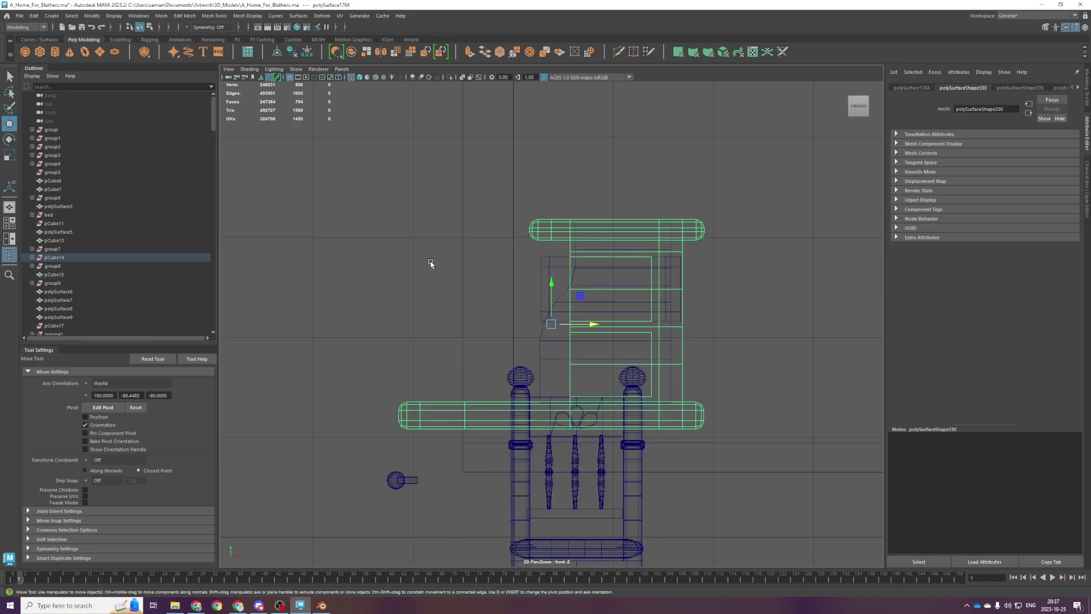
{"action": "right_click_drag", "start_coordinate": [432, 263], "coordinate": [435, 219]}
{"action": "left_click_drag", "start_coordinate": [326, 152], "coordinate": [800, 489]}
{"action": "left_click_drag", "start_coordinate": [552, 248], "coordinate": [764, 400]}
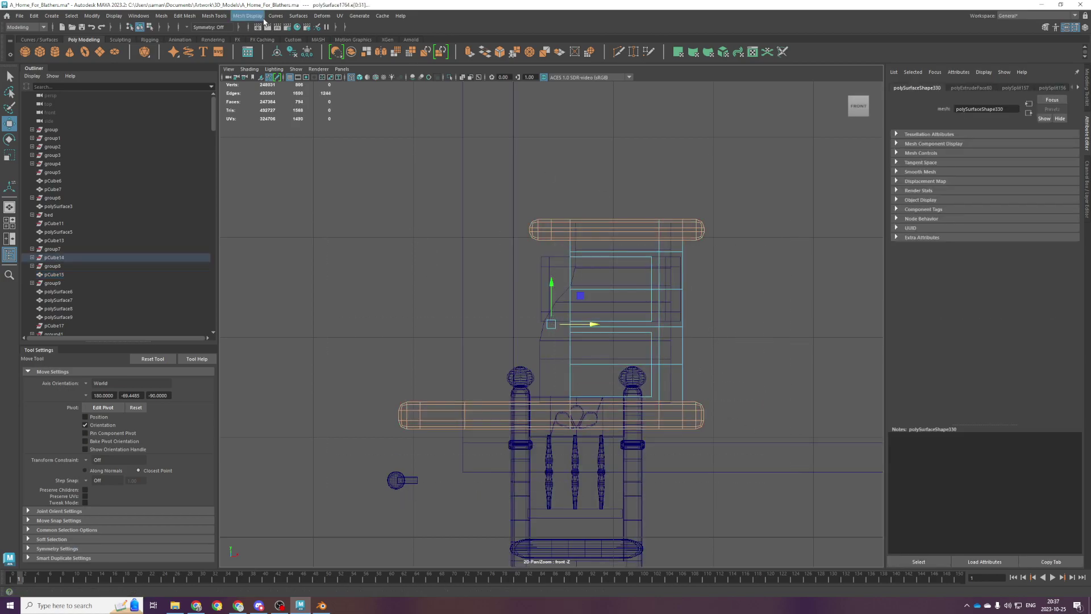
{"action": "left_click", "coordinate": [260, 16]}
{"action": "left_click", "coordinate": [278, 89]}
{"action": "key", "text": "space"}
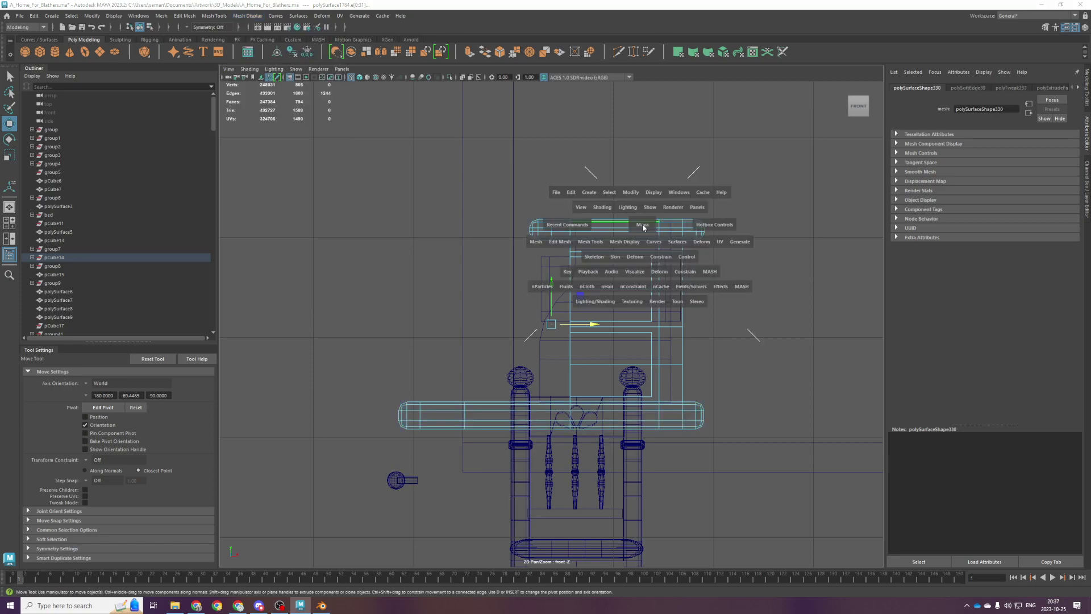
{"action": "left_click", "coordinate": [642, 227]}
{"action": "left_click", "coordinate": [621, 432]}
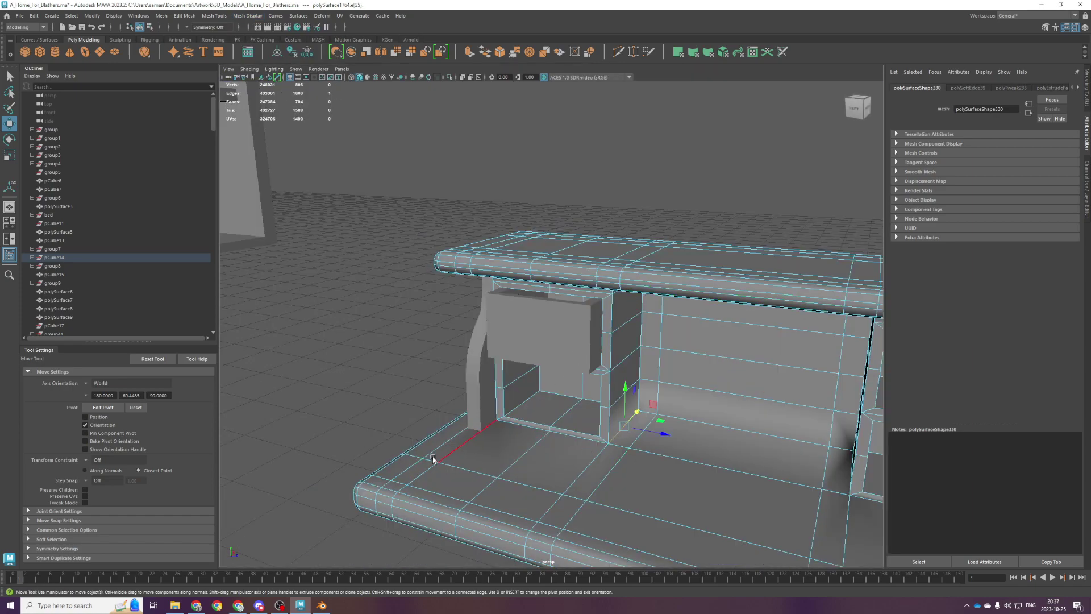
{"action": "key", "text": "ctrl+z"}
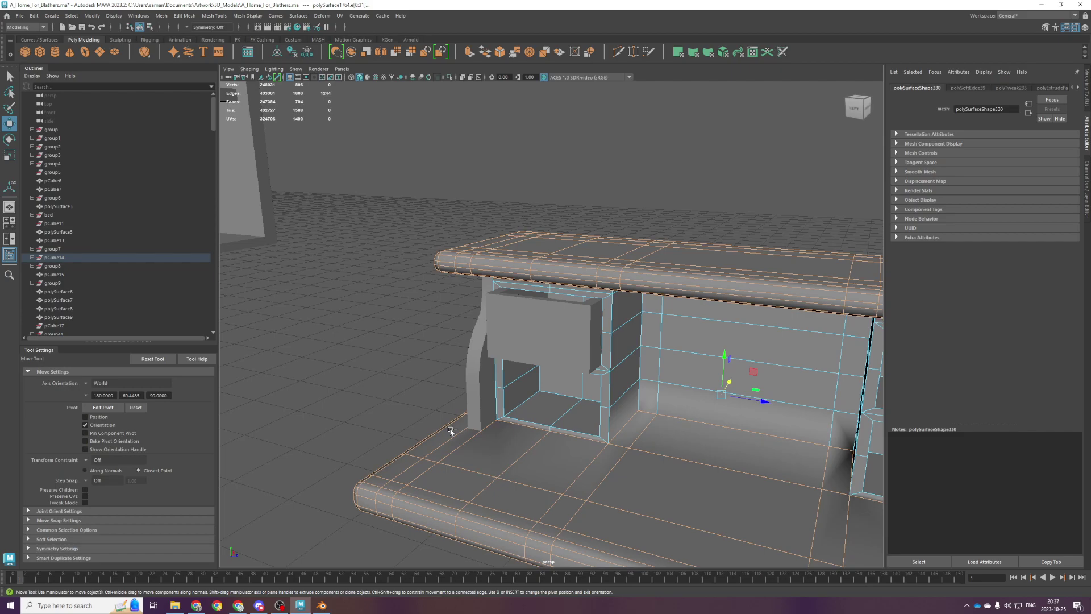
{"action": "middle_click_drag", "start_coordinate": [451, 431], "coordinate": [453, 370], "text": "alt"}
{"action": "scroll", "coordinate": [467, 382], "scroll_direction": "up", "scroll_amount": 1}
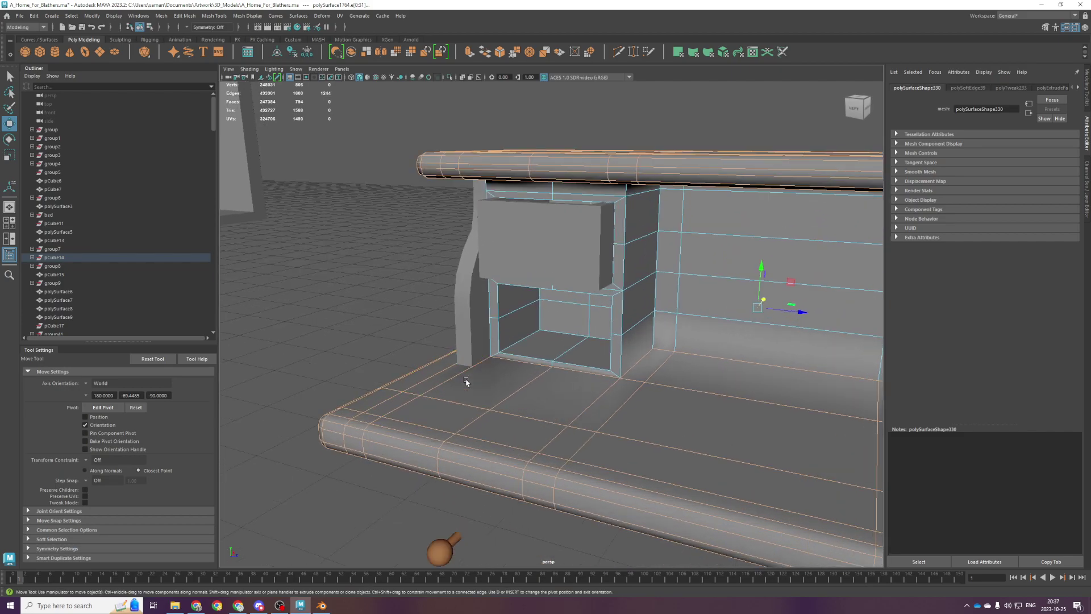
{"action": "key", "text": "space"}
{"action": "key", "text": "space"}
{"action": "scroll", "coordinate": [427, 355], "scroll_direction": "down", "scroll_amount": 1}
{"action": "right_click_drag", "start_coordinate": [436, 267], "coordinate": [427, 287]}
{"action": "scroll", "coordinate": [426, 287], "scroll_direction": "up", "scroll_amount": 1}
{"action": "left_click_drag", "start_coordinate": [444, 182], "coordinate": [774, 246]}
{"action": "scroll", "coordinate": [774, 246], "scroll_direction": "up", "scroll_amount": 2}
{"action": "key", "text": "space"}
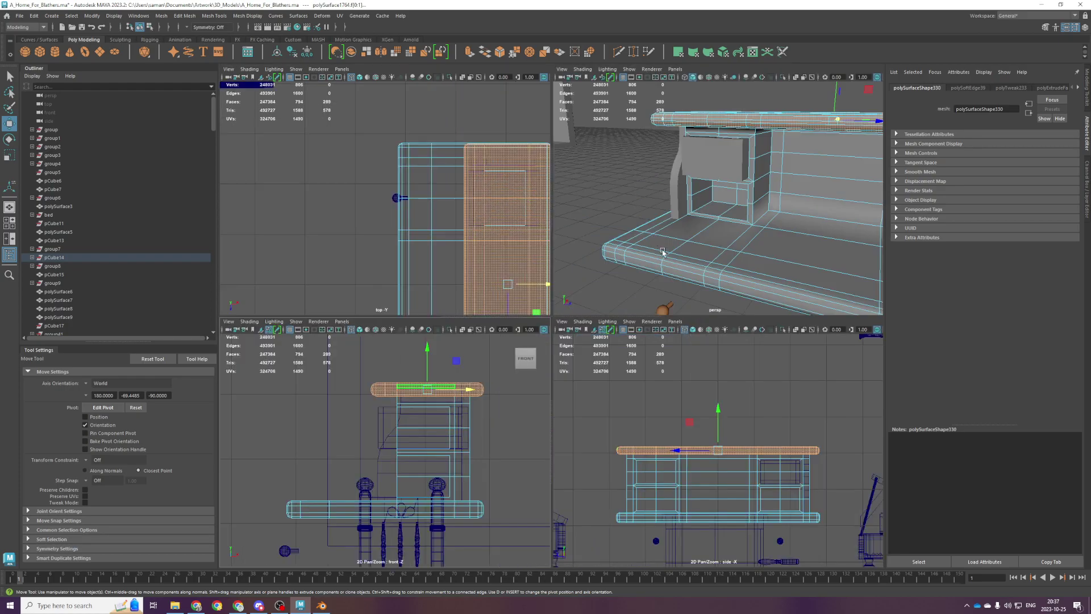
{"action": "key", "text": "space"}
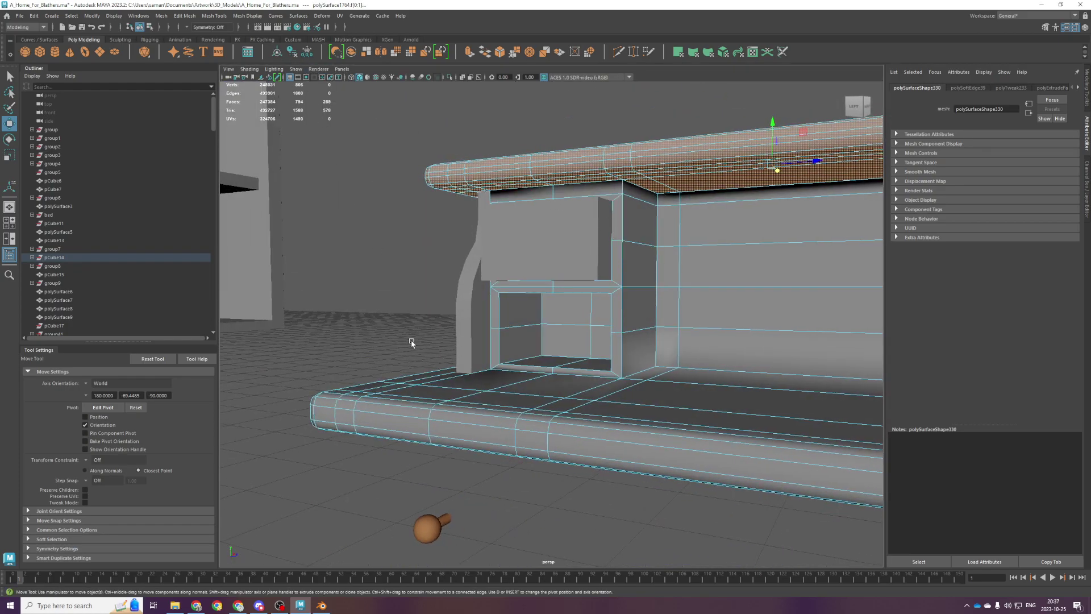
Harden the edges where the left drawer cabinet's front and inner side and the back wall meet the top slab's underside.
{"action": "key", "text": "F10"}
{"action": "double_click", "coordinate": [599, 182]}
{"action": "left_click", "coordinate": [219, 17]}
{"action": "mouse_move", "coordinate": [247, 16]}
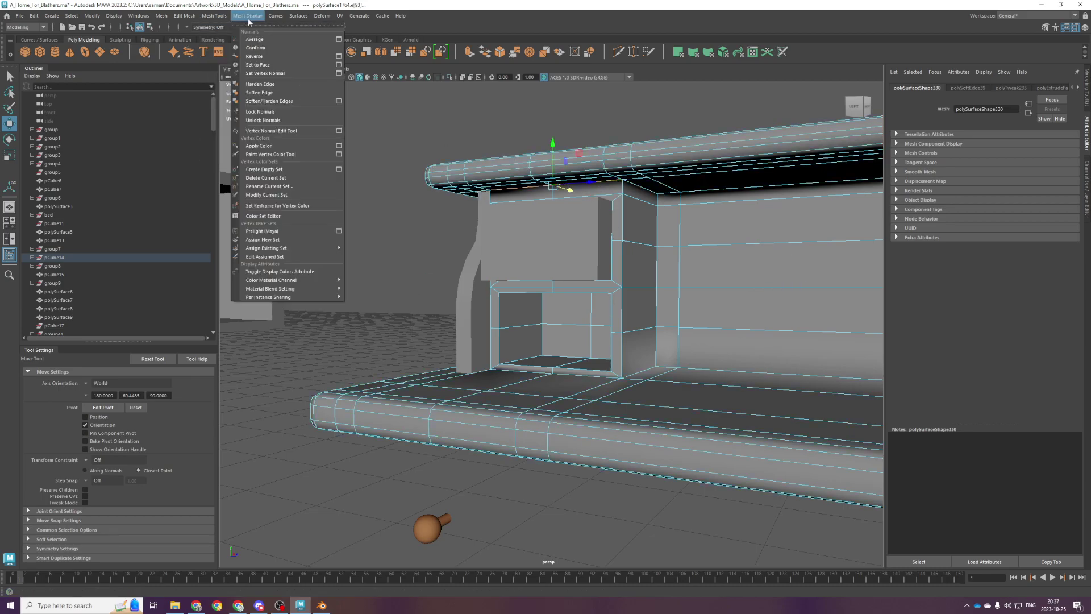
{"action": "left_click", "coordinate": [272, 96]}
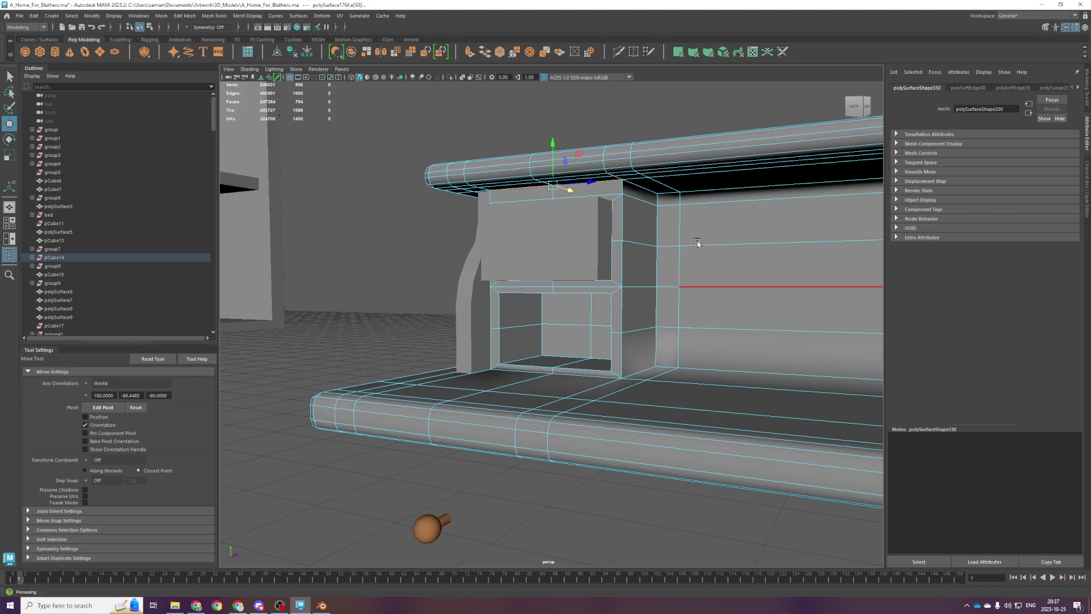
{"action": "left_click", "coordinate": [657, 185]}
{"action": "key", "text": "g"}
{"action": "double_click", "coordinate": [711, 192]}
{"action": "key", "text": "g"}
Harden the edges where the right drawer cabinet meets the underside of the desk's top slab.
{"action": "middle_click_drag", "start_coordinate": [711, 191], "coordinate": [540, 204], "text": "alt"}
{"action": "left_click_drag", "start_coordinate": [540, 204], "coordinate": [678, 175], "text": "alt"}
{"action": "left_click", "coordinate": [680, 177]}
{"action": "key", "text": "g"}
{"action": "left_click_drag", "start_coordinate": [796, 206], "coordinate": [740, 192], "text": "alt"}
{"action": "double_click", "coordinate": [776, 153]}
{"action": "key", "text": "g"}
{"action": "left_click_drag", "start_coordinate": [817, 177], "coordinate": [696, 180], "text": "alt"}
{"action": "middle_click_drag", "start_coordinate": [696, 180], "coordinate": [678, 203], "text": "alt"}
{"action": "left_click", "coordinate": [679, 131]}
{"action": "key", "text": "g"}
{"action": "left_click", "coordinate": [746, 134]}
{"action": "key", "text": "g"}
{"action": "left_click", "coordinate": [774, 133]}
{"action": "key", "text": "g"}
Harden the remaining edges where the desk's outer ends and rear side meet the top slab's underside.
{"action": "left_click_drag", "start_coordinate": [777, 150], "coordinate": [575, 152], "text": "alt"}
{"action": "middle_click_drag", "start_coordinate": [575, 152], "coordinate": [592, 221], "text": "alt"}
{"action": "double_click", "coordinate": [483, 230]}
{"action": "key", "text": "g"}
{"action": "left_click_drag", "start_coordinate": [675, 301], "coordinate": [408, 290], "text": "alt"}
{"action": "left_click_drag", "start_coordinate": [504, 239], "coordinate": [427, 227], "text": "alt"}
{"action": "left_click", "coordinate": [629, 190]}
{"action": "key", "text": "g"}
{"action": "left_click", "coordinate": [522, 232]}
{"action": "key", "text": "g"}
{"action": "double_click", "coordinate": [483, 233]}
{"action": "key", "text": "g"}
{"action": "left_click_drag", "start_coordinate": [642, 256], "coordinate": [559, 355], "text": "alt"}
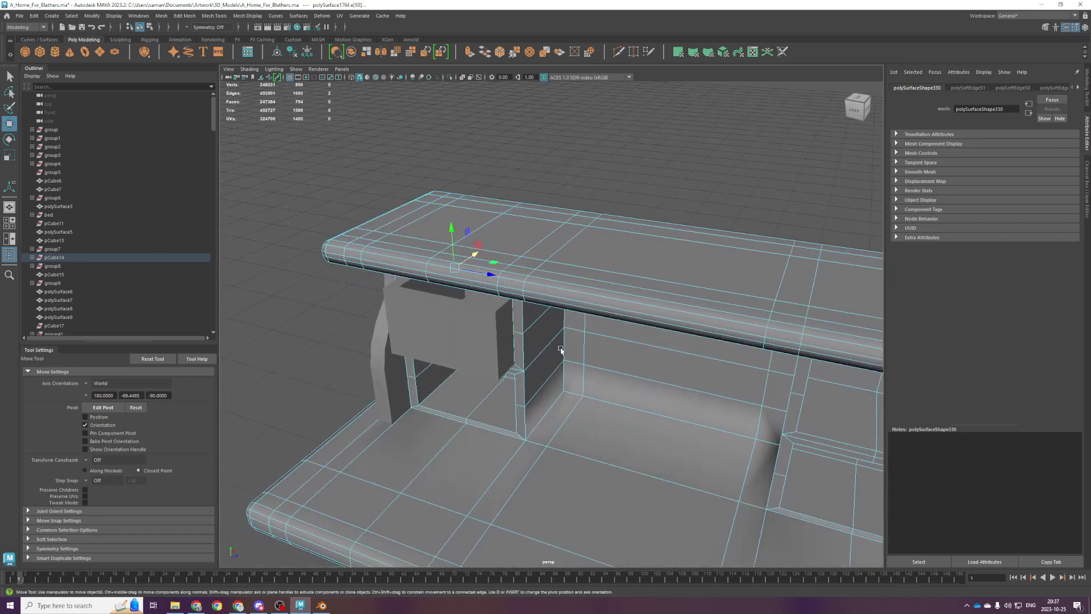
Harden the edges where the left cabinet's inner side and the back wall meet the base slab, and save the scene.
{"action": "left_click", "coordinate": [542, 414]}
{"action": "key", "text": "ctrl+s"}
{"action": "key", "text": "w"}
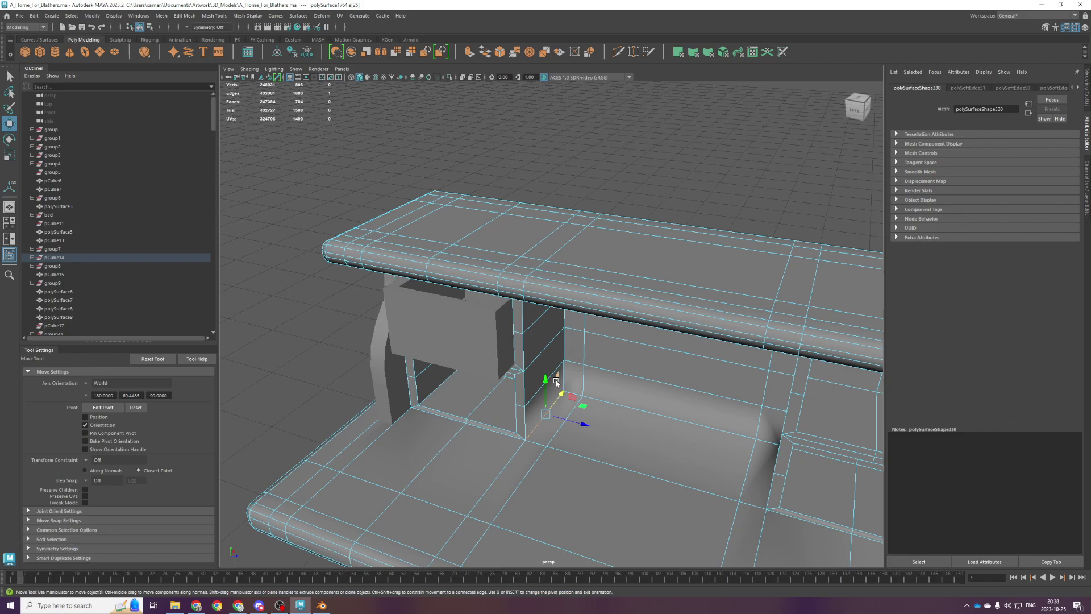
{"action": "key", "text": "g"}
{"action": "left_click_drag", "start_coordinate": [557, 382], "coordinate": [585, 328], "text": "alt"}
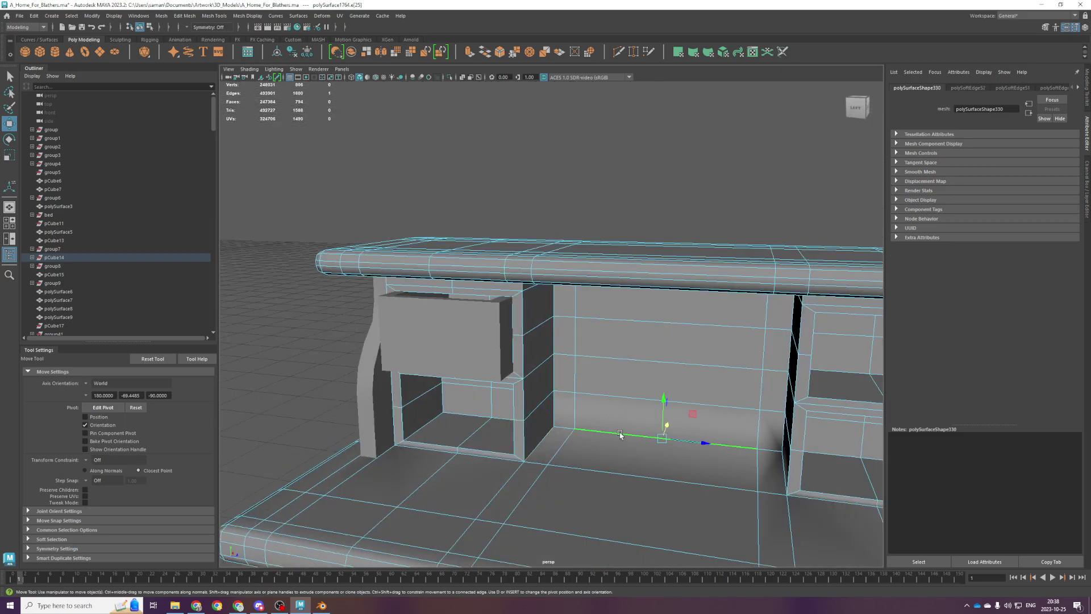
{"action": "double_click", "coordinate": [620, 435]}
{"action": "left_click_drag", "start_coordinate": [621, 436], "coordinate": [670, 449], "text": "alt"}
{"action": "key", "text": "g"}
Harden the lower edges of the right cabinet's inner side and of both cabinet fronts along the base slab.
{"action": "left_click", "coordinate": [755, 430]}
{"action": "key", "text": "g"}
{"action": "middle_click_drag", "start_coordinate": [806, 472], "coordinate": [741, 448], "text": "alt"}
{"action": "double_click", "coordinate": [742, 439]}
{"action": "key", "text": "g"}
{"action": "double_click", "coordinate": [414, 443]}
{"action": "key", "text": "g"}
Harden the edges where the desk's outer left end and rear side meet the base slab.
{"action": "left_click", "coordinate": [314, 448]}
{"action": "left_click_drag", "start_coordinate": [314, 447], "coordinate": [421, 451], "text": "alt"}
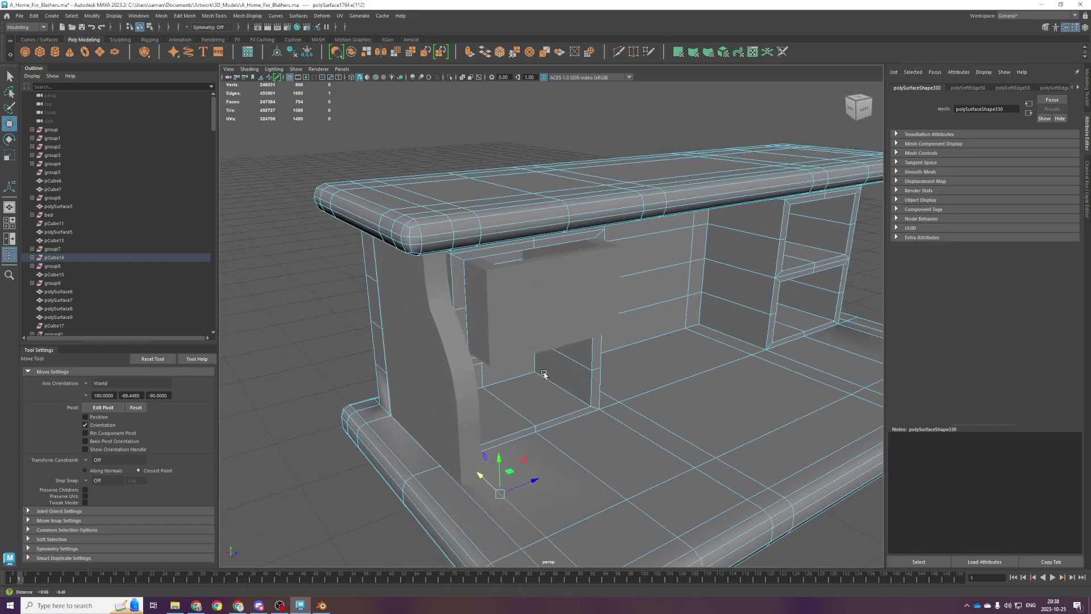
{"action": "double_click", "coordinate": [386, 410]}
{"action": "left_click", "coordinate": [386, 410]}
{"action": "key", "text": "g"}
{"action": "left_click_drag", "start_coordinate": [411, 443], "coordinate": [470, 482], "text": "alt"}
{"action": "double_click", "coordinate": [516, 466]}
{"action": "key", "text": "g"}
{"action": "scroll", "coordinate": [612, 441], "scroll_direction": "down", "scroll_amount": 3}
{"action": "left_click", "coordinate": [385, 509]}
{"action": "key", "text": "g"}
Examine the base slab edges around the curved left leg in wireframe and shaded display for leftover soft shading.
{"action": "left_click_drag", "start_coordinate": [386, 509], "coordinate": [463, 341], "text": "alt"}
{"action": "left_click", "coordinate": [465, 490]}
{"action": "left_click", "coordinate": [762, 463]}
{"action": "key", "text": "4"}
{"action": "left_click_drag", "start_coordinate": [387, 340], "coordinate": [479, 389], "text": "alt"}
{"action": "key", "text": "5"}
{"action": "scroll", "coordinate": [407, 345], "scroll_direction": "up", "scroll_amount": 4}
{"action": "left_click", "coordinate": [358, 359]}
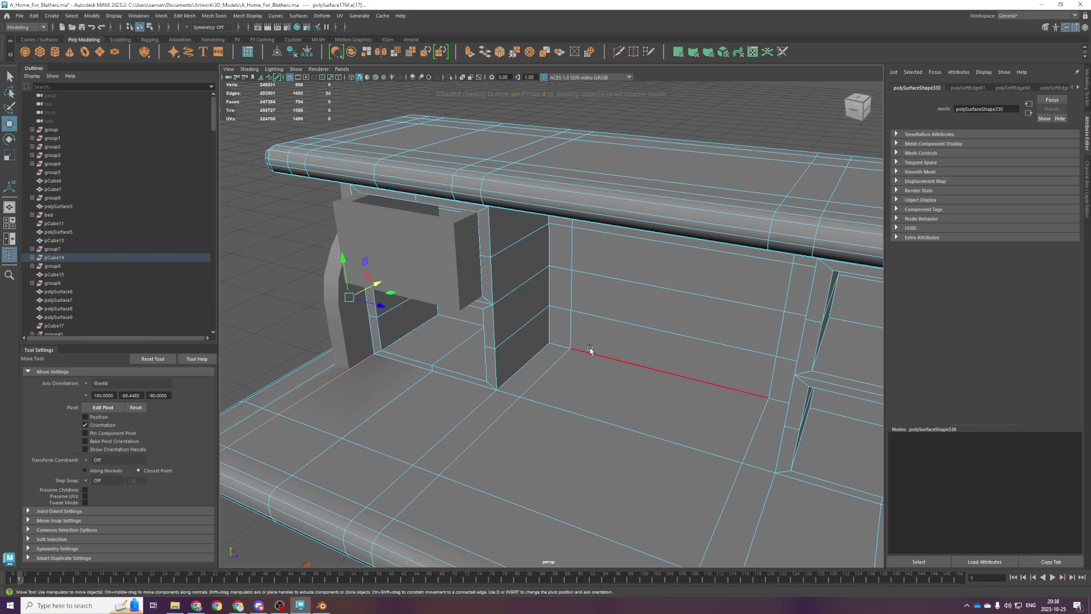
{"action": "key", "text": "F8"}
{"action": "scroll", "coordinate": [487, 336], "scroll_direction": "down", "scroll_amount": 4}
{"action": "mouse_move", "coordinate": [487, 336]}
{"action": "left_mouse_down", "text": "alt"}
{"action": "mouse_move", "coordinate": [546, 339]}
{"action": "mouse_move", "coordinate": [470, 336]}
{"action": "left_mouse_up", "text": "alt"}
{"action": "scroll", "coordinate": [470, 336], "scroll_direction": "up", "scroll_amount": 2}
{"action": "left_click", "coordinate": [380, 325]}
{"action": "scroll", "coordinate": [466, 366], "scroll_direction": "up", "scroll_amount": 4}
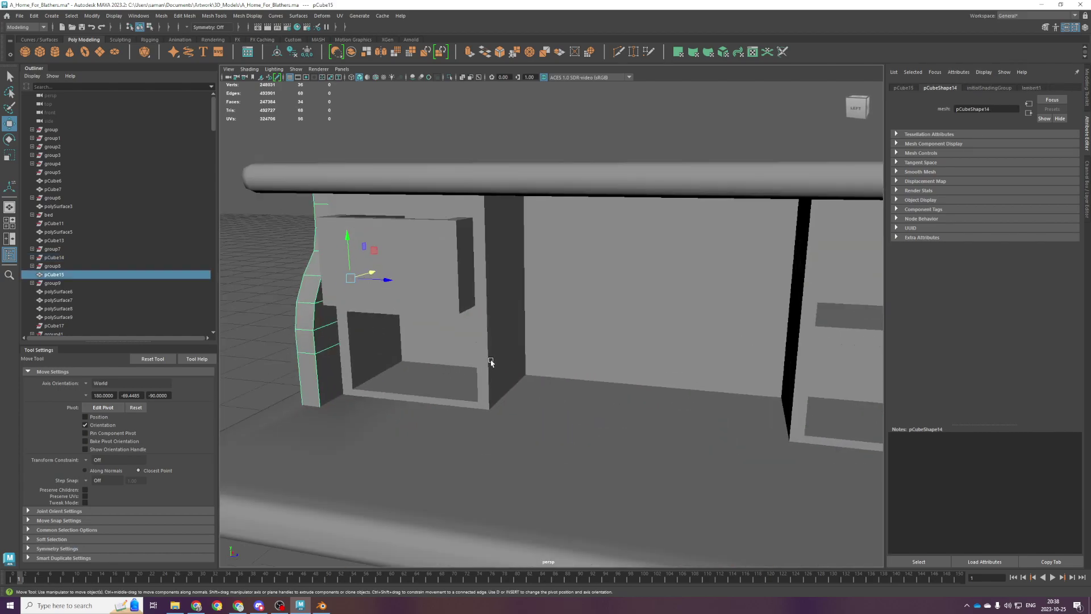
Harden the left cabinet's outer lower edges on the base slab, picking them in wireframe display.
{"action": "left_click", "coordinate": [490, 362]}
{"action": "right_click_drag", "start_coordinate": [491, 362], "coordinate": [487, 319]}
{"action": "left_click_drag", "start_coordinate": [287, 421], "coordinate": [545, 392], "text": "alt"}
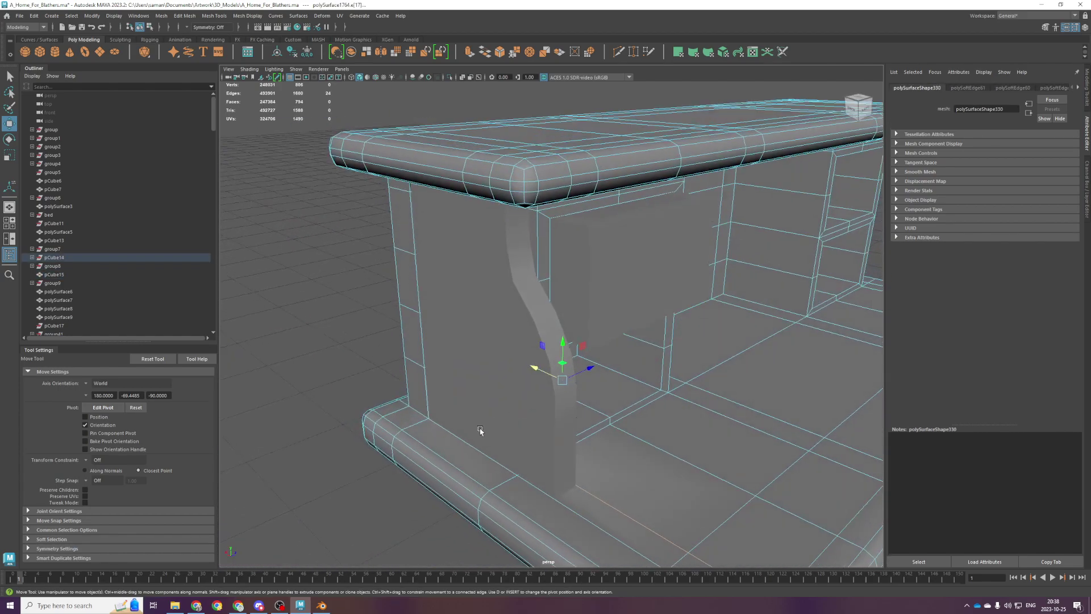
{"action": "key", "text": "4"}
{"action": "left_click", "coordinate": [483, 430]}
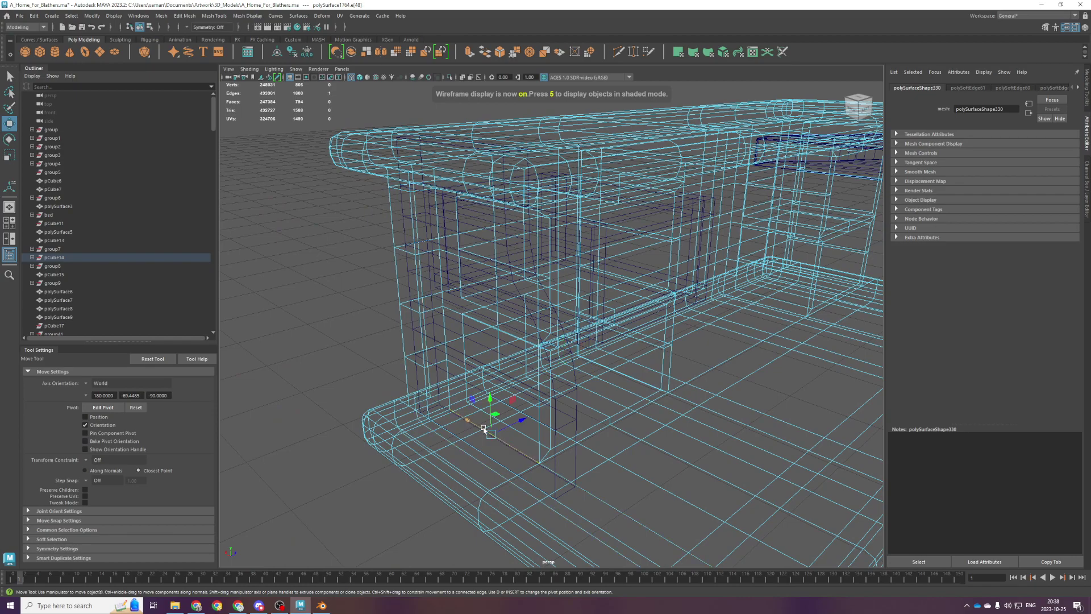
{"action": "left_click", "coordinate": [436, 411]}
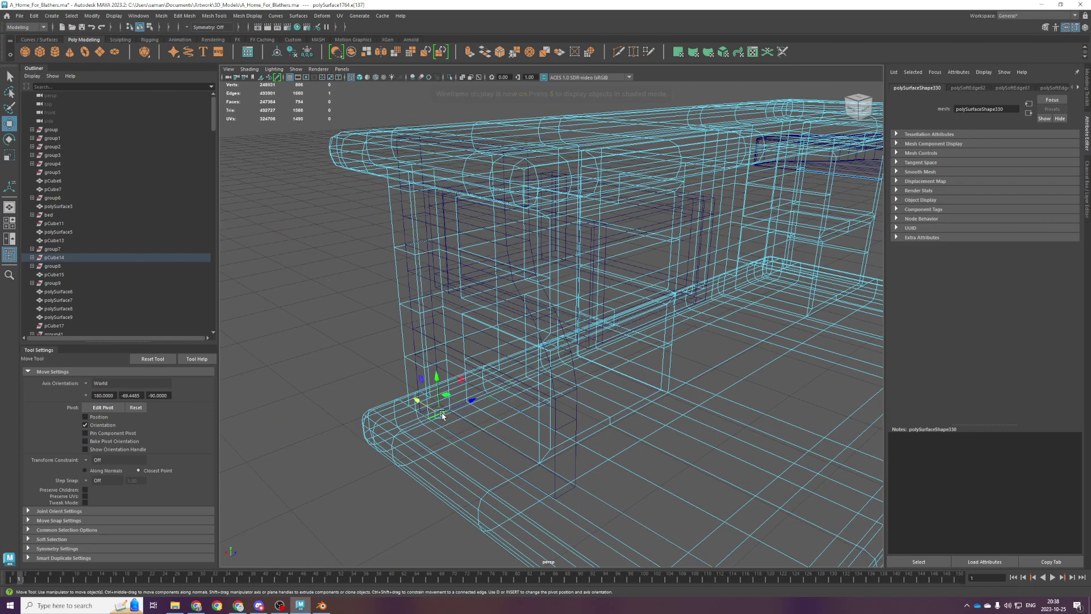
{"action": "key", "text": "5"}
{"action": "scroll", "coordinate": [483, 411], "scroll_direction": "down", "scroll_amount": 4}
{"action": "left_click_drag", "start_coordinate": [516, 409], "coordinate": [457, 403], "text": "alt"}
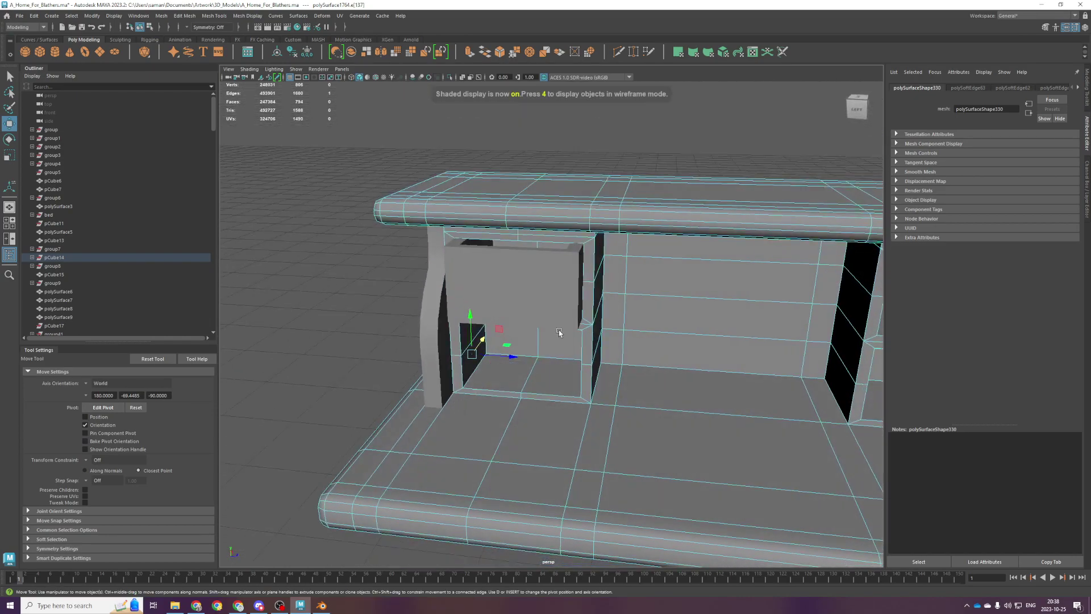
Return the desk to object mode, select the upper left drawer, and save the scene.
{"action": "scroll", "coordinate": [558, 331], "scroll_direction": "down", "scroll_amount": 5}
{"action": "right_click_drag", "start_coordinate": [529, 420], "coordinate": [551, 400]}
{"action": "left_click", "coordinate": [427, 467]}
{"action": "left_click_drag", "start_coordinate": [428, 467], "coordinate": [561, 389], "text": "alt"}
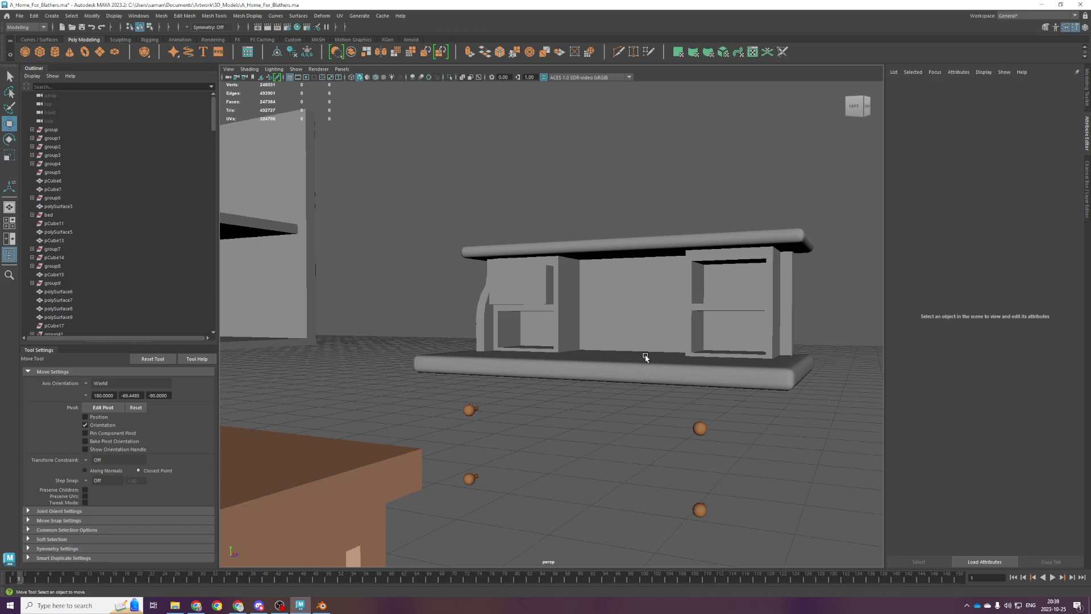
{"action": "scroll", "coordinate": [633, 365], "scroll_direction": "up", "scroll_amount": 3}
{"action": "left_click_drag", "start_coordinate": [657, 395], "coordinate": [685, 512], "text": "alt"}
{"action": "left_click", "coordinate": [591, 378]}
{"action": "left_click", "coordinate": [490, 386]}
{"action": "key", "text": "ctrl+s"}
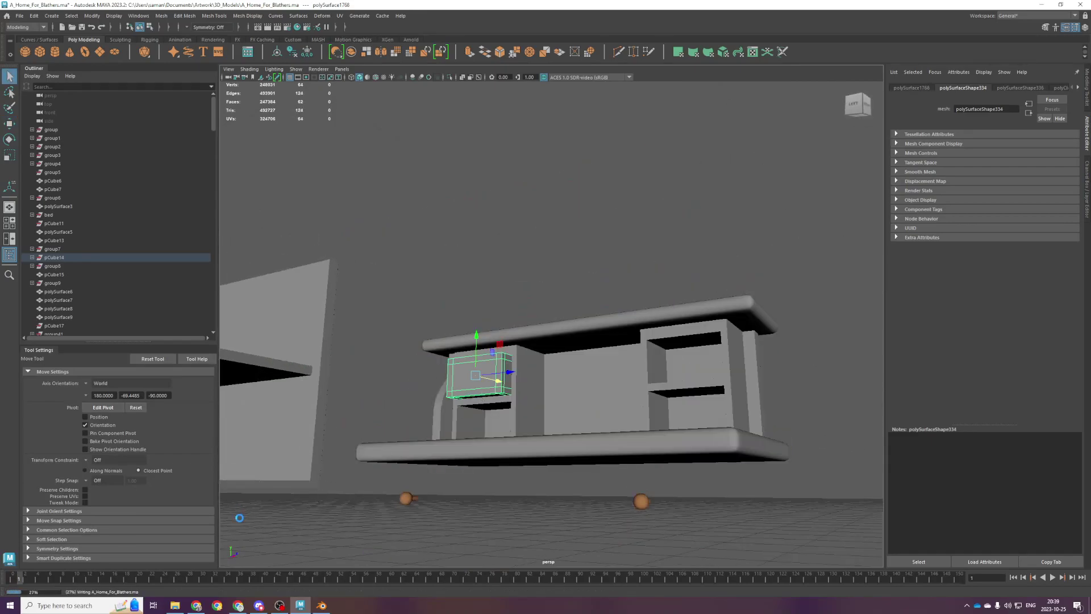
Check the drawer's position in its compartment in the front and perspective views, and save the scene.
{"action": "key", "text": "space"}
{"action": "key", "text": "space"}
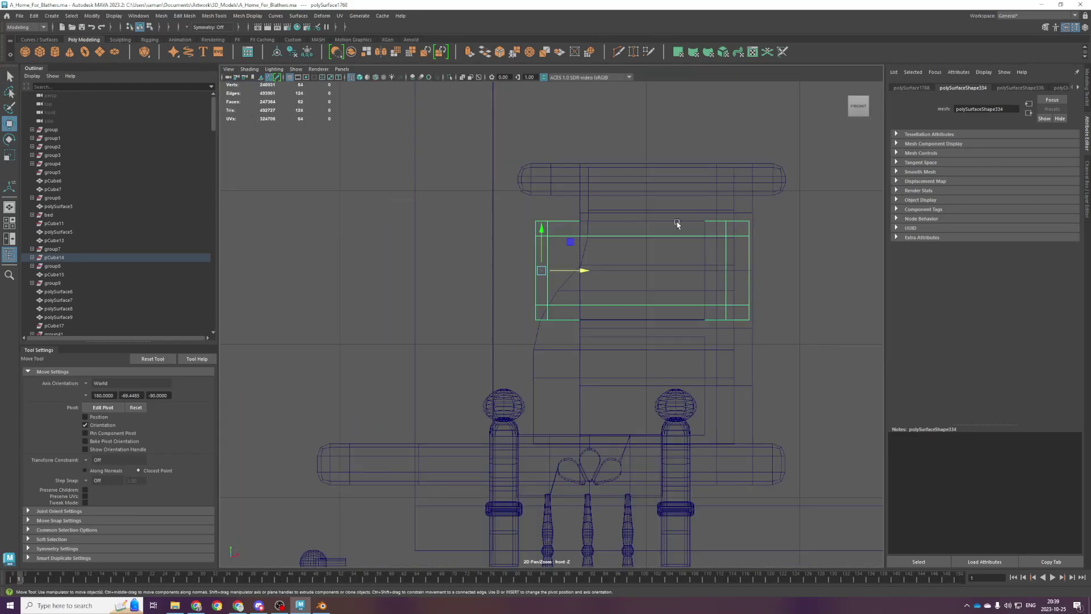
{"action": "key", "text": "space"}
{"action": "key", "text": "space"}
{"action": "key", "text": "space"}
{"action": "key", "text": "space"}
{"action": "scroll", "coordinate": [585, 414], "scroll_direction": "down", "scroll_amount": 2}
{"action": "middle_click_drag", "start_coordinate": [555, 358], "coordinate": [524, 382], "text": "alt"}
{"action": "key", "text": "space"}
{"action": "key", "text": "space"}
{"action": "left_click_drag", "start_coordinate": [599, 261], "coordinate": [493, 322], "text": "alt"}
{"action": "middle_click_drag", "start_coordinate": [493, 322], "coordinate": [526, 337], "text": "alt"}
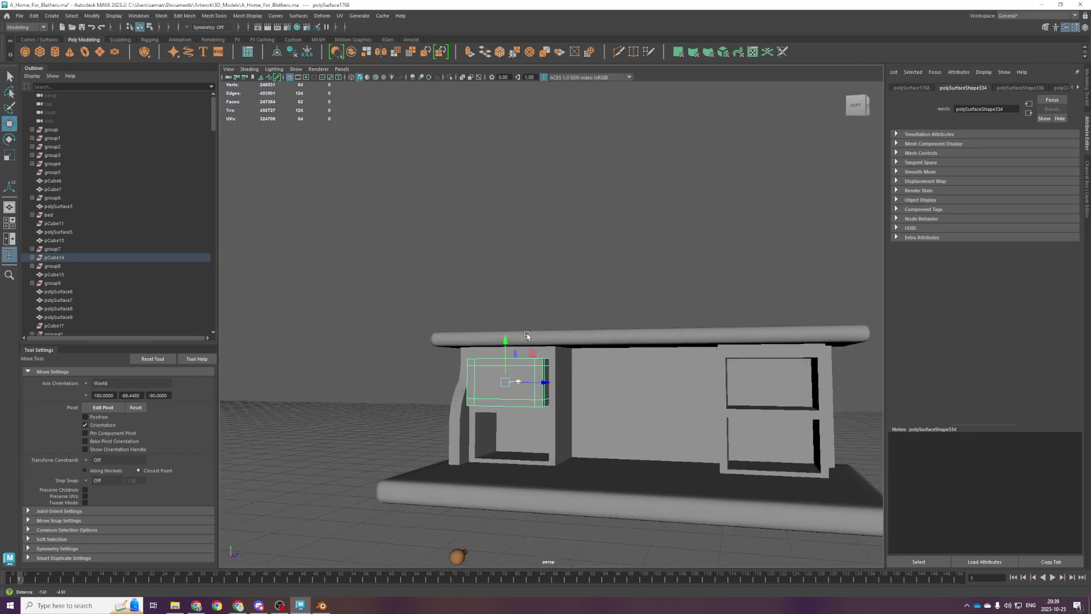
{"action": "scroll", "coordinate": [592, 281], "scroll_direction": "up", "scroll_amount": 2}
{"action": "key", "text": "ctrl+s"}
Extrude the drawer's large front face, scale the new face down to a small central rectangle, and save the scene.
{"action": "mouse_move", "coordinate": [519, 334]}
{"action": "right_mouse_down"}
{"action": "mouse_move", "coordinate": [523, 318]}
{"action": "mouse_move", "coordinate": [514, 340]}
{"action": "right_mouse_up"}
{"action": "left_click", "coordinate": [499, 356]}
{"action": "left_click_drag", "start_coordinate": [500, 356], "coordinate": [506, 380], "text": "alt"}
{"action": "left_click", "coordinate": [506, 381]}
{"action": "key", "text": "ctrl+s"}
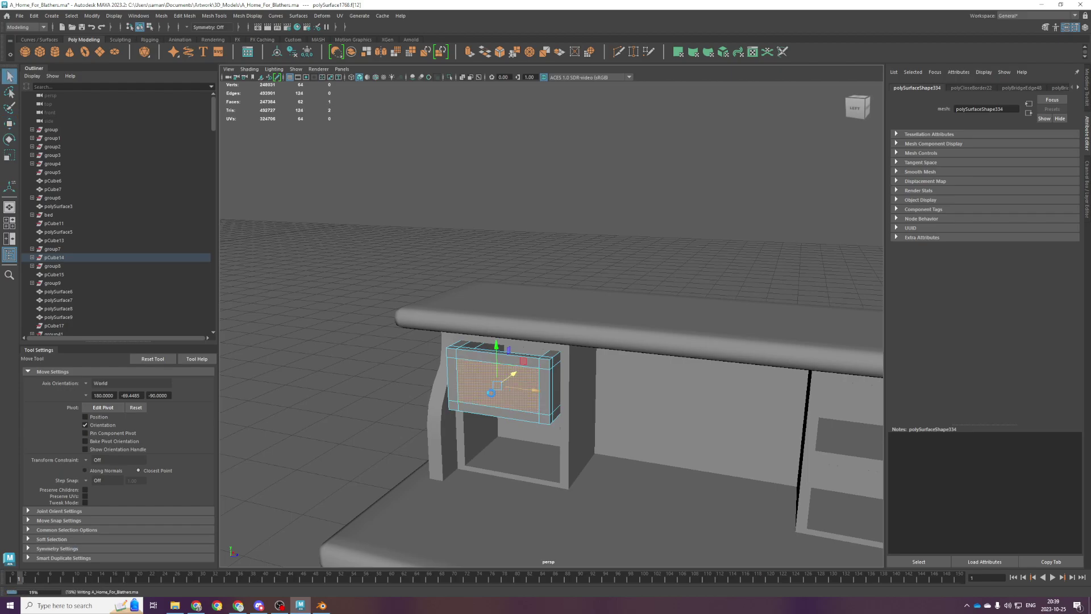
{"action": "left_click_drag", "start_coordinate": [492, 426], "coordinate": [496, 414], "text": "alt"}
{"action": "scroll", "coordinate": [511, 408], "scroll_direction": "up", "scroll_amount": 5}
{"action": "key", "text": "ctrl+e"}
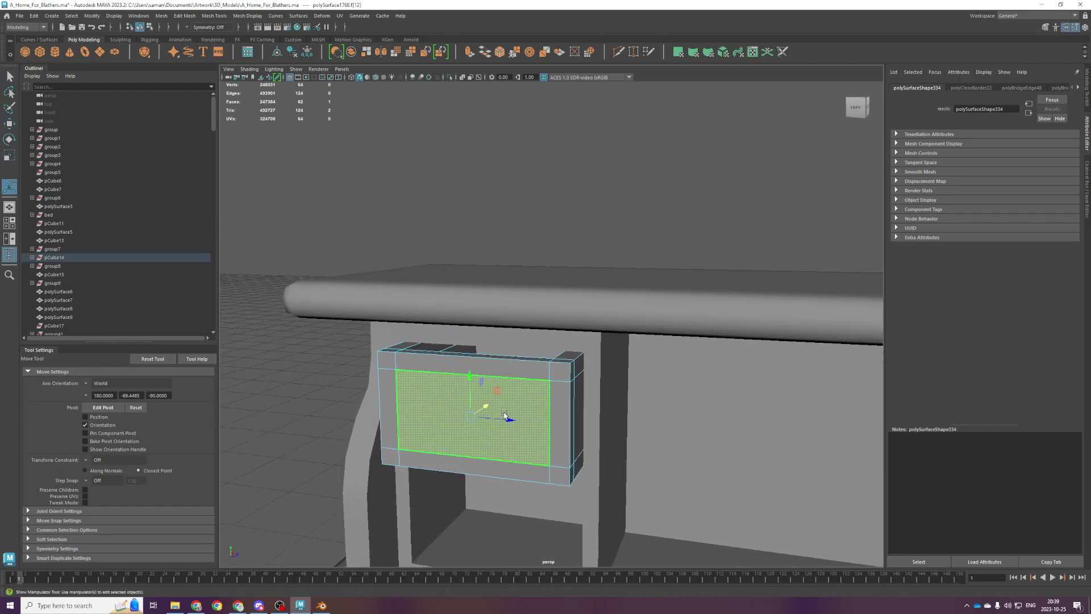
{"action": "key", "text": "r"}
{"action": "left_click_drag", "start_coordinate": [469, 376], "coordinate": [478, 411]}
{"action": "left_click_drag", "start_coordinate": [479, 367], "coordinate": [602, 339]}
{"action": "key", "text": "ctrl+s"}
{"action": "scroll", "coordinate": [497, 377], "scroll_direction": "up", "scroll_amount": 5}
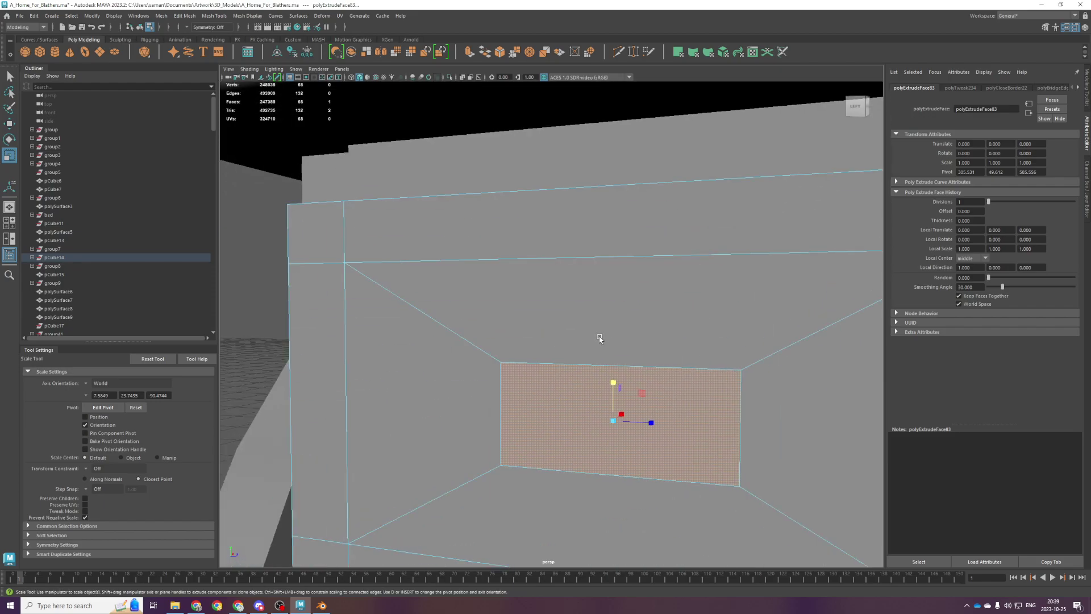
Extrude the small central face on the drawer front again as a narrow inset, and save the scene.
{"action": "scroll", "coordinate": [596, 341], "scroll_direction": "down", "scroll_amount": 4}
{"action": "left_click_drag", "start_coordinate": [533, 368], "coordinate": [495, 356], "text": "alt"}
{"action": "key", "text": "ctrl+e"}
{"action": "scroll", "coordinate": [530, 373], "scroll_direction": "up", "scroll_amount": 2}
{"action": "scroll", "coordinate": [532, 378], "scroll_direction": "up", "scroll_amount": 2}
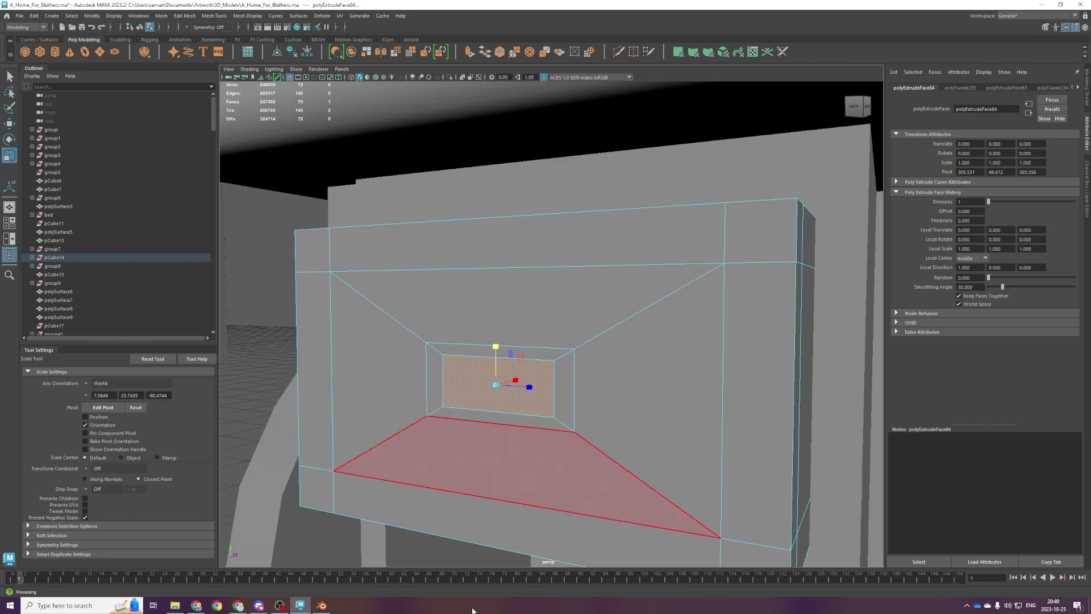
{"action": "left_click", "coordinate": [497, 356]}
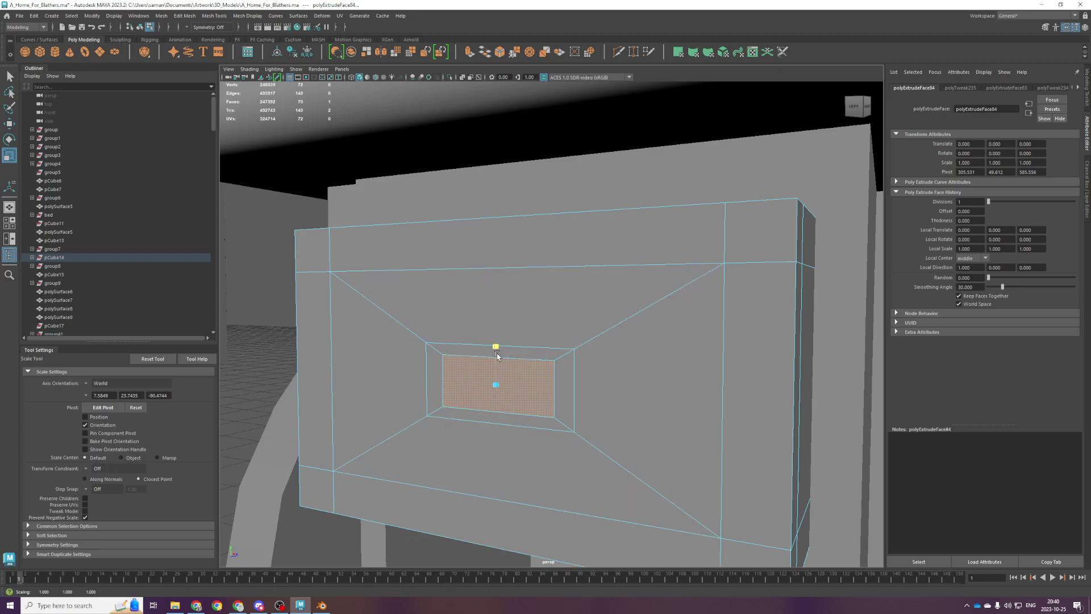
{"action": "key", "text": "ctrl+s"}
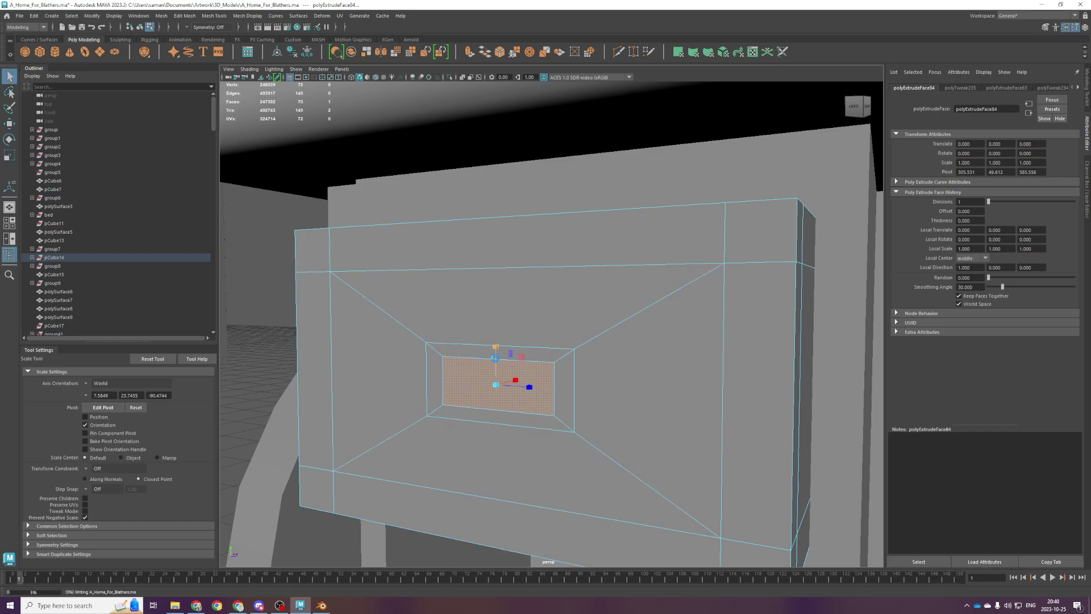
{"action": "left_click_drag", "start_coordinate": [528, 398], "coordinate": [489, 415], "text": "alt"}
{"action": "key", "text": "w"}
{"action": "scroll", "coordinate": [506, 406], "scroll_direction": "down", "scroll_amount": 5}
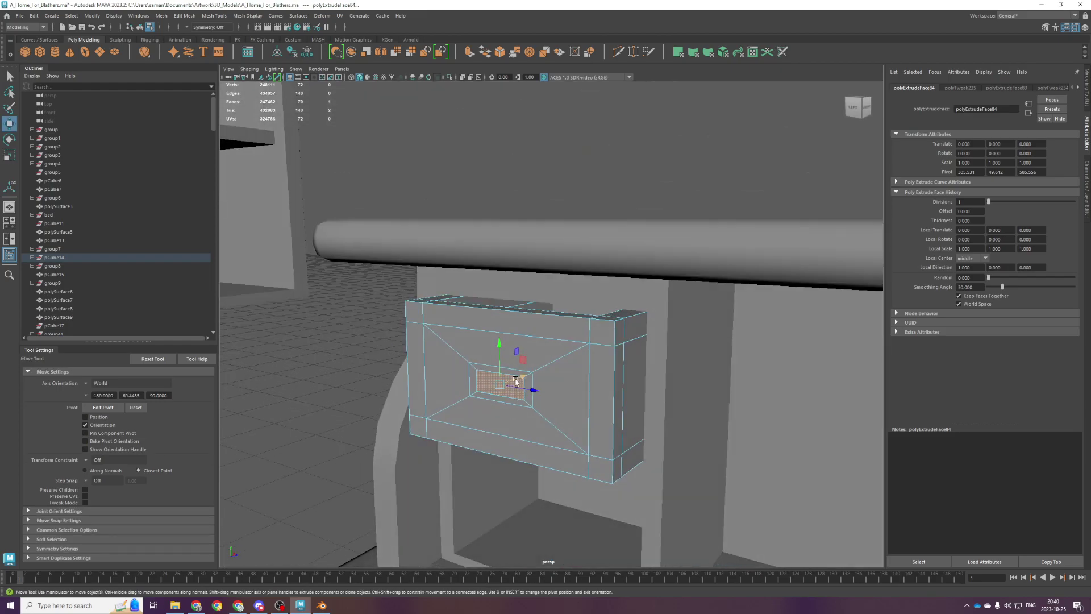
Separate the overlapping drawer copies to check them, undo the moves, and delete the extra copy.
{"action": "key", "text": "F8"}
{"action": "left_click_drag", "start_coordinate": [529, 375], "coordinate": [560, 387]}
{"action": "scroll", "coordinate": [478, 400], "scroll_direction": "down", "scroll_amount": 4}
{"action": "left_click_drag", "start_coordinate": [510, 434], "coordinate": [422, 414]}
{"action": "key", "text": "ctrl+z"}
{"action": "key", "text": "ctrl+z"}
{"action": "left_click", "coordinate": [399, 404]}
{"action": "key", "text": "Delete"}
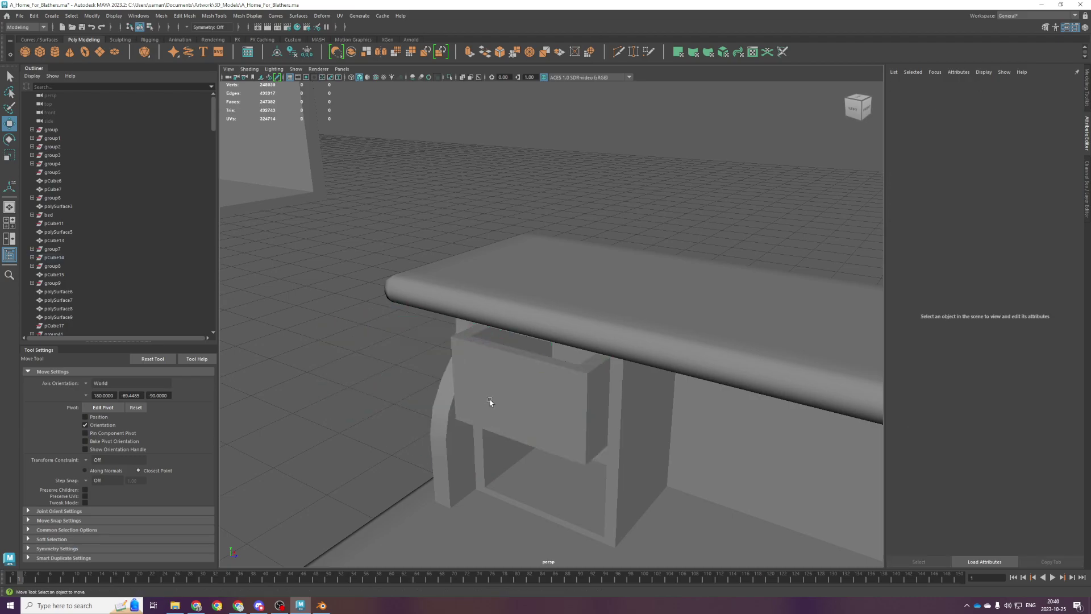
Select the innermost rectangular face on the drawer front and scale it down slightly in height.
{"action": "left_click", "coordinate": [481, 401]}
{"action": "scroll", "coordinate": [528, 412], "scroll_direction": "up", "scroll_amount": 4}
{"action": "left_click_drag", "start_coordinate": [528, 413], "coordinate": [540, 380], "text": "alt"}
{"action": "right_click_drag", "start_coordinate": [586, 273], "coordinate": [585, 299]}
{"action": "left_click_drag", "start_coordinate": [584, 300], "coordinate": [570, 319], "text": "alt"}
{"action": "left_click", "coordinate": [586, 291]}
{"action": "key", "text": "r"}
{"action": "left_click_drag", "start_coordinate": [597, 250], "coordinate": [597, 259]}
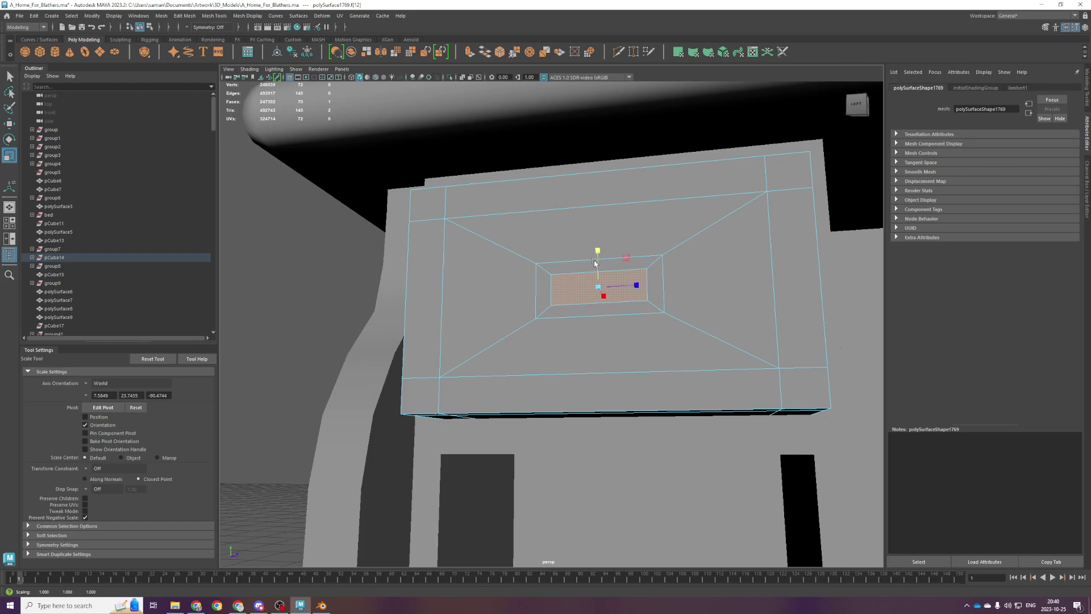
{"action": "scroll", "coordinate": [583, 271], "scroll_direction": "up", "scroll_amount": 5}
{"action": "scroll", "coordinate": [583, 272], "scroll_direction": "down", "scroll_amount": 4}
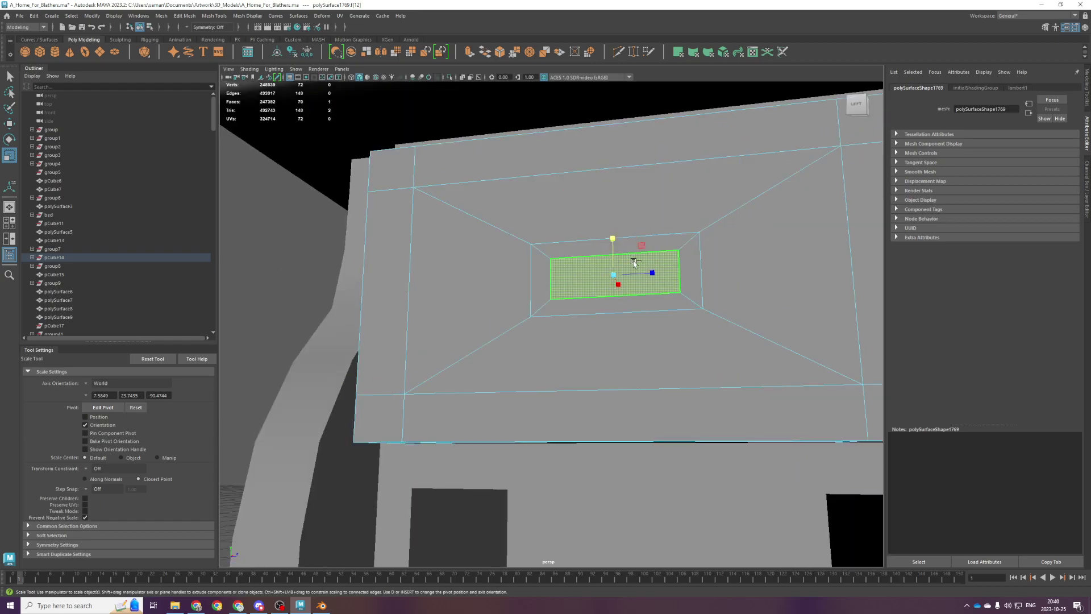
Select all vertices of the central inset on the drawer front, scale them narrower in width, and save the scene.
{"action": "key", "text": "space"}
{"action": "key", "text": "space"}
{"action": "scroll", "coordinate": [536, 338], "scroll_direction": "down", "scroll_amount": 8}
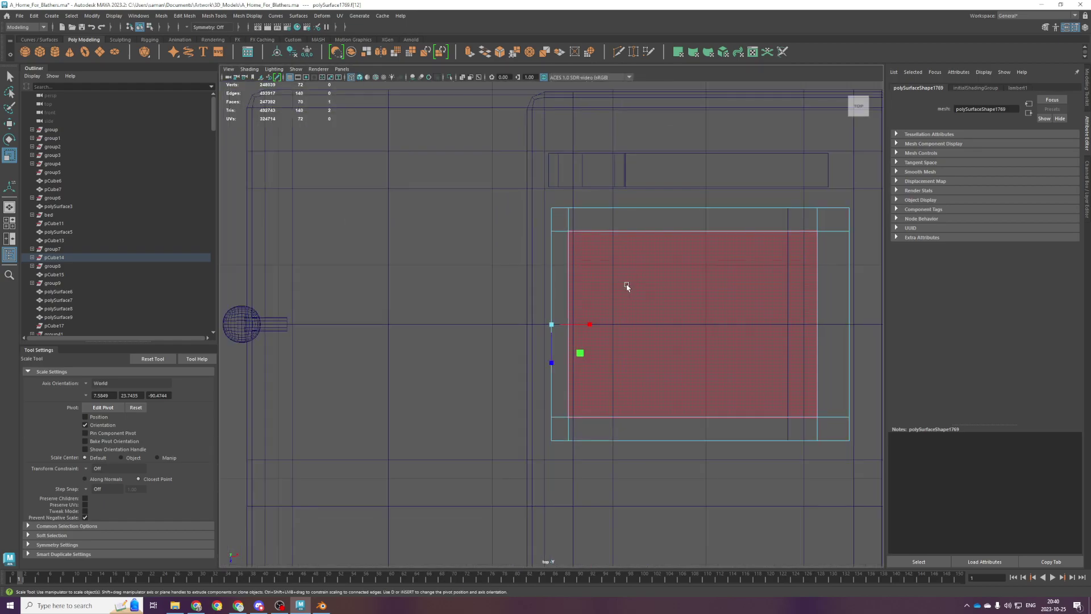
{"action": "left_click_drag", "start_coordinate": [511, 285], "coordinate": [602, 340]}
{"action": "key", "text": "space"}
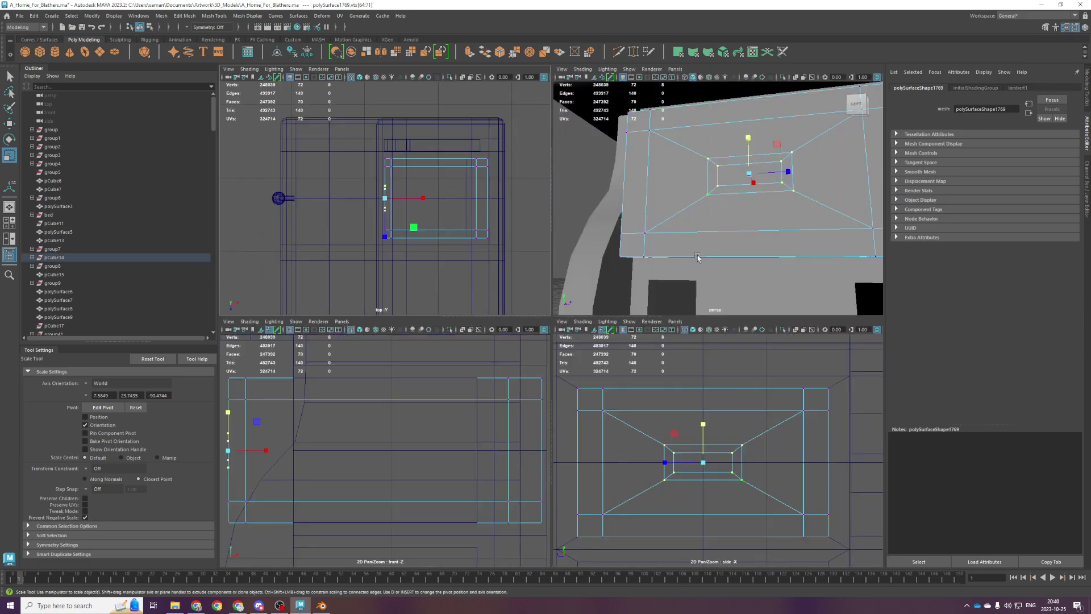
{"action": "key", "text": "space"}
{"action": "left_click_drag", "start_coordinate": [647, 273], "coordinate": [670, 326]}
{"action": "key", "text": "ctrl+s"}
Extrude the innermost rectangular face on the drawer front and push it inward to form a recess.
{"action": "scroll", "coordinate": [663, 296], "scroll_direction": "down", "scroll_amount": 5}
{"action": "scroll", "coordinate": [669, 326], "scroll_direction": "up", "scroll_amount": 7}
{"action": "middle_click_drag", "start_coordinate": [669, 327], "coordinate": [539, 338], "text": "alt"}
{"action": "scroll", "coordinate": [506, 264], "scroll_direction": "down", "scroll_amount": 3}
{"action": "right_click_drag", "start_coordinate": [539, 337], "coordinate": [539, 364]}
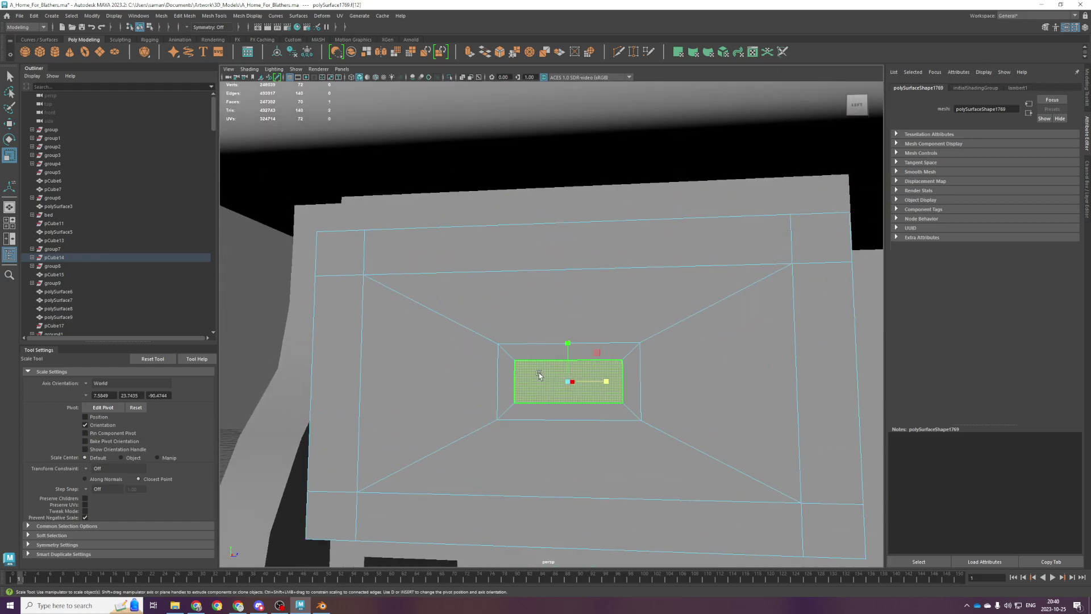
{"action": "left_click", "coordinate": [539, 373]}
{"action": "key", "text": "space"}
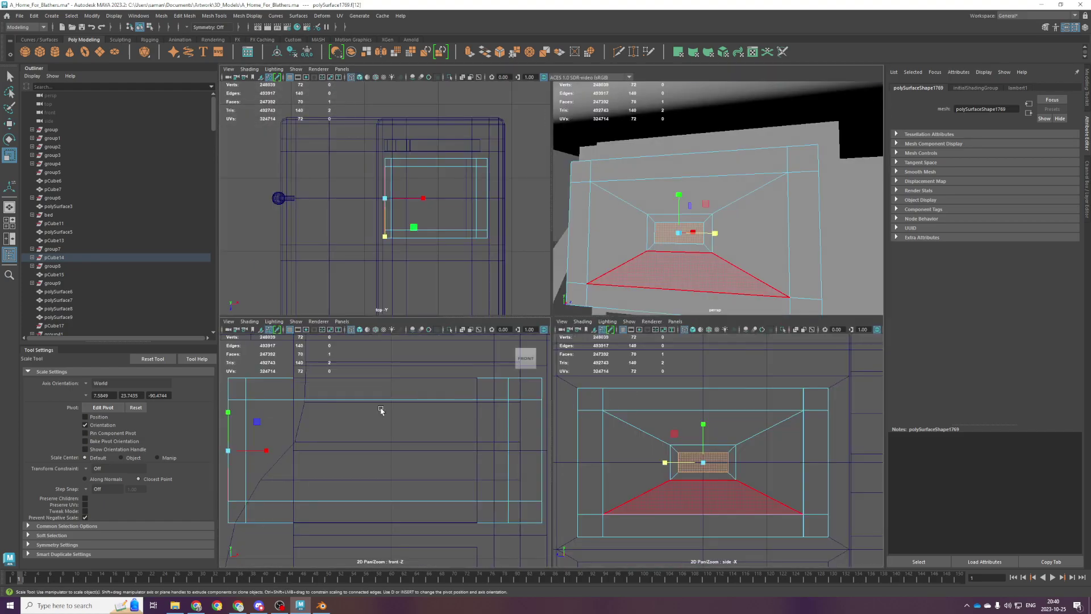
{"action": "key", "text": "space"}
{"action": "key", "text": "ctrl+e"}
{"action": "key", "text": "w"}
{"action": "left_click_drag", "start_coordinate": [599, 332], "coordinate": [653, 329]}
{"action": "key", "text": "space"}
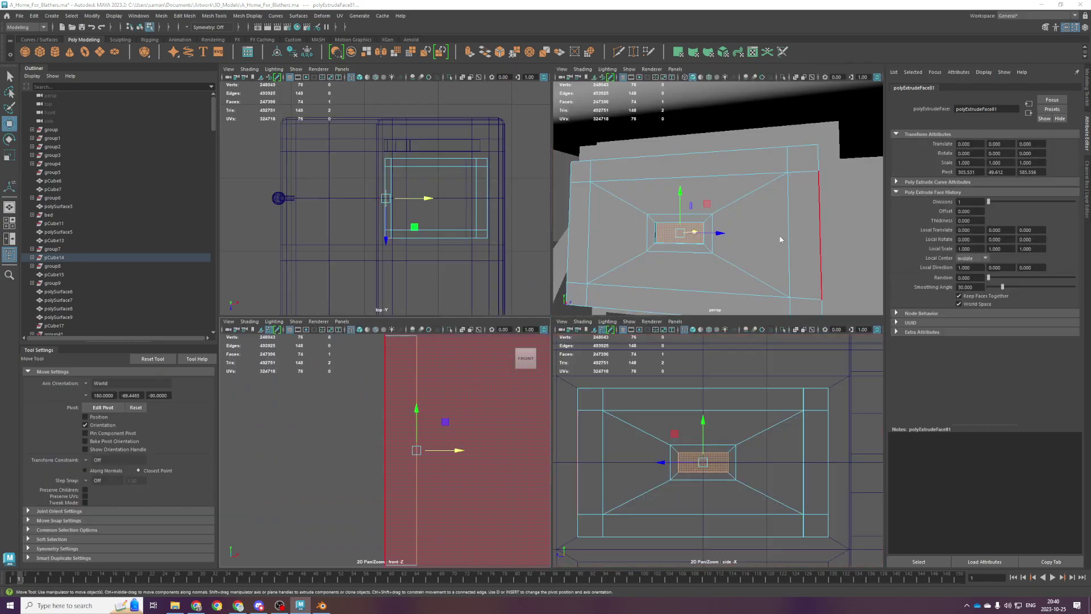
{"action": "key", "text": "space"}
{"action": "left_click_drag", "start_coordinate": [495, 396], "coordinate": [409, 341], "text": "alt"}
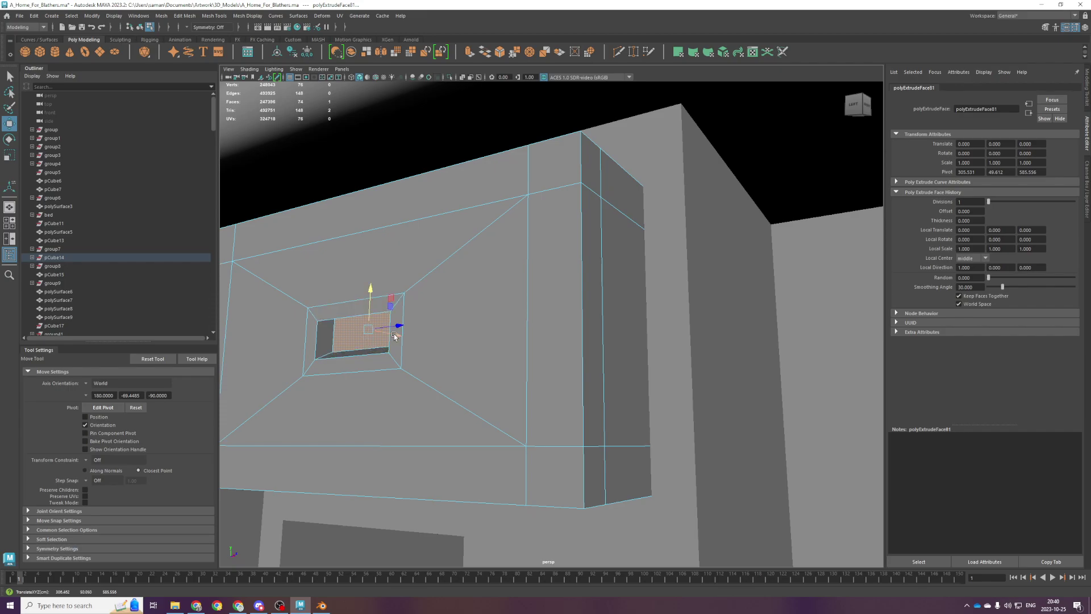
{"action": "left_click_drag", "start_coordinate": [378, 340], "coordinate": [399, 396], "text": "alt"}
{"action": "left_click_drag", "start_coordinate": [424, 435], "coordinate": [428, 434]}
{"action": "left_click_drag", "start_coordinate": [450, 421], "coordinate": [451, 370], "text": "alt"}
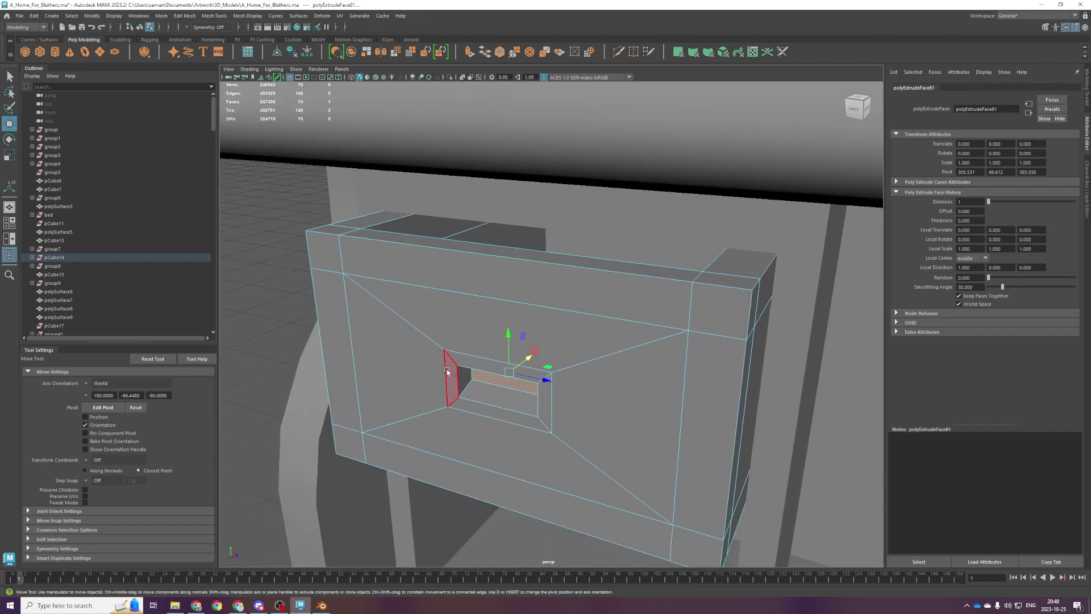
Extrude the four faces framing the recess and scale them down slightly to form a raised, tapered frame.
{"action": "left_click", "coordinate": [440, 374]}
{"action": "left_click", "coordinate": [451, 380]}
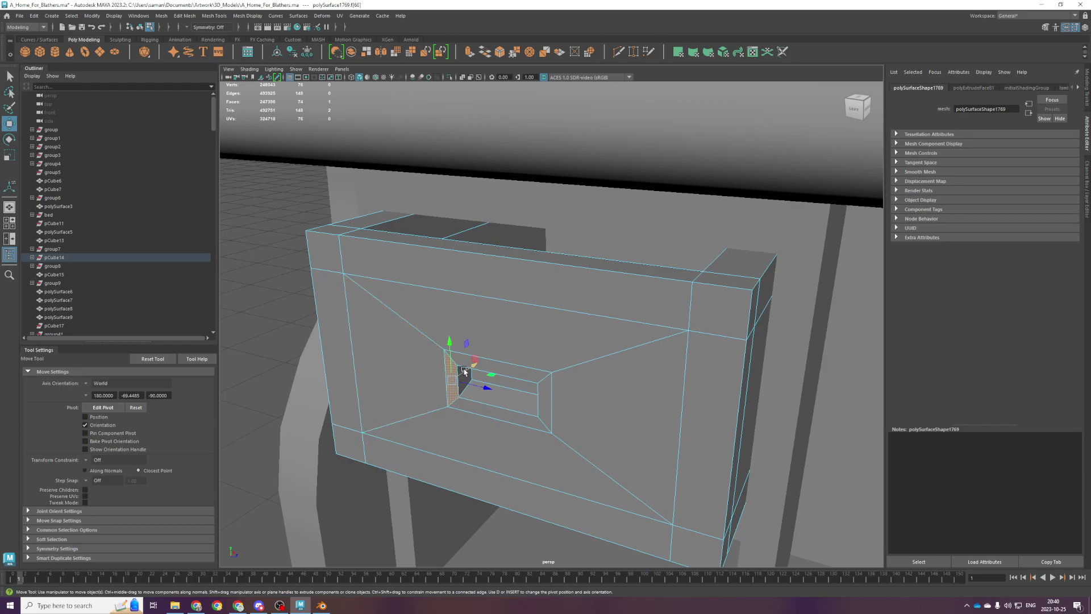
{"action": "left_click", "coordinate": [493, 368], "text": "shift"}
{"action": "left_click", "coordinate": [543, 412], "text": "shift"}
{"action": "left_click", "coordinate": [529, 422], "text": "shift"}
{"action": "key", "text": "ctrl+e"}
{"action": "key", "text": "r"}
{"action": "left_click_drag", "start_coordinate": [504, 372], "coordinate": [545, 294], "text": "alt"}
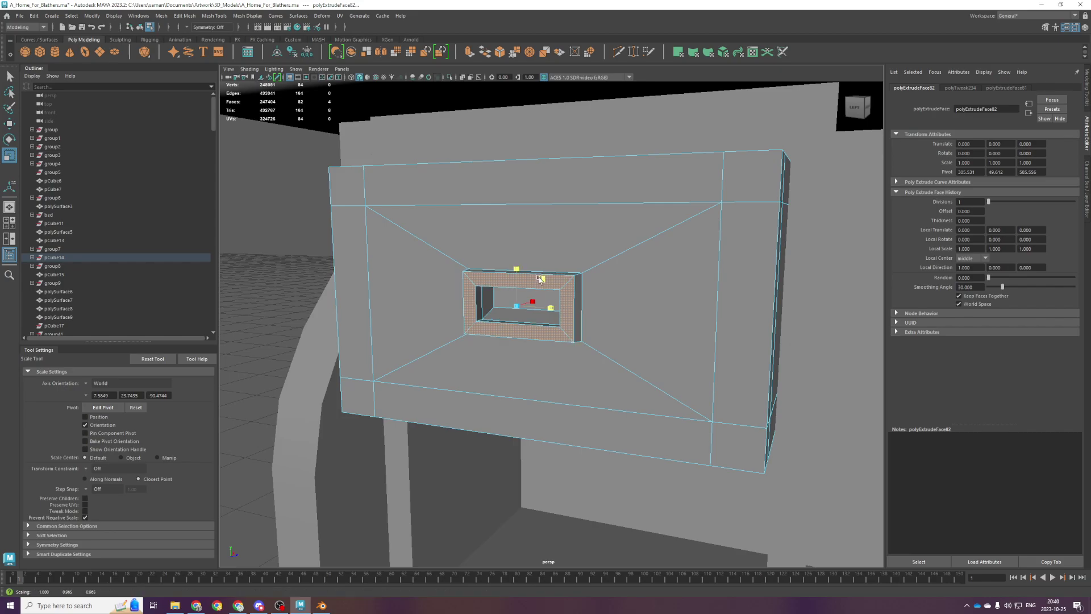
{"action": "scroll", "coordinate": [487, 257], "scroll_direction": "up", "scroll_amount": 3}
Select the edge loop around the recess opening and scale it up slightly in width and height.
{"action": "key", "text": "F10"}
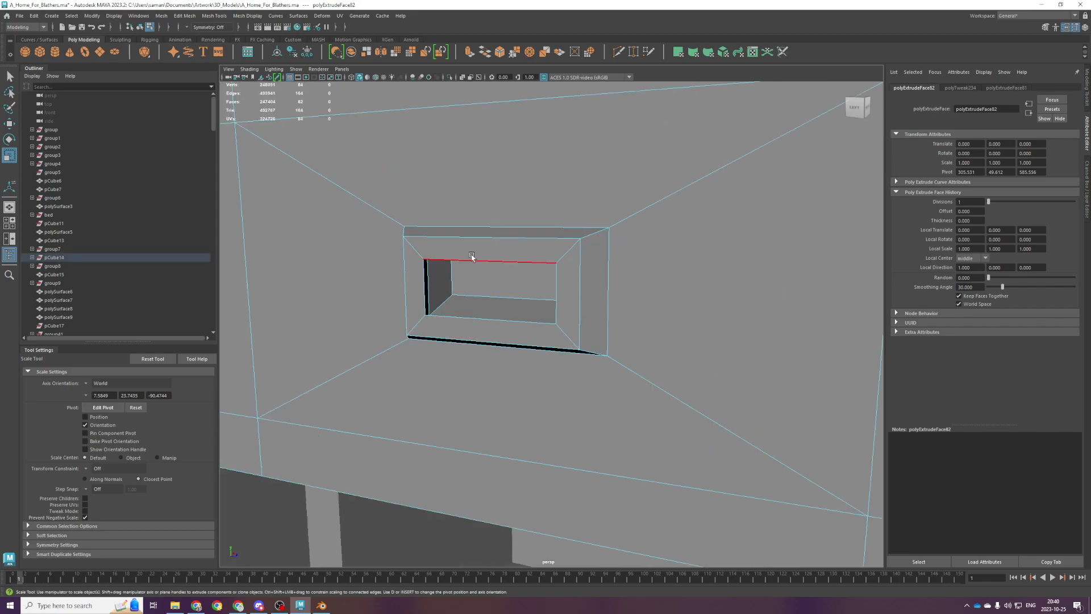
{"action": "double_click", "coordinate": [472, 259]}
{"action": "key", "text": "space"}
{"action": "key", "text": "space"}
{"action": "key", "text": "space"}
{"action": "key", "text": "space"}
{"action": "scroll", "coordinate": [522, 297], "scroll_direction": "down", "scroll_amount": 8}
{"action": "scroll", "coordinate": [522, 297], "scroll_direction": "up", "scroll_amount": 1}
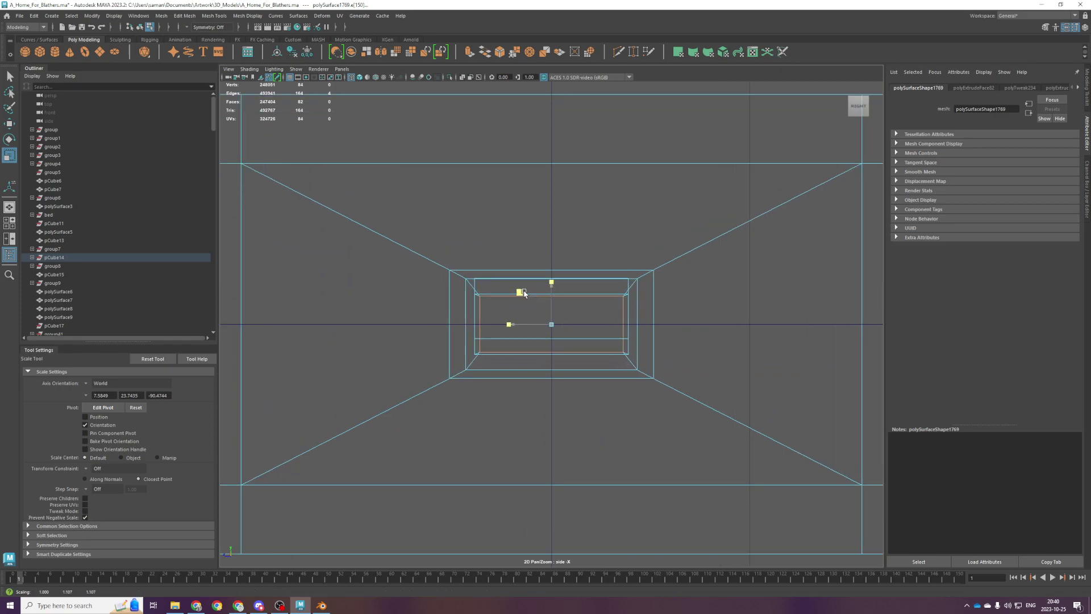
{"action": "key", "text": "space"}
{"action": "key", "text": "space"}
Stretch the recess opening's edge loop slightly in height.
{"action": "left_click_drag", "start_coordinate": [596, 235], "coordinate": [604, 231], "text": "alt"}
{"action": "middle_click_drag", "start_coordinate": [604, 230], "coordinate": [588, 238], "text": "alt"}
{"action": "scroll", "coordinate": [585, 262], "scroll_direction": "down", "scroll_amount": 5}
{"action": "scroll", "coordinate": [586, 263], "scroll_direction": "up", "scroll_amount": 3}
{"action": "left_click_drag", "start_coordinate": [586, 263], "coordinate": [594, 269], "text": "alt"}
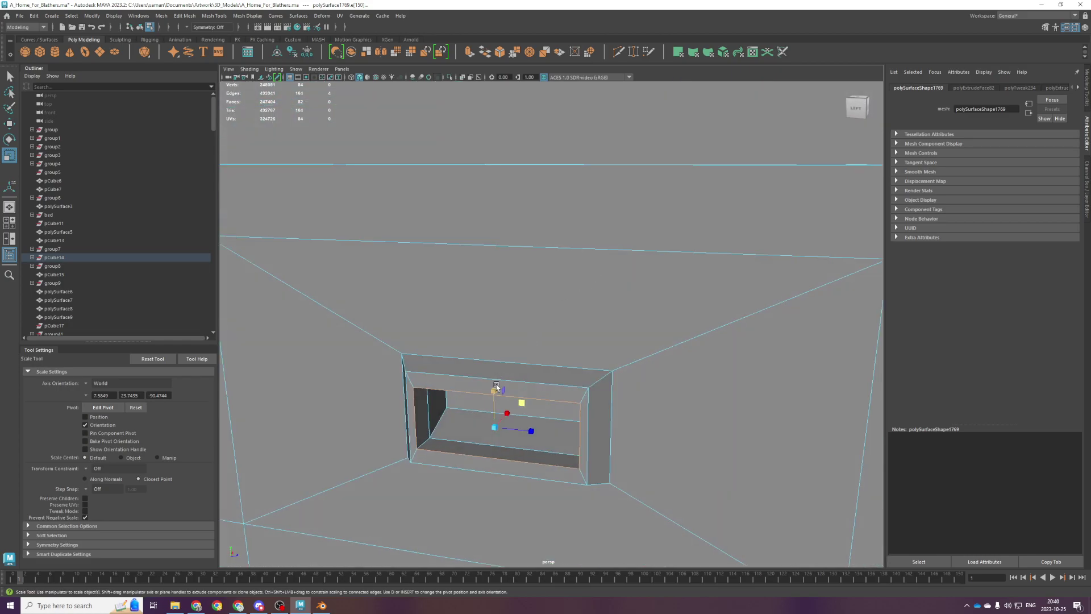
{"action": "left_click_drag", "start_coordinate": [494, 391], "coordinate": [496, 387]}
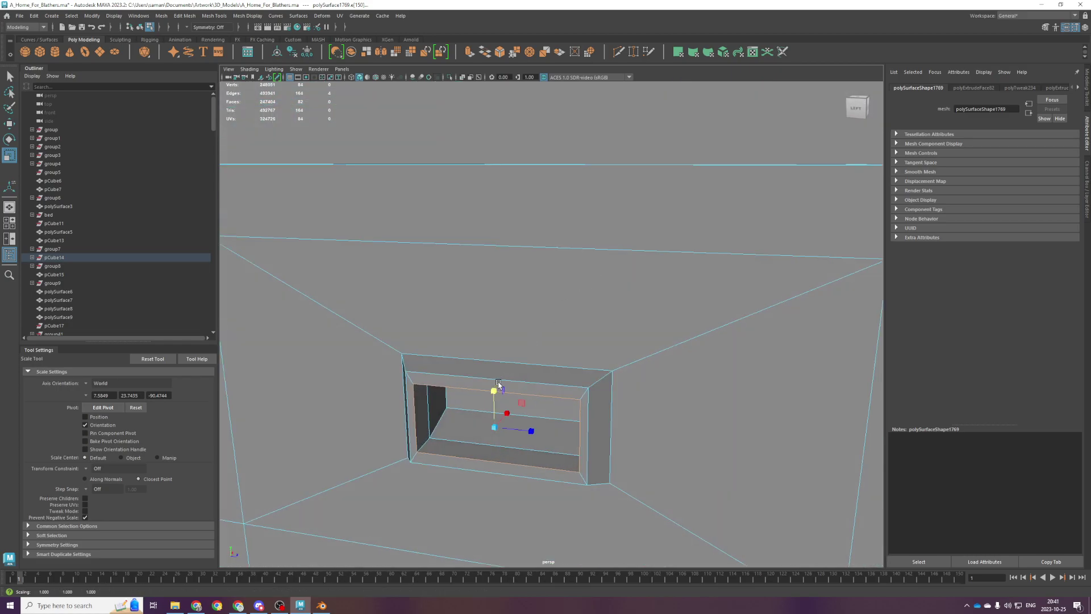
Select the vertices of the framed recess, try moving them, and undo the move.
{"action": "key", "text": "space"}
{"action": "key", "text": "space"}
{"action": "scroll", "coordinate": [433, 241], "scroll_direction": "up", "scroll_amount": 3}
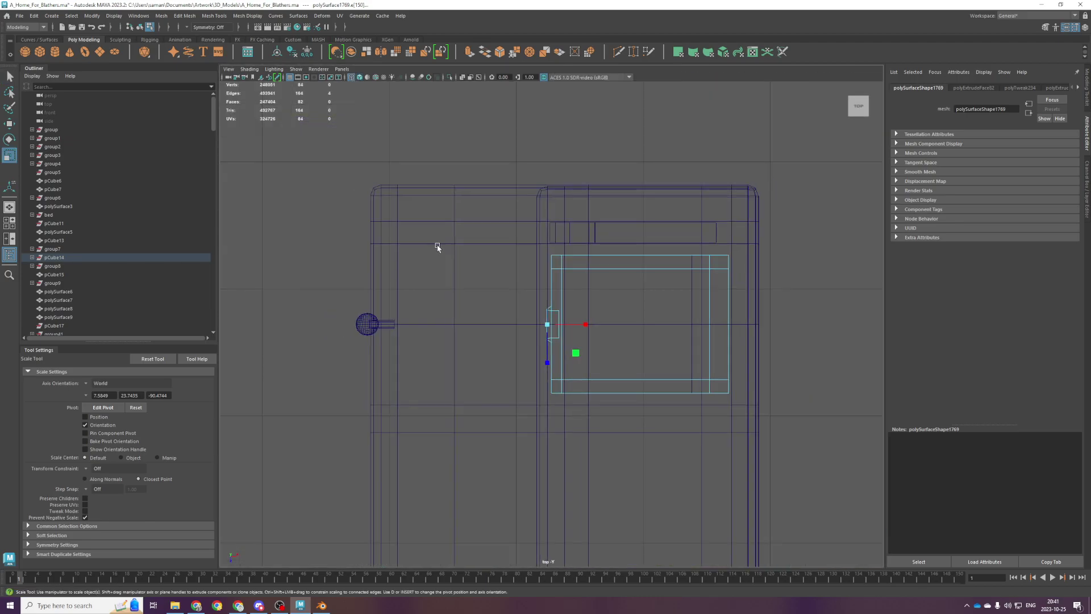
{"action": "left_click", "coordinate": [592, 295]}
{"action": "left_click_drag", "start_coordinate": [529, 288], "coordinate": [604, 330]}
{"action": "key", "text": "space"}
{"action": "key", "text": "space"}
{"action": "left_click_drag", "start_coordinate": [701, 279], "coordinate": [644, 300], "text": "alt"}
{"action": "key", "text": "w"}
{"action": "left_click_drag", "start_coordinate": [583, 336], "coordinate": [592, 336]}
{"action": "key", "text": "ctrl+z"}
Reselect all vertices of the framed recess, scale them narrower in width, and save the scene.
{"action": "key", "text": "space"}
{"action": "key", "text": "space"}
{"action": "left_click_drag", "start_coordinate": [475, 277], "coordinate": [553, 341]}
{"action": "key", "text": "r"}
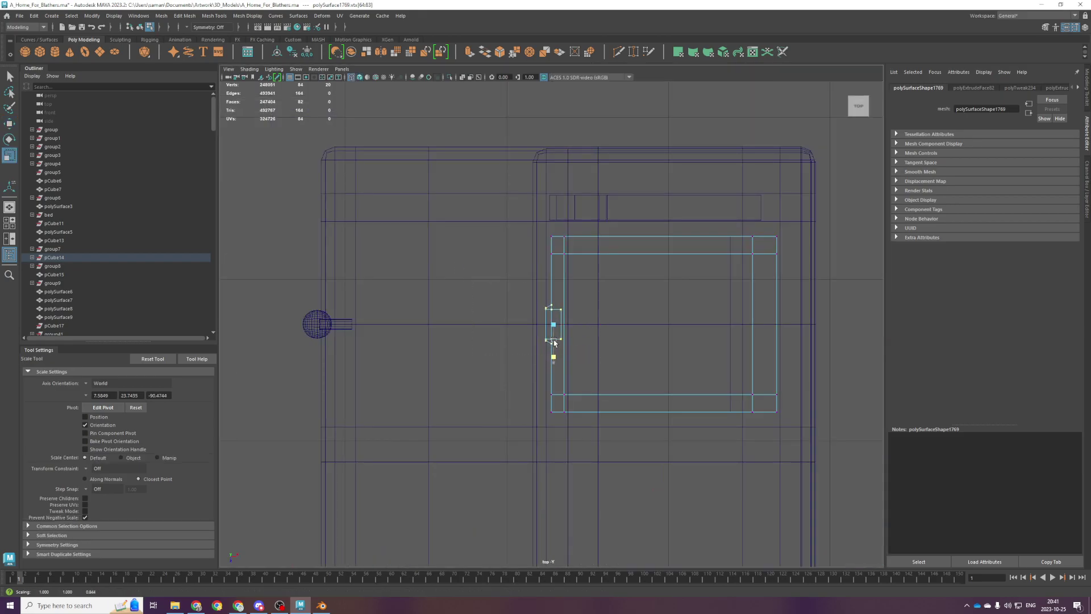
{"action": "key", "text": "ctrl+s"}
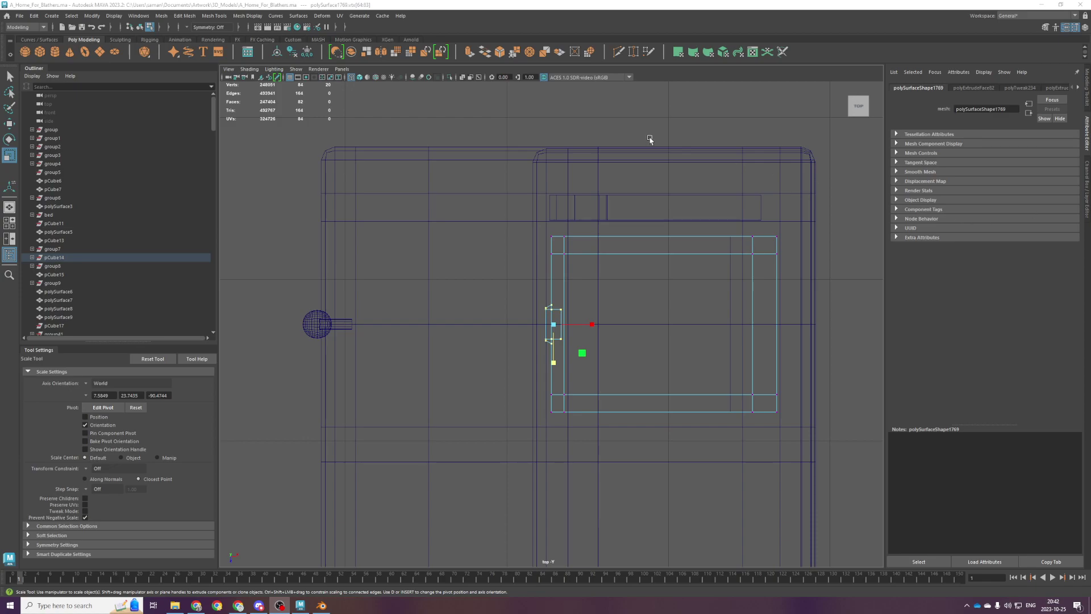
Select the vertical side edges of the raised frame on the drawer front, and return to object mode.
{"action": "key", "text": "space"}
{"action": "key", "text": "space"}
{"action": "scroll", "coordinate": [657, 260], "scroll_direction": "up", "scroll_amount": 3}
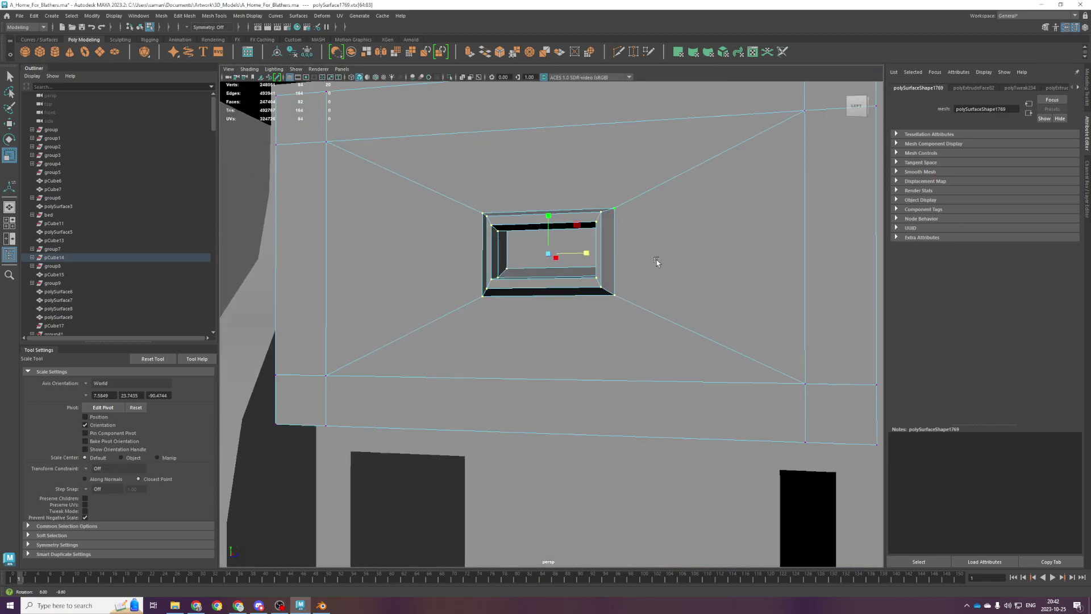
{"action": "left_click", "coordinate": [628, 253]}
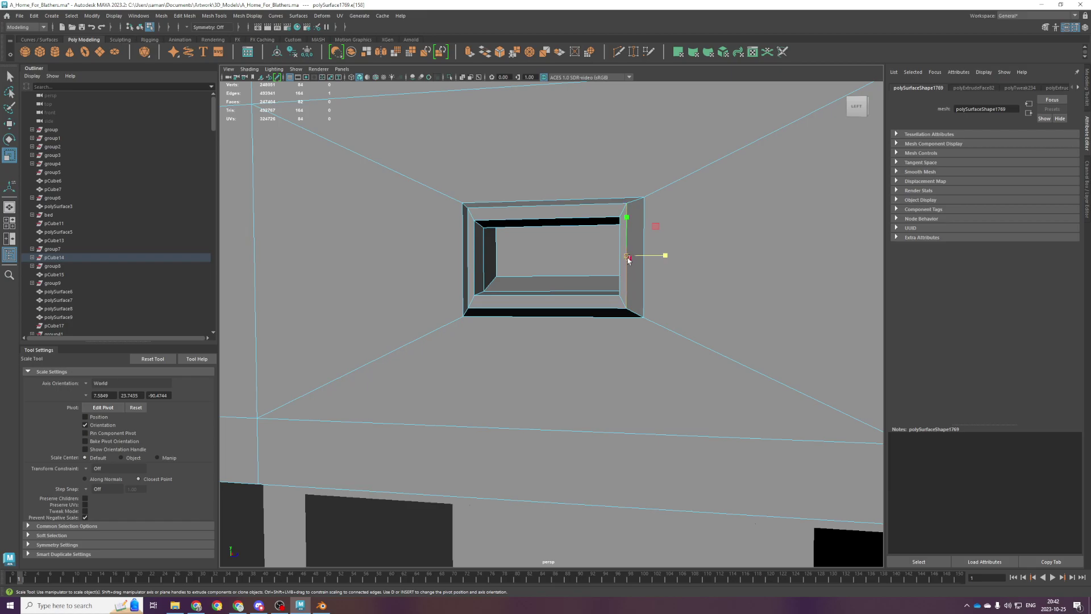
{"action": "left_click", "coordinate": [469, 260], "text": "shift"}
{"action": "left_click", "coordinate": [463, 260], "text": "shift"}
{"action": "scroll", "coordinate": [597, 260], "scroll_direction": "down", "scroll_amount": 3}
{"action": "scroll", "coordinate": [597, 260], "scroll_direction": "down", "scroll_amount": 2}
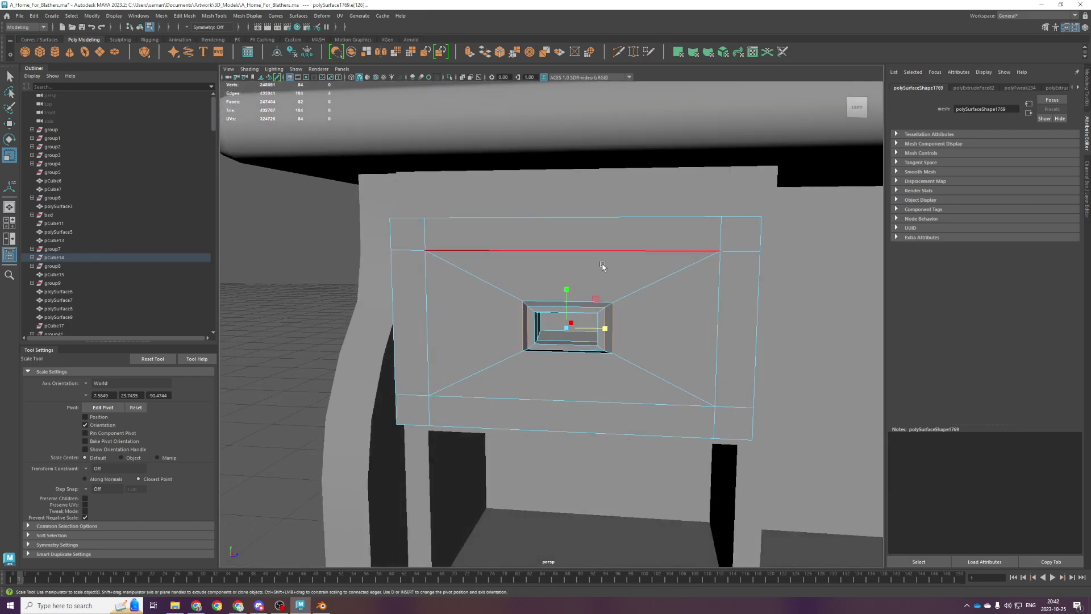
{"action": "scroll", "coordinate": [563, 342], "scroll_direction": "down", "scroll_amount": 2}
{"action": "key", "text": "F8"}
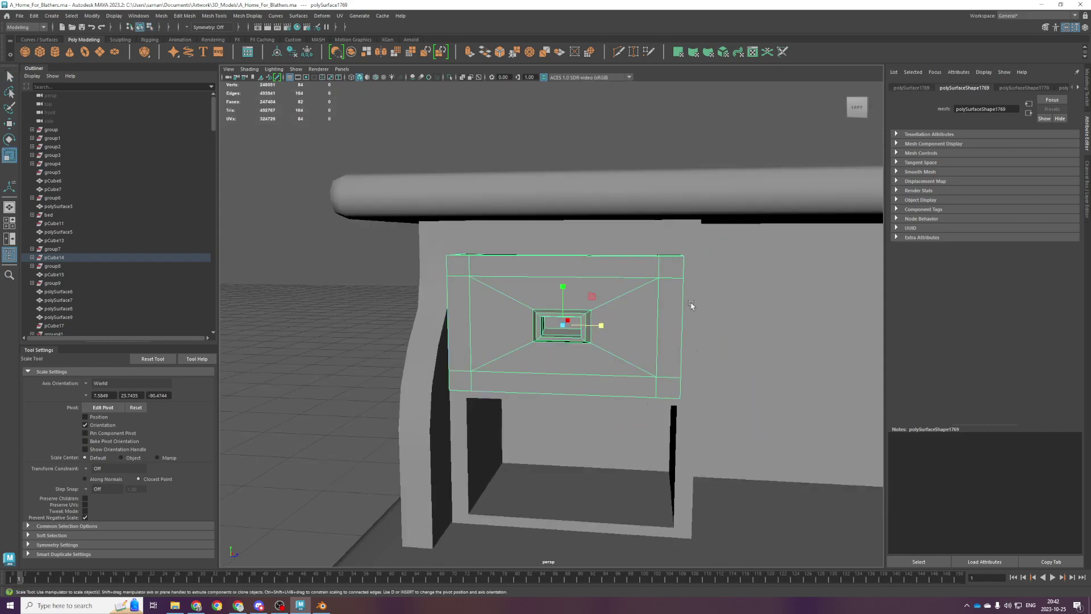
Select the finished drawer as an object and save the scene.
{"action": "scroll", "coordinate": [709, 311], "scroll_direction": "down", "scroll_amount": 3}
{"action": "left_click", "coordinate": [709, 311]}
{"action": "scroll", "coordinate": [668, 331], "scroll_direction": "up", "scroll_amount": 4}
{"action": "left_click_drag", "start_coordinate": [669, 331], "coordinate": [617, 373], "text": "alt"}
{"action": "left_click", "coordinate": [562, 332]}
{"action": "key", "text": "ctrl+s"}
{"action": "scroll", "coordinate": [528, 342], "scroll_direction": "down", "scroll_amount": 3}
{"action": "scroll", "coordinate": [617, 373], "scroll_direction": "down", "scroll_amount": 3}
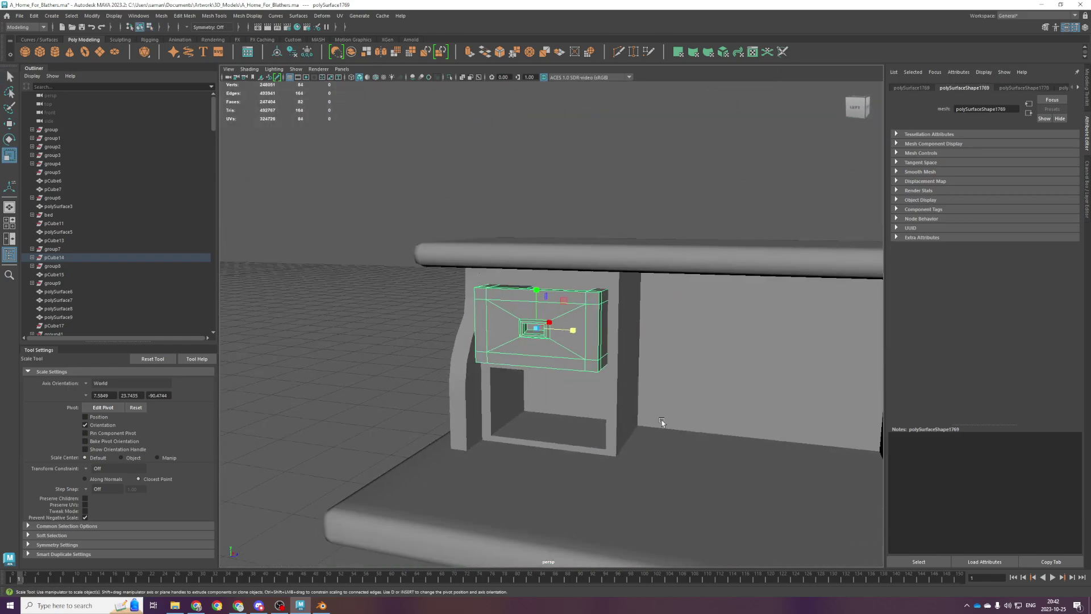
Select the desk body and examine the whole desk among the surrounding furniture.
{"action": "left_click", "coordinate": [243, 601]}
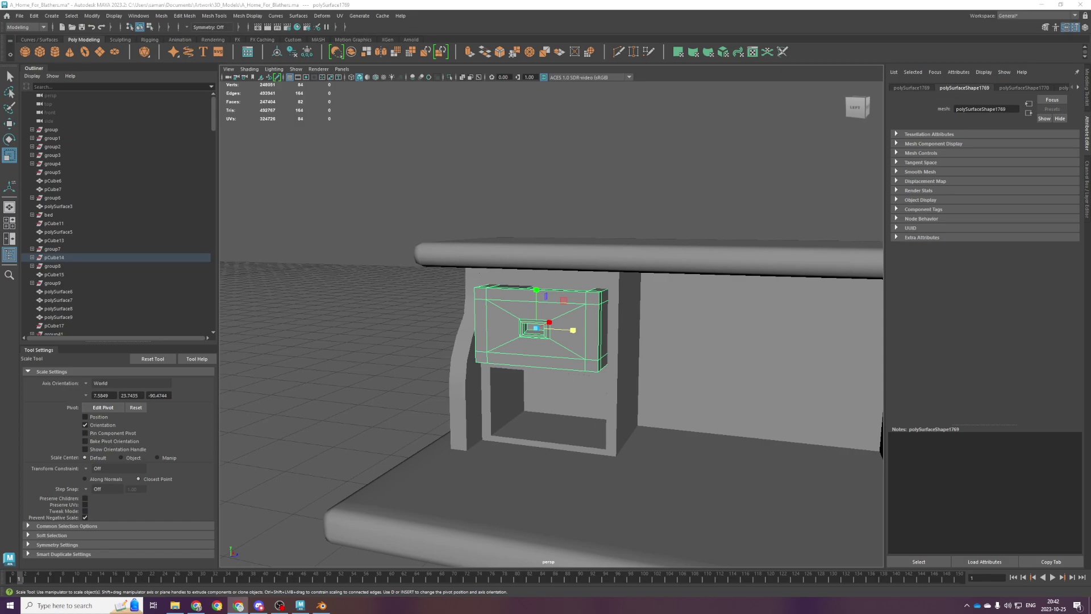
{"action": "scroll", "coordinate": [555, 397], "scroll_direction": "down", "scroll_amount": 4}
{"action": "scroll", "coordinate": [557, 397], "scroll_direction": "up", "scroll_amount": 2}
{"action": "mouse_move", "coordinate": [557, 397]}
{"action": "left_mouse_down", "text": "alt"}
{"action": "mouse_move", "coordinate": [537, 384]}
{"action": "mouse_move", "coordinate": [556, 383]}
{"action": "left_mouse_up", "text": "alt"}
{"action": "left_click", "coordinate": [543, 390]}
{"action": "scroll", "coordinate": [536, 384], "scroll_direction": "down", "scroll_amount": 2}
{"action": "scroll", "coordinate": [537, 384], "scroll_direction": "down", "scroll_amount": 3}
{"action": "scroll", "coordinate": [537, 383], "scroll_direction": "down", "scroll_amount": 3}
{"action": "left_click_drag", "start_coordinate": [563, 339], "coordinate": [564, 364], "text": "alt"}
{"action": "scroll", "coordinate": [571, 347], "scroll_direction": "down", "scroll_amount": 3}
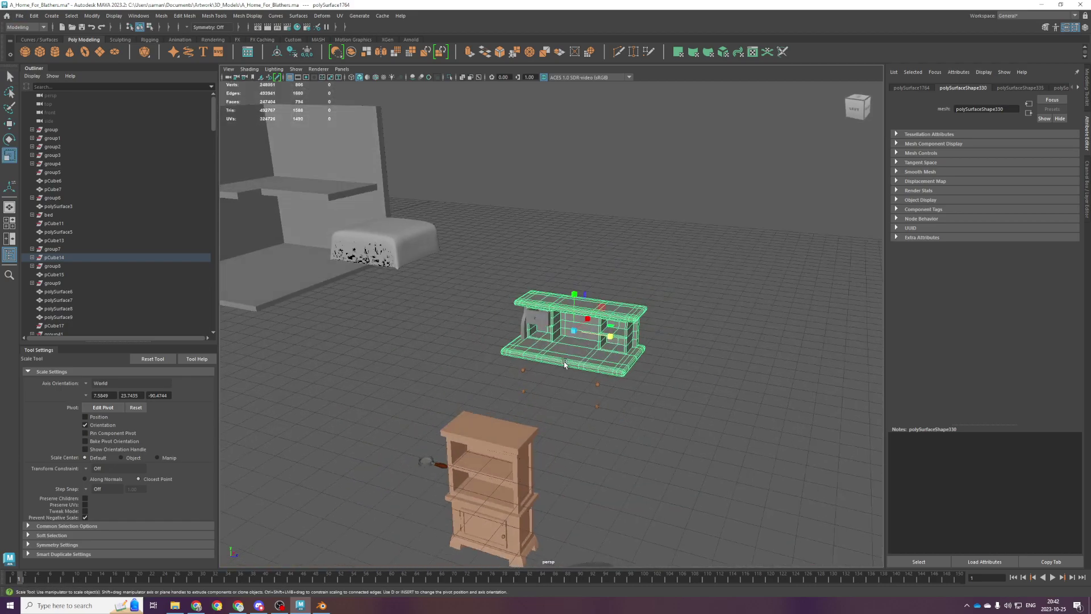
Save the scene, duplicate the drawer, and move the copy straight down into the lower compartment.
{"action": "scroll", "coordinate": [563, 364], "scroll_direction": "up", "scroll_amount": 3}
{"action": "left_click", "coordinate": [529, 320]}
{"action": "scroll", "coordinate": [529, 321], "scroll_direction": "up", "scroll_amount": 4}
{"action": "key", "text": "space"}
{"action": "key", "text": "space"}
{"action": "key", "text": "f"}
{"action": "scroll", "coordinate": [379, 472], "scroll_direction": "down", "scroll_amount": 8}
{"action": "key", "text": "q"}
{"action": "key", "text": "ctrl+s"}
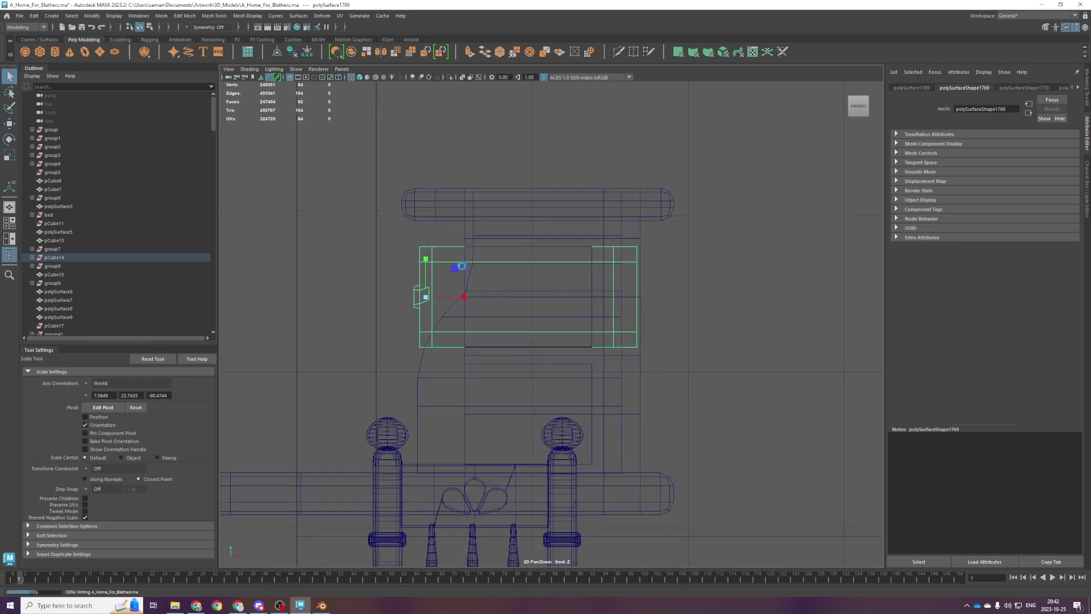
{"action": "key", "text": "ctrl+d"}
{"action": "key", "text": "w"}
{"action": "left_click_drag", "start_coordinate": [437, 264], "coordinate": [437, 384]}
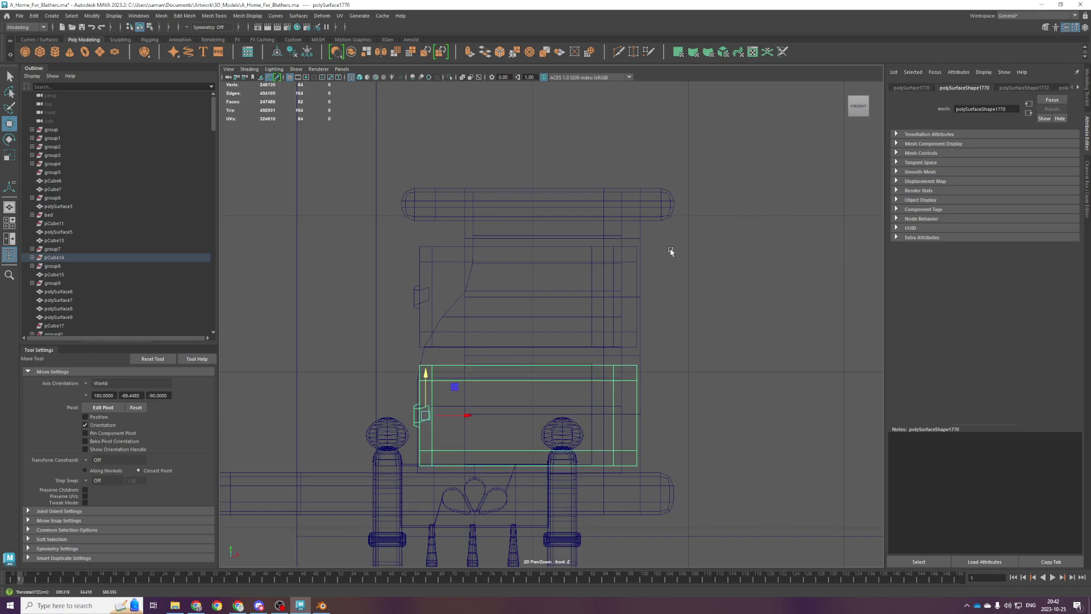
Examine the lower drawer copy's fit in its compartment from several angles.
{"action": "key", "text": "space"}
{"action": "key", "text": "space"}
{"action": "key", "text": "f"}
{"action": "left_click_drag", "start_coordinate": [608, 390], "coordinate": [591, 360], "text": "alt"}
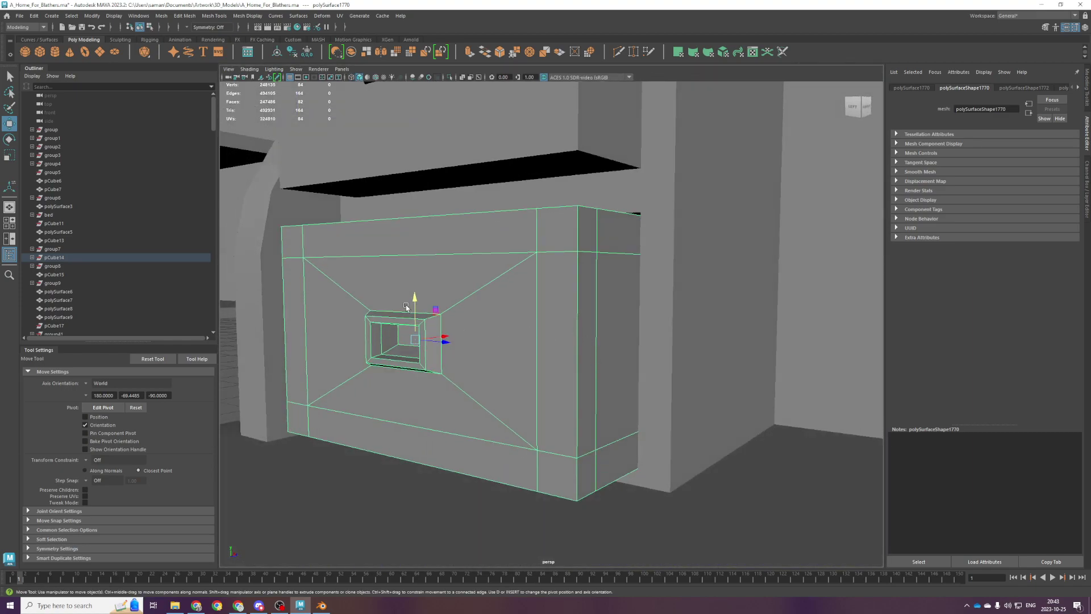
{"action": "left_click_drag", "start_coordinate": [406, 307], "coordinate": [417, 305], "text": "alt"}
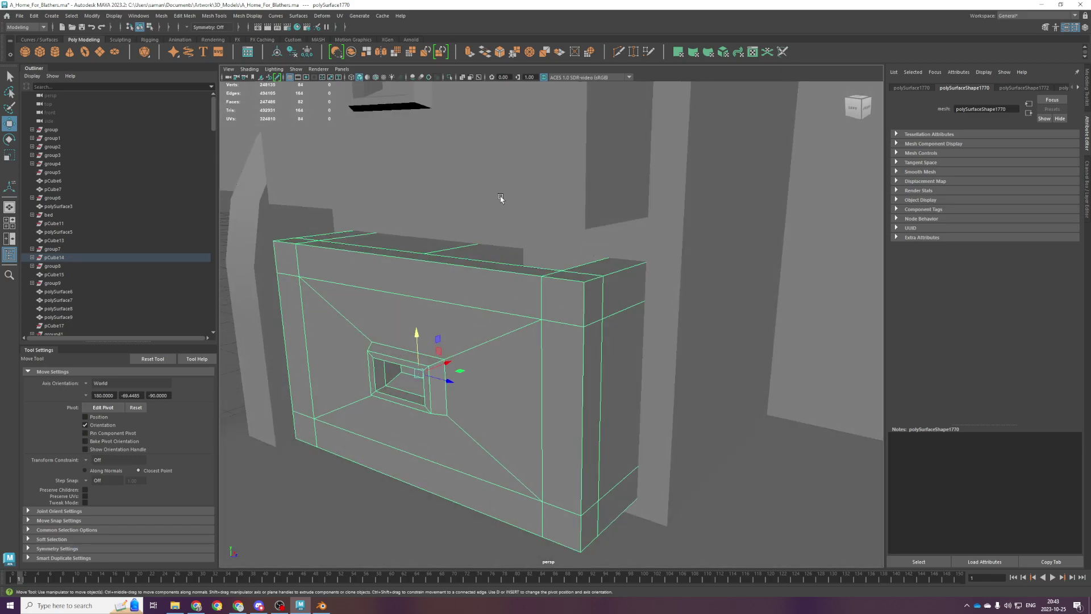
{"action": "left_click_drag", "start_coordinate": [454, 374], "coordinate": [460, 350], "text": "alt"}
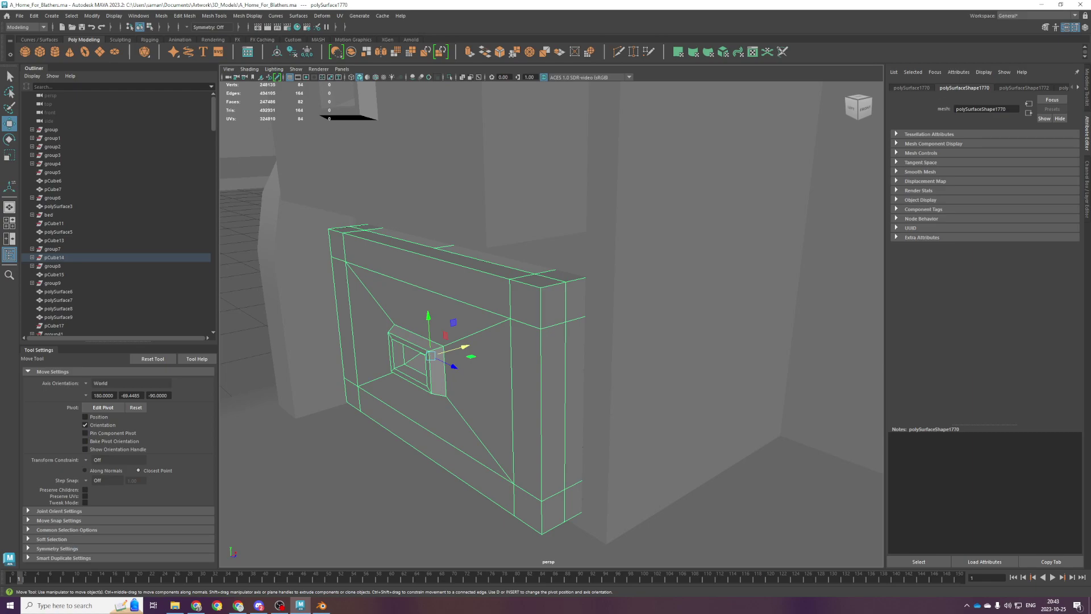
{"action": "scroll", "coordinate": [525, 286], "scroll_direction": "down", "scroll_amount": 6}
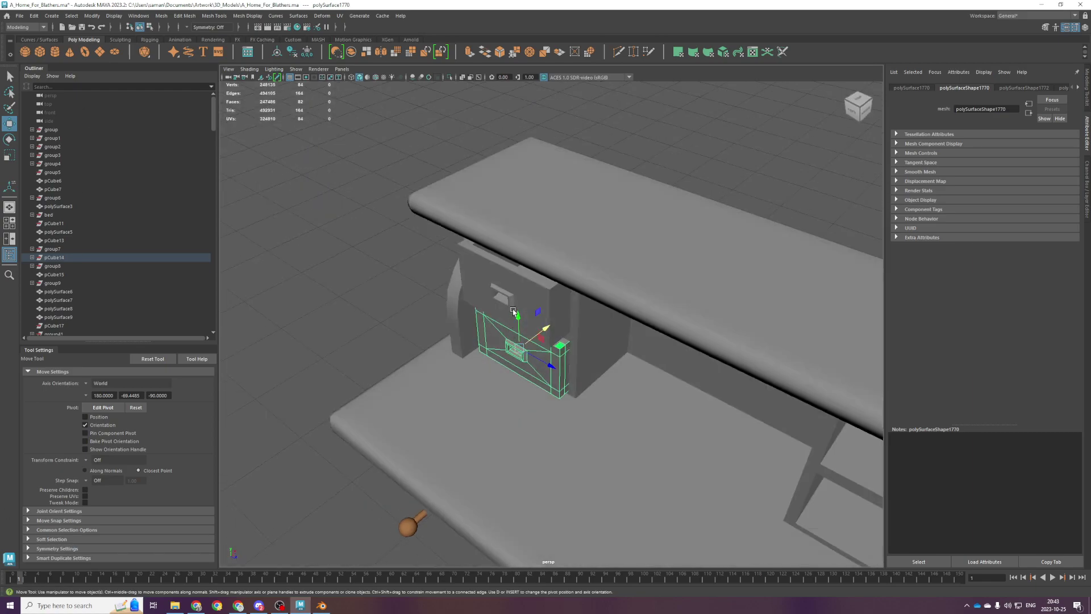
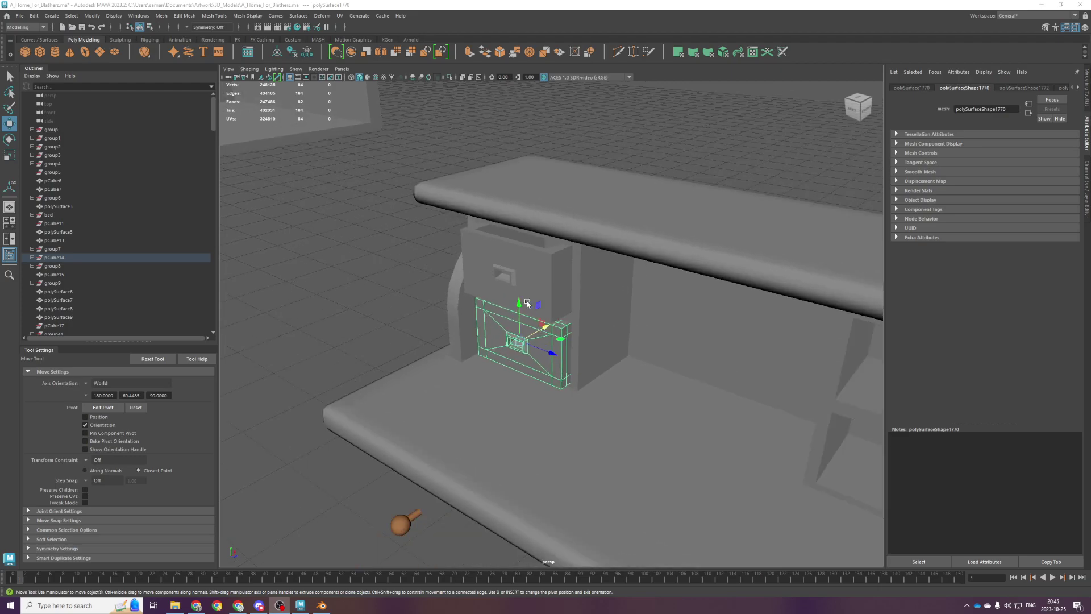
{"action": "left_click_drag", "start_coordinate": [561, 306], "coordinate": [419, 373], "text": "alt"}
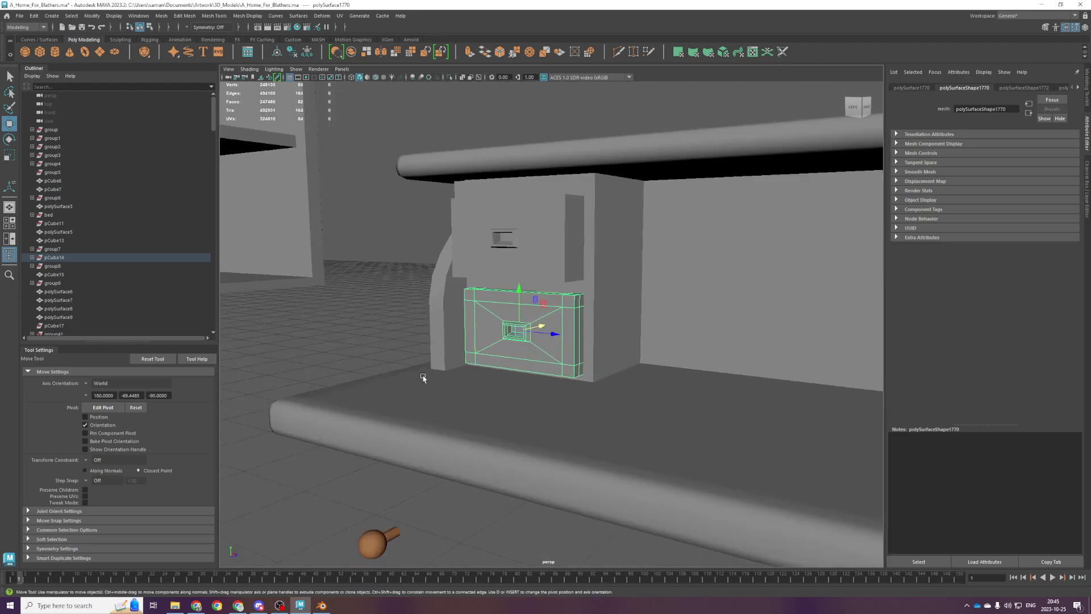
{"action": "left_click_drag", "start_coordinate": [535, 340], "coordinate": [592, 358], "text": "alt"}
Duplicate the lower drawer, move the copy forward out of its compartment, and save the scene.
{"action": "key", "text": "ctrl+z"}
{"action": "key", "text": "ctrl+d"}
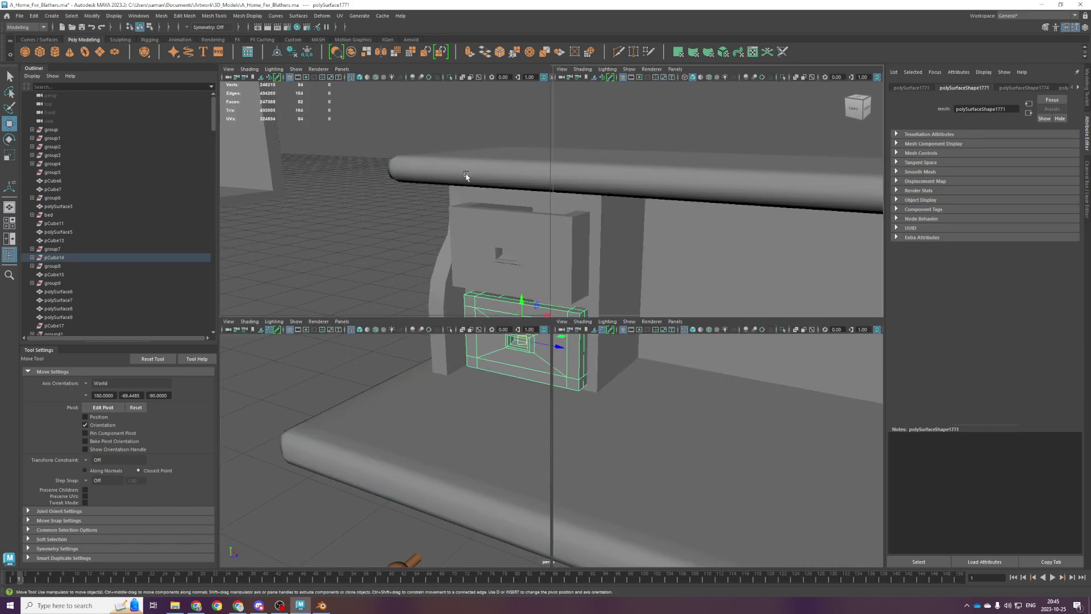
{"action": "key", "text": "space"}
{"action": "key", "text": "space"}
{"action": "scroll", "coordinate": [462, 260], "scroll_direction": "down", "scroll_amount": 5}
{"action": "left_click_drag", "start_coordinate": [476, 322], "coordinate": [426, 325]}
{"action": "scroll", "coordinate": [437, 329], "scroll_direction": "down", "scroll_amount": 5}
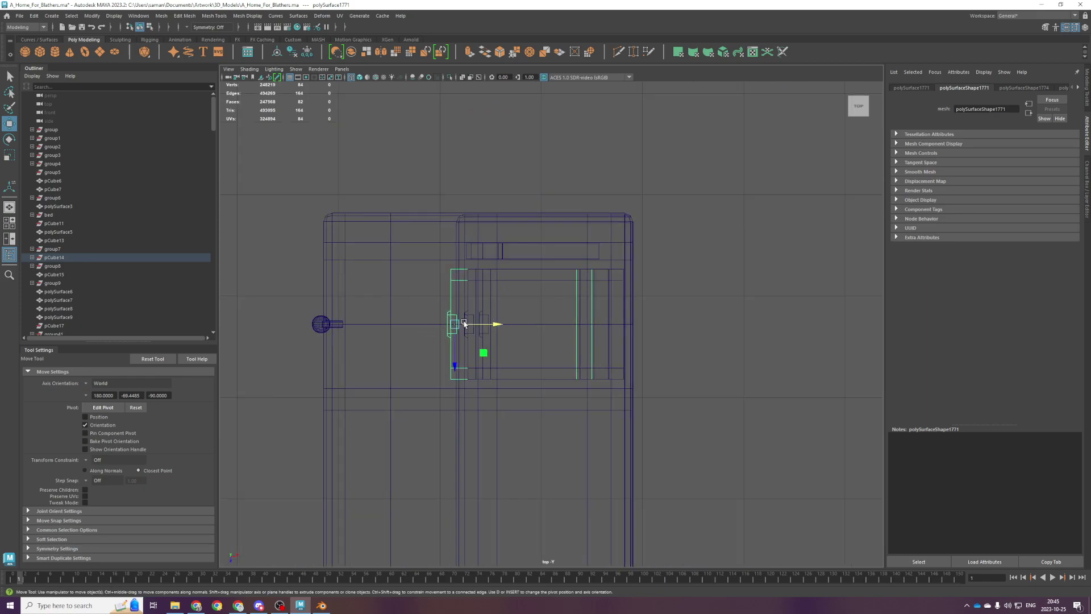
{"action": "scroll", "coordinate": [447, 331], "scroll_direction": "up", "scroll_amount": 1}
{"action": "middle_click_drag", "start_coordinate": [493, 307], "coordinate": [526, 277], "text": "alt"}
{"action": "left_click_drag", "start_coordinate": [511, 324], "coordinate": [389, 430]}
{"action": "key", "text": "space"}
{"action": "key", "text": "space"}
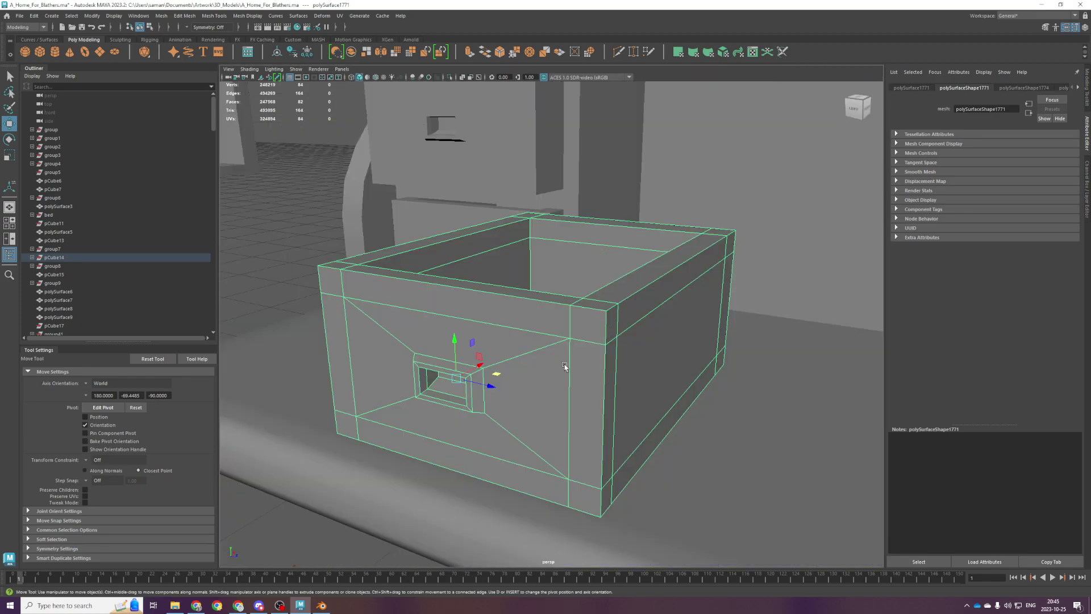
{"action": "scroll", "coordinate": [534, 383], "scroll_direction": "down", "scroll_amount": 8}
{"action": "left_click_drag", "start_coordinate": [483, 402], "coordinate": [489, 329], "text": "alt"}
{"action": "scroll", "coordinate": [521, 393], "scroll_direction": "up", "scroll_amount": 5}
{"action": "key", "text": "ctrl+s"}
Switch the desk body to face selection and pick a face along the edge of its underside.
{"action": "scroll", "coordinate": [486, 336], "scroll_direction": "up", "scroll_amount": 5}
{"action": "left_click", "coordinate": [518, 399]}
{"action": "left_click_drag", "start_coordinate": [518, 398], "coordinate": [450, 323], "text": "alt"}
{"action": "right_click_drag", "start_coordinate": [451, 324], "coordinate": [449, 355]}
{"action": "left_click", "coordinate": [377, 362]}
{"action": "left_click_drag", "start_coordinate": [450, 461], "coordinate": [441, 394], "text": "alt"}
{"action": "left_click", "coordinate": [343, 351]}
{"action": "middle_click_drag", "start_coordinate": [504, 362], "coordinate": [405, 378], "text": "alt"}
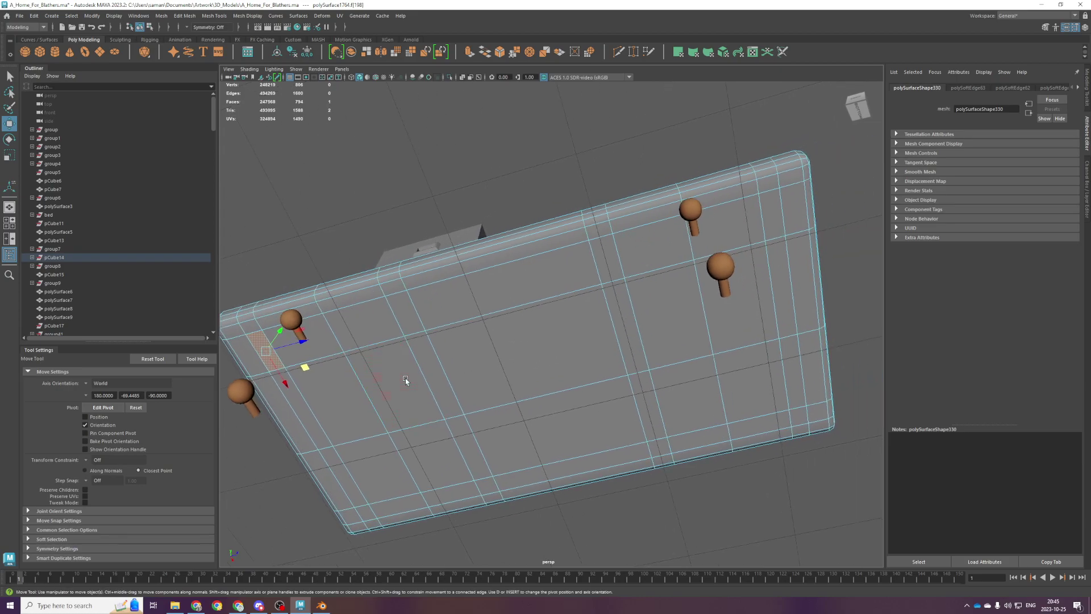
Try to select the strips of underside faces just inside the desk's rounded border.
{"action": "double_click", "coordinate": [796, 203], "text": "shift"}
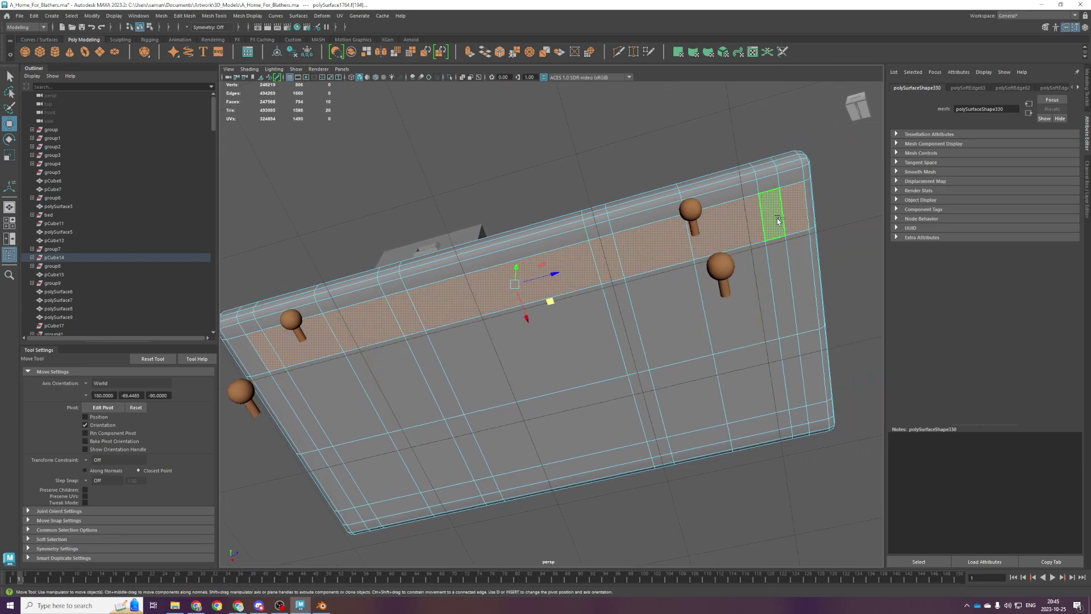
{"action": "left_click", "coordinate": [794, 205], "text": "ctrl"}
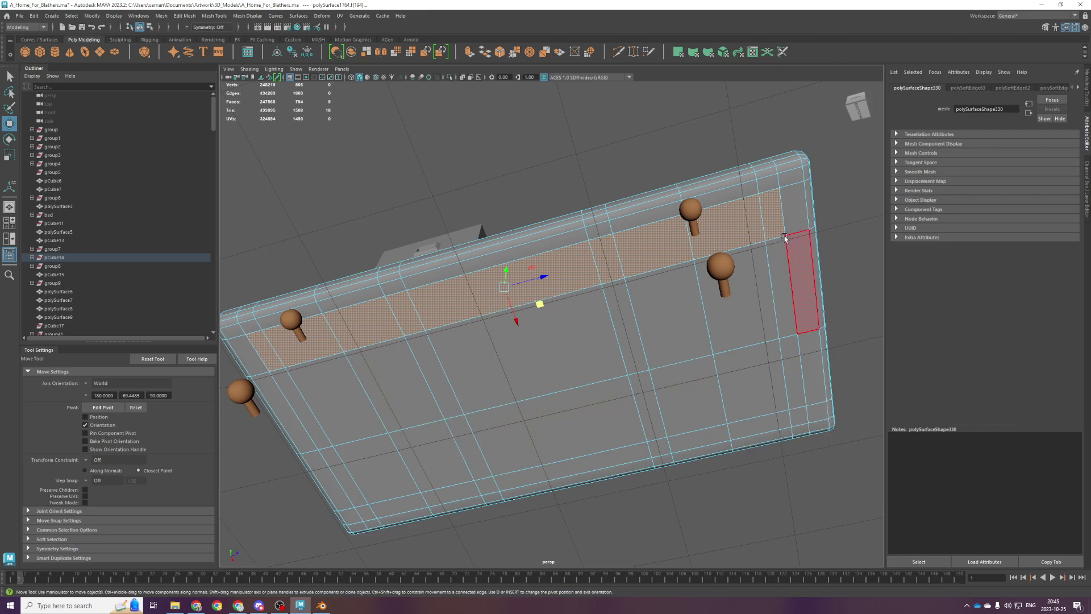
{"action": "left_click", "coordinate": [772, 217]}
{"action": "double_click", "coordinate": [798, 415], "text": "shift"}
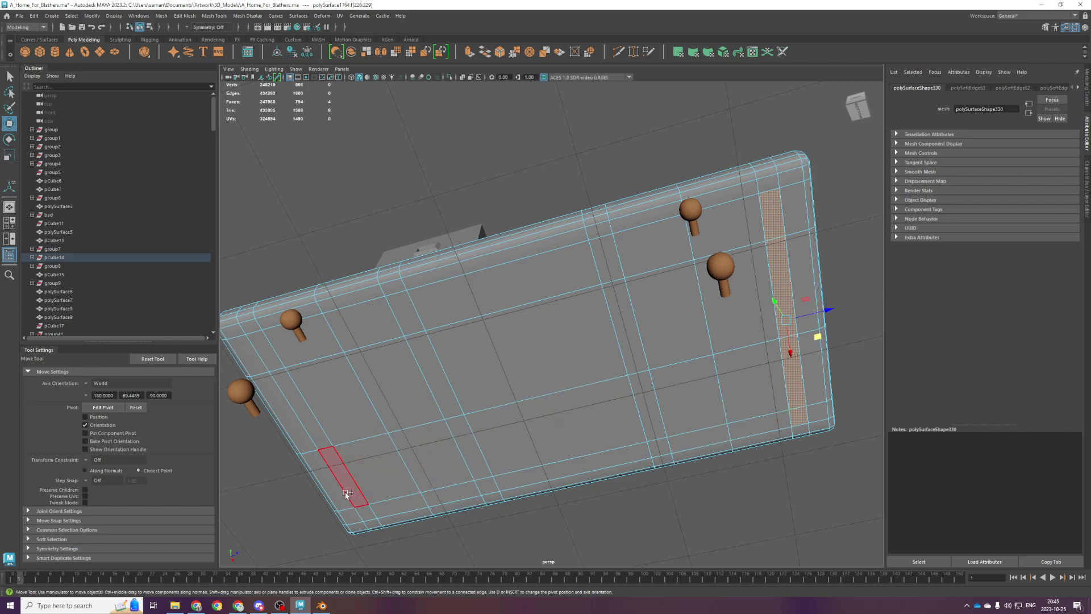
{"action": "left_click", "coordinate": [366, 512], "text": "shift"}
{"action": "left_click", "coordinate": [366, 512], "text": "shift"}
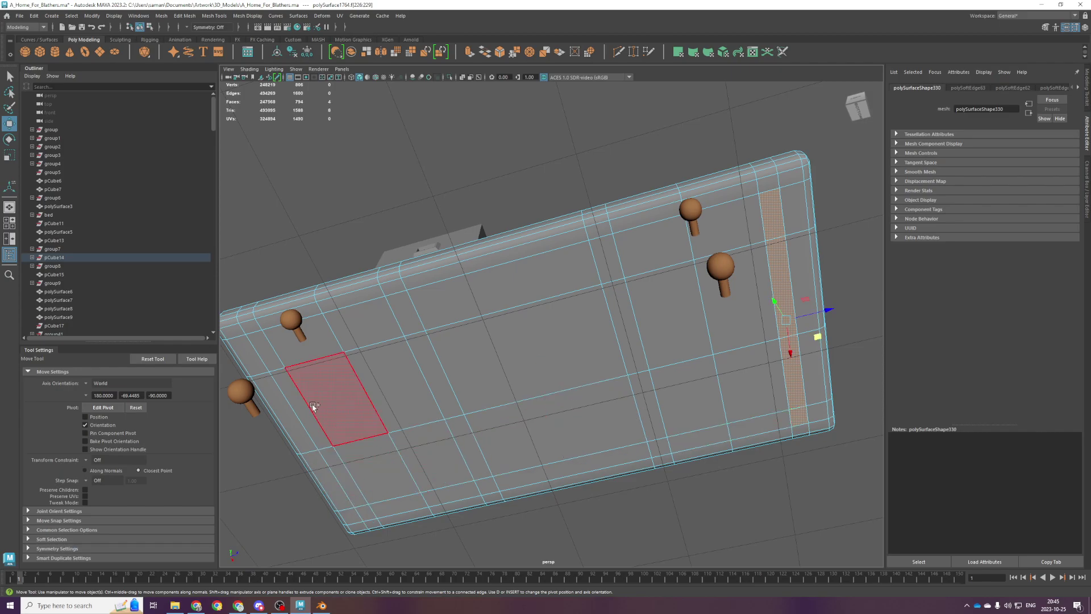
Select all the underside faces of the desk inside its rounded border, adding them row by row.
{"action": "left_click", "coordinate": [363, 512]}
{"action": "double_click", "coordinate": [804, 421]}
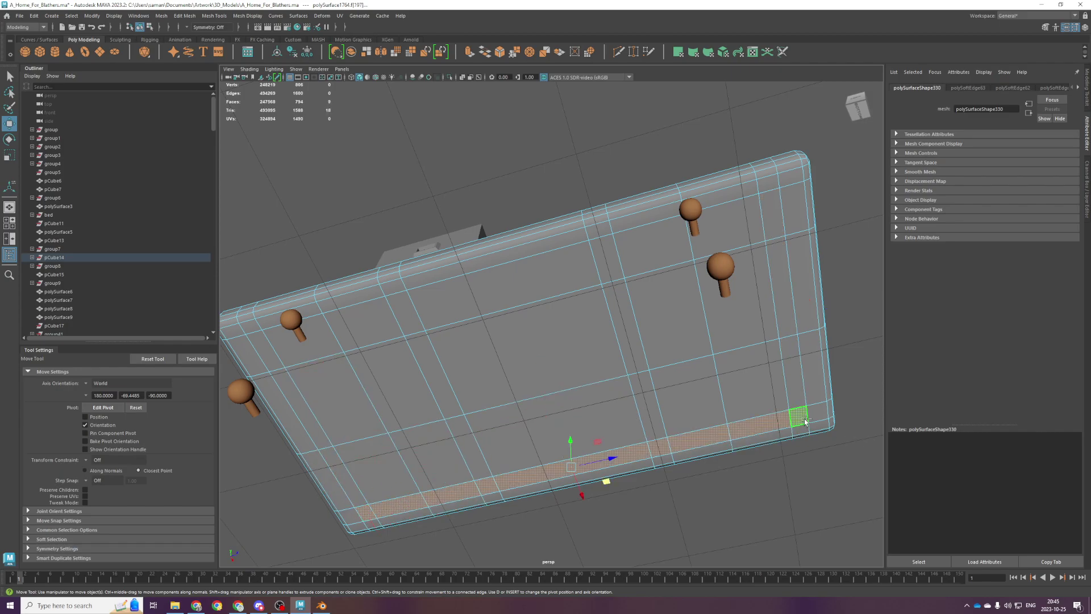
{"action": "left_click", "coordinate": [767, 224], "text": "shift"}
{"action": "double_click", "coordinate": [788, 373], "text": "shift"}
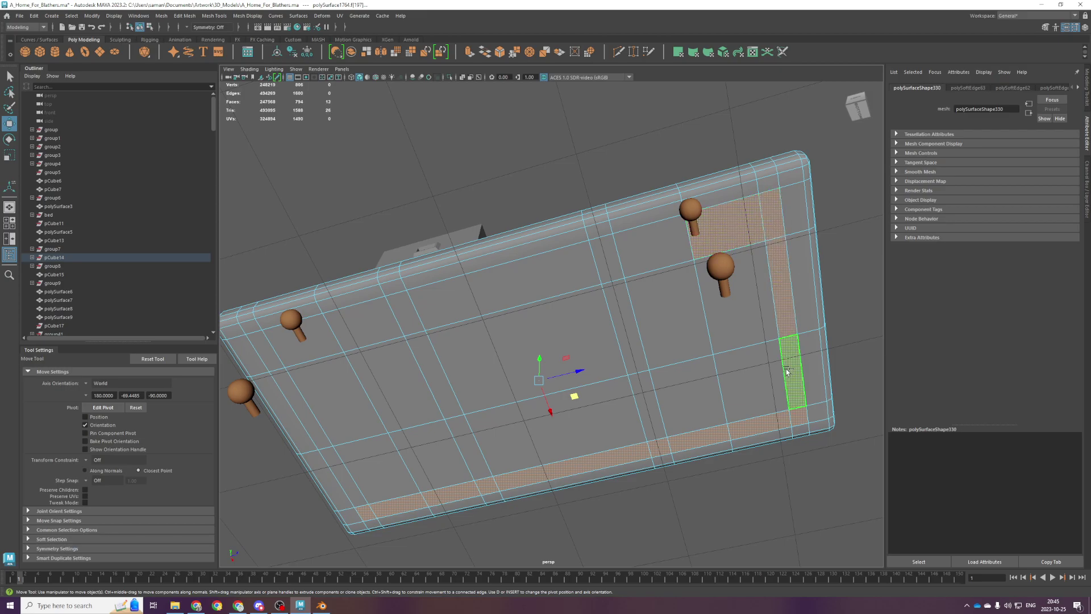
{"action": "double_click", "coordinate": [353, 485], "text": "shift"}
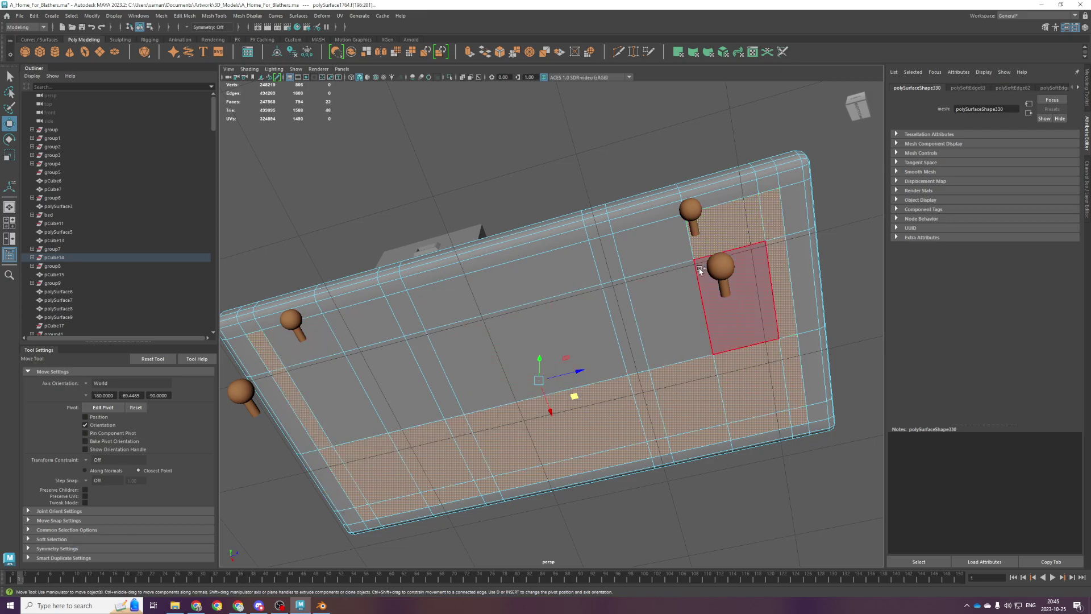
{"action": "double_click", "coordinate": [650, 253], "text": "shift"}
{"action": "double_click", "coordinate": [368, 400], "text": "shift"}
Extrude the selected underside faces straight down to form the desk's base, and save the scene.
{"action": "key", "text": "space"}
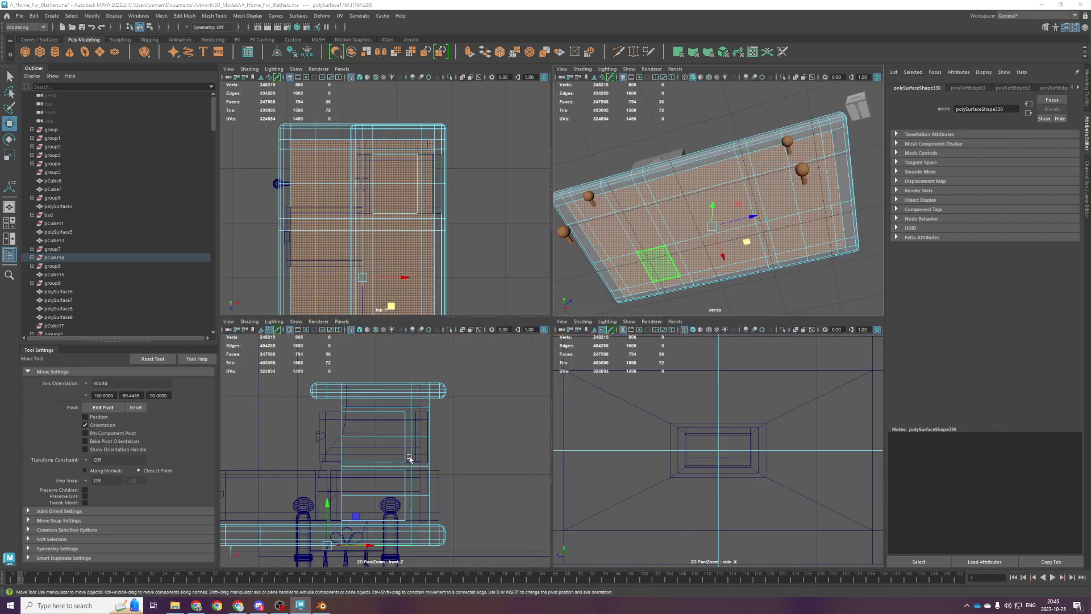
{"action": "key", "text": "space"}
{"action": "key", "text": "ctrl+e"}
{"action": "left_click_drag", "start_coordinate": [451, 446], "coordinate": [450, 483]}
{"action": "key", "text": "ctrl+s"}
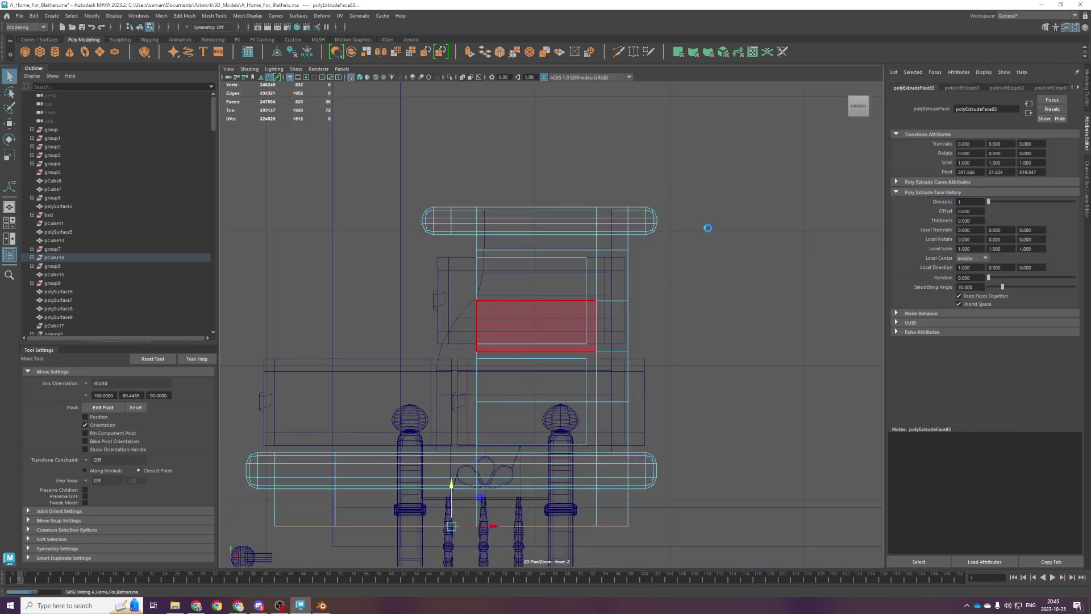
{"action": "key", "text": "space"}
{"action": "key", "text": "space"}
{"action": "scroll", "coordinate": [691, 297], "scroll_direction": "down", "scroll_amount": 4}
{"action": "left_click_drag", "start_coordinate": [691, 296], "coordinate": [554, 388], "text": "alt"}
{"action": "scroll", "coordinate": [575, 426], "scroll_direction": "up", "scroll_amount": 4}
{"action": "left_click_drag", "start_coordinate": [543, 342], "coordinate": [542, 359]}
Insert vertical edge loops across the front of the new base with Multi-Cut, and save the scene.
{"action": "right_click", "coordinate": [550, 336], "text": "shift"}
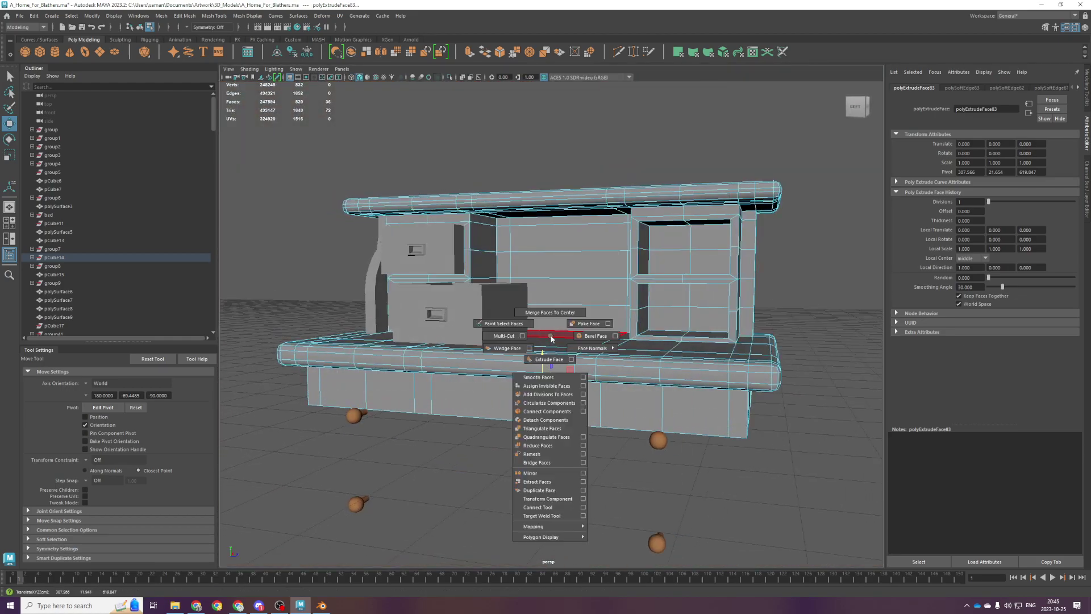
{"action": "left_click", "coordinate": [504, 335]}
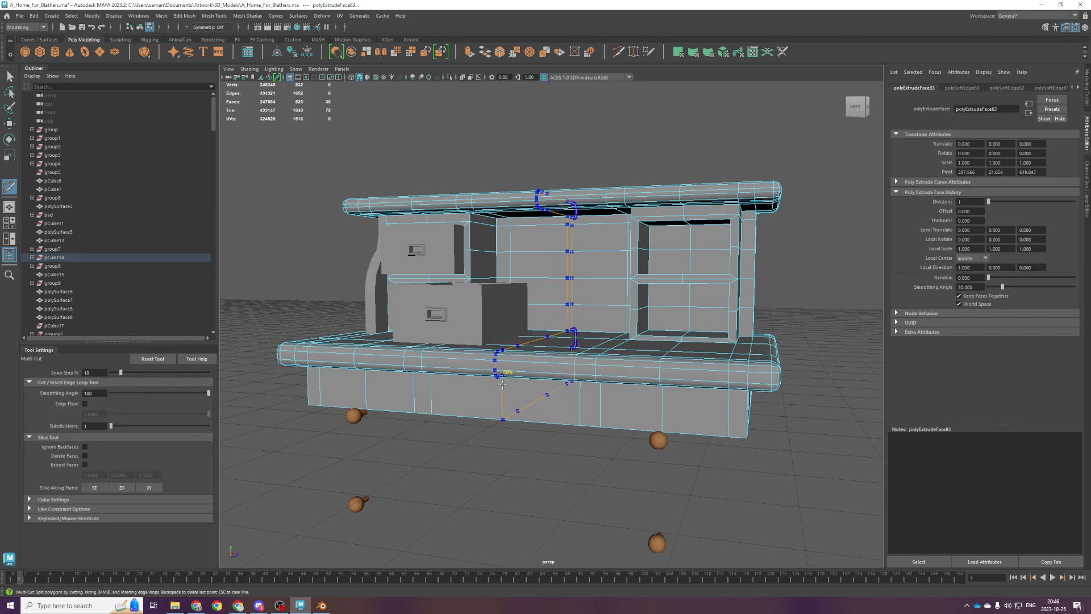
{"action": "left_click", "coordinate": [503, 386], "text": "ctrl+shift"}
{"action": "key", "text": "ctrl+z"}
{"action": "left_click", "coordinate": [505, 419], "text": "ctrl+shift"}
{"action": "key", "text": "q"}
{"action": "key", "text": "ctrl+s"}
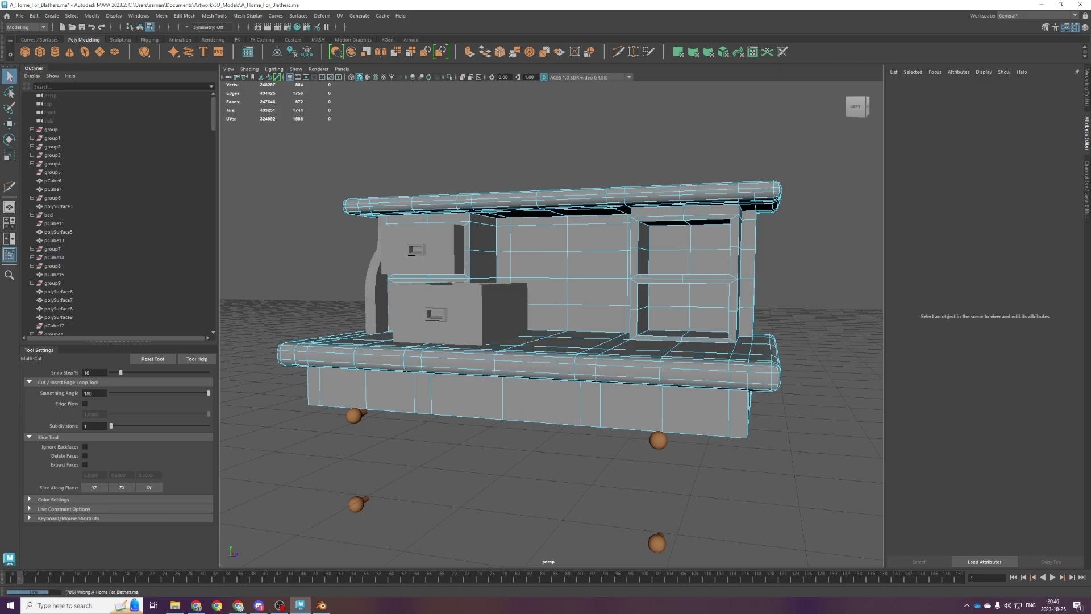
{"action": "key", "text": "y"}
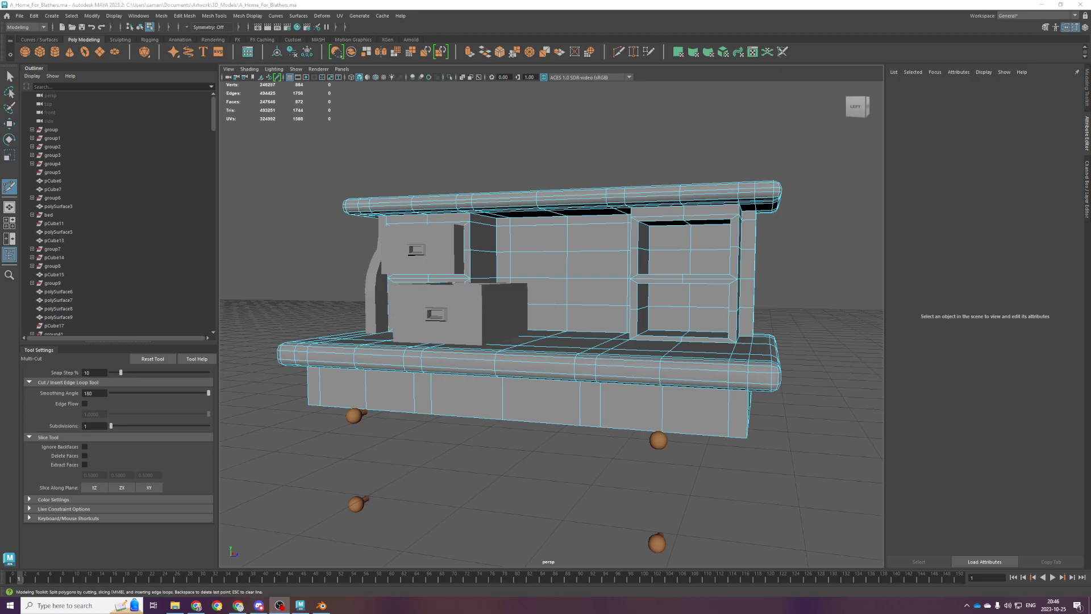
Insert horizontal edge loops around the base near its bottom and top edges, and save the scene.
{"action": "scroll", "coordinate": [481, 250], "scroll_direction": "down", "scroll_amount": 1}
{"action": "scroll", "coordinate": [465, 324], "scroll_direction": "up", "scroll_amount": 1}
{"action": "mouse_move", "coordinate": [442, 413]}
{"action": "left_mouse_down", "text": "alt"}
{"action": "mouse_move", "coordinate": [479, 389]}
{"action": "mouse_move", "coordinate": [447, 397]}
{"action": "left_mouse_up", "text": "alt"}
{"action": "scroll", "coordinate": [479, 390], "scroll_direction": "up", "scroll_amount": 1}
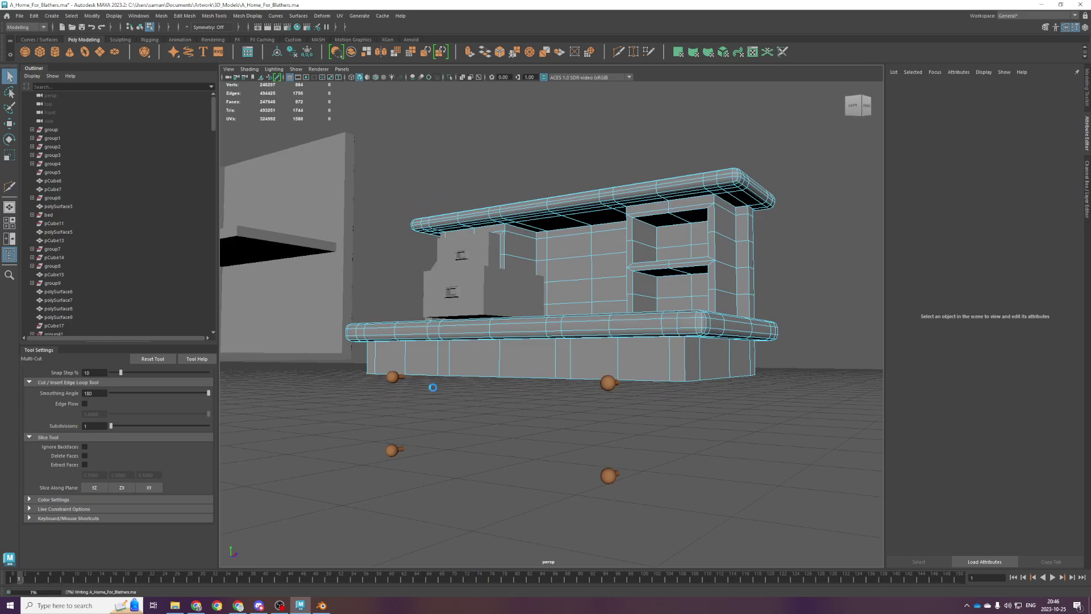
{"action": "key", "text": "w"}
{"action": "mouse_move", "coordinate": [579, 378]}
{"action": "left_mouse_down", "text": "alt"}
{"action": "mouse_move", "coordinate": [567, 349]}
{"action": "mouse_move", "coordinate": [591, 383]}
{"action": "mouse_move", "coordinate": [638, 395]}
{"action": "mouse_move", "coordinate": [628, 396]}
{"action": "mouse_move", "coordinate": [642, 367]}
{"action": "mouse_move", "coordinate": [636, 379]}
{"action": "mouse_move", "coordinate": [628, 334]}
{"action": "mouse_move", "coordinate": [614, 352]}
{"action": "mouse_move", "coordinate": [569, 363]}
{"action": "left_mouse_up", "text": "alt"}
{"action": "right_click_drag", "start_coordinate": [594, 333], "coordinate": [548, 334], "text": "shift"}
{"action": "left_click", "coordinate": [405, 370], "text": "ctrl"}
{"action": "key", "text": "q"}
{"action": "key", "text": "ctrl+s"}
{"action": "left_click_drag", "start_coordinate": [490, 362], "coordinate": [471, 359], "text": "alt"}
{"action": "key", "text": "g"}
{"action": "left_click", "coordinate": [413, 348], "text": "ctrl"}
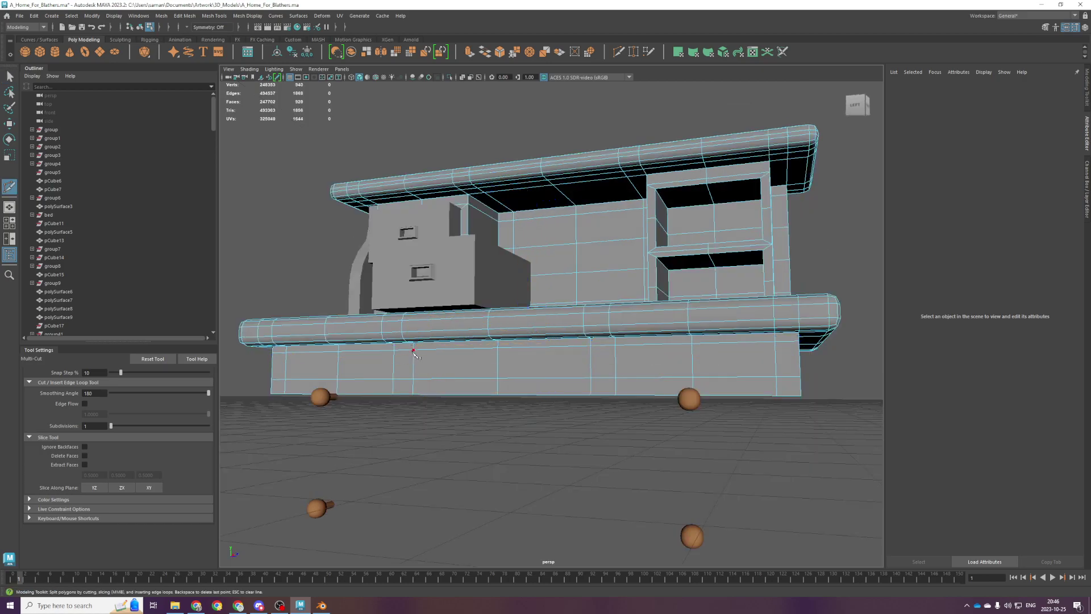
Bevel the vertical edge loop at the middle of the base with a fraction of 0.1.
{"action": "key", "text": "q"}
{"action": "left_click", "coordinate": [319, 377]}
{"action": "left_click_drag", "start_coordinate": [501, 359], "coordinate": [507, 364], "text": "alt"}
{"action": "key", "text": "F10"}
{"action": "double_click", "coordinate": [501, 366]}
{"action": "key", "text": "ctrl+b"}
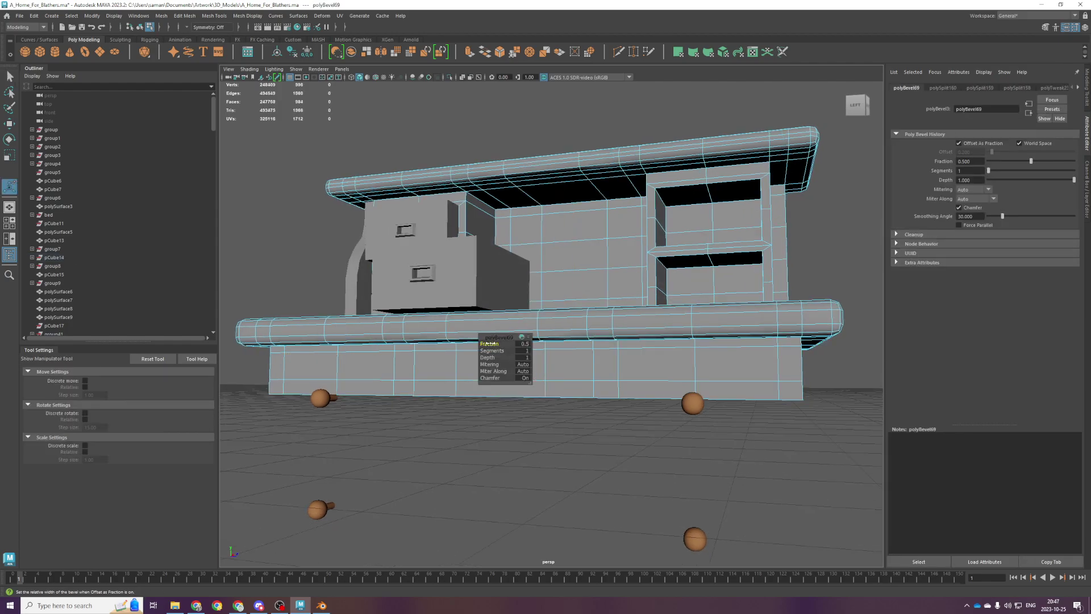
{"action": "left_click_drag", "start_coordinate": [489, 344], "coordinate": [490, 344]}
{"action": "left_click", "coordinate": [526, 345]}
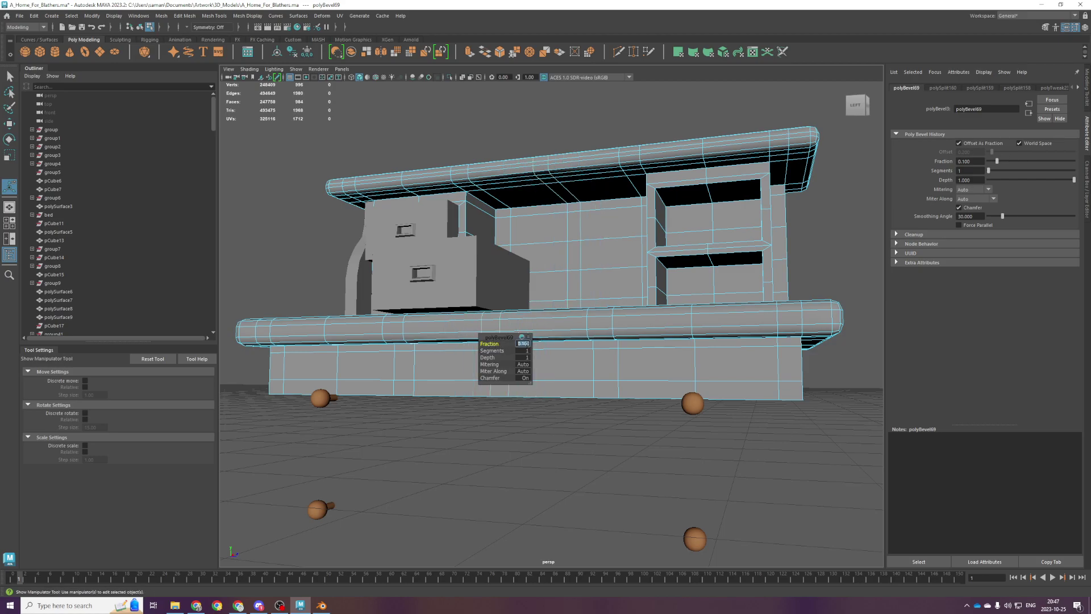
{"action": "left_click", "coordinate": [432, 357]}
{"action": "left_click_drag", "start_coordinate": [396, 358], "coordinate": [547, 370], "text": "alt"}
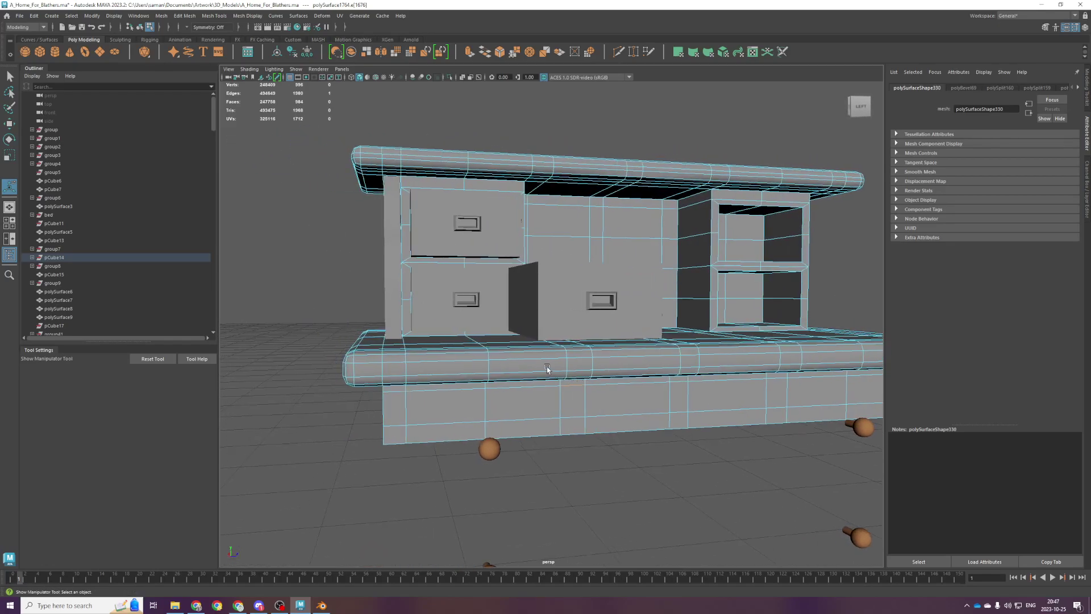
Select the inner front faces of the base on both sides of the central divider, leaving the frame unselected.
{"action": "right_click_drag", "start_coordinate": [448, 378], "coordinate": [447, 402]}
{"action": "left_click", "coordinate": [452, 406]}
{"action": "left_click_drag", "start_coordinate": [694, 441], "coordinate": [645, 430], "text": "alt"}
{"action": "middle_click_drag", "start_coordinate": [645, 430], "coordinate": [608, 431], "text": "alt"}
{"action": "left_click", "coordinate": [556, 392], "text": "shift"}
{"action": "left_click", "coordinate": [464, 387], "text": "shift"}
{"action": "left_click", "coordinate": [486, 387], "text": "shift"}
{"action": "left_click", "coordinate": [632, 391], "text": "shift"}
{"action": "double_click", "coordinate": [798, 390], "text": "shift"}
{"action": "left_click_drag", "start_coordinate": [709, 417], "coordinate": [529, 472], "text": "alt"}
Extrude the selected front faces deep into the base to form two open compartments.
{"action": "key", "text": "space"}
{"action": "key", "text": "space"}
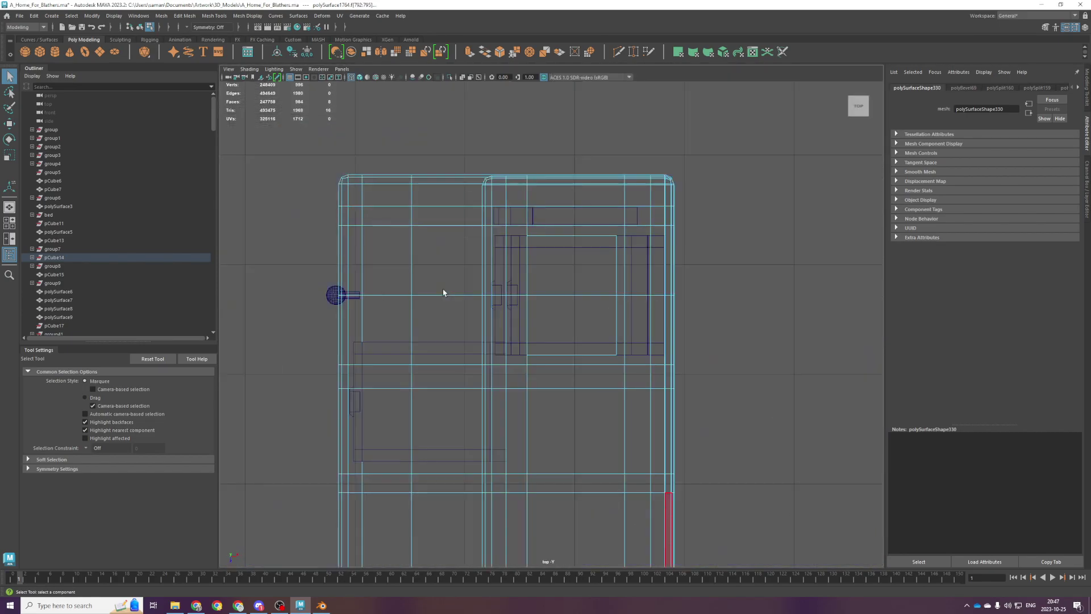
{"action": "key", "text": "ctrl+e"}
{"action": "scroll", "coordinate": [514, 337], "scroll_direction": "down", "scroll_amount": 7}
{"action": "key", "text": "w"}
{"action": "left_click_drag", "start_coordinate": [517, 418], "coordinate": [623, 454]}
{"action": "key", "text": "space"}
{"action": "key", "text": "space"}
{"action": "left_click_drag", "start_coordinate": [697, 247], "coordinate": [810, 247], "text": "alt"}
Select the base's bottom perimeter edges and vertical corner edges, working around the desk.
{"action": "key", "text": "F10"}
{"action": "double_click", "coordinate": [684, 390]}
{"action": "left_click_drag", "start_coordinate": [726, 392], "coordinate": [728, 383], "text": "alt"}
{"action": "double_click", "coordinate": [760, 365], "text": "shift"}
{"action": "double_click", "coordinate": [451, 390], "text": "shift"}
{"action": "left_click_drag", "start_coordinate": [452, 393], "coordinate": [528, 423], "text": "alt"}
{"action": "left_click_drag", "start_coordinate": [341, 389], "coordinate": [491, 407], "text": "alt"}
{"action": "double_click", "coordinate": [507, 433], "text": "shift"}
{"action": "double_click", "coordinate": [583, 405], "text": "shift"}
{"action": "double_click", "coordinate": [539, 480], "text": "shift"}
{"action": "double_click", "coordinate": [382, 361], "text": "shift"}
Refine the base edge selection at the back corners, removing unwanted edges running up the desk body.
{"action": "left_click_drag", "start_coordinate": [413, 372], "coordinate": [349, 301], "text": "alt"}
{"action": "left_click_drag", "start_coordinate": [594, 375], "coordinate": [680, 375], "text": "alt"}
{"action": "double_click", "coordinate": [642, 339], "text": "shift"}
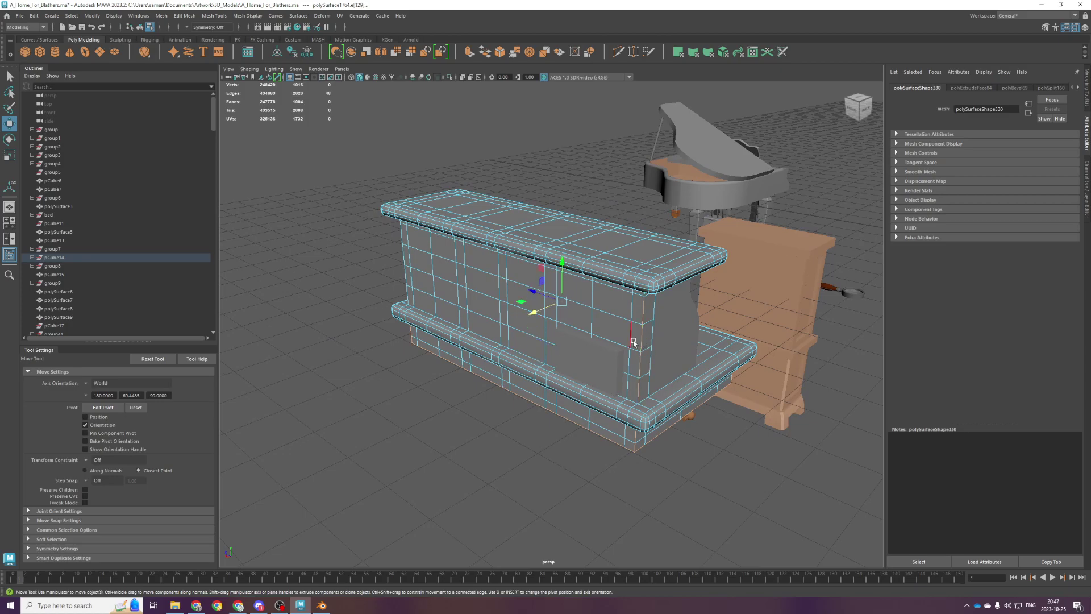
{"action": "left_click_drag", "start_coordinate": [642, 340], "coordinate": [366, 293], "text": "alt"}
{"action": "left_click_drag", "start_coordinate": [434, 331], "coordinate": [531, 342], "text": "alt"}
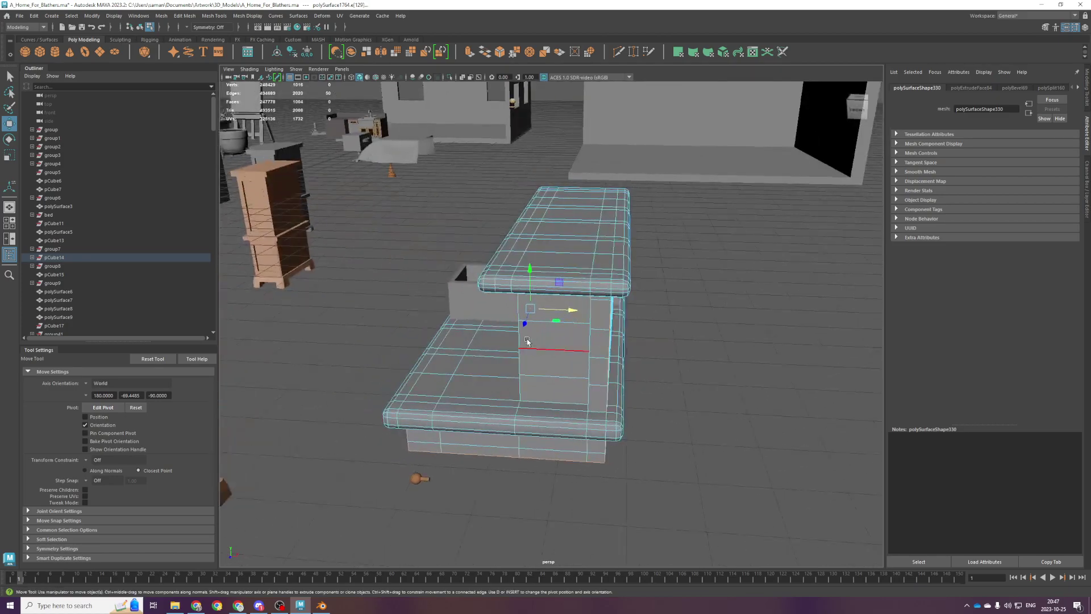
{"action": "double_click", "coordinate": [522, 340], "text": "shift"}
{"action": "left_click_drag", "start_coordinate": [584, 375], "coordinate": [691, 342], "text": "alt"}
{"action": "key", "text": "ctrl+z"}
{"action": "left_click_drag", "start_coordinate": [571, 333], "coordinate": [517, 270], "text": "alt"}
{"action": "left_click", "coordinate": [538, 259], "text": "shift"}
{"action": "left_click", "coordinate": [538, 259], "text": "shift"}
{"action": "left_click_drag", "start_coordinate": [538, 259], "coordinate": [524, 374], "text": "alt"}
{"action": "key", "text": "4"}
{"action": "key", "text": "5"}
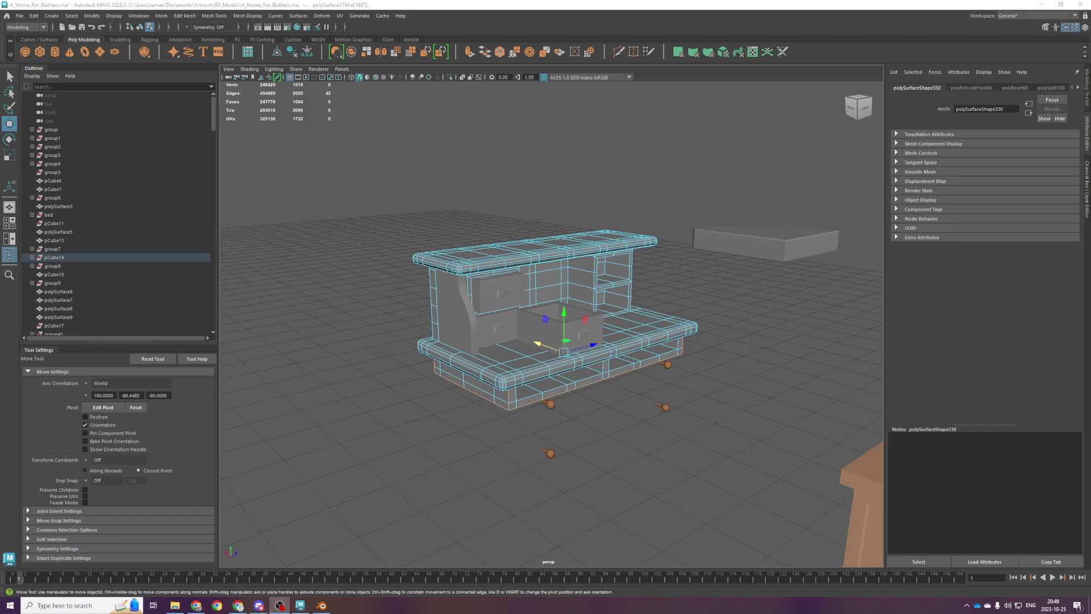
Bevel the selected perimeter and corner edges of the base.
{"action": "scroll", "coordinate": [576, 349], "scroll_direction": "up", "scroll_amount": 2}
{"action": "scroll", "coordinate": [576, 350], "scroll_direction": "down", "scroll_amount": 2}
{"action": "scroll", "coordinate": [576, 350], "scroll_direction": "up", "scroll_amount": 2}
{"action": "left_click_drag", "start_coordinate": [509, 471], "coordinate": [487, 424], "text": "alt"}
{"action": "key", "text": "ctrl+b"}
{"action": "mouse_move", "coordinate": [482, 355]}
{"action": "left_mouse_down", "text": "alt"}
{"action": "mouse_move", "coordinate": [476, 335]}
{"action": "mouse_move", "coordinate": [485, 342]}
{"action": "left_mouse_up", "text": "alt"}
{"action": "middle_click_drag", "start_coordinate": [484, 342], "coordinate": [493, 352]}
{"action": "left_click_drag", "start_coordinate": [490, 344], "coordinate": [490, 345]}
{"action": "middle_click_drag", "start_coordinate": [489, 351], "coordinate": [486, 352]}
Set the base bevel's fraction to 0.3 and its segments to 2, then deselect the desk.
{"action": "right_click_drag", "start_coordinate": [448, 323], "coordinate": [545, 272]}
{"action": "left_click", "coordinate": [649, 222]}
{"action": "left_click_drag", "start_coordinate": [690, 249], "coordinate": [615, 269], "text": "alt"}
{"action": "left_click", "coordinate": [649, 370]}
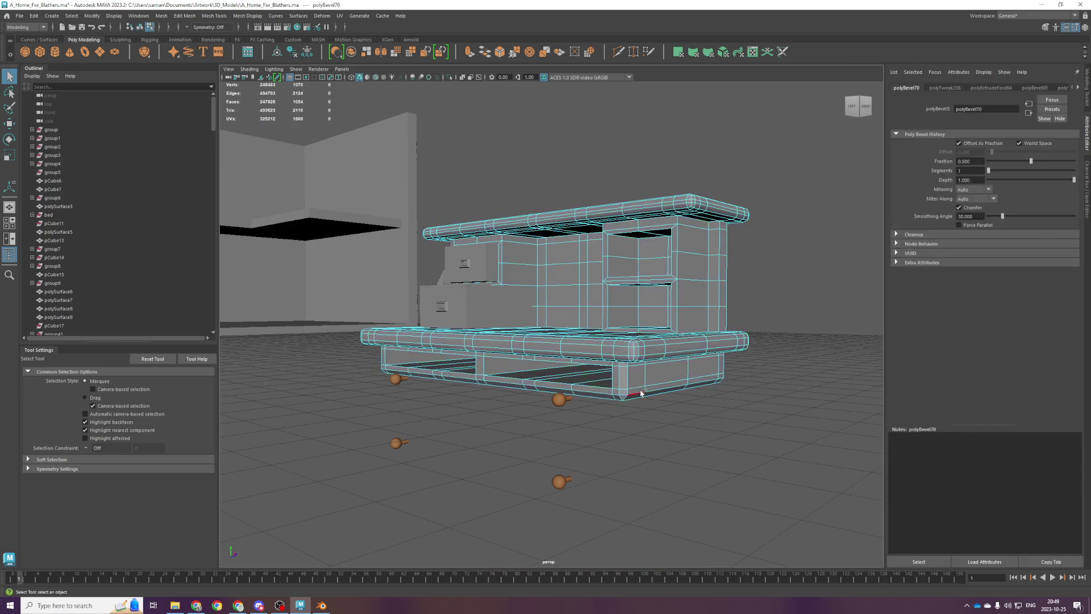
{"action": "double_click", "coordinate": [638, 390]}
{"action": "key", "text": "t"}
{"action": "key", "text": "ctrl+b"}
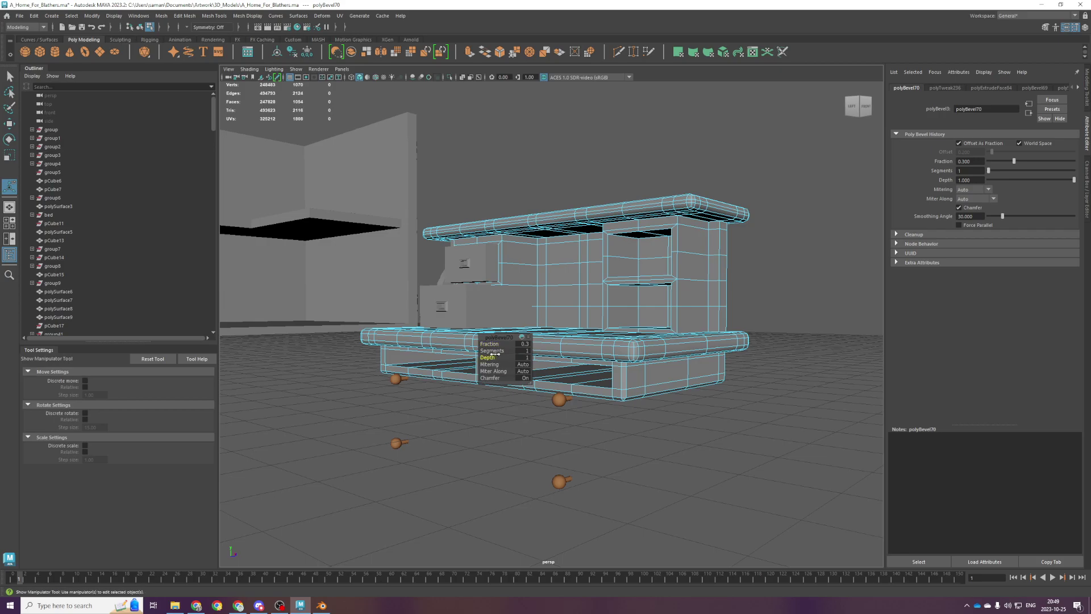
{"action": "left_click_drag", "start_coordinate": [494, 352], "coordinate": [499, 353]}
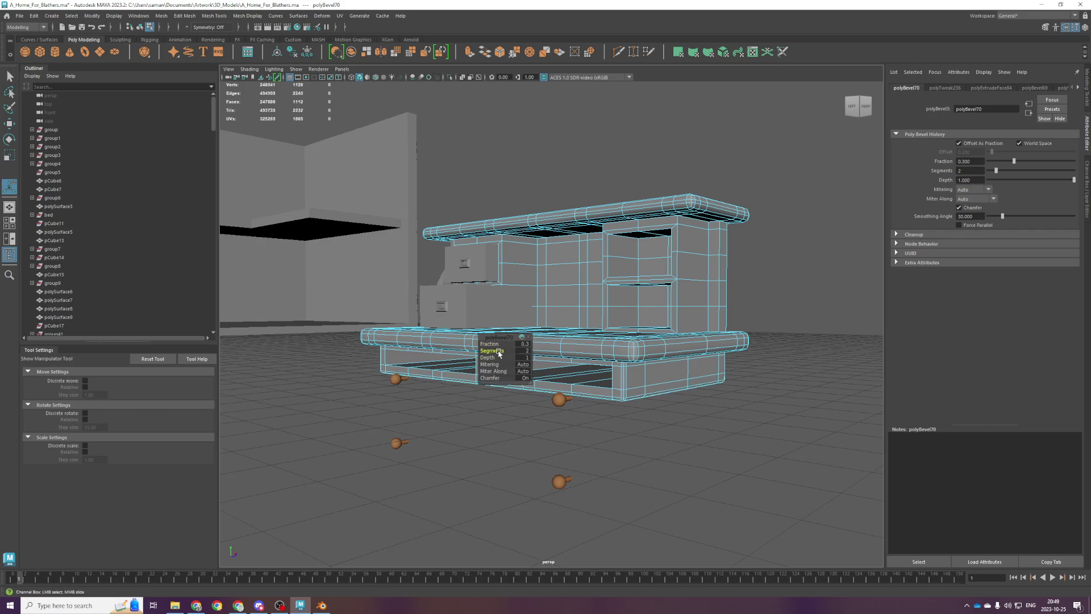
{"action": "key", "text": "q"}
{"action": "double_click", "coordinate": [708, 420]}
{"action": "left_click_drag", "start_coordinate": [709, 423], "coordinate": [696, 427], "text": "alt"}
{"action": "right_click_drag", "start_coordinate": [696, 426], "coordinate": [663, 429], "text": "alt"}
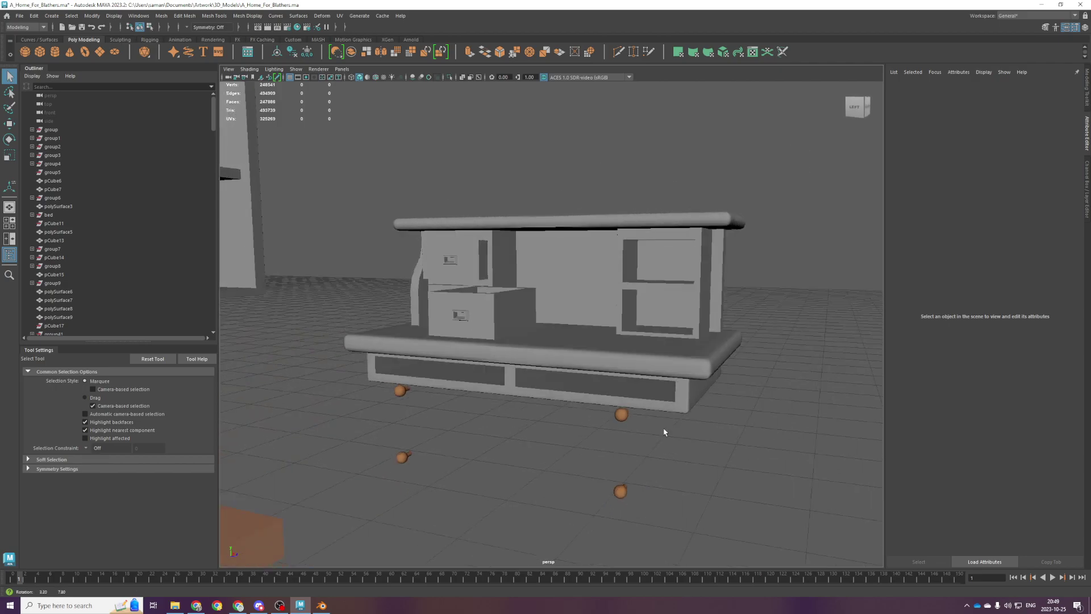
Select all edges along the bottom of the base in the front view and soften them.
{"action": "left_click", "coordinate": [514, 385]}
{"action": "key", "text": "space"}
{"action": "key", "text": "space"}
{"action": "scroll", "coordinate": [427, 447], "scroll_direction": "down", "scroll_amount": 3}
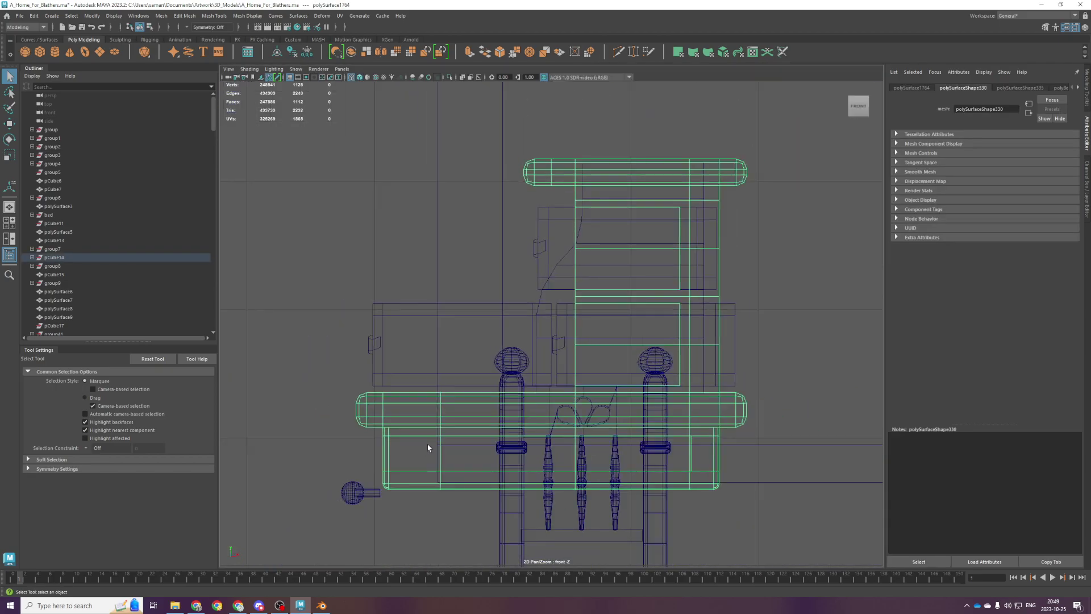
{"action": "right_click_drag", "start_coordinate": [330, 376], "coordinate": [325, 313]}
{"action": "left_click_drag", "start_coordinate": [374, 481], "coordinate": [813, 538]}
{"action": "key", "text": "space"}
{"action": "key", "text": "space"}
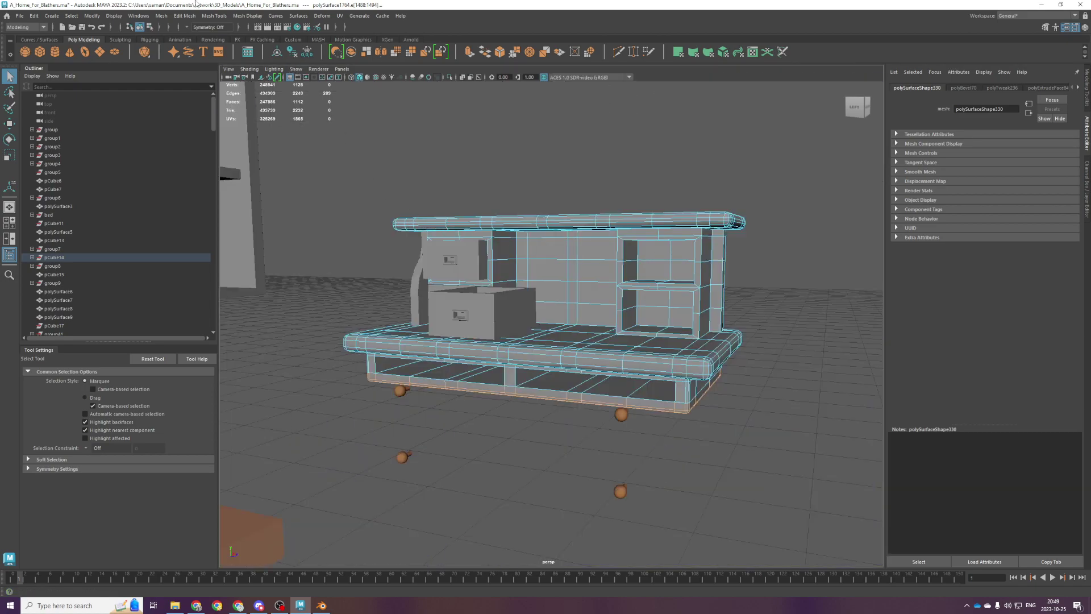
{"action": "left_click", "coordinate": [248, 15]}
{"action": "left_click", "coordinate": [278, 94]}
{"action": "left_click", "coordinate": [762, 248]}
{"action": "scroll", "coordinate": [658, 366], "scroll_direction": "up", "scroll_amount": 3}
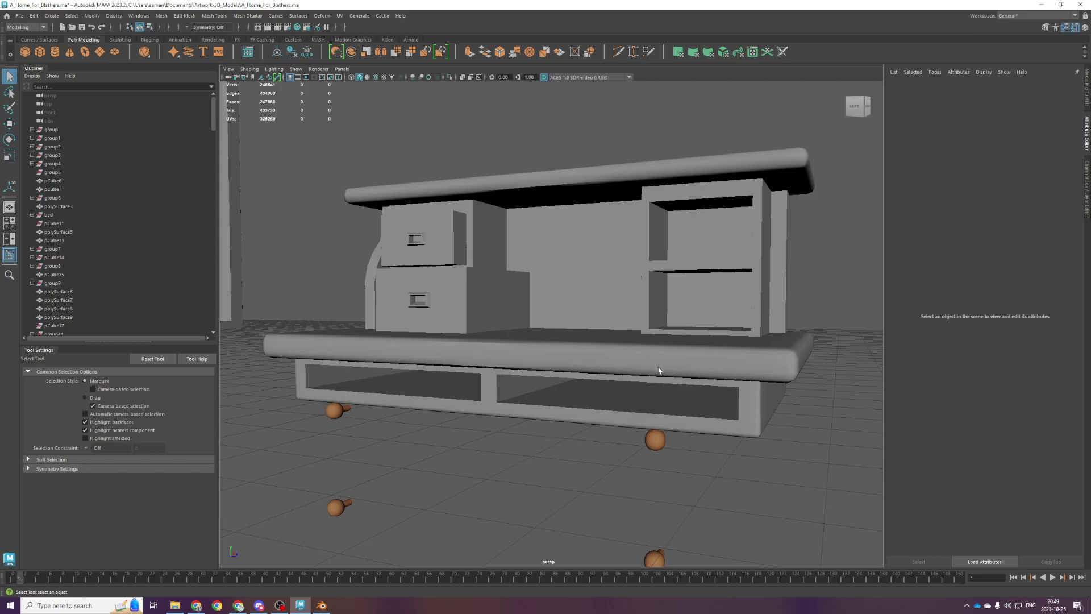
Select the beveled vertical corner edges of the base and soften them.
{"action": "left_click", "coordinate": [656, 366]}
{"action": "left_click_drag", "start_coordinate": [758, 399], "coordinate": [755, 377], "text": "alt"}
{"action": "right_click_drag", "start_coordinate": [755, 377], "coordinate": [760, 335]}
{"action": "double_click", "coordinate": [754, 362]}
{"action": "double_click", "coordinate": [757, 363], "text": "shift"}
{"action": "left_click_drag", "start_coordinate": [756, 362], "coordinate": [852, 340], "text": "alt"}
{"action": "left_click_drag", "start_coordinate": [541, 362], "coordinate": [581, 359], "text": "alt"}
{"action": "left_click", "coordinate": [458, 320], "text": "shift"}
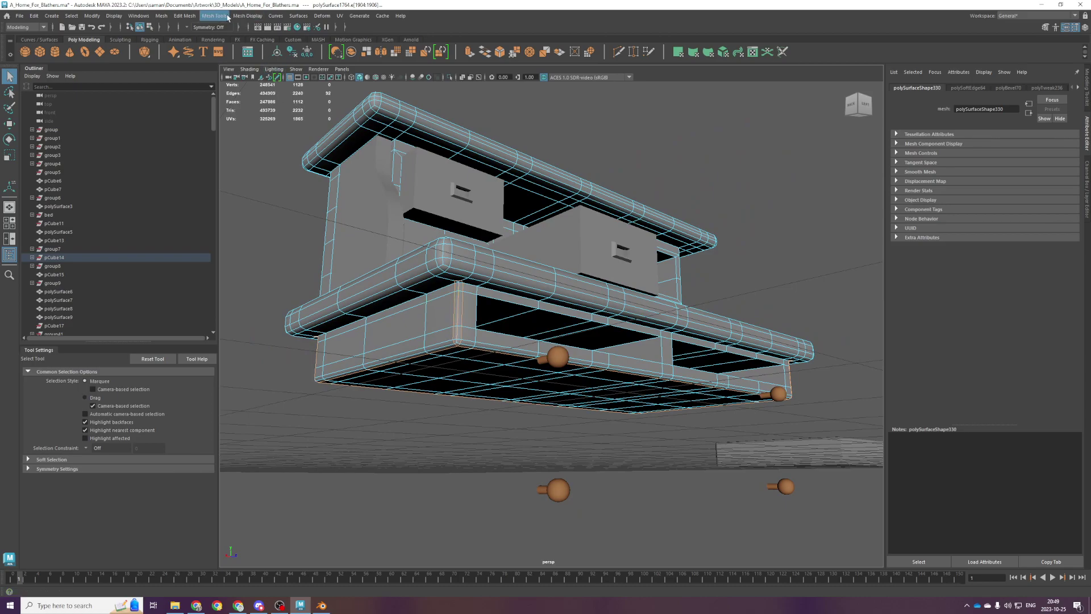
{"action": "left_click", "coordinate": [247, 15]}
{"action": "left_click", "coordinate": [265, 92]}
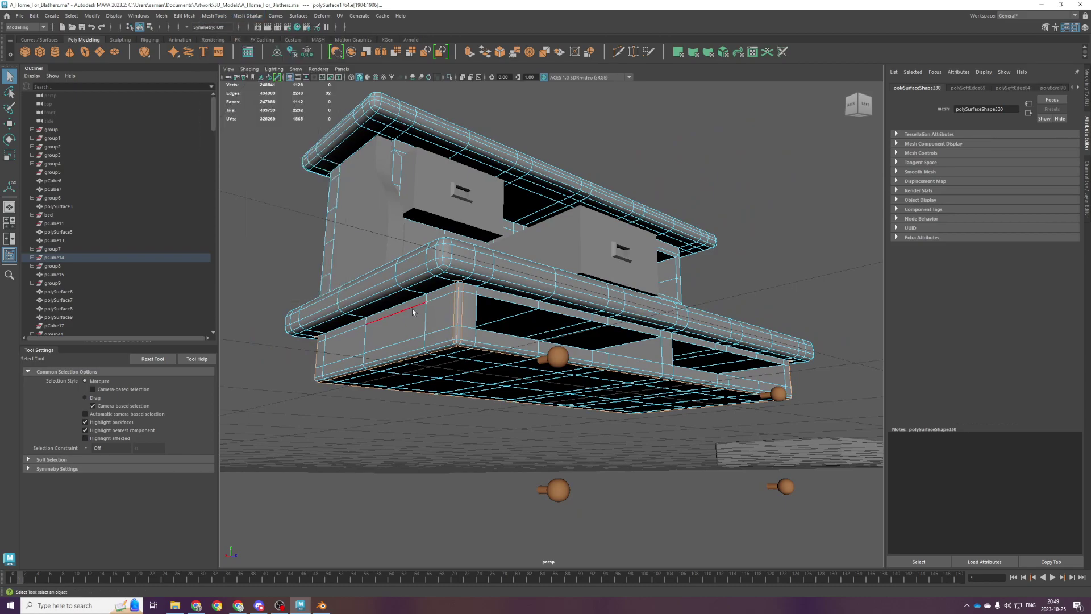
Return the desk to object mode, deselect it, and select the pulled-out lower drawer.
{"action": "left_click_drag", "start_coordinate": [412, 310], "coordinate": [435, 301], "text": "alt"}
{"action": "right_click_drag", "start_coordinate": [437, 296], "coordinate": [493, 258]}
{"action": "left_click", "coordinate": [636, 163]}
{"action": "left_click_drag", "start_coordinate": [551, 232], "coordinate": [451, 236], "text": "alt"}
{"action": "left_click", "coordinate": [456, 320]}
{"action": "left_click_drag", "start_coordinate": [456, 319], "coordinate": [363, 330], "text": "alt"}
{"action": "key", "text": "space"}
{"action": "key", "text": "space"}
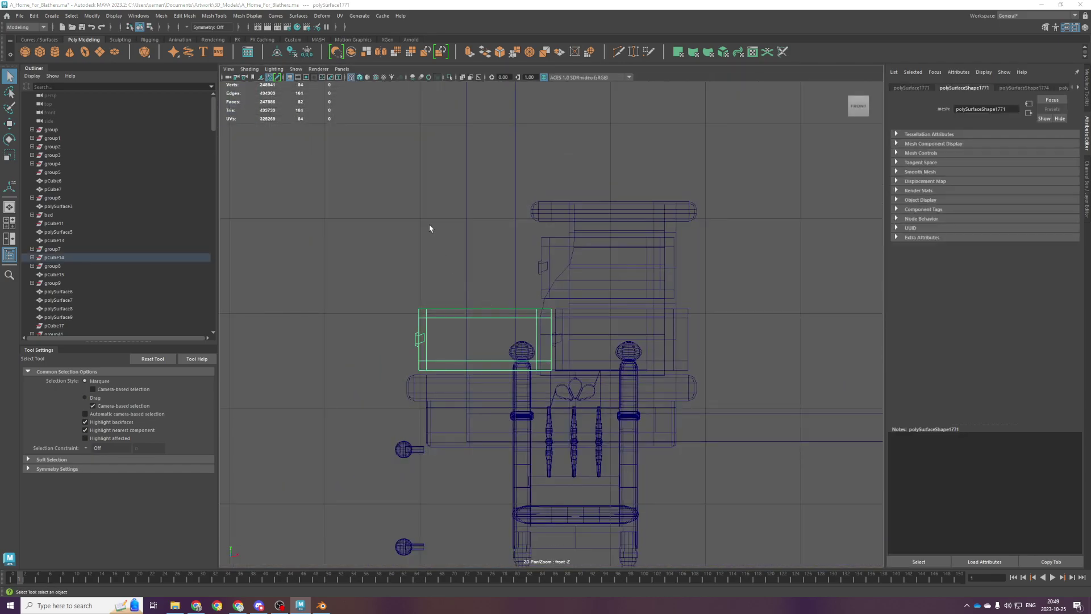
{"action": "key", "text": "space"}
{"action": "key", "text": "space"}
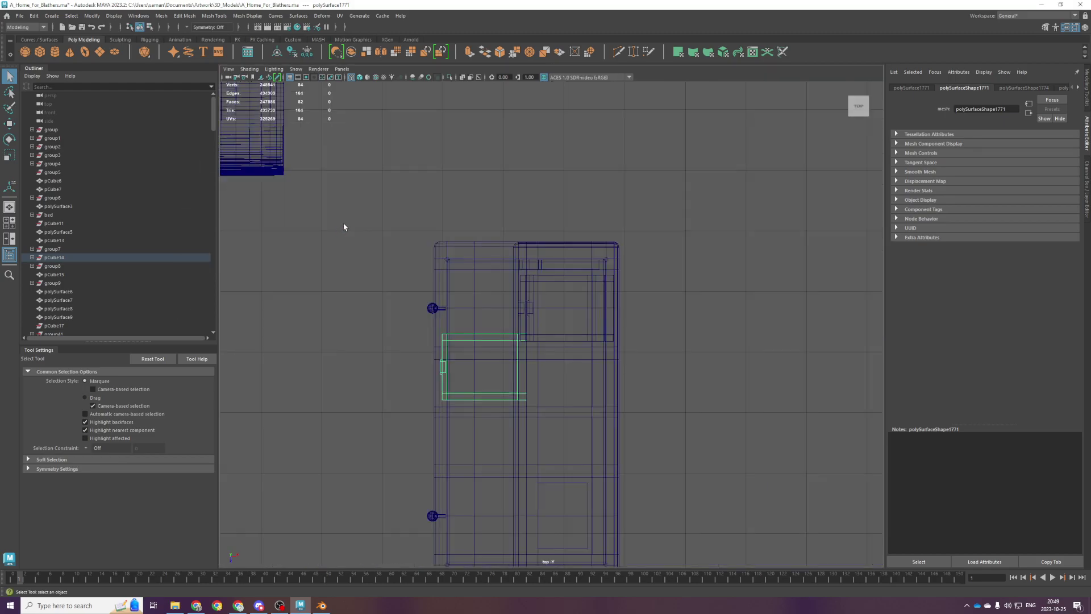
Delete the faces forming the selected drawer's front panel and handle, using the top view to isolate them.
{"action": "right_click_drag", "start_coordinate": [353, 228], "coordinate": [374, 264]}
{"action": "mouse_move", "coordinate": [375, 264]}
{"action": "left_mouse_down"}
{"action": "mouse_move", "coordinate": [486, 334]}
{"action": "mouse_move", "coordinate": [413, 287]}
{"action": "left_mouse_up"}
{"action": "right_click_drag", "start_coordinate": [402, 309], "coordinate": [404, 340]}
{"action": "left_click_drag", "start_coordinate": [417, 300], "coordinate": [470, 401]}
{"action": "left_click_drag", "start_coordinate": [458, 314], "coordinate": [466, 430], "text": "ctrl"}
{"action": "left_click", "coordinate": [449, 405]}
{"action": "key", "text": "space"}
{"action": "key", "text": "space"}
Bridge the inner and outer edges along the bottom and both sides of the drawer's open front.
{"action": "left_click_drag", "start_coordinate": [454, 334], "coordinate": [509, 307], "text": "alt"}
{"action": "right_click_drag", "start_coordinate": [499, 353], "coordinate": [499, 317]}
{"action": "left_click", "coordinate": [462, 394]}
{"action": "left_click", "coordinate": [454, 386], "text": "shift"}
{"action": "left_click", "coordinate": [187, 16]}
{"action": "left_click", "coordinate": [193, 55]}
{"action": "scroll", "coordinate": [360, 348], "scroll_direction": "up", "scroll_amount": 3}
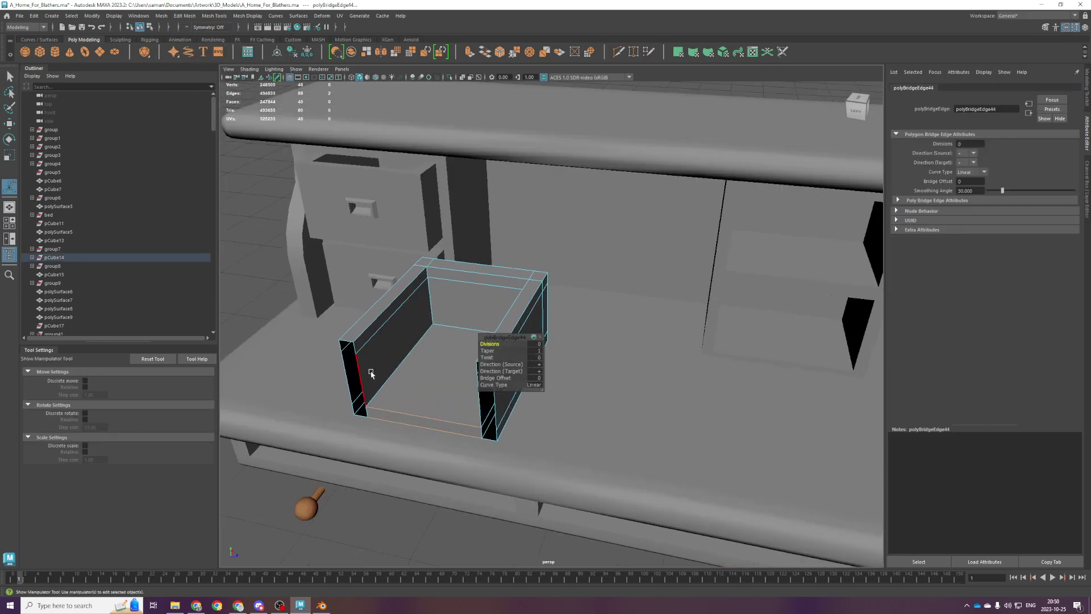
{"action": "left_click", "coordinate": [369, 373]}
{"action": "left_click", "coordinate": [350, 373], "text": "shift"}
{"action": "key", "text": "g"}
{"action": "left_click", "coordinate": [482, 403]}
{"action": "left_click", "coordinate": [486, 392], "text": "shift"}
{"action": "key", "text": "g"}
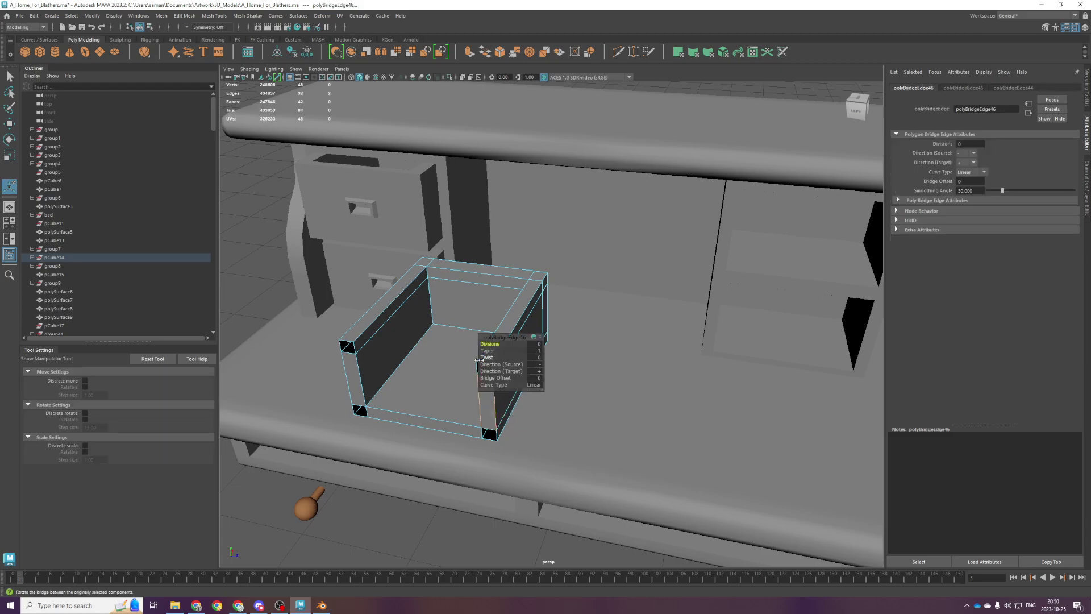
Fill the four small corner holes around the drawer's open front.
{"action": "double_click", "coordinate": [343, 343]}
{"action": "key", "text": "g"}
{"action": "double_click", "coordinate": [483, 364]}
{"action": "key", "text": "g"}
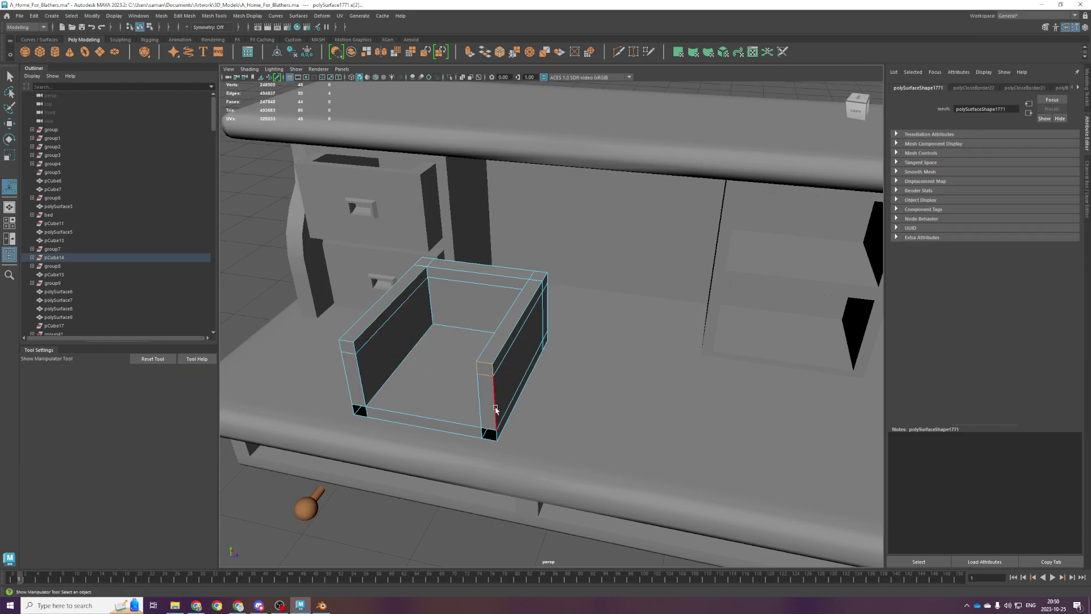
{"action": "double_click", "coordinate": [489, 430]}
{"action": "key", "text": "g"}
{"action": "double_click", "coordinate": [360, 405]}
{"action": "key", "text": "g"}
Insert an edge loop just behind the drawer's open front with Multi-Cut.
{"action": "left_click_drag", "start_coordinate": [853, 392], "coordinate": [709, 419], "text": "alt"}
{"action": "middle_click_drag", "start_coordinate": [500, 406], "coordinate": [707, 473], "text": "alt"}
{"action": "left_click_drag", "start_coordinate": [707, 472], "coordinate": [619, 445], "text": "alt"}
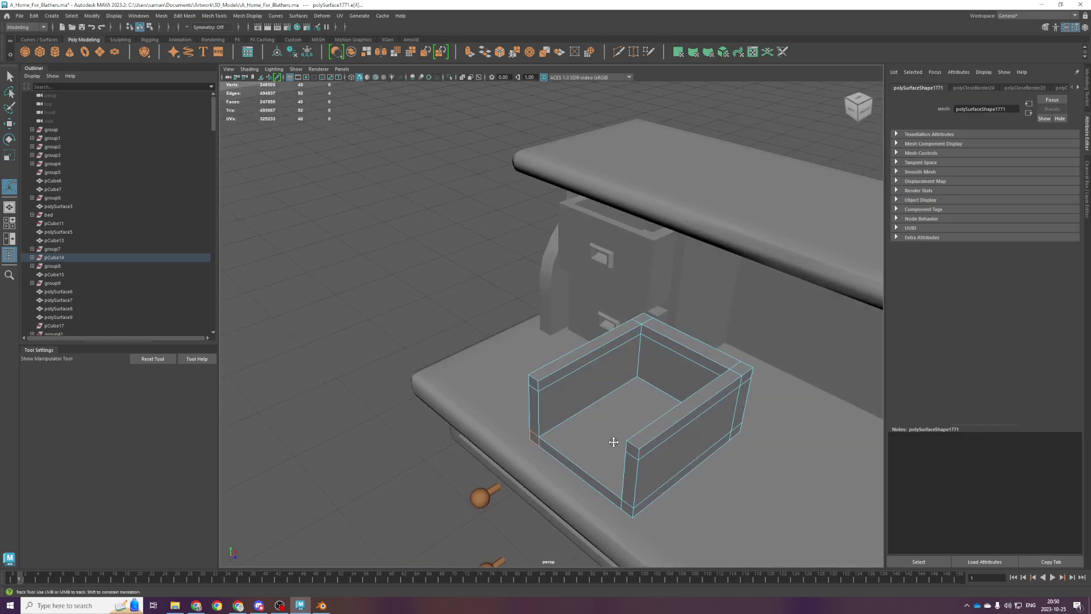
{"action": "middle_click_drag", "start_coordinate": [620, 445], "coordinate": [559, 409], "text": "alt"}
{"action": "right_click_drag", "start_coordinate": [577, 381], "coordinate": [508, 382], "text": "shift"}
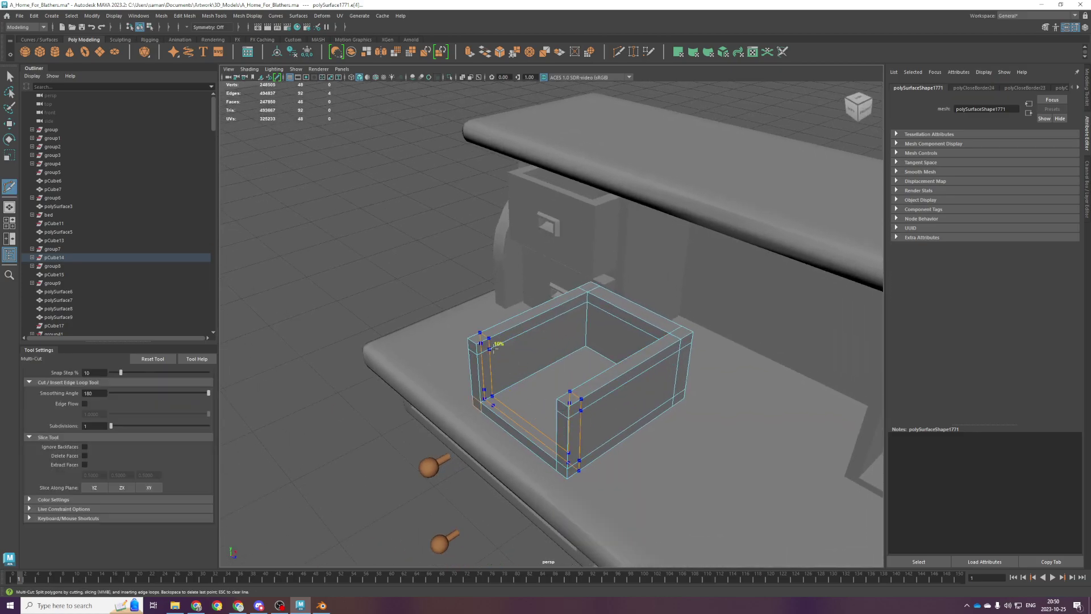
{"action": "left_click", "coordinate": [493, 349], "text": "ctrl+shift"}
{"action": "key", "text": "q"}
Delete the narrow inner faces between the new edge loop and the drawer's open front, then save the scene.
{"action": "right_click_drag", "start_coordinate": [529, 342], "coordinate": [526, 375]}
{"action": "left_click", "coordinate": [487, 376]}
{"action": "left_click_drag", "start_coordinate": [506, 391], "coordinate": [618, 389], "text": "alt"}
{"action": "double_click", "coordinate": [716, 308], "text": "shift"}
{"action": "key", "text": "ctrl+z"}
{"action": "left_click_drag", "start_coordinate": [694, 342], "coordinate": [520, 314], "text": "alt"}
{"action": "left_click", "coordinate": [482, 373], "text": "shift"}
{"action": "key", "text": "Delete"}
{"action": "left_click", "coordinate": [472, 359]}
{"action": "key", "text": "Delete"}
{"action": "left_click", "coordinate": [472, 308]}
{"action": "key", "text": "Delete"}
{"action": "left_click_drag", "start_coordinate": [536, 360], "coordinate": [701, 375], "text": "alt"}
{"action": "left_click", "coordinate": [719, 353]}
{"action": "key", "text": "Delete"}
{"action": "key", "text": "ctrl+s"}
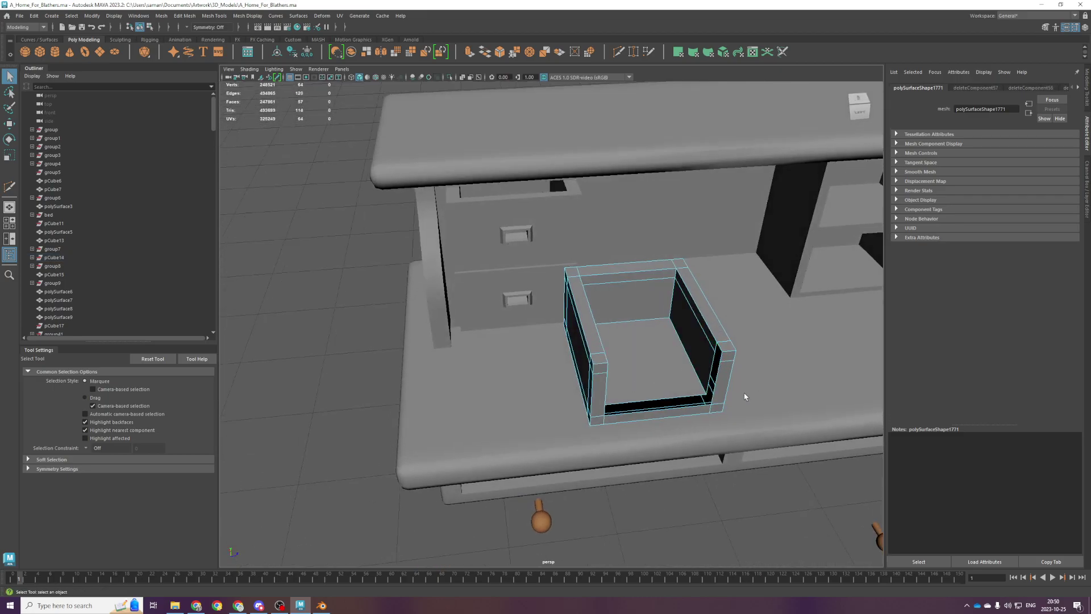
Bridge the vertical edges of the two side walls to form the drawer's plain outer front face.
{"action": "left_click_drag", "start_coordinate": [729, 370], "coordinate": [650, 364], "text": "alt"}
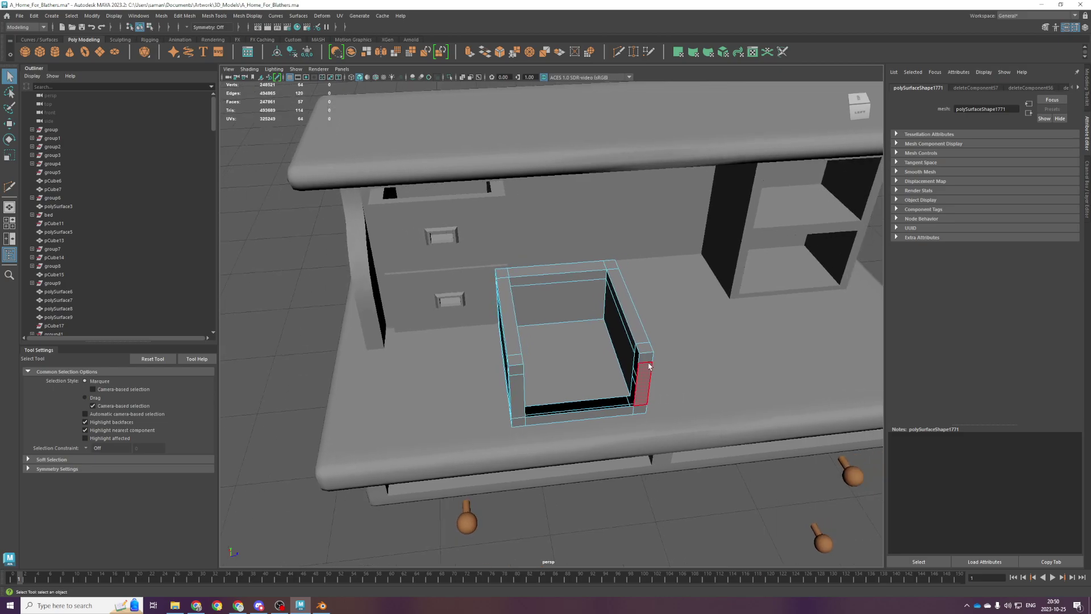
{"action": "right_click_drag", "start_coordinate": [650, 364], "coordinate": [650, 334]}
{"action": "left_click", "coordinate": [636, 408]}
{"action": "left_click_drag", "start_coordinate": [621, 405], "coordinate": [487, 365], "text": "alt"}
{"action": "left_click", "coordinate": [552, 392]}
{"action": "left_click", "coordinate": [184, 16]}
{"action": "left_click", "coordinate": [199, 50]}
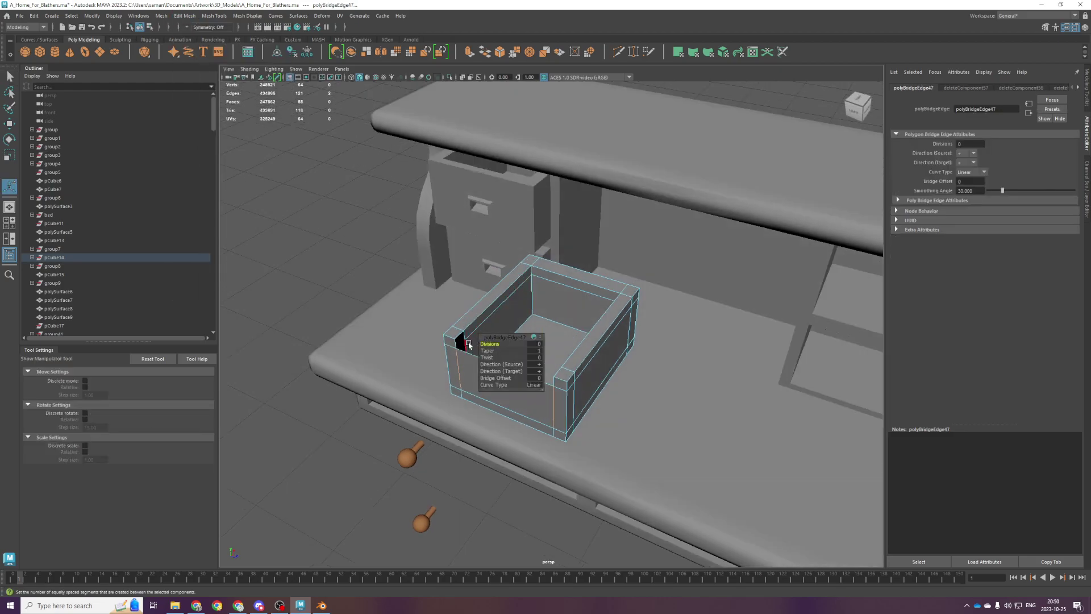
Bridge the remaining inner and upper edges of the drawer's front wall and fill the gap along its top.
{"action": "left_click_drag", "start_coordinate": [464, 348], "coordinate": [625, 262], "text": "alt"}
{"action": "left_click", "coordinate": [602, 303]}
{"action": "left_click", "coordinate": [566, 269], "text": "shift"}
{"action": "key", "text": "g"}
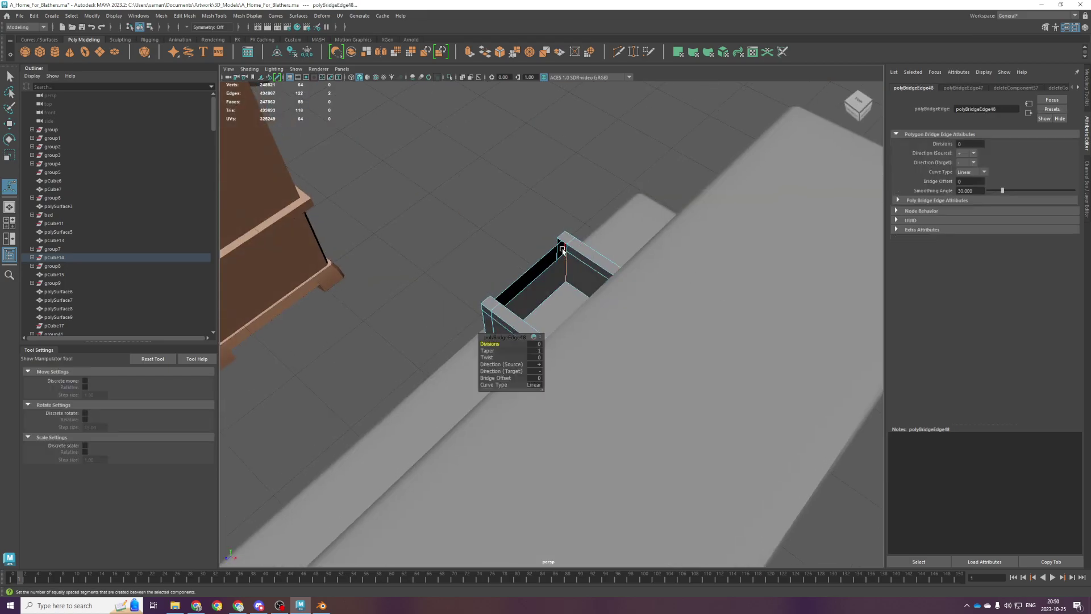
{"action": "left_click", "coordinate": [568, 252]}
{"action": "left_click_drag", "start_coordinate": [570, 255], "coordinate": [430, 282], "text": "alt"}
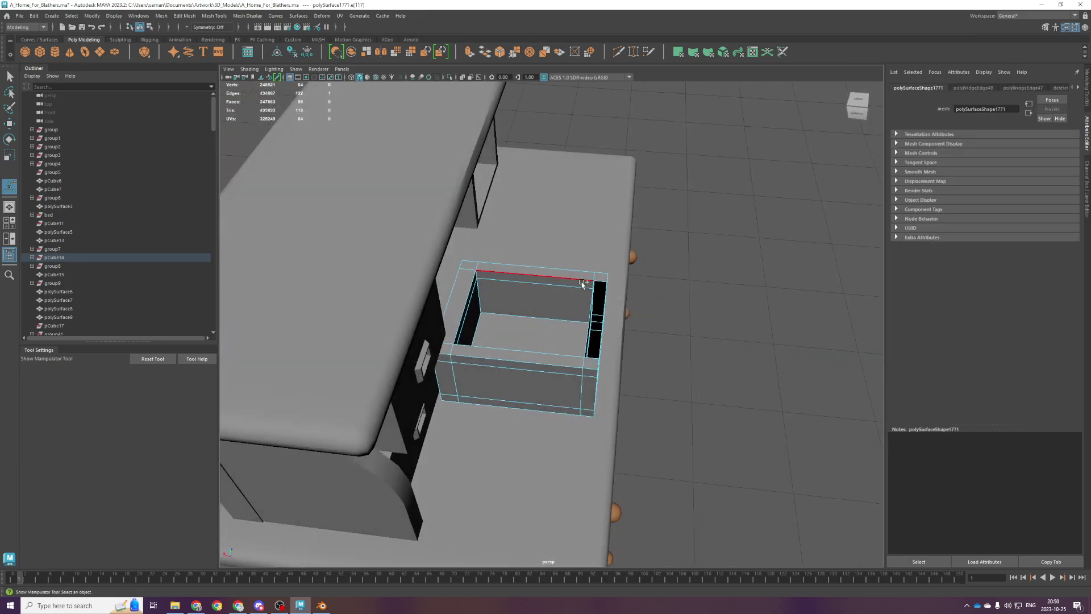
{"action": "left_click_drag", "start_coordinate": [609, 310], "coordinate": [519, 270], "text": "alt"}
{"action": "key", "text": "g"}
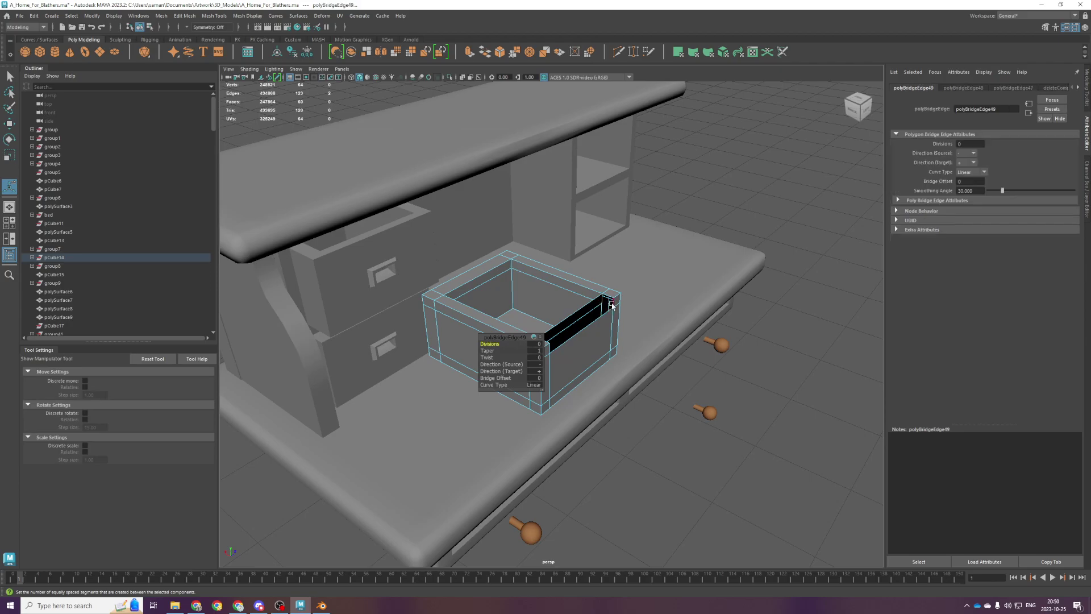
{"action": "left_click", "coordinate": [611, 303]}
{"action": "left_click", "coordinate": [550, 347], "text": "shift"}
{"action": "key", "text": "g"}
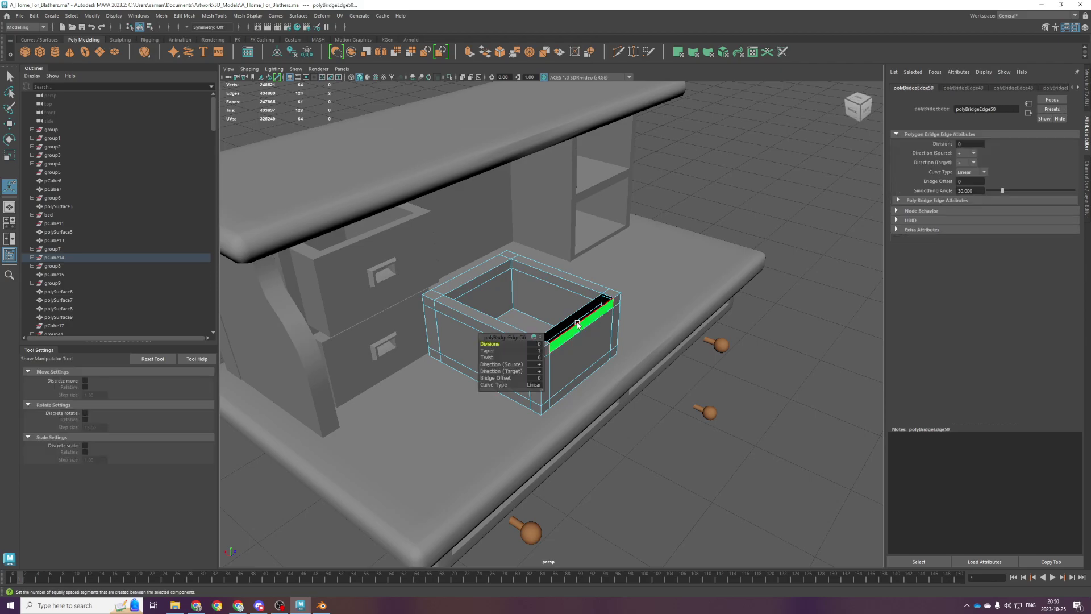
{"action": "double_click", "coordinate": [576, 323]}
{"action": "key", "text": "ctrl+f"}
Move the drawer in the side view to the base compartment beneath the open shelves, and save the scene.
{"action": "left_click_drag", "start_coordinate": [576, 323], "coordinate": [508, 345], "text": "alt"}
{"action": "scroll", "coordinate": [592, 322], "scroll_direction": "down", "scroll_amount": 5}
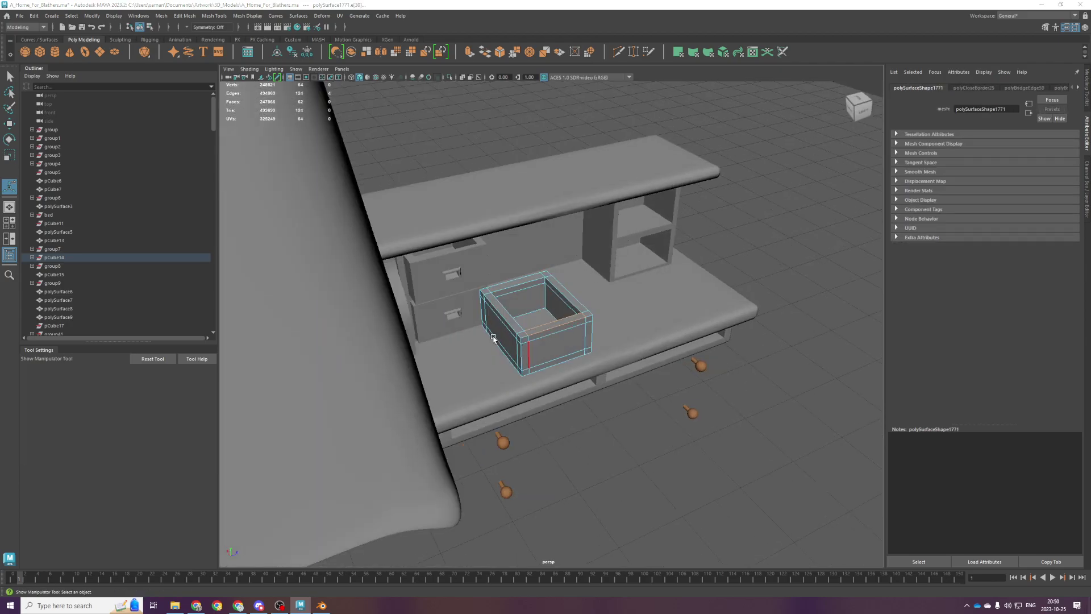
{"action": "key", "text": "space"}
{"action": "key", "text": "space"}
{"action": "scroll", "coordinate": [372, 288], "scroll_direction": "down", "scroll_amount": 3}
{"action": "key", "text": "space"}
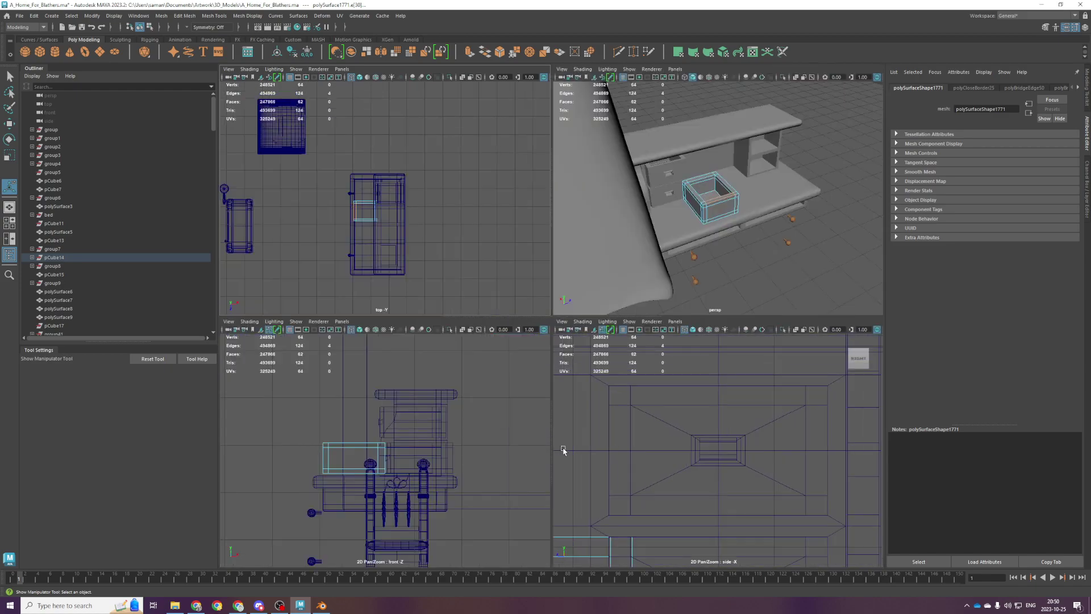
{"action": "key", "text": "space"}
{"action": "scroll", "coordinate": [467, 501], "scroll_direction": "up", "scroll_amount": 1}
{"action": "key", "text": "f"}
{"action": "scroll", "coordinate": [682, 446], "scroll_direction": "down", "scroll_amount": 12}
{"action": "key", "text": "space"}
{"action": "key", "text": "space"}
{"action": "key", "text": "f"}
{"action": "scroll", "coordinate": [544, 314], "scroll_direction": "down", "scroll_amount": 12}
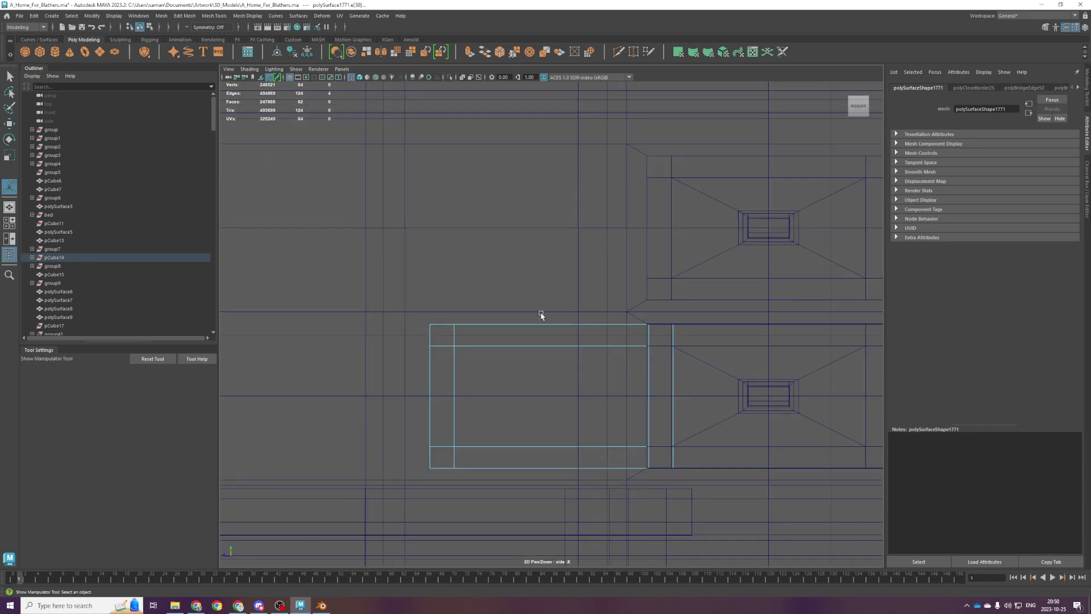
{"action": "key", "text": "w"}
{"action": "middle_click_drag", "start_coordinate": [517, 398], "coordinate": [554, 386], "text": "alt"}
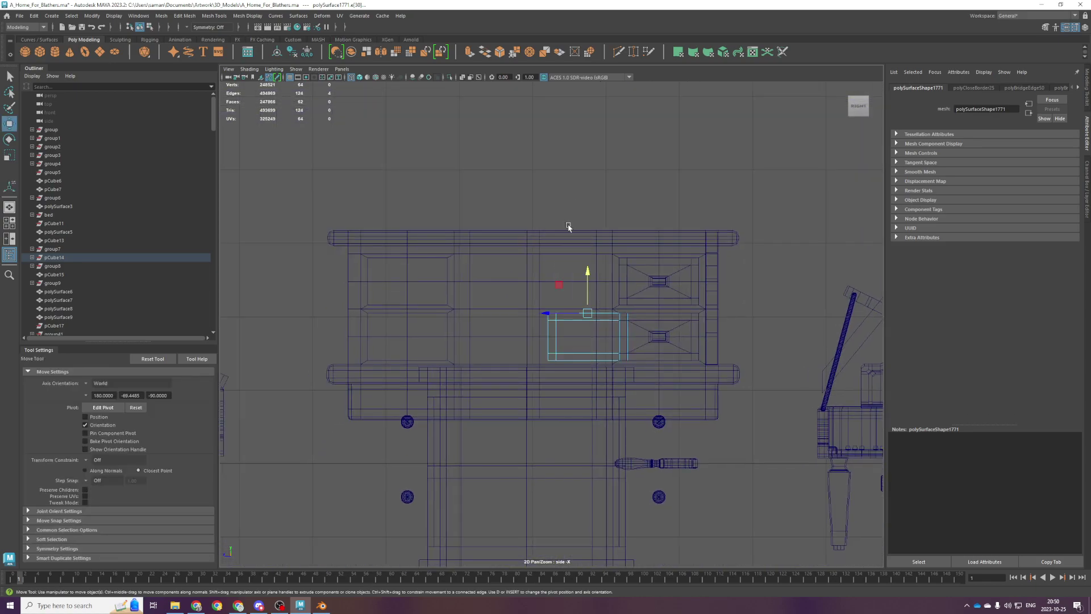
{"action": "right_click_drag", "start_coordinate": [587, 313], "coordinate": [692, 227]}
{"action": "left_click_drag", "start_coordinate": [559, 311], "coordinate": [372, 361]}
{"action": "middle_click_drag", "start_coordinate": [307, 342], "coordinate": [409, 343], "text": "alt"}
{"action": "scroll", "coordinate": [409, 344], "scroll_direction": "up", "scroll_amount": 4}
{"action": "right_click", "coordinate": [370, 307]}
{"action": "key", "text": "ctrl+s"}
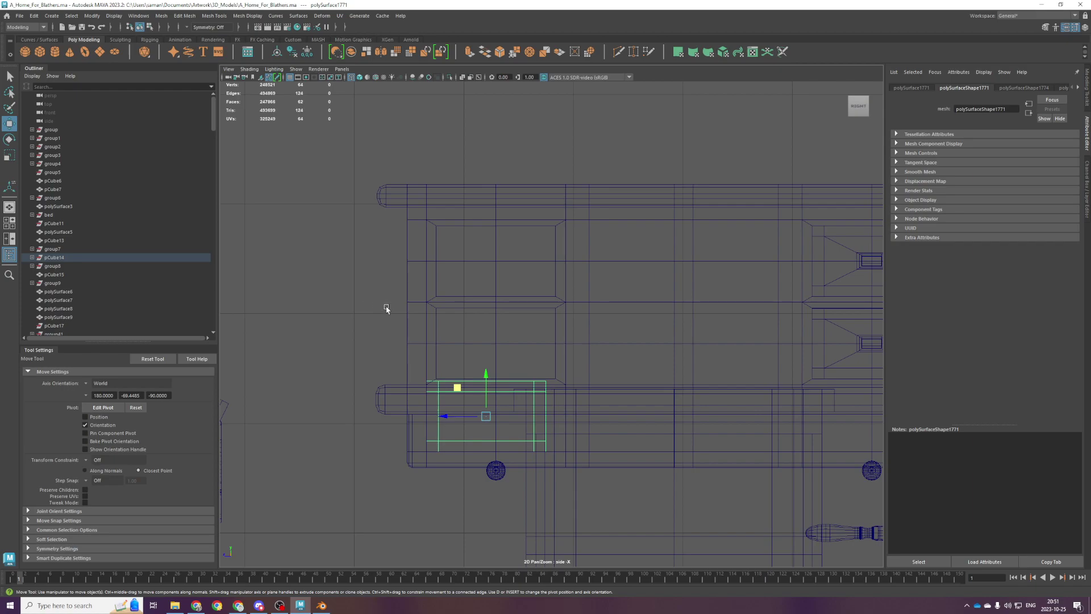
Lower the drawer's upper vertices in the side view to fit its height to the base compartment.
{"action": "scroll", "coordinate": [386, 309], "scroll_direction": "up", "scroll_amount": 1}
{"action": "scroll", "coordinate": [388, 305], "scroll_direction": "down", "scroll_amount": 1}
{"action": "right_click_drag", "start_coordinate": [372, 301], "coordinate": [351, 293]}
{"action": "left_click_drag", "start_coordinate": [359, 291], "coordinate": [710, 419]}
{"action": "left_click_drag", "start_coordinate": [493, 354], "coordinate": [493, 397]}
{"action": "key", "text": "space"}
{"action": "key", "text": "space"}
{"action": "key", "text": "f"}
{"action": "mouse_move", "coordinate": [583, 313]}
{"action": "left_mouse_down", "text": "alt"}
{"action": "mouse_move", "coordinate": [589, 321]}
{"action": "mouse_move", "coordinate": [469, 284]}
{"action": "mouse_move", "coordinate": [575, 327]}
{"action": "mouse_move", "coordinate": [534, 336]}
{"action": "mouse_move", "coordinate": [528, 327]}
{"action": "mouse_move", "coordinate": [539, 329]}
{"action": "left_mouse_up", "text": "alt"}
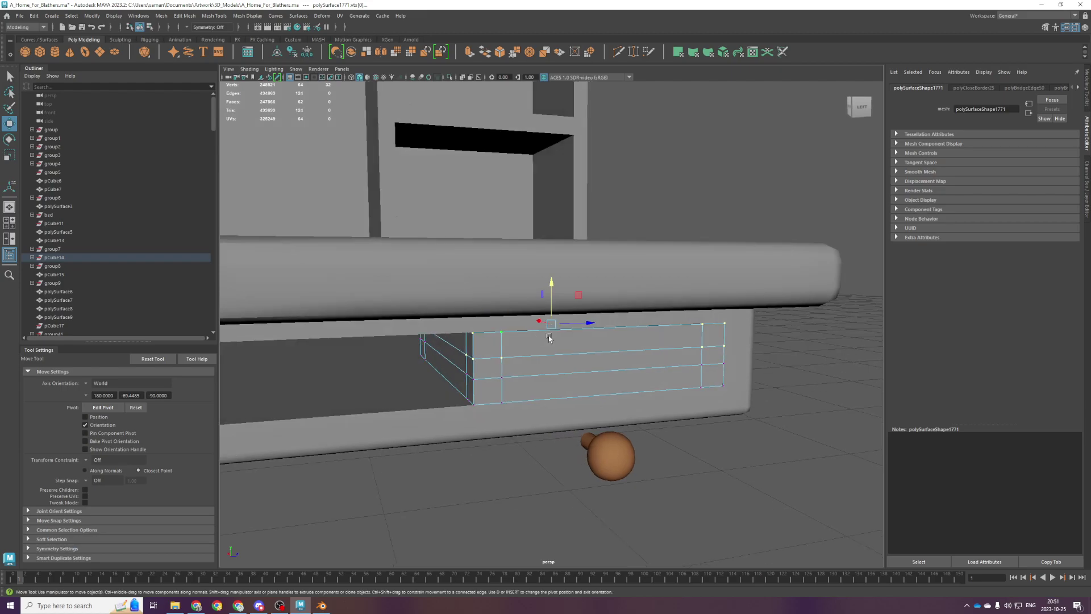
Select the whole drawer and slide it forward out of the base compartment.
{"action": "left_click", "coordinate": [541, 331]}
{"action": "left_click", "coordinate": [600, 331]}
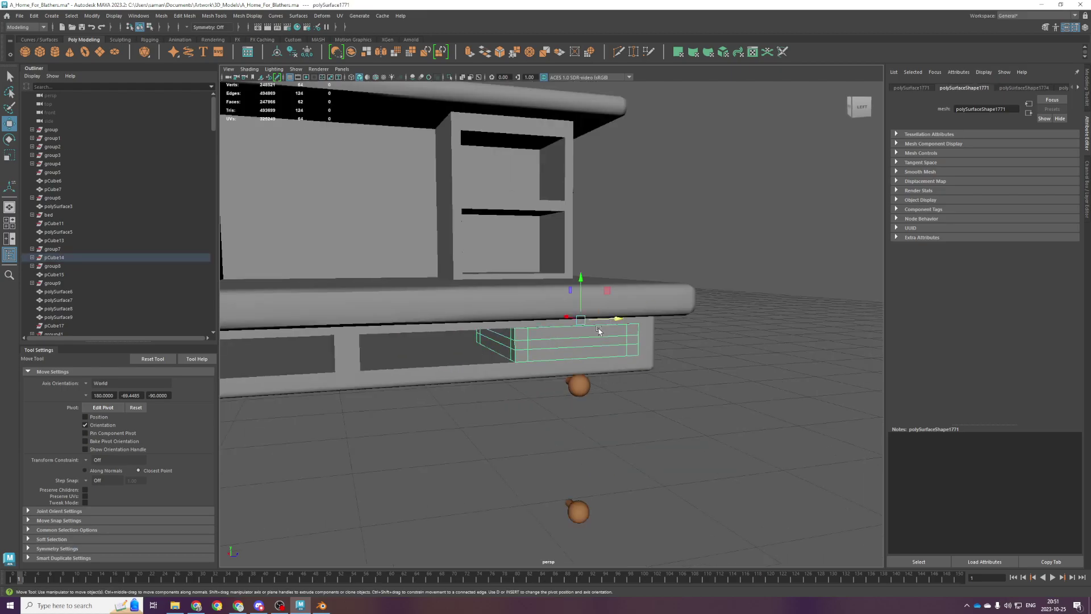
{"action": "left_click_drag", "start_coordinate": [635, 330], "coordinate": [612, 415]}
Delete the drawer's upper faces in the front view, keeping only the shallow bottom section.
{"action": "right_click_drag", "start_coordinate": [609, 354], "coordinate": [602, 380]}
{"action": "key", "text": "space"}
{"action": "key", "text": "space"}
{"action": "left_click_drag", "start_coordinate": [300, 378], "coordinate": [616, 472]}
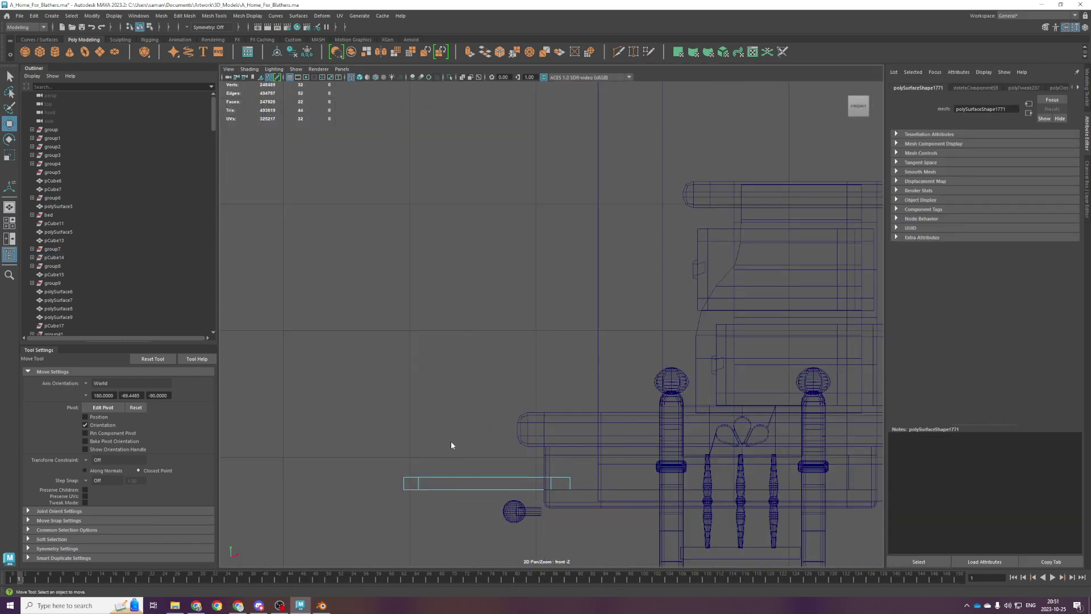
Bridge the rim gaps along one side and the front of the shallow drawer, and fill their shared corner.
{"action": "key", "text": "space"}
{"action": "key", "text": "space"}
{"action": "double_click", "coordinate": [524, 406]}
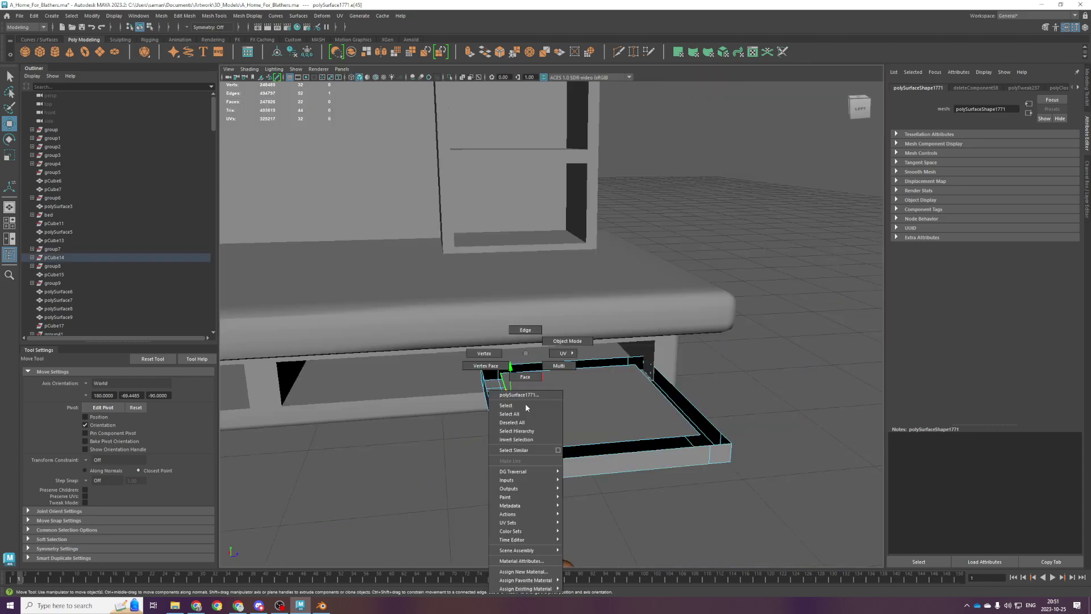
{"action": "left_click", "coordinate": [491, 428], "text": "shift"}
{"action": "left_click", "coordinate": [509, 399]}
{"action": "left_click", "coordinate": [489, 403], "text": "shift"}
{"action": "left_click", "coordinate": [184, 15]}
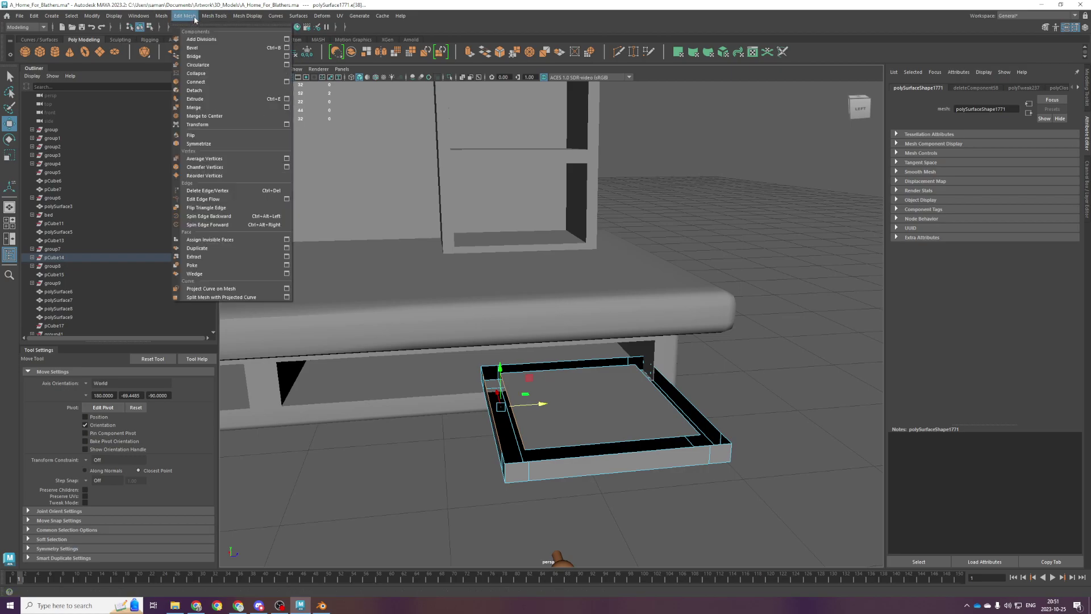
{"action": "left_click", "coordinate": [194, 57]}
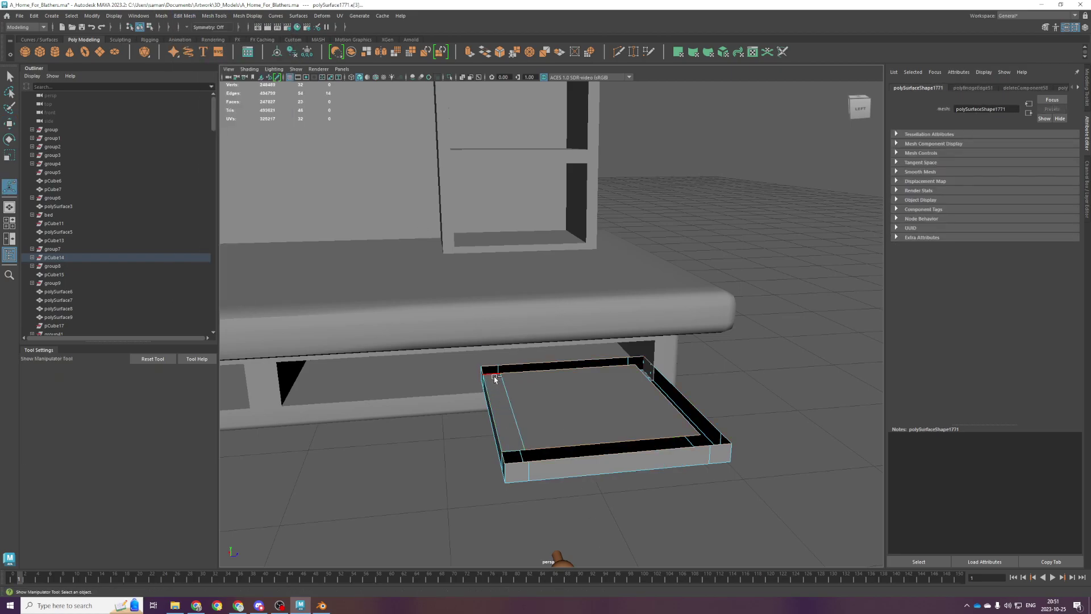
{"action": "left_click", "coordinate": [555, 460], "text": "shift"}
{"action": "key", "text": "g"}
{"action": "left_click", "coordinate": [514, 455]}
{"action": "key", "text": "g"}
Bridge the rim gap along the drawer's other side and fill the adjoining front corner.
{"action": "left_click", "coordinate": [638, 393]}
{"action": "left_click", "coordinate": [685, 394], "text": "shift"}
{"action": "left_click", "coordinate": [670, 401]}
{"action": "left_click", "coordinate": [692, 401], "text": "shift"}
{"action": "key", "text": "g"}
{"action": "left_click", "coordinate": [729, 429]}
{"action": "key", "text": "g"}
{"action": "left_click", "coordinate": [555, 362]}
{"action": "left_click", "coordinate": [555, 361], "text": "shift"}
{"action": "key", "text": "ctrl+z"}
{"action": "key", "text": "ctrl+z"}
{"action": "key", "text": "q"}
Bridge the rim gap along the back, fill the two rear corner holes, and save the scene.
{"action": "left_click", "coordinate": [562, 370]}
{"action": "left_click", "coordinate": [592, 361], "text": "shift"}
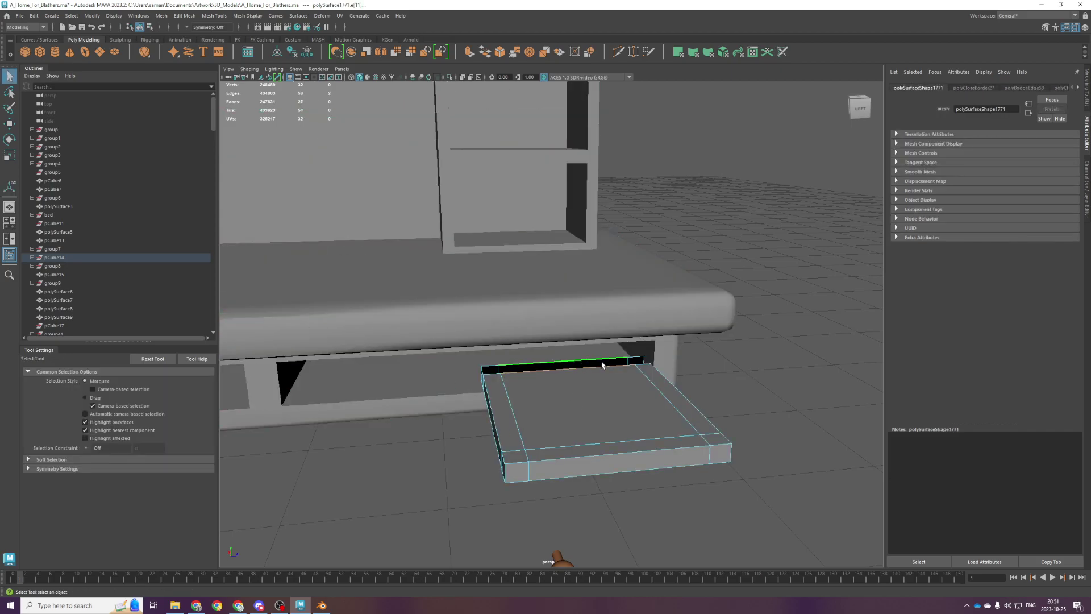
{"action": "key", "text": "g"}
{"action": "double_click", "coordinate": [641, 363]}
{"action": "key", "text": "g"}
{"action": "double_click", "coordinate": [494, 373]}
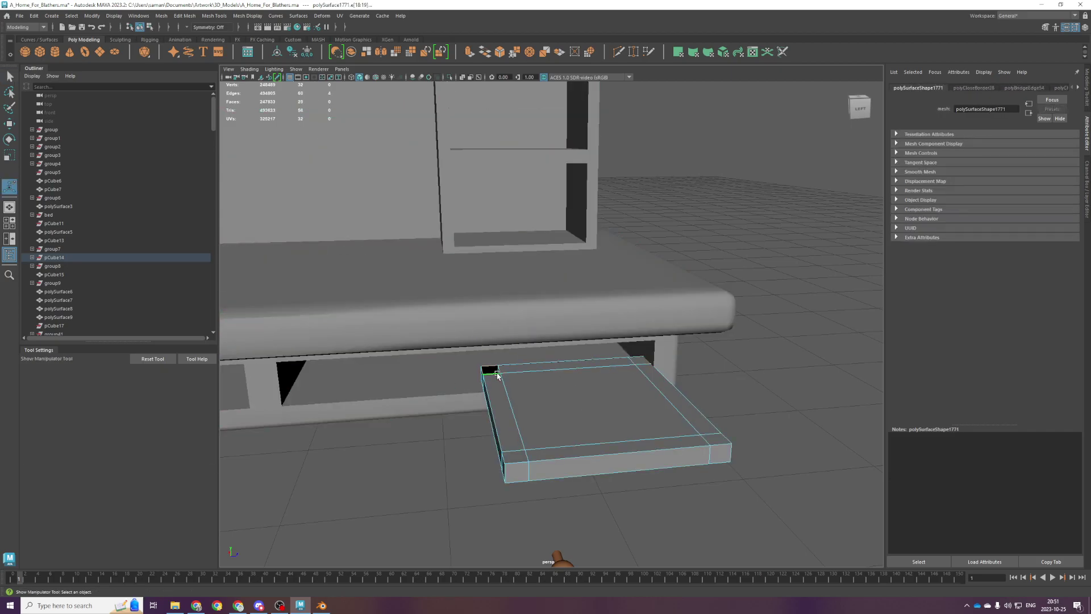
{"action": "key", "text": "g"}
{"action": "key", "text": "q"}
{"action": "key", "text": "ctrl+s"}
Delete the inset edge loops running across the closed slab to leave a plain box.
{"action": "right_click_drag", "start_coordinate": [511, 443], "coordinate": [531, 423]}
{"action": "scroll", "coordinate": [531, 423], "scroll_direction": "down", "scroll_amount": 3}
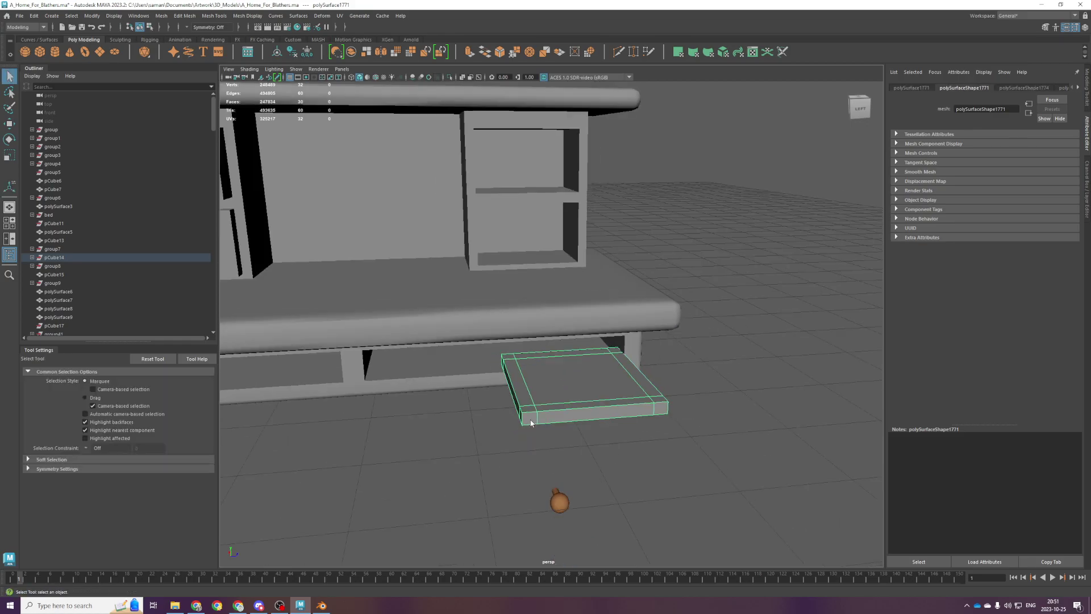
{"action": "key", "text": "r"}
{"action": "right_click_drag", "start_coordinate": [552, 375], "coordinate": [554, 342]}
{"action": "double_click", "coordinate": [534, 379]}
{"action": "double_click", "coordinate": [574, 402], "text": "shift"}
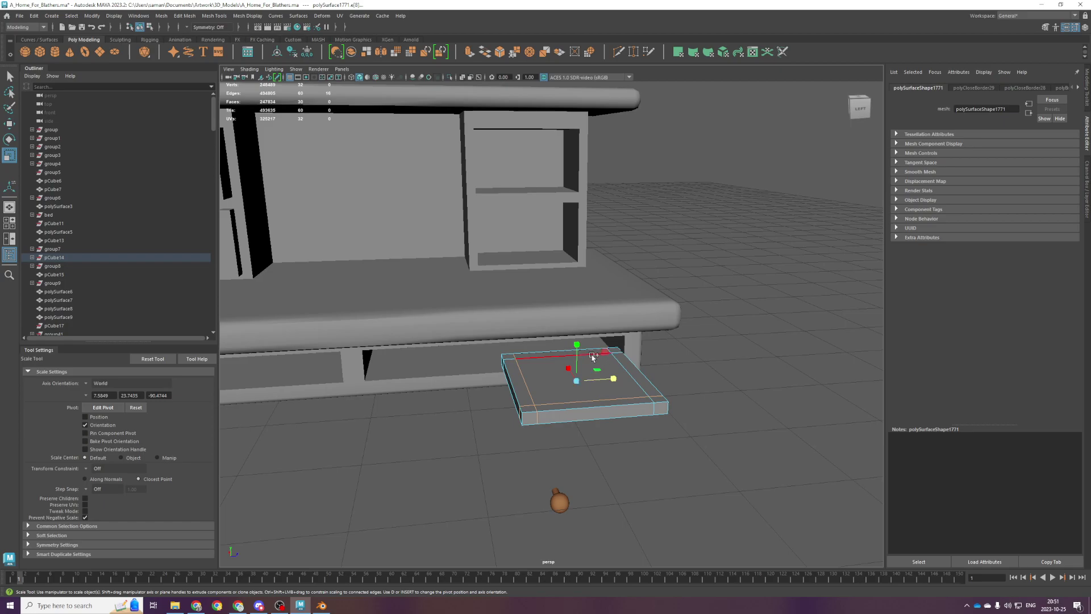
{"action": "key", "text": "Delete"}
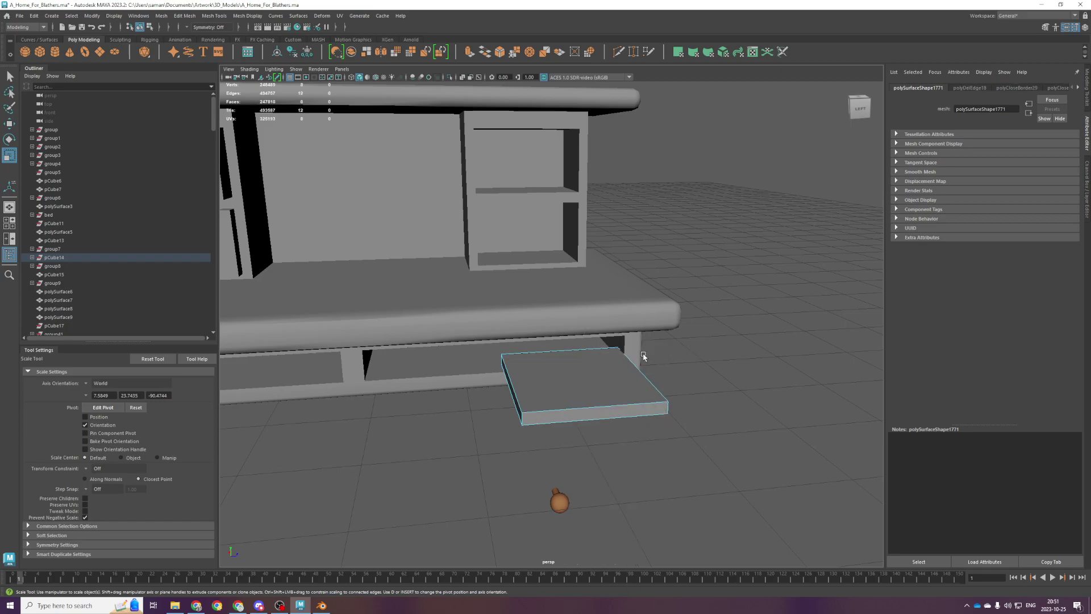
Return the plain box to object mode and save the scene.
{"action": "key", "text": "F8"}
{"action": "key", "text": "ctrl+s"}
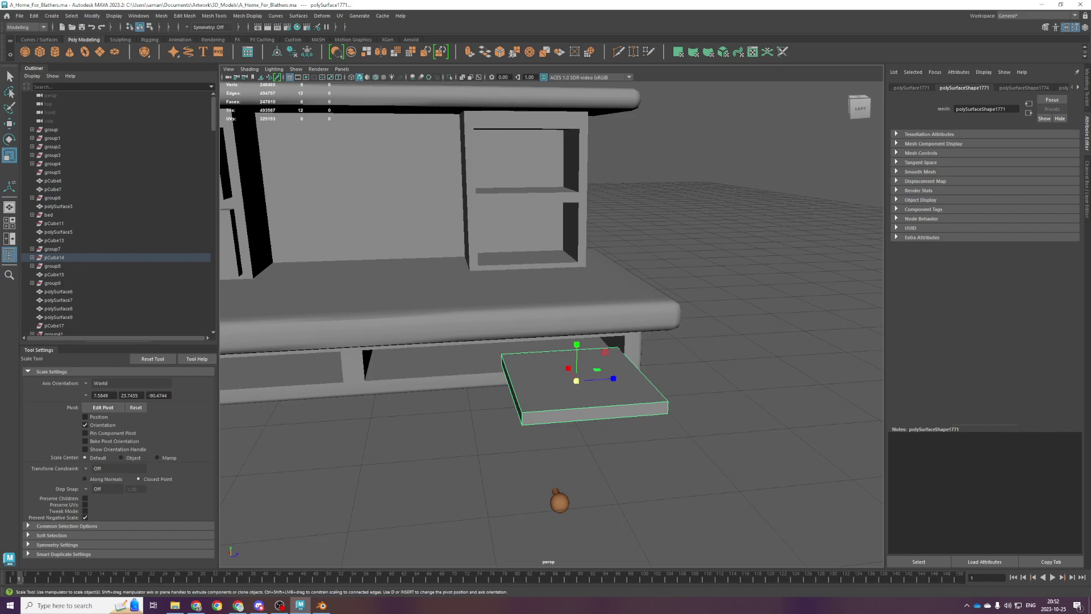
{"action": "left_click", "coordinate": [259, 605]}
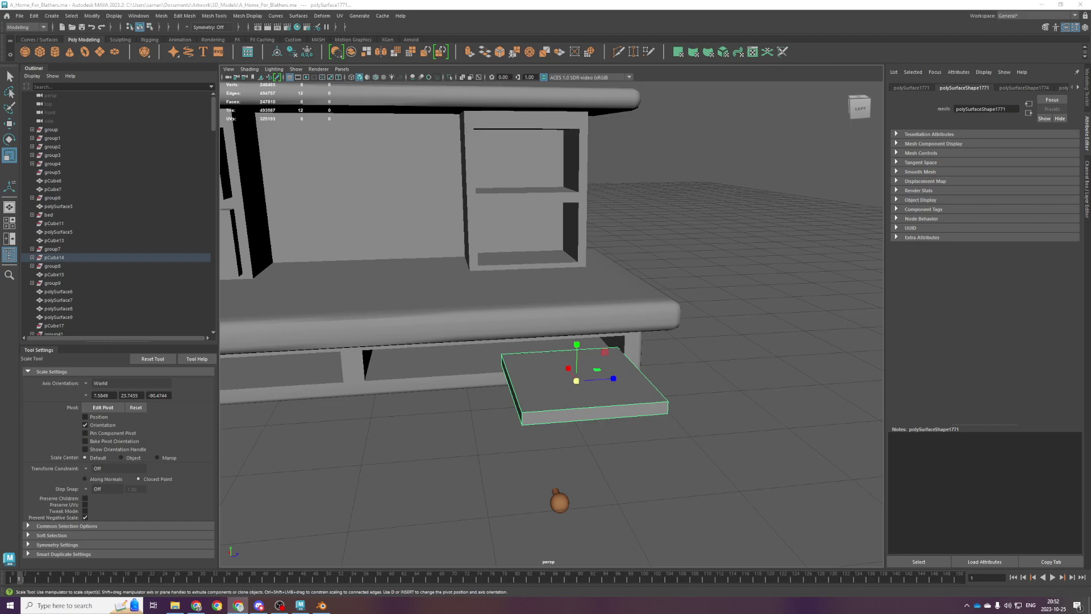
{"action": "left_click", "coordinate": [238, 605]}
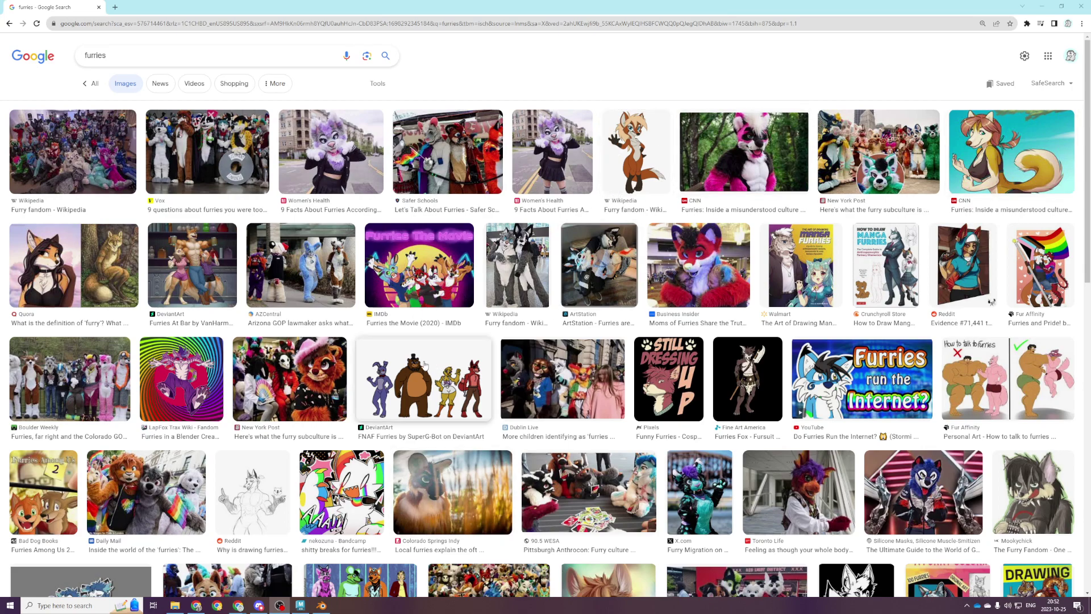
{"action": "left_click", "coordinate": [192, 265]}
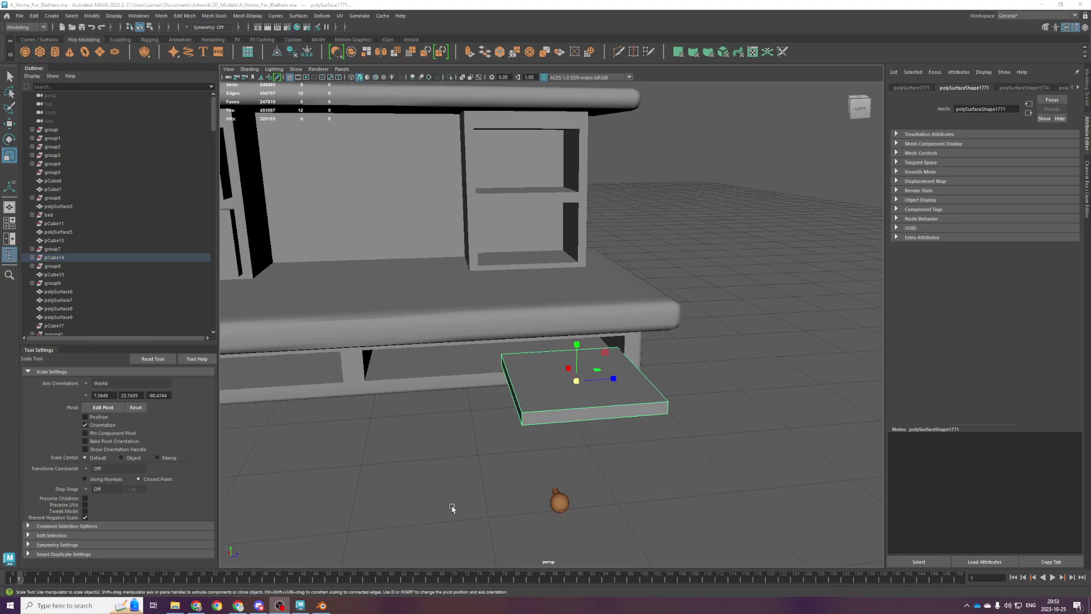
Move the vertices at one end of the plain box to fit it to the front compartment.
{"action": "scroll", "coordinate": [477, 449], "scroll_direction": "up", "scroll_amount": 3}
{"action": "scroll", "coordinate": [475, 431], "scroll_direction": "down", "scroll_amount": 6}
{"action": "key", "text": "space"}
{"action": "key", "text": "space"}
{"action": "key", "text": "f"}
{"action": "scroll", "coordinate": [677, 459], "scroll_direction": "down", "scroll_amount": 2}
{"action": "key", "text": "space"}
{"action": "key", "text": "space"}
{"action": "key", "text": "f"}
{"action": "scroll", "coordinate": [555, 404], "scroll_direction": "down", "scroll_amount": 4}
{"action": "middle_click_drag", "start_coordinate": [571, 297], "coordinate": [500, 297], "text": "alt"}
{"action": "scroll", "coordinate": [511, 295], "scroll_direction": "down", "scroll_amount": 2}
{"action": "right_click_drag", "start_coordinate": [446, 161], "coordinate": [407, 158]}
{"action": "left_click_drag", "start_coordinate": [570, 270], "coordinate": [722, 363]}
{"action": "key", "text": "w"}
{"action": "left_click_drag", "start_coordinate": [567, 325], "coordinate": [733, 336]}
Raise the box's top face to match the front compartment's height, return to object mode, and save the scene.
{"action": "key", "text": "space"}
{"action": "key", "text": "space"}
{"action": "key", "text": "f"}
{"action": "scroll", "coordinate": [631, 350], "scroll_direction": "down", "scroll_amount": 5}
{"action": "left_click_drag", "start_coordinate": [586, 387], "coordinate": [666, 318], "text": "alt"}
{"action": "right_click_drag", "start_coordinate": [667, 316], "coordinate": [689, 336]}
{"action": "left_click", "coordinate": [686, 322]}
{"action": "key", "text": "space"}
{"action": "key", "text": "space"}
{"action": "left_click_drag", "start_coordinate": [545, 271], "coordinate": [546, 216]}
{"action": "key", "text": "space"}
{"action": "key", "text": "space"}
{"action": "scroll", "coordinate": [694, 367], "scroll_direction": "down", "scroll_amount": 5}
{"action": "left_click_drag", "start_coordinate": [694, 368], "coordinate": [679, 326], "text": "alt"}
{"action": "right_click_drag", "start_coordinate": [679, 327], "coordinate": [753, 276]}
{"action": "scroll", "coordinate": [741, 285], "scroll_direction": "down", "scroll_amount": 5}
{"action": "key", "text": "ctrl+s"}
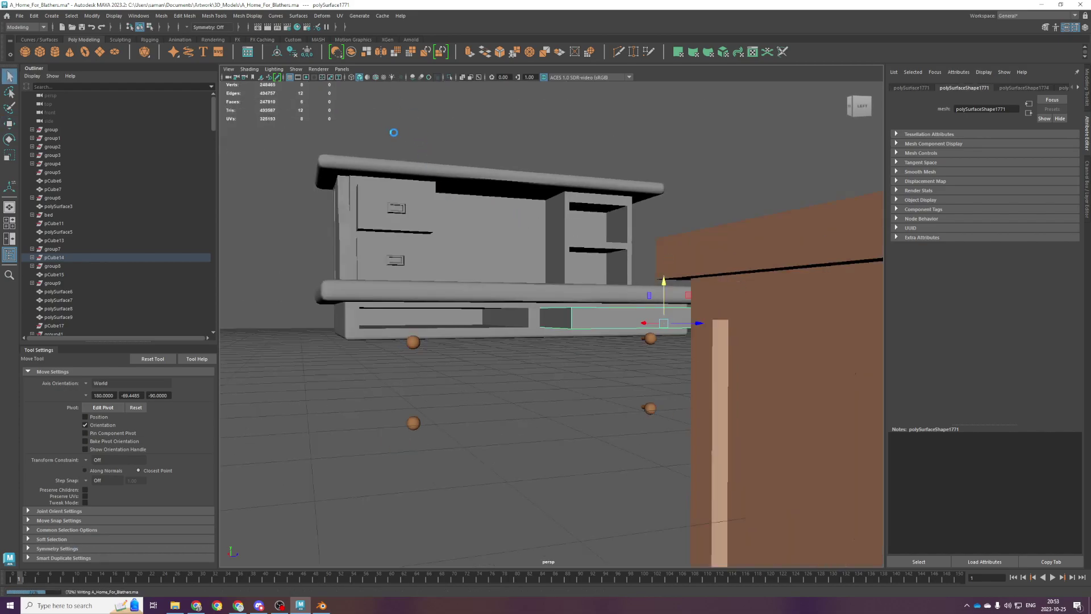
Scale the box deeper from front to back in the top view.
{"action": "key", "text": "space"}
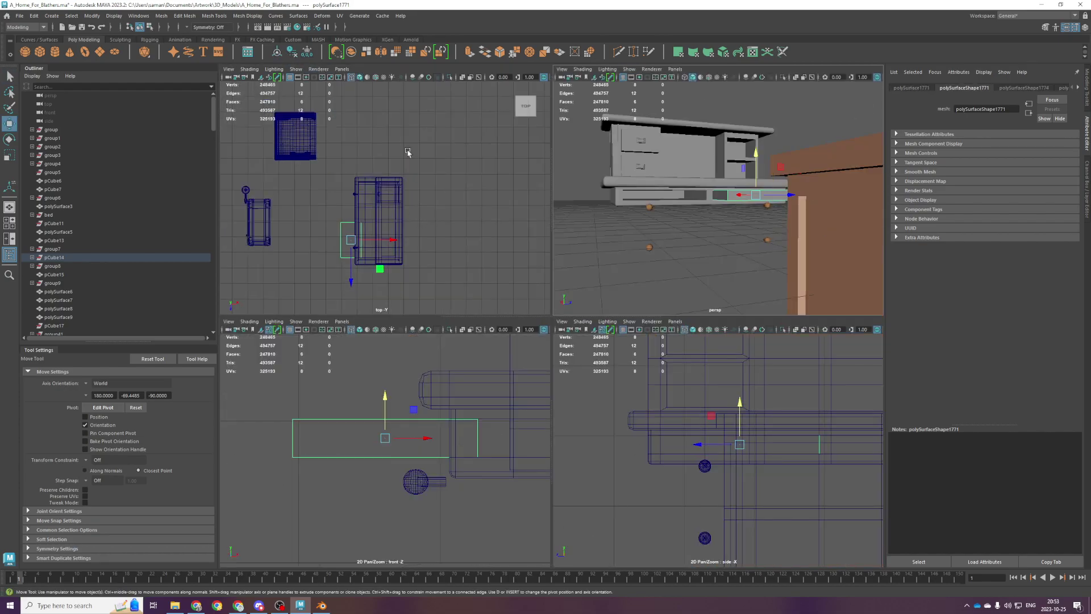
{"action": "key", "text": "r"}
{"action": "key", "text": "space"}
{"action": "left_click_drag", "start_coordinate": [528, 408], "coordinate": [556, 412]}
{"action": "key", "text": "w"}
{"action": "key", "text": "space"}
Try beveling the whole box while adjusting the bevel fraction, and undo it.
{"action": "key", "text": "space"}
{"action": "scroll", "coordinate": [629, 262], "scroll_direction": "down", "scroll_amount": 4}
{"action": "left_click_drag", "start_coordinate": [630, 262], "coordinate": [564, 289], "text": "alt"}
{"action": "scroll", "coordinate": [602, 284], "scroll_direction": "up", "scroll_amount": 6}
{"action": "key", "text": "ctrl+b"}
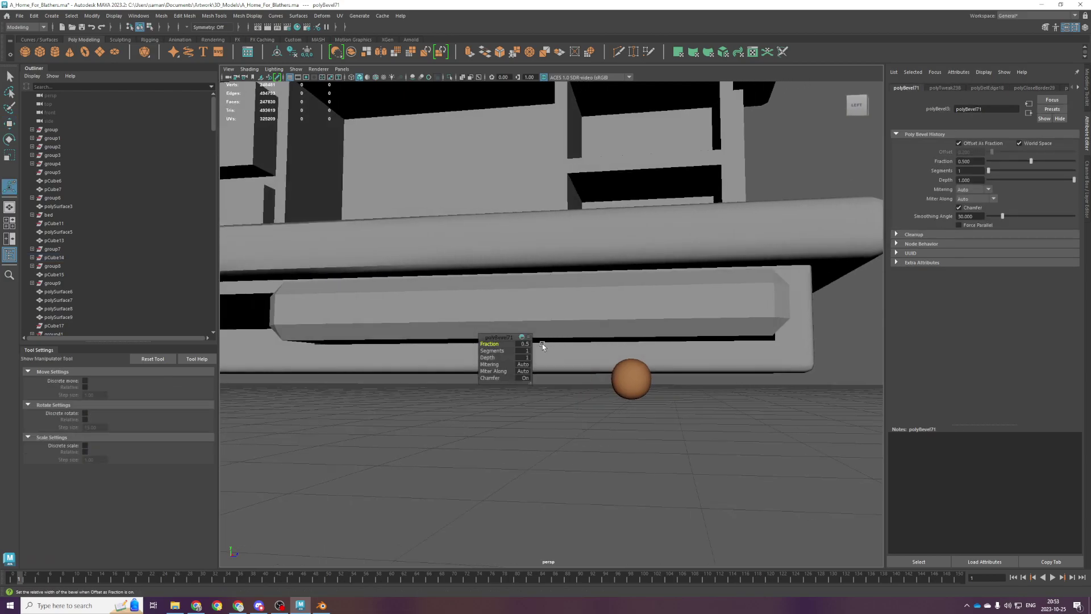
{"action": "left_click_drag", "start_coordinate": [509, 344], "coordinate": [534, 346]}
{"action": "key", "text": "ctrl+z"}
{"action": "key", "text": "ctrl+z"}
{"action": "key", "text": "ctrl+z"}
{"action": "key", "text": "ctrl+z"}
Try beveling only the box's four front-face edges with two segments, and undo it.
{"action": "scroll", "coordinate": [501, 341], "scroll_direction": "down", "scroll_amount": 5}
{"action": "right_click_drag", "start_coordinate": [533, 345], "coordinate": [528, 319]}
{"action": "left_click", "coordinate": [528, 342]}
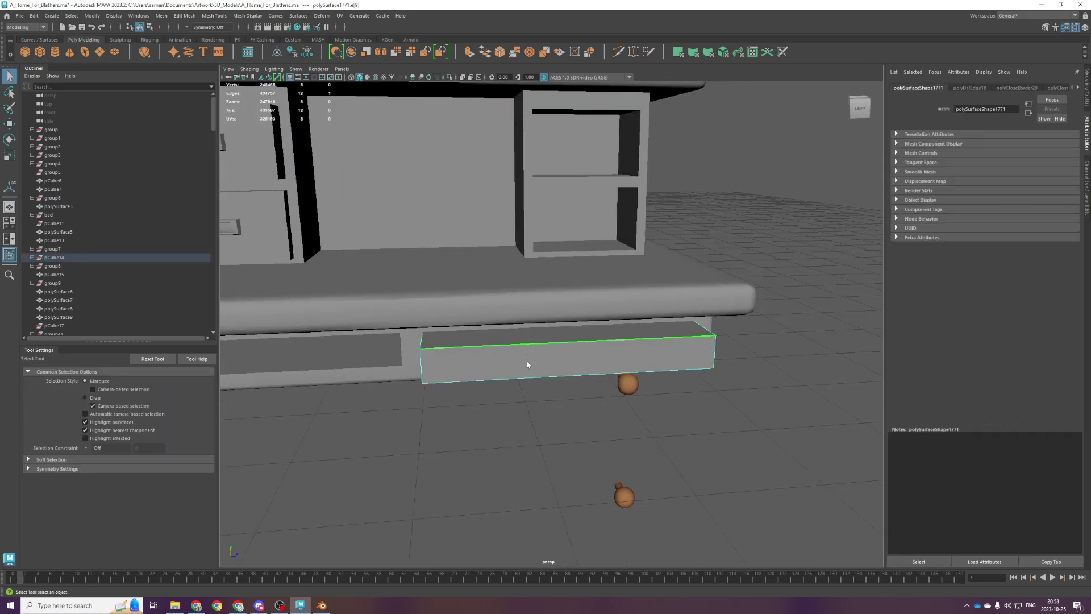
{"action": "left_click_drag", "start_coordinate": [469, 341], "coordinate": [493, 343], "text": "alt"}
{"action": "left_click", "coordinate": [726, 330]}
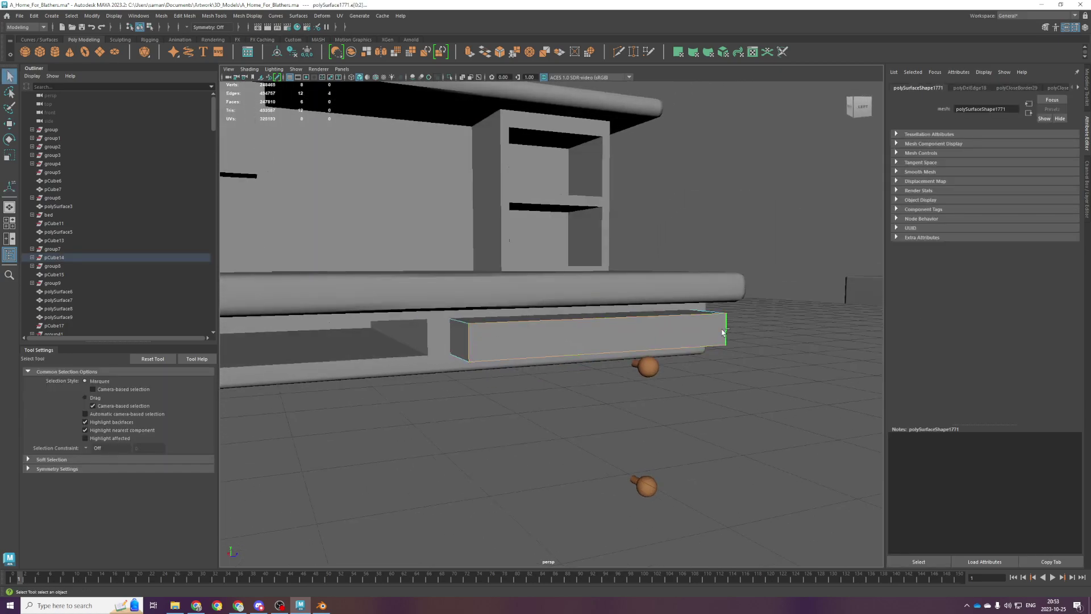
{"action": "key", "text": "ctrl+b"}
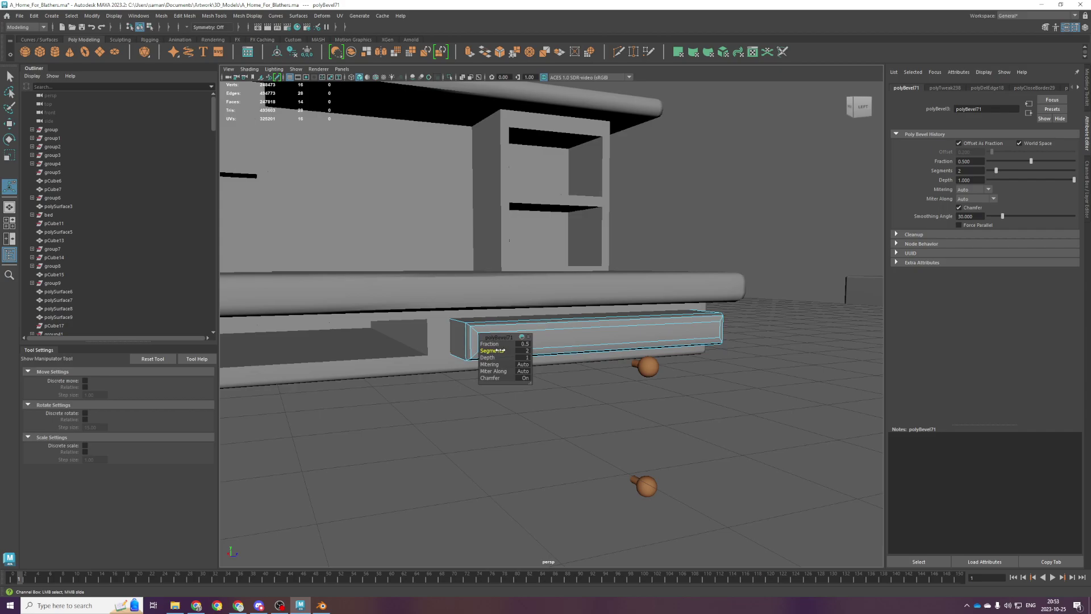
{"action": "key", "text": "ctrl+z"}
Bevel all edges of the box with two segments and a reduced fraction, and save the scene.
{"action": "right_click_drag", "start_coordinate": [511, 330], "coordinate": [601, 289]}
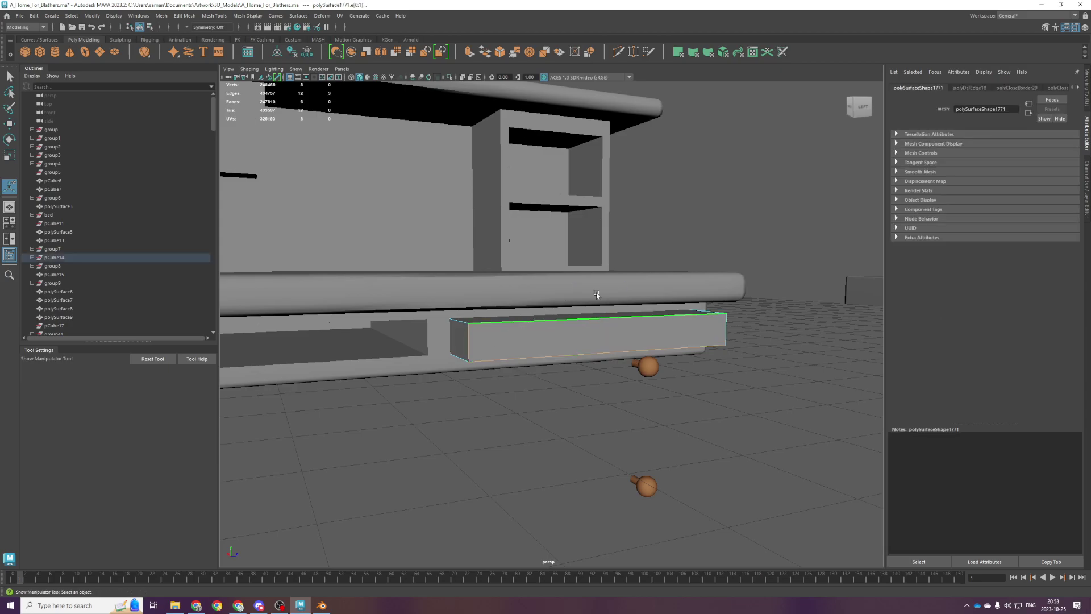
{"action": "key", "text": "ctrl+b"}
{"action": "mouse_move", "coordinate": [497, 343]}
{"action": "left_mouse_down"}
{"action": "mouse_move", "coordinate": [503, 352]}
{"action": "mouse_move", "coordinate": [500, 343]}
{"action": "left_mouse_up"}
{"action": "key", "text": "ctrl+s"}
Push the beveled box back into the front compartment and center it within the opening.
{"action": "left_click", "coordinate": [591, 335]}
{"action": "left_click_drag", "start_coordinate": [592, 338], "coordinate": [552, 354], "text": "alt"}
{"action": "left_click", "coordinate": [767, 397]}
{"action": "left_click_drag", "start_coordinate": [767, 397], "coordinate": [721, 389], "text": "alt"}
{"action": "left_click", "coordinate": [665, 340]}
{"action": "key", "text": "w"}
{"action": "left_click_drag", "start_coordinate": [666, 341], "coordinate": [512, 364], "text": "alt"}
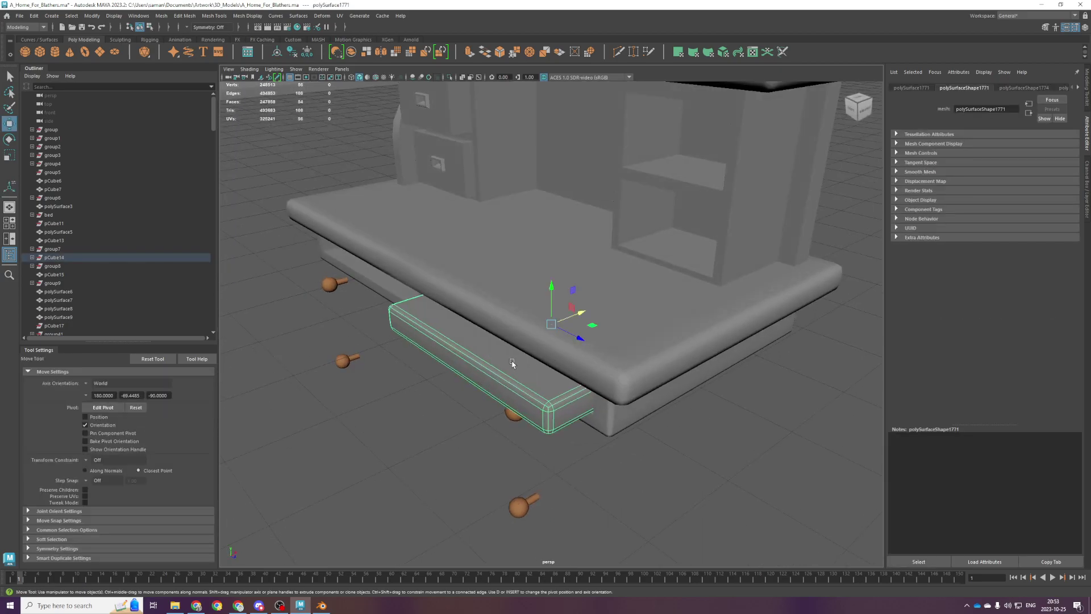
{"action": "left_click_drag", "start_coordinate": [597, 320], "coordinate": [587, 311]}
{"action": "left_click_drag", "start_coordinate": [609, 300], "coordinate": [611, 299]}
{"action": "left_click_drag", "start_coordinate": [603, 454], "coordinate": [706, 400], "text": "alt"}
{"action": "left_click", "coordinate": [649, 425]}
{"action": "left_click", "coordinate": [626, 326]}
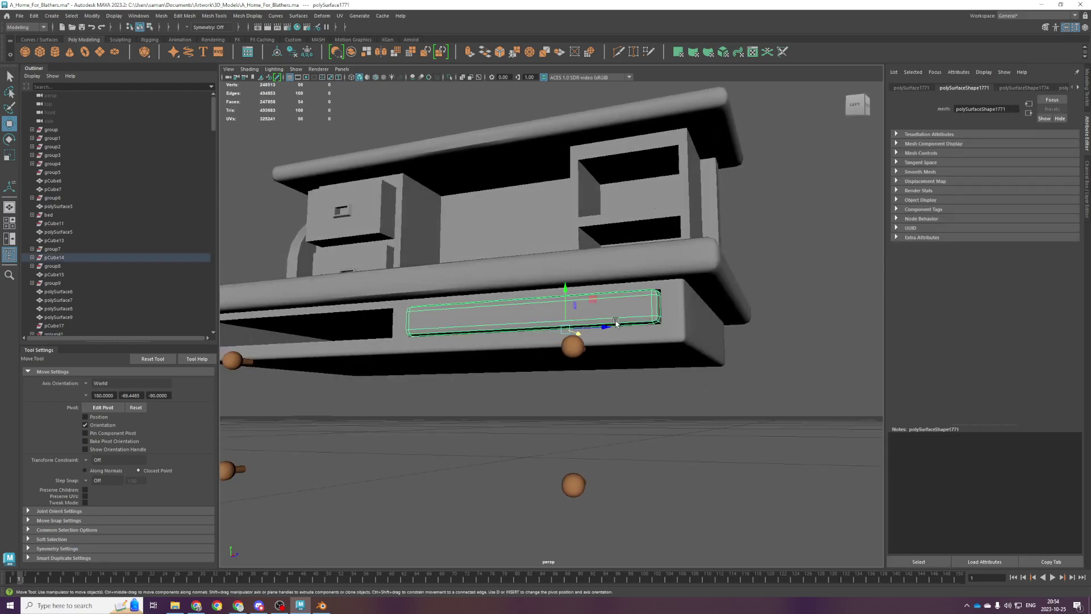
Soften the edges of the beveled box and inspect it in the front view.
{"action": "left_click", "coordinate": [248, 16]}
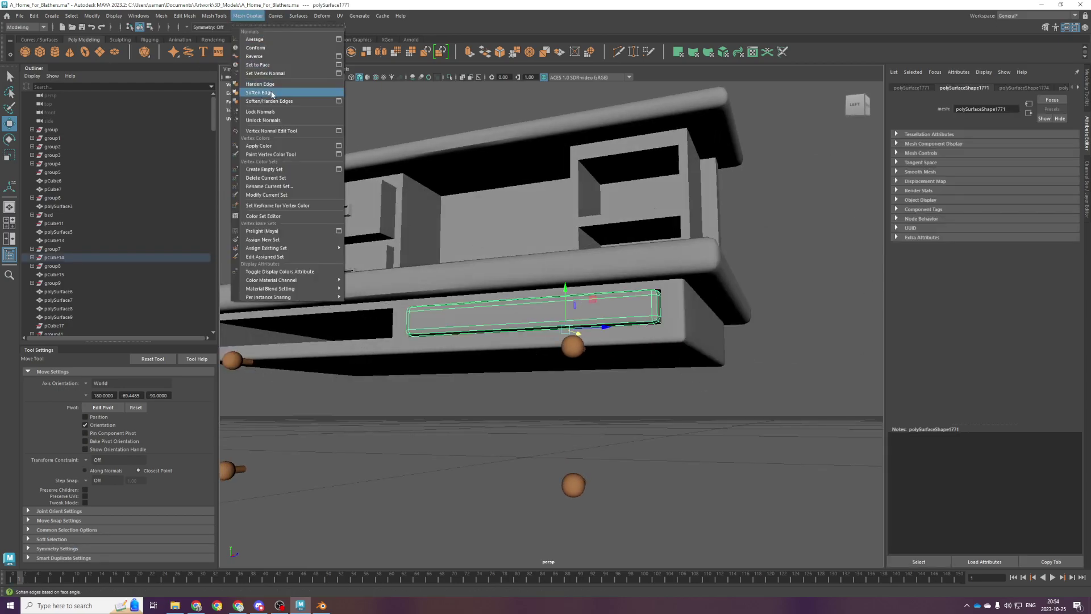
{"action": "left_click", "coordinate": [261, 89]}
{"action": "key", "text": "space"}
{"action": "key", "text": "space"}
{"action": "scroll", "coordinate": [470, 378], "scroll_direction": "down", "scroll_amount": 1}
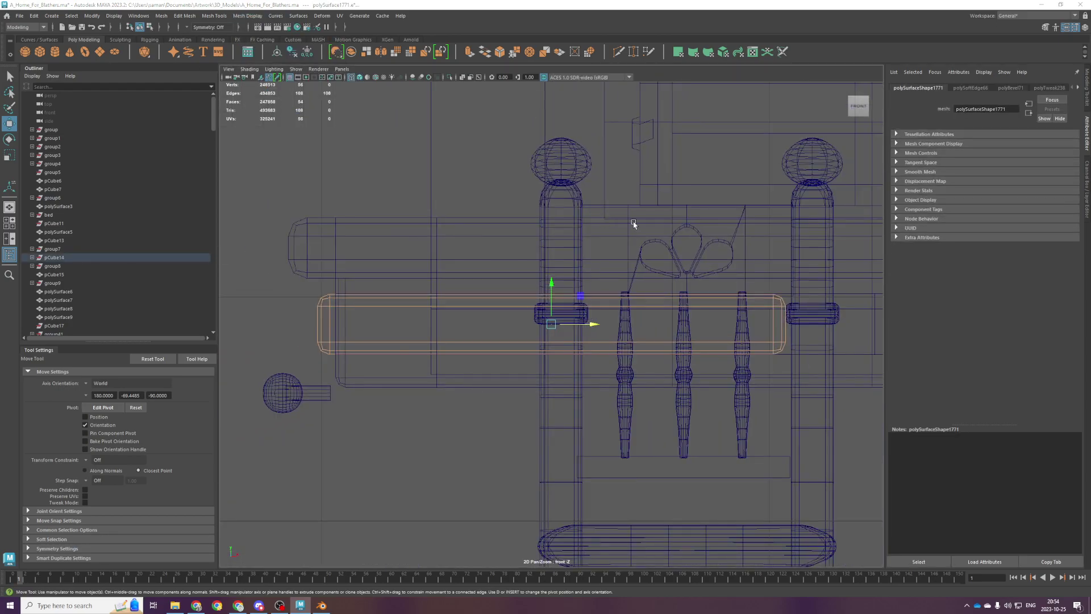
{"action": "key", "text": "space"}
{"action": "key", "text": "space"}
Undo the edge softening, the moves into the compartment, and the bevel on the box.
{"action": "key", "text": "ctrl+z"}
{"action": "key", "text": "ctrl+z"}
{"action": "key", "text": "ctrl+z"}
{"action": "key", "text": "ctrl+z"}
{"action": "key", "text": "ctrl+z"}
{"action": "key", "text": "ctrl+z"}
{"action": "key", "text": "ctrl+z"}
{"action": "key", "text": "ctrl+z"}
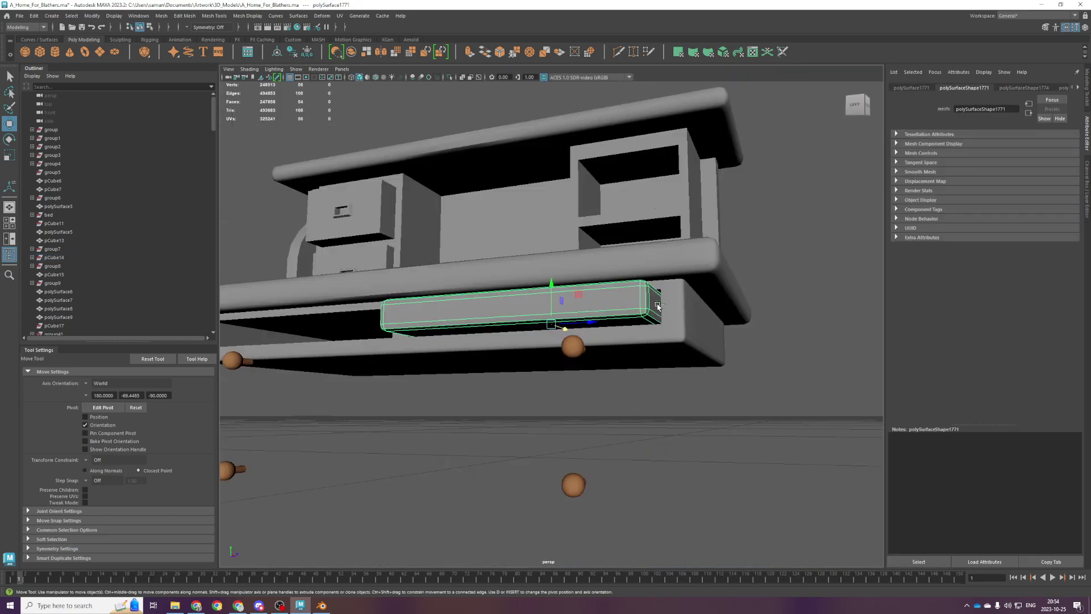
Move the unbeveled box back into the front compartment so its face sits flush with the base.
{"action": "left_click", "coordinate": [639, 309]}
{"action": "left_click_drag", "start_coordinate": [600, 310], "coordinate": [617, 338], "text": "alt"}
{"action": "left_click_drag", "start_coordinate": [563, 306], "coordinate": [554, 265], "text": "alt"}
{"action": "key", "text": "space"}
{"action": "key", "text": "space"}
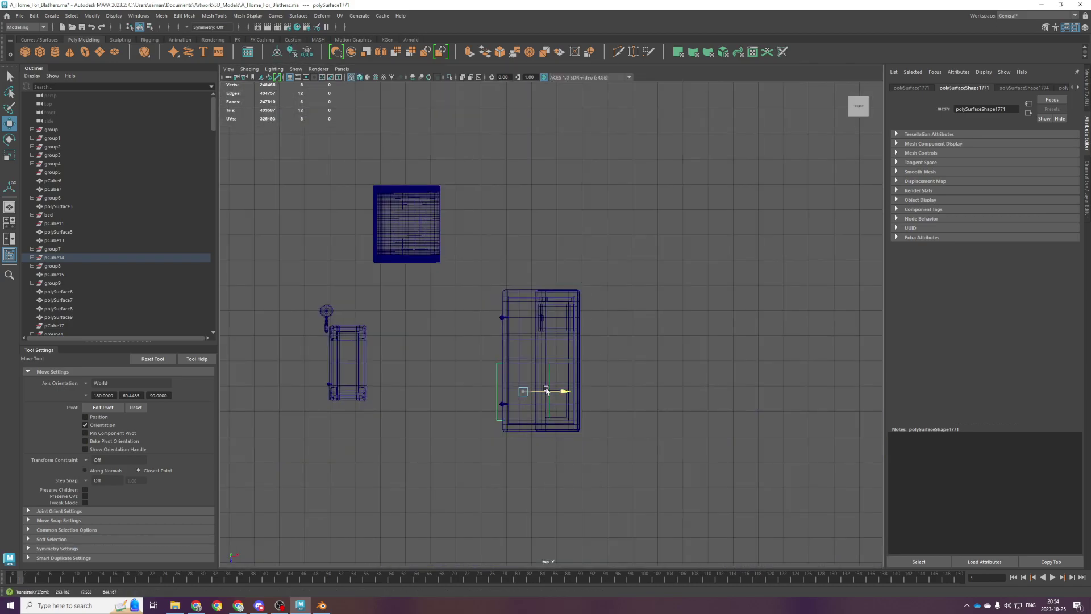
{"action": "key", "text": "space"}
{"action": "key", "text": "space"}
{"action": "left_click_drag", "start_coordinate": [628, 249], "coordinate": [586, 314], "text": "alt"}
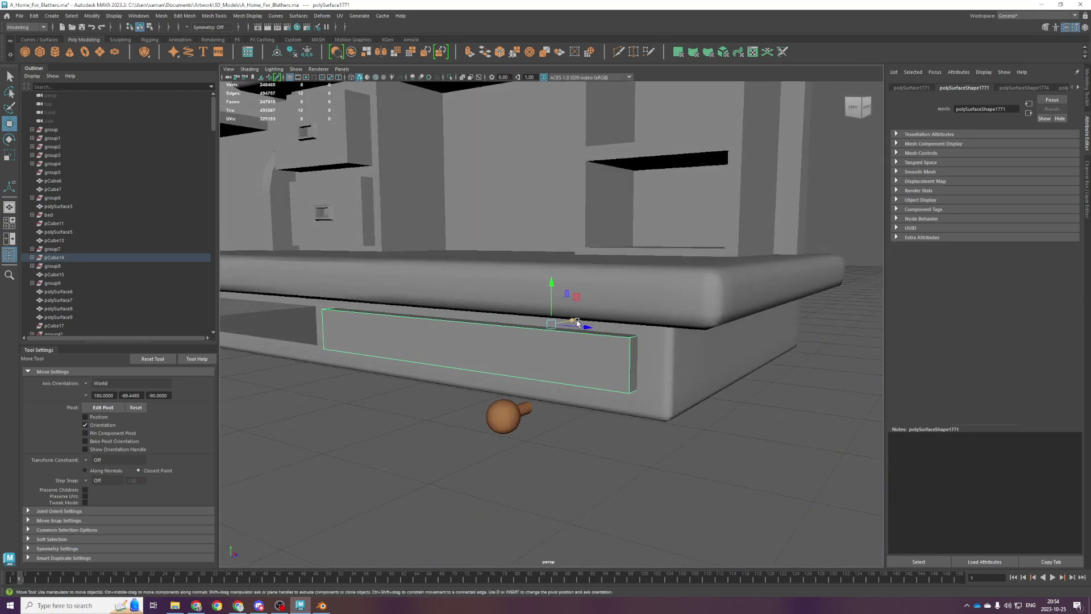
{"action": "scroll", "coordinate": [715, 351], "scroll_direction": "down", "scroll_amount": 5}
{"action": "left_click", "coordinate": [715, 350]}
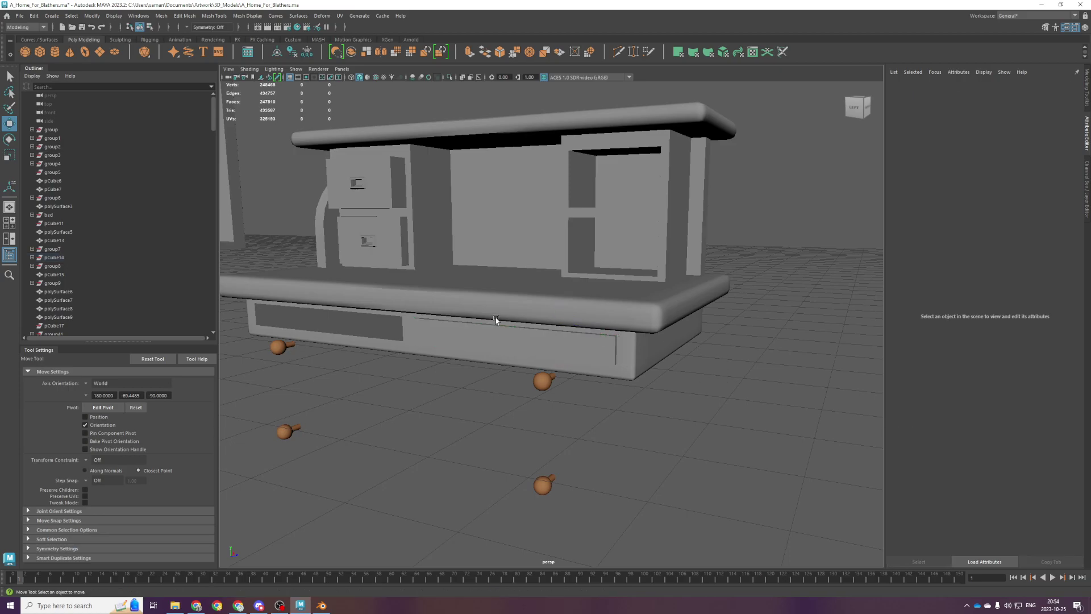
Insert a vertical and a horizontal edge loop through the middle of the box's front with Multi-Cut.
{"action": "left_click", "coordinate": [524, 345]}
{"action": "left_click", "coordinate": [544, 384]}
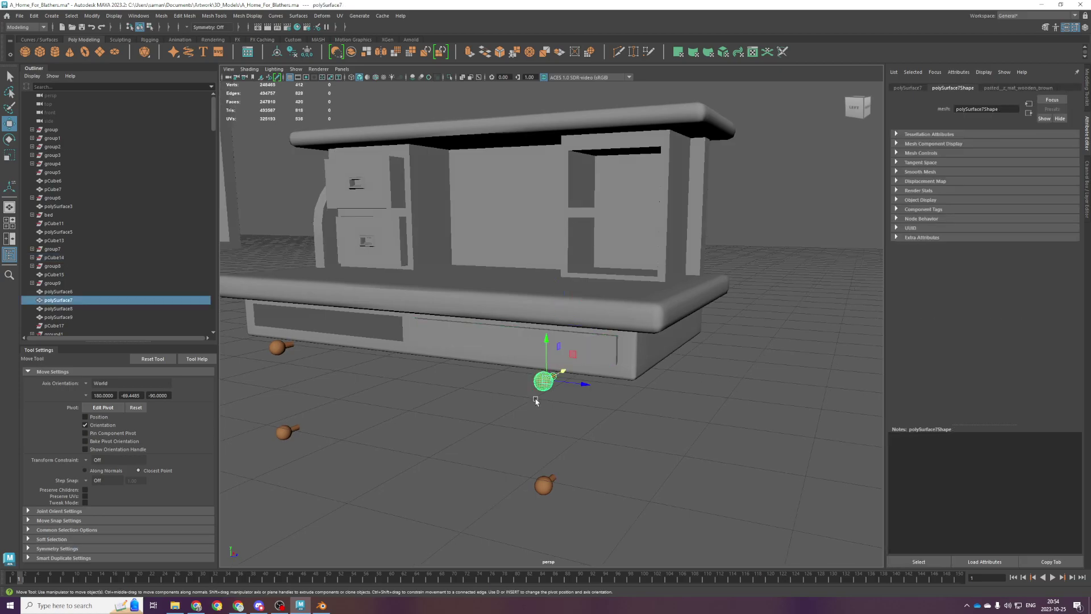
{"action": "key", "text": "space"}
{"action": "key", "text": "space"}
{"action": "left_click_drag", "start_coordinate": [529, 333], "coordinate": [544, 348], "text": "alt"}
{"action": "left_click", "coordinate": [539, 351]}
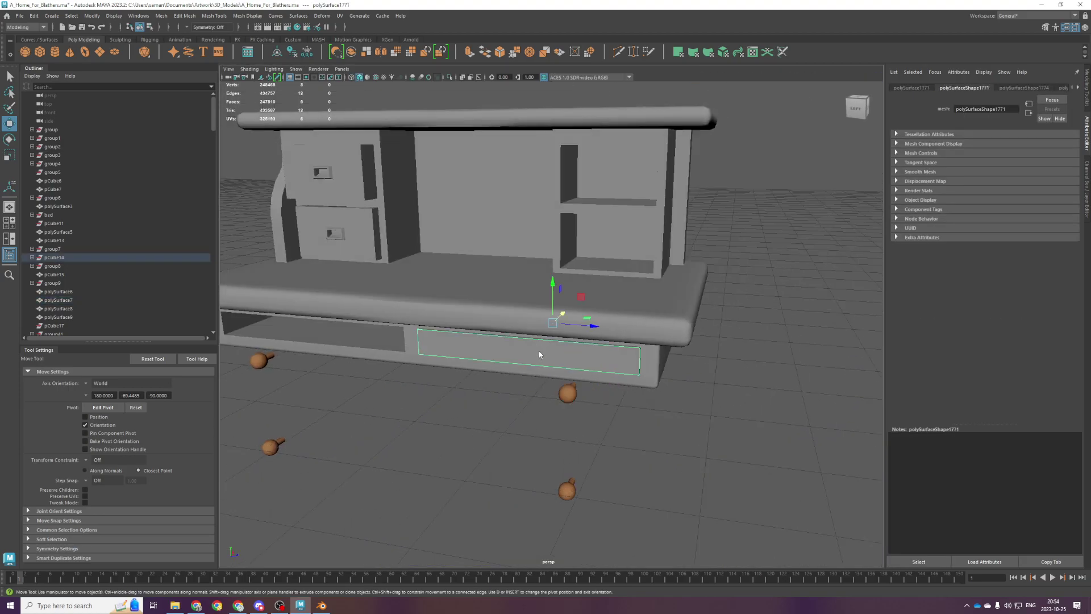
{"action": "right_click_drag", "start_coordinate": [539, 350], "coordinate": [514, 351], "text": "shift"}
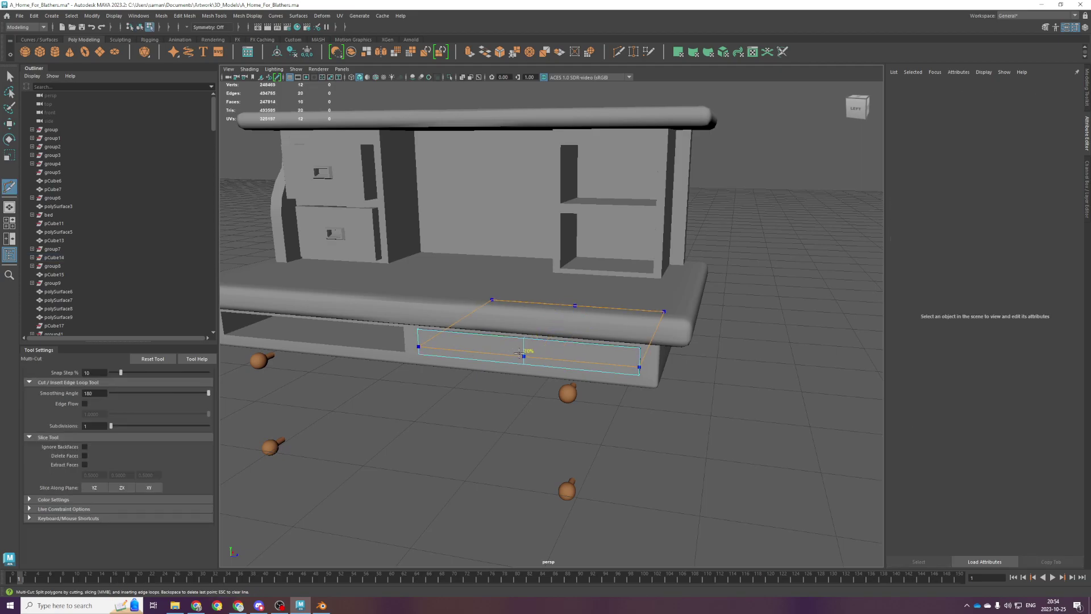
{"action": "left_click", "coordinate": [517, 350], "text": "ctrl"}
{"action": "key", "text": "q"}
Slide the upper round knob beside the box along the desk's length onto the box's vertical center line.
{"action": "left_click", "coordinate": [568, 397]}
{"action": "key", "text": "space"}
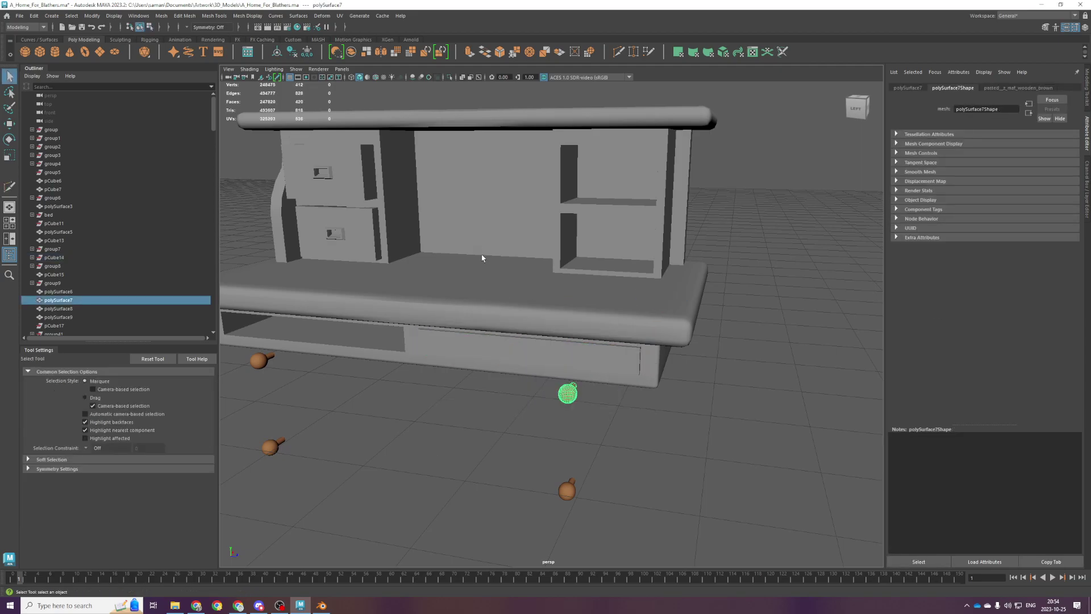
{"action": "key", "text": "space"}
{"action": "scroll", "coordinate": [570, 327], "scroll_direction": "down", "scroll_amount": 8}
{"action": "scroll", "coordinate": [683, 341], "scroll_direction": "down", "scroll_amount": 2}
{"action": "middle_click_drag", "start_coordinate": [667, 341], "coordinate": [589, 374], "text": "alt"}
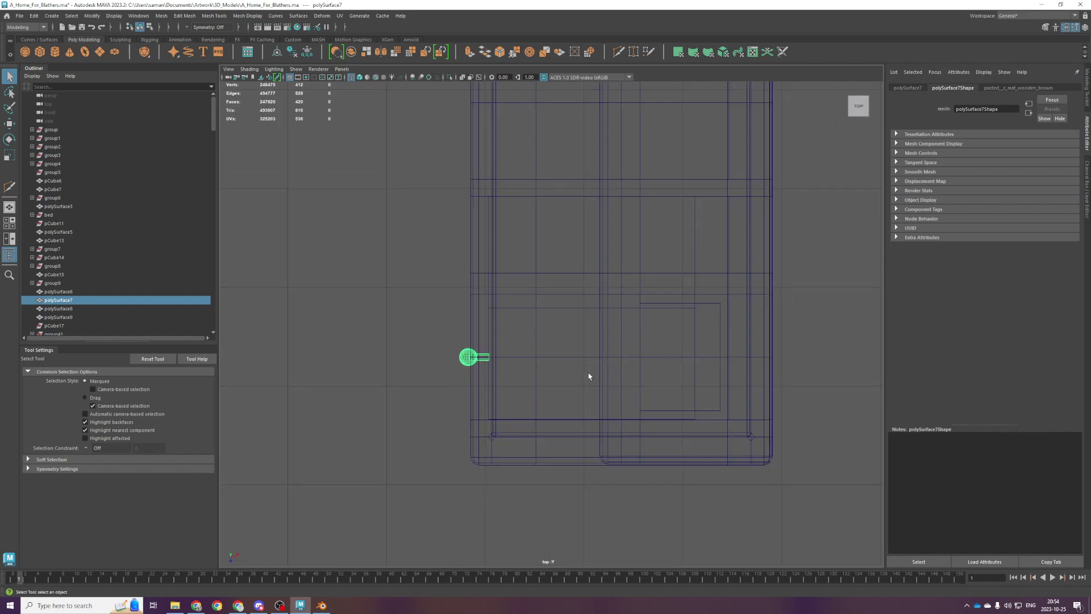
{"action": "key", "text": "w"}
{"action": "left_click_drag", "start_coordinate": [503, 385], "coordinate": [503, 308]}
{"action": "key", "text": "space"}
{"action": "key", "text": "space"}
{"action": "left_click_drag", "start_coordinate": [653, 254], "coordinate": [662, 229], "text": "alt"}
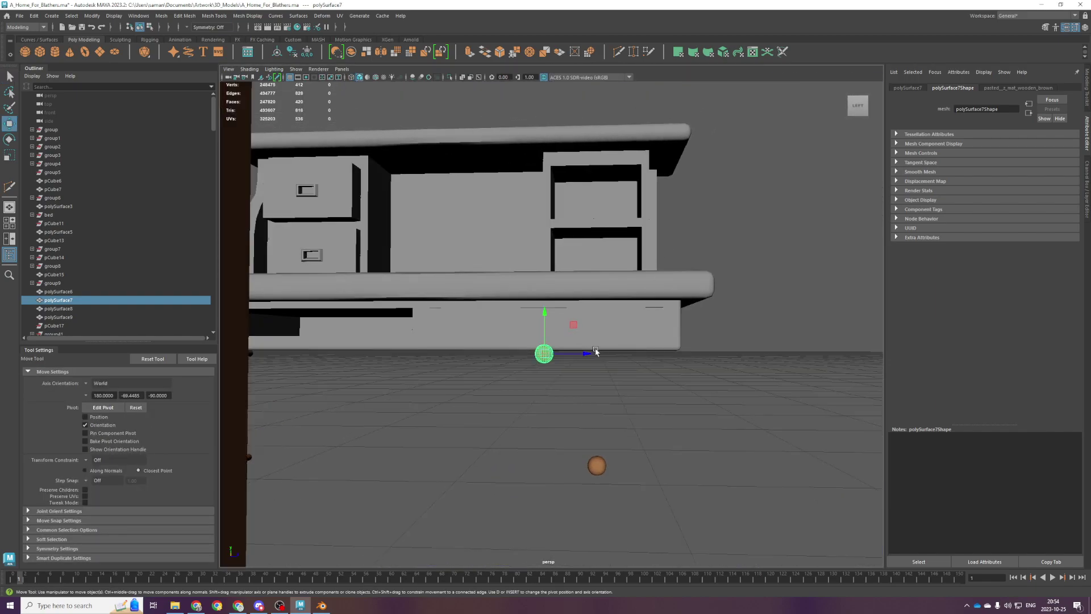
Raise the round knob in the side view until it sits at the vertical centre of the desk's drawer front.
{"action": "key", "text": "space"}
{"action": "key", "text": "space"}
{"action": "key", "text": "space"}
{"action": "key", "text": "space"}
{"action": "scroll", "coordinate": [650, 419], "scroll_direction": "down", "scroll_amount": 4}
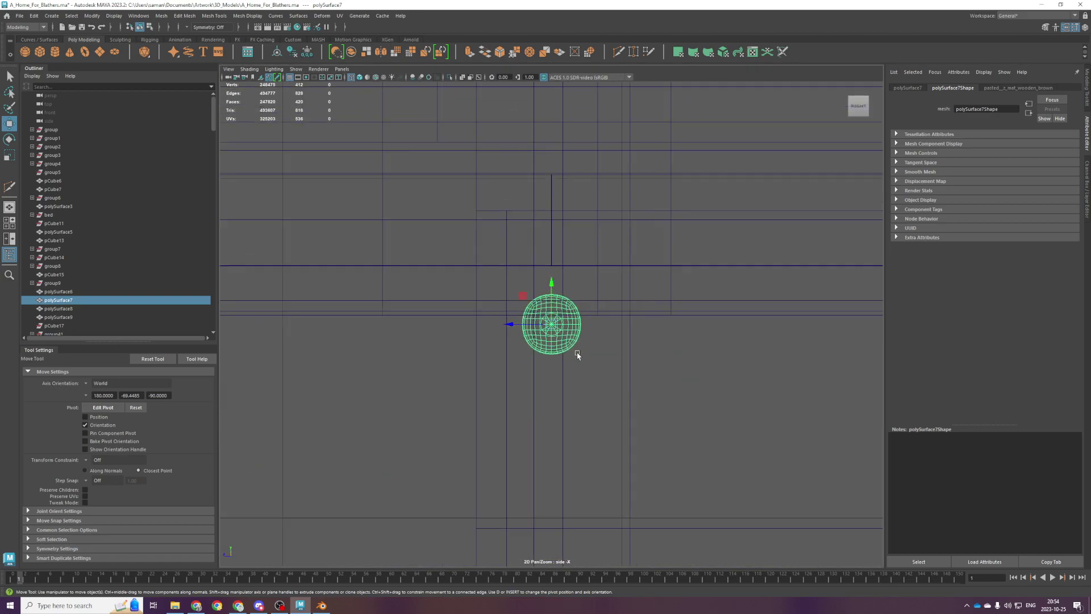
{"action": "left_click_drag", "start_coordinate": [557, 332], "coordinate": [557, 255]}
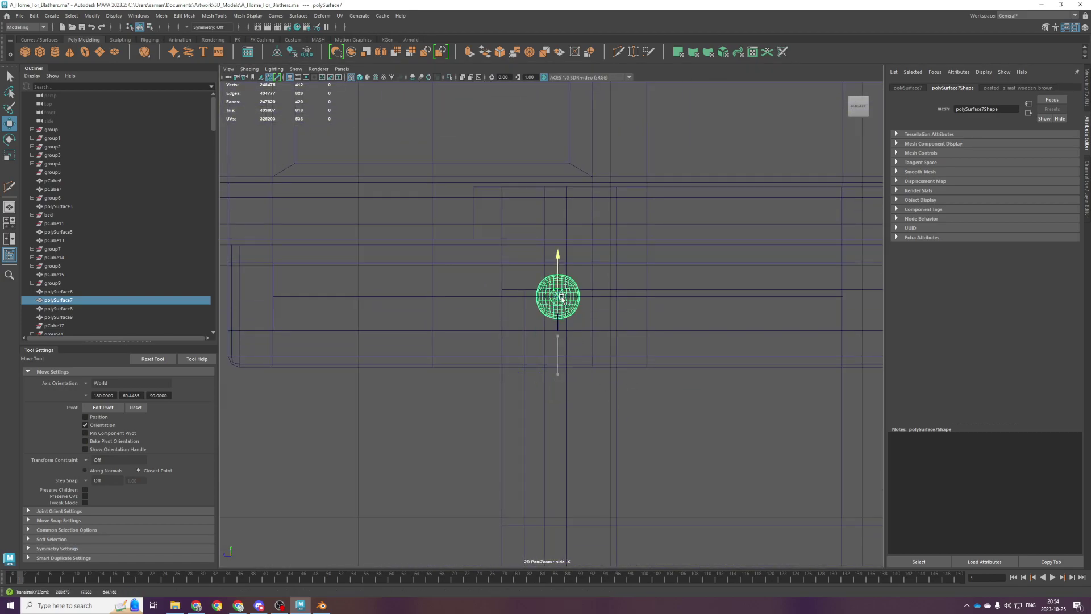
{"action": "left_click", "coordinate": [288, 270]}
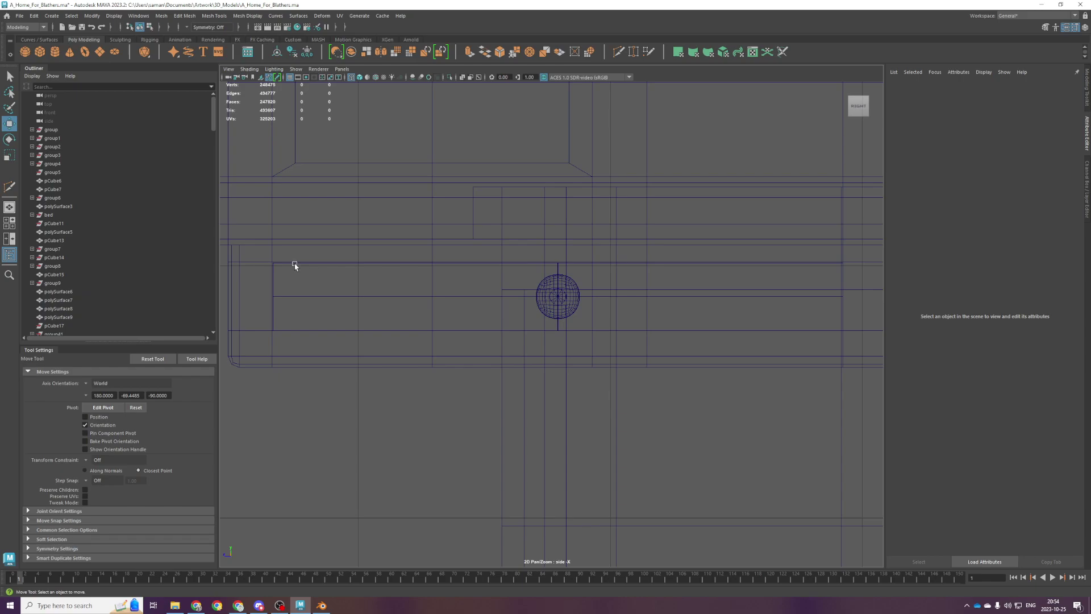
{"action": "left_click", "coordinate": [306, 298]}
Delete the three spare knobs floating below the desk and save the scene.
{"action": "scroll", "coordinate": [622, 341], "scroll_direction": "down", "scroll_amount": 3}
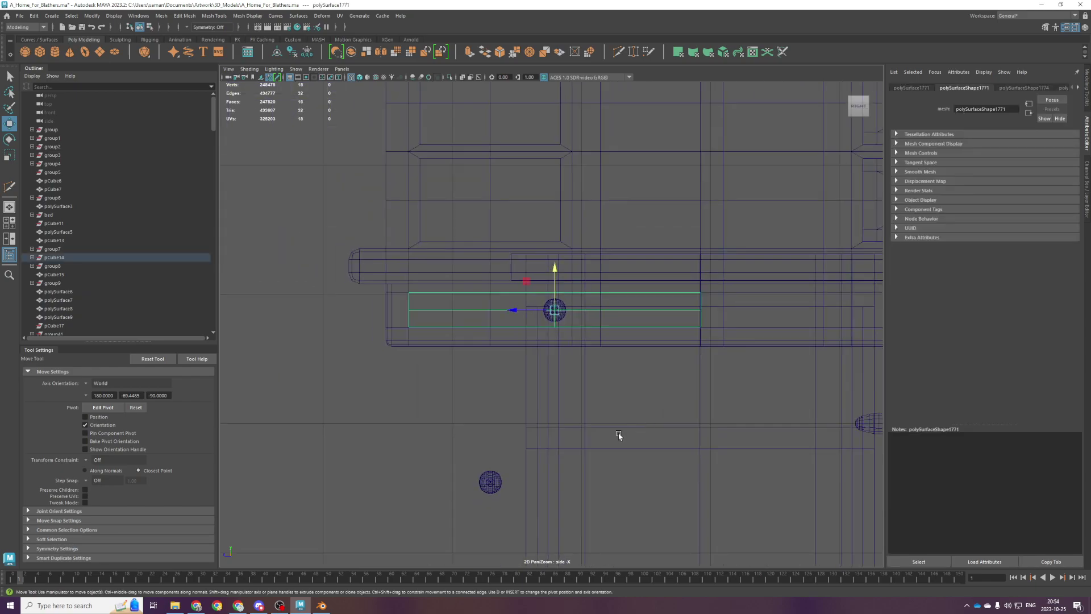
{"action": "left_click", "coordinate": [500, 484]}
{"action": "key", "text": "Delete"}
{"action": "scroll", "coordinate": [718, 429], "scroll_direction": "down", "scroll_amount": 3}
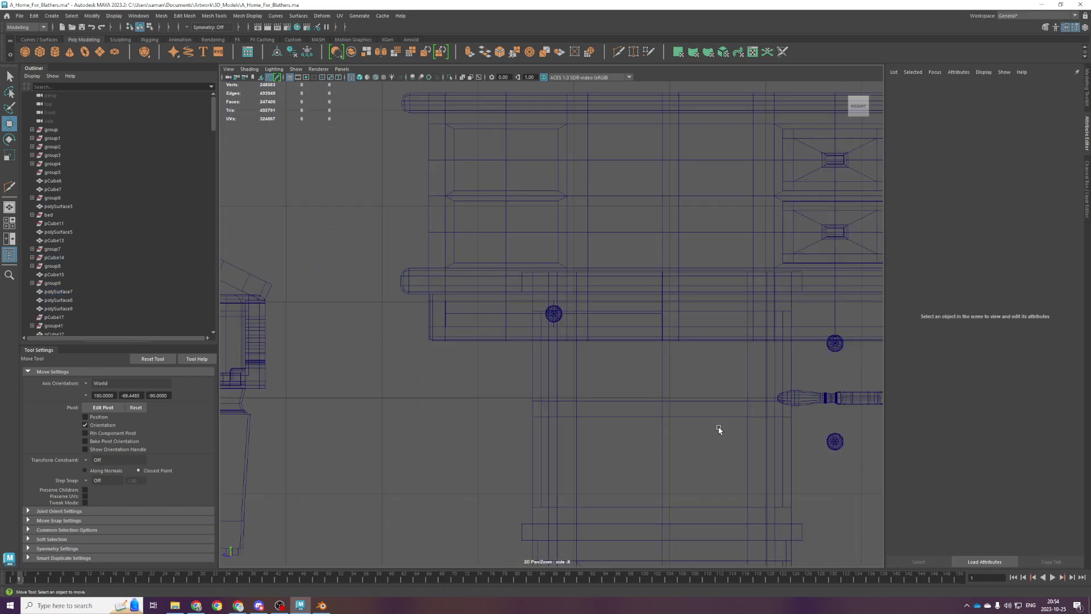
{"action": "left_click_drag", "start_coordinate": [750, 404], "coordinate": [744, 364]}
{"action": "key", "text": "Delete"}
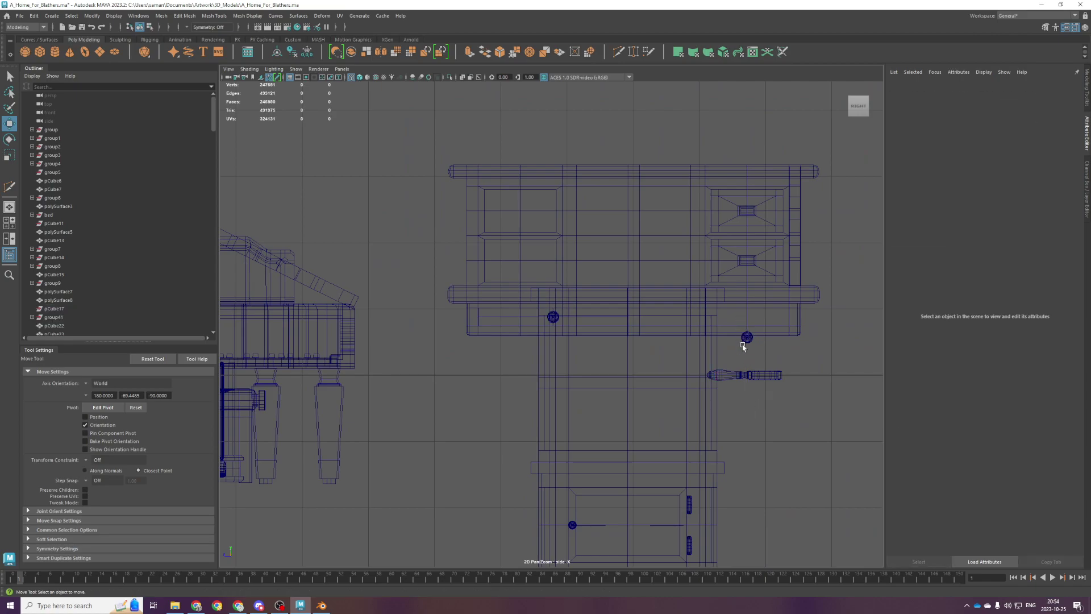
{"action": "left_click", "coordinate": [747, 338]}
{"action": "key", "text": "Delete"}
{"action": "key", "text": "q"}
{"action": "key", "text": "ctrl+s"}
{"action": "key", "text": "w"}
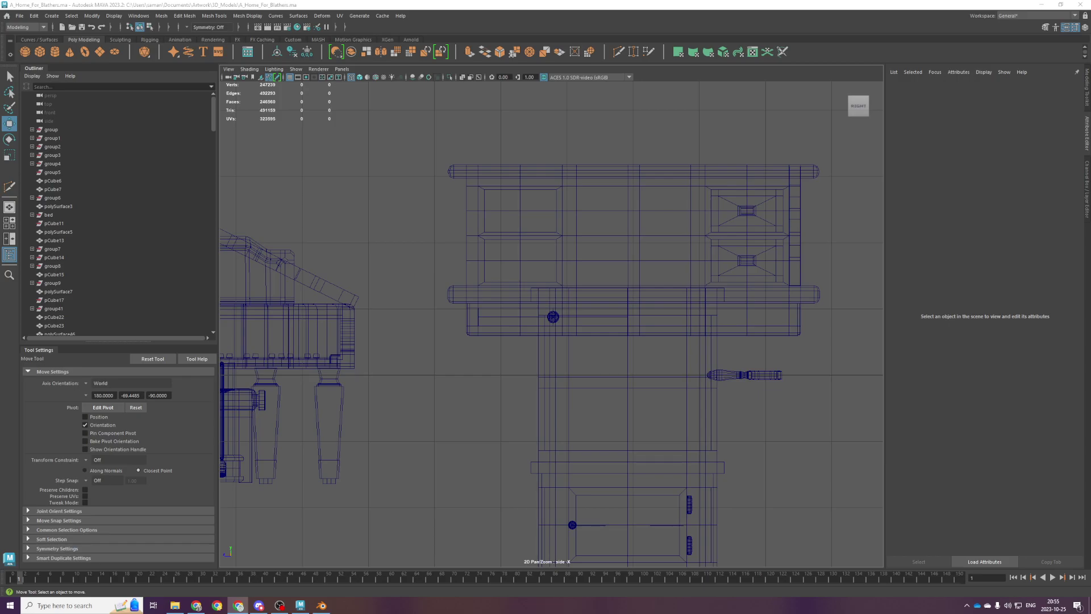
Switch to the YouTube playlist page in the browser, look through the description and like the video.
{"action": "left_click_drag", "start_coordinate": [1090, 285], "coordinate": [738, 0]}
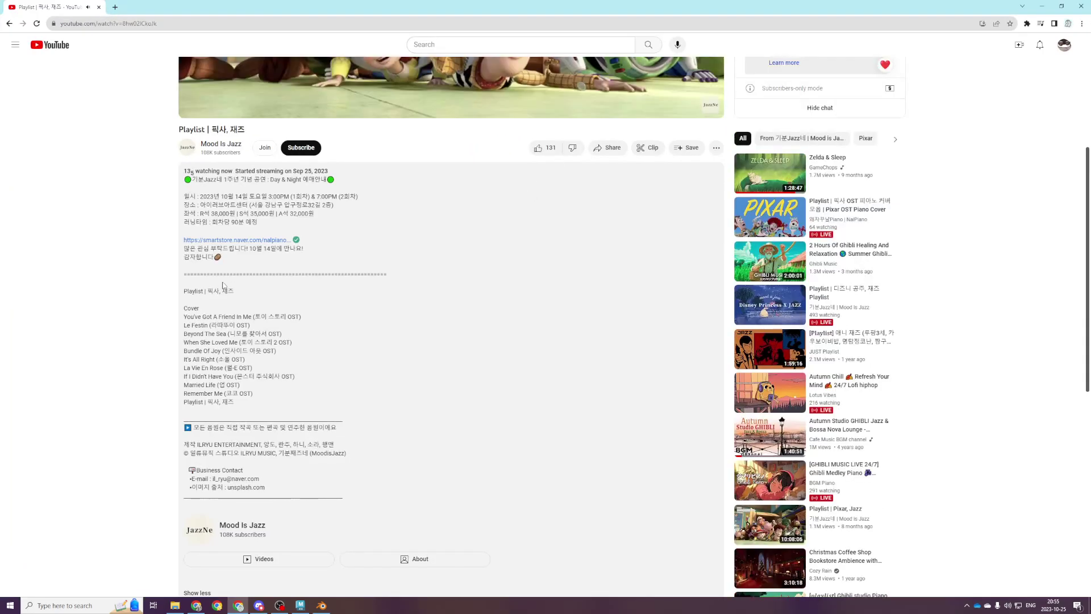
{"action": "left_click_drag", "start_coordinate": [166, 315], "coordinate": [284, 399]}
{"action": "left_click", "coordinate": [284, 399]}
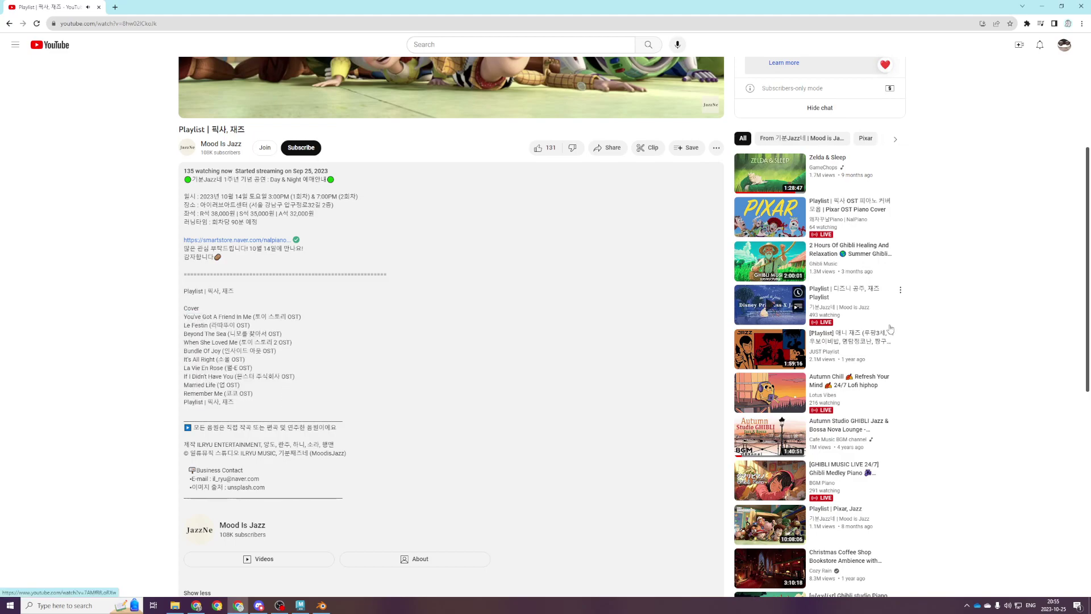
{"action": "scroll", "coordinate": [492, 425], "scroll_direction": "up", "scroll_amount": 4}
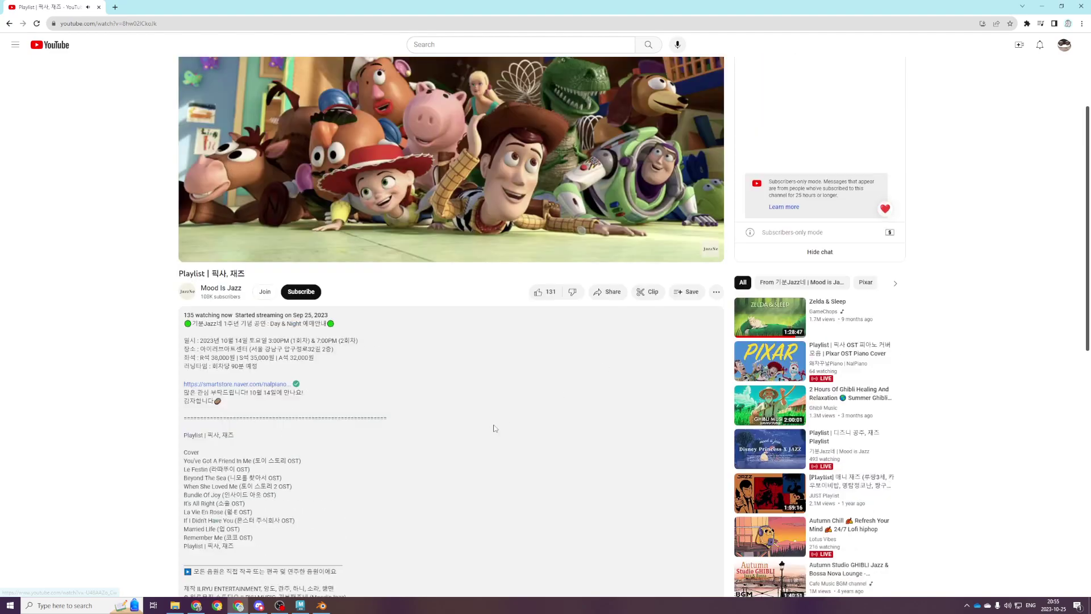
{"action": "scroll", "coordinate": [606, 283], "scroll_direction": "down", "scroll_amount": 3}
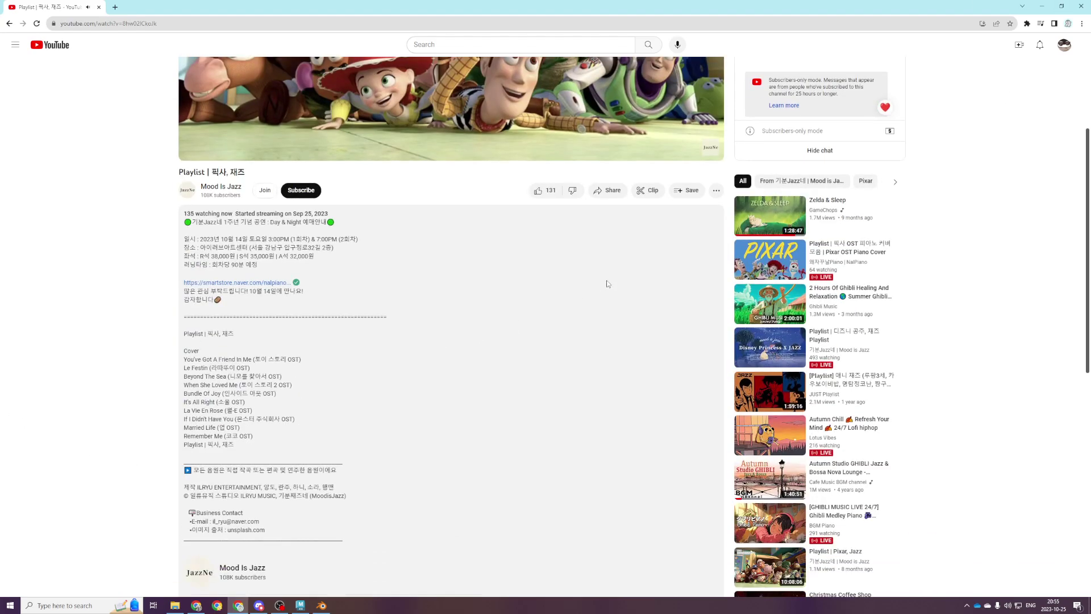
{"action": "scroll", "coordinate": [558, 379], "scroll_direction": "up", "scroll_amount": 4}
{"action": "left_click", "coordinate": [538, 403]}
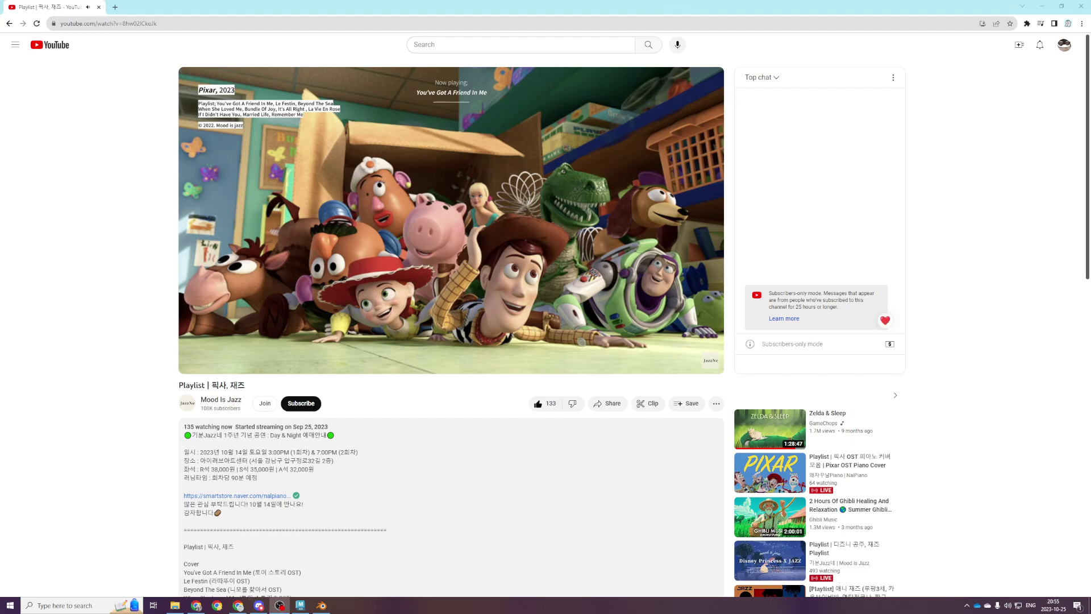
{"action": "left_click_drag", "start_coordinate": [693, 3], "coordinate": [1090, 170]}
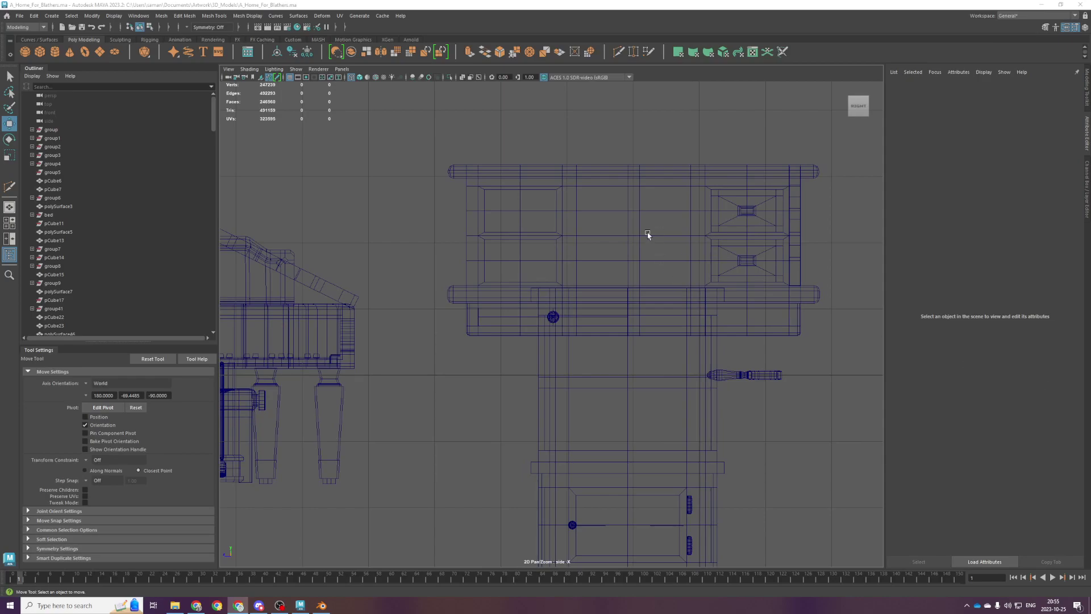
{"action": "scroll", "coordinate": [677, 419], "scroll_direction": "down", "scroll_amount": 2}
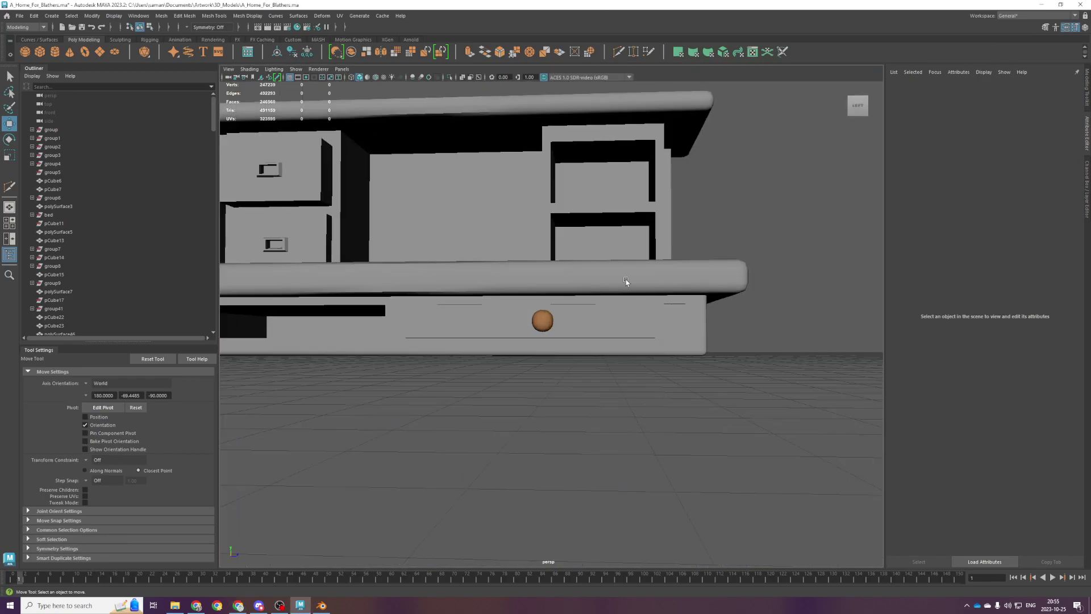
{"action": "left_click", "coordinate": [483, 358]}
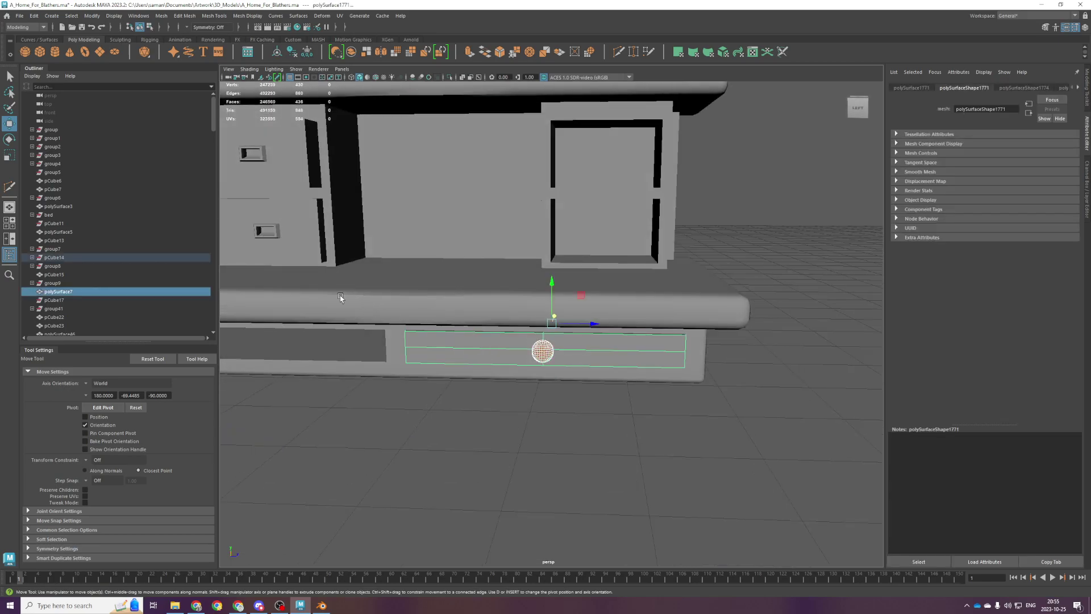
{"action": "left_click", "coordinate": [161, 15]}
{"action": "left_click", "coordinate": [182, 48]}
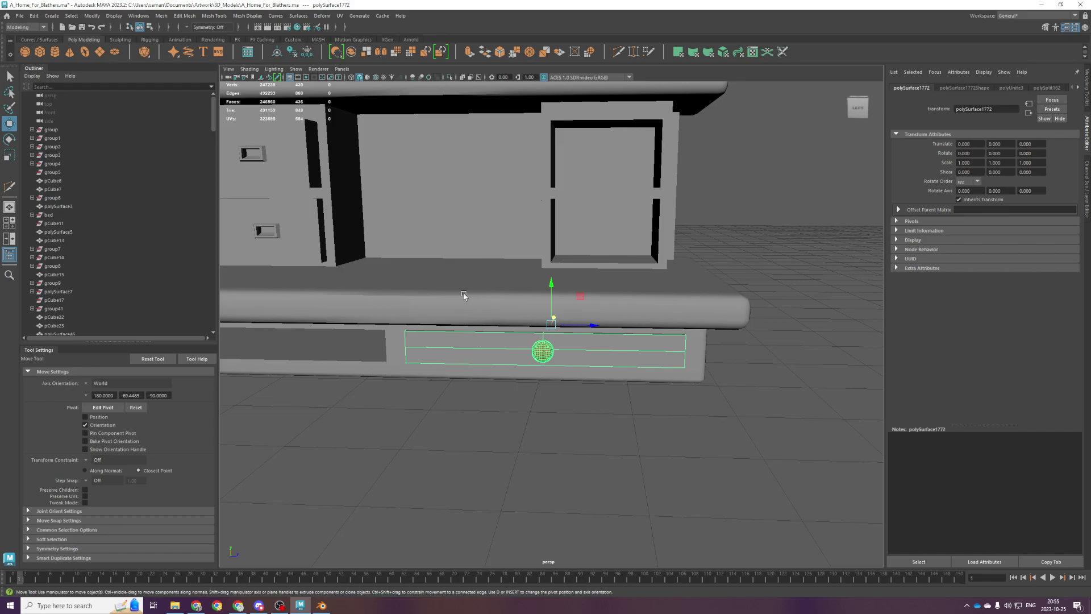
{"action": "key", "text": "ctrl+z"}
{"action": "key", "text": "ctrl+z"}
Save the scene, combine the round knob with its drawer front into one mesh and delete the mesh's history.
{"action": "key", "text": "q"}
{"action": "key", "text": "ctrl+s"}
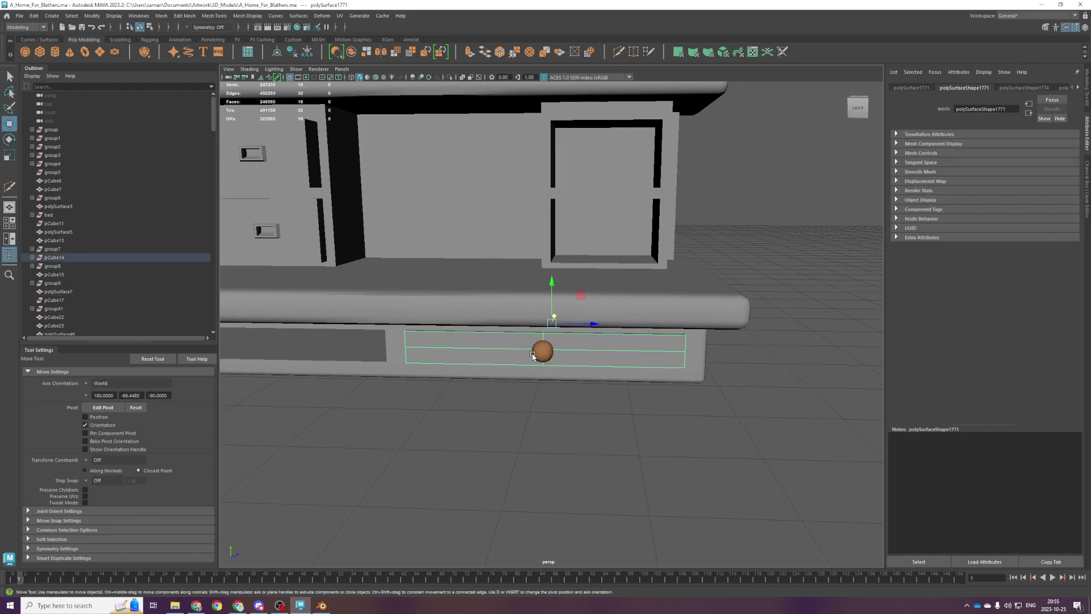
{"action": "left_click", "coordinate": [536, 357]}
{"action": "key", "text": "w"}
{"action": "left_click", "coordinate": [161, 16]}
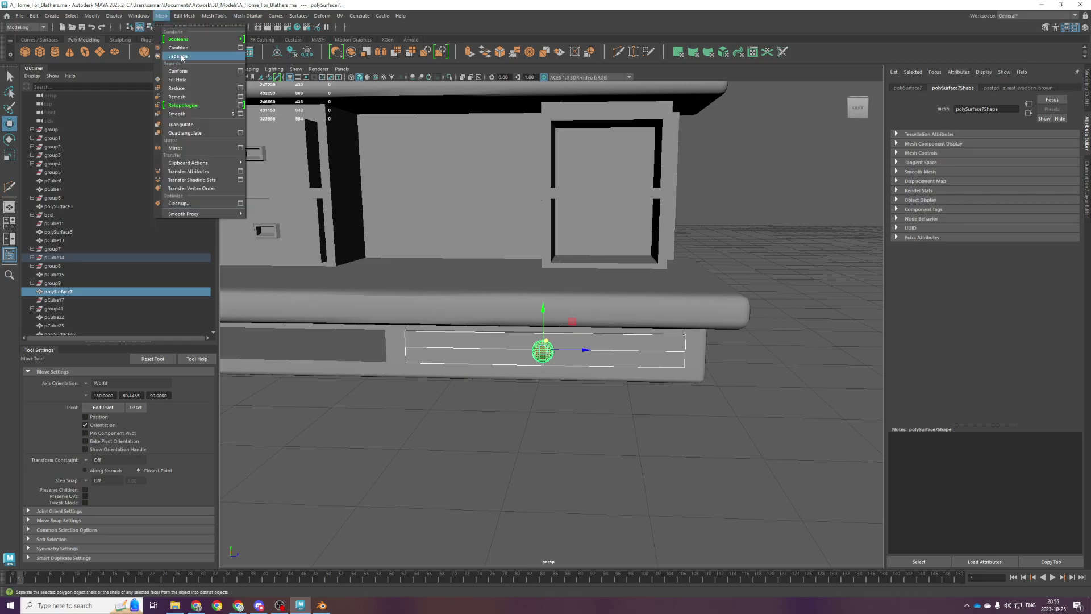
{"action": "left_click", "coordinate": [176, 44]}
{"action": "left_click", "coordinate": [292, 53]}
Duplicate the combined drawer front and knob and move the copy about -51 units in Z to the desk's other drawer position.
{"action": "key", "text": "space"}
{"action": "key", "text": "space"}
{"action": "scroll", "coordinate": [500, 344], "scroll_direction": "up", "scroll_amount": 3}
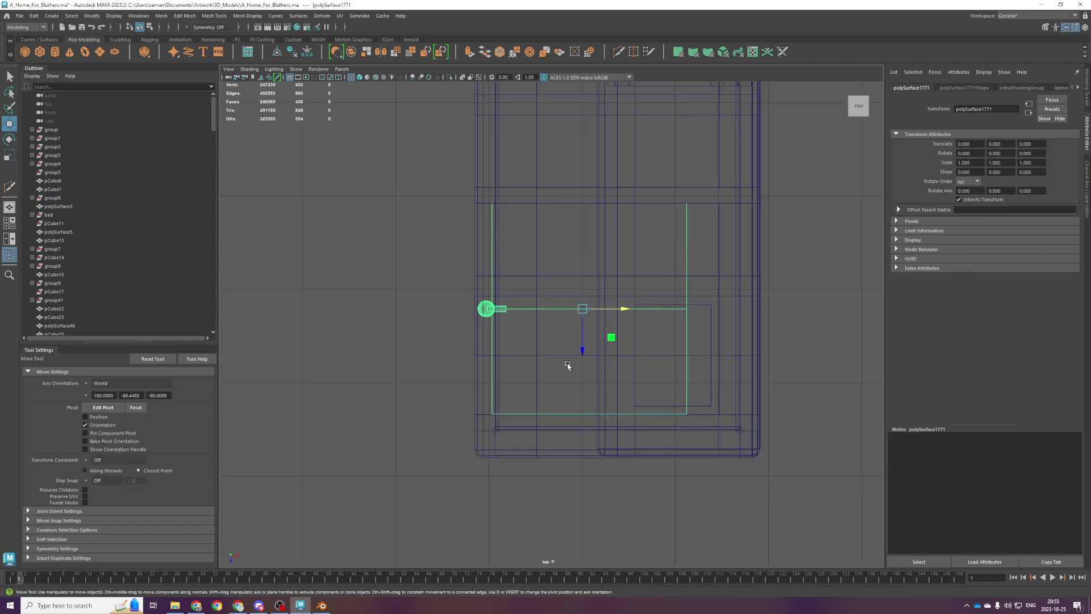
{"action": "scroll", "coordinate": [567, 369], "scroll_direction": "down", "scroll_amount": 5}
{"action": "key", "text": "ctrl+d"}
{"action": "left_click_drag", "start_coordinate": [559, 406], "coordinate": [559, 233]}
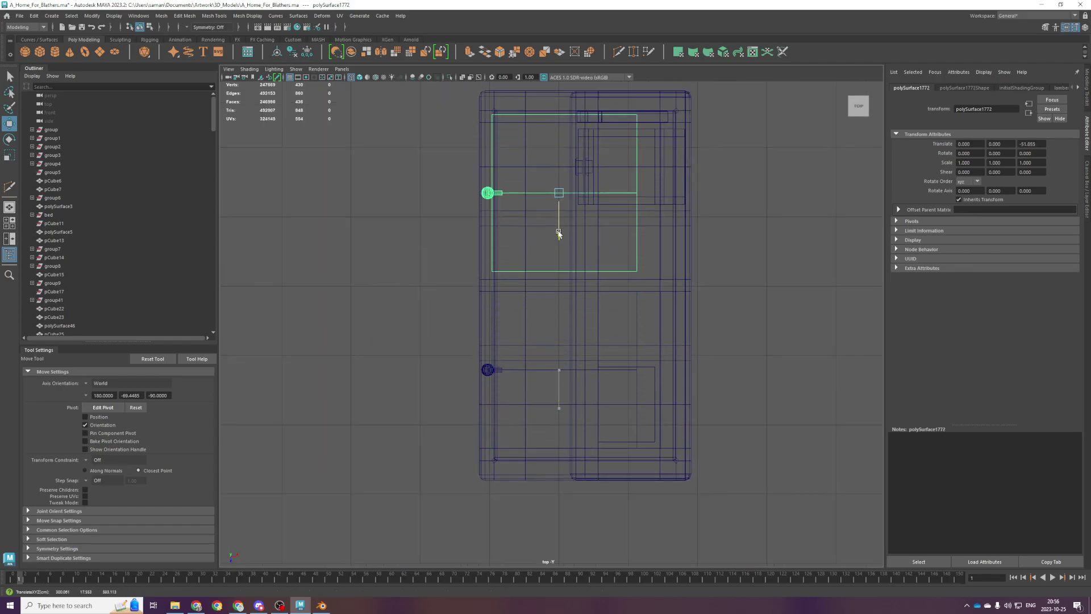
{"action": "key", "text": "space"}
{"action": "key", "text": "space"}
{"action": "left_click_drag", "start_coordinate": [584, 335], "coordinate": [686, 368]}
{"action": "left_click", "coordinate": [682, 356]}
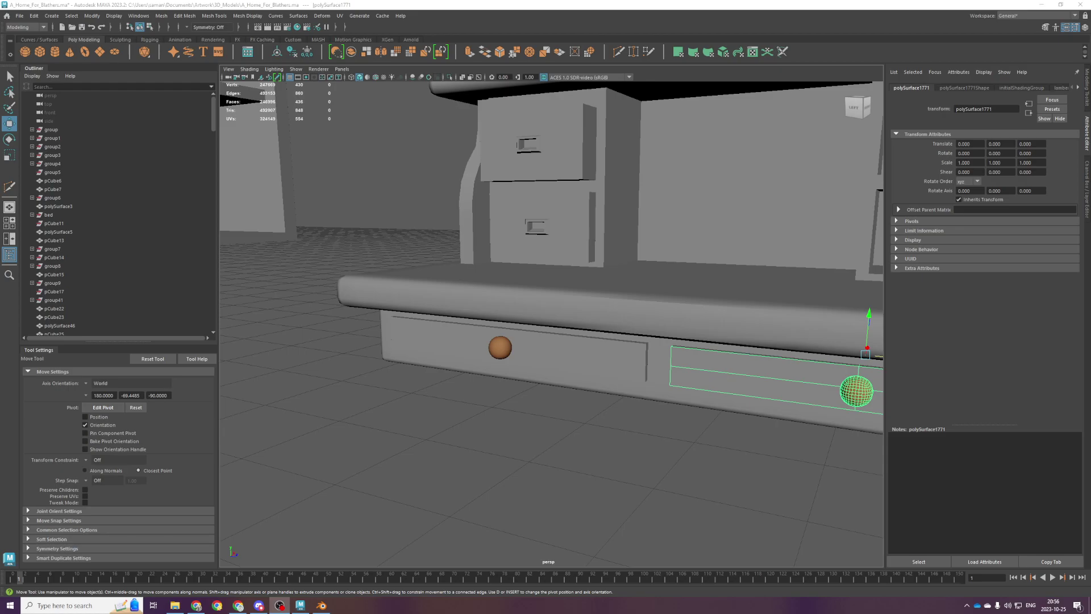
{"action": "left_click", "coordinate": [526, 236]}
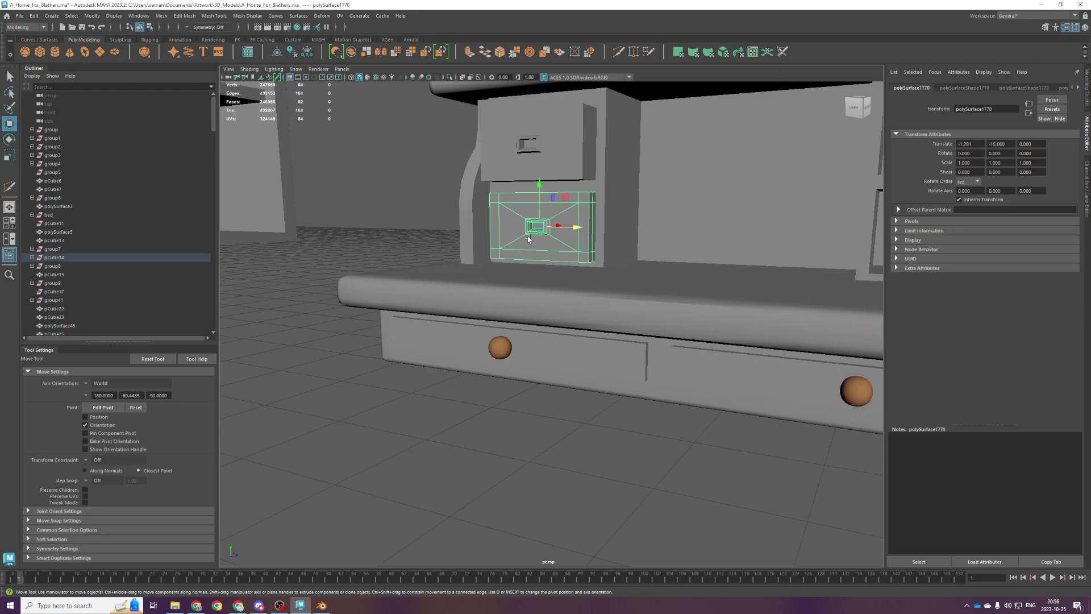
{"action": "left_click_drag", "start_coordinate": [538, 275], "coordinate": [589, 325], "text": "alt"}
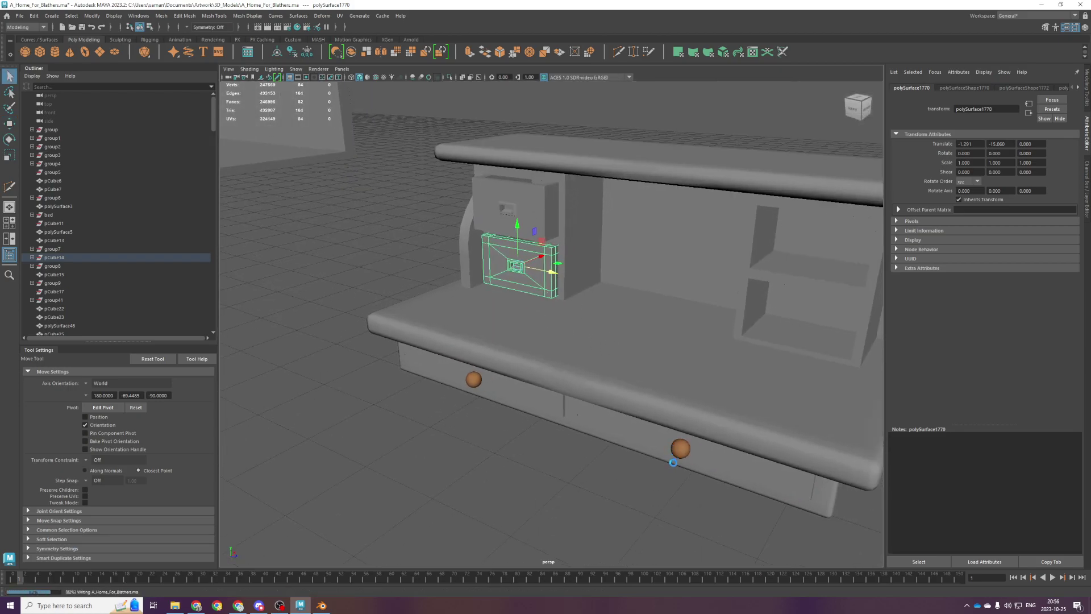
{"action": "left_click", "coordinate": [652, 438]}
{"action": "left_click_drag", "start_coordinate": [657, 463], "coordinate": [746, 449], "text": "alt"}
{"action": "scroll", "coordinate": [745, 449], "scroll_direction": "up", "scroll_amount": 4}
{"action": "key", "text": "ctrl+z"}
{"action": "key", "text": "ctrl+z"}
{"action": "key", "text": "ctrl+z"}
{"action": "key", "text": "ctrl+z"}
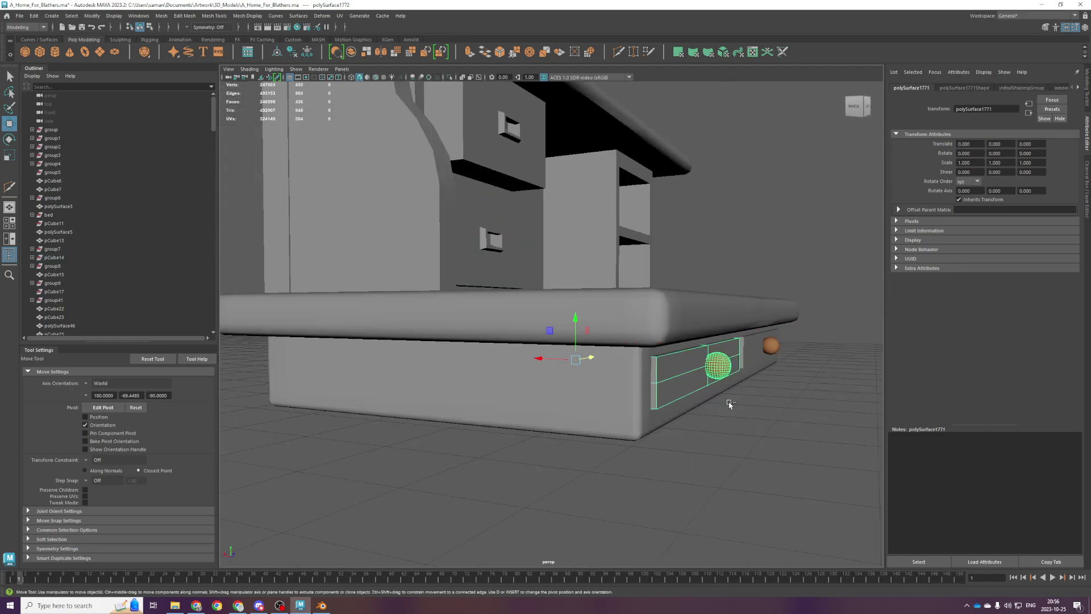
Separate both combined drawers under the desk top back into individual fronts, knobs and stems.
{"action": "left_click", "coordinate": [762, 348]}
{"action": "left_click", "coordinate": [717, 367], "text": "shift"}
{"action": "left_click", "coordinate": [161, 16]}
{"action": "left_click", "coordinate": [178, 56]}
Select one drawer's knob and stem in the top view and center their pivots.
{"action": "left_click", "coordinate": [723, 368]}
{"action": "left_click", "coordinate": [720, 365]}
{"action": "key", "text": "space"}
{"action": "key", "text": "space"}
{"action": "key", "text": "f"}
{"action": "scroll", "coordinate": [497, 284], "scroll_direction": "down", "scroll_amount": 5}
{"action": "right_click_drag", "start_coordinate": [561, 305], "coordinate": [616, 292]}
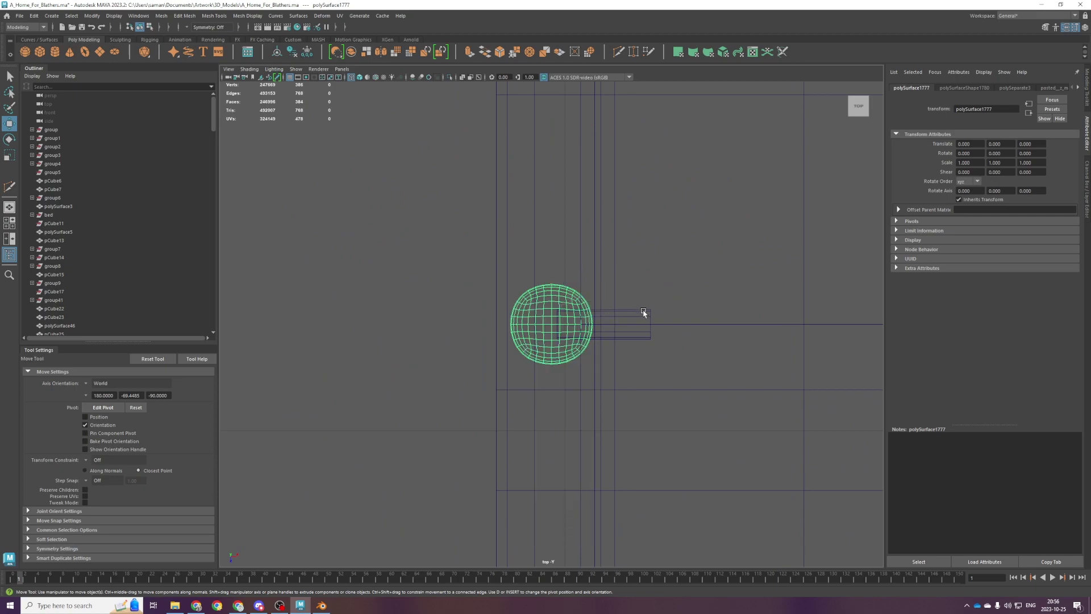
{"action": "left_click", "coordinate": [641, 309]}
{"action": "left_click", "coordinate": [556, 283], "text": "shift"}
{"action": "left_click", "coordinate": [277, 53]}
Move both drawers' knobs and stems together about -1.18 units in X, outward from the drawer fronts.
{"action": "left_click_drag", "start_coordinate": [587, 328], "coordinate": [520, 328]}
{"action": "key", "text": "ctrl+z"}
{"action": "scroll", "coordinate": [601, 341], "scroll_direction": "down", "scroll_amount": 6}
{"action": "middle_click_drag", "start_coordinate": [582, 461], "coordinate": [542, 222], "text": "alt"}
{"action": "scroll", "coordinate": [541, 223], "scroll_direction": "down", "scroll_amount": 3}
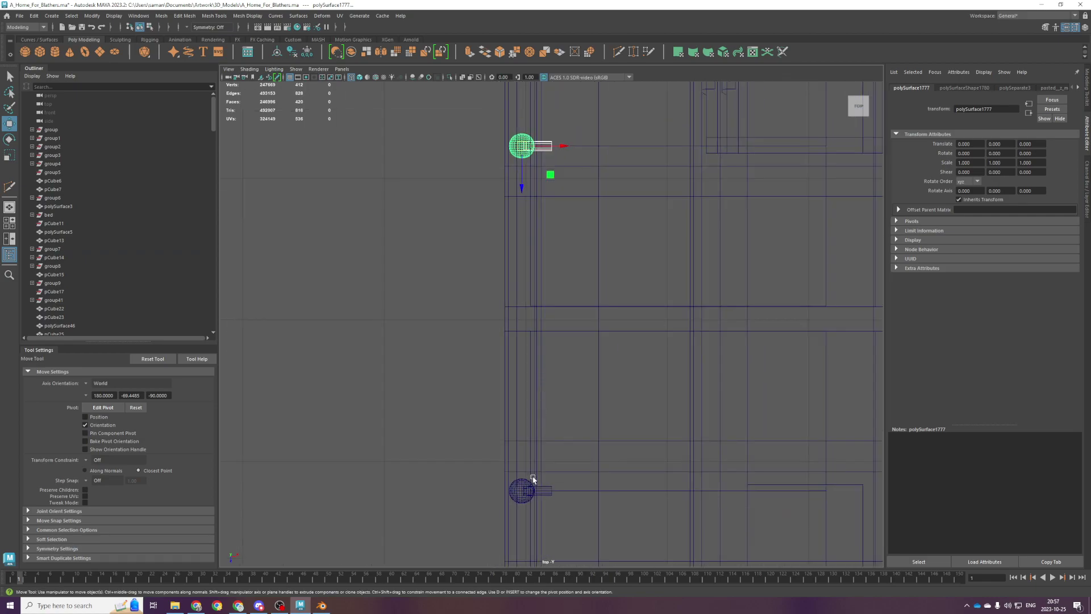
{"action": "left_click", "coordinate": [546, 492], "text": "shift"}
{"action": "left_click", "coordinate": [511, 484], "text": "shift"}
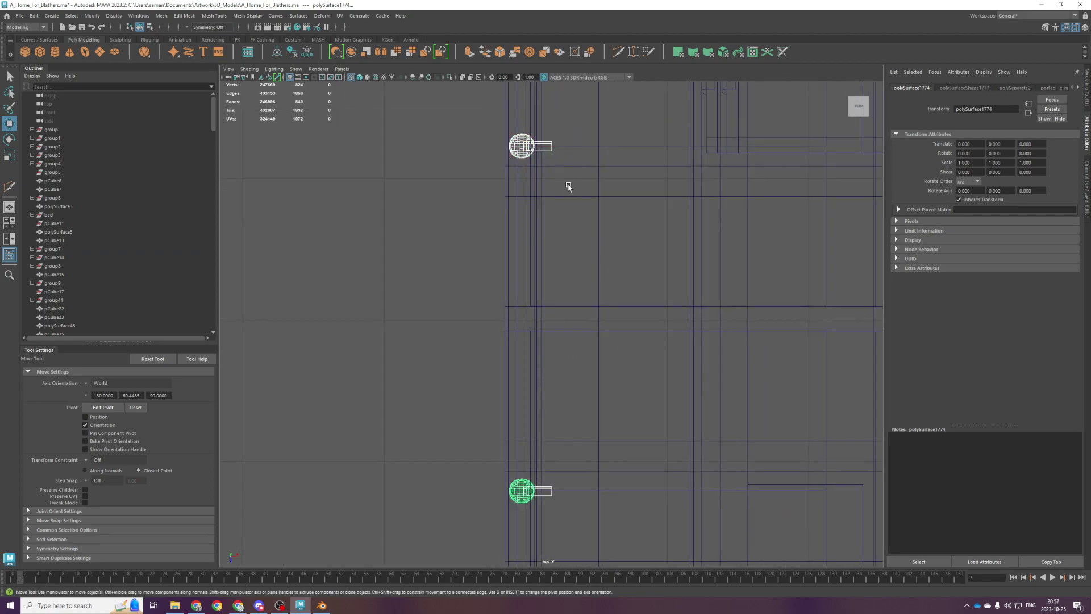
{"action": "scroll", "coordinate": [580, 349], "scroll_direction": "down", "scroll_amount": 4}
{"action": "left_click_drag", "start_coordinate": [575, 431], "coordinate": [566, 433]}
Select the long edge loops along the desk top's rounded front edge and its underside, and harden them.
{"action": "key", "text": "space"}
{"action": "key", "text": "space"}
{"action": "left_click_drag", "start_coordinate": [643, 344], "coordinate": [654, 365], "text": "alt"}
{"action": "left_click_drag", "start_coordinate": [593, 288], "coordinate": [579, 261]}
{"action": "left_click", "coordinate": [572, 257]}
{"action": "right_click_drag", "start_coordinate": [580, 261], "coordinate": [578, 248]}
{"action": "double_click", "coordinate": [577, 253]}
{"action": "double_click", "coordinate": [578, 266], "text": "shift"}
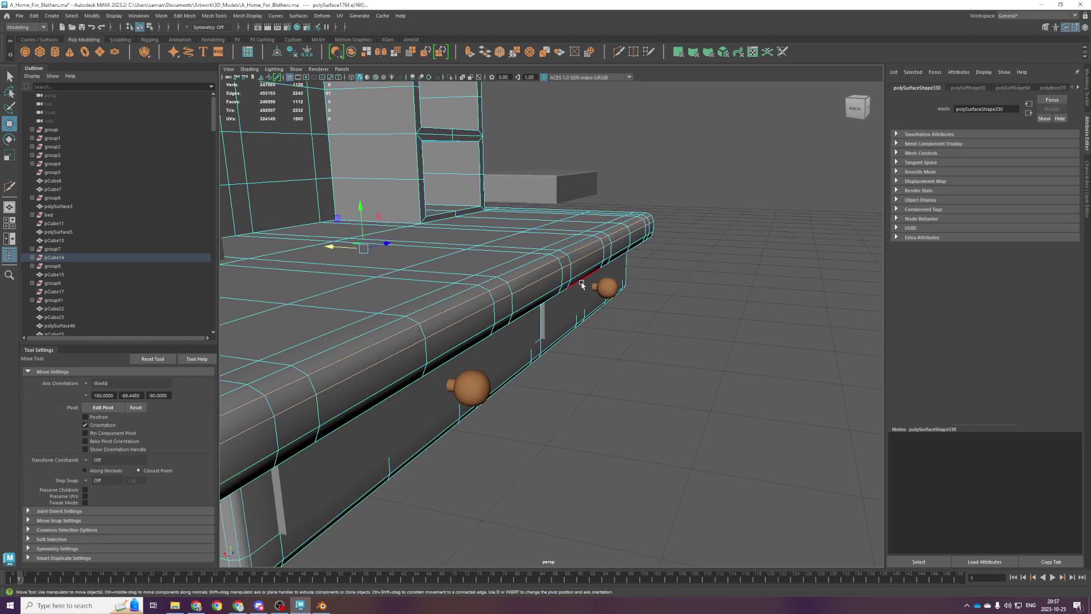
{"action": "left_click_drag", "start_coordinate": [581, 283], "coordinate": [584, 270], "text": "alt"}
{"action": "double_click", "coordinate": [581, 282], "text": "shift"}
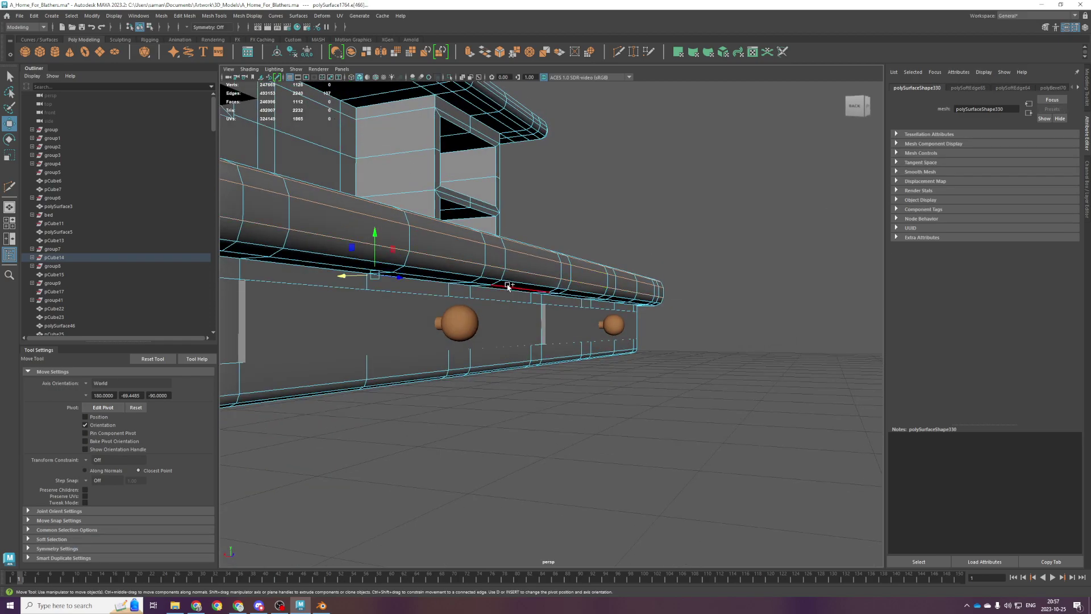
{"action": "double_click", "coordinate": [379, 204], "text": "shift"}
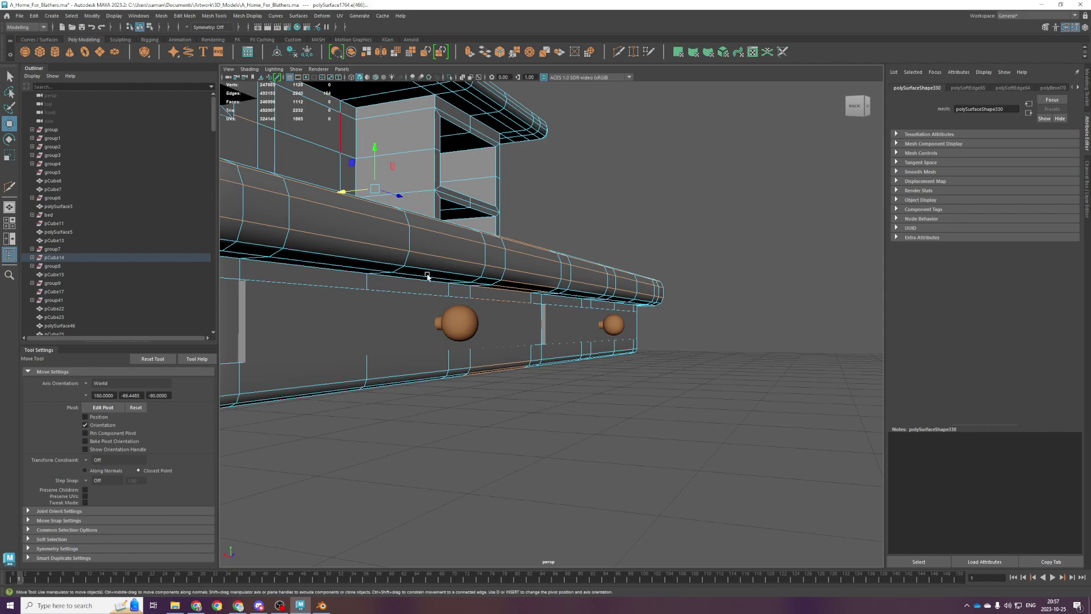
{"action": "double_click", "coordinate": [525, 287]}
{"action": "left_click_drag", "start_coordinate": [528, 288], "coordinate": [533, 304], "text": "alt"}
{"action": "double_click", "coordinate": [540, 279]}
{"action": "left_click", "coordinate": [248, 16]}
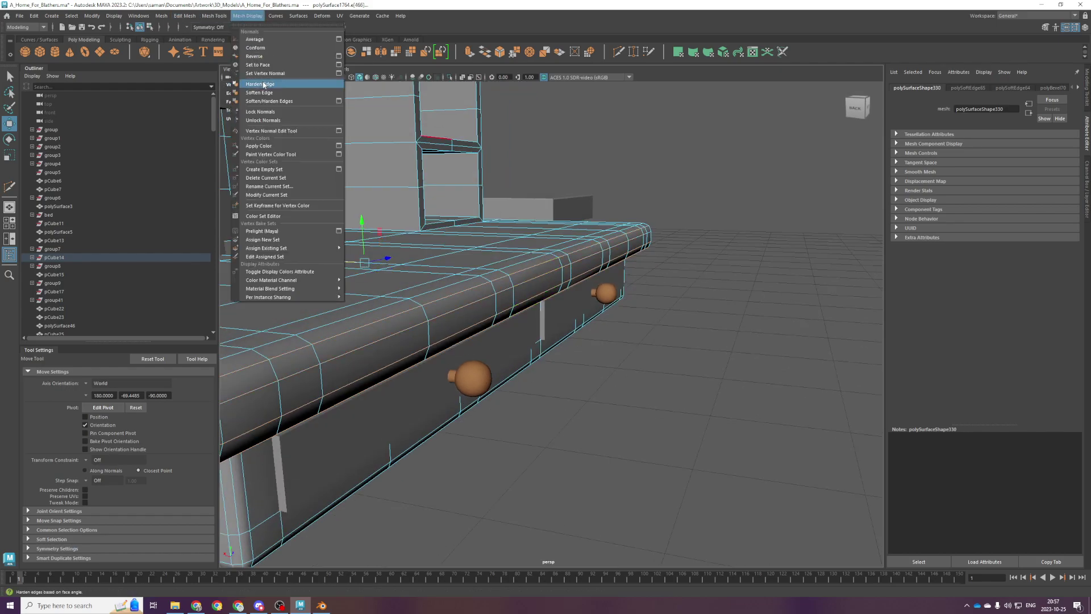
{"action": "left_click", "coordinate": [264, 84]}
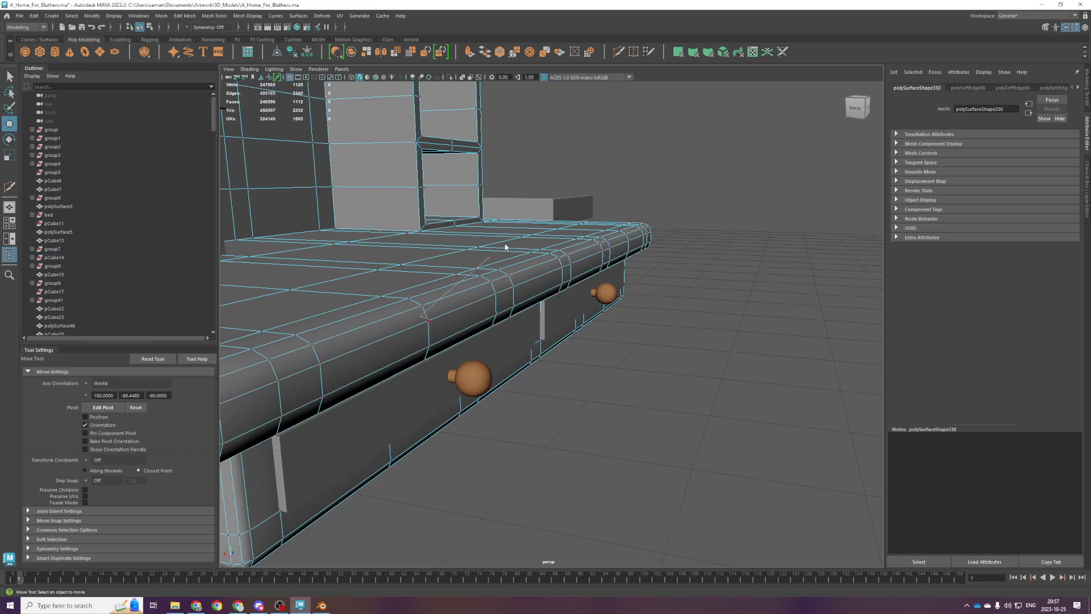
{"action": "left_click", "coordinate": [497, 271]}
Select the far lower drawer's front, stem and knob and combine them into one mesh.
{"action": "left_click", "coordinate": [594, 291]}
{"action": "scroll", "coordinate": [595, 291], "scroll_direction": "up", "scroll_amount": 2}
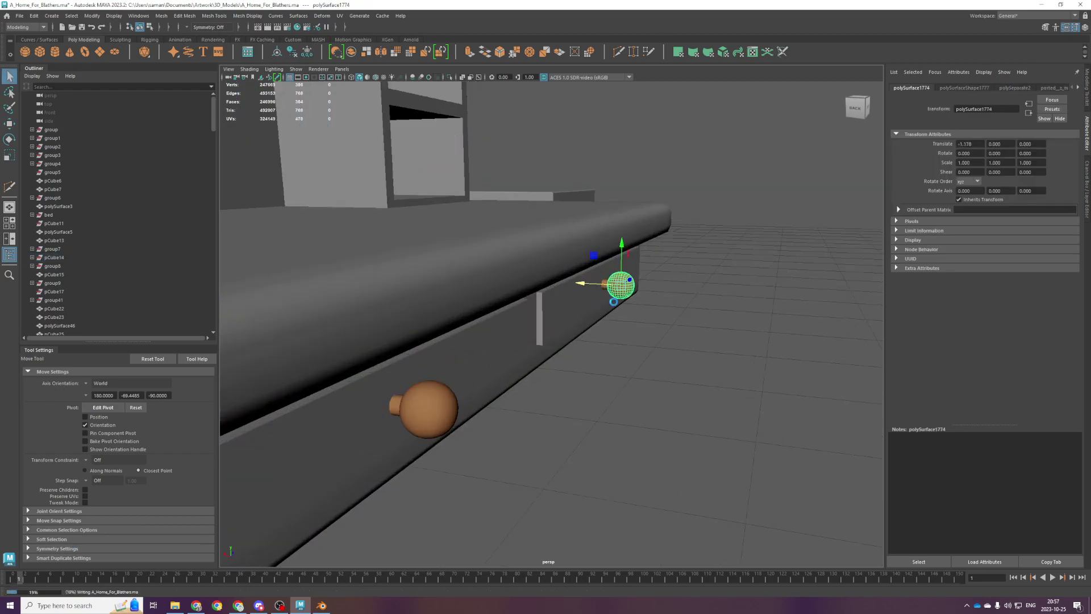
{"action": "scroll", "coordinate": [638, 340], "scroll_direction": "up", "scroll_amount": 3}
{"action": "scroll", "coordinate": [653, 287], "scroll_direction": "up", "scroll_amount": 3}
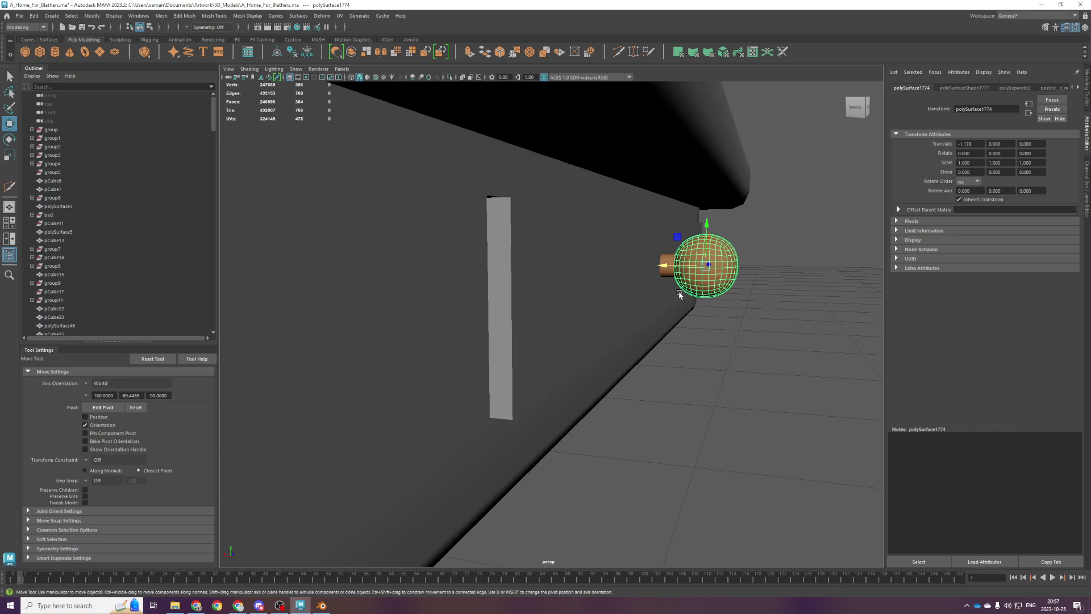
{"action": "left_click", "coordinate": [562, 272]}
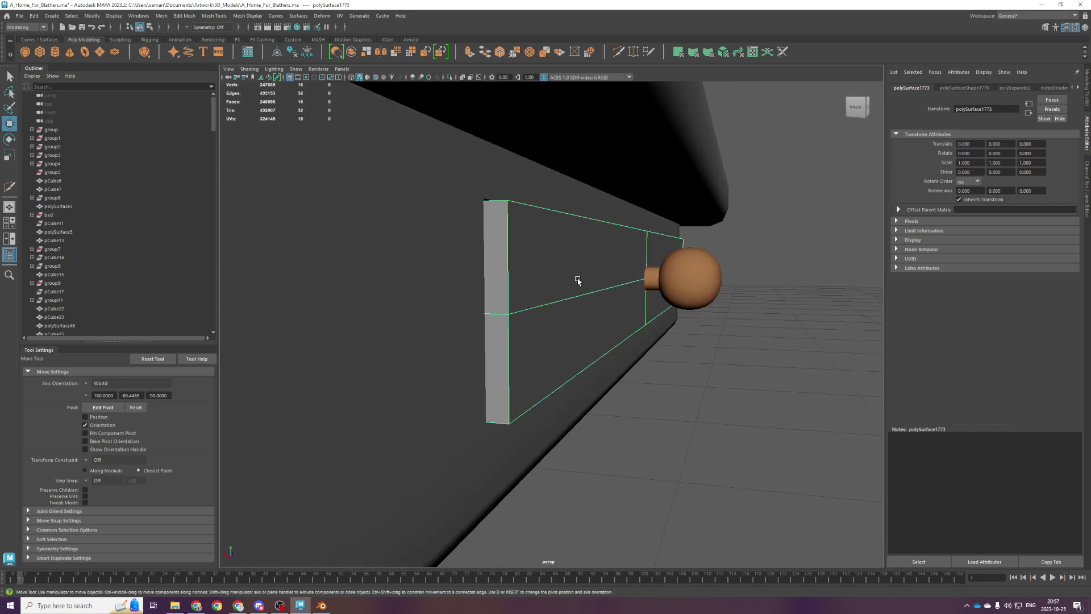
{"action": "left_click", "coordinate": [648, 280], "text": "shift"}
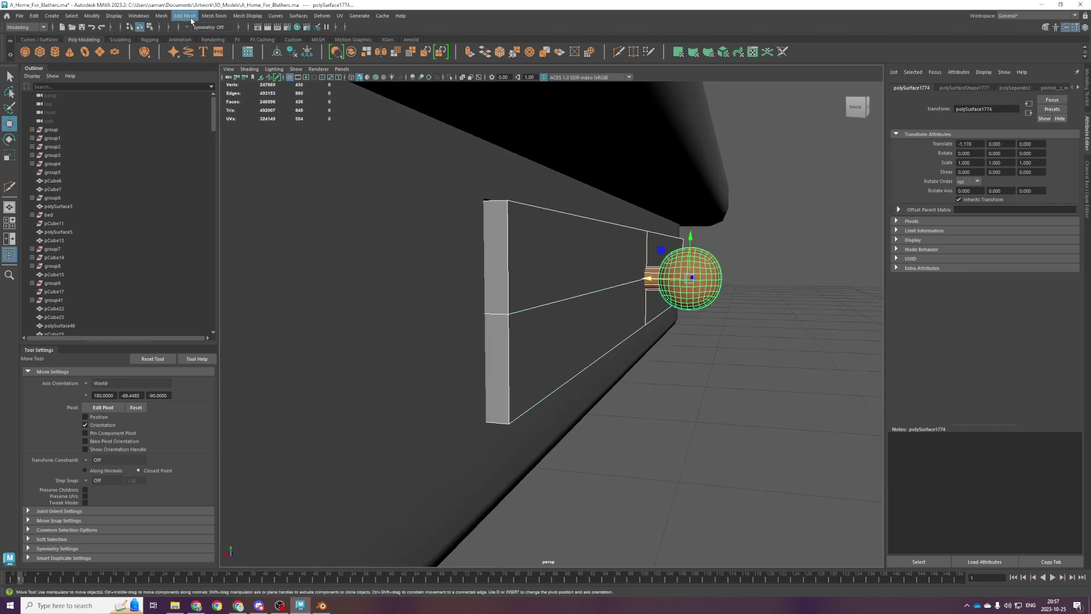
{"action": "left_click", "coordinate": [161, 15]}
{"action": "left_click", "coordinate": [176, 44]}
Combine the near lower drawer's knob, front and stem into one mesh and save the scene.
{"action": "scroll", "coordinate": [420, 248], "scroll_direction": "down", "scroll_amount": 4}
{"action": "left_click", "coordinate": [451, 376]}
{"action": "scroll", "coordinate": [392, 360], "scroll_direction": "up", "scroll_amount": 1}
{"action": "left_click", "coordinate": [340, 353], "text": "shift"}
{"action": "left_click", "coordinate": [370, 377], "text": "shift"}
{"action": "key", "text": "g"}
{"action": "key", "text": "ctrl+s"}
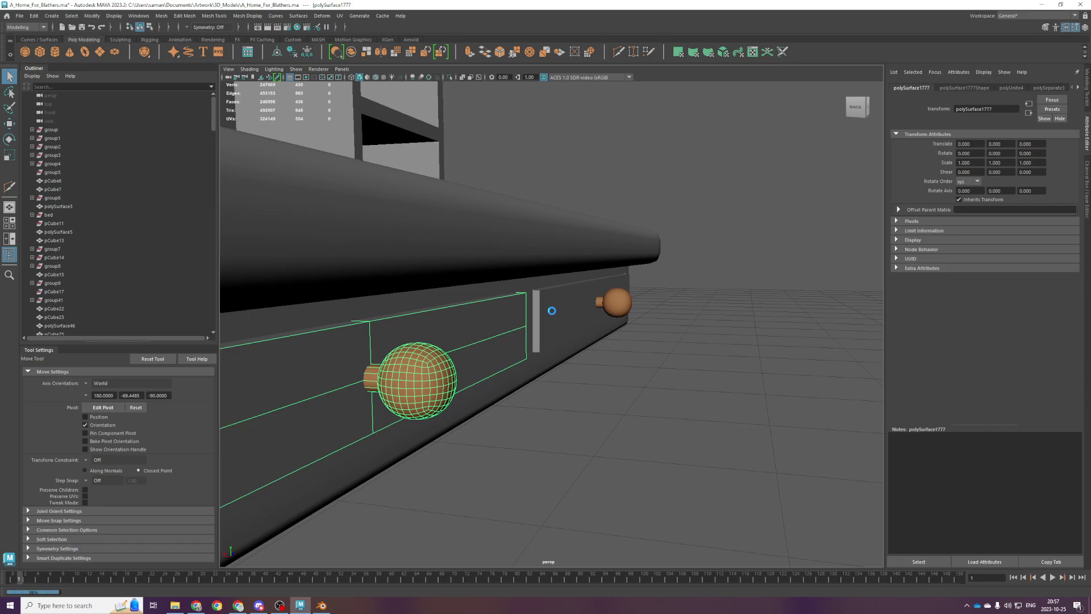
Clear the selection and examine the whole desk from the front and from above.
{"action": "key", "text": "w"}
{"action": "scroll", "coordinate": [552, 311], "scroll_direction": "down", "scroll_amount": 5}
{"action": "left_click_drag", "start_coordinate": [553, 312], "coordinate": [638, 236], "text": "alt"}
{"action": "left_click", "coordinate": [736, 360]}
{"action": "scroll", "coordinate": [736, 360], "scroll_direction": "down", "scroll_amount": 4}
{"action": "left_click_drag", "start_coordinate": [729, 377], "coordinate": [691, 359], "text": "alt"}
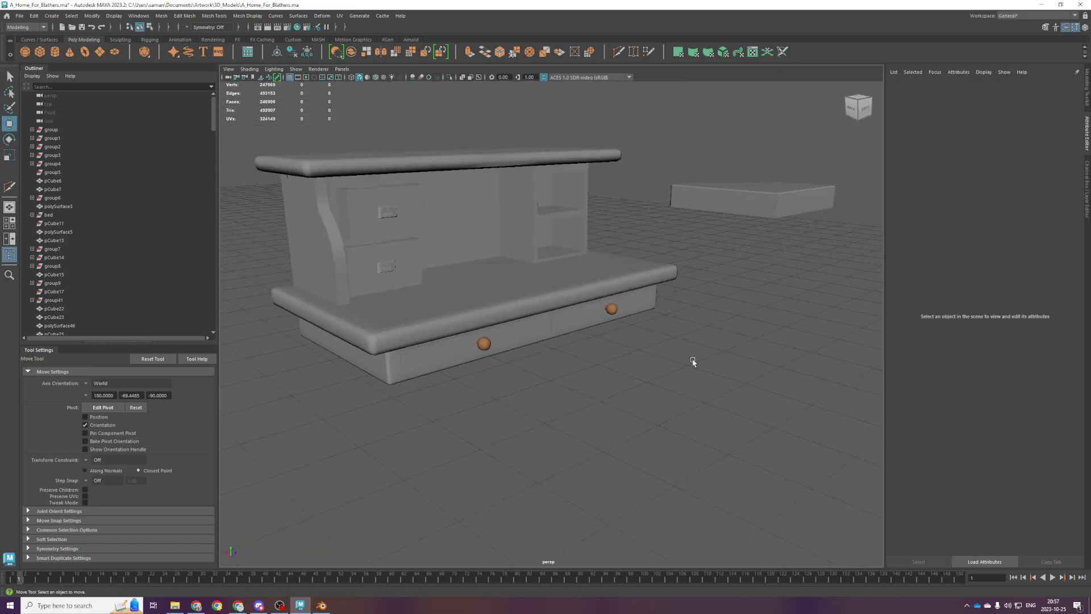
{"action": "scroll", "coordinate": [675, 377], "scroll_direction": "down", "scroll_amount": 2}
{"action": "left_click_drag", "start_coordinate": [467, 253], "coordinate": [449, 260], "text": "alt"}
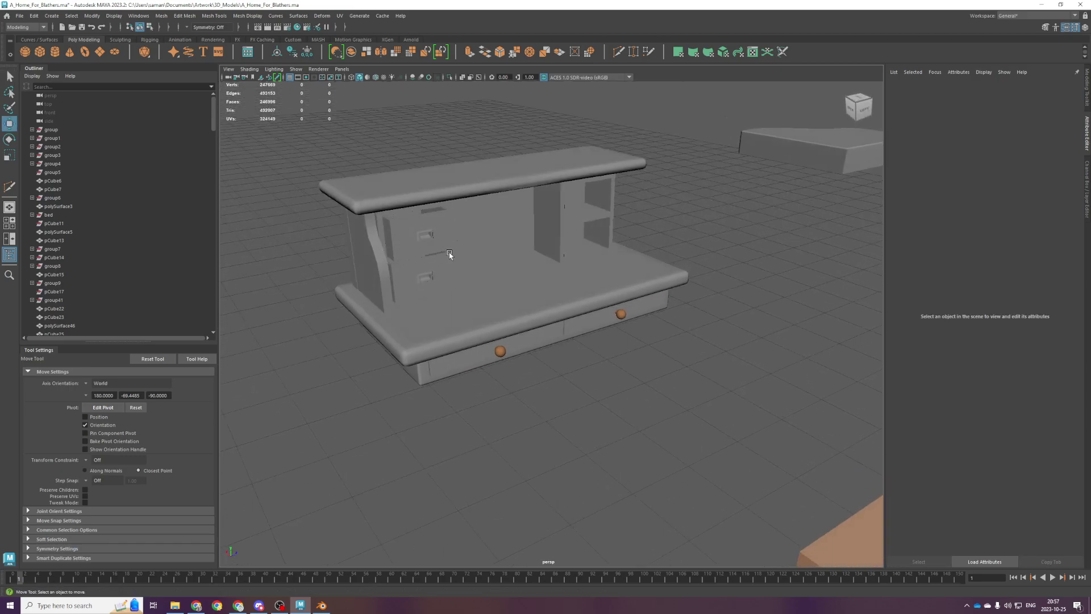
Select the two small upper drawers together in the top view and save the scene.
{"action": "left_click", "coordinate": [448, 259]}
{"action": "left_click", "coordinate": [375, 255]}
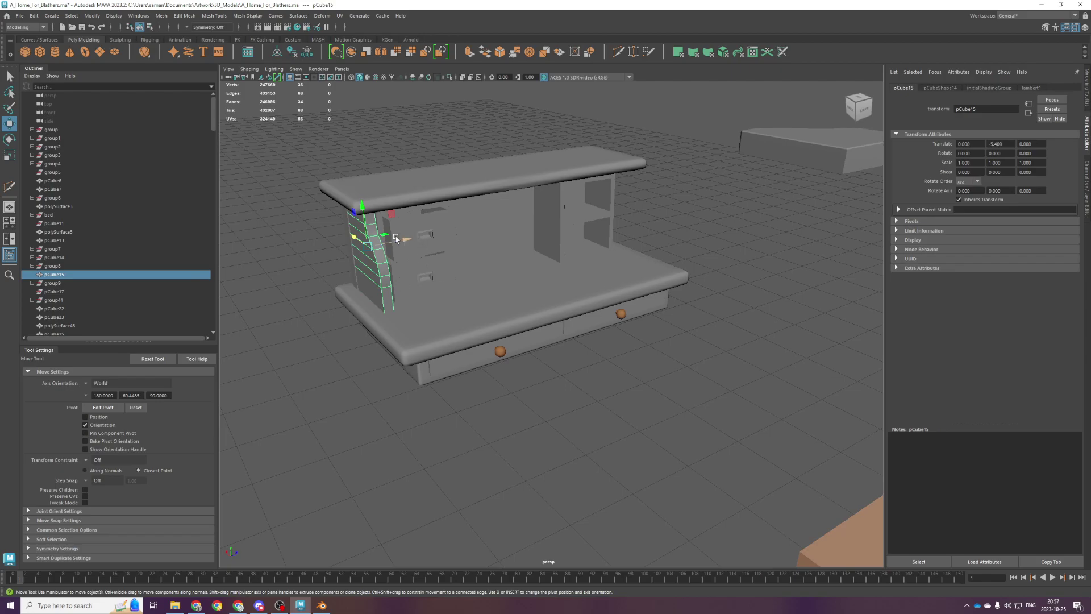
{"action": "scroll", "coordinate": [396, 237], "scroll_direction": "up", "scroll_amount": 5}
{"action": "middle_click_drag", "start_coordinate": [398, 239], "coordinate": [460, 287], "text": "alt"}
{"action": "key", "text": "space"}
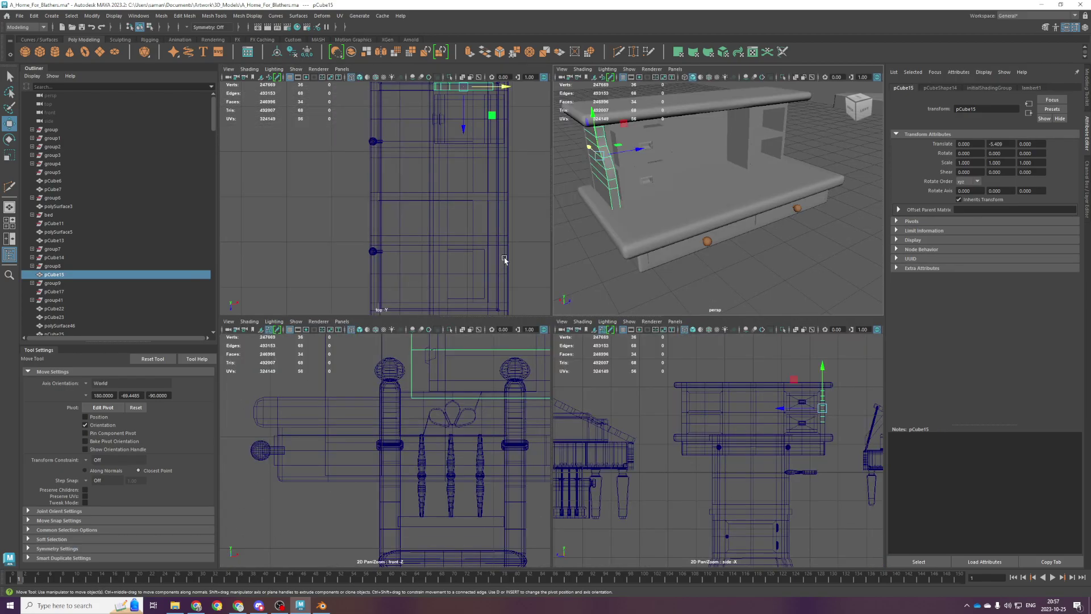
{"action": "key", "text": "space"}
{"action": "left_click_drag", "start_coordinate": [550, 318], "coordinate": [504, 271], "text": "alt"}
{"action": "left_click", "coordinate": [501, 285]}
{"action": "left_click", "coordinate": [499, 229], "text": "shift"}
{"action": "key", "text": "space"}
{"action": "key", "text": "space"}
{"action": "key", "text": "ctrl+s"}
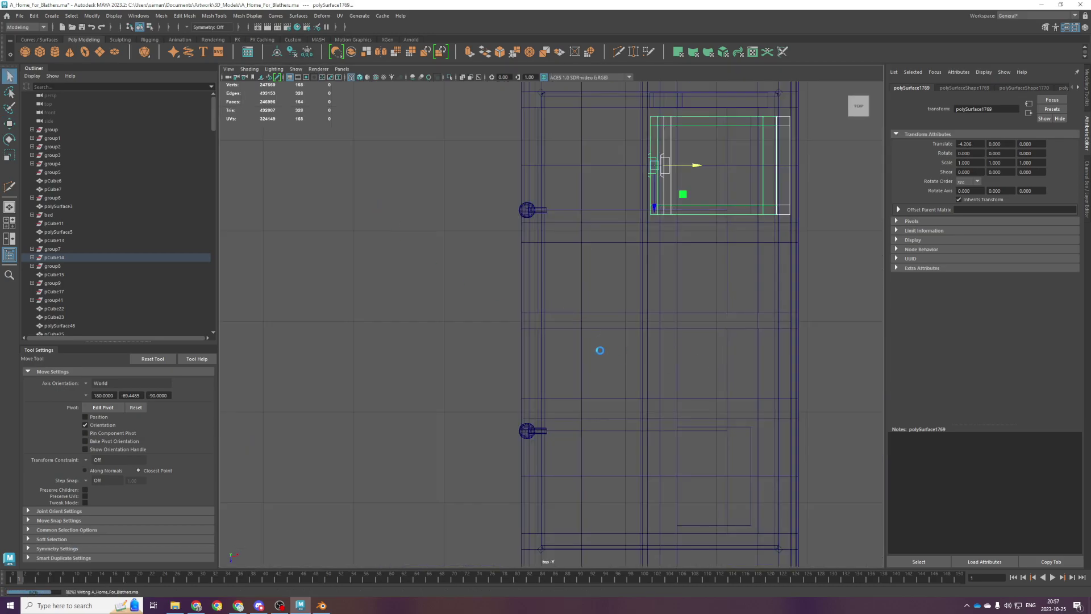
{"action": "scroll", "coordinate": [604, 351], "scroll_direction": "down", "scroll_amount": 5}
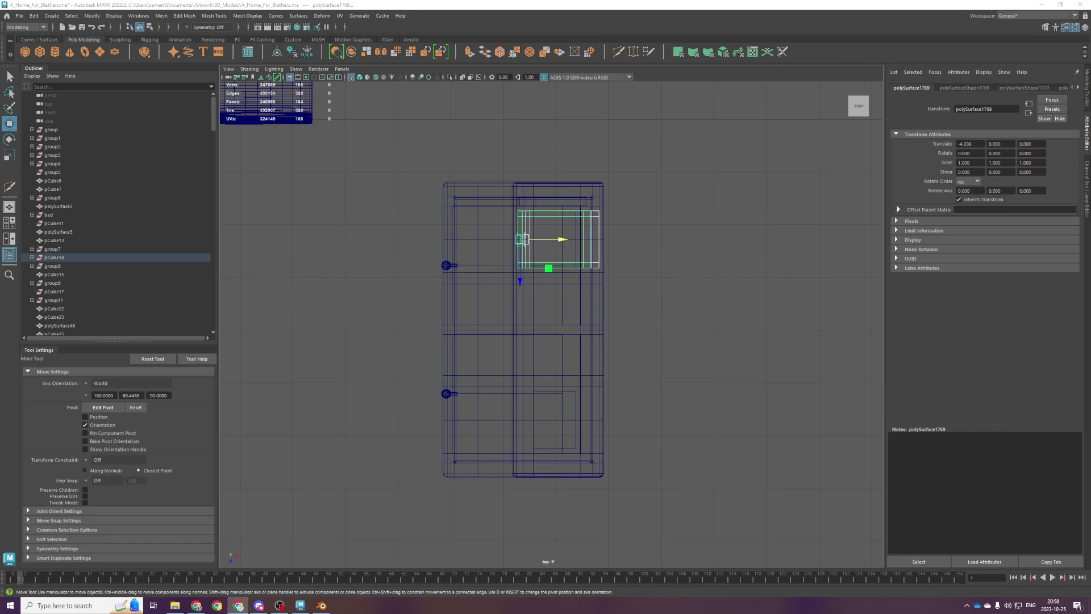
Switch to Chrome and look through Pixar's feature film posters from Elemental to Up and back.
{"action": "key", "text": "super+shift+Left"}
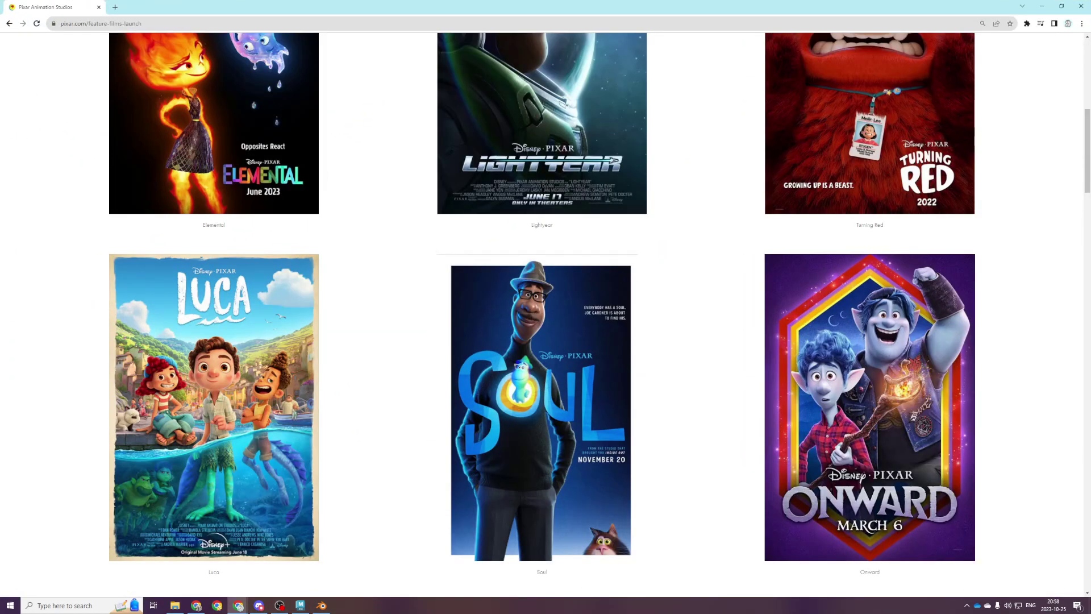
{"action": "scroll", "coordinate": [533, 457], "scroll_direction": "up", "scroll_amount": 7}
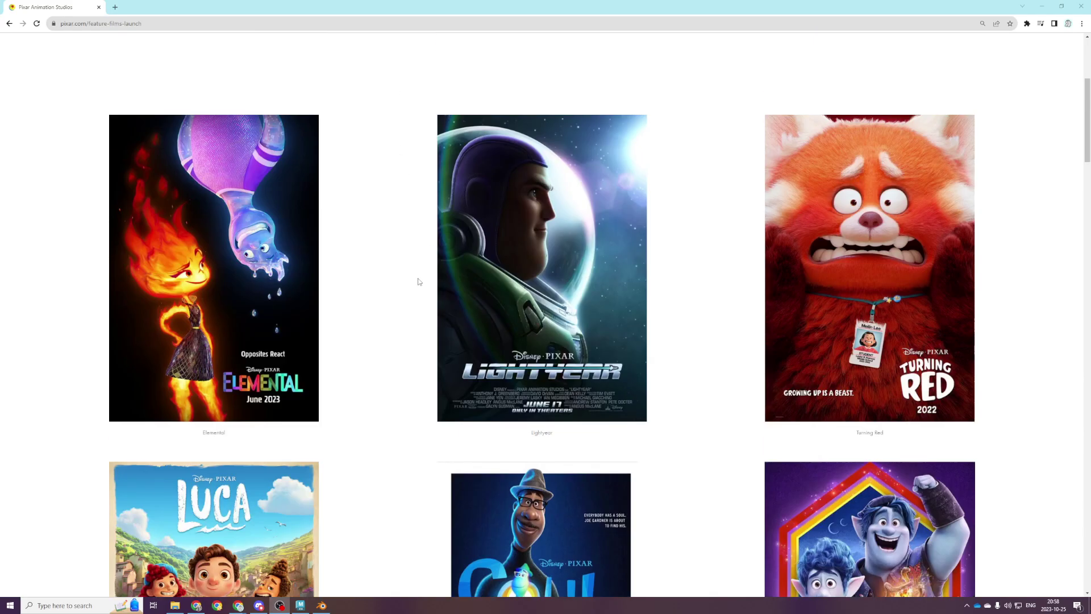
{"action": "scroll", "coordinate": [534, 457], "scroll_direction": "down", "scroll_amount": 2}
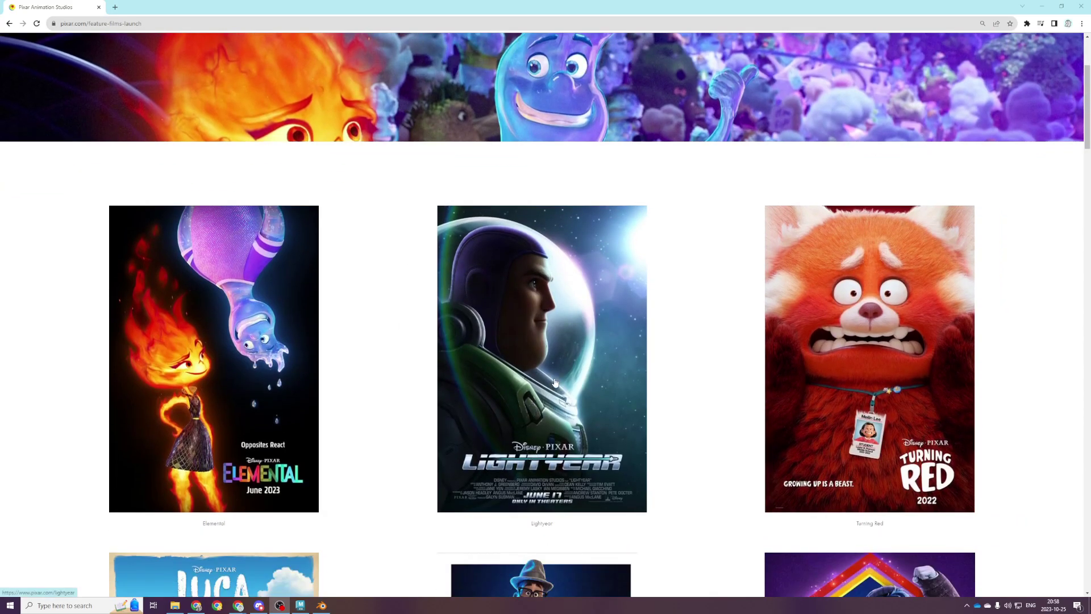
{"action": "scroll", "coordinate": [290, 390], "scroll_direction": "down", "scroll_amount": 12}
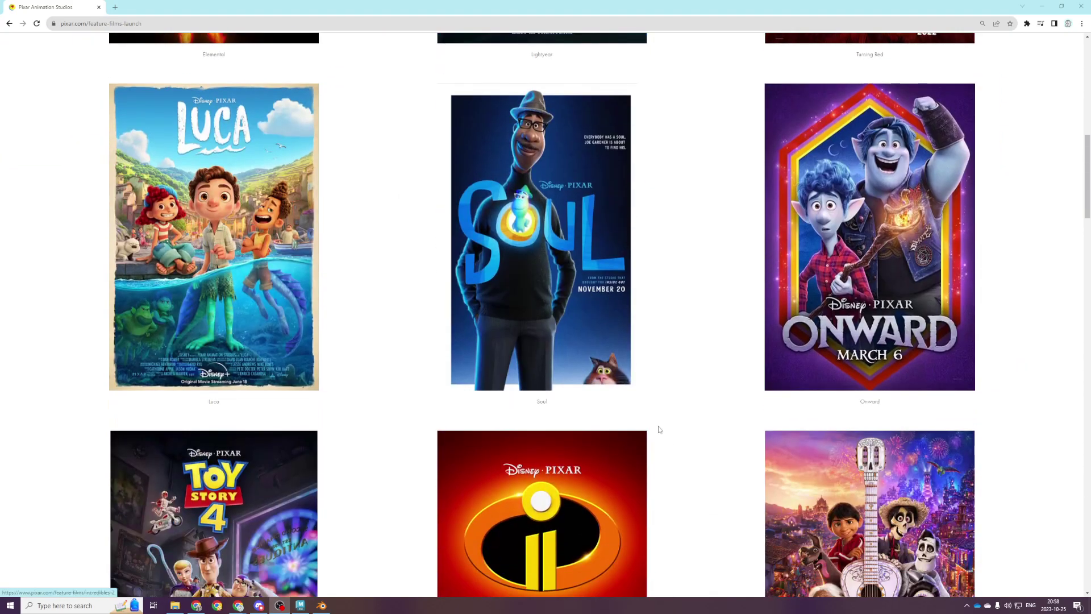
{"action": "scroll", "coordinate": [638, 387], "scroll_direction": "down", "scroll_amount": 15}
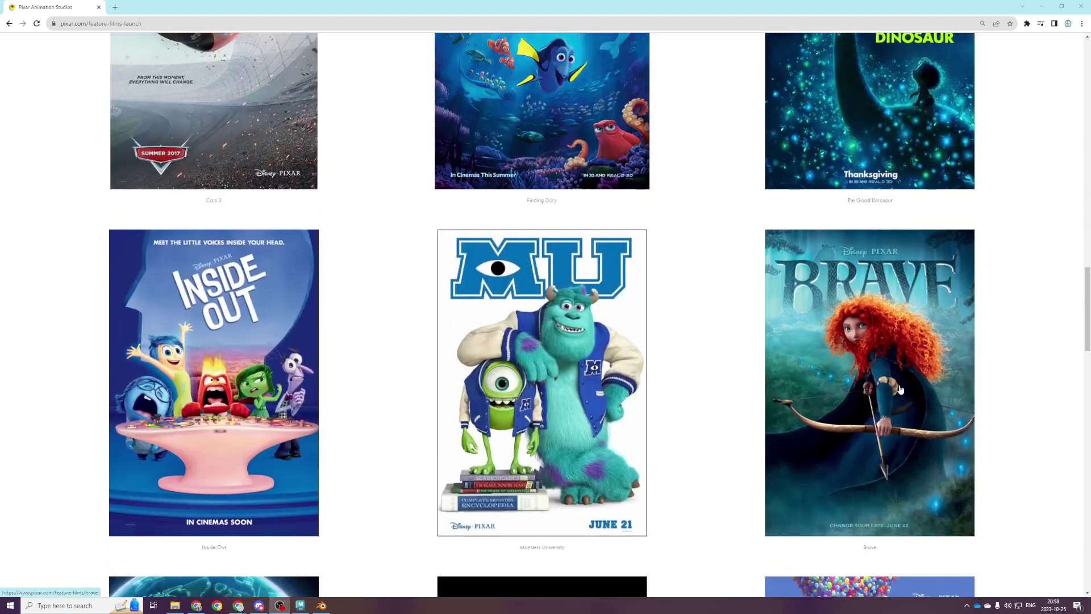
{"action": "scroll", "coordinate": [899, 391], "scroll_direction": "down", "scroll_amount": 5}
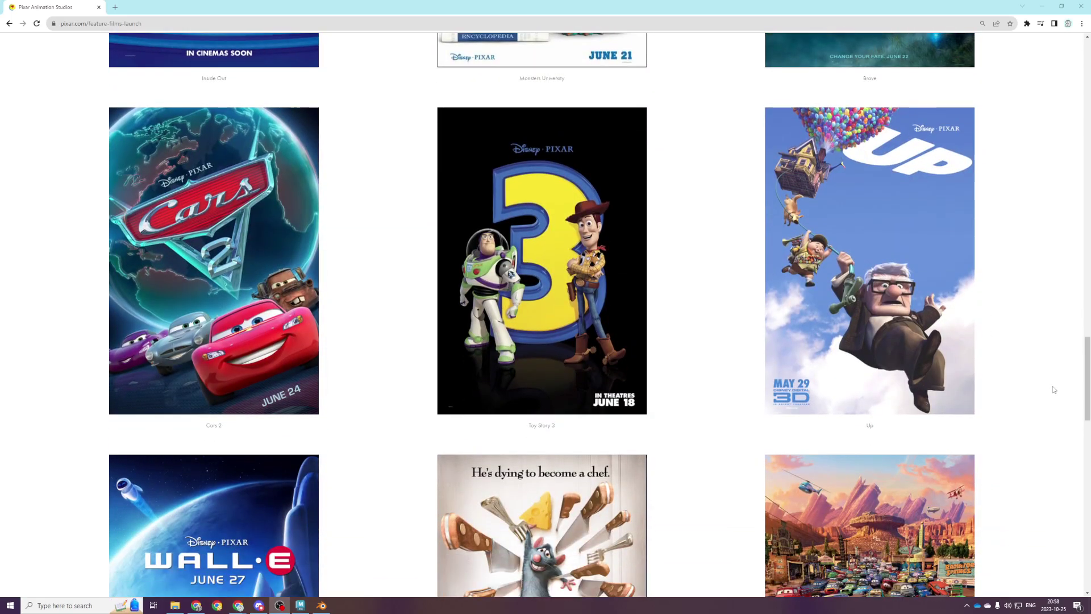
{"action": "scroll", "coordinate": [1057, 368], "scroll_direction": "up", "scroll_amount": 4}
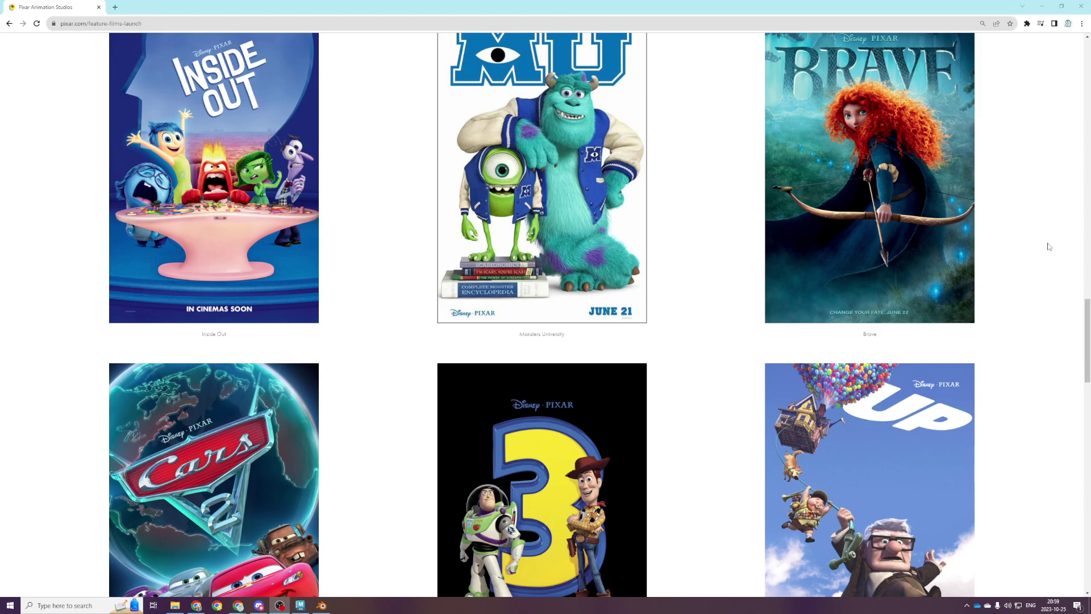
{"action": "scroll", "coordinate": [696, 303], "scroll_direction": "up", "scroll_amount": 2}
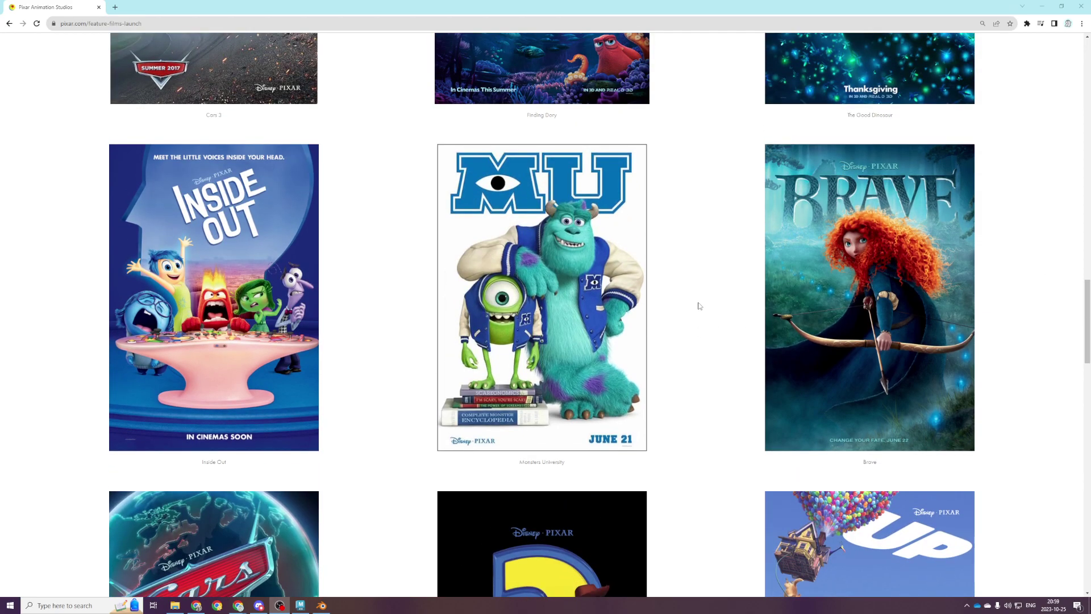
{"action": "scroll", "coordinate": [708, 247], "scroll_direction": "up", "scroll_amount": 5}
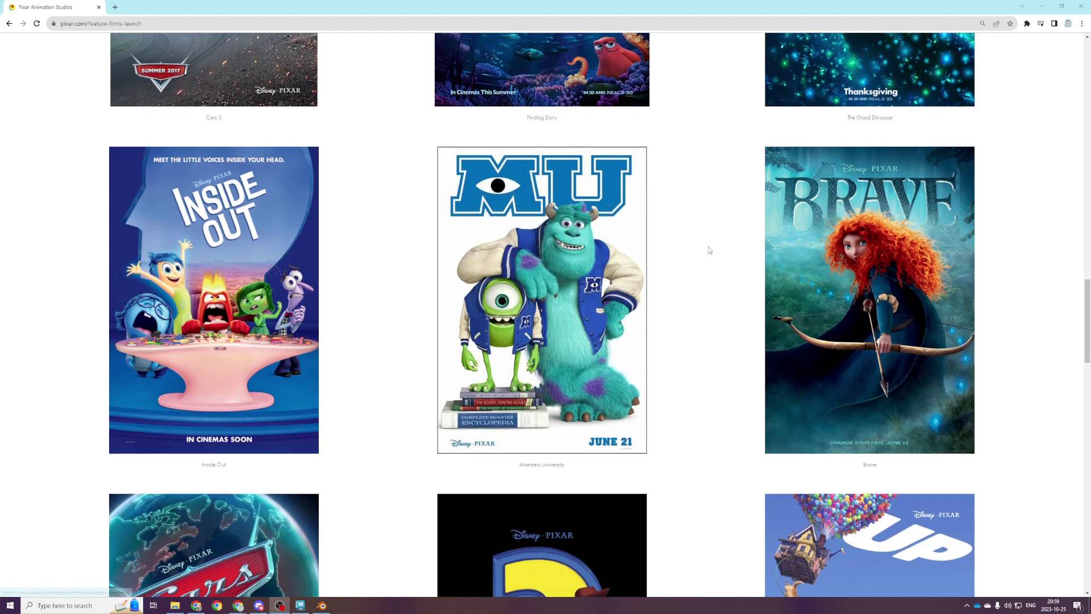
{"action": "scroll", "coordinate": [345, 431], "scroll_direction": "up", "scroll_amount": 2}
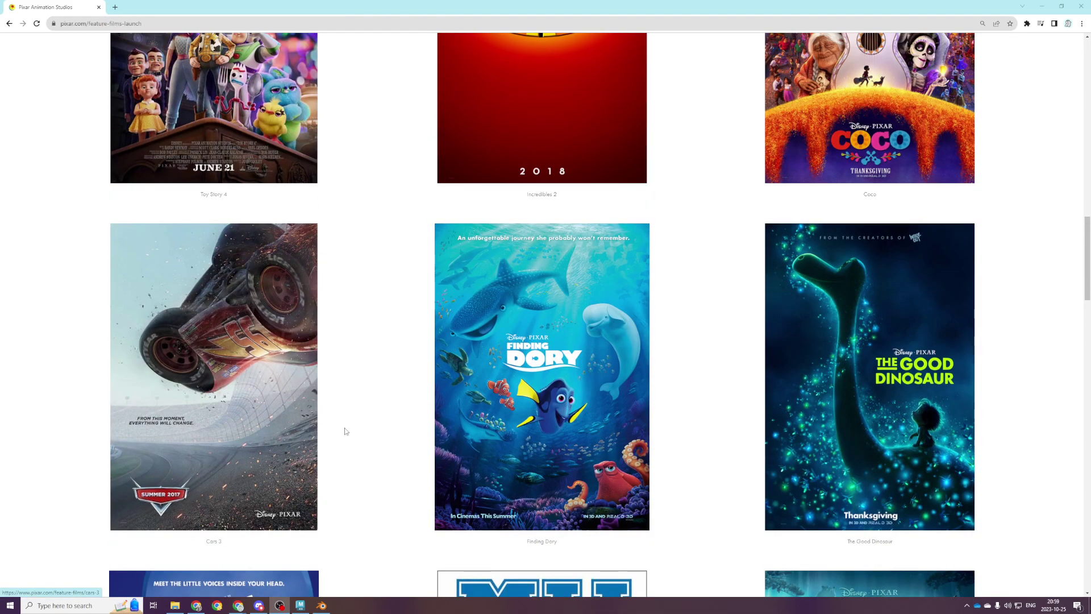
{"action": "scroll", "coordinate": [363, 433], "scroll_direction": "up", "scroll_amount": 3}
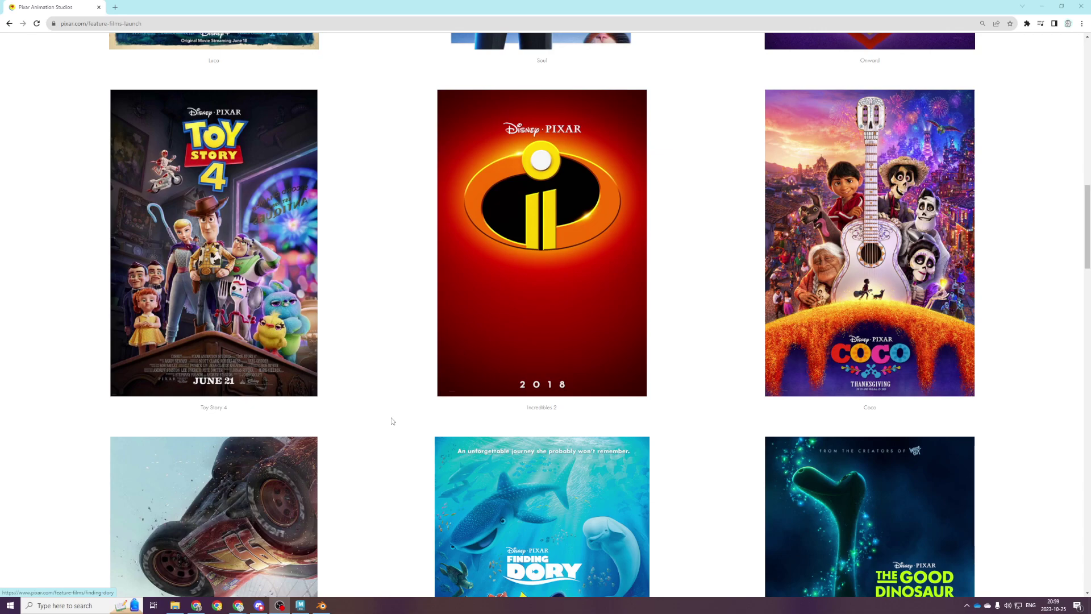
{"action": "scroll", "coordinate": [391, 421], "scroll_direction": "up", "scroll_amount": 3}
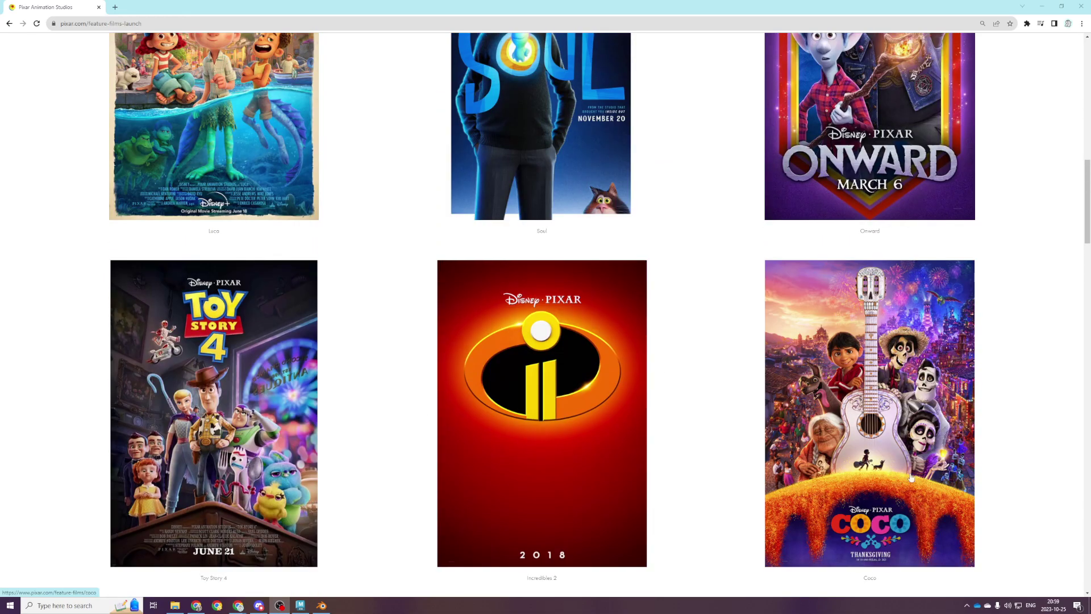
{"action": "scroll", "coordinate": [900, 477], "scroll_direction": "down", "scroll_amount": 1}
{"action": "scroll", "coordinate": [824, 489], "scroll_direction": "up", "scroll_amount": 8}
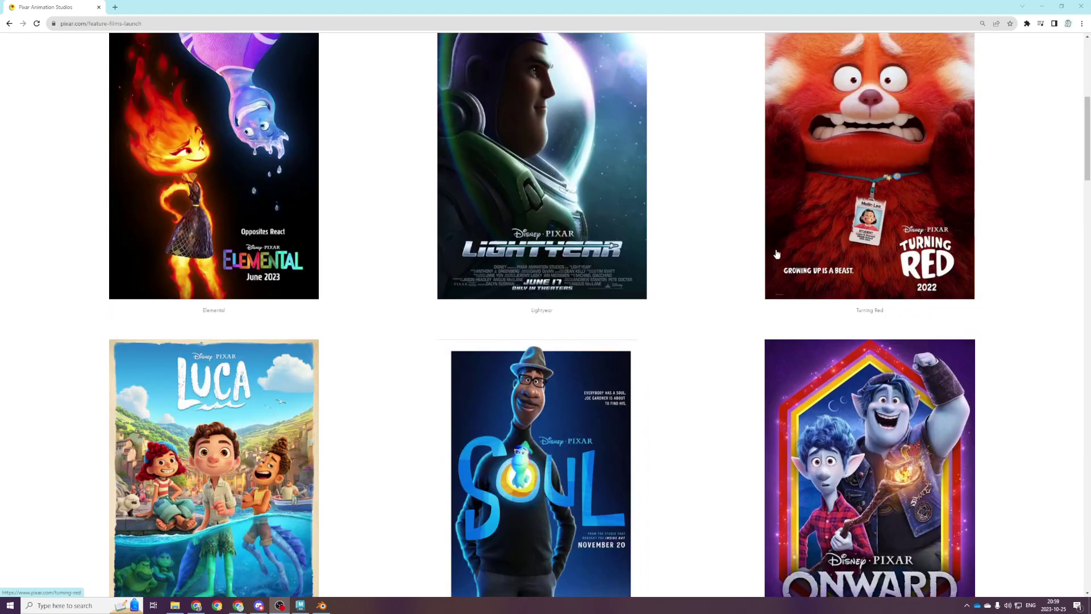
{"action": "scroll", "coordinate": [693, 182], "scroll_direction": "up", "scroll_amount": 1}
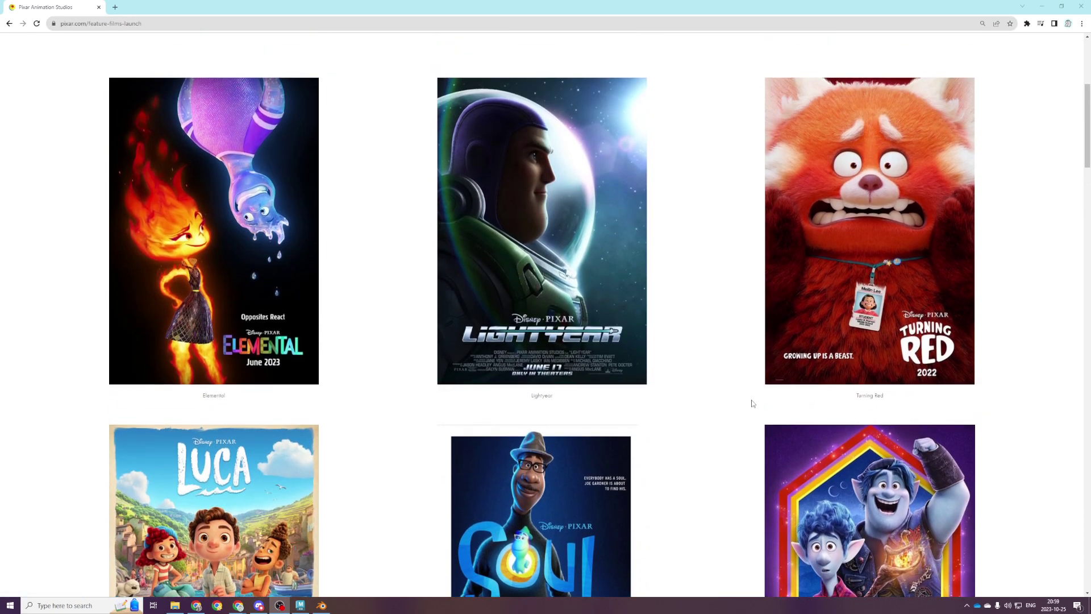
Examine the older Pixar posters down to Toy Story and back up to Inside Out, Monsters University and Brave.
{"action": "scroll", "coordinate": [744, 463], "scroll_direction": "down", "scroll_amount": 10}
{"action": "scroll", "coordinate": [751, 462], "scroll_direction": "down", "scroll_amount": 10}
{"action": "scroll", "coordinate": [774, 356], "scroll_direction": "down", "scroll_amount": 8}
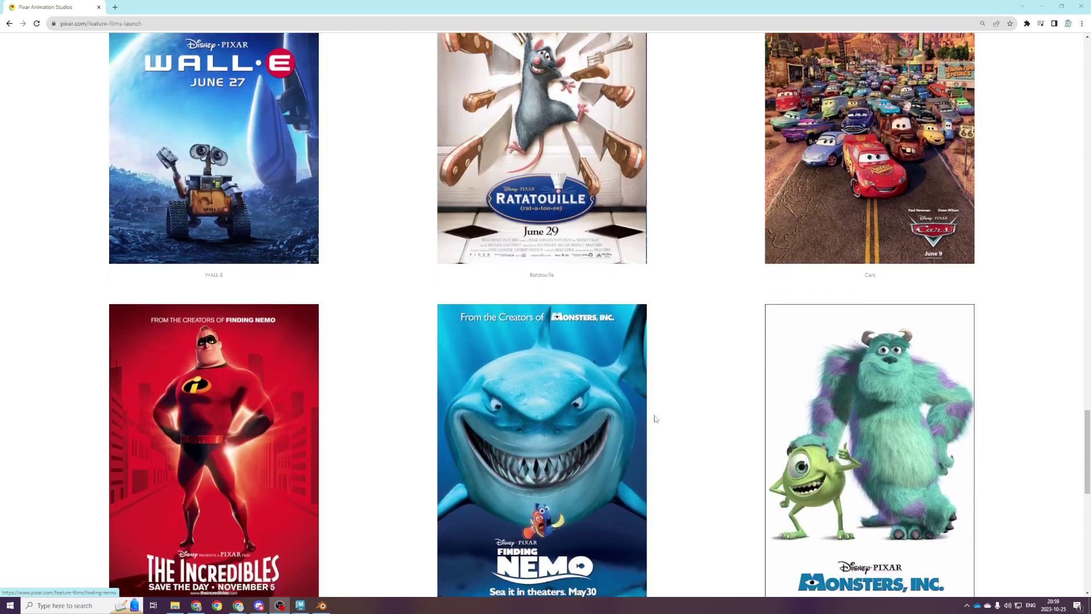
{"action": "scroll", "coordinate": [653, 398], "scroll_direction": "down", "scroll_amount": 9}
{"action": "scroll", "coordinate": [662, 402], "scroll_direction": "up", "scroll_amount": 2}
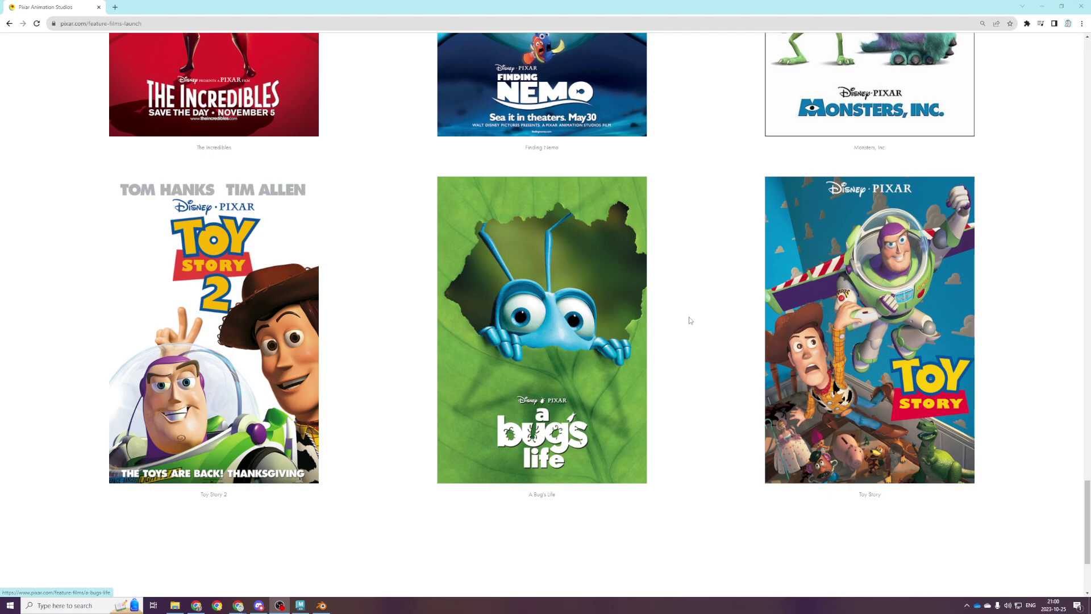
{"action": "scroll", "coordinate": [483, 321], "scroll_direction": "up", "scroll_amount": 5}
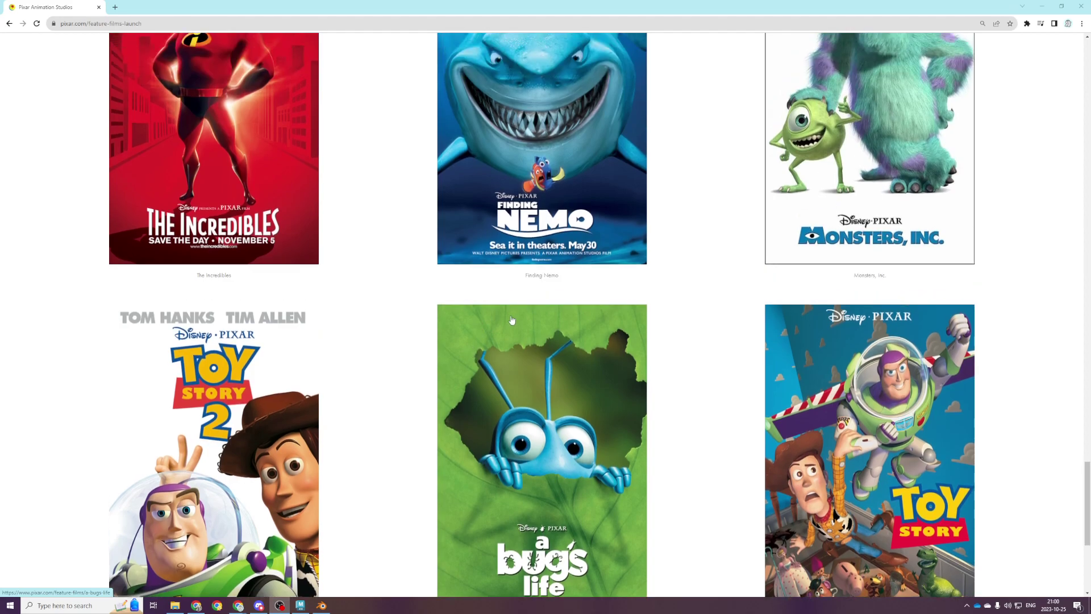
{"action": "scroll", "coordinate": [772, 205], "scroll_direction": "down", "scroll_amount": 1}
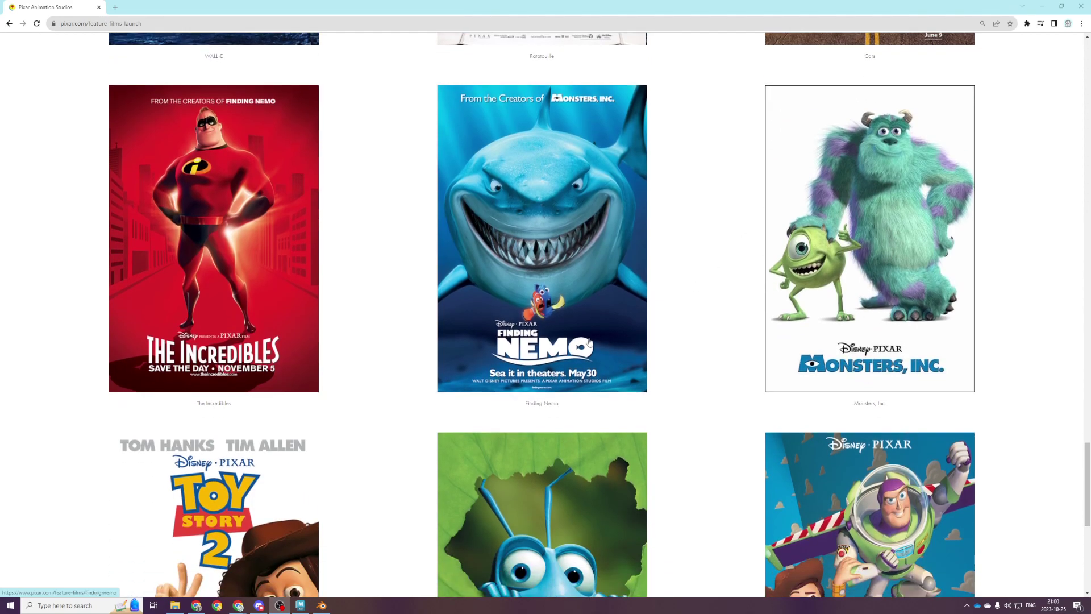
{"action": "scroll", "coordinate": [534, 314], "scroll_direction": "up", "scroll_amount": 2}
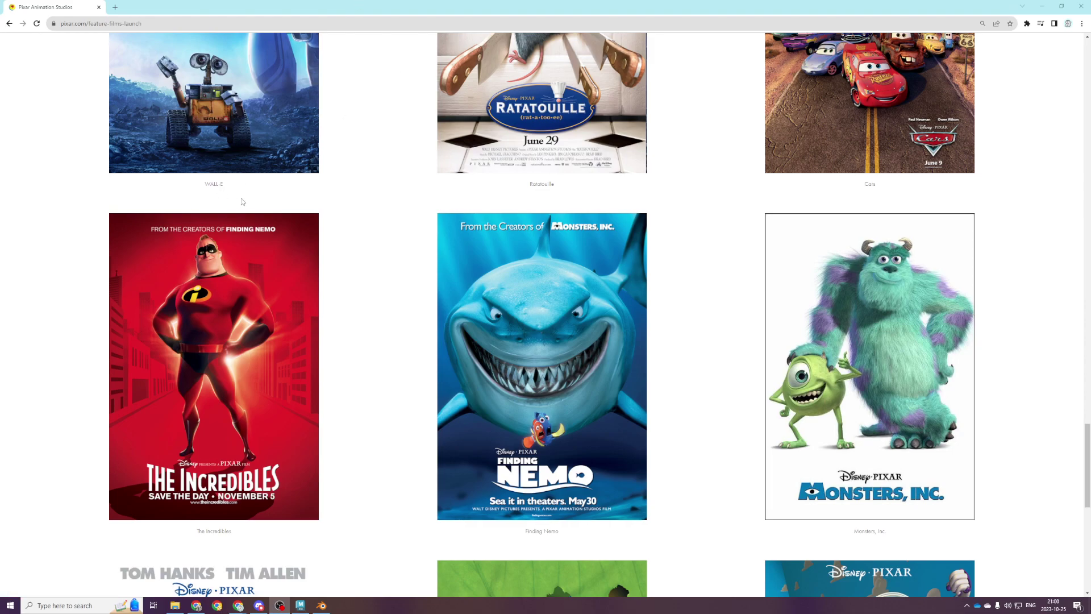
{"action": "scroll", "coordinate": [894, 291], "scroll_direction": "up", "scroll_amount": 5}
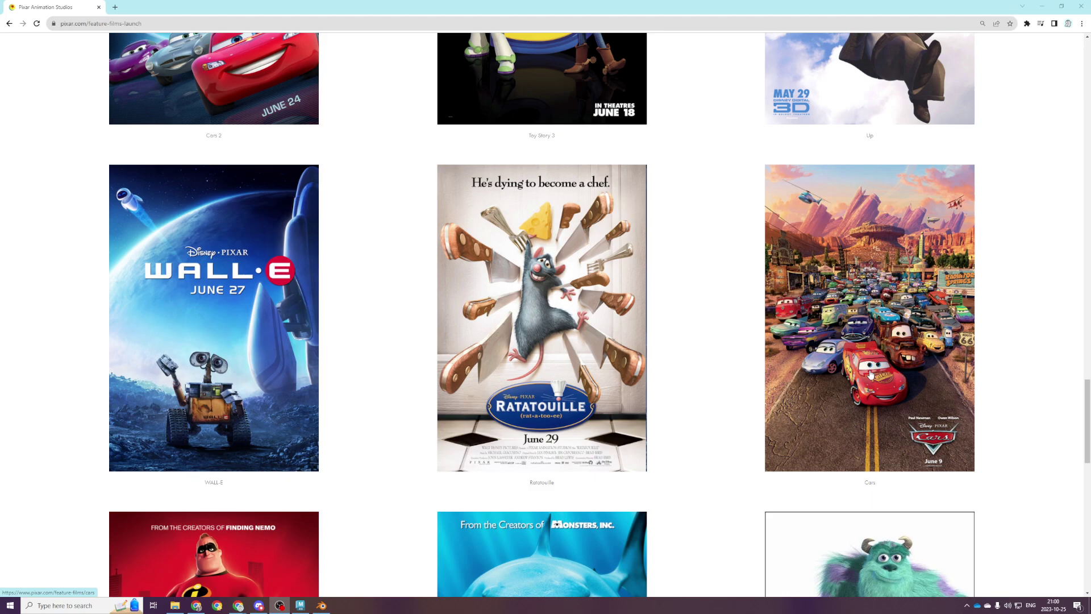
{"action": "scroll", "coordinate": [879, 273], "scroll_direction": "up", "scroll_amount": 1}
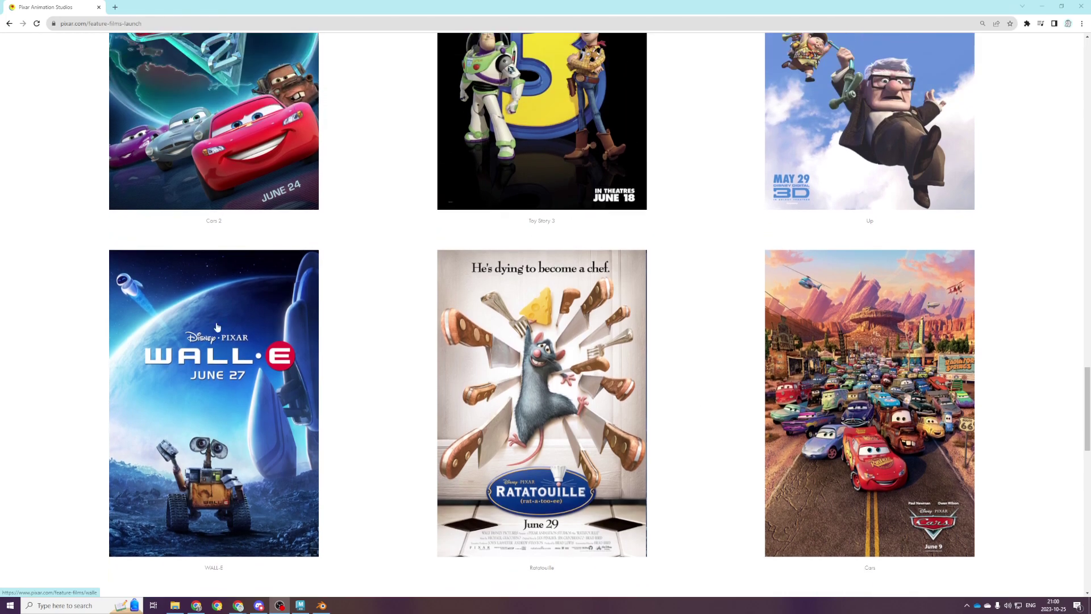
{"action": "scroll", "coordinate": [878, 272], "scroll_direction": "up", "scroll_amount": 2}
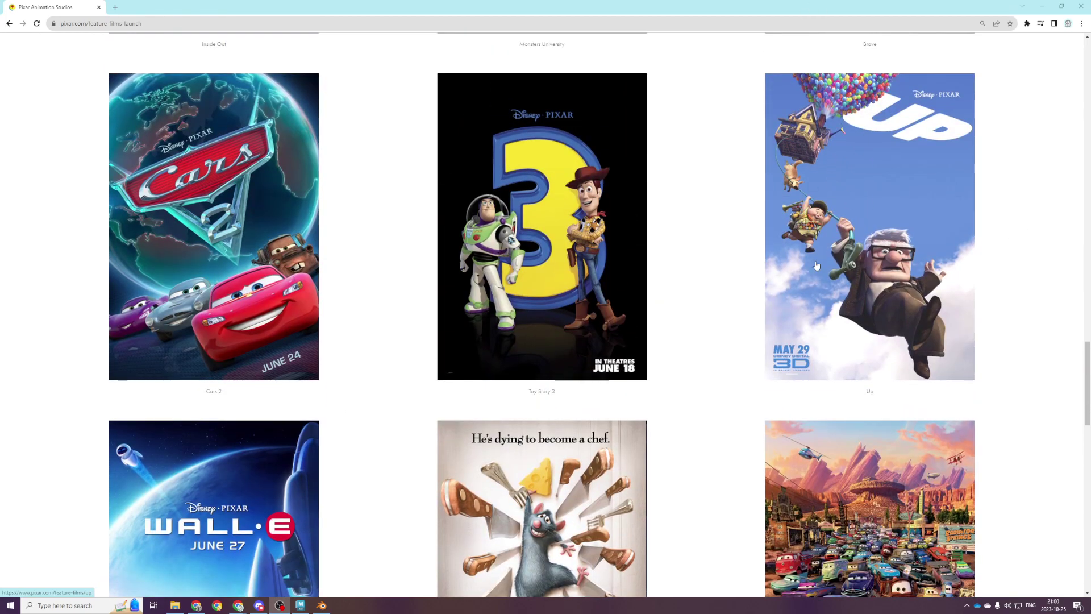
{"action": "scroll", "coordinate": [641, 310], "scroll_direction": "up", "scroll_amount": 5}
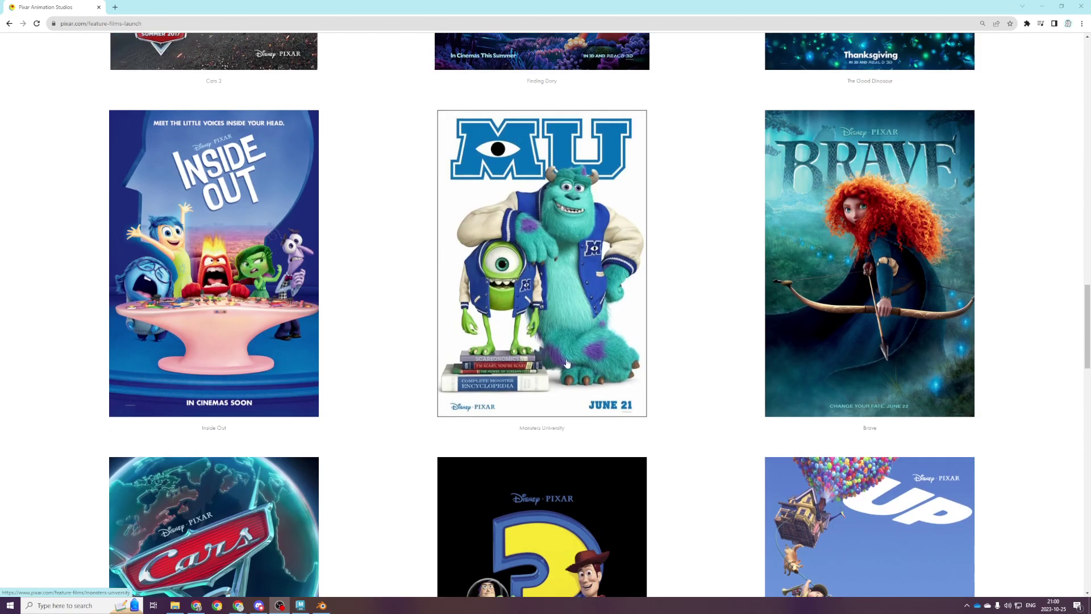
{"action": "scroll", "coordinate": [443, 364], "scroll_direction": "up", "scroll_amount": 2}
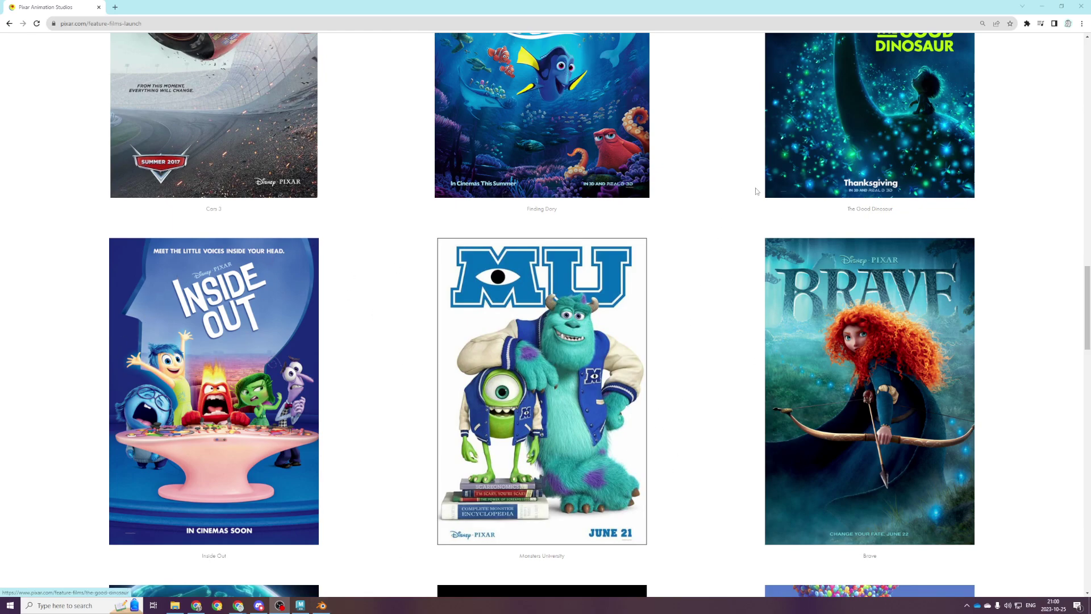
Return to the newest Pixar posters, open the Onward film page and go back to the poster list.
{"action": "scroll", "coordinate": [699, 255], "scroll_direction": "up", "scroll_amount": 4}
{"action": "scroll", "coordinate": [669, 289], "scroll_direction": "up", "scroll_amount": 12}
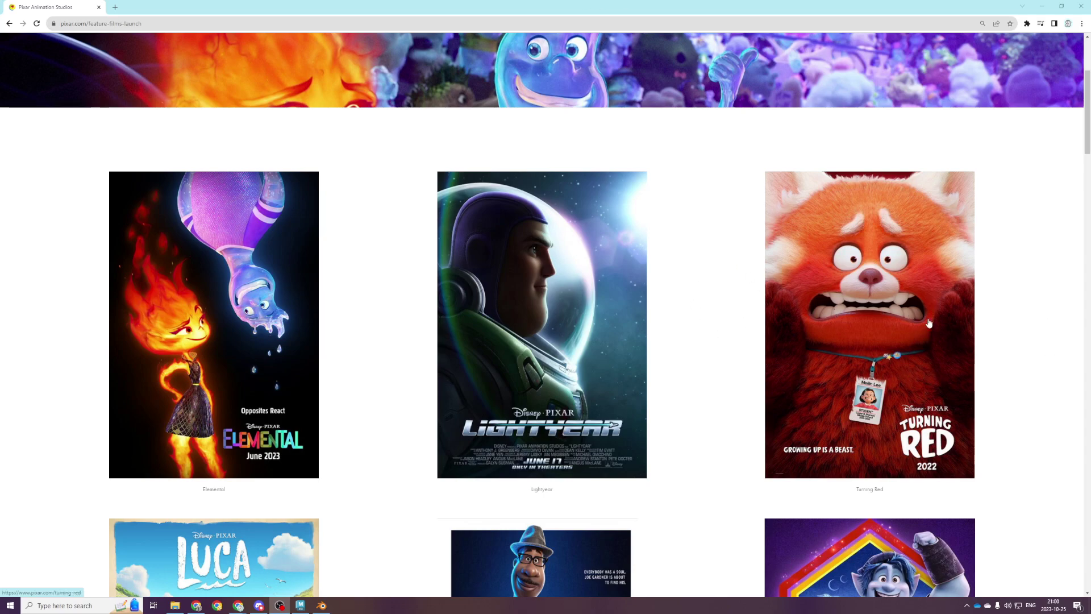
{"action": "scroll", "coordinate": [940, 317], "scroll_direction": "down", "scroll_amount": 3}
{"action": "right_click", "coordinate": [901, 405]}
{"action": "key", "text": "Escape"}
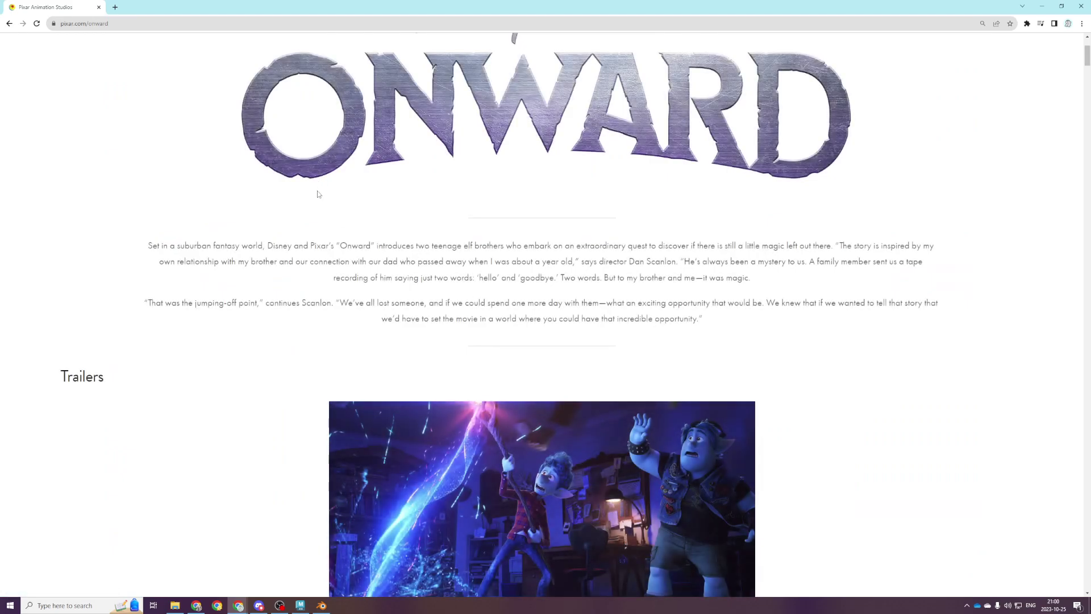
{"action": "left_click", "coordinate": [9, 23]}
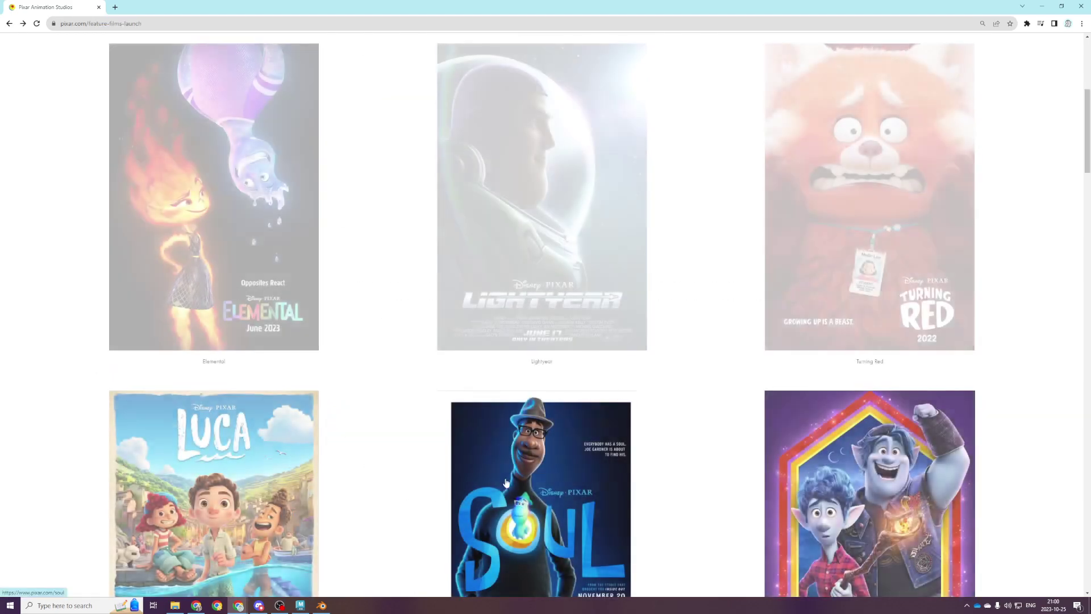
Examine the posters from Luca, Soul and Onward through Toy Story 4, Incredibles 2 and Coco to Finding Dory.
{"action": "scroll", "coordinate": [513, 450], "scroll_direction": "down", "scroll_amount": 4}
{"action": "scroll", "coordinate": [288, 464], "scroll_direction": "down", "scroll_amount": 5}
{"action": "scroll", "coordinate": [246, 250], "scroll_direction": "up", "scroll_amount": 2}
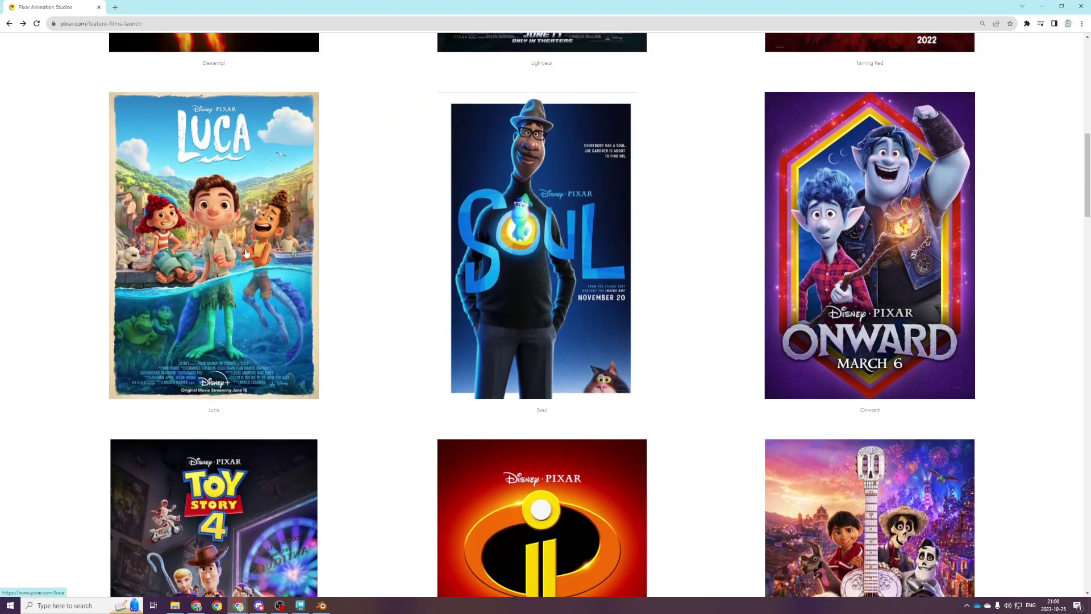
{"action": "scroll", "coordinate": [671, 347], "scroll_direction": "down", "scroll_amount": 5}
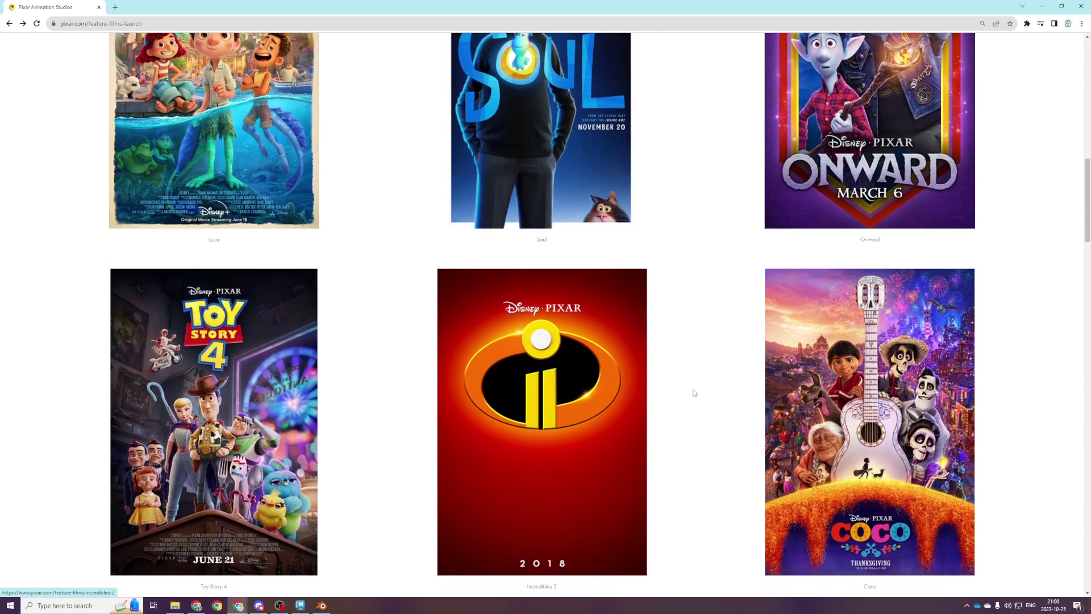
{"action": "scroll", "coordinate": [699, 409], "scroll_direction": "up", "scroll_amount": 1}
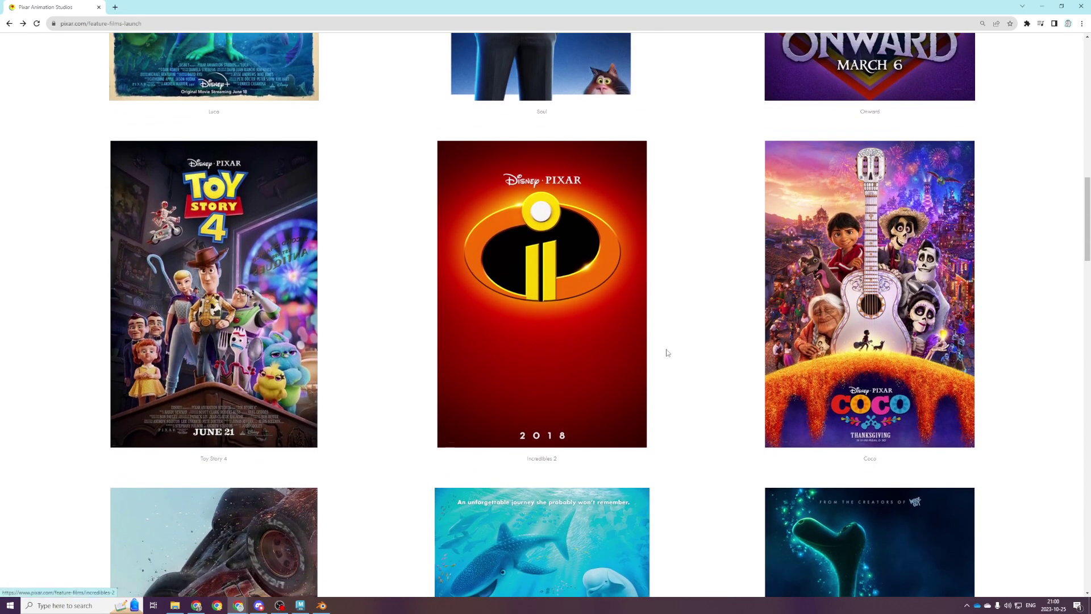
{"action": "scroll", "coordinate": [278, 229], "scroll_direction": "down", "scroll_amount": 2}
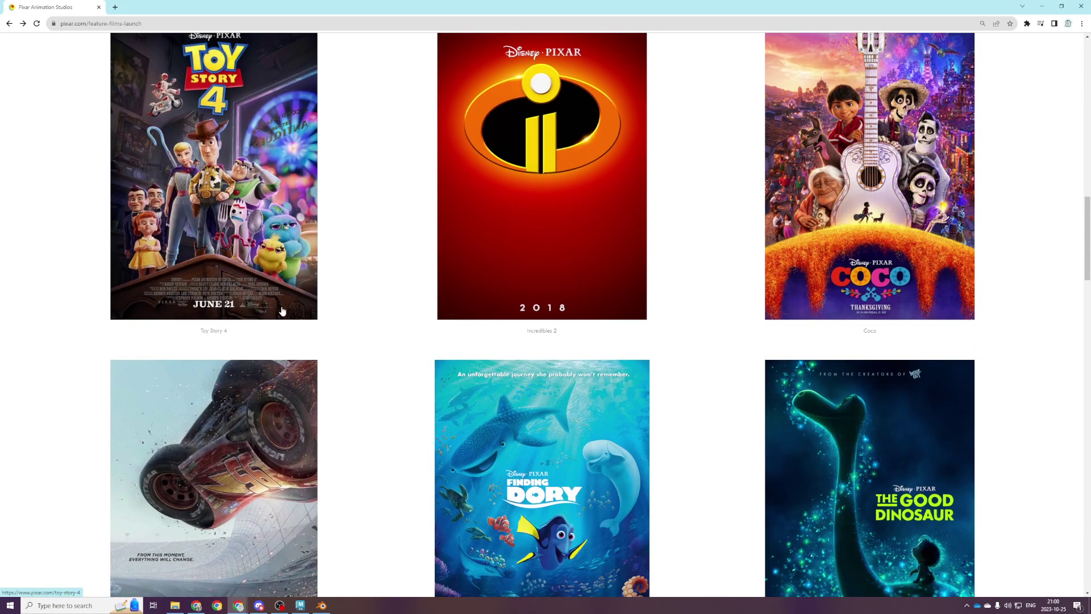
{"action": "scroll", "coordinate": [364, 293], "scroll_direction": "down", "scroll_amount": 1}
{"action": "scroll", "coordinate": [182, 227], "scroll_direction": "up", "scroll_amount": 3}
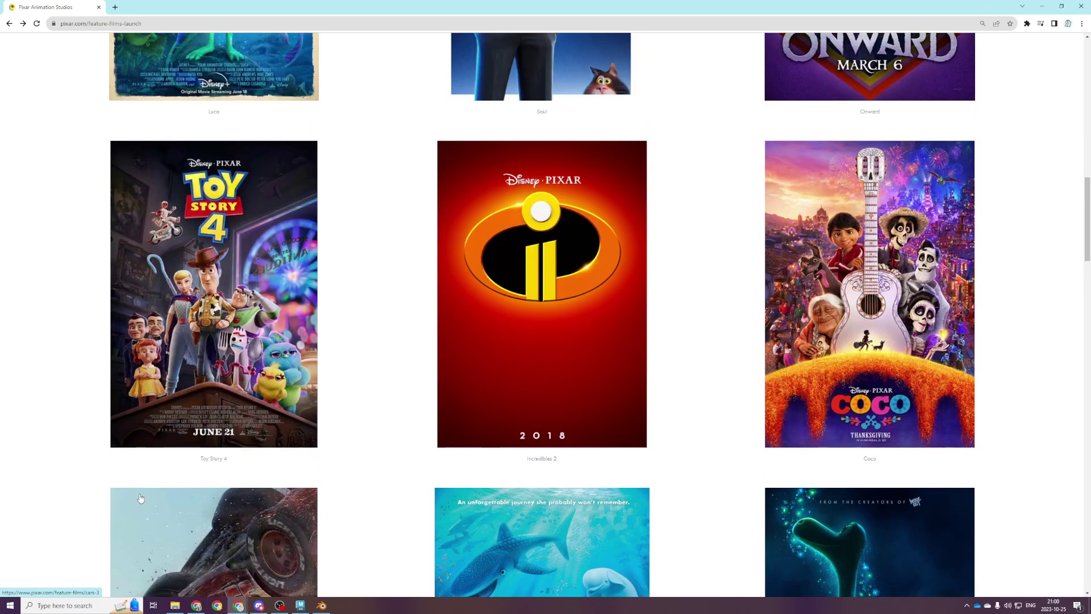
{"action": "scroll", "coordinate": [1, 165], "scroll_direction": "down", "scroll_amount": 3}
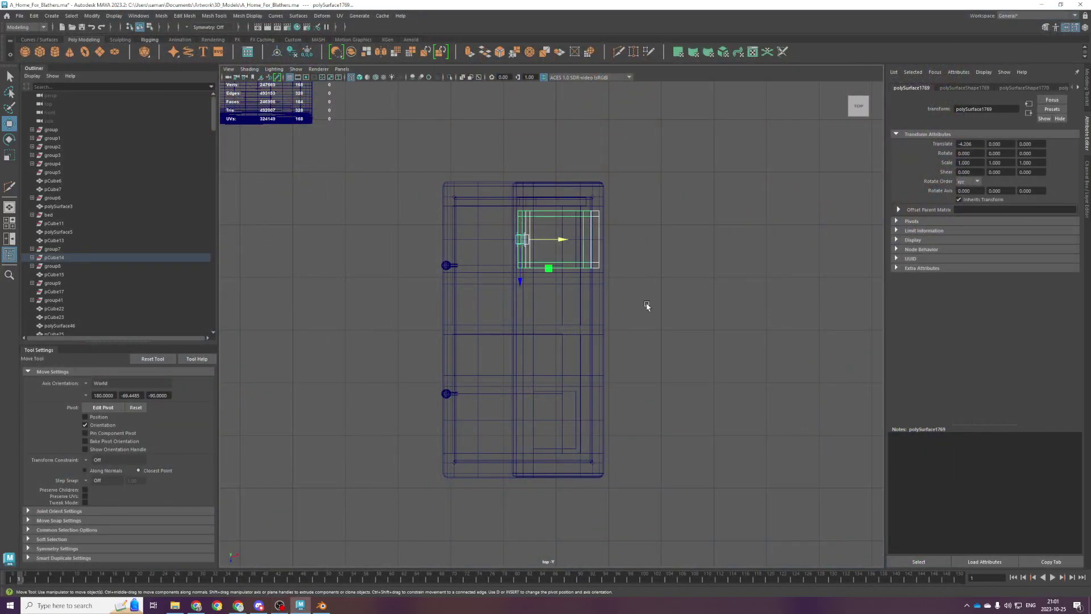
Switch back to Maya and select the two small upper drawers together in the perspective view.
{"action": "key", "text": "space"}
{"action": "key", "text": "space"}
{"action": "scroll", "coordinate": [649, 304], "scroll_direction": "down", "scroll_amount": 2}
{"action": "scroll", "coordinate": [649, 305], "scroll_direction": "up", "scroll_amount": 2}
{"action": "scroll", "coordinate": [514, 278], "scroll_direction": "up", "scroll_amount": 1}
{"action": "left_click_drag", "start_coordinate": [509, 316], "coordinate": [508, 340], "text": "alt"}
{"action": "left_click", "coordinate": [495, 196]}
{"action": "left_click", "coordinate": [488, 243]}
{"action": "left_click", "coordinate": [494, 199]}
{"action": "left_click", "coordinate": [464, 244], "text": "shift"}
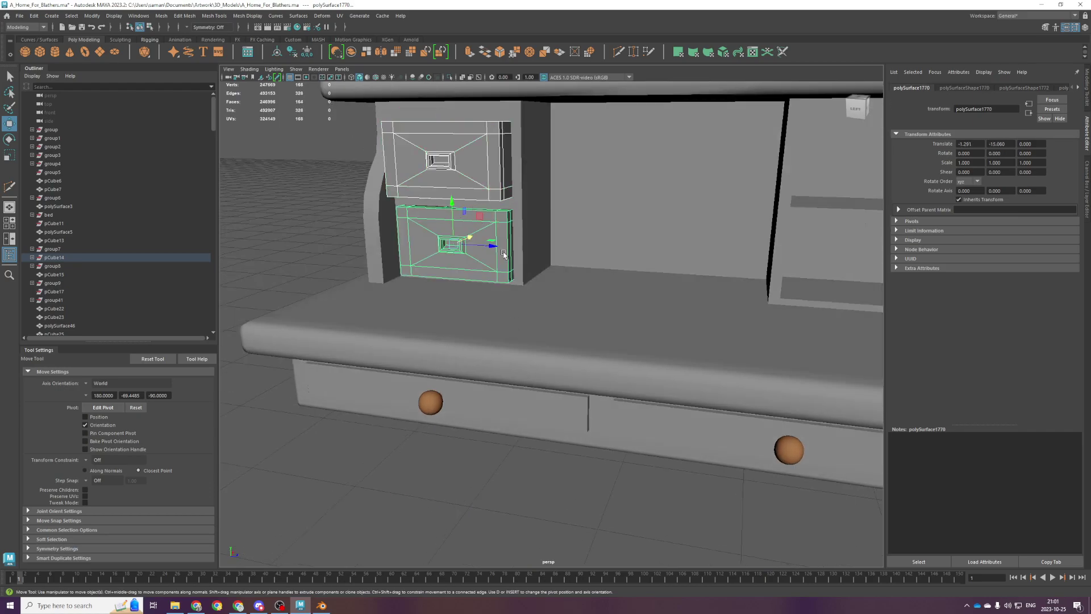
Select the rim faces of the upper drawer's handle in the top view and assign them the existing z_metal_silver material.
{"action": "key", "text": "space"}
{"action": "key", "text": "space"}
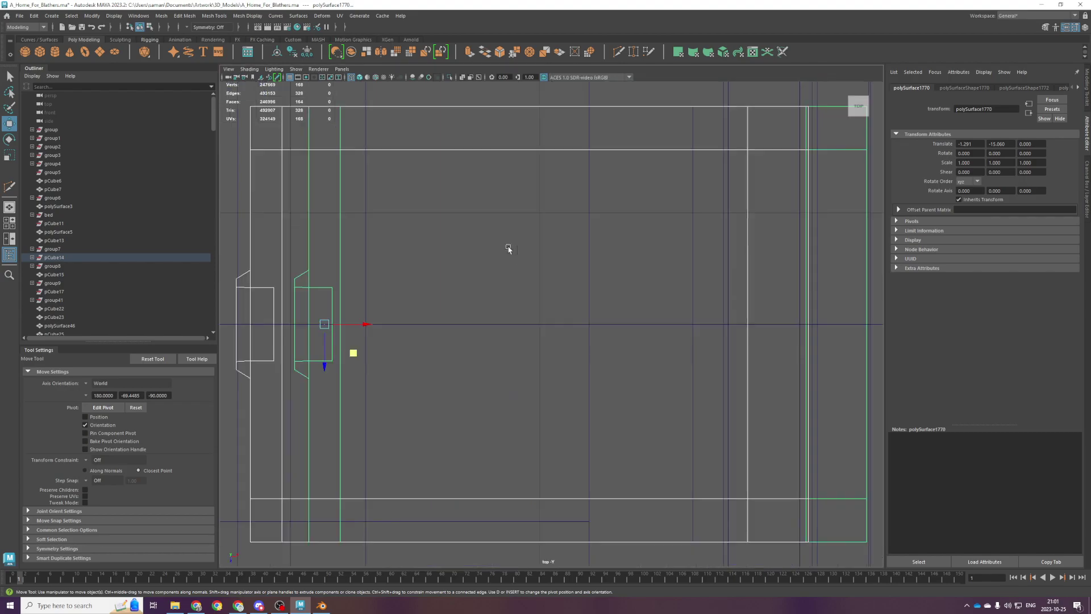
{"action": "scroll", "coordinate": [483, 257], "scroll_direction": "down", "scroll_amount": 3}
{"action": "scroll", "coordinate": [348, 280], "scroll_direction": "up", "scroll_amount": 3}
{"action": "right_click", "coordinate": [312, 260]}
{"action": "left_click", "coordinate": [312, 284]}
{"action": "left_click_drag", "start_coordinate": [349, 275], "coordinate": [358, 377]}
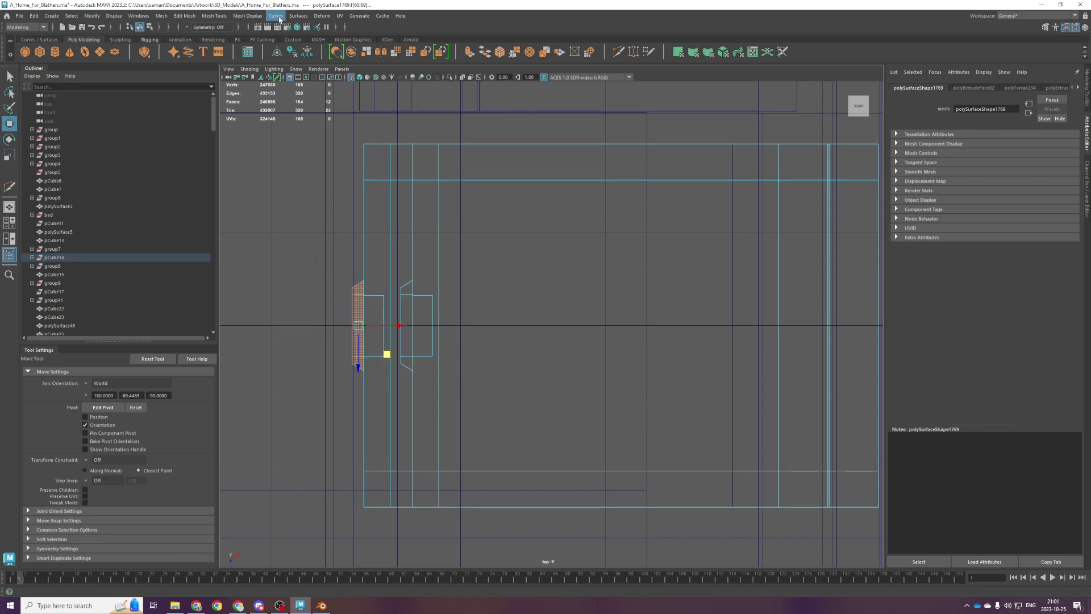
{"action": "right_click", "coordinate": [294, 233]}
{"action": "mouse_move", "coordinate": [300, 469]}
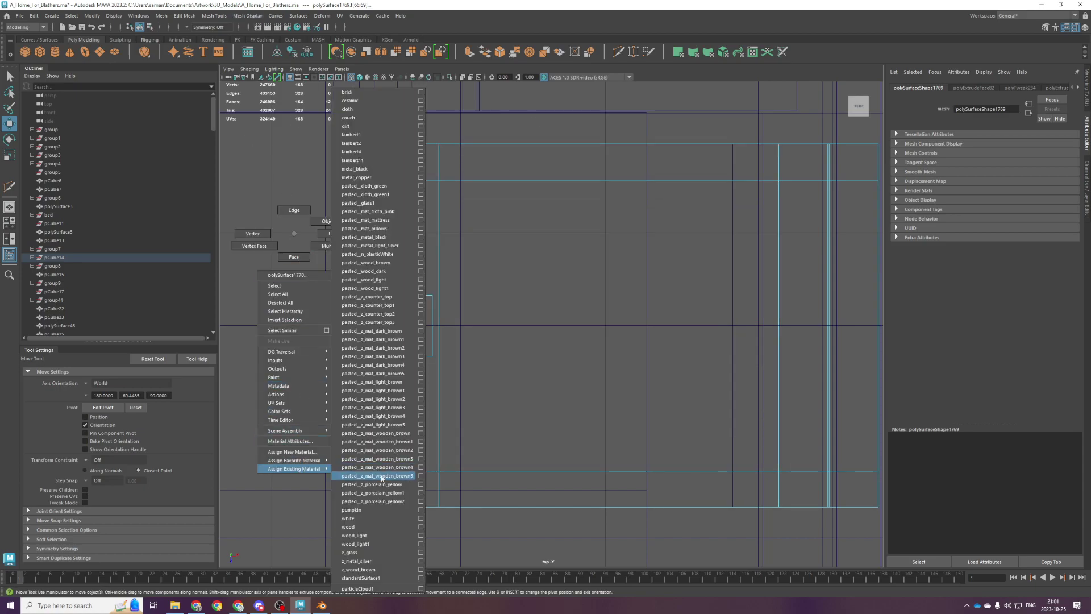
{"action": "left_click", "coordinate": [389, 552]}
Check the upper drawer's handle rim in the perspective view, clear the face selection and save the scene.
{"action": "key", "text": "space"}
{"action": "key", "text": "space"}
{"action": "scroll", "coordinate": [739, 214], "scroll_direction": "up", "scroll_amount": 2}
{"action": "key", "text": "space"}
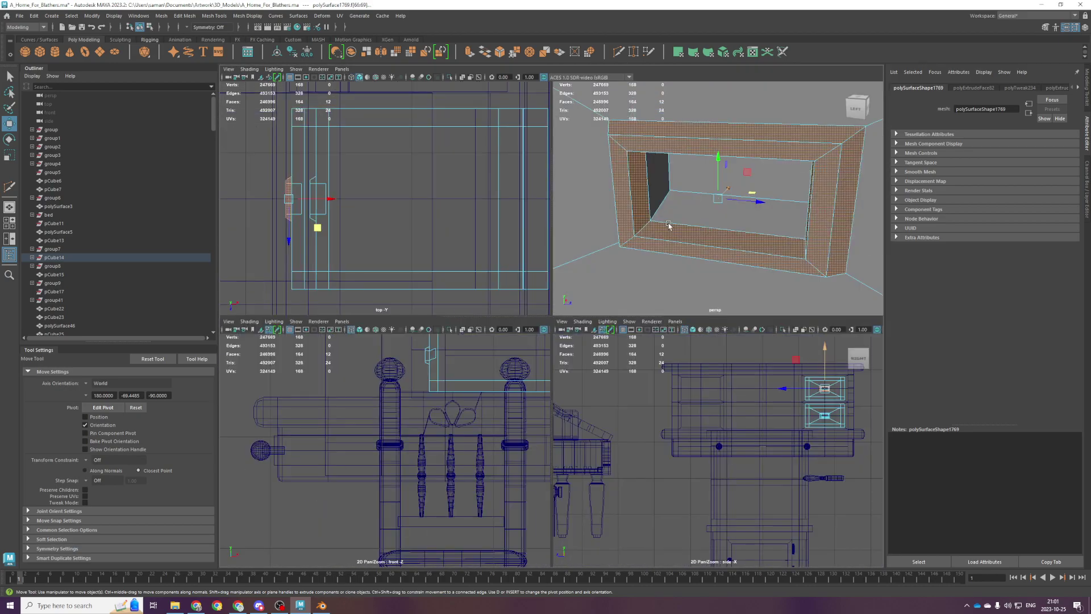
{"action": "key", "text": "space"}
{"action": "scroll", "coordinate": [663, 233], "scroll_direction": "down", "scroll_amount": 3}
{"action": "scroll", "coordinate": [663, 233], "scroll_direction": "down", "scroll_amount": 4}
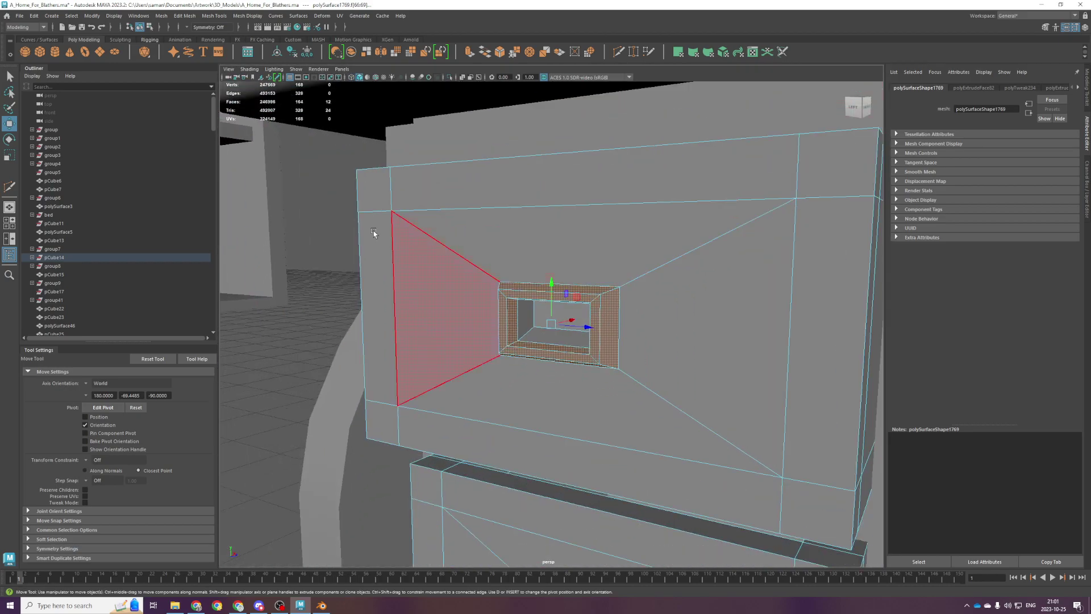
{"action": "left_click", "coordinate": [311, 231]}
{"action": "scroll", "coordinate": [601, 292], "scroll_direction": "down", "scroll_amount": 2}
{"action": "left_click_drag", "start_coordinate": [601, 292], "coordinate": [650, 357], "text": "alt"}
{"action": "scroll", "coordinate": [650, 357], "scroll_direction": "down", "scroll_amount": 5}
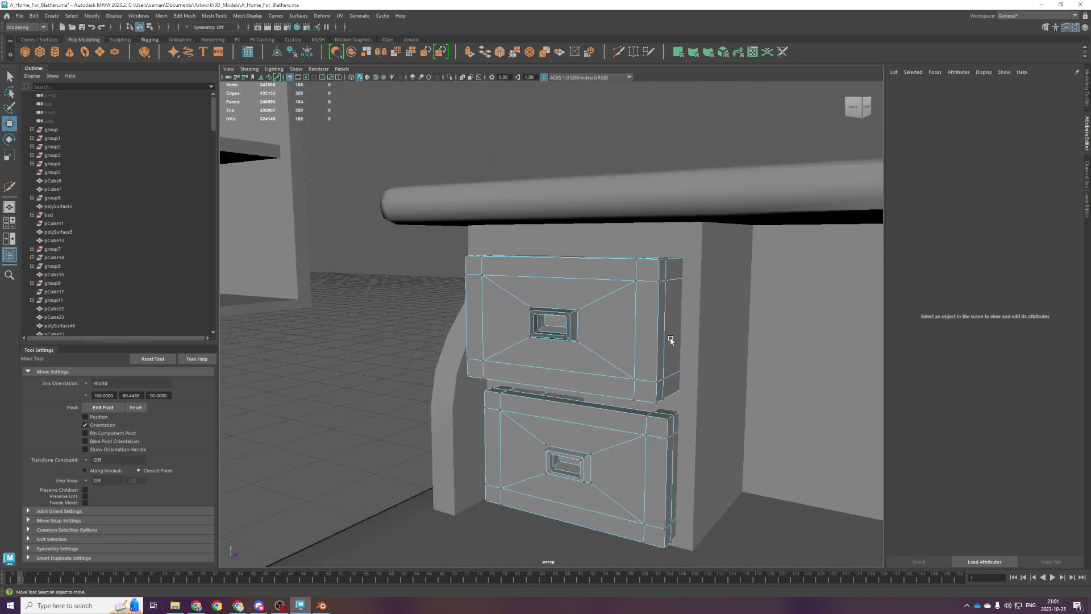
{"action": "key", "text": "q"}
{"action": "key", "text": "ctrl+s"}
{"action": "scroll", "coordinate": [632, 318], "scroll_direction": "down", "scroll_amount": 3}
{"action": "key", "text": "w"}
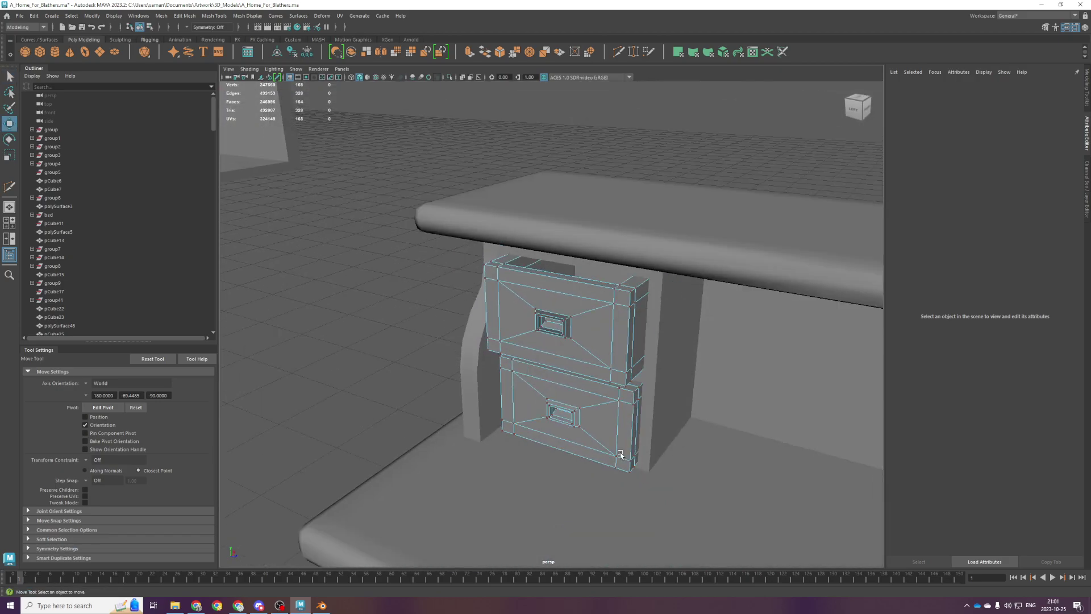
Select the rim faces of the lower drawer's handle in the top view and give them the z_metal_silver material.
{"action": "key", "text": "F8"}
{"action": "left_click", "coordinate": [582, 424]}
{"action": "scroll", "coordinate": [581, 423], "scroll_direction": "up", "scroll_amount": 4}
{"action": "left_click", "coordinate": [575, 420]}
{"action": "key", "text": "space"}
{"action": "key", "text": "space"}
{"action": "scroll", "coordinate": [469, 248], "scroll_direction": "down", "scroll_amount": 2}
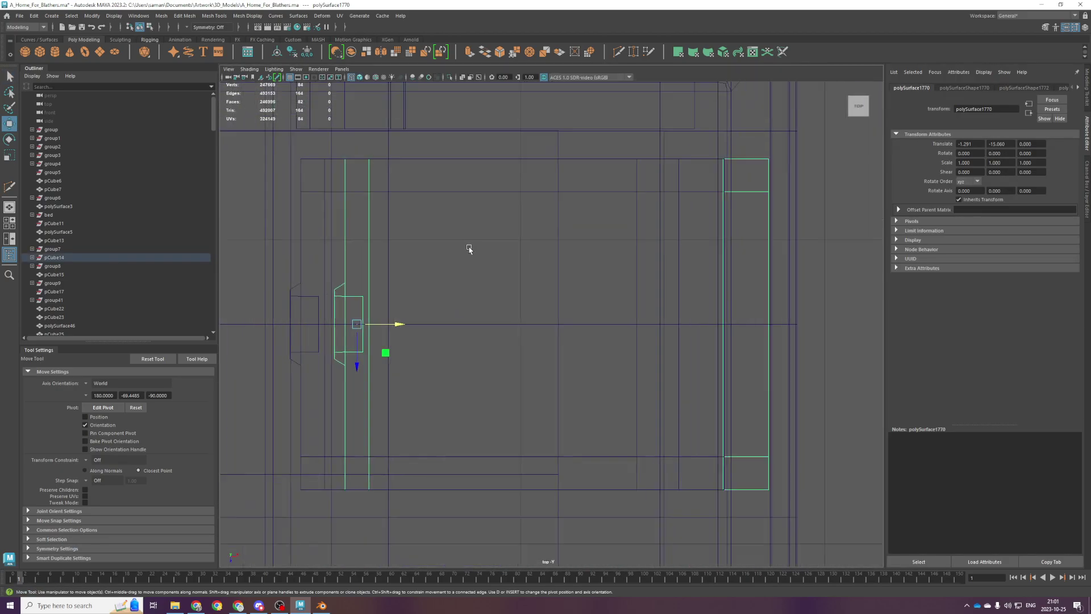
{"action": "middle_click_drag", "start_coordinate": [478, 256], "coordinate": [496, 254], "text": "alt"}
{"action": "right_click_drag", "start_coordinate": [495, 255], "coordinate": [496, 279]}
{"action": "left_click_drag", "start_coordinate": [356, 267], "coordinate": [370, 370]}
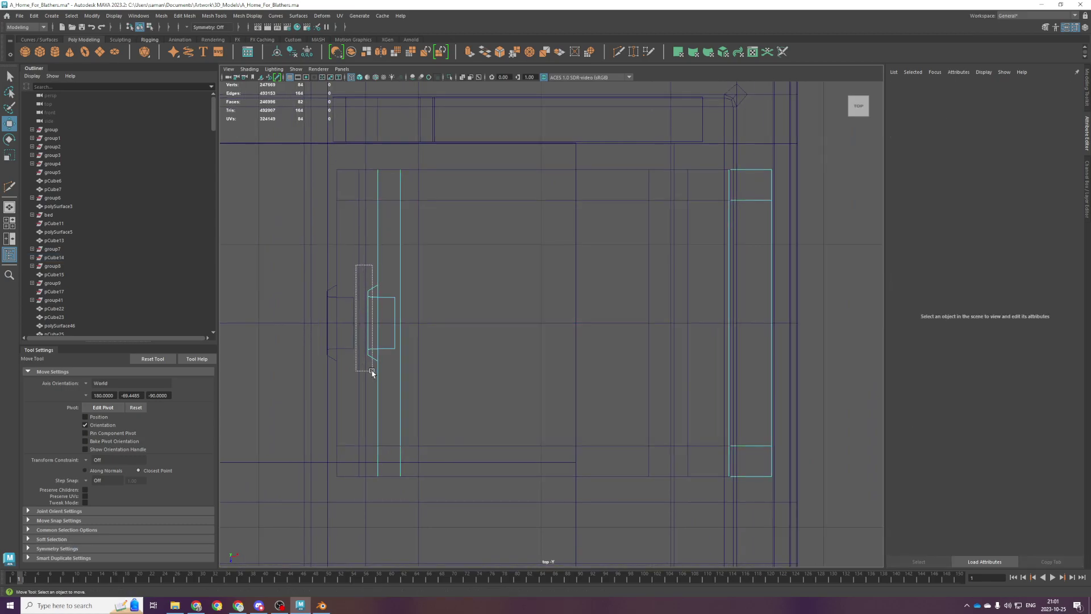
{"action": "key", "text": "space"}
{"action": "key", "text": "space"}
{"action": "right_click_drag", "start_coordinate": [603, 297], "coordinate": [654, 269]}
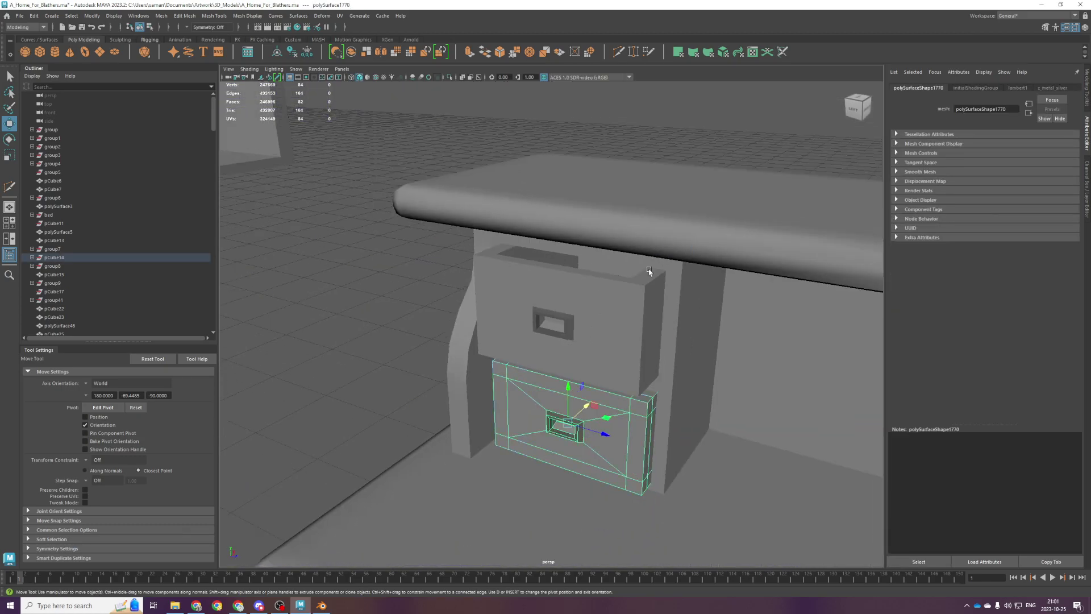
Select both small drawers as whole objects in the perspective view and save the scene.
{"action": "scroll", "coordinate": [622, 312], "scroll_direction": "down", "scroll_amount": 3}
{"action": "left_click", "coordinate": [622, 312]}
{"action": "left_click_drag", "start_coordinate": [621, 312], "coordinate": [629, 316], "text": "alt"}
{"action": "scroll", "coordinate": [629, 316], "scroll_direction": "up", "scroll_amount": 3}
{"action": "left_click", "coordinate": [628, 319]}
{"action": "left_click", "coordinate": [561, 473], "text": "shift"}
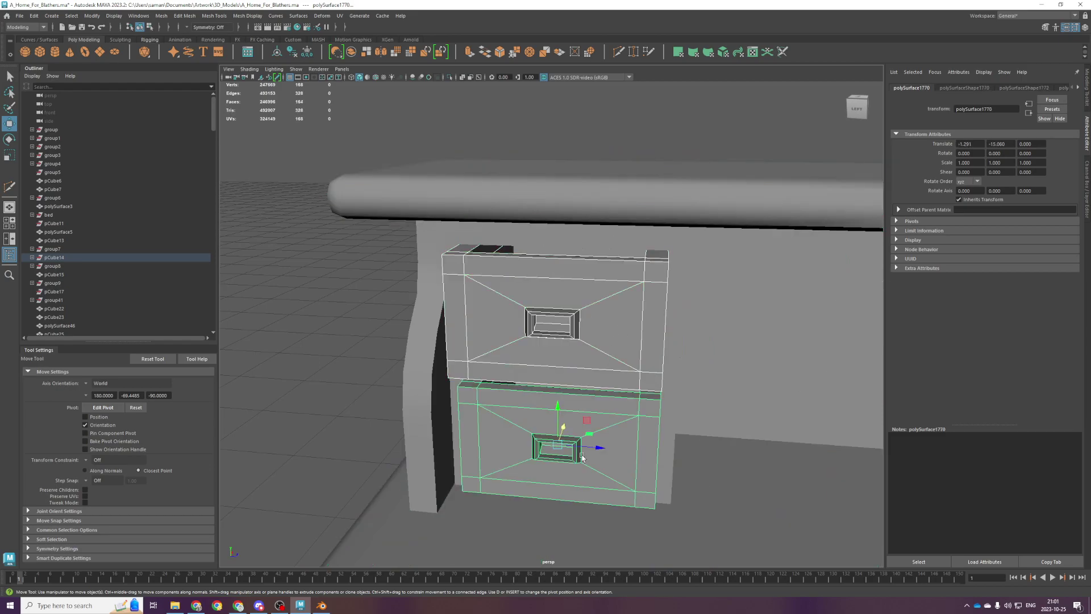
{"action": "left_click_drag", "start_coordinate": [581, 454], "coordinate": [600, 436], "text": "alt"}
{"action": "scroll", "coordinate": [602, 436], "scroll_direction": "down", "scroll_amount": 4}
{"action": "key", "text": "ctrl+s"}
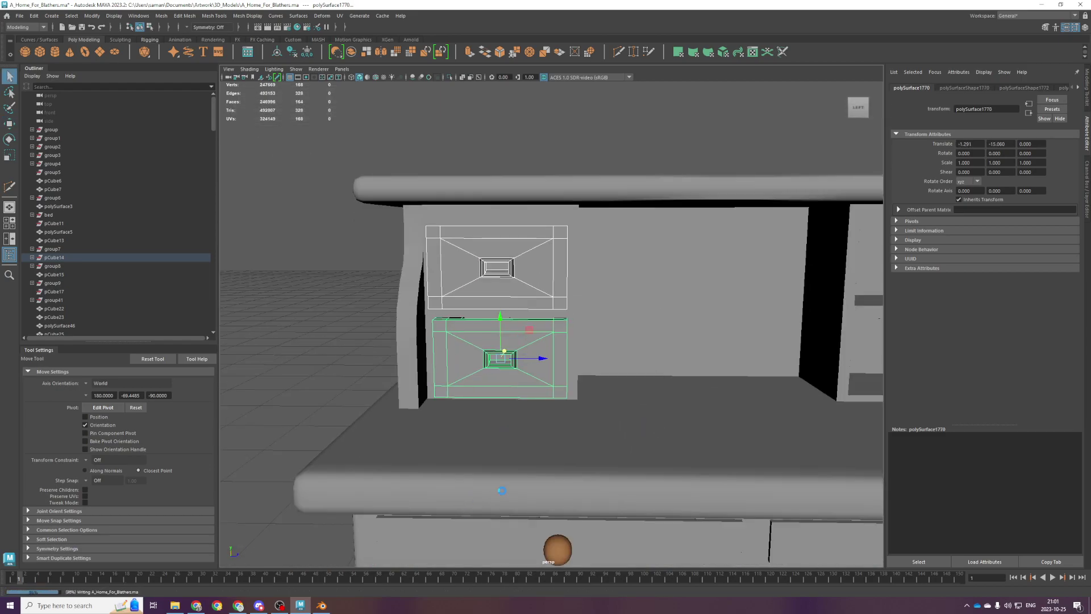
Duplicate the two drawers in the top view and move the copies about 78 units along Z to the desk's other end.
{"action": "key", "text": "space"}
{"action": "key", "text": "space"}
{"action": "key", "text": "w"}
{"action": "scroll", "coordinate": [599, 284], "scroll_direction": "down", "scroll_amount": 3}
{"action": "key", "text": "space"}
{"action": "key", "text": "space"}
{"action": "scroll", "coordinate": [489, 245], "scroll_direction": "down", "scroll_amount": 3}
{"action": "scroll", "coordinate": [625, 340], "scroll_direction": "down", "scroll_amount": 4}
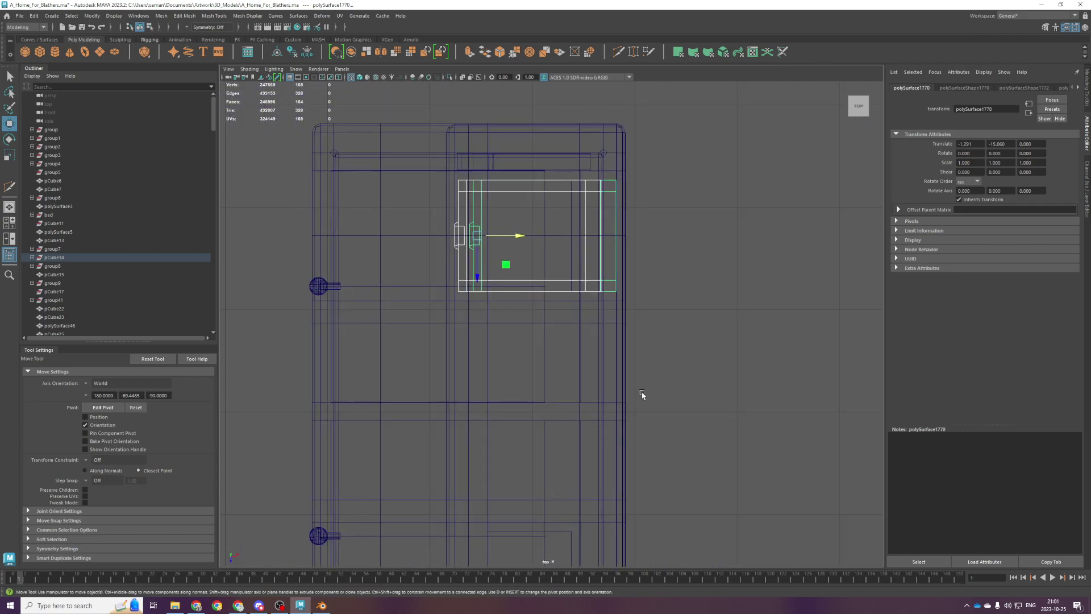
{"action": "left_click_drag", "start_coordinate": [525, 223], "coordinate": [519, 499]}
Center the copied drawers in their compartment in the side view by setting them at about 77.009 on Z.
{"action": "key", "text": "space"}
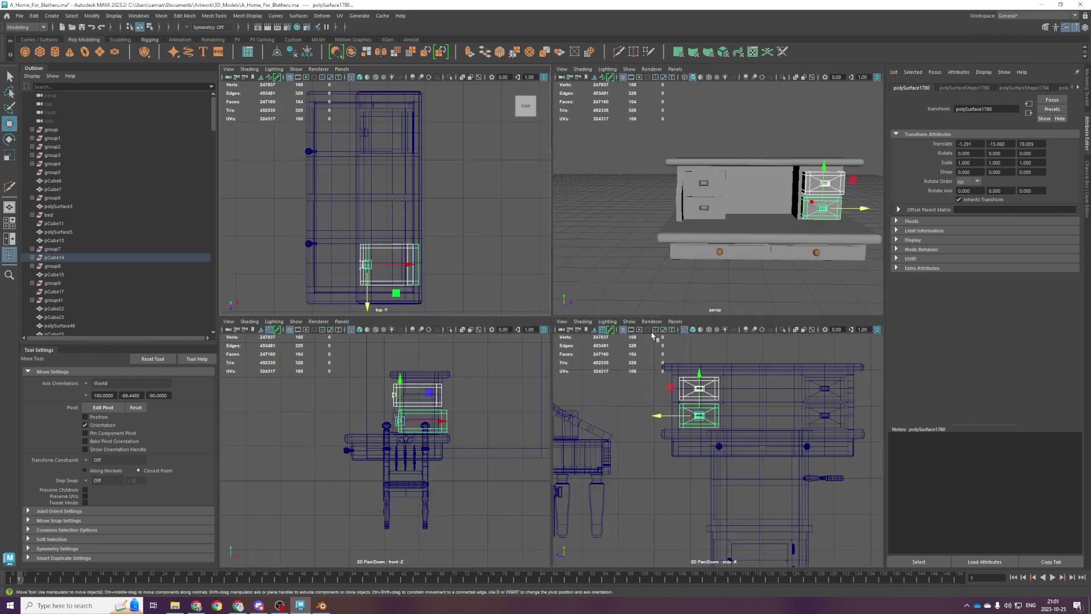
{"action": "key", "text": "space"}
{"action": "key", "text": "f"}
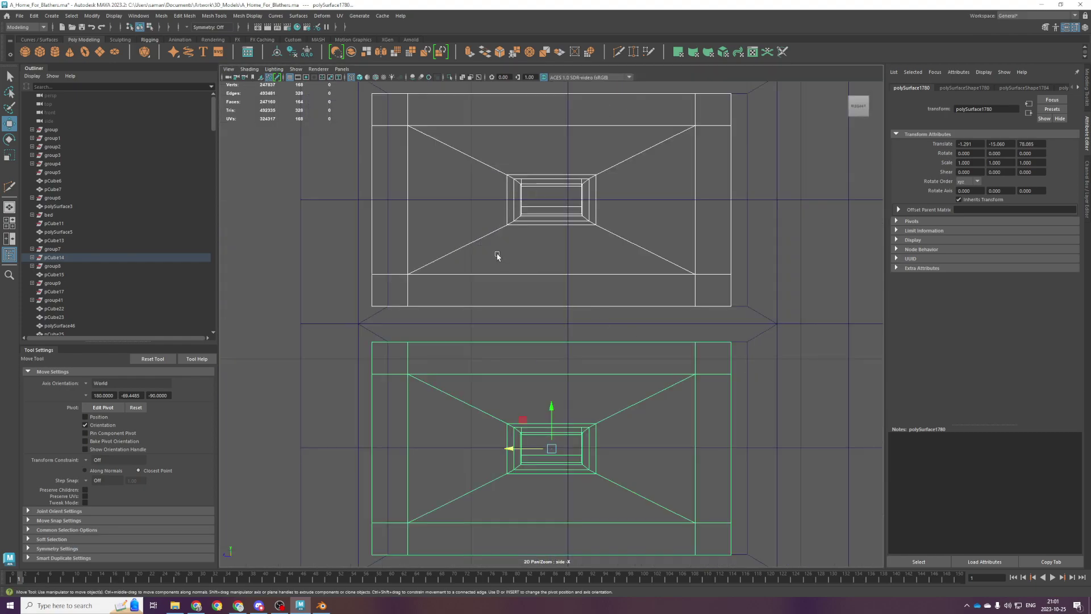
{"action": "scroll", "coordinate": [498, 256], "scroll_direction": "down", "scroll_amount": 1}
{"action": "left_click_drag", "start_coordinate": [511, 430], "coordinate": [519, 429]}
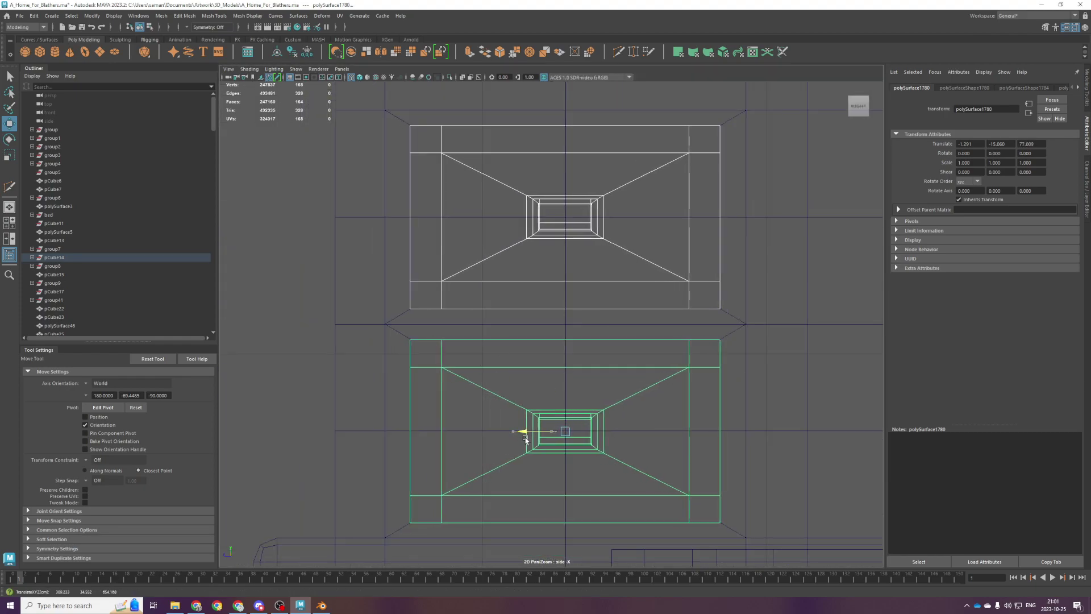
{"action": "key", "text": "space"}
{"action": "key", "text": "space"}
{"action": "scroll", "coordinate": [607, 368], "scroll_direction": "up", "scroll_amount": 4}
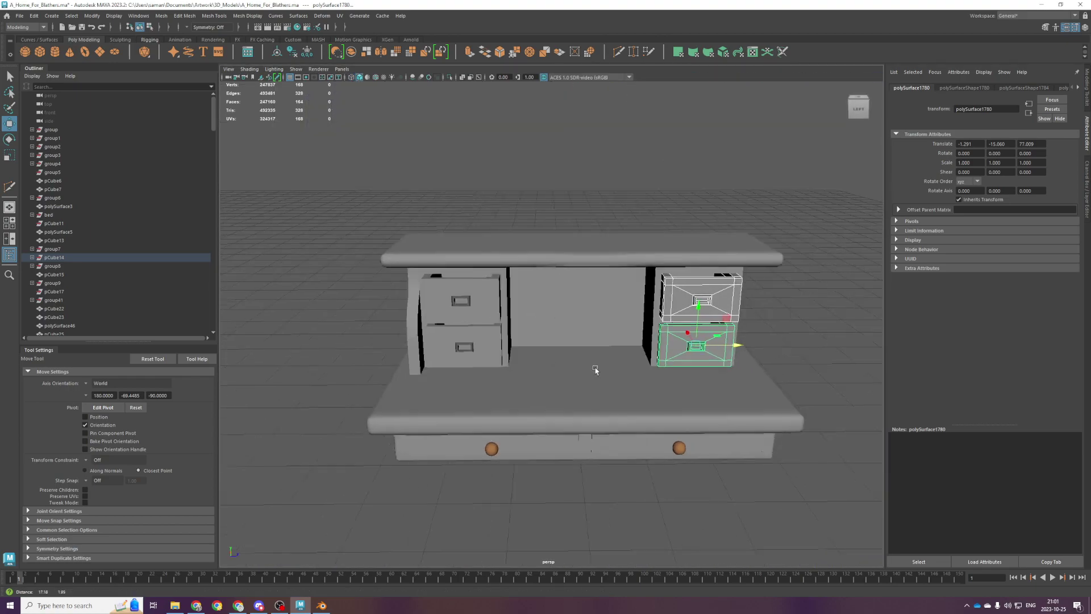
Slide the copied lower and upper drawers individually in depth to adjust how far each one is pulled out.
{"action": "left_click", "coordinate": [690, 290]}
{"action": "left_click_drag", "start_coordinate": [690, 289], "coordinate": [694, 393], "text": "alt"}
{"action": "left_click", "coordinate": [683, 376]}
{"action": "left_click_drag", "start_coordinate": [653, 339], "coordinate": [647, 335]}
{"action": "left_click", "coordinate": [659, 287]}
{"action": "left_click_drag", "start_coordinate": [659, 270], "coordinate": [627, 267]}
Select the desk body and examine the desk with its four small drawers from an angle.
{"action": "key", "text": "ctrl+1"}
{"action": "left_click", "coordinate": [620, 370]}
{"action": "left_click", "coordinate": [602, 437]}
{"action": "left_click_drag", "start_coordinate": [598, 455], "coordinate": [657, 403], "text": "alt"}
{"action": "left_click_drag", "start_coordinate": [549, 328], "coordinate": [573, 327], "text": "alt"}
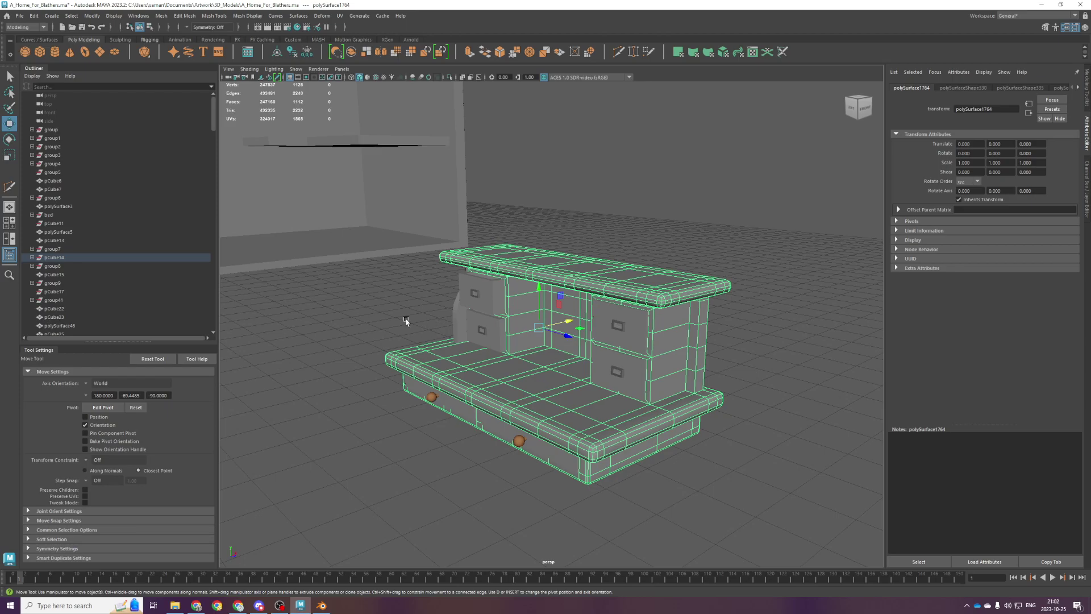
Create a polygon cube and move it onto the desk in the top view, to about X 335.910 and Z 610.531.
{"action": "left_click", "coordinate": [511, 275]}
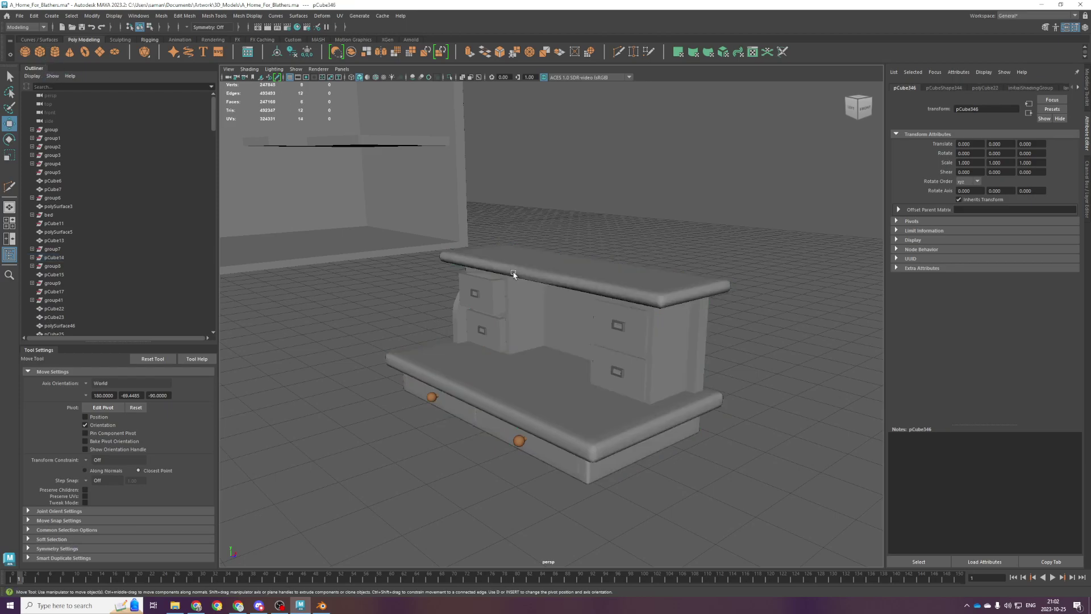
{"action": "key", "text": "space"}
{"action": "key", "text": "space"}
{"action": "scroll", "coordinate": [470, 295], "scroll_direction": "down", "scroll_amount": 10}
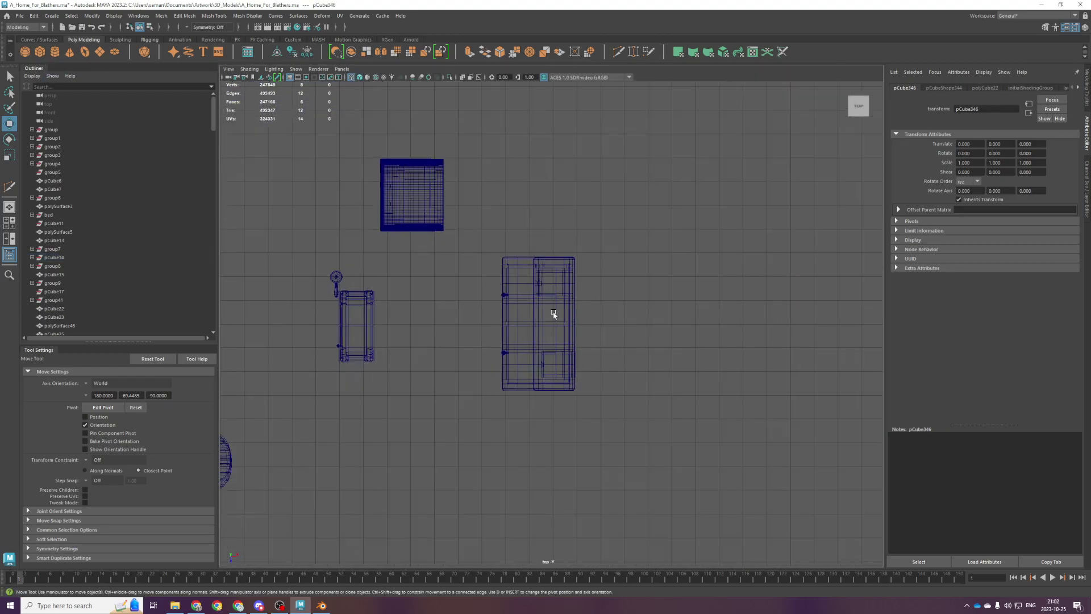
{"action": "middle_click_drag", "start_coordinate": [466, 127], "coordinate": [584, 353]}
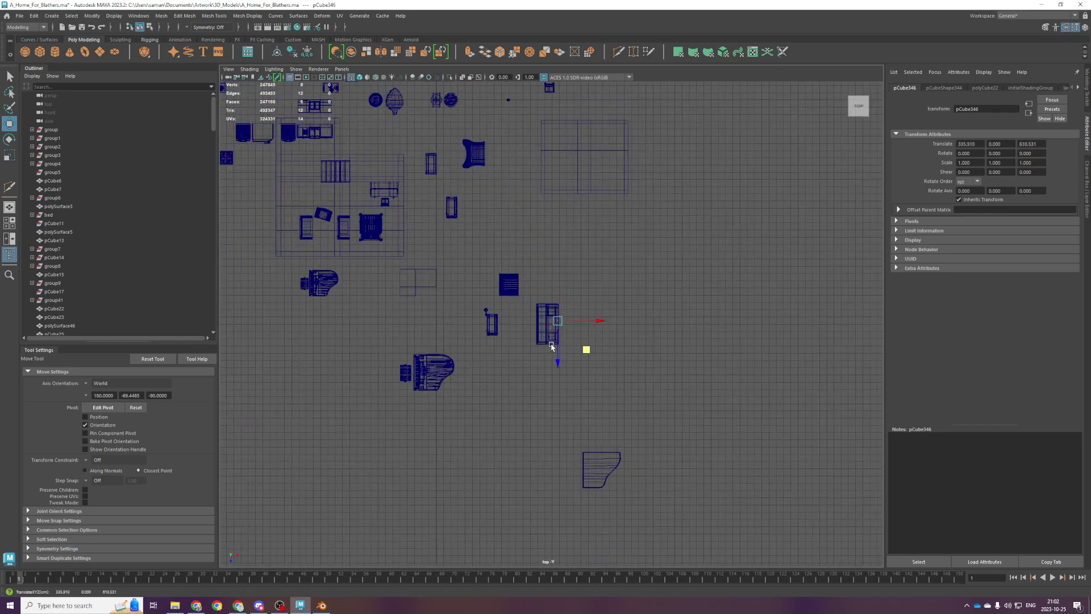
{"action": "scroll", "coordinate": [545, 337], "scroll_direction": "up", "scroll_amount": 2}
Raise the cube to about Y 63.245, scale it uniformly to about 45.660 and compare it with the desk from above.
{"action": "key", "text": "space"}
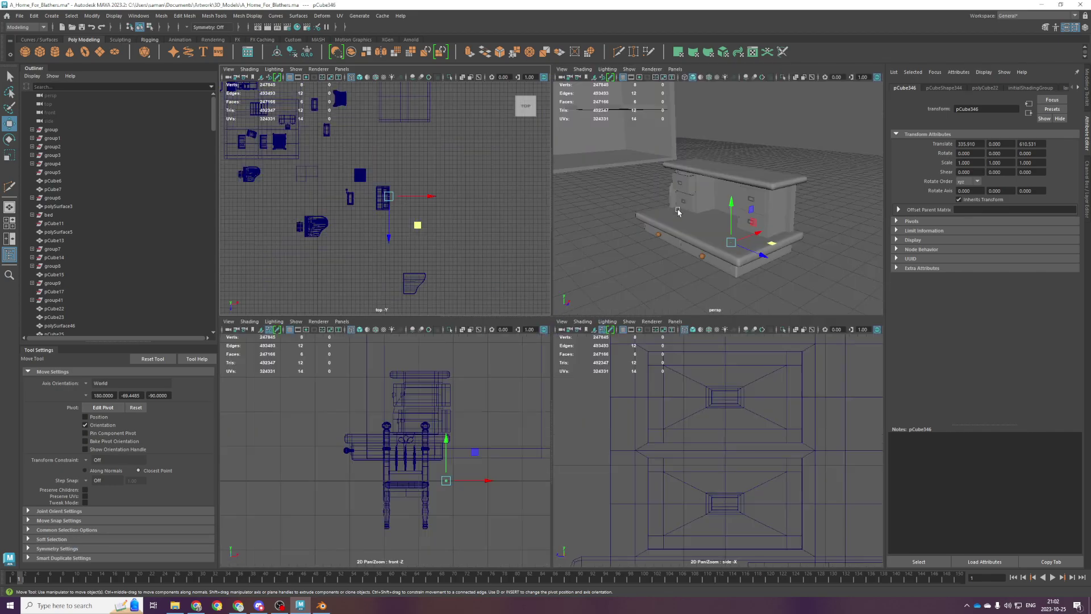
{"action": "key", "text": "space"}
{"action": "left_click_drag", "start_coordinate": [608, 341], "coordinate": [573, 357], "text": "alt"}
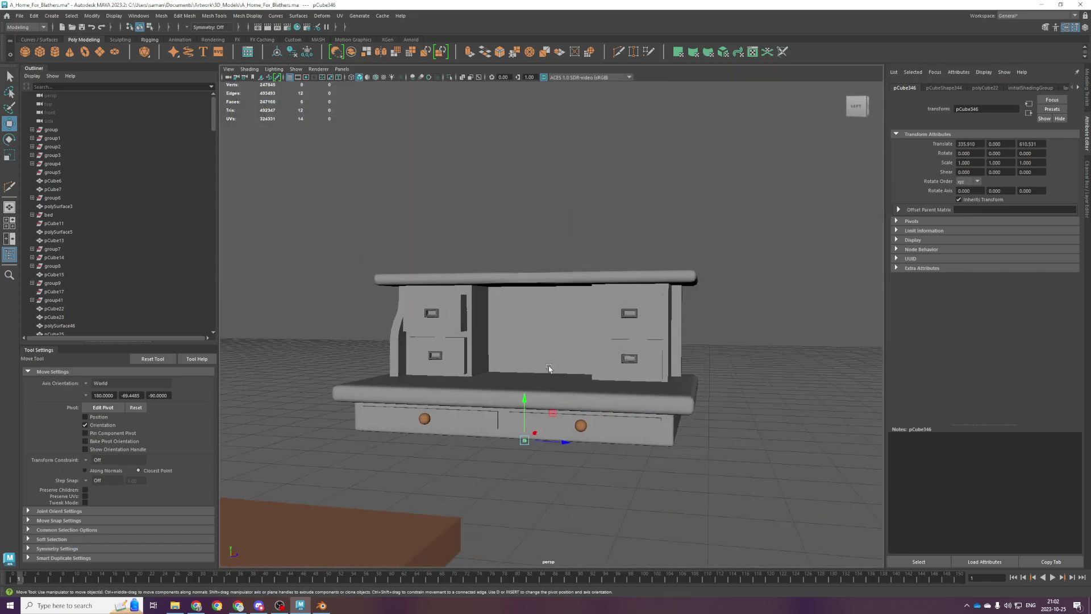
{"action": "left_click_drag", "start_coordinate": [522, 414], "coordinate": [524, 250]}
{"action": "left_click_drag", "start_coordinate": [524, 250], "coordinate": [533, 282], "text": "alt"}
{"action": "key", "text": "r"}
{"action": "left_click_drag", "start_coordinate": [531, 240], "coordinate": [529, 267]}
{"action": "key", "text": "space"}
{"action": "key", "text": "space"}
{"action": "scroll", "coordinate": [495, 316], "scroll_direction": "down", "scroll_amount": 5}
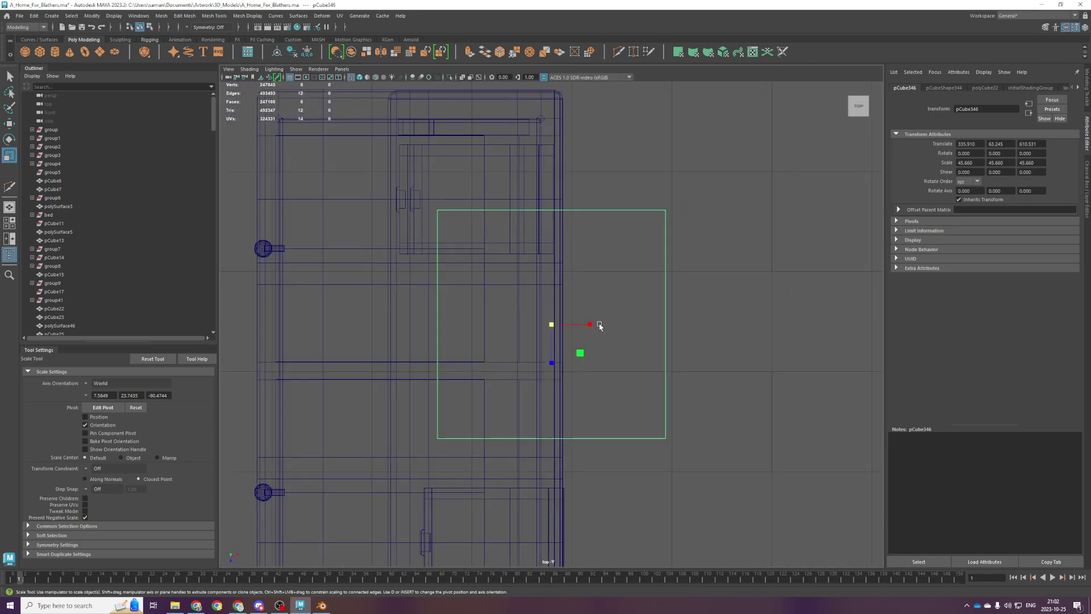
{"action": "scroll", "coordinate": [556, 346], "scroll_direction": "down", "scroll_amount": 2}
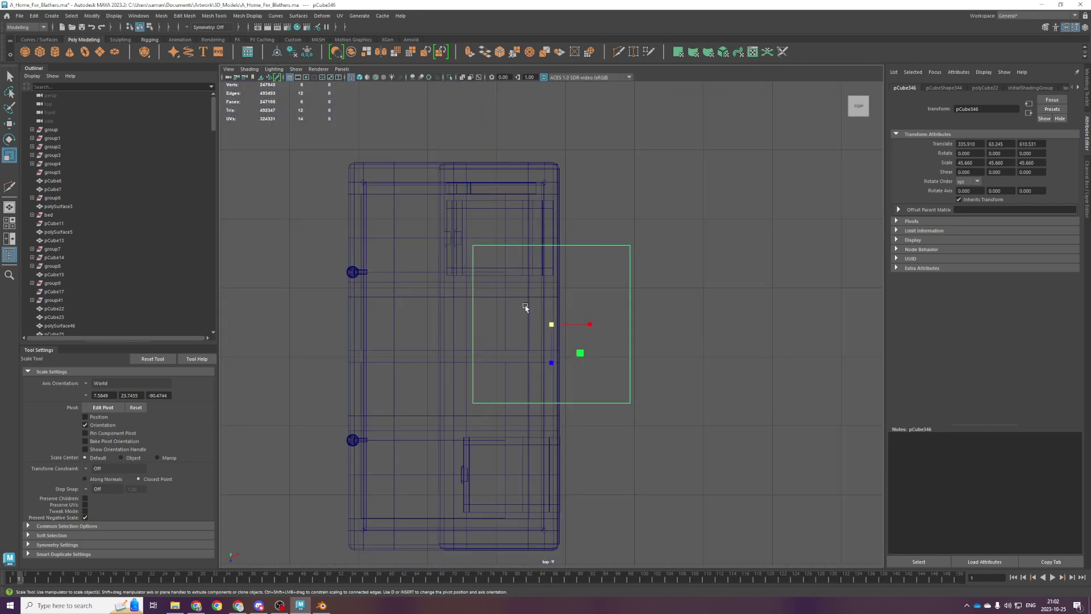
Move the cube to Z 620.000 and scale it into a thin strip spanning the length of the desk's back edge.
{"action": "key", "text": "w"}
{"action": "key", "text": "x"}
{"action": "mouse_move", "coordinate": [554, 353]}
{"action": "left_mouse_down"}
{"action": "mouse_move", "coordinate": [553, 368]}
{"action": "mouse_move", "coordinate": [576, 359]}
{"action": "mouse_move", "coordinate": [538, 361]}
{"action": "left_mouse_up"}
{"action": "key", "text": "r"}
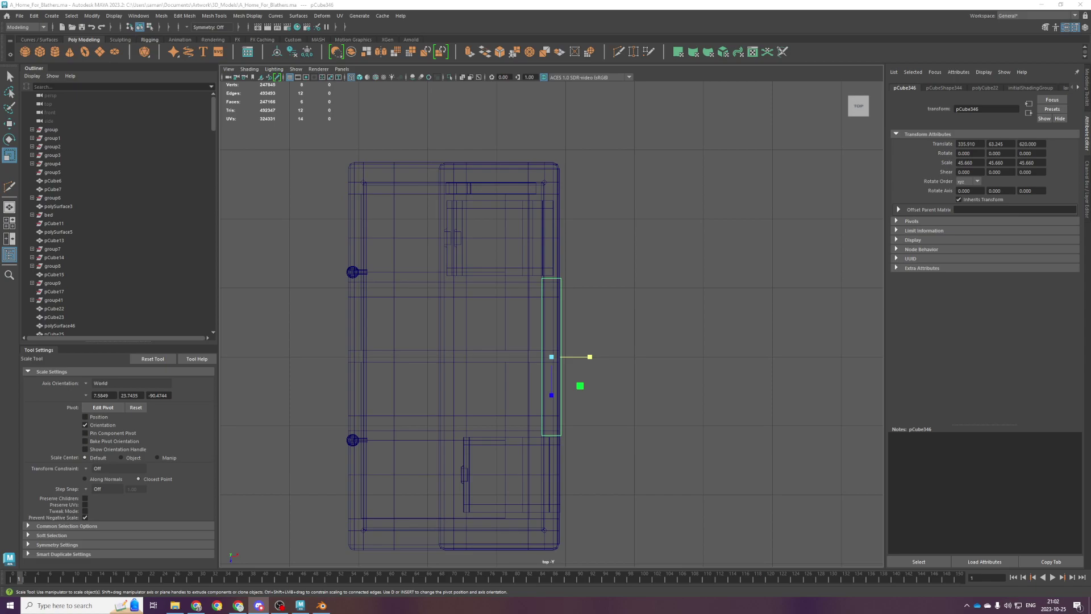
{"action": "scroll", "coordinate": [633, 359], "scroll_direction": "down", "scroll_amount": 2}
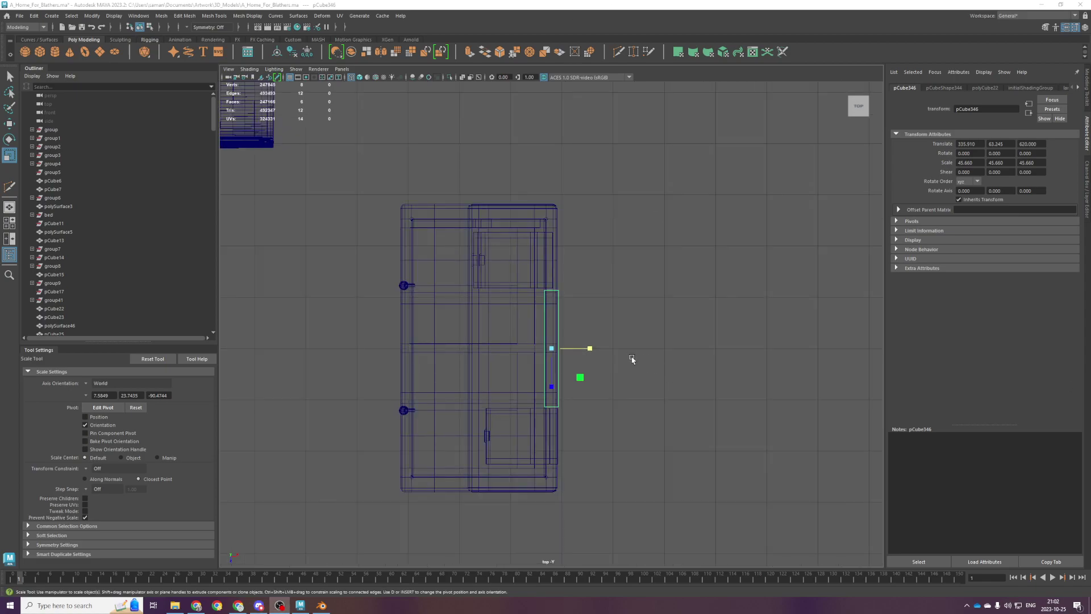
{"action": "middle_click_drag", "start_coordinate": [633, 359], "coordinate": [639, 337], "text": "alt"}
{"action": "left_click_drag", "start_coordinate": [556, 367], "coordinate": [567, 396]}
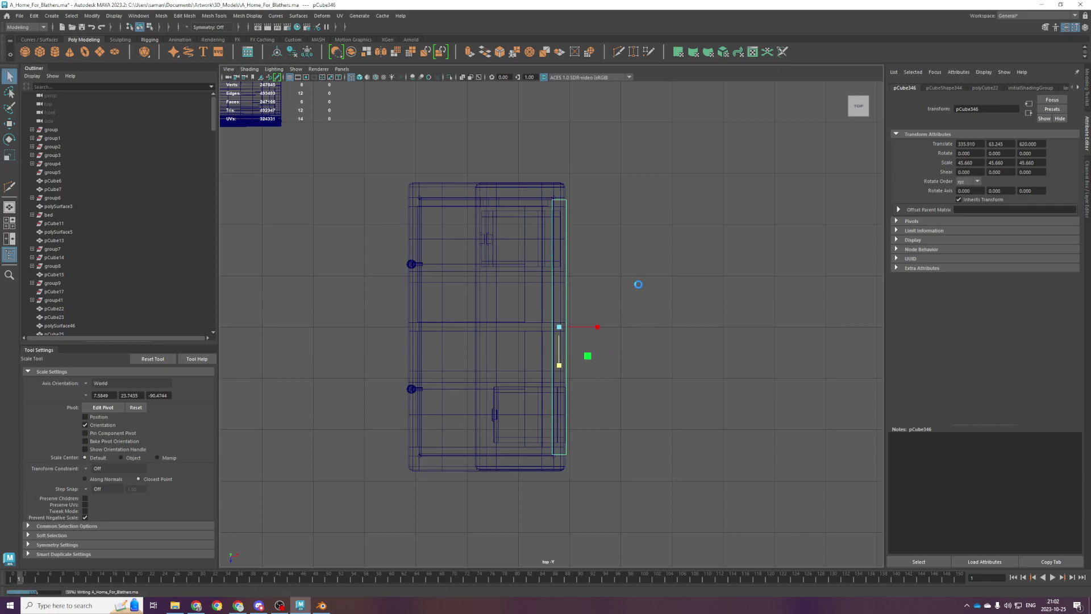
Cut edge loops across the strip at its middle and both quarter points with Multi-Cut and save the scene.
{"action": "right_click_drag", "start_coordinate": [643, 279], "coordinate": [601, 279], "text": "shift"}
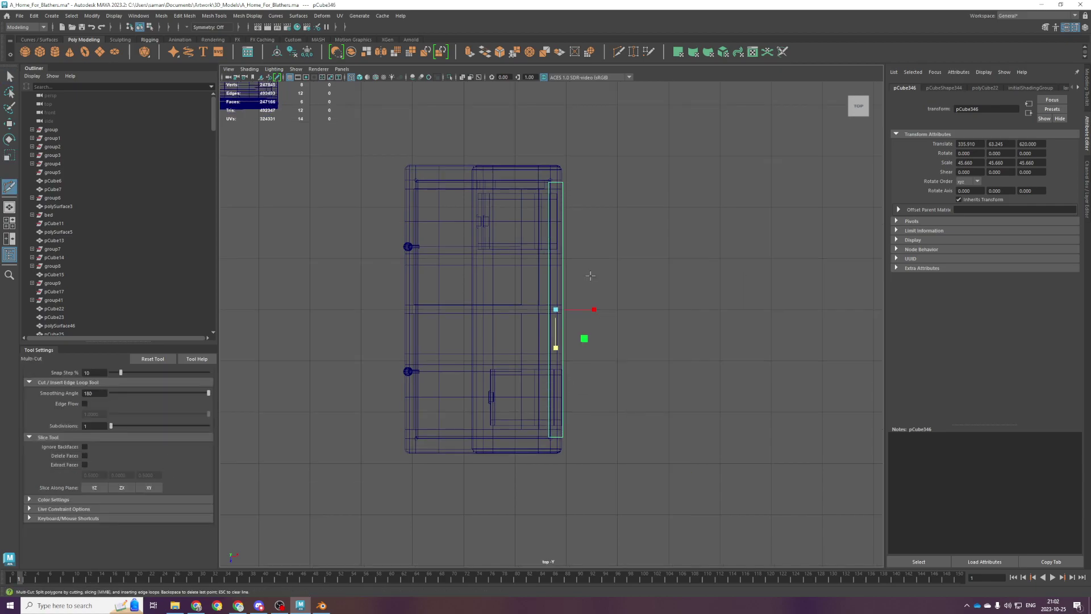
{"action": "left_click", "coordinate": [556, 305], "text": "ctrl"}
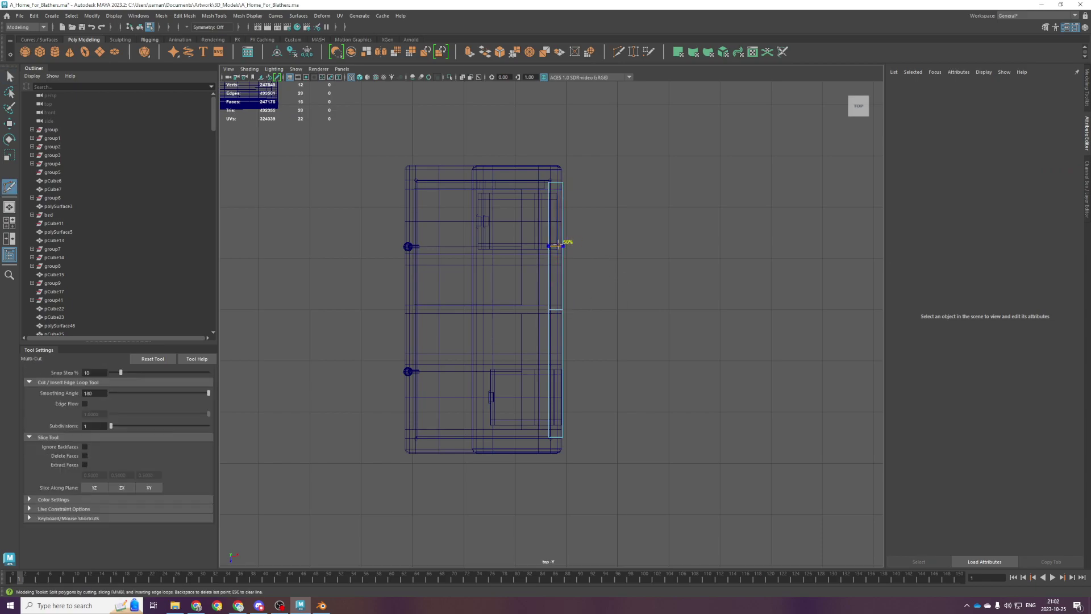
{"action": "left_click", "coordinate": [556, 245], "text": "ctrl"}
{"action": "scroll", "coordinate": [567, 364], "scroll_direction": "up", "scroll_amount": 1}
{"action": "key", "text": "q"}
{"action": "key", "text": "ctrl+s"}
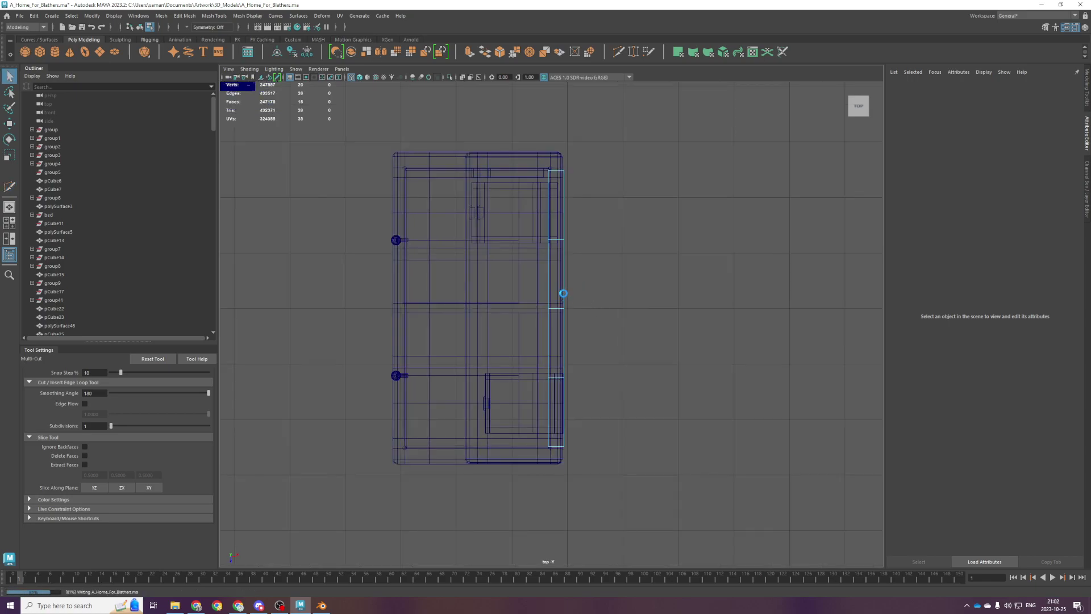
Cut one more edge loop near each end of the strip with Multi-Cut.
{"action": "scroll", "coordinate": [563, 289], "scroll_direction": "down", "scroll_amount": 1}
{"action": "scroll", "coordinate": [612, 229], "scroll_direction": "up", "scroll_amount": 2}
{"action": "scroll", "coordinate": [604, 213], "scroll_direction": "down", "scroll_amount": 3}
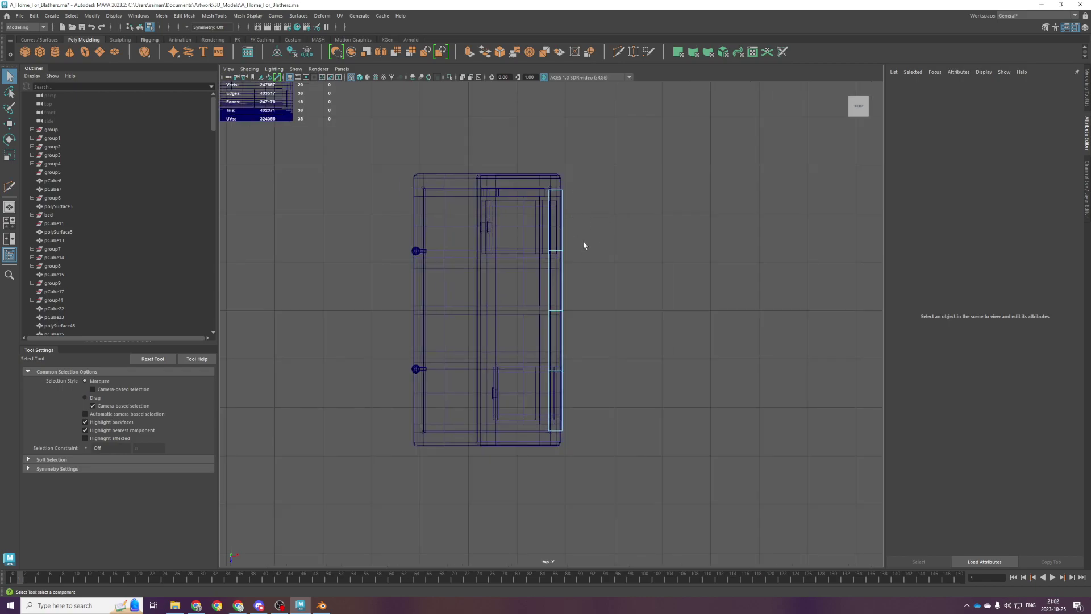
{"action": "key", "text": "ctrl+shift+x"}
{"action": "left_click", "coordinate": [549, 190]}
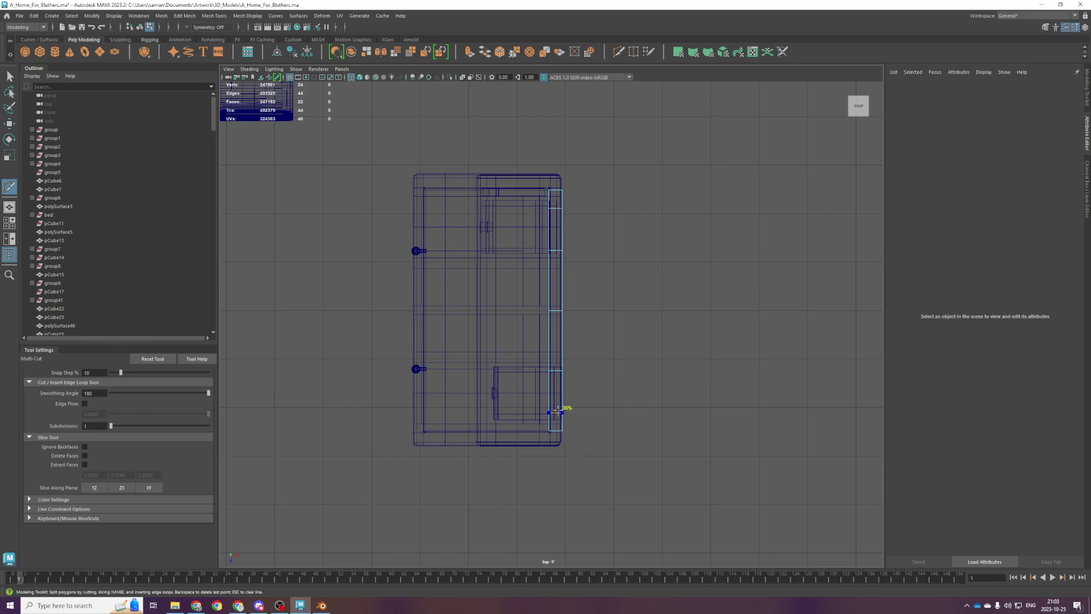
{"action": "left_click", "coordinate": [558, 410], "text": "ctrl"}
{"action": "key", "text": "q"}
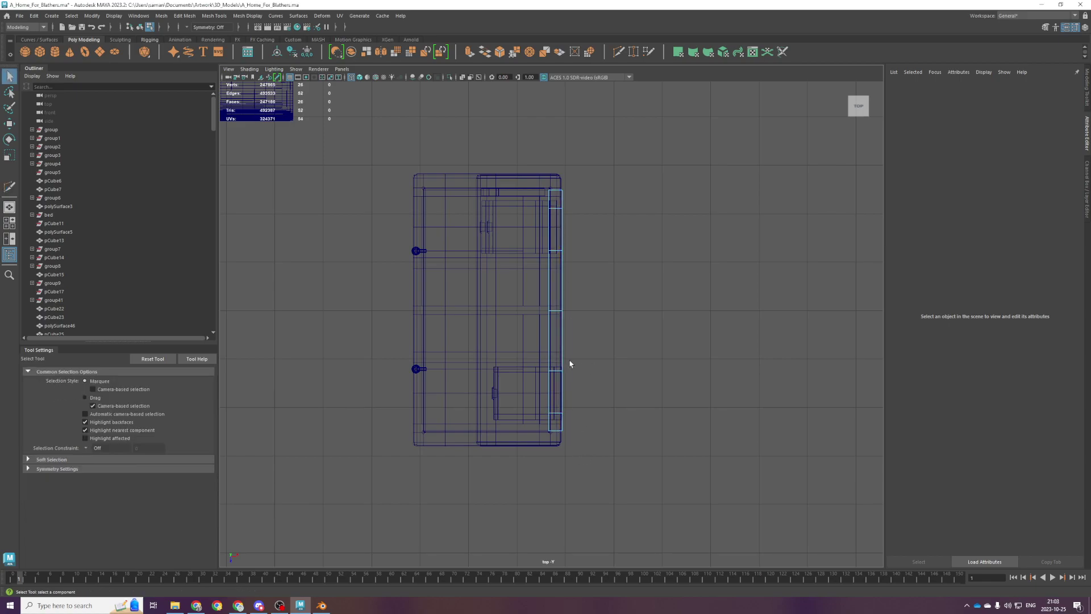
{"action": "scroll", "coordinate": [588, 342], "scroll_direction": "down", "scroll_amount": 1}
{"action": "middle_click_drag", "start_coordinate": [590, 339], "coordinate": [627, 392], "text": "alt"}
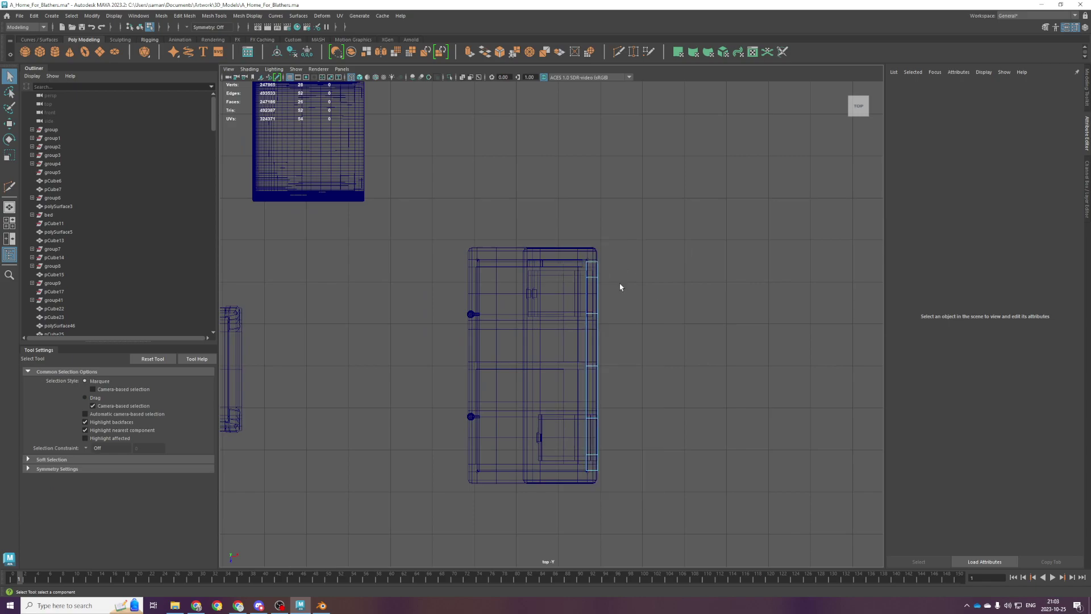
{"action": "scroll", "coordinate": [595, 260], "scroll_direction": "up", "scroll_amount": 1}
{"action": "left_click", "coordinate": [621, 264]}
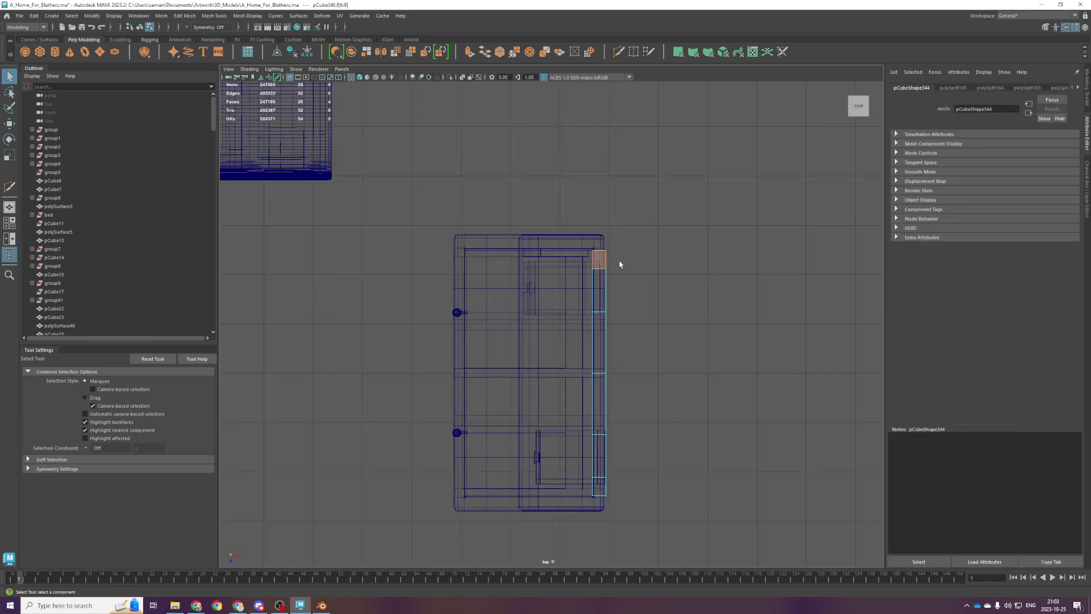
Reduce the strip's height and set it at about Y 65.862 to form a low rail along the desk top.
{"action": "key", "text": "space"}
{"action": "key", "text": "space"}
{"action": "scroll", "coordinate": [662, 269], "scroll_direction": "up", "scroll_amount": 2}
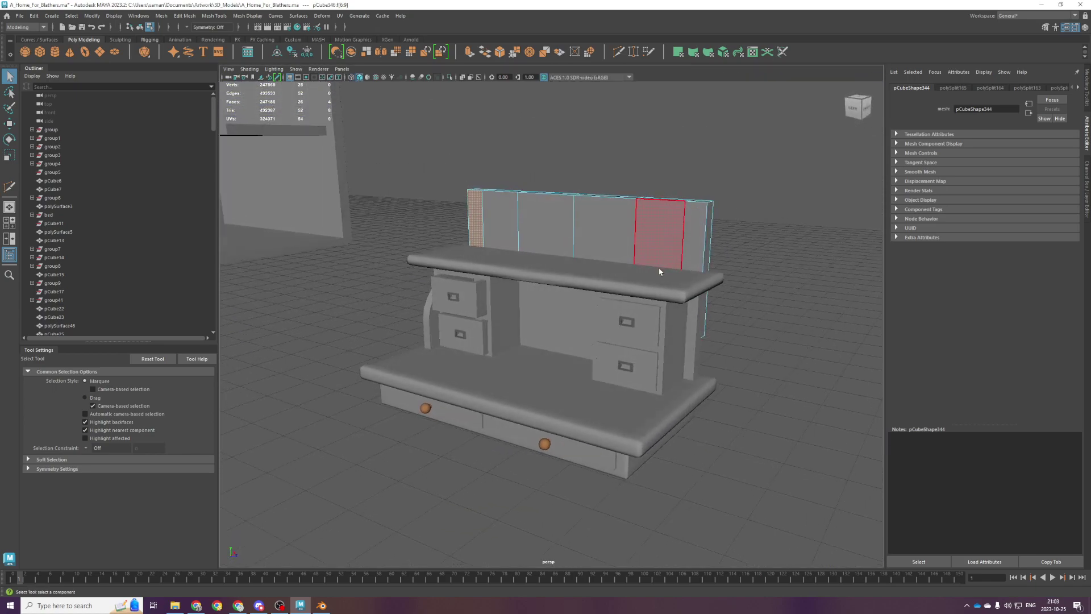
{"action": "left_click_drag", "start_coordinate": [660, 271], "coordinate": [633, 264], "text": "alt"}
{"action": "key", "text": "F8"}
{"action": "key", "text": "r"}
{"action": "mouse_move", "coordinate": [597, 225]}
{"action": "left_mouse_down"}
{"action": "mouse_move", "coordinate": [589, 220]}
{"action": "mouse_move", "coordinate": [594, 241]}
{"action": "mouse_move", "coordinate": [591, 218]}
{"action": "left_mouse_up"}
{"action": "key", "text": "space"}
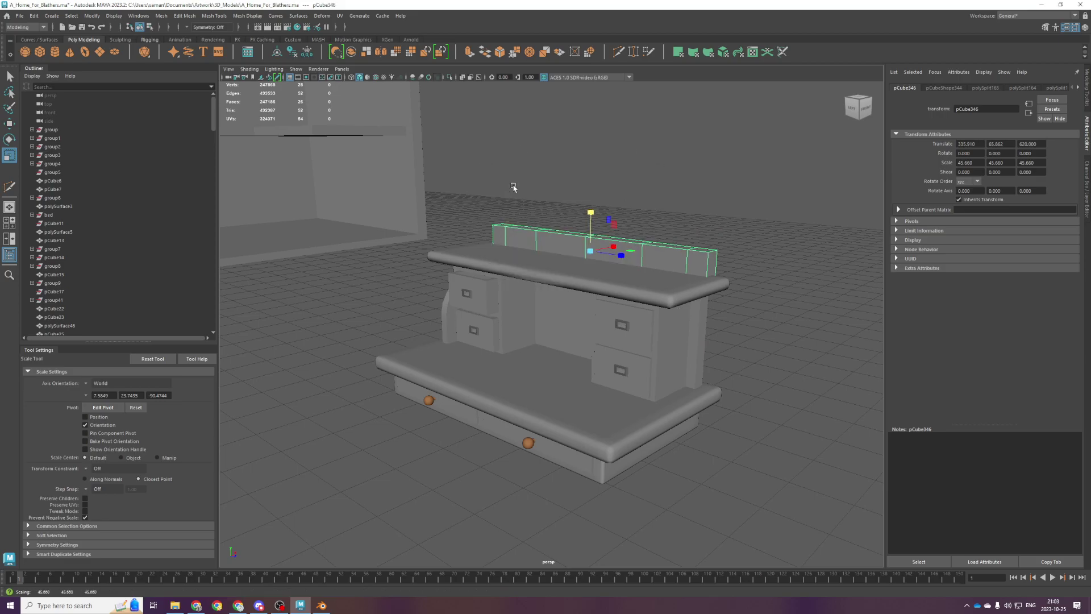
{"action": "key", "text": "space"}
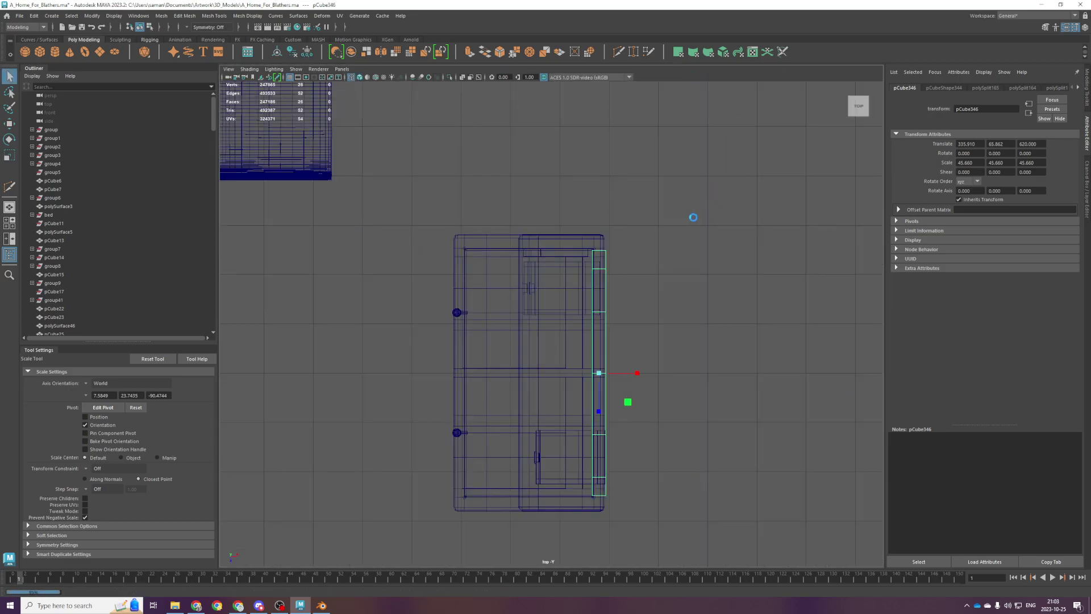
Select the edge loops nearest both rail ends, scale them outward along the length to narrow the end sections, and save.
{"action": "key", "text": "space"}
{"action": "key", "text": "space"}
{"action": "scroll", "coordinate": [572, 217], "scroll_direction": "up", "scroll_amount": 3}
{"action": "left_click_drag", "start_coordinate": [527, 216], "coordinate": [551, 285], "text": "alt"}
{"action": "scroll", "coordinate": [551, 284], "scroll_direction": "up", "scroll_amount": 1}
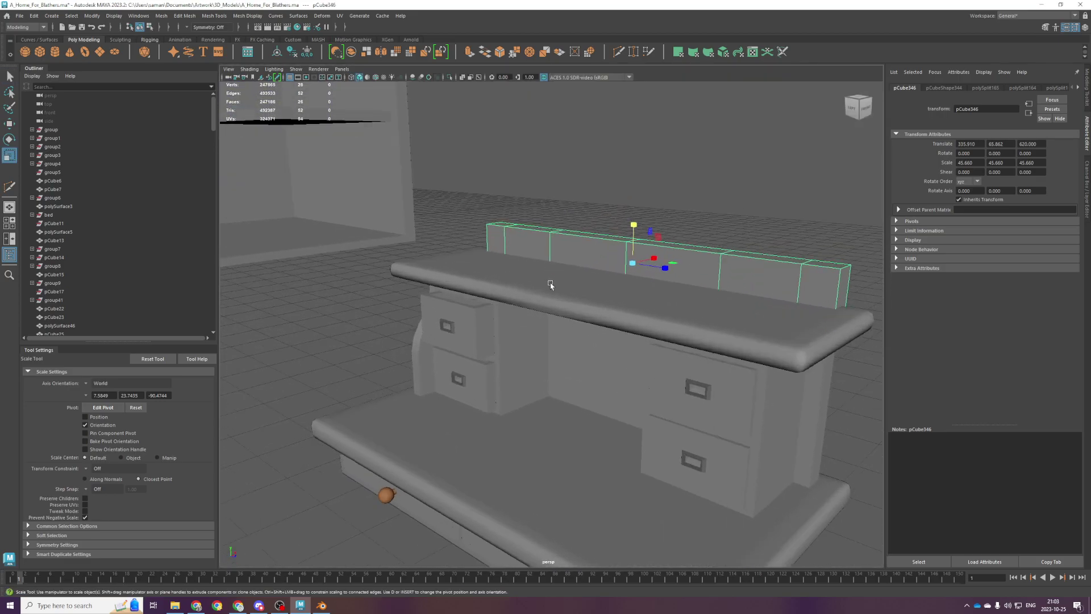
{"action": "middle_click_drag", "start_coordinate": [528, 271], "coordinate": [529, 331], "text": "alt"}
{"action": "right_click_drag", "start_coordinate": [497, 251], "coordinate": [497, 281]}
{"action": "left_click_drag", "start_coordinate": [502, 259], "coordinate": [530, 278], "text": "alt"}
{"action": "right_click_drag", "start_coordinate": [530, 277], "coordinate": [534, 232]}
{"action": "double_click", "coordinate": [455, 215]}
{"action": "double_click", "coordinate": [768, 305], "text": "shift"}
{"action": "left_click_drag", "start_coordinate": [640, 273], "coordinate": [639, 273]}
{"action": "key", "text": "ctrl+s"}
{"action": "scroll", "coordinate": [506, 219], "scroll_direction": "up", "scroll_amount": 2}
{"action": "middle_click_drag", "start_coordinate": [479, 169], "coordinate": [492, 207], "text": "alt"}
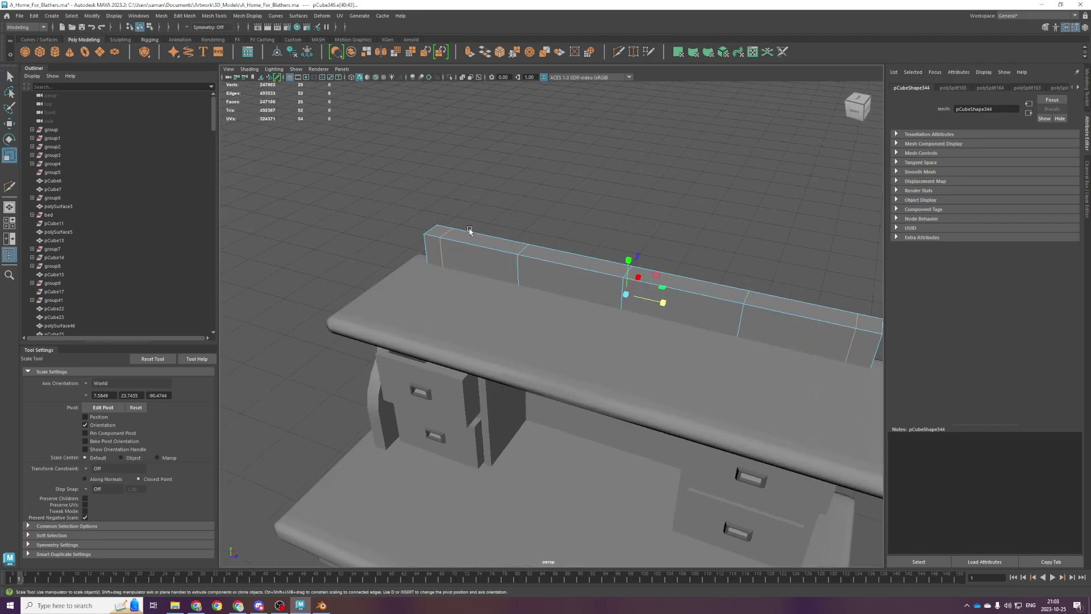
Extrude the front and back faces of both rail end sections and scale them outward in depth to form thicker posts.
{"action": "left_click", "coordinate": [435, 252]}
{"action": "double_click", "coordinate": [443, 231], "text": "shift"}
{"action": "key", "text": "space"}
{"action": "key", "text": "space"}
{"action": "key", "text": "f"}
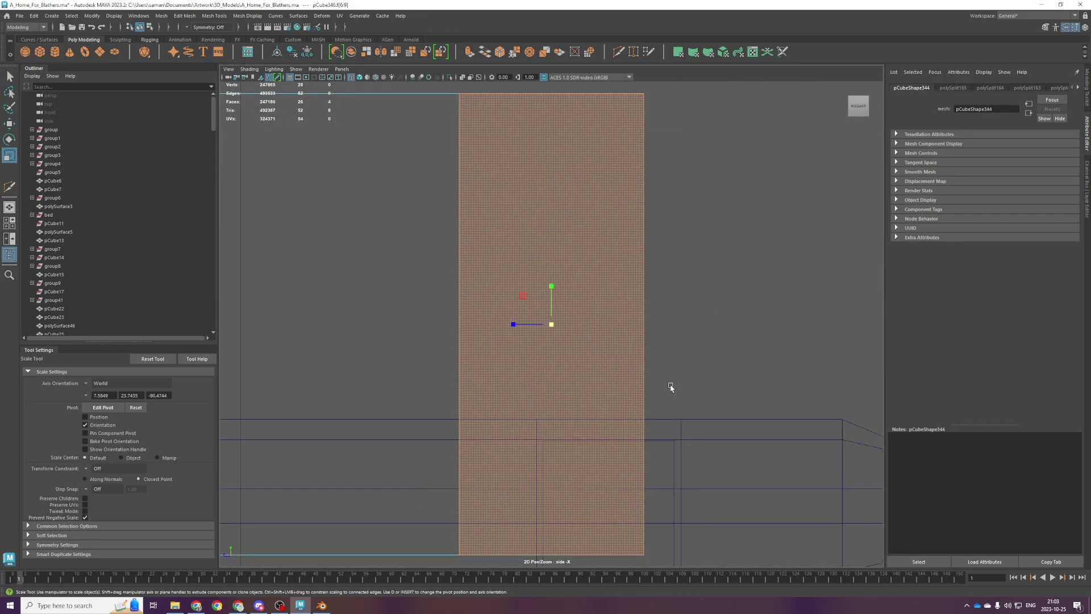
{"action": "scroll", "coordinate": [673, 387], "scroll_direction": "down", "scroll_amount": 10}
{"action": "left_click_drag", "start_coordinate": [551, 308], "coordinate": [552, 315]}
{"action": "scroll", "coordinate": [551, 335], "scroll_direction": "down", "scroll_amount": 4}
{"action": "middle_click_drag", "start_coordinate": [553, 358], "coordinate": [705, 346], "text": "alt"}
{"action": "scroll", "coordinate": [538, 375], "scroll_direction": "down", "scroll_amount": 6}
{"action": "left_click_drag", "start_coordinate": [390, 318], "coordinate": [391, 325]}
{"action": "left_click", "coordinate": [620, 322], "text": "shift"}
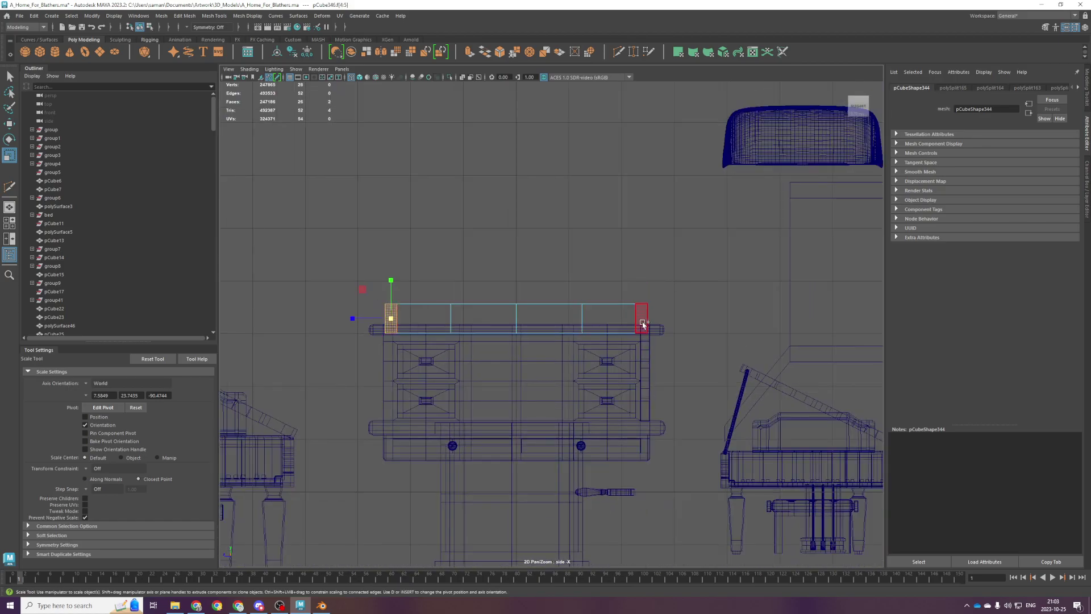
{"action": "key", "text": "space"}
{"action": "key", "text": "space"}
{"action": "key", "text": "ctrl+e"}
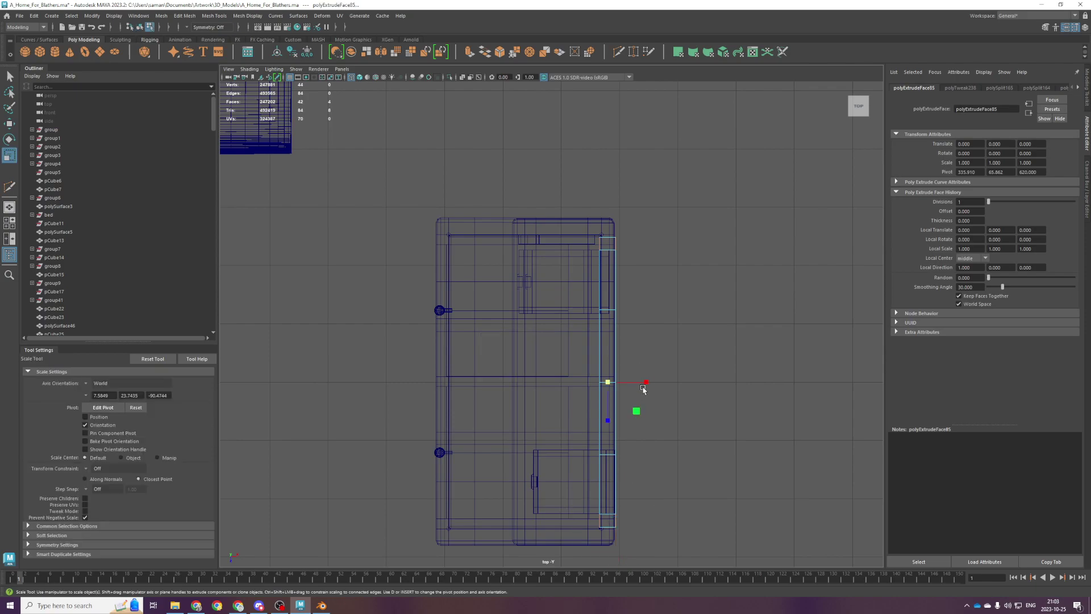
{"action": "key", "text": "space"}
{"action": "key", "text": "space"}
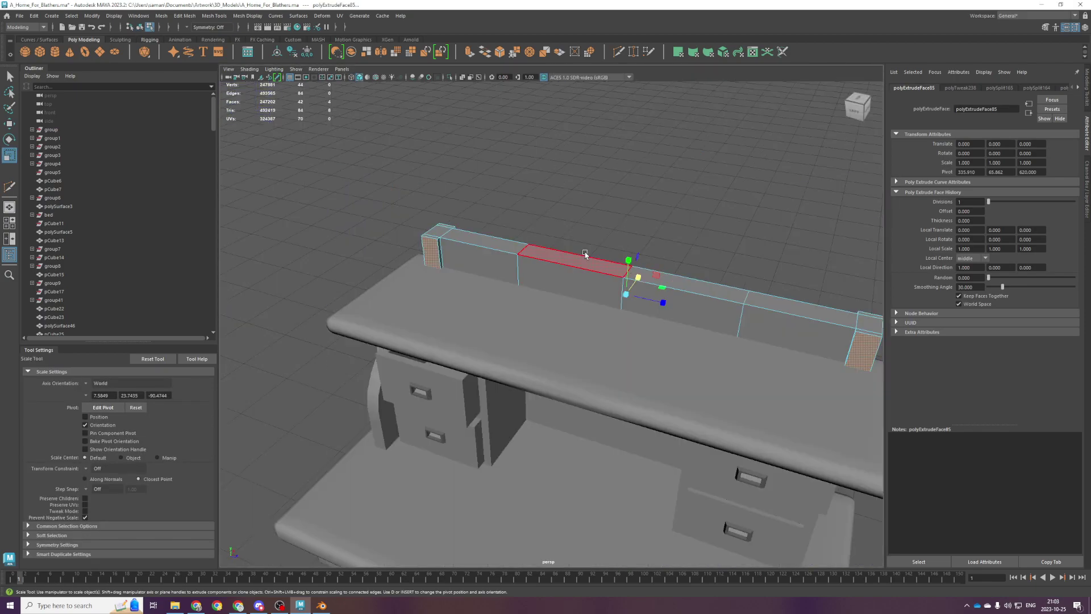
Select all top faces of both end posts and extrude them slightly upward above the rail.
{"action": "left_click", "coordinate": [426, 236]}
{"action": "middle_click_drag", "start_coordinate": [455, 227], "coordinate": [482, 348], "text": "alt"}
{"action": "scroll", "coordinate": [482, 348], "scroll_direction": "up", "scroll_amount": 5}
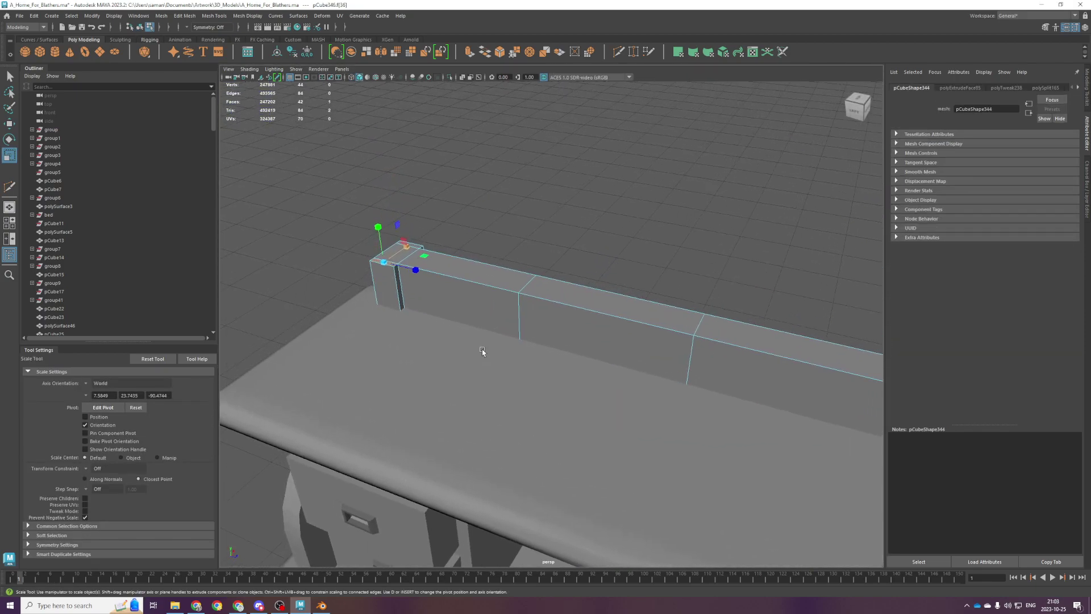
{"action": "left_click", "coordinate": [394, 230], "text": "shift"}
{"action": "left_click", "coordinate": [375, 238], "text": "shift"}
{"action": "scroll", "coordinate": [621, 286], "scroll_direction": "down", "scroll_amount": 5}
{"action": "middle_click_drag", "start_coordinate": [621, 284], "coordinate": [536, 273], "text": "alt"}
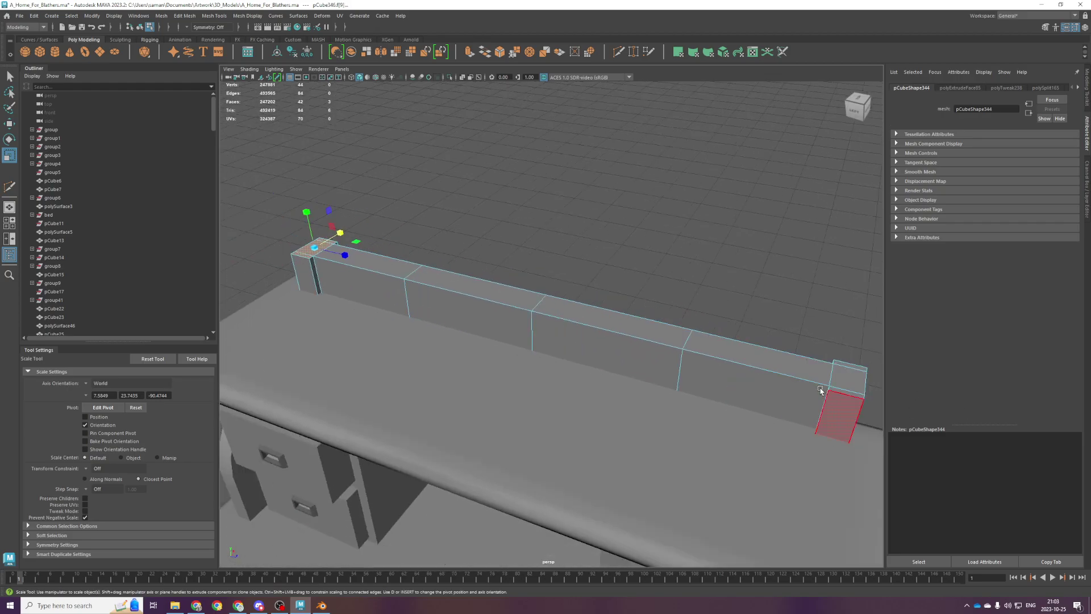
{"action": "scroll", "coordinate": [821, 390], "scroll_direction": "down", "scroll_amount": 2}
{"action": "middle_click_drag", "start_coordinate": [767, 367], "coordinate": [642, 321], "text": "alt"}
{"action": "left_click", "coordinate": [671, 330], "text": "shift"}
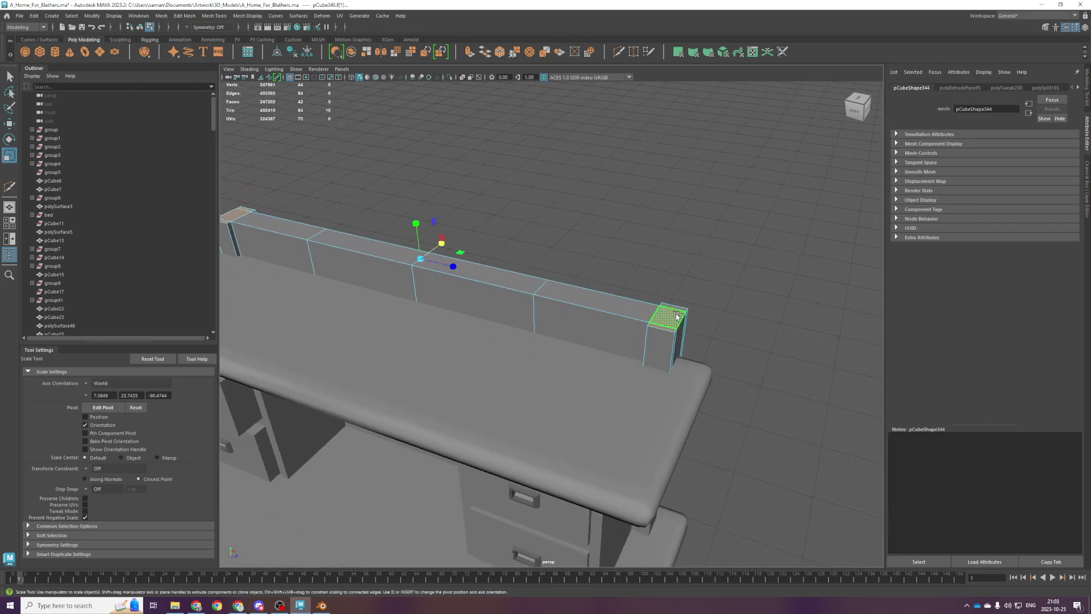
{"action": "right_click_drag", "start_coordinate": [677, 308], "coordinate": [500, 352], "text": "shift"}
{"action": "left_click_drag", "start_coordinate": [417, 222], "coordinate": [417, 217]}
{"action": "middle_click_drag", "start_coordinate": [516, 260], "coordinate": [531, 263], "text": "alt"}
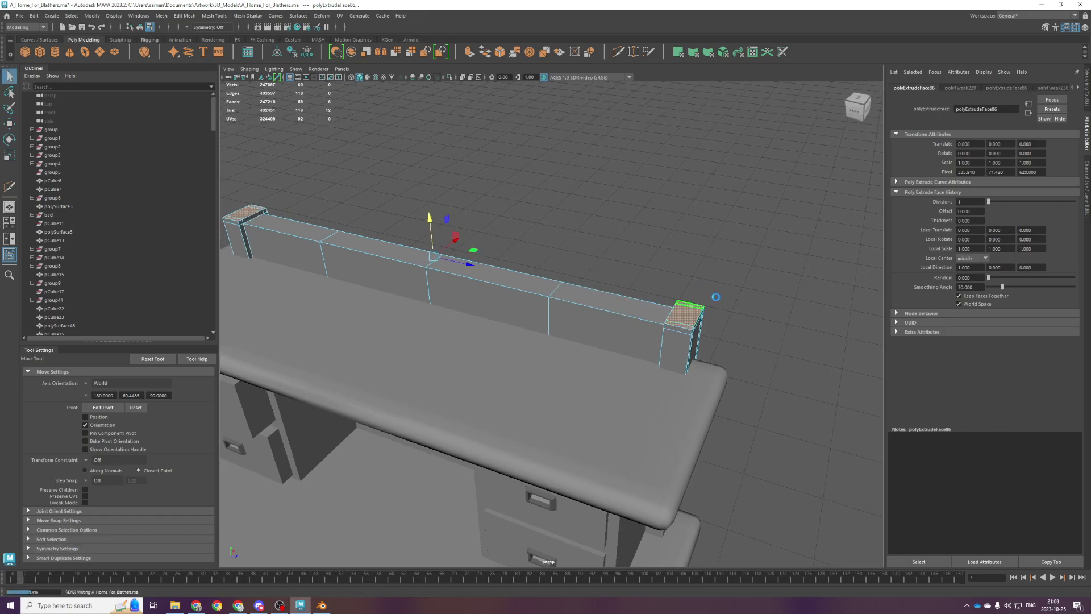
{"action": "scroll", "coordinate": [715, 301], "scroll_direction": "up", "scroll_amount": 1}
{"action": "left_click", "coordinate": [722, 260]}
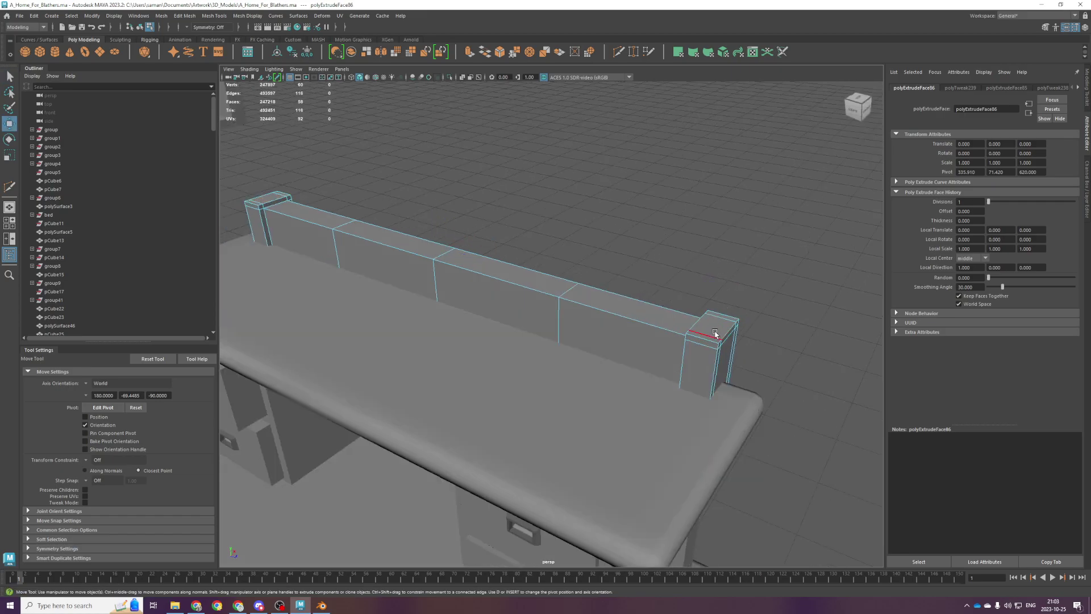
{"action": "left_click_drag", "start_coordinate": [712, 339], "coordinate": [704, 335], "text": "alt"}
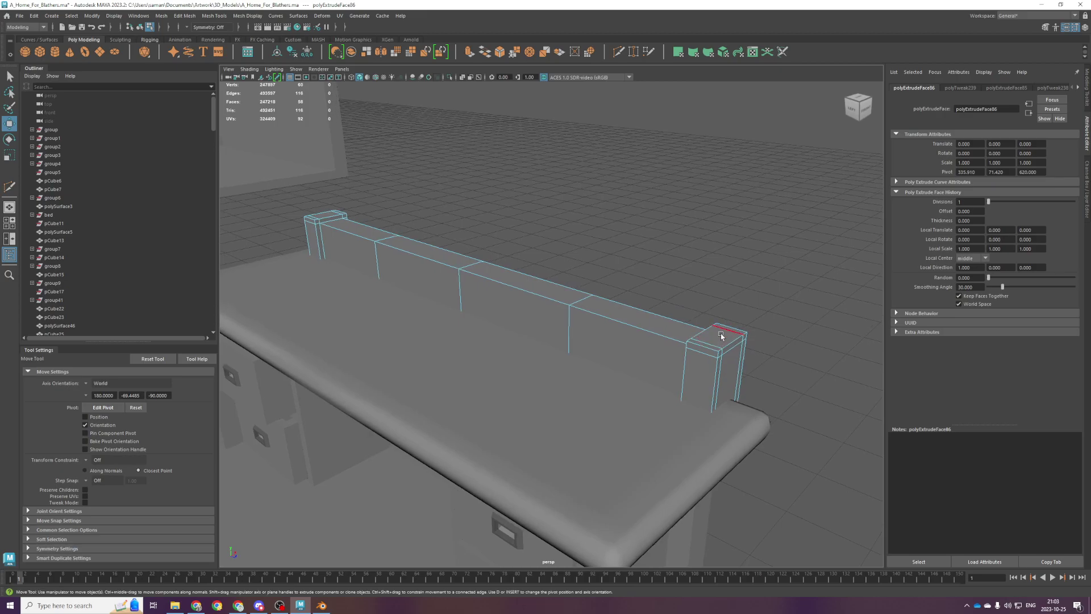
{"action": "left_click", "coordinate": [706, 346]}
{"action": "scroll", "coordinate": [758, 239], "scroll_direction": "up", "scroll_amount": 3}
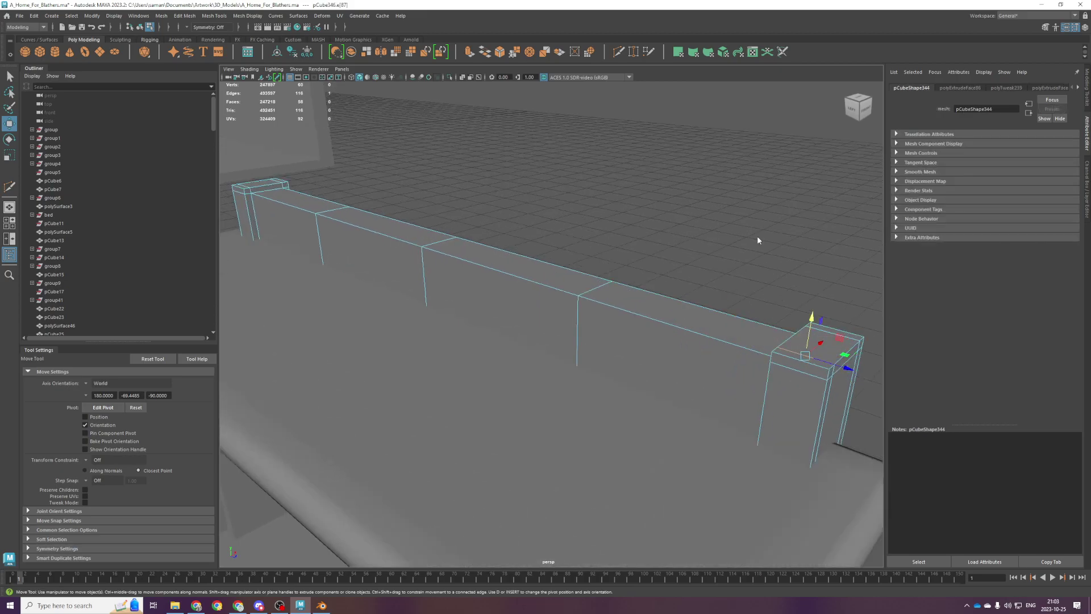
{"action": "key", "text": "ctrl+z"}
{"action": "key", "text": "ctrl+z"}
Save the scene and raise the central top face of both posts to give them sloped caps.
{"action": "scroll", "coordinate": [758, 269], "scroll_direction": "down", "scroll_amount": 2}
{"action": "left_click", "coordinate": [742, 341]}
{"action": "left_click", "coordinate": [305, 203], "text": "shift"}
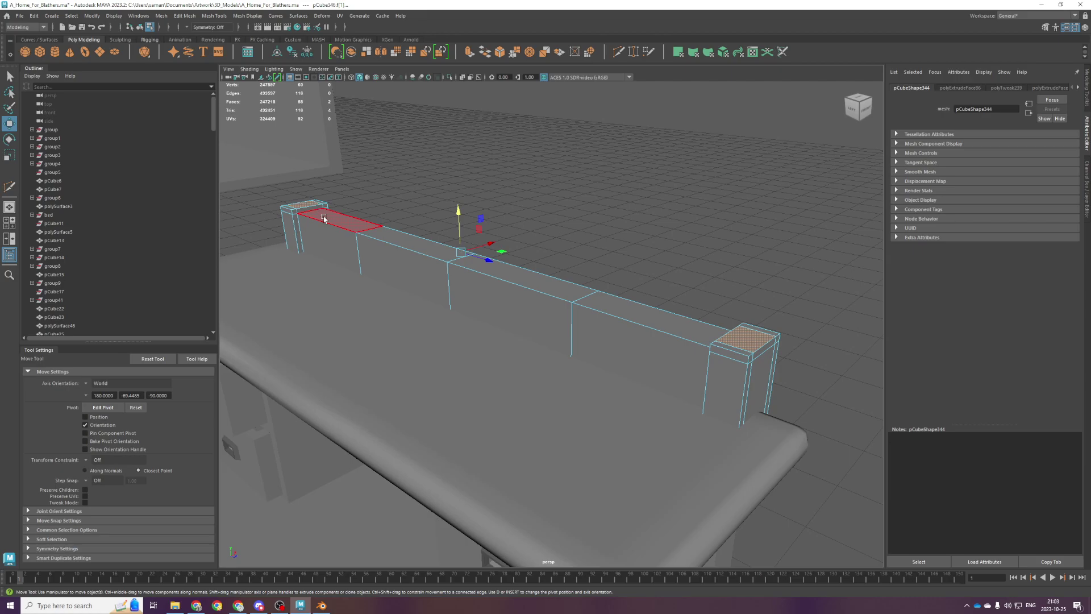
{"action": "key", "text": "ctrl+s"}
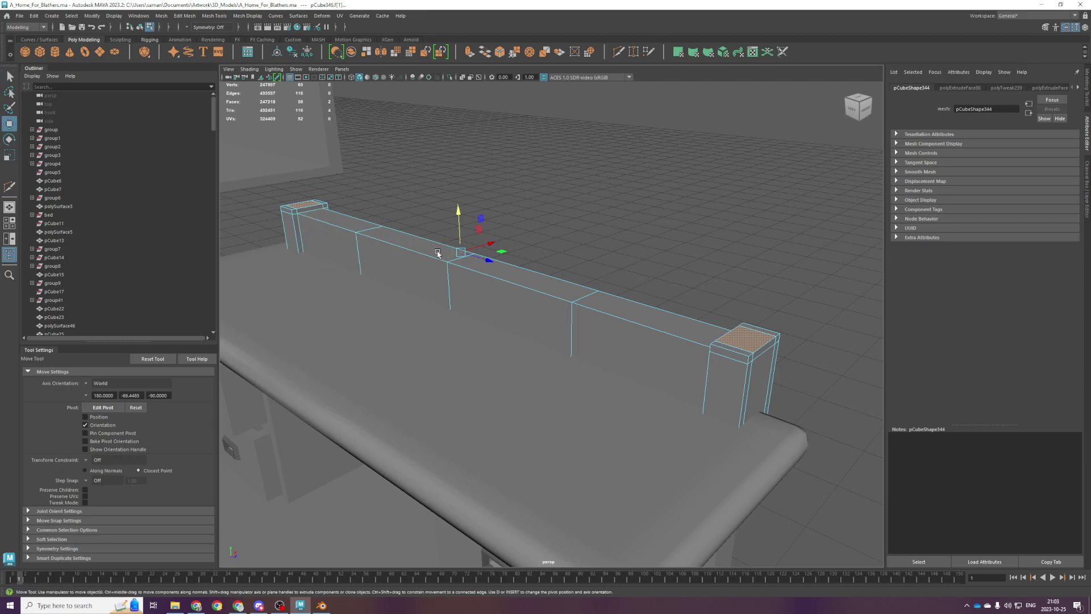
{"action": "left_click_drag", "start_coordinate": [459, 223], "coordinate": [457, 214]}
{"action": "left_click_drag", "start_coordinate": [364, 198], "coordinate": [356, 192], "text": "alt"}
Select the outer corner vertices beside both post caps in the front view and lower them slightly to deepen the slopes.
{"action": "right_click_drag", "start_coordinate": [355, 193], "coordinate": [307, 199]}
{"action": "left_click", "coordinate": [296, 207]}
{"action": "left_click_drag", "start_coordinate": [399, 224], "coordinate": [347, 219], "text": "alt"}
{"action": "scroll", "coordinate": [730, 210], "scroll_direction": "down", "scroll_amount": 3}
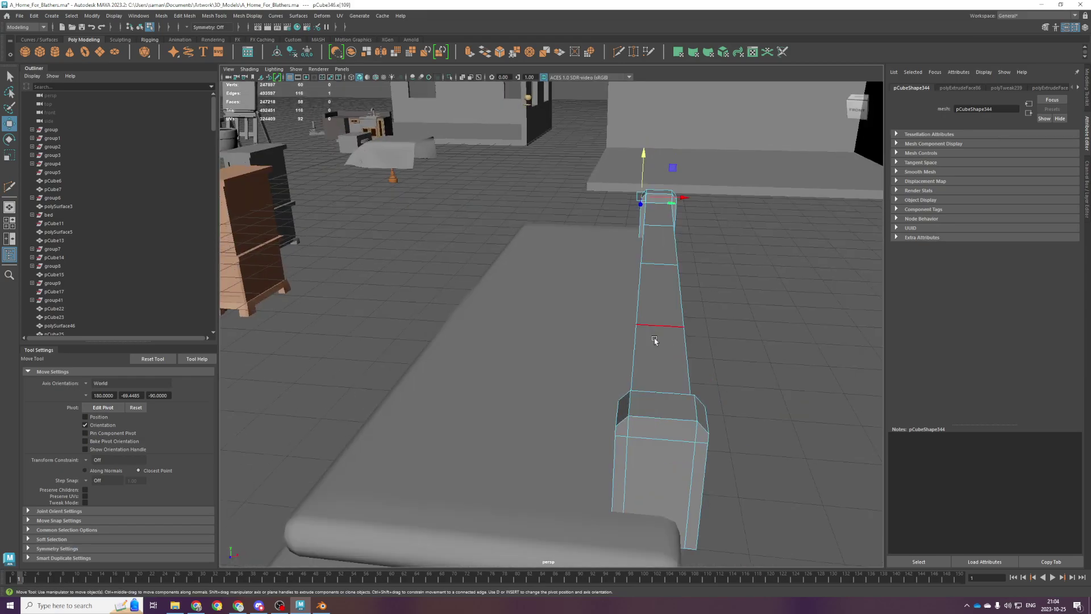
{"action": "key", "text": "space"}
{"action": "key", "text": "space"}
{"action": "key", "text": "f"}
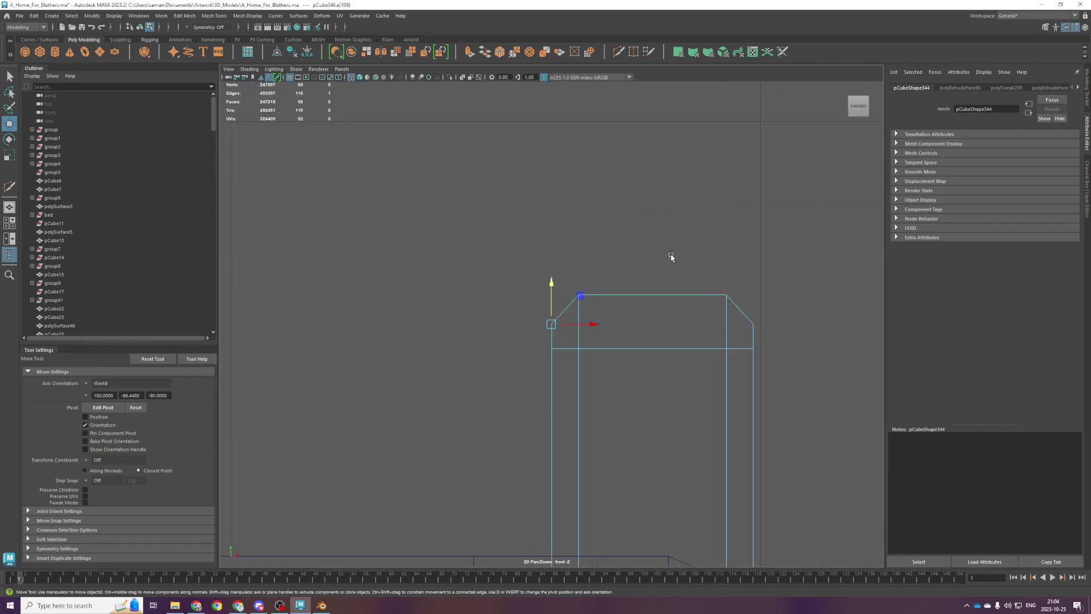
{"action": "right_click_drag", "start_coordinate": [622, 218], "coordinate": [574, 221]}
{"action": "left_click_drag", "start_coordinate": [528, 287], "coordinate": [558, 333]}
{"action": "left_click_drag", "start_coordinate": [744, 310], "coordinate": [767, 338], "text": "shift"}
{"action": "key", "text": "space"}
{"action": "key", "text": "space"}
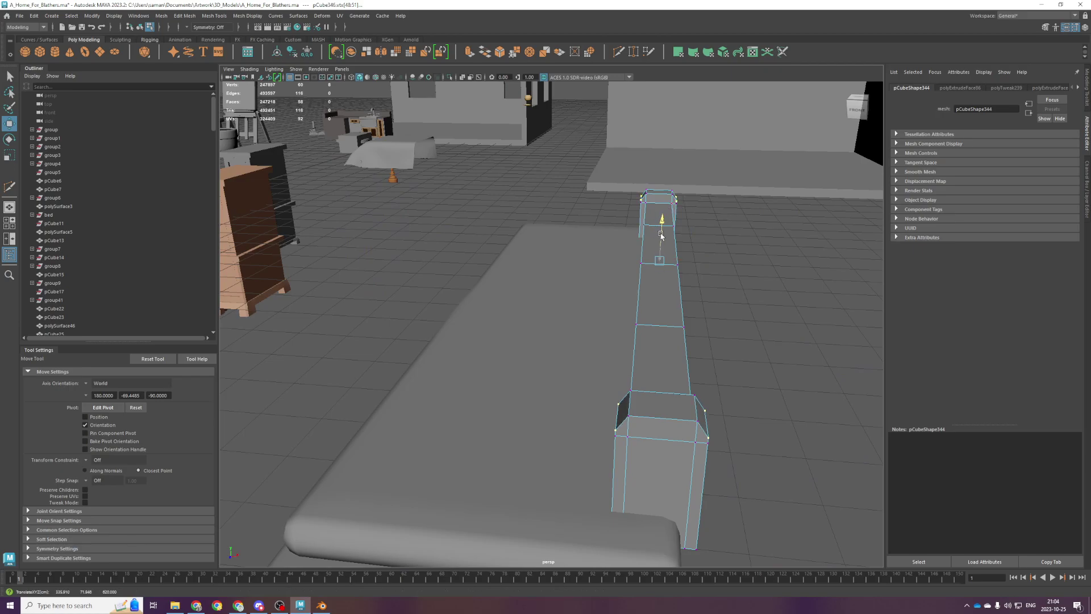
Check the rail and its posts from several angles, reopen the rail for edge editing and save the scene.
{"action": "left_click_drag", "start_coordinate": [650, 248], "coordinate": [659, 275], "text": "alt"}
{"action": "scroll", "coordinate": [659, 275], "scroll_direction": "down", "scroll_amount": 3}
{"action": "right_click_drag", "start_coordinate": [659, 275], "coordinate": [705, 261]}
{"action": "left_click", "coordinate": [705, 262]}
{"action": "left_click_drag", "start_coordinate": [655, 280], "coordinate": [648, 280], "text": "alt"}
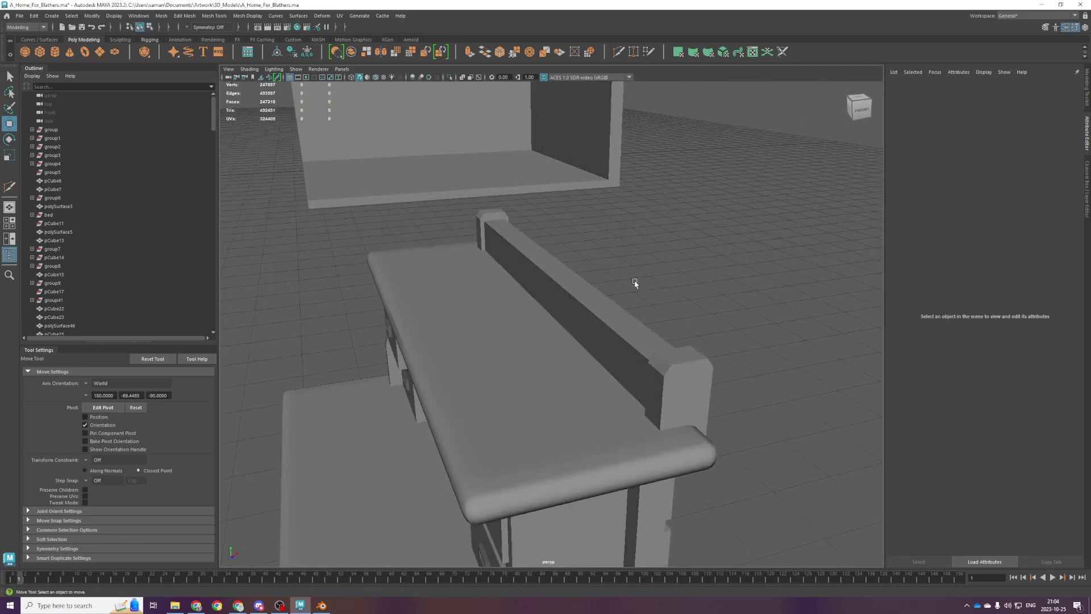
{"action": "left_click", "coordinate": [540, 302]}
{"action": "left_click_drag", "start_coordinate": [565, 302], "coordinate": [665, 309], "text": "alt"}
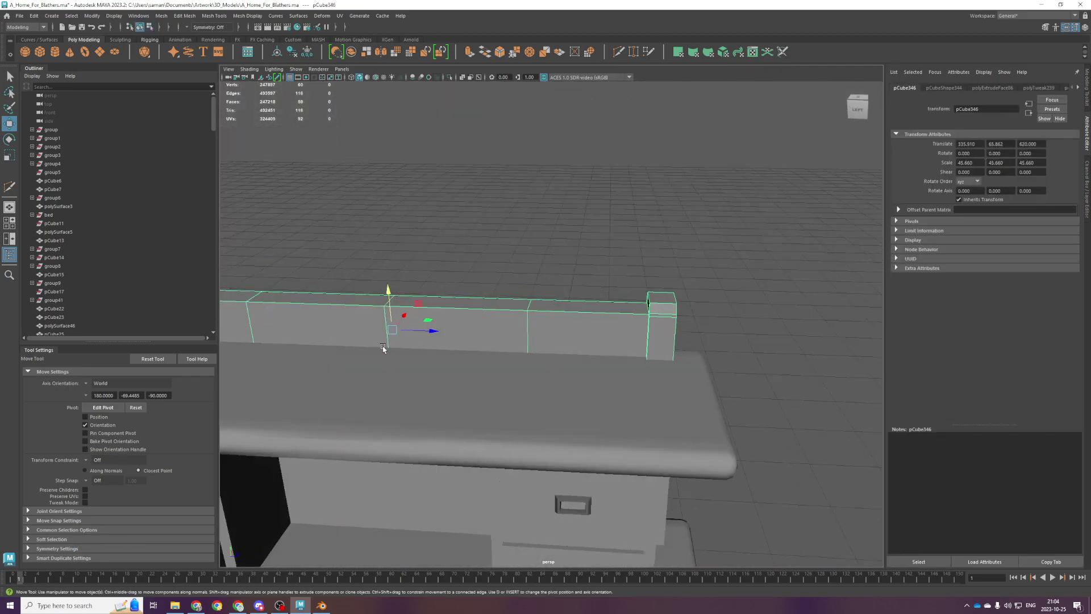
{"action": "middle_click_drag", "start_coordinate": [382, 348], "coordinate": [502, 358], "text": "alt"}
{"action": "right_click_drag", "start_coordinate": [679, 348], "coordinate": [676, 306]}
{"action": "key", "text": "ctrl+s"}
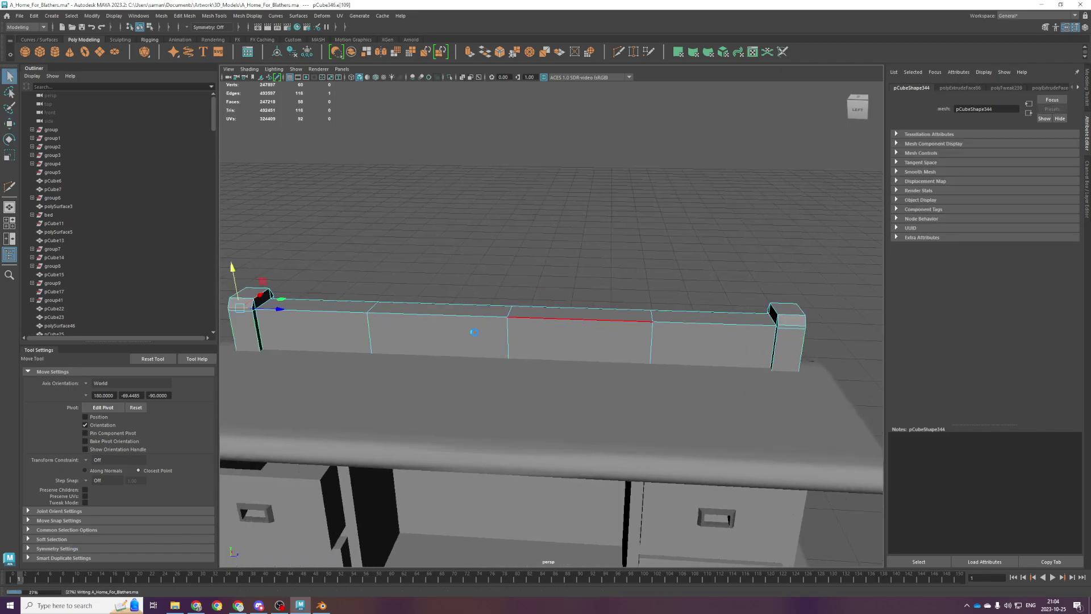
Bevel the two edge loops on either side of the rail's central loop with a fraction of 0.5.
{"action": "double_click", "coordinate": [367, 339]}
{"action": "double_click", "coordinate": [661, 346], "text": "shift"}
{"action": "key", "text": "ctrl+b"}
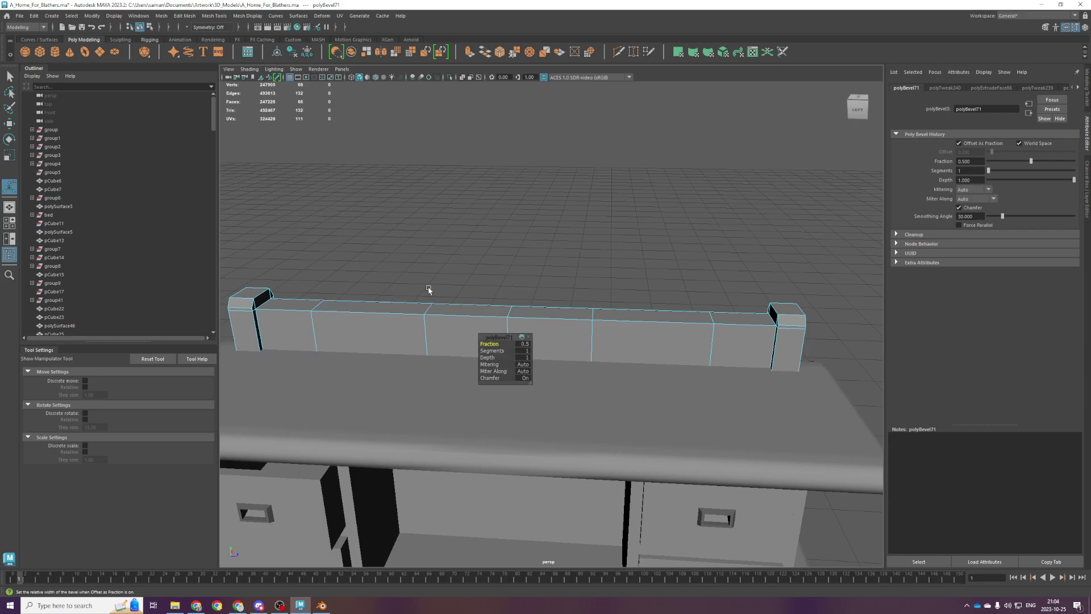
Try raising the two central top faces of the rail into a high middle section.
{"action": "right_click_drag", "start_coordinate": [486, 303], "coordinate": [481, 318]}
{"action": "left_click", "coordinate": [483, 321]}
{"action": "left_click", "coordinate": [519, 314], "text": "shift"}
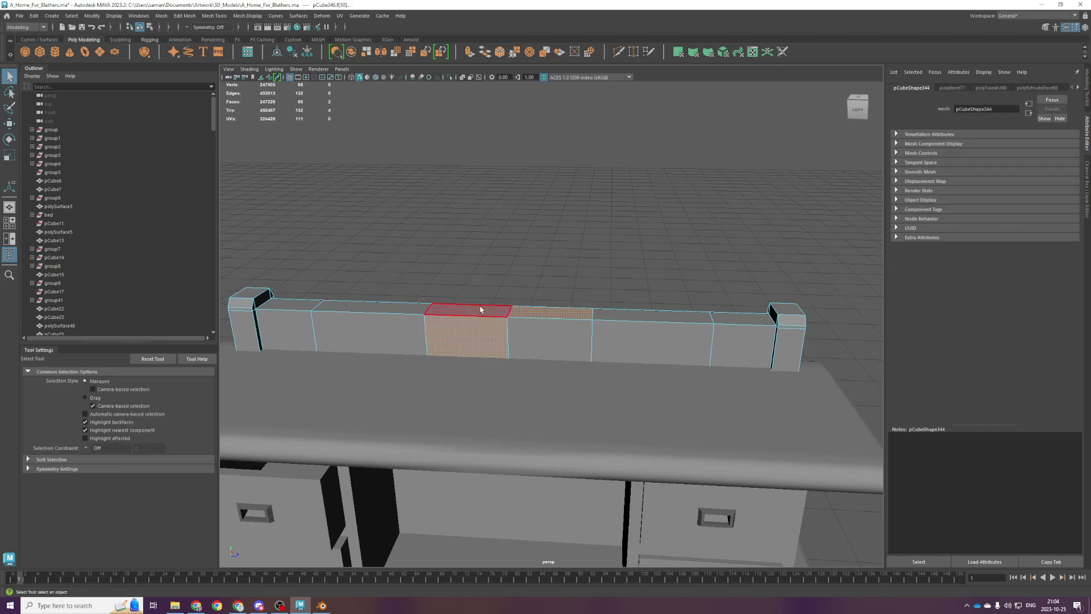
{"action": "left_click", "coordinate": [480, 310]}
{"action": "key", "text": "ctrl+s"}
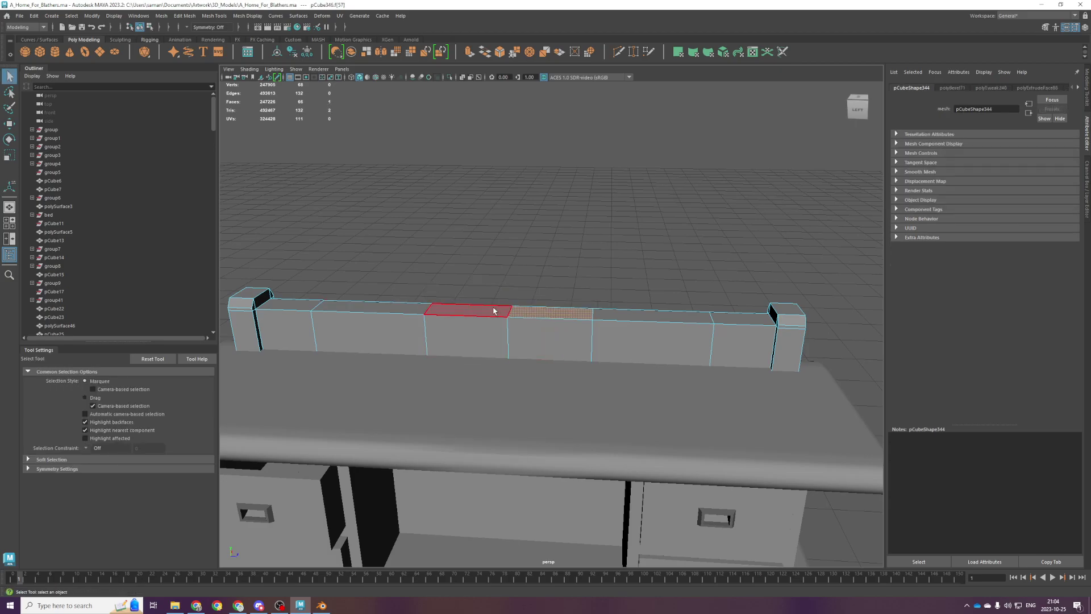
{"action": "left_click", "coordinate": [540, 319], "text": "shift"}
{"action": "key", "text": "w"}
{"action": "left_click_drag", "start_coordinate": [508, 276], "coordinate": [501, 230]}
Undo the raise of the rail's central top faces.
{"action": "left_click_drag", "start_coordinate": [434, 302], "coordinate": [489, 319], "text": "alt"}
{"action": "right_click_drag", "start_coordinate": [369, 321], "coordinate": [369, 295]}
{"action": "left_click", "coordinate": [322, 343]}
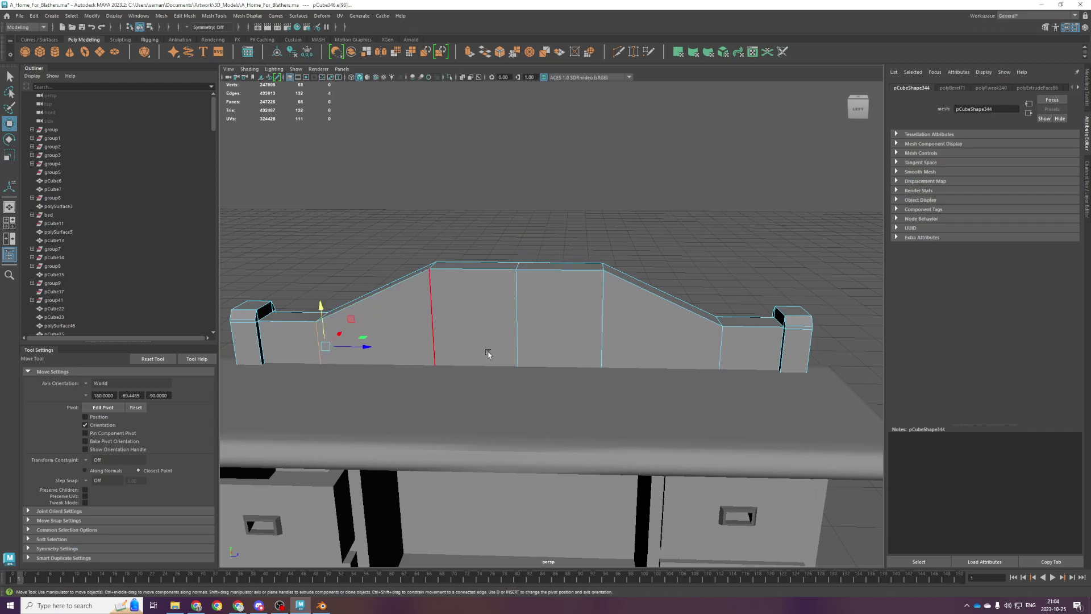
{"action": "key", "text": "ctrl+z"}
{"action": "key", "text": "ctrl+z"}
{"action": "key", "text": "ctrl+z"}
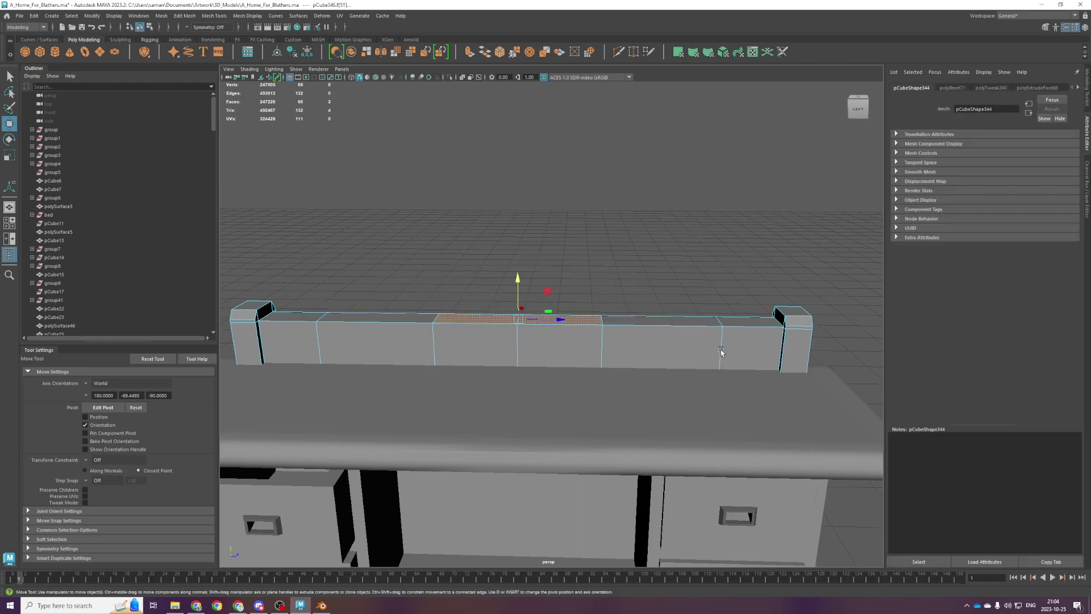
Bevel the outermost edge loop near each end post of the rail with a fraction of 0.4.
{"action": "key", "text": "F10"}
{"action": "left_click", "coordinate": [720, 351]}
{"action": "left_click", "coordinate": [312, 339], "text": "shift"}
{"action": "key", "text": "ctrl+b"}
{"action": "left_click_drag", "start_coordinate": [502, 344], "coordinate": [499, 344]}
{"action": "right_click_drag", "start_coordinate": [365, 253], "coordinate": [375, 233]}
{"action": "right_click_drag", "start_coordinate": [326, 312], "coordinate": [325, 335]}
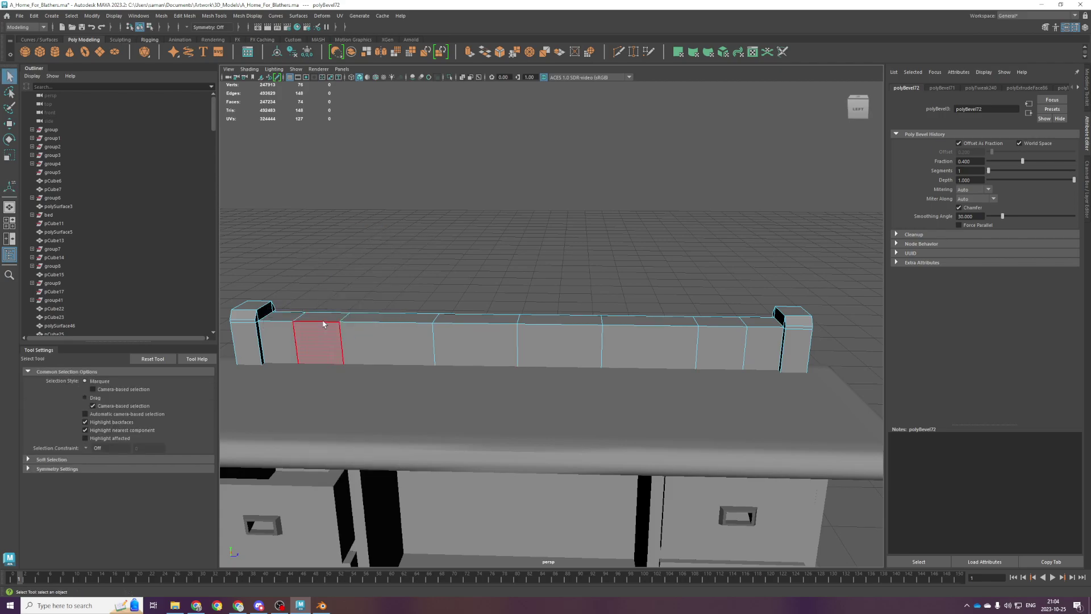
{"action": "left_click", "coordinate": [322, 317]}
{"action": "left_click", "coordinate": [719, 320], "text": "shift"}
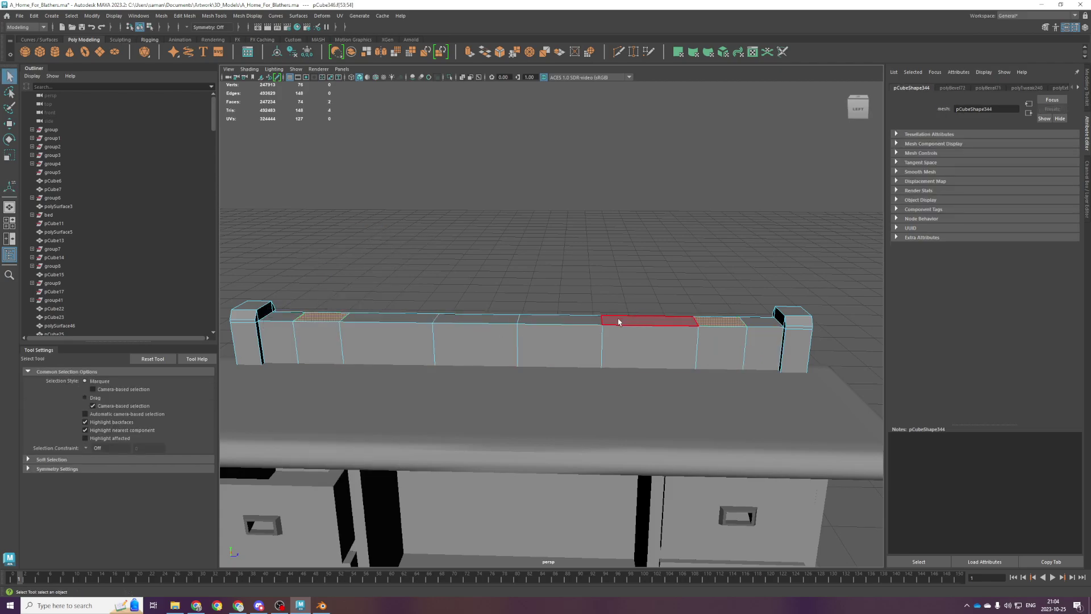
{"action": "right_click_drag", "start_coordinate": [367, 306], "coordinate": [301, 301]}
{"action": "left_click_drag", "start_coordinate": [289, 304], "coordinate": [470, 416]}
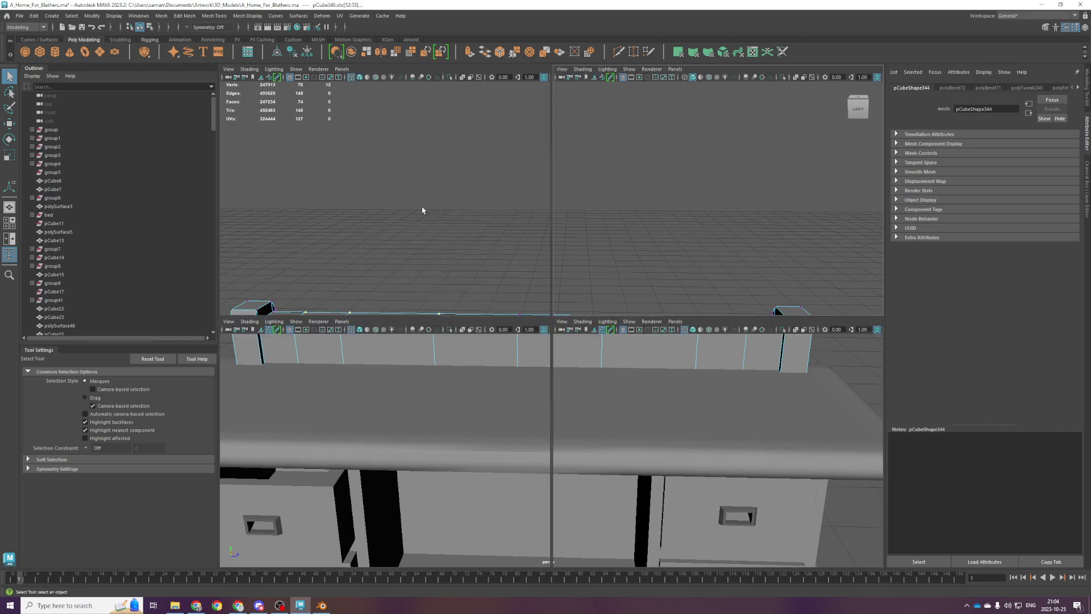
{"action": "key", "text": "space"}
{"action": "key", "text": "space"}
{"action": "left_click_drag", "start_coordinate": [560, 284], "coordinate": [634, 435]}
{"action": "key", "text": "r"}
{"action": "key", "text": "ctrl+s"}
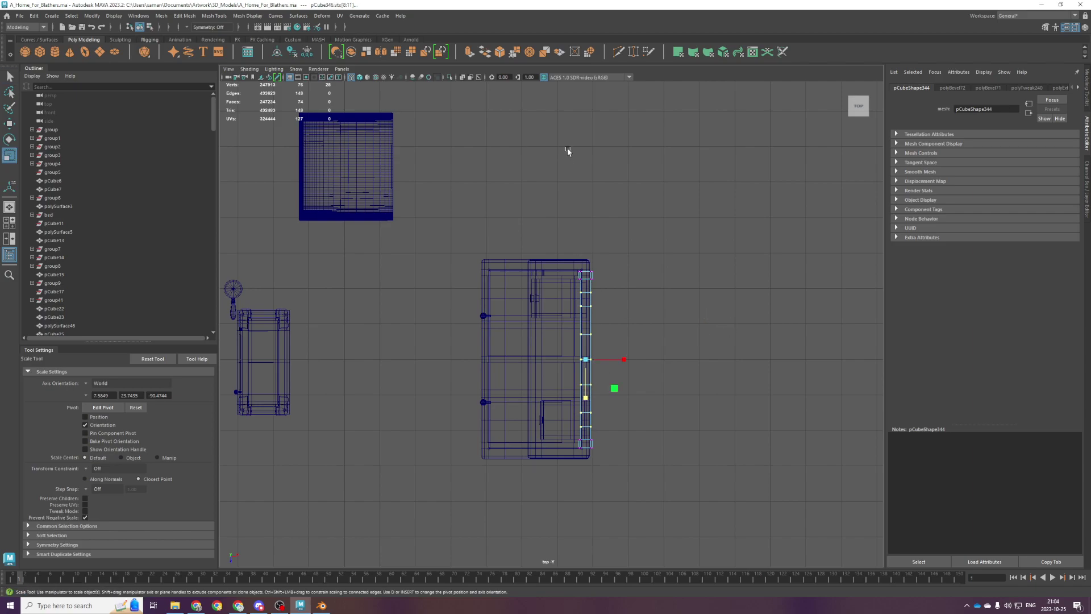
{"action": "key", "text": "space"}
{"action": "key", "text": "space"}
Select the inner edge loop of both narrow beveled sections, scale the pair slightly toward the rail's centre and save the scene.
{"action": "left_click_drag", "start_coordinate": [571, 320], "coordinate": [530, 309], "text": "alt"}
{"action": "right_click_drag", "start_coordinate": [440, 351], "coordinate": [441, 318]}
{"action": "double_click", "coordinate": [429, 351]}
{"action": "left_click_drag", "start_coordinate": [531, 337], "coordinate": [556, 376], "text": "alt"}
{"action": "left_click", "coordinate": [710, 355], "text": "shift"}
{"action": "left_click_drag", "start_coordinate": [586, 343], "coordinate": [579, 343]}
{"action": "key", "text": "ctrl+s"}
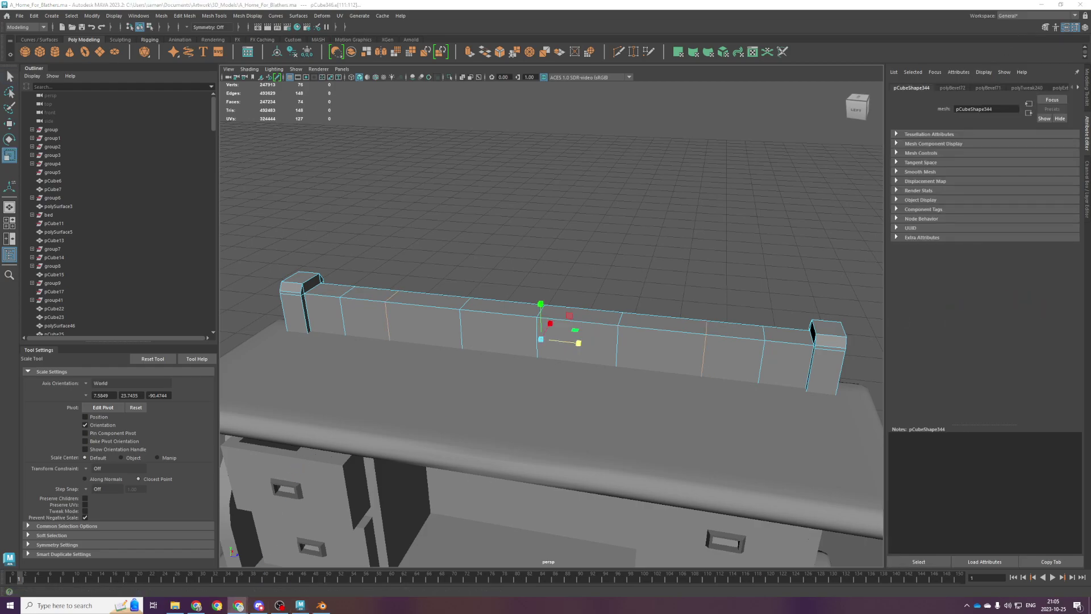
Switch to the Chrome browser, glance at the Pixar feature films page and search for "elemental pixar" in a new tab.
{"action": "left_click_drag", "start_coordinate": [0, 8], "coordinate": [221, 8]}
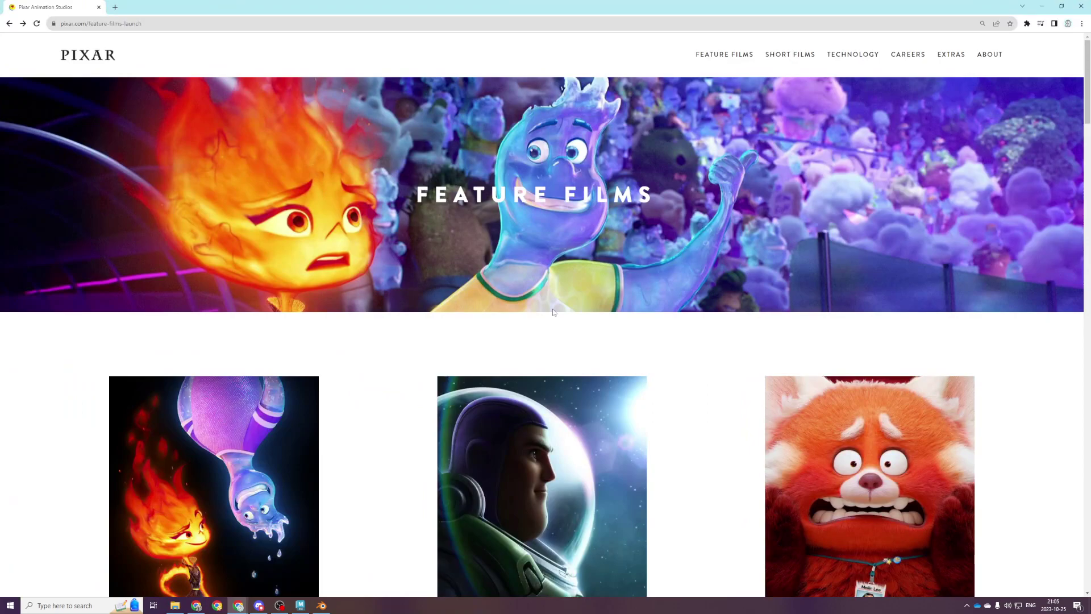
{"action": "scroll", "coordinate": [666, 247], "scroll_direction": "down", "scroll_amount": 1}
{"action": "scroll", "coordinate": [341, 352], "scroll_direction": "down", "scroll_amount": 2}
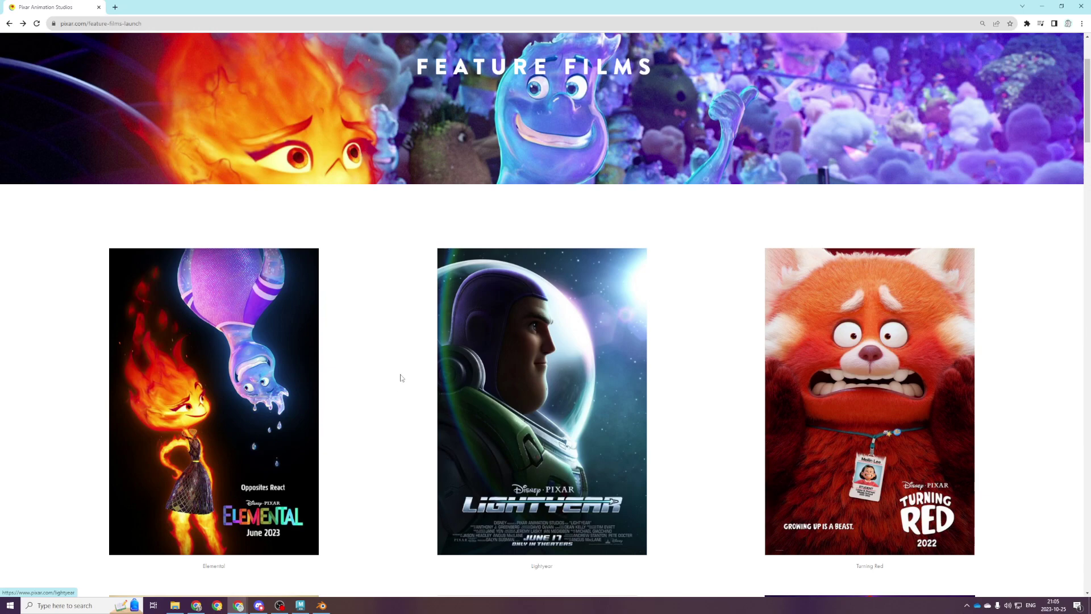
{"action": "key", "text": "ctrl+t"}
{"action": "type", "text": "elemental"}
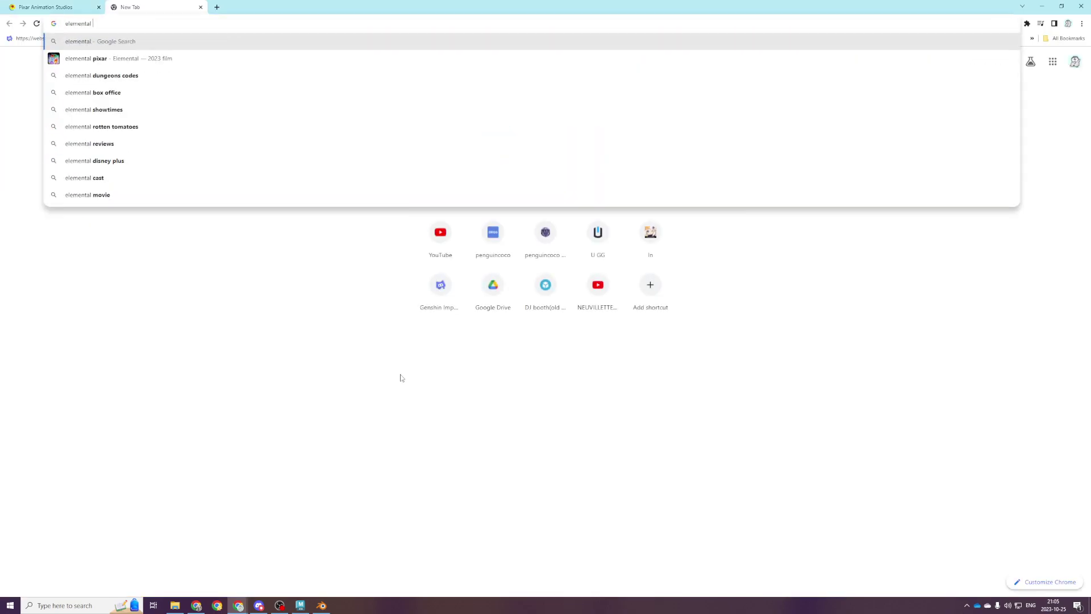
{"action": "key", "text": "Down"}
{"action": "key", "text": "Return"}
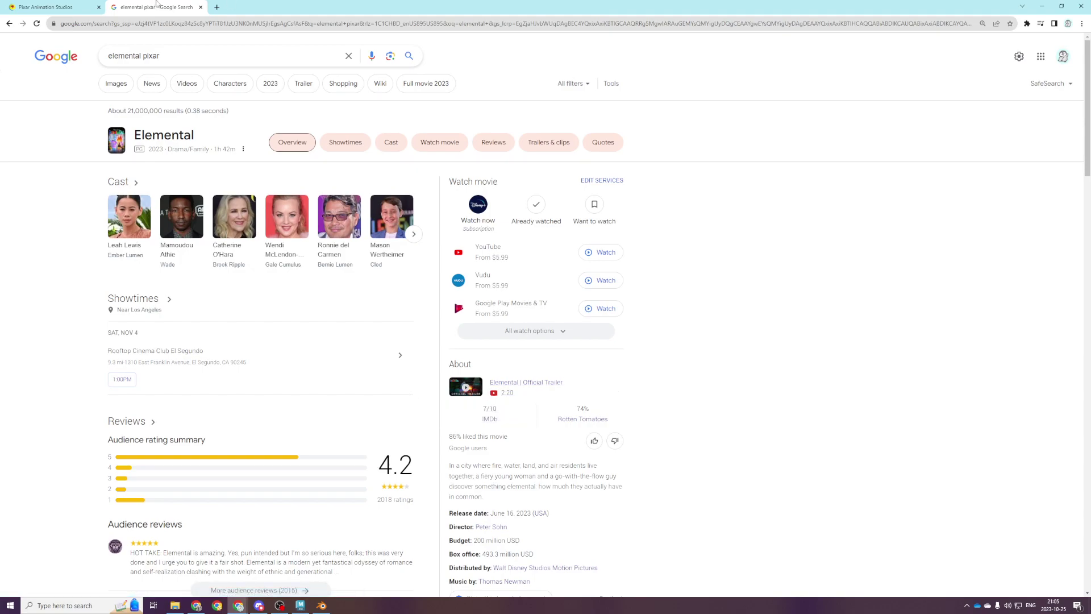
Close the Elemental search and look through the film posters on the Pixar feature films page.
{"action": "middle_click", "coordinate": [166, 4]}
{"action": "scroll", "coordinate": [683, 344], "scroll_direction": "down", "scroll_amount": 3}
{"action": "scroll", "coordinate": [683, 344], "scroll_direction": "down", "scroll_amount": 2}
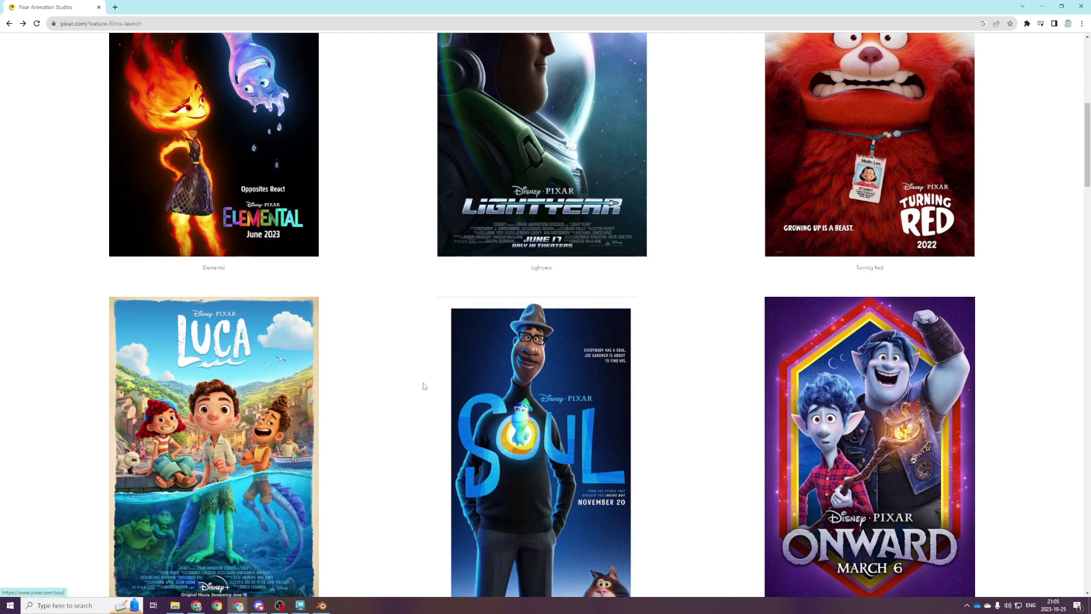
{"action": "scroll", "coordinate": [420, 386], "scroll_direction": "down", "scroll_amount": 7}
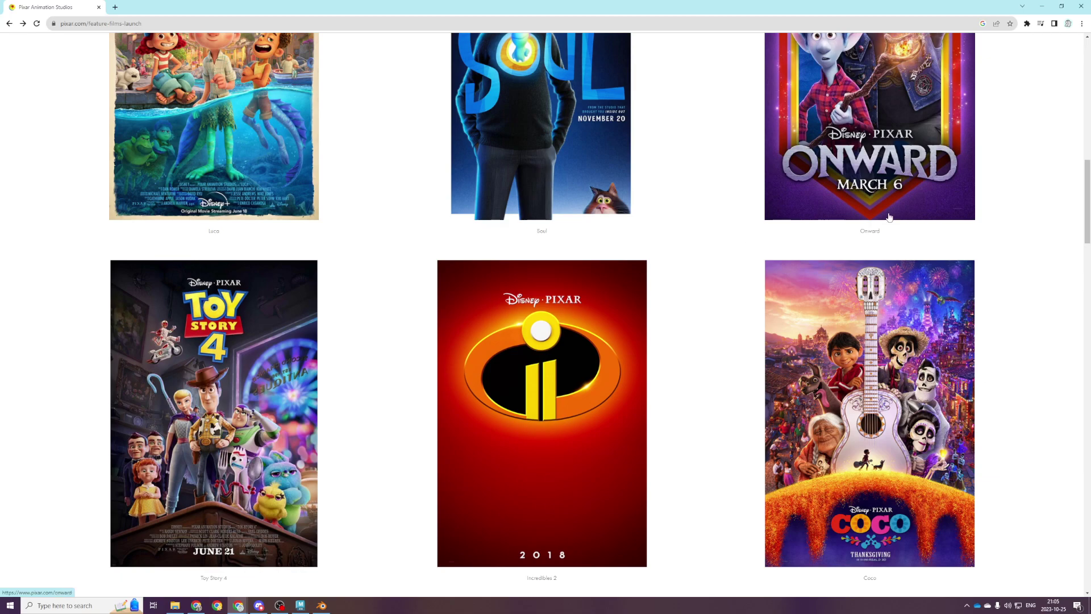
{"action": "scroll", "coordinate": [886, 414], "scroll_direction": "down", "scroll_amount": 7}
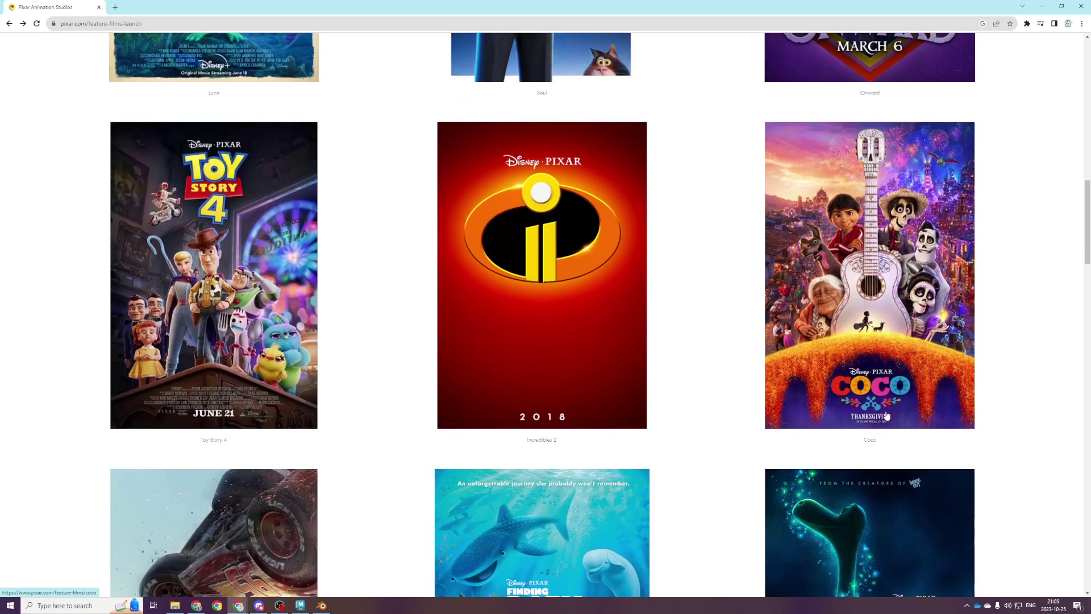
{"action": "scroll", "coordinate": [921, 275], "scroll_direction": "down", "scroll_amount": 7}
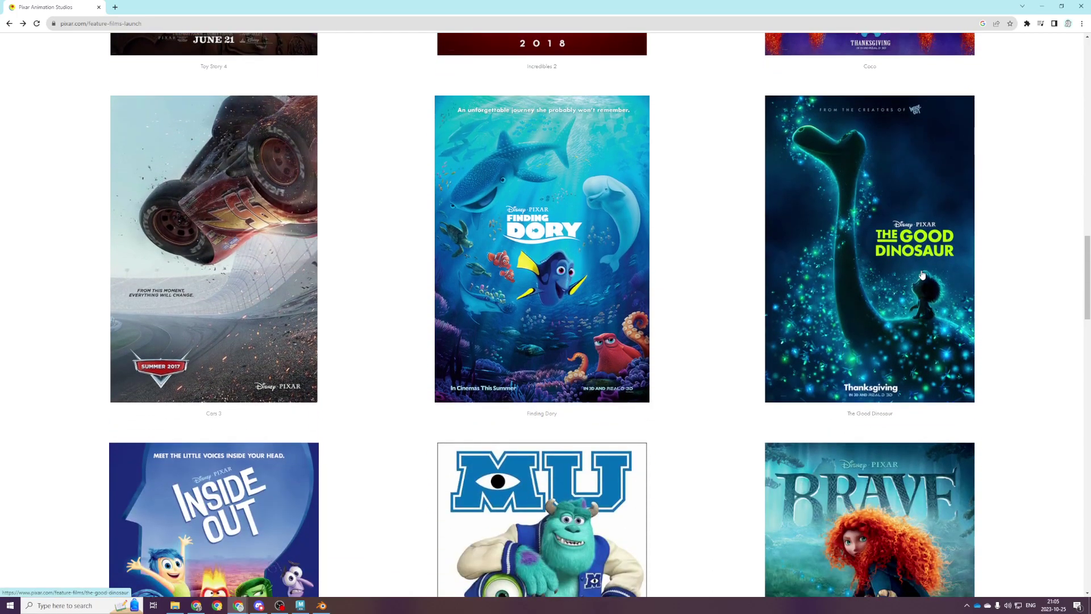
{"action": "scroll", "coordinate": [787, 215], "scroll_direction": "up", "scroll_amount": 2}
{"action": "scroll", "coordinate": [788, 215], "scroll_direction": "up", "scroll_amount": 8}
{"action": "scroll", "coordinate": [862, 336], "scroll_direction": "down", "scroll_amount": 1}
{"action": "scroll", "coordinate": [893, 308], "scroll_direction": "up", "scroll_amount": 3}
{"action": "scroll", "coordinate": [916, 376], "scroll_direction": "up", "scroll_amount": 1}
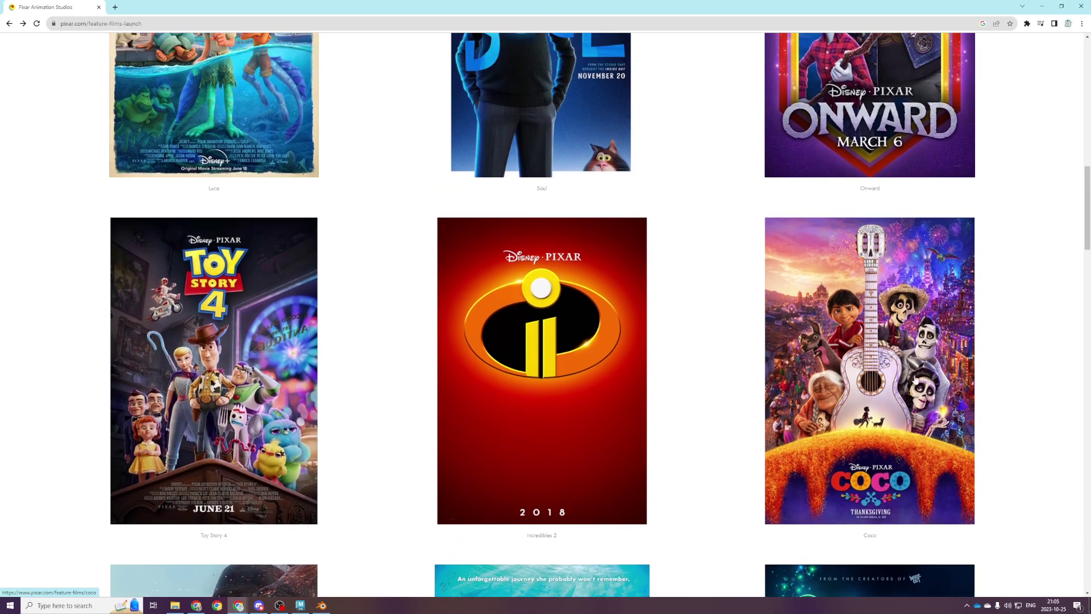
{"action": "scroll", "coordinate": [830, 339], "scroll_direction": "down", "scroll_amount": 2}
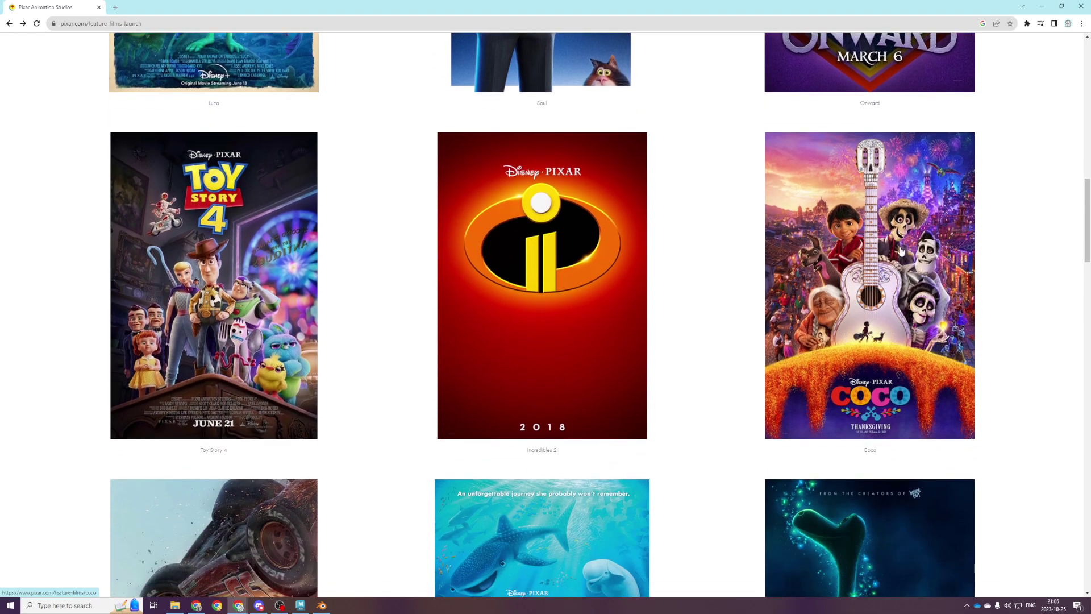
{"action": "scroll", "coordinate": [653, 370], "scroll_direction": "down", "scroll_amount": 11}
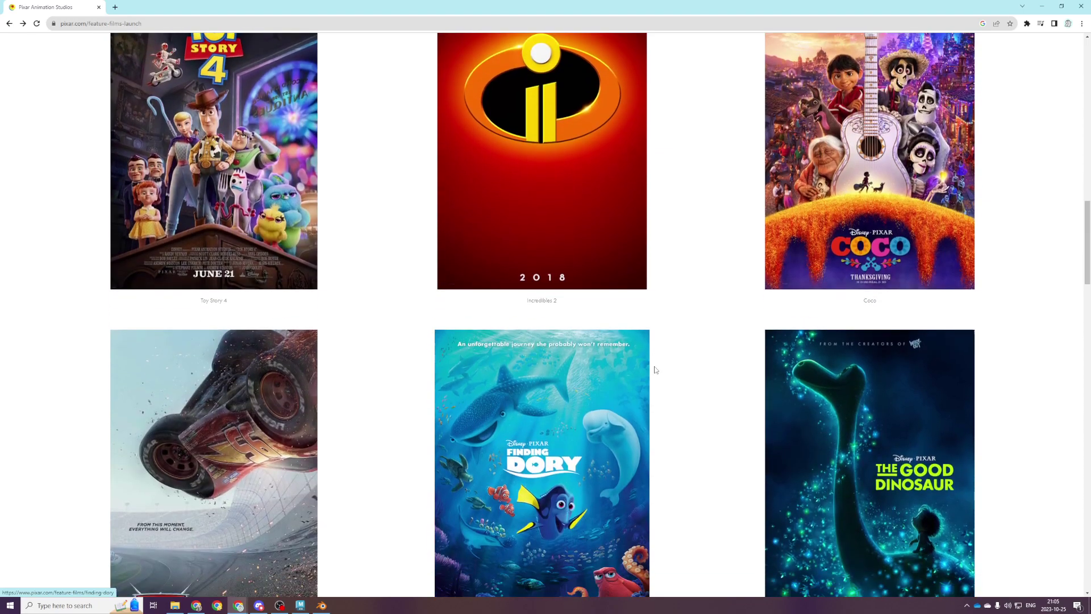
{"action": "scroll", "coordinate": [825, 364], "scroll_direction": "down", "scroll_amount": 6}
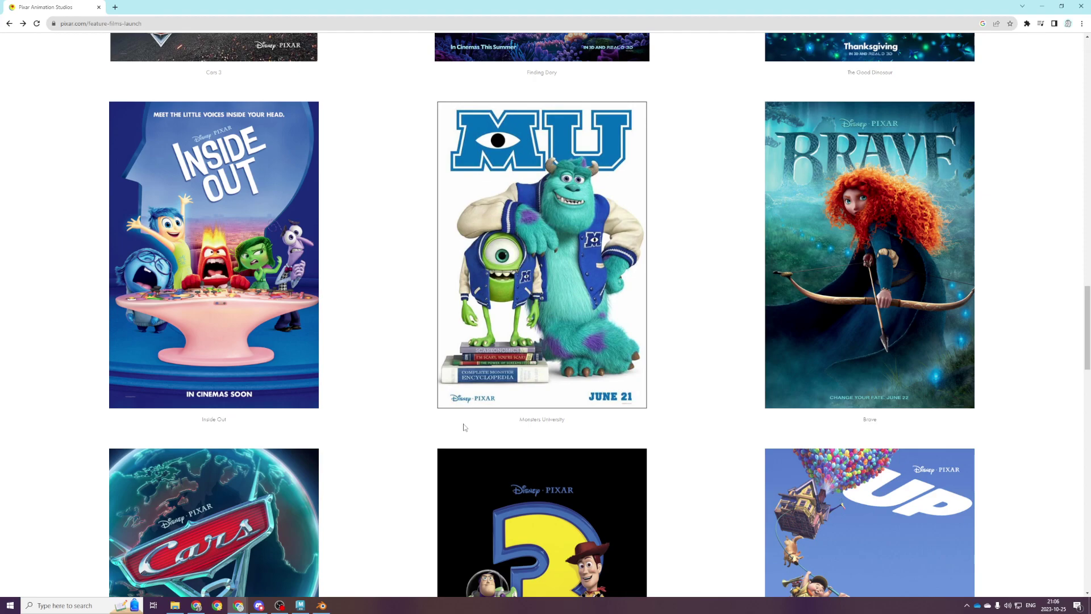
{"action": "scroll", "coordinate": [339, 318], "scroll_direction": "up", "scroll_amount": 3}
{"action": "scroll", "coordinate": [306, 295], "scroll_direction": "down", "scroll_amount": 2}
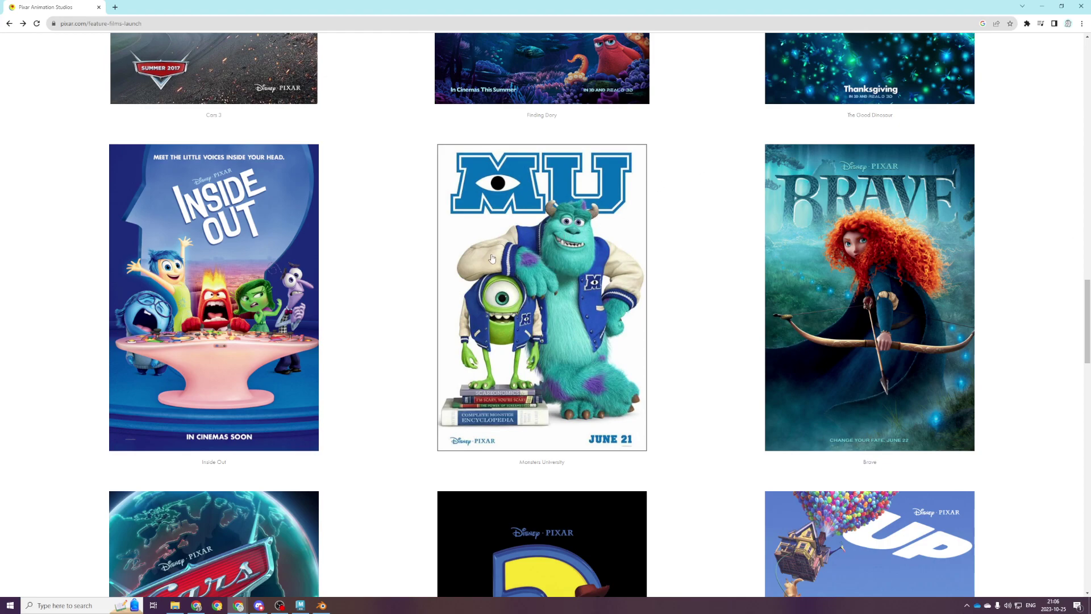
Open the Coco page from the Pixar feature films list in a new tab and look through its content.
{"action": "scroll", "coordinate": [78, 221], "scroll_direction": "up", "scroll_amount": 20}
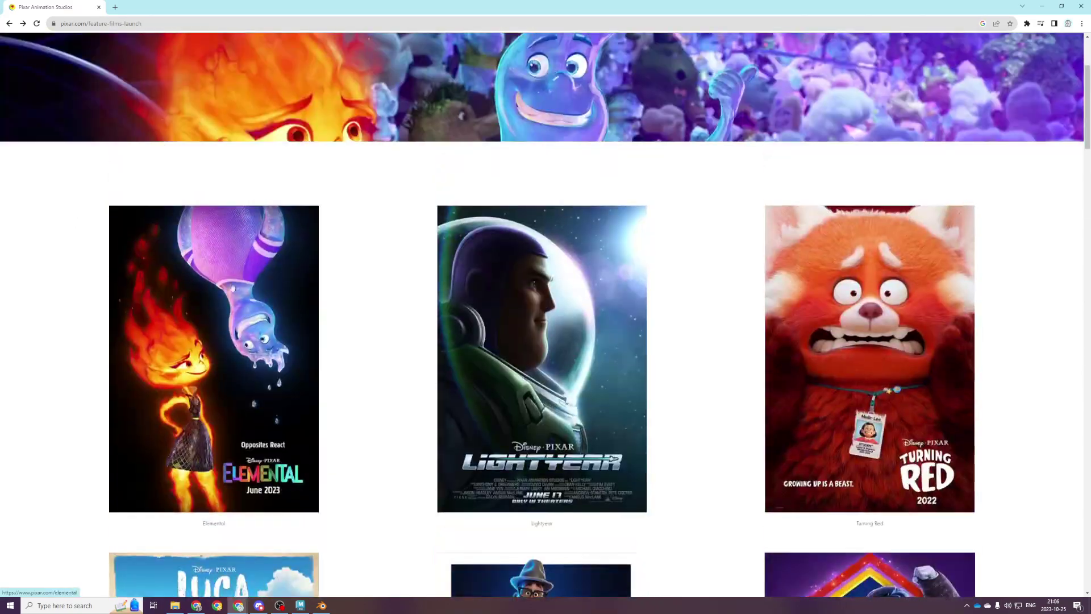
{"action": "scroll", "coordinate": [657, 276], "scroll_direction": "down", "scroll_amount": 4}
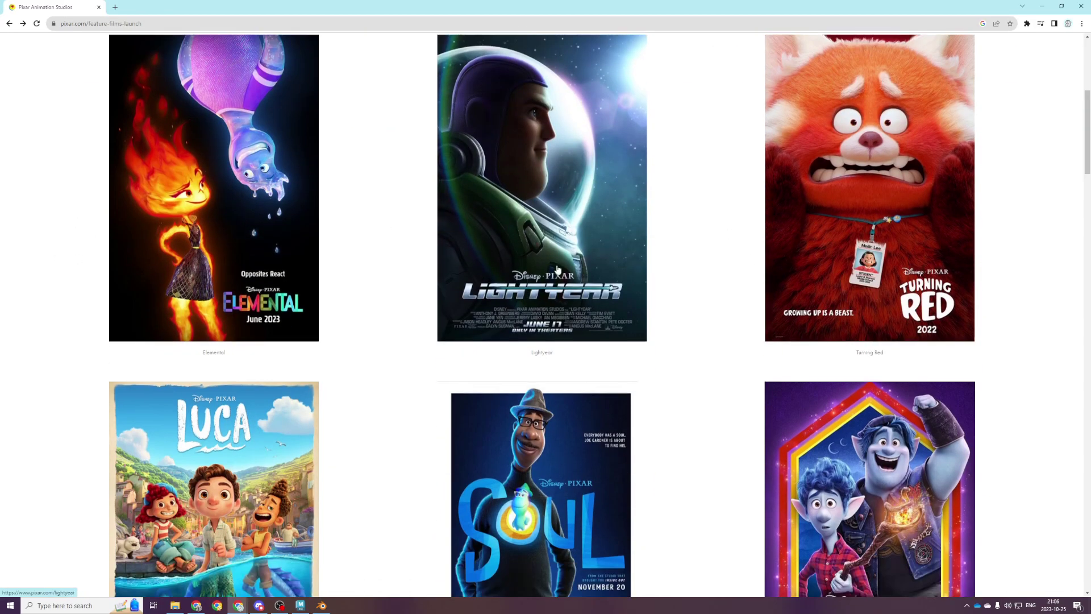
{"action": "scroll", "coordinate": [657, 276], "scroll_direction": "down", "scroll_amount": 4}
{"action": "scroll", "coordinate": [636, 301], "scroll_direction": "down", "scroll_amount": 4}
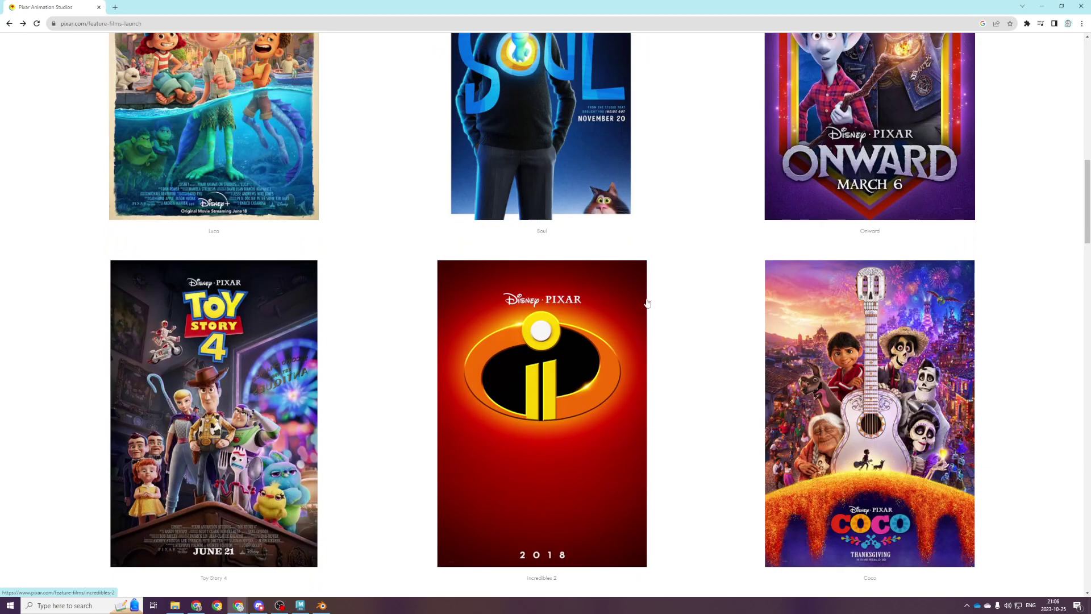
{"action": "scroll", "coordinate": [629, 296], "scroll_direction": "down", "scroll_amount": 4}
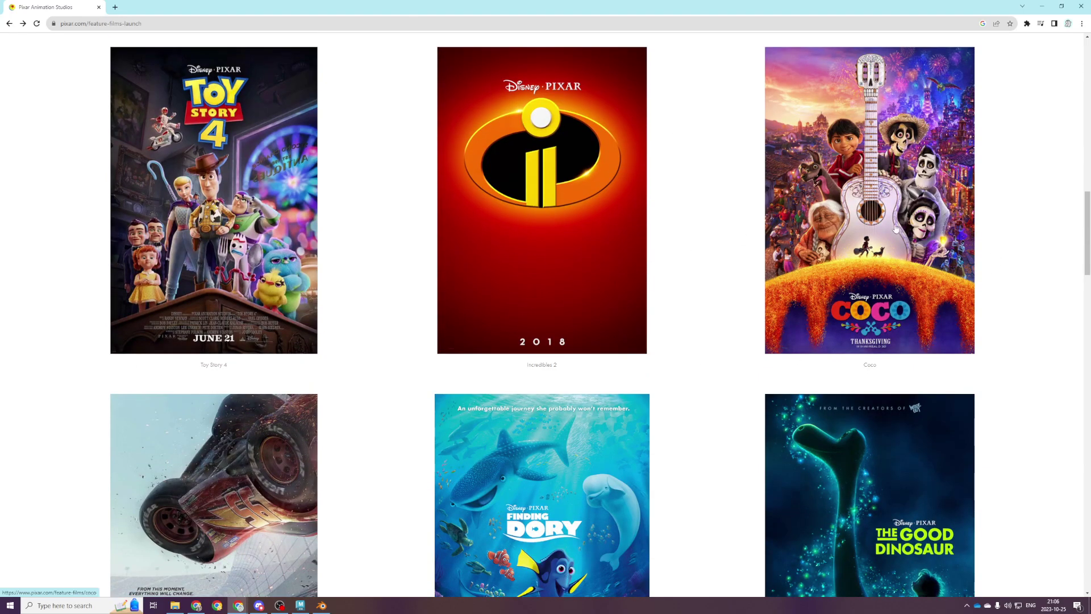
{"action": "middle_click", "coordinate": [899, 179]}
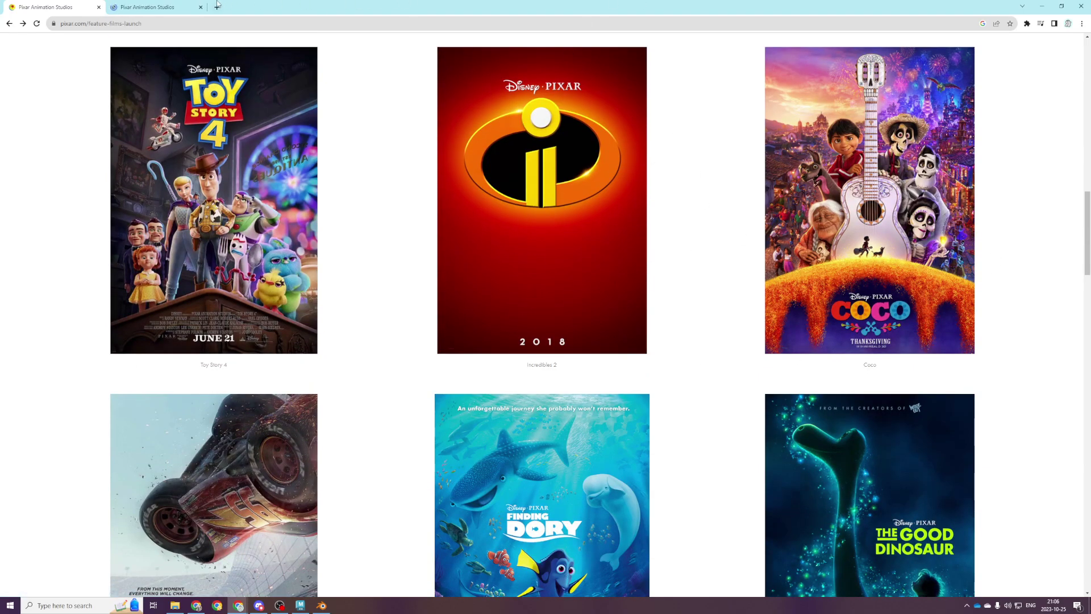
{"action": "left_click", "coordinate": [171, 7]}
{"action": "scroll", "coordinate": [309, 395], "scroll_direction": "down", "scroll_amount": 12}
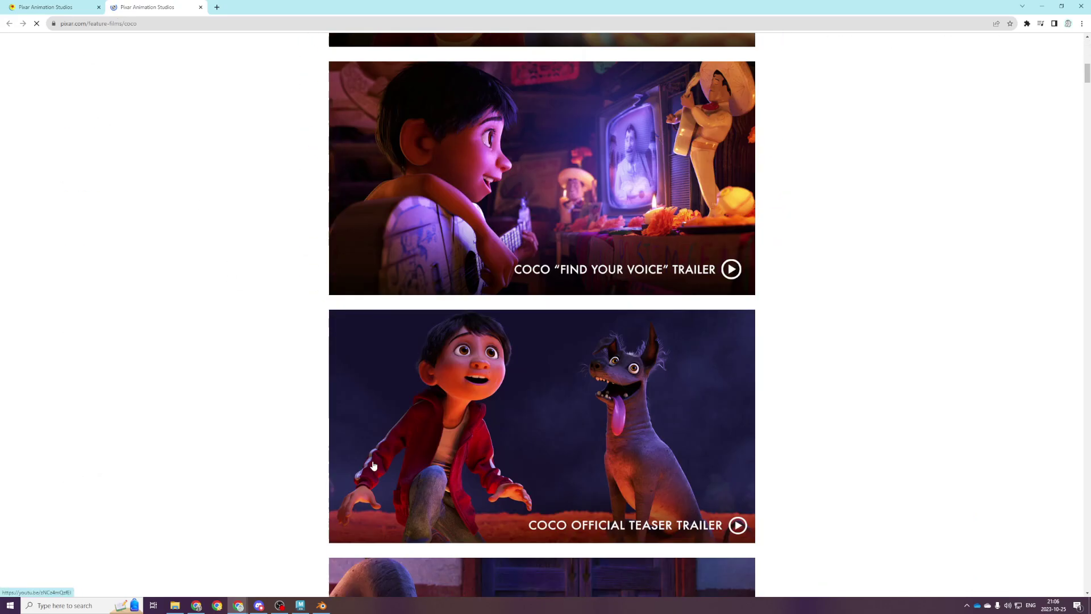
{"action": "scroll", "coordinate": [360, 472], "scroll_direction": "down", "scroll_amount": 20}
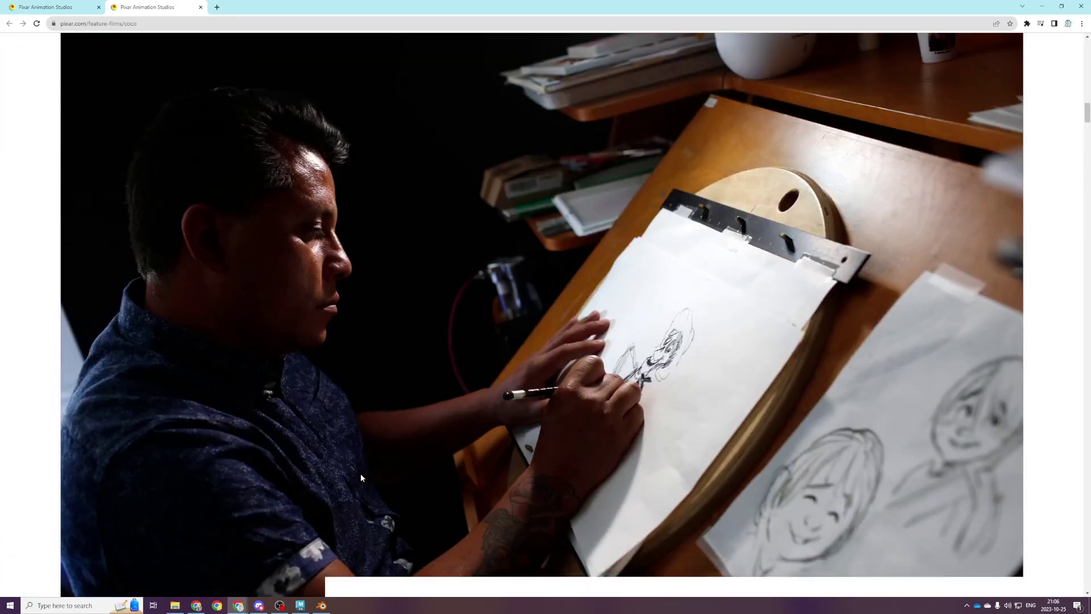
Search Google for "pixar coco" in the Coco page's tab.
{"action": "scroll", "coordinate": [404, 408], "scroll_direction": "up", "scroll_amount": 15}
{"action": "scroll", "coordinate": [320, 270], "scroll_direction": "up", "scroll_amount": 14}
{"action": "left_click", "coordinate": [488, 23]}
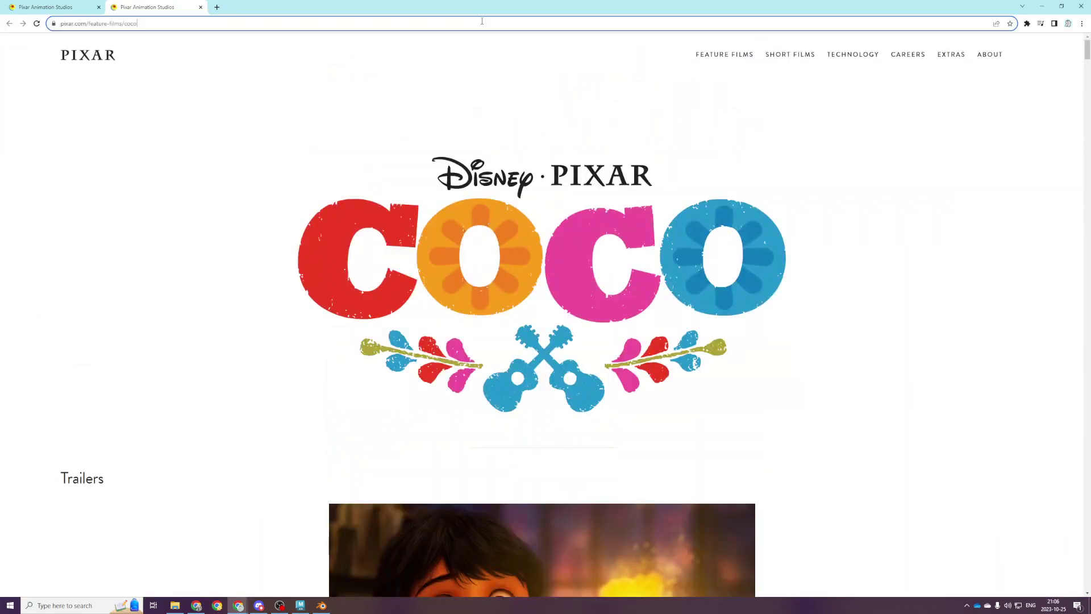
{"action": "type", "text": "pixar coco"}
{"action": "key", "text": "Return"}
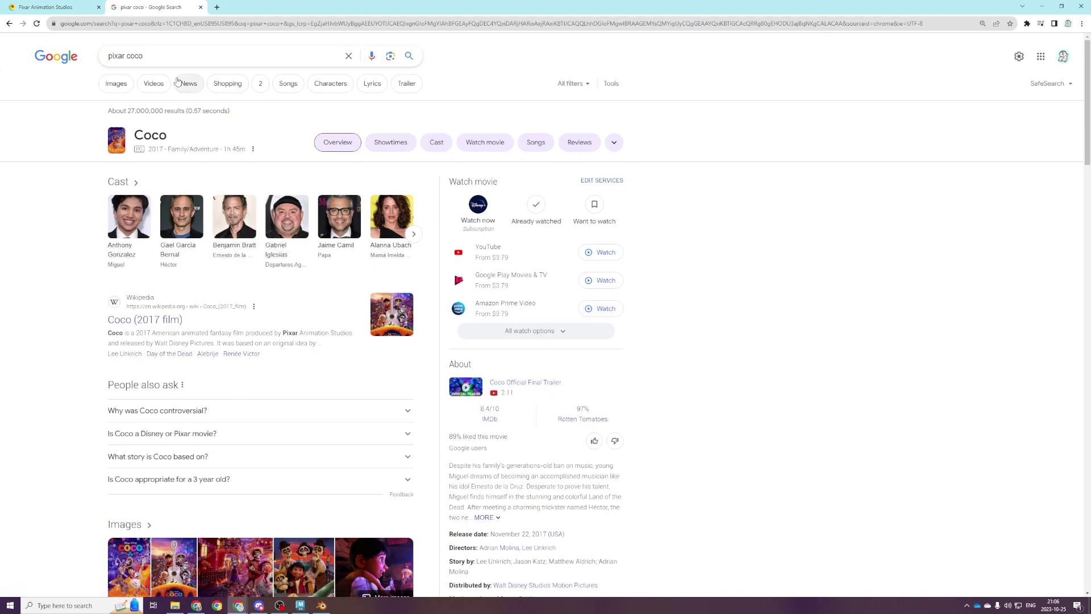
Replace the Google search with "pixar inside out".
{"action": "left_click_drag", "start_coordinate": [175, 58], "coordinate": [76, 69]}
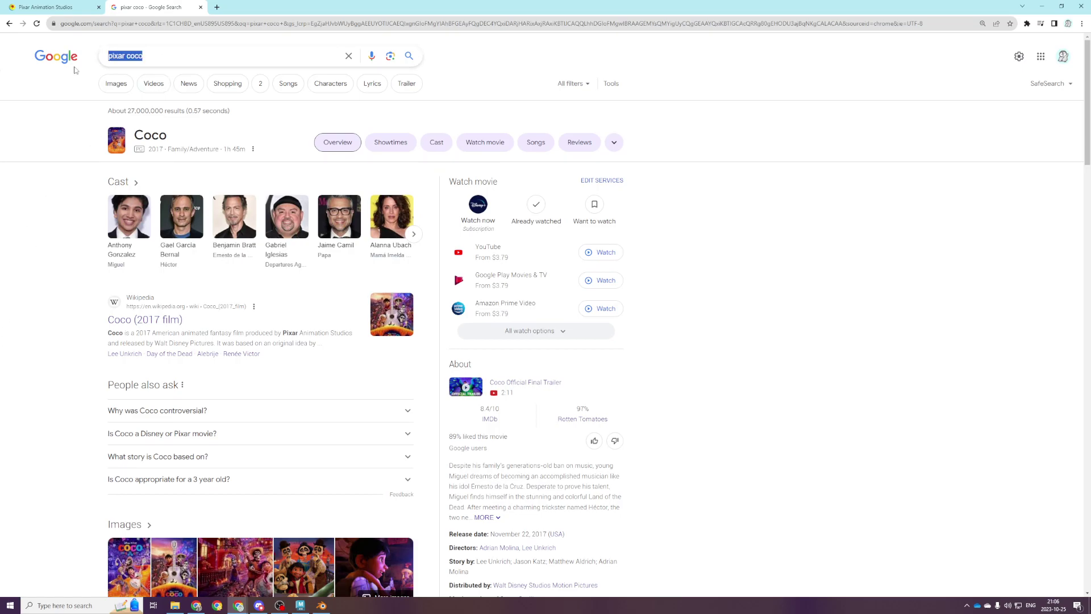
{"action": "type", "text": "pixar inside out"}
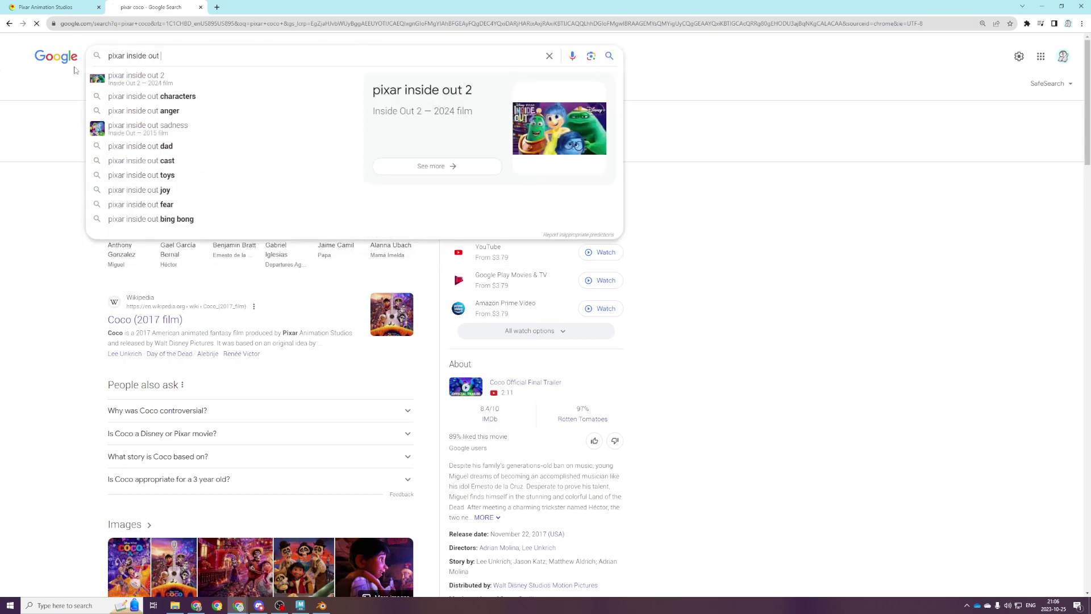
{"action": "key", "text": "Return"}
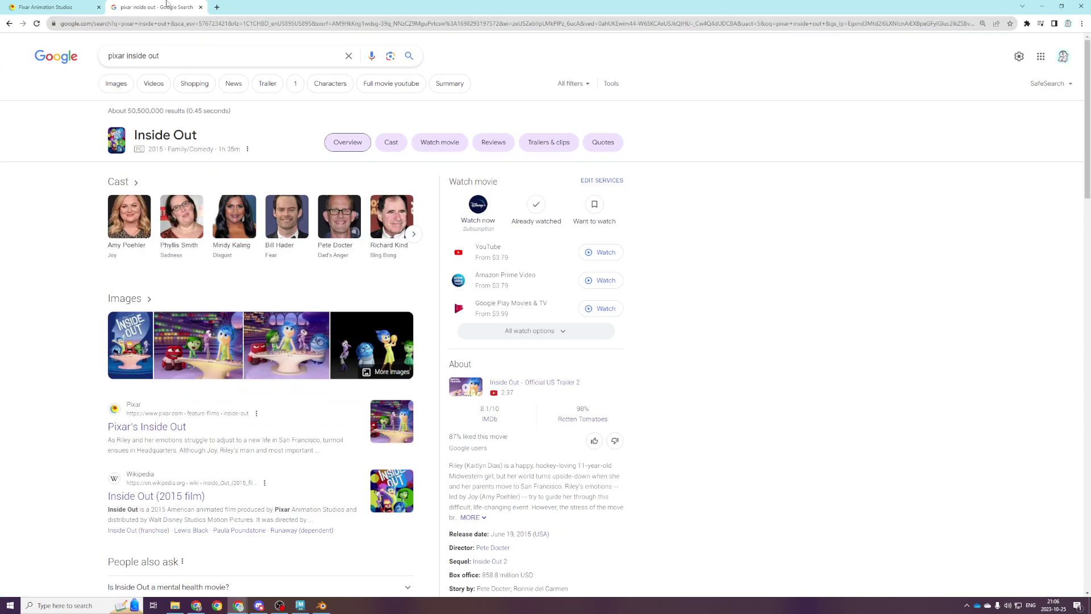
Close the Inside Out search and look through the older film posters on the Pixar feature films page, down to Toy Story.
{"action": "middle_click", "coordinate": [177, 3]}
{"action": "scroll", "coordinate": [213, 304], "scroll_direction": "down", "scroll_amount": 6}
{"action": "scroll", "coordinate": [228, 316], "scroll_direction": "down", "scroll_amount": 6}
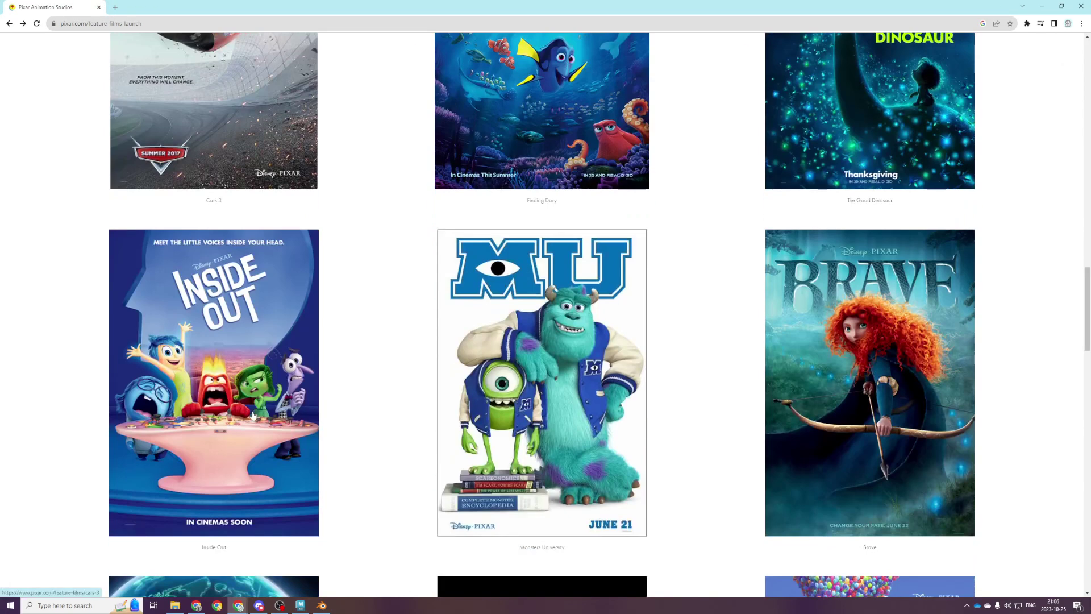
{"action": "scroll", "coordinate": [371, 339], "scroll_direction": "down", "scroll_amount": 10}
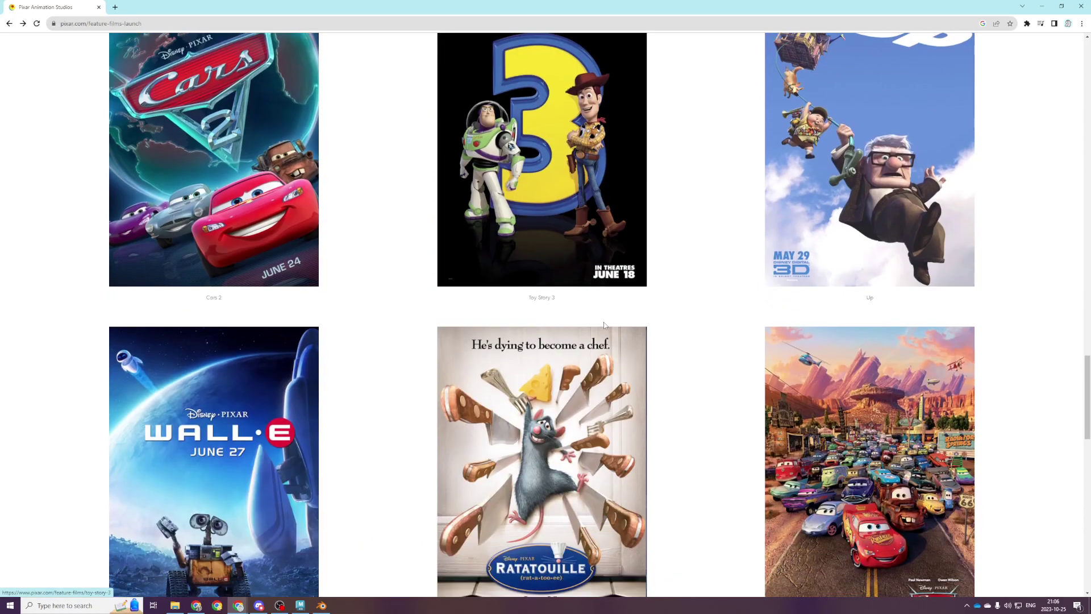
{"action": "scroll", "coordinate": [863, 252], "scroll_direction": "up", "scroll_amount": 2}
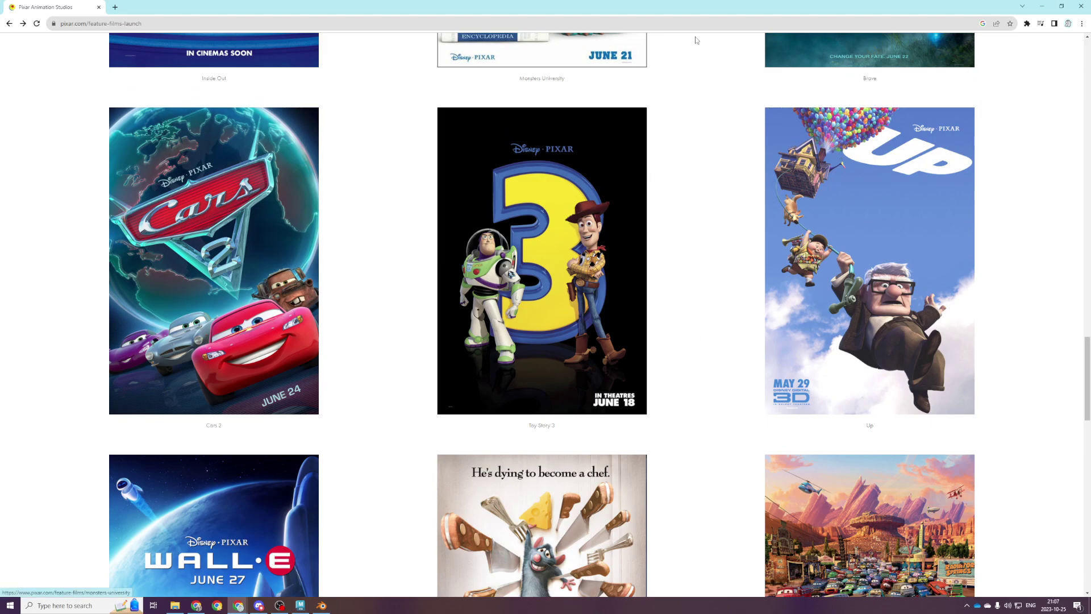
{"action": "scroll", "coordinate": [694, 114], "scroll_direction": "up", "scroll_amount": 6}
{"action": "scroll", "coordinate": [936, 232], "scroll_direction": "down", "scroll_amount": 3}
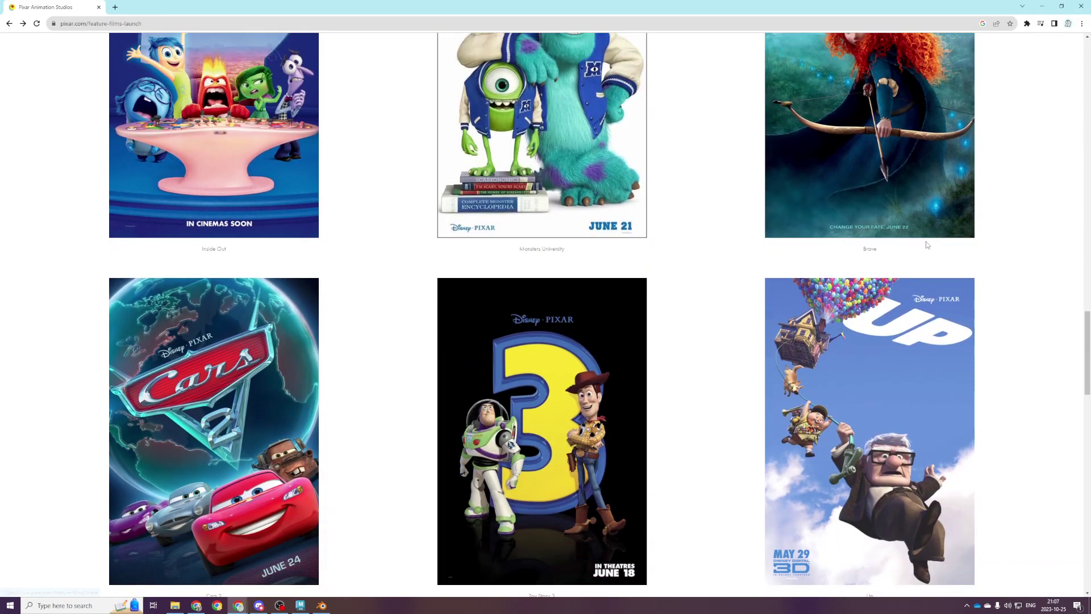
{"action": "scroll", "coordinate": [931, 242], "scroll_direction": "down", "scroll_amount": 3}
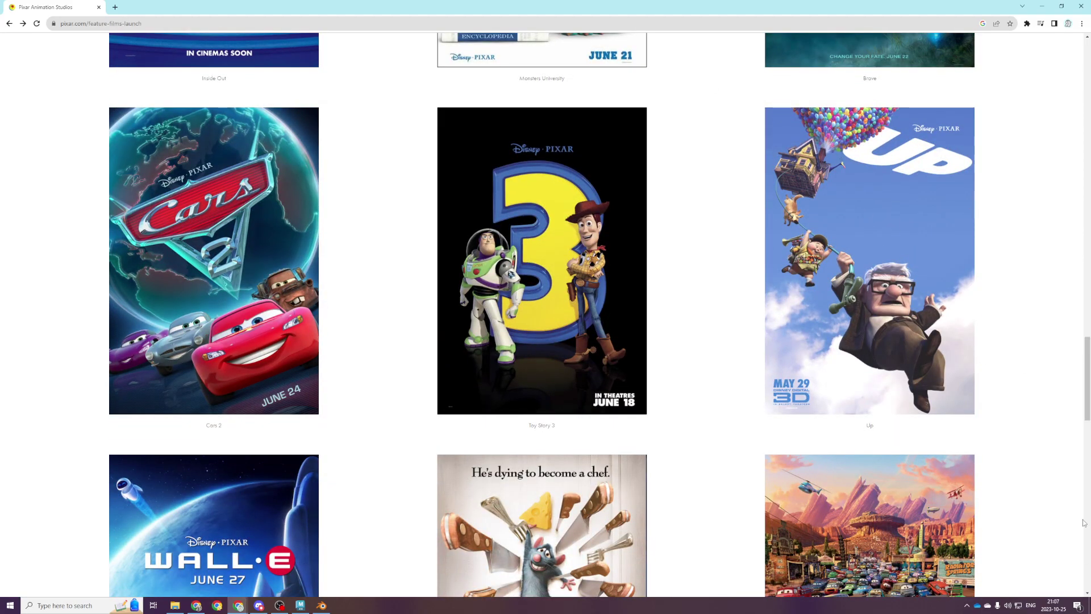
{"action": "scroll", "coordinate": [723, 382], "scroll_direction": "down", "scroll_amount": 2}
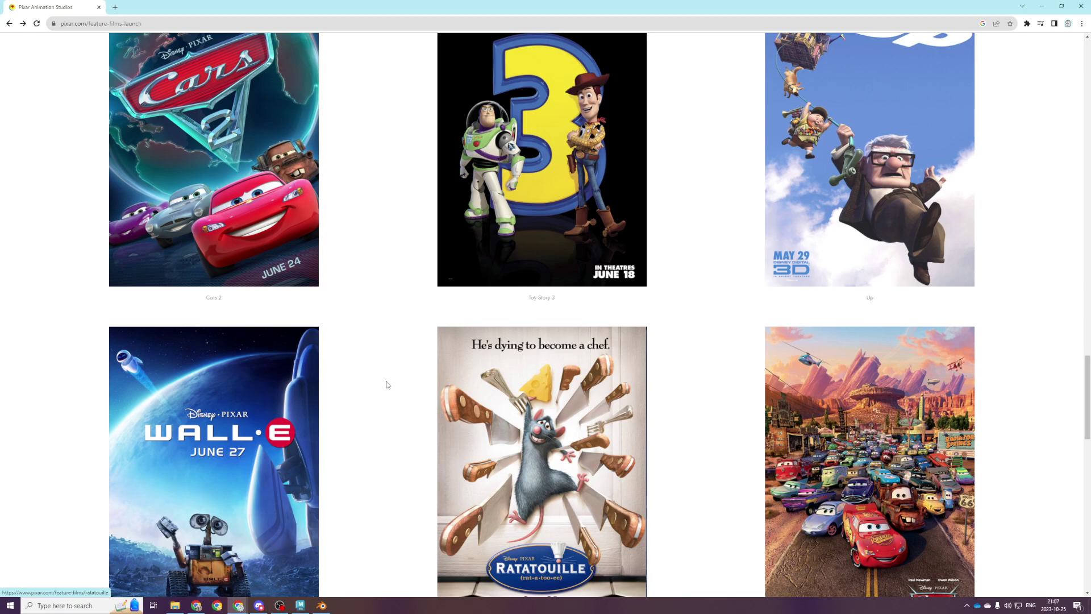
{"action": "scroll", "coordinate": [384, 382], "scroll_direction": "down", "scroll_amount": 3}
{"action": "scroll", "coordinate": [500, 395], "scroll_direction": "down", "scroll_amount": 2}
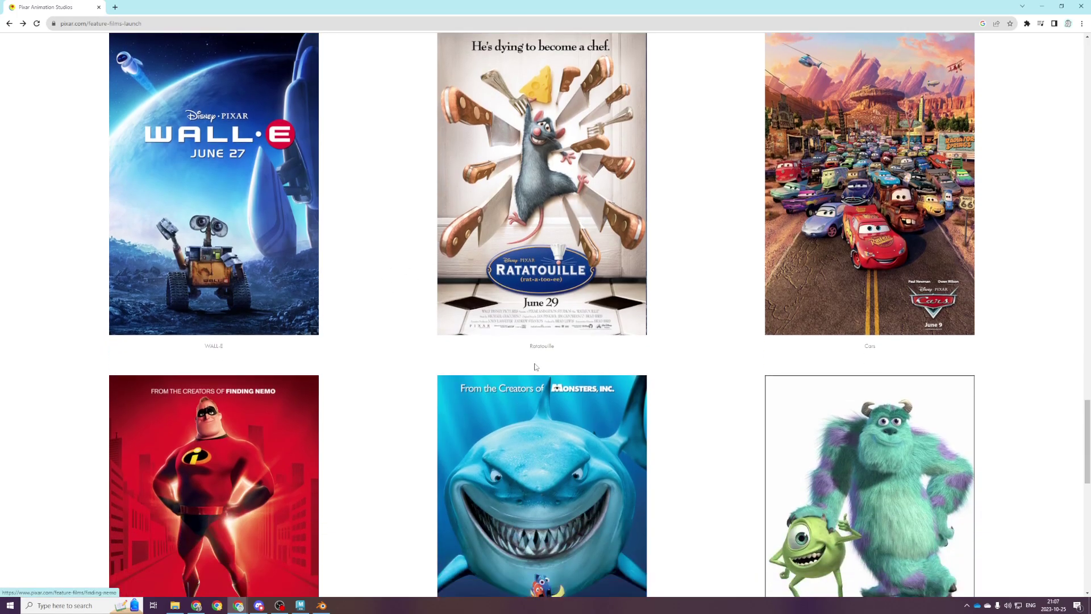
{"action": "scroll", "coordinate": [534, 370], "scroll_direction": "down", "scroll_amount": 10}
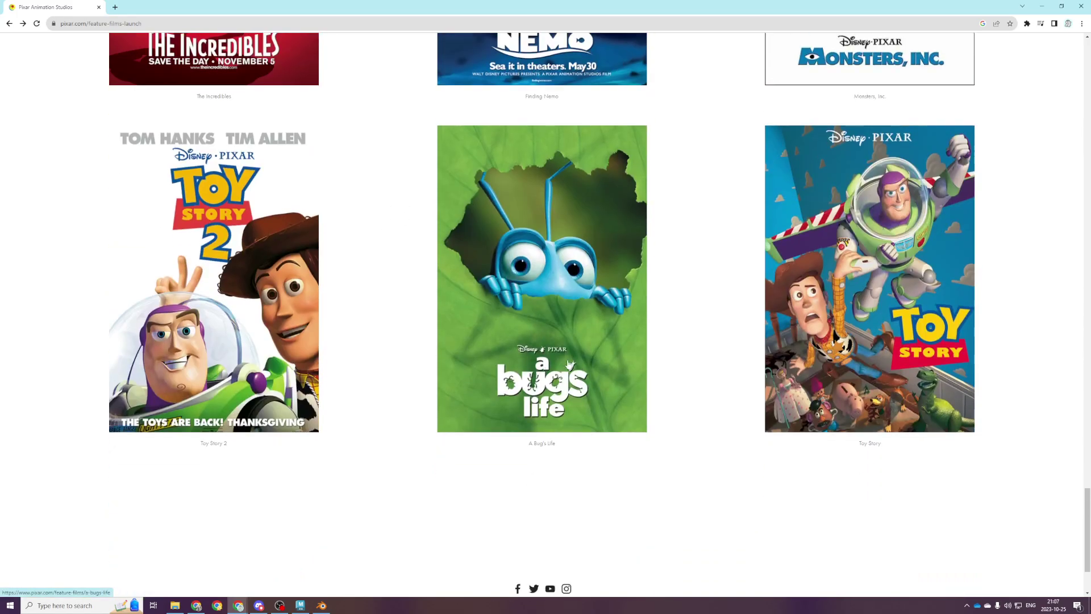
{"action": "scroll", "coordinate": [560, 365], "scroll_direction": "up", "scroll_amount": 12}
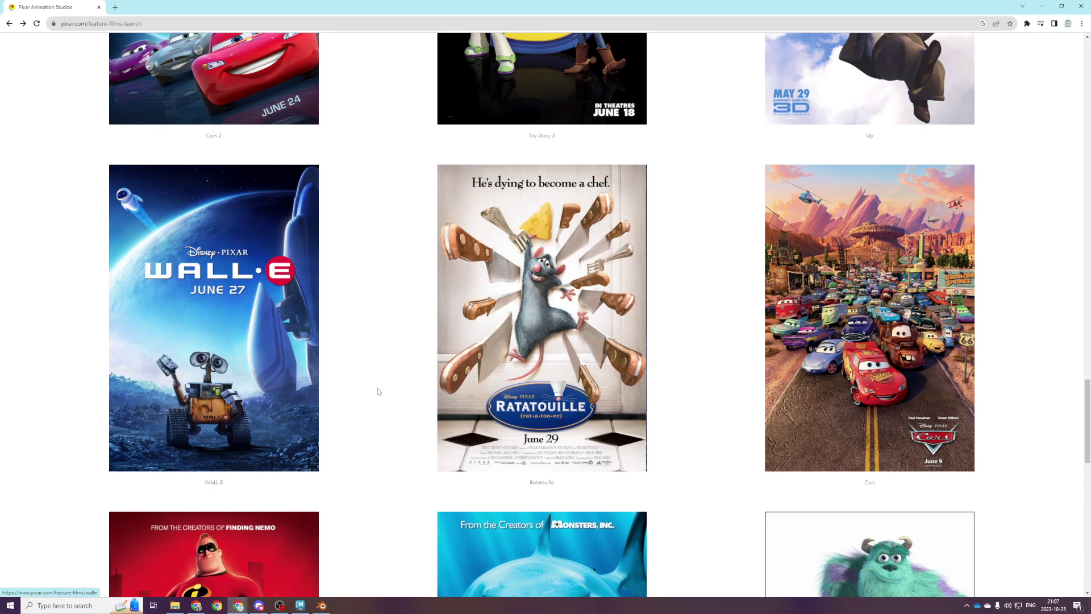
Open the Ratatouille page, return to the feature films list and view the posters around WALL-E and Ratatouille.
{"action": "left_click", "coordinate": [393, 338]}
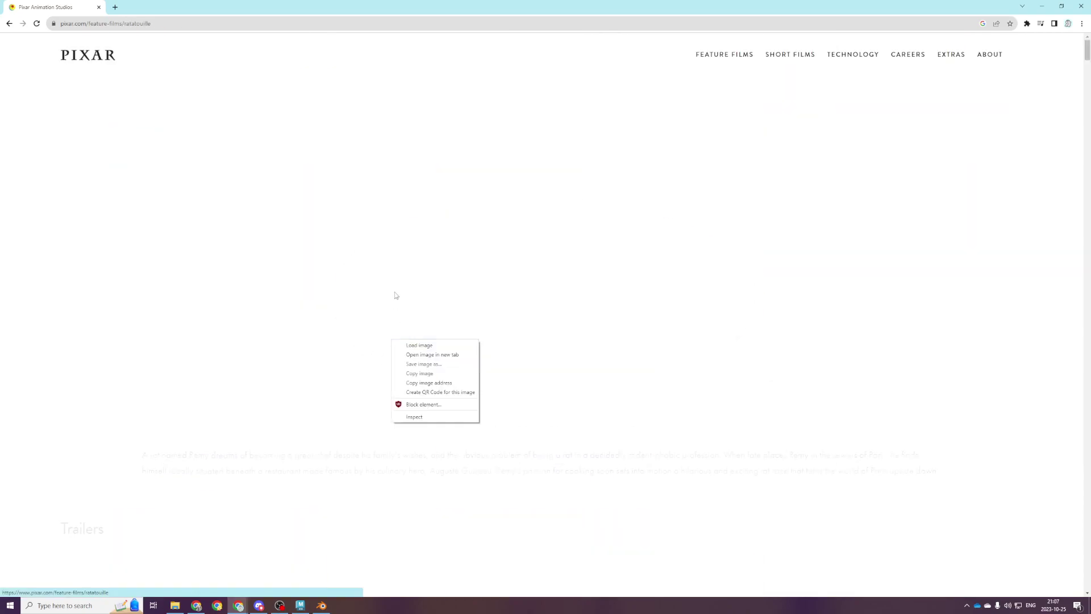
{"action": "left_click", "coordinate": [415, 347]}
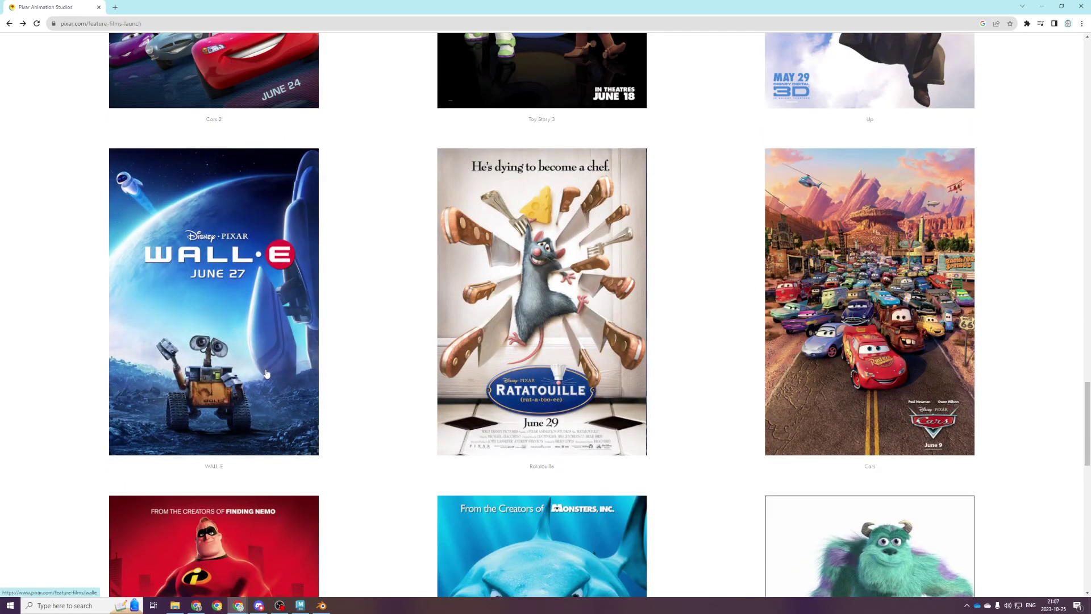
{"action": "scroll", "coordinate": [319, 280], "scroll_direction": "down", "scroll_amount": 2}
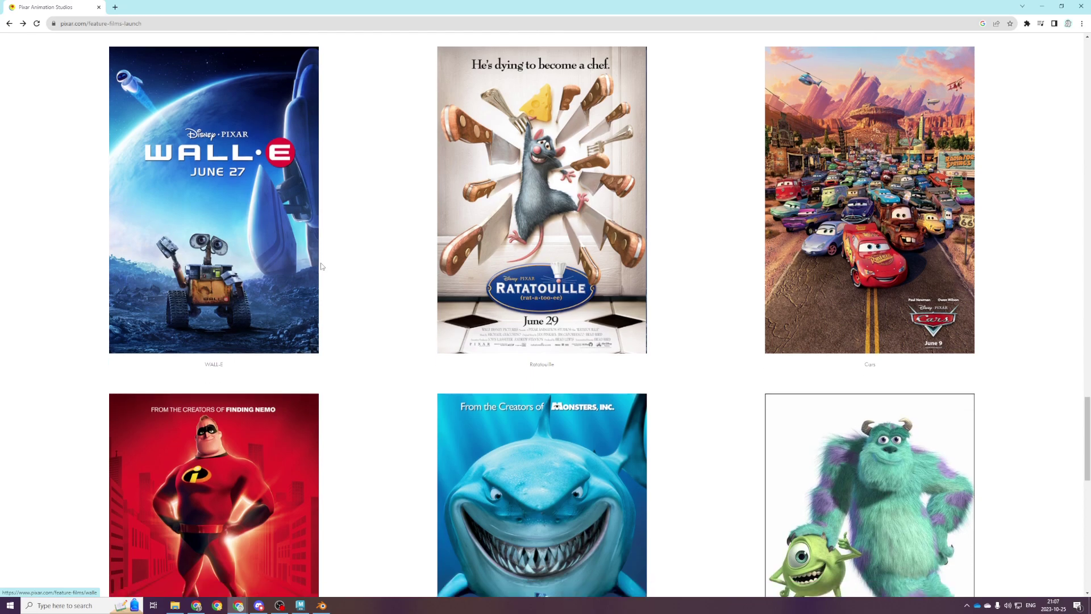
{"action": "scroll", "coordinate": [319, 268], "scroll_direction": "up", "scroll_amount": 3}
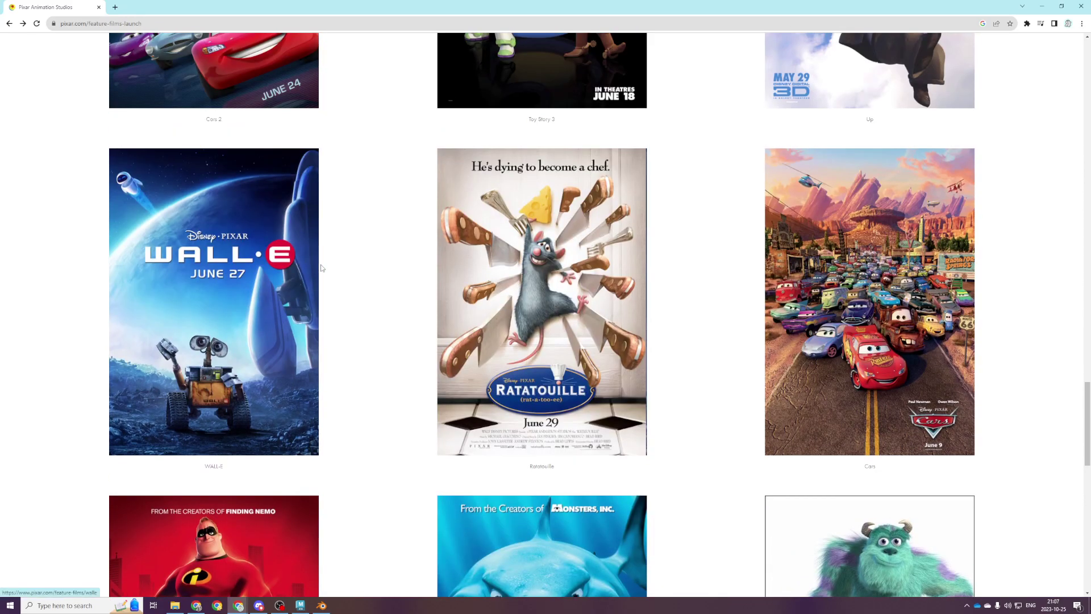
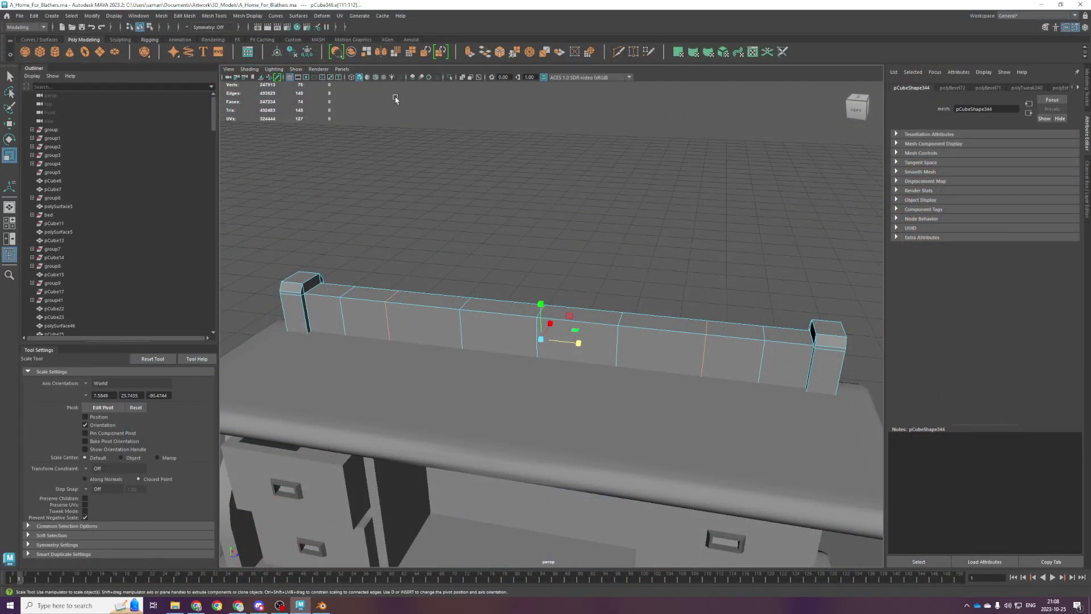
In Maya, scale the outermost pair of edge loops on the desk's back rail slightly closer together and save the scene.
{"action": "scroll", "coordinate": [476, 217], "scroll_direction": "down", "scroll_amount": 2}
{"action": "left_click_drag", "start_coordinate": [495, 266], "coordinate": [510, 266], "text": "alt"}
{"action": "left_click_drag", "start_coordinate": [576, 344], "coordinate": [584, 347], "text": "alt"}
{"action": "left_click", "coordinate": [343, 339]}
{"action": "double_click", "coordinate": [699, 343], "text": "shift"}
{"action": "left_click_drag", "start_coordinate": [570, 338], "coordinate": [567, 339]}
{"action": "key", "text": "ctrl+s"}
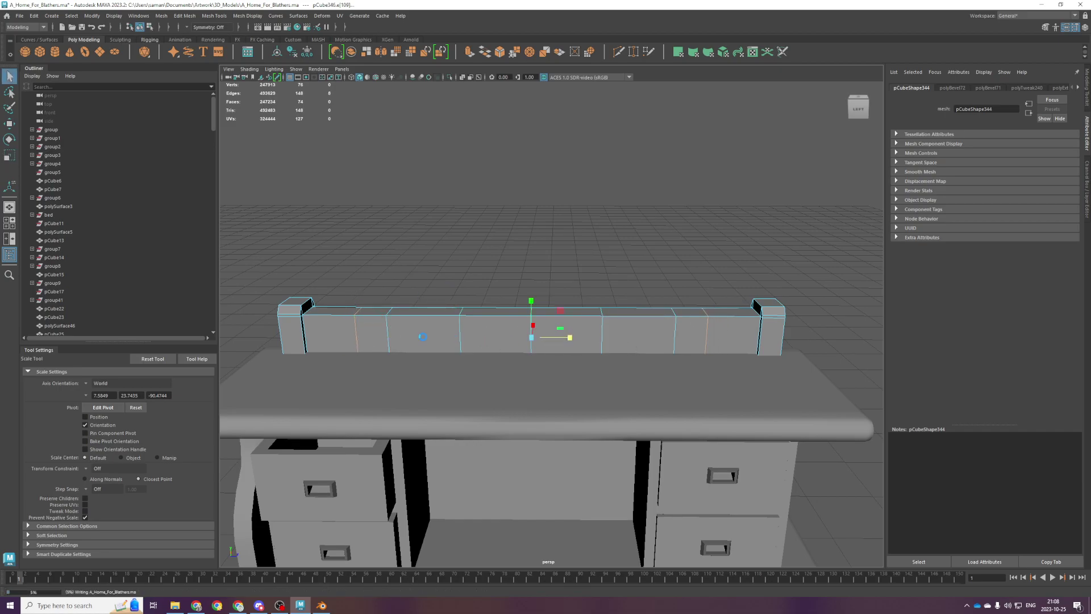
Scale the second pair of edge loops from the ends of the back rail inward for more even divisions and save the scene.
{"action": "left_click", "coordinate": [408, 290]}
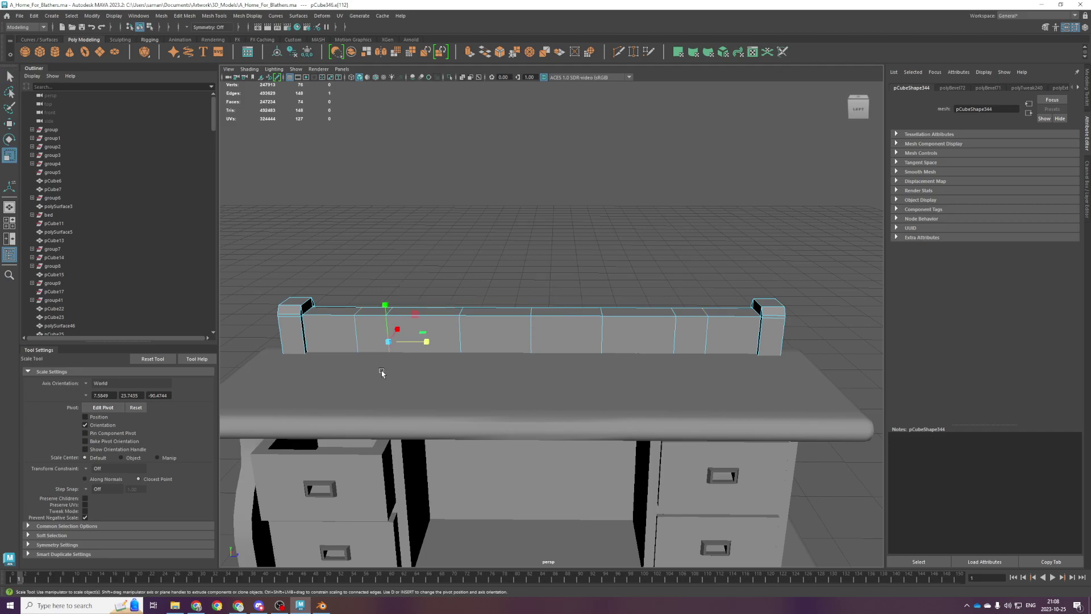
{"action": "scroll", "coordinate": [714, 383], "scroll_direction": "up", "scroll_amount": 2}
{"action": "left_click", "coordinate": [714, 332]}
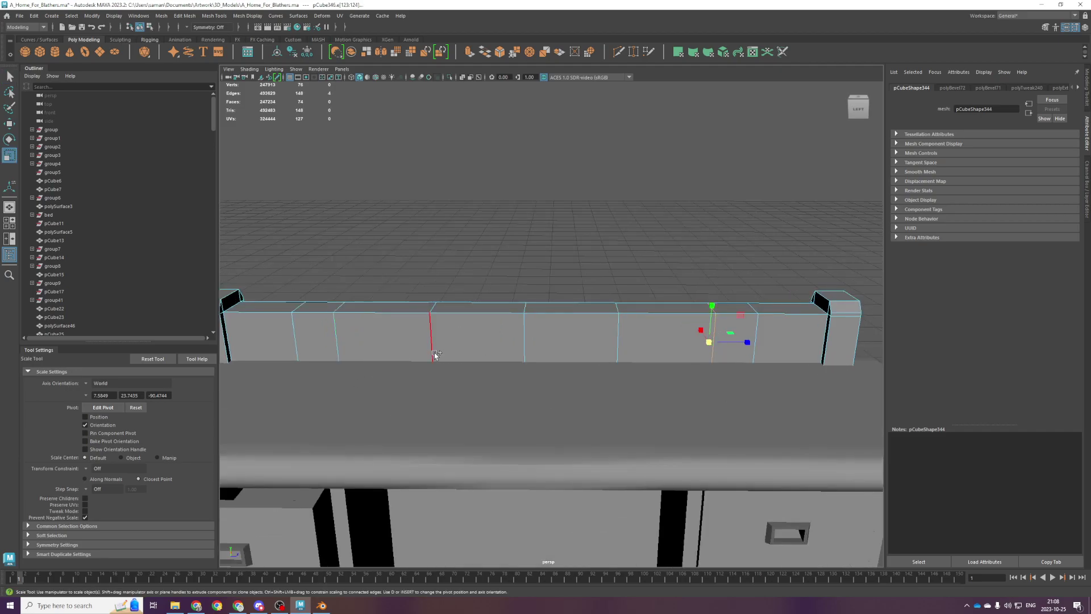
{"action": "left_click", "coordinate": [336, 354], "text": "shift"}
{"action": "key", "text": "ctrl+s"}
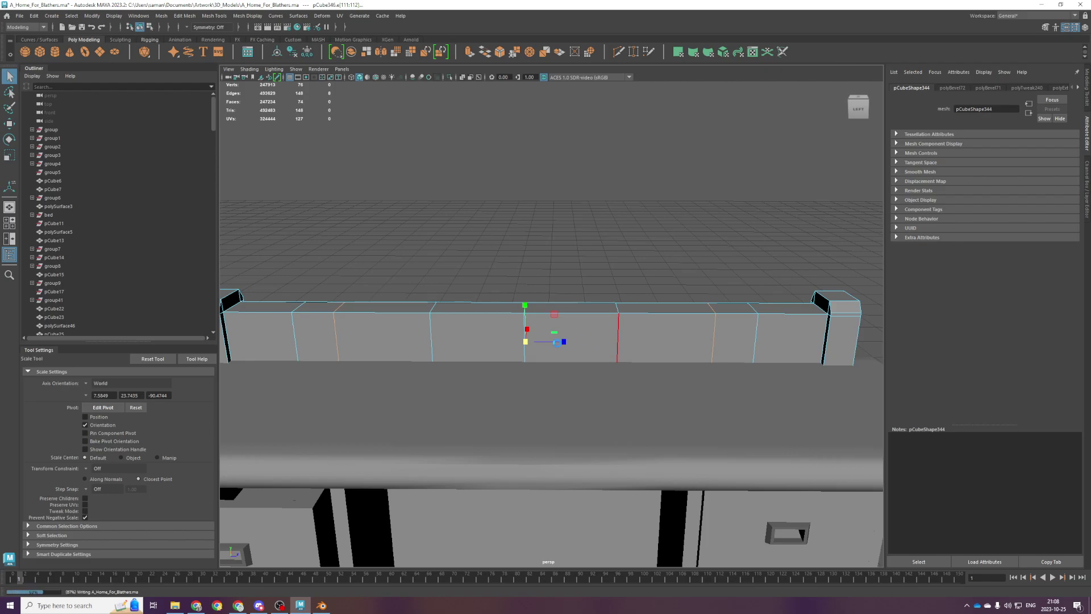
{"action": "scroll", "coordinate": [554, 340], "scroll_direction": "down", "scroll_amount": 3}
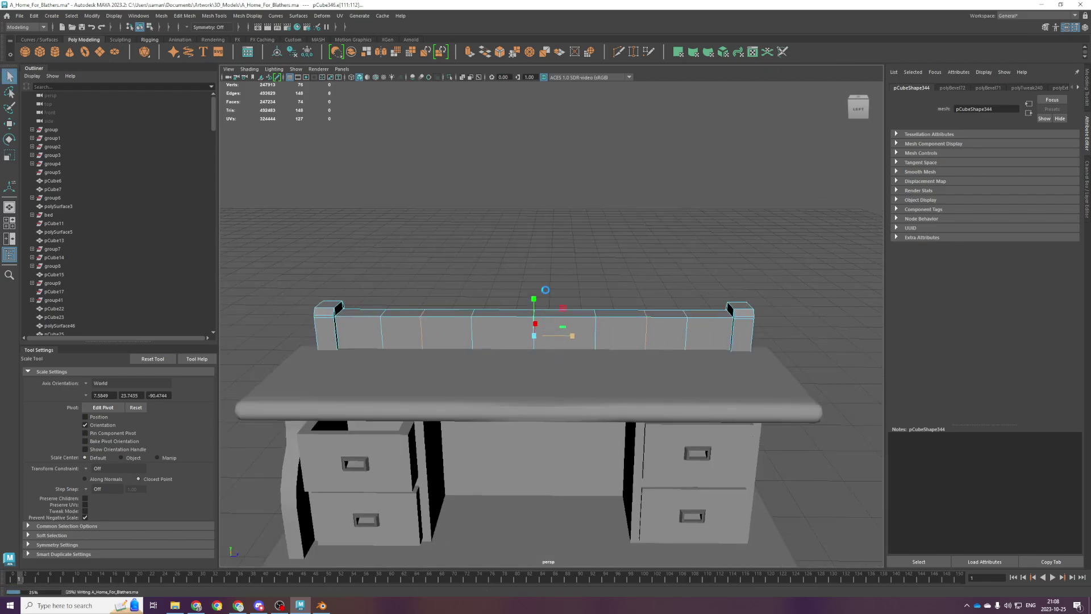
{"action": "scroll", "coordinate": [538, 294], "scroll_direction": "up", "scroll_amount": 2}
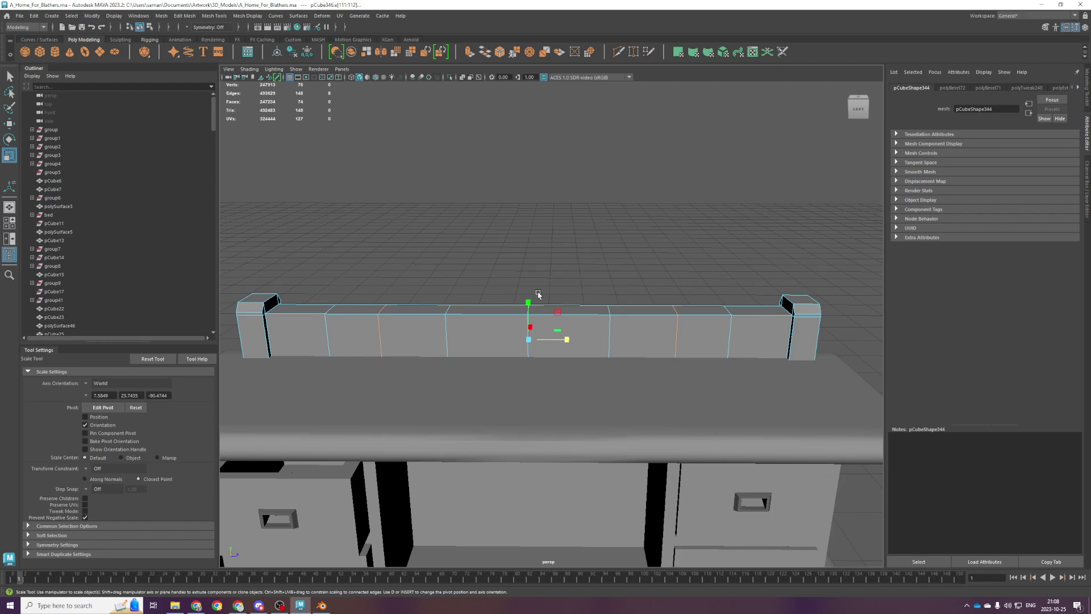
Switch to the browser, browse the film list down to Ratatouille, open its page and go back to the list.
{"action": "left_click", "coordinate": [238, 605]}
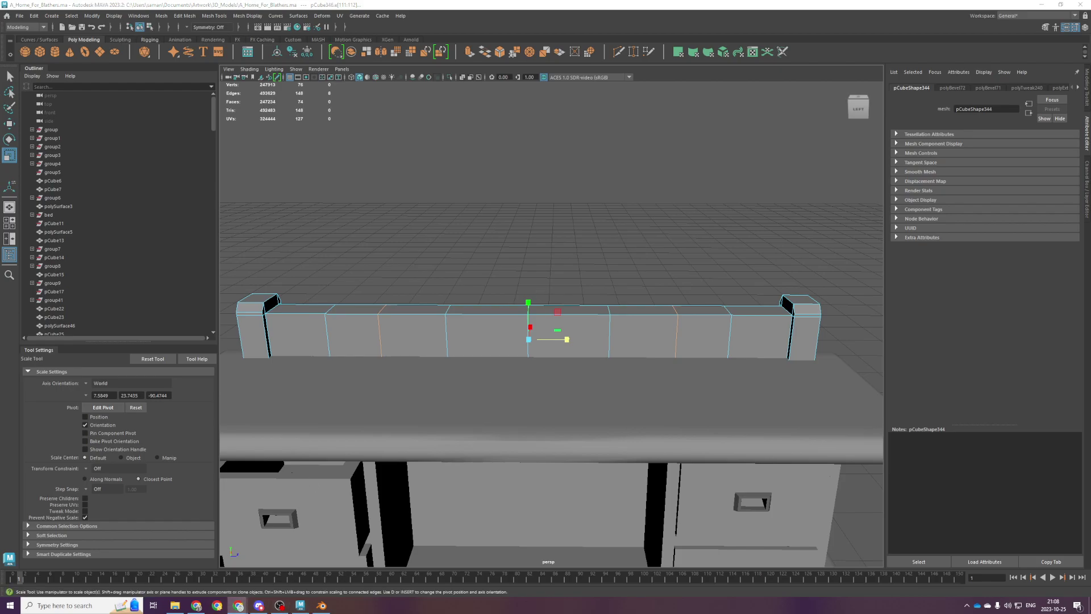
{"action": "key", "text": "alt+Tab"}
{"action": "scroll", "coordinate": [610, 400], "scroll_direction": "down", "scroll_amount": 10}
{"action": "right_click", "coordinate": [611, 401]}
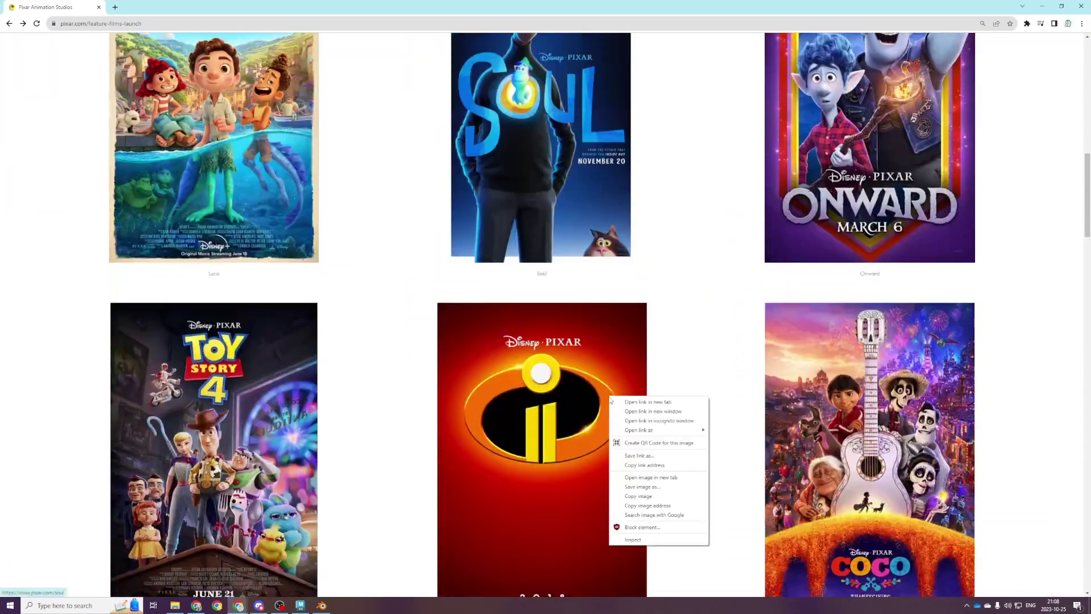
{"action": "scroll", "coordinate": [610, 400], "scroll_direction": "down", "scroll_amount": 20}
{"action": "scroll", "coordinate": [616, 379], "scroll_direction": "down", "scroll_amount": 2}
{"action": "scroll", "coordinate": [616, 378], "scroll_direction": "up", "scroll_amount": 2}
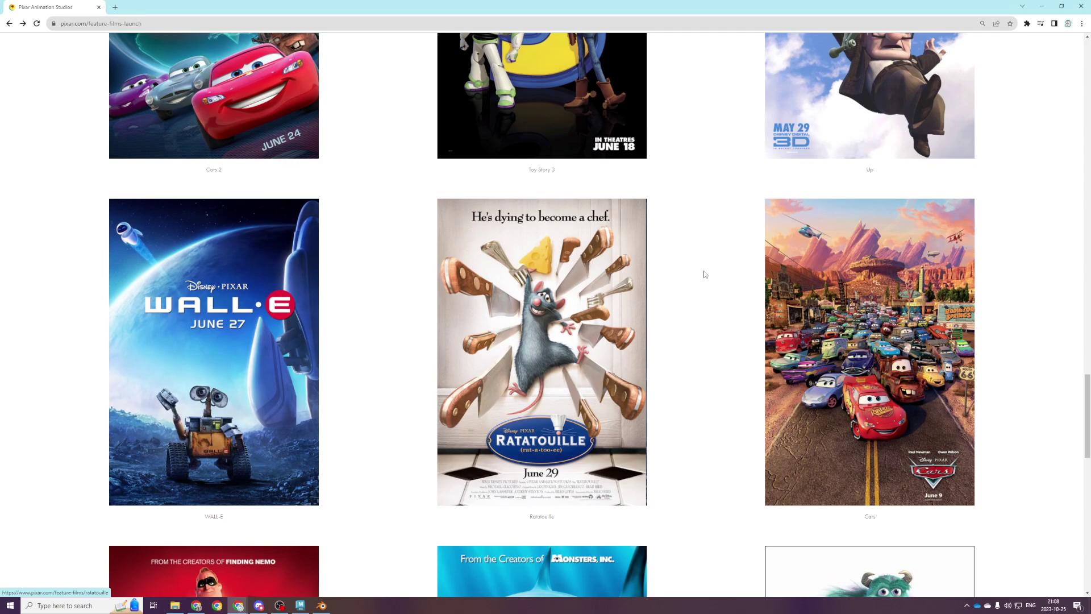
{"action": "left_click", "coordinate": [689, 251]}
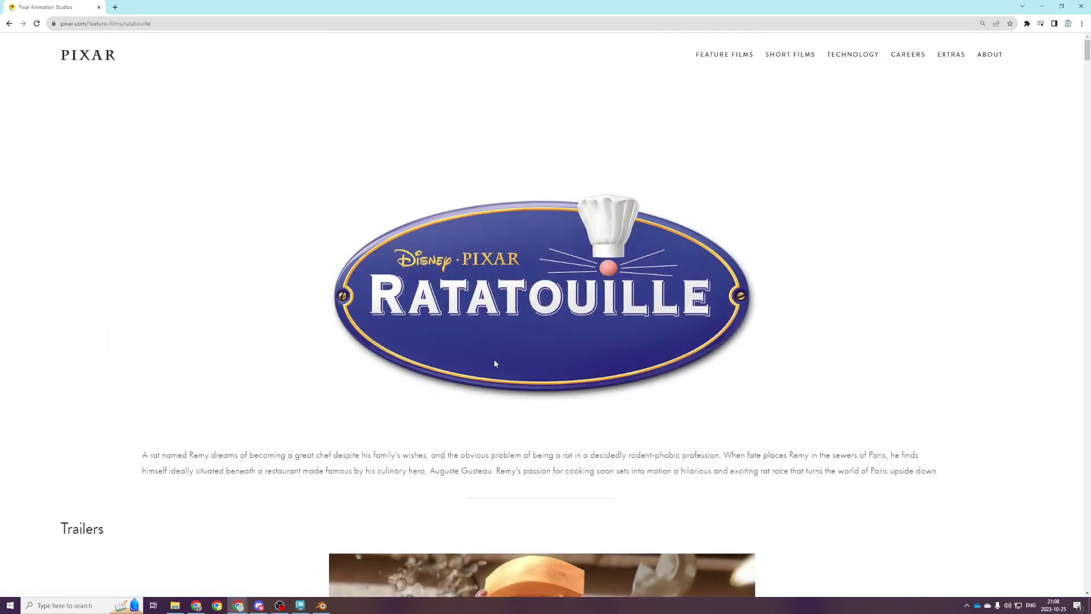
{"action": "key", "text": "alt+Left"}
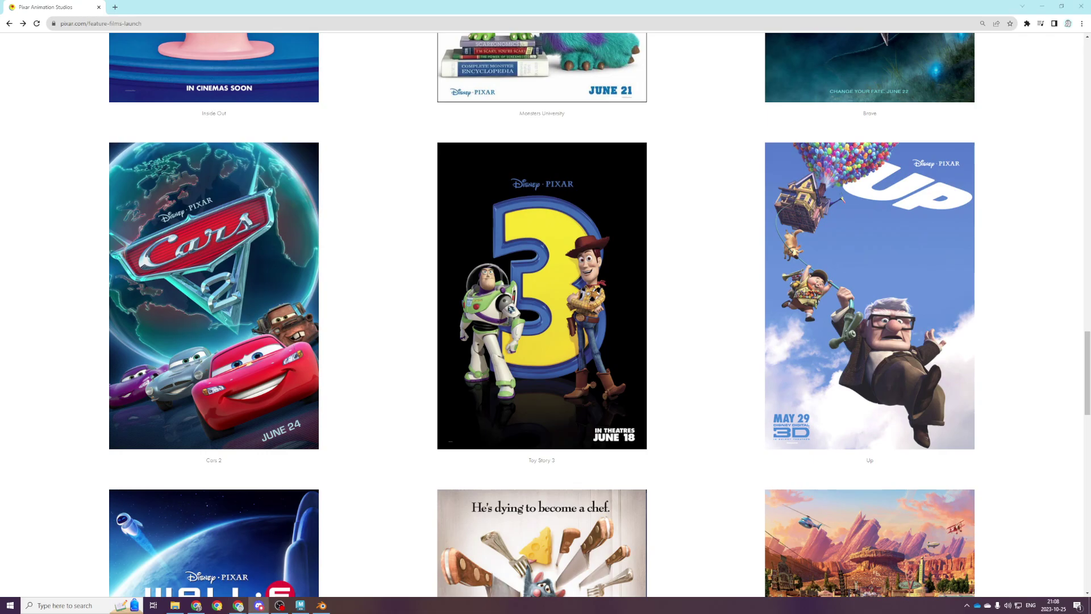
Look through the posters from Cars 2 to the end of the Pixar films list and return to Maya.
{"action": "left_click", "coordinate": [258, 605]}
{"action": "left_click", "coordinate": [259, 606]}
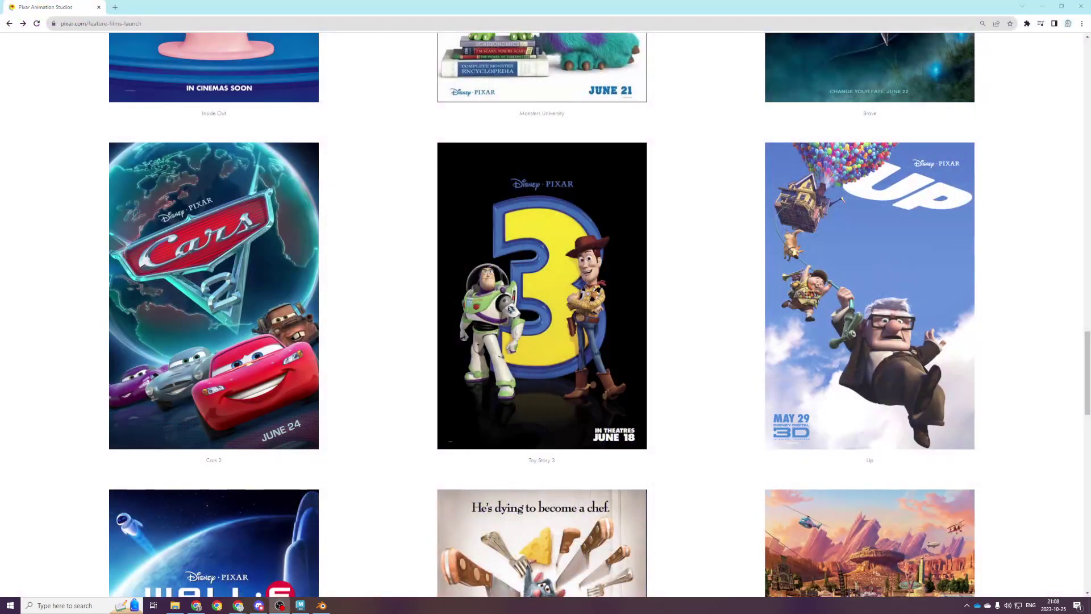
{"action": "scroll", "coordinate": [25, 349], "scroll_direction": "up", "scroll_amount": 1}
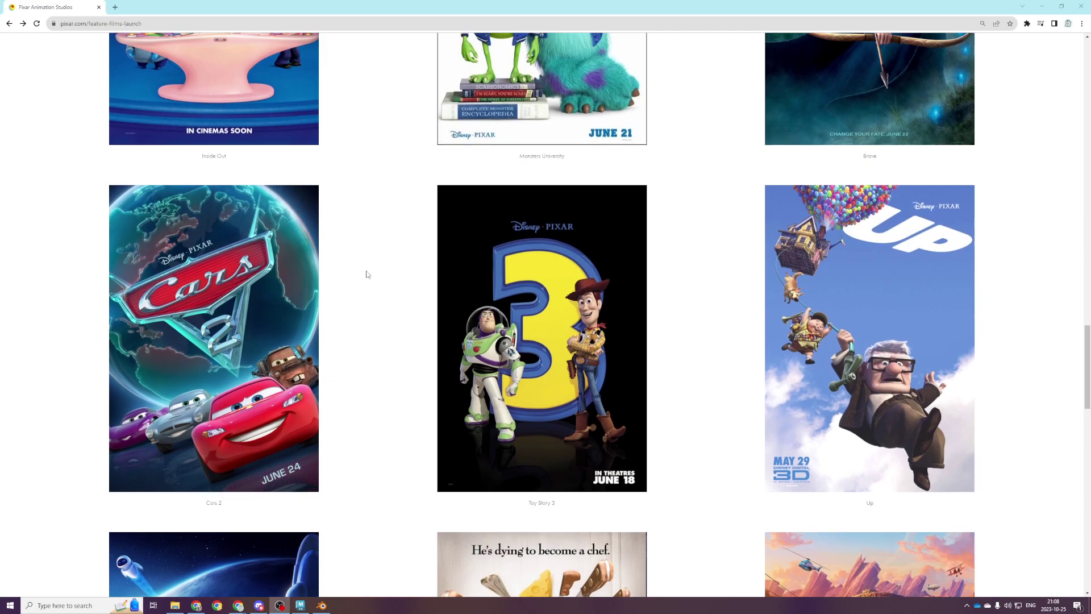
{"action": "scroll", "coordinate": [170, 313], "scroll_direction": "down", "scroll_amount": 6}
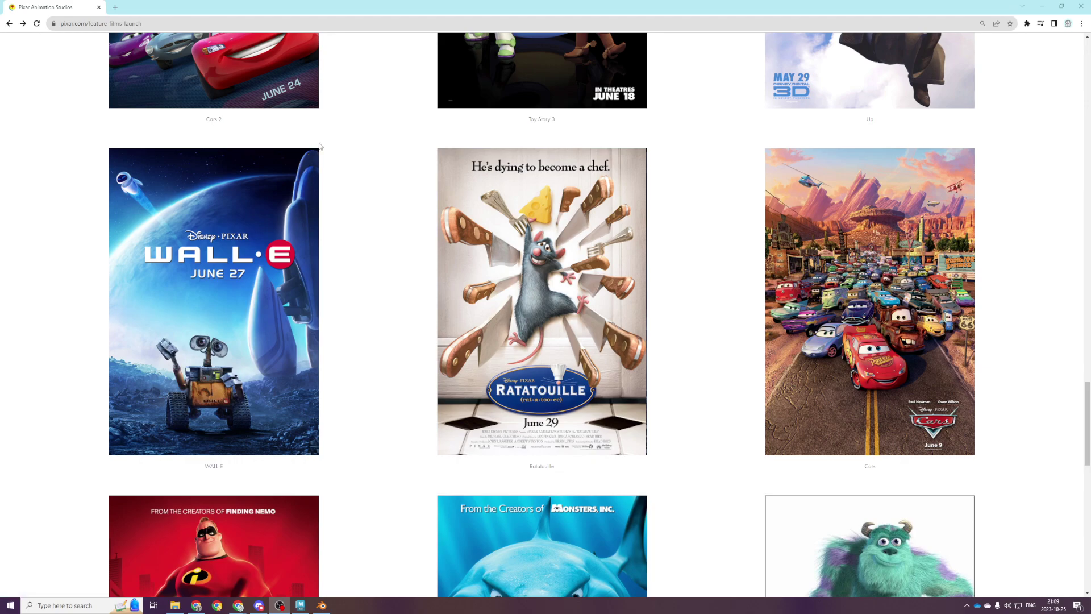
{"action": "scroll", "coordinate": [336, 175], "scroll_direction": "down", "scroll_amount": 3}
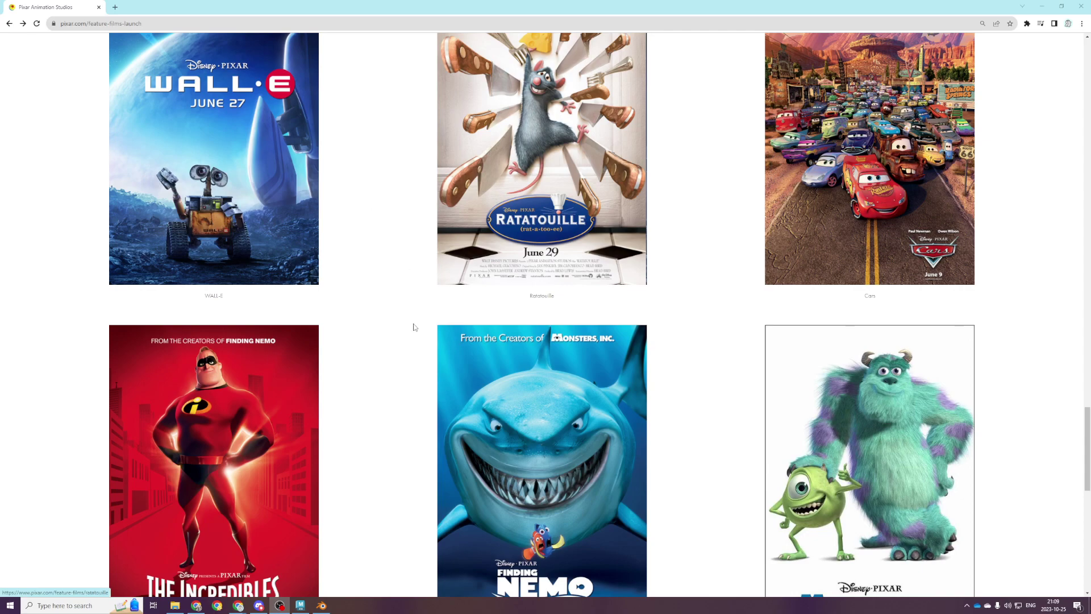
{"action": "scroll", "coordinate": [415, 327], "scroll_direction": "down", "scroll_amount": 6}
{"action": "key", "text": "alt+Tab"}
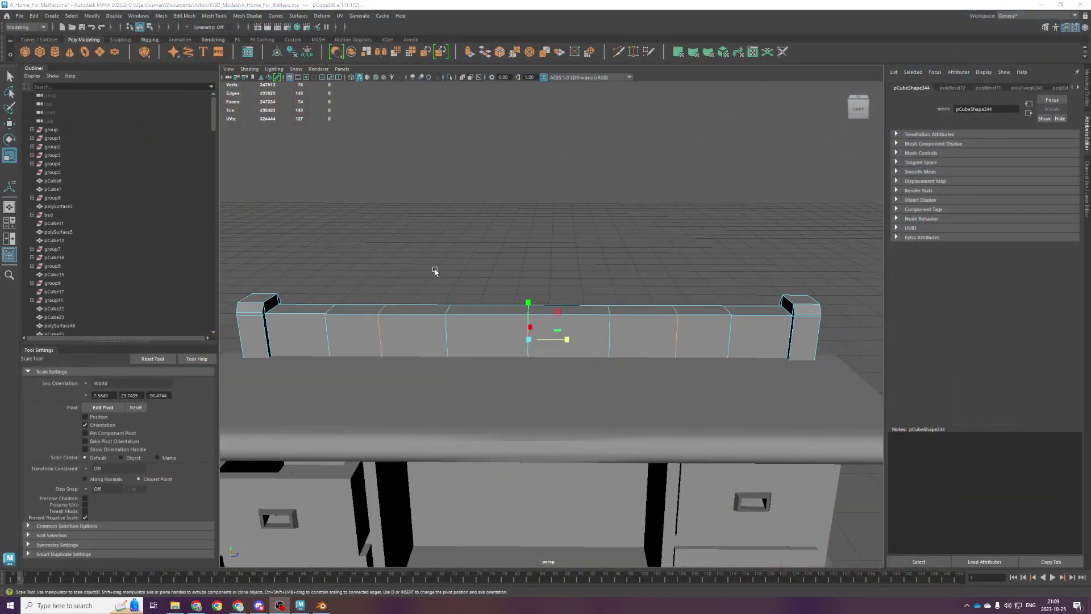
Try lowering the two top faces of the back rail midway between its centre and ends, and undo the move.
{"action": "right_click_drag", "start_coordinate": [429, 254], "coordinate": [429, 263]}
{"action": "left_click", "coordinate": [414, 308]}
{"action": "left_click", "coordinate": [632, 312], "text": "shift"}
{"action": "key", "text": "w"}
{"action": "left_click_drag", "start_coordinate": [527, 273], "coordinate": [526, 288]}
{"action": "key", "text": "ctrl+z"}
Try lowering the next pair of top faces farther out on the back rail, and undo the move.
{"action": "left_click", "coordinate": [358, 307]}
{"action": "left_click", "coordinate": [701, 310], "text": "shift"}
{"action": "key", "text": "r"}
{"action": "key", "text": "w"}
{"action": "left_click_drag", "start_coordinate": [528, 277], "coordinate": [541, 295]}
{"action": "key", "text": "ctrl+z"}
Bevel the second pair of edge loops from the ends of the back rail with a fraction of 0.2.
{"action": "right_click", "coordinate": [422, 253]}
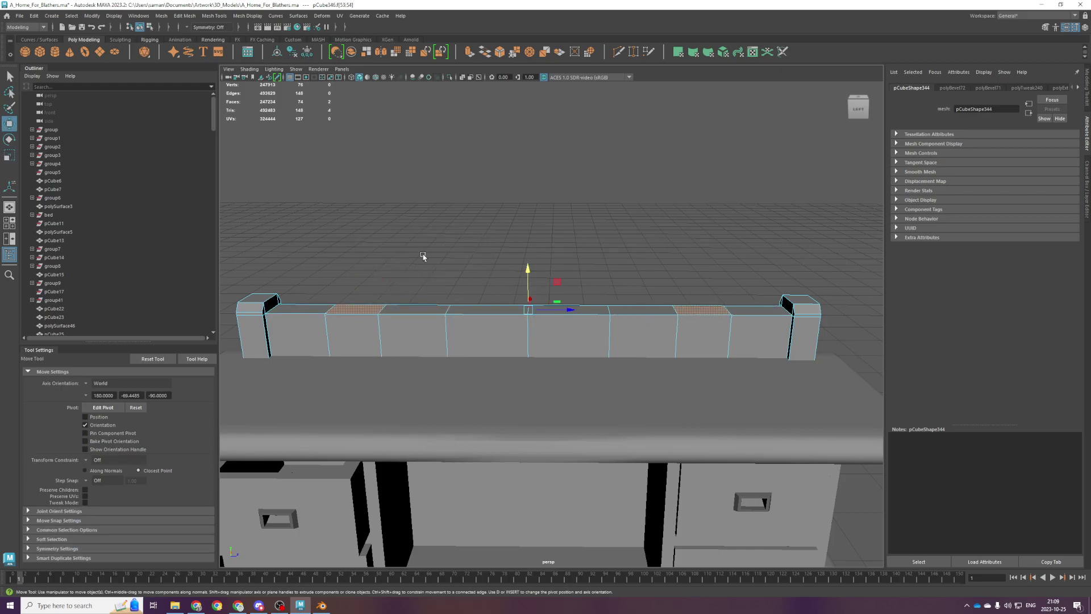
{"action": "right_click_drag", "start_coordinate": [439, 321], "coordinate": [441, 275]}
{"action": "double_click", "coordinate": [381, 336]}
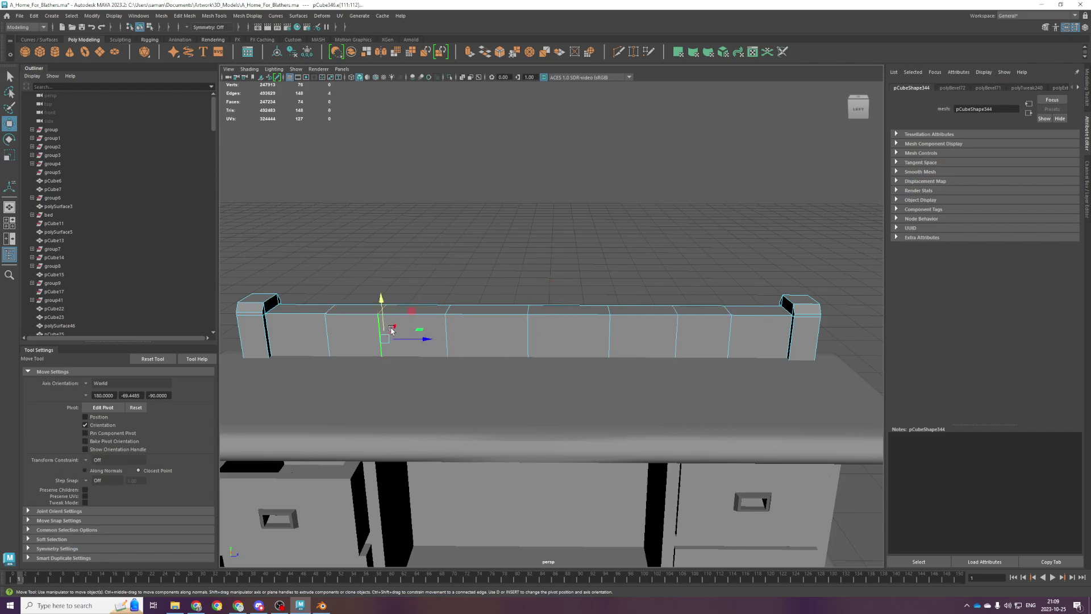
{"action": "left_click", "coordinate": [662, 342], "text": "shift"}
{"action": "key", "text": "ctrl+b"}
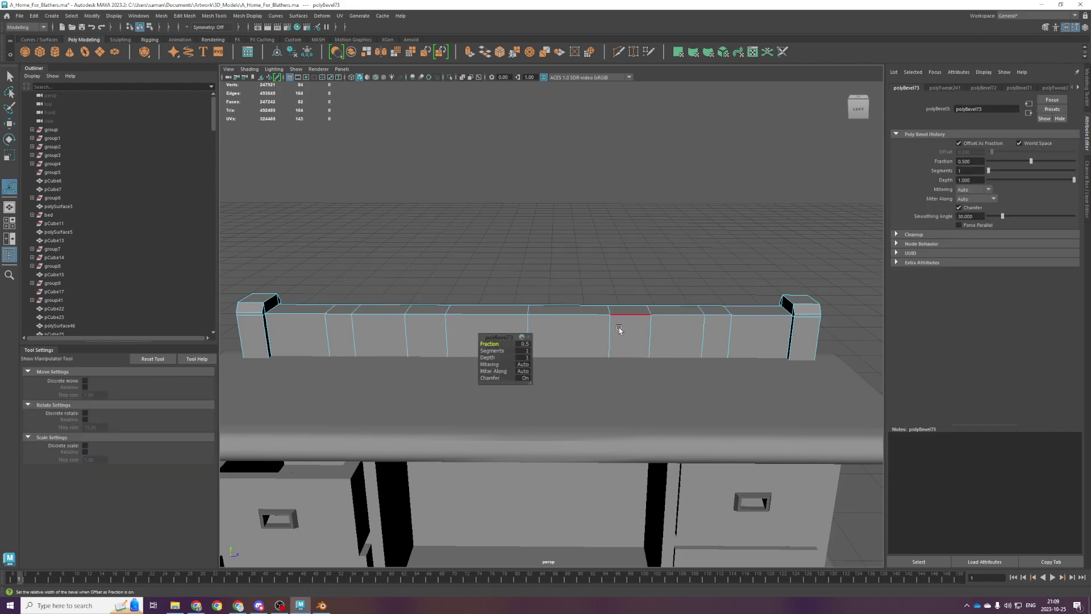
{"action": "left_click_drag", "start_coordinate": [488, 344], "coordinate": [490, 344]}
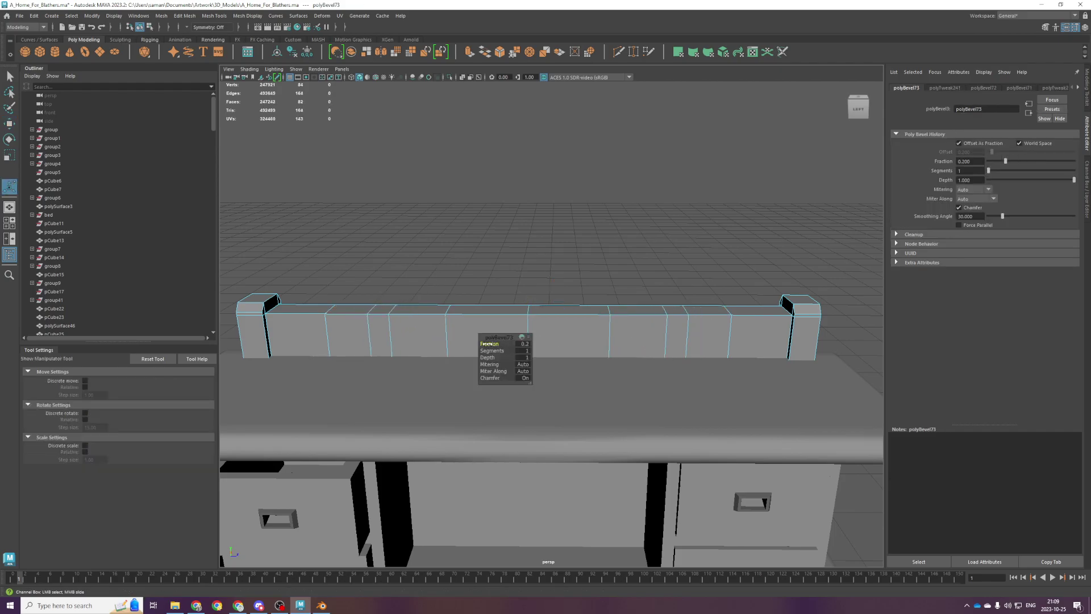
Scale the inner edge loops of the two bevels closer together, toward the centre of the back rail.
{"action": "left_click", "coordinate": [393, 327]}
{"action": "left_click", "coordinate": [662, 341], "text": "shift"}
{"action": "key", "text": "r"}
{"action": "left_click_drag", "start_coordinate": [557, 337], "coordinate": [540, 339]}
Scale the pair of edge loops flanking the rail's centre slightly inward and save the scene.
{"action": "left_click", "coordinate": [605, 329]}
{"action": "double_click", "coordinate": [447, 337]}
{"action": "double_click", "coordinate": [609, 335], "text": "shift"}
{"action": "left_click_drag", "start_coordinate": [567, 340], "coordinate": [562, 340]}
{"action": "key", "text": "ctrl+s"}
Raise the two middle top faces of the back rail to form a high central panel with sloped shoulders.
{"action": "right_click_drag", "start_coordinate": [571, 245], "coordinate": [571, 279]}
{"action": "left_click", "coordinate": [500, 310]}
{"action": "left_click", "coordinate": [565, 310], "text": "shift"}
{"action": "key", "text": "w"}
{"action": "left_click_drag", "start_coordinate": [528, 271], "coordinate": [527, 227]}
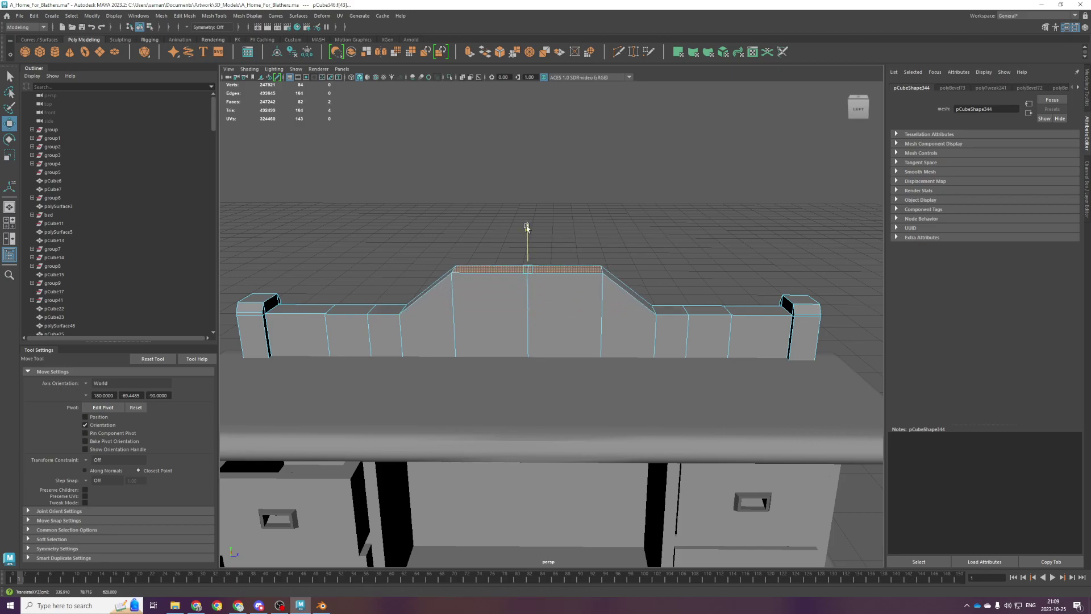
Undo the raise of the two middle top faces and try raising the two outer top faces of the back rail instead.
{"action": "key", "text": "ctrl+z"}
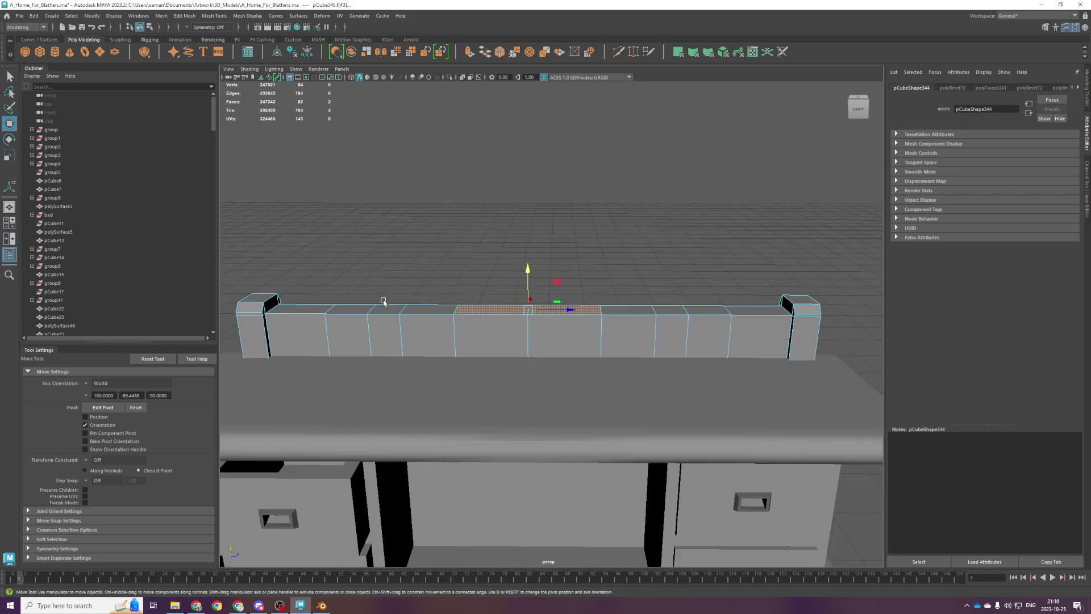
{"action": "left_click", "coordinate": [350, 309]}
{"action": "left_click", "coordinate": [708, 309], "text": "shift"}
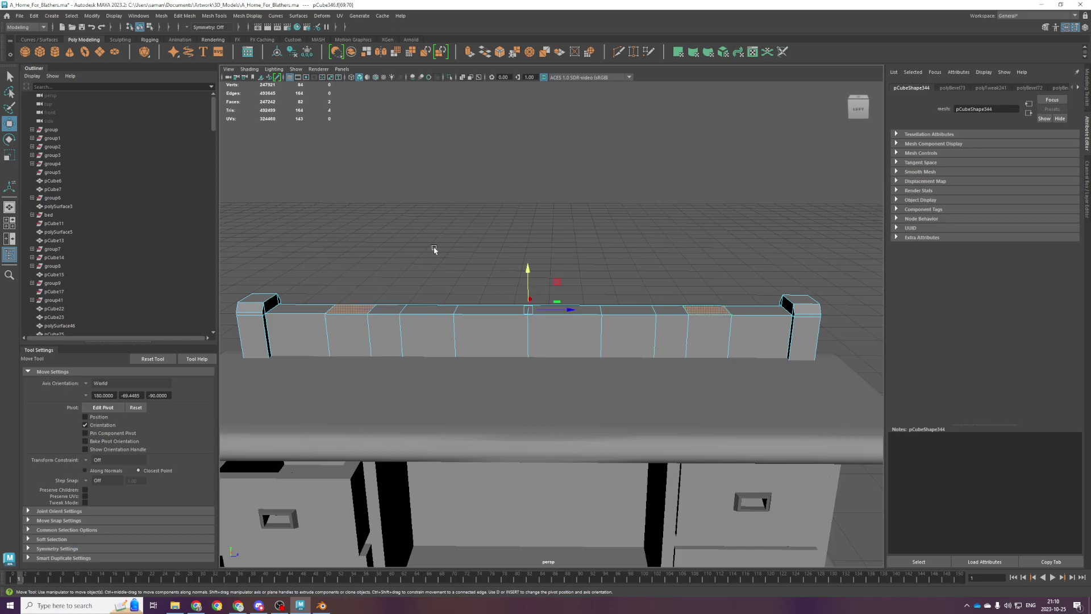
{"action": "mouse_move", "coordinate": [528, 274]}
{"action": "left_mouse_down"}
{"action": "mouse_move", "coordinate": [512, 290]}
{"action": "mouse_move", "coordinate": [527, 277]}
{"action": "mouse_move", "coordinate": [527, 288]}
{"action": "mouse_move", "coordinate": [528, 253]}
{"action": "left_mouse_up"}
{"action": "key", "text": "ctrl+z"}
Lower the two narrow top faces beside the shoulders into dips and raise the two middle top faces of the back rail.
{"action": "left_click", "coordinate": [387, 309]}
{"action": "left_click", "coordinate": [670, 309], "text": "shift"}
{"action": "left_click", "coordinate": [513, 308]}
{"action": "left_click", "coordinate": [577, 308], "text": "shift"}
{"action": "scroll", "coordinate": [525, 328], "scroll_direction": "down", "scroll_amount": 3}
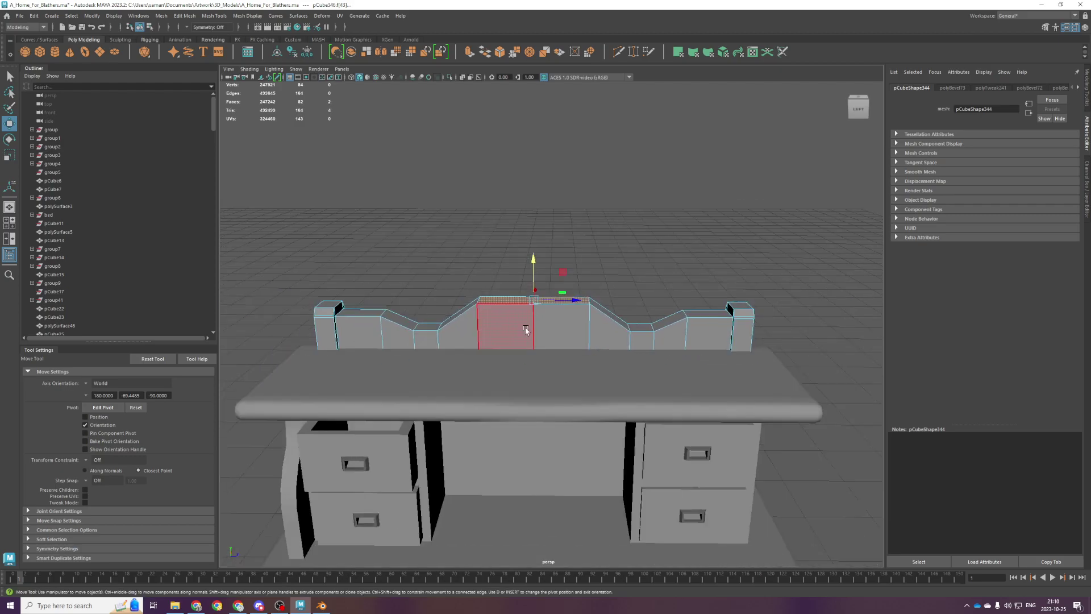
{"action": "scroll", "coordinate": [525, 330], "scroll_direction": "down", "scroll_amount": 2}
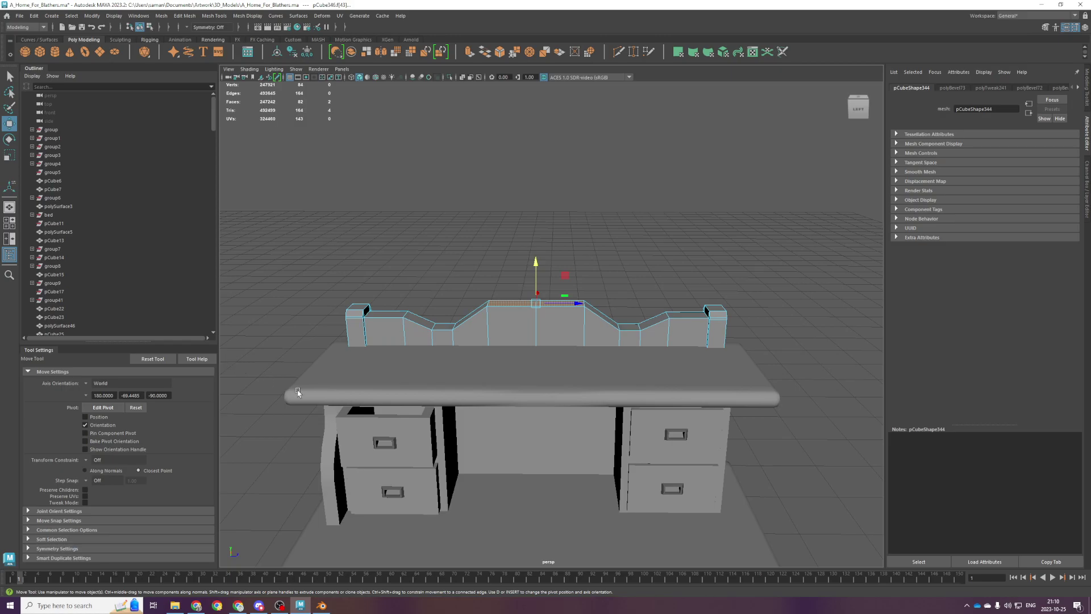
Scale the pair of edge loops at the outer tops of the dips slightly apart along the back rail and save the scene.
{"action": "right_click_drag", "start_coordinate": [557, 278], "coordinate": [532, 220]}
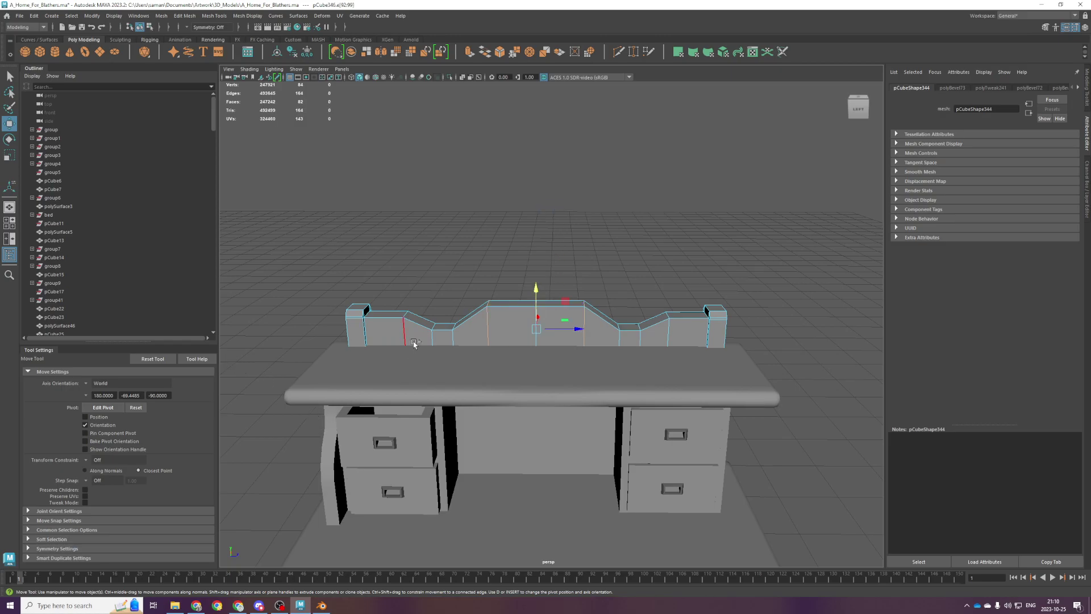
{"action": "double_click", "coordinate": [408, 330]}
{"action": "double_click", "coordinate": [672, 343], "text": "shift"}
{"action": "key", "text": "ctrl+s"}
{"action": "key", "text": "w"}
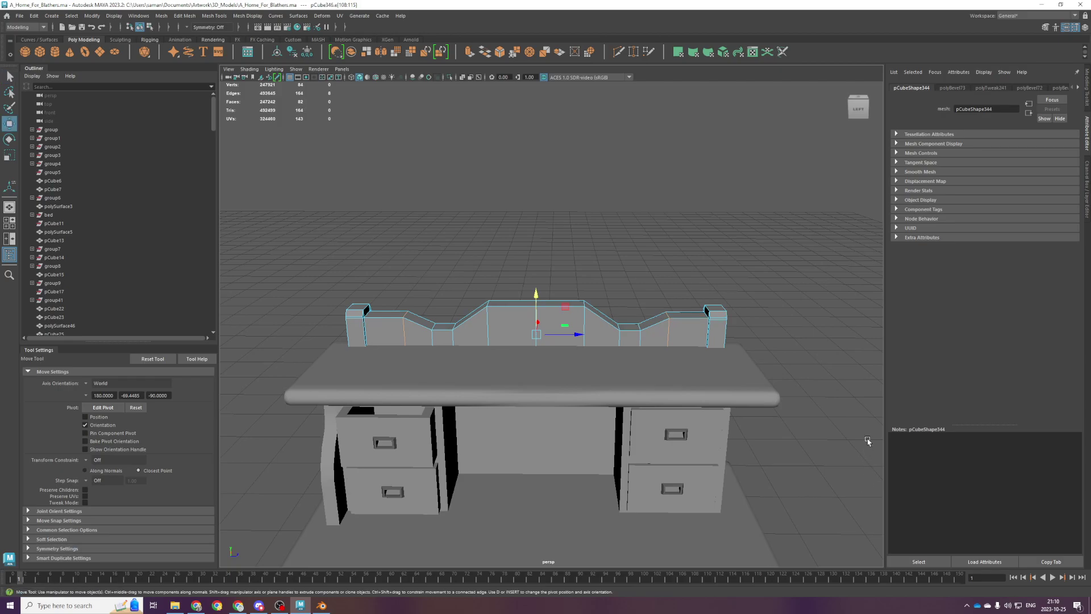
{"action": "key", "text": "r"}
{"action": "left_click_drag", "start_coordinate": [571, 334], "coordinate": [578, 340]}
{"action": "key", "text": "ctrl+s"}
Scale the outer edge loops at the bottoms of the two dips apart to widen the low flat sections.
{"action": "left_click", "coordinate": [437, 338]}
{"action": "left_click", "coordinate": [636, 340], "text": "shift"}
{"action": "left_click_drag", "start_coordinate": [576, 339], "coordinate": [580, 341]}
Spread the edge loops at the outer tops of the dips further toward the end posts and save the scene.
{"action": "left_click", "coordinate": [404, 332]}
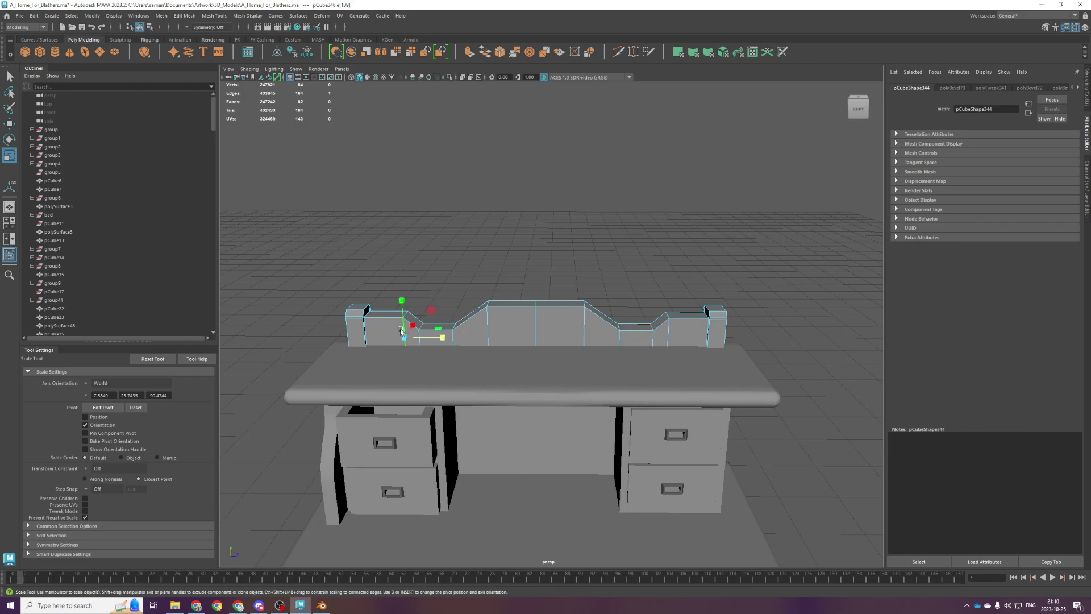
{"action": "left_click", "coordinate": [663, 334], "text": "shift"}
{"action": "double_click", "coordinate": [663, 333], "text": "shift"}
{"action": "left_click_drag", "start_coordinate": [575, 335], "coordinate": [579, 335]}
{"action": "key", "text": "ctrl+s"}
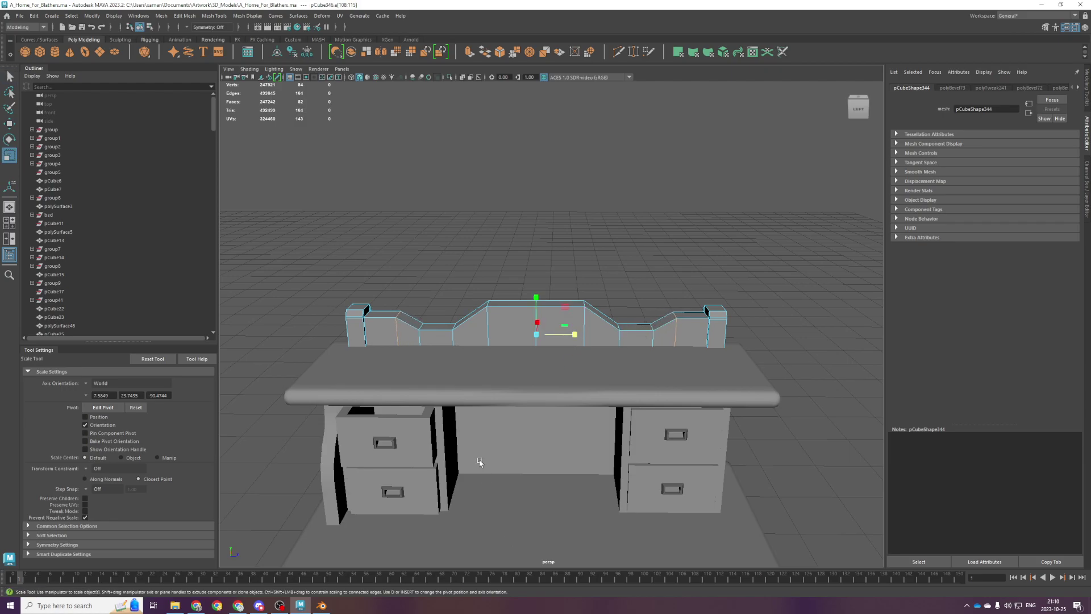
{"action": "scroll", "coordinate": [540, 291], "scroll_direction": "up", "scroll_amount": 2}
{"action": "scroll", "coordinate": [610, 283], "scroll_direction": "down", "scroll_amount": 4}
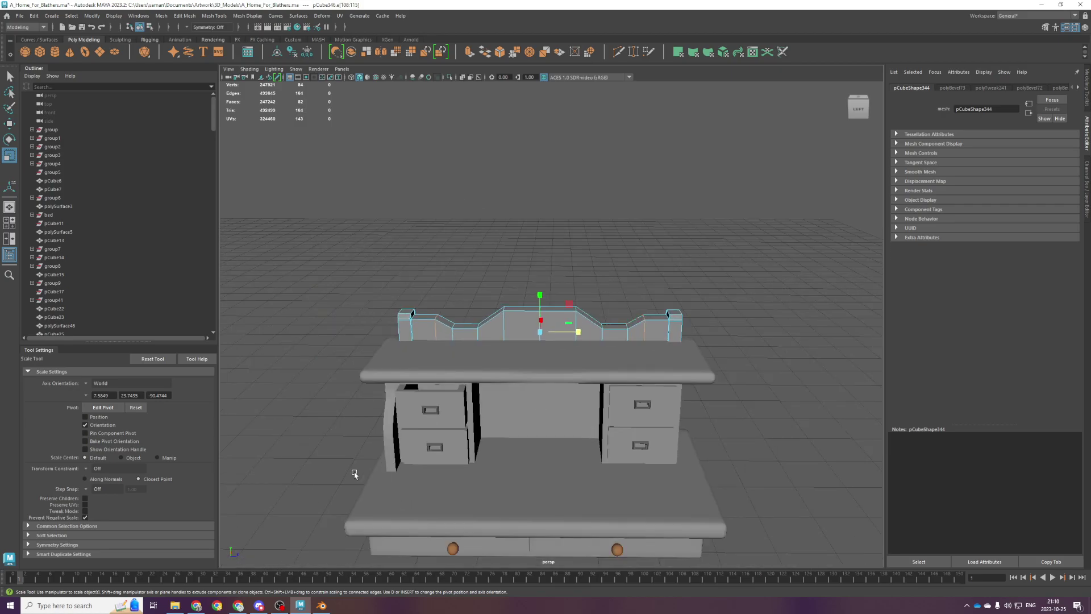
{"action": "scroll", "coordinate": [607, 284], "scroll_direction": "up", "scroll_amount": 2}
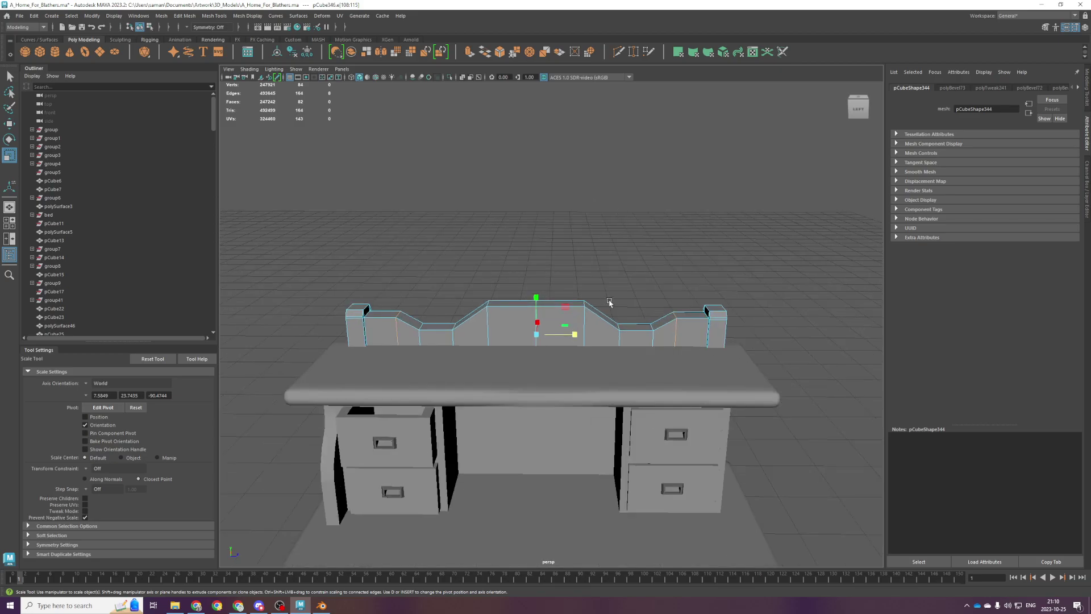
Raise the centre top edge of the back rail into a shallow peak and lift the whole rail slightly above the desk.
{"action": "left_click_drag", "start_coordinate": [609, 307], "coordinate": [585, 306], "text": "alt"}
{"action": "scroll", "coordinate": [564, 294], "scroll_direction": "up", "scroll_amount": 3}
{"action": "left_click", "coordinate": [544, 288]}
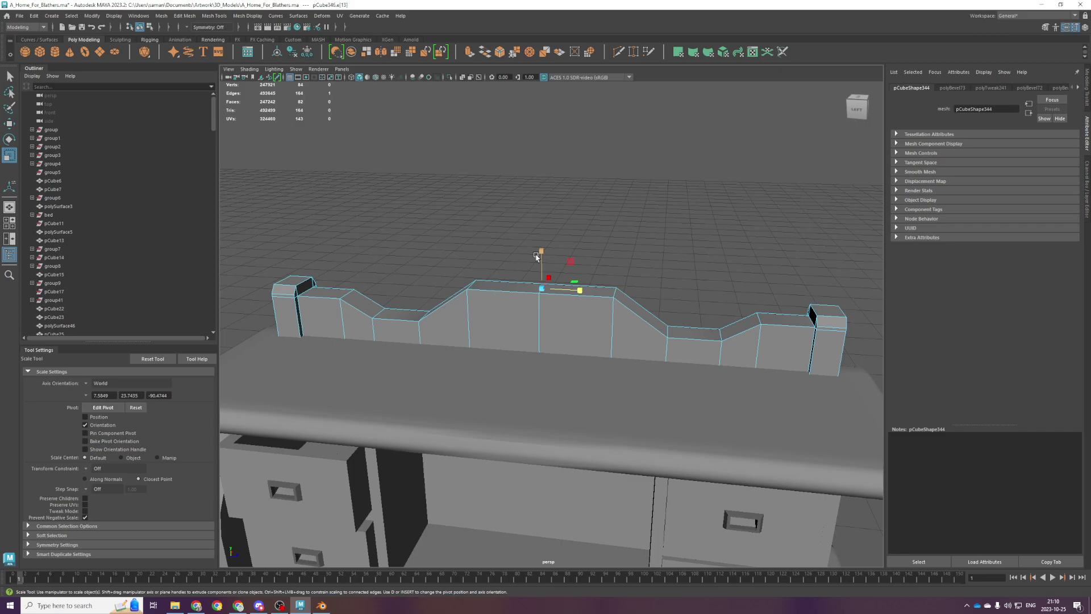
{"action": "scroll", "coordinate": [580, 198], "scroll_direction": "down", "scroll_amount": 2}
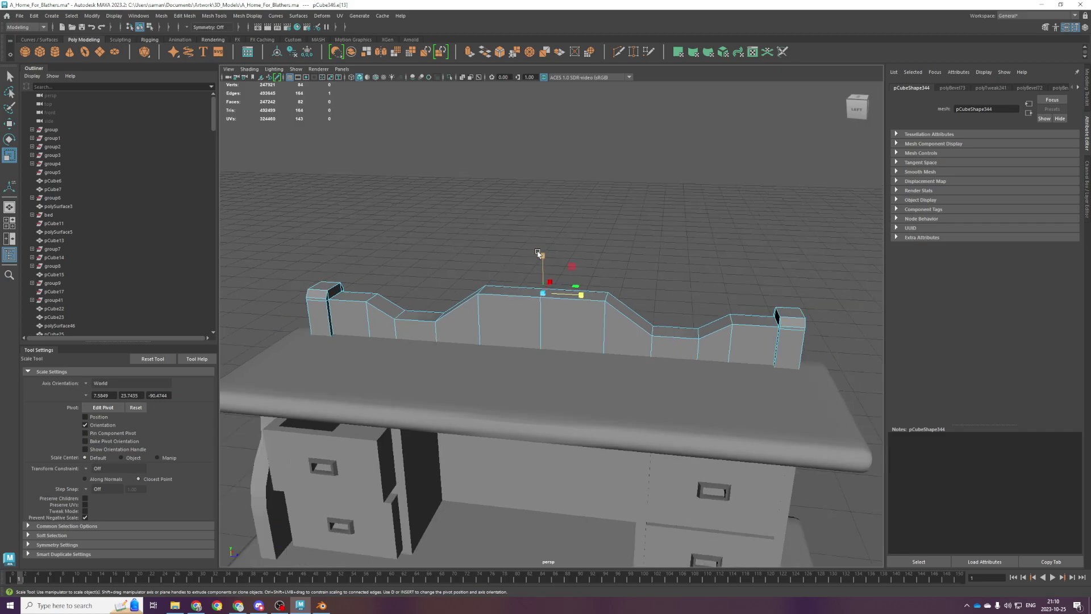
{"action": "key", "text": "w"}
{"action": "key", "text": "F8"}
{"action": "scroll", "coordinate": [568, 261], "scroll_direction": "down", "scroll_amount": 3}
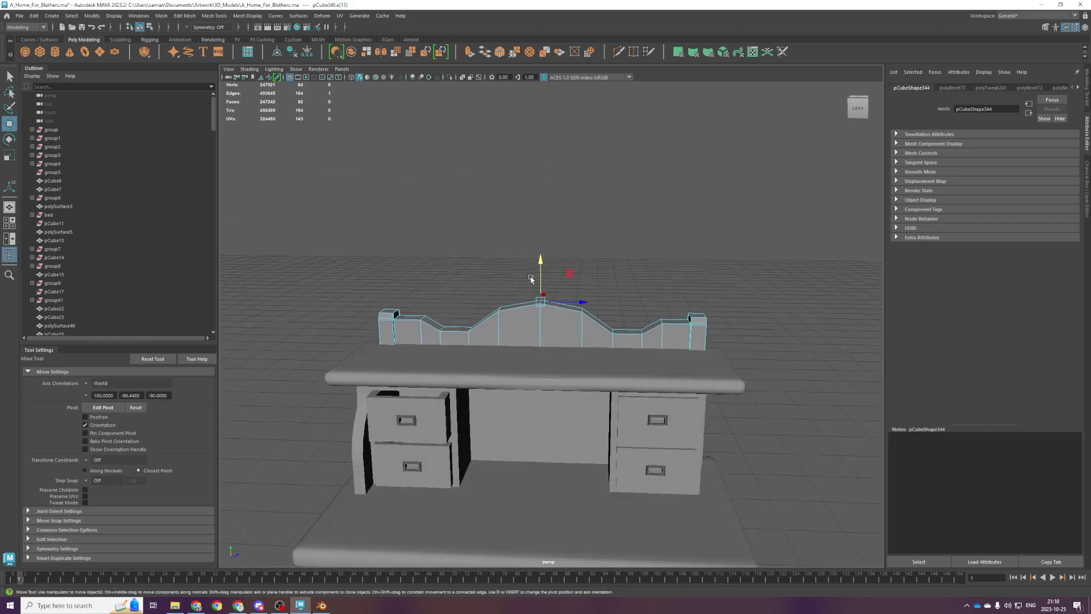
{"action": "mouse_move", "coordinate": [541, 291]}
{"action": "left_mouse_down"}
{"action": "mouse_move", "coordinate": [541, 269]}
{"action": "mouse_move", "coordinate": [540, 289]}
{"action": "left_mouse_up"}
{"action": "scroll", "coordinate": [474, 315], "scroll_direction": "up", "scroll_amount": 2}
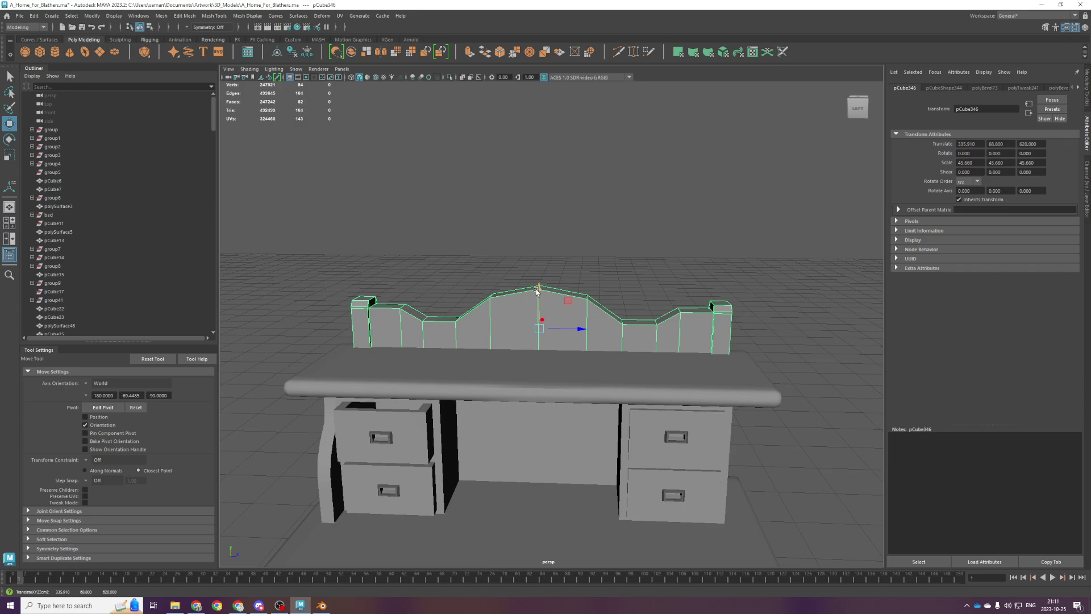
Try to bevel the centre edge loop of the back rail with a fraction of 0.5.
{"action": "scroll", "coordinate": [472, 333], "scroll_direction": "up", "scroll_amount": 3}
{"action": "middle_click_drag", "start_coordinate": [472, 334], "coordinate": [486, 341], "text": "alt"}
{"action": "right_click_drag", "start_coordinate": [487, 341], "coordinate": [487, 296]}
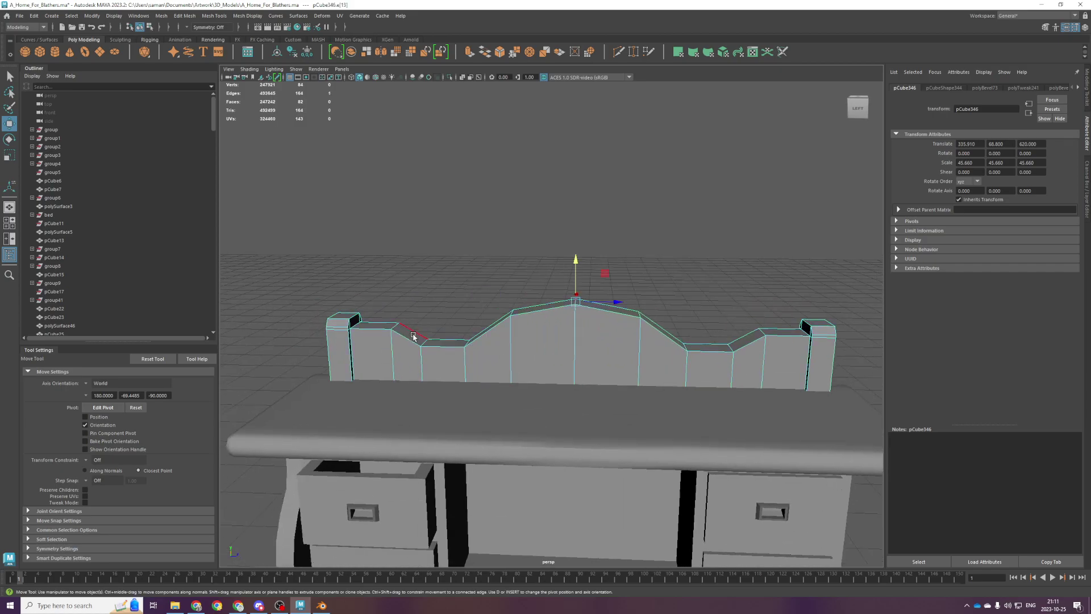
{"action": "double_click", "coordinate": [413, 336]}
{"action": "left_click_drag", "start_coordinate": [432, 385], "coordinate": [463, 369], "text": "alt"}
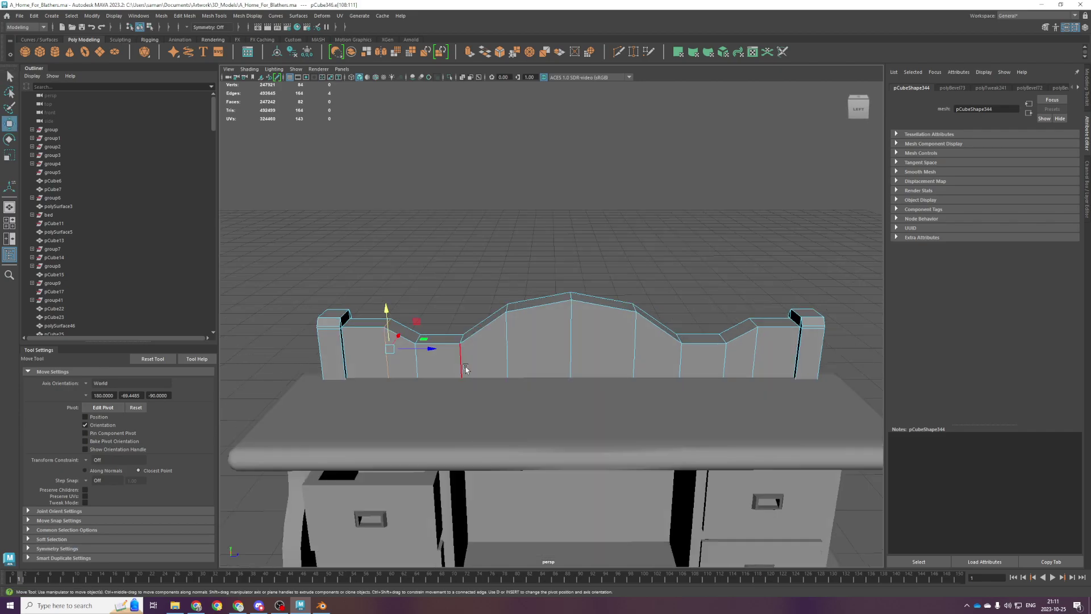
{"action": "double_click", "coordinate": [571, 336]}
{"action": "key", "text": "ctrl+b"}
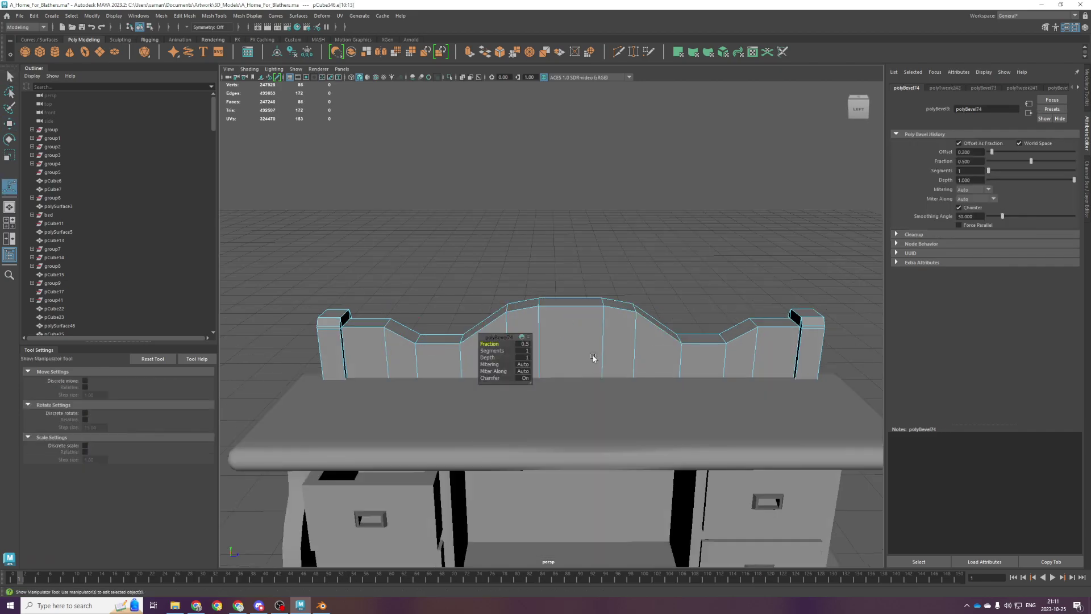
{"action": "key", "text": "ctrl+z"}
Move the centre peak of the back rail and the shoulder vertices on both sides of it upward for a taller profile.
{"action": "right_click_drag", "start_coordinate": [581, 302], "coordinate": [552, 301]}
{"action": "left_click_drag", "start_coordinate": [560, 268], "coordinate": [576, 247]}
{"action": "key", "text": "w"}
{"action": "right_click_drag", "start_coordinate": [586, 292], "coordinate": [549, 299]}
{"action": "left_click_drag", "start_coordinate": [496, 283], "coordinate": [531, 329]}
{"action": "left_click_drag", "start_coordinate": [618, 280], "coordinate": [653, 321], "text": "shift"}
{"action": "left_click_drag", "start_coordinate": [572, 271], "coordinate": [573, 258]}
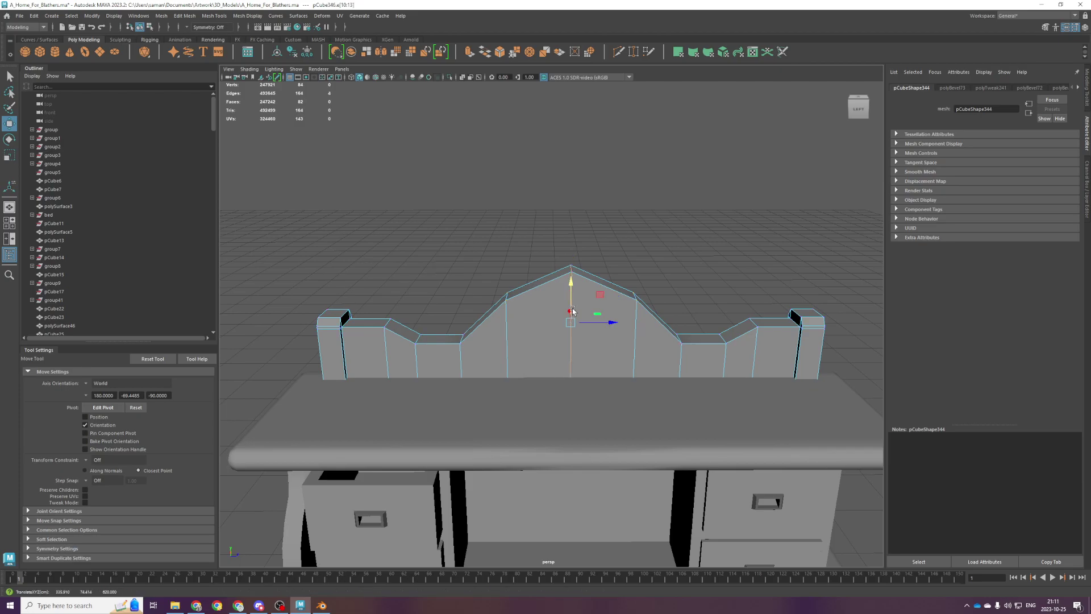
Bevel the centre edge loop of the back rail with three segments and a fraction of 0.6 to round the peak.
{"action": "key", "text": "ctrl+b"}
{"action": "left_click", "coordinate": [491, 351]}
{"action": "middle_click_drag", "start_coordinate": [491, 351], "coordinate": [522, 324]}
{"action": "left_click", "coordinate": [490, 344]}
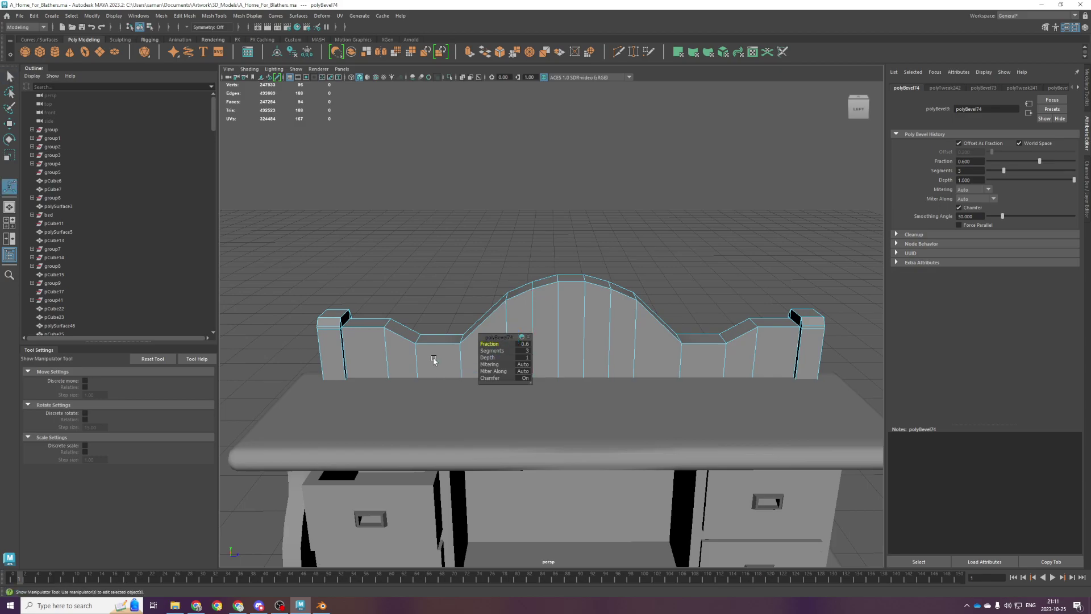
Bevel the two edge loops at the outer tops of the dips with two segments and a fraction of 0.5.
{"action": "left_click", "coordinate": [385, 352]}
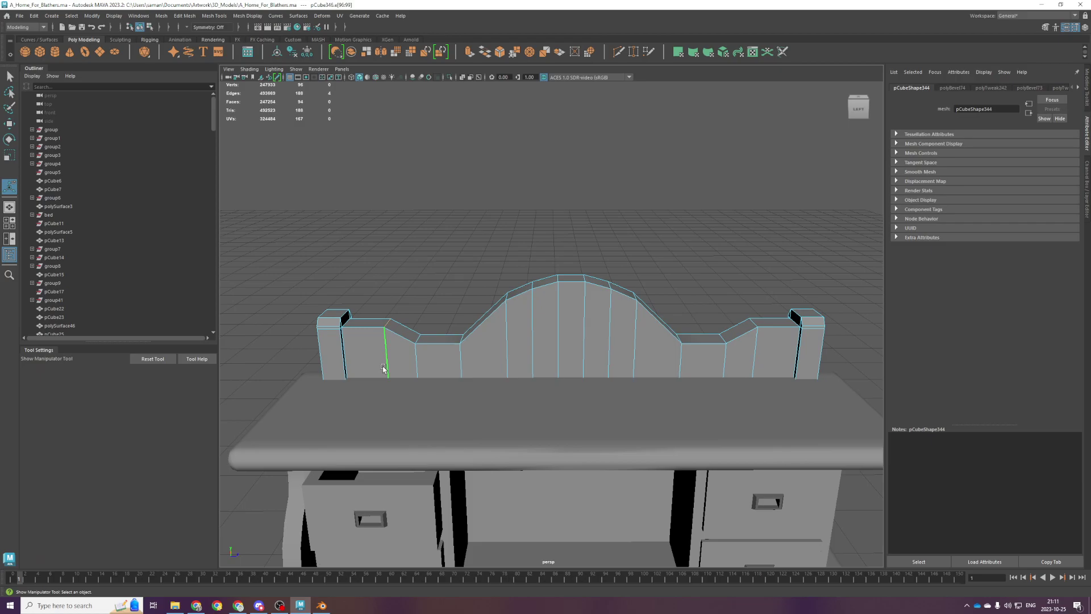
{"action": "left_click", "coordinate": [749, 369], "text": "shift"}
{"action": "key", "text": "ctrl+b"}
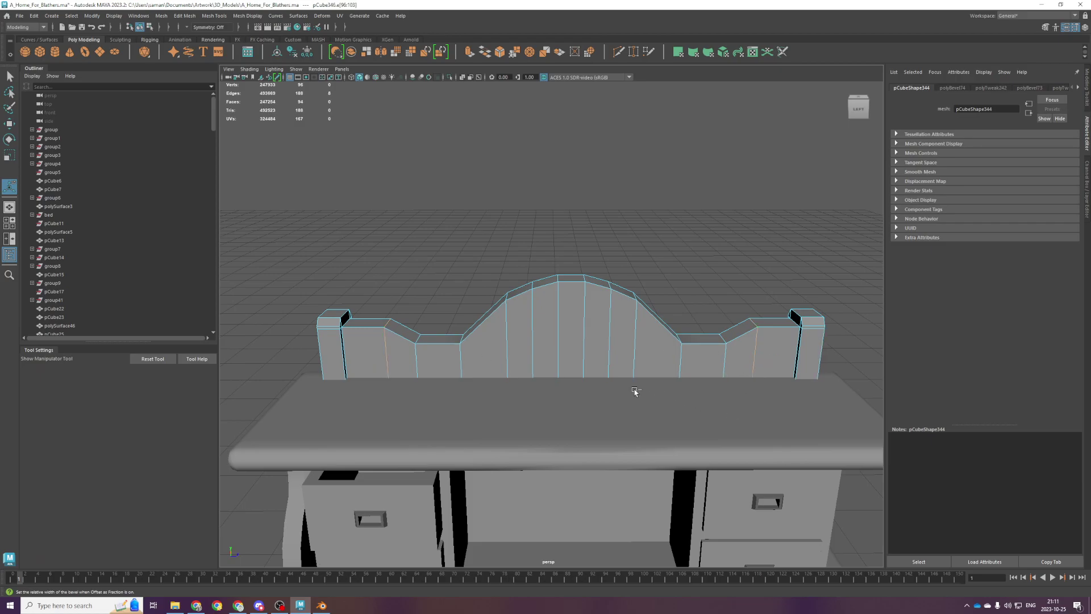
{"action": "left_click_drag", "start_coordinate": [491, 350], "coordinate": [499, 351]}
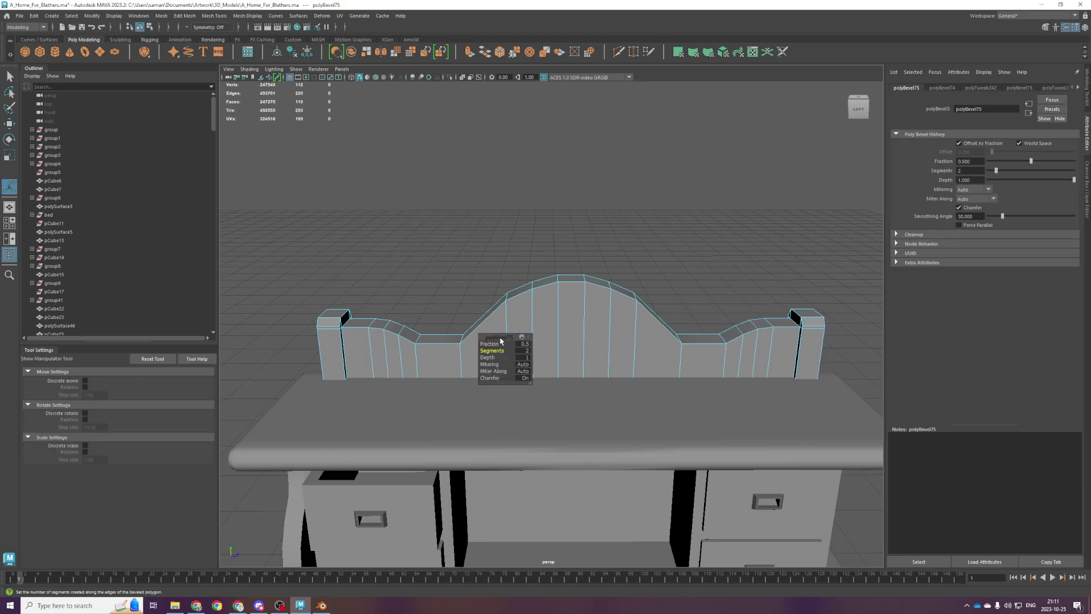
{"action": "scroll", "coordinate": [432, 381], "scroll_direction": "up", "scroll_amount": 3}
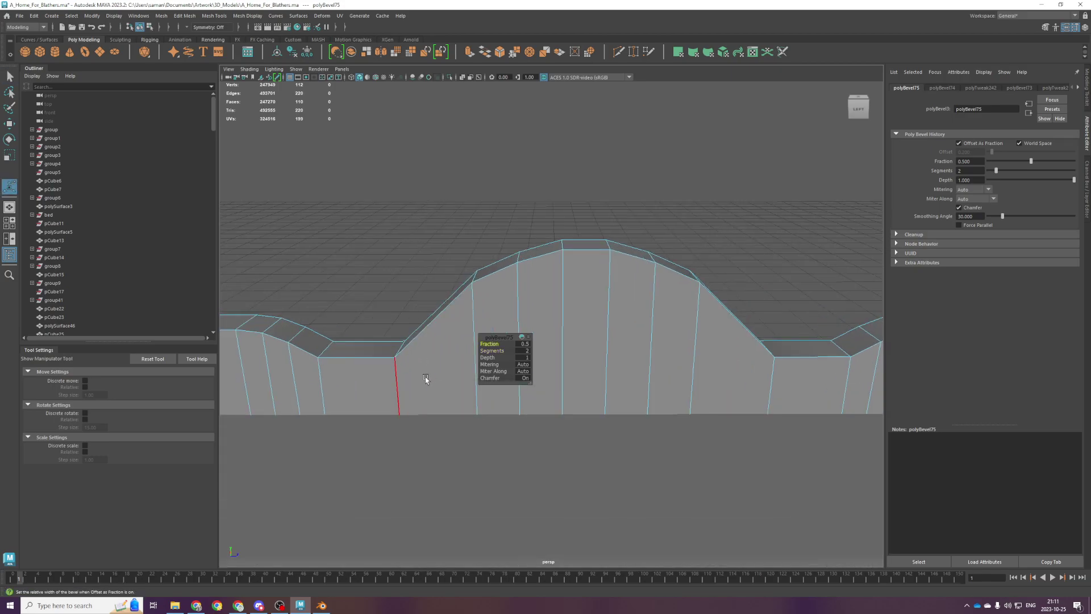
Bevel the four edge loops at the bottoms of the two dips with two segments to smooth the curves.
{"action": "left_click", "coordinate": [400, 382]}
{"action": "scroll", "coordinate": [511, 395], "scroll_direction": "down", "scroll_amount": 3}
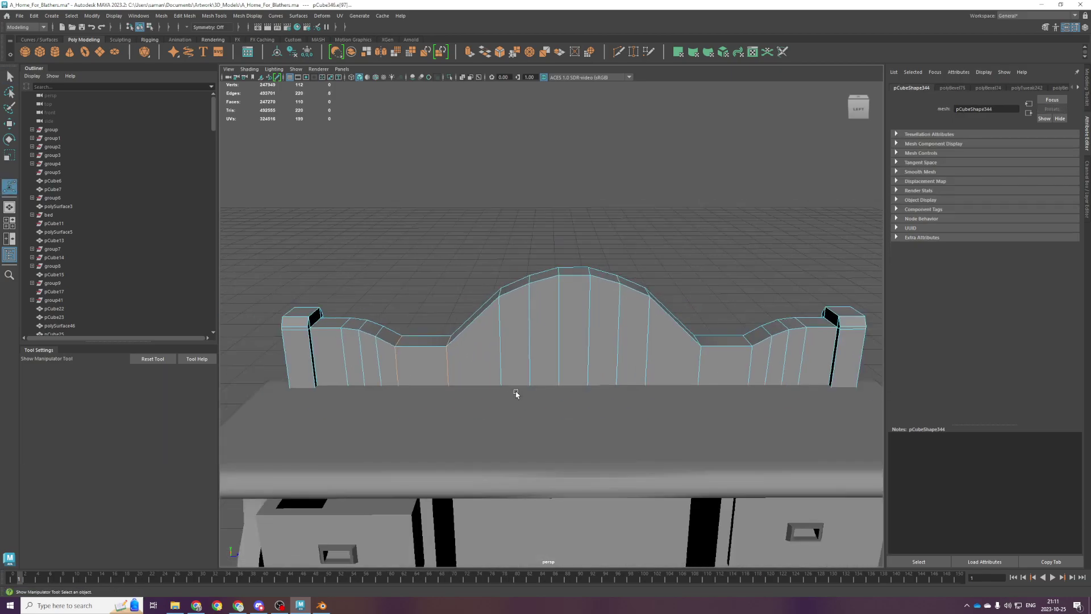
{"action": "double_click", "coordinate": [723, 346], "text": "shift"}
{"action": "double_click", "coordinate": [703, 362]}
{"action": "double_click", "coordinate": [741, 367], "text": "shift"}
{"action": "double_click", "coordinate": [436, 366], "text": "shift"}
{"action": "left_click", "coordinate": [398, 368], "text": "shift"}
{"action": "key", "text": "ctrl+b"}
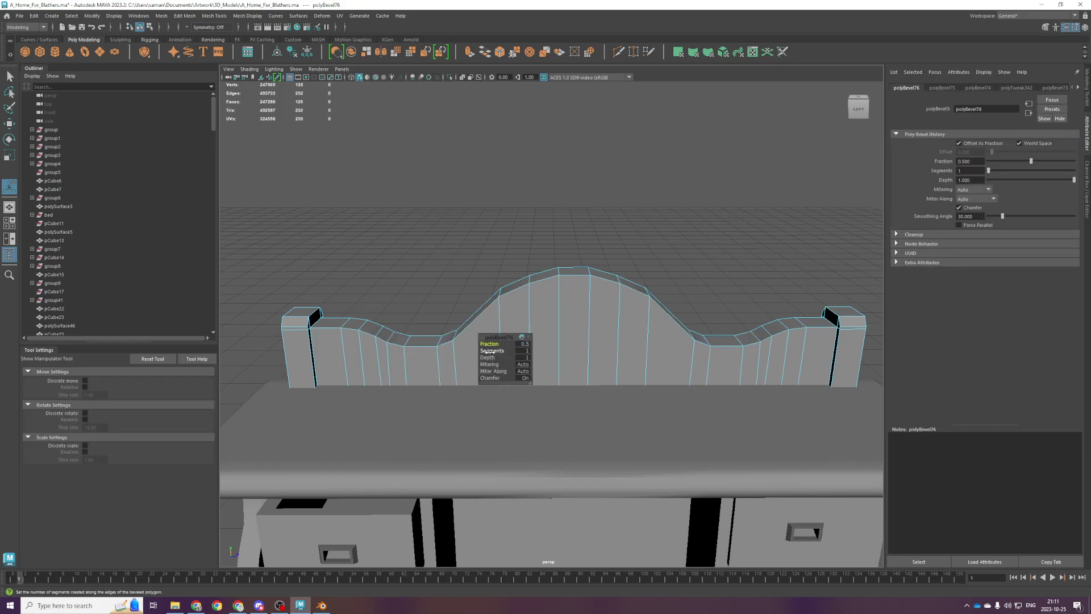
{"action": "left_click_drag", "start_coordinate": [492, 351], "coordinate": [498, 351]}
Try to bevel the long top edges of the back rail with a fraction of 0.5.
{"action": "key", "text": "q"}
{"action": "right_click_drag", "start_coordinate": [571, 279], "coordinate": [594, 270]}
{"action": "scroll", "coordinate": [595, 270], "scroll_direction": "down", "scroll_amount": 4}
{"action": "left_click", "coordinate": [595, 270]}
{"action": "left_click", "coordinate": [583, 343]}
{"action": "left_click_drag", "start_coordinate": [573, 339], "coordinate": [600, 319], "text": "alt"}
{"action": "scroll", "coordinate": [600, 320], "scroll_direction": "up", "scroll_amount": 5}
{"action": "right_click_drag", "start_coordinate": [600, 319], "coordinate": [596, 271]}
{"action": "double_click", "coordinate": [594, 262]}
{"action": "double_click", "coordinate": [595, 239], "text": "shift"}
{"action": "left_click_drag", "start_coordinate": [586, 333], "coordinate": [607, 300], "text": "alt"}
{"action": "key", "text": "ctrl+b"}
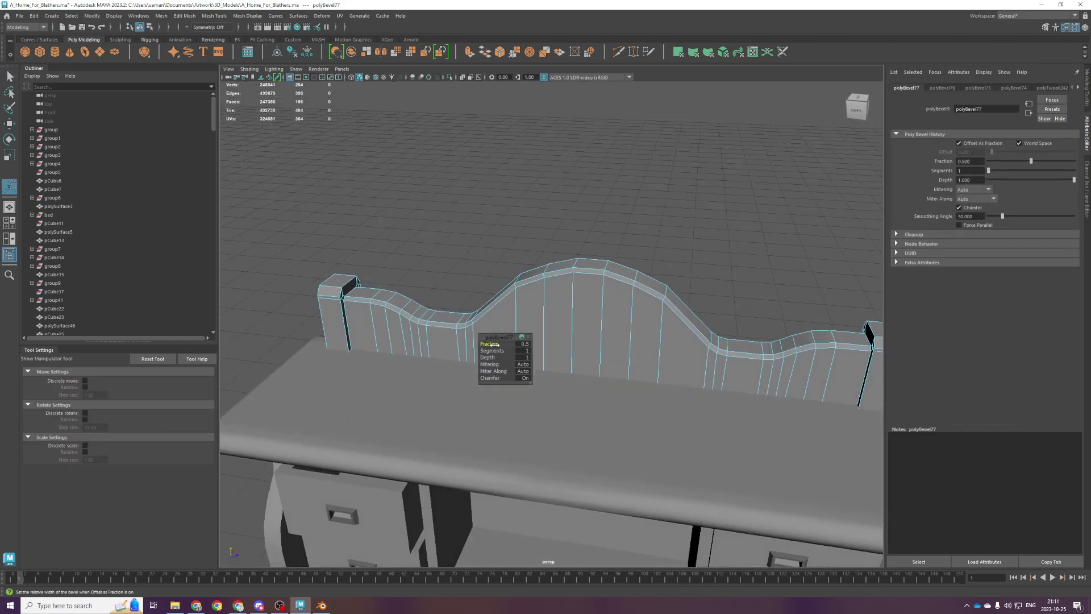
{"action": "key", "text": "ctrl+z"}
{"action": "left_click", "coordinate": [345, 327]}
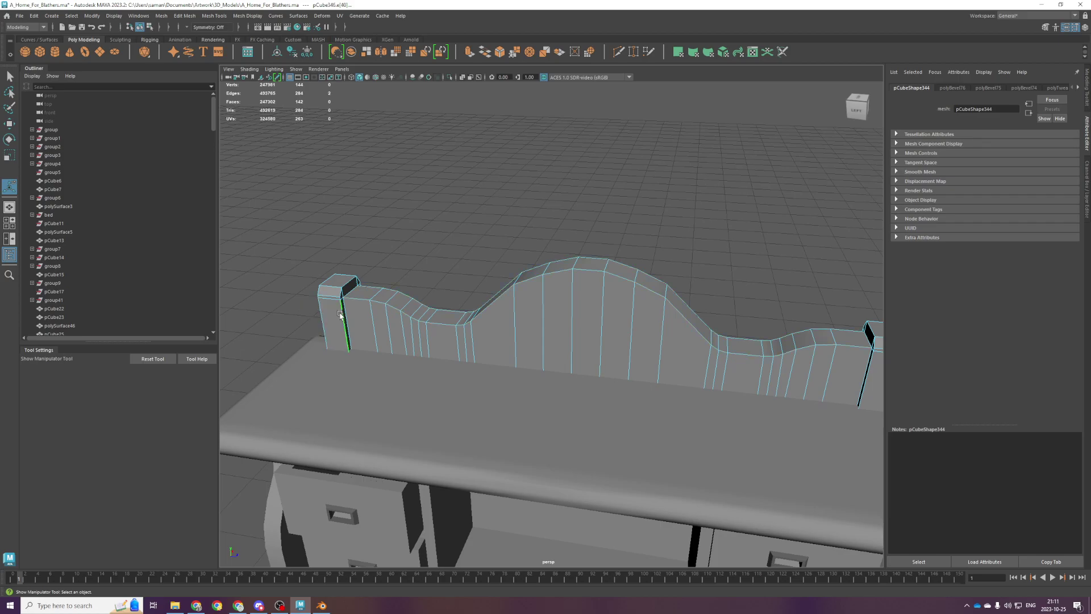
{"action": "left_click", "coordinate": [341, 294]}
{"action": "key", "text": "q"}
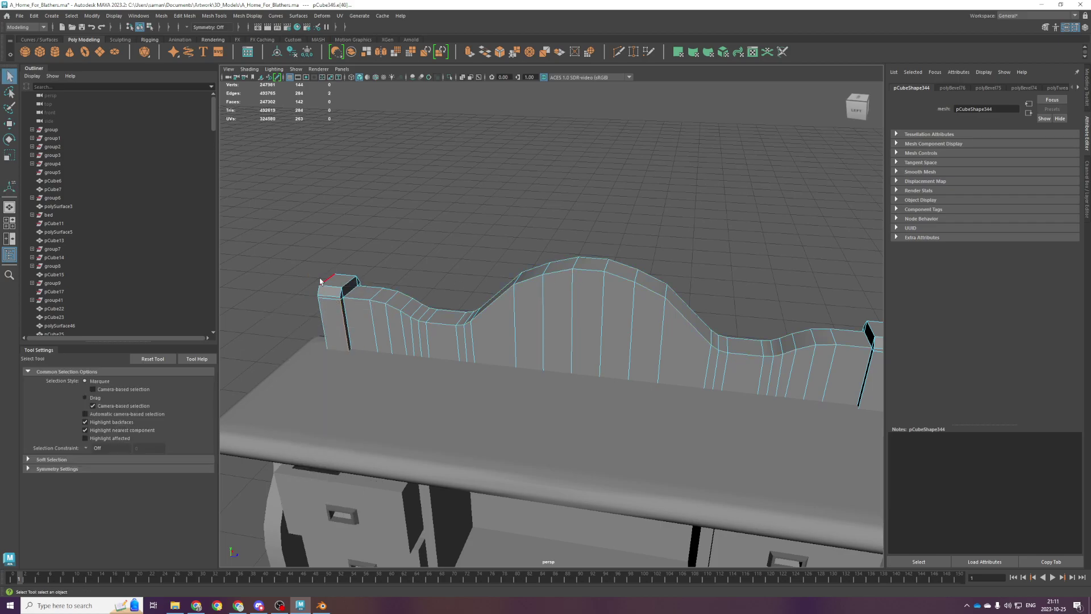
{"action": "scroll", "coordinate": [352, 297], "scroll_direction": "up", "scroll_amount": 2}
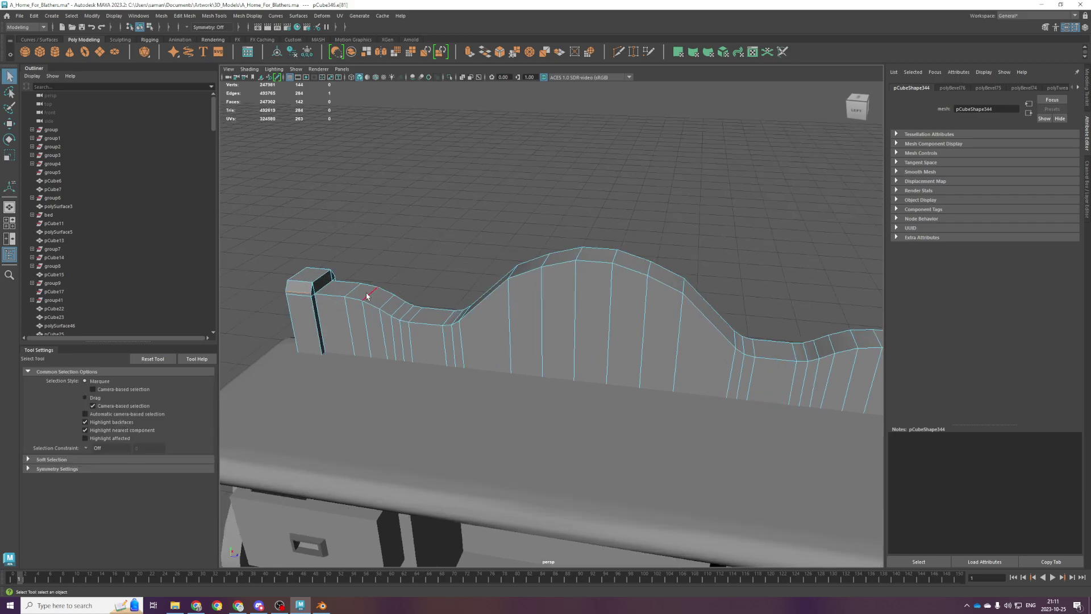
{"action": "left_click", "coordinate": [508, 228]}
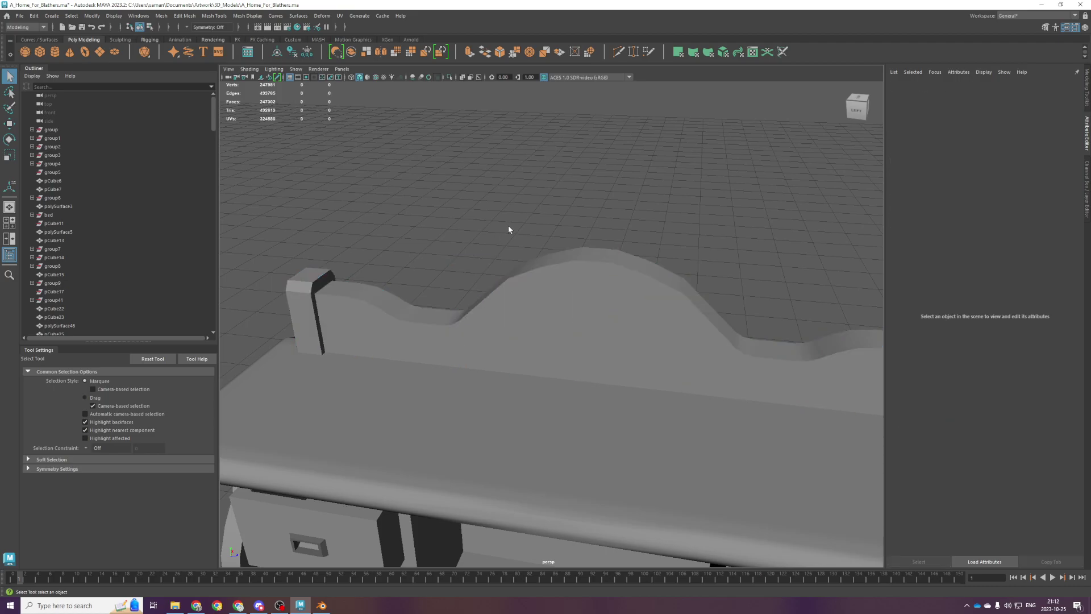
Bevel the long top edges along the back rail with a fraction of 1 and two segments.
{"action": "scroll", "coordinate": [520, 318], "scroll_direction": "down", "scroll_amount": 3}
{"action": "left_click_drag", "start_coordinate": [560, 348], "coordinate": [510, 331], "text": "alt"}
{"action": "left_click", "coordinate": [563, 336]}
{"action": "right_click_drag", "start_coordinate": [563, 338], "coordinate": [563, 300]}
{"action": "double_click", "coordinate": [562, 303]}
{"action": "left_click_drag", "start_coordinate": [596, 333], "coordinate": [624, 342], "text": "alt"}
{"action": "key", "text": "ctrl+b"}
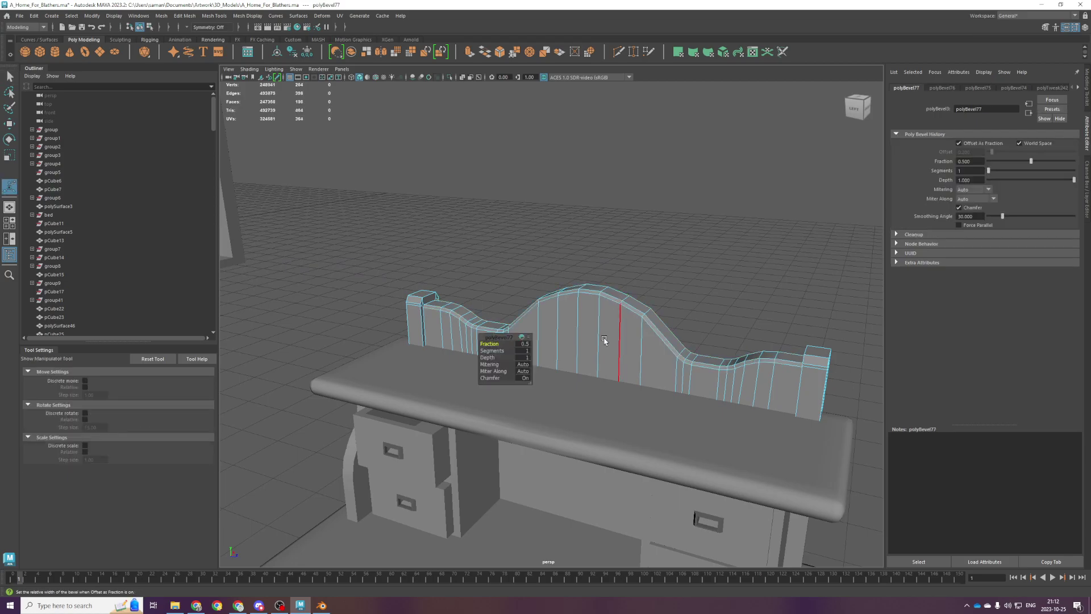
{"action": "left_click_drag", "start_coordinate": [495, 341], "coordinate": [497, 341]}
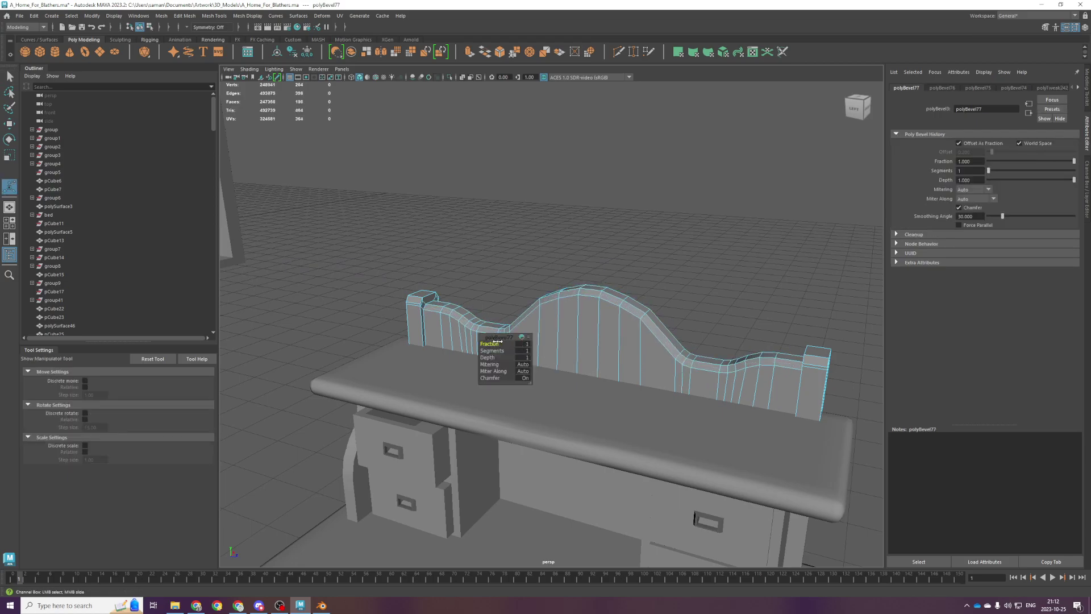
{"action": "left_click_drag", "start_coordinate": [495, 351], "coordinate": [498, 351]}
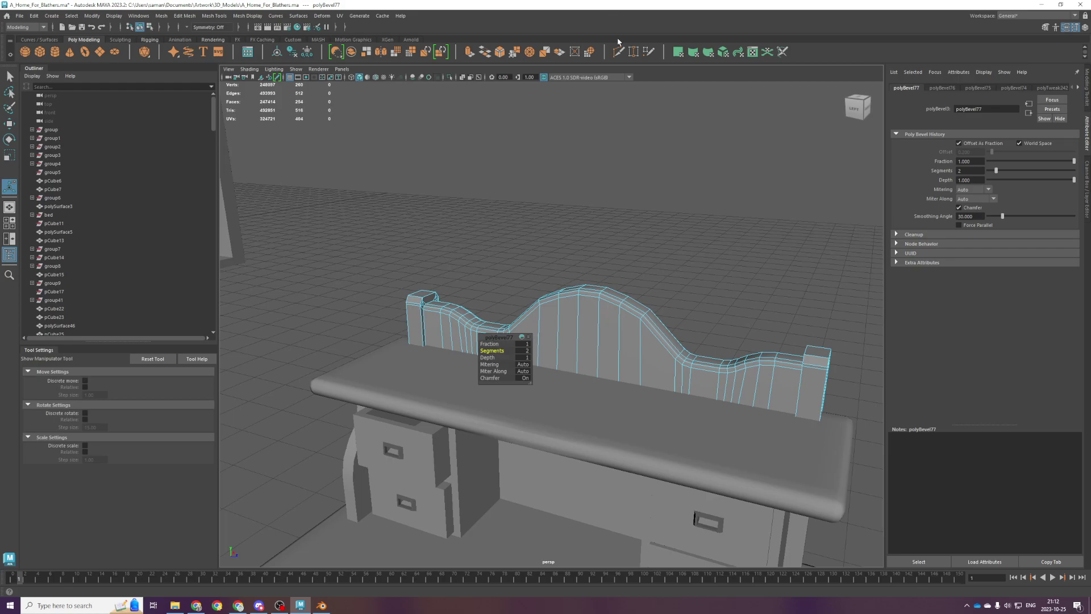
Reduce the bevel on the back rail's long top edges to one segment and save the scene.
{"action": "key", "text": "alt+Tab"}
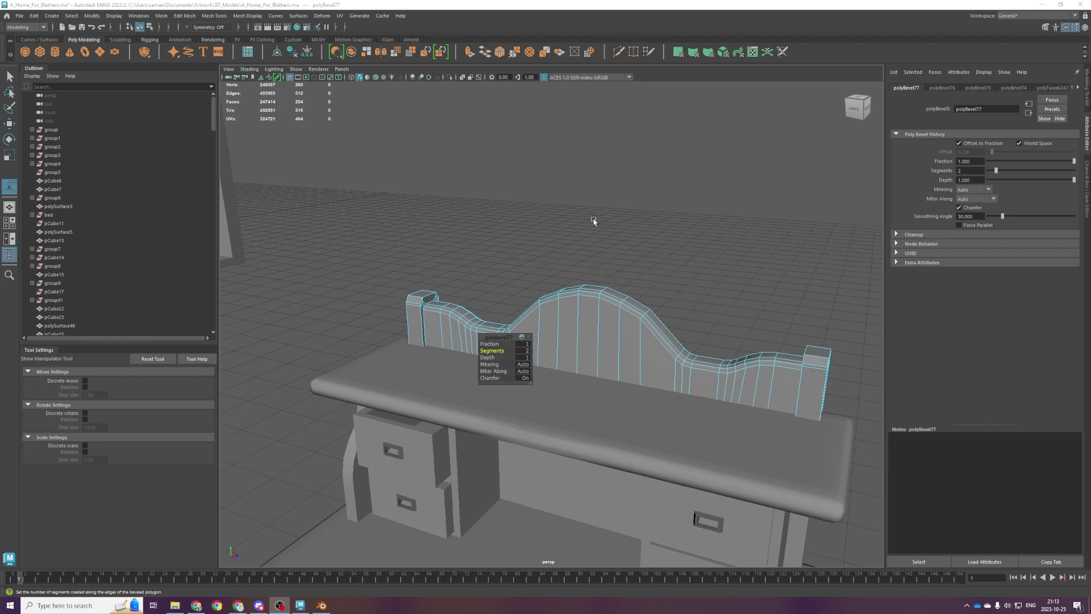
{"action": "scroll", "coordinate": [565, 295], "scroll_direction": "up", "scroll_amount": 2}
{"action": "left_click", "coordinate": [482, 339]}
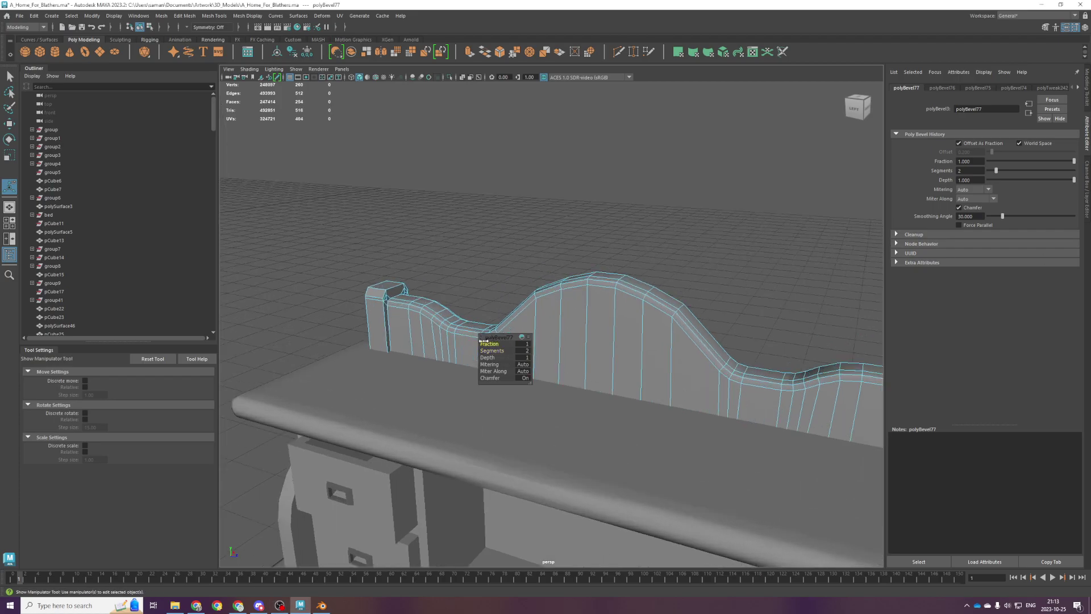
{"action": "left_click_drag", "start_coordinate": [487, 344], "coordinate": [484, 350]}
{"action": "left_click", "coordinate": [530, 269]}
{"action": "left_click", "coordinate": [530, 269]}
{"action": "key", "text": "q"}
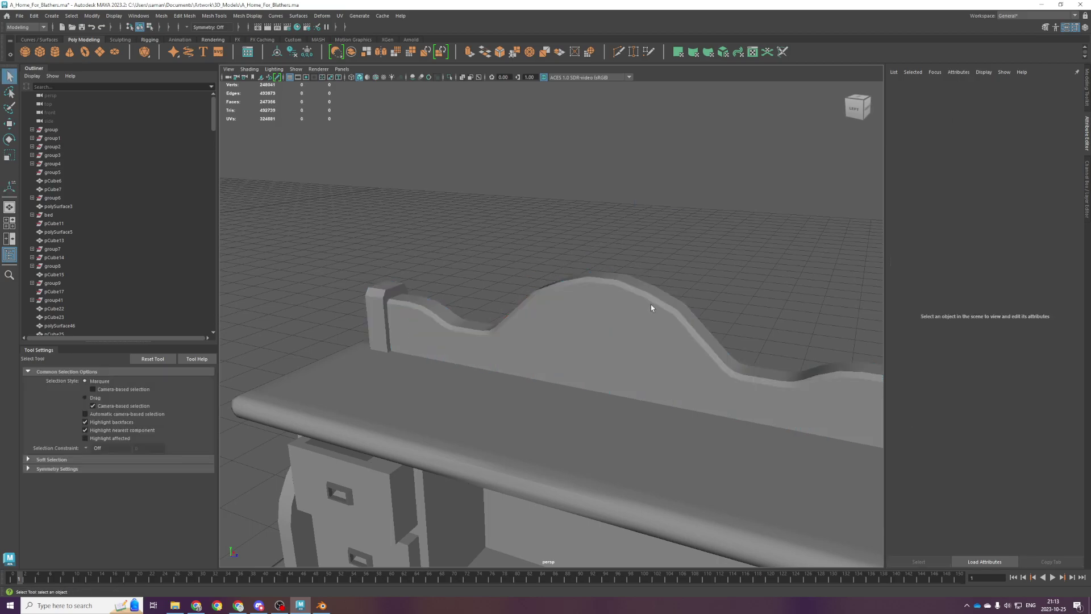
{"action": "left_click", "coordinate": [649, 304]}
{"action": "key", "text": "ctrl+s"}
Undo the back rail's top-edge bevel and reapply it with two segments and a fraction of 0.8.
{"action": "key", "text": "ctrl+z"}
{"action": "key", "text": "ctrl+z"}
{"action": "key", "text": "ctrl+z"}
{"action": "key", "text": "ctrl+z"}
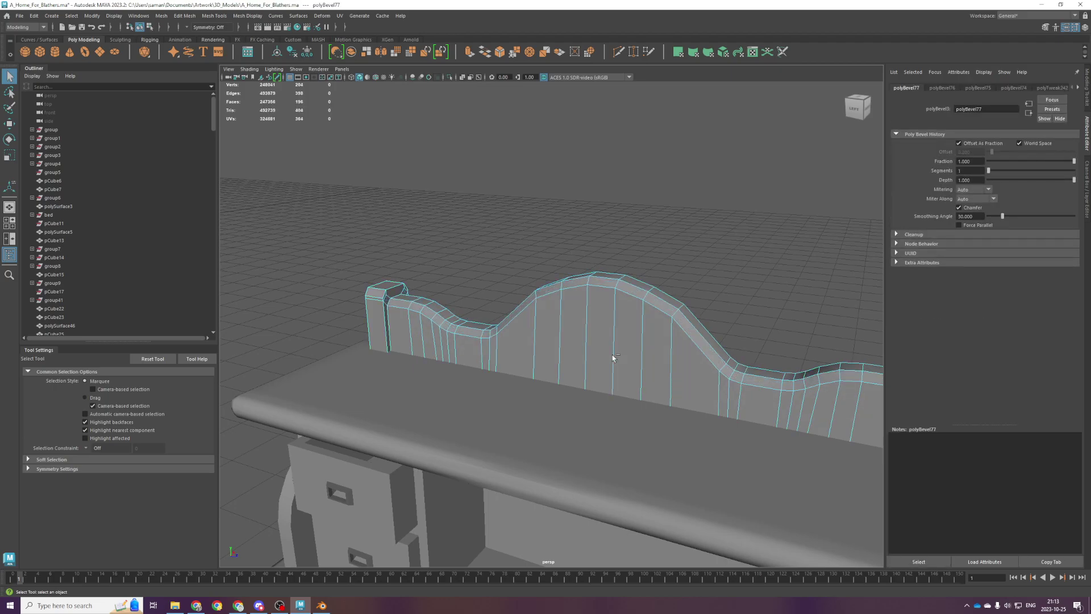
{"action": "key", "text": "ctrl+z"}
{"action": "key", "text": "ctrl+b"}
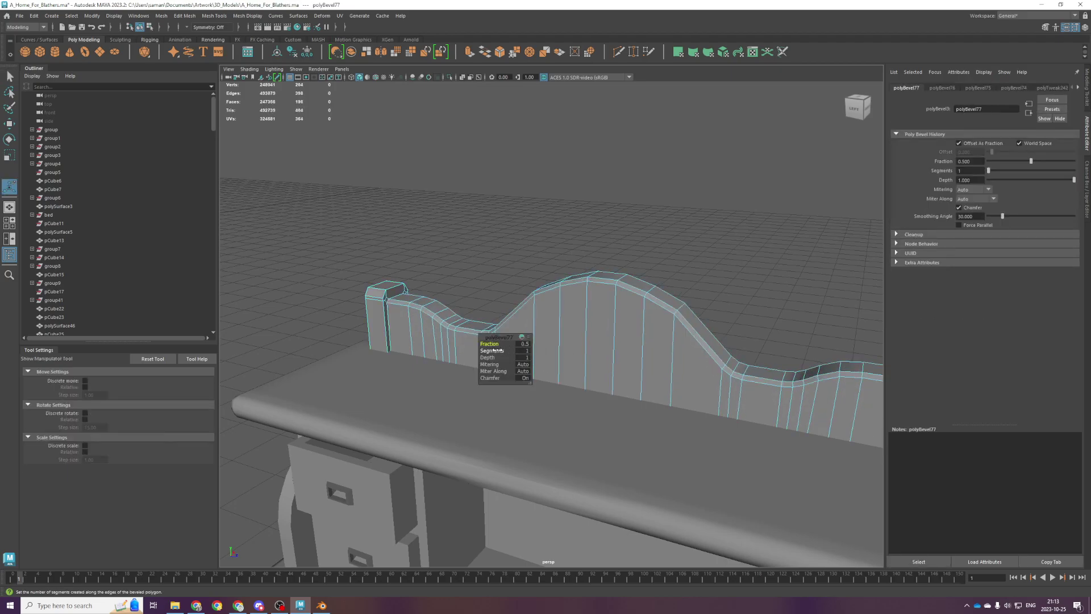
{"action": "left_click_drag", "start_coordinate": [499, 351], "coordinate": [501, 351]}
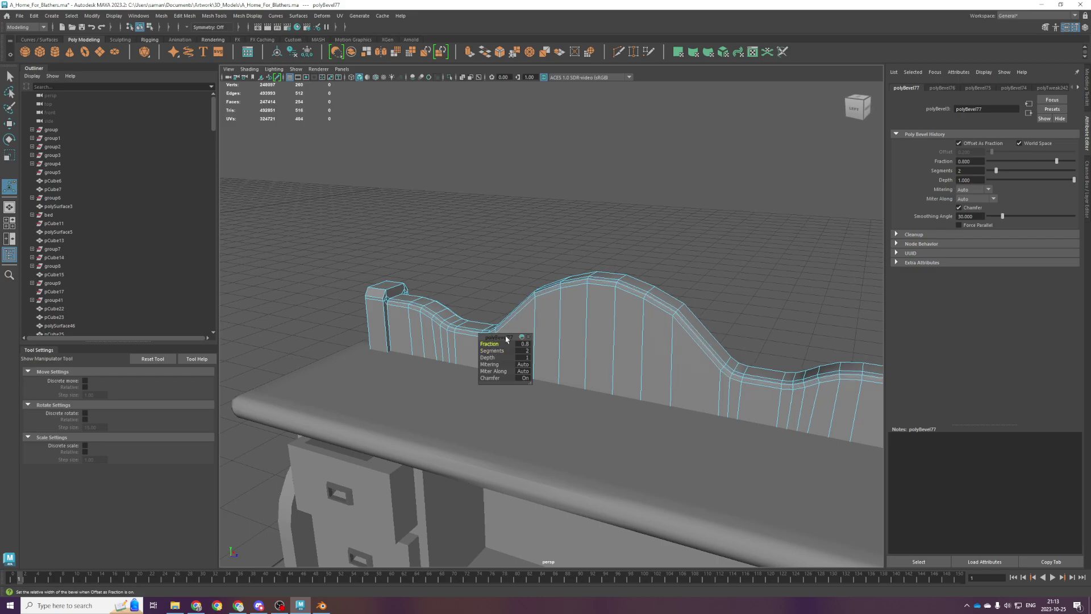
{"action": "key", "text": "q"}
{"action": "left_click", "coordinate": [653, 237]}
{"action": "left_click", "coordinate": [631, 323]}
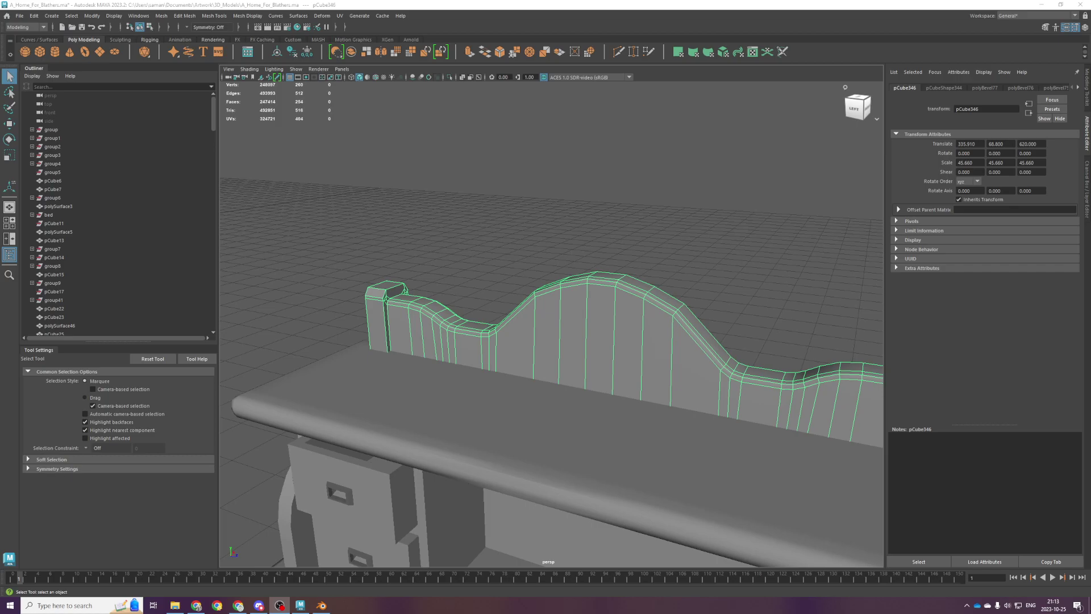
Examine the bevelled back rail from several distances and angles.
{"action": "left_click", "coordinate": [446, 128]}
{"action": "scroll", "coordinate": [553, 241], "scroll_direction": "down", "scroll_amount": 4}
{"action": "scroll", "coordinate": [633, 296], "scroll_direction": "up", "scroll_amount": 3}
{"action": "scroll", "coordinate": [632, 293], "scroll_direction": "down", "scroll_amount": 3}
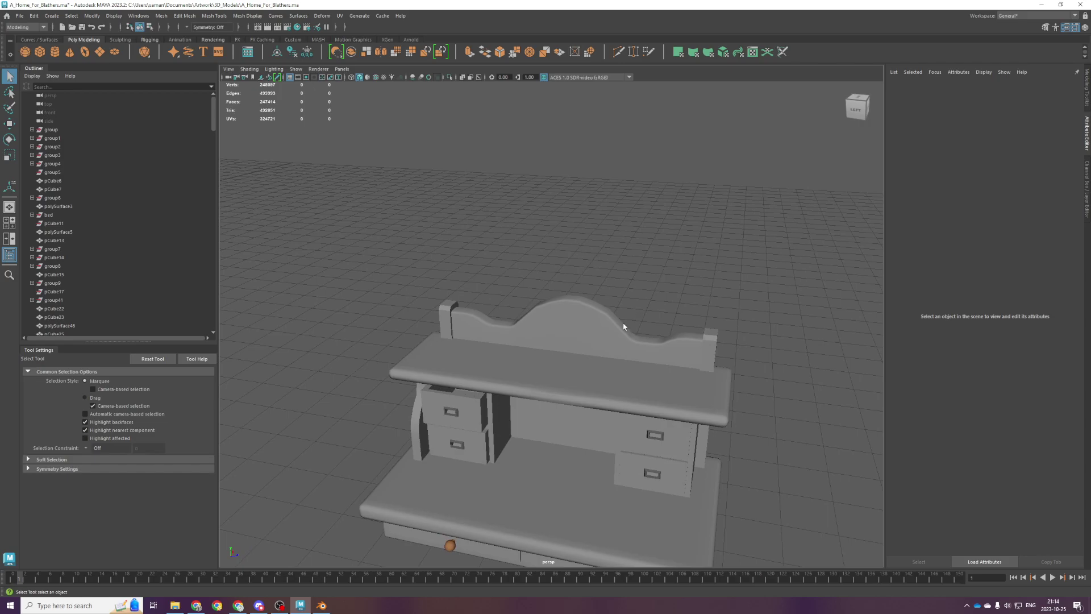
{"action": "left_click", "coordinate": [604, 324]}
{"action": "scroll", "coordinate": [611, 307], "scroll_direction": "up", "scroll_amount": 3}
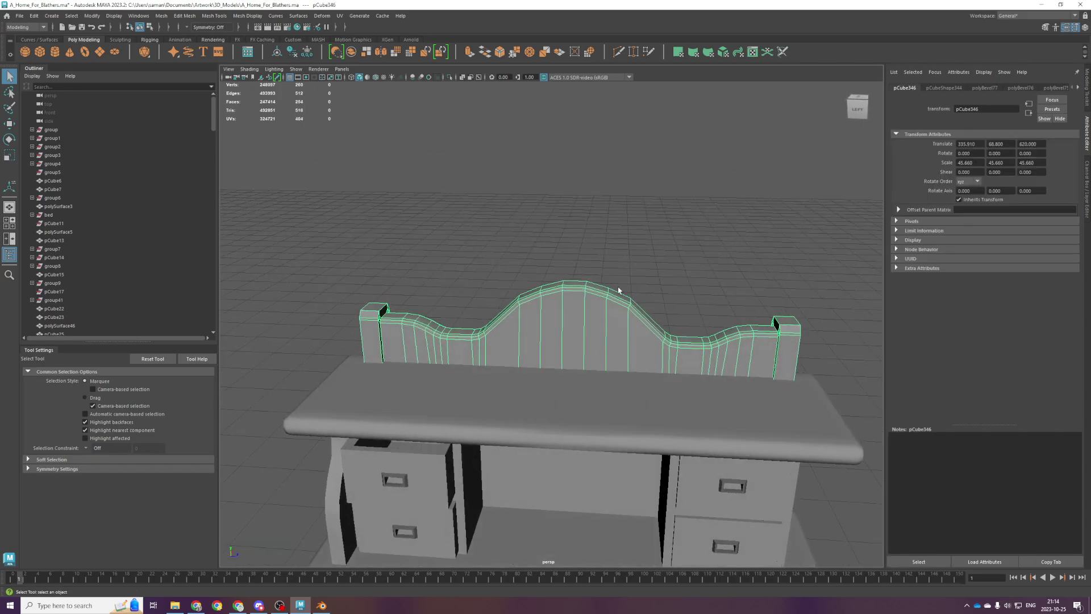
{"action": "left_click", "coordinate": [667, 269]}
{"action": "left_click_drag", "start_coordinate": [672, 280], "coordinate": [583, 316], "text": "alt"}
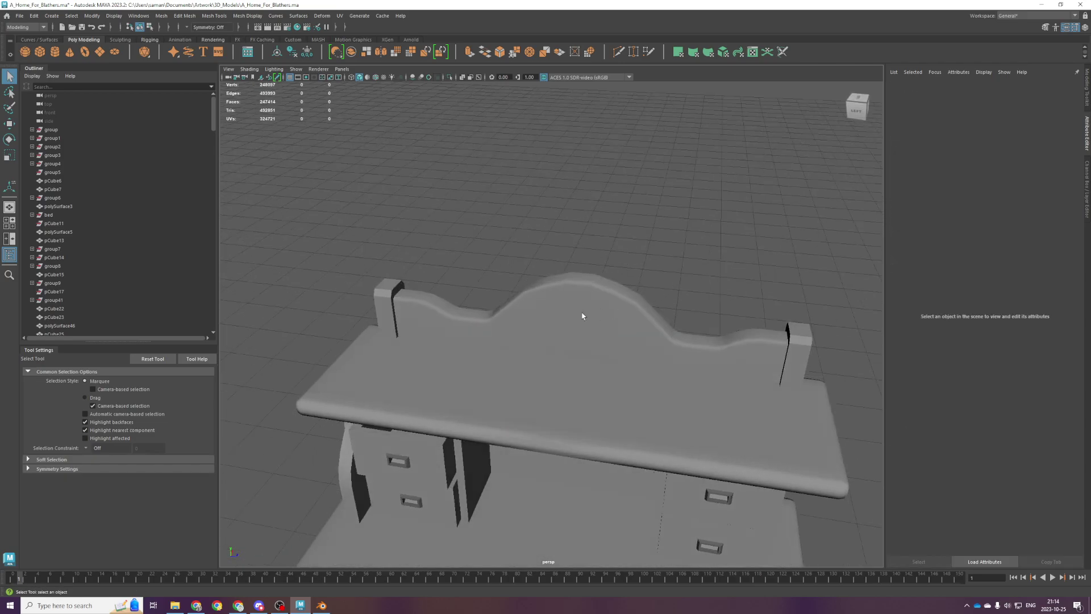
{"action": "scroll", "coordinate": [582, 316], "scroll_direction": "up", "scroll_amount": 2}
Undo the two-segment bevel and bevel the back rail's long top edges with one segment and a fraction of 0.5.
{"action": "left_click", "coordinate": [585, 312]}
{"action": "left_click", "coordinate": [586, 336], "text": "ctrl"}
{"action": "left_click", "coordinate": [586, 336]}
{"action": "left_click", "coordinate": [585, 336], "text": "ctrl"}
{"action": "left_click", "coordinate": [585, 336]}
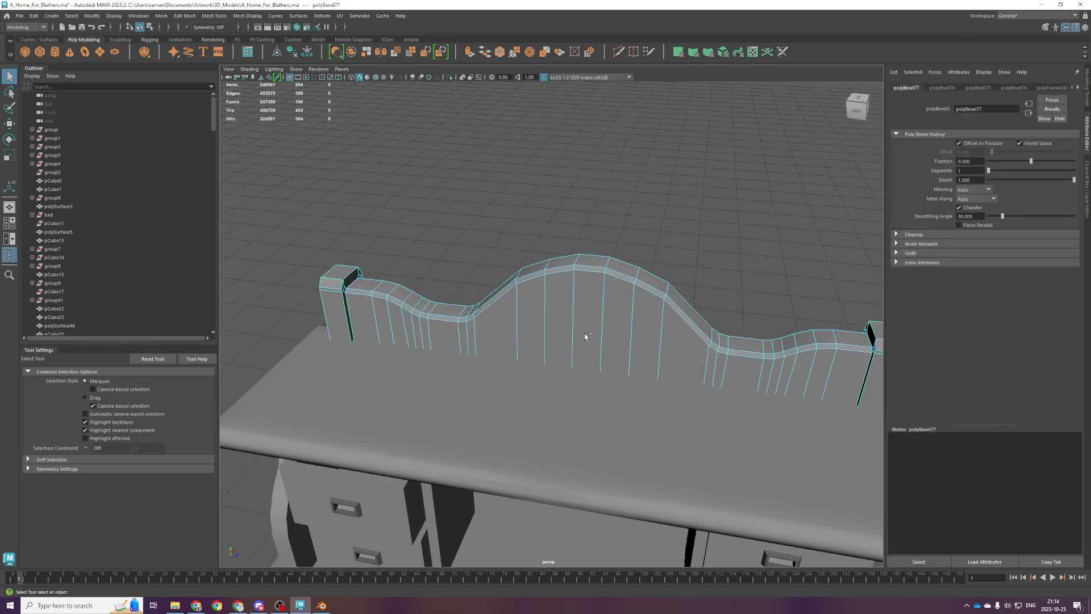
{"action": "key", "text": "ctrl+z"}
{"action": "key", "text": "ctrl+b"}
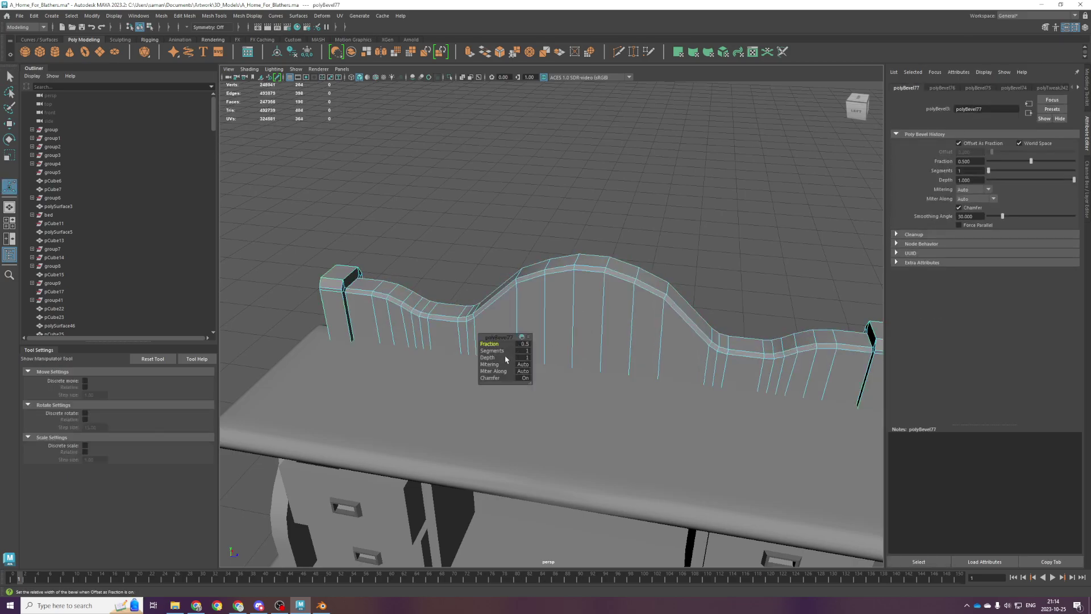
{"action": "key", "text": "q"}
{"action": "right_click_drag", "start_coordinate": [538, 286], "coordinate": [620, 279]}
{"action": "left_click", "coordinate": [642, 279]}
{"action": "left_click", "coordinate": [601, 365]}
{"action": "left_click_drag", "start_coordinate": [660, 341], "coordinate": [674, 310], "text": "alt"}
{"action": "left_click", "coordinate": [676, 305]}
{"action": "mouse_move", "coordinate": [602, 341]}
{"action": "left_mouse_down", "text": "alt"}
{"action": "mouse_move", "coordinate": [652, 343]}
{"action": "mouse_move", "coordinate": [621, 343]}
{"action": "left_mouse_up", "text": "alt"}
{"action": "left_click", "coordinate": [652, 345]}
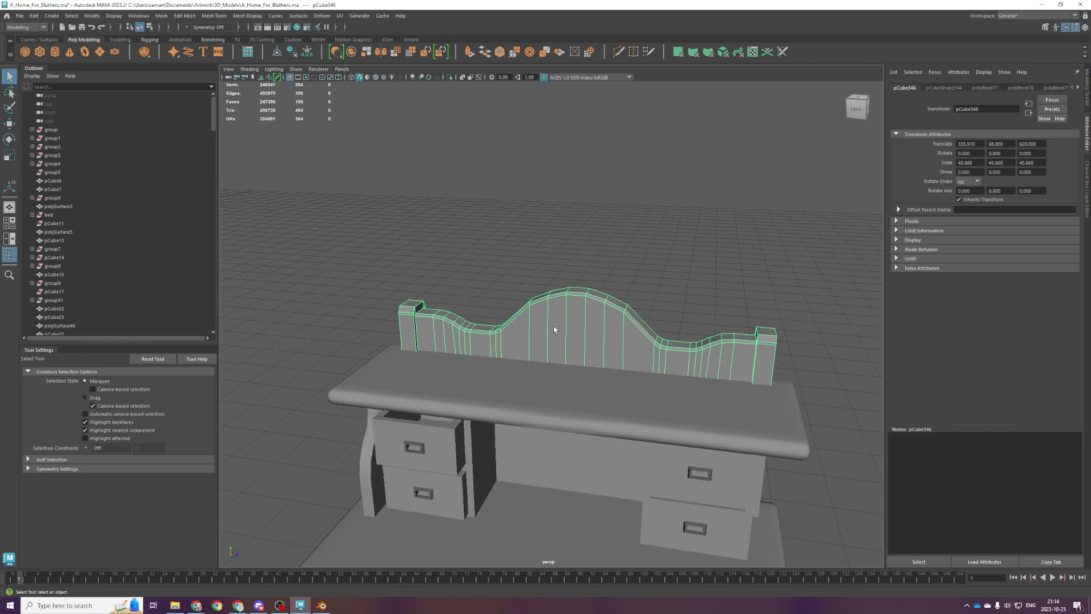
{"action": "key", "text": "space"}
{"action": "key", "text": "space"}
{"action": "scroll", "coordinate": [571, 287], "scroll_direction": "down", "scroll_amount": 3}
{"action": "scroll", "coordinate": [571, 287], "scroll_direction": "down", "scroll_amount": 5}
{"action": "key", "text": "space"}
{"action": "key", "text": "space"}
{"action": "key", "text": "f"}
{"action": "right_click_drag", "start_coordinate": [671, 251], "coordinate": [624, 249]}
{"action": "left_click_drag", "start_coordinate": [514, 153], "coordinate": [653, 181]}
{"action": "left_click_drag", "start_coordinate": [579, 503], "coordinate": [511, 470], "text": "shift"}
{"action": "key", "text": "r"}
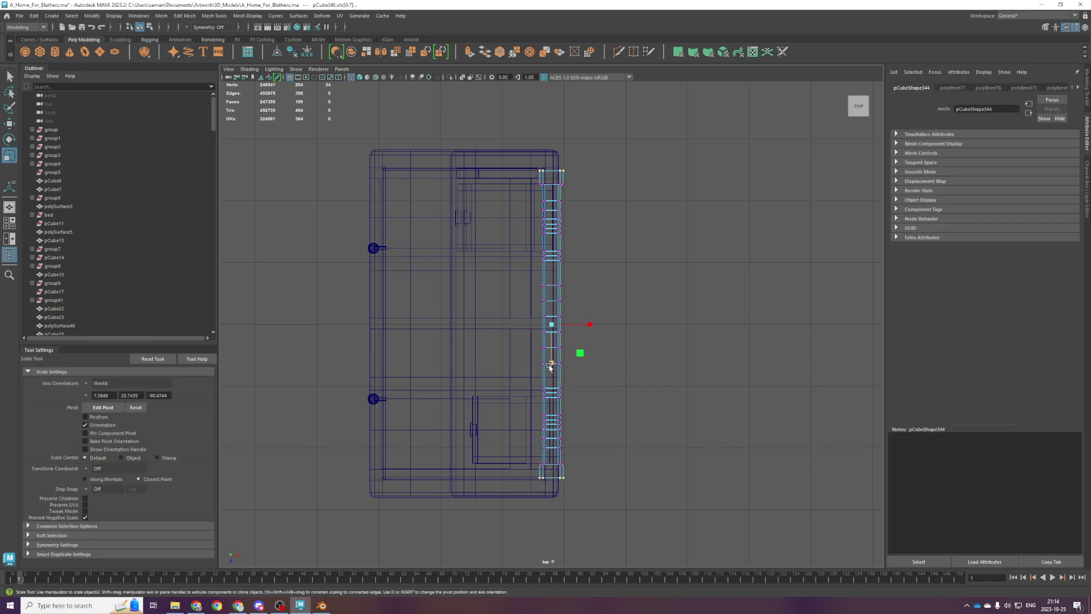
{"action": "key", "text": "space"}
{"action": "key", "text": "space"}
Try scaling the whole back rail down in height, and undo the change.
{"action": "right_click_drag", "start_coordinate": [551, 277], "coordinate": [620, 240]}
{"action": "left_click_drag", "start_coordinate": [606, 346], "coordinate": [607, 347]}
{"action": "left_click", "coordinate": [635, 384]}
{"action": "left_click_drag", "start_coordinate": [635, 384], "coordinate": [575, 323], "text": "alt"}
{"action": "left_click", "coordinate": [608, 353]}
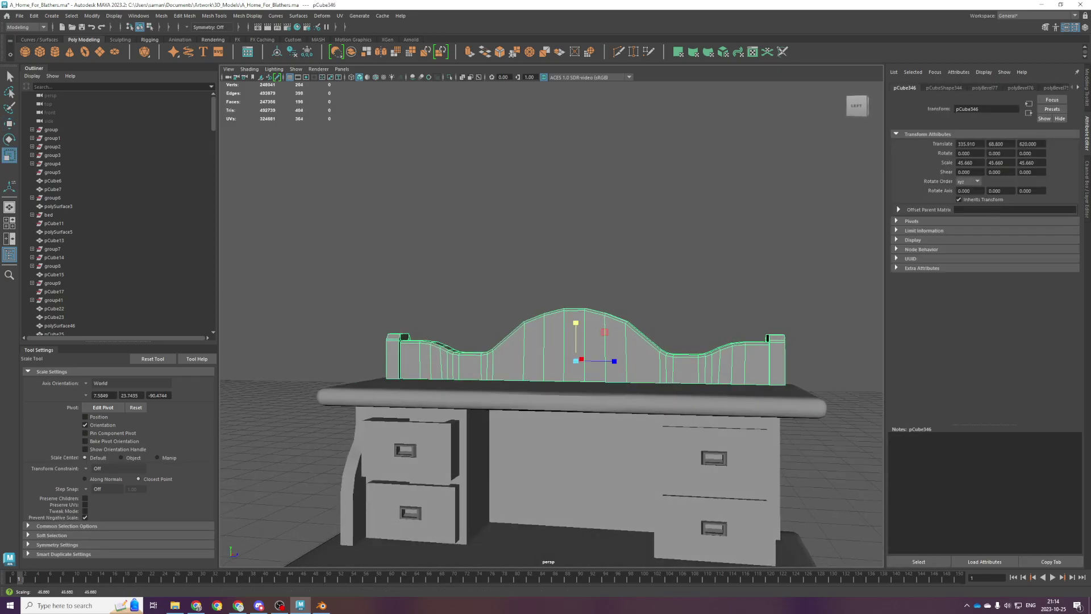
{"action": "key", "text": "ctrl+z"}
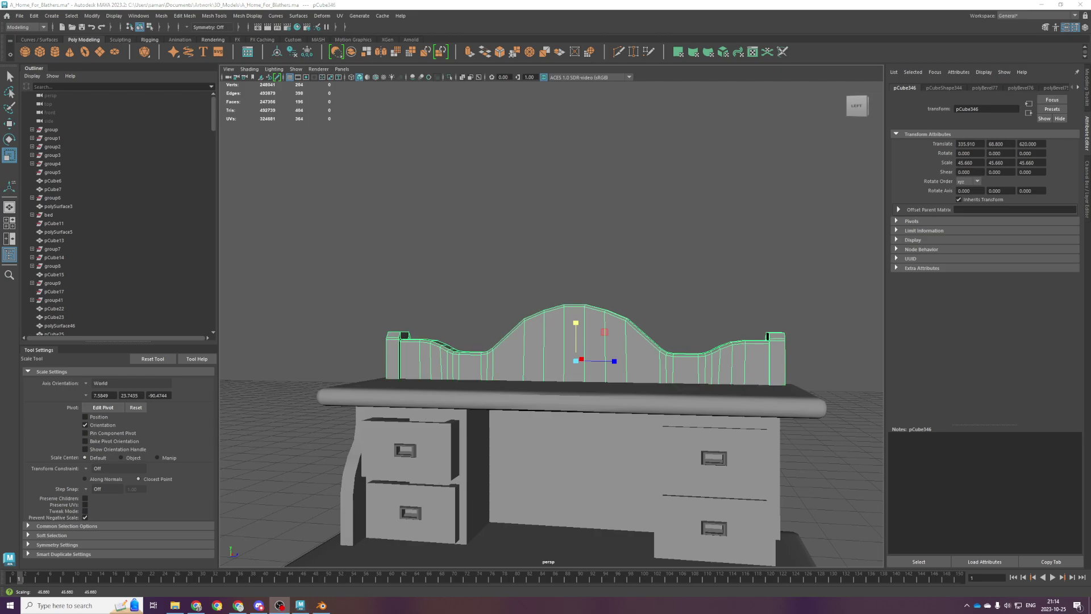
Duplicate the curved side panel beside the upper left drawers and move the copy along Z towards the opposite drawers.
{"action": "scroll", "coordinate": [648, 375], "scroll_direction": "down", "scroll_amount": 4}
{"action": "scroll", "coordinate": [625, 386], "scroll_direction": "up", "scroll_amount": 3}
{"action": "middle_click_drag", "start_coordinate": [600, 400], "coordinate": [590, 375], "text": "alt"}
{"action": "scroll", "coordinate": [586, 376], "scroll_direction": "down", "scroll_amount": 5}
{"action": "scroll", "coordinate": [591, 387], "scroll_direction": "up", "scroll_amount": 3}
{"action": "mouse_move", "coordinate": [559, 418]}
{"action": "left_mouse_down", "text": "alt"}
{"action": "mouse_move", "coordinate": [541, 411]}
{"action": "mouse_move", "coordinate": [598, 414]}
{"action": "mouse_move", "coordinate": [596, 439]}
{"action": "left_mouse_up", "text": "alt"}
{"action": "scroll", "coordinate": [537, 418], "scroll_direction": "down", "scroll_amount": 3}
{"action": "mouse_move", "coordinate": [524, 415]}
{"action": "left_mouse_down", "text": "alt"}
{"action": "mouse_move", "coordinate": [556, 434]}
{"action": "mouse_move", "coordinate": [510, 404]}
{"action": "mouse_move", "coordinate": [532, 408]}
{"action": "mouse_move", "coordinate": [455, 331]}
{"action": "left_mouse_up", "text": "alt"}
{"action": "left_click", "coordinate": [547, 427]}
{"action": "key", "text": "w"}
{"action": "key", "text": "space"}
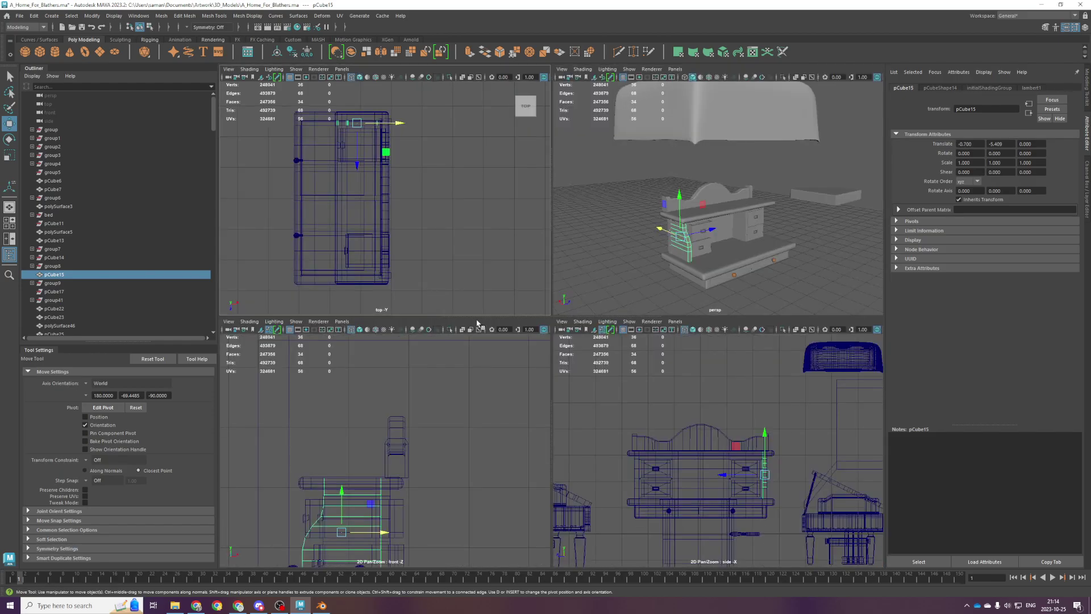
{"action": "scroll", "coordinate": [485, 285], "scroll_direction": "down", "scroll_amount": 4}
{"action": "key", "text": "space"}
{"action": "scroll", "coordinate": [428, 244], "scroll_direction": "down", "scroll_amount": 2}
{"action": "key", "text": "ctrl+d"}
{"action": "left_click_drag", "start_coordinate": [526, 305], "coordinate": [509, 381]}
{"action": "key", "text": "space"}
{"action": "key", "text": "space"}
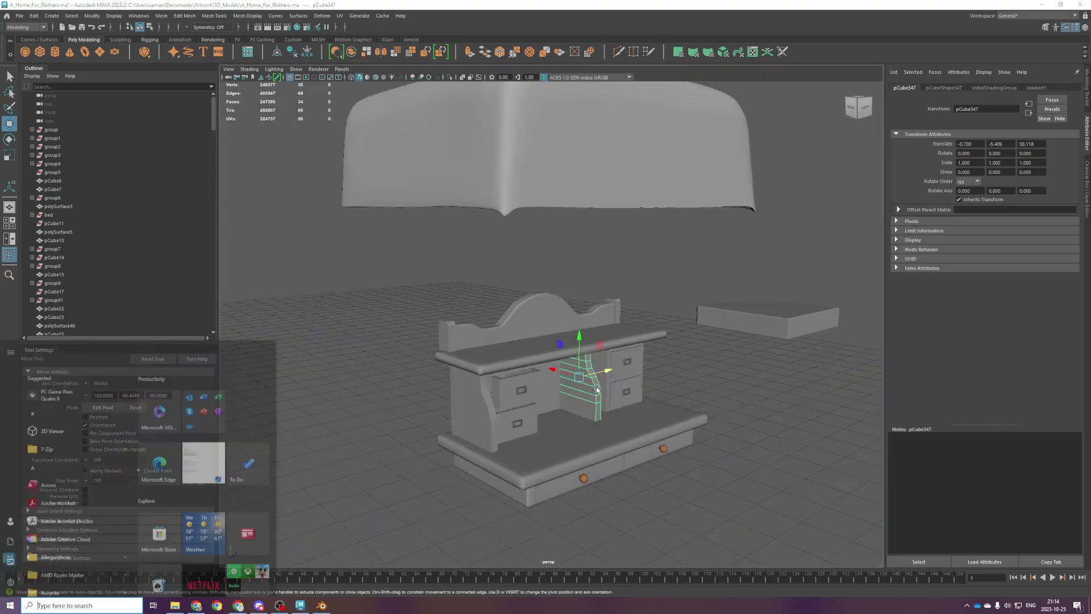
Move the duplicated side panel to the desk's opposite end at a Translate Z of 97.264, and save the scene.
{"action": "left_click_drag", "start_coordinate": [597, 390], "coordinate": [428, 288], "text": "alt"}
{"action": "key", "text": "space"}
{"action": "key", "text": "space"}
{"action": "scroll", "coordinate": [575, 359], "scroll_direction": "up", "scroll_amount": 3}
{"action": "scroll", "coordinate": [514, 369], "scroll_direction": "up", "scroll_amount": 4}
{"action": "left_click_drag", "start_coordinate": [505, 349], "coordinate": [507, 449]}
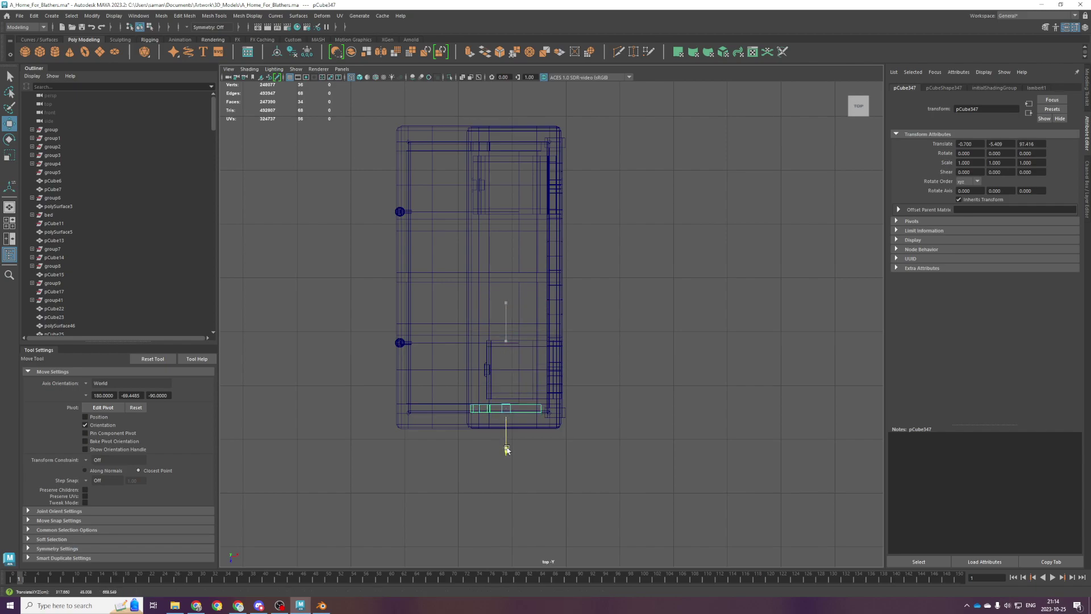
{"action": "key", "text": "space"}
{"action": "key", "text": "space"}
{"action": "left_click_drag", "start_coordinate": [654, 292], "coordinate": [591, 326], "text": "alt"}
{"action": "scroll", "coordinate": [652, 357], "scroll_direction": "down", "scroll_amount": 10}
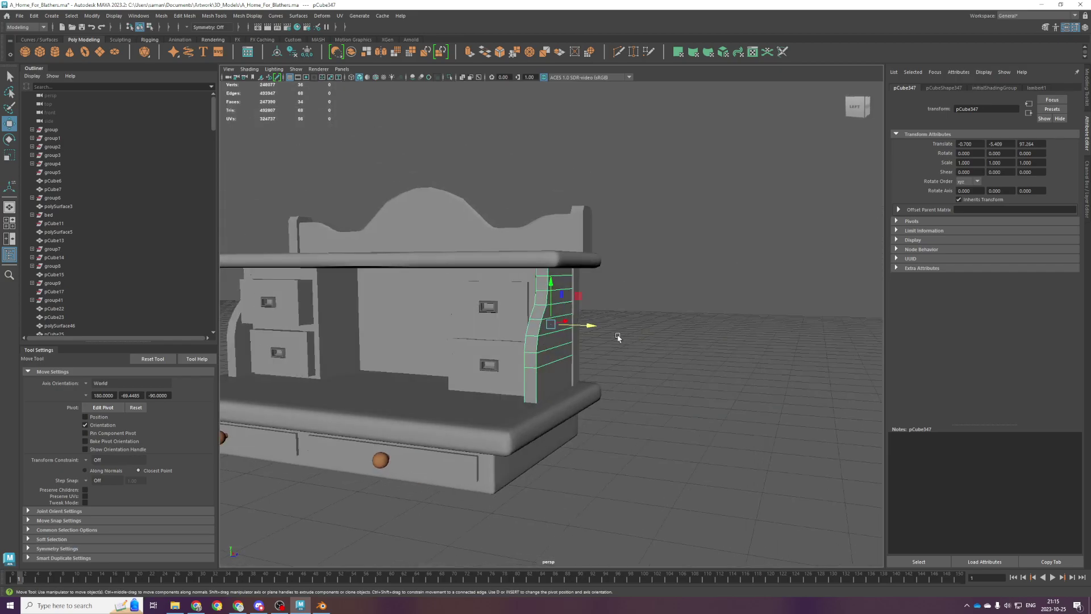
{"action": "key", "text": "ctrl+s"}
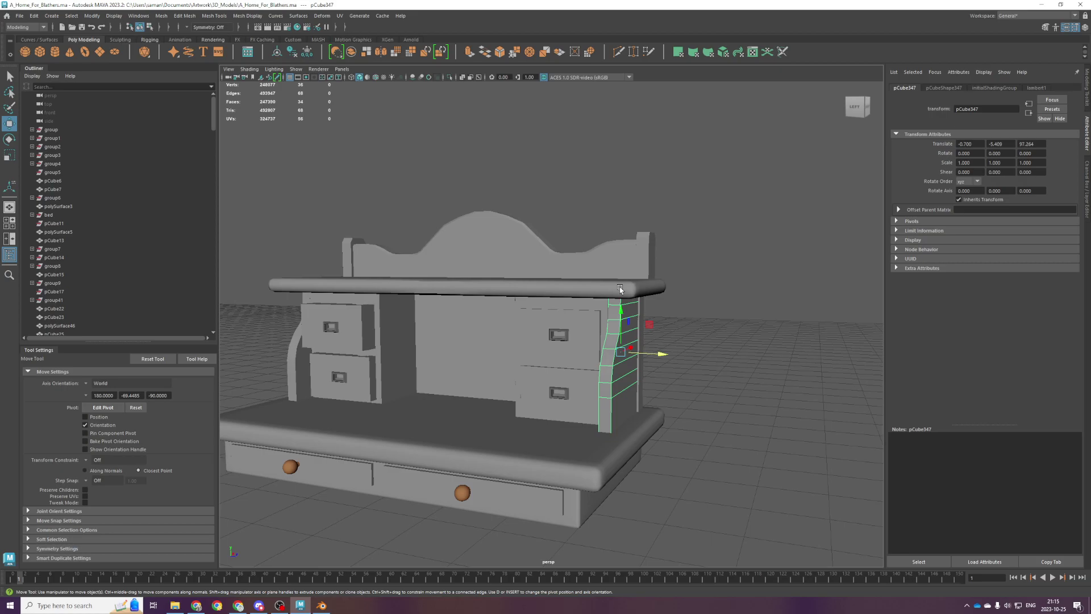
Examine the desk's proportions and its back rail from several angles.
{"action": "scroll", "coordinate": [620, 289], "scroll_direction": "down", "scroll_amount": 3}
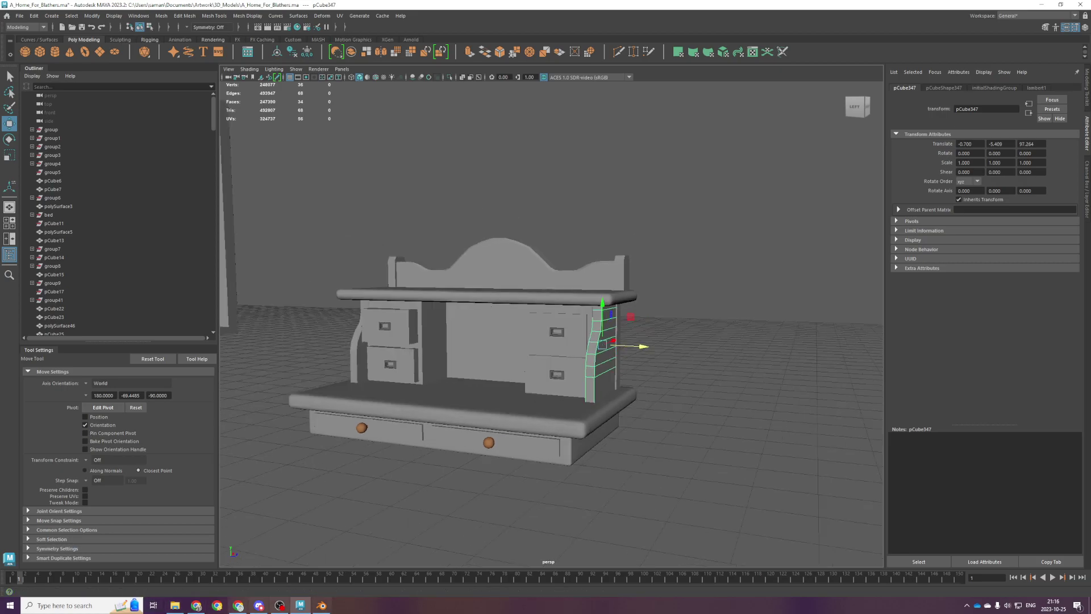
{"action": "left_click_drag", "start_coordinate": [411, 373], "coordinate": [479, 333], "text": "alt"}
{"action": "scroll", "coordinate": [478, 327], "scroll_direction": "up", "scroll_amount": 4}
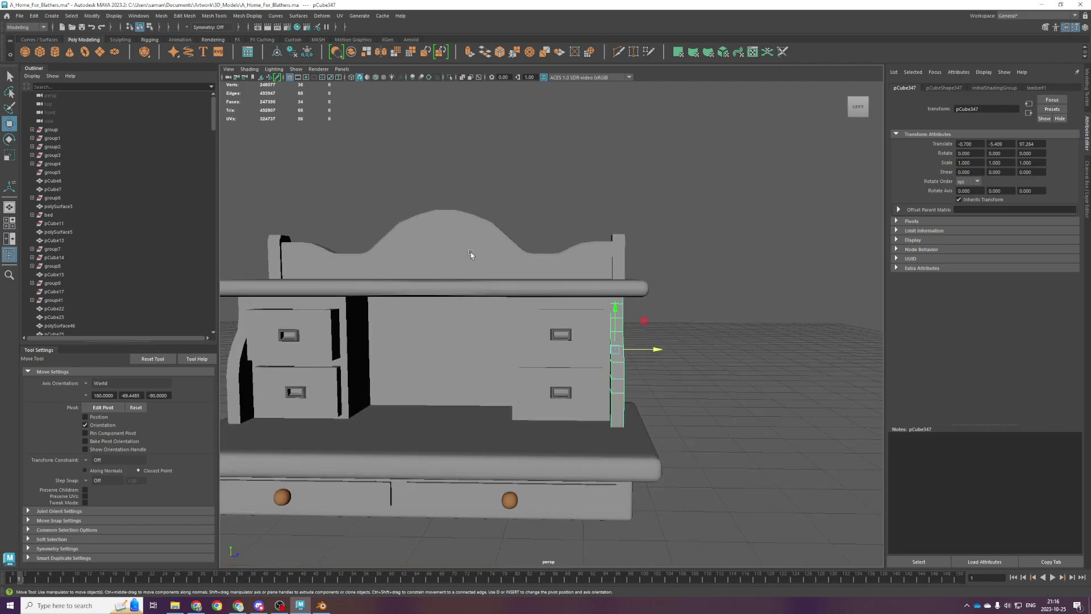
{"action": "left_click", "coordinate": [471, 253]}
{"action": "left_click_drag", "start_coordinate": [471, 252], "coordinate": [448, 284], "text": "alt"}
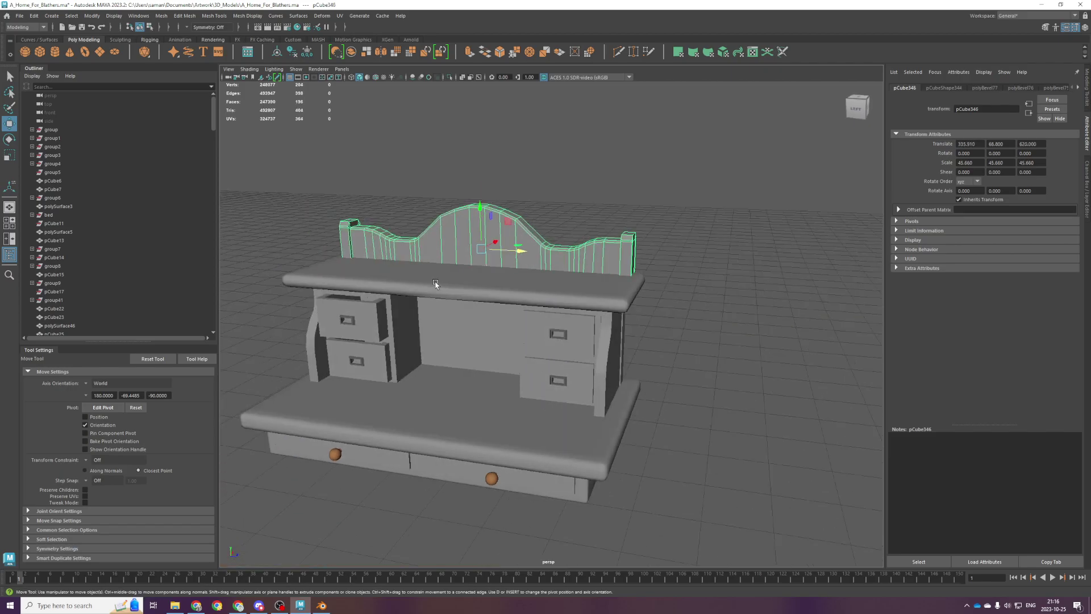
{"action": "scroll", "coordinate": [524, 271], "scroll_direction": "down", "scroll_amount": 2}
{"action": "scroll", "coordinate": [560, 302], "scroll_direction": "up", "scroll_amount": 2}
{"action": "scroll", "coordinate": [619, 233], "scroll_direction": "up", "scroll_amount": 2}
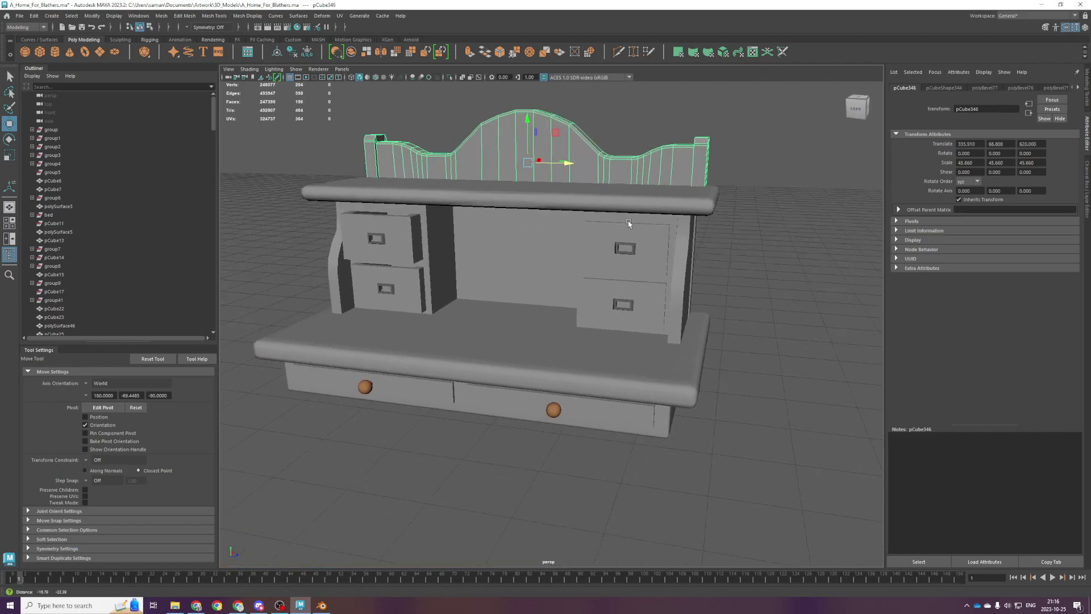
{"action": "left_click_drag", "start_coordinate": [615, 234], "coordinate": [577, 284], "text": "alt"}
{"action": "left_click", "coordinate": [591, 271]}
{"action": "scroll", "coordinate": [591, 270], "scroll_direction": "up", "scroll_amount": 3}
{"action": "scroll", "coordinate": [588, 272], "scroll_direction": "down", "scroll_amount": 2}
{"action": "scroll", "coordinate": [575, 318], "scroll_direction": "up", "scroll_amount": 2}
{"action": "scroll", "coordinate": [575, 319], "scroll_direction": "down", "scroll_amount": 2}
{"action": "scroll", "coordinate": [586, 279], "scroll_direction": "up", "scroll_amount": 2}
{"action": "scroll", "coordinate": [587, 279], "scroll_direction": "down", "scroll_amount": 4}
{"action": "left_click", "coordinate": [551, 221]}
{"action": "scroll", "coordinate": [575, 284], "scroll_direction": "up", "scroll_amount": 2}
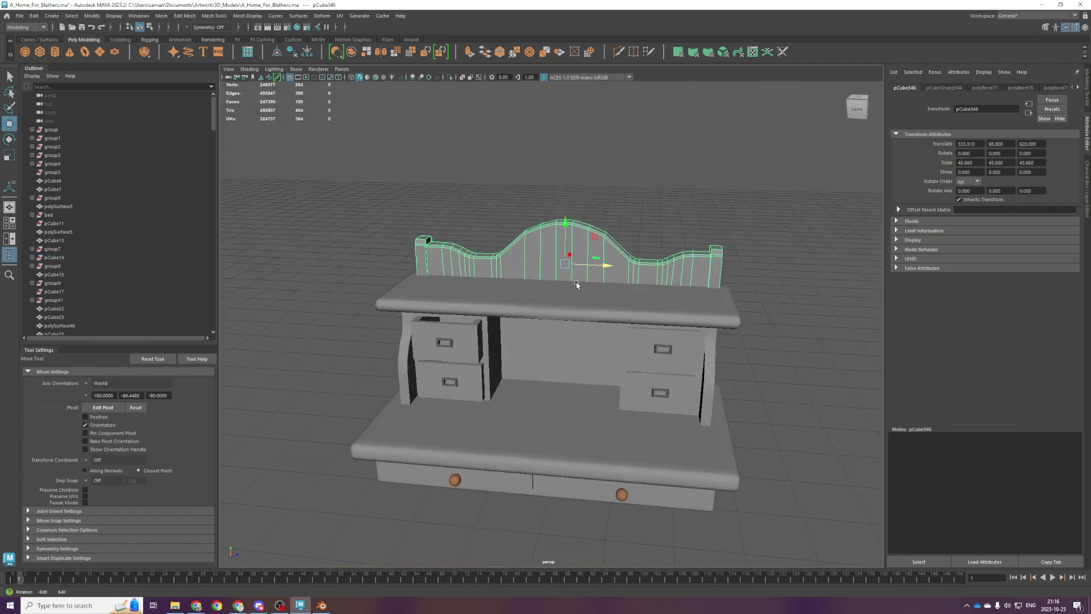
Lower the back rail into the desk's upper top to a Translate Y of 66.027.
{"action": "key", "text": "r"}
{"action": "key", "text": "space"}
{"action": "key", "text": "space"}
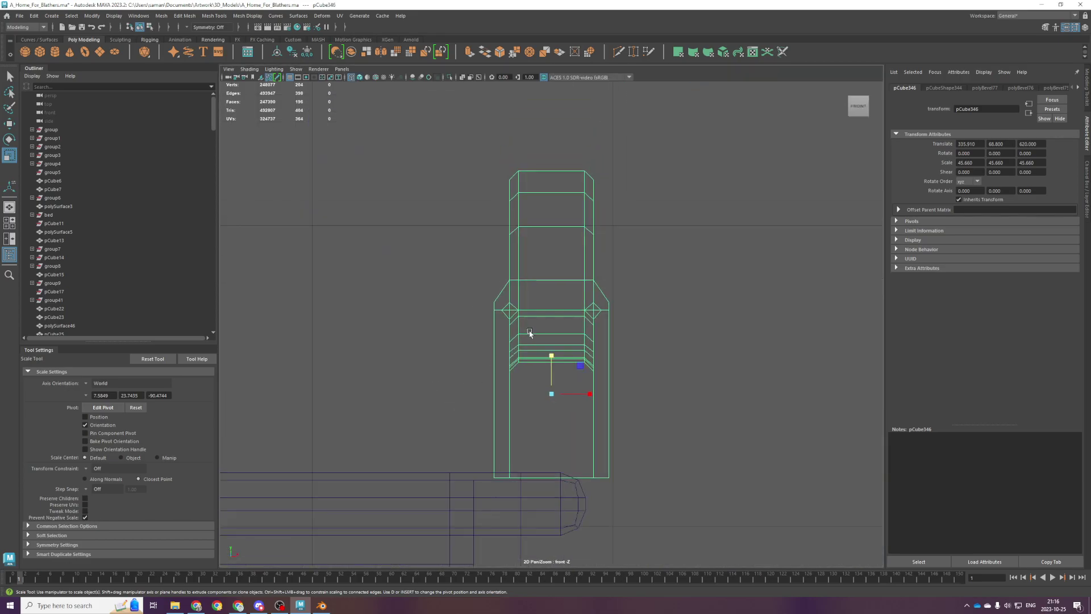
{"action": "key", "text": "space"}
{"action": "key", "text": "space"}
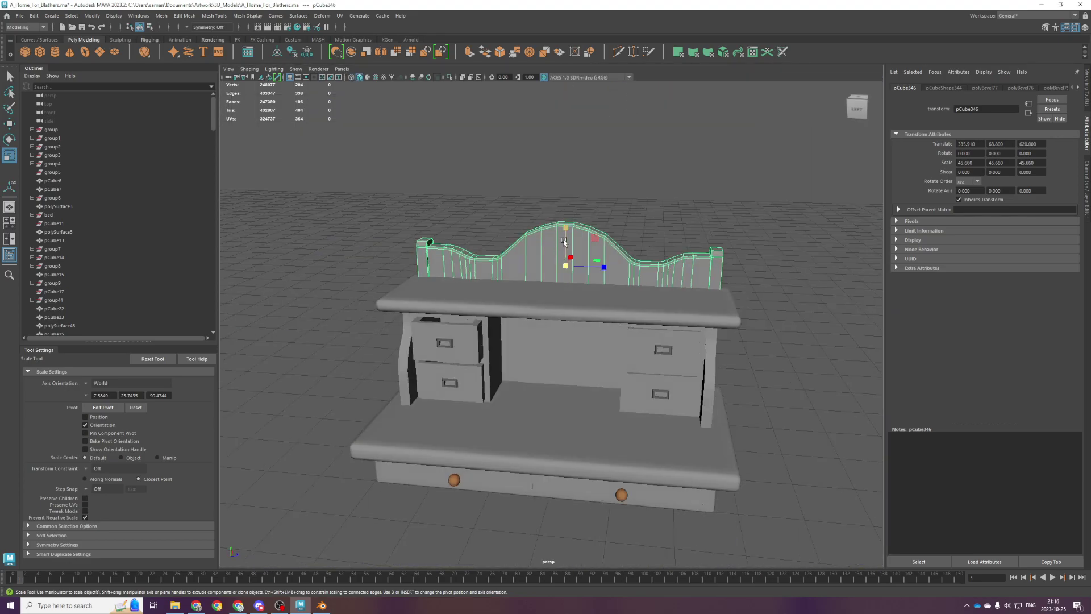
{"action": "key", "text": "w"}
{"action": "left_click_drag", "start_coordinate": [569, 248], "coordinate": [569, 258]}
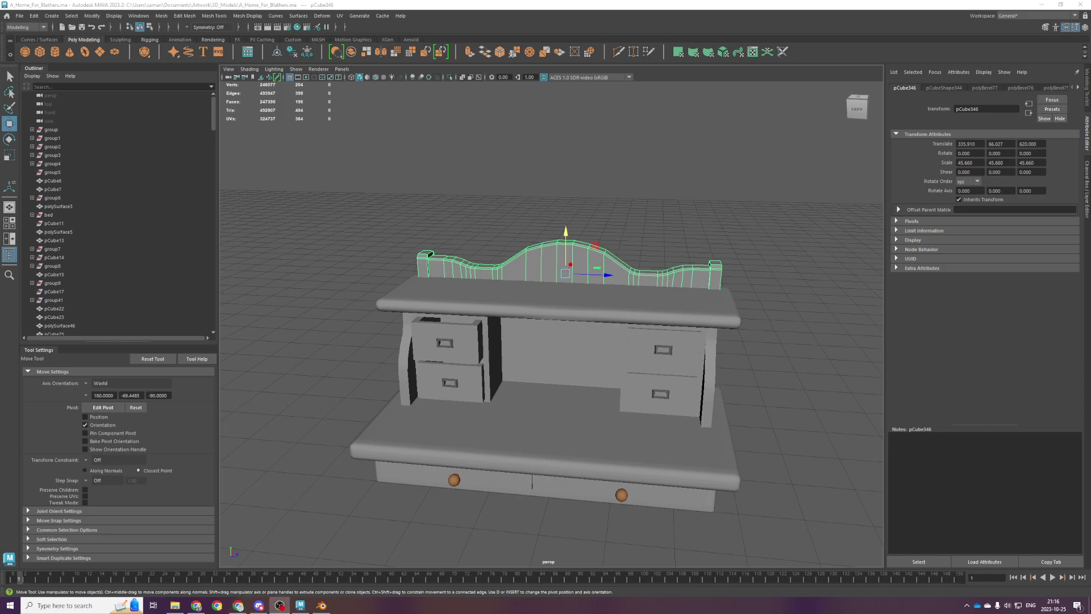
Switch to Chrome to read the song list in the YouTube playlist's description, and return to Maya.
{"action": "left_click", "coordinate": [238, 606]}
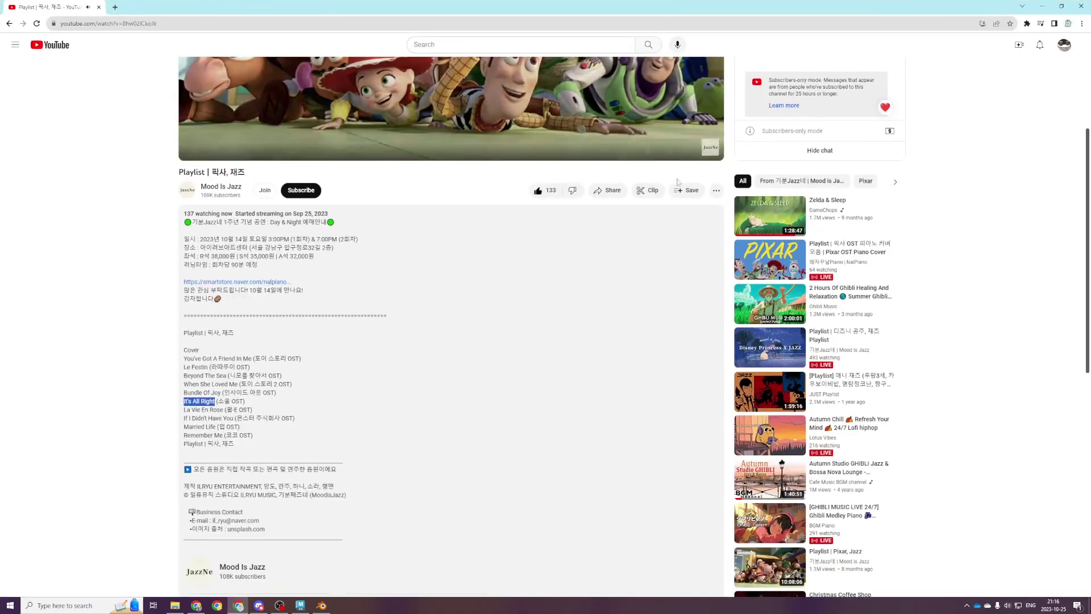
{"action": "left_click_drag", "start_coordinate": [195, 273], "coordinate": [229, 351]}
{"action": "left_click", "coordinate": [229, 351]}
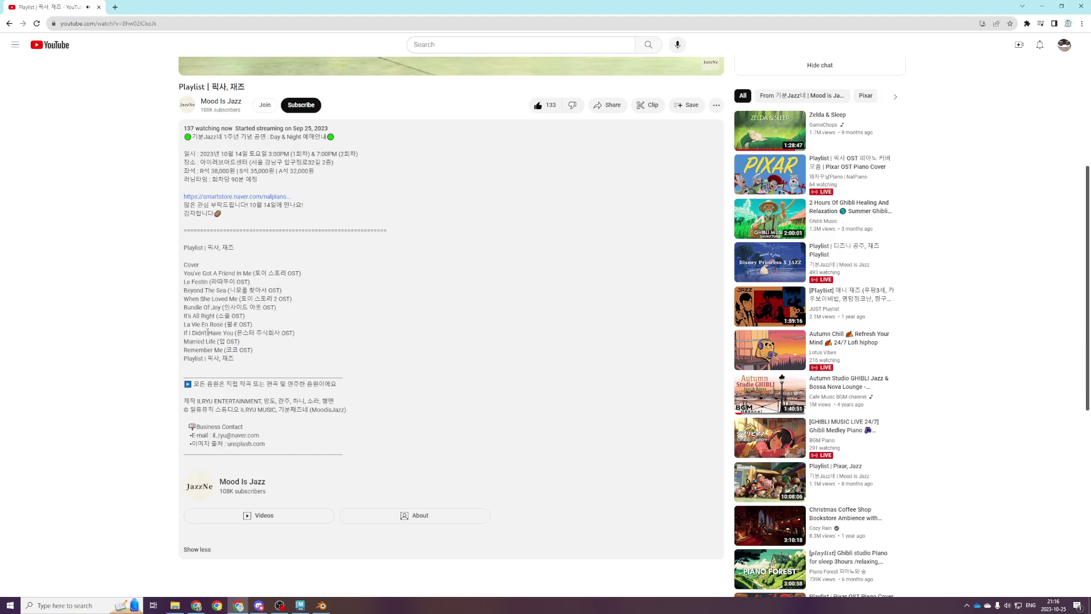
{"action": "scroll", "coordinate": [208, 330], "scroll_direction": "up", "scroll_amount": 2}
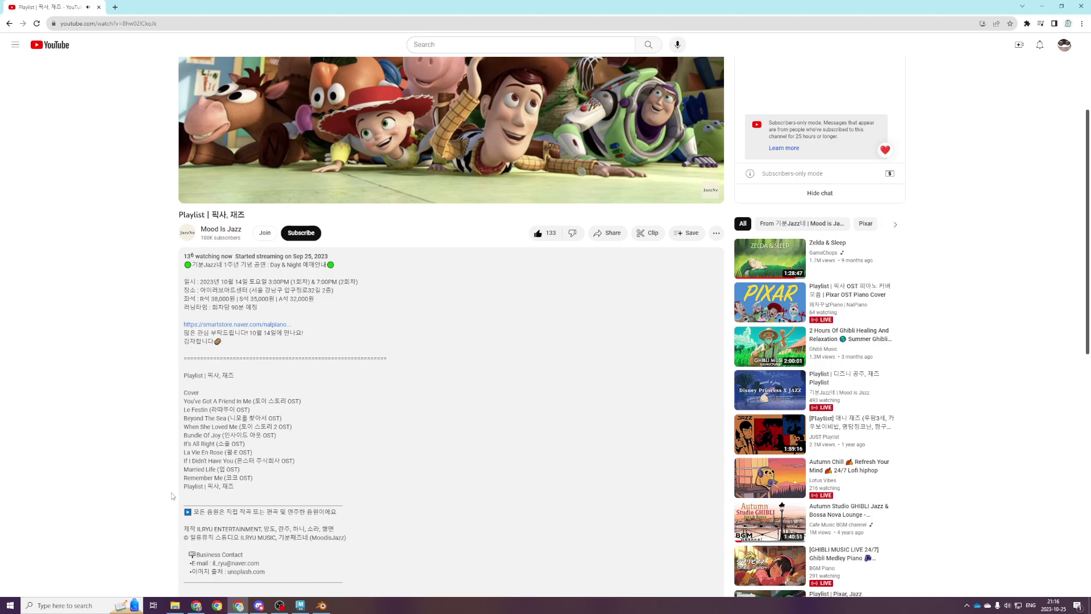
{"action": "double_click", "coordinate": [186, 460]}
{"action": "left_click_drag", "start_coordinate": [189, 460], "coordinate": [212, 461]}
{"action": "left_click", "coordinate": [234, 452]}
{"action": "left_click_drag", "start_coordinate": [185, 460], "coordinate": [234, 469]}
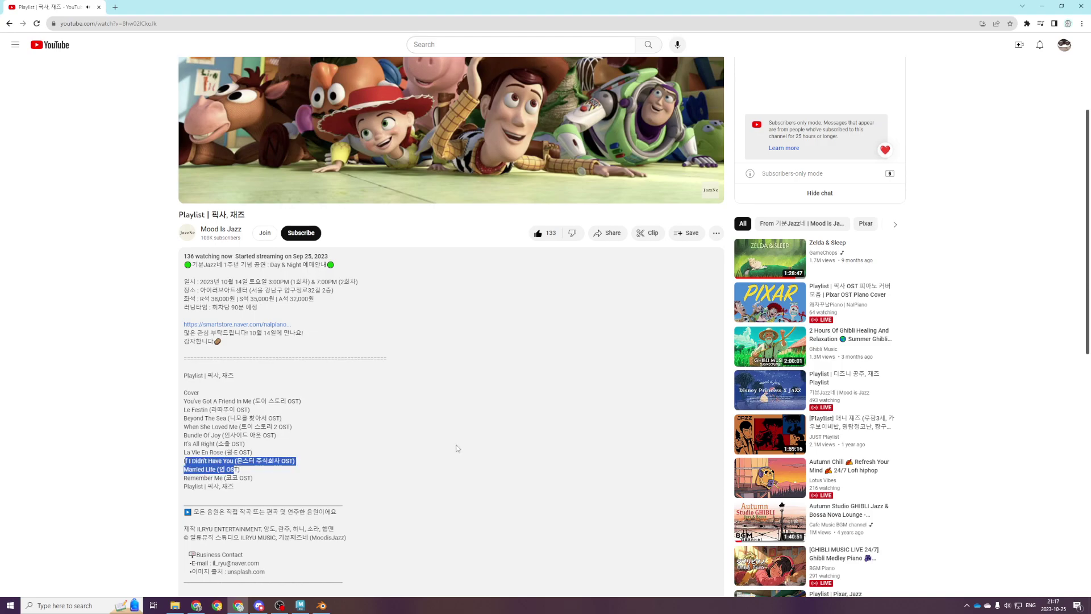
{"action": "left_click", "coordinate": [438, 395]}
{"action": "key", "text": "alt+Tab"}
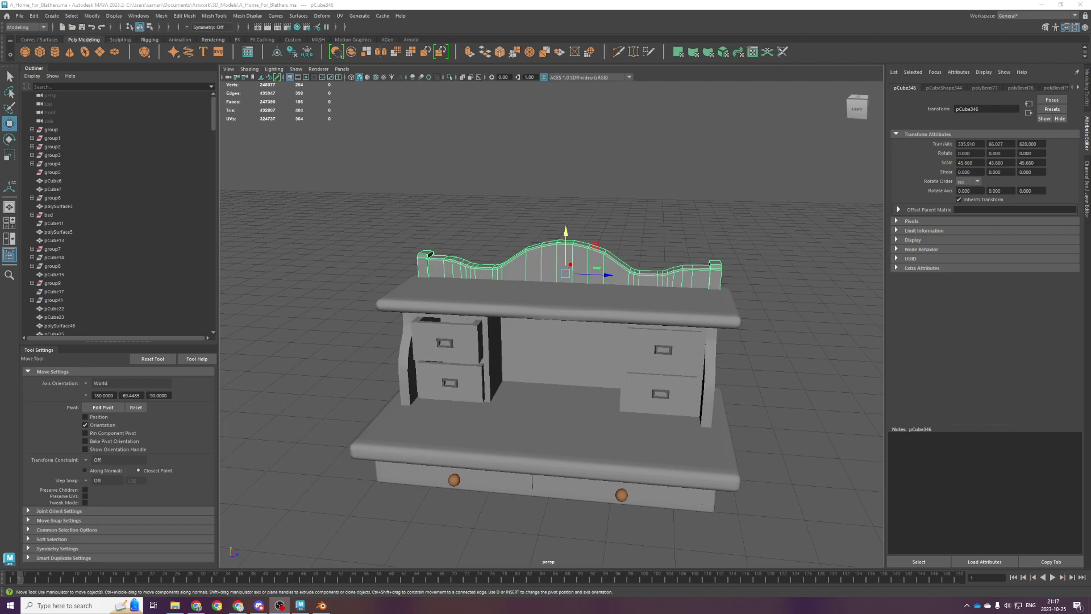
{"action": "left_click_drag", "start_coordinate": [667, 361], "coordinate": [554, 361], "text": "alt"}
{"action": "middle_click_drag", "start_coordinate": [553, 361], "coordinate": [560, 363], "text": "alt"}
{"action": "right_click_drag", "start_coordinate": [560, 362], "coordinate": [599, 346], "text": "alt"}
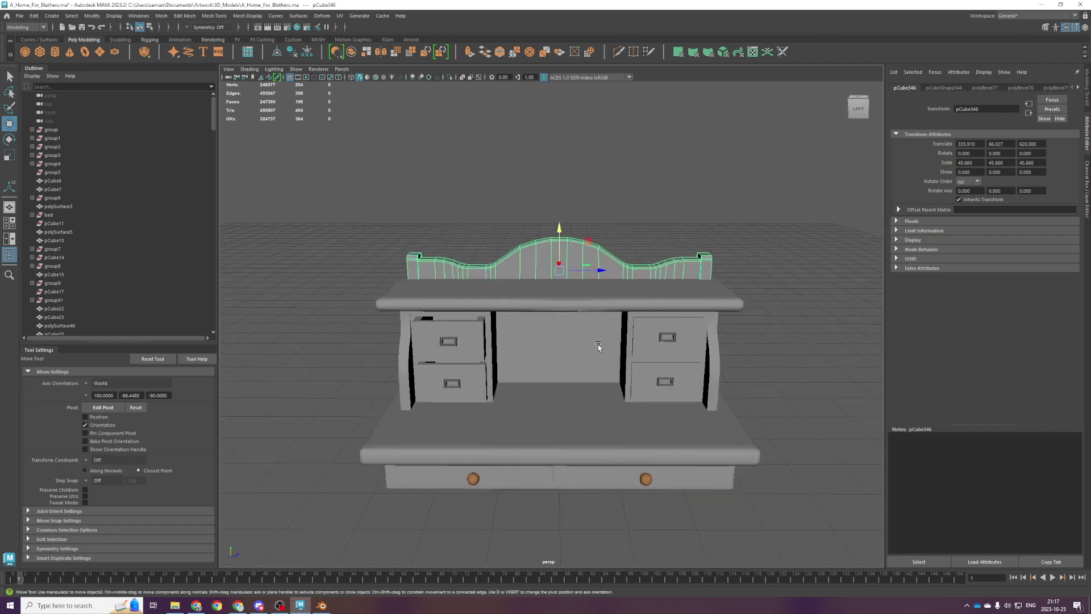
Select the two wide lower drawers and move them out onto the floor in front of the desk.
{"action": "scroll", "coordinate": [586, 346], "scroll_direction": "down", "scroll_amount": 4}
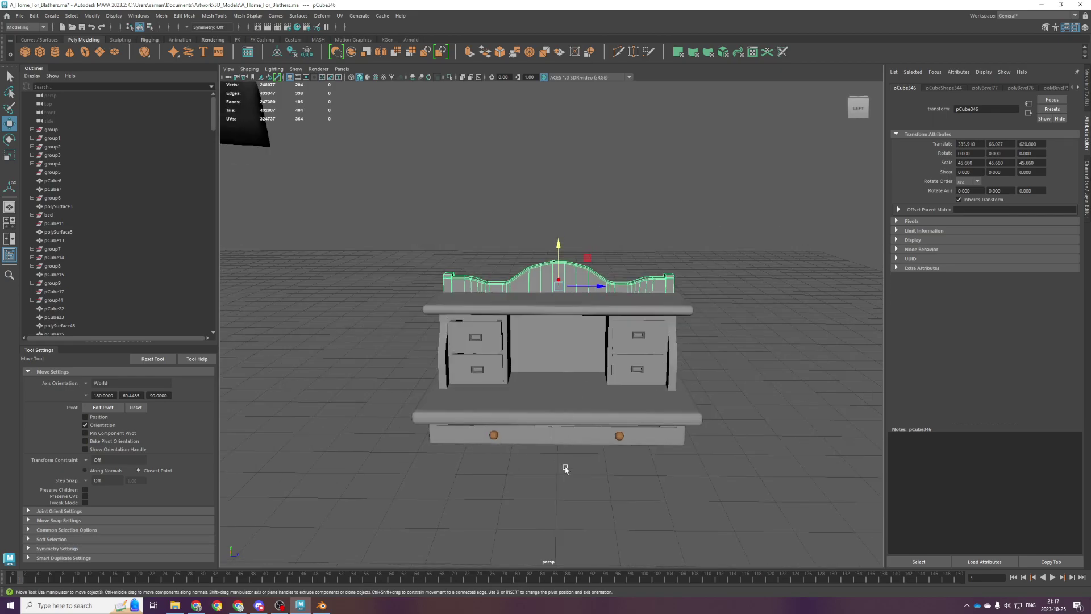
{"action": "left_click_drag", "start_coordinate": [587, 458], "coordinate": [587, 395], "text": "alt"}
{"action": "middle_click_drag", "start_coordinate": [587, 393], "coordinate": [554, 316], "text": "alt"}
{"action": "left_click_drag", "start_coordinate": [553, 316], "coordinate": [571, 373], "text": "alt"}
{"action": "left_click", "coordinate": [455, 391]}
{"action": "key", "text": "Up"}
{"action": "key", "text": "f"}
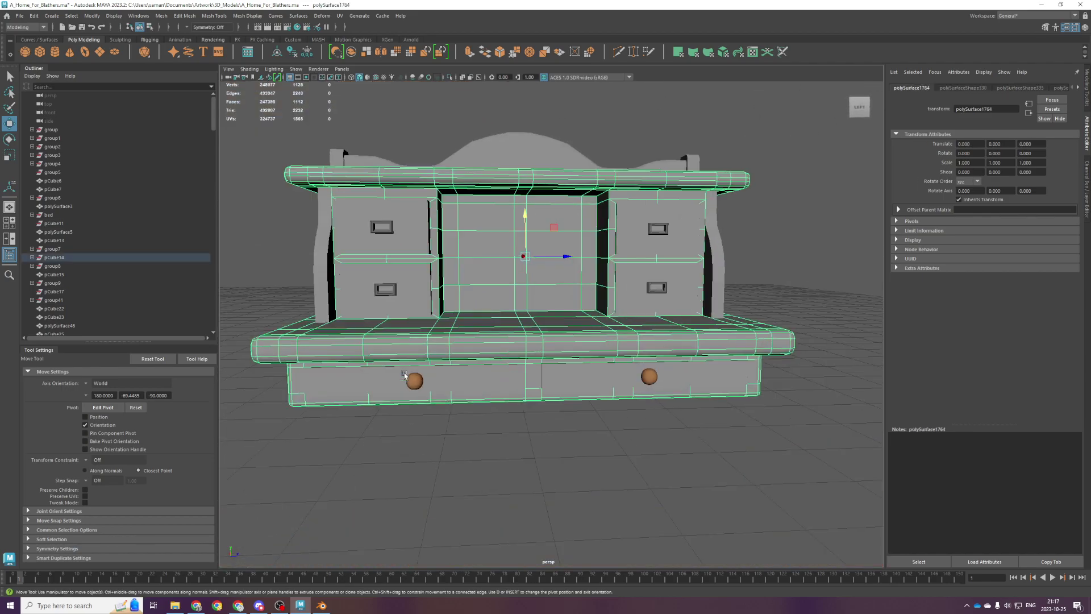
{"action": "left_click", "coordinate": [450, 379]}
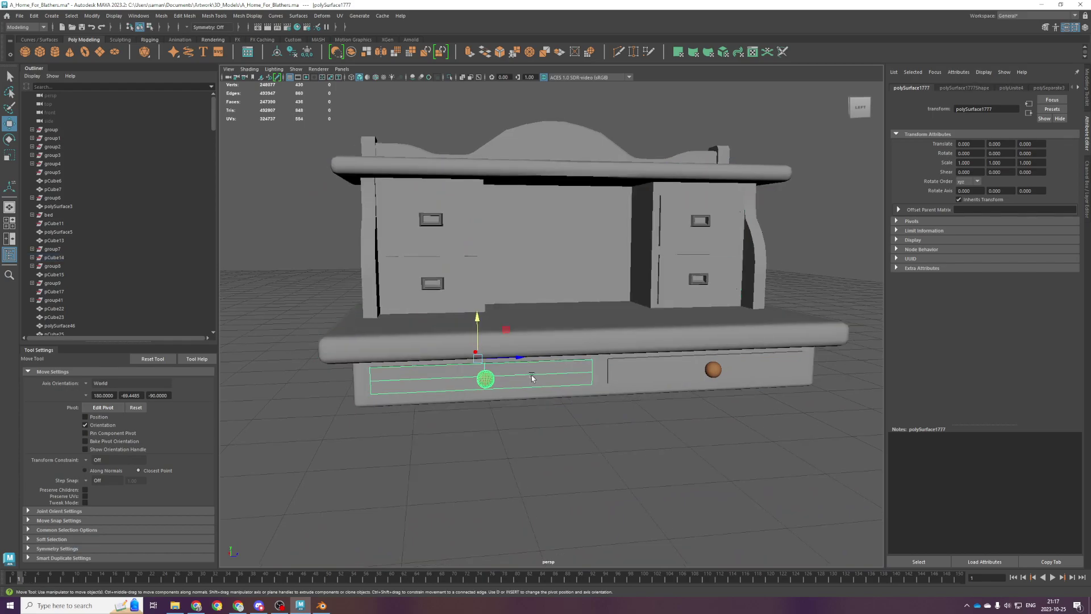
{"action": "left_click", "coordinate": [631, 371], "text": "shift"}
{"action": "scroll", "coordinate": [630, 370], "scroll_direction": "down", "scroll_amount": 4}
{"action": "left_click_drag", "start_coordinate": [630, 371], "coordinate": [640, 387], "text": "alt"}
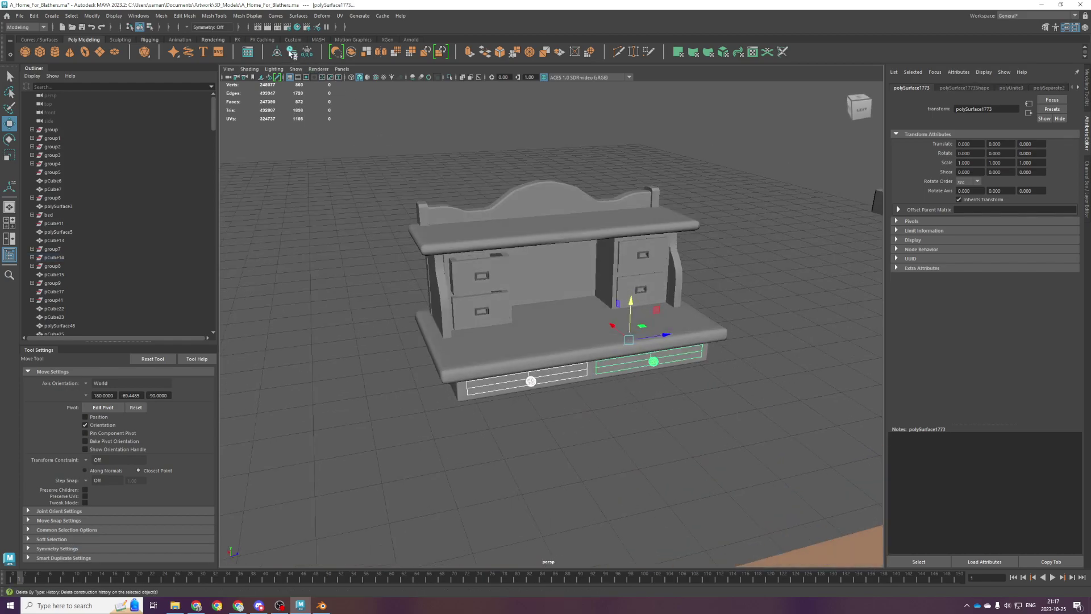
{"action": "left_click", "coordinate": [630, 353], "text": "shift"}
{"action": "key", "text": "ctrl+z"}
{"action": "left_click_drag", "start_coordinate": [613, 326], "coordinate": [689, 472]}
Insert a vertical edge loop near each end of the desk body's lower drawer openings with the Multi-Cut tool.
{"action": "left_click", "coordinate": [538, 381]}
{"action": "scroll", "coordinate": [538, 375], "scroll_direction": "up", "scroll_amount": 4}
{"action": "middle_click_drag", "start_coordinate": [538, 351], "coordinate": [516, 395], "text": "alt"}
{"action": "scroll", "coordinate": [475, 368], "scroll_direction": "up", "scroll_amount": 3}
{"action": "left_click_drag", "start_coordinate": [515, 394], "coordinate": [478, 368], "text": "alt"}
{"action": "middle_click_drag", "start_coordinate": [477, 368], "coordinate": [529, 346], "text": "alt"}
{"action": "right_click_drag", "start_coordinate": [528, 346], "coordinate": [443, 341], "text": "shift"}
{"action": "left_click", "coordinate": [386, 335]}
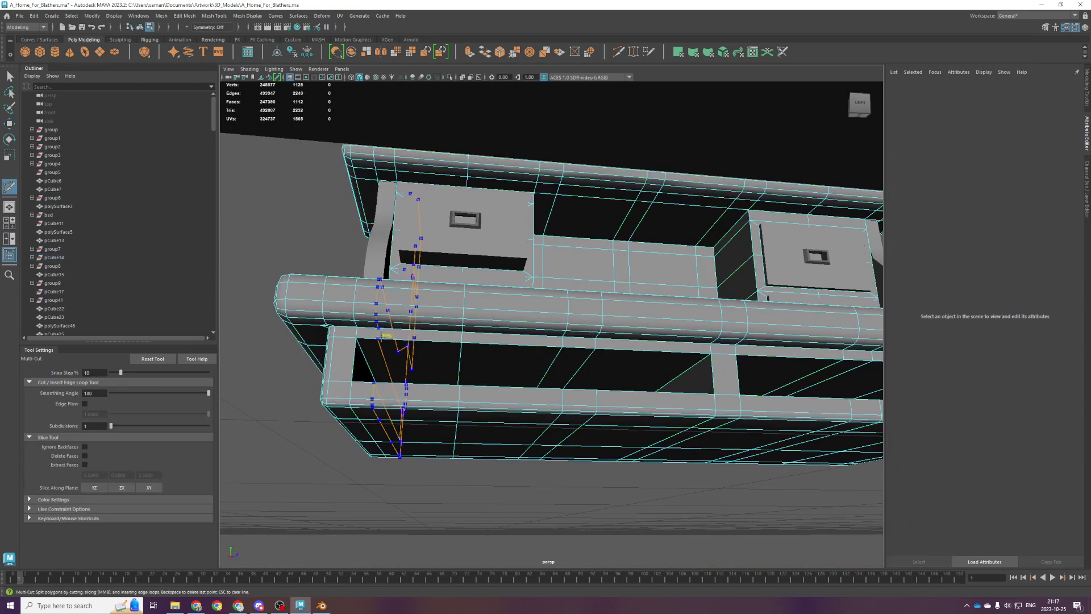
{"action": "left_click", "coordinate": [381, 337], "text": "ctrl"}
{"action": "middle_click_drag", "start_coordinate": [650, 362], "coordinate": [506, 325], "text": "alt"}
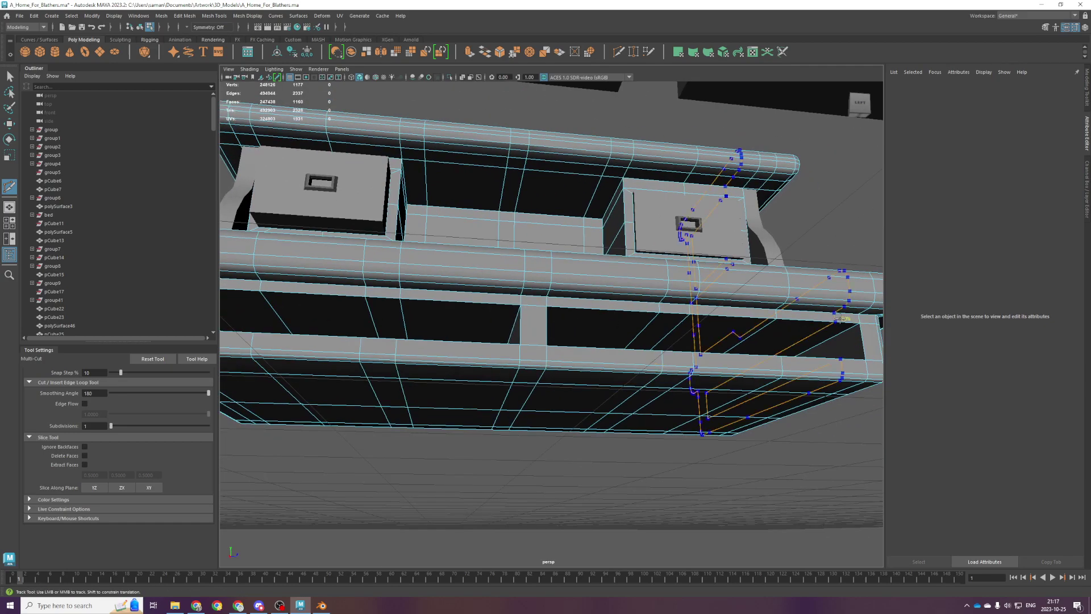
{"action": "left_click", "coordinate": [846, 320], "text": "ctrl"}
Delete the unwanted faces inside the right end of the desk's lower drawer opening.
{"action": "key", "text": "q"}
{"action": "left_click_drag", "start_coordinate": [838, 331], "coordinate": [694, 387], "text": "alt"}
{"action": "left_click", "coordinate": [770, 347]}
{"action": "key", "text": "Delete"}
{"action": "left_click", "coordinate": [770, 264]}
{"action": "key", "text": "Delete"}
{"action": "scroll", "coordinate": [755, 290], "scroll_direction": "down", "scroll_amount": 4}
{"action": "left_click", "coordinate": [689, 433]}
{"action": "key", "text": "Delete"}
{"action": "scroll", "coordinate": [694, 409], "scroll_direction": "up", "scroll_amount": 4}
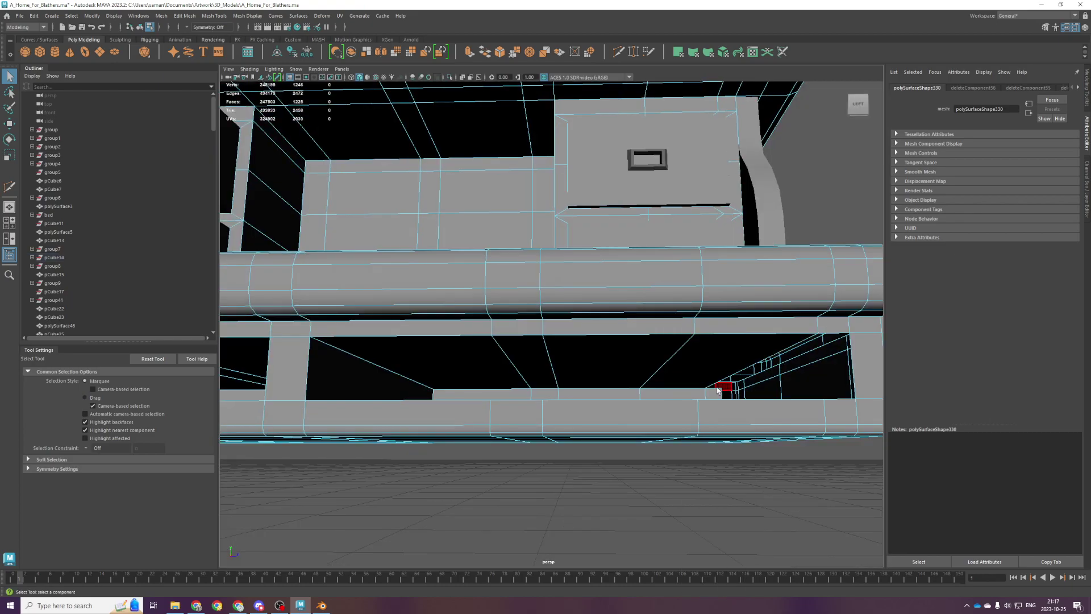
{"action": "left_click", "coordinate": [719, 389]}
{"action": "key", "text": "Delete"}
Bridge the open edges at the right end of the lower drawer opening and fill the remaining hole.
{"action": "scroll", "coordinate": [714, 402], "scroll_direction": "up", "scroll_amount": 3}
{"action": "mouse_move", "coordinate": [742, 405]}
{"action": "left_mouse_down", "text": "alt"}
{"action": "mouse_move", "coordinate": [755, 390]}
{"action": "mouse_move", "coordinate": [734, 390]}
{"action": "left_mouse_up", "text": "alt"}
{"action": "left_click", "coordinate": [794, 374]}
{"action": "left_click_drag", "start_coordinate": [795, 375], "coordinate": [827, 467], "text": "alt"}
{"action": "left_click", "coordinate": [189, 17]}
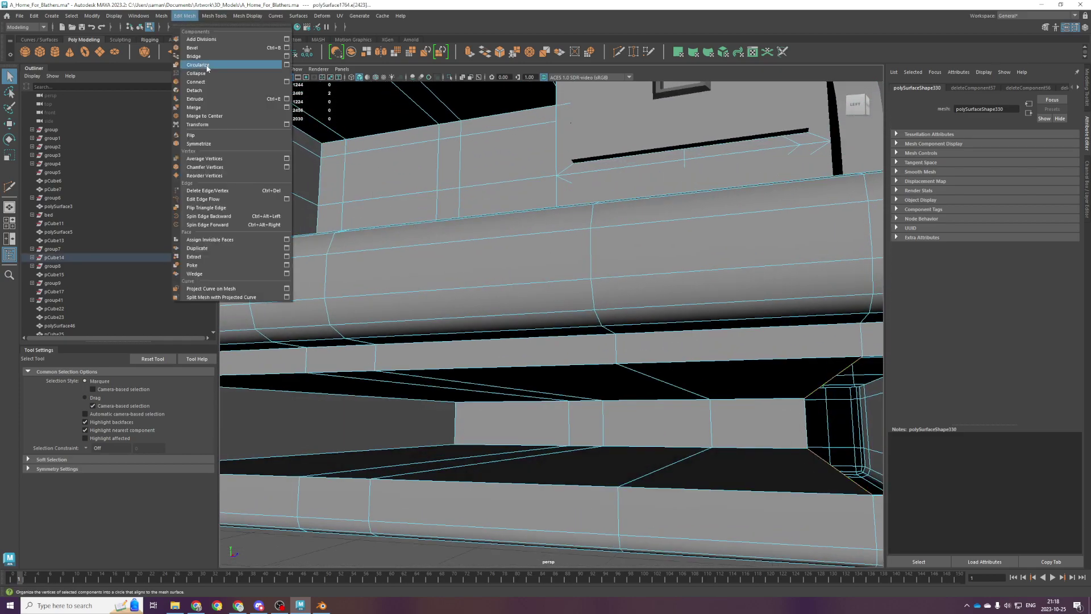
{"action": "left_click", "coordinate": [207, 57]}
{"action": "scroll", "coordinate": [690, 324], "scroll_direction": "down", "scroll_amount": 3}
{"action": "middle_click_drag", "start_coordinate": [715, 345], "coordinate": [672, 325], "text": "alt"}
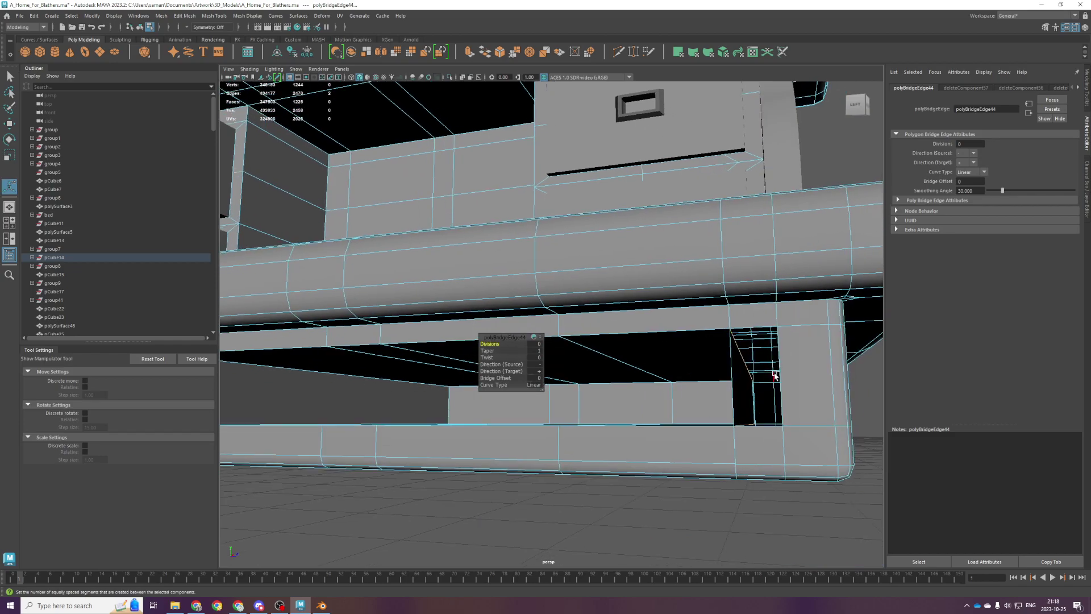
{"action": "double_click", "coordinate": [778, 376]}
{"action": "left_click", "coordinate": [162, 16]}
{"action": "left_click", "coordinate": [175, 87]}
Delete the stray inner faces at the left end of the desk's lower drawer opening.
{"action": "left_click_drag", "start_coordinate": [662, 420], "coordinate": [653, 388], "text": "alt"}
{"action": "scroll", "coordinate": [654, 388], "scroll_direction": "down", "scroll_amount": 3}
{"action": "left_click_drag", "start_coordinate": [744, 344], "coordinate": [587, 299], "text": "alt"}
{"action": "right_click_drag", "start_coordinate": [587, 299], "coordinate": [585, 330]}
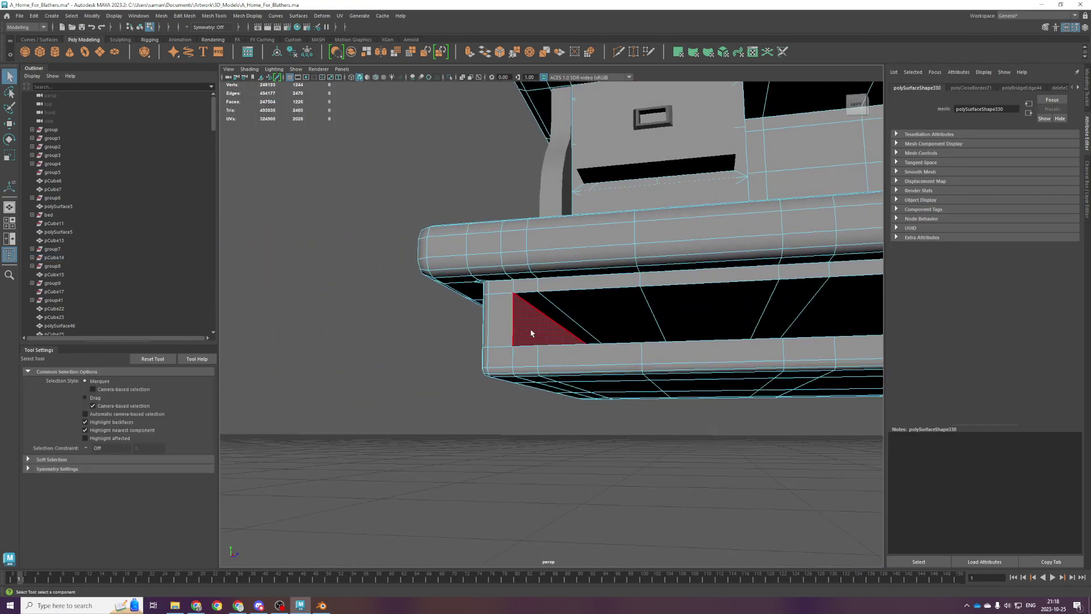
{"action": "left_click", "coordinate": [532, 333]}
{"action": "key", "text": "f"}
{"action": "scroll", "coordinate": [563, 343], "scroll_direction": "down", "scroll_amount": 5}
{"action": "left_click_drag", "start_coordinate": [563, 343], "coordinate": [555, 367], "text": "alt"}
{"action": "left_click", "coordinate": [567, 325], "text": "shift"}
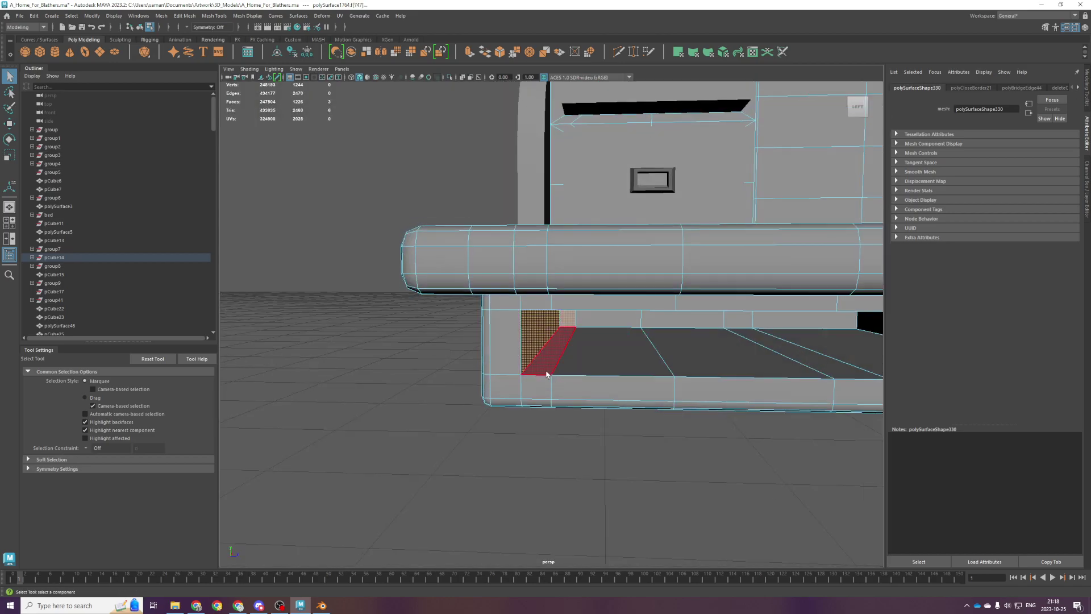
{"action": "key", "text": "Delete"}
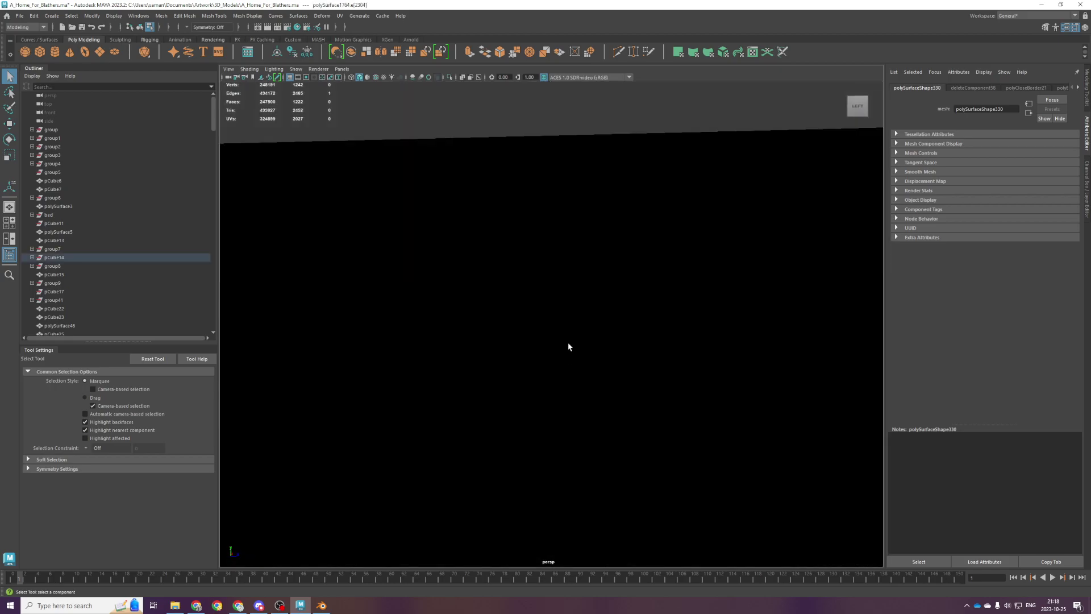
Bridge the open edges at the left end of the lower drawer opening and fill the remaining hole.
{"action": "left_click_drag", "start_coordinate": [568, 343], "coordinate": [571, 329], "text": "alt"}
{"action": "key", "text": "ctrl+shift+b"}
{"action": "double_click", "coordinate": [524, 274]}
{"action": "key", "text": "ctrl+shift+f"}
{"action": "left_click_drag", "start_coordinate": [524, 274], "coordinate": [584, 288], "text": "alt"}
Select the edge loops near both ends of the desk body for scaling, and save the scene.
{"action": "scroll", "coordinate": [556, 335], "scroll_direction": "down", "scroll_amount": 4}
{"action": "right_click_drag", "start_coordinate": [585, 288], "coordinate": [570, 270]}
{"action": "left_click_drag", "start_coordinate": [568, 283], "coordinate": [839, 267], "text": "alt"}
{"action": "double_click", "coordinate": [814, 275], "text": "shift"}
{"action": "key", "text": "r"}
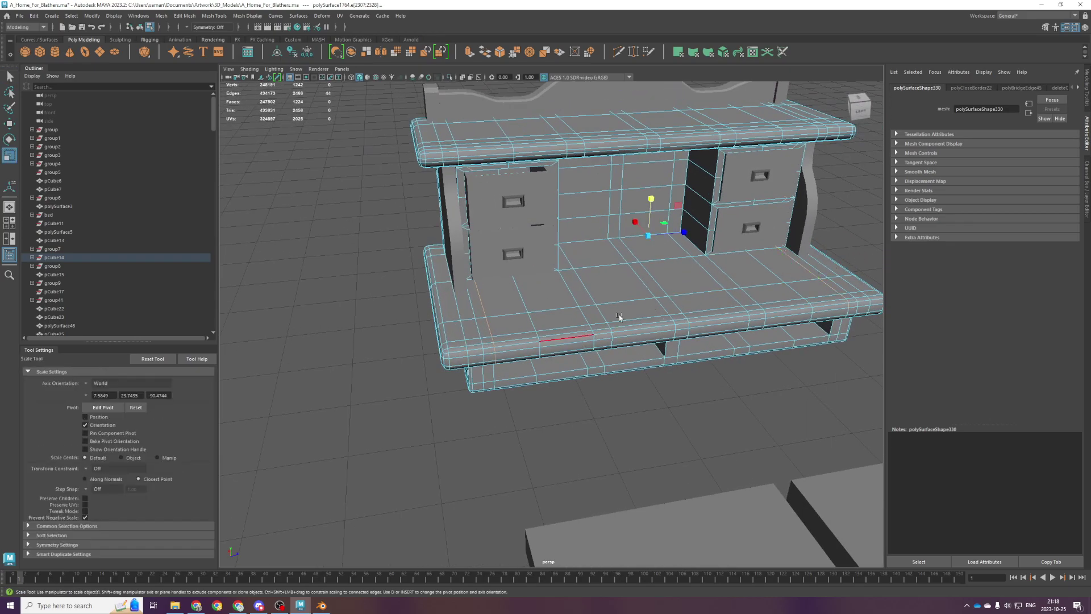
{"action": "left_click_drag", "start_coordinate": [674, 232], "coordinate": [674, 233]}
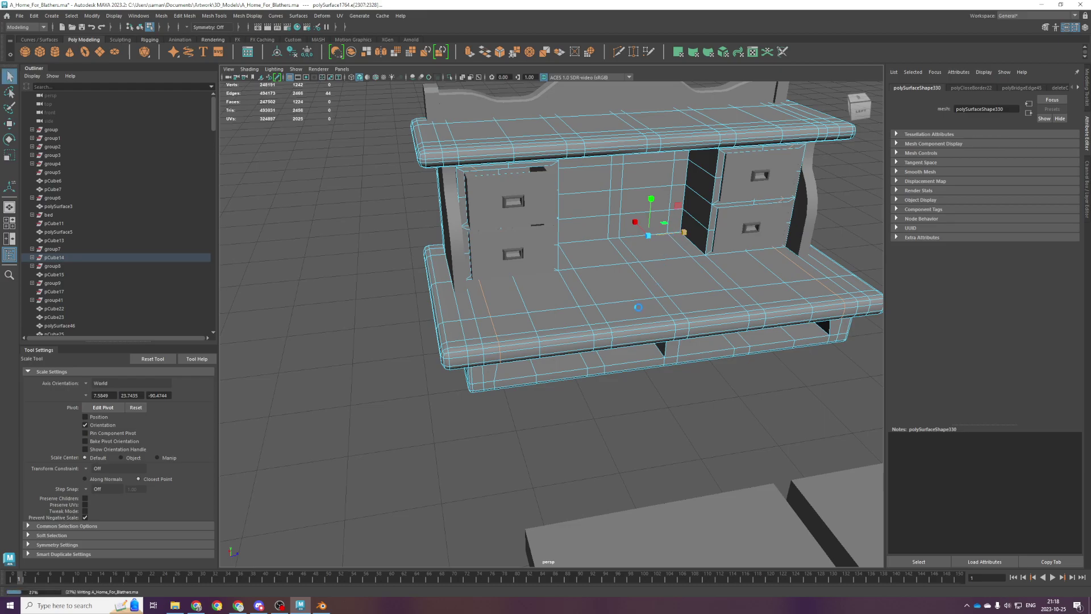
Check the desk's edge loops against its outline and drawer compartments in the top view.
{"action": "left_click_drag", "start_coordinate": [458, 245], "coordinate": [395, 187], "text": "alt"}
{"action": "key", "text": "space"}
{"action": "key", "text": "space"}
{"action": "scroll", "coordinate": [399, 210], "scroll_direction": "down", "scroll_amount": 5}
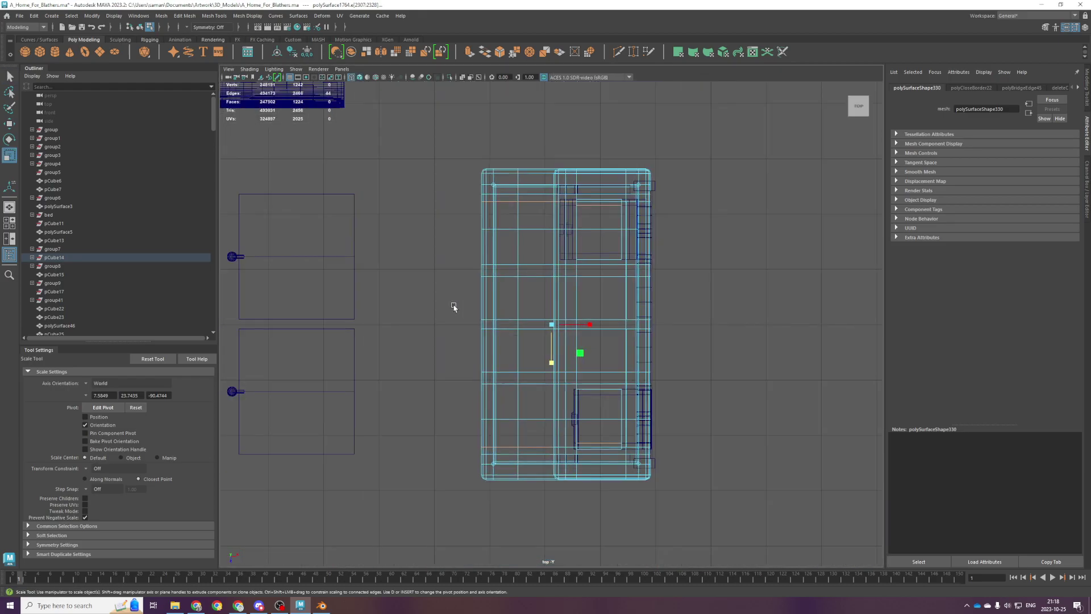
{"action": "left_click", "coordinate": [399, 211]}
{"action": "scroll", "coordinate": [443, 238], "scroll_direction": "up", "scroll_amount": 2}
{"action": "key", "text": "space"}
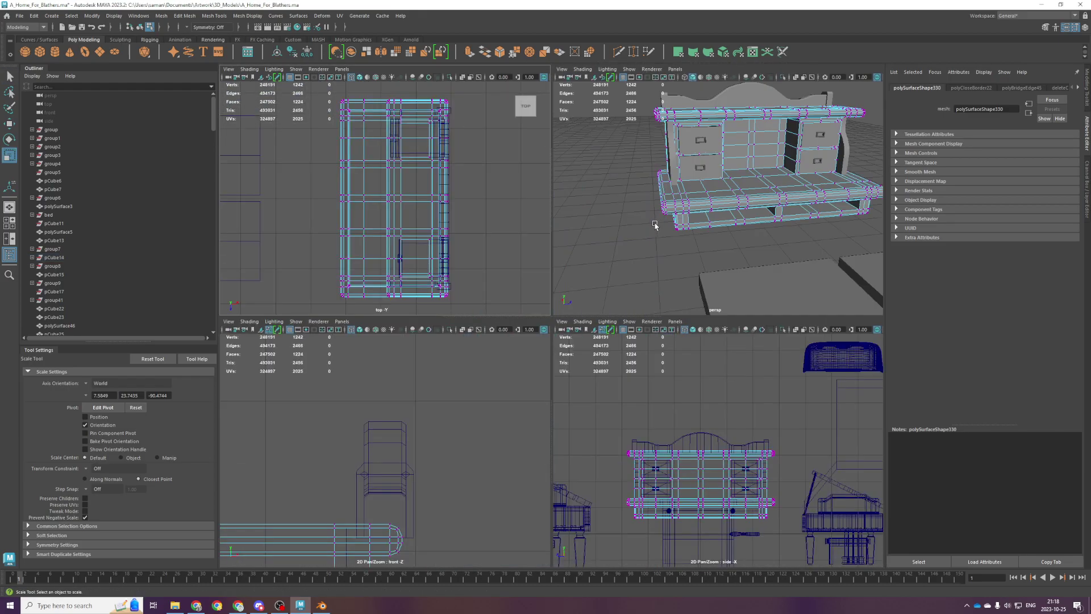
{"action": "key", "text": "space"}
Move the desk's two small left drawers sideways out of their compartments to a Translate Z of -25.849.
{"action": "left_click", "coordinate": [515, 205]}
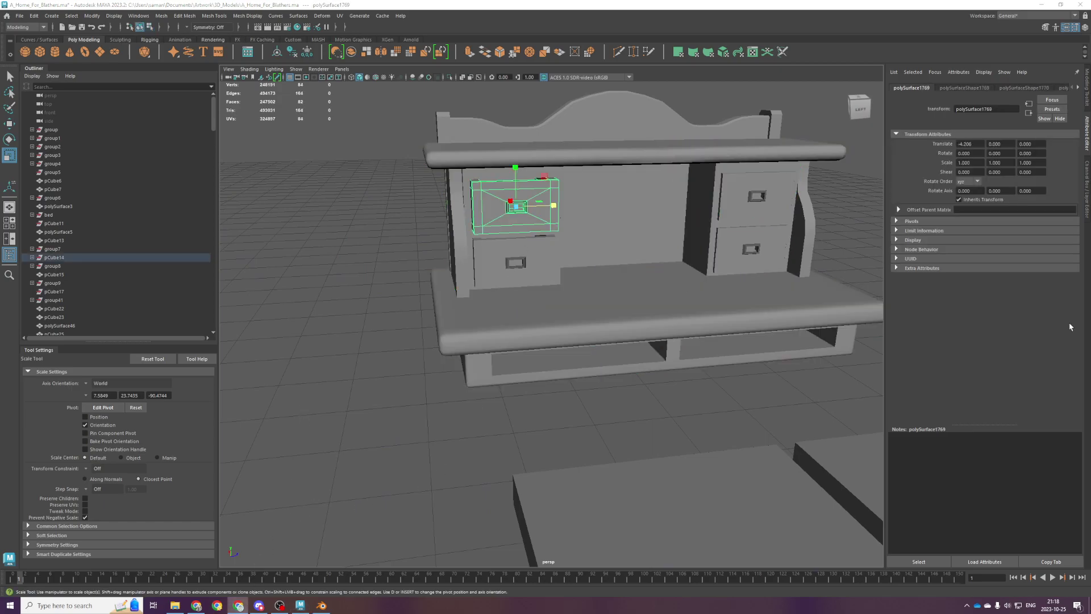
{"action": "left_click", "coordinate": [509, 259]}
{"action": "scroll", "coordinate": [508, 258], "scroll_direction": "up", "scroll_amount": 3}
{"action": "left_click", "coordinate": [503, 195], "text": "shift"}
{"action": "middle_click_drag", "start_coordinate": [503, 195], "coordinate": [514, 240], "text": "alt"}
{"action": "key", "text": "w"}
{"action": "left_click_drag", "start_coordinate": [559, 213], "coordinate": [437, 221]}
{"action": "left_click_drag", "start_coordinate": [568, 294], "coordinate": [528, 299], "text": "alt"}
Select the desk body's edge loop beside the left drawer compartments and frame it in the top view.
{"action": "left_click", "coordinate": [467, 428]}
{"action": "mouse_move", "coordinate": [510, 428]}
{"action": "left_mouse_down", "text": "alt"}
{"action": "mouse_move", "coordinate": [494, 428]}
{"action": "mouse_move", "coordinate": [495, 415]}
{"action": "left_mouse_up", "text": "alt"}
{"action": "right_click_drag", "start_coordinate": [531, 325], "coordinate": [532, 284]}
{"action": "double_click", "coordinate": [499, 291]}
{"action": "key", "text": "r"}
{"action": "left_click_drag", "start_coordinate": [524, 366], "coordinate": [480, 334], "text": "alt"}
{"action": "key", "text": "space"}
{"action": "key", "text": "space"}
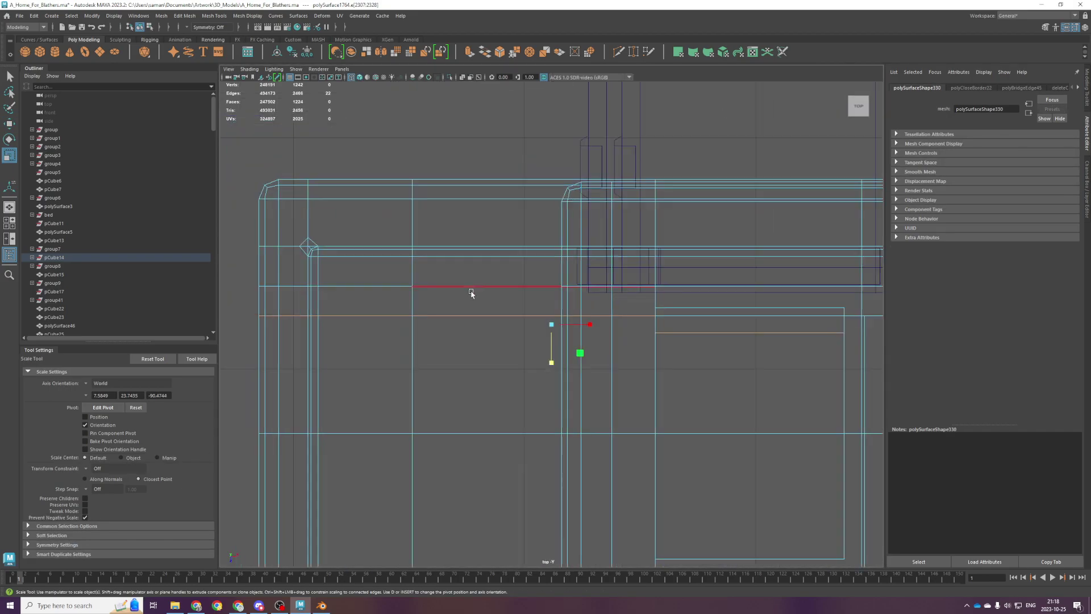
{"action": "right_click_drag", "start_coordinate": [472, 292], "coordinate": [350, 155], "text": "alt"}
Select the row of vertices at the desk's left drawer compartments in the top view and straighten it along Z.
{"action": "right_click_drag", "start_coordinate": [371, 267], "coordinate": [333, 269]}
{"action": "scroll", "coordinate": [334, 269], "scroll_direction": "down", "scroll_amount": 1}
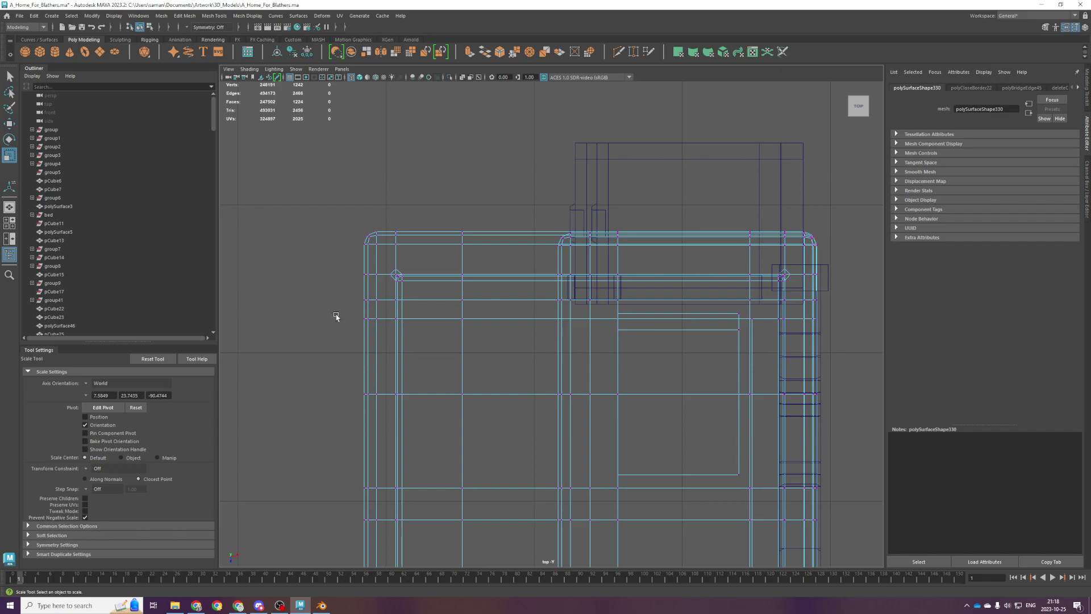
{"action": "left_click_drag", "start_coordinate": [625, 380], "coordinate": [816, 334]}
{"action": "key", "text": "space"}
{"action": "key", "text": "space"}
{"action": "left_click_drag", "start_coordinate": [706, 209], "coordinate": [642, 239], "text": "alt"}
{"action": "right_click_drag", "start_coordinate": [642, 238], "coordinate": [506, 258], "text": "alt"}
{"action": "left_click_drag", "start_coordinate": [506, 258], "coordinate": [559, 311], "text": "alt"}
{"action": "left_click_drag", "start_coordinate": [811, 324], "coordinate": [555, 316], "text": "alt"}
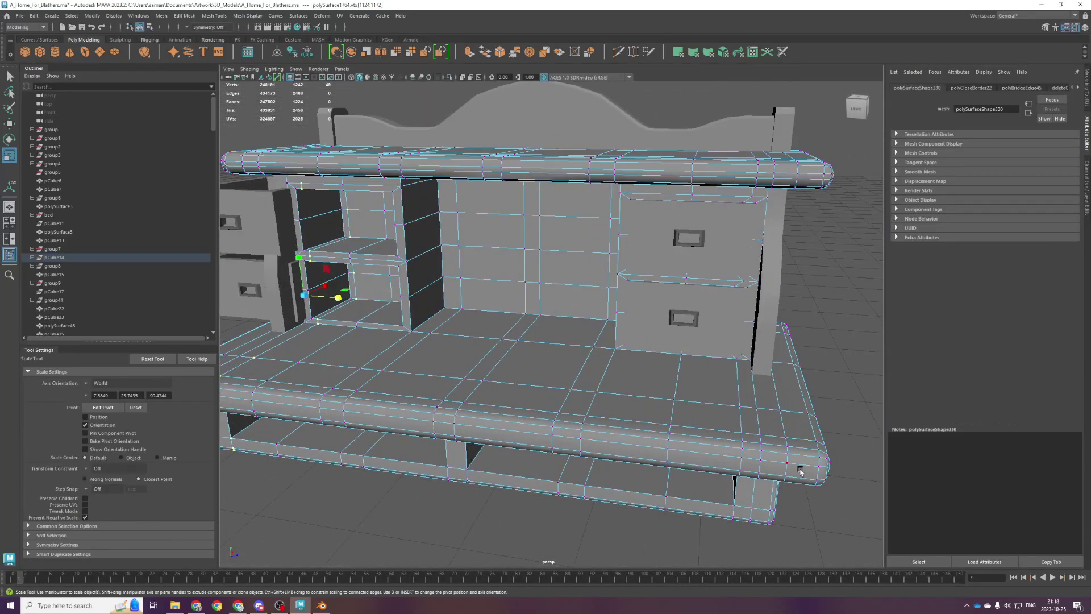
Select the matching row of vertices near the desk's right end in the top view and flatten it along Z.
{"action": "left_click_drag", "start_coordinate": [800, 471], "coordinate": [746, 490], "text": "alt"}
{"action": "key", "text": "space"}
{"action": "key", "text": "space"}
{"action": "scroll", "coordinate": [552, 318], "scroll_direction": "down", "scroll_amount": 12}
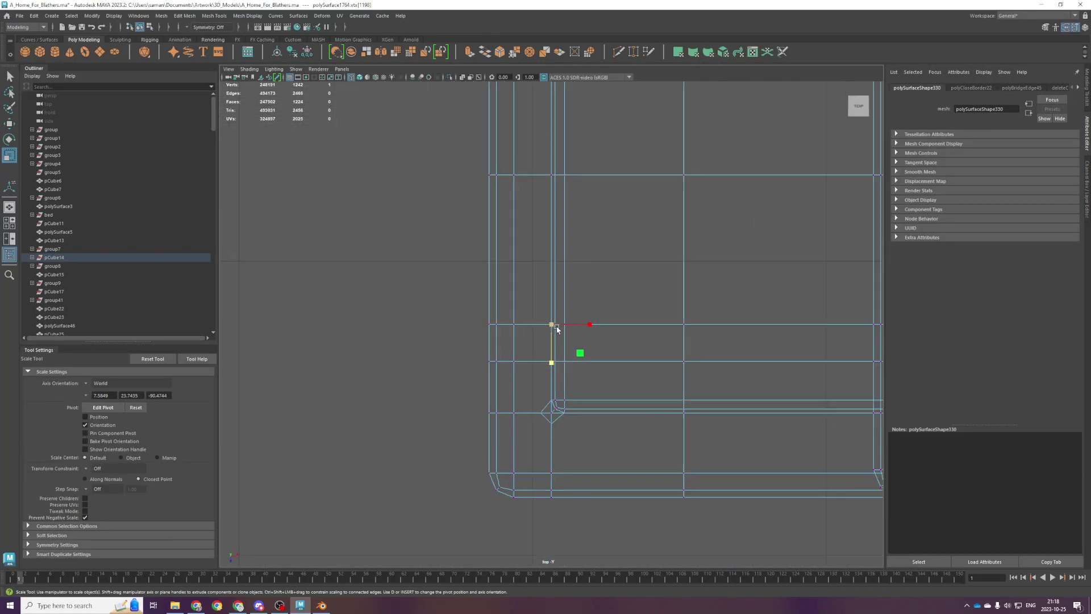
{"action": "middle_click_drag", "start_coordinate": [630, 335], "coordinate": [528, 355], "text": "alt"}
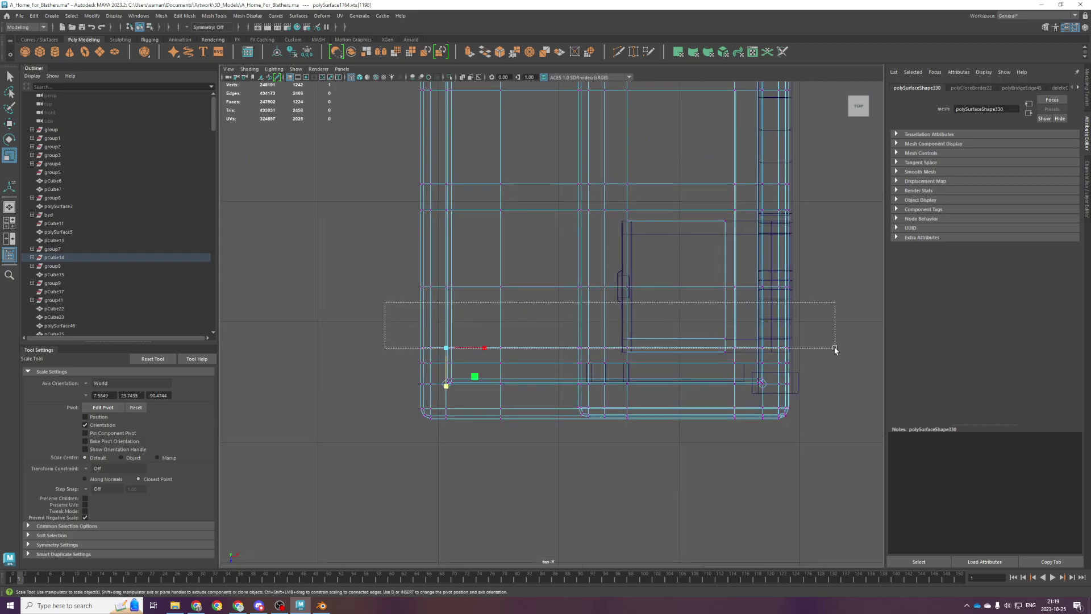
{"action": "key", "text": "space"}
{"action": "key", "text": "space"}
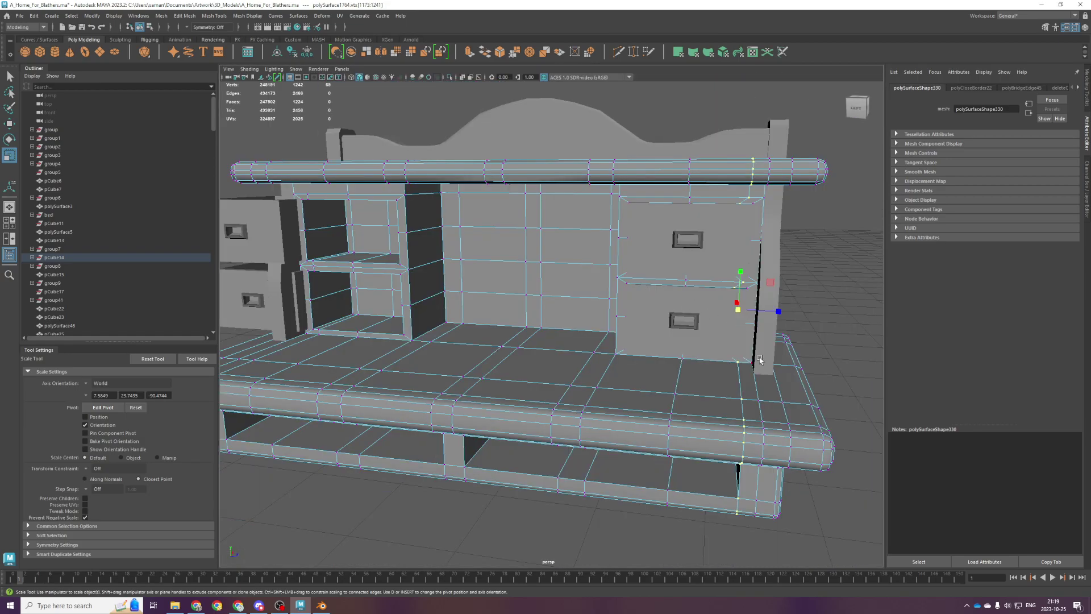
{"action": "left_click_drag", "start_coordinate": [768, 289], "coordinate": [756, 314]}
{"action": "scroll", "coordinate": [404, 345], "scroll_direction": "down", "scroll_amount": 5}
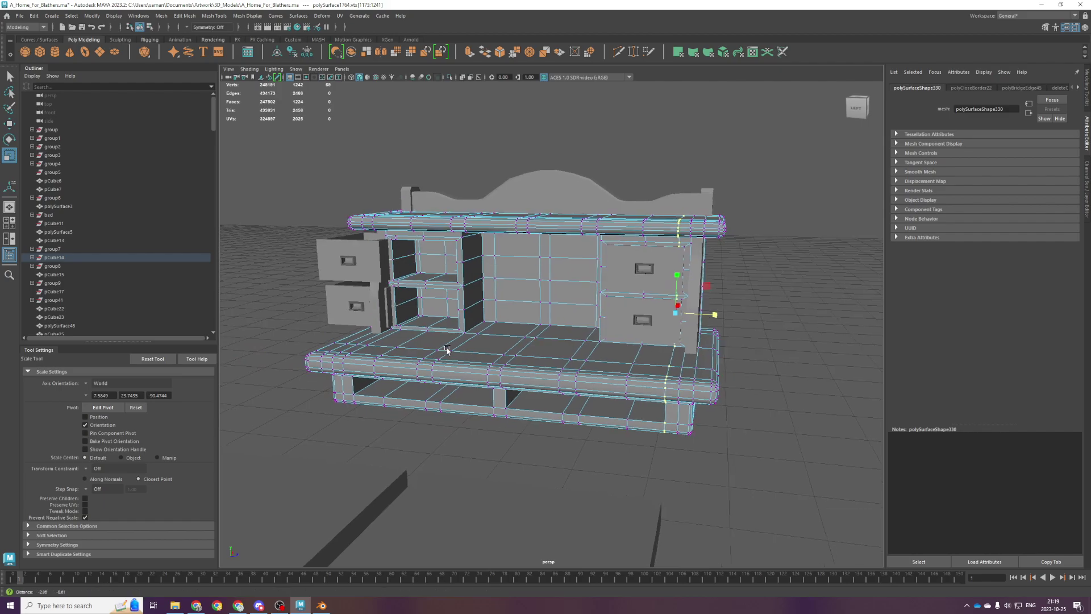
Move the two small left drawers back to their compartments, with the upper drawer at a Translate Z of -0.130, and save the scene.
{"action": "scroll", "coordinate": [446, 350], "scroll_direction": "up", "scroll_amount": 3}
{"action": "middle_click_drag", "start_coordinate": [445, 351], "coordinate": [532, 359], "text": "alt"}
{"action": "right_click_drag", "start_coordinate": [399, 276], "coordinate": [424, 261]}
{"action": "left_click", "coordinate": [367, 247]}
{"action": "left_click", "coordinate": [360, 310]}
{"action": "key", "text": "space"}
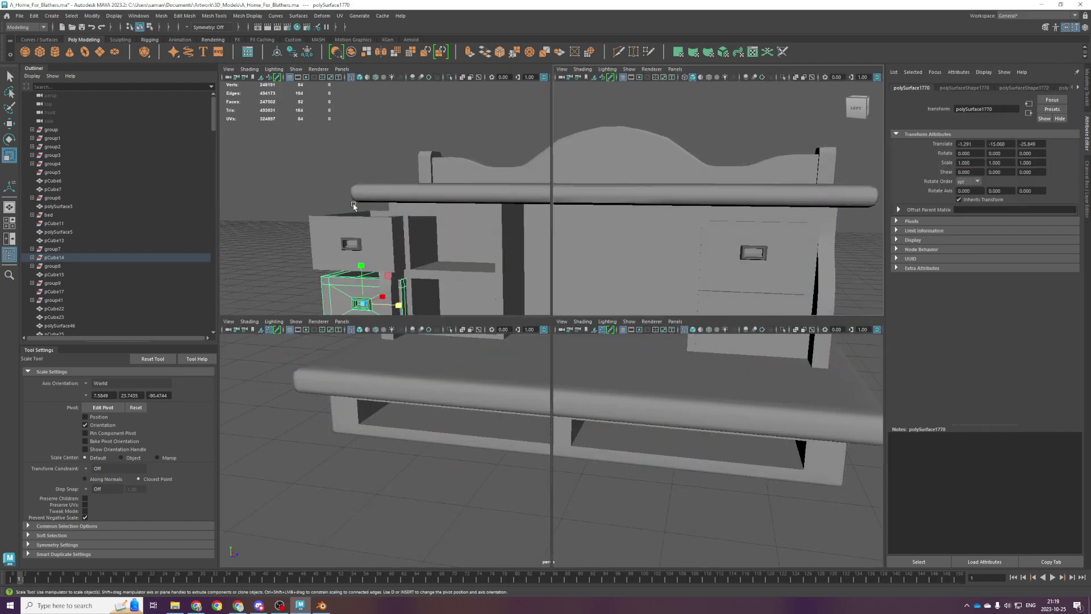
{"action": "key", "text": "space"}
{"action": "scroll", "coordinate": [434, 246], "scroll_direction": "up", "scroll_amount": 4}
{"action": "left_click_drag", "start_coordinate": [461, 164], "coordinate": [485, 299], "text": "shift"}
{"action": "scroll", "coordinate": [483, 282], "scroll_direction": "down", "scroll_amount": 2}
{"action": "scroll", "coordinate": [487, 299], "scroll_direction": "down", "scroll_amount": 3}
{"action": "key", "text": "w"}
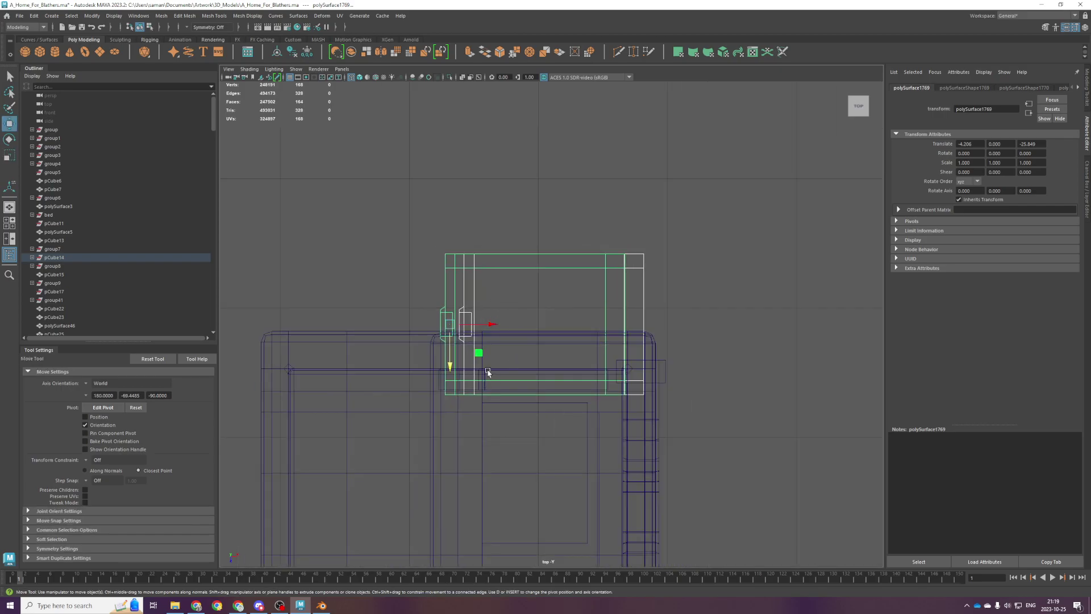
{"action": "left_click_drag", "start_coordinate": [452, 371], "coordinate": [468, 502]}
{"action": "key", "text": "space"}
{"action": "key", "text": "space"}
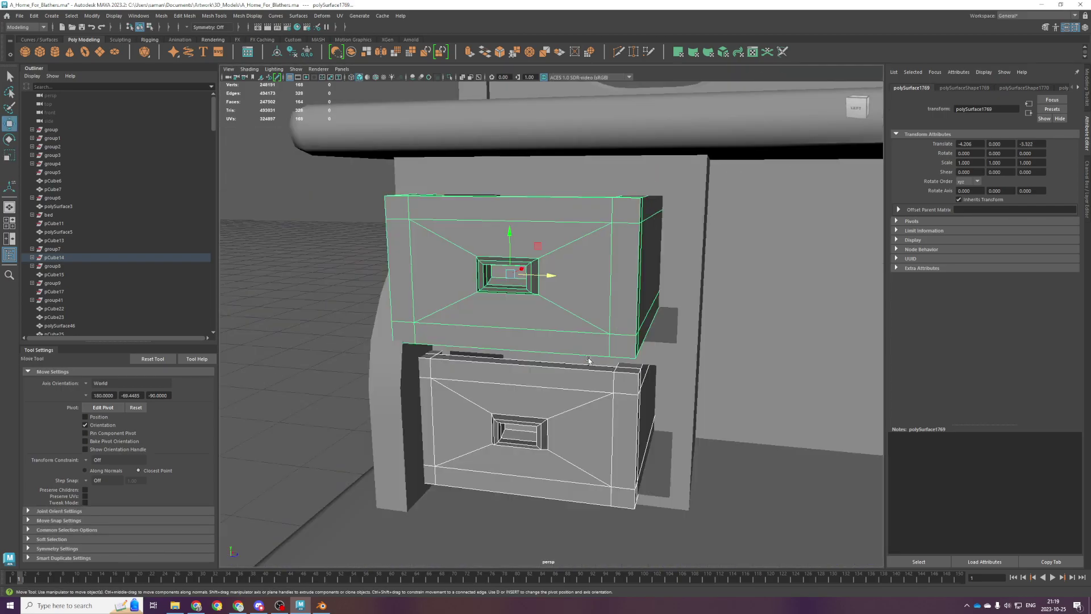
{"action": "mouse_move", "coordinate": [577, 284]}
{"action": "left_mouse_down"}
{"action": "mouse_move", "coordinate": [584, 274]}
{"action": "mouse_move", "coordinate": [570, 269]}
{"action": "mouse_move", "coordinate": [580, 271]}
{"action": "left_mouse_up"}
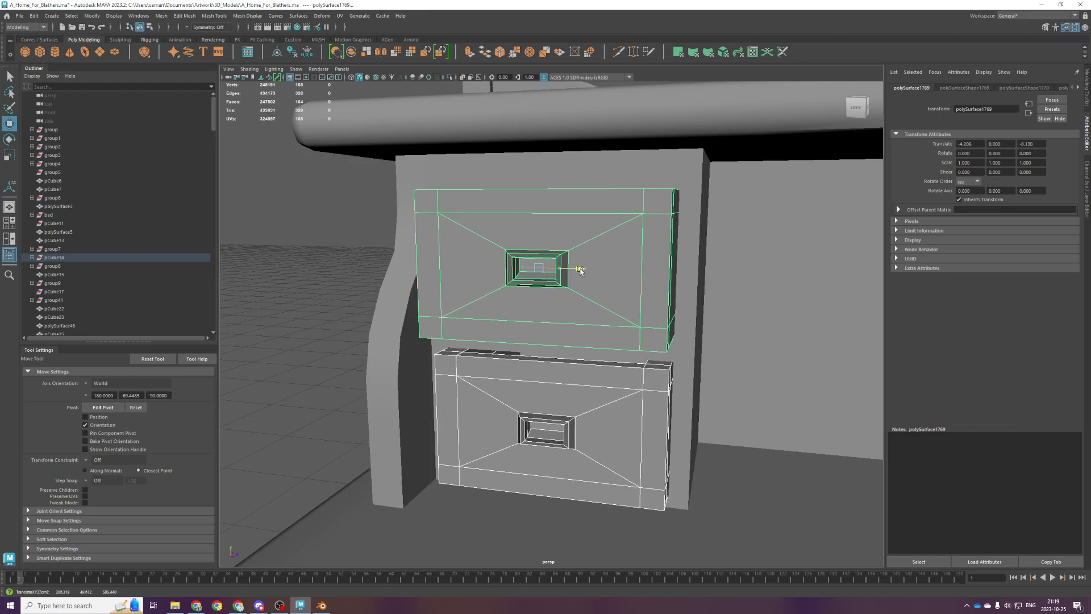
{"action": "scroll", "coordinate": [580, 270], "scroll_direction": "down", "scroll_amount": 2}
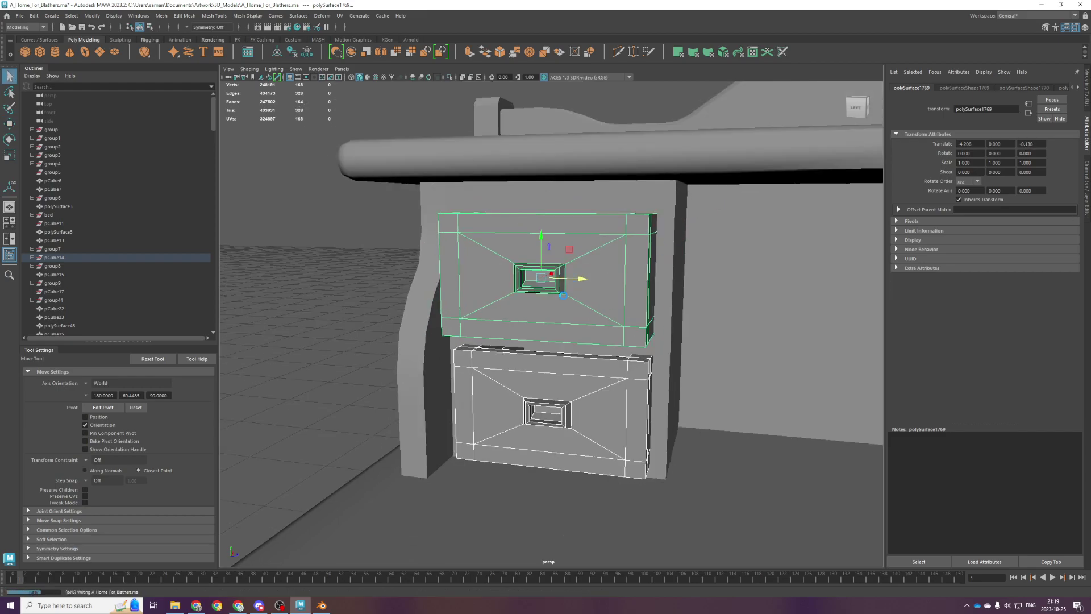
Survey the scene beyond the desk to locate the grand piano's legs.
{"action": "scroll", "coordinate": [551, 339], "scroll_direction": "down", "scroll_amount": 5}
{"action": "left_click_drag", "start_coordinate": [552, 339], "coordinate": [589, 371], "text": "alt"}
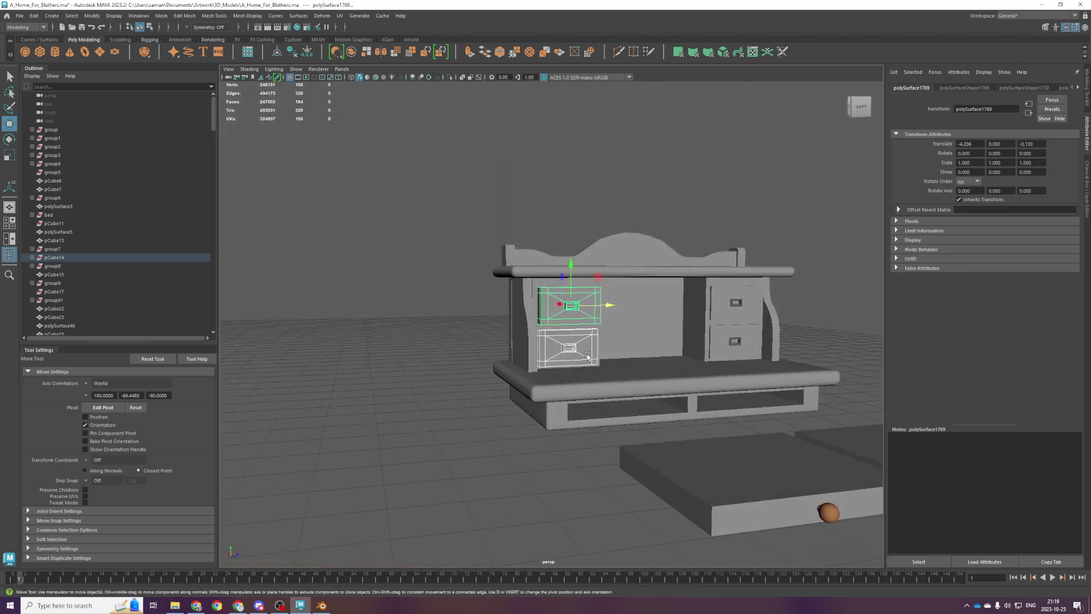
{"action": "scroll", "coordinate": [590, 372], "scroll_direction": "up", "scroll_amount": 2}
{"action": "scroll", "coordinate": [589, 372], "scroll_direction": "down", "scroll_amount": 5}
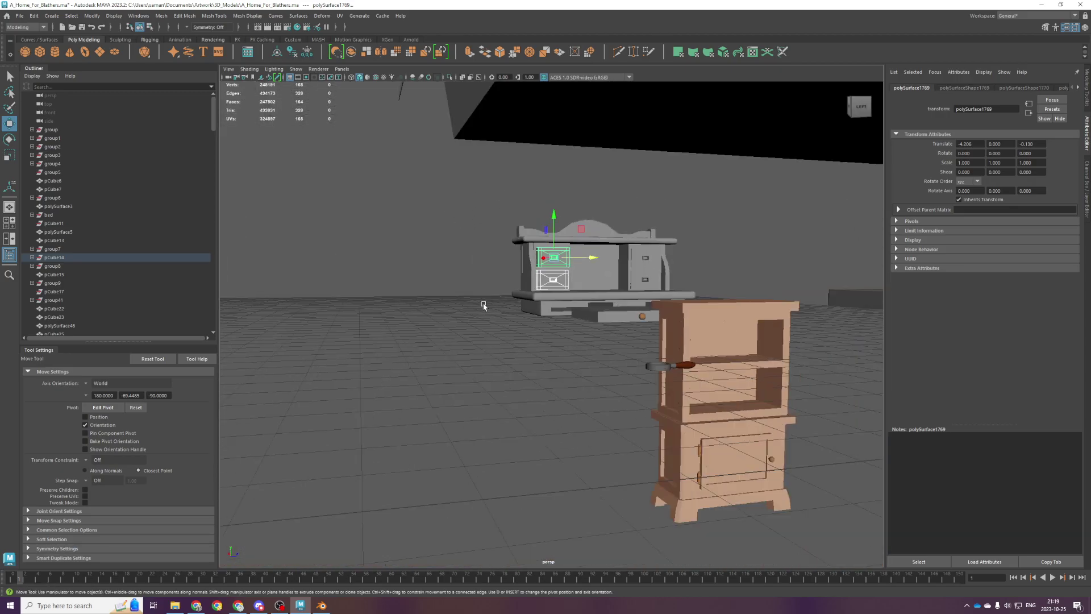
{"action": "scroll", "coordinate": [499, 330], "scroll_direction": "down", "scroll_amount": 3}
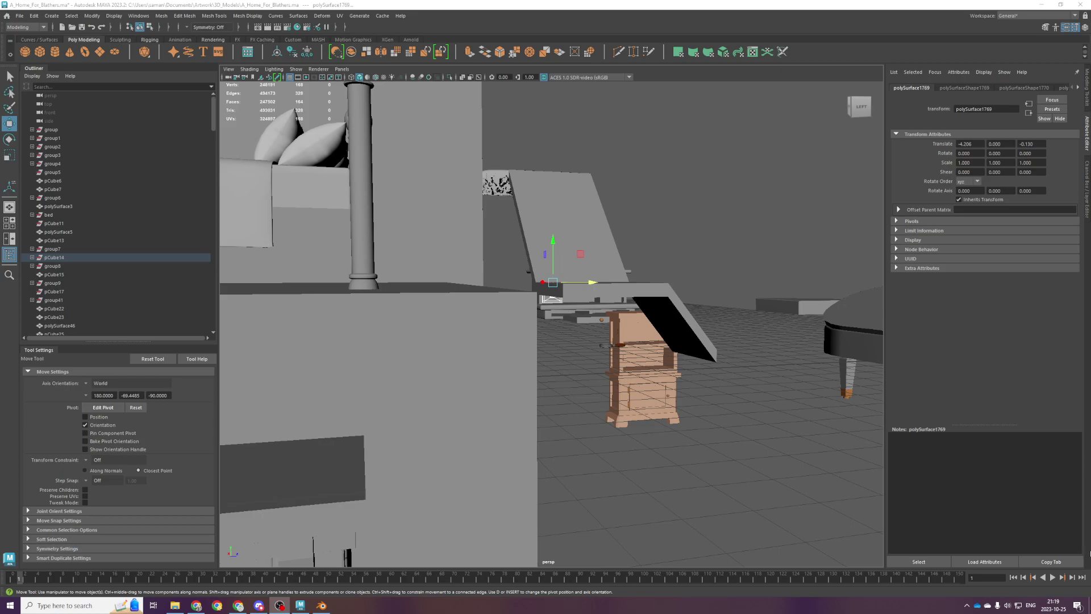
{"action": "scroll", "coordinate": [684, 460], "scroll_direction": "down", "scroll_amount": 8}
{"action": "left_click_drag", "start_coordinate": [684, 461], "coordinate": [712, 444], "text": "alt"}
{"action": "scroll", "coordinate": [712, 443], "scroll_direction": "up", "scroll_amount": 5}
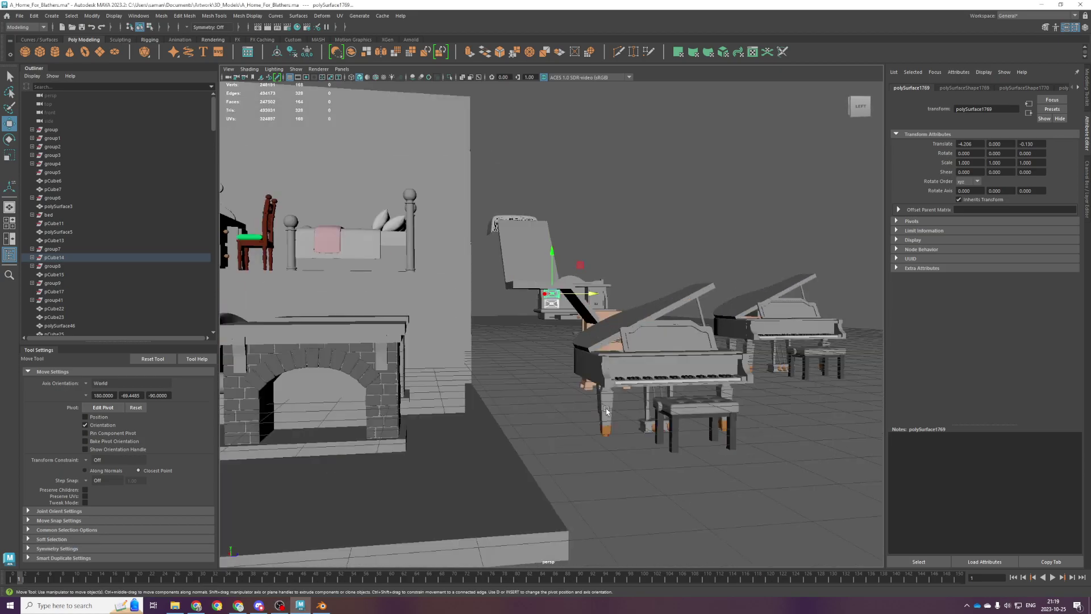
Select the nearest grand piano's front leg and duplicate it.
{"action": "left_click", "coordinate": [607, 411]}
{"action": "scroll", "coordinate": [606, 411], "scroll_direction": "up", "scroll_amount": 4}
{"action": "left_click_drag", "start_coordinate": [609, 415], "coordinate": [619, 467], "text": "alt"}
{"action": "left_click", "coordinate": [652, 379]}
{"action": "key", "text": "f"}
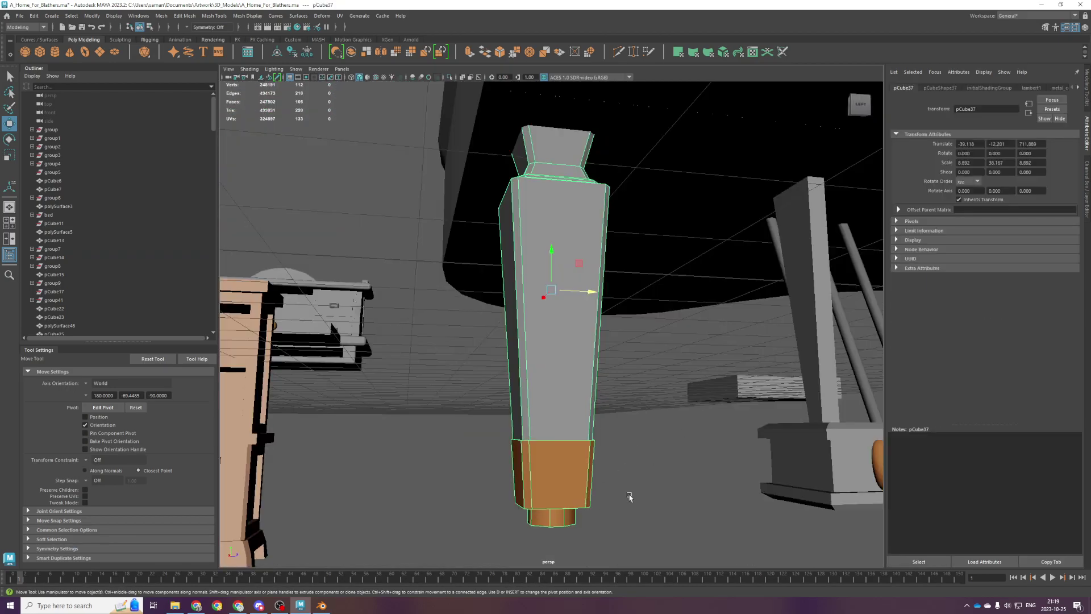
{"action": "scroll", "coordinate": [612, 490], "scroll_direction": "down", "scroll_amount": 2}
{"action": "key", "text": "space"}
{"action": "key", "text": "space"}
{"action": "key", "text": "f"}
{"action": "scroll", "coordinate": [547, 371], "scroll_direction": "down", "scroll_amount": 12}
{"action": "key", "text": "ctrl+d"}
{"action": "scroll", "coordinate": [550, 367], "scroll_direction": "down", "scroll_amount": 5}
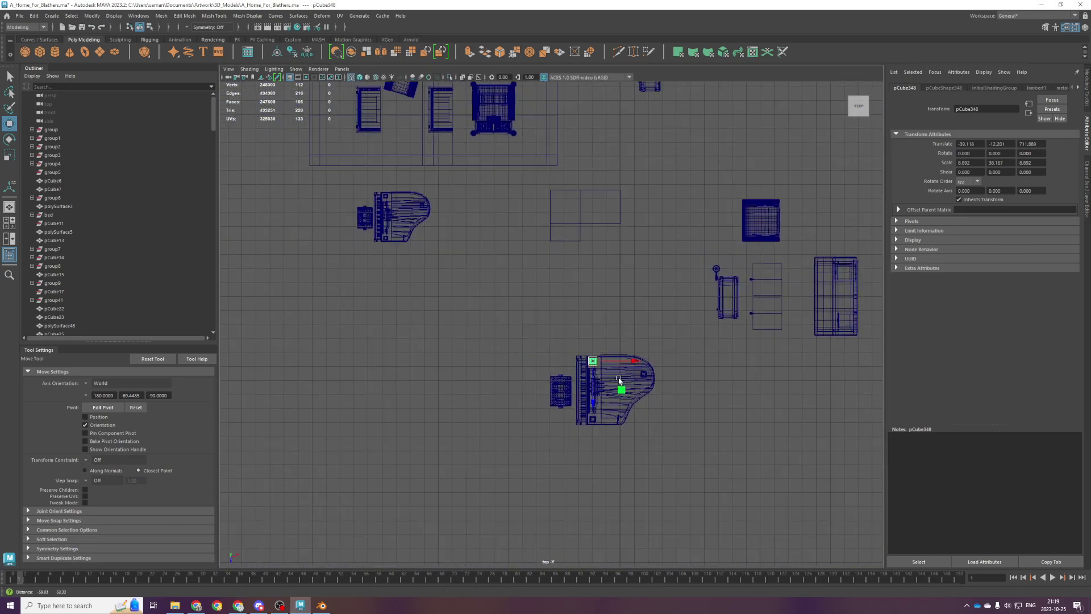
Move the copied leg beneath the desk, at Translate 274.958, -6.878, 579.566.
{"action": "left_click_drag", "start_coordinate": [614, 391], "coordinate": [759, 294]}
{"action": "key", "text": "space"}
{"action": "key", "text": "space"}
{"action": "scroll", "coordinate": [514, 333], "scroll_direction": "down", "scroll_amount": 4}
{"action": "mouse_move", "coordinate": [537, 321]}
{"action": "left_mouse_down", "text": "alt"}
{"action": "mouse_move", "coordinate": [514, 333]}
{"action": "mouse_move", "coordinate": [544, 308]}
{"action": "left_mouse_up", "text": "alt"}
{"action": "scroll", "coordinate": [514, 334], "scroll_direction": "up", "scroll_amount": 4}
{"action": "left_click_drag", "start_coordinate": [549, 271], "coordinate": [518, 323]}
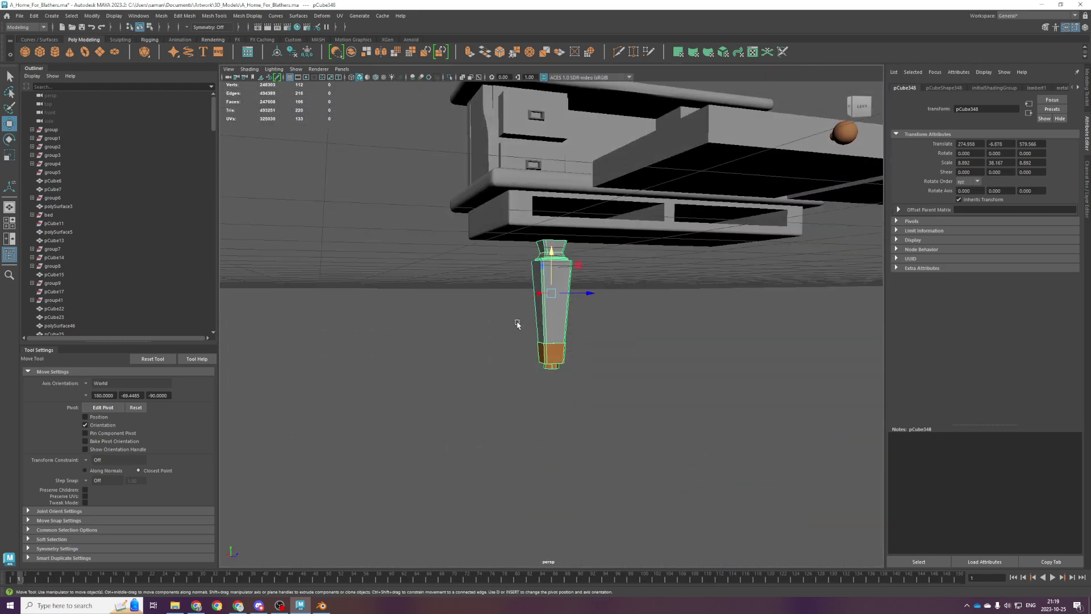
{"action": "scroll", "coordinate": [488, 354], "scroll_direction": "up", "scroll_amount": 4}
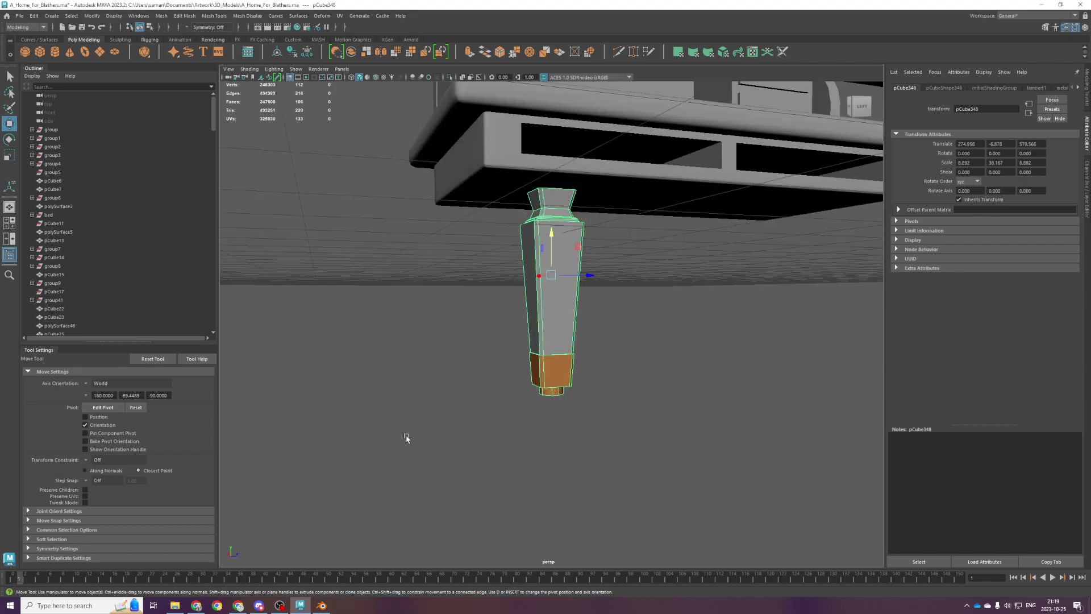
Try to delete the copper foot faces from the copied leg in the front view.
{"action": "key", "text": "space"}
{"action": "key", "text": "space"}
{"action": "key", "text": "f"}
{"action": "scroll", "coordinate": [423, 433], "scroll_direction": "down", "scroll_amount": 4}
{"action": "right_click_drag", "start_coordinate": [441, 347], "coordinate": [410, 348]}
{"action": "left_click", "coordinate": [448, 354]}
{"action": "scroll", "coordinate": [466, 369], "scroll_direction": "up", "scroll_amount": 2}
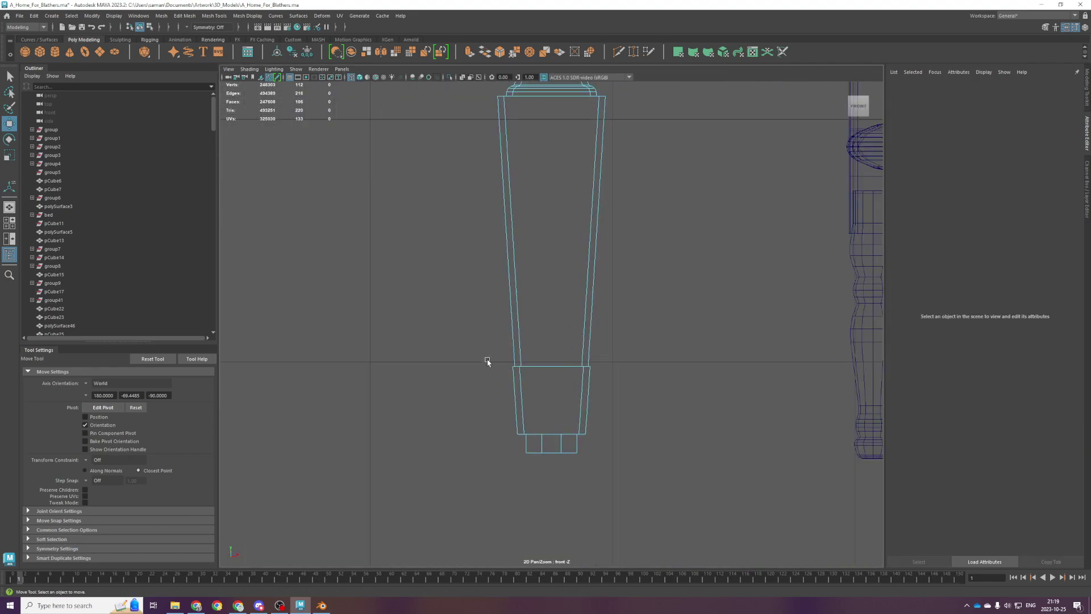
{"action": "left_click_drag", "start_coordinate": [629, 425], "coordinate": [646, 443]}
{"action": "left_click_drag", "start_coordinate": [500, 396], "coordinate": [701, 502], "text": "shift"}
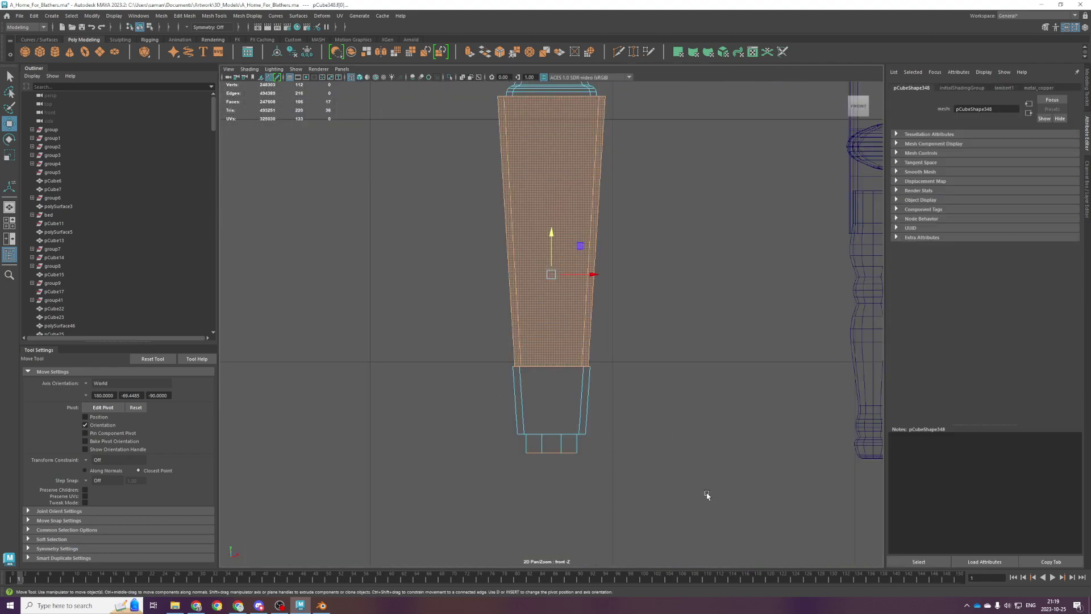
{"action": "left_click_drag", "start_coordinate": [486, 323], "coordinate": [674, 336], "text": "ctrl"}
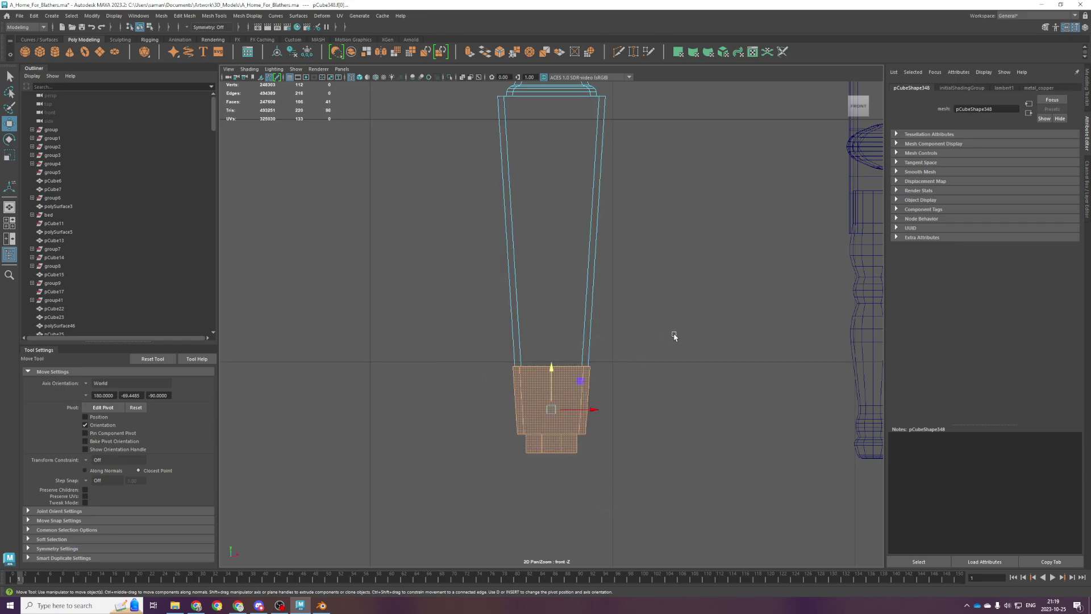
{"action": "key", "text": "Delete"}
Try to close the open border at the leg's lower end with Fill Hole.
{"action": "right_click_drag", "start_coordinate": [673, 329], "coordinate": [641, 219]}
{"action": "double_click", "coordinate": [555, 365]}
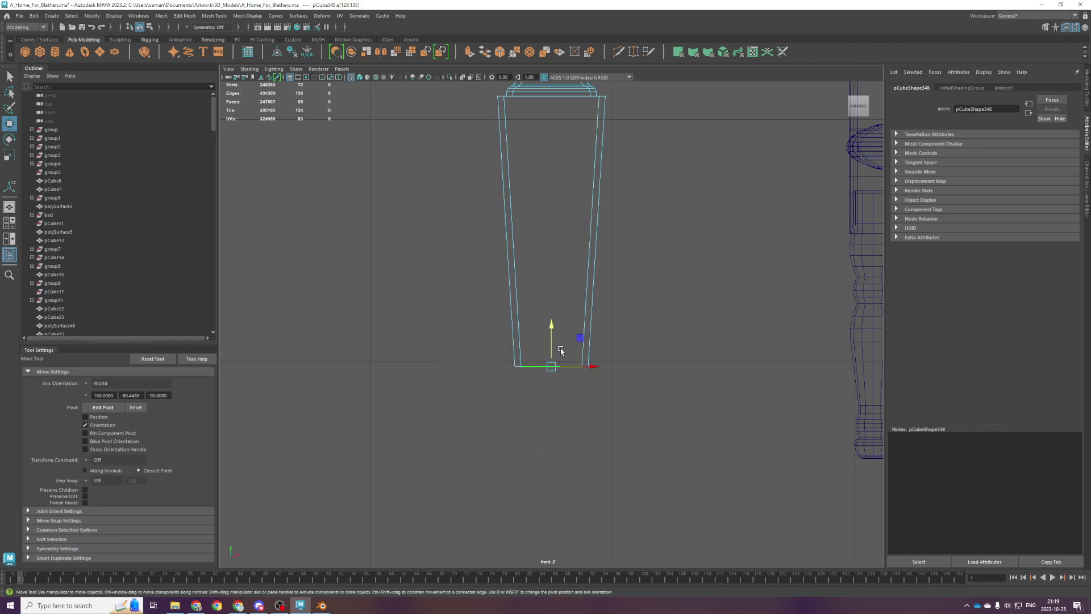
{"action": "key", "text": "space"}
{"action": "key", "text": "space"}
{"action": "left_click", "coordinate": [162, 16]}
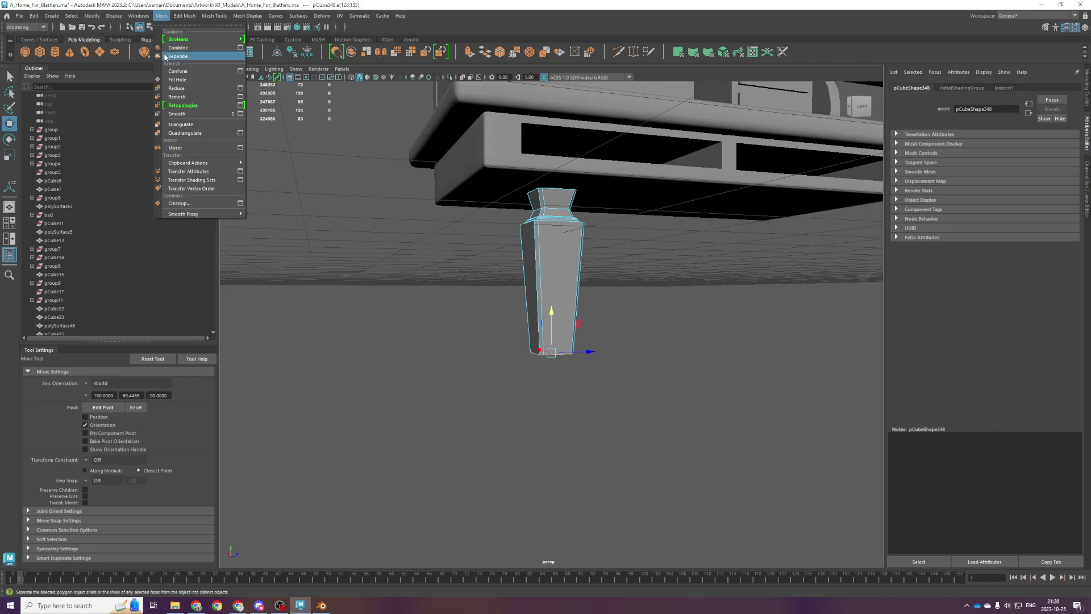
{"action": "left_click", "coordinate": [176, 79]}
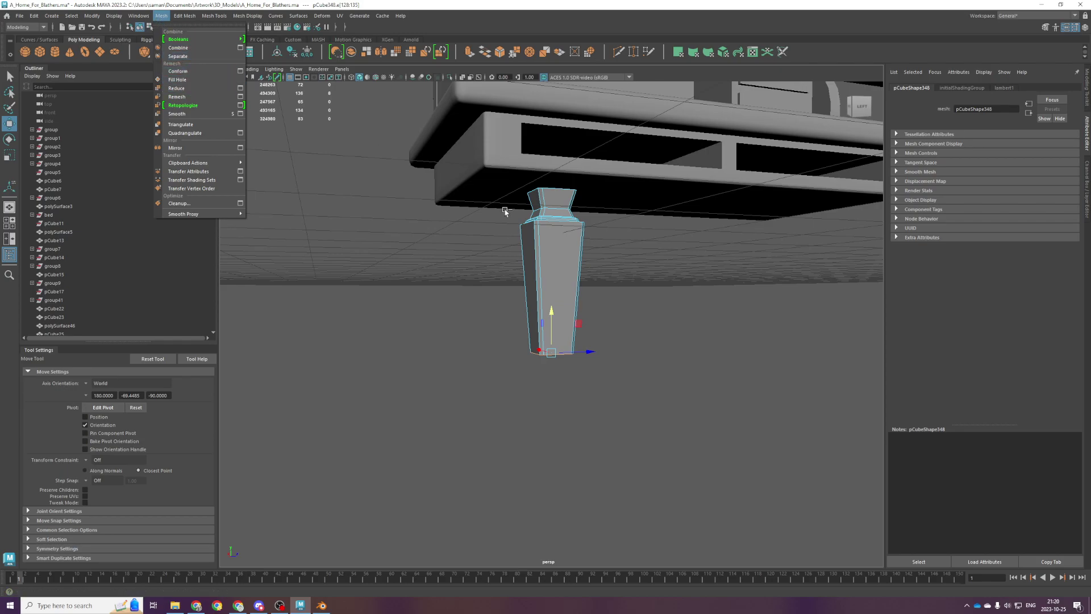
Select all faces of the copied leg's copper foot and delete them.
{"action": "left_click_drag", "start_coordinate": [541, 421], "coordinate": [524, 461], "text": "alt"}
{"action": "scroll", "coordinate": [534, 468], "scroll_direction": "up", "scroll_amount": 3}
{"action": "scroll", "coordinate": [524, 460], "scroll_direction": "up", "scroll_amount": 3}
{"action": "middle_click_drag", "start_coordinate": [524, 460], "coordinate": [562, 331], "text": "alt"}
{"action": "left_click_drag", "start_coordinate": [562, 330], "coordinate": [589, 387], "text": "alt"}
{"action": "right_click_drag", "start_coordinate": [604, 324], "coordinate": [596, 343]}
{"action": "left_click", "coordinate": [599, 361]}
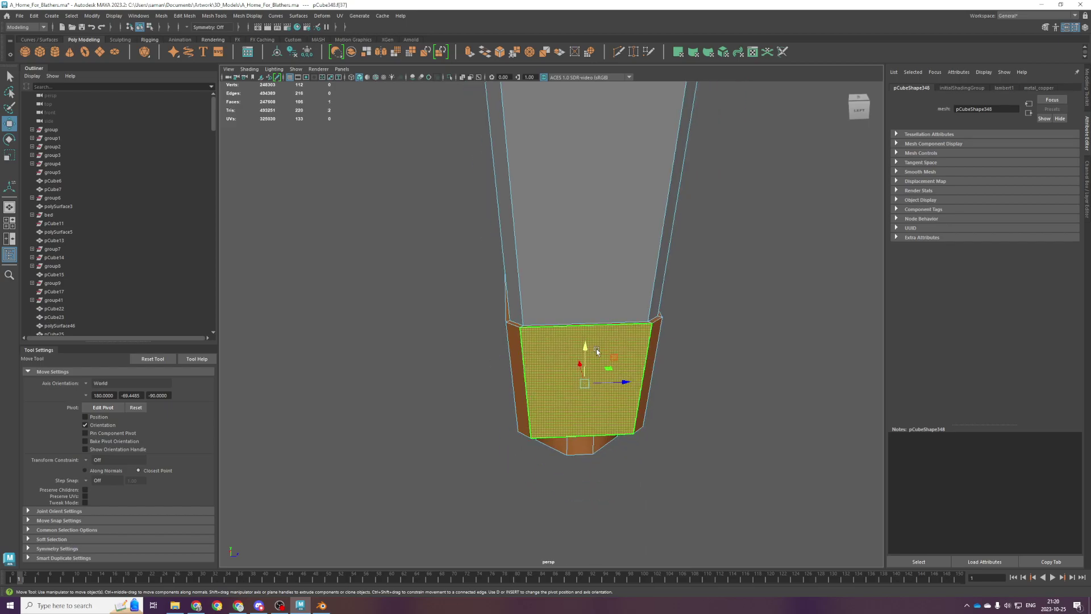
{"action": "right_click_drag", "start_coordinate": [528, 417], "coordinate": [421, 429], "text": "alt"}
{"action": "key", "text": "space"}
{"action": "key", "text": "space"}
{"action": "left_click_drag", "start_coordinate": [346, 346], "coordinate": [713, 541]}
{"action": "left_click_drag", "start_coordinate": [413, 326], "coordinate": [661, 341], "text": "ctrl"}
{"action": "key", "text": "Delete"}
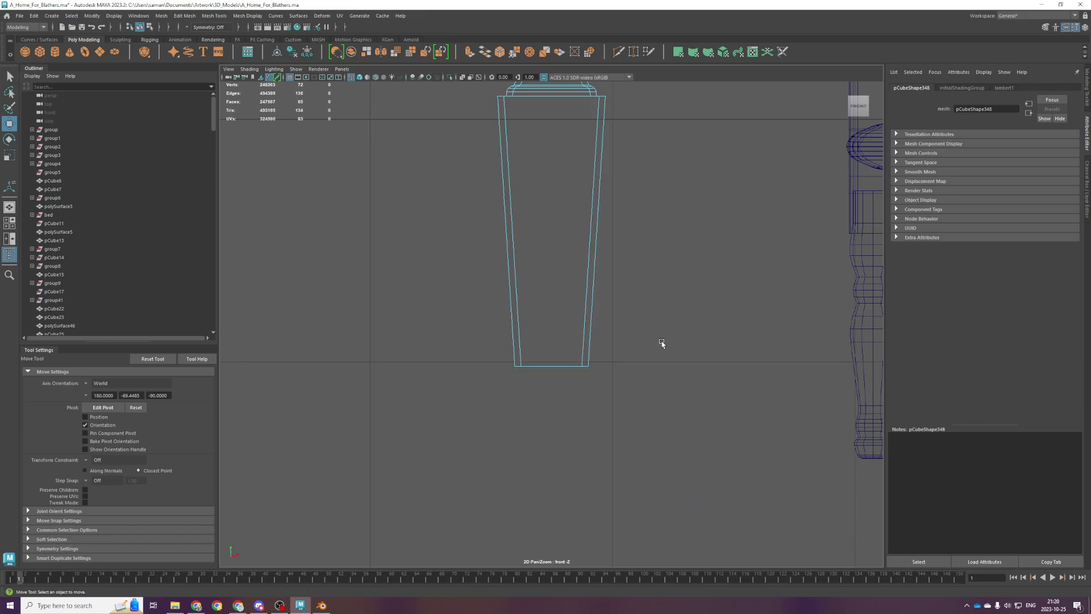
Select the open edge loop at the leg's lower end and close it with Fill Hole.
{"action": "double_click", "coordinate": [575, 366]}
{"action": "left_click", "coordinate": [162, 16]}
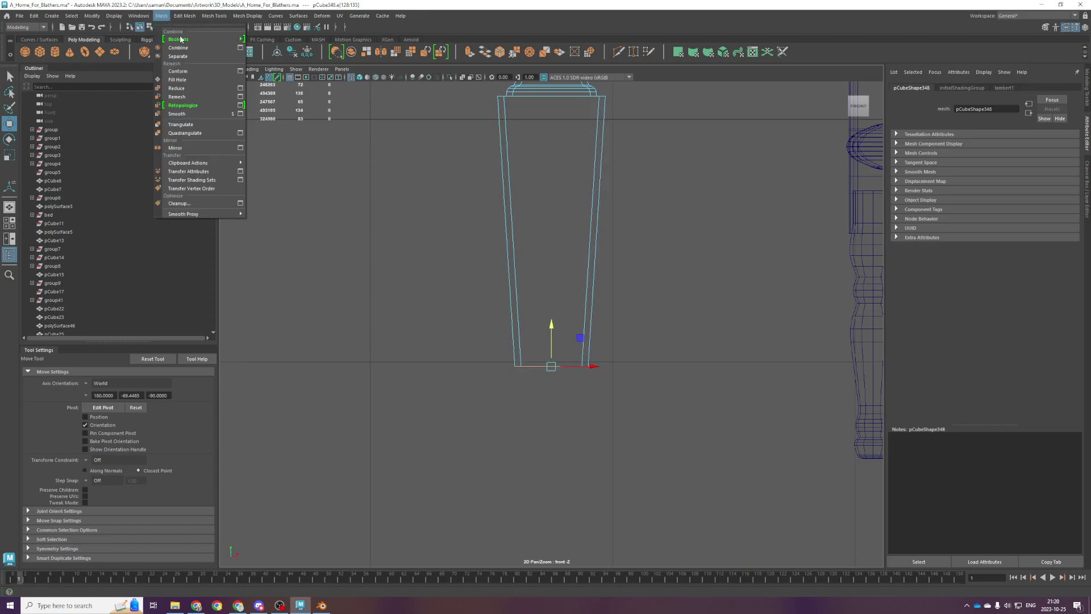
{"action": "left_click", "coordinate": [195, 79]}
{"action": "key", "text": "space"}
{"action": "key", "text": "space"}
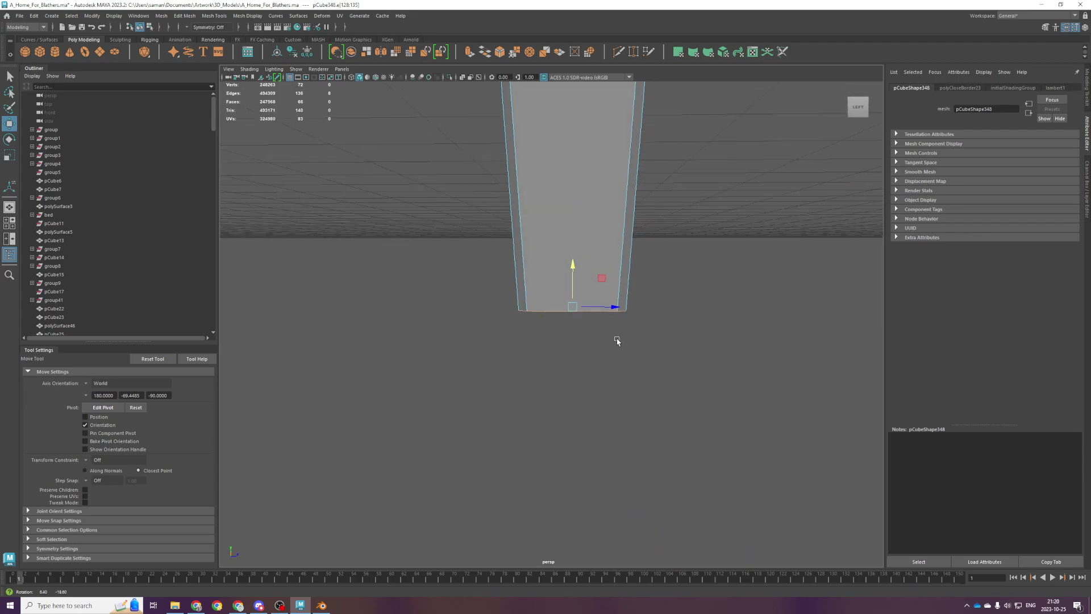
Extrude the leg's bottom cap face and scale it inward to create an inset face.
{"action": "left_click_drag", "start_coordinate": [575, 316], "coordinate": [584, 237], "text": "alt"}
{"action": "right_click_drag", "start_coordinate": [584, 233], "coordinate": [585, 262]}
{"action": "left_click", "coordinate": [571, 348]}
{"action": "key", "text": "space"}
{"action": "key", "text": "space"}
{"action": "key", "text": "ctrl+e"}
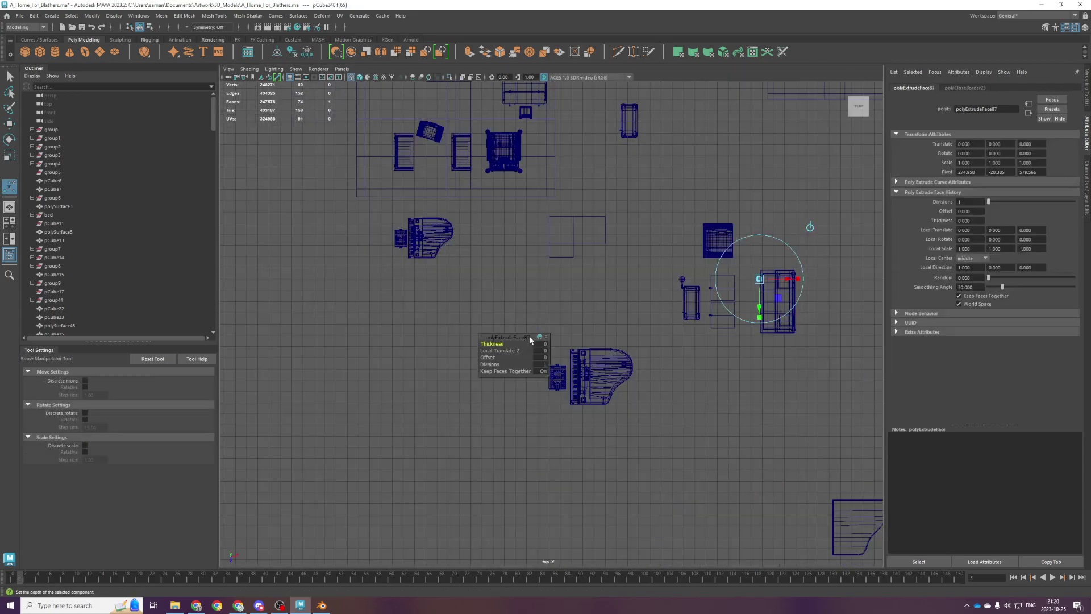
{"action": "key", "text": "f"}
{"action": "key", "text": "r"}
{"action": "left_click_drag", "start_coordinate": [579, 353], "coordinate": [571, 344]}
{"action": "key", "text": "space"}
{"action": "key", "text": "space"}
Scale the corner vertices along the sides of the inset face to begin shaping it into an octagon.
{"action": "left_click_drag", "start_coordinate": [612, 287], "coordinate": [568, 315], "text": "alt"}
{"action": "right_click_drag", "start_coordinate": [567, 314], "coordinate": [529, 312]}
{"action": "left_click", "coordinate": [539, 346]}
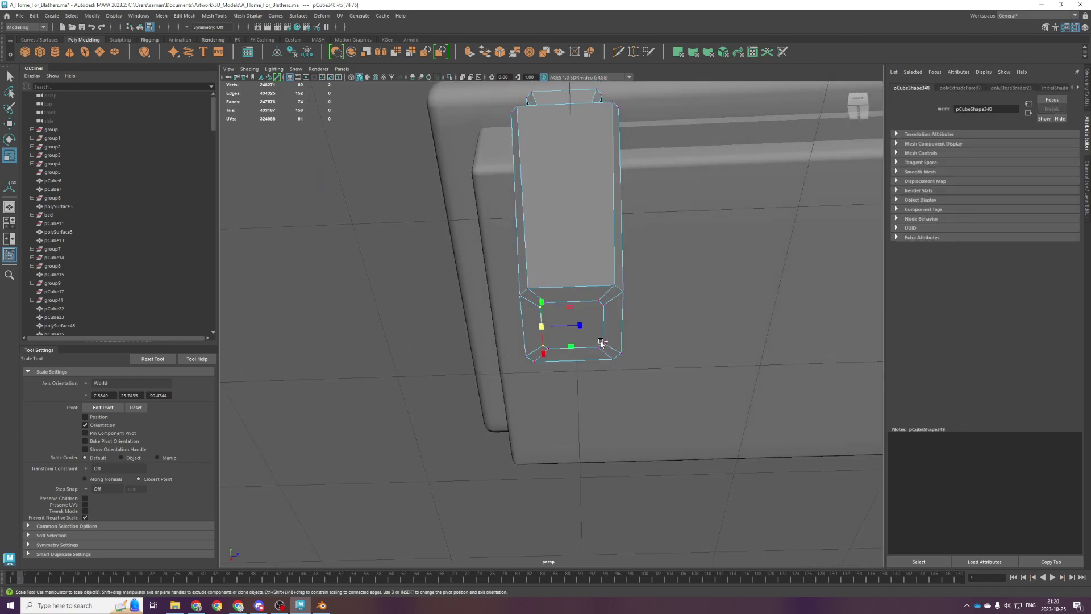
{"action": "mouse_move", "coordinate": [575, 311]}
{"action": "left_mouse_down"}
{"action": "mouse_move", "coordinate": [574, 323]}
{"action": "mouse_move", "coordinate": [563, 309]}
{"action": "left_mouse_up"}
{"action": "left_click_drag", "start_coordinate": [588, 358], "coordinate": [587, 357]}
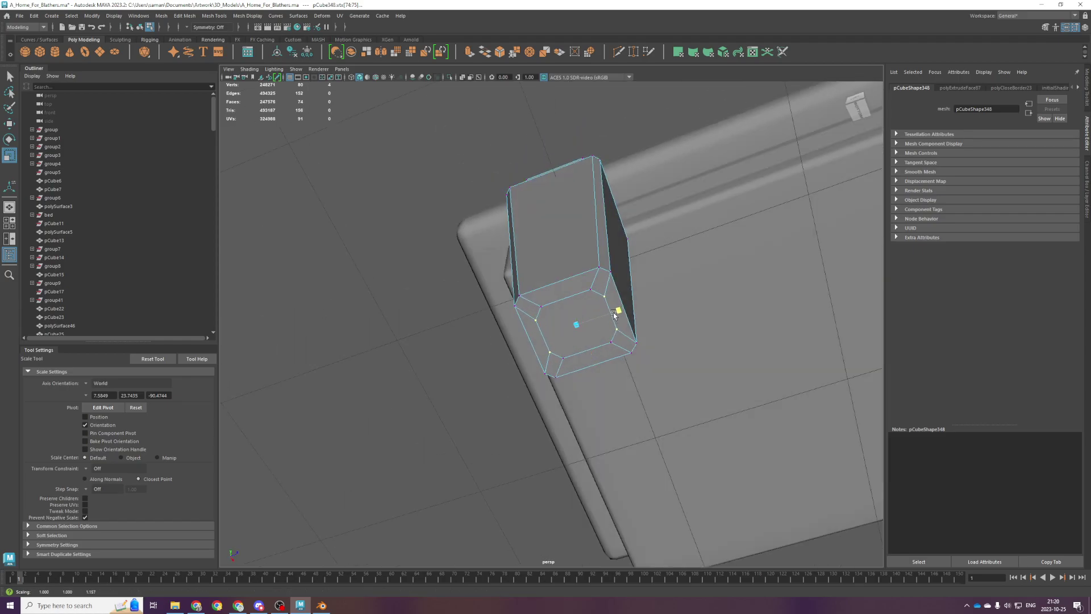
{"action": "left_click", "coordinate": [587, 287]}
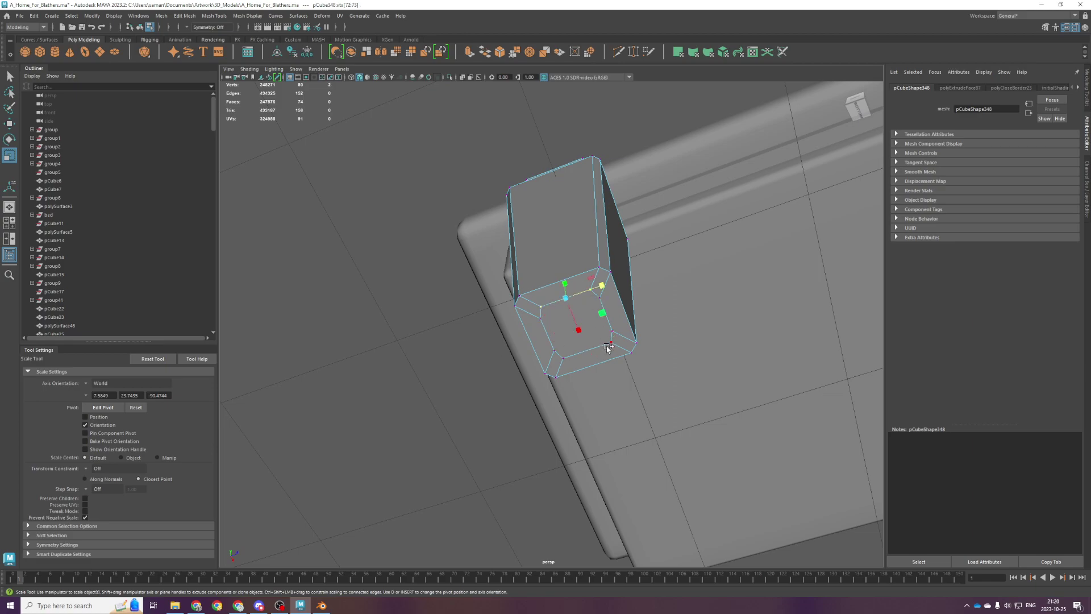
{"action": "left_click_drag", "start_coordinate": [599, 318], "coordinate": [586, 321]}
Select the inset face's remaining corner vertices and scale them to round it into an even octagon.
{"action": "key", "text": "F11"}
{"action": "left_click", "coordinate": [575, 329]}
{"action": "right_click_drag", "start_coordinate": [555, 319], "coordinate": [544, 323]}
{"action": "left_click", "coordinate": [543, 323]}
{"action": "left_click", "coordinate": [605, 301], "text": "shift"}
{"action": "left_click", "coordinate": [616, 335], "text": "shift"}
{"action": "left_click", "coordinate": [558, 353], "text": "shift"}
{"action": "left_click_drag", "start_coordinate": [588, 357], "coordinate": [588, 335]}
Extrude the octagonal bottom face and pull it downward to form a short peg foot.
{"action": "right_click_drag", "start_coordinate": [588, 335], "coordinate": [588, 359]}
{"action": "left_click", "coordinate": [587, 344]}
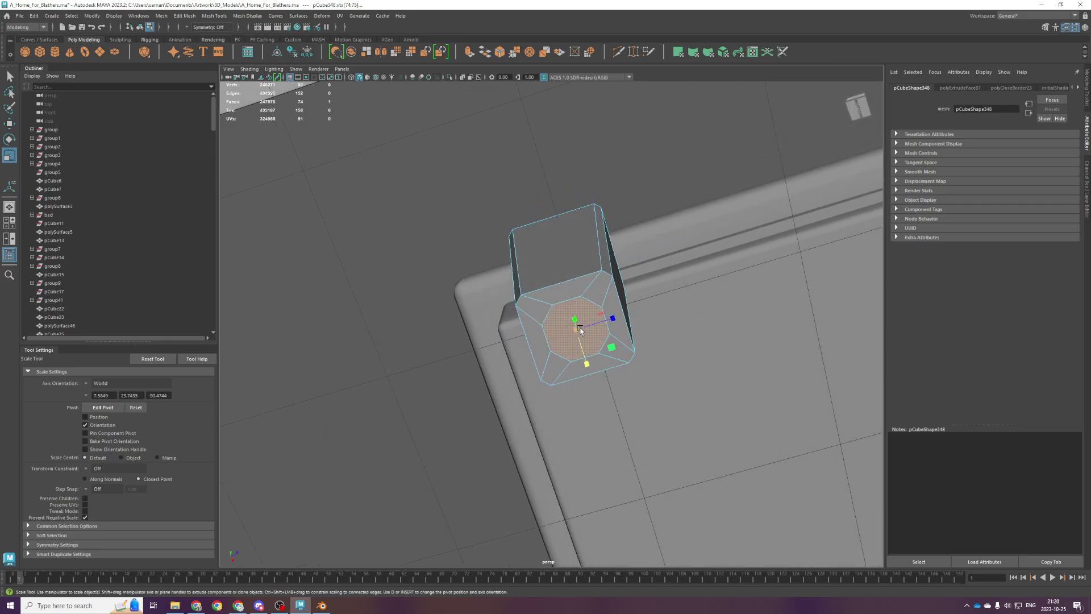
{"action": "key", "text": "ctrl+e"}
{"action": "key", "text": "w"}
{"action": "left_click_drag", "start_coordinate": [584, 344], "coordinate": [578, 410], "text": "alt"}
{"action": "left_click_drag", "start_coordinate": [577, 286], "coordinate": [567, 306]}
{"action": "scroll", "coordinate": [563, 306], "scroll_direction": "down", "scroll_amount": 4}
{"action": "middle_click_drag", "start_coordinate": [551, 303], "coordinate": [553, 320], "text": "alt"}
{"action": "key", "text": "F8"}
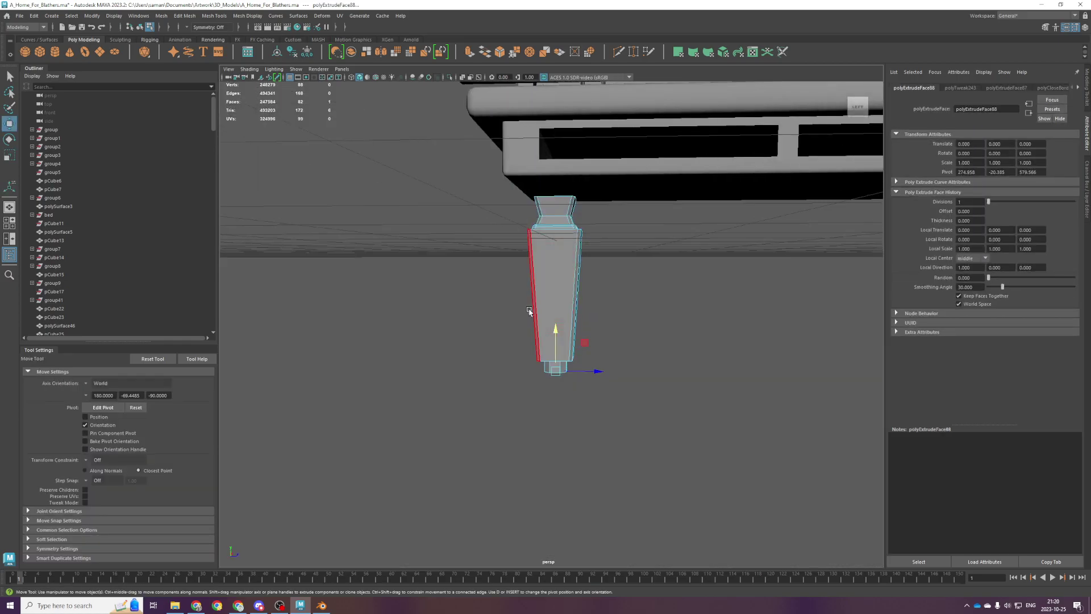
Try to scale the whole leg horizontally in the top view.
{"action": "key", "text": "space"}
{"action": "key", "text": "space"}
{"action": "key", "text": "r"}
{"action": "left_click_drag", "start_coordinate": [579, 353], "coordinate": [583, 351]}
{"action": "key", "text": "space"}
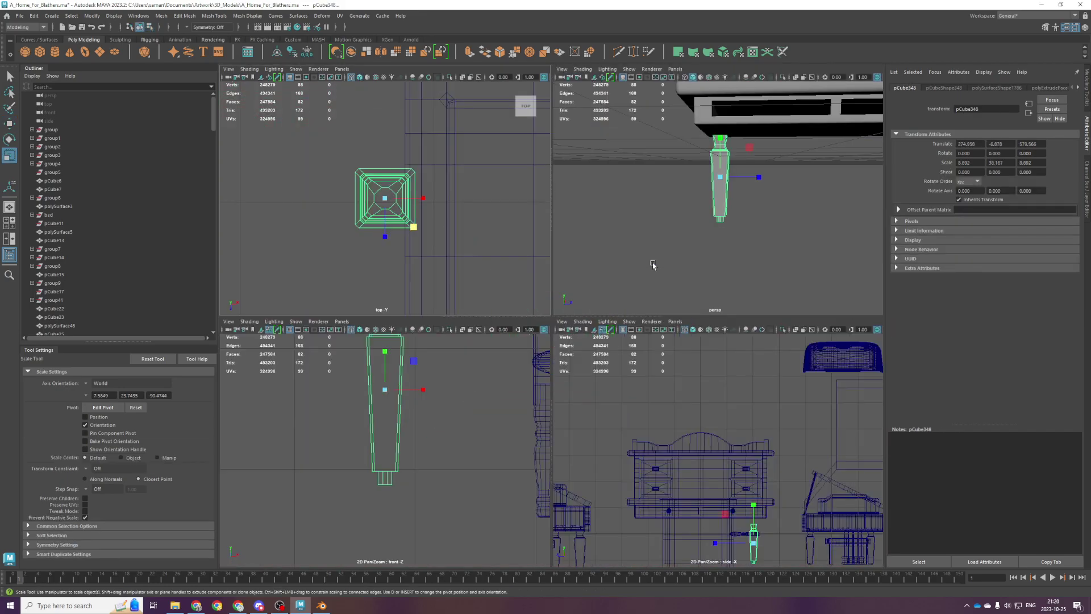
{"action": "key", "text": "space"}
{"action": "left_click_drag", "start_coordinate": [545, 268], "coordinate": [537, 219], "text": "alt"}
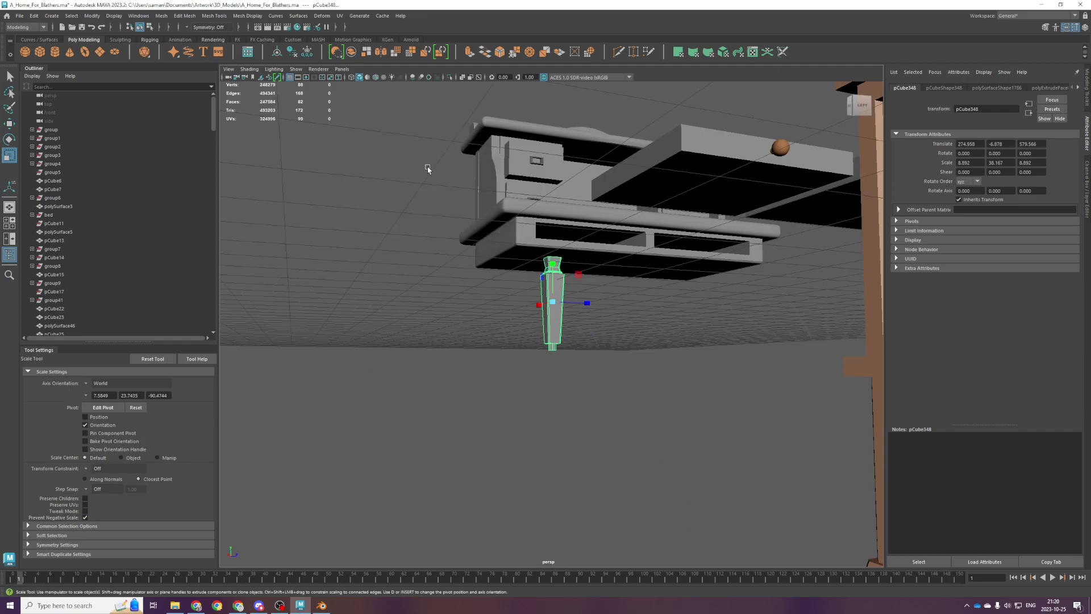
Move the leg toward the desk's front corner, lining it up from the top and from underneath.
{"action": "key", "text": "space"}
{"action": "key", "text": "space"}
{"action": "scroll", "coordinate": [543, 369], "scroll_direction": "down", "scroll_amount": 6}
{"action": "key", "text": "w"}
{"action": "middle_click_drag", "start_coordinate": [567, 385], "coordinate": [528, 248], "text": "alt"}
{"action": "left_click_drag", "start_coordinate": [539, 215], "coordinate": [570, 149]}
{"action": "key", "text": "space"}
{"action": "key", "text": "space"}
{"action": "key", "text": "f"}
{"action": "scroll", "coordinate": [574, 266], "scroll_direction": "down", "scroll_amount": 5}
{"action": "left_click_drag", "start_coordinate": [574, 266], "coordinate": [580, 228], "text": "alt"}
{"action": "left_click_drag", "start_coordinate": [579, 328], "coordinate": [626, 330]}
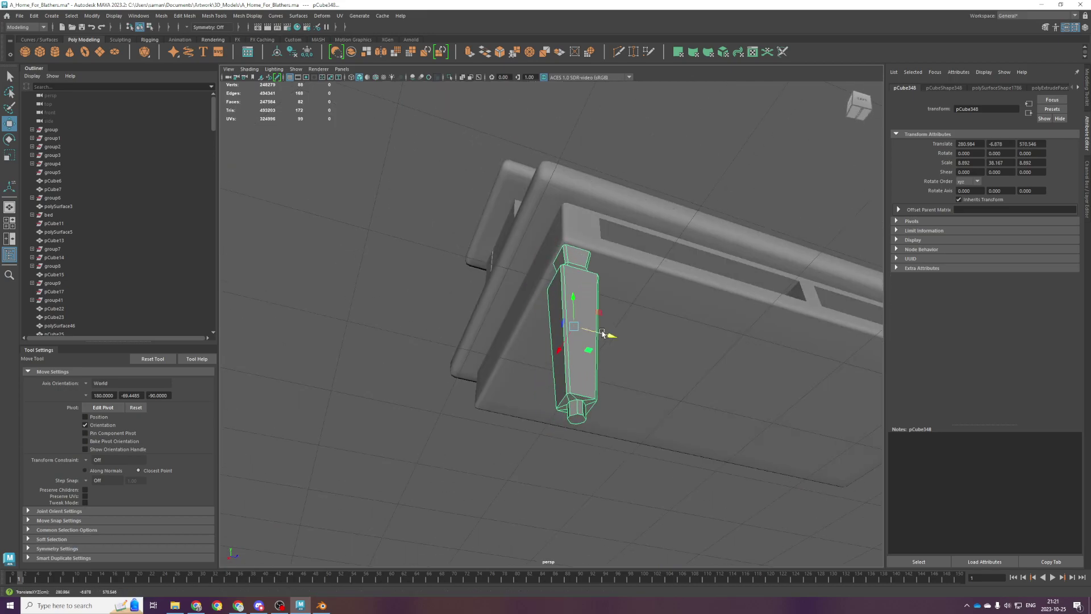
Raise the leg toward the desk's underside and adjust its corner position to Translate 288.050, -1.980, 574.948.
{"action": "scroll", "coordinate": [539, 312], "scroll_direction": "down", "scroll_amount": 4}
{"action": "left_click_drag", "start_coordinate": [625, 331], "coordinate": [613, 372], "text": "alt"}
{"action": "left_click_drag", "start_coordinate": [586, 288], "coordinate": [511, 185]}
{"action": "key", "text": "space"}
{"action": "key", "text": "space"}
{"action": "key", "text": "f"}
{"action": "scroll", "coordinate": [488, 240], "scroll_direction": "down", "scroll_amount": 6}
{"action": "left_click_drag", "start_coordinate": [566, 324], "coordinate": [688, 323]}
{"action": "key", "text": "space"}
{"action": "key", "text": "space"}
{"action": "key", "text": "f"}
{"action": "left_click_drag", "start_coordinate": [551, 356], "coordinate": [540, 301], "text": "alt"}
Select the vertices of the leg's flared neck in the front view and compress them vertically.
{"action": "key", "text": "space"}
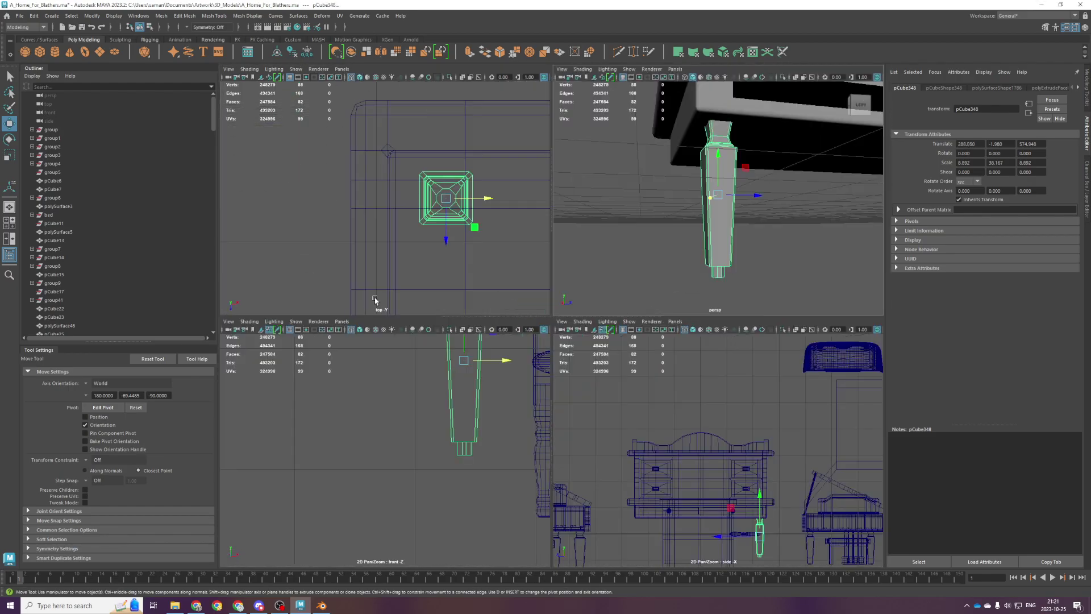
{"action": "key", "text": "space"}
{"action": "key", "text": "space"}
{"action": "key", "text": "space"}
{"action": "scroll", "coordinate": [519, 414], "scroll_direction": "down", "scroll_amount": 2}
{"action": "key", "text": "F11"}
{"action": "left_click_drag", "start_coordinate": [493, 183], "coordinate": [617, 245]}
{"action": "key", "text": "r"}
{"action": "left_click_drag", "start_coordinate": [551, 192], "coordinate": [550, 204]}
{"action": "key", "text": "w"}
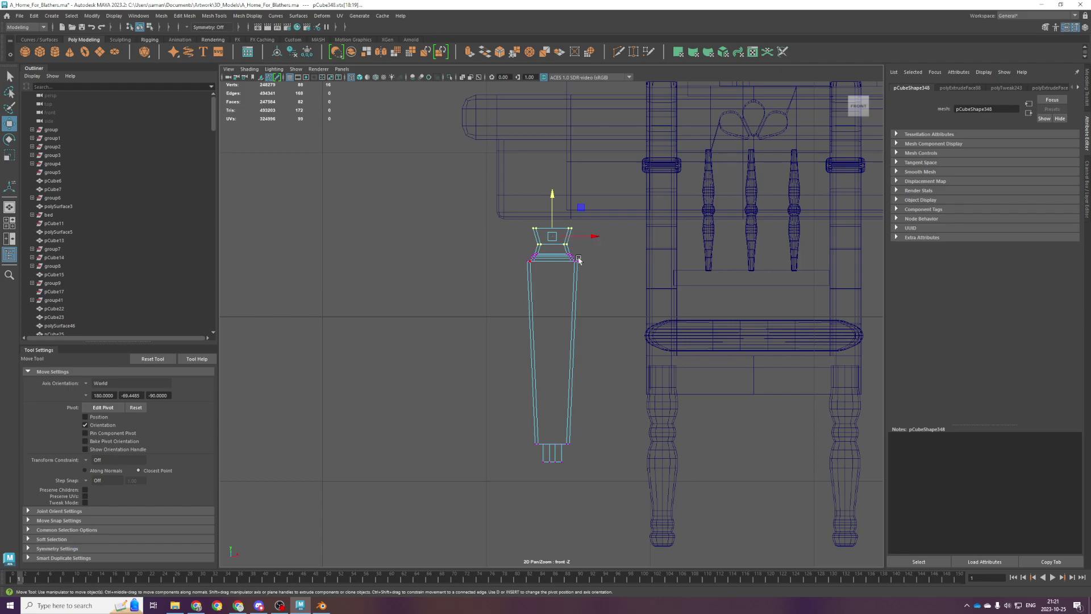
Raise the leg against the desk's underside at Translate Y -0.108 and shift it to Translate X 285.410.
{"action": "key", "text": "F8"}
{"action": "left_click_drag", "start_coordinate": [552, 300], "coordinate": [554, 284]}
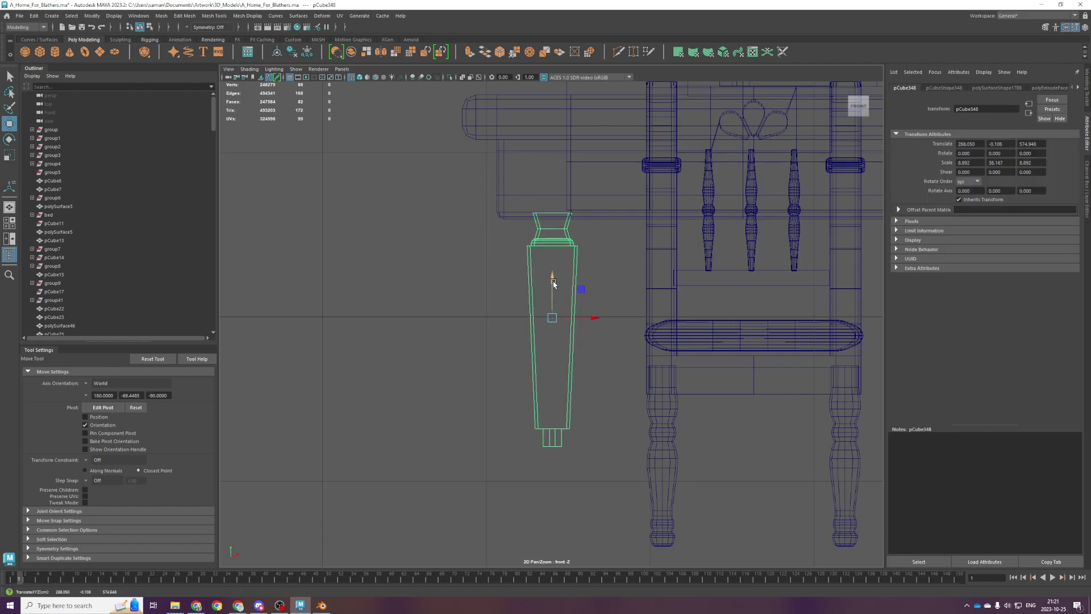
{"action": "key", "text": "space"}
{"action": "key", "text": "space"}
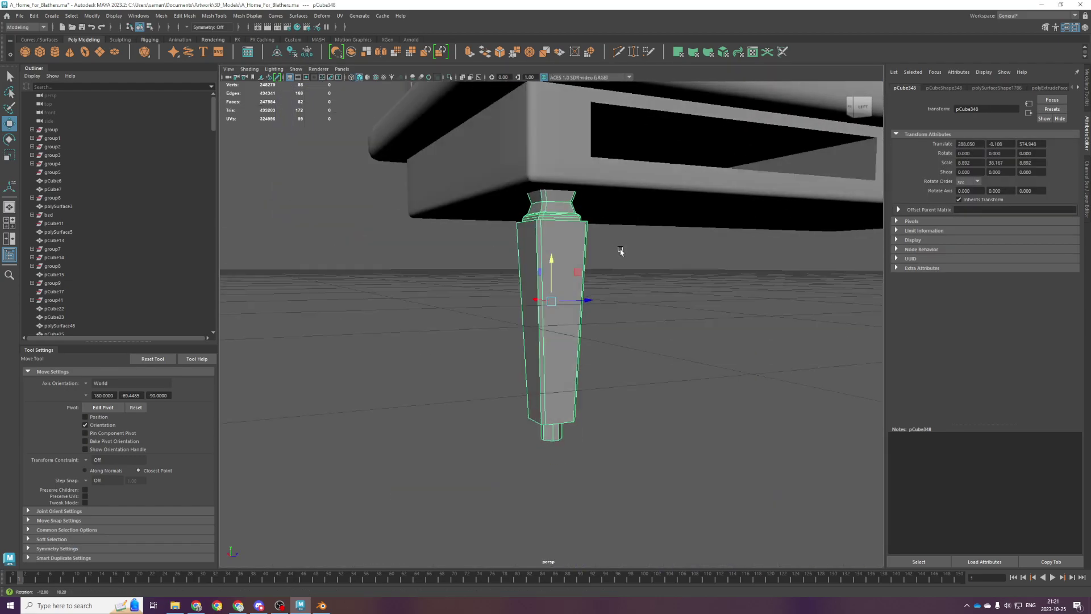
{"action": "left_click_drag", "start_coordinate": [618, 279], "coordinate": [605, 268], "text": "alt"}
{"action": "left_click_drag", "start_coordinate": [507, 312], "coordinate": [536, 310]}
{"action": "left_click_drag", "start_coordinate": [654, 255], "coordinate": [515, 487], "text": "alt"}
Duplicate the leg along X to the other corner of the same desk end, at Translate X 329.295.
{"action": "key", "text": "space"}
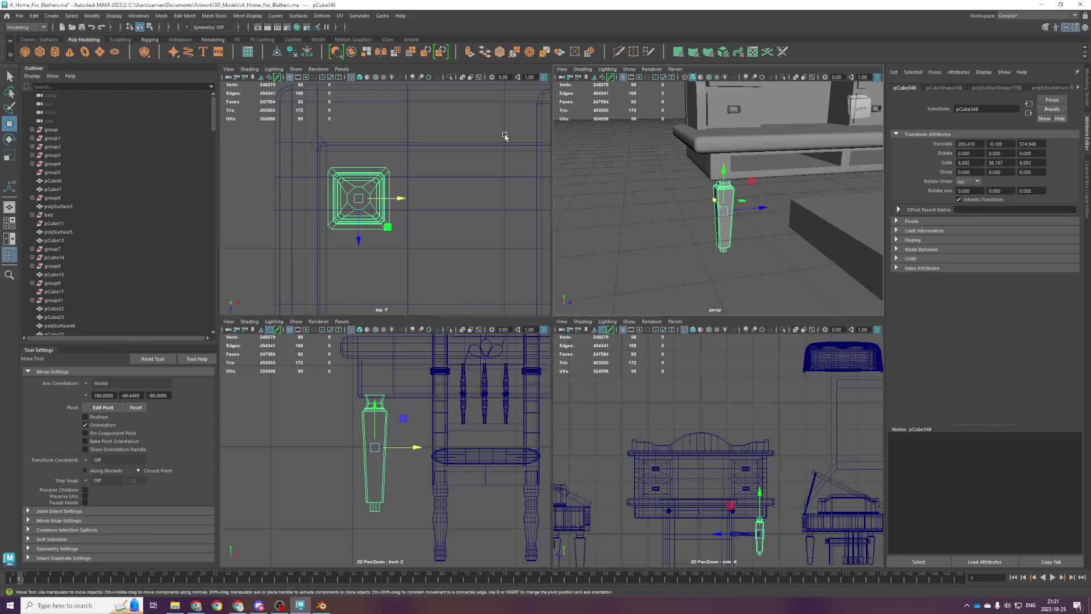
{"action": "key", "text": "space"}
{"action": "scroll", "coordinate": [506, 263], "scroll_direction": "down", "scroll_amount": 5}
{"action": "middle_click_drag", "start_coordinate": [521, 238], "coordinate": [482, 213], "text": "alt"}
{"action": "left_click_drag", "start_coordinate": [532, 309], "coordinate": [762, 307], "text": "shift"}
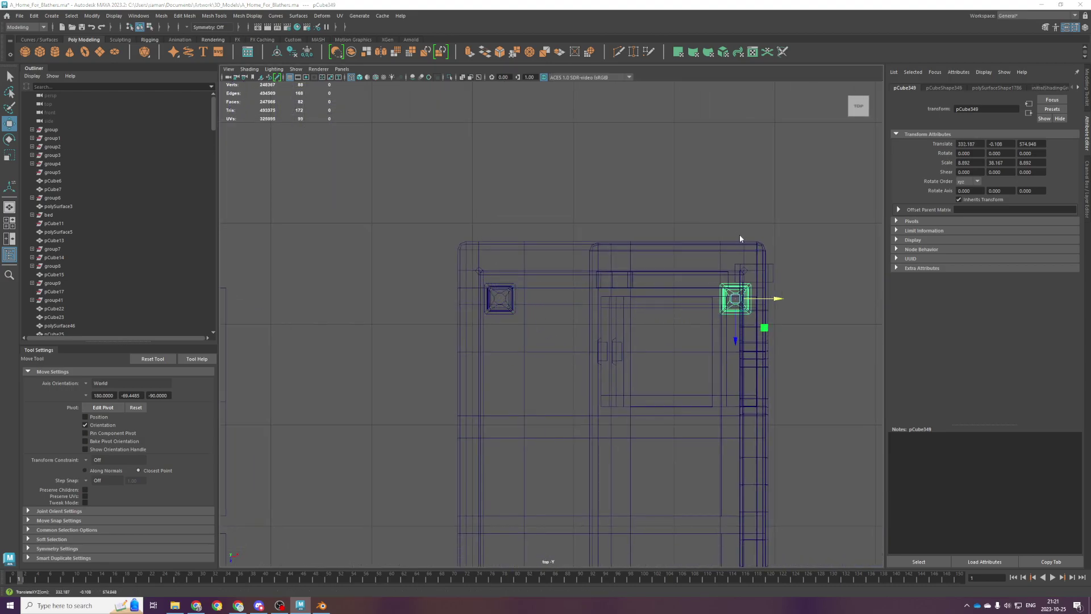
{"action": "key", "text": "space"}
{"action": "key", "text": "space"}
{"action": "left_click_drag", "start_coordinate": [675, 282], "coordinate": [591, 309], "text": "alt"}
{"action": "left_click_drag", "start_coordinate": [514, 315], "coordinate": [541, 323]}
{"action": "scroll", "coordinate": [595, 319], "scroll_direction": "down", "scroll_amount": 3}
{"action": "middle_click_drag", "start_coordinate": [597, 318], "coordinate": [546, 314], "text": "alt"}
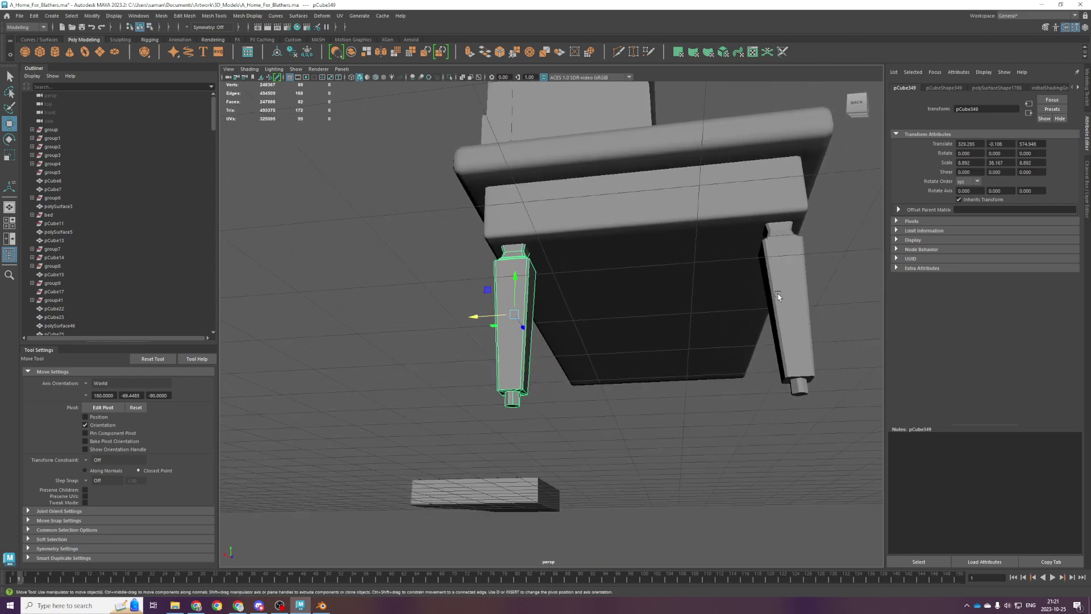
Duplicate the pair of legs in the top view and move the copies along Z to the opposite end of the desk.
{"action": "left_click", "coordinate": [790, 325]}
{"action": "key", "text": "space"}
{"action": "key", "text": "space"}
{"action": "scroll", "coordinate": [483, 313], "scroll_direction": "down", "scroll_amount": 8}
{"action": "key", "text": "space"}
{"action": "key", "text": "space"}
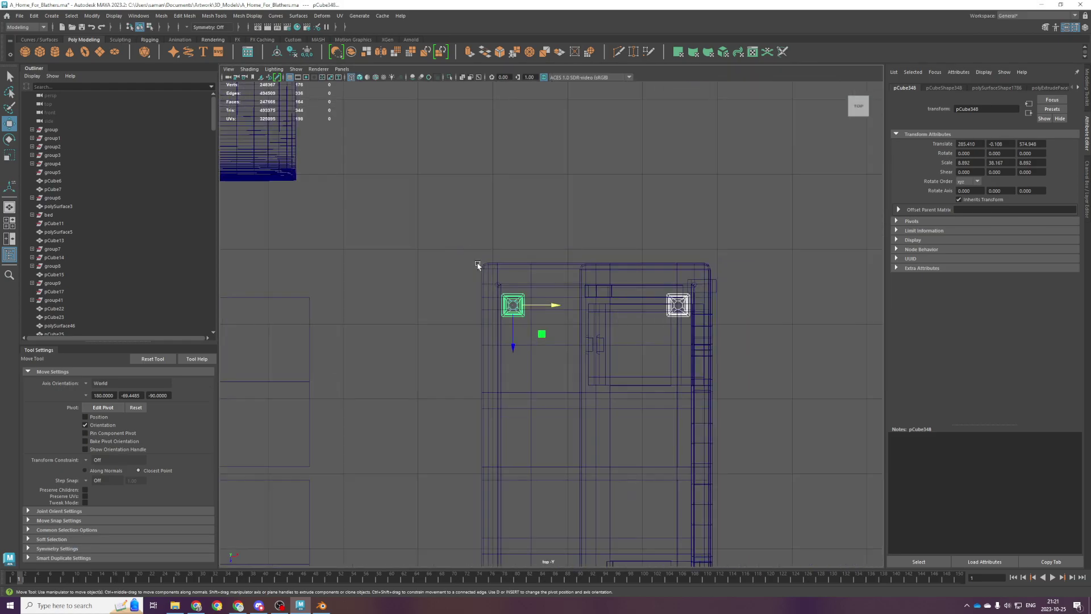
{"action": "scroll", "coordinate": [467, 251], "scroll_direction": "down", "scroll_amount": 2}
{"action": "middle_click_drag", "start_coordinate": [587, 413], "coordinate": [571, 266], "text": "alt"}
{"action": "key", "text": "ctrl+d"}
{"action": "left_click_drag", "start_coordinate": [505, 205], "coordinate": [564, 474]}
Fine-tune the duplicated legs under the opposite desk end, at Translate Z 664.925.
{"action": "key", "text": "space"}
{"action": "key", "text": "space"}
{"action": "key", "text": "f"}
{"action": "left_click_drag", "start_coordinate": [630, 282], "coordinate": [438, 261], "text": "alt"}
{"action": "scroll", "coordinate": [438, 261], "scroll_direction": "down", "scroll_amount": 4}
{"action": "middle_click_drag", "start_coordinate": [439, 261], "coordinate": [562, 299], "text": "alt"}
{"action": "left_click_drag", "start_coordinate": [562, 298], "coordinate": [609, 324], "text": "alt"}
{"action": "left_click_drag", "start_coordinate": [804, 360], "coordinate": [804, 358]}
{"action": "key", "text": "space"}
{"action": "key", "text": "space"}
{"action": "scroll", "coordinate": [571, 307], "scroll_direction": "down", "scroll_amount": 4}
{"action": "scroll", "coordinate": [571, 307], "scroll_direction": "down", "scroll_amount": 1}
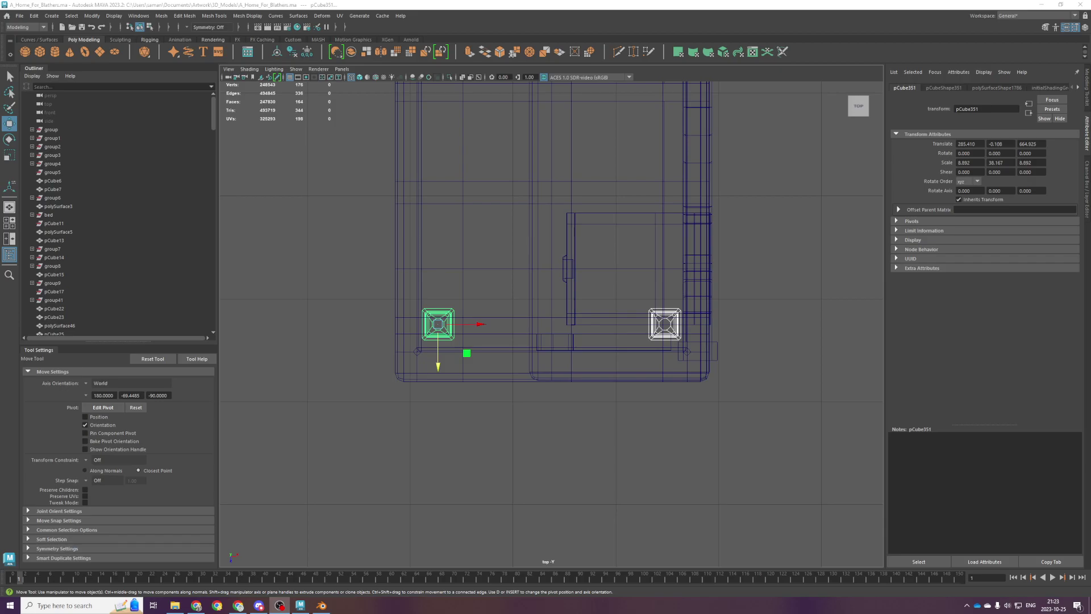
{"action": "key", "text": "space"}
{"action": "key", "text": "space"}
Examine the proportions of the desk with its four legs from the front and at an angle.
{"action": "left_click_drag", "start_coordinate": [620, 321], "coordinate": [441, 379], "text": "alt"}
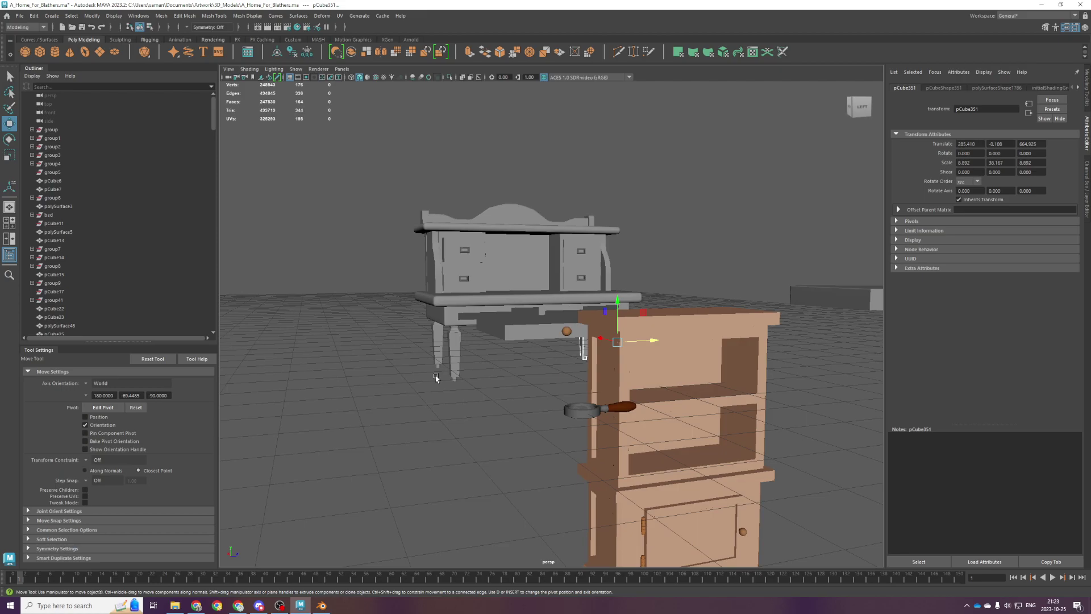
{"action": "scroll", "coordinate": [455, 379], "scroll_direction": "down", "scroll_amount": 1}
{"action": "scroll", "coordinate": [481, 382], "scroll_direction": "down", "scroll_amount": 3}
{"action": "scroll", "coordinate": [479, 390], "scroll_direction": "up", "scroll_amount": 2}
{"action": "scroll", "coordinate": [480, 411], "scroll_direction": "down", "scroll_amount": 2}
{"action": "left_click_drag", "start_coordinate": [575, 366], "coordinate": [563, 390], "text": "alt"}
{"action": "scroll", "coordinate": [518, 370], "scroll_direction": "up", "scroll_amount": 4}
{"action": "left_click", "coordinate": [500, 289]}
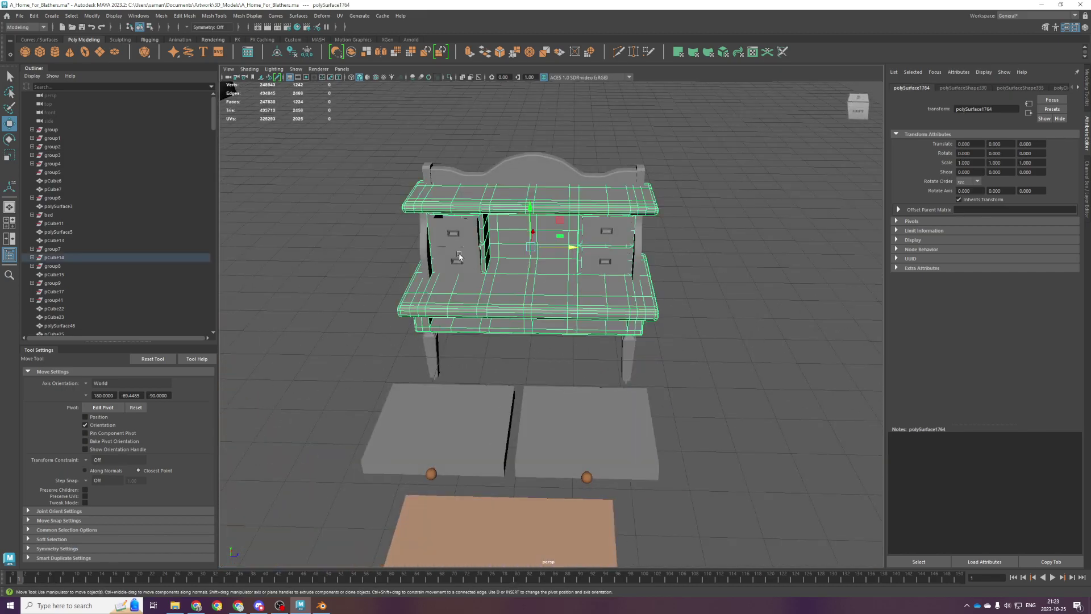
{"action": "scroll", "coordinate": [461, 259], "scroll_direction": "down", "scroll_amount": 2}
{"action": "left_click_drag", "start_coordinate": [460, 258], "coordinate": [516, 200], "text": "alt"}
{"action": "scroll", "coordinate": [516, 200], "scroll_direction": "up", "scroll_amount": 2}
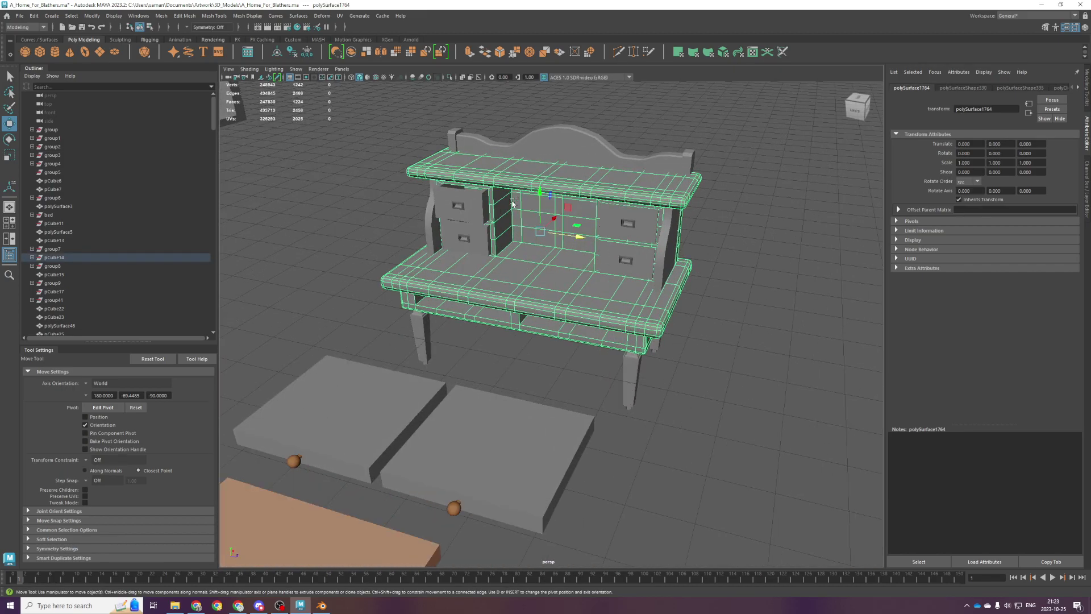
Select all the desk's parts in the top view and exclude legs from the selection for scaling.
{"action": "key", "text": "space"}
{"action": "key", "text": "space"}
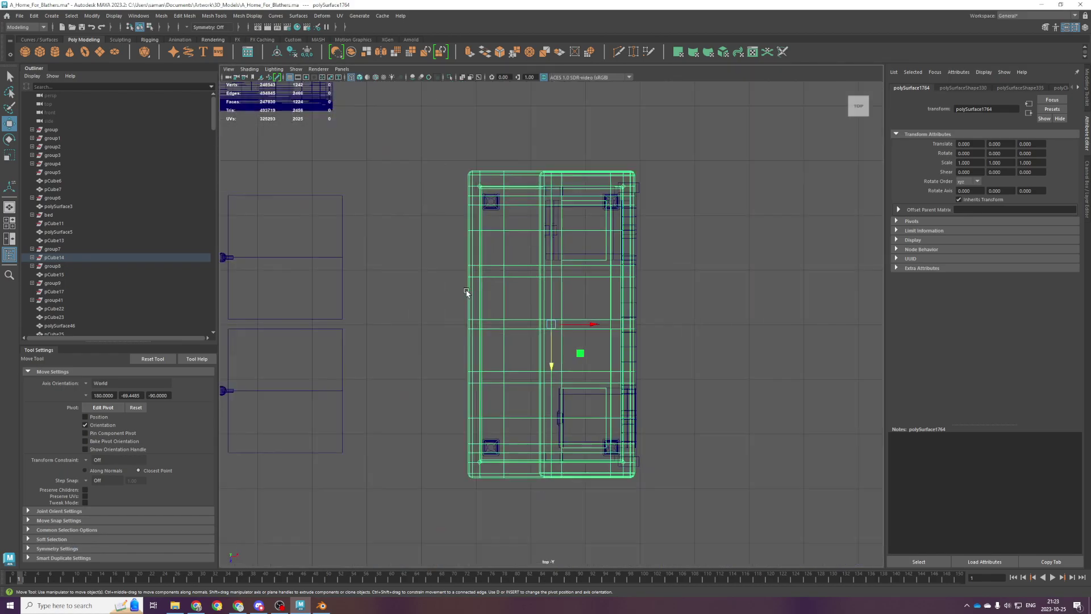
{"action": "left_click_drag", "start_coordinate": [426, 139], "coordinate": [682, 511]}
{"action": "key", "text": "space"}
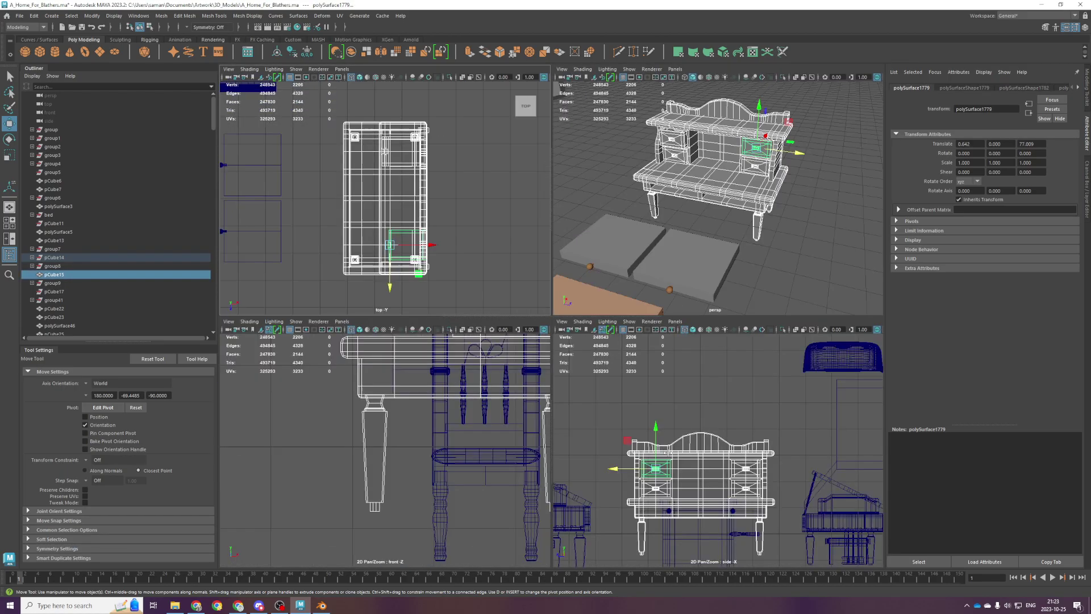
{"action": "left_click", "coordinate": [403, 499], "text": "shift"}
{"action": "left_click", "coordinate": [640, 520], "text": "shift"}
{"action": "key", "text": "r"}
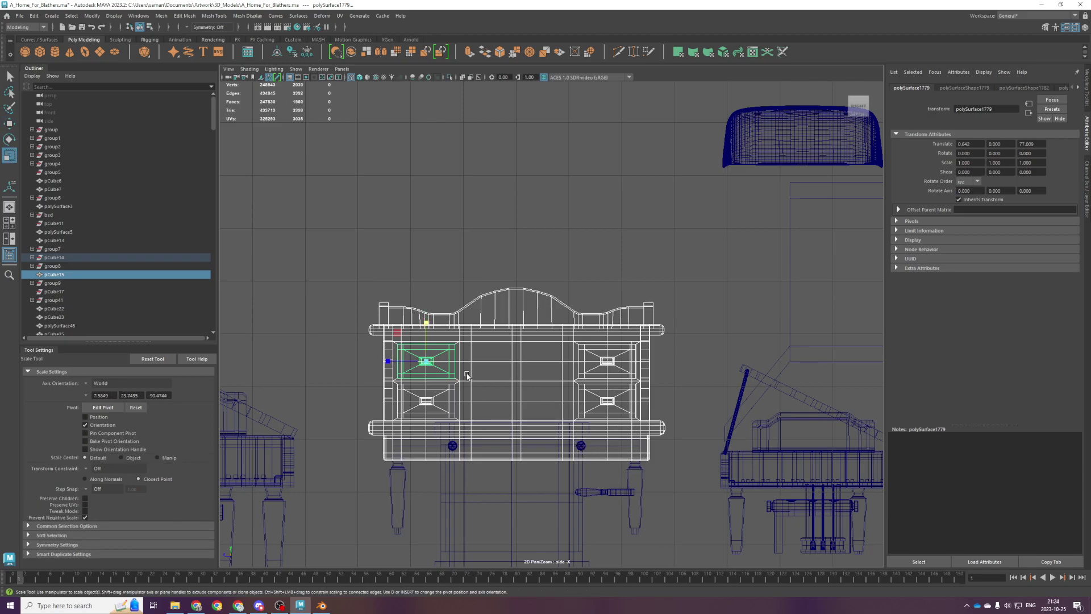
Try to scale the selected desk parts in the side view.
{"action": "left_click_drag", "start_coordinate": [417, 363], "coordinate": [418, 362]}
{"action": "key", "text": "ctrl+z"}
{"action": "key", "text": "ctrl+z"}
Group the desk's body without any legs, centre the group's pivot and scale it shorter along Z.
{"action": "key", "text": "space"}
{"action": "key", "text": "space"}
{"action": "left_click_drag", "start_coordinate": [701, 244], "coordinate": [628, 213], "text": "alt"}
{"action": "left_click", "coordinate": [572, 357], "text": "shift"}
{"action": "left_click_drag", "start_coordinate": [494, 339], "coordinate": [301, 327], "text": "alt"}
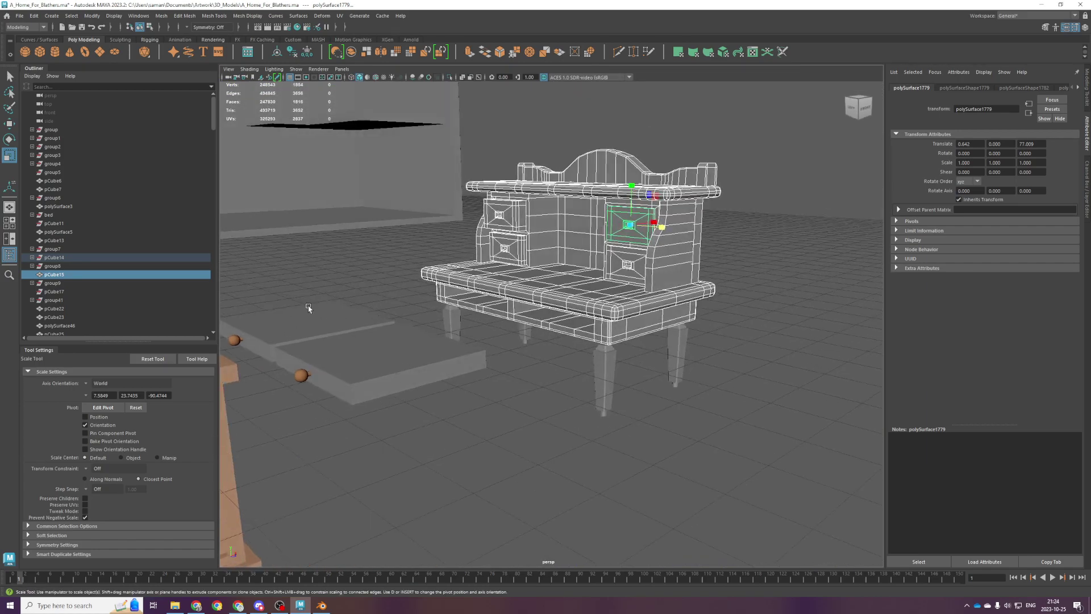
{"action": "key", "text": "ctrl+g"}
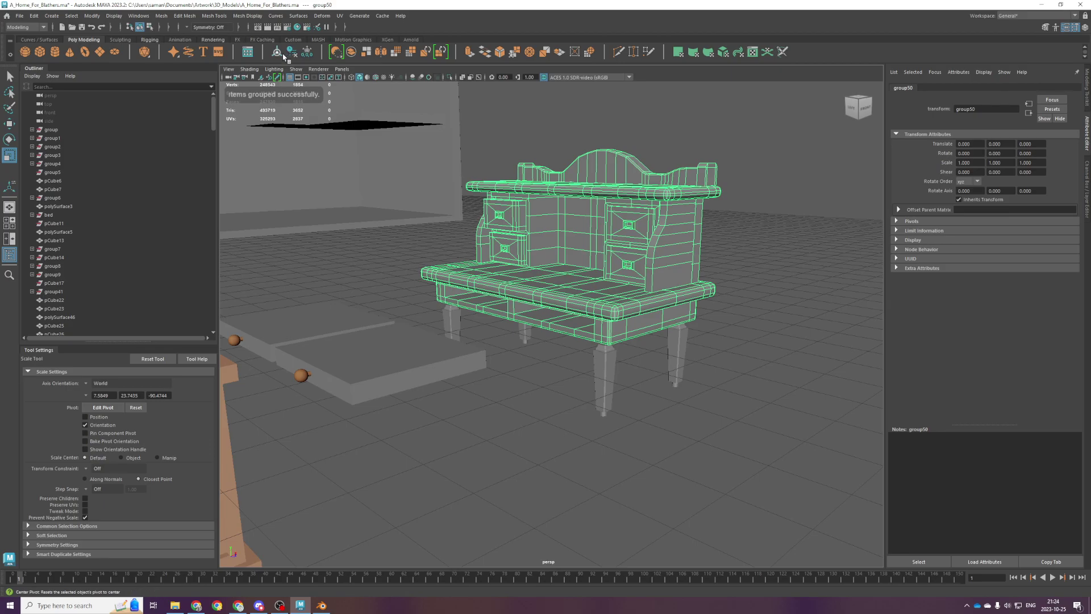
{"action": "left_click_drag", "start_coordinate": [552, 252], "coordinate": [627, 353], "text": "alt"}
Move the two legs at the high-Z end of the desk inward to Translate Z 661.024.
{"action": "left_click", "coordinate": [626, 362]}
{"action": "left_click", "coordinate": [672, 340], "text": "shift"}
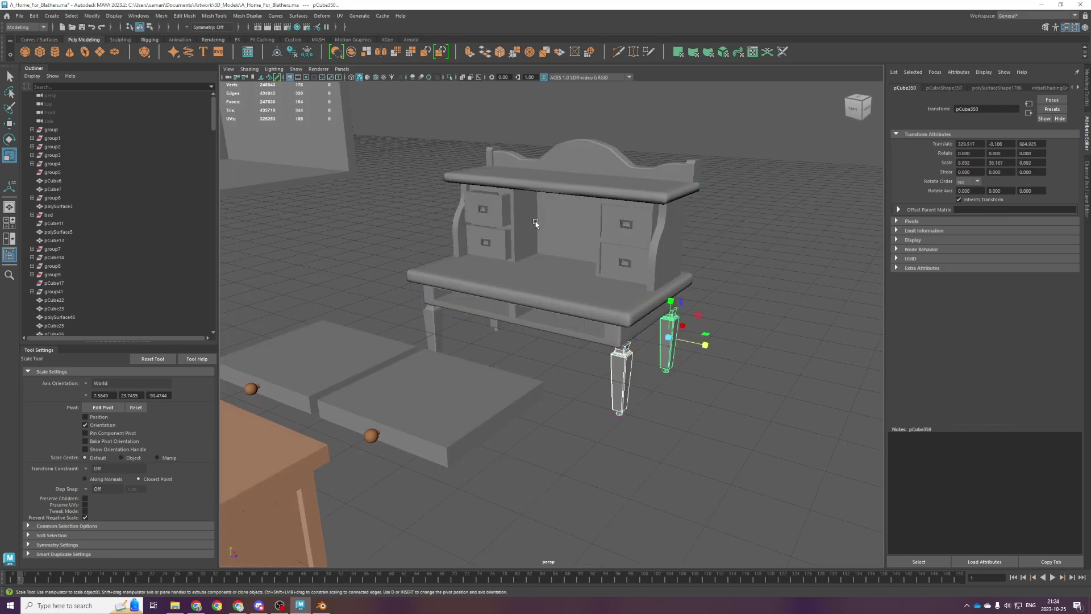
{"action": "key", "text": "space"}
{"action": "key", "text": "space"}
{"action": "key", "text": "w"}
{"action": "left_click_drag", "start_coordinate": [610, 490], "coordinate": [611, 476]}
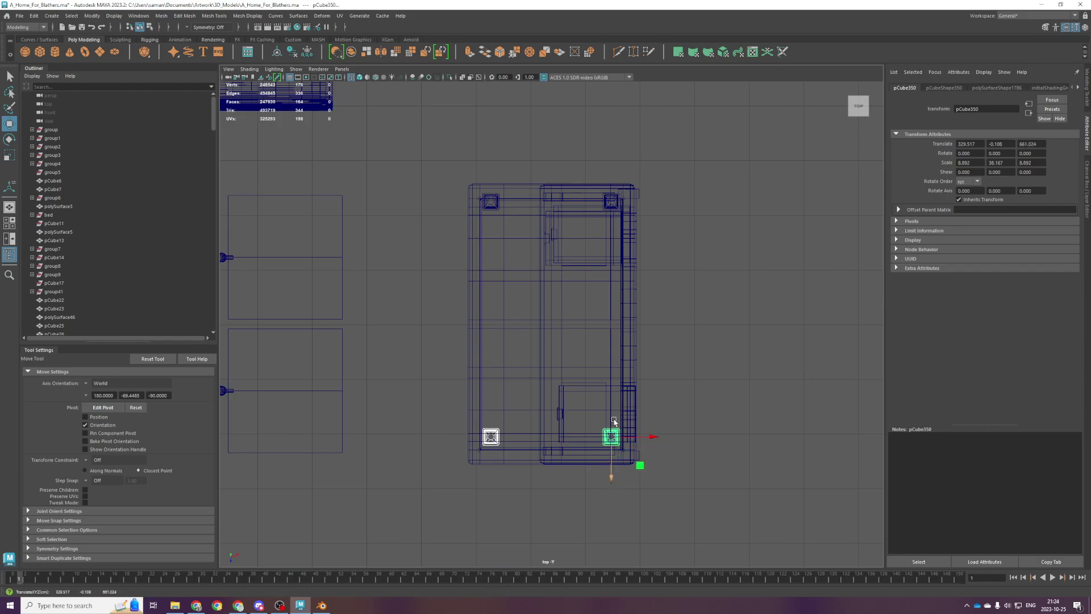
{"action": "key", "text": "space"}
{"action": "key", "text": "space"}
Move the two legs at the other desk end inward to Translate Z 578.867 and save the scene.
{"action": "left_click_drag", "start_coordinate": [617, 322], "coordinate": [674, 388], "text": "alt"}
{"action": "left_click", "coordinate": [409, 328]}
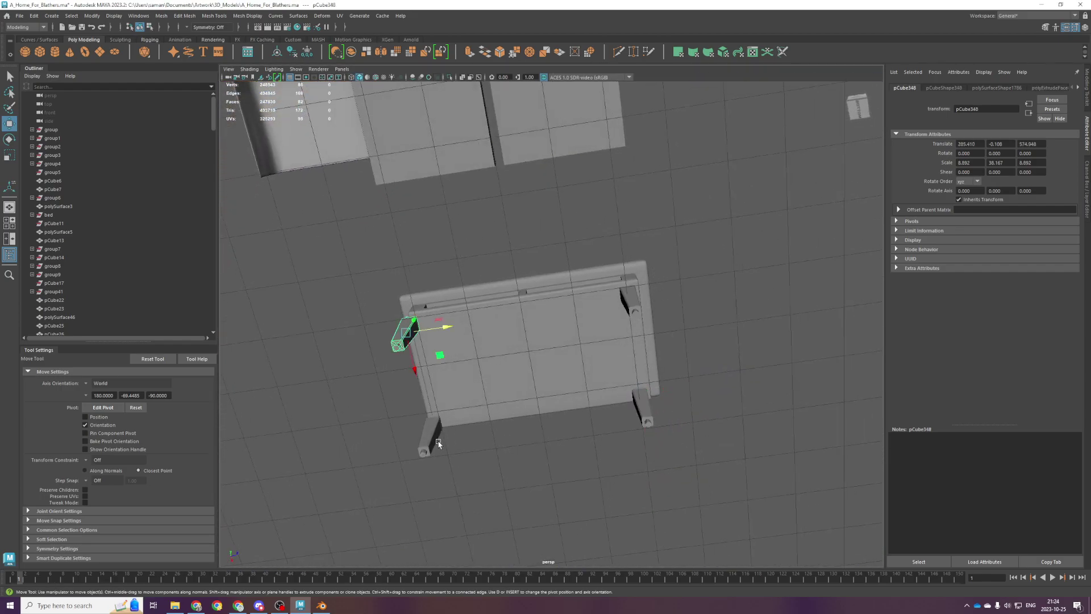
{"action": "left_click", "coordinate": [438, 439], "text": "shift"}
{"action": "left_click_drag", "start_coordinate": [463, 361], "coordinate": [507, 408], "text": "alt"}
{"action": "left_click", "coordinate": [508, 432]}
{"action": "key", "text": "ctrl+s"}
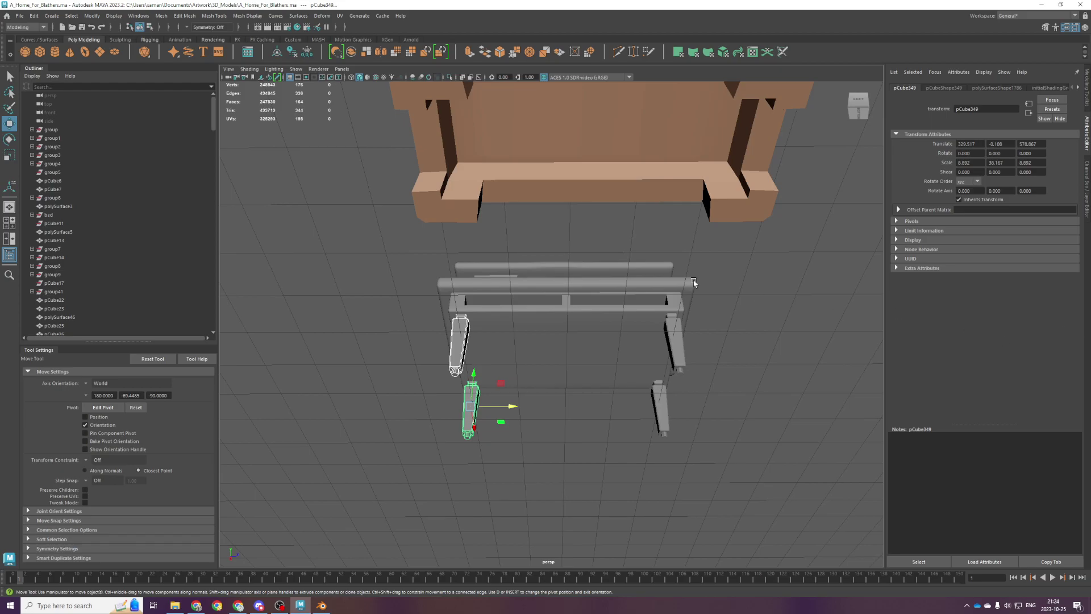
Select all four legs and thicken each about its own object axes to Scale X and Z 9.686.
{"action": "left_click", "coordinate": [675, 369], "text": "shift"}
{"action": "left_click", "coordinate": [665, 408], "text": "shift"}
{"action": "key", "text": "space"}
{"action": "key", "text": "space"}
{"action": "key", "text": "f"}
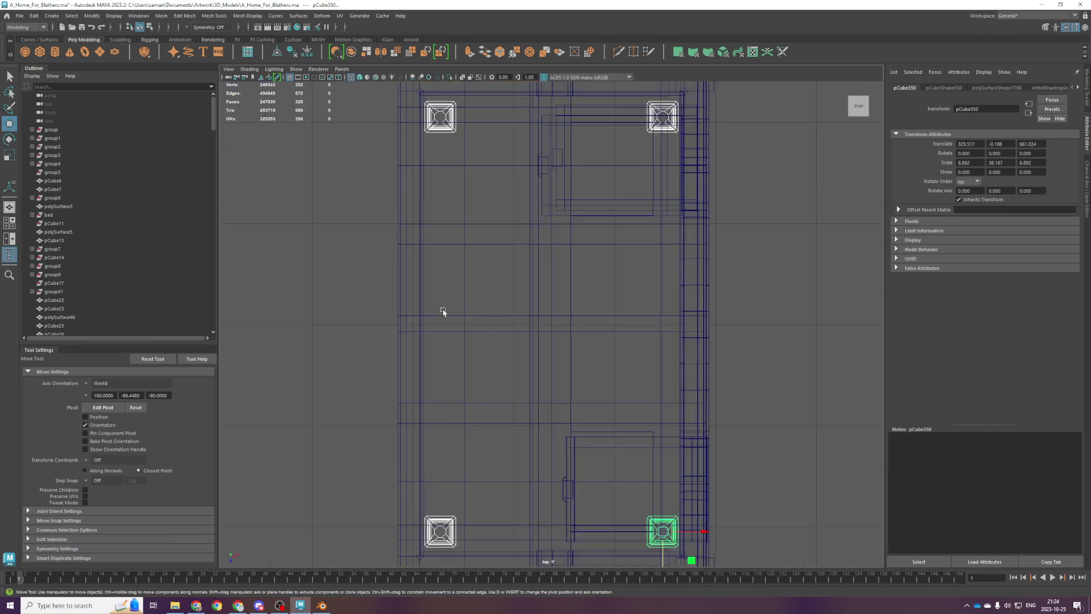
{"action": "scroll", "coordinate": [443, 309], "scroll_direction": "down", "scroll_amount": 3}
{"action": "key", "text": "r"}
{"action": "left_click", "coordinate": [114, 383]}
{"action": "left_click", "coordinate": [97, 385]}
{"action": "left_click_drag", "start_coordinate": [648, 480], "coordinate": [655, 487]}
{"action": "key", "text": "space"}
{"action": "key", "text": "space"}
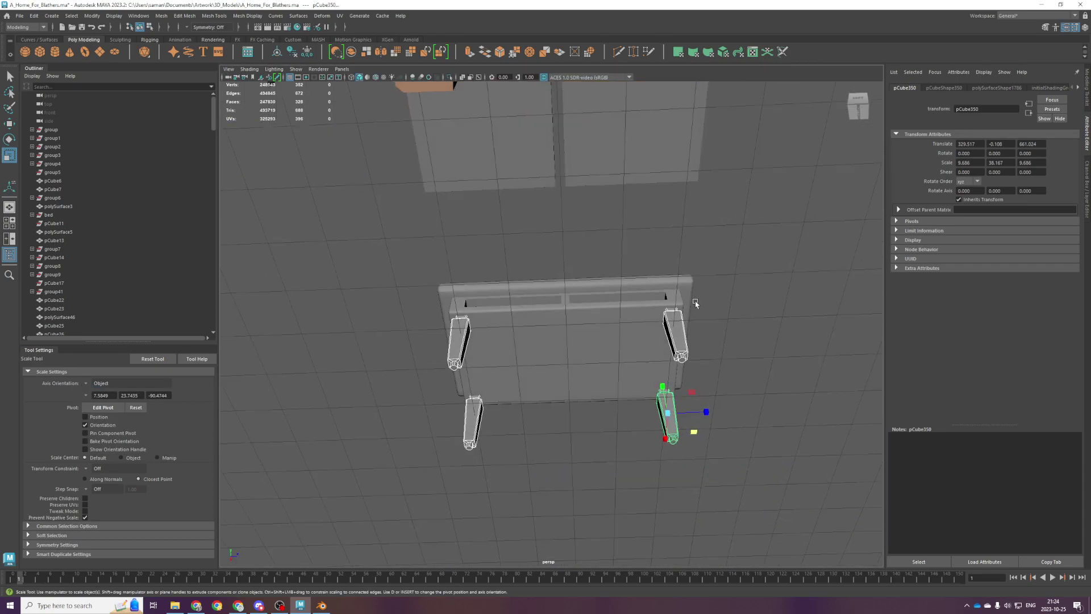
Select the four legs again and thicken them further to Scale X and Z 11.242.
{"action": "left_click_drag", "start_coordinate": [742, 400], "coordinate": [621, 402], "text": "alt"}
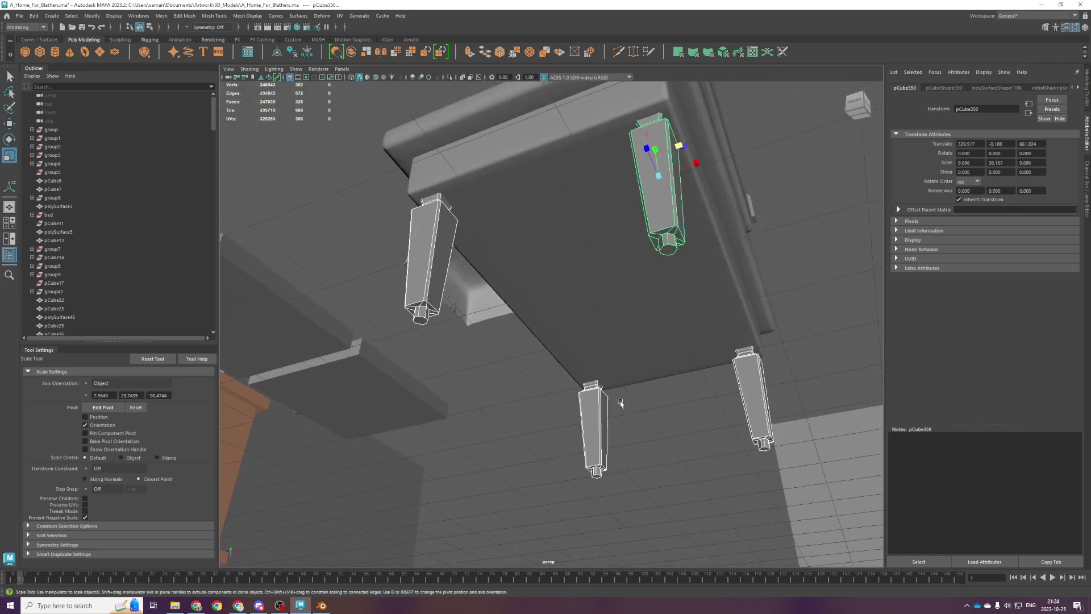
{"action": "scroll", "coordinate": [622, 407], "scroll_direction": "down", "scroll_amount": 5}
{"action": "left_click_drag", "start_coordinate": [623, 408], "coordinate": [699, 434], "text": "alt"}
{"action": "left_click", "coordinate": [661, 468]}
{"action": "scroll", "coordinate": [659, 474], "scroll_direction": "up", "scroll_amount": 5}
{"action": "scroll", "coordinate": [659, 473], "scroll_direction": "down", "scroll_amount": 5}
{"action": "left_click", "coordinate": [435, 371]}
{"action": "left_click_drag", "start_coordinate": [368, 388], "coordinate": [788, 443]}
{"action": "key", "text": "space"}
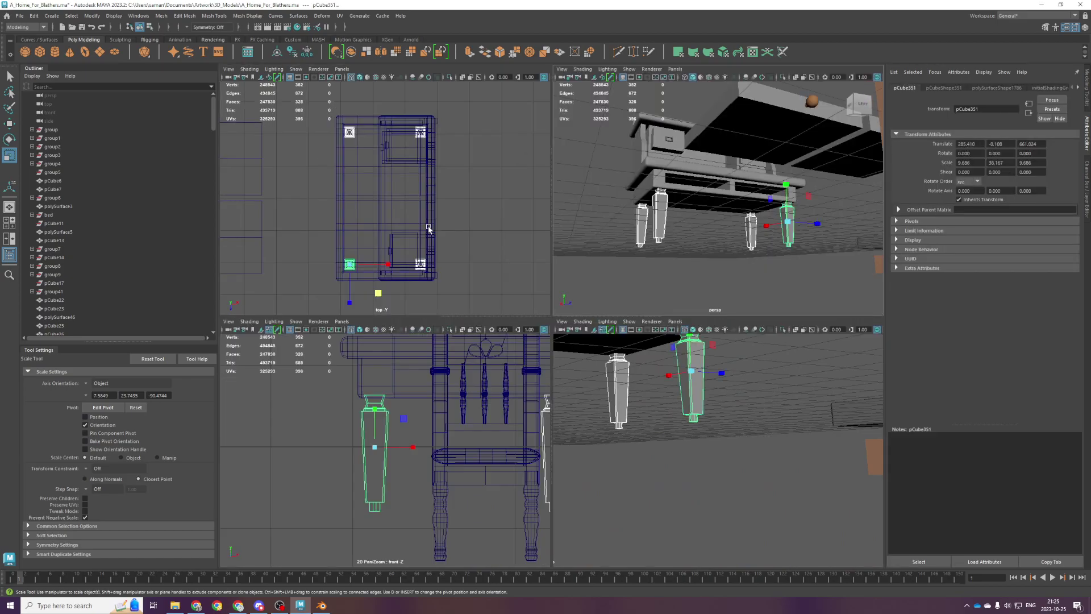
{"action": "scroll", "coordinate": [358, 287], "scroll_direction": "down", "scroll_amount": 2}
{"action": "left_click_drag", "start_coordinate": [377, 297], "coordinate": [371, 304]}
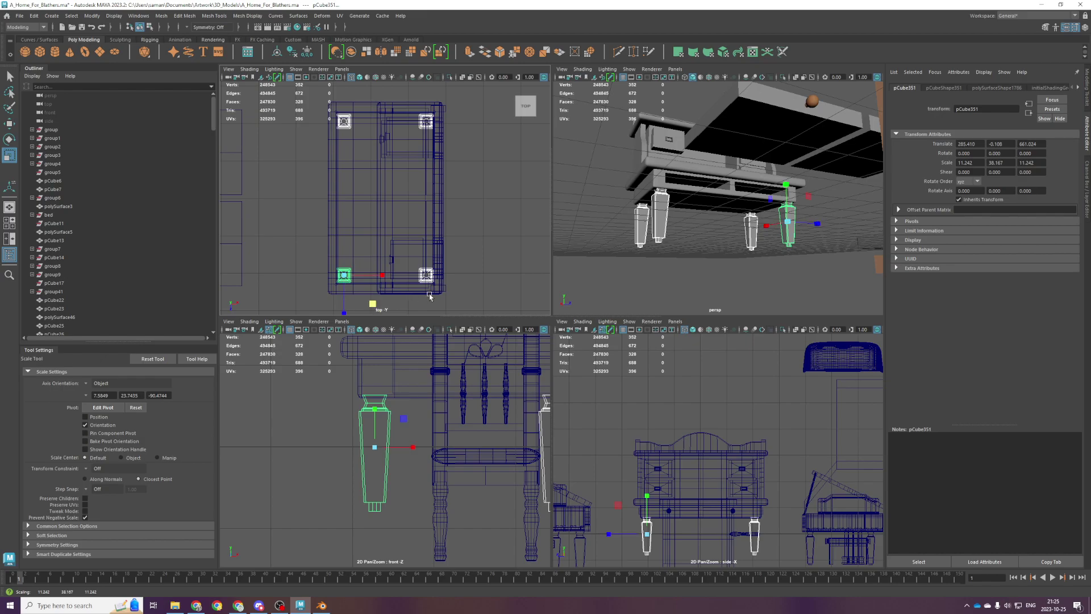
Slim the four legs slightly to Scale X and Z 10.841.
{"action": "scroll", "coordinate": [499, 340], "scroll_direction": "down", "scroll_amount": 1}
{"action": "left_click_drag", "start_coordinate": [671, 231], "coordinate": [699, 227], "text": "alt"}
{"action": "left_click_drag", "start_coordinate": [372, 303], "coordinate": [370, 302]}
{"action": "mouse_move", "coordinate": [666, 242]}
{"action": "left_mouse_down", "text": "alt"}
{"action": "mouse_move", "coordinate": [677, 252]}
{"action": "mouse_move", "coordinate": [684, 230]}
{"action": "mouse_move", "coordinate": [660, 226]}
{"action": "left_mouse_up", "text": "alt"}
{"action": "left_click", "coordinate": [677, 252]}
{"action": "left_click", "coordinate": [666, 207]}
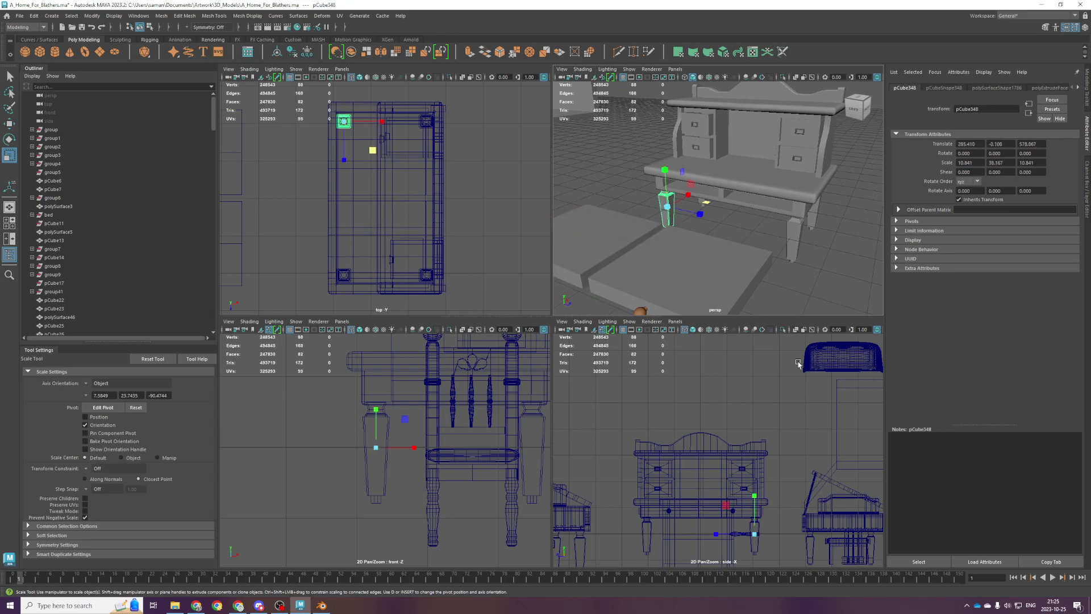
{"action": "left_click_drag", "start_coordinate": [820, 302], "coordinate": [752, 247], "text": "alt"}
{"action": "left_click", "coordinate": [773, 227]}
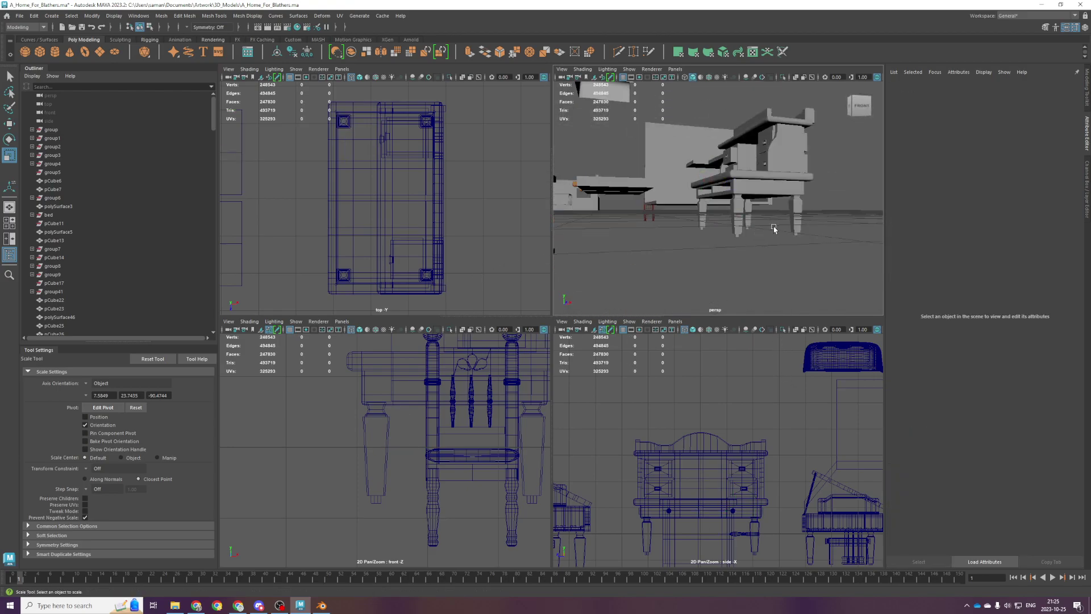
Try to reposition the bottom vertices of all four legs in the front view.
{"action": "left_click", "coordinate": [703, 219]}
{"action": "key", "text": "space"}
{"action": "key", "text": "space"}
{"action": "key", "text": "space"}
{"action": "left_click_drag", "start_coordinate": [642, 377], "coordinate": [631, 356], "text": "alt"}
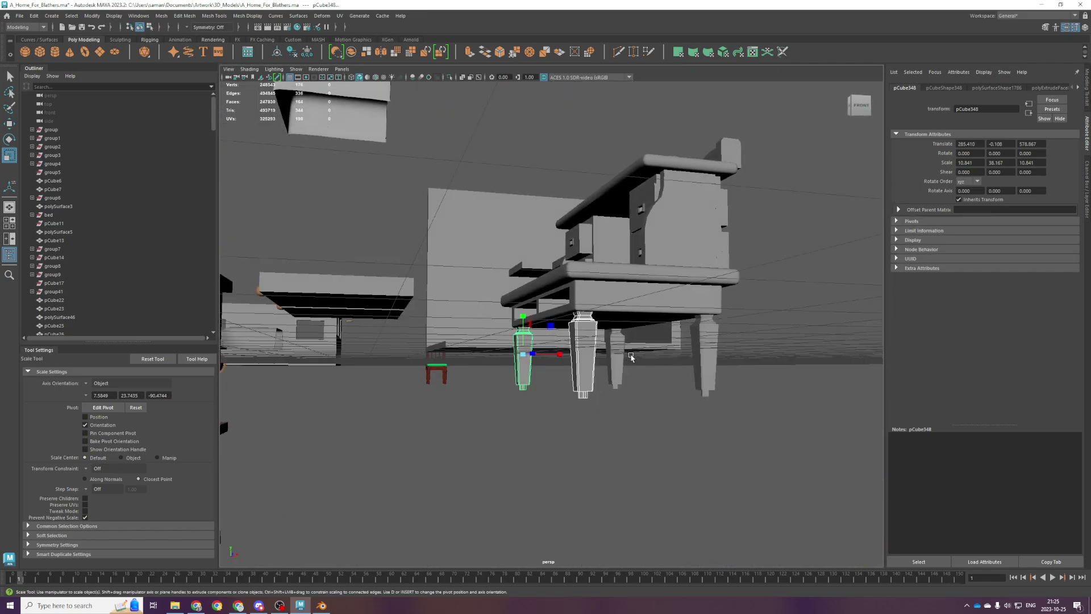
{"action": "left_click", "coordinate": [708, 372], "text": "shift"}
{"action": "left_click", "coordinate": [616, 352], "text": "shift"}
{"action": "key", "text": "space"}
{"action": "key", "text": "space"}
{"action": "scroll", "coordinate": [446, 397], "scroll_direction": "down", "scroll_amount": 3}
{"action": "middle_click_drag", "start_coordinate": [610, 397], "coordinate": [471, 292], "text": "alt"}
{"action": "key", "text": "w"}
{"action": "right_click_drag", "start_coordinate": [414, 272], "coordinate": [379, 273]}
{"action": "left_click_drag", "start_coordinate": [424, 306], "coordinate": [438, 316]}
{"action": "key", "text": "ctrl+z"}
{"action": "left_click_drag", "start_coordinate": [694, 383], "coordinate": [719, 372]}
{"action": "key", "text": "ctrl+z"}
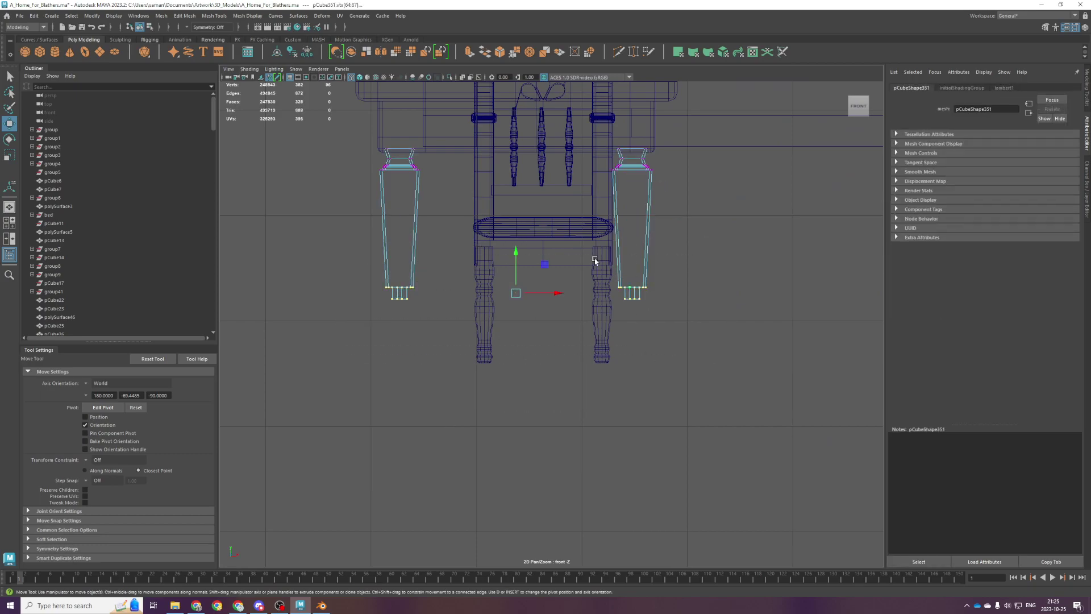
Return the legs to object mode, clear the selection and save the scene.
{"action": "key", "text": "space"}
{"action": "key", "text": "space"}
{"action": "left_click_drag", "start_coordinate": [602, 267], "coordinate": [539, 359], "text": "alt"}
{"action": "right_click_drag", "start_coordinate": [476, 370], "coordinate": [509, 347]}
{"action": "left_click", "coordinate": [563, 466]}
{"action": "left_click_drag", "start_coordinate": [565, 470], "coordinate": [553, 452], "text": "alt"}
{"action": "scroll", "coordinate": [560, 437], "scroll_direction": "down", "scroll_amount": 4}
{"action": "key", "text": "ctrl+s"}
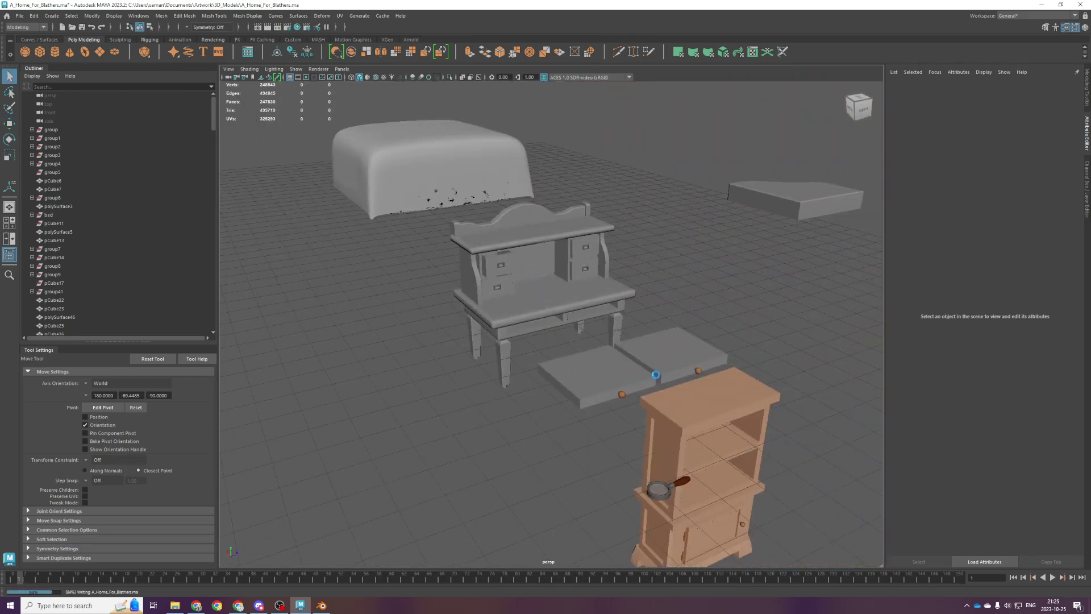
Select both wide drawers and slide them along X into the desk's front openings at Translate X 1.183.
{"action": "left_click", "coordinate": [642, 372]}
{"action": "key", "text": "w"}
{"action": "scroll", "coordinate": [641, 370], "scroll_direction": "up", "scroll_amount": 5}
{"action": "left_click", "coordinate": [751, 374], "text": "shift"}
{"action": "key", "text": "space"}
{"action": "key", "text": "space"}
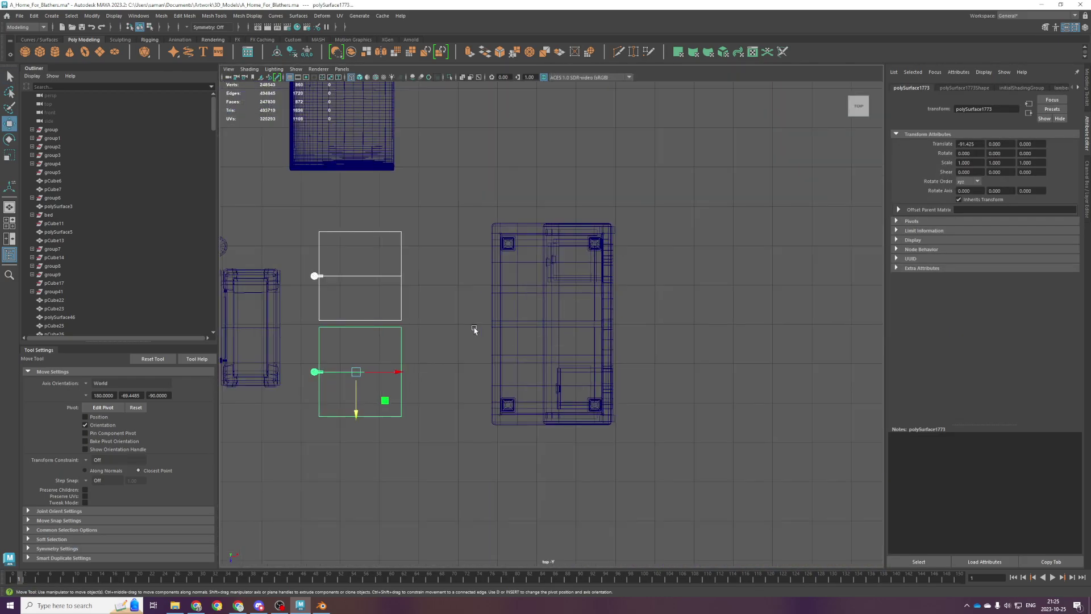
{"action": "left_click_drag", "start_coordinate": [387, 364], "coordinate": [577, 391]}
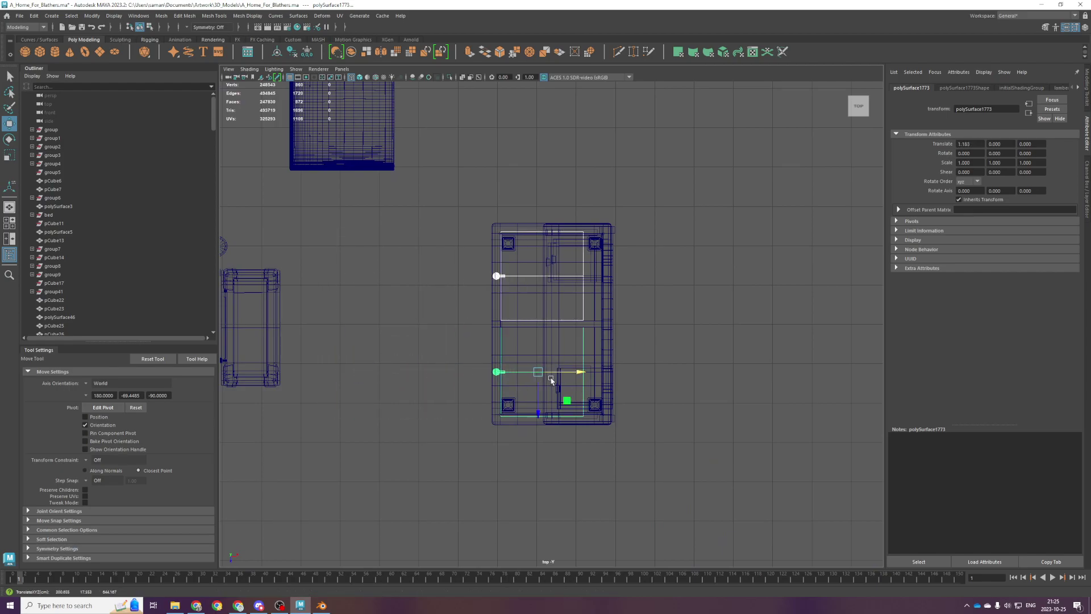
{"action": "key", "text": "space"}
{"action": "key", "text": "space"}
{"action": "left_click_drag", "start_coordinate": [605, 290], "coordinate": [524, 292], "text": "alt"}
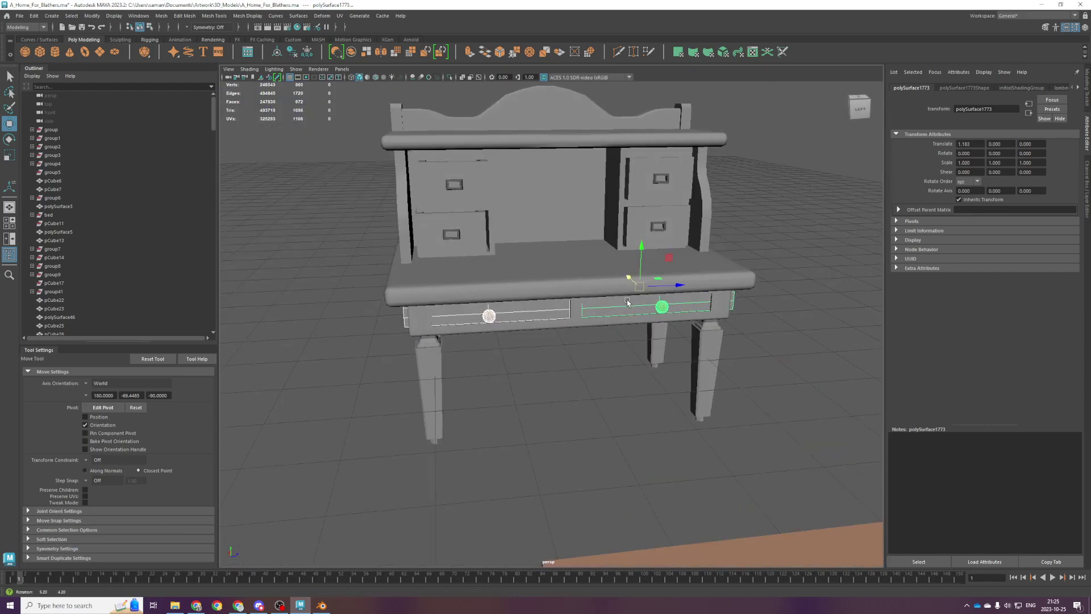
Select the facing-edge vertices of both wide drawers in the top view and adjust the gap between them along Z.
{"action": "left_click", "coordinate": [550, 315]}
{"action": "key", "text": "space"}
{"action": "key", "text": "space"}
{"action": "key", "text": "f"}
{"action": "scroll", "coordinate": [421, 384], "scroll_direction": "down", "scroll_amount": 3}
{"action": "middle_click_drag", "start_coordinate": [472, 348], "coordinate": [468, 151], "text": "alt"}
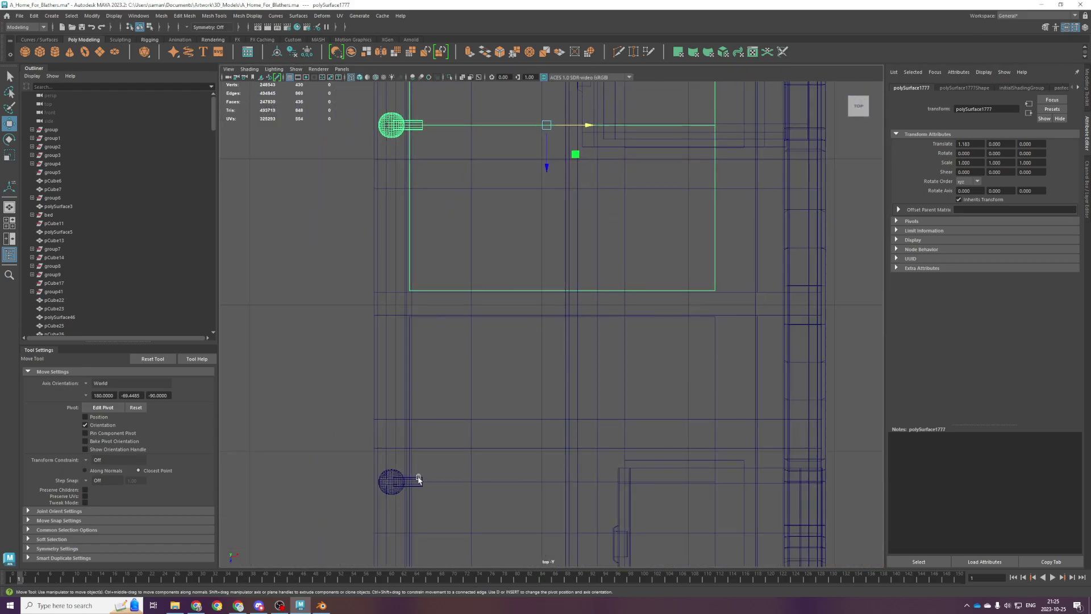
{"action": "left_click", "coordinate": [419, 476], "text": "shift"}
{"action": "key", "text": "F9"}
{"action": "left_click_drag", "start_coordinate": [316, 264], "coordinate": [802, 370]}
{"action": "key", "text": "r"}
{"action": "left_click_drag", "start_coordinate": [562, 342], "coordinate": [561, 342]}
{"action": "scroll", "coordinate": [561, 341], "scroll_direction": "down", "scroll_amount": 5}
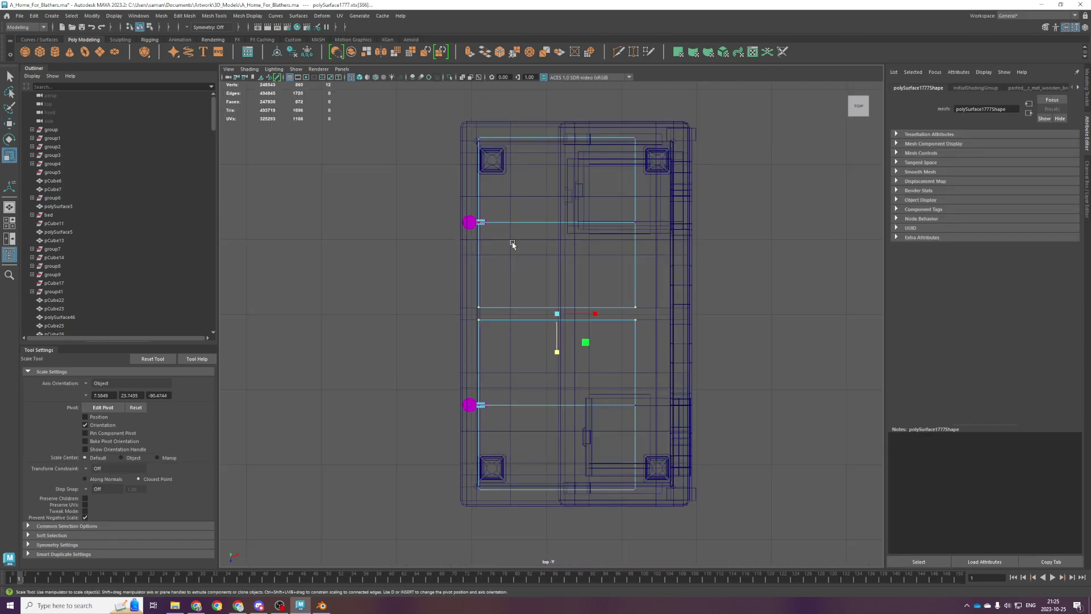
Scale the outer-end vertices of both drawers slightly inward to fit the openings, and return to object mode.
{"action": "left_click_drag", "start_coordinate": [451, 128], "coordinate": [679, 173]}
{"action": "left_click_drag", "start_coordinate": [455, 480], "coordinate": [635, 529], "text": "shift"}
{"action": "key", "text": "space"}
{"action": "key", "text": "space"}
{"action": "scroll", "coordinate": [658, 271], "scroll_direction": "up", "scroll_amount": 3}
{"action": "left_click_drag", "start_coordinate": [603, 283], "coordinate": [599, 283]}
{"action": "right_click_drag", "start_coordinate": [471, 297], "coordinate": [447, 300]}
{"action": "scroll", "coordinate": [464, 291], "scroll_direction": "up", "scroll_amount": 3}
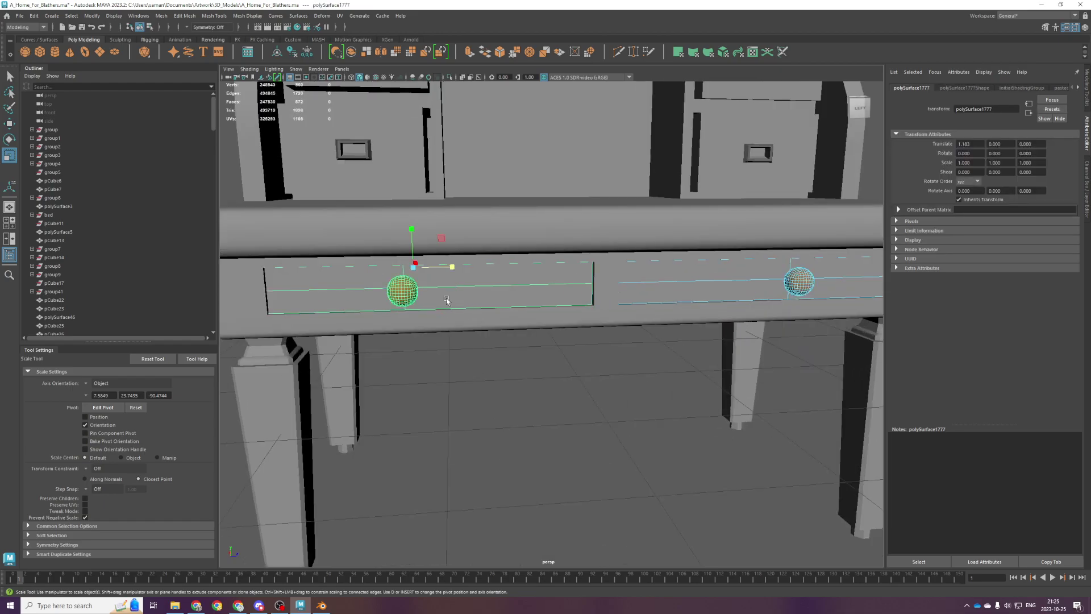
Select both wide drawers and separate their knobs from the drawer boxes.
{"action": "left_click", "coordinate": [765, 260]}
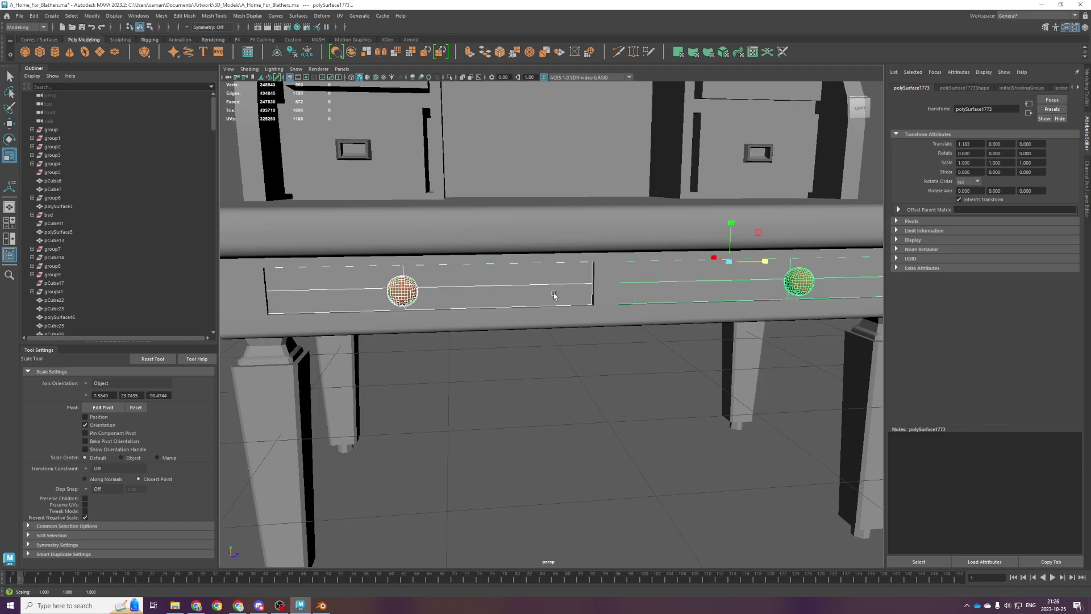
{"action": "left_click", "coordinate": [504, 275]}
{"action": "left_click", "coordinate": [677, 287], "text": "shift"}
{"action": "left_click", "coordinate": [161, 15]}
{"action": "left_click", "coordinate": [177, 56]}
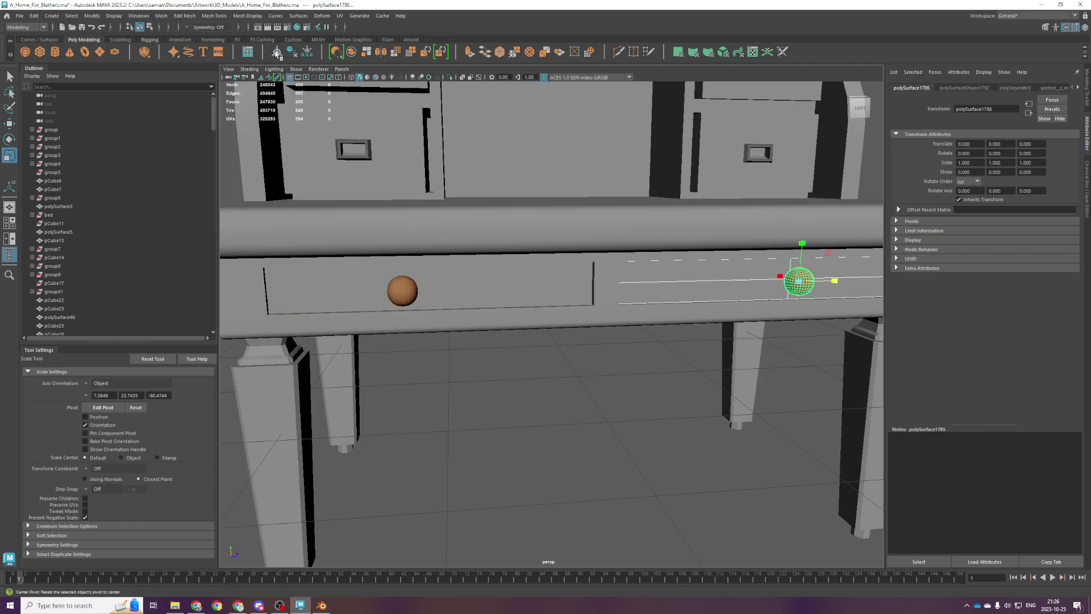
Delete the vertical edge loop that runs past the knob on the left-hand wide drawer box.
{"action": "left_click", "coordinate": [486, 297]}
{"action": "right_click_drag", "start_coordinate": [486, 297], "coordinate": [481, 271]}
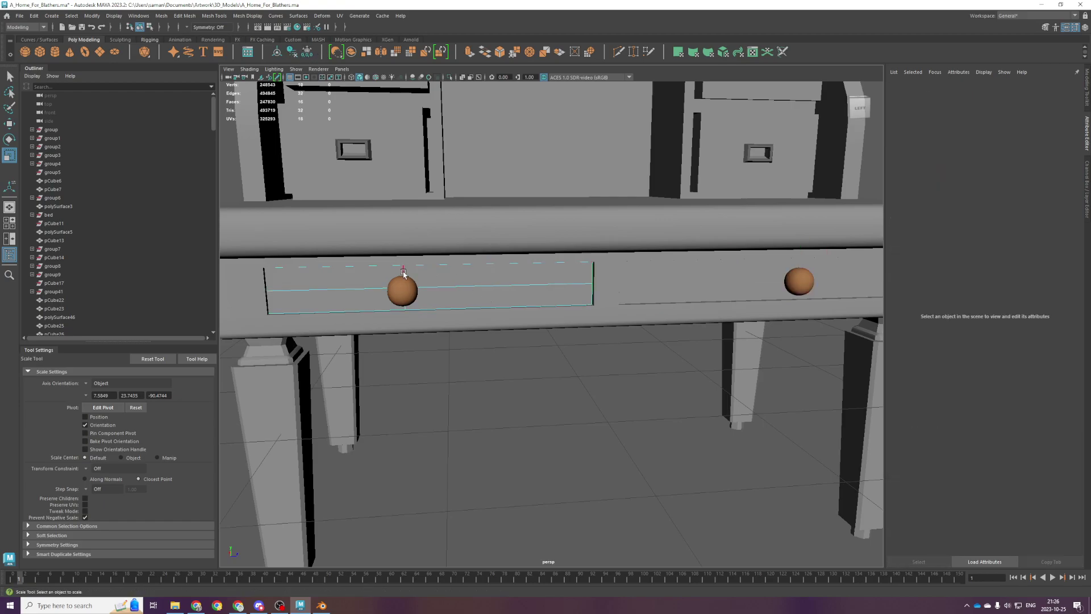
{"action": "double_click", "coordinate": [396, 272]}
{"action": "key", "text": "Delete"}
Delete the matching vertical edge loop behind the knob on the right-hand wide drawer box.
{"action": "left_click", "coordinate": [689, 291]}
{"action": "right_click_drag", "start_coordinate": [690, 292], "coordinate": [694, 268]}
{"action": "double_click", "coordinate": [783, 266]}
{"action": "key", "text": "Delete"}
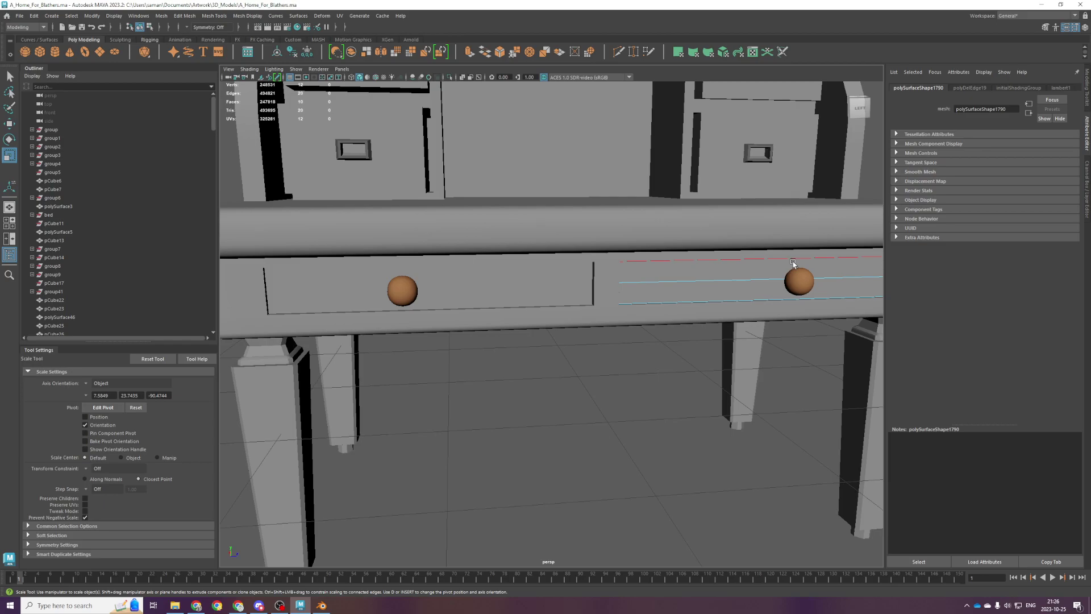
{"action": "key", "text": "ctrl+z"}
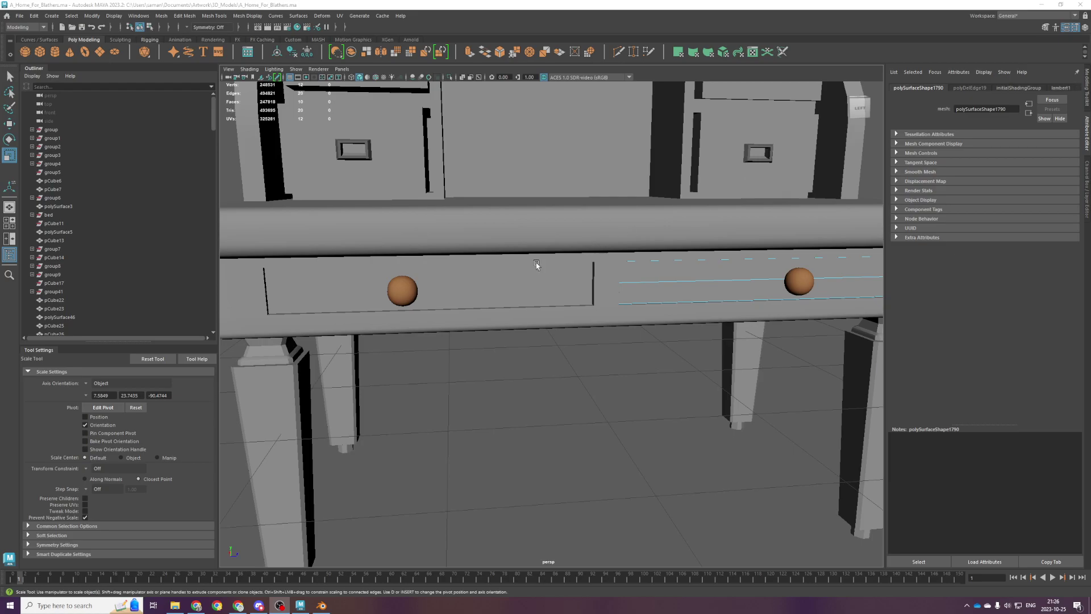
In the top view, insert an edge loop at 50% across the right-hand wide drawer with the Multi-Cut tool.
{"action": "scroll", "coordinate": [543, 268], "scroll_direction": "down", "scroll_amount": 2}
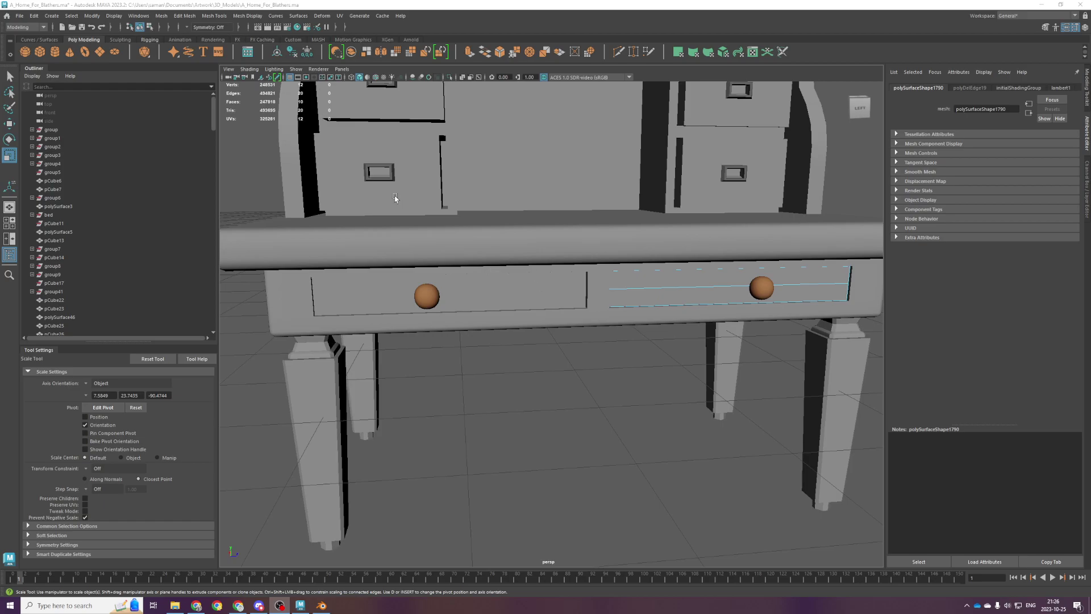
{"action": "key", "text": "space"}
{"action": "key", "text": "space"}
{"action": "right_click", "coordinate": [495, 359], "text": "shift"}
{"action": "right_click_drag", "start_coordinate": [495, 359], "coordinate": [449, 357], "text": "shift"}
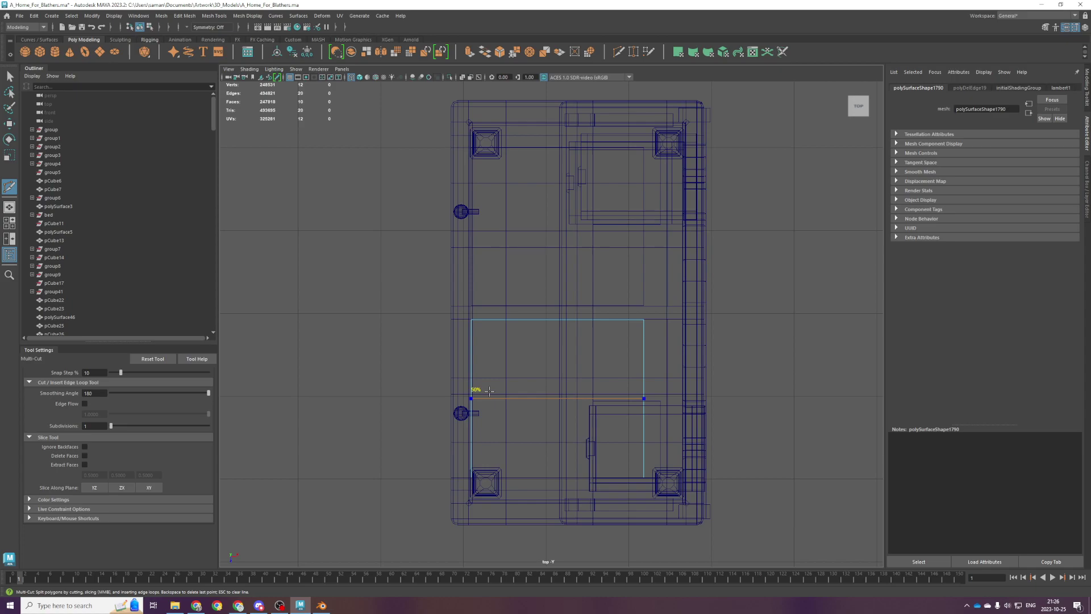
{"action": "left_click", "coordinate": [488, 391], "text": "ctrl"}
{"action": "key", "text": "q"}
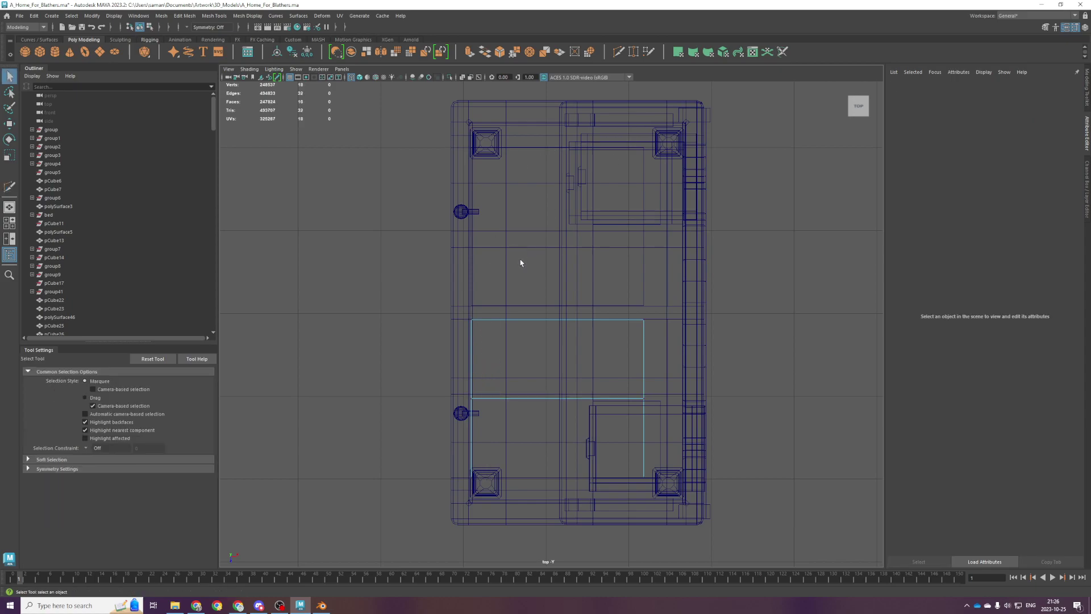
Insert a Multi-Cut edge loop at the middle of the left-hand wide drawer's width in the top view, and return to the perspective view.
{"action": "left_click", "coordinate": [520, 262]}
{"action": "key", "text": "space"}
{"action": "key", "text": "space"}
{"action": "key", "text": "space"}
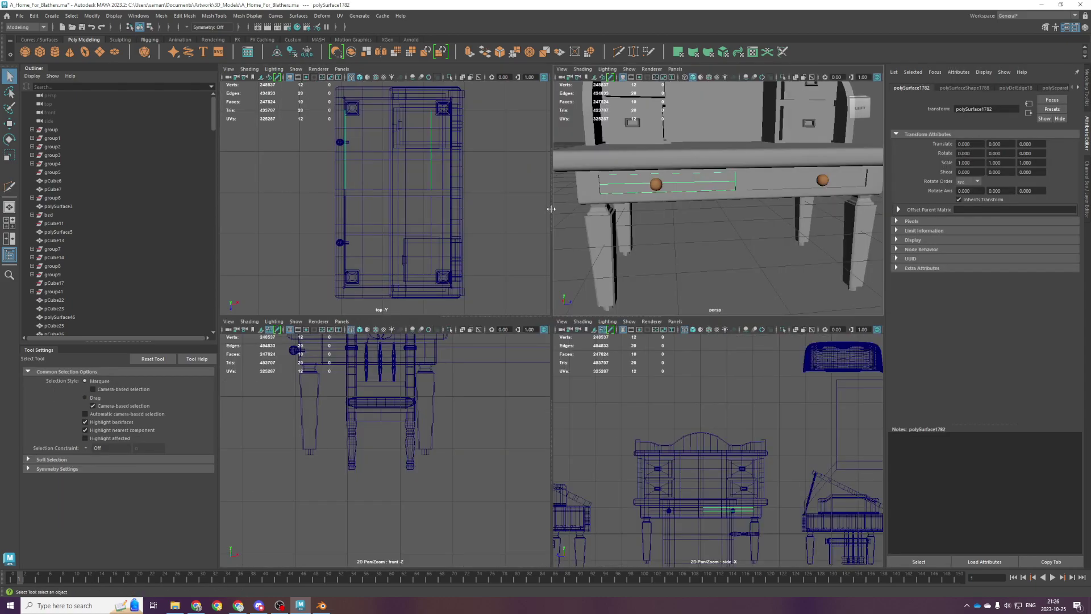
{"action": "key", "text": "space"}
{"action": "right_click_drag", "start_coordinate": [600, 252], "coordinate": [555, 250], "text": "shift"}
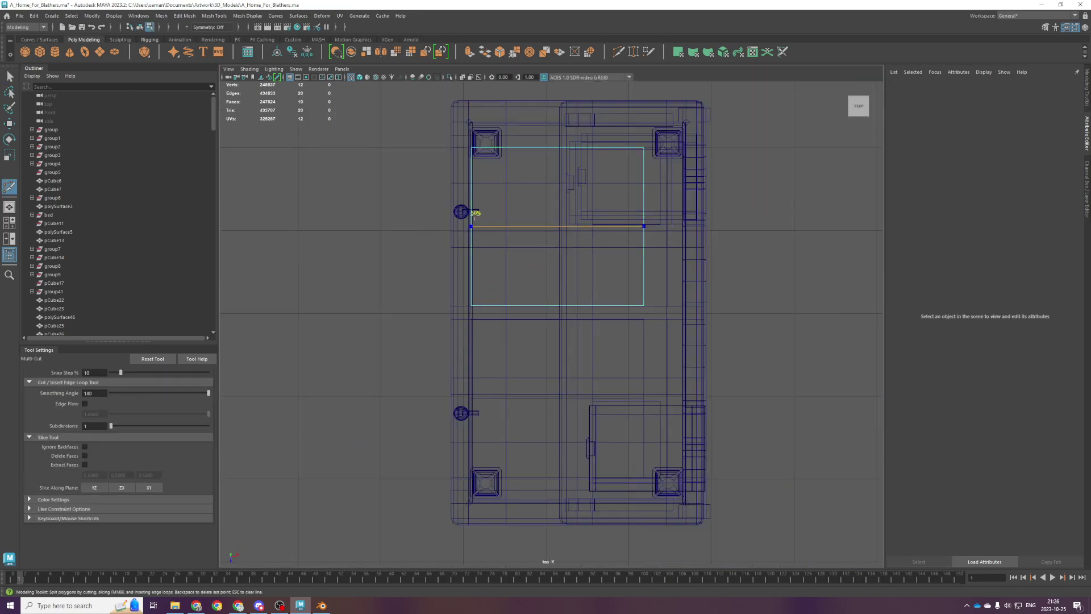
{"action": "left_click", "coordinate": [472, 216], "text": "ctrl"}
{"action": "key", "text": "q"}
{"action": "key", "text": "space"}
{"action": "key", "text": "space"}
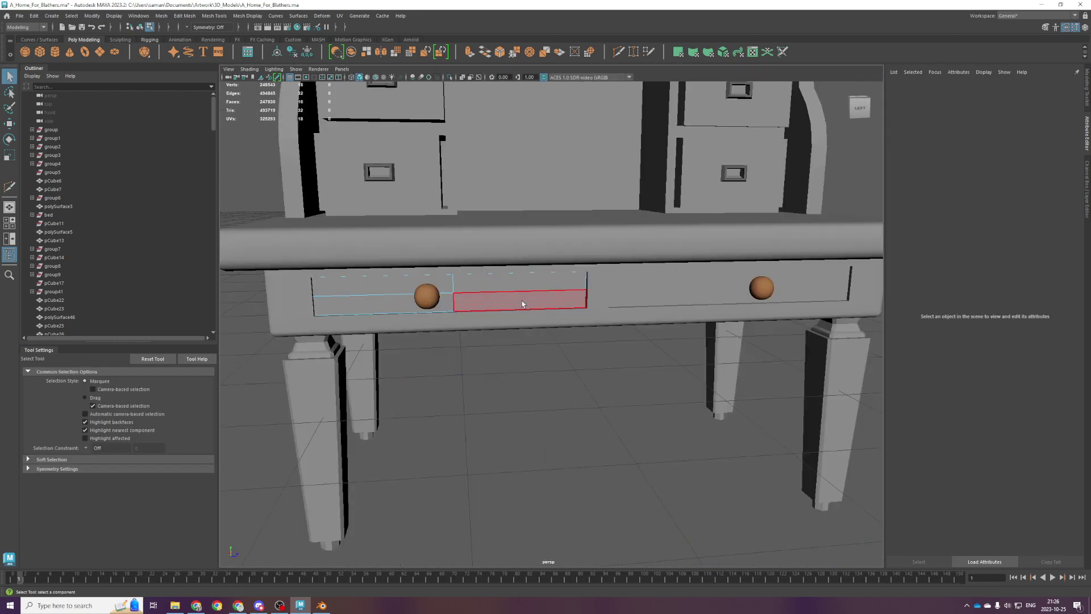
Combine the left desk drawer's round knob and its stem into one mesh.
{"action": "left_click", "coordinate": [486, 288]}
{"action": "left_click", "coordinate": [427, 305]}
{"action": "scroll", "coordinate": [443, 308], "scroll_direction": "up", "scroll_amount": 3}
{"action": "left_click_drag", "start_coordinate": [443, 308], "coordinate": [317, 287], "text": "alt"}
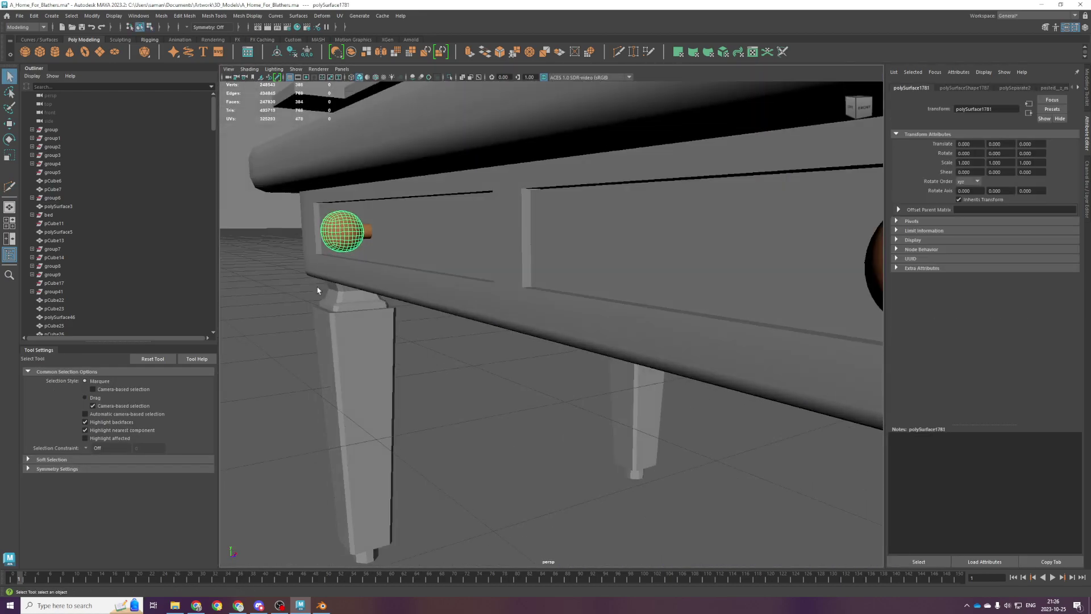
{"action": "left_click", "coordinate": [368, 234], "text": "shift"}
{"action": "left_click", "coordinate": [161, 16]}
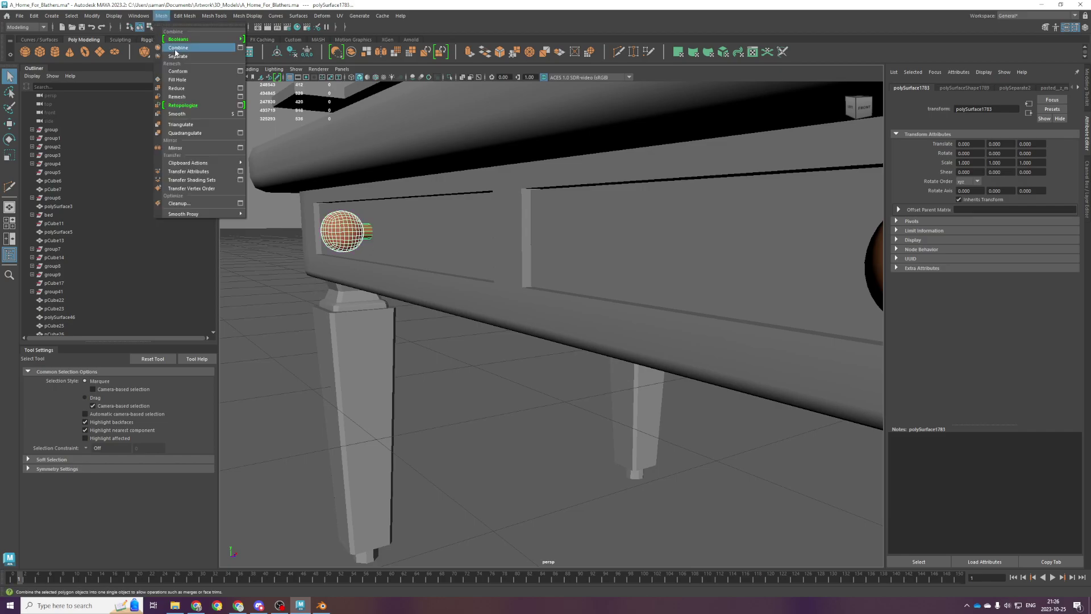
{"action": "left_click", "coordinate": [171, 48]}
Combine the right desk drawer's round knob and its stem into one mesh.
{"action": "scroll", "coordinate": [449, 237], "scroll_direction": "down", "scroll_amount": 3}
{"action": "left_click_drag", "start_coordinate": [450, 237], "coordinate": [662, 285], "text": "alt"}
{"action": "left_click", "coordinate": [673, 289]}
{"action": "left_click", "coordinate": [652, 279], "text": "shift"}
{"action": "left_click", "coordinate": [161, 16]}
{"action": "left_click", "coordinate": [171, 47]}
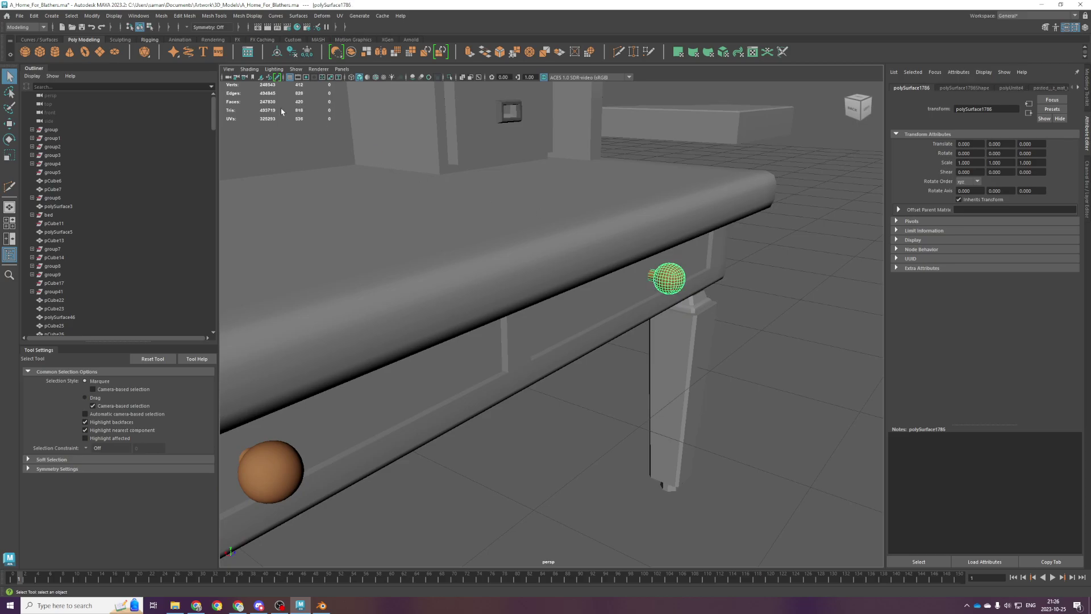
Move the right knob sideways to the middle of its drawer front, using the orthographic side view.
{"action": "key", "text": "space"}
{"action": "key", "text": "space"}
{"action": "key", "text": "f"}
{"action": "scroll", "coordinate": [538, 397], "scroll_direction": "down", "scroll_amount": 5}
{"action": "key", "text": "space"}
{"action": "key", "text": "space"}
{"action": "key", "text": "f"}
{"action": "scroll", "coordinate": [644, 390], "scroll_direction": "down", "scroll_amount": 5}
{"action": "scroll", "coordinate": [646, 389], "scroll_direction": "down", "scroll_amount": 7}
{"action": "middle_click_drag", "start_coordinate": [659, 366], "coordinate": [601, 373], "text": "alt"}
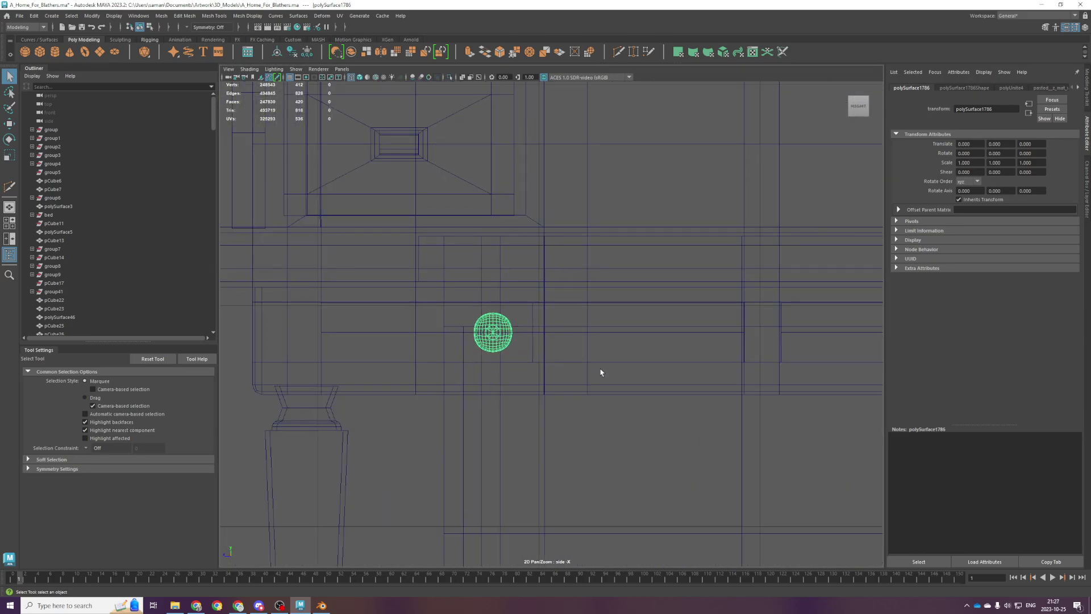
{"action": "scroll", "coordinate": [579, 362], "scroll_direction": "up", "scroll_amount": 2}
{"action": "left_click", "coordinate": [344, 334]}
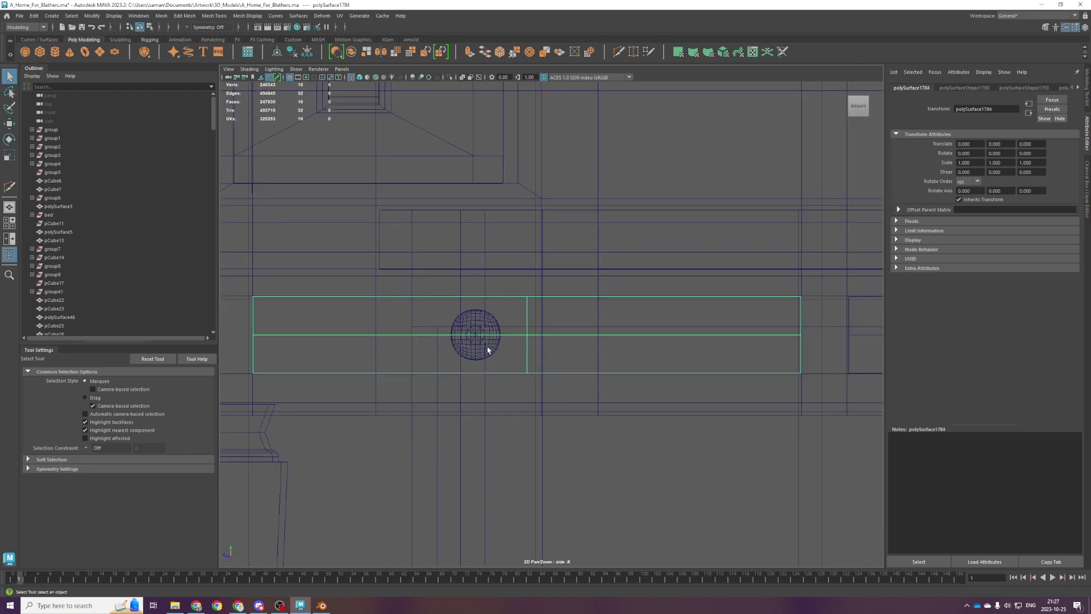
{"action": "left_click", "coordinate": [487, 349]}
{"action": "key", "text": "w"}
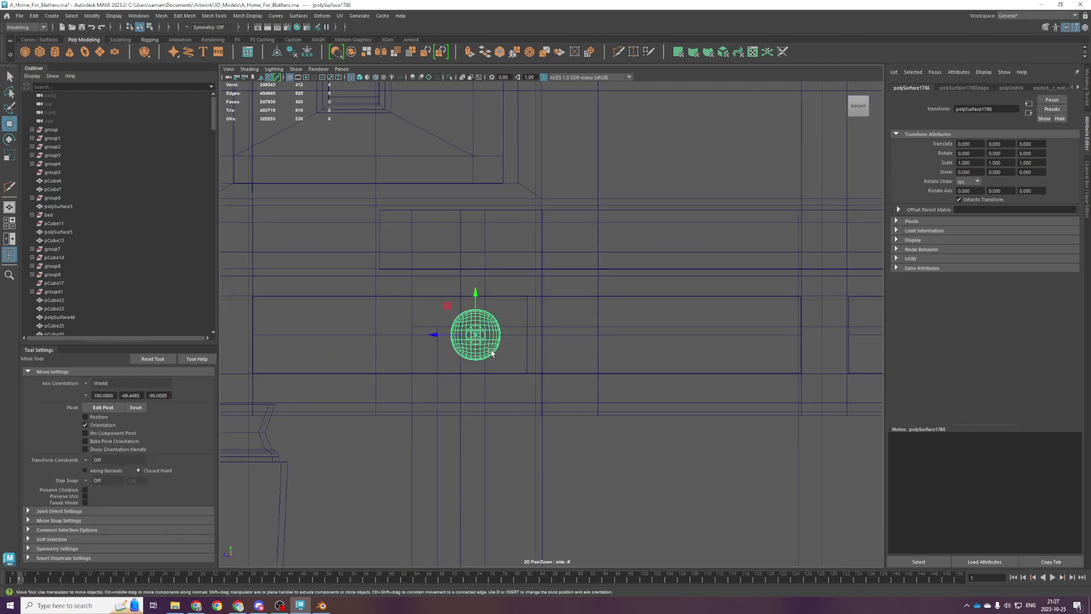
{"action": "left_click_drag", "start_coordinate": [462, 335], "coordinate": [513, 335]}
Move the left knob sideways to the middle of its drawer front in the side view.
{"action": "scroll", "coordinate": [654, 344], "scroll_direction": "down", "scroll_amount": 4}
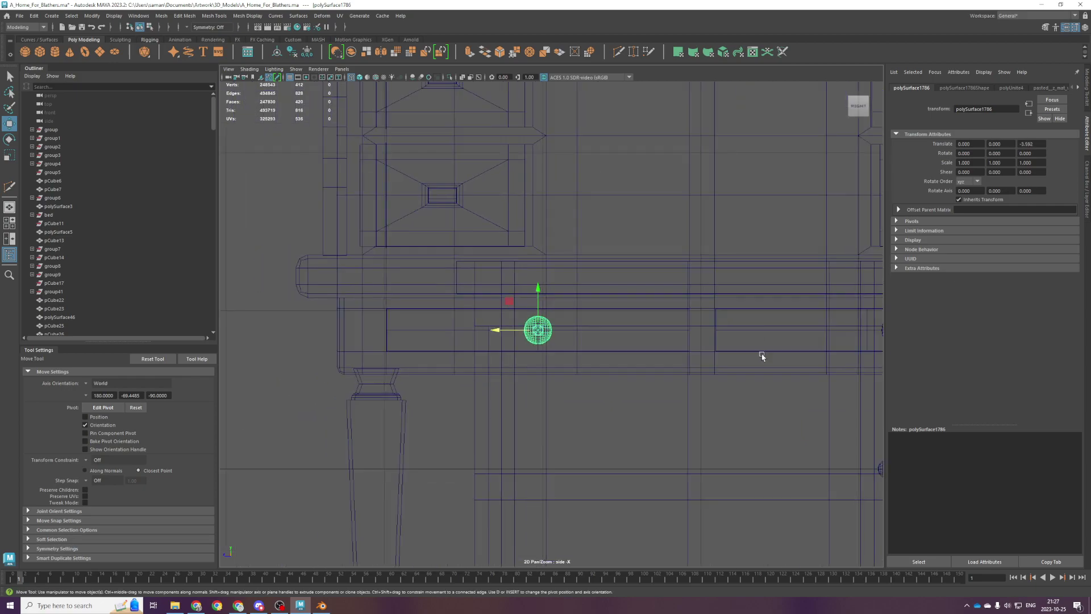
{"action": "middle_click_drag", "start_coordinate": [812, 336], "coordinate": [567, 311], "text": "alt"}
{"action": "scroll", "coordinate": [659, 309], "scroll_direction": "up", "scroll_amount": 1}
{"action": "left_click", "coordinate": [698, 306]}
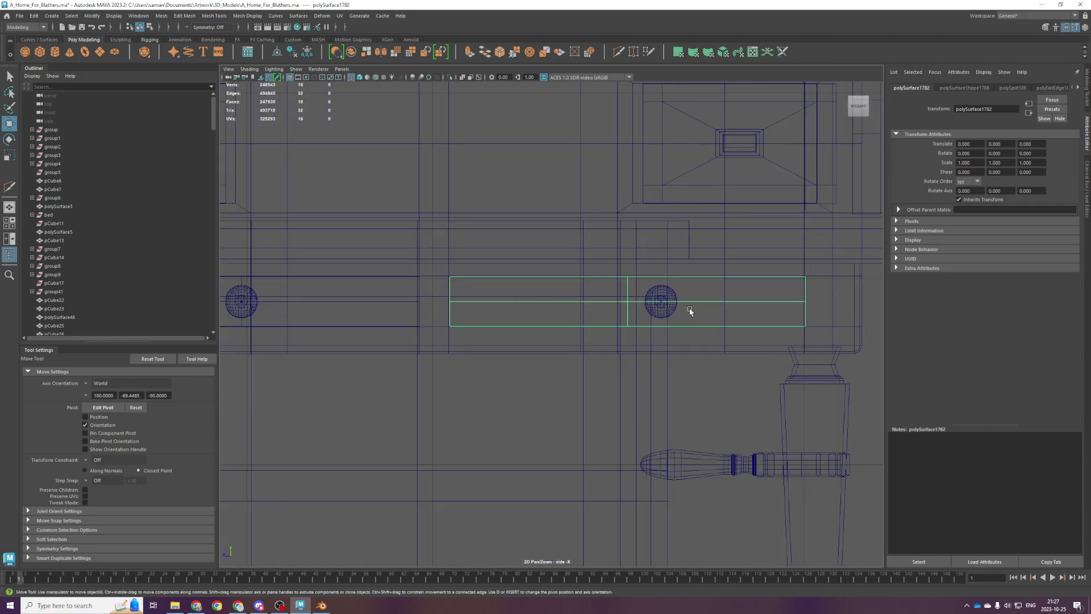
{"action": "left_click", "coordinate": [670, 313]}
{"action": "mouse_move", "coordinate": [622, 300]}
{"action": "left_mouse_down"}
{"action": "mouse_move", "coordinate": [581, 304]}
{"action": "mouse_move", "coordinate": [624, 300]}
{"action": "left_mouse_up"}
Pull both desk drawer fronts and their knobs slightly forward together along X, and save the scene.
{"action": "key", "text": "space"}
{"action": "key", "text": "space"}
{"action": "left_click_drag", "start_coordinate": [701, 290], "coordinate": [656, 289], "text": "alt"}
{"action": "right_click_drag", "start_coordinate": [624, 273], "coordinate": [653, 248]}
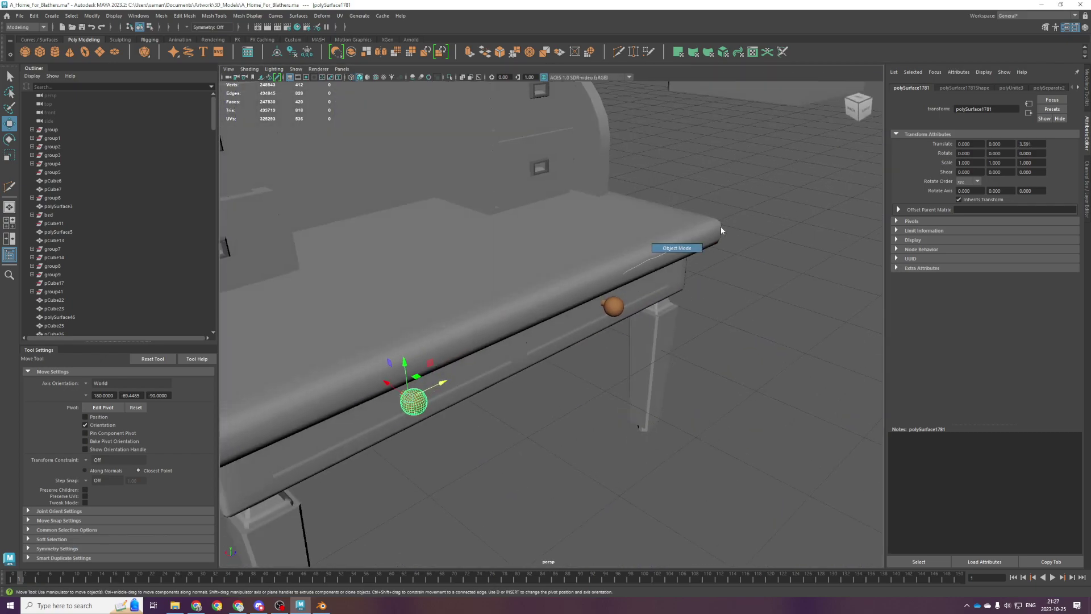
{"action": "left_click", "coordinate": [609, 306]}
{"action": "scroll", "coordinate": [594, 330], "scroll_direction": "up", "scroll_amount": 3}
{"action": "left_click", "coordinate": [571, 324], "text": "shift"}
{"action": "left_click", "coordinate": [463, 380], "text": "shift"}
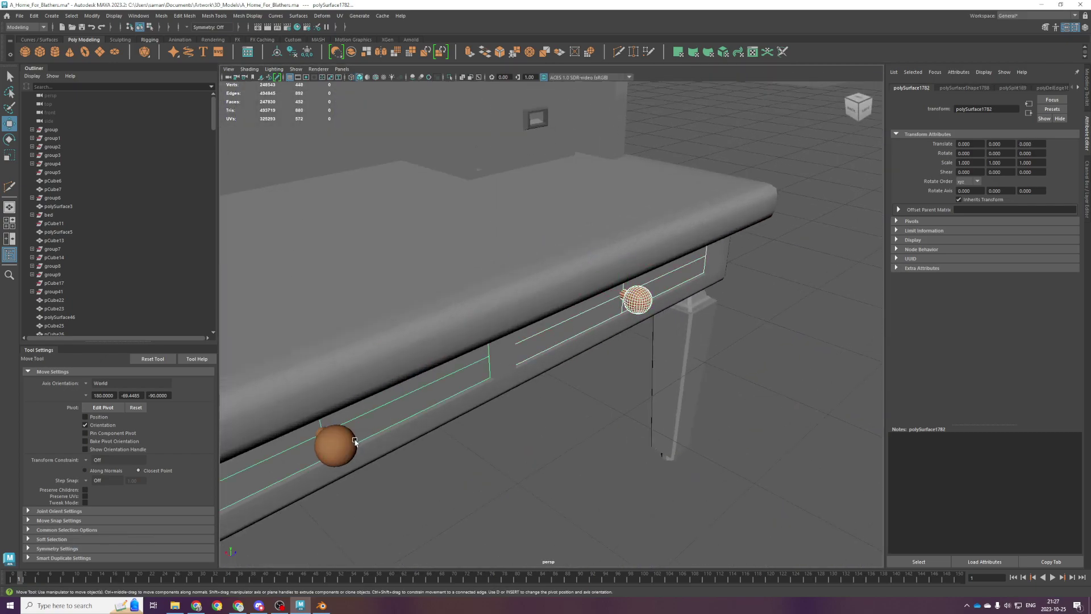
{"action": "left_click", "coordinate": [353, 441], "text": "shift"}
{"action": "scroll", "coordinate": [453, 425], "scroll_direction": "down", "scroll_amount": 4}
{"action": "left_click_drag", "start_coordinate": [415, 373], "coordinate": [416, 375]}
{"action": "key", "text": "ctrl+s"}
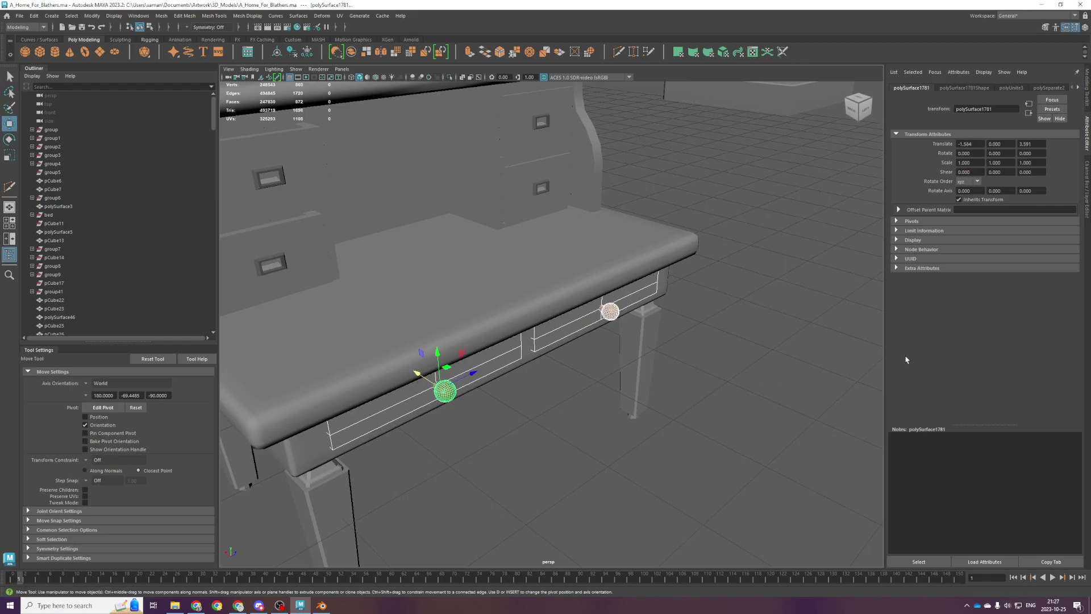
Examine the desk's legs, hutch and upper drawers from several angles.
{"action": "scroll", "coordinate": [799, 280], "scroll_direction": "down", "scroll_amount": 3}
{"action": "left_click", "coordinate": [799, 280]}
{"action": "scroll", "coordinate": [784, 284], "scroll_direction": "up", "scroll_amount": 3}
{"action": "left_click", "coordinate": [643, 330]}
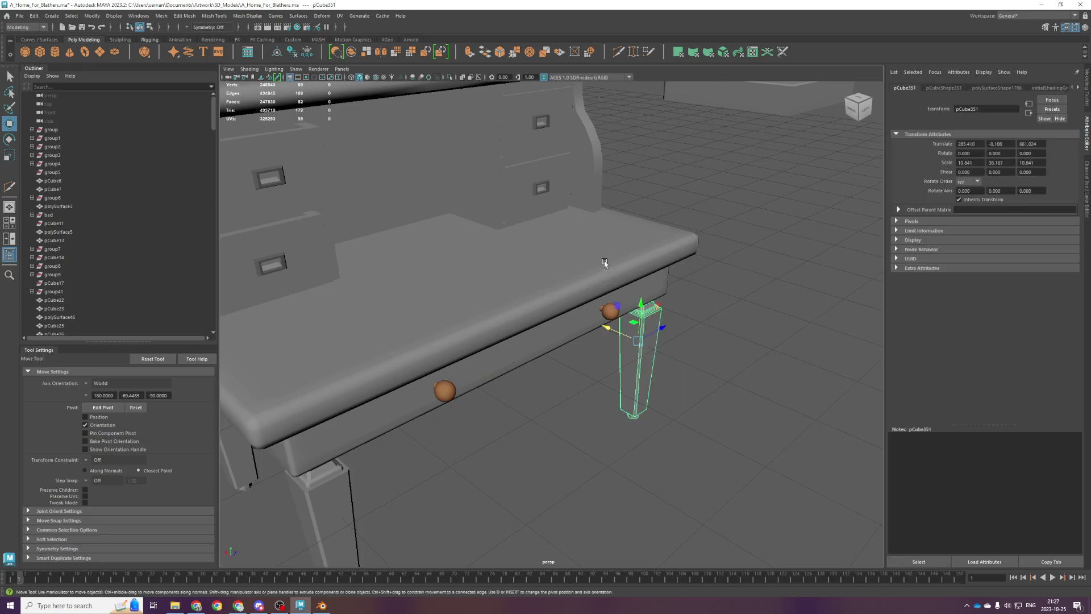
{"action": "scroll", "coordinate": [606, 263], "scroll_direction": "down", "scroll_amount": 4}
{"action": "left_click_drag", "start_coordinate": [619, 298], "coordinate": [546, 275], "text": "alt"}
{"action": "scroll", "coordinate": [547, 277], "scroll_direction": "down", "scroll_amount": 3}
{"action": "left_click_drag", "start_coordinate": [604, 320], "coordinate": [659, 307], "text": "alt"}
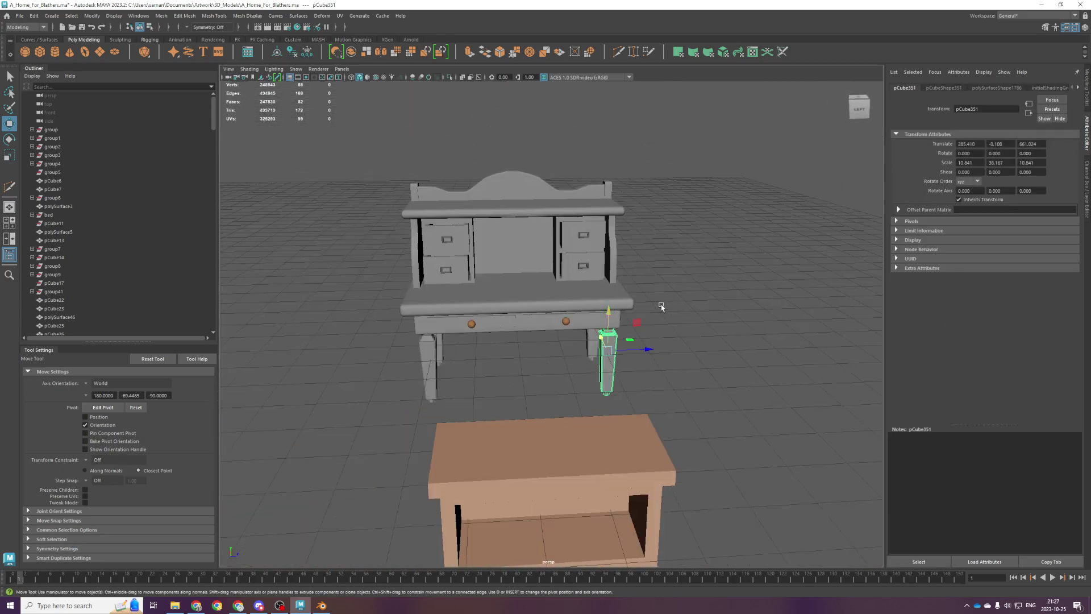
{"action": "scroll", "coordinate": [592, 294], "scroll_direction": "up", "scroll_amount": 4}
{"action": "left_click", "coordinate": [384, 229]}
{"action": "scroll", "coordinate": [501, 281], "scroll_direction": "up", "scroll_amount": 4}
{"action": "left_click_drag", "start_coordinate": [500, 281], "coordinate": [473, 314], "text": "alt"}
{"action": "left_click_drag", "start_coordinate": [423, 230], "coordinate": [470, 272], "text": "alt"}
{"action": "middle_click_drag", "start_coordinate": [470, 273], "coordinate": [519, 334], "text": "alt"}
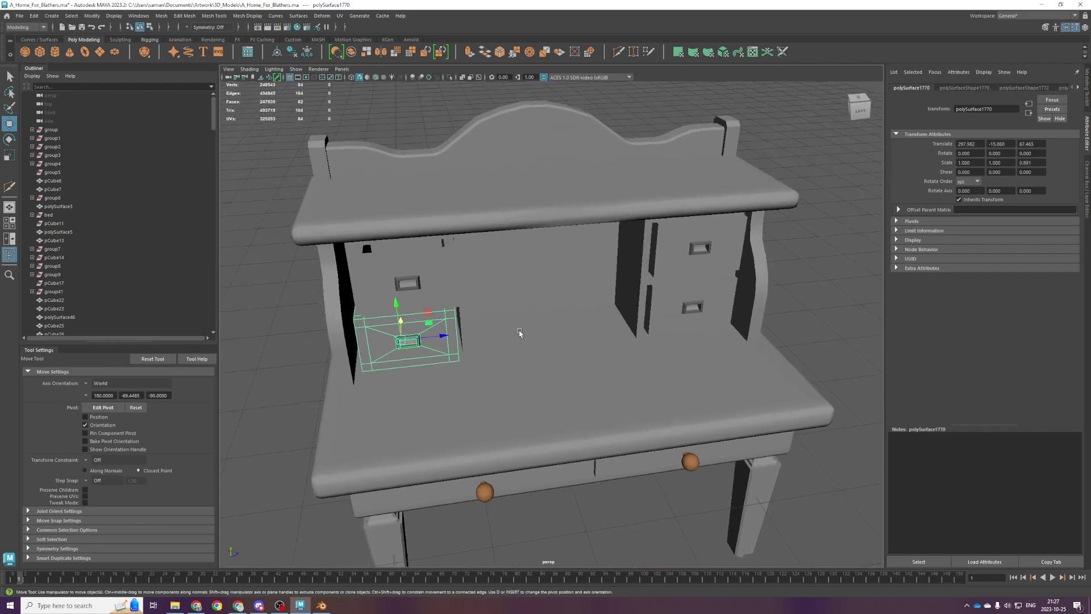
{"action": "left_click", "coordinate": [446, 278], "text": "shift"}
{"action": "mouse_move", "coordinate": [472, 295]}
{"action": "left_mouse_down", "text": "alt"}
{"action": "mouse_move", "coordinate": [507, 315]}
{"action": "mouse_move", "coordinate": [462, 309]}
{"action": "left_mouse_up", "text": "alt"}
{"action": "left_click_drag", "start_coordinate": [552, 297], "coordinate": [569, 311], "text": "alt"}
Delete the lower-left, upper-right and lower-right hutch drawers, keeping only the upper-left one.
{"action": "left_click", "coordinate": [703, 256]}
{"action": "left_click", "coordinate": [461, 272]}
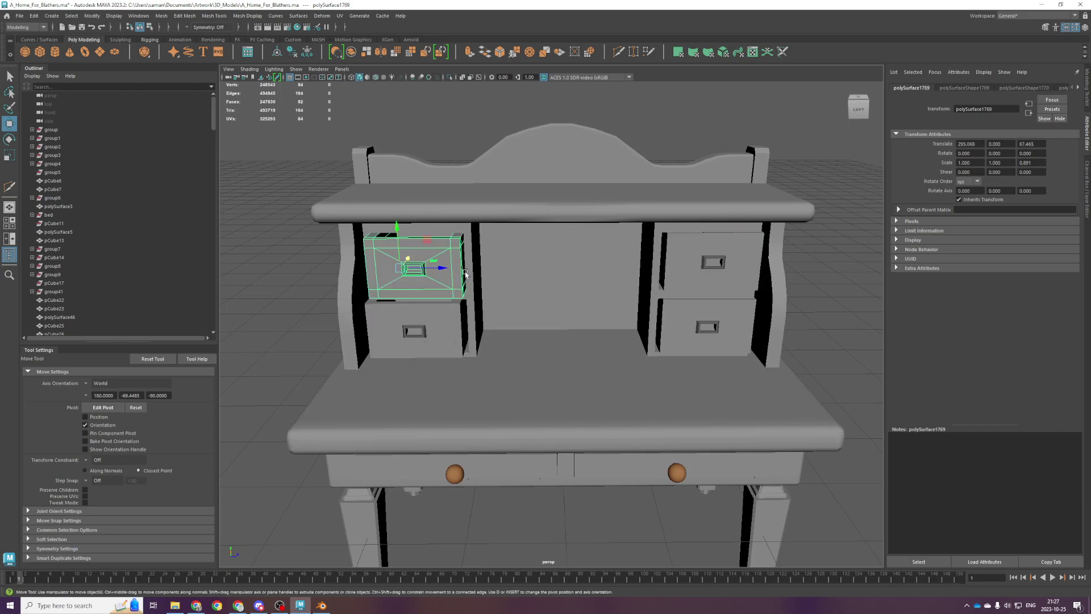
{"action": "left_click", "coordinate": [446, 322]}
{"action": "key", "text": "Delete"}
{"action": "left_click", "coordinate": [725, 277]}
{"action": "key", "text": "Delete"}
{"action": "left_click", "coordinate": [706, 316]}
{"action": "key", "text": "Delete"}
Duplicate the upper-left hutch drawer and move the copy straight down into the compartment below it.
{"action": "left_click", "coordinate": [440, 274]}
{"action": "left_click_drag", "start_coordinate": [455, 385], "coordinate": [436, 381], "text": "alt"}
{"action": "key", "text": "space"}
{"action": "key", "text": "space"}
{"action": "key", "text": "f"}
{"action": "scroll", "coordinate": [443, 472], "scroll_direction": "down", "scroll_amount": 6}
{"action": "middle_click_drag", "start_coordinate": [496, 504], "coordinate": [494, 439], "text": "alt"}
{"action": "left_click", "coordinate": [276, 53]}
{"action": "scroll", "coordinate": [472, 283], "scroll_direction": "down", "scroll_amount": 1}
{"action": "middle_click_drag", "start_coordinate": [447, 266], "coordinate": [419, 228], "text": "alt"}
{"action": "key", "text": "ctrl+d"}
{"action": "left_click_drag", "start_coordinate": [521, 200], "coordinate": [518, 350]}
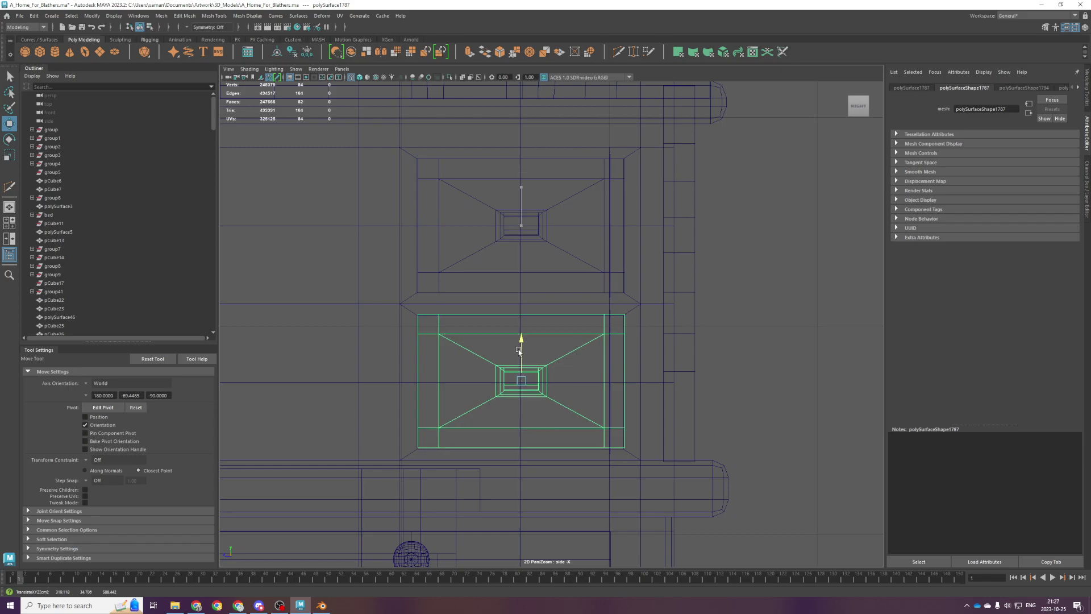
Duplicate both left hutch drawers and move the copies sideways into the two right compartments.
{"action": "key", "text": "space"}
{"action": "key", "text": "space"}
{"action": "left_click_drag", "start_coordinate": [416, 264], "coordinate": [429, 283], "text": "alt"}
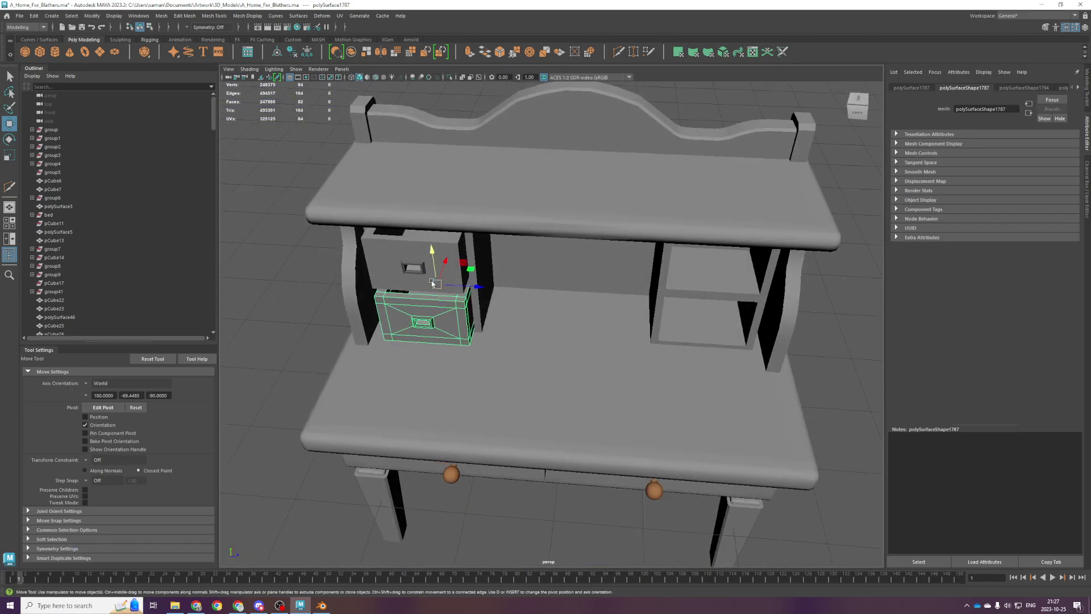
{"action": "left_click", "coordinate": [415, 260], "text": "shift"}
{"action": "key", "text": "ctrl+d"}
{"action": "left_click_drag", "start_coordinate": [467, 233], "coordinate": [758, 240]}
Fine-tune the right drawer pair's sideways position in the top view and its depth position in the perspective view.
{"action": "scroll", "coordinate": [703, 364], "scroll_direction": "up", "scroll_amount": 2}
{"action": "key", "text": "space"}
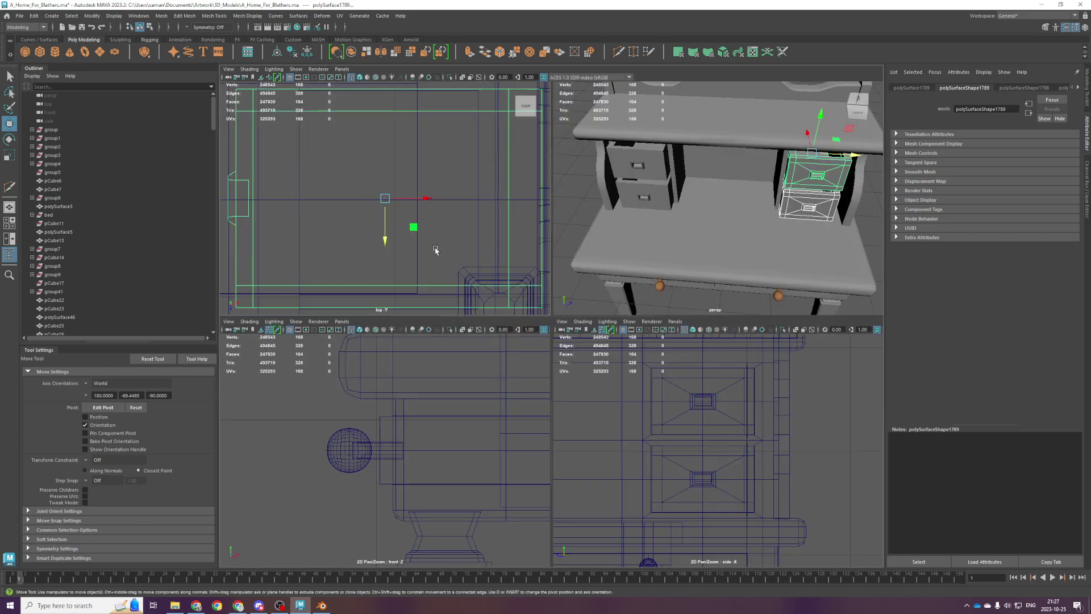
{"action": "key", "text": "space"}
{"action": "left_click_drag", "start_coordinate": [550, 361], "coordinate": [551, 353]}
{"action": "key", "text": "space"}
{"action": "key", "text": "space"}
{"action": "left_click_drag", "start_coordinate": [696, 281], "coordinate": [750, 257], "text": "alt"}
{"action": "left_click_drag", "start_coordinate": [633, 217], "coordinate": [626, 215]}
Try to shorten the right drawer pair by moving its rear vertices toward the front in the top view.
{"action": "key", "text": "space"}
{"action": "key", "text": "space"}
{"action": "scroll", "coordinate": [602, 261], "scroll_direction": "down", "scroll_amount": 3}
{"action": "right_click_drag", "start_coordinate": [745, 204], "coordinate": [755, 185]}
{"action": "left_click_drag", "start_coordinate": [678, 158], "coordinate": [785, 478]}
{"action": "left_click_drag", "start_coordinate": [747, 330], "coordinate": [667, 323]}
{"action": "key", "text": "ctrl+z"}
Select the rear vertices of all four hutch drawers in the top view, and return to object mode.
{"action": "key", "text": "space"}
{"action": "key", "text": "space"}
{"action": "left_click_drag", "start_coordinate": [748, 241], "coordinate": [466, 318], "text": "alt"}
{"action": "key", "text": "space"}
{"action": "key", "text": "space"}
{"action": "scroll", "coordinate": [445, 250], "scroll_direction": "down", "scroll_amount": 8}
{"action": "middle_click_drag", "start_coordinate": [534, 290], "coordinate": [482, 465], "text": "alt"}
{"action": "right_click_drag", "start_coordinate": [670, 233], "coordinate": [703, 211]}
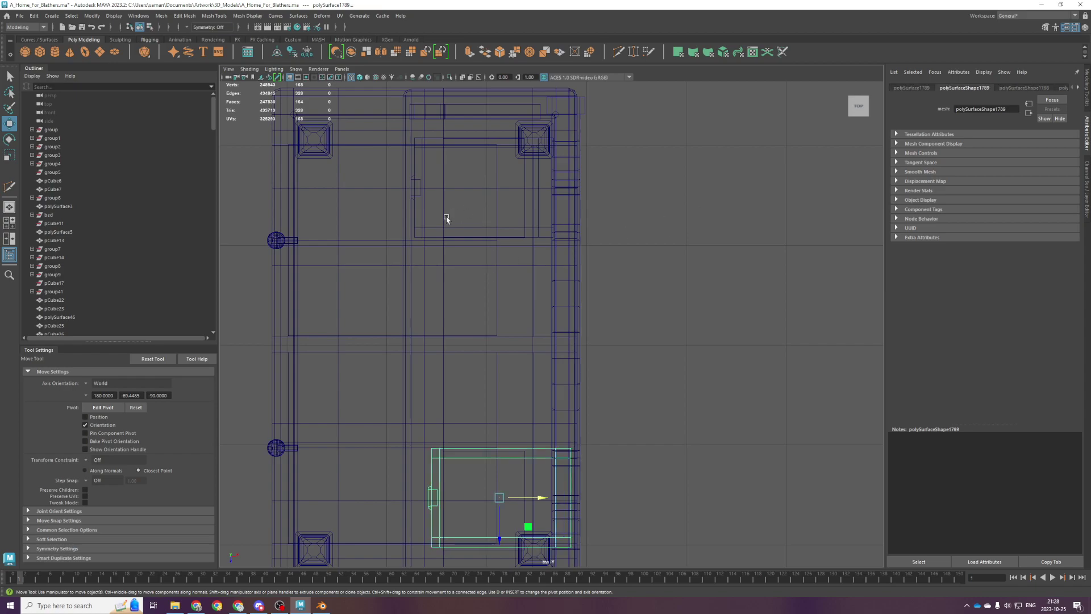
{"action": "left_click", "coordinate": [418, 198], "text": "shift"}
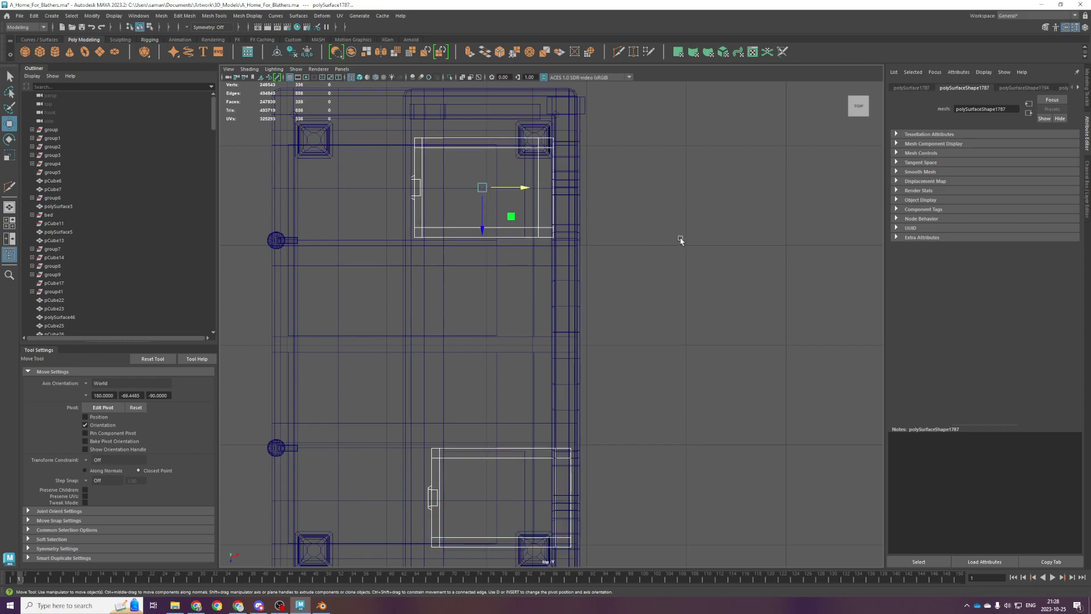
{"action": "right_click_drag", "start_coordinate": [679, 237], "coordinate": [618, 237]}
{"action": "scroll", "coordinate": [617, 238], "scroll_direction": "down", "scroll_amount": 3}
{"action": "left_click_drag", "start_coordinate": [533, 162], "coordinate": [629, 445]}
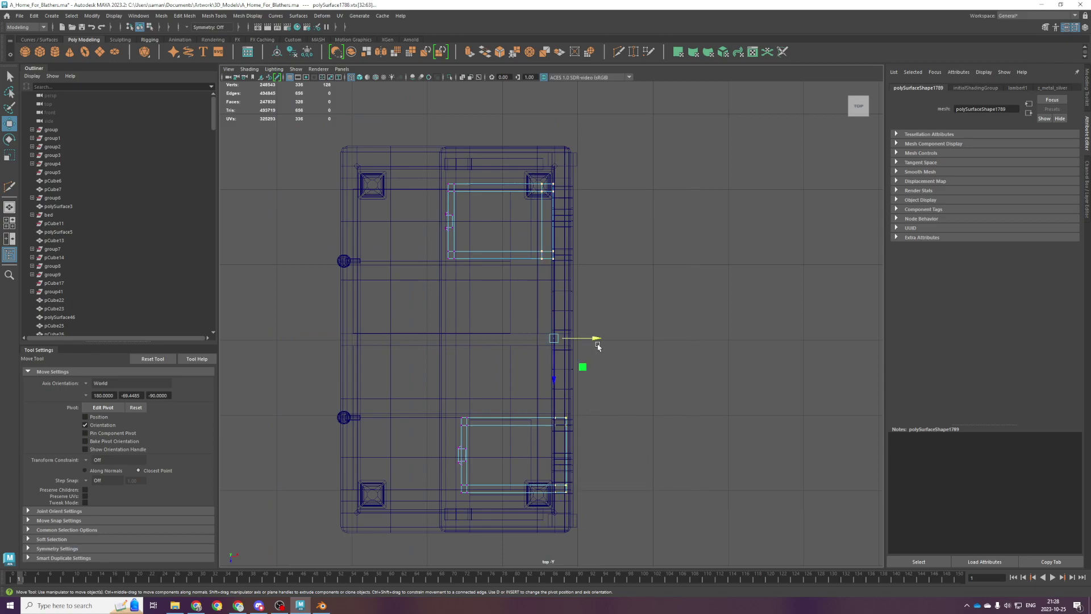
{"action": "key", "text": "space"}
{"action": "key", "text": "space"}
{"action": "key", "text": "F8"}
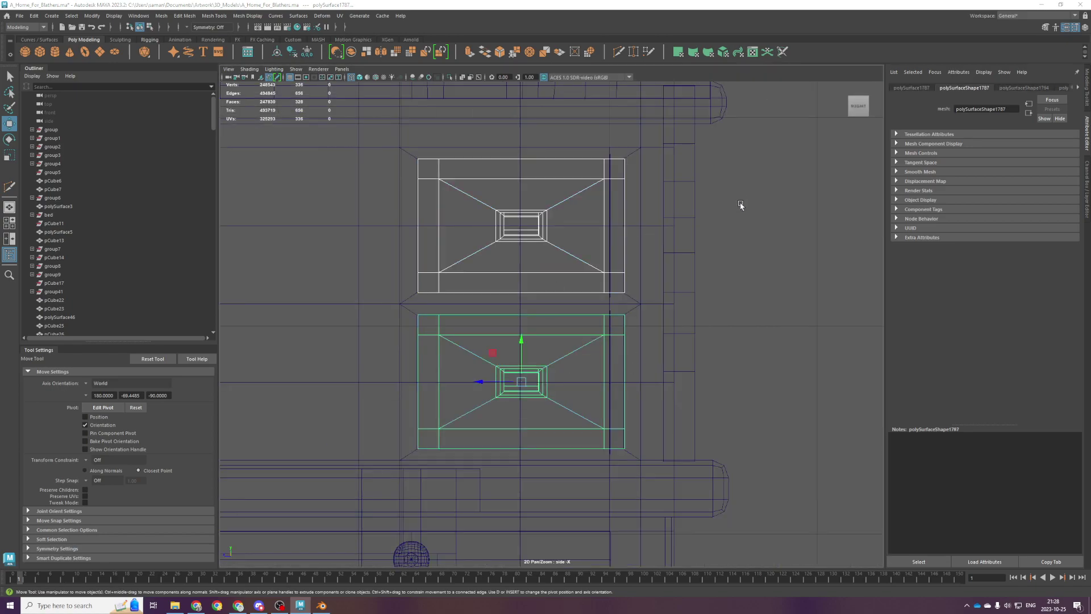
Select both right hutch drawers and push them slightly back into their compartments.
{"action": "key", "text": "space"}
{"action": "key", "text": "space"}
{"action": "left_click", "coordinate": [743, 203]}
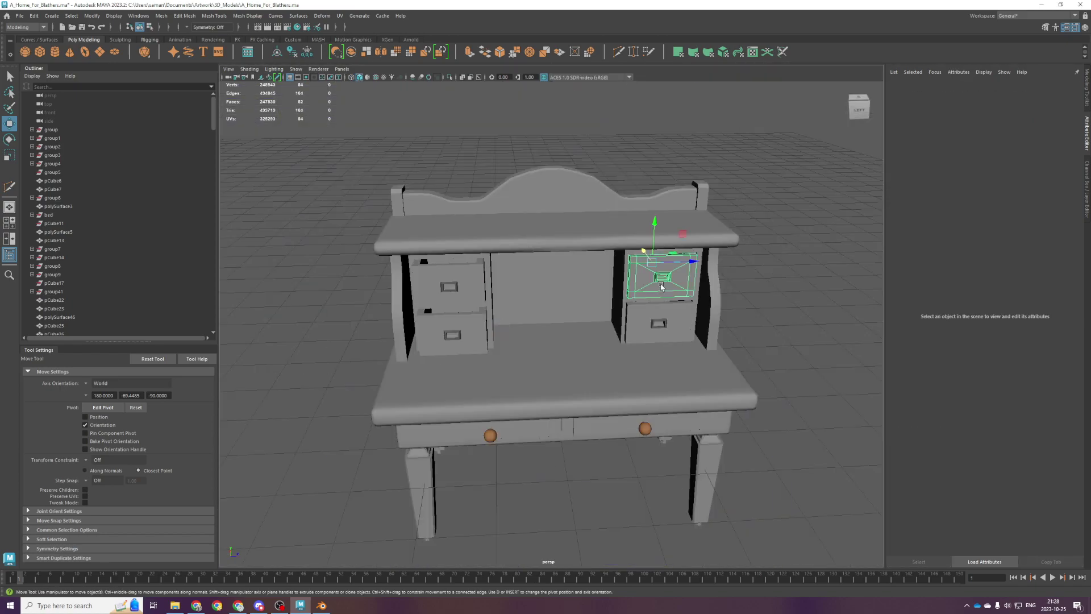
{"action": "left_click", "coordinate": [660, 287]}
{"action": "scroll", "coordinate": [660, 286], "scroll_direction": "up", "scroll_amount": 5}
{"action": "left_click_drag", "start_coordinate": [689, 348], "coordinate": [727, 296], "text": "alt"}
{"action": "left_click", "coordinate": [728, 296], "text": "shift"}
{"action": "scroll", "coordinate": [671, 312], "scroll_direction": "down", "scroll_amount": 3}
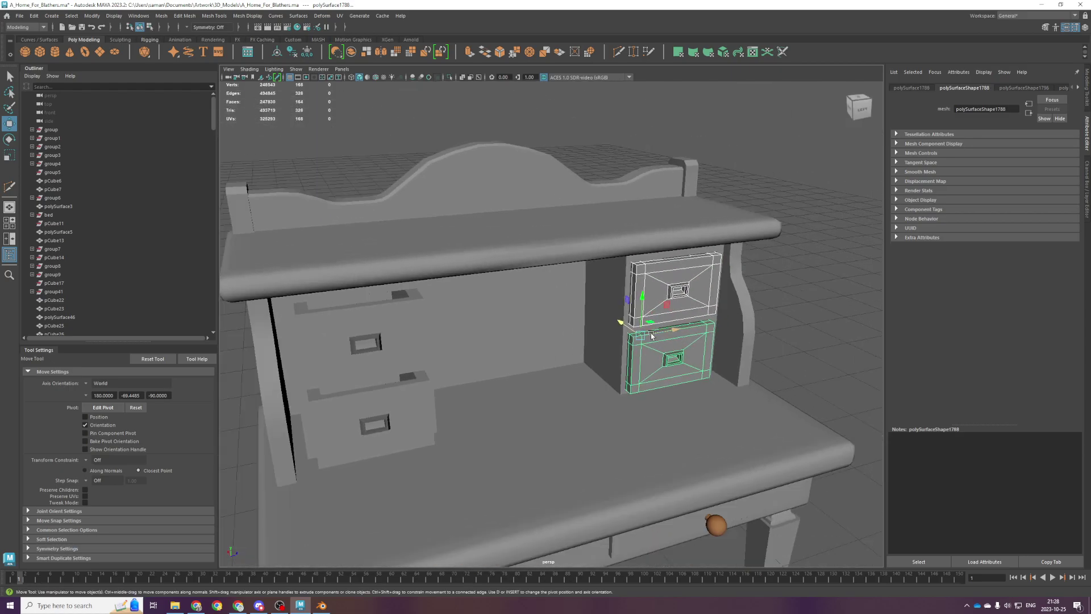
Adjust the upper-left and lower-left hutch drawers slightly along the depth axis, and save the scene.
{"action": "left_click", "coordinate": [408, 359]}
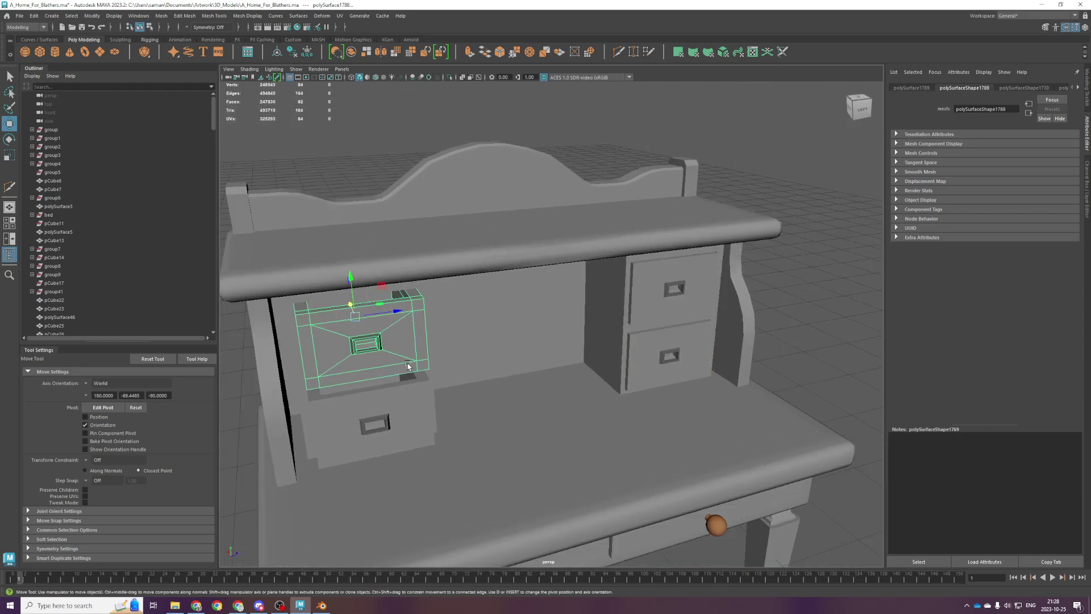
{"action": "left_click_drag", "start_coordinate": [384, 414], "coordinate": [345, 392], "text": "alt"}
{"action": "left_click_drag", "start_coordinate": [417, 322], "coordinate": [370, 334], "text": "alt"}
{"action": "left_click_drag", "start_coordinate": [463, 252], "coordinate": [461, 251]}
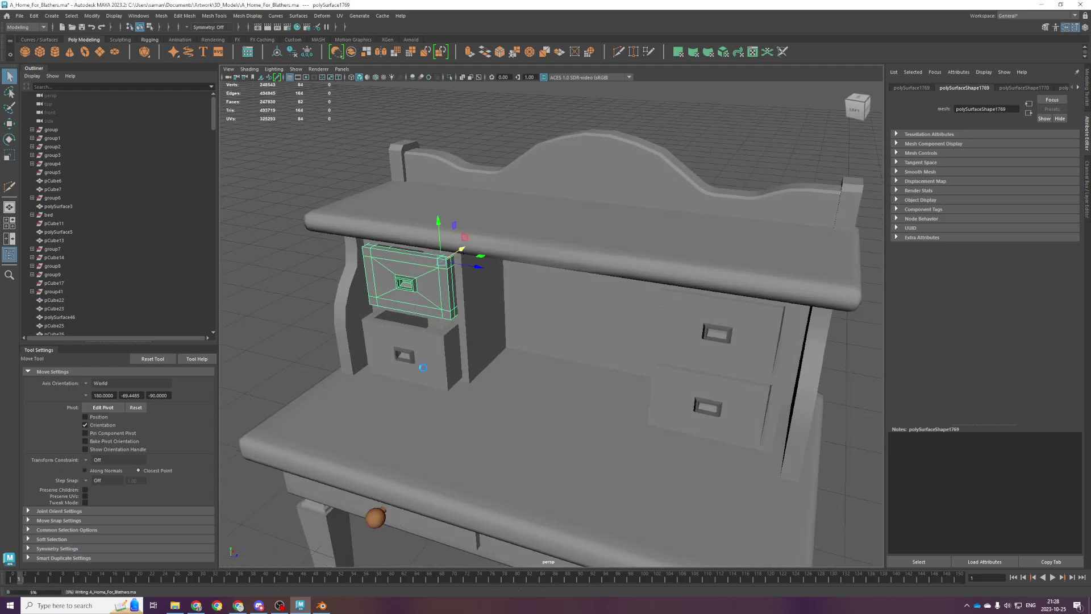
{"action": "left_click", "coordinate": [446, 356]}
{"action": "mouse_move", "coordinate": [460, 310]}
{"action": "left_mouse_down"}
{"action": "mouse_move", "coordinate": [476, 315]}
{"action": "mouse_move", "coordinate": [467, 323]}
{"action": "left_mouse_up"}
{"action": "key", "text": "ctrl+s"}
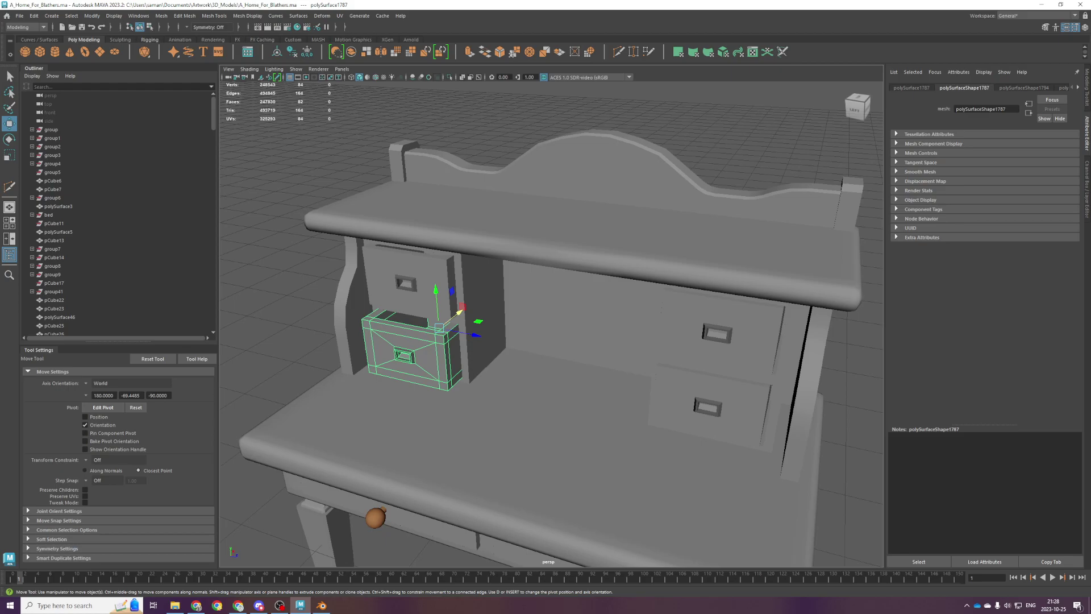
Save the scene again with the whole desk framed from the front.
{"action": "key", "text": "alt+Tab"}
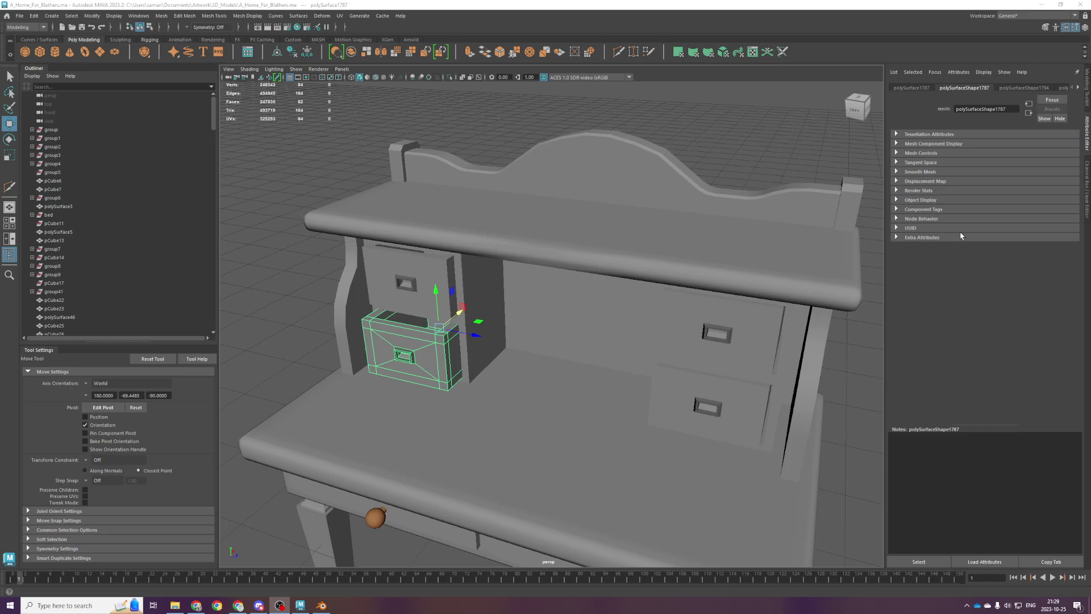
{"action": "scroll", "coordinate": [768, 383], "scroll_direction": "down", "scroll_amount": 6}
{"action": "left_click_drag", "start_coordinate": [729, 382], "coordinate": [749, 357], "text": "alt"}
{"action": "scroll", "coordinate": [749, 357], "scroll_direction": "up", "scroll_amount": 3}
{"action": "key", "text": "ctrl+s"}
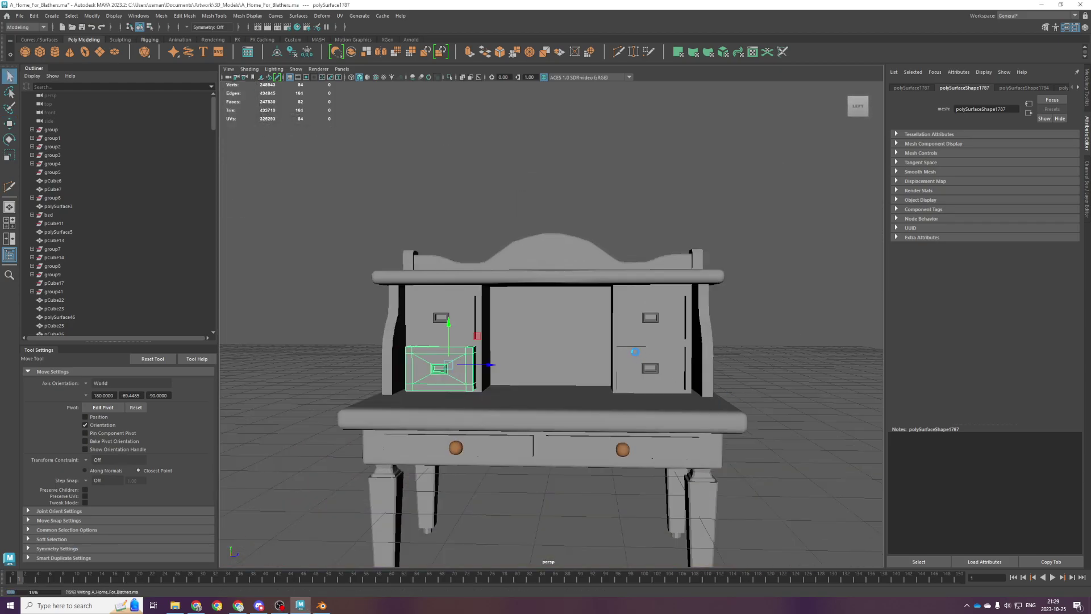
Move the hutch's right curved side panel slightly inward toward the drawers.
{"action": "scroll", "coordinate": [540, 369], "scroll_direction": "down", "scroll_amount": 3}
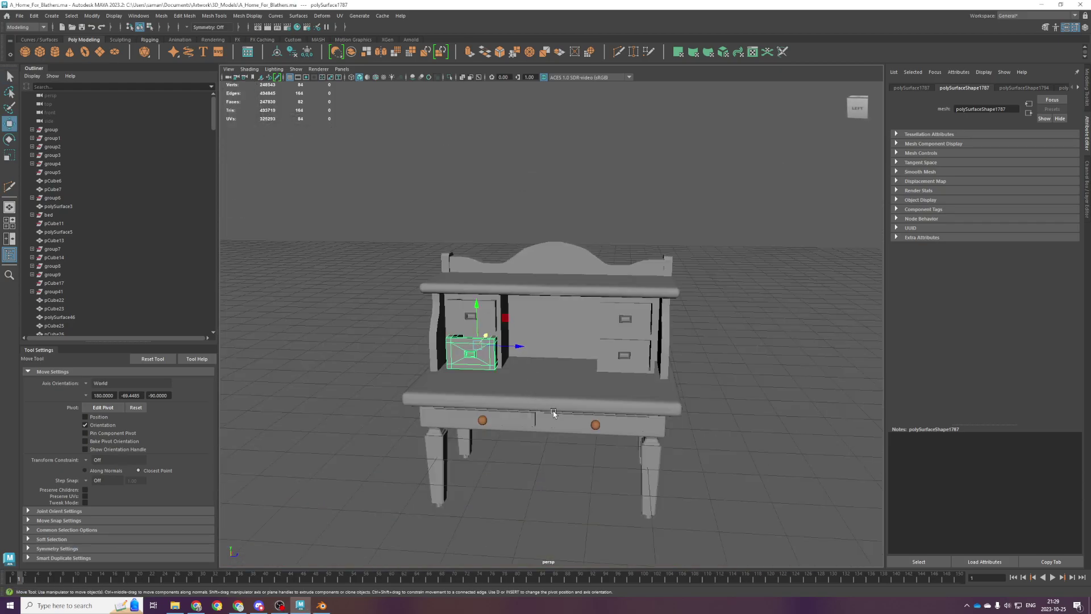
{"action": "scroll", "coordinate": [554, 413], "scroll_direction": "up", "scroll_amount": 2}
{"action": "left_click", "coordinate": [696, 339]}
{"action": "left_click_drag", "start_coordinate": [698, 337], "coordinate": [685, 333], "text": "alt"}
{"action": "left_click_drag", "start_coordinate": [754, 335], "coordinate": [743, 336]}
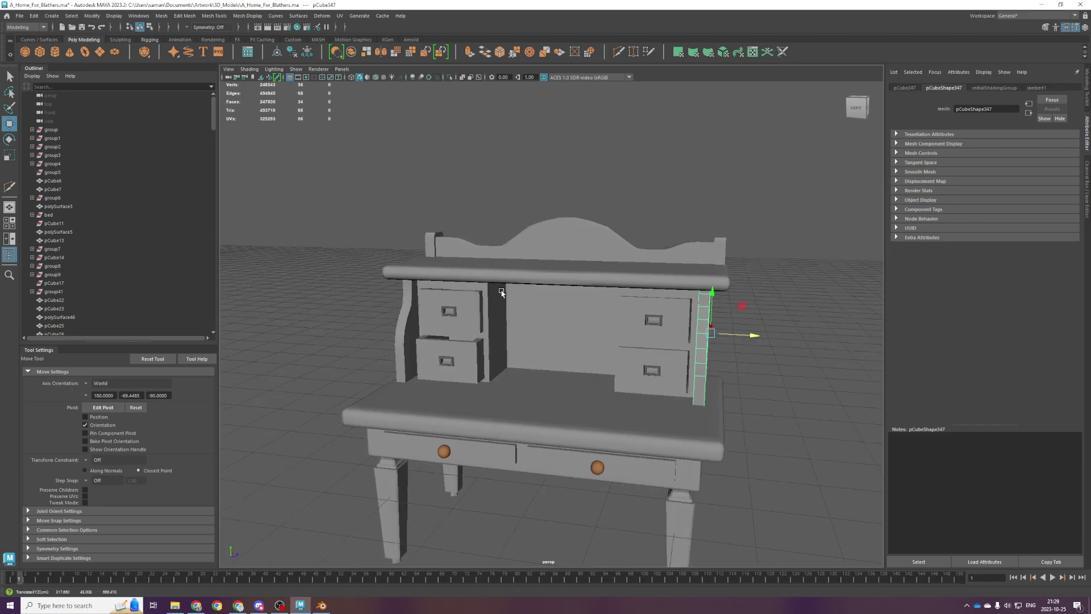
Fine-tune the right curved side panel's position in an orthographic view.
{"action": "left_click_drag", "start_coordinate": [500, 291], "coordinate": [527, 312], "text": "alt"}
{"action": "key", "text": "space"}
{"action": "key", "text": "space"}
{"action": "scroll", "coordinate": [546, 360], "scroll_direction": "down", "scroll_amount": 2}
{"action": "left_click_drag", "start_coordinate": [550, 390], "coordinate": [549, 393]}
Move the hutch's left curved side panel slightly inward toward the drawers.
{"action": "key", "text": "space"}
{"action": "key", "text": "space"}
{"action": "left_click_drag", "start_coordinate": [597, 241], "coordinate": [556, 246], "text": "alt"}
{"action": "middle_click_drag", "start_coordinate": [468, 285], "coordinate": [573, 253], "text": "alt"}
{"action": "left_click", "coordinate": [492, 288]}
{"action": "left_click_drag", "start_coordinate": [515, 288], "coordinate": [520, 288]}
{"action": "scroll", "coordinate": [520, 288], "scroll_direction": "up", "scroll_amount": 6}
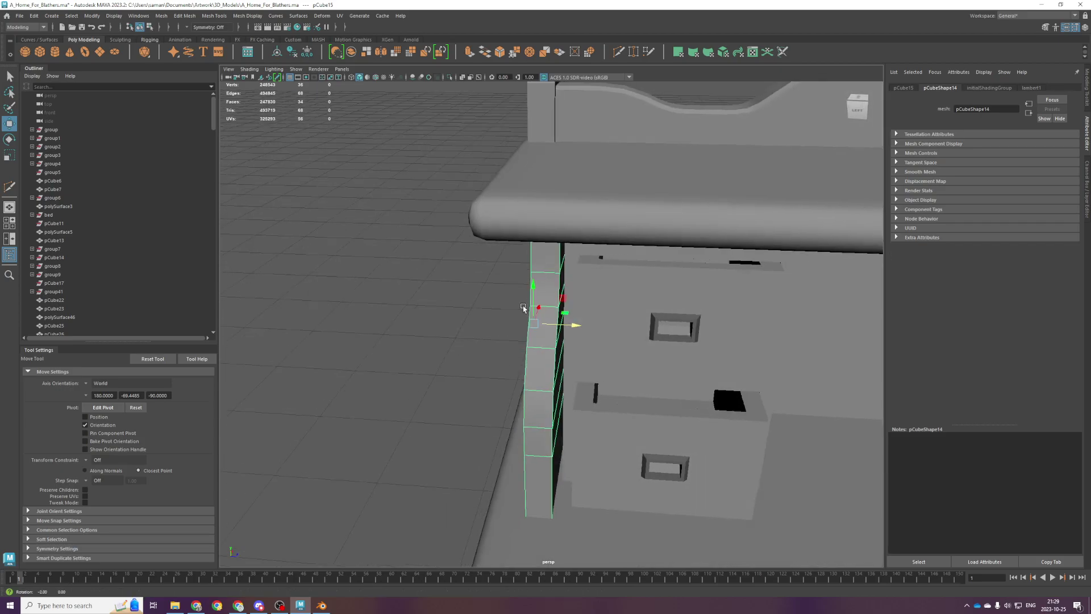
Nudge the hutch's left curved side panel a little closer to the drawers.
{"action": "left_click_drag", "start_coordinate": [575, 326], "coordinate": [579, 326]}
{"action": "scroll", "coordinate": [707, 328], "scroll_direction": "down", "scroll_amount": 5}
{"action": "middle_click_drag", "start_coordinate": [784, 329], "coordinate": [518, 320], "text": "alt"}
{"action": "left_click_drag", "start_coordinate": [519, 319], "coordinate": [517, 309], "text": "alt"}
Select the main desk body and save the scene.
{"action": "left_click", "coordinate": [586, 364]}
{"action": "left_click_drag", "start_coordinate": [586, 365], "coordinate": [558, 305], "text": "alt"}
{"action": "left_click", "coordinate": [554, 376]}
{"action": "left_click", "coordinate": [546, 332], "text": "shift"}
{"action": "scroll", "coordinate": [558, 307], "scroll_direction": "down", "scroll_amount": 6}
{"action": "left_click_drag", "start_coordinate": [570, 354], "coordinate": [511, 345], "text": "alt"}
{"action": "scroll", "coordinate": [551, 413], "scroll_direction": "up", "scroll_amount": 4}
{"action": "left_click", "coordinate": [550, 411]}
{"action": "scroll", "coordinate": [518, 364], "scroll_direction": "down", "scroll_amount": 4}
{"action": "key", "text": "ctrl+s"}
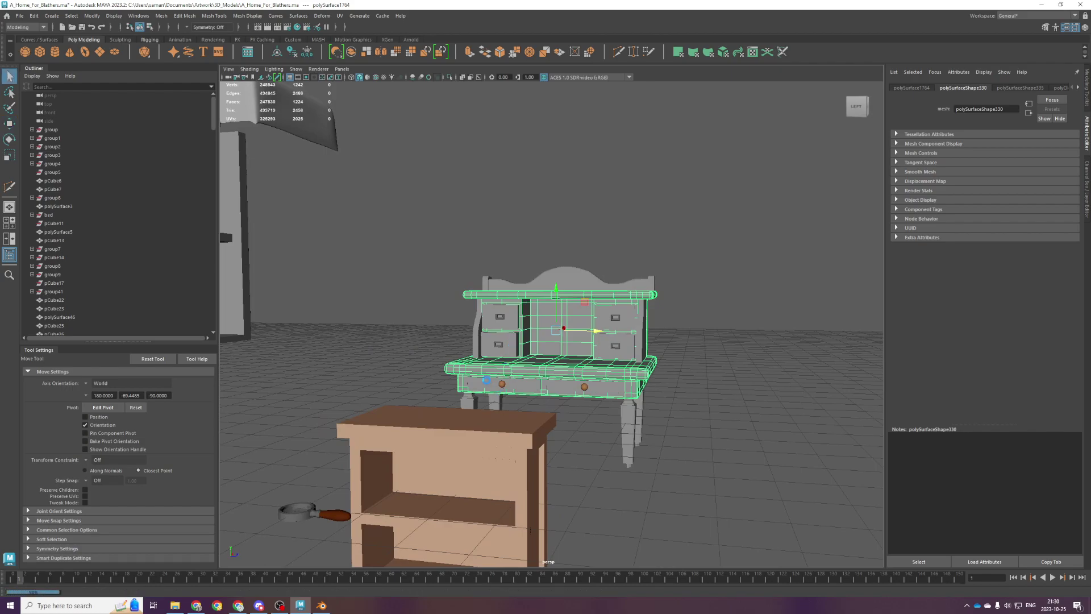
{"action": "scroll", "coordinate": [483, 380], "scroll_direction": "down", "scroll_amount": 3}
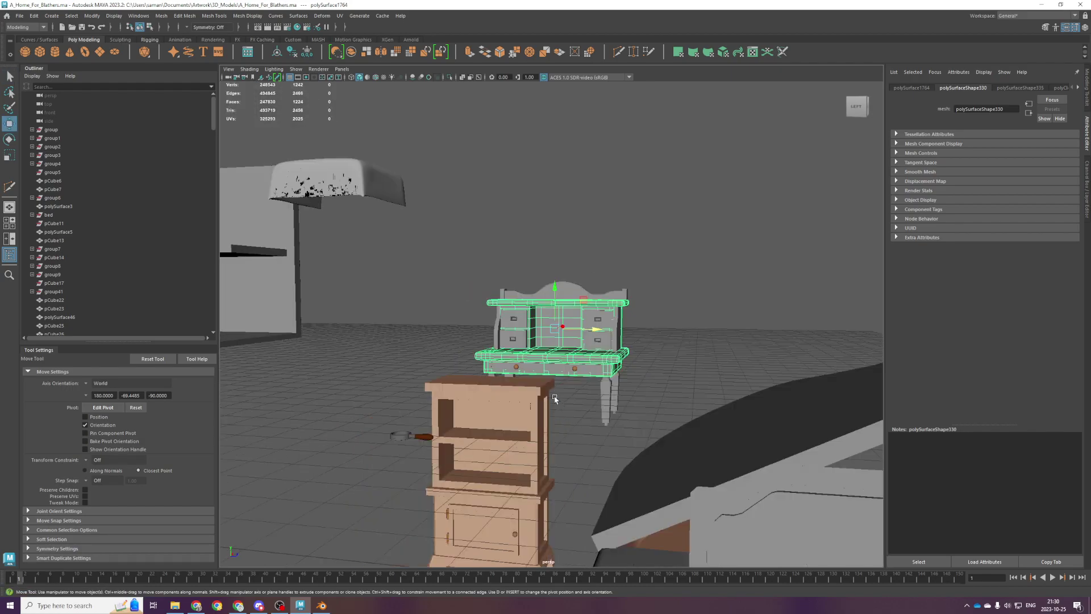
{"action": "scroll", "coordinate": [553, 395], "scroll_direction": "down", "scroll_amount": 6}
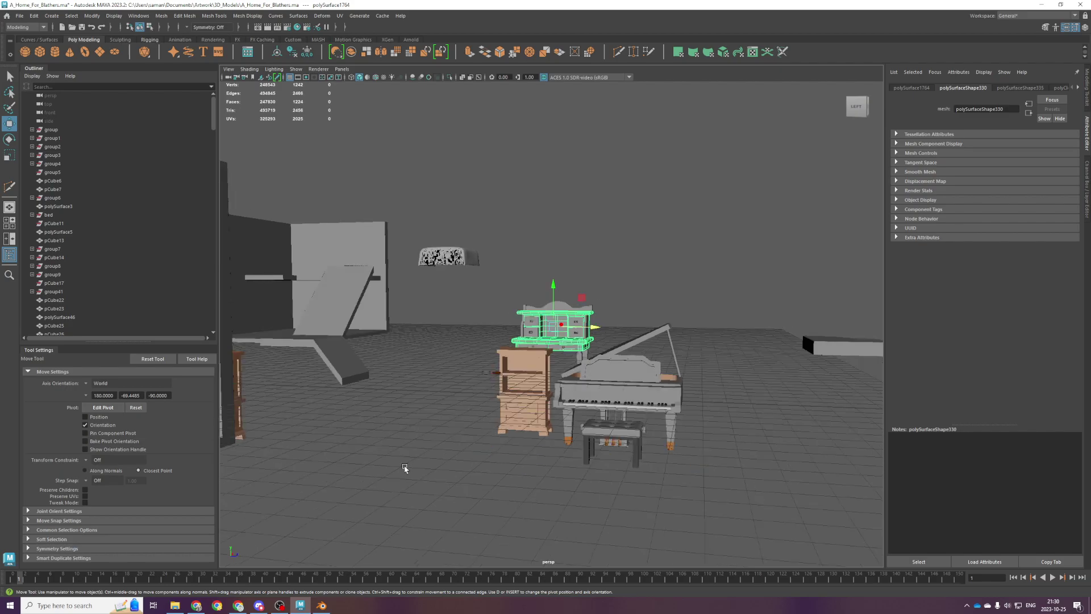
Switch to Blender and examine the shape of the wooden chair with the green cushion.
{"action": "left_click", "coordinate": [322, 605]}
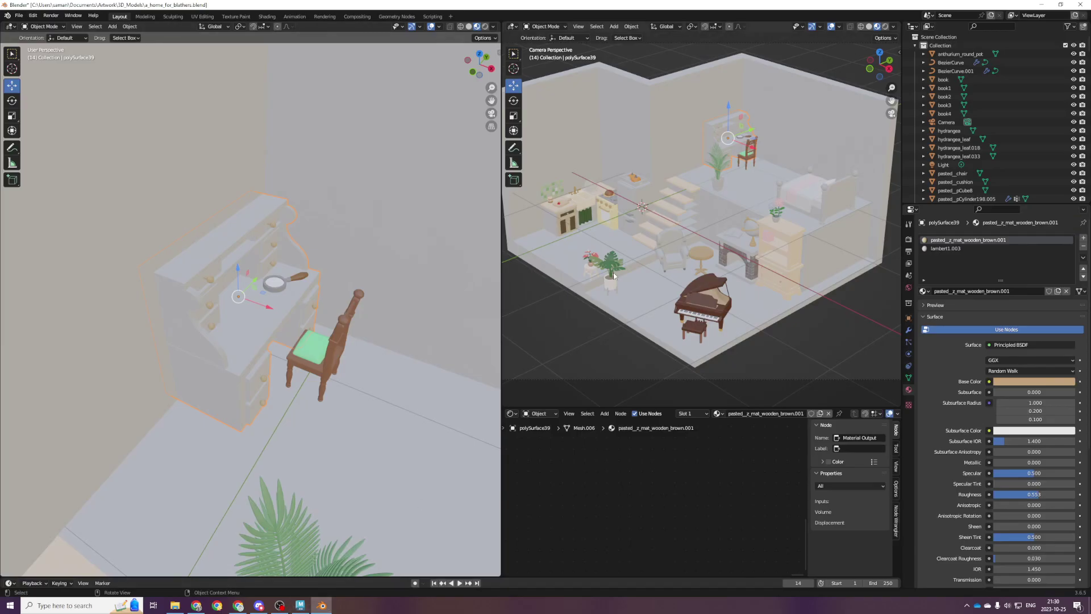
{"action": "left_click", "coordinate": [310, 344]}
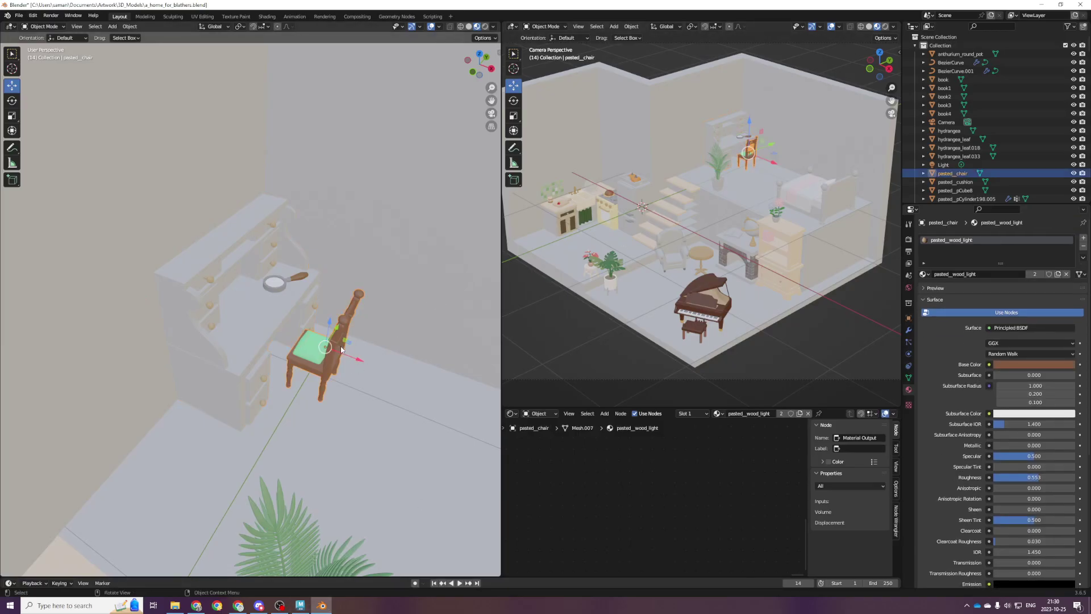
{"action": "key", "text": "KP_Decimal"}
{"action": "scroll", "coordinate": [366, 374], "scroll_direction": "down", "scroll_amount": 9}
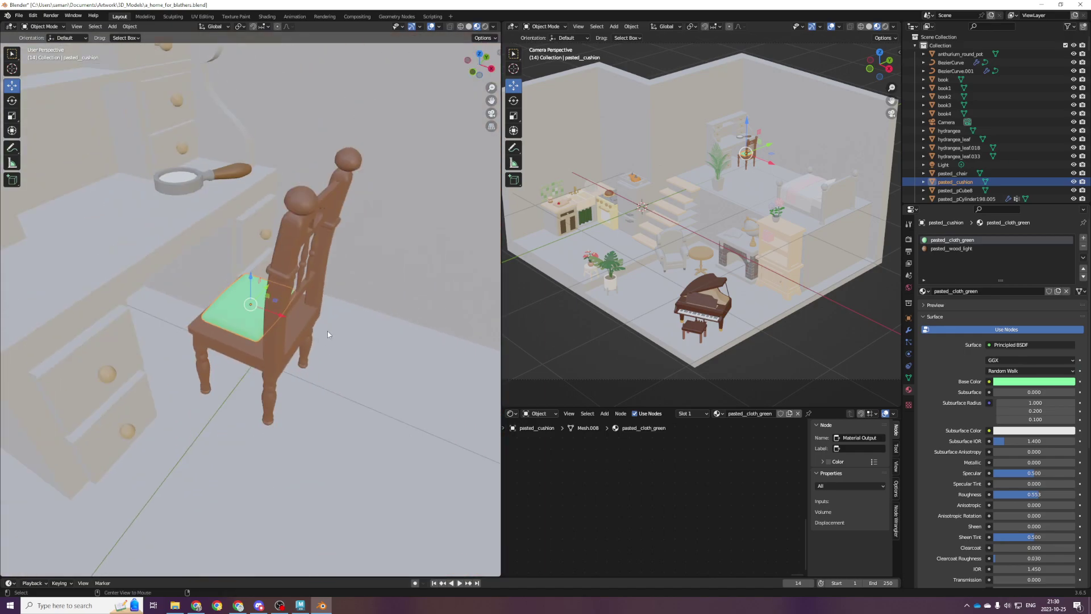
{"action": "middle_click_drag", "start_coordinate": [328, 334], "coordinate": [333, 316]}
Switch back to Maya and create a new polygon cube.
{"action": "left_click", "coordinate": [300, 605]}
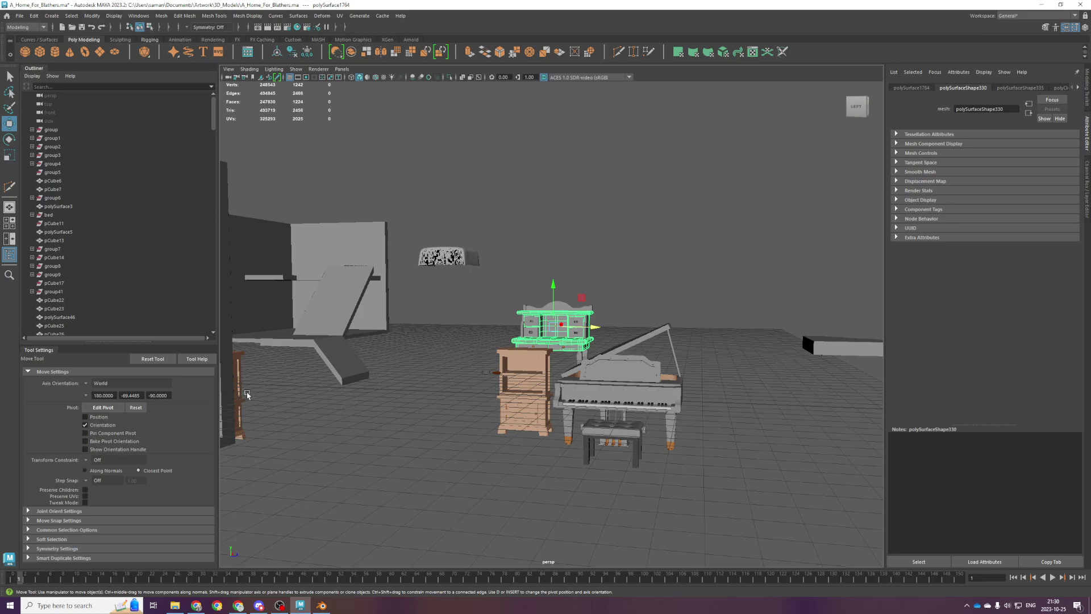
{"action": "scroll", "coordinate": [536, 408], "scroll_direction": "down", "scroll_amount": 3}
{"action": "left_click_drag", "start_coordinate": [539, 417], "coordinate": [448, 385], "text": "alt"}
{"action": "left_click", "coordinate": [41, 52]}
Move the new cube in the top view into the free space between the narrow cabinet and the desk.
{"action": "key", "text": "space"}
{"action": "key", "text": "space"}
{"action": "scroll", "coordinate": [408, 314], "scroll_direction": "down", "scroll_amount": 10}
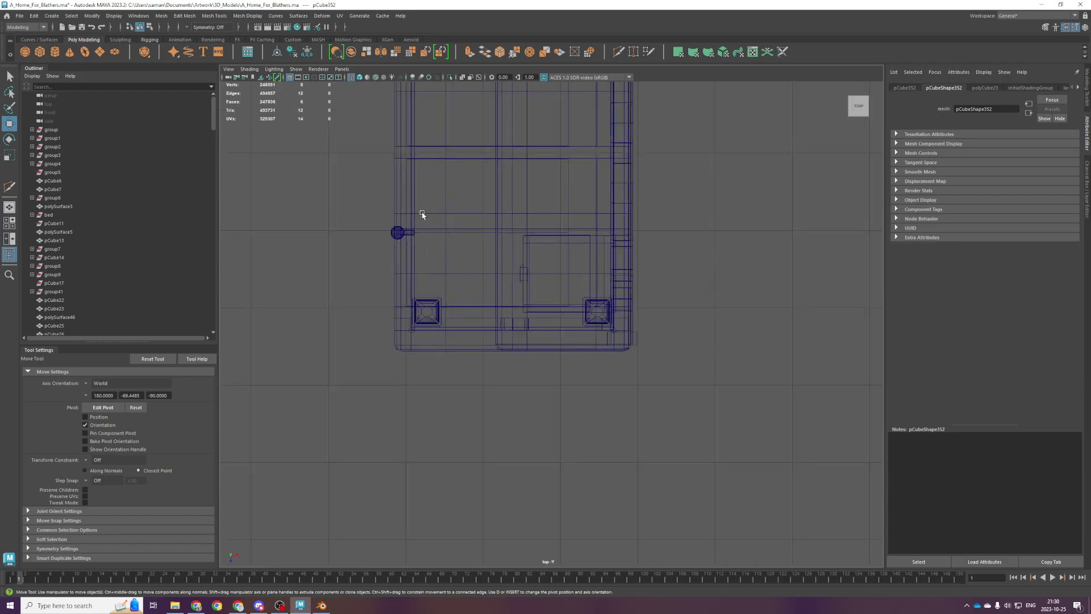
{"action": "scroll", "coordinate": [365, 340], "scroll_direction": "down", "scroll_amount": 3}
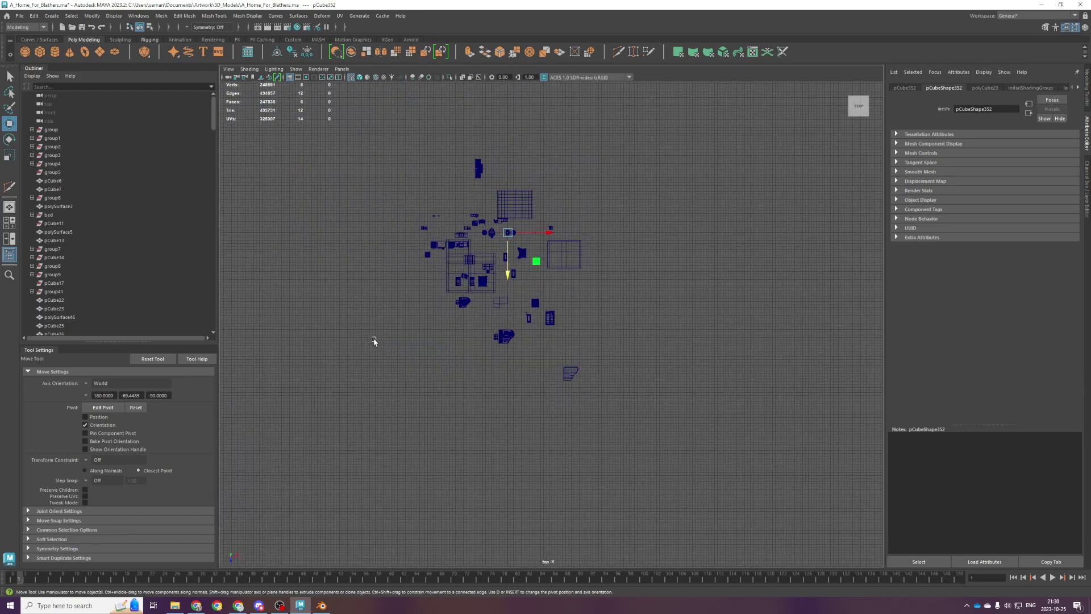
{"action": "left_click_drag", "start_coordinate": [536, 261], "coordinate": [572, 350]}
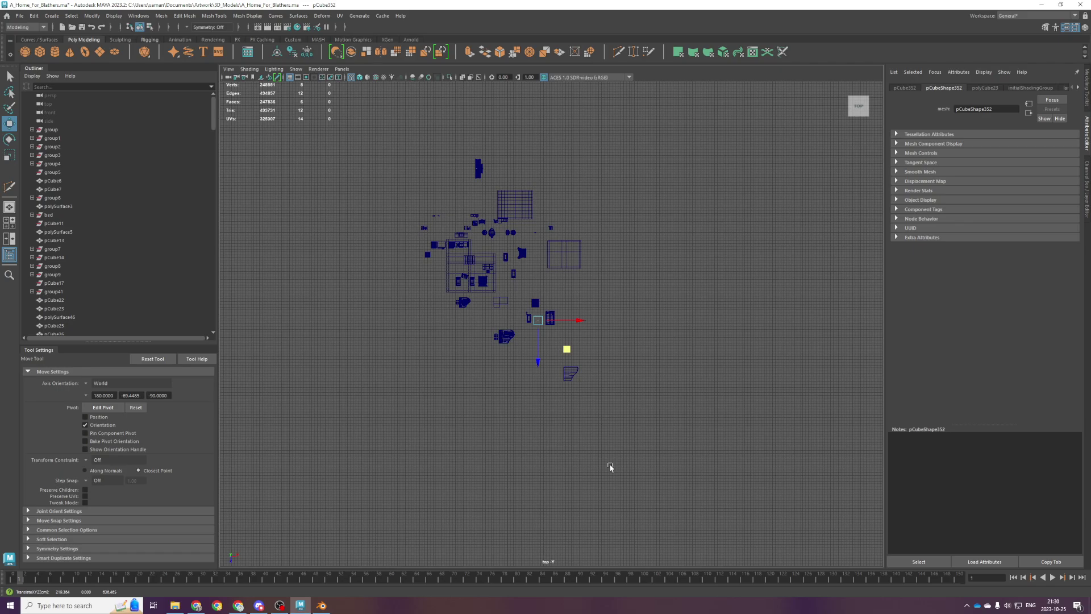
{"action": "key", "text": "f"}
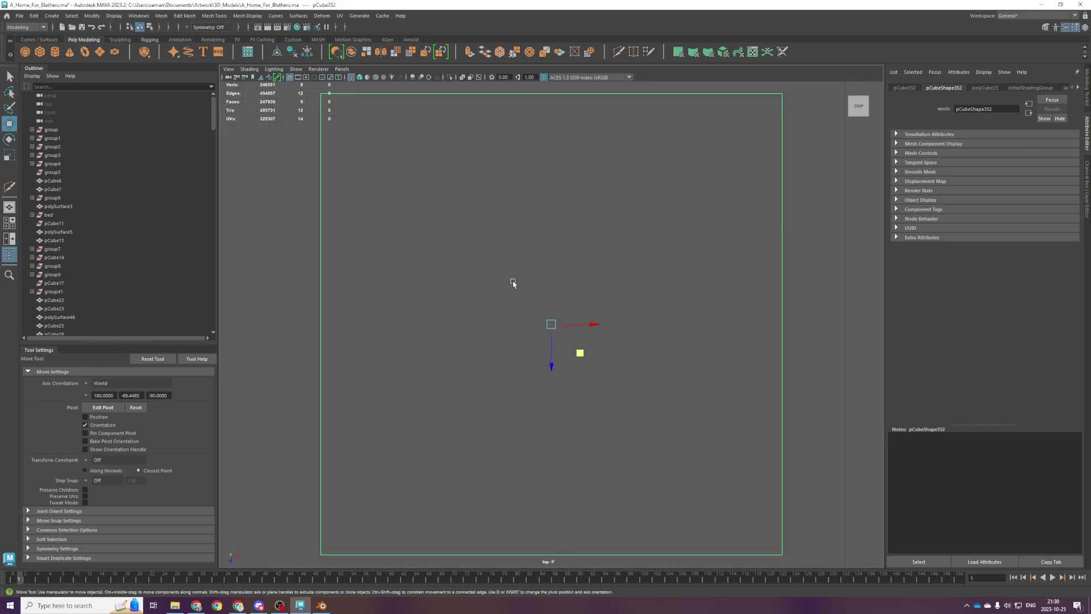
{"action": "key", "text": "space"}
Scale the cube up uniformly to about 24.6.
{"action": "scroll", "coordinate": [436, 252], "scroll_direction": "down", "scroll_amount": 10}
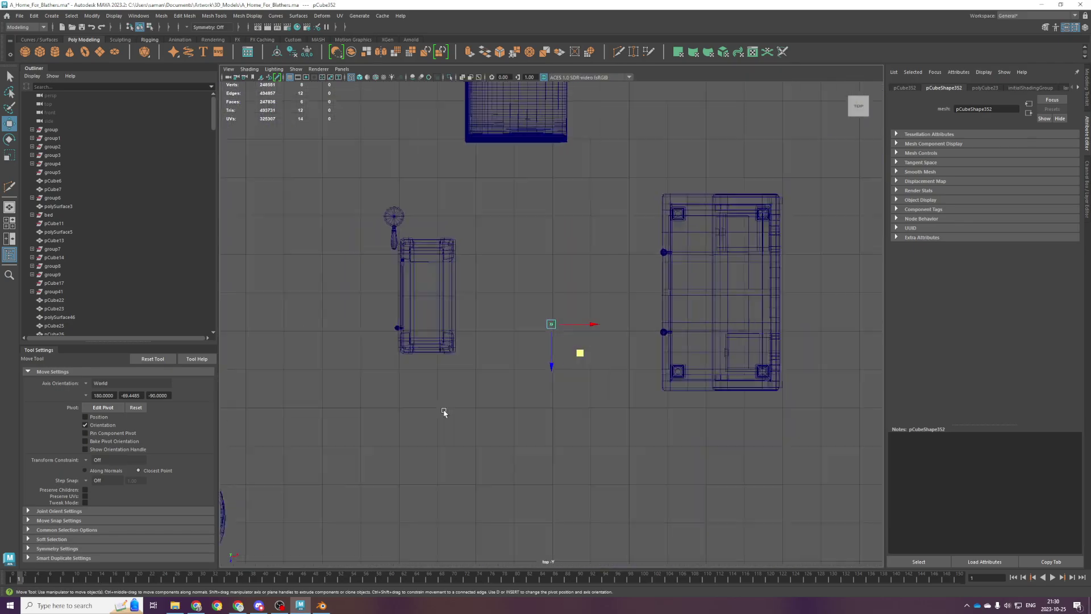
{"action": "key", "text": "r"}
{"action": "left_click_drag", "start_coordinate": [544, 325], "coordinate": [580, 351]}
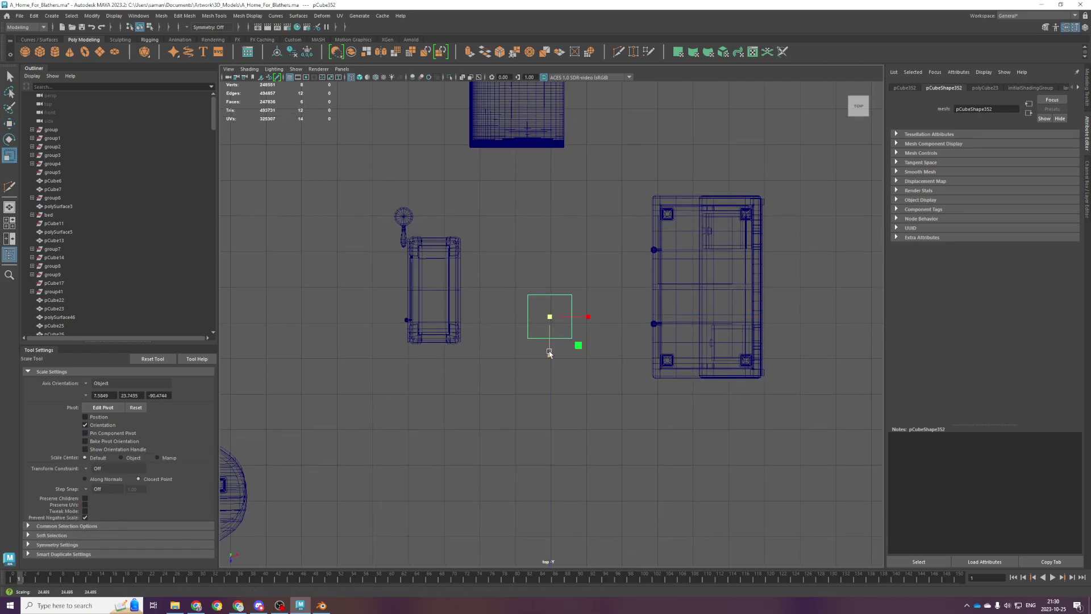
Duplicate the cube and place the copy between the original and the desk.
{"action": "key", "text": "ctrl+d"}
{"action": "key", "text": "w"}
{"action": "middle_click_drag", "start_coordinate": [579, 344], "coordinate": [624, 327]}
{"action": "left_click_drag", "start_coordinate": [624, 326], "coordinate": [628, 323]}
Scale the original cube down in width and depth and stretch its height to form a tall, slim post.
{"action": "left_click_drag", "start_coordinate": [538, 275], "coordinate": [537, 346]}
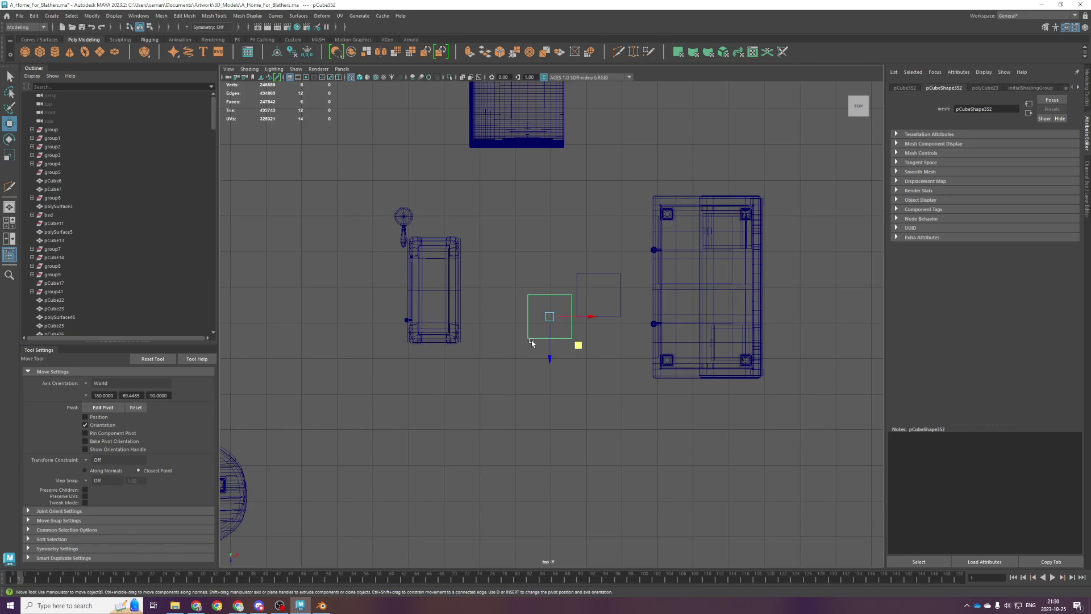
{"action": "key", "text": "r"}
{"action": "middle_click_drag", "start_coordinate": [582, 349], "coordinate": [558, 340]}
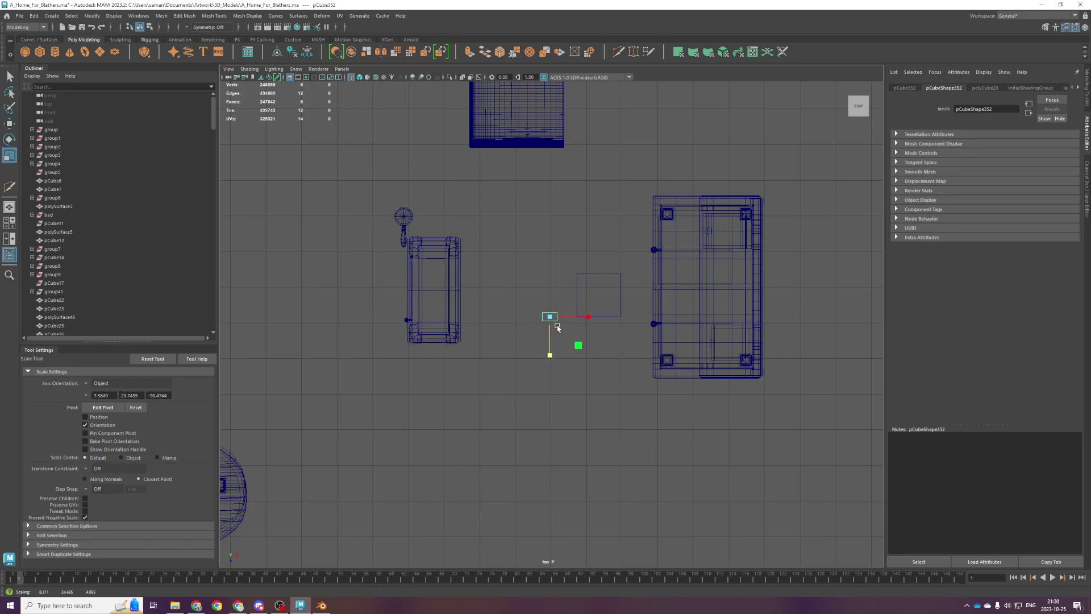
{"action": "scroll", "coordinate": [555, 342], "scroll_direction": "up", "scroll_amount": 2}
{"action": "key", "text": "space"}
{"action": "key", "text": "space"}
{"action": "scroll", "coordinate": [540, 335], "scroll_direction": "down", "scroll_amount": 7}
{"action": "mouse_move", "coordinate": [552, 288]}
{"action": "left_mouse_down"}
{"action": "mouse_move", "coordinate": [554, 264]}
{"action": "mouse_move", "coordinate": [585, 273]}
{"action": "left_mouse_up"}
{"action": "key", "text": "space"}
{"action": "key", "text": "space"}
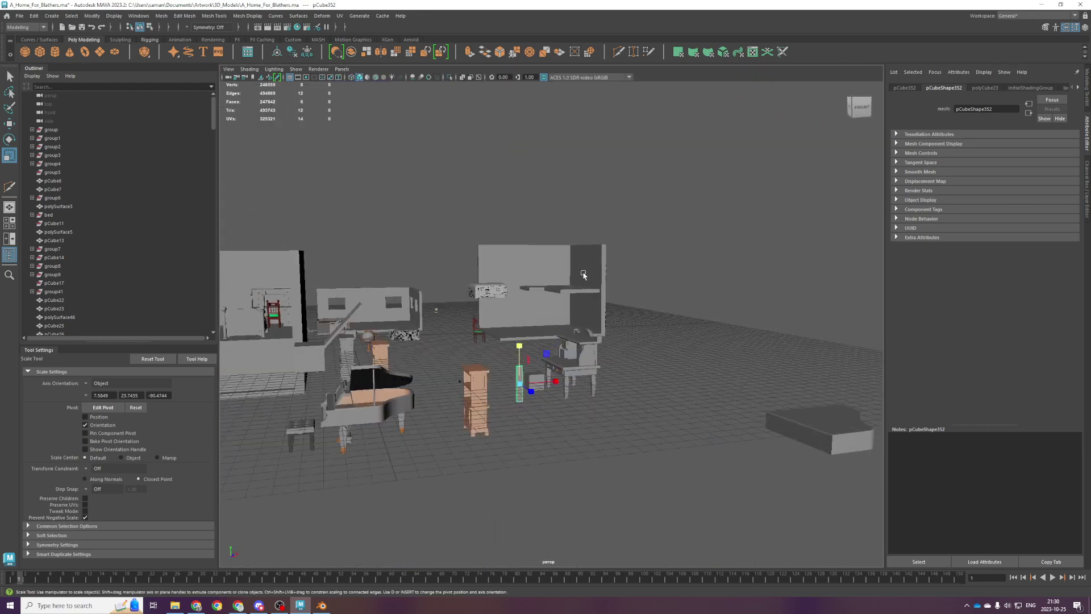
Raise the post slightly and save the scene.
{"action": "key", "text": "f"}
{"action": "scroll", "coordinate": [557, 337], "scroll_direction": "down", "scroll_amount": 4}
{"action": "key", "text": "w"}
{"action": "key", "text": "ctrl+s"}
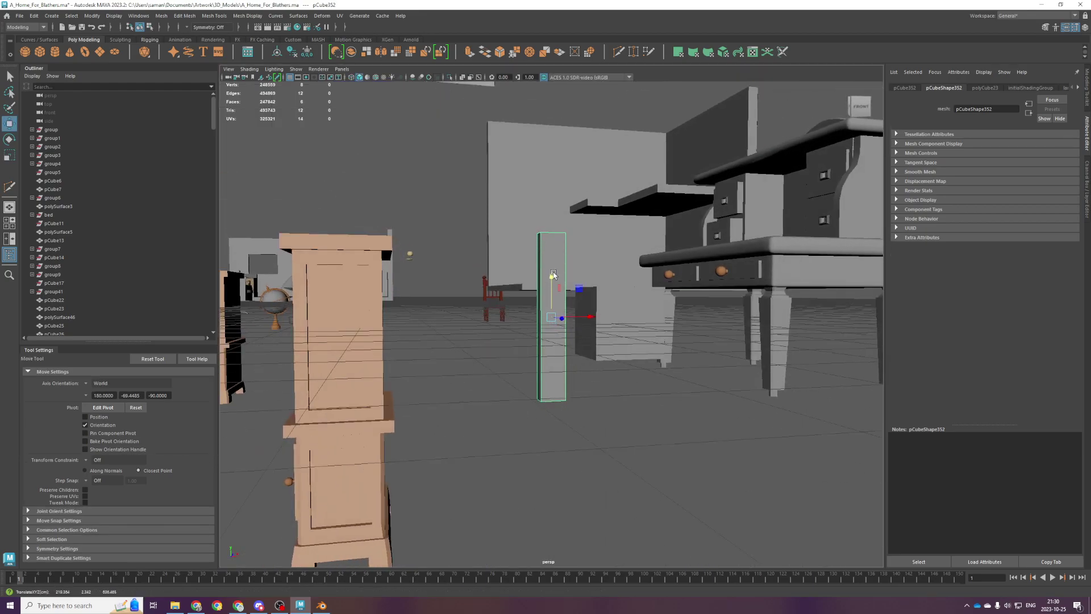
Slim the post slightly in the perspective view and save the scene again.
{"action": "left_click_drag", "start_coordinate": [586, 313], "coordinate": [575, 323], "text": "alt"}
{"action": "key", "text": "r"}
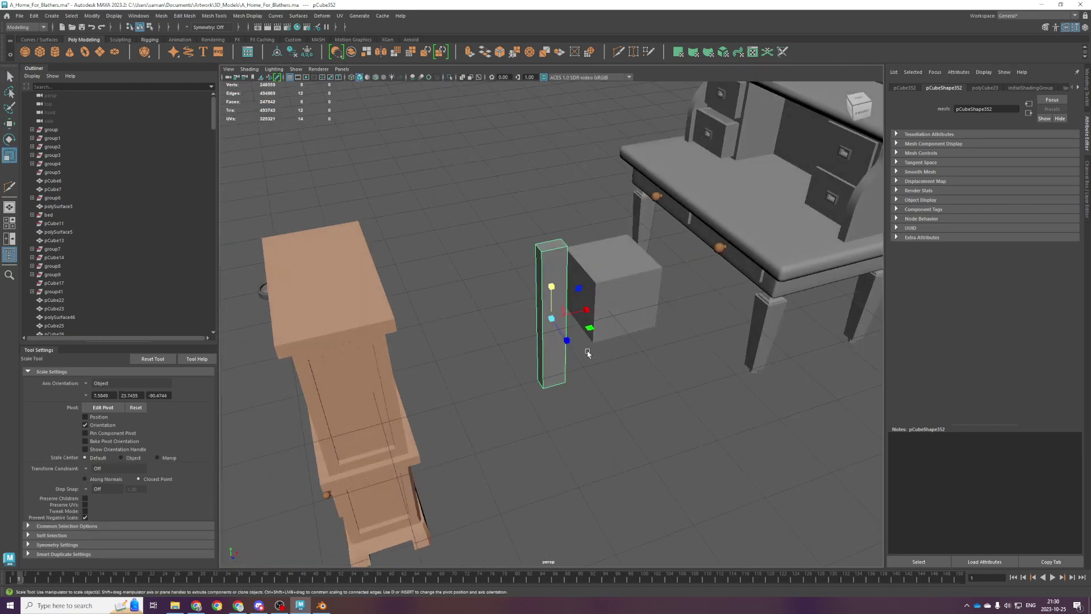
{"action": "key", "text": "q"}
{"action": "key", "text": "ctrl+s"}
{"action": "key", "text": "r"}
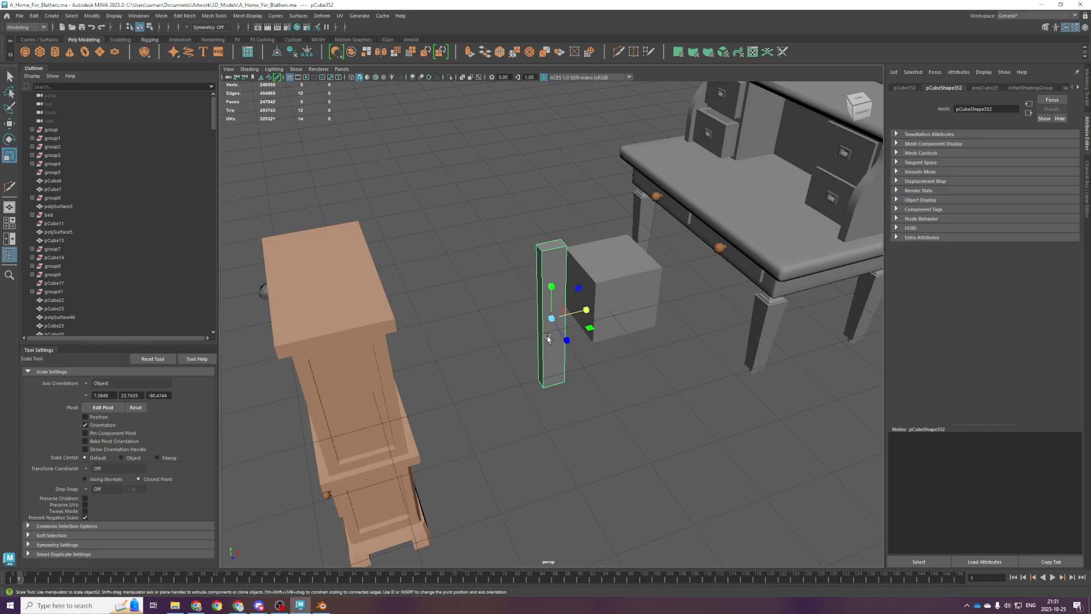
Check the post against the surrounding furniture in the orthographic views and save the scene.
{"action": "key", "text": "space"}
{"action": "key", "text": "space"}
{"action": "scroll", "coordinate": [492, 437], "scroll_direction": "down", "scroll_amount": 7}
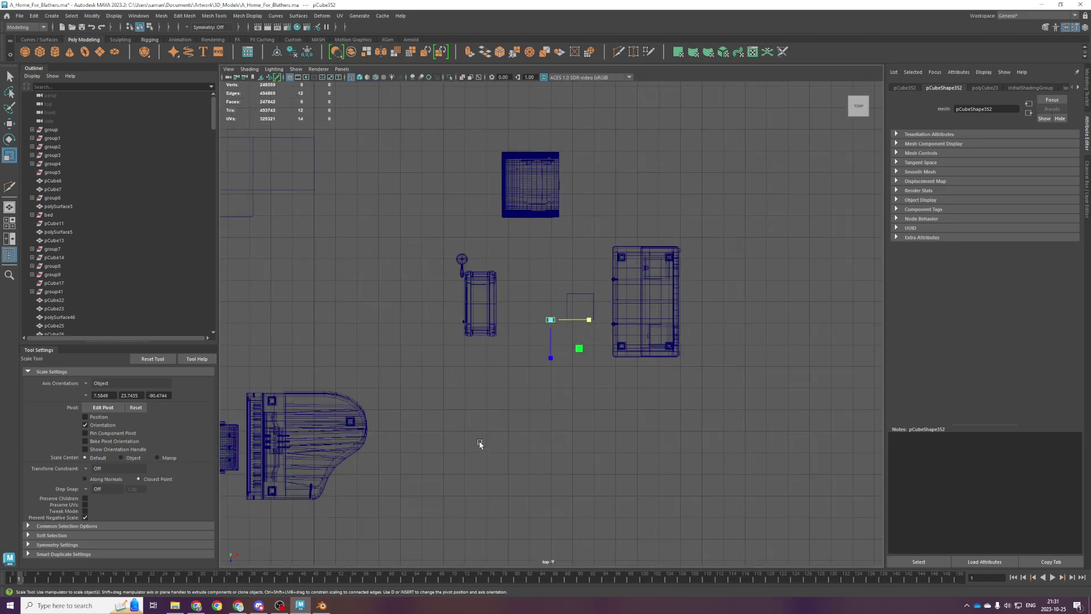
{"action": "scroll", "coordinate": [495, 442], "scroll_direction": "up", "scroll_amount": 5}
{"action": "key", "text": "space"}
{"action": "left_click_drag", "start_coordinate": [558, 498], "coordinate": [519, 475]}
{"action": "key", "text": "space"}
{"action": "key", "text": "space"}
{"action": "key", "text": "q"}
{"action": "key", "text": "ctrl+s"}
Round the post's top by beveling its upper edges with a fraction of 0.7 and 2 segments.
{"action": "scroll", "coordinate": [640, 234], "scroll_direction": "up", "scroll_amount": 3}
{"action": "key", "text": "space"}
{"action": "key", "text": "space"}
{"action": "key", "text": "r"}
{"action": "scroll", "coordinate": [618, 233], "scroll_direction": "down", "scroll_amount": 1}
{"action": "middle_click_drag", "start_coordinate": [587, 244], "coordinate": [584, 256], "text": "alt"}
{"action": "scroll", "coordinate": [585, 256], "scroll_direction": "up", "scroll_amount": 1}
{"action": "right_click_drag", "start_coordinate": [550, 210], "coordinate": [547, 159]}
{"action": "left_click", "coordinate": [518, 151]}
{"action": "key", "text": "ctrl+b"}
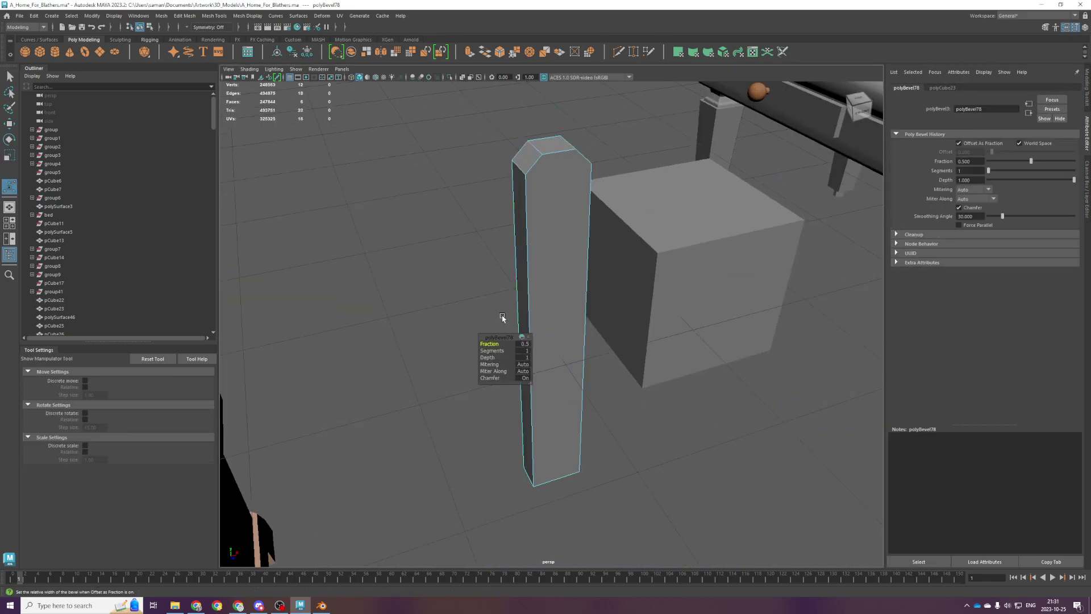
{"action": "left_click_drag", "start_coordinate": [491, 350], "coordinate": [501, 345]}
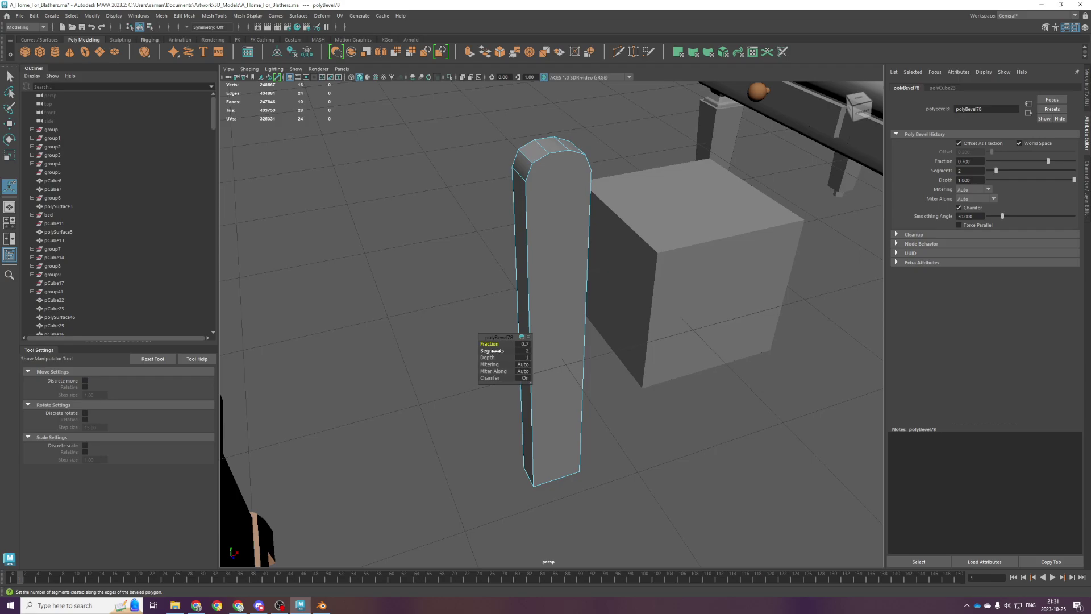
{"action": "scroll", "coordinate": [401, 354], "scroll_direction": "down", "scroll_amount": 3}
{"action": "scroll", "coordinate": [467, 367], "scroll_direction": "up", "scroll_amount": 2}
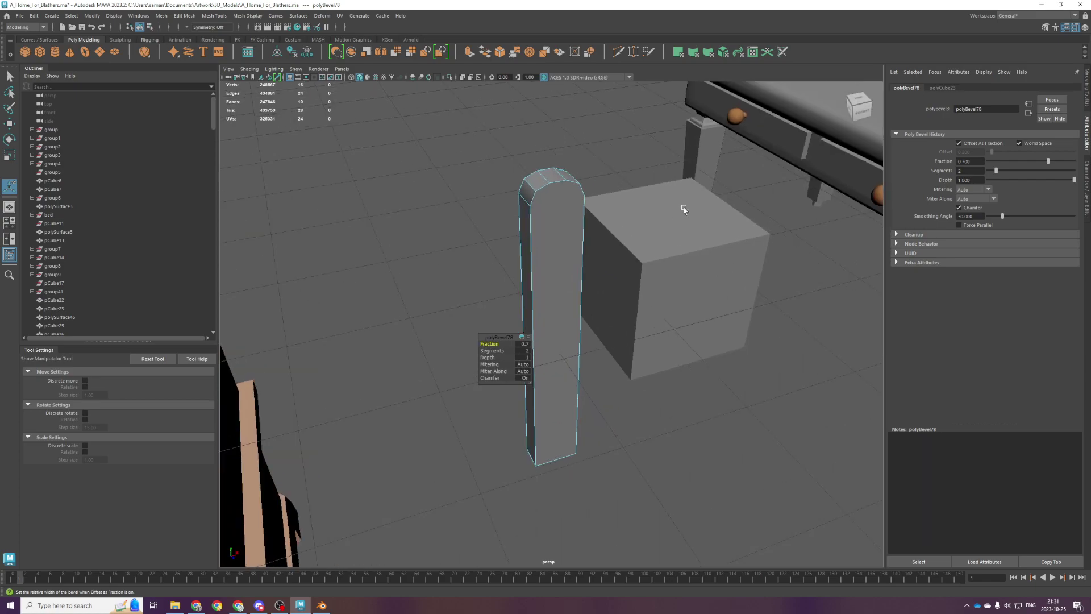
{"action": "key", "text": "q"}
Flatten the duplicated cube in the front view into a slab with a height scale of about 4.6.
{"action": "left_click", "coordinate": [704, 224]}
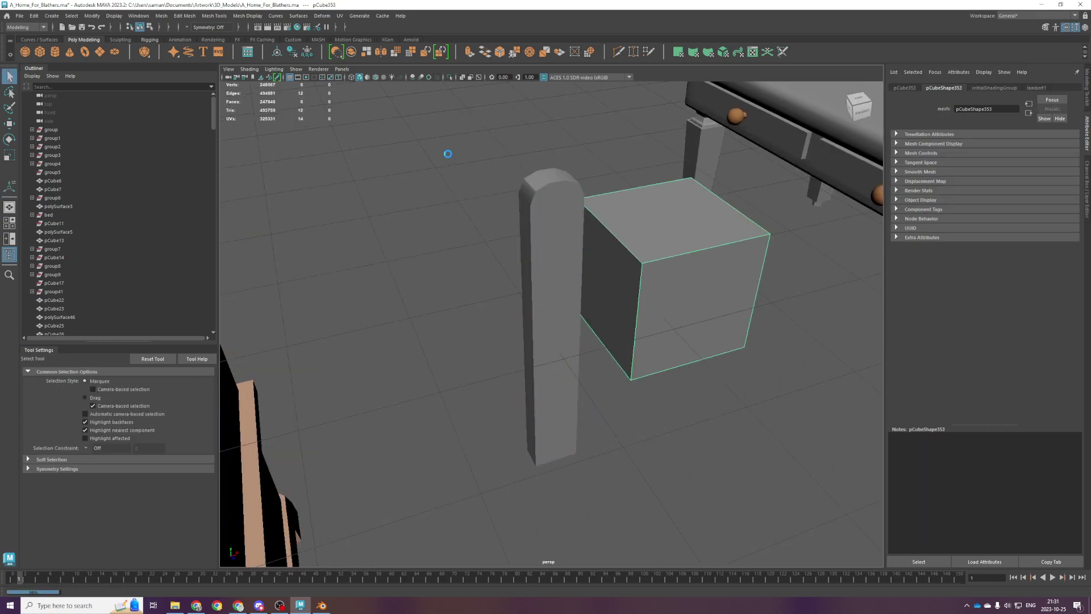
{"action": "scroll", "coordinate": [470, 283], "scroll_direction": "down", "scroll_amount": 5}
{"action": "key", "text": "space"}
{"action": "key", "text": "space"}
{"action": "key", "text": "f"}
{"action": "scroll", "coordinate": [531, 377], "scroll_direction": "down", "scroll_amount": 5}
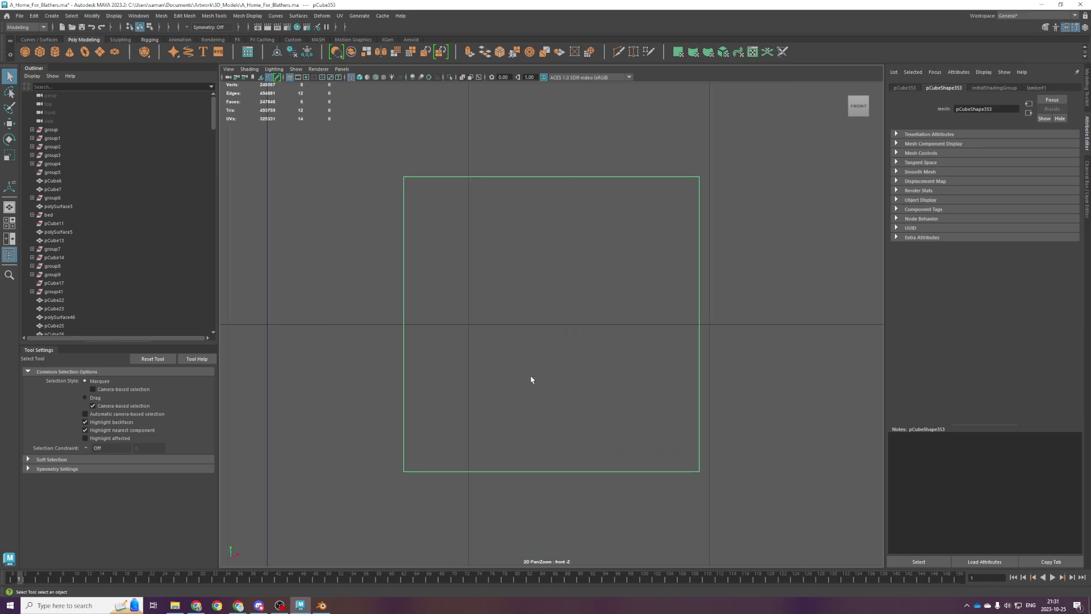
{"action": "key", "text": "r"}
{"action": "left_click_drag", "start_coordinate": [552, 289], "coordinate": [565, 321]}
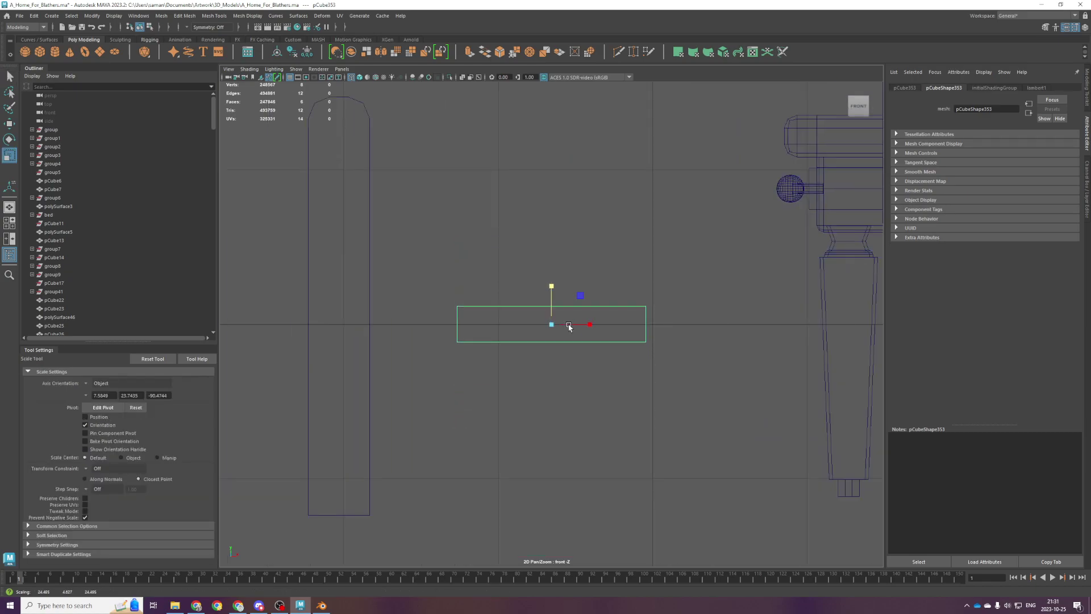
Move the flattened slab closer to the post and slightly upward in the front view.
{"action": "key", "text": "w"}
{"action": "middle_click_drag", "start_coordinate": [580, 297], "coordinate": [505, 287]}
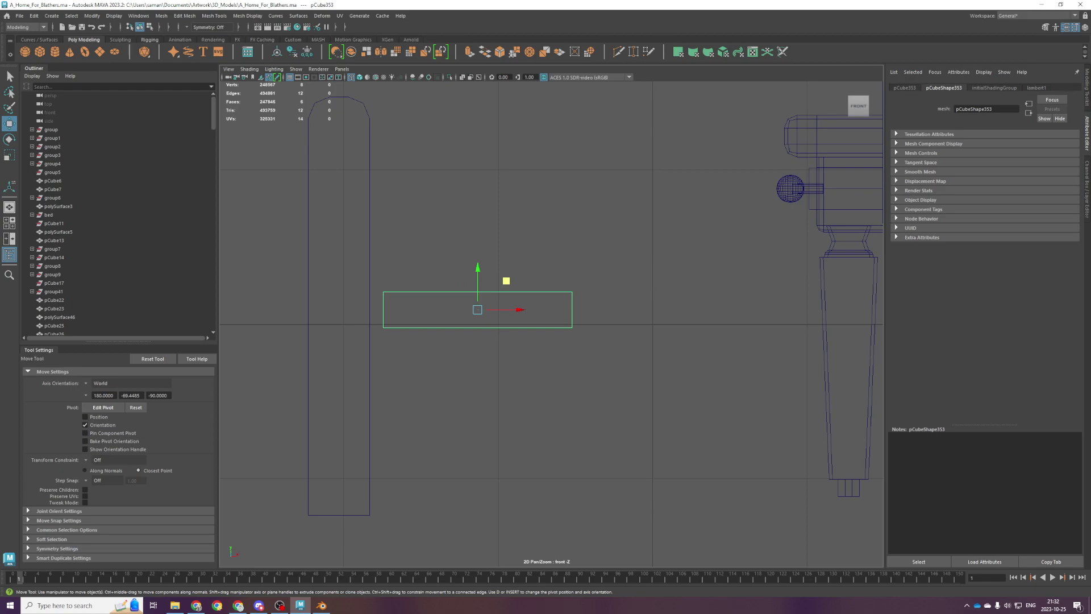
{"action": "scroll", "coordinate": [630, 191], "scroll_direction": "down", "scroll_amount": 2}
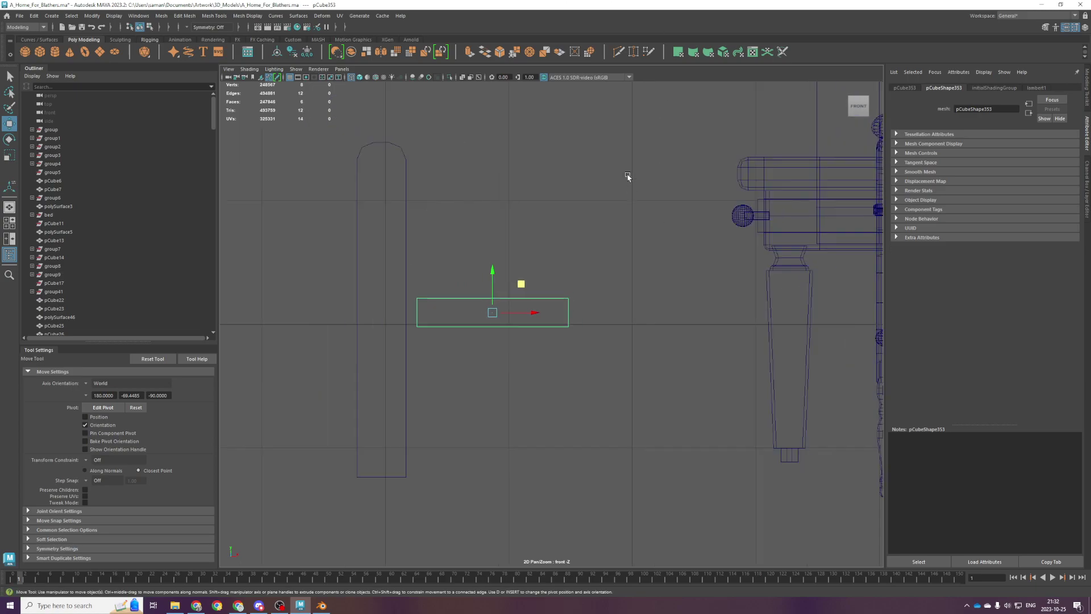
{"action": "scroll", "coordinate": [511, 304], "scroll_direction": "down", "scroll_amount": 1}
Narrow the width of the rounded post in the front view, then reselect the slab.
{"action": "left_click", "coordinate": [444, 281]}
{"action": "key", "text": "r"}
{"action": "left_click_drag", "start_coordinate": [463, 313], "coordinate": [439, 312]}
{"action": "key", "text": "w"}
{"action": "left_click", "coordinate": [502, 325]}
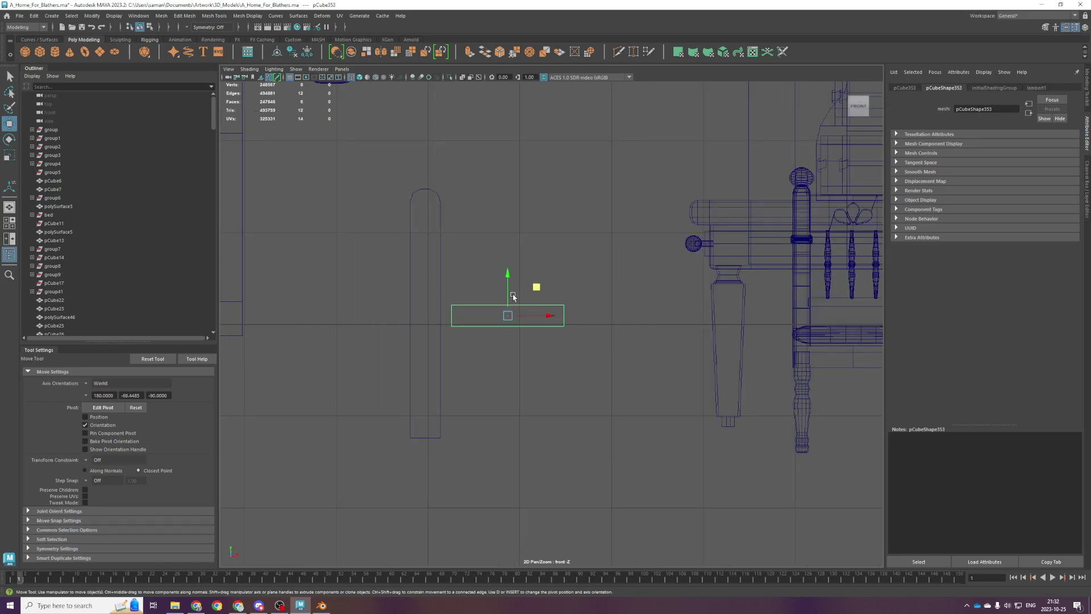
Narrow the post a bit further and move it up and over the slab's end nearest the desk.
{"action": "left_click", "coordinate": [424, 275]}
{"action": "key", "text": "r"}
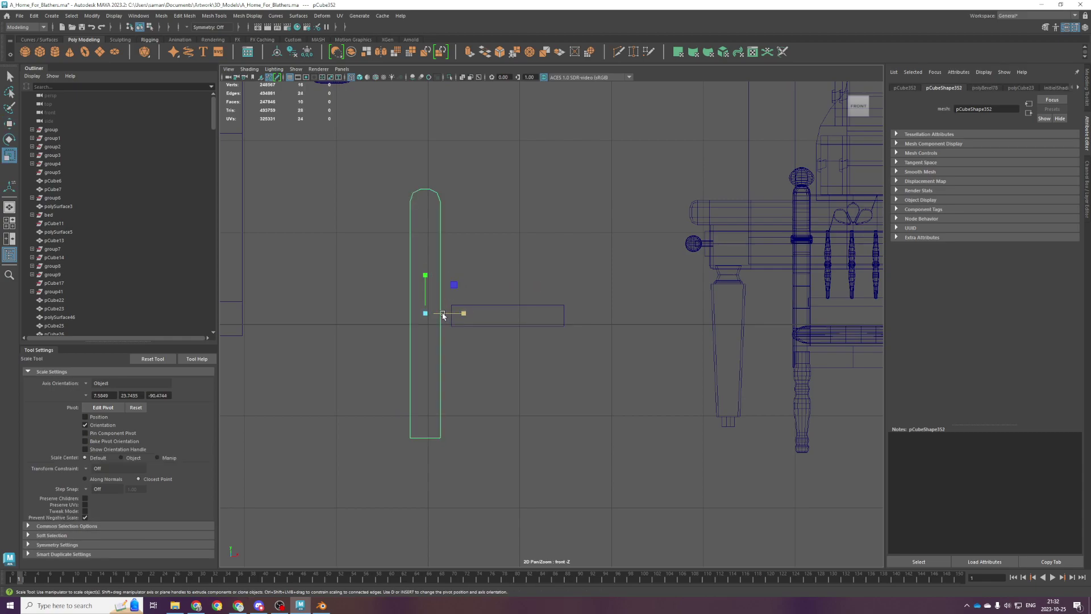
{"action": "left_click_drag", "start_coordinate": [444, 316], "coordinate": [576, 228]}
{"action": "key", "text": "w"}
Lengthen the post by pulling its bottom vertices down, and save the scene.
{"action": "right_click_drag", "start_coordinate": [461, 287], "coordinate": [426, 289]}
{"action": "left_click_drag", "start_coordinate": [486, 336], "coordinate": [596, 386]}
{"action": "left_click_drag", "start_coordinate": [549, 328], "coordinate": [549, 389]}
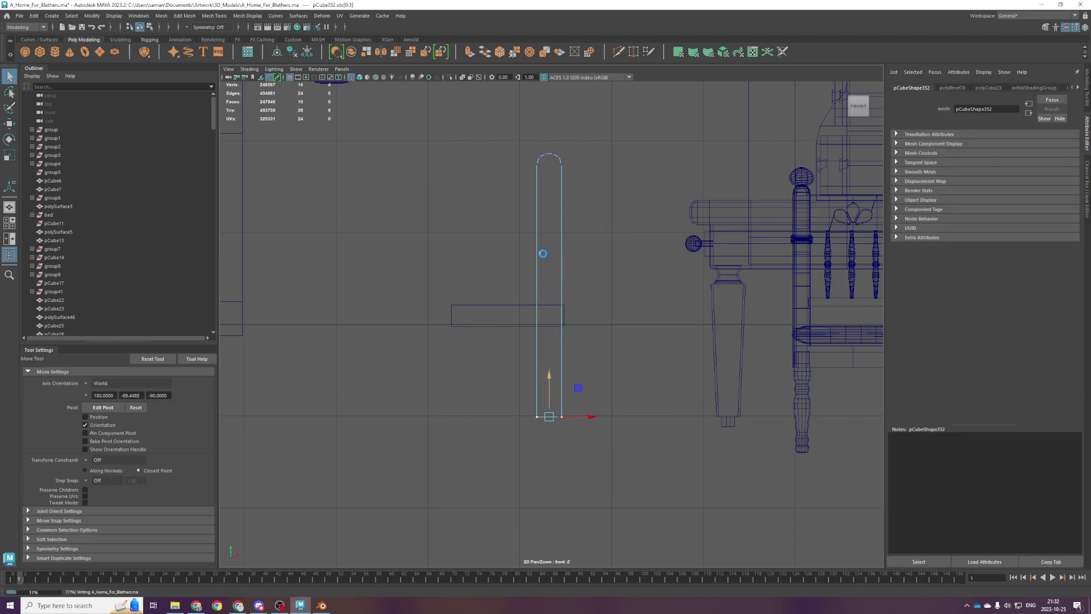
Move the slab toward the desk so its far end overlaps the post, and save the scene.
{"action": "left_click_drag", "start_coordinate": [489, 339], "coordinate": [490, 291]}
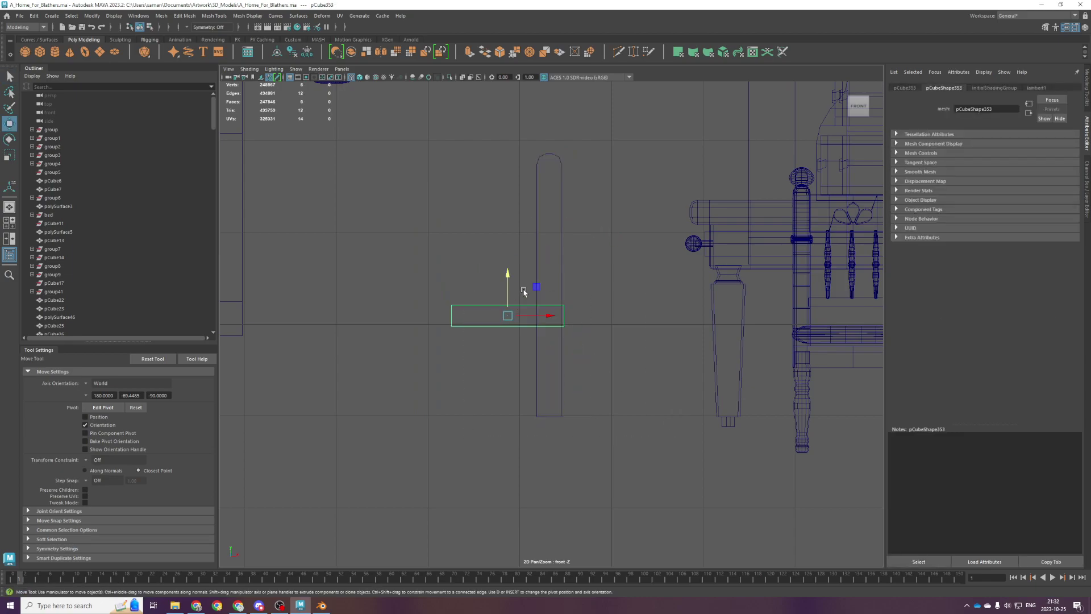
{"action": "middle_click_drag", "start_coordinate": [536, 289], "coordinate": [631, 272]}
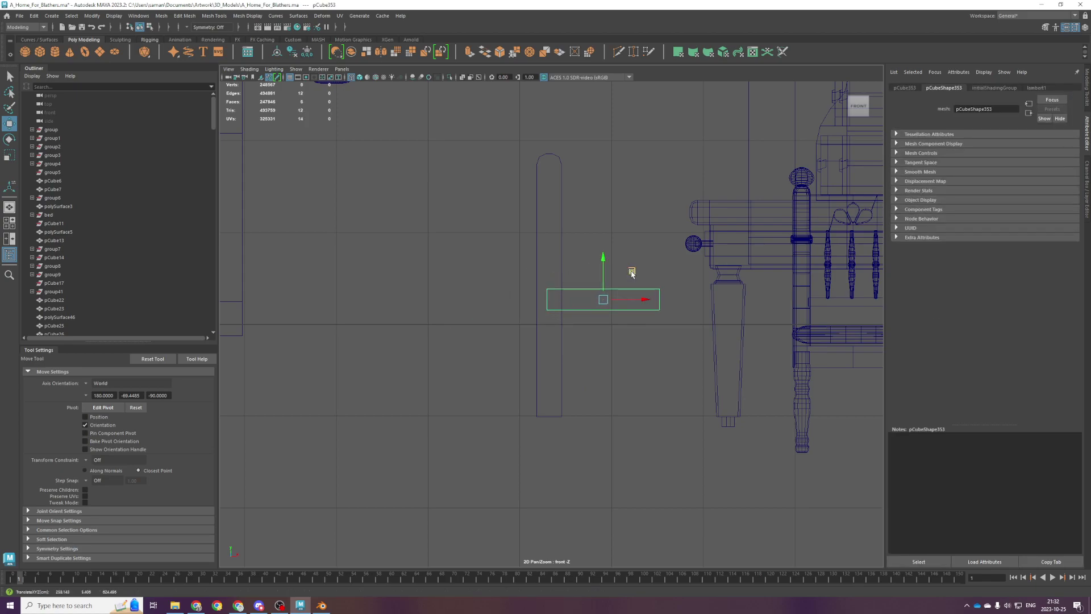
{"action": "key", "text": "ctrl+s"}
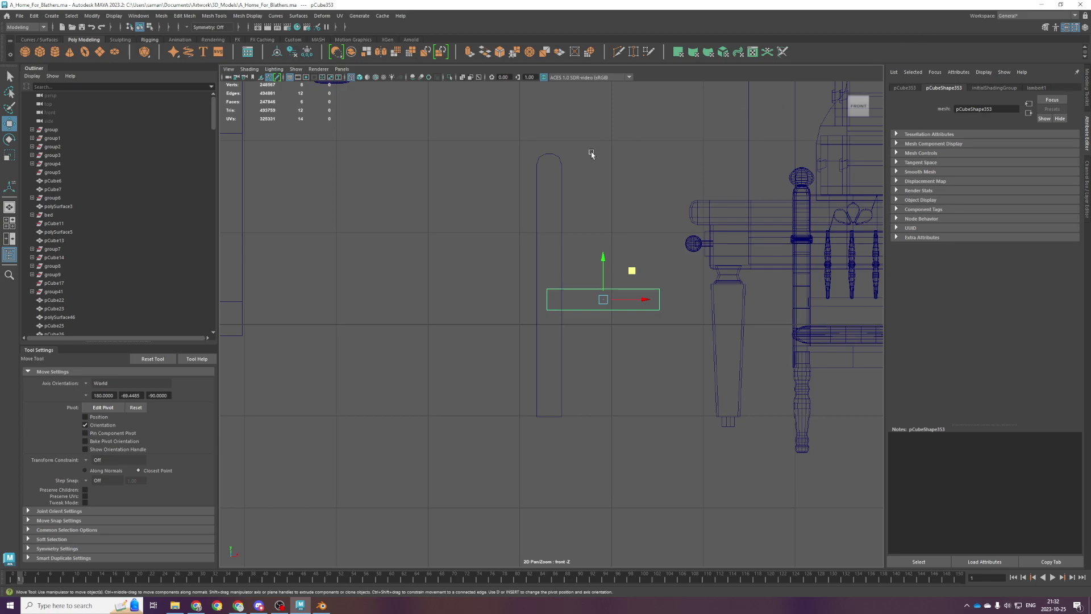
Scale the slab's height down in the front view to make it thinner, and save the scene.
{"action": "key", "text": "r"}
{"action": "key", "text": "ctrl+s"}
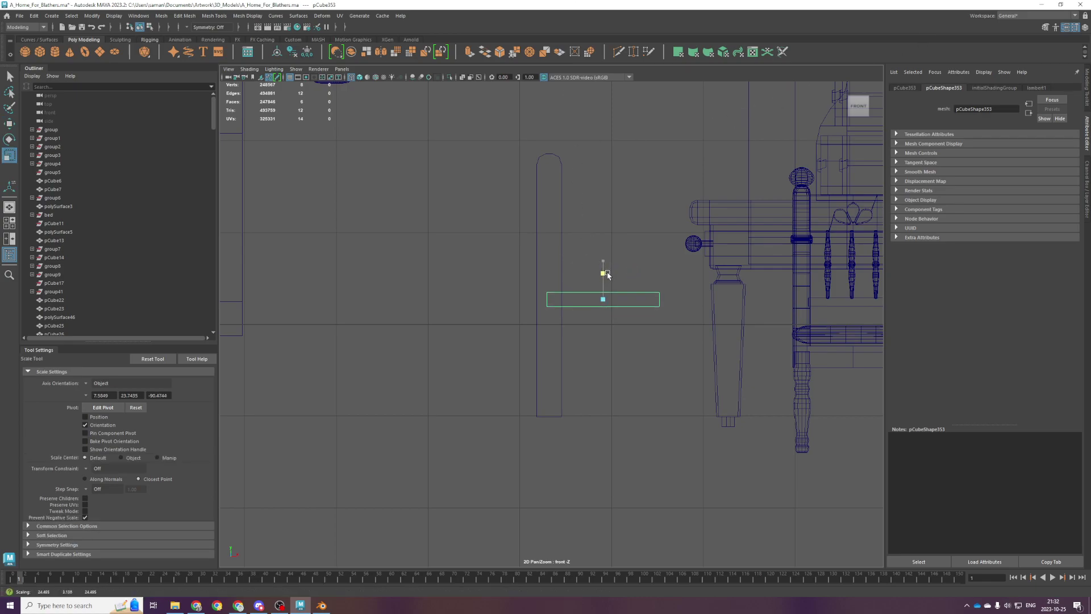
{"action": "left_click_drag", "start_coordinate": [603, 263], "coordinate": [603, 259]}
{"action": "key", "text": "ctrl+s"}
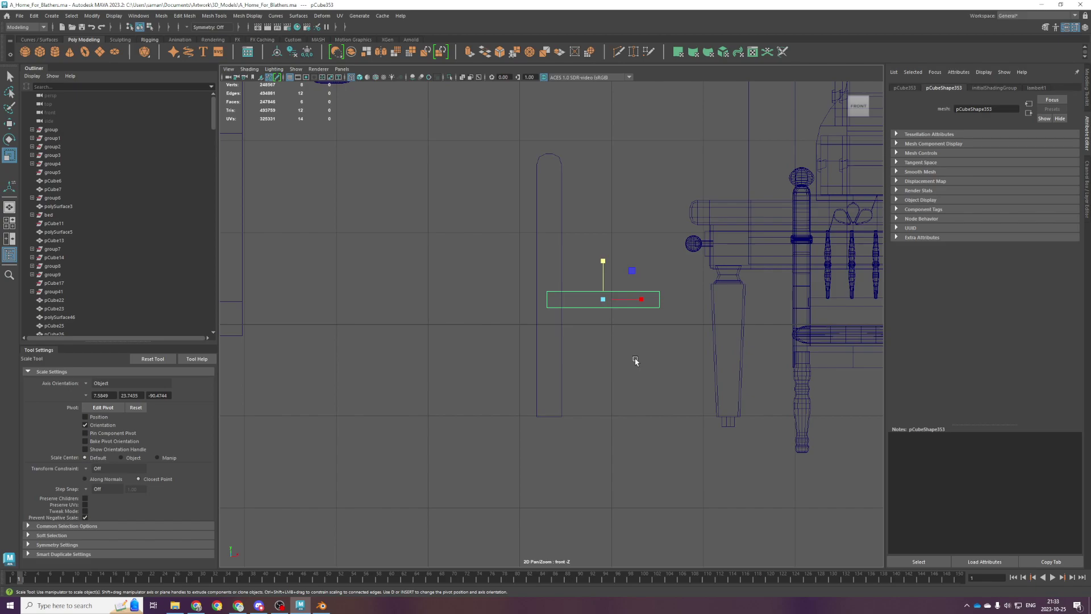
{"action": "scroll", "coordinate": [629, 239], "scroll_direction": "up", "scroll_amount": 2}
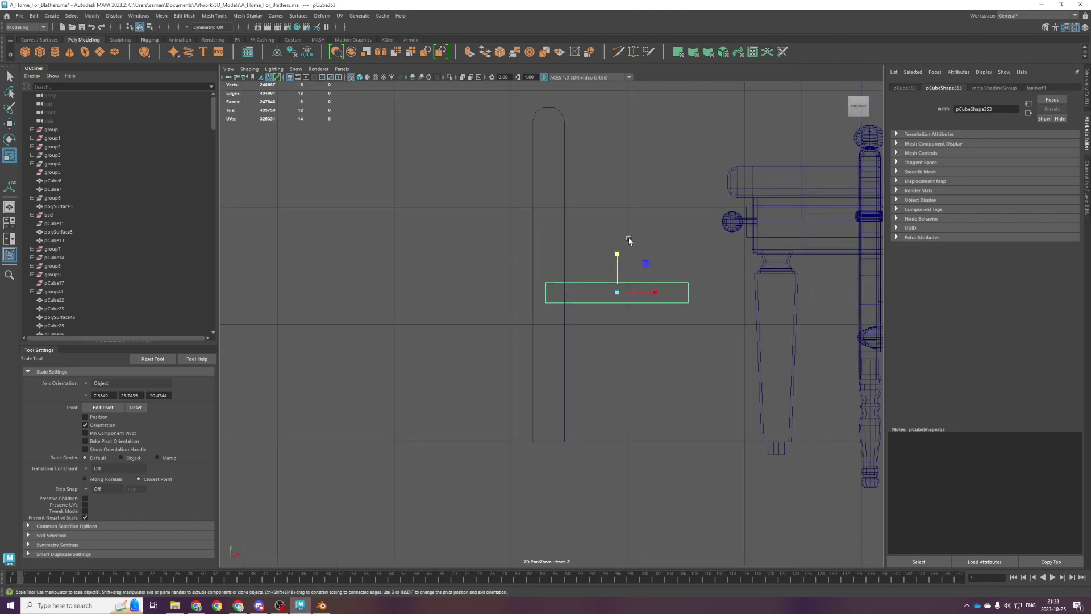
{"action": "key", "text": "ctrl+s"}
{"action": "key", "text": "q"}
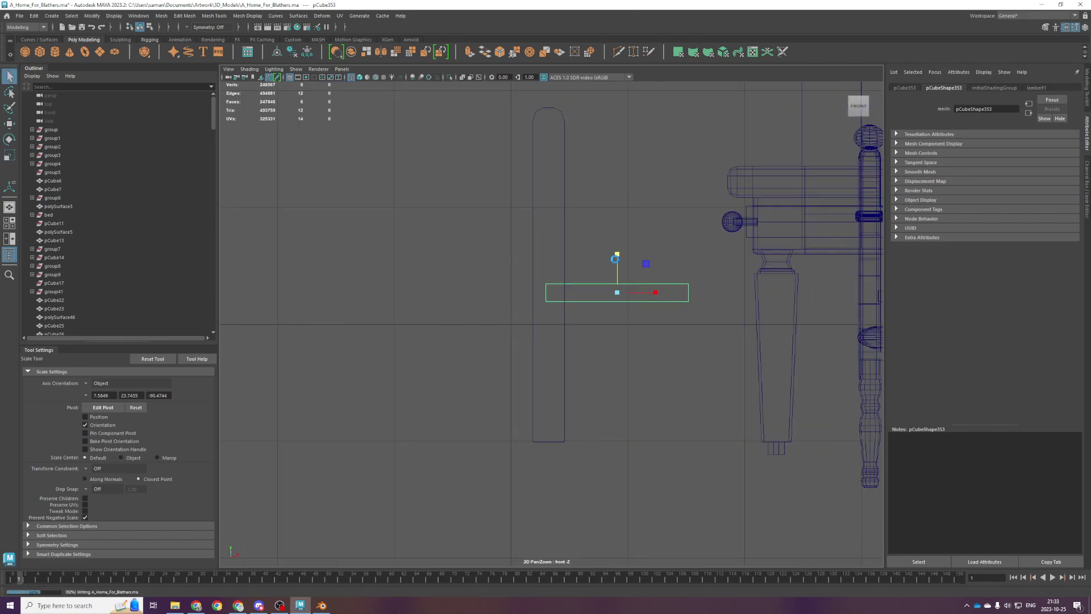
{"action": "middle_click_drag", "start_coordinate": [653, 275], "coordinate": [564, 281], "text": "alt"}
{"action": "scroll", "coordinate": [557, 250], "scroll_direction": "up", "scroll_amount": 3}
{"action": "right_click_drag", "start_coordinate": [555, 237], "coordinate": [554, 207]}
{"action": "left_click_drag", "start_coordinate": [401, 291], "coordinate": [668, 292]}
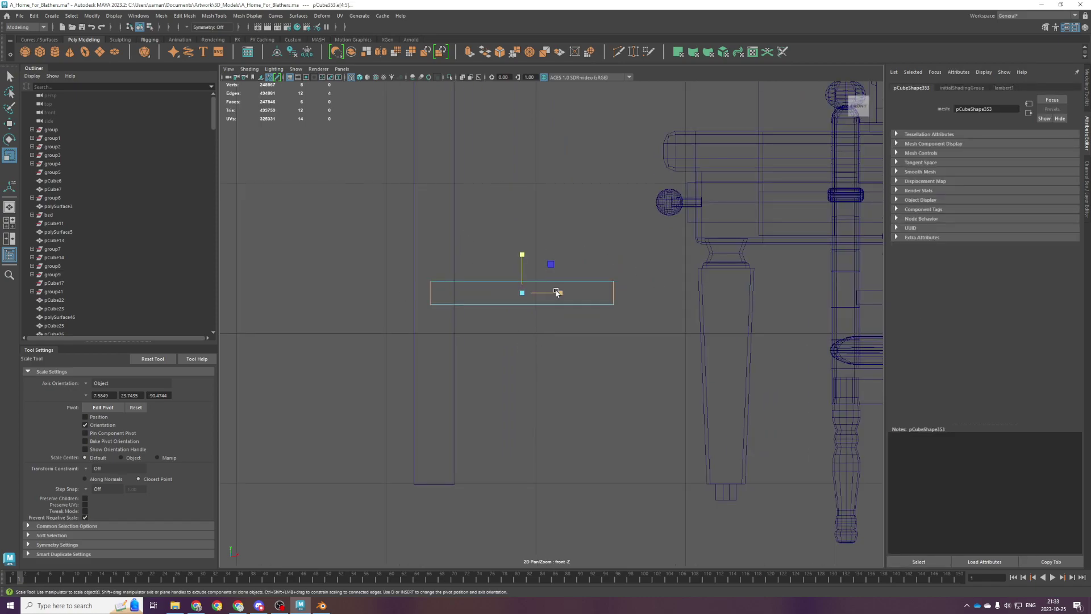
{"action": "key", "text": "q"}
{"action": "key", "text": "ctrl+s"}
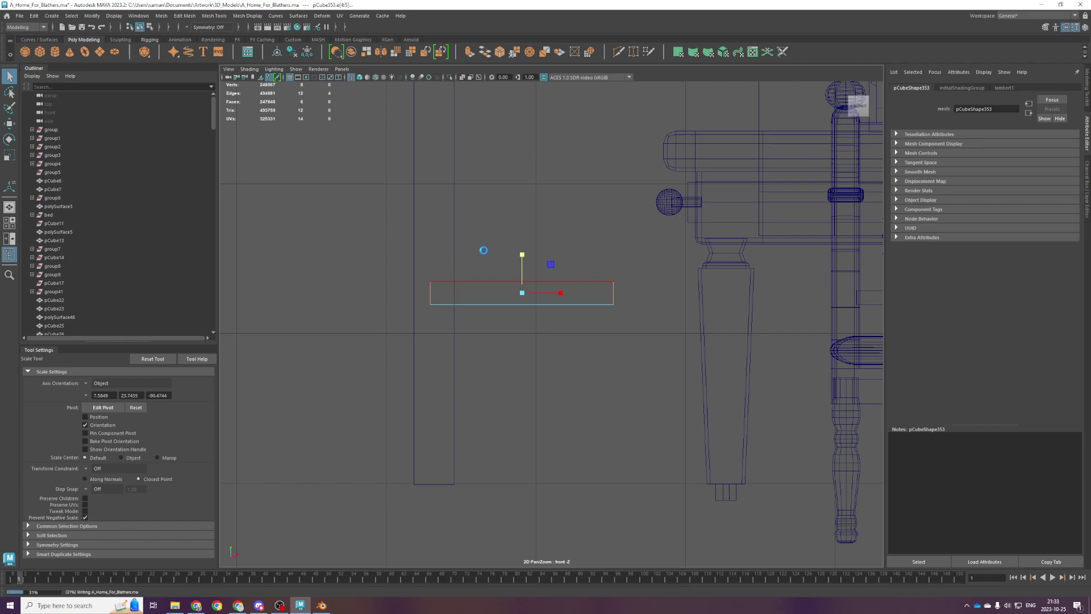
{"action": "key", "text": "r"}
{"action": "scroll", "coordinate": [452, 377], "scroll_direction": "down", "scroll_amount": 1}
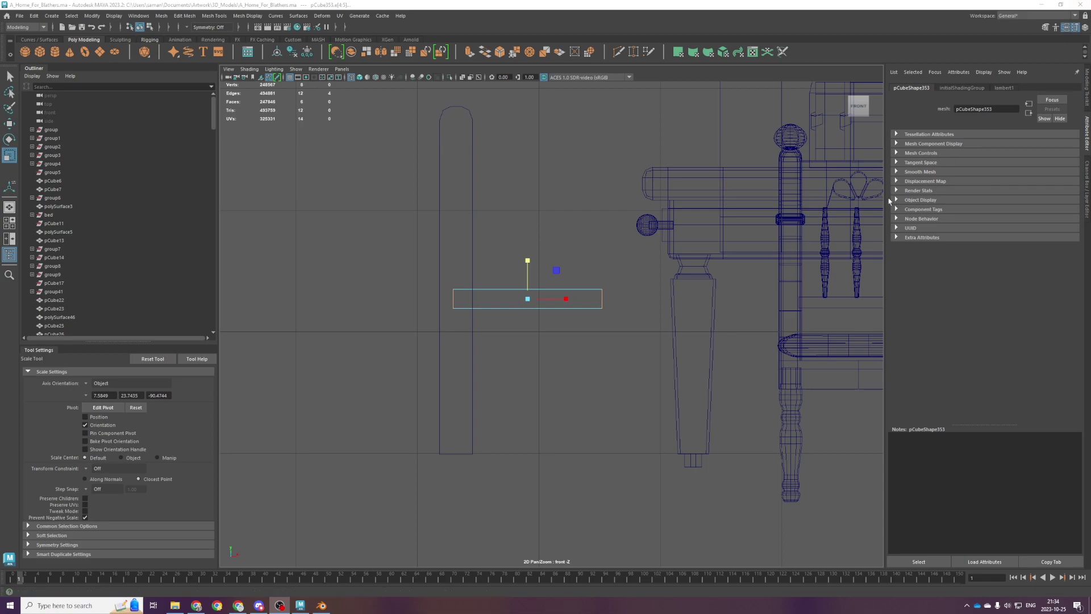
{"action": "right_click_drag", "start_coordinate": [526, 299], "coordinate": [667, 243]}
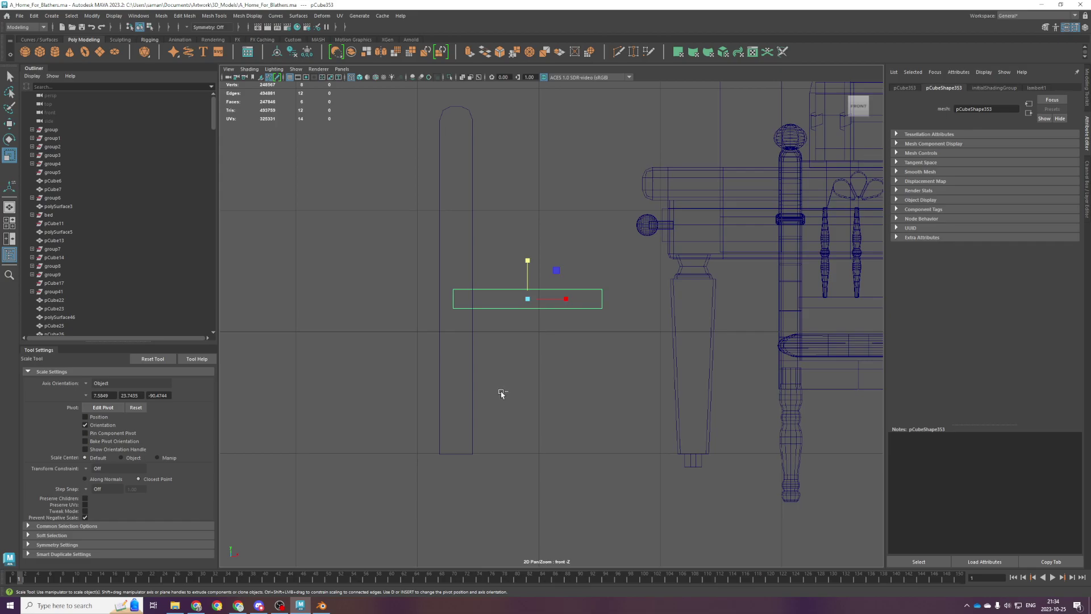
Rotate the rounded post about 15° so its top leans away from the desk, then reselect the slab and save the scene.
{"action": "scroll", "coordinate": [512, 219], "scroll_direction": "down", "scroll_amount": 2}
{"action": "left_click_drag", "start_coordinate": [456, 241], "coordinate": [535, 273]}
{"action": "scroll", "coordinate": [496, 279], "scroll_direction": "down", "scroll_amount": 2}
{"action": "key", "text": "e"}
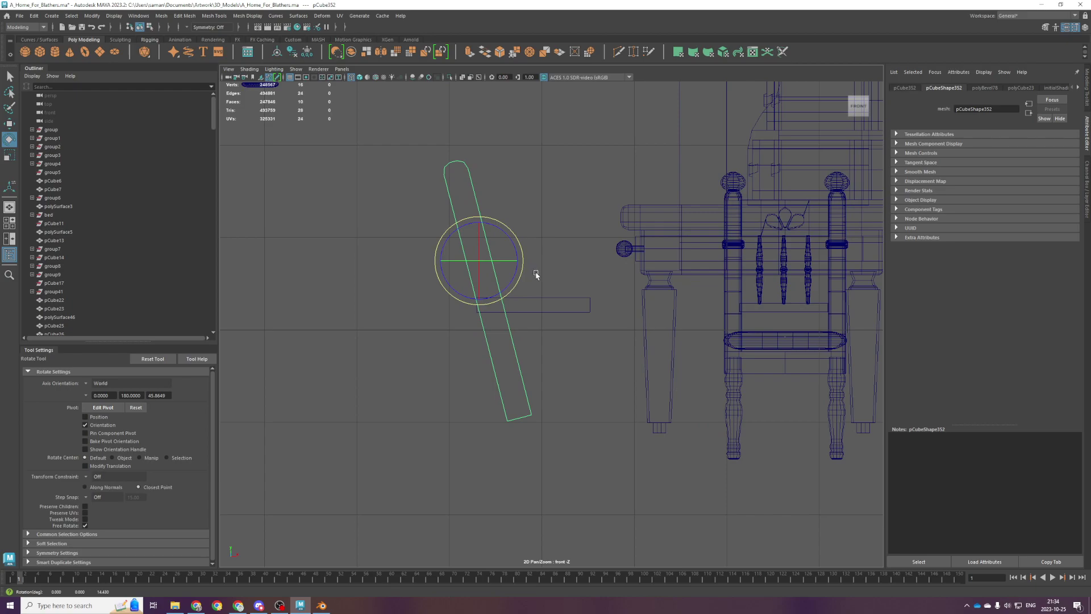
{"action": "key", "text": "r"}
{"action": "left_click_drag", "start_coordinate": [546, 283], "coordinate": [534, 263]}
{"action": "key", "text": "ctrl+s"}
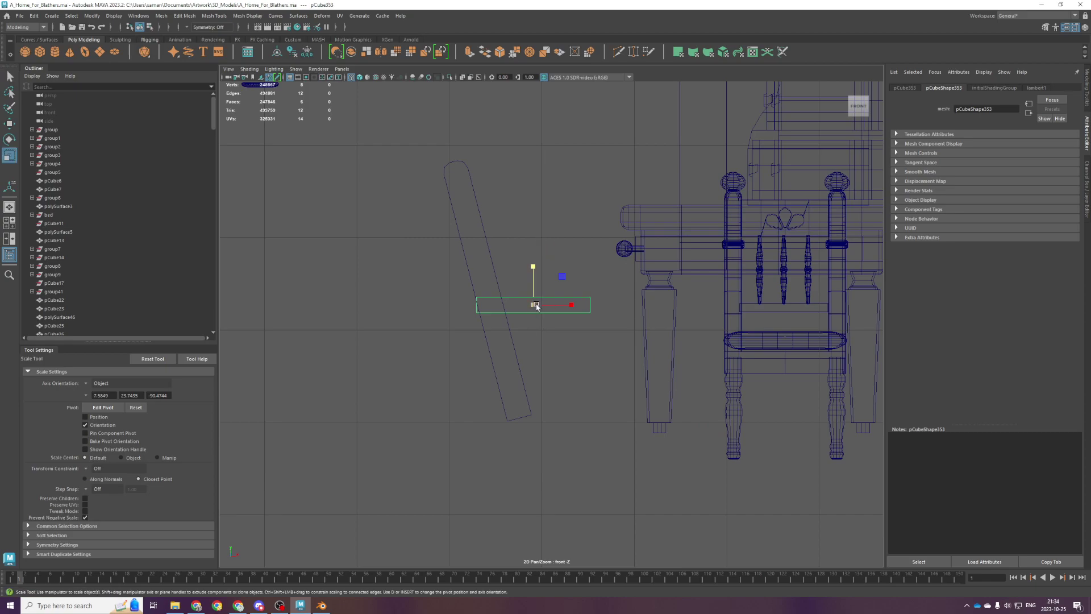
Duplicate the tilted post and rotate the copy the opposite way so the two posts cross.
{"action": "left_click", "coordinate": [463, 239]}
{"action": "key", "text": "e"}
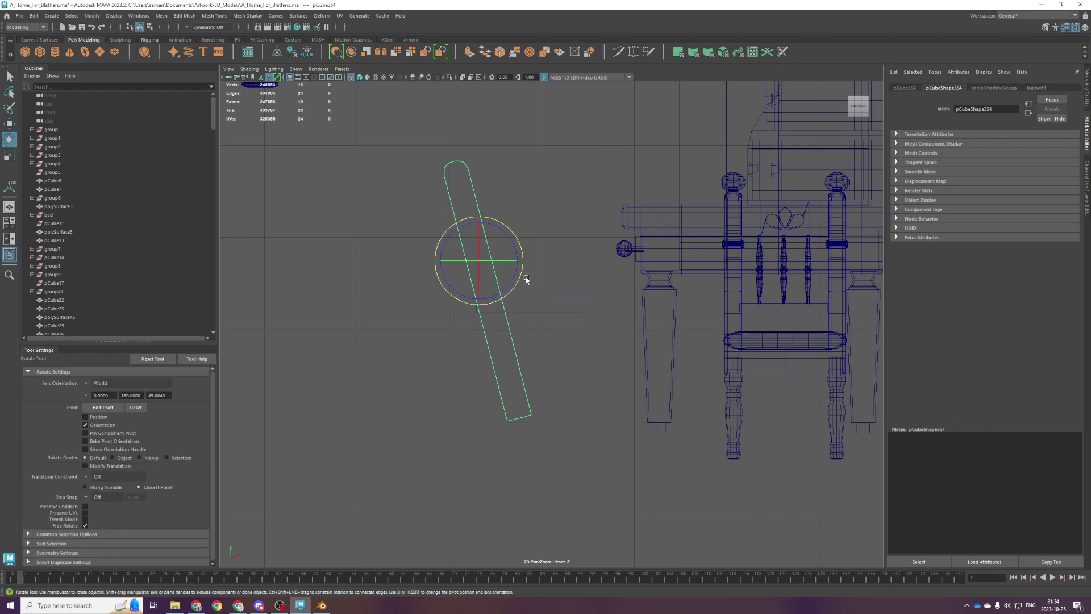
{"action": "left_click_drag", "start_coordinate": [504, 302], "coordinate": [490, 305]}
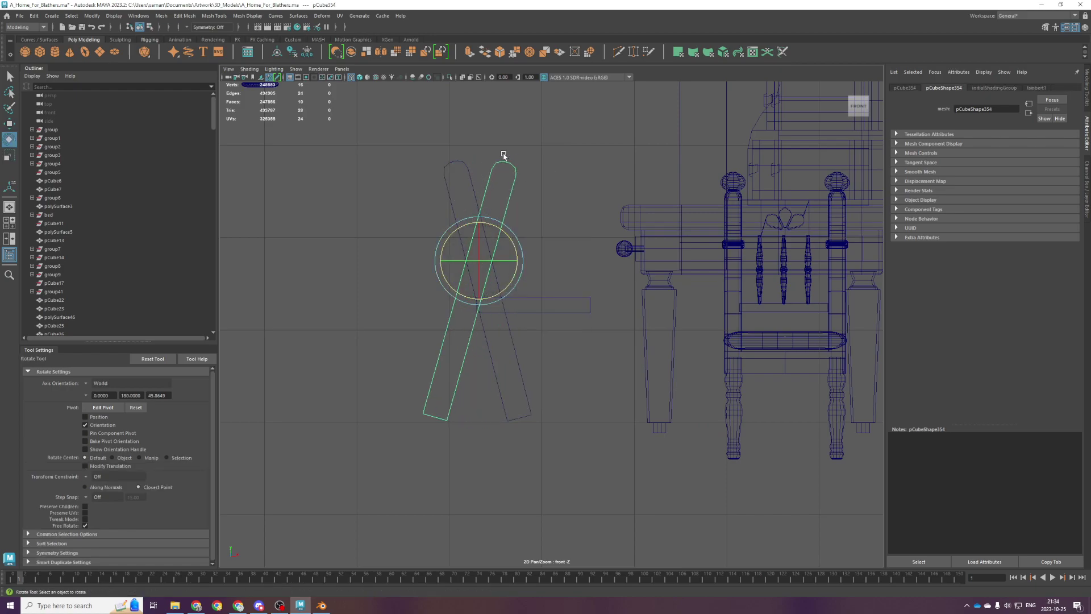
Extrude the bottom face of the copied post and extend it along the post's length with Component axis orientation.
{"action": "left_click", "coordinate": [509, 158]}
{"action": "scroll", "coordinate": [552, 213], "scroll_direction": "up", "scroll_amount": 1}
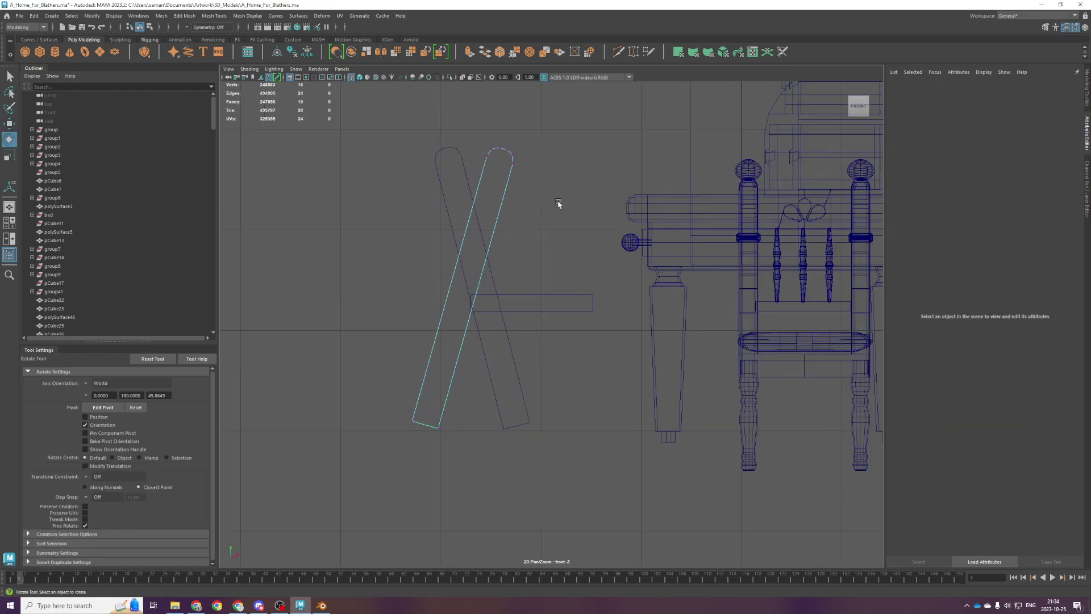
{"action": "right_click_drag", "start_coordinate": [559, 203], "coordinate": [558, 229]}
{"action": "left_click", "coordinate": [418, 420]}
{"action": "left_click_drag", "start_coordinate": [374, 463], "coordinate": [643, 364]}
{"action": "key", "text": "ctrl+e"}
{"action": "key", "text": "w"}
{"action": "left_click", "coordinate": [131, 383]}
{"action": "left_click", "coordinate": [114, 403]}
{"action": "left_click_drag", "start_coordinate": [413, 461], "coordinate": [401, 508]}
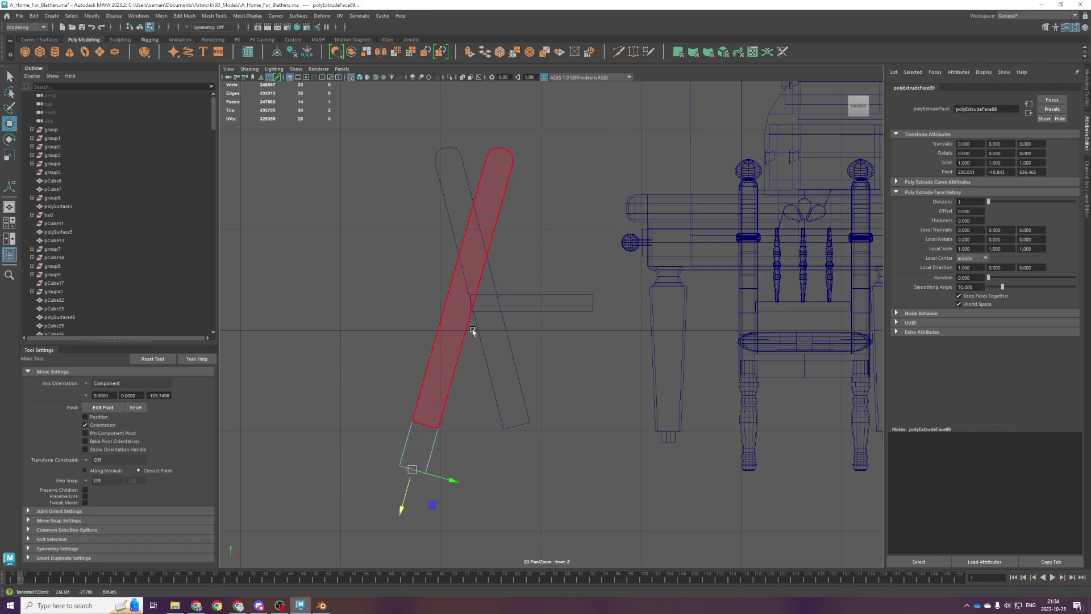
Slide the copied post up along its length, move its extrusion vertices up to slab height, and save the scene.
{"action": "left_click", "coordinate": [459, 404]}
{"action": "left_click_drag", "start_coordinate": [480, 246], "coordinate": [500, 208]}
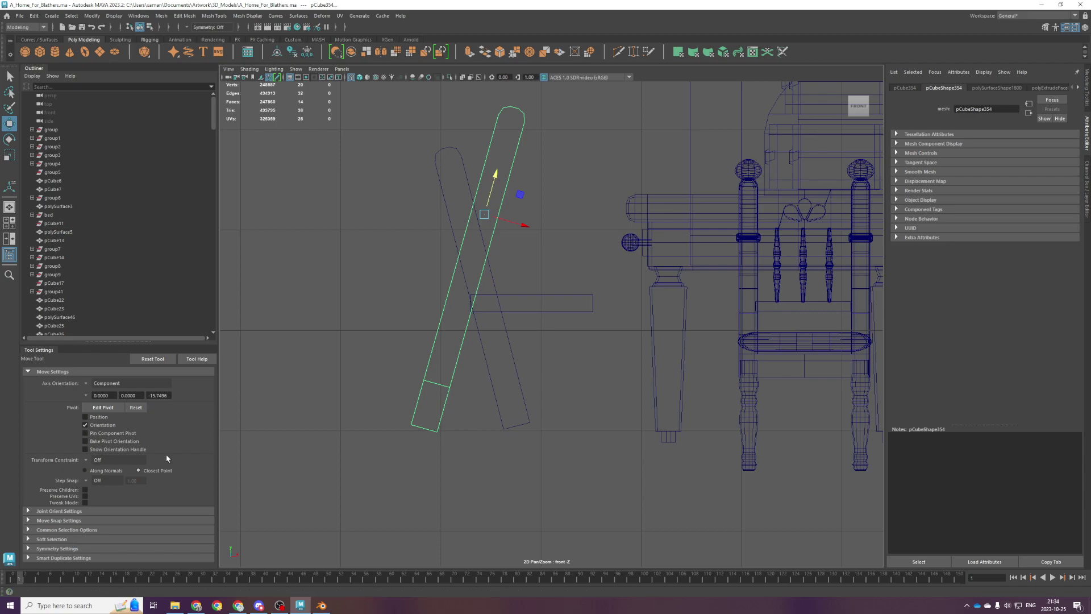
{"action": "left_click_drag", "start_coordinate": [346, 312], "coordinate": [466, 324]}
{"action": "key", "text": "q"}
{"action": "key", "text": "ctrl+s"}
{"action": "key", "text": "w"}
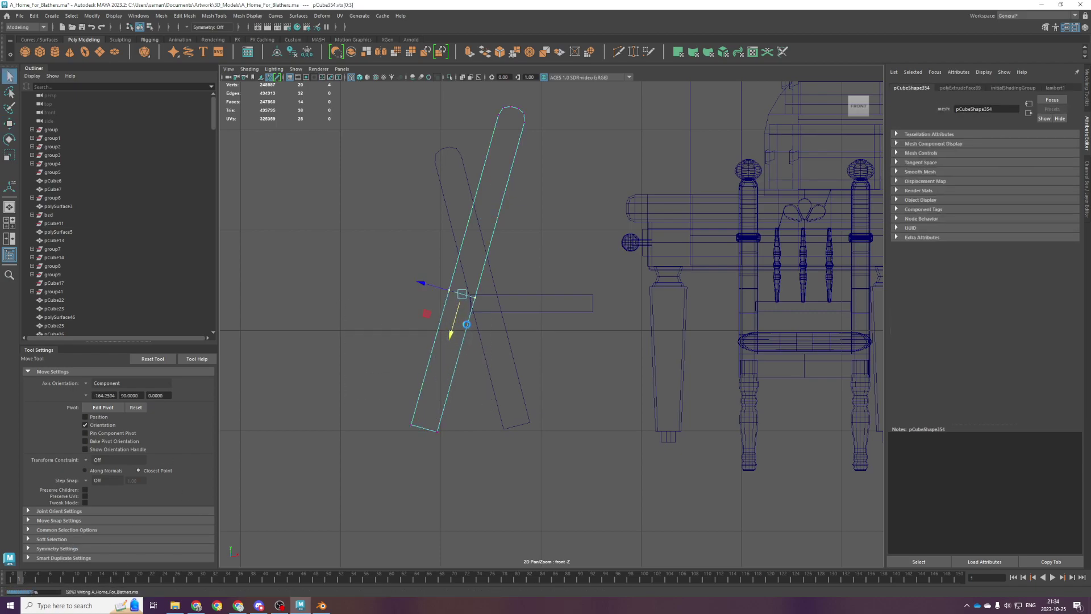
Delete the copied post's faces above the slab-height edge loop and fill the open end to leave a short leg.
{"action": "scroll", "coordinate": [483, 318], "scroll_direction": "up", "scroll_amount": 2}
{"action": "scroll", "coordinate": [494, 319], "scroll_direction": "down", "scroll_amount": 3}
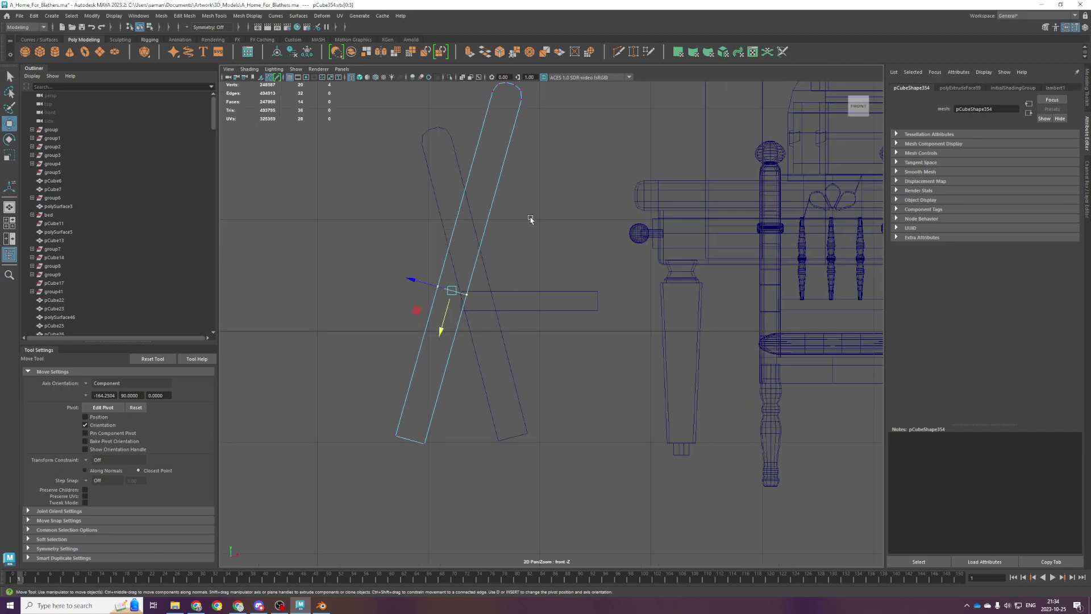
{"action": "key", "text": "F11"}
{"action": "left_click_drag", "start_coordinate": [419, 107], "coordinate": [617, 231]}
{"action": "key", "text": "Delete"}
{"action": "key", "text": "F10"}
{"action": "double_click", "coordinate": [473, 297]}
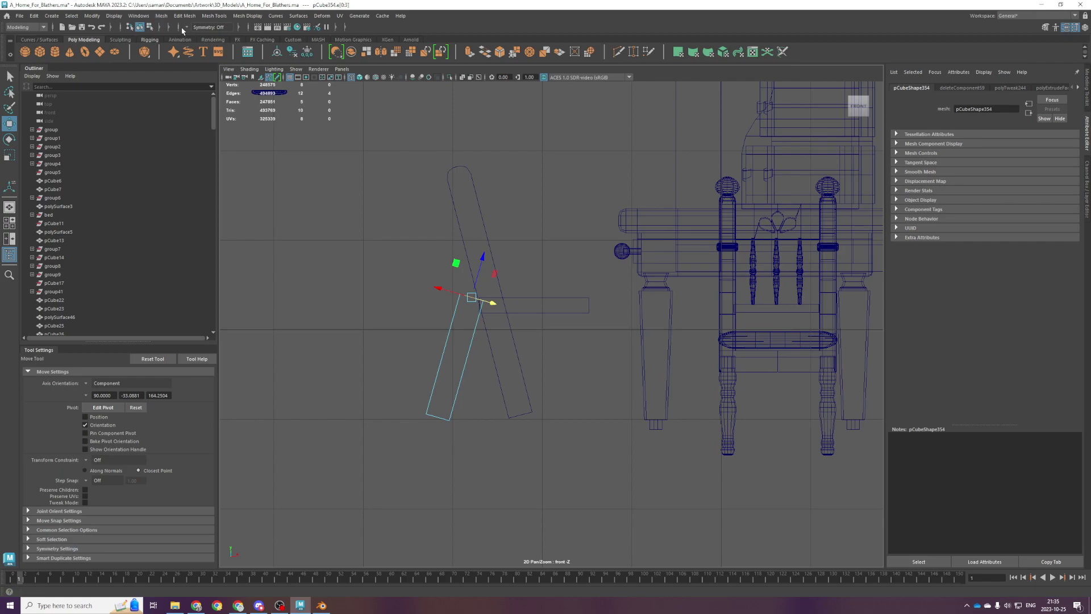
{"action": "left_click", "coordinate": [161, 15]}
{"action": "left_click", "coordinate": [182, 85]}
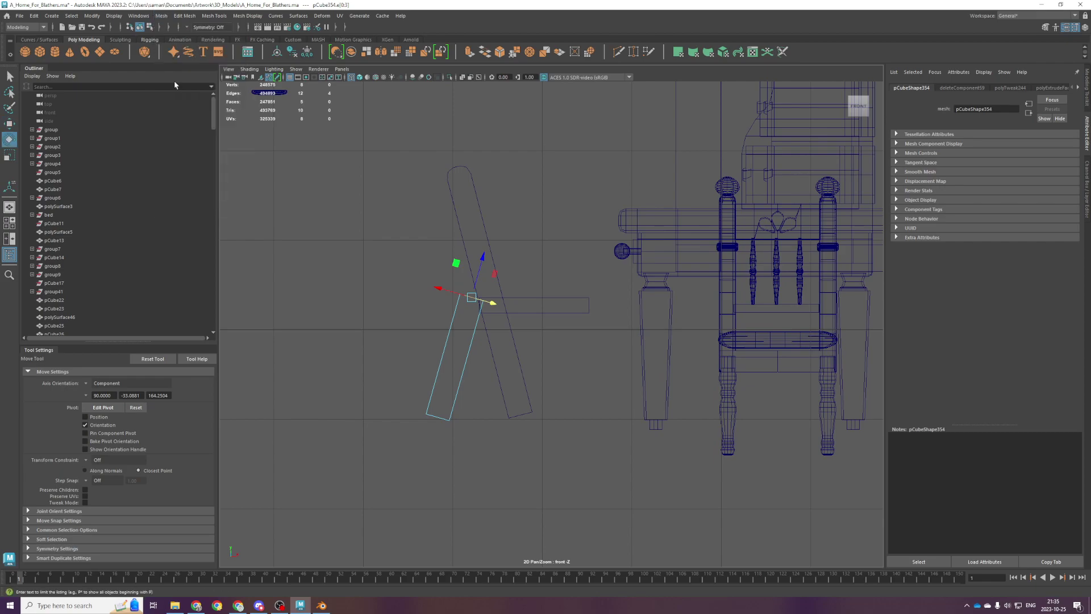
{"action": "key", "text": "e"}
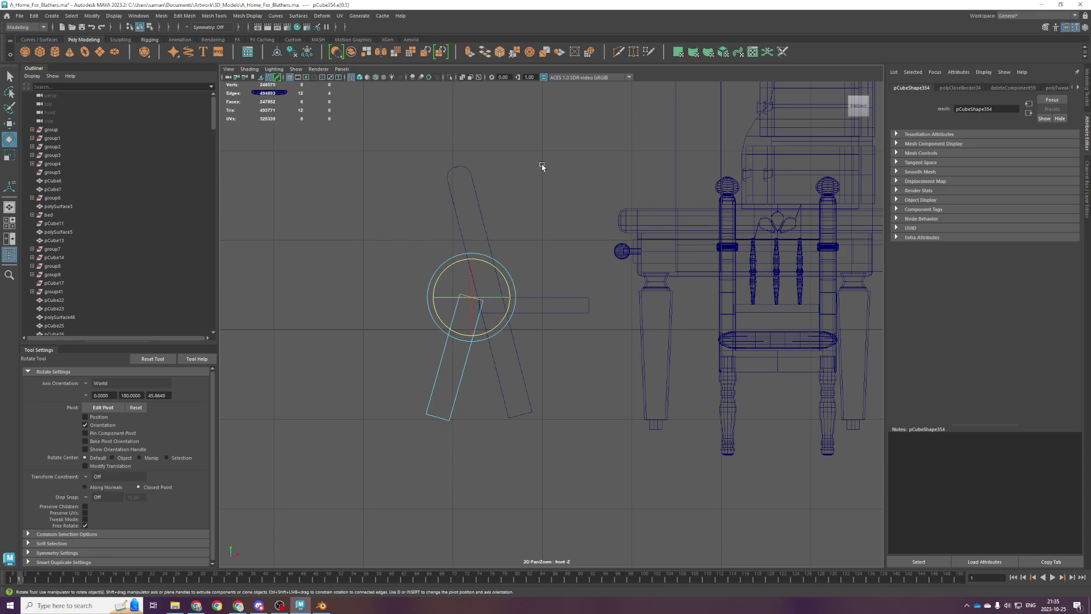
Try to pull the leg's top outer vertices upward in the front view, and undo the move.
{"action": "key", "text": "F9"}
{"action": "left_click", "coordinate": [460, 294]}
{"action": "key", "text": "w"}
{"action": "left_click_drag", "start_coordinate": [463, 273], "coordinate": [477, 243]}
{"action": "key", "text": "ctrl+z"}
{"action": "scroll", "coordinate": [554, 314], "scroll_direction": "up", "scroll_amount": 2}
Align the move axis to the leg's edge and pull its top outer vertices up along it to the tilted post.
{"action": "key", "text": "space"}
{"action": "key", "text": "space"}
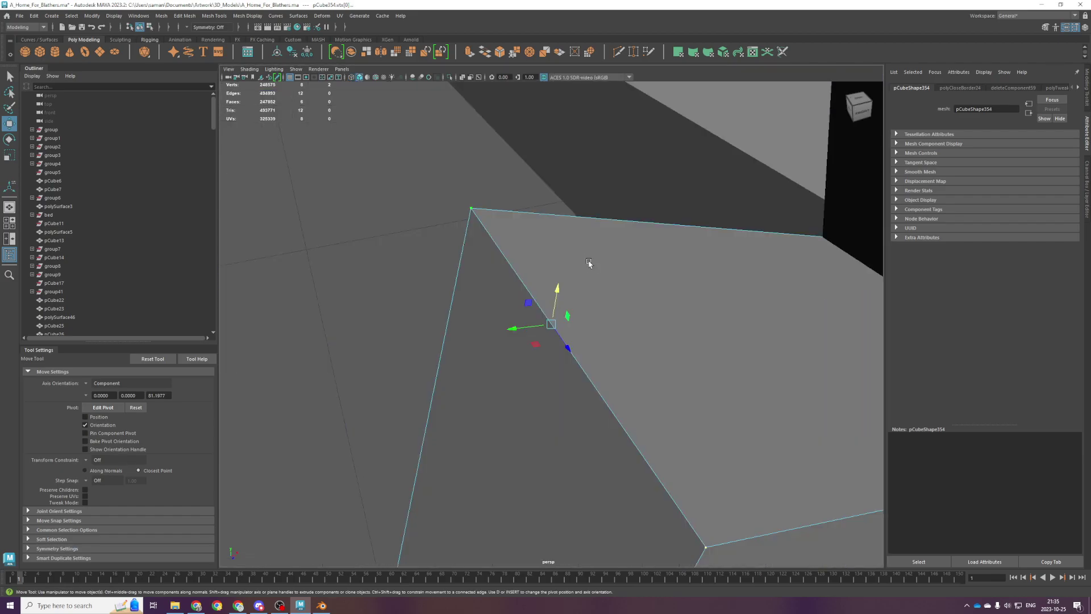
{"action": "scroll", "coordinate": [596, 276], "scroll_direction": "down", "scroll_amount": 2}
{"action": "key", "text": "d"}
{"action": "left_click", "coordinate": [662, 364]}
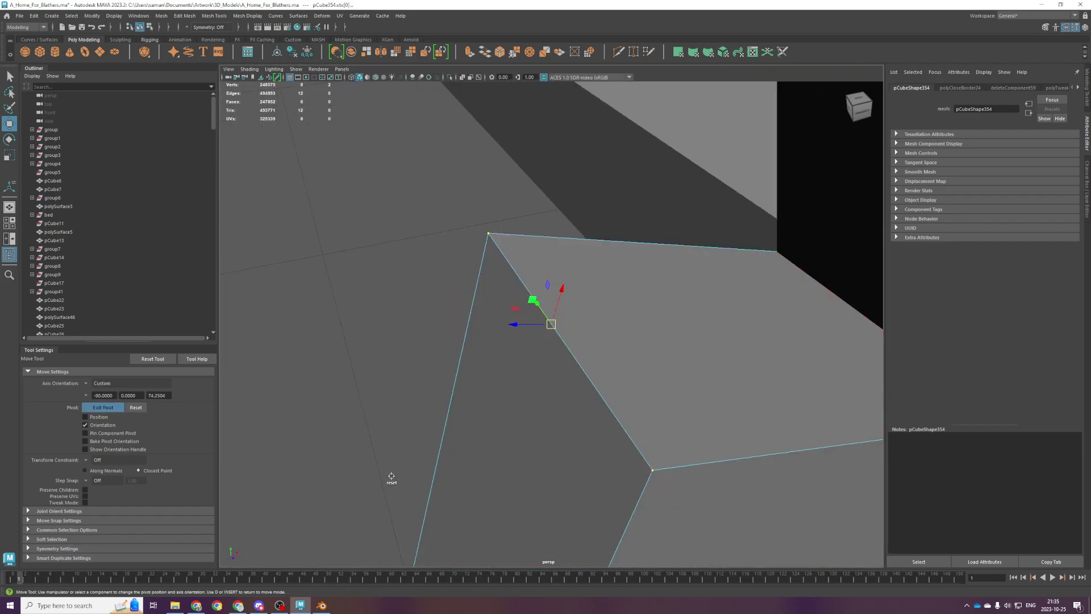
{"action": "key", "text": "space"}
{"action": "key", "text": "space"}
{"action": "scroll", "coordinate": [517, 297], "scroll_direction": "up", "scroll_amount": 2}
{"action": "key", "text": "d"}
{"action": "left_click_drag", "start_coordinate": [442, 246], "coordinate": [532, 336]}
{"action": "key", "text": "ctrl+z"}
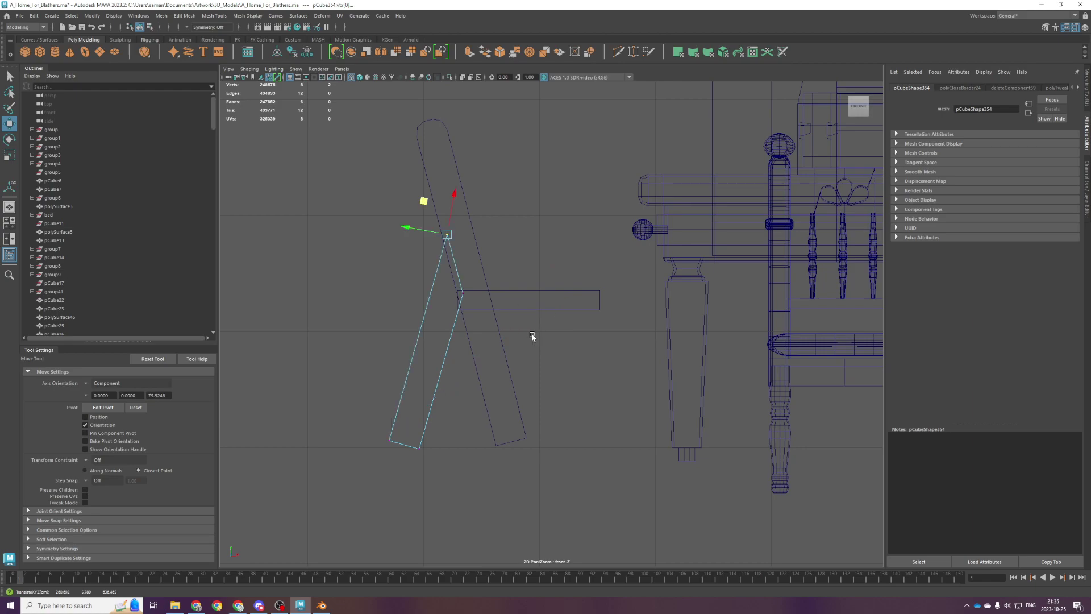
Select the leg's slanted top face in wireframe and shift it slightly down along the leg.
{"action": "key", "text": "space"}
{"action": "key", "text": "space"}
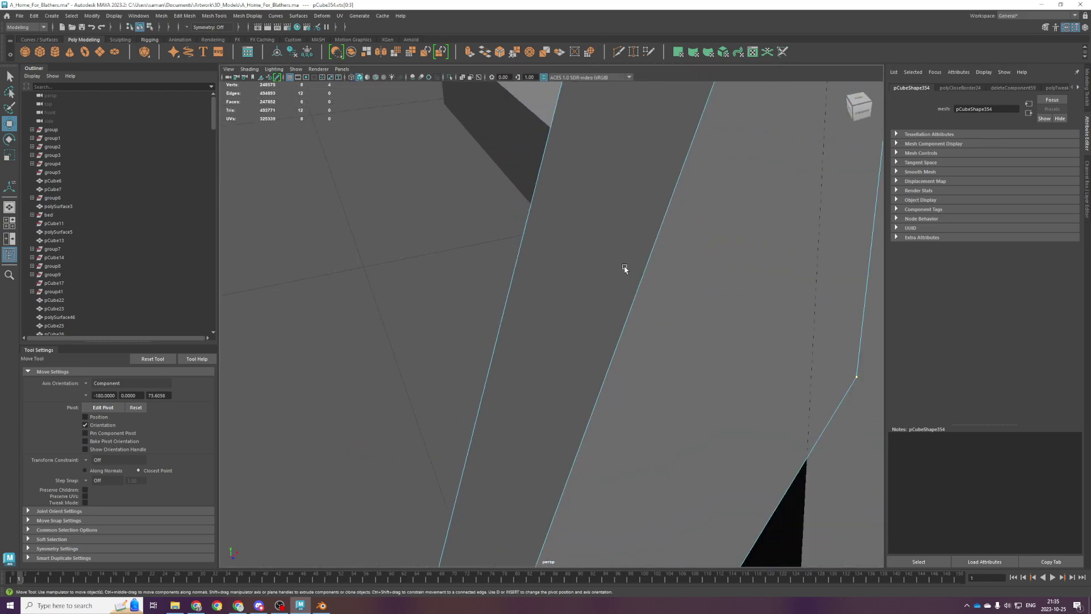
{"action": "scroll", "coordinate": [601, 307], "scroll_direction": "down", "scroll_amount": 10}
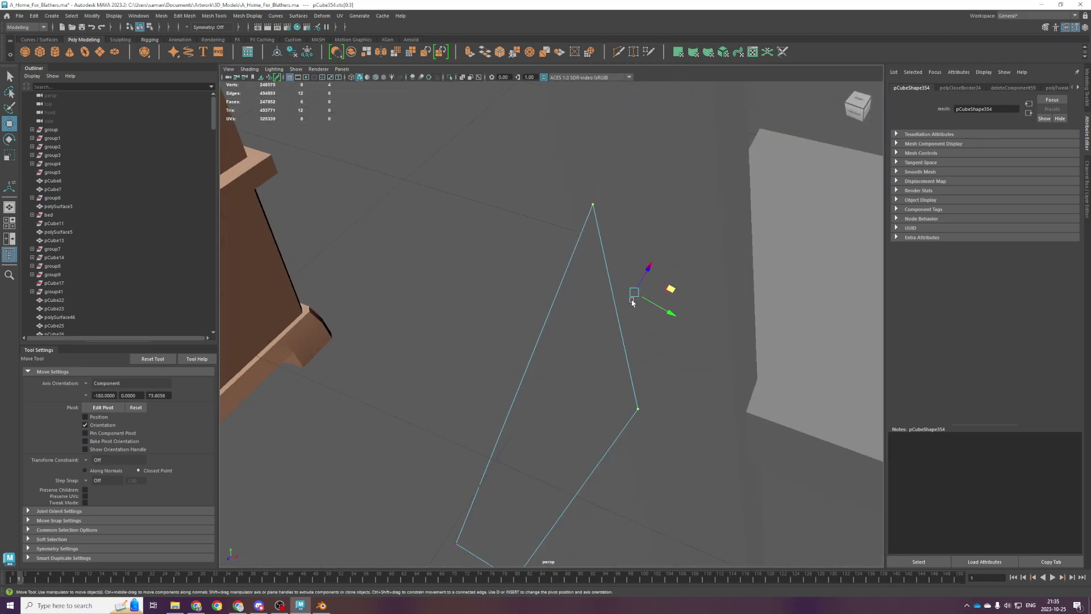
{"action": "key", "text": "4"}
{"action": "right_click_drag", "start_coordinate": [507, 239], "coordinate": [507, 279]}
{"action": "left_click", "coordinate": [613, 234]}
{"action": "key", "text": "space"}
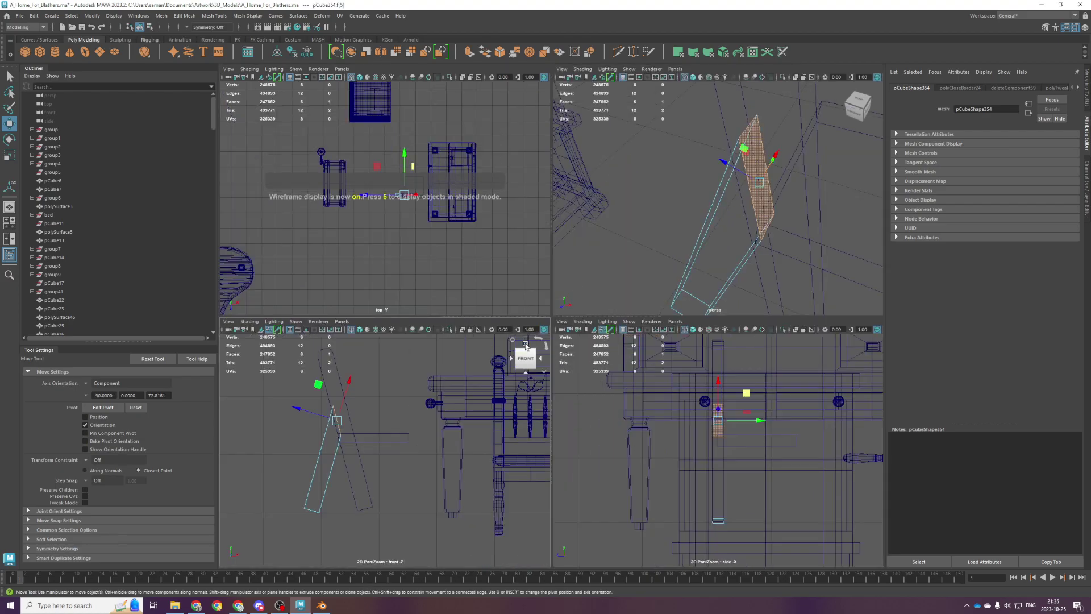
{"action": "key", "text": "space"}
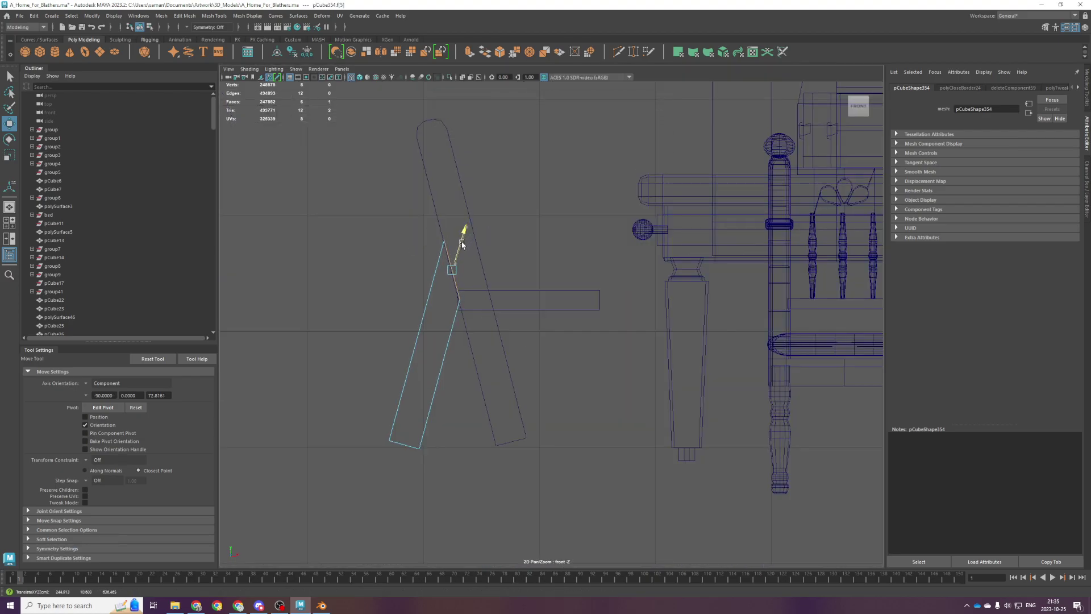
Align the move axis to the leg's edge, adjust the top inner vertices to meet the tilted post, and save the scene.
{"action": "scroll", "coordinate": [546, 227], "scroll_direction": "up", "scroll_amount": 2}
{"action": "right_click_drag", "start_coordinate": [487, 216], "coordinate": [453, 220]}
{"action": "left_click_drag", "start_coordinate": [426, 308], "coordinate": [449, 255]}
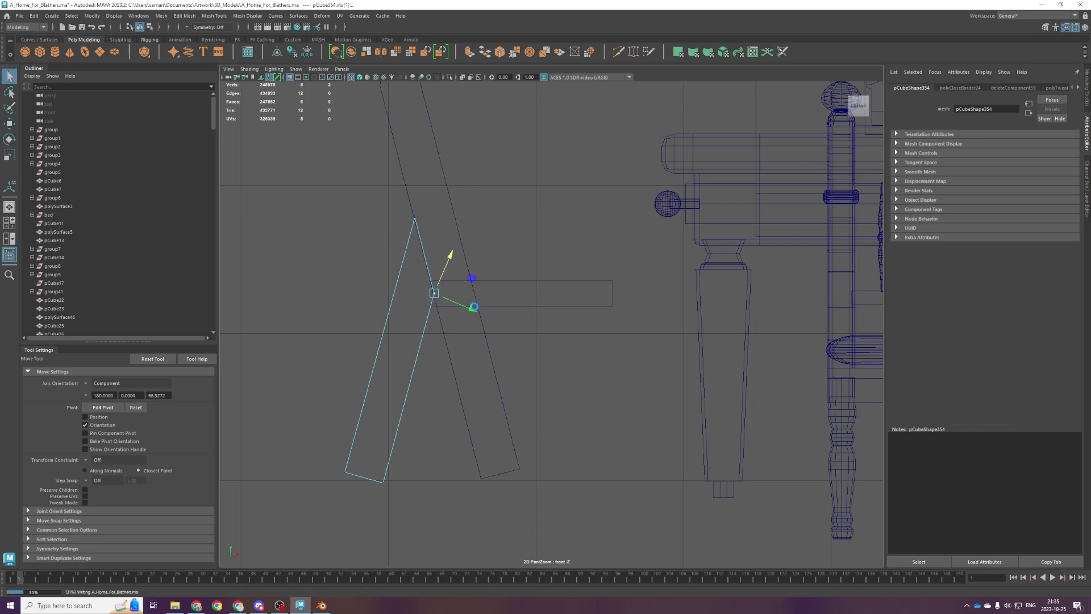
{"action": "key", "text": "space"}
{"action": "key", "text": "space"}
{"action": "key", "text": "d"}
{"action": "left_click", "coordinate": [619, 289]}
{"action": "key", "text": "space"}
{"action": "key", "text": "space"}
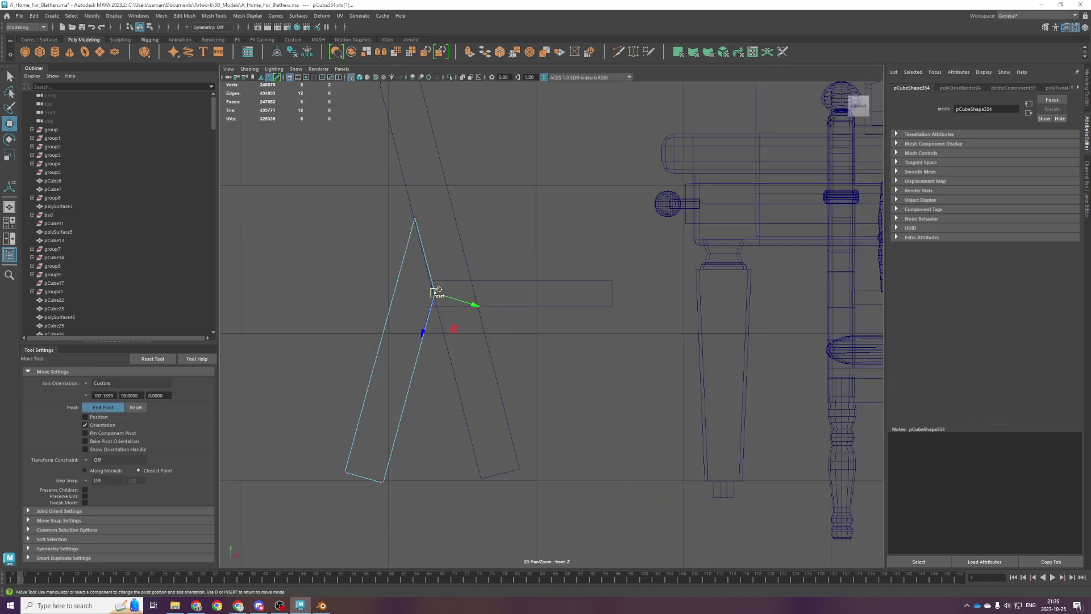
{"action": "left_click_drag", "start_coordinate": [431, 318], "coordinate": [434, 317]}
{"action": "key", "text": "d"}
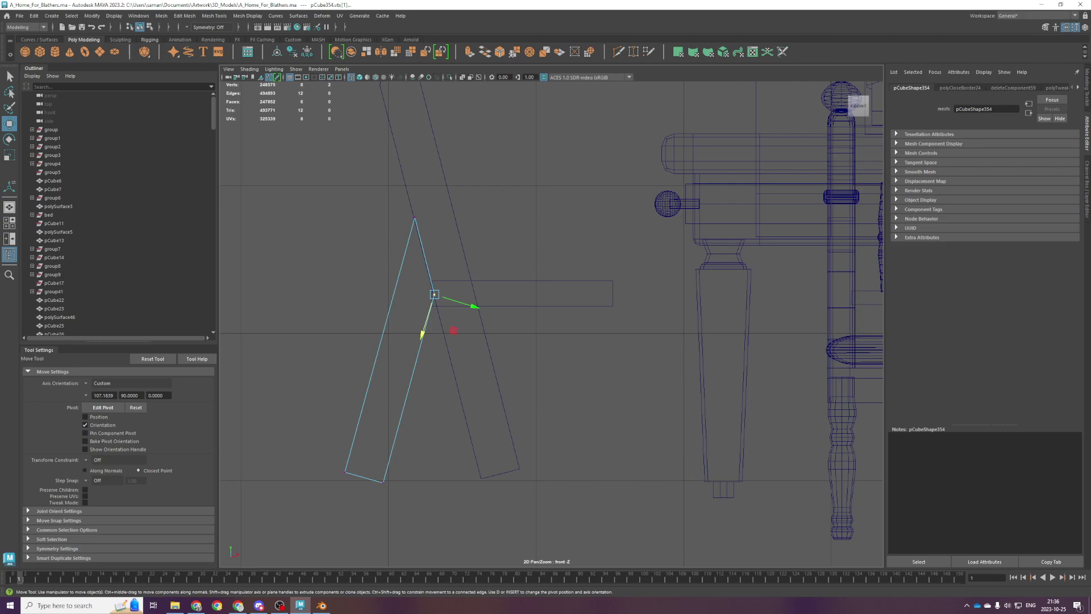
Flatten the leg's bottom vertices level by scaling them vertically with World axis orientation.
{"action": "scroll", "coordinate": [369, 356], "scroll_direction": "down", "scroll_amount": 2}
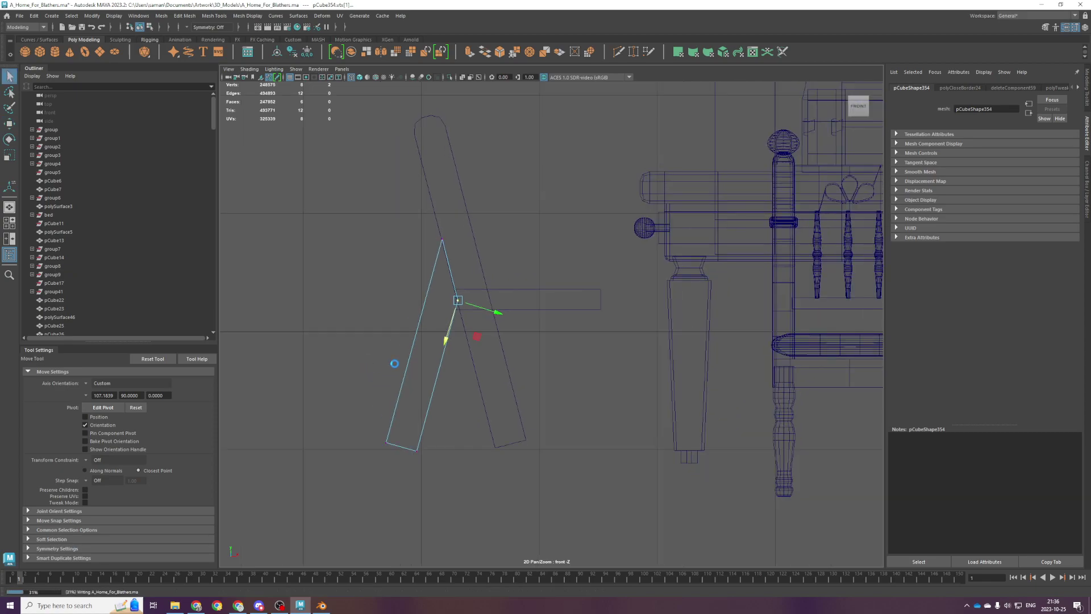
{"action": "left_click_drag", "start_coordinate": [288, 401], "coordinate": [457, 491]}
{"action": "key", "text": "r"}
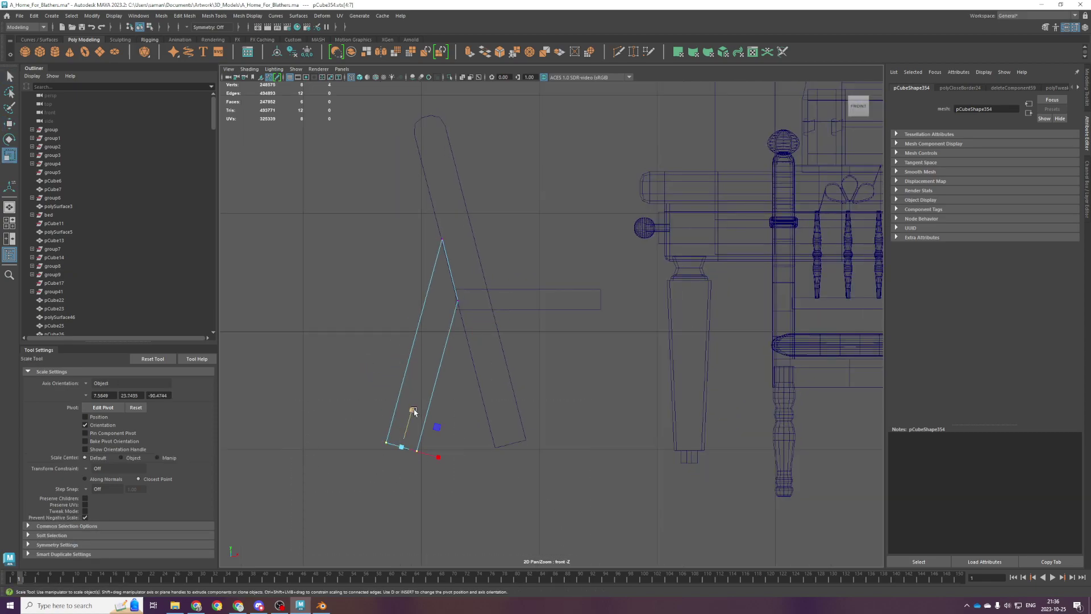
{"action": "left_click", "coordinate": [93, 384]}
{"action": "left_click", "coordinate": [102, 400]}
{"action": "left_click_drag", "start_coordinate": [478, 466], "coordinate": [397, 466]}
Set the move axis orientation to World, shift the leg's bottom outer vertices slightly outward, and select the tilted post.
{"action": "key", "text": "w"}
{"action": "left_click", "coordinate": [94, 384]}
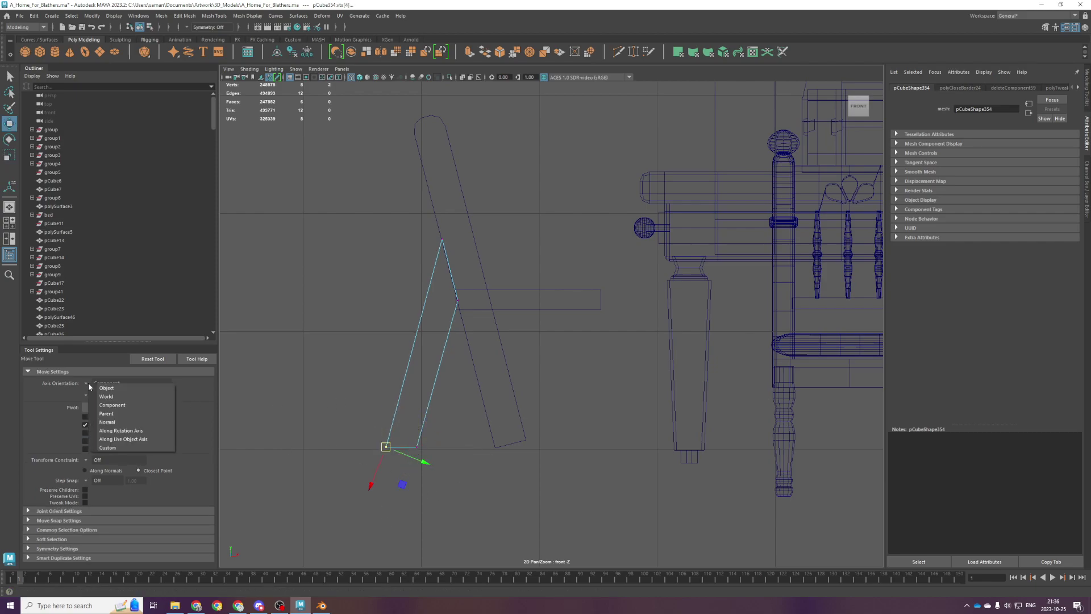
{"action": "left_click", "coordinate": [103, 398]}
{"action": "left_click_drag", "start_coordinate": [414, 450], "coordinate": [412, 447]}
{"action": "left_click", "coordinate": [489, 415]}
{"action": "left_click", "coordinate": [400, 392]}
{"action": "left_click", "coordinate": [398, 390]}
{"action": "right_click_drag", "start_coordinate": [407, 394], "coordinate": [353, 332]}
{"action": "left_click", "coordinate": [382, 447]}
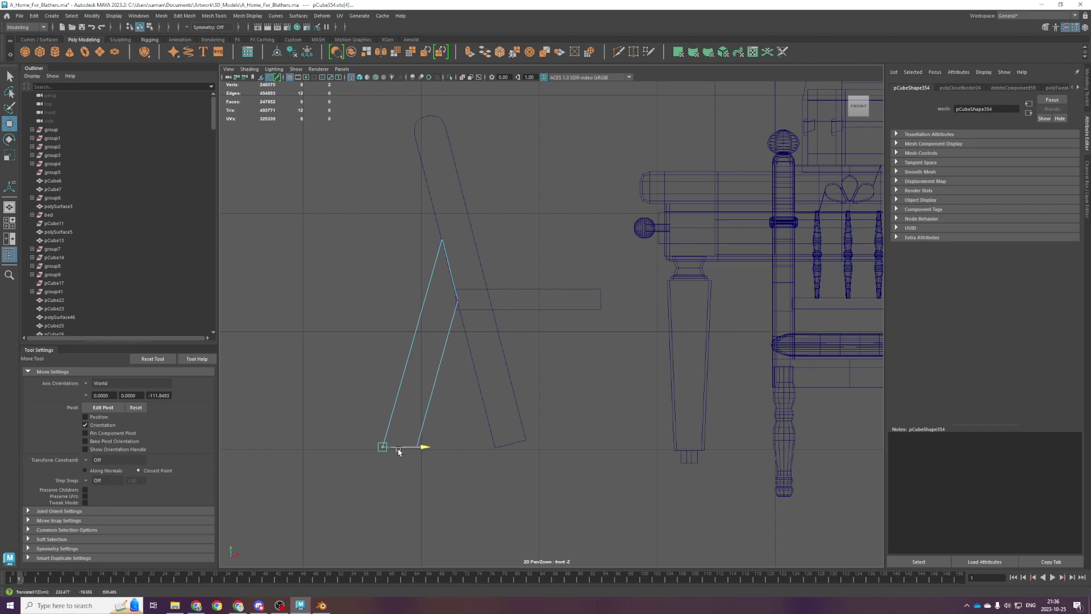
{"action": "left_click", "coordinate": [497, 429]}
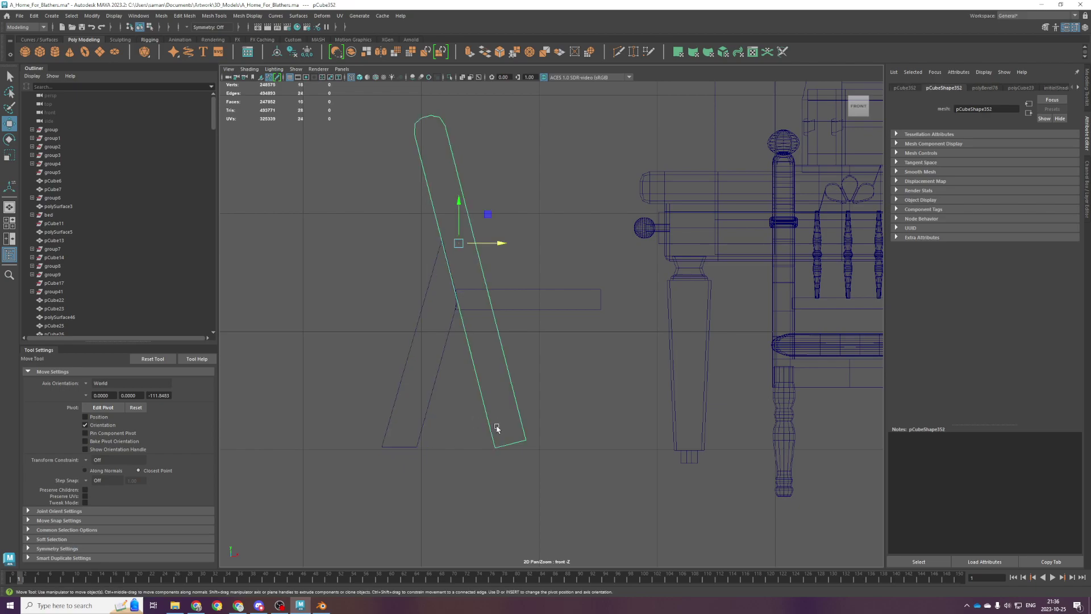
Flatten the tilted post's bottom vertices level by scaling them vertically, shift the front bottom vertices slightly outward, and save the scene.
{"action": "right_click_drag", "start_coordinate": [541, 368], "coordinate": [502, 351]}
{"action": "left_click_drag", "start_coordinate": [451, 339], "coordinate": [550, 449]}
{"action": "key", "text": "r"}
{"action": "mouse_move", "coordinate": [511, 406]}
{"action": "left_mouse_down"}
{"action": "mouse_move", "coordinate": [523, 483]}
{"action": "mouse_move", "coordinate": [542, 418]}
{"action": "mouse_move", "coordinate": [526, 408]}
{"action": "left_mouse_up"}
{"action": "key", "text": "w"}
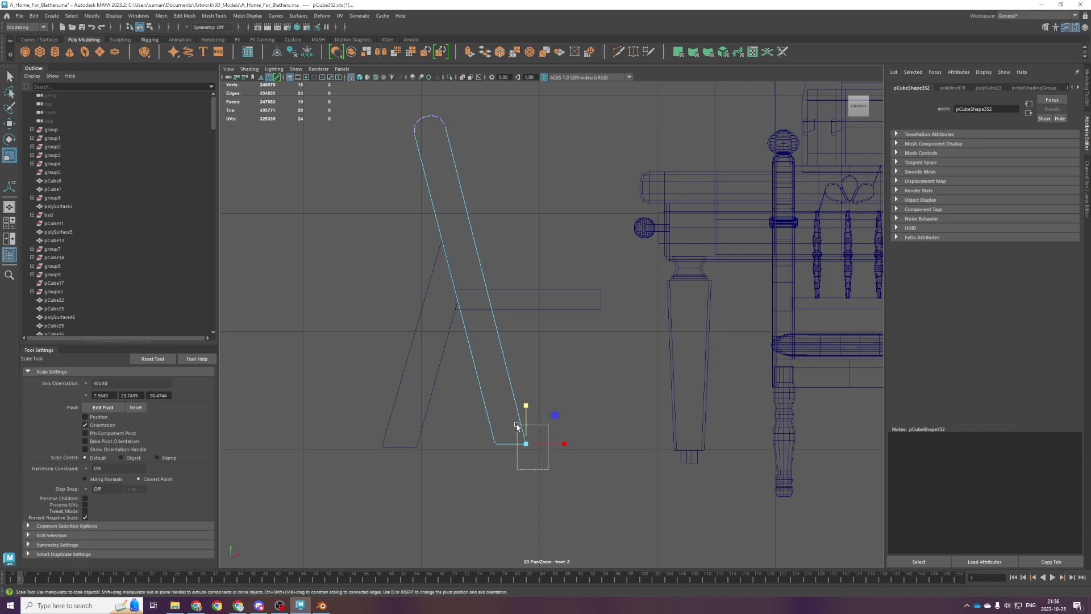
{"action": "left_click_drag", "start_coordinate": [550, 448], "coordinate": [556, 446]}
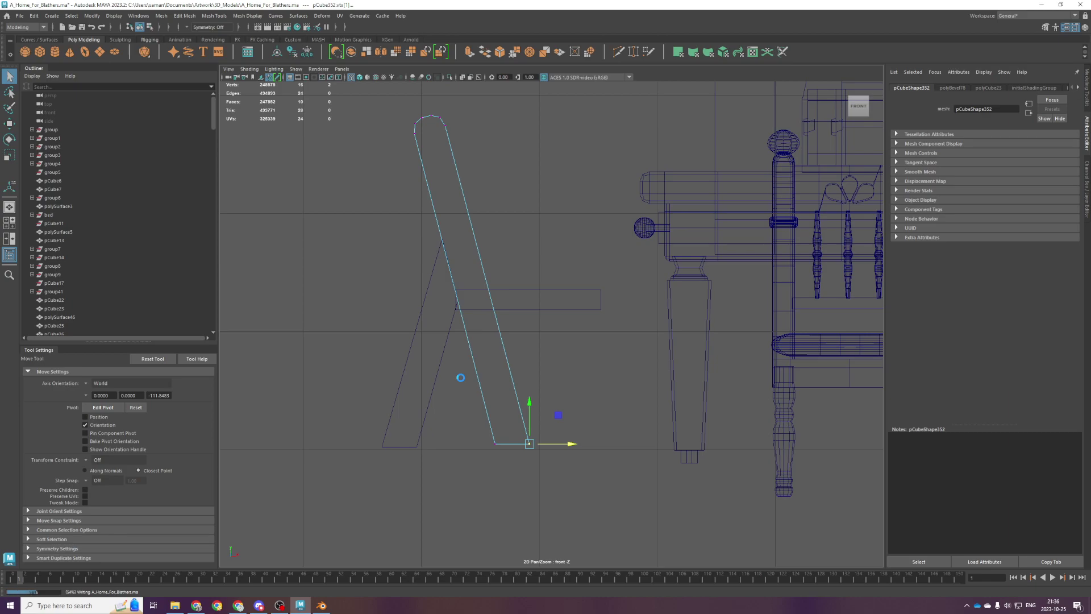
Select the bottom vertices of the tilted post and rear leg together in front view, scale them vertically to one level, and save.
{"action": "key", "text": "space"}
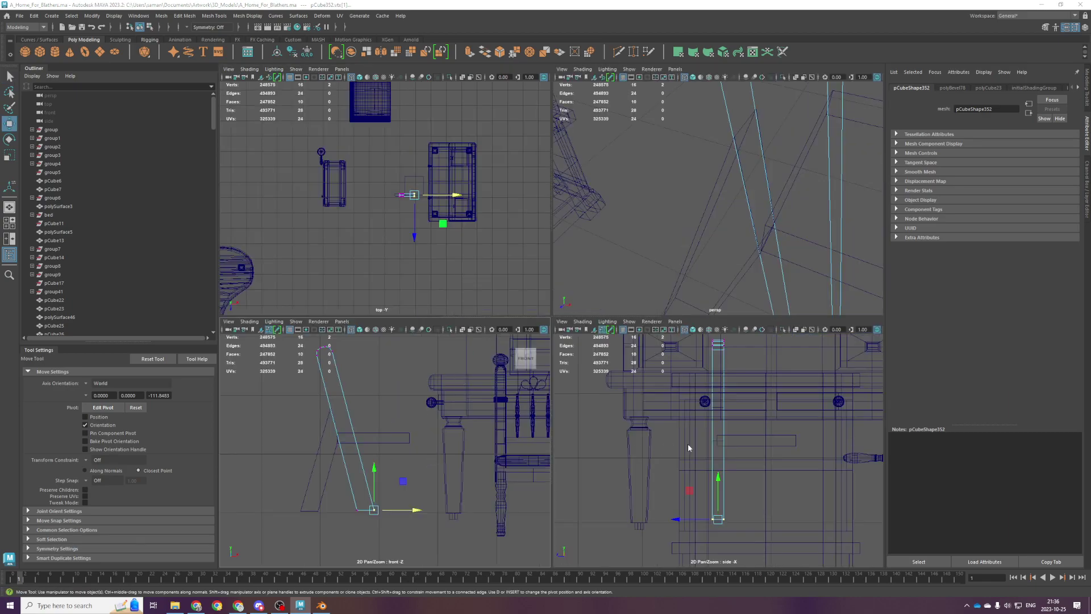
{"action": "key", "text": "space"}
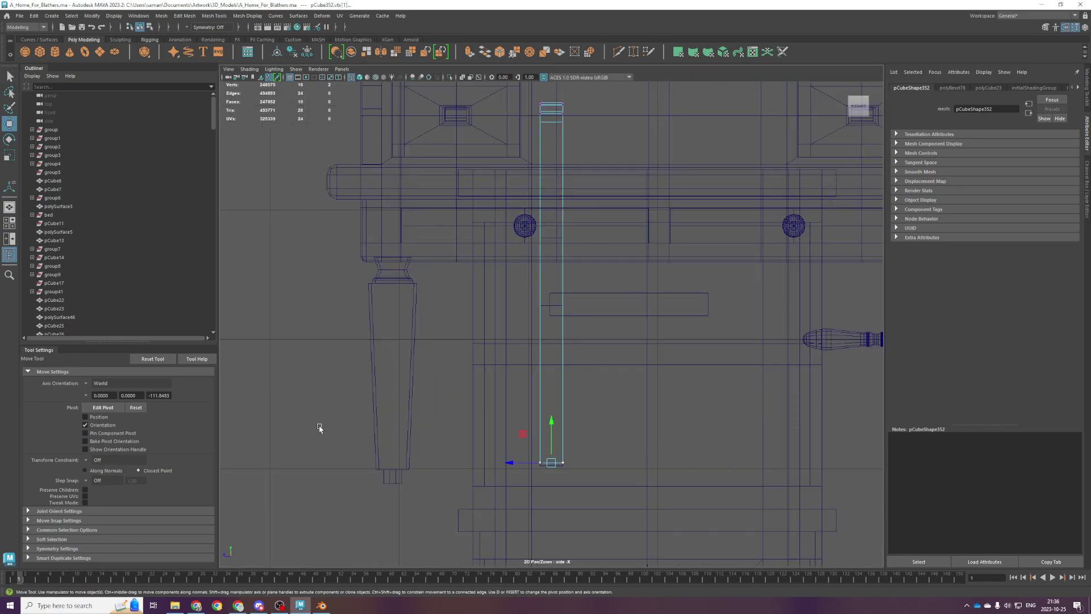
{"action": "key", "text": "space"}
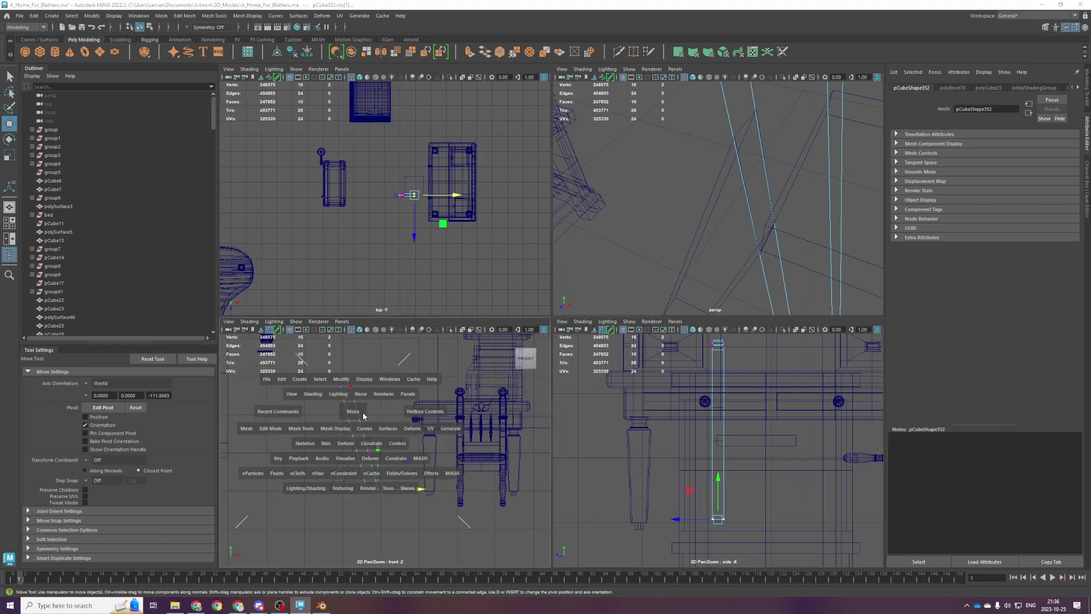
{"action": "key", "text": "space"}
{"action": "left_click_drag", "start_coordinate": [353, 464], "coordinate": [536, 378]}
{"action": "right_click_drag", "start_coordinate": [390, 373], "coordinate": [508, 326]}
{"action": "right_click_drag", "start_coordinate": [456, 389], "coordinate": [582, 314]}
{"action": "left_click_drag", "start_coordinate": [582, 316], "coordinate": [579, 318]}
{"action": "left_click", "coordinate": [451, 346]}
{"action": "left_click_drag", "start_coordinate": [386, 353], "coordinate": [544, 374]}
{"action": "right_click_drag", "start_coordinate": [545, 357], "coordinate": [476, 357]}
{"action": "left_click_drag", "start_coordinate": [300, 341], "coordinate": [694, 490]}
{"action": "key", "text": "r"}
{"action": "left_click_drag", "start_coordinate": [466, 394], "coordinate": [467, 434]}
{"action": "key", "text": "ctrl+s"}
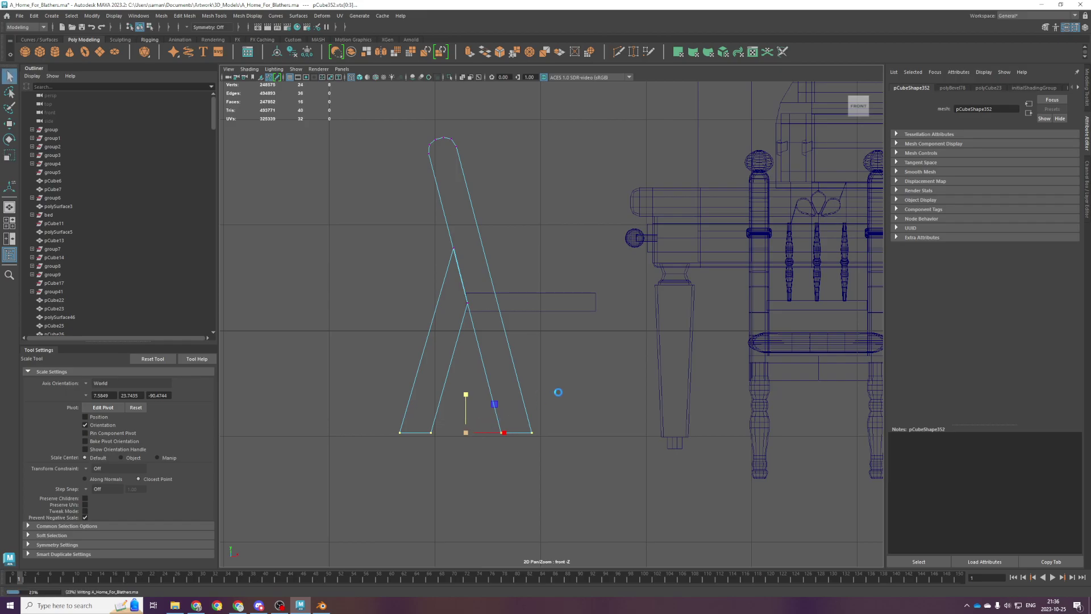
Cut edge loops into the seat slab with Multi-Cut in top view, one near the rear edge and one along the centre line.
{"action": "left_click", "coordinate": [532, 310]}
{"action": "key", "text": "space"}
{"action": "key", "text": "space"}
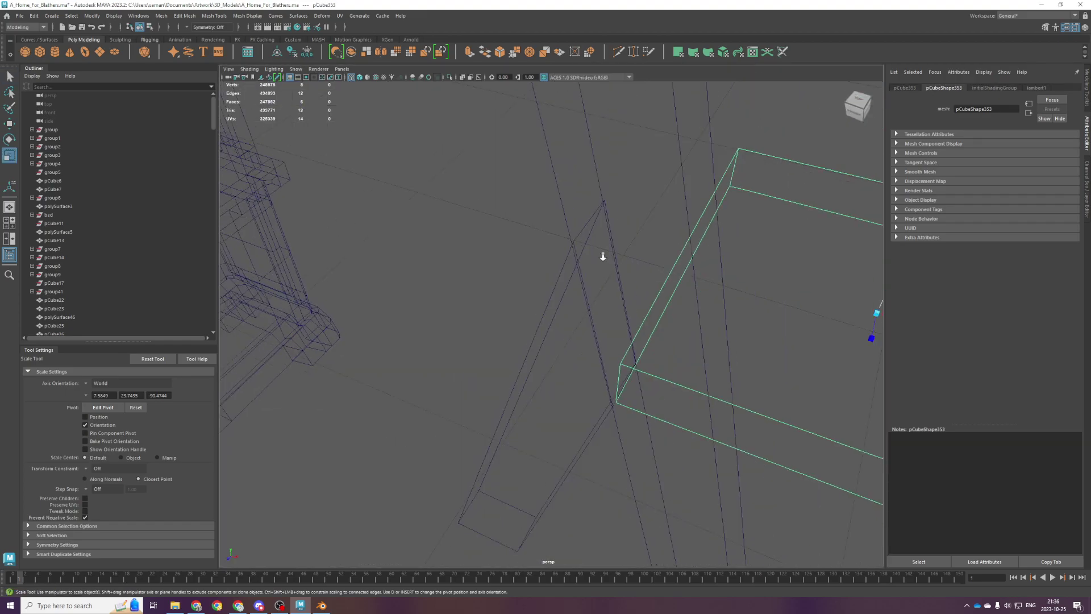
{"action": "scroll", "coordinate": [608, 289], "scroll_direction": "down", "scroll_amount": 5}
{"action": "key", "text": "5"}
{"action": "mouse_move", "coordinate": [609, 289]}
{"action": "left_mouse_down", "text": "alt"}
{"action": "mouse_move", "coordinate": [577, 306]}
{"action": "mouse_move", "coordinate": [536, 374]}
{"action": "left_mouse_up", "text": "alt"}
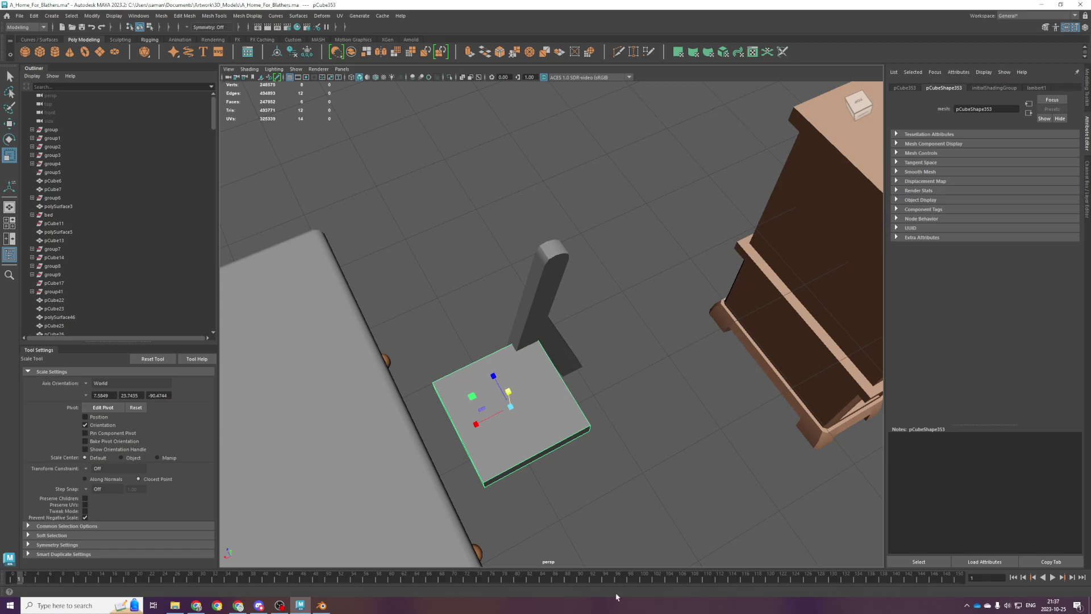
{"action": "scroll", "coordinate": [456, 257], "scroll_direction": "up", "scroll_amount": 3}
{"action": "scroll", "coordinate": [501, 393], "scroll_direction": "down", "scroll_amount": 5}
{"action": "left_click_drag", "start_coordinate": [501, 394], "coordinate": [575, 317], "text": "alt"}
{"action": "scroll", "coordinate": [574, 317], "scroll_direction": "up", "scroll_amount": 4}
{"action": "key", "text": "space"}
{"action": "key", "text": "space"}
{"action": "scroll", "coordinate": [475, 348], "scroll_direction": "up", "scroll_amount": 2}
{"action": "middle_click_drag", "start_coordinate": [632, 282], "coordinate": [546, 308], "text": "alt"}
{"action": "scroll", "coordinate": [582, 322], "scroll_direction": "up", "scroll_amount": 2}
{"action": "right_click_drag", "start_coordinate": [487, 233], "coordinate": [386, 234], "text": "shift"}
{"action": "left_click", "coordinate": [512, 346]}
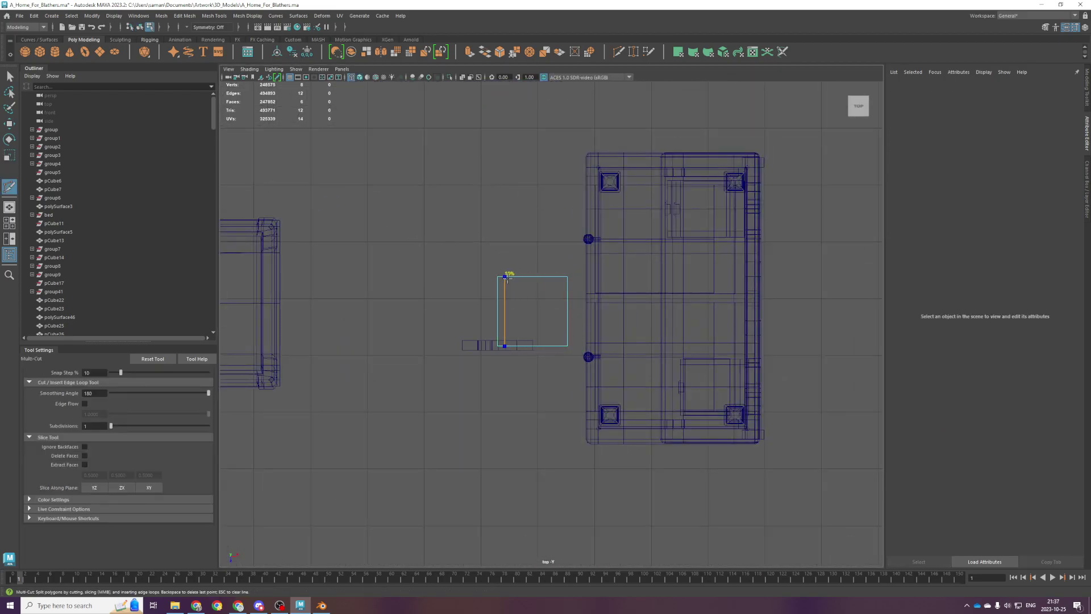
{"action": "left_click", "coordinate": [512, 277]}
{"action": "right_click", "coordinate": [535, 312]}
Bevel the seat's centre edge loop into two loops spread out towards the sides.
{"action": "key", "text": "q"}
{"action": "right_click_drag", "start_coordinate": [532, 303], "coordinate": [531, 267]}
{"action": "double_click", "coordinate": [528, 310]}
{"action": "key", "text": "ctrl+b"}
{"action": "left_click_drag", "start_coordinate": [486, 343], "coordinate": [489, 343]}
Delete the faces of the seat's two rear corners to leave notches for the posts.
{"action": "scroll", "coordinate": [517, 227], "scroll_direction": "up", "scroll_amount": 1}
{"action": "right_click_drag", "start_coordinate": [517, 227], "coordinate": [517, 250]}
{"action": "scroll", "coordinate": [533, 270], "scroll_direction": "up", "scroll_amount": 2}
{"action": "left_click_drag", "start_coordinate": [445, 220], "coordinate": [477, 250]}
{"action": "key", "text": "Delete"}
{"action": "left_click", "coordinate": [468, 371]}
{"action": "key", "text": "Delete"}
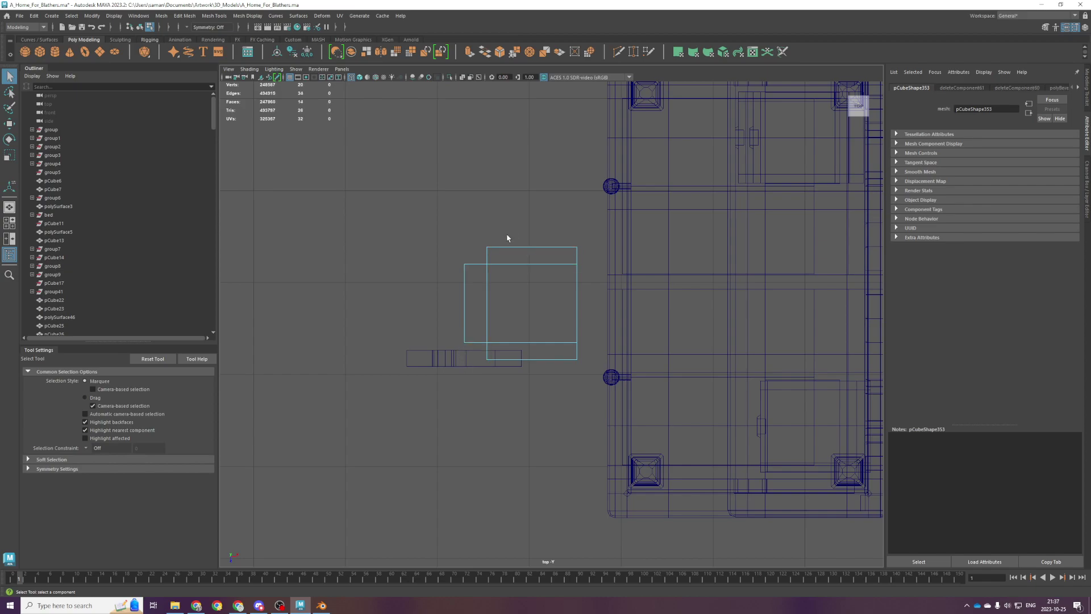
Close the open sides of the seat's two rear corner notches by bridging their border edges.
{"action": "key", "text": "space"}
{"action": "key", "text": "space"}
{"action": "scroll", "coordinate": [608, 244], "scroll_direction": "down", "scroll_amount": 2}
{"action": "left_click_drag", "start_coordinate": [609, 244], "coordinate": [619, 247], "text": "alt"}
{"action": "scroll", "coordinate": [618, 247], "scroll_direction": "up", "scroll_amount": 2}
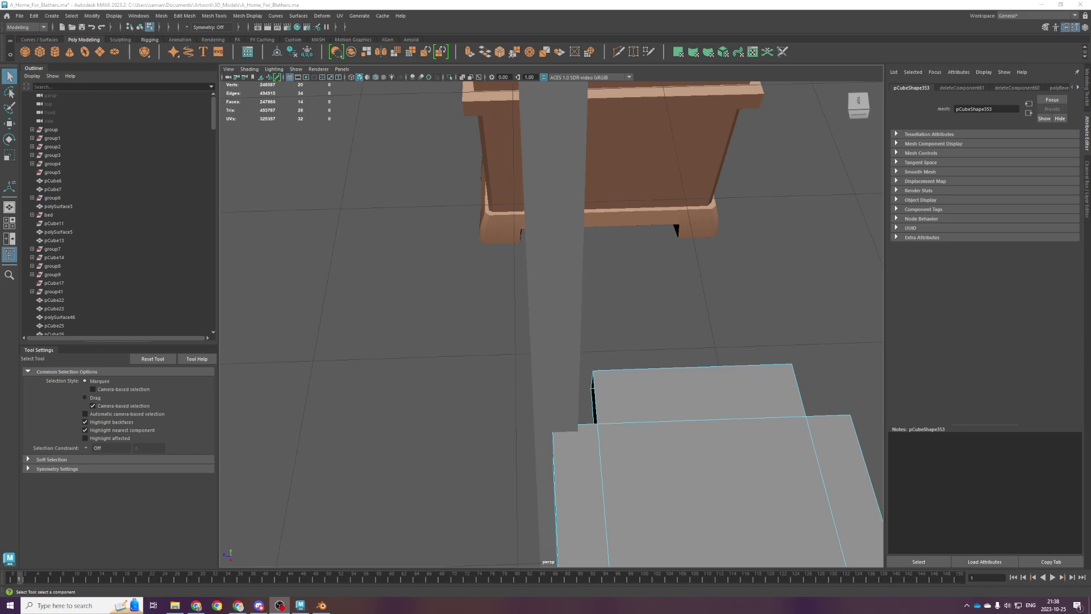
{"action": "scroll", "coordinate": [636, 415], "scroll_direction": "down", "scroll_amount": 5}
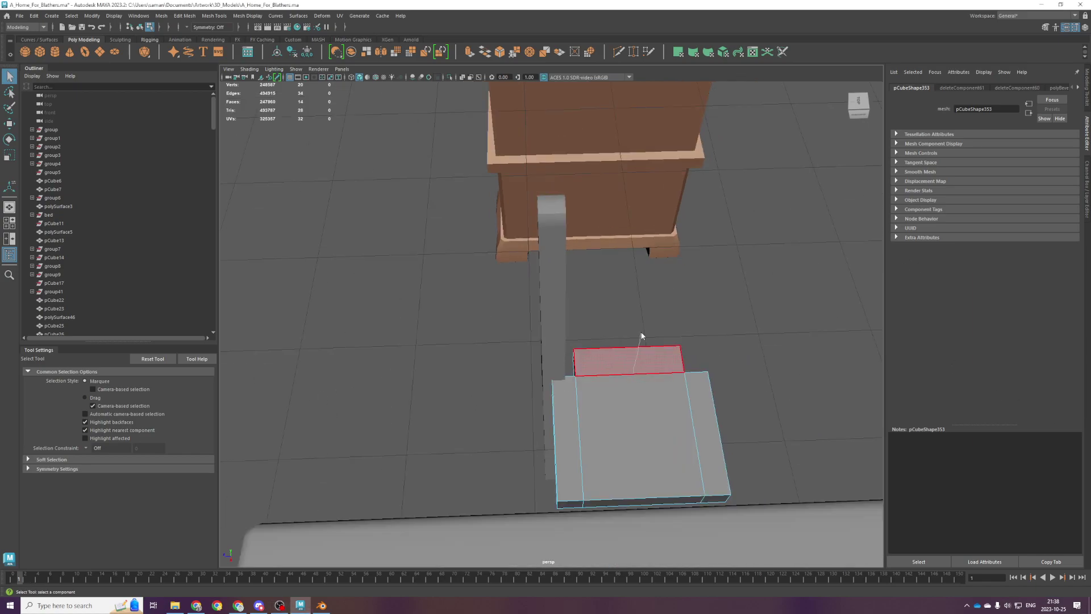
{"action": "key", "text": "space"}
{"action": "key", "text": "space"}
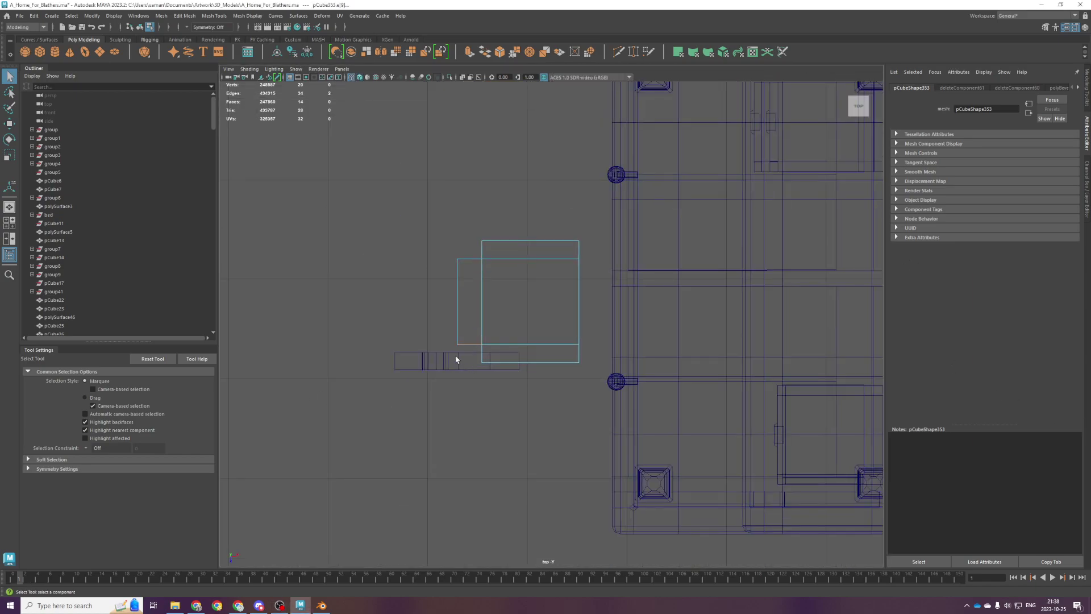
{"action": "left_click", "coordinate": [185, 16]}
{"action": "left_click", "coordinate": [194, 56]}
{"action": "left_click_drag", "start_coordinate": [433, 353], "coordinate": [497, 357]}
{"action": "key", "text": "g"}
{"action": "key", "text": "g"}
{"action": "left_click_drag", "start_coordinate": [478, 244], "coordinate": [474, 272]}
{"action": "key", "text": "g"}
{"action": "key", "text": "space"}
{"action": "left_click_drag", "start_coordinate": [689, 212], "coordinate": [425, 299], "text": "alt"}
{"action": "key", "text": "space"}
Scale the whole seat slightly wider along its width in top view and save the scene.
{"action": "right_click_drag", "start_coordinate": [460, 281], "coordinate": [591, 219]}
{"action": "key", "text": "r"}
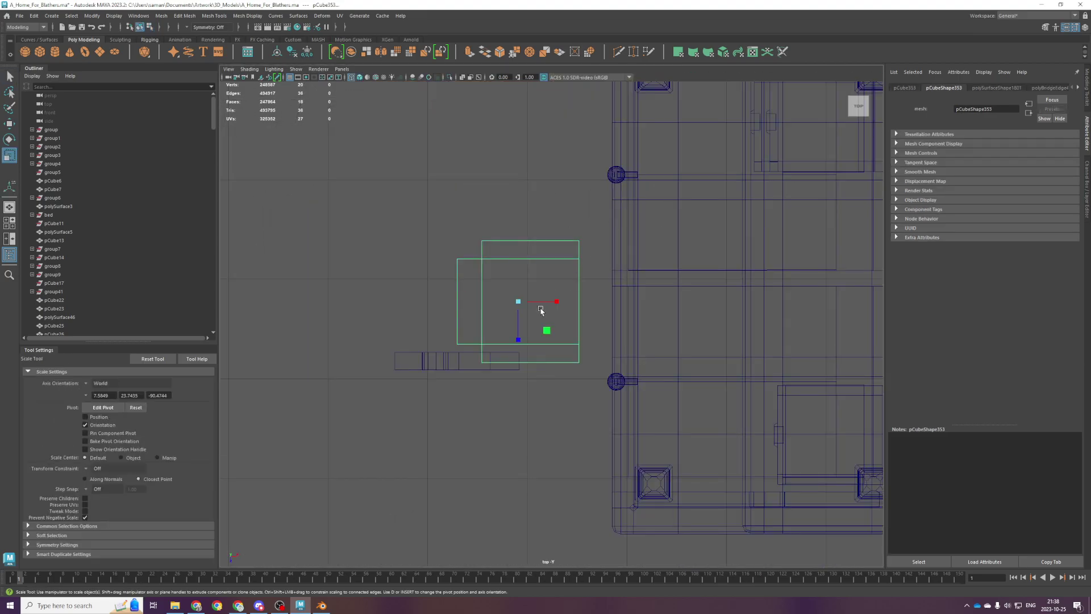
{"action": "left_click_drag", "start_coordinate": [519, 329], "coordinate": [520, 339]}
{"action": "key", "text": "space"}
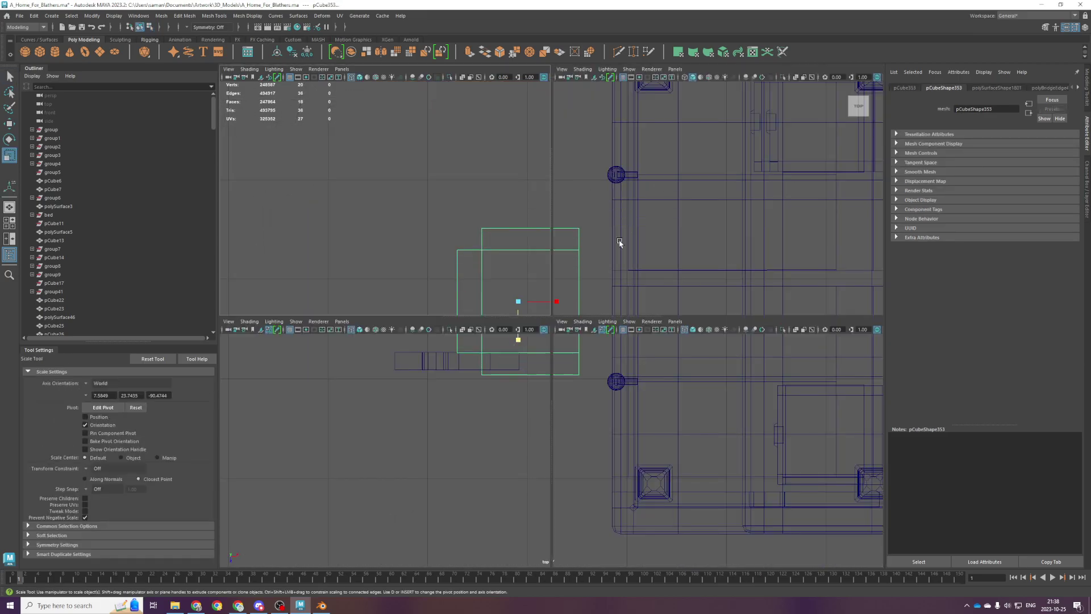
{"action": "key", "text": "space"}
{"action": "left_click_drag", "start_coordinate": [601, 326], "coordinate": [567, 325], "text": "alt"}
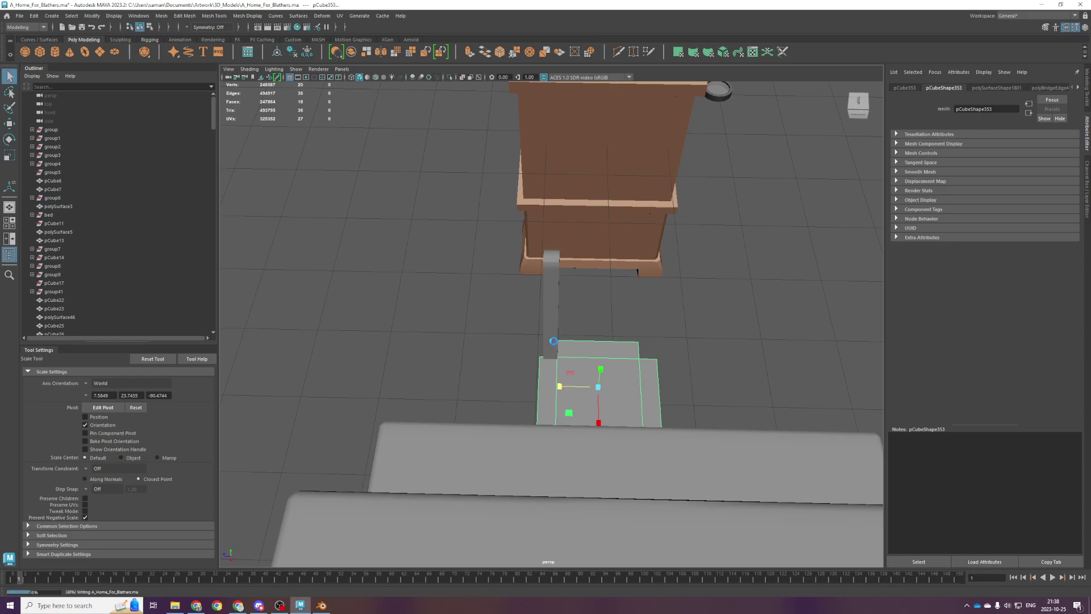
Scale the seat's outermost side vertices slightly inward to match the post's outer side, save, and check the chair in perspective.
{"action": "key", "text": "space"}
{"action": "key", "text": "space"}
{"action": "right_click_drag", "start_coordinate": [502, 269], "coordinate": [472, 262]}
{"action": "left_click_drag", "start_coordinate": [464, 345], "coordinate": [480, 368]}
{"action": "key", "text": "w"}
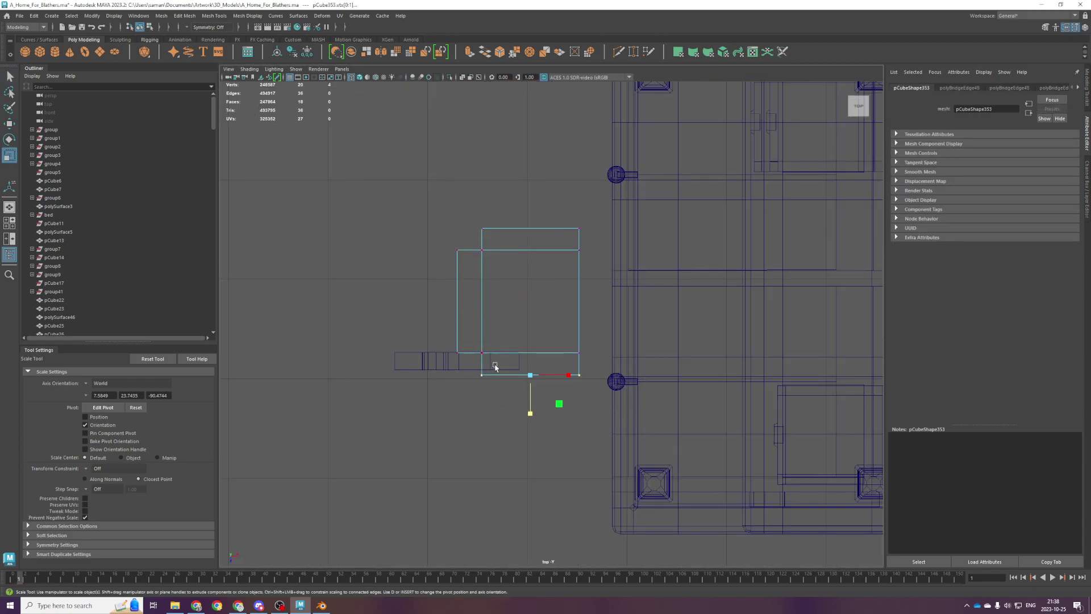
{"action": "left_click_drag", "start_coordinate": [460, 221], "coordinate": [622, 245]}
{"action": "key", "text": "r"}
{"action": "mouse_move", "coordinate": [531, 334]}
{"action": "left_mouse_down"}
{"action": "mouse_move", "coordinate": [530, 304]}
{"action": "mouse_move", "coordinate": [534, 333]}
{"action": "left_mouse_up"}
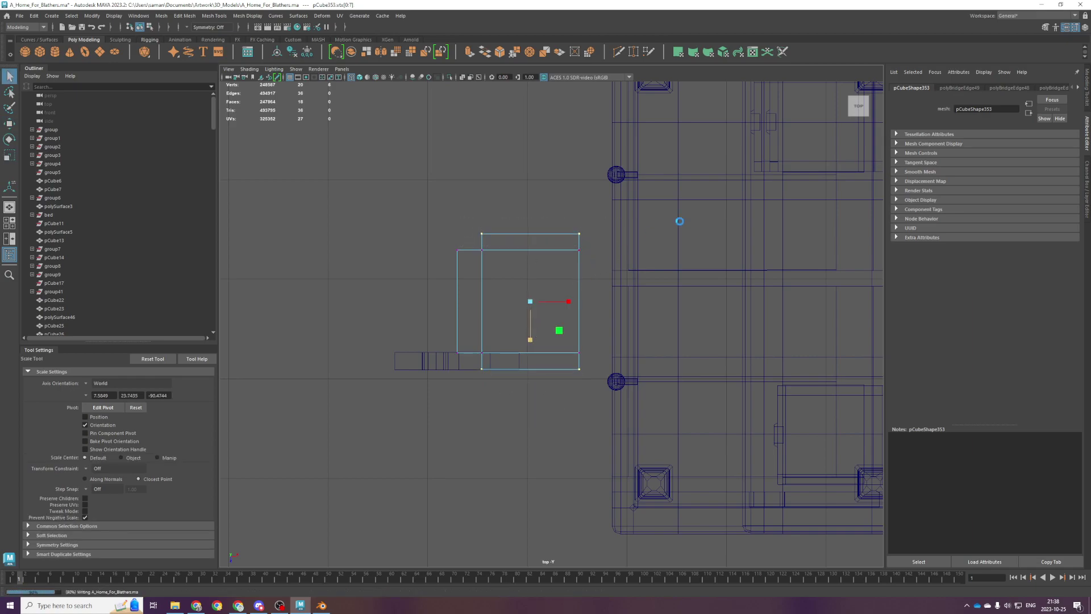
{"action": "key", "text": "space"}
{"action": "key", "text": "space"}
{"action": "left_click_drag", "start_coordinate": [713, 267], "coordinate": [776, 219], "text": "alt"}
{"action": "left_click_drag", "start_coordinate": [621, 354], "coordinate": [704, 291], "text": "alt"}
{"action": "left_click_drag", "start_coordinate": [560, 340], "coordinate": [578, 338], "text": "alt"}
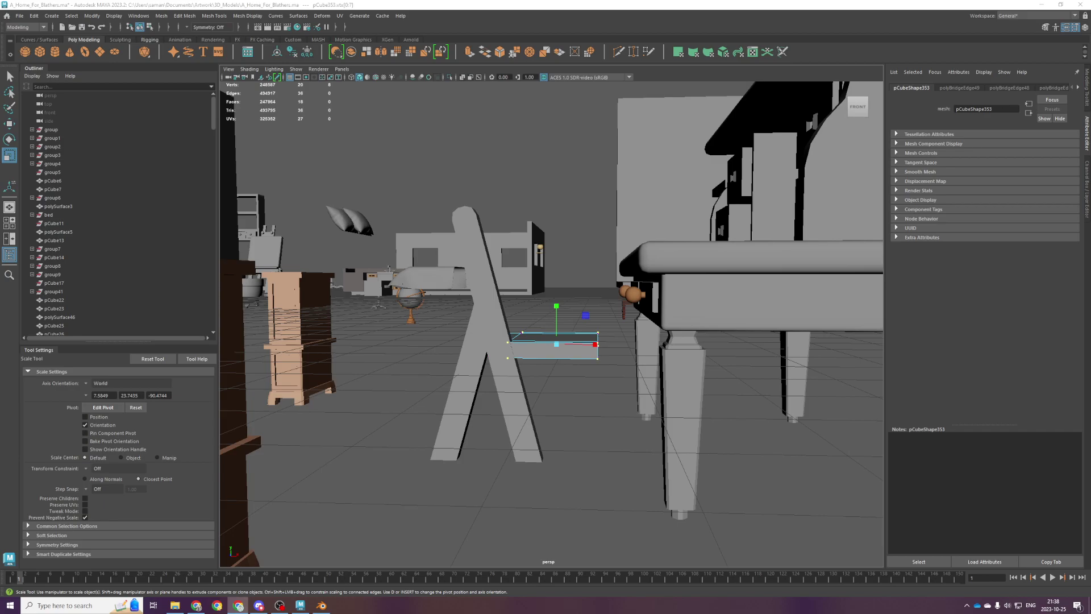
Switch to Chrome, open the Radio Times article on Pixar movies in order, accept its privacy notice and find the release order list.
{"action": "left_click_drag", "start_coordinate": [1090, 474], "coordinate": [796, 375]}
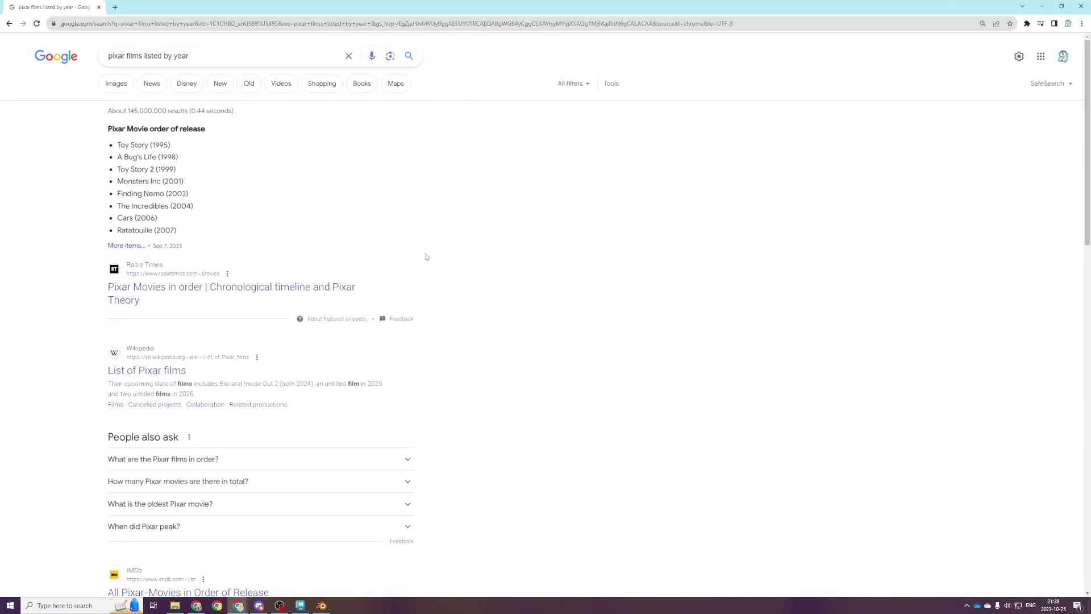
{"action": "left_click", "coordinate": [248, 288]}
{"action": "scroll", "coordinate": [247, 305], "scroll_direction": "down", "scroll_amount": 20}
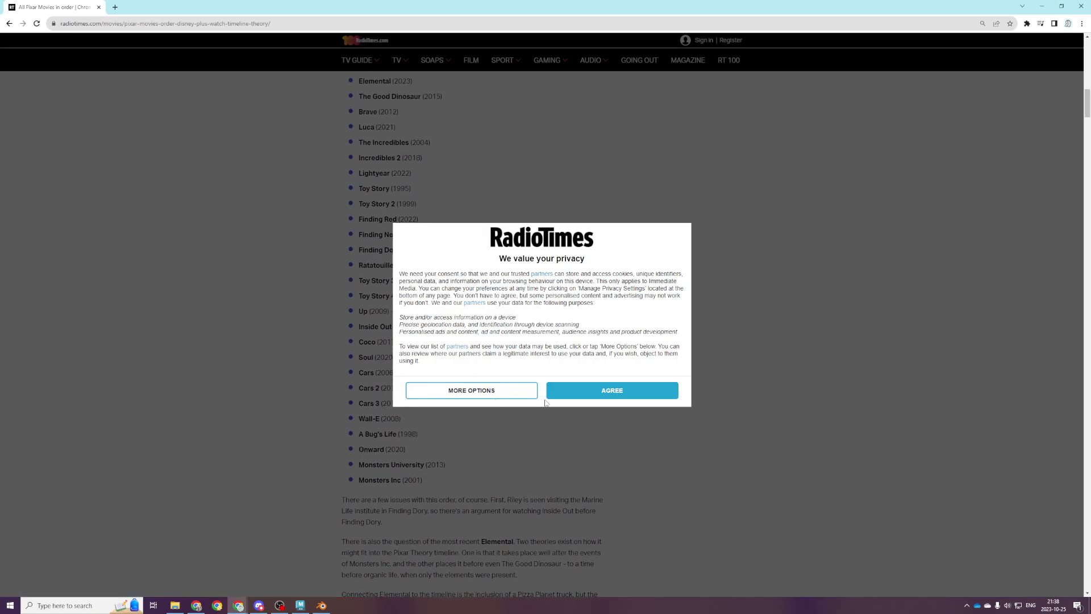
{"action": "left_click", "coordinate": [605, 392]}
{"action": "scroll", "coordinate": [511, 312], "scroll_direction": "down", "scroll_amount": 8}
{"action": "scroll", "coordinate": [454, 363], "scroll_direction": "down", "scroll_amount": 9}
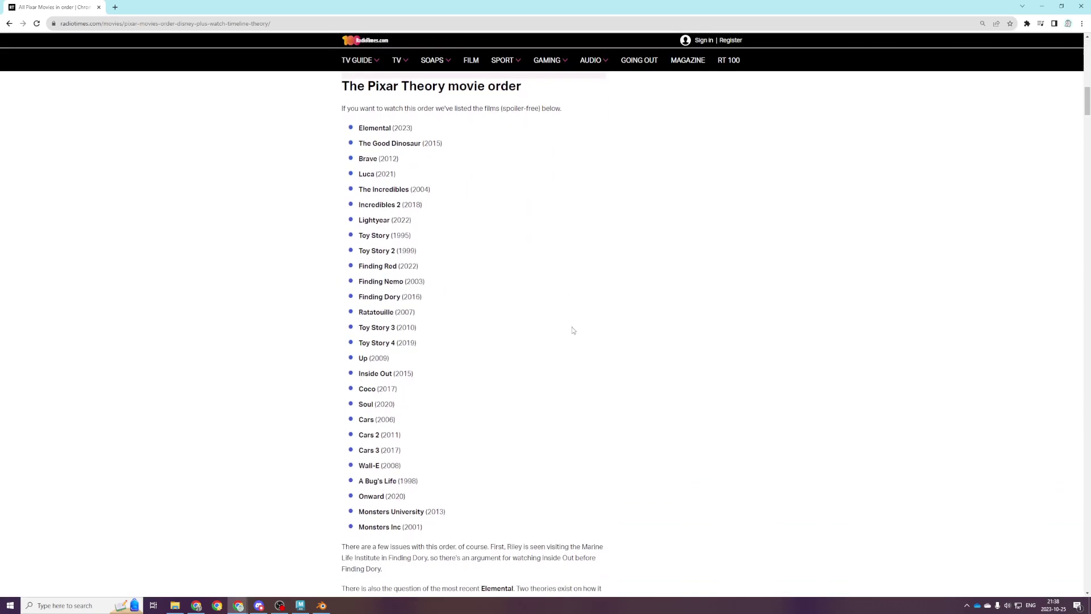
{"action": "scroll", "coordinate": [477, 409], "scroll_direction": "up", "scroll_amount": 2}
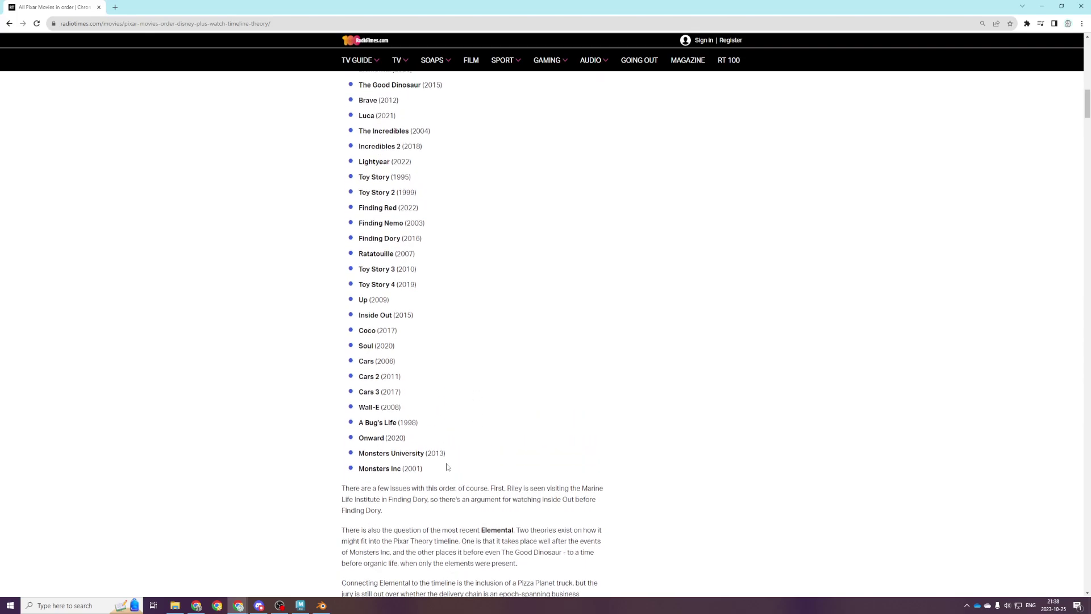
{"action": "scroll", "coordinate": [418, 194], "scroll_direction": "up", "scroll_amount": 3}
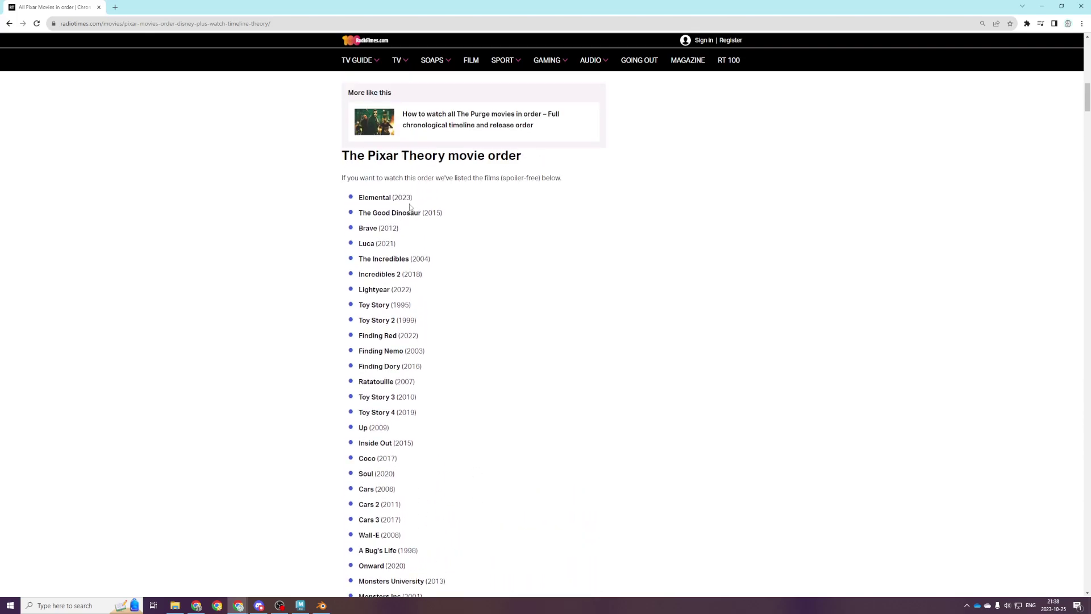
{"action": "scroll", "coordinate": [425, 275], "scroll_direction": "down", "scroll_amount": 10}
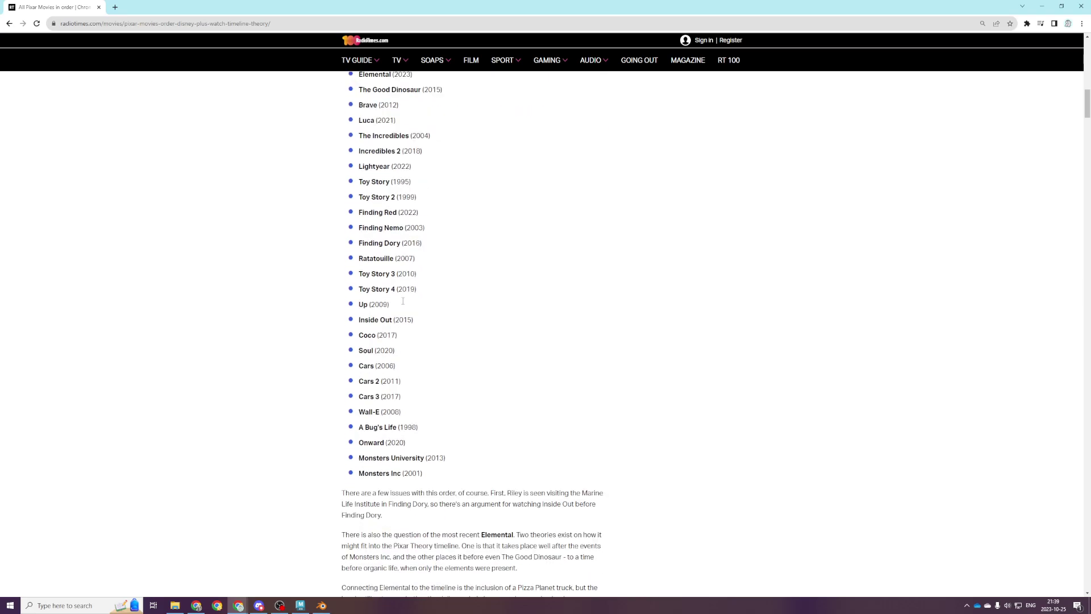
{"action": "scroll", "coordinate": [330, 284], "scroll_direction": "down", "scroll_amount": 3}
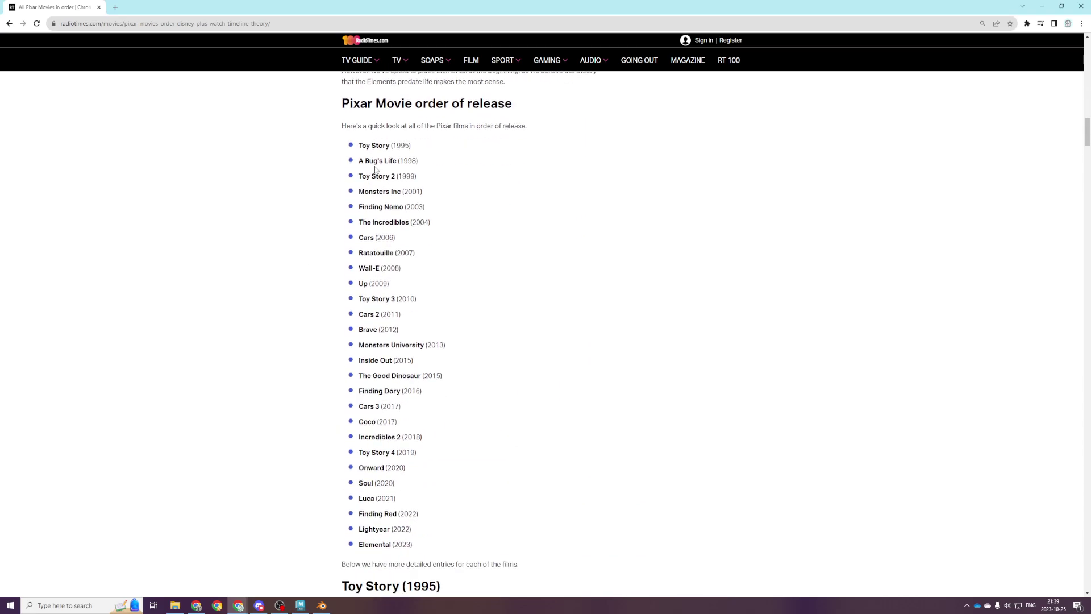
Examine the Pixar release order list, highlighting the early entries from Toy Story (1995) to Up (2009).
{"action": "left_click", "coordinate": [259, 605]}
{"action": "left_click_drag", "start_coordinate": [370, 146], "coordinate": [411, 146]}
{"action": "left_click_drag", "start_coordinate": [356, 194], "coordinate": [391, 220]}
{"action": "left_click", "coordinate": [519, 158]}
{"action": "left_click", "coordinate": [372, 196]}
{"action": "left_click_drag", "start_coordinate": [360, 266], "coordinate": [387, 284]}
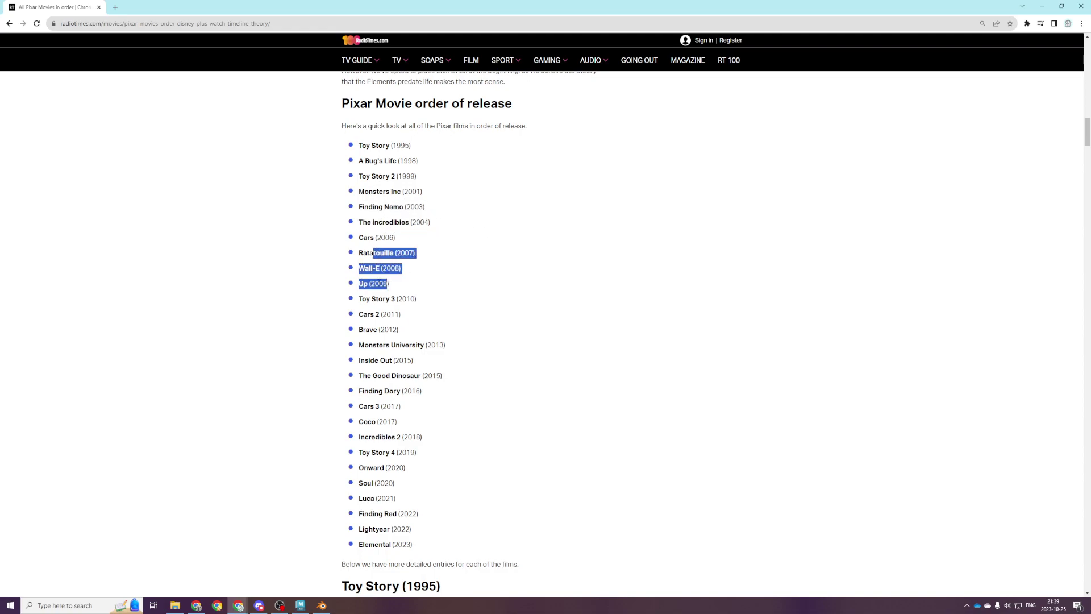
{"action": "left_click_drag", "start_coordinate": [407, 223], "coordinate": [397, 243]}
{"action": "left_click", "coordinate": [403, 252]}
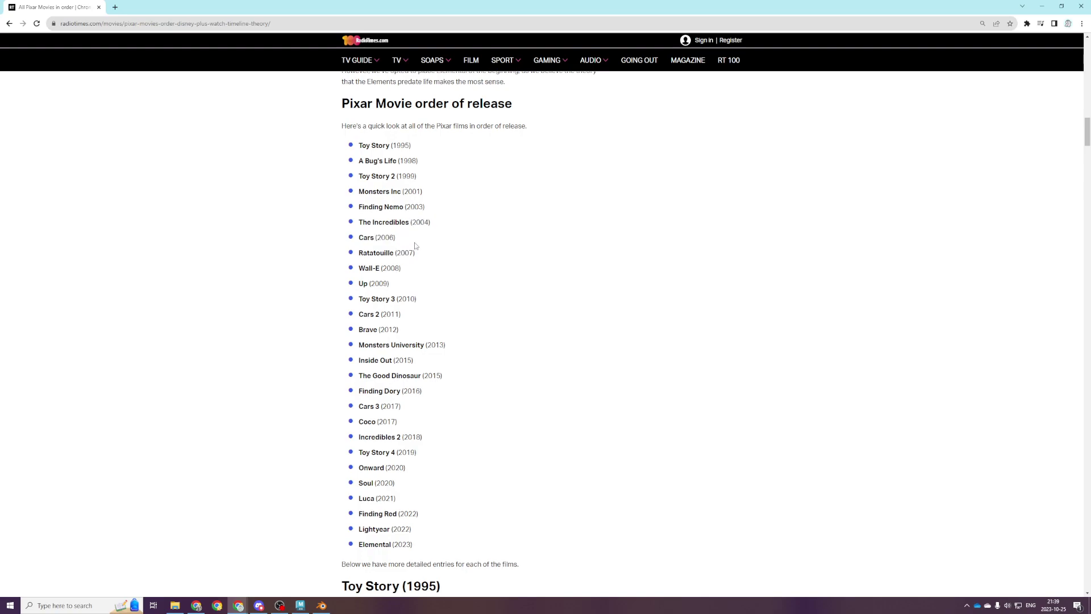
{"action": "left_click_drag", "start_coordinate": [358, 145], "coordinate": [389, 170]}
{"action": "left_click", "coordinate": [389, 170]}
{"action": "left_click_drag", "start_coordinate": [362, 206], "coordinate": [403, 236]}
{"action": "left_click", "coordinate": [390, 218]}
{"action": "left_click", "coordinate": [404, 252]}
{"action": "left_click_drag", "start_coordinate": [414, 253], "coordinate": [361, 146]}
{"action": "left_click", "coordinate": [362, 145]}
{"action": "left_click_drag", "start_coordinate": [421, 257], "coordinate": [364, 151]}
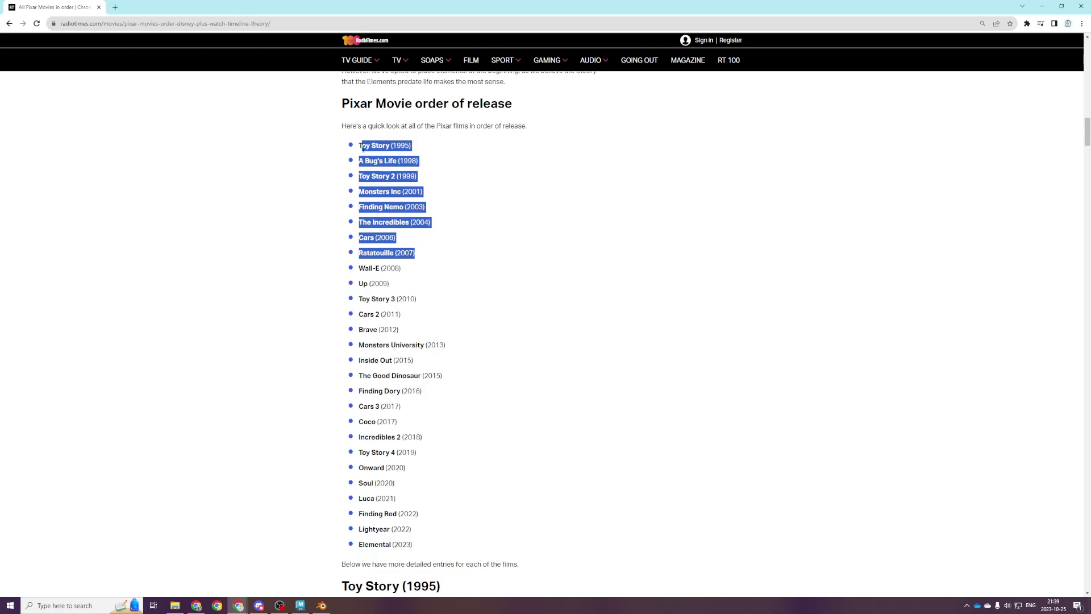
{"action": "left_click", "coordinate": [364, 152]}
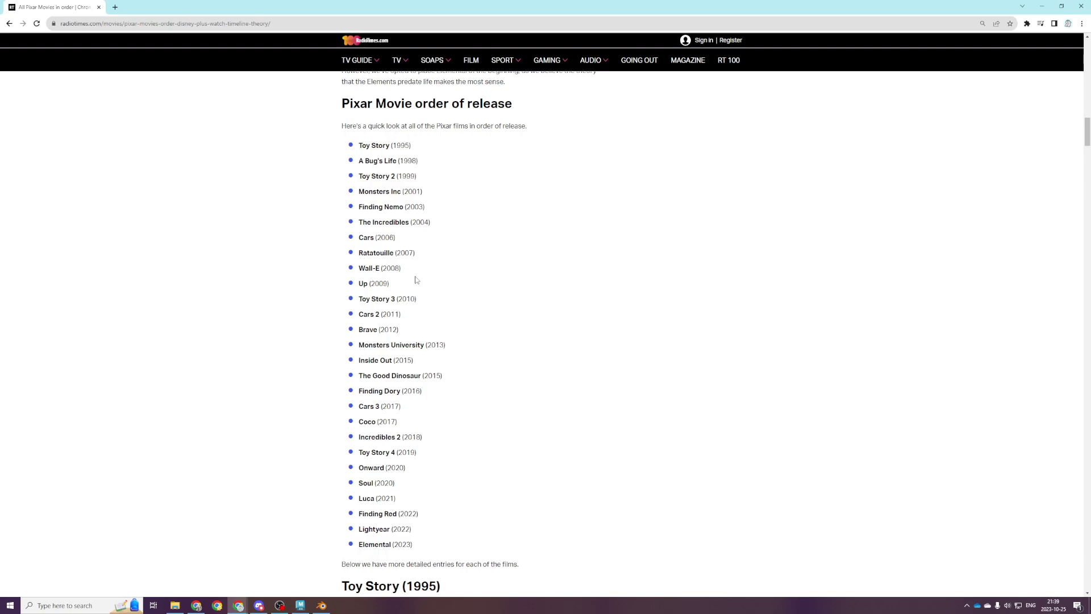
{"action": "left_click_drag", "start_coordinate": [415, 288], "coordinate": [394, 199]}
{"action": "left_click_drag", "start_coordinate": [401, 295], "coordinate": [351, 250]}
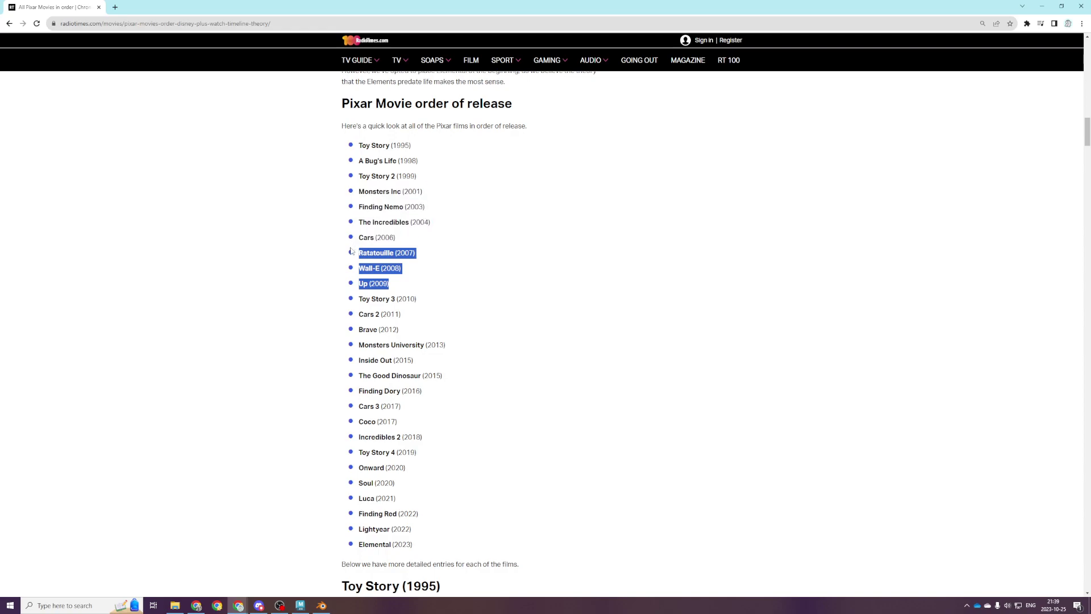
{"action": "left_click", "coordinate": [398, 252]}
{"action": "left_click_drag", "start_coordinate": [390, 283], "coordinate": [355, 254]}
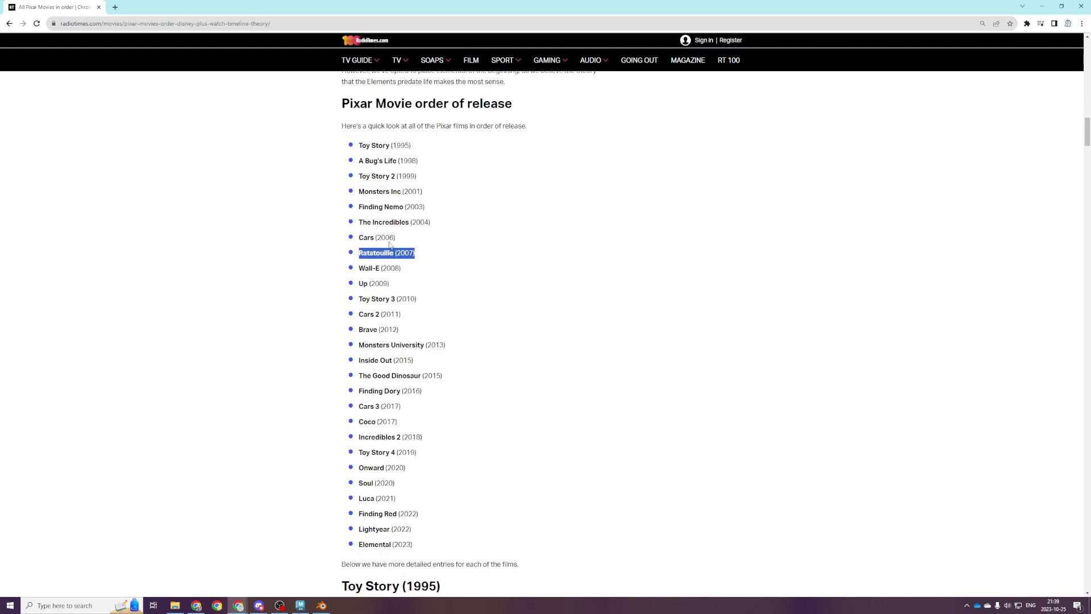
{"action": "left_click_drag", "start_coordinate": [410, 225], "coordinate": [341, 171]}
{"action": "left_click", "coordinate": [407, 244]}
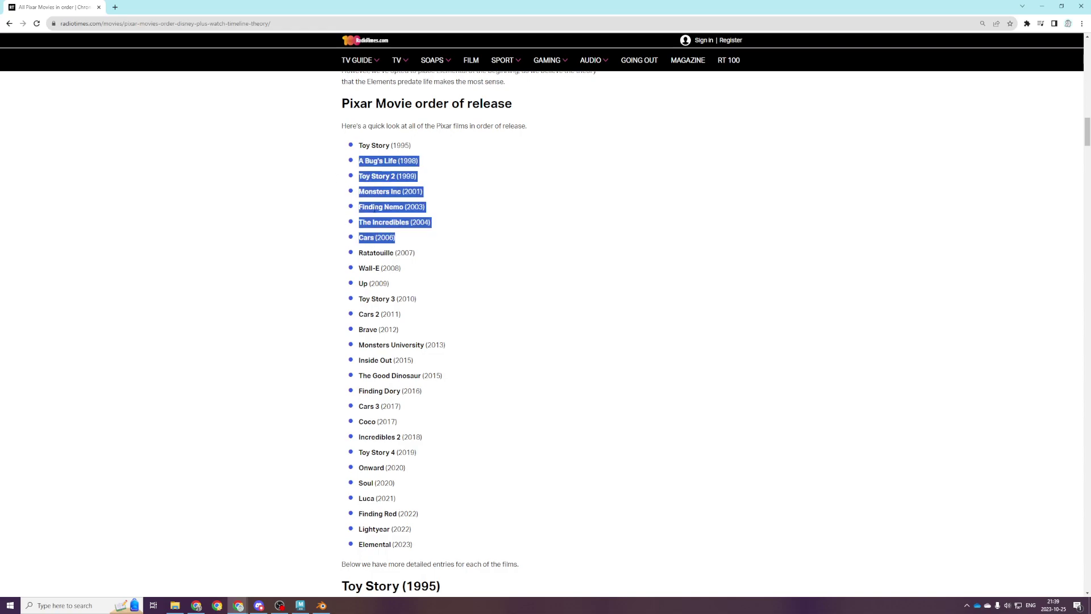
{"action": "left_click", "coordinate": [406, 248]}
{"action": "left_click_drag", "start_coordinate": [395, 238], "coordinate": [420, 259]}
{"action": "left_click", "coordinate": [436, 260]}
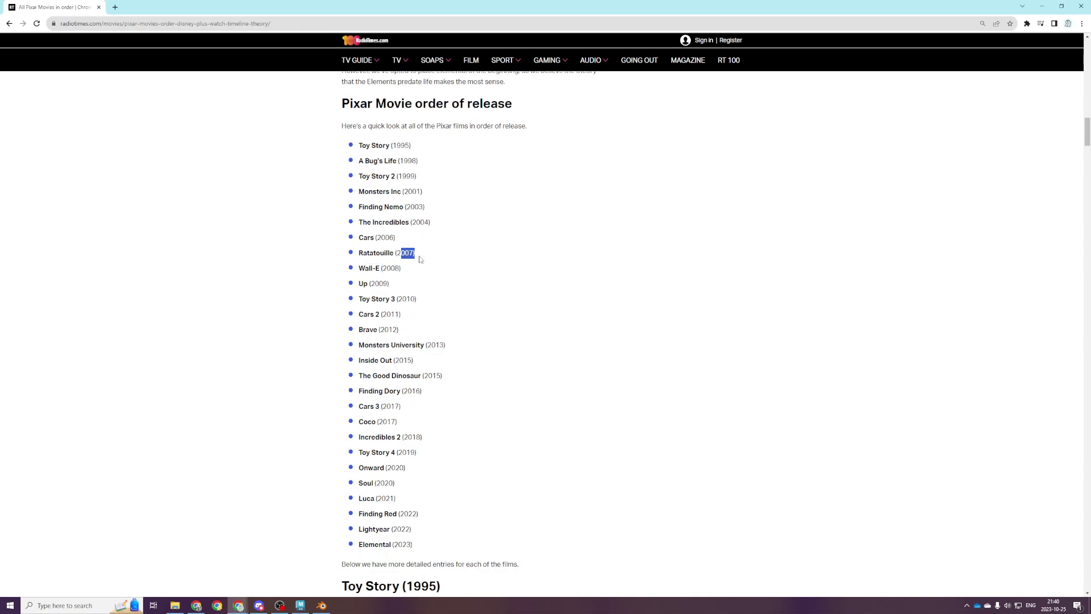
{"action": "left_click", "coordinate": [374, 159]}
{"action": "left_click_drag", "start_coordinate": [367, 253], "coordinate": [370, 253]}
{"action": "left_click", "coordinate": [396, 302]}
{"action": "left_click_drag", "start_coordinate": [359, 265], "coordinate": [375, 284]}
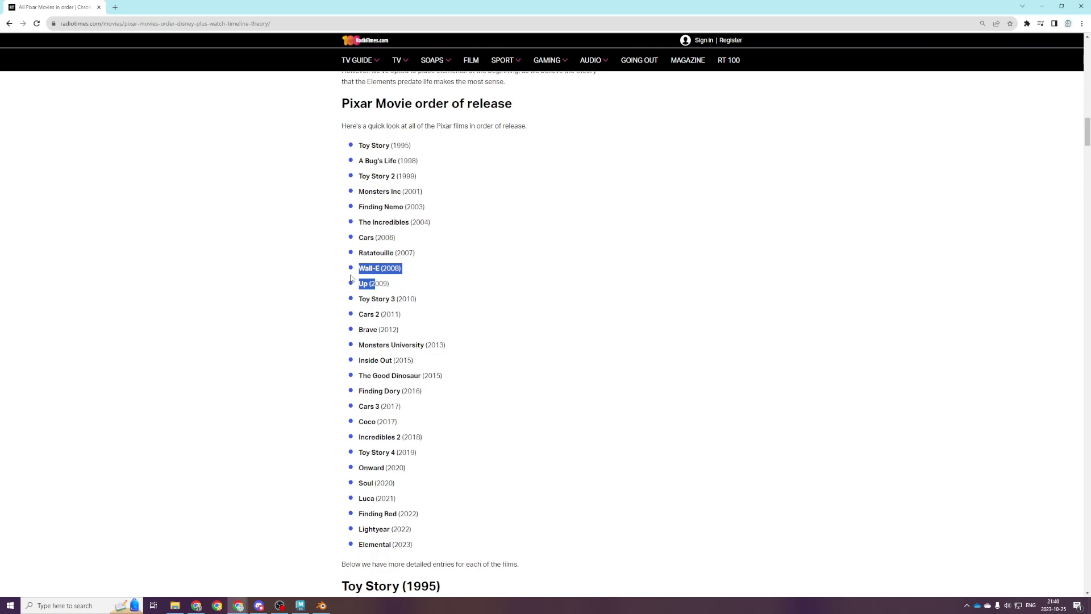
Examine the rest of the Pixar release order list, highlighting the entries from Toy Story 3 (2010) to Onward (2020).
{"action": "left_click", "coordinate": [380, 283]}
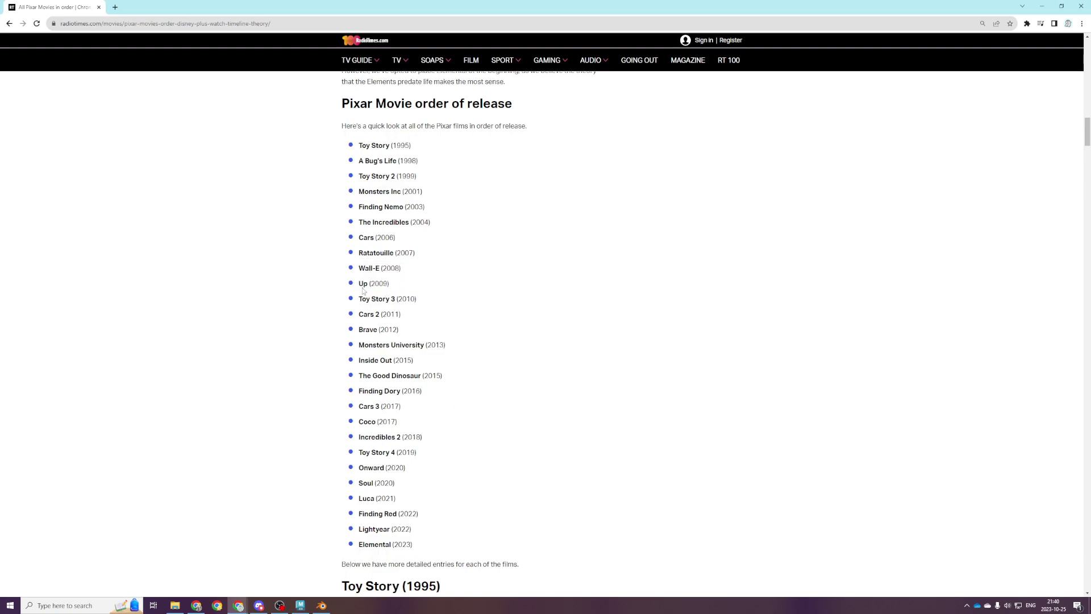
{"action": "left_click_drag", "start_coordinate": [368, 302], "coordinate": [420, 306]}
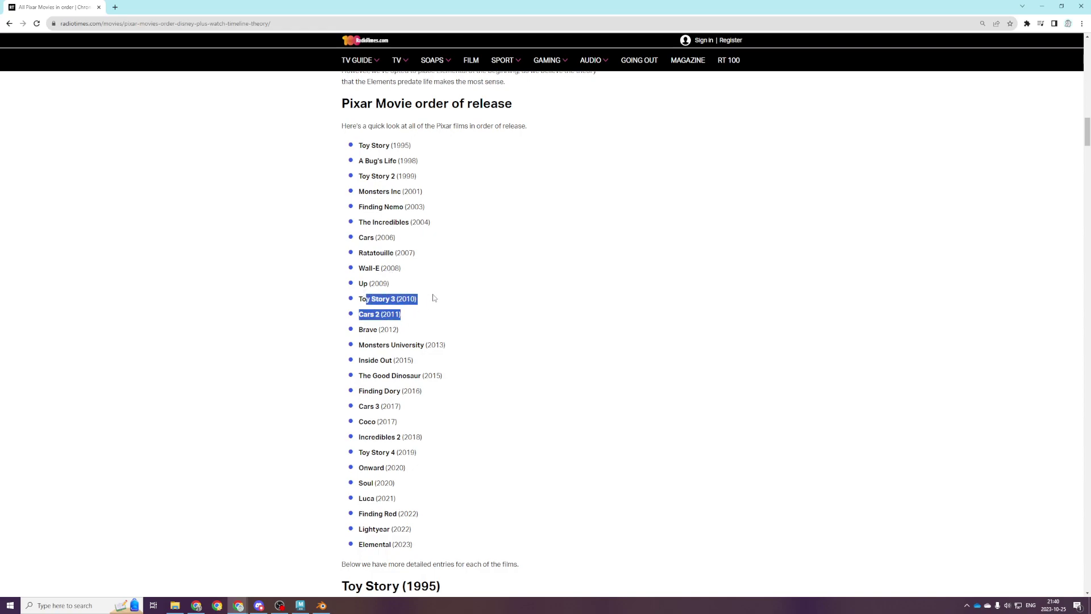
{"action": "left_click", "coordinate": [431, 298]}
{"action": "left_click_drag", "start_coordinate": [369, 344], "coordinate": [413, 411]}
{"action": "left_click", "coordinate": [372, 343]}
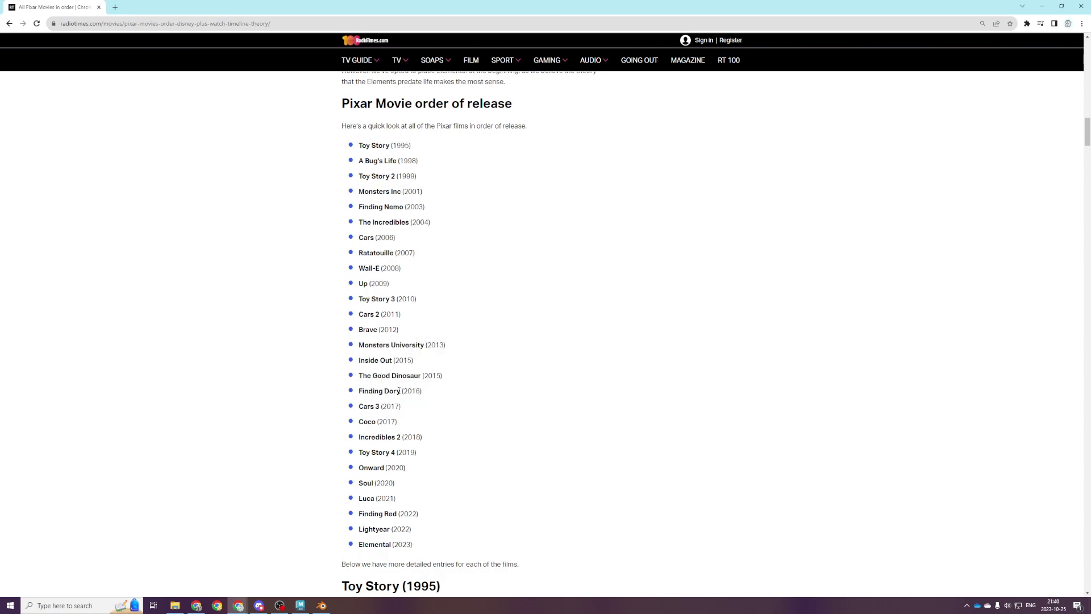
{"action": "left_click_drag", "start_coordinate": [364, 342], "coordinate": [407, 468]}
{"action": "left_click", "coordinate": [409, 426]}
{"action": "left_click_drag", "start_coordinate": [425, 418], "coordinate": [351, 421]}
{"action": "left_click_drag", "start_coordinate": [417, 361], "coordinate": [358, 361]}
{"action": "left_click", "coordinate": [408, 368]}
{"action": "scroll", "coordinate": [546, 420], "scroll_direction": "down", "scroll_amount": 1}
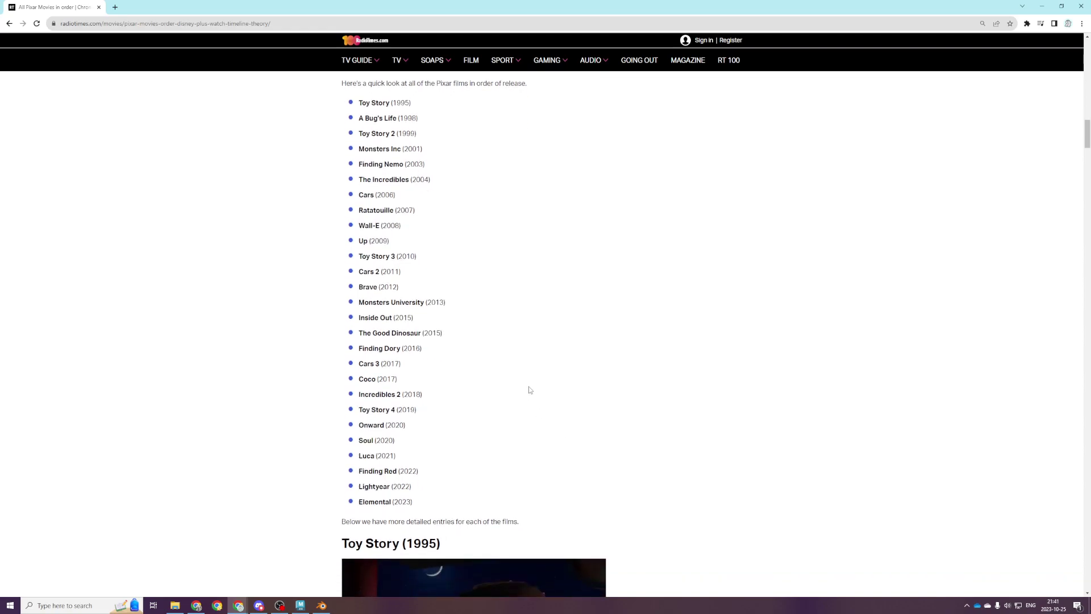
{"action": "left_click_drag", "start_coordinate": [487, 522], "coordinate": [469, 329]}
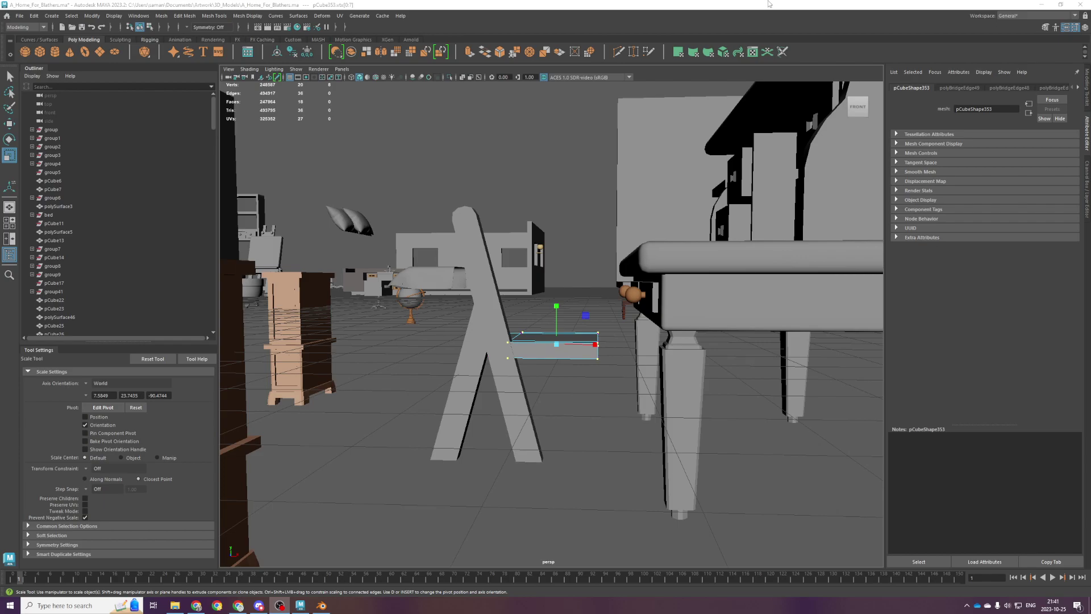
Return to Maya, select the chair's angled rear leg in front view and move its upper vertices slightly up.
{"action": "left_click_drag", "start_coordinate": [468, 343], "coordinate": [615, 369], "text": "alt"}
{"action": "left_click", "coordinate": [659, 364]}
{"action": "key", "text": "space"}
{"action": "key", "text": "space"}
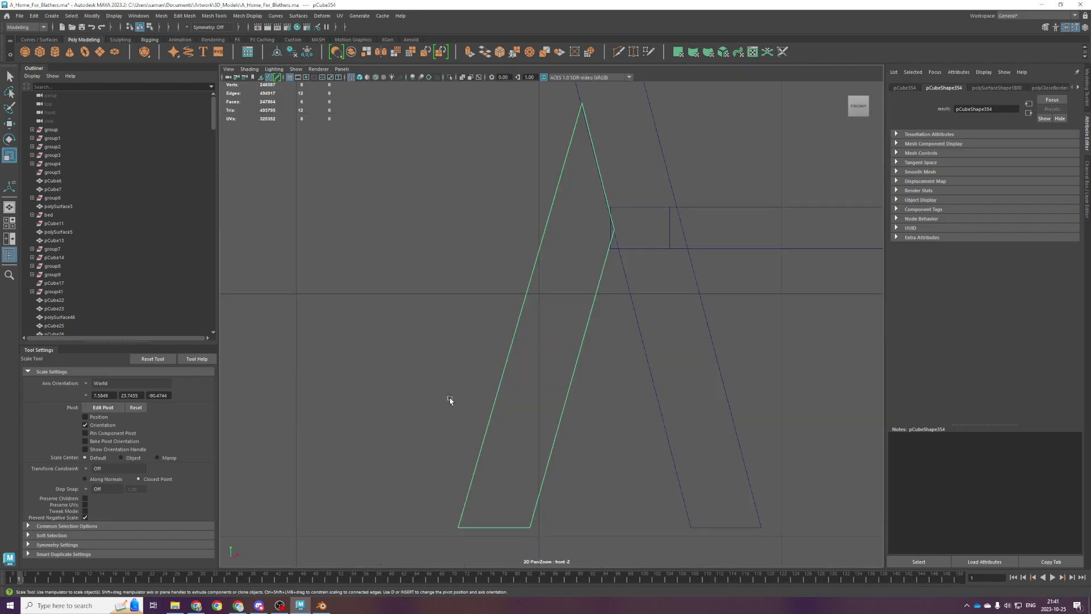
{"action": "key", "text": "q"}
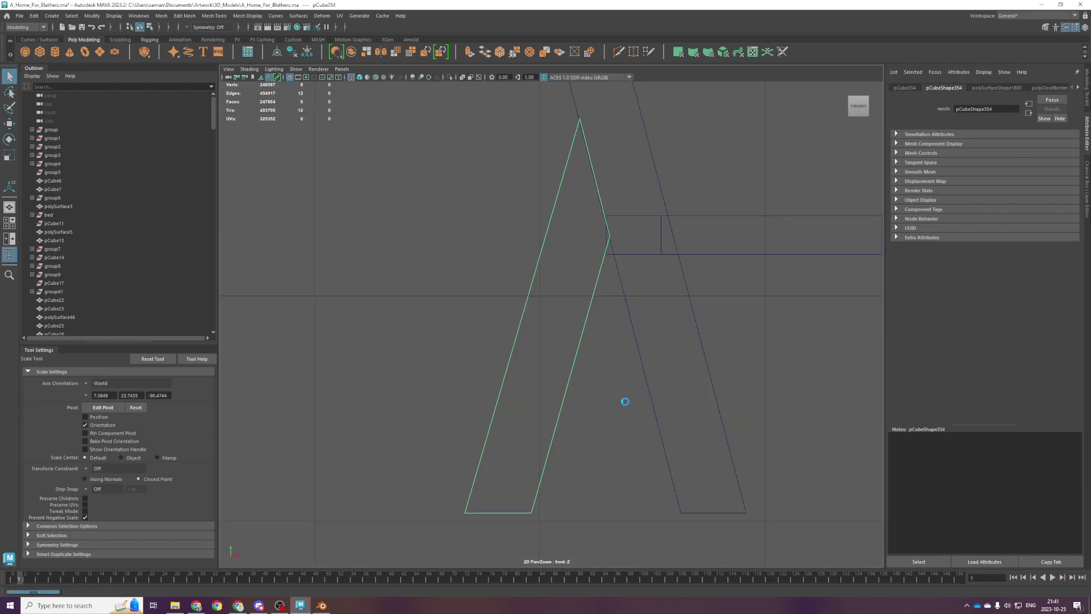
{"action": "scroll", "coordinate": [625, 402], "scroll_direction": "down", "scroll_amount": 3}
{"action": "key", "text": "r"}
{"action": "key", "text": "F10"}
{"action": "left_click_drag", "start_coordinate": [514, 207], "coordinate": [629, 303]}
{"action": "key", "text": "w"}
{"action": "key", "text": "F9"}
{"action": "left_click_drag", "start_coordinate": [495, 216], "coordinate": [632, 321]}
{"action": "mouse_move", "coordinate": [597, 236]}
{"action": "middle_mouse_down"}
{"action": "mouse_move", "coordinate": [592, 196]}
{"action": "mouse_move", "coordinate": [593, 220]}
{"action": "middle_mouse_up"}
Move the rear leg's bottom vertices backward for more splay and raise its inner upper vertex along the post's edge.
{"action": "left_click_drag", "start_coordinate": [481, 377], "coordinate": [600, 465]}
{"action": "left_click_drag", "start_coordinate": [568, 400], "coordinate": [548, 401]}
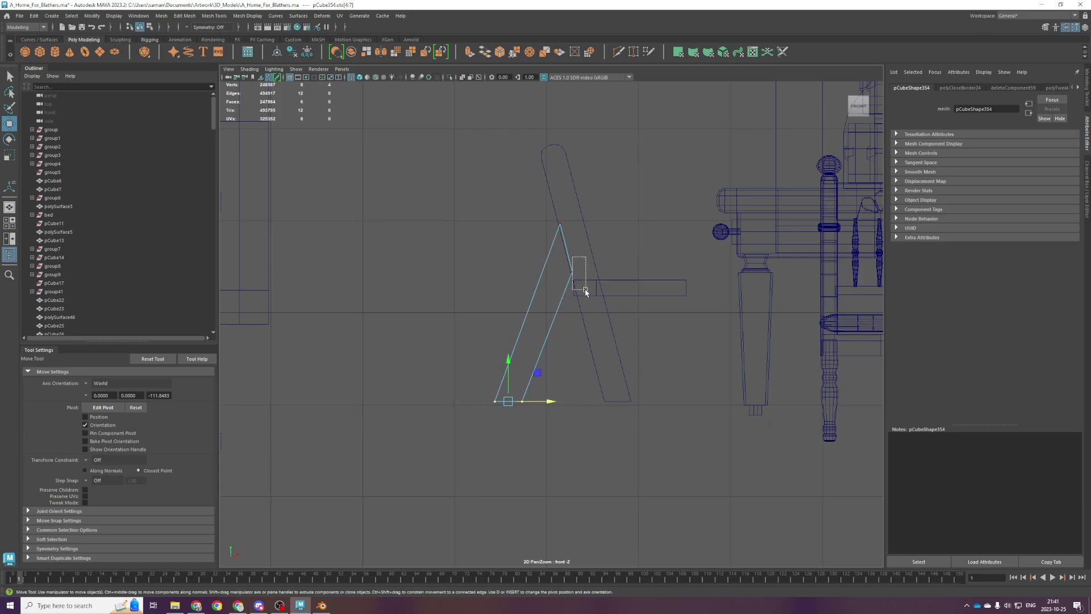
{"action": "left_click_drag", "start_coordinate": [569, 263], "coordinate": [582, 282]}
{"action": "left_click_drag", "start_coordinate": [598, 245], "coordinate": [595, 234]}
{"action": "middle_click_drag", "start_coordinate": [595, 234], "coordinate": [595, 238]}
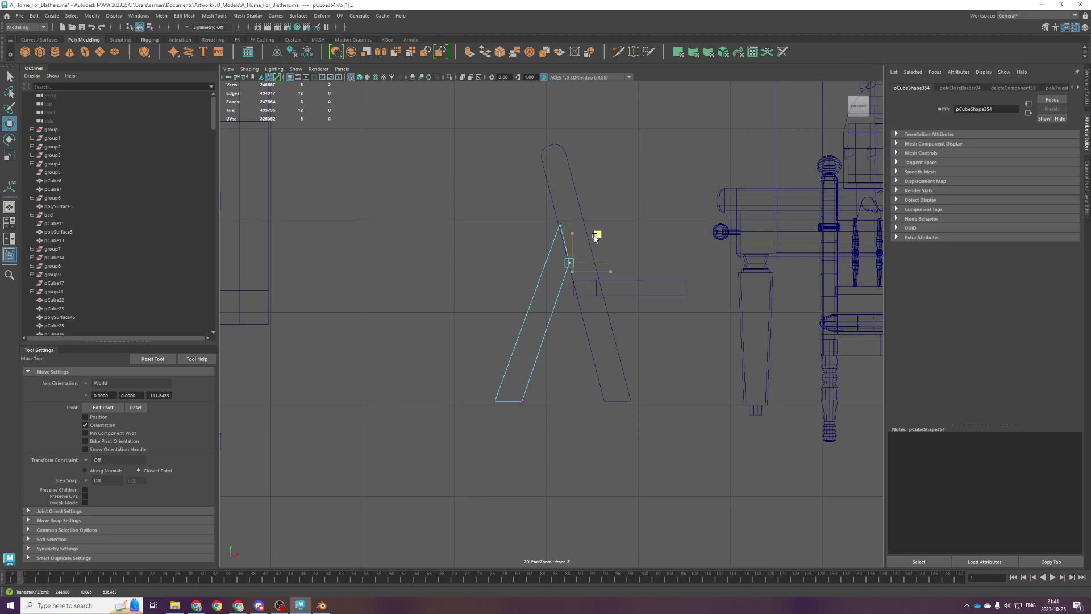
{"action": "left_click_drag", "start_coordinate": [594, 236], "coordinate": [595, 237]}
Try to narrow the rear leg by moving its inner upper and lower vertices backward.
{"action": "right_click_drag", "start_coordinate": [506, 273], "coordinate": [667, 199]}
{"action": "right_click_drag", "start_coordinate": [554, 324], "coordinate": [510, 311]}
{"action": "left_click_drag", "start_coordinate": [509, 378], "coordinate": [545, 438]}
{"action": "right_click_drag", "start_coordinate": [532, 318], "coordinate": [664, 235]}
{"action": "right_click_drag", "start_coordinate": [543, 311], "coordinate": [502, 304]}
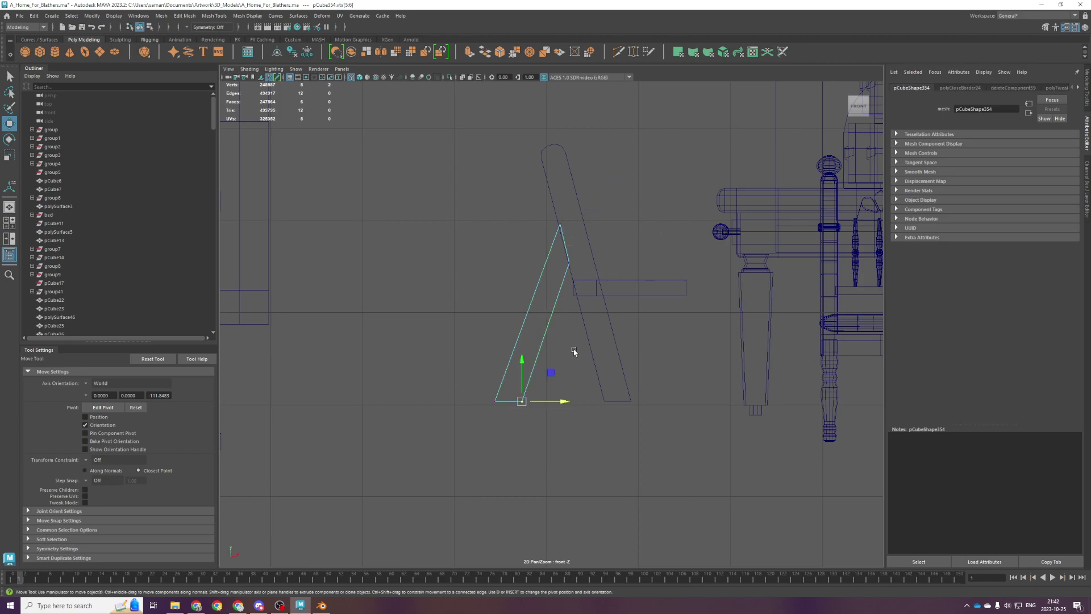
{"action": "left_click_drag", "start_coordinate": [558, 243], "coordinate": [584, 280], "text": "shift"}
{"action": "left_click_drag", "start_coordinate": [580, 333], "coordinate": [560, 335]}
{"action": "key", "text": "ctrl+z"}
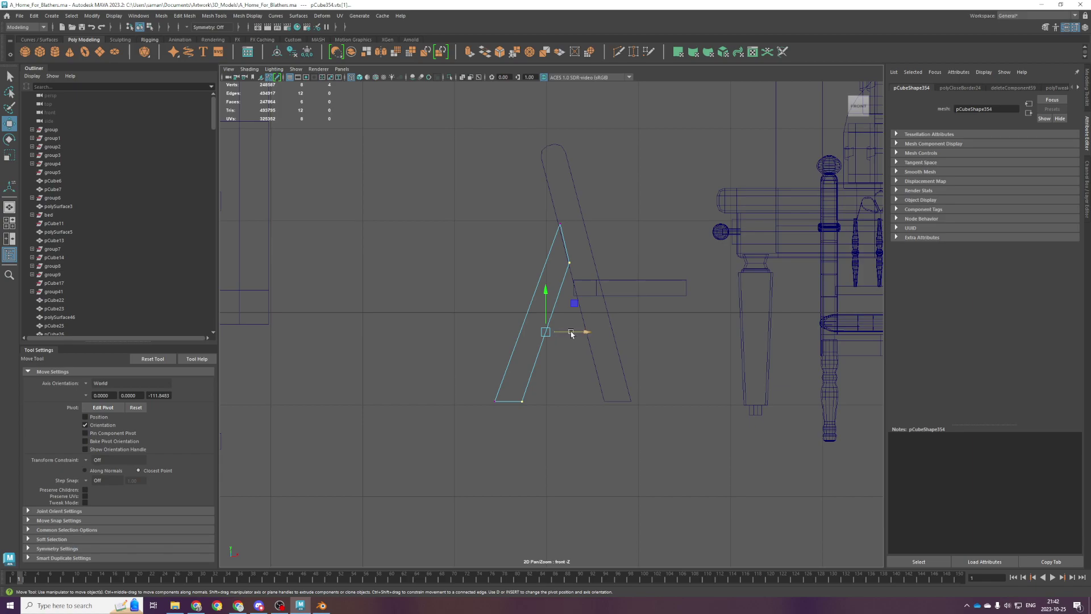
Rotate the rear leg to a more upright angle in front view and level its bottom vertices.
{"action": "scroll", "coordinate": [620, 438], "scroll_direction": "down", "scroll_amount": 2}
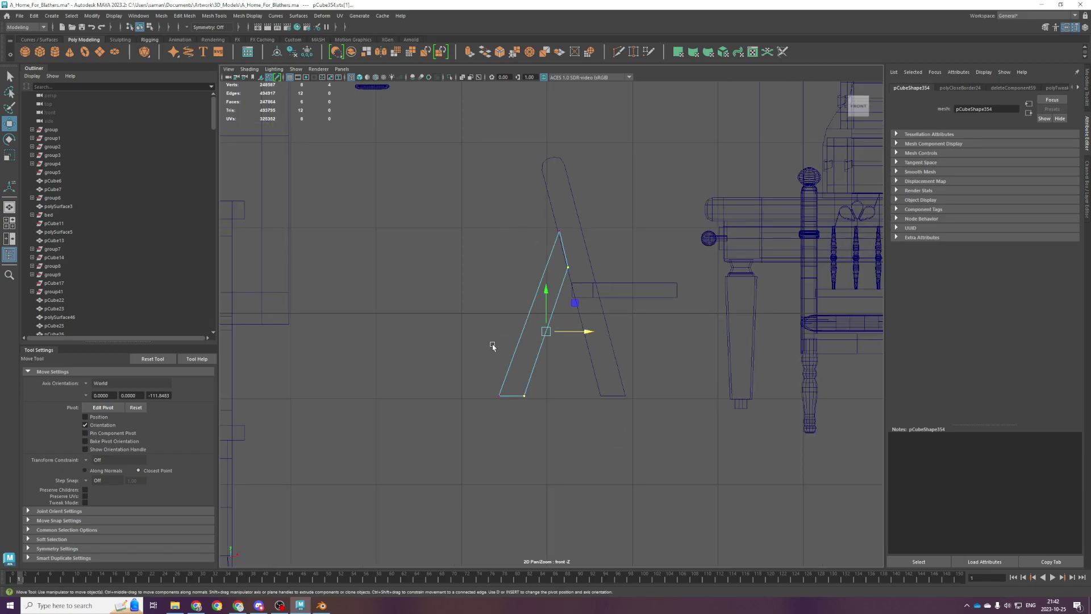
{"action": "left_click_drag", "start_coordinate": [457, 324], "coordinate": [537, 442]}
{"action": "left_click_drag", "start_coordinate": [548, 213], "coordinate": [611, 304]}
{"action": "key", "text": "e"}
{"action": "key", "text": "F8"}
{"action": "left_click_drag", "start_coordinate": [622, 239], "coordinate": [628, 238]}
{"action": "key", "text": "F8"}
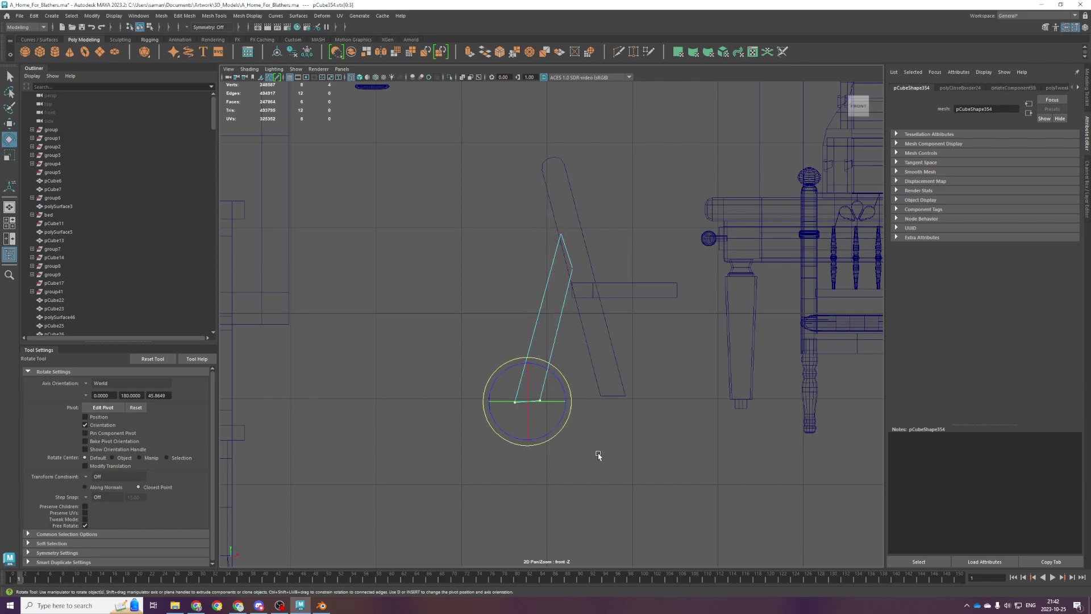
{"action": "left_click_drag", "start_coordinate": [572, 447], "coordinate": [484, 358]}
Move the rear leg's inner upper vertex onto the rear edge of the tilted post.
{"action": "key", "text": "w"}
{"action": "right_click_drag", "start_coordinate": [585, 357], "coordinate": [653, 289]}
{"action": "right_click_drag", "start_coordinate": [585, 267], "coordinate": [551, 265]}
{"action": "left_click_drag", "start_coordinate": [559, 249], "coordinate": [604, 249]}
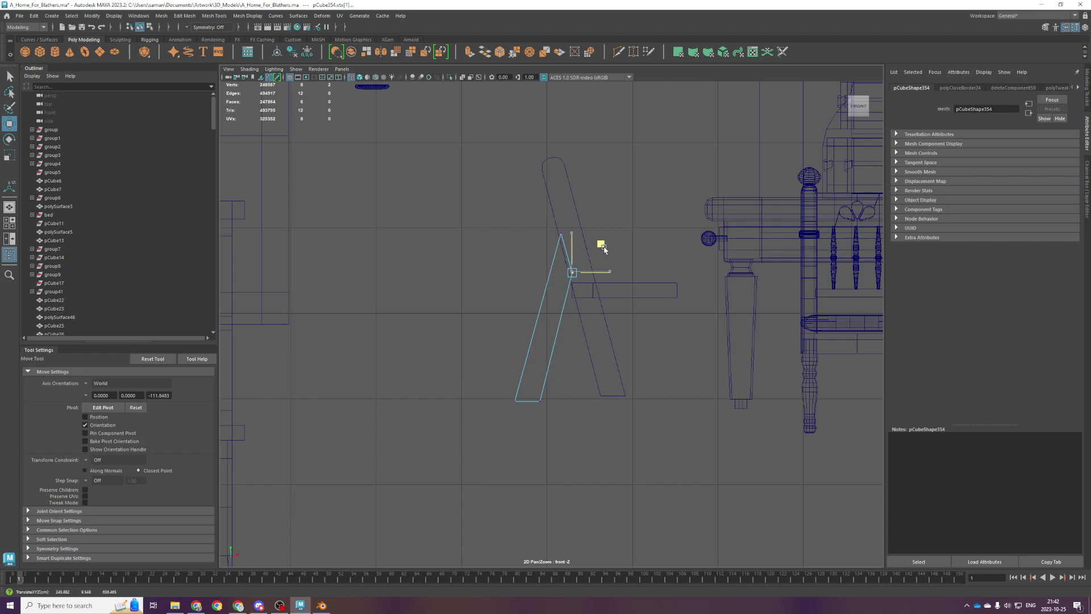
Flatten the bottom vertices of the post and rear leg to one height, raise them slightly and save the scene.
{"action": "right_click_drag", "start_coordinate": [527, 334], "coordinate": [556, 309]}
{"action": "left_click", "coordinate": [624, 396], "text": "shift"}
{"action": "left_click_drag", "start_coordinate": [457, 364], "coordinate": [805, 425]}
{"action": "key", "text": "r"}
{"action": "left_click_drag", "start_coordinate": [570, 360], "coordinate": [574, 392]}
{"action": "key", "text": "w"}
{"action": "left_click_drag", "start_coordinate": [569, 349], "coordinate": [571, 342]}
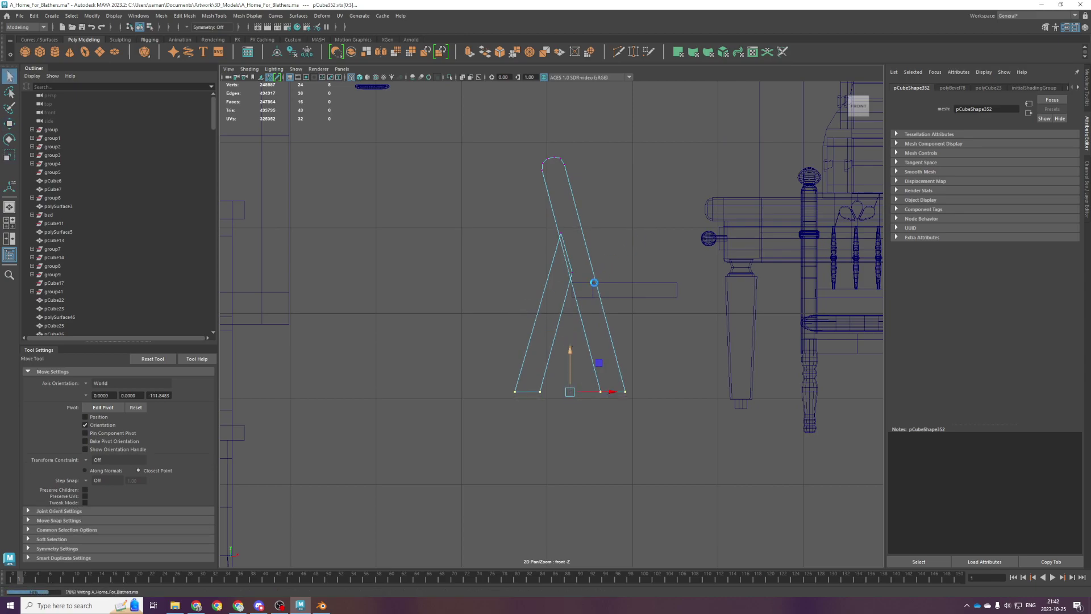
{"action": "scroll", "coordinate": [551, 323], "scroll_direction": "up", "scroll_amount": 2}
{"action": "left_click_drag", "start_coordinate": [559, 250], "coordinate": [577, 232]}
{"action": "key", "text": "ctrl+s"}
Return to object selection in perspective with the post and rear leg selected, and save the scene.
{"action": "scroll", "coordinate": [674, 293], "scroll_direction": "down", "scroll_amount": 5}
{"action": "key", "text": "space"}
{"action": "key", "text": "space"}
{"action": "left_click_drag", "start_coordinate": [619, 291], "coordinate": [603, 358], "text": "alt"}
{"action": "scroll", "coordinate": [536, 394], "scroll_direction": "down", "scroll_amount": 5}
{"action": "left_click_drag", "start_coordinate": [536, 395], "coordinate": [676, 279], "text": "alt"}
{"action": "key", "text": "F8"}
{"action": "key", "text": "q"}
{"action": "key", "text": "ctrl+s"}
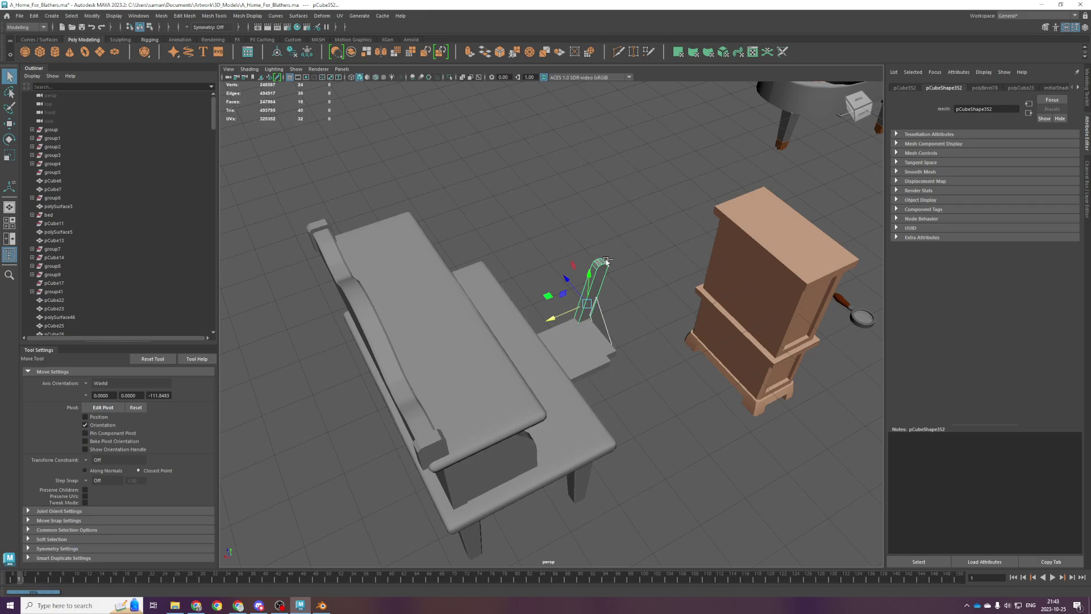
Examine the proportions of the chair's post, rear leg and seat beside the desk from several angles.
{"action": "scroll", "coordinate": [609, 268], "scroll_direction": "up", "scroll_amount": 4}
{"action": "left_click_drag", "start_coordinate": [655, 366], "coordinate": [573, 315], "text": "alt"}
{"action": "scroll", "coordinate": [572, 319], "scroll_direction": "down", "scroll_amount": 3}
{"action": "middle_click_drag", "start_coordinate": [604, 334], "coordinate": [626, 376], "text": "alt"}
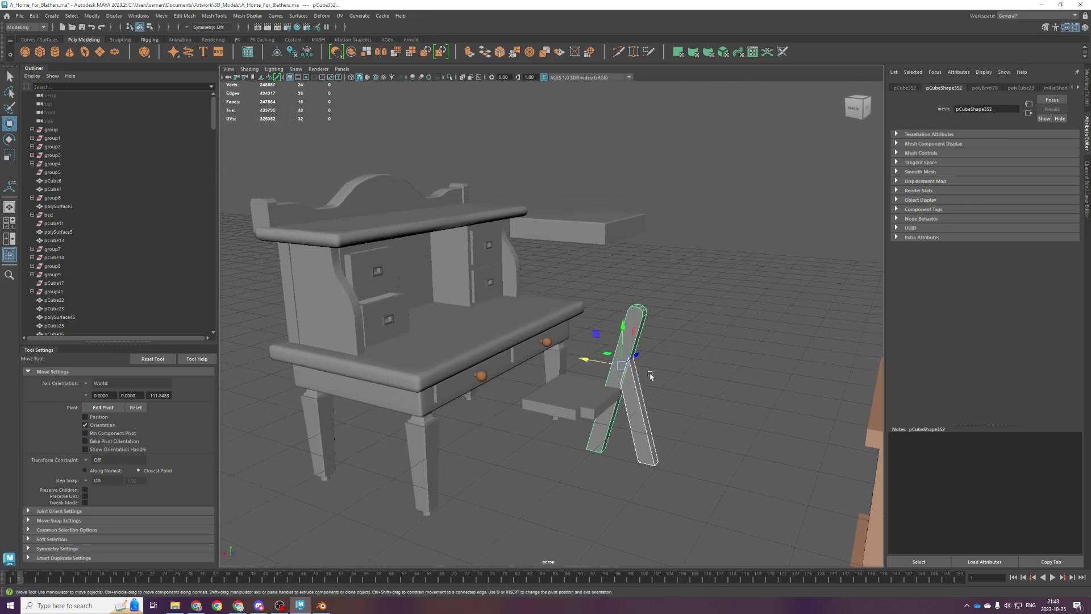
{"action": "left_click_drag", "start_coordinate": [650, 376], "coordinate": [628, 357], "text": "alt"}
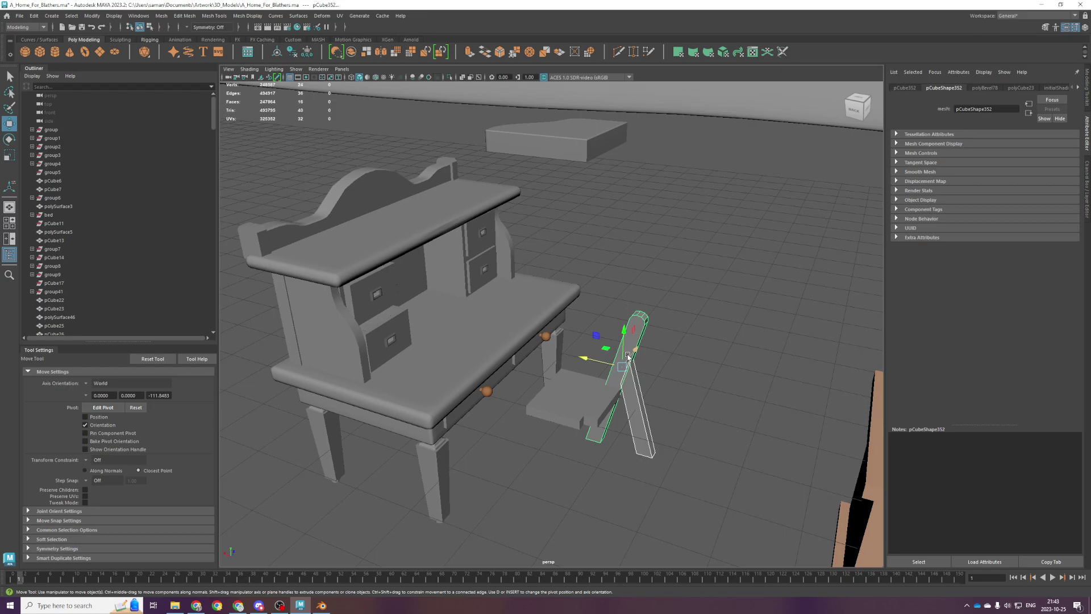
{"action": "scroll", "coordinate": [558, 429], "scroll_direction": "up", "scroll_amount": 3}
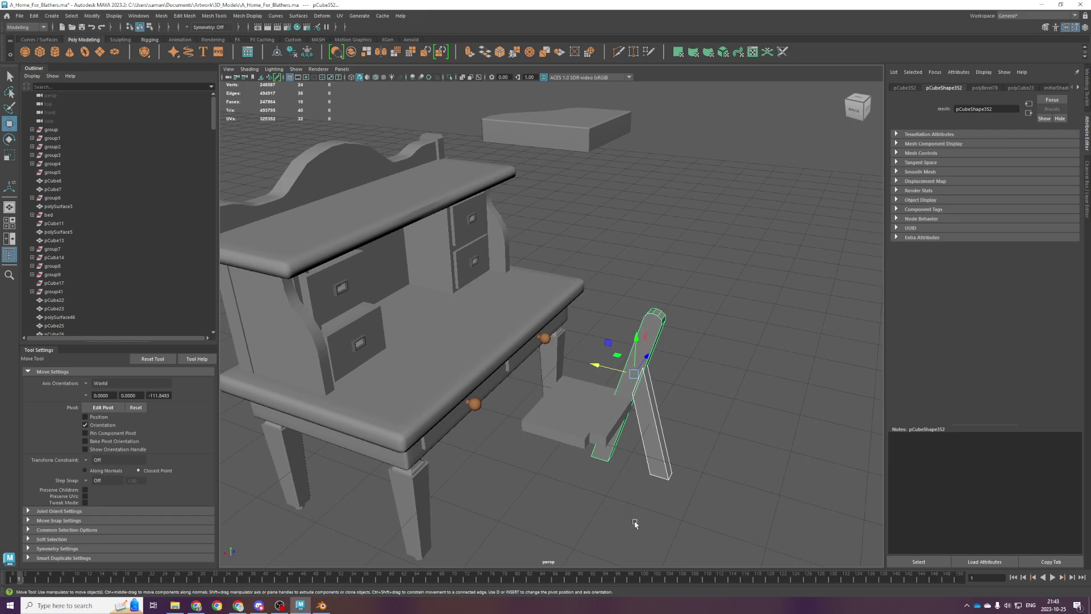
{"action": "left_click", "coordinate": [654, 347]}
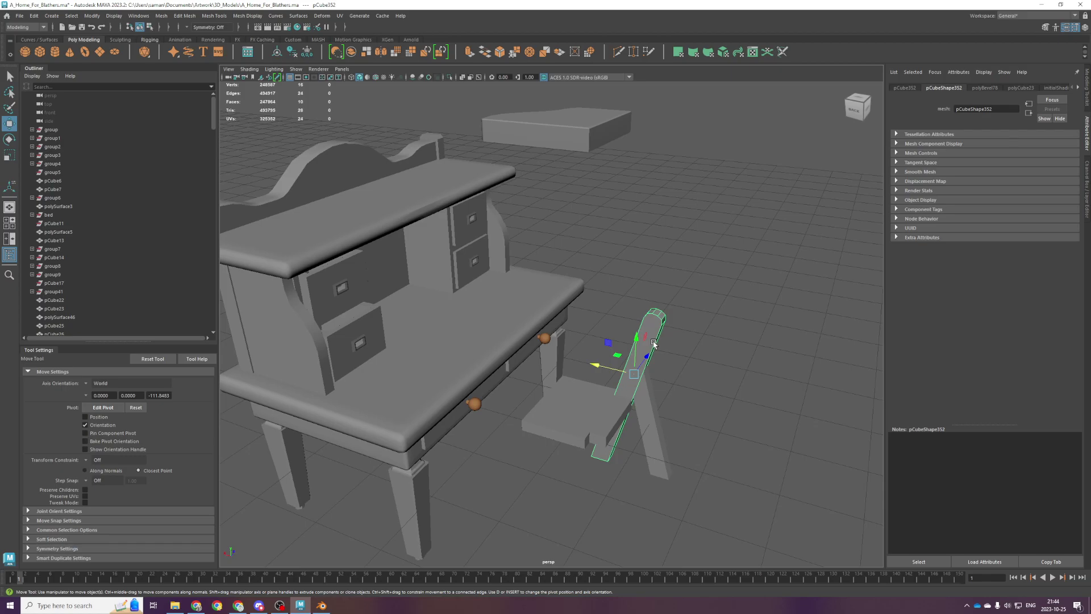
{"action": "scroll", "coordinate": [441, 397], "scroll_direction": "down", "scroll_amount": 5}
{"action": "scroll", "coordinate": [532, 410], "scroll_direction": "up", "scroll_amount": 6}
Select the chair's seat, frame it in top view and save the scene.
{"action": "left_click", "coordinate": [614, 398]}
{"action": "scroll", "coordinate": [614, 397], "scroll_direction": "up", "scroll_amount": 4}
{"action": "left_click_drag", "start_coordinate": [615, 399], "coordinate": [468, 341], "text": "alt"}
{"action": "key", "text": "space"}
{"action": "key", "text": "space"}
{"action": "key", "text": "f"}
{"action": "scroll", "coordinate": [469, 225], "scroll_direction": "down", "scroll_amount": 6}
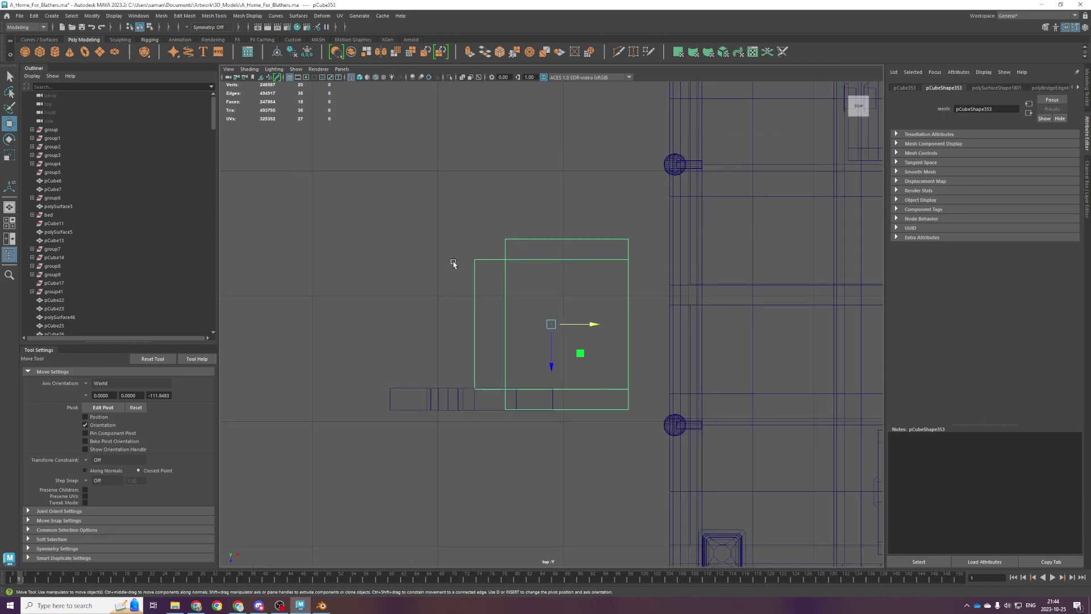
{"action": "right_click_drag", "start_coordinate": [444, 271], "coordinate": [445, 386], "text": "alt"}
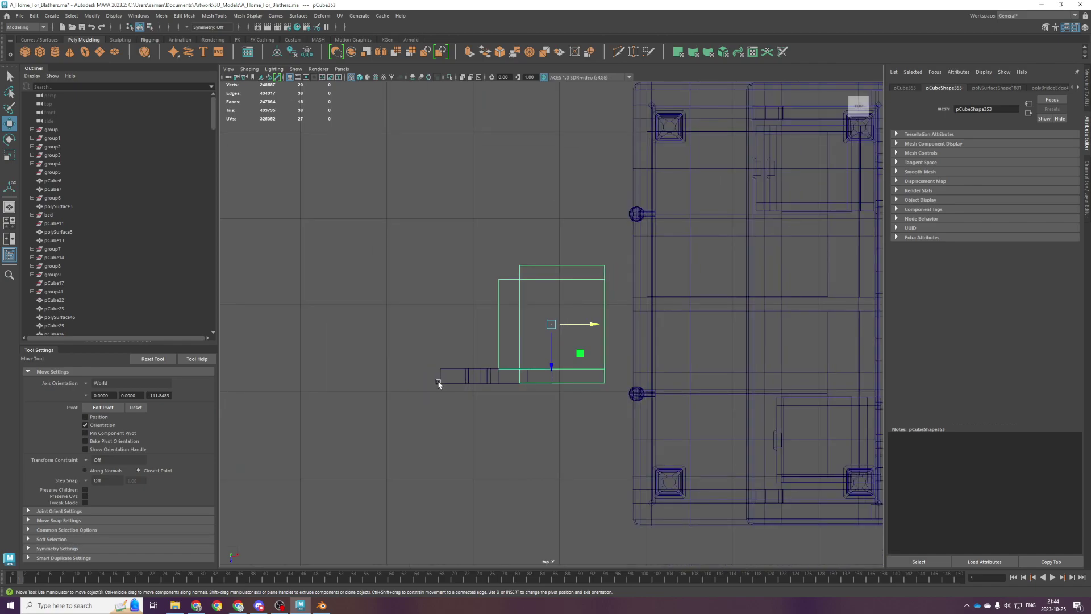
{"action": "key", "text": "q"}
{"action": "key", "text": "ctrl+s"}
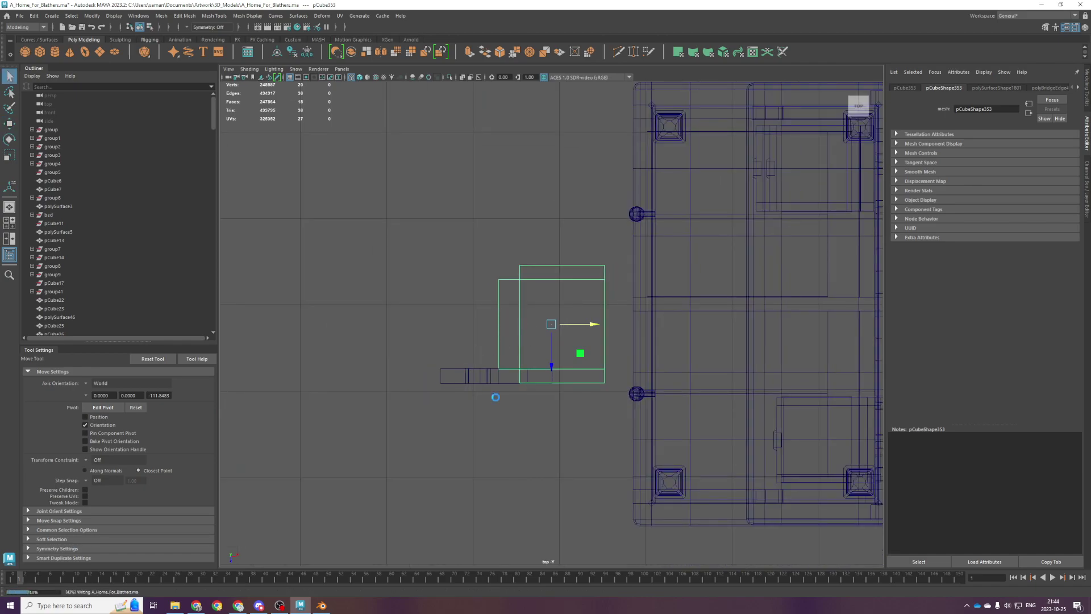
Create a polygon cube and move it beside the chair in top view.
{"action": "key", "text": "w"}
{"action": "right_click_drag", "start_coordinate": [556, 350], "coordinate": [650, 329], "text": "alt"}
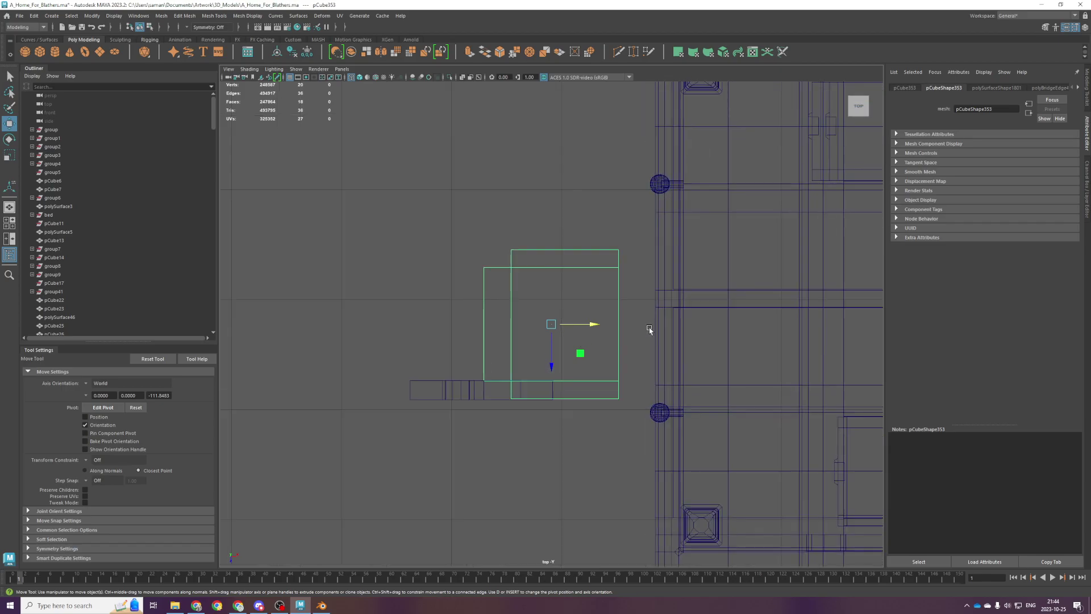
{"action": "left_click", "coordinate": [594, 260]}
{"action": "left_click", "coordinate": [41, 52]}
{"action": "scroll", "coordinate": [348, 281], "scroll_direction": "down", "scroll_amount": 10}
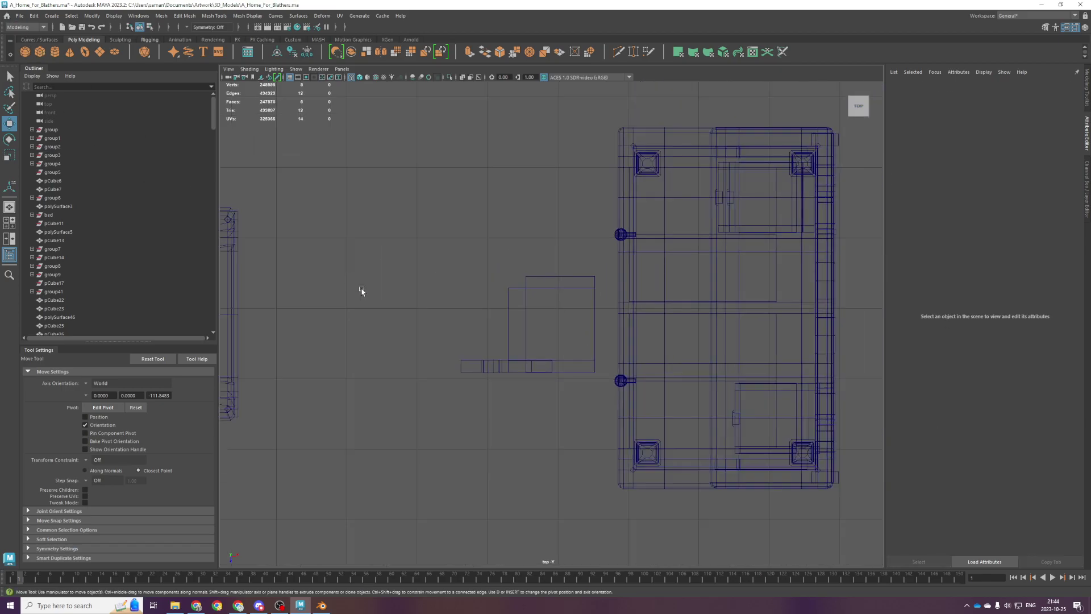
{"action": "scroll", "coordinate": [404, 218], "scroll_direction": "down", "scroll_amount": 5}
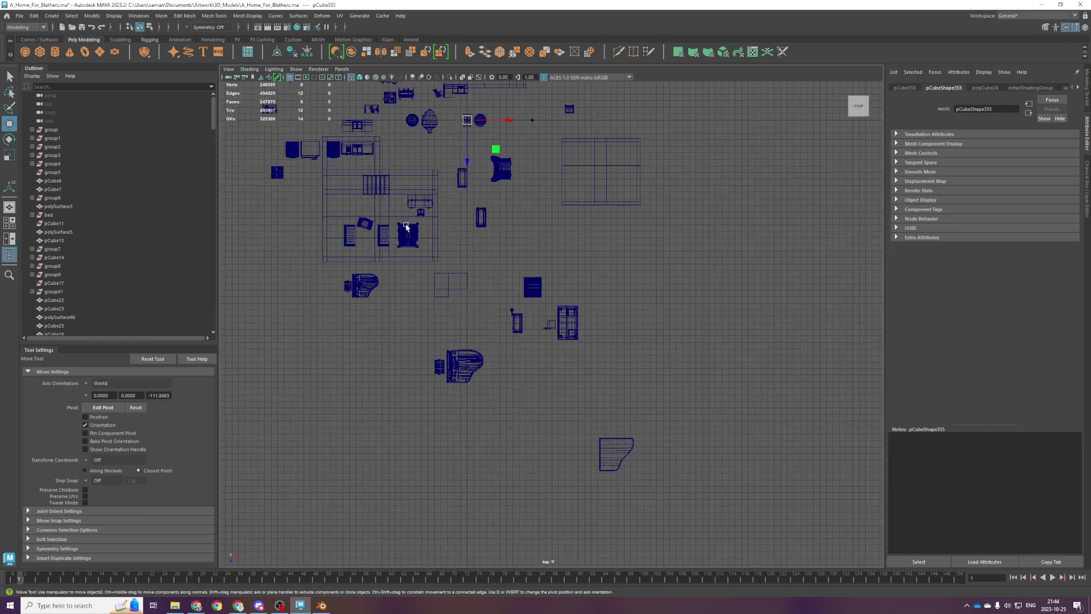
{"action": "left_click_drag", "start_coordinate": [512, 189], "coordinate": [561, 338]}
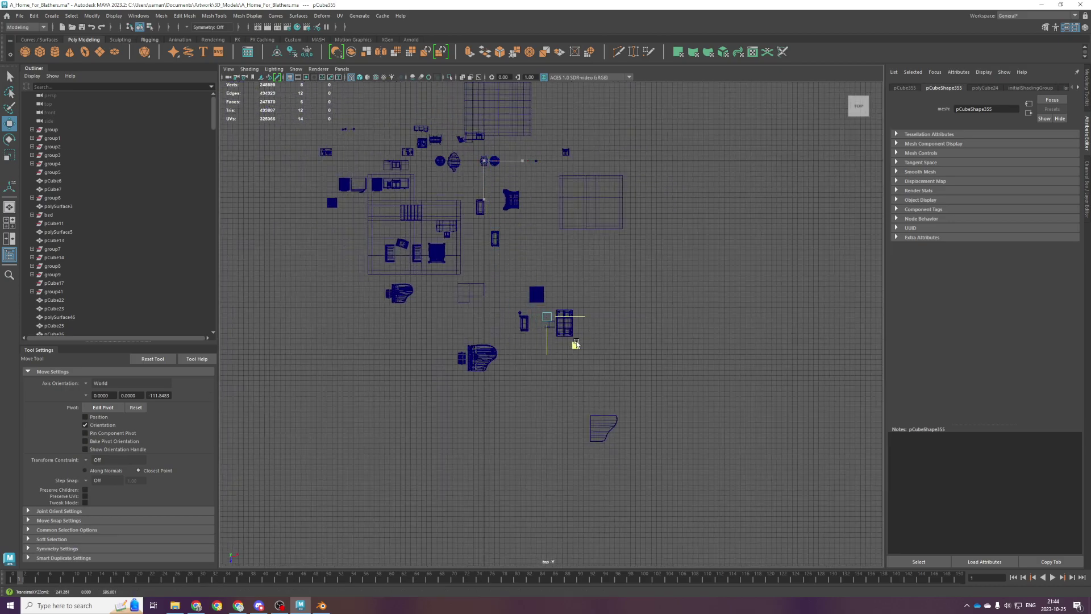
{"action": "key", "text": "f"}
{"action": "scroll", "coordinate": [551, 472], "scroll_direction": "down", "scroll_amount": 1}
{"action": "scroll", "coordinate": [609, 402], "scroll_direction": "down", "scroll_amount": 2}
{"action": "middle_click_drag", "start_coordinate": [593, 383], "coordinate": [500, 356], "text": "alt"}
{"action": "scroll", "coordinate": [512, 397], "scroll_direction": "up", "scroll_amount": 1}
{"action": "middle_click_drag", "start_coordinate": [522, 501], "coordinate": [511, 403], "text": "alt"}
Select the tilted post and rear leg together and scale them slightly thinner across the chair's width in top view.
{"action": "left_click", "coordinate": [513, 407]}
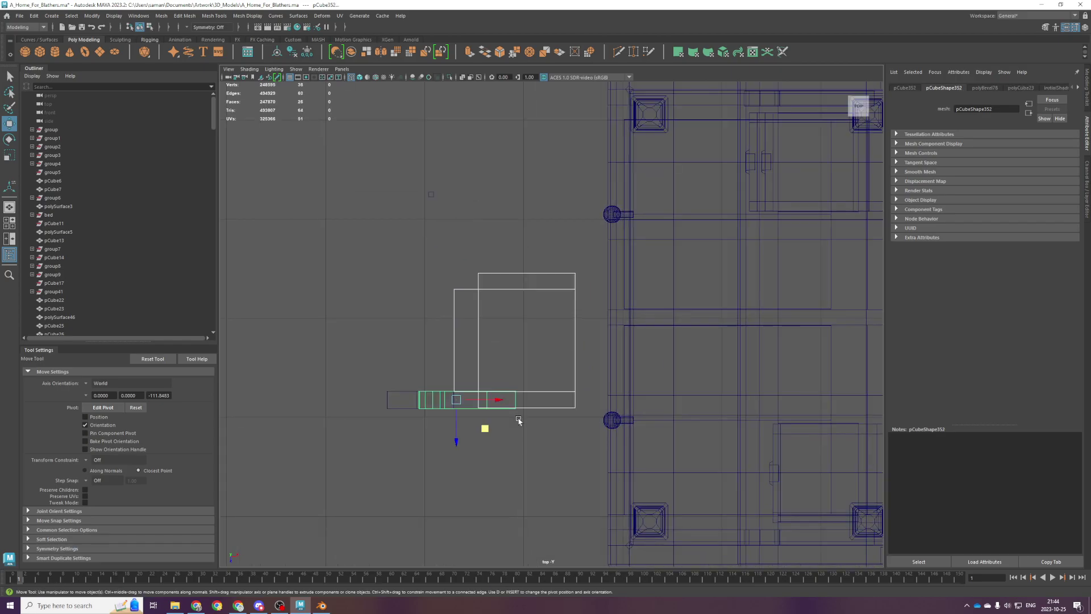
{"action": "left_click", "coordinate": [419, 405]}
{"action": "key", "text": "space"}
{"action": "key", "text": "space"}
{"action": "scroll", "coordinate": [590, 267], "scroll_direction": "down", "scroll_amount": 4}
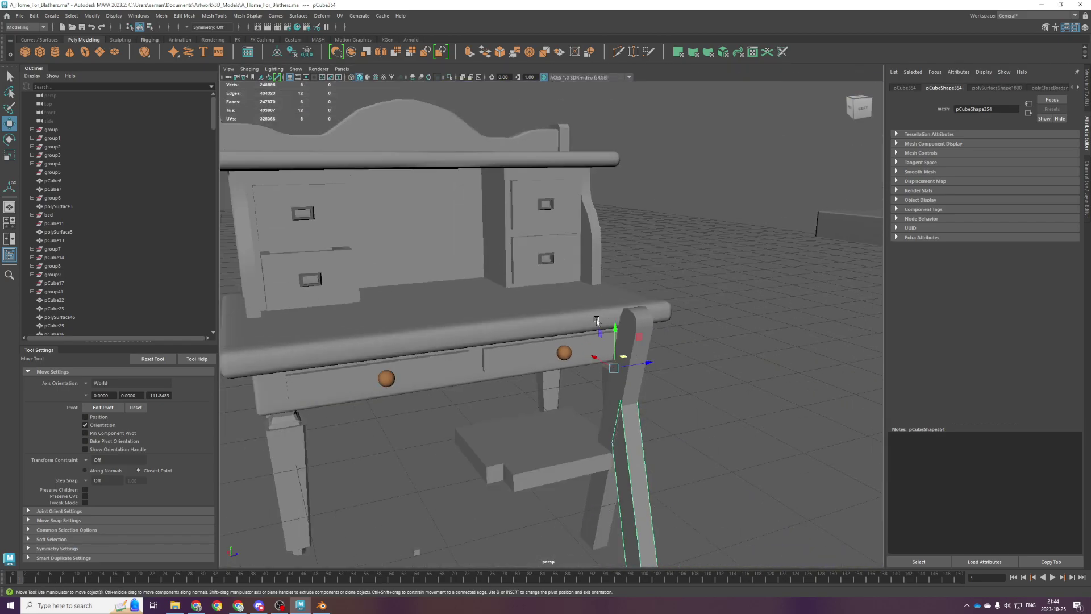
{"action": "left_click_drag", "start_coordinate": [597, 321], "coordinate": [554, 304], "text": "alt"}
{"action": "left_click", "coordinate": [585, 373]}
{"action": "left_click_drag", "start_coordinate": [591, 397], "coordinate": [587, 426], "text": "alt"}
{"action": "left_click", "coordinate": [590, 426], "text": "shift"}
{"action": "key", "text": "r"}
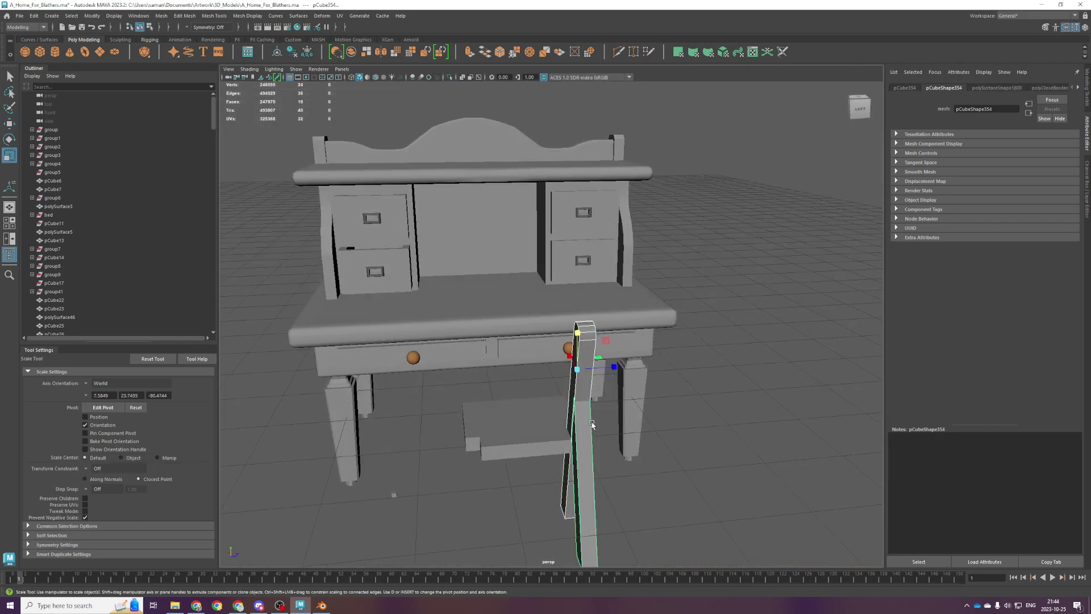
{"action": "key", "text": "space"}
{"action": "key", "text": "space"}
{"action": "key", "text": "f"}
{"action": "left_click_drag", "start_coordinate": [610, 362], "coordinate": [615, 346]}
Select only the tilted post in perspective and scale it slightly thinner across the chair's width.
{"action": "key", "text": "space"}
{"action": "key", "text": "space"}
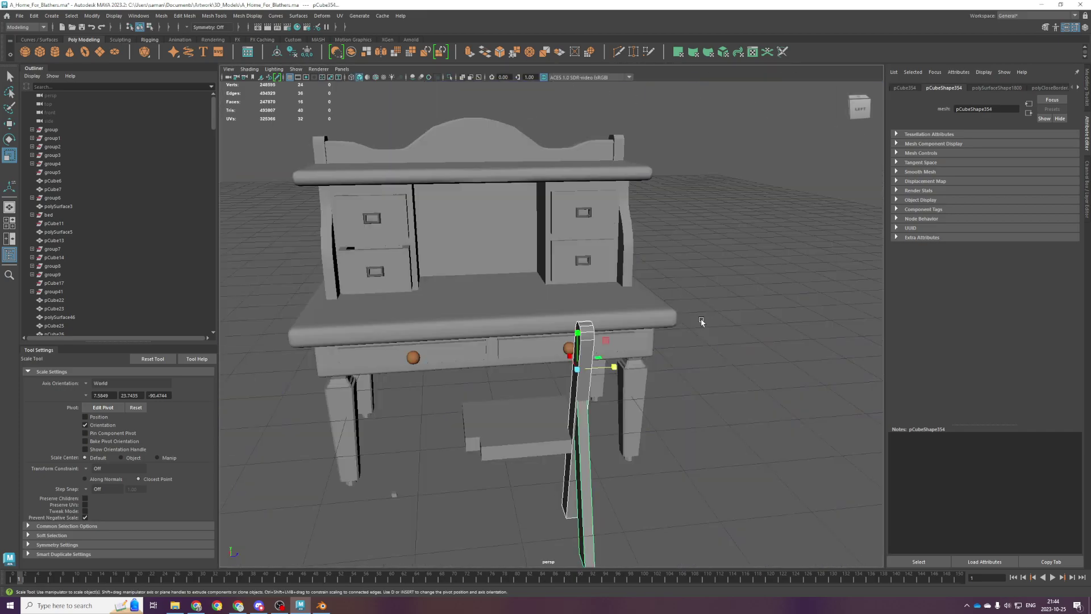
{"action": "scroll", "coordinate": [671, 352], "scroll_direction": "up", "scroll_amount": 4}
{"action": "middle_click_drag", "start_coordinate": [629, 430], "coordinate": [606, 296], "text": "alt"}
{"action": "left_click", "coordinate": [614, 316]}
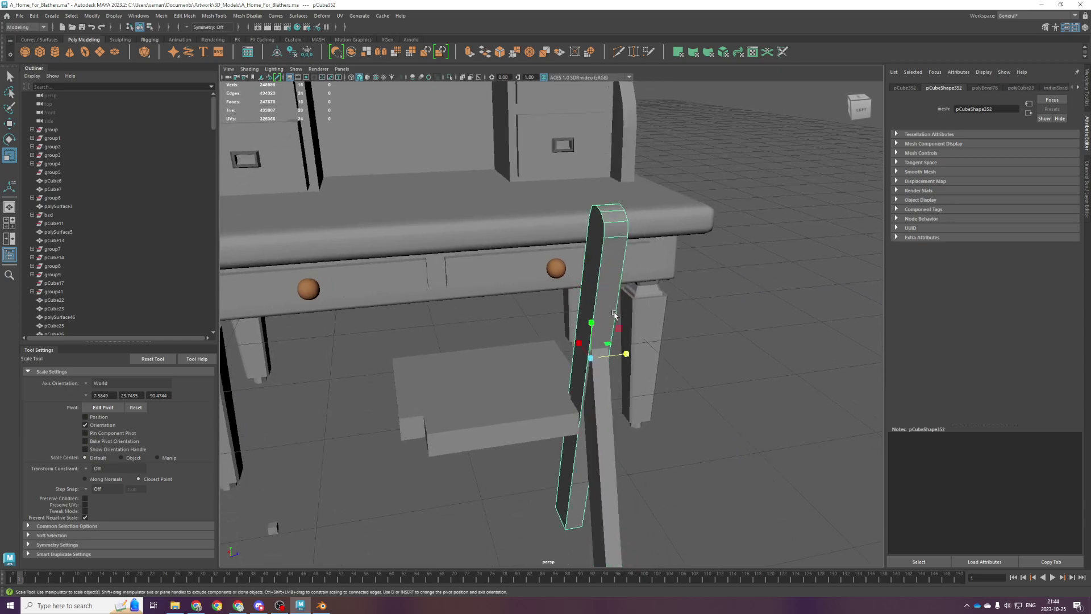
{"action": "left_click_drag", "start_coordinate": [625, 356], "coordinate": [588, 402]}
{"action": "key", "text": "w"}
Narrow the rear leg in front view by moving its inner upper and lower vertices slightly backward.
{"action": "left_click", "coordinate": [587, 457]}
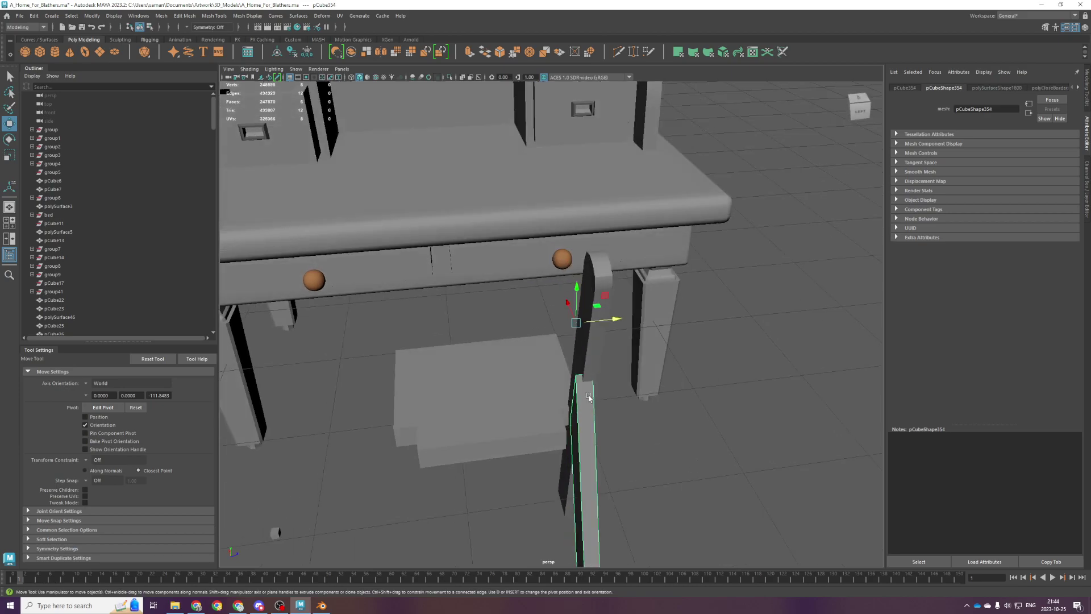
{"action": "key", "text": "space"}
{"action": "key", "text": "space"}
{"action": "scroll", "coordinate": [568, 336], "scroll_direction": "down", "scroll_amount": 2}
{"action": "key", "text": "space"}
{"action": "key", "text": "space"}
{"action": "left_click_drag", "start_coordinate": [720, 304], "coordinate": [642, 299], "text": "alt"}
{"action": "scroll", "coordinate": [677, 311], "scroll_direction": "down", "scroll_amount": 3}
{"action": "key", "text": "space"}
{"action": "key", "text": "space"}
{"action": "scroll", "coordinate": [512, 397], "scroll_direction": "down", "scroll_amount": 5}
{"action": "right_click_drag", "start_coordinate": [574, 336], "coordinate": [544, 337]}
{"action": "left_click_drag", "start_coordinate": [575, 260], "coordinate": [593, 285]}
{"action": "left_click_drag", "start_coordinate": [538, 410], "coordinate": [560, 456], "text": "shift"}
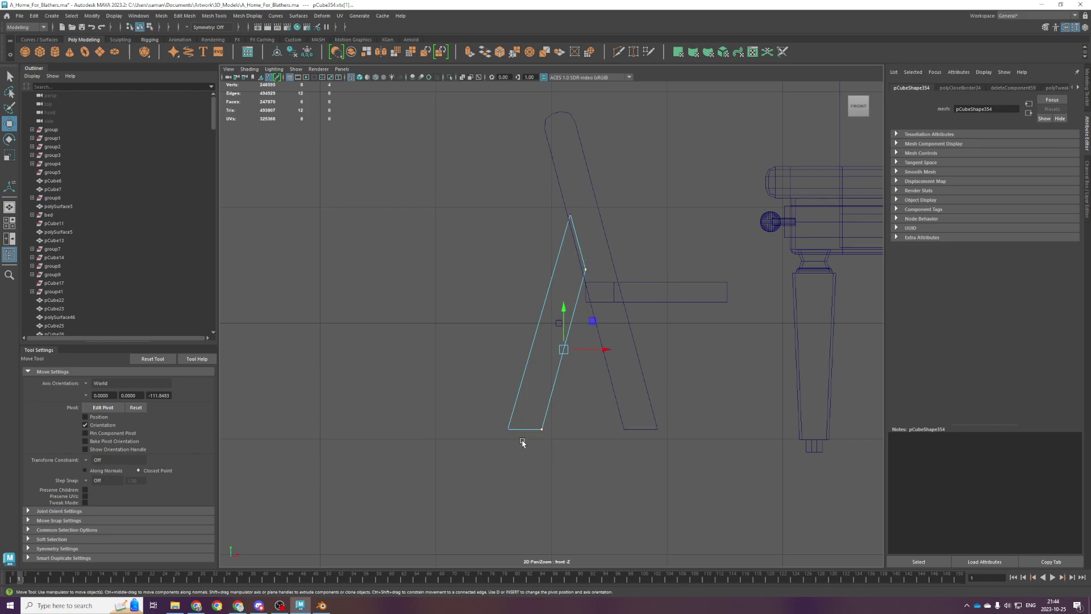
{"action": "left_click_drag", "start_coordinate": [601, 349], "coordinate": [589, 346]}
{"action": "left_click_drag", "start_coordinate": [568, 211], "coordinate": [592, 191]}
Move the whole rear leg forward in front view so its upper end overlaps the tilted post.
{"action": "key", "text": "F8"}
{"action": "mouse_move", "coordinate": [636, 193]}
{"action": "left_mouse_down"}
{"action": "mouse_move", "coordinate": [663, 205]}
{"action": "mouse_move", "coordinate": [654, 190]}
{"action": "left_mouse_up"}
{"action": "key", "text": "ctrl+z"}
{"action": "left_click", "coordinate": [277, 52]}
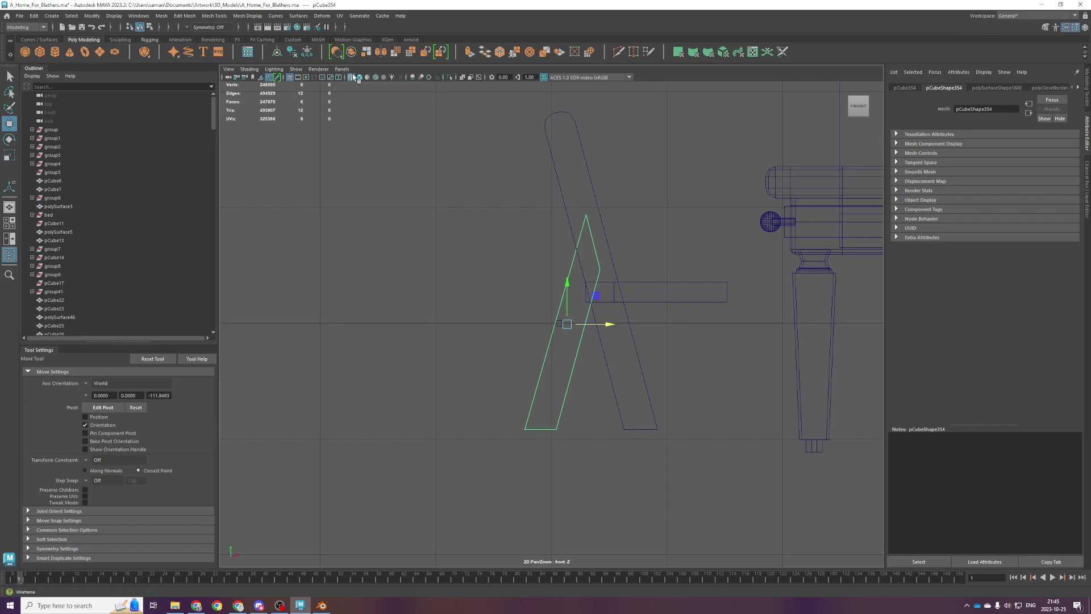
Select the tilted post and rear leg together in perspective and shift them sideways across the chair's width.
{"action": "left_click_drag", "start_coordinate": [606, 324], "coordinate": [499, 436]}
{"action": "key", "text": "space"}
{"action": "key", "text": "space"}
{"action": "left_click_drag", "start_coordinate": [552, 369], "coordinate": [595, 358], "text": "alt"}
{"action": "scroll", "coordinate": [533, 301], "scroll_direction": "down", "scroll_amount": 6}
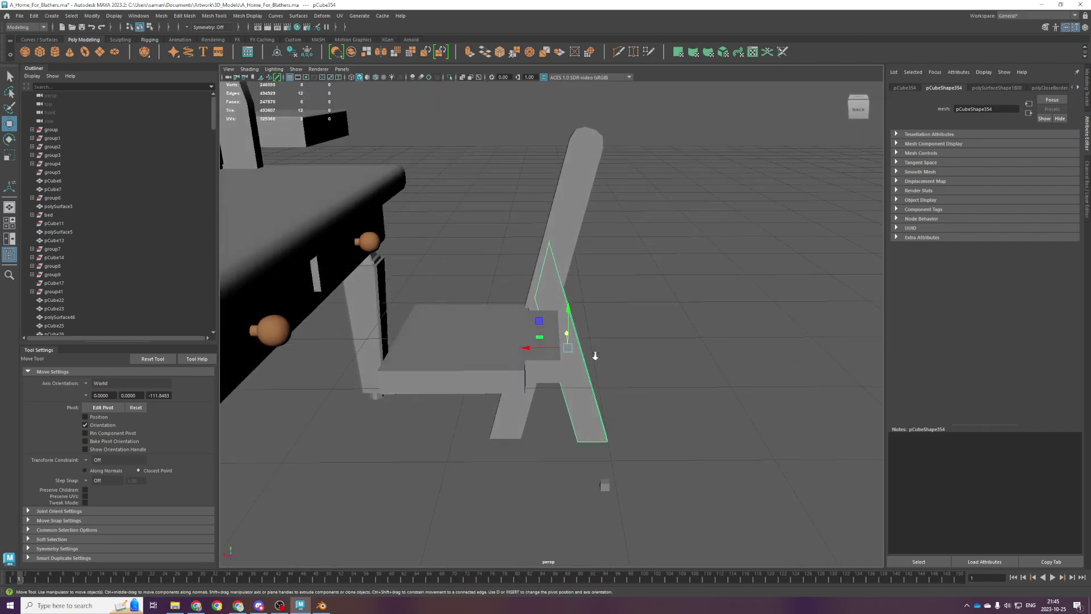
{"action": "scroll", "coordinate": [568, 339], "scroll_direction": "up", "scroll_amount": 4}
{"action": "left_click", "coordinate": [554, 219]}
{"action": "left_click_drag", "start_coordinate": [564, 300], "coordinate": [560, 339], "text": "alt"}
{"action": "left_click_drag", "start_coordinate": [517, 256], "coordinate": [616, 297]}
{"action": "left_click_drag", "start_coordinate": [546, 309], "coordinate": [514, 325]}
{"action": "left_click_drag", "start_coordinate": [571, 365], "coordinate": [496, 319], "text": "alt"}
Widen the seat's narrower rear part in top view by scaling its notch vertices outward until they meet the rear leg.
{"action": "left_click", "coordinate": [578, 321]}
{"action": "left_click", "coordinate": [619, 413]}
{"action": "left_click_drag", "start_coordinate": [621, 414], "coordinate": [409, 273], "text": "alt"}
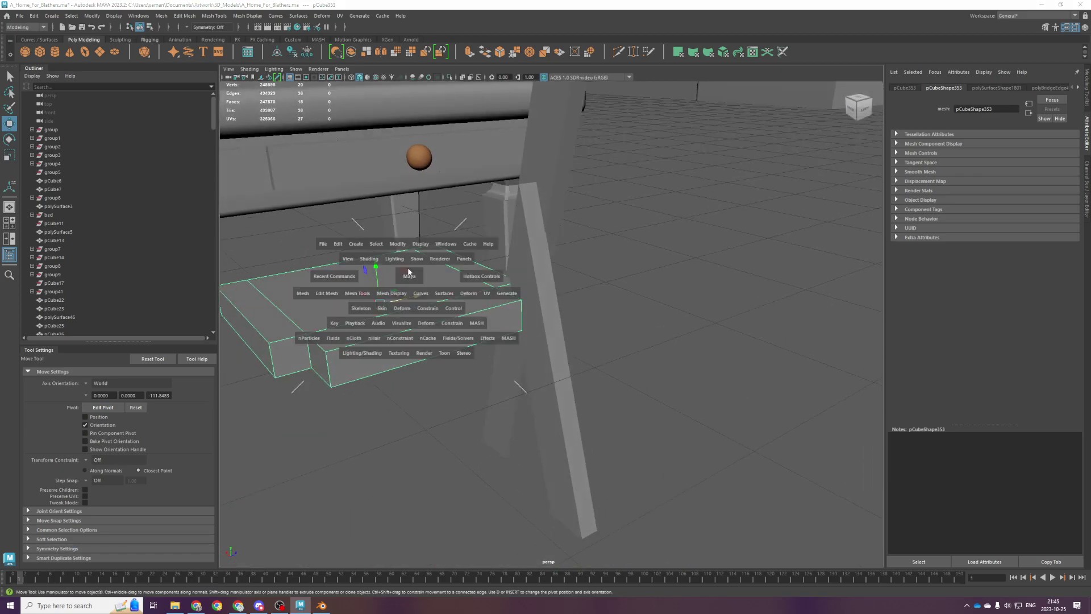
{"action": "key", "text": "space"}
{"action": "key", "text": "space"}
{"action": "key", "text": "f"}
{"action": "scroll", "coordinate": [525, 355], "scroll_direction": "down", "scroll_amount": 4}
{"action": "key", "text": "space"}
{"action": "key", "text": "space"}
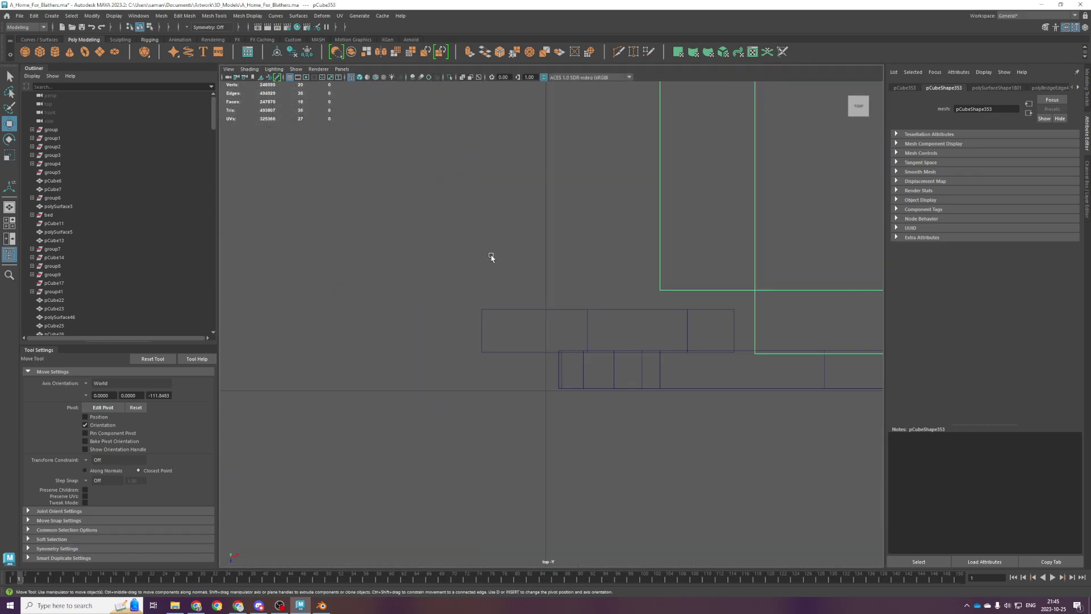
{"action": "scroll", "coordinate": [586, 249], "scroll_direction": "down", "scroll_amount": 5}
{"action": "middle_click_drag", "start_coordinate": [648, 230], "coordinate": [492, 241], "text": "alt"}
{"action": "right_click_drag", "start_coordinate": [492, 239], "coordinate": [451, 234]}
{"action": "scroll", "coordinate": [482, 216], "scroll_direction": "down", "scroll_amount": 2}
{"action": "left_click_drag", "start_coordinate": [445, 162], "coordinate": [679, 335]}
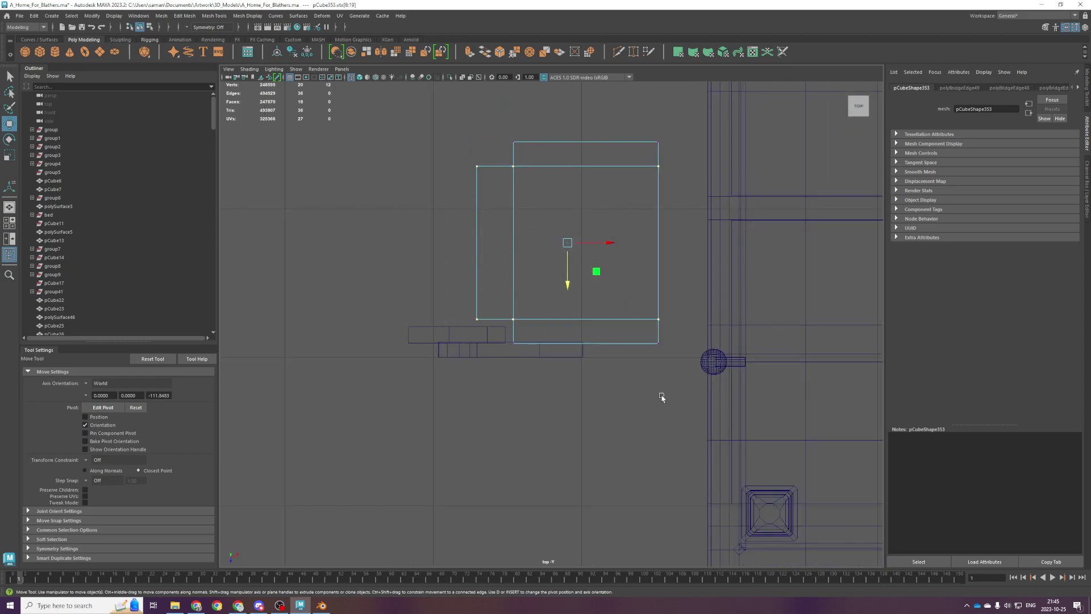
{"action": "key", "text": "r"}
{"action": "left_click_drag", "start_coordinate": [568, 275], "coordinate": [572, 284]}
Return the seat to object mode in the perspective view and save the scene.
{"action": "key", "text": "space"}
{"action": "key", "text": "space"}
{"action": "right_click_drag", "start_coordinate": [439, 288], "coordinate": [637, 179]}
{"action": "key", "text": "q"}
{"action": "key", "text": "ctrl+s"}
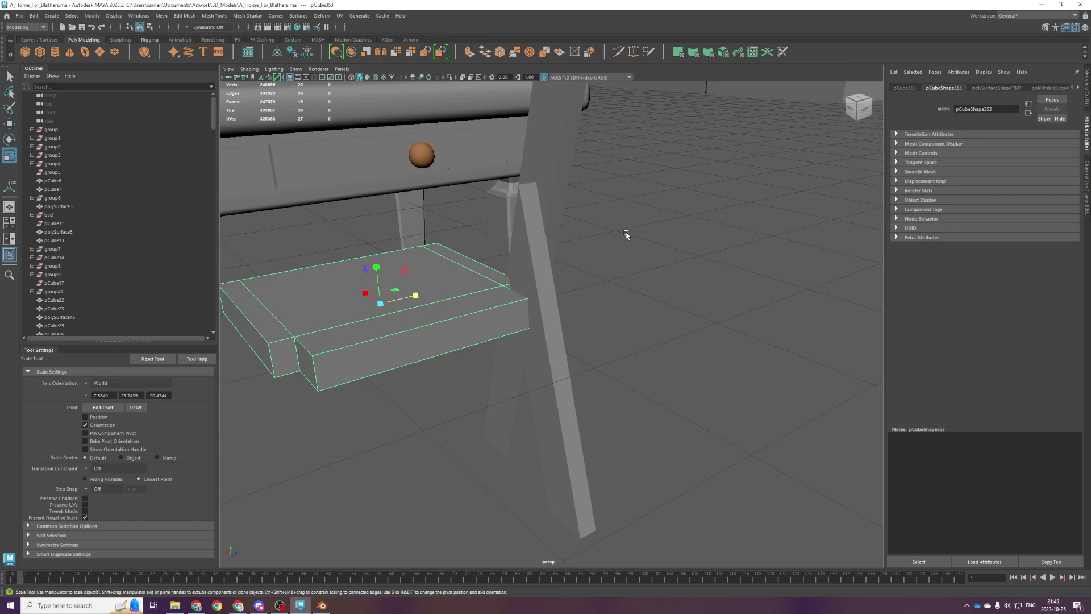
Select the small cube behind the chair and scale it in top view into a thin slat across the chair's width.
{"action": "left_click_drag", "start_coordinate": [590, 227], "coordinate": [479, 405], "text": "alt"}
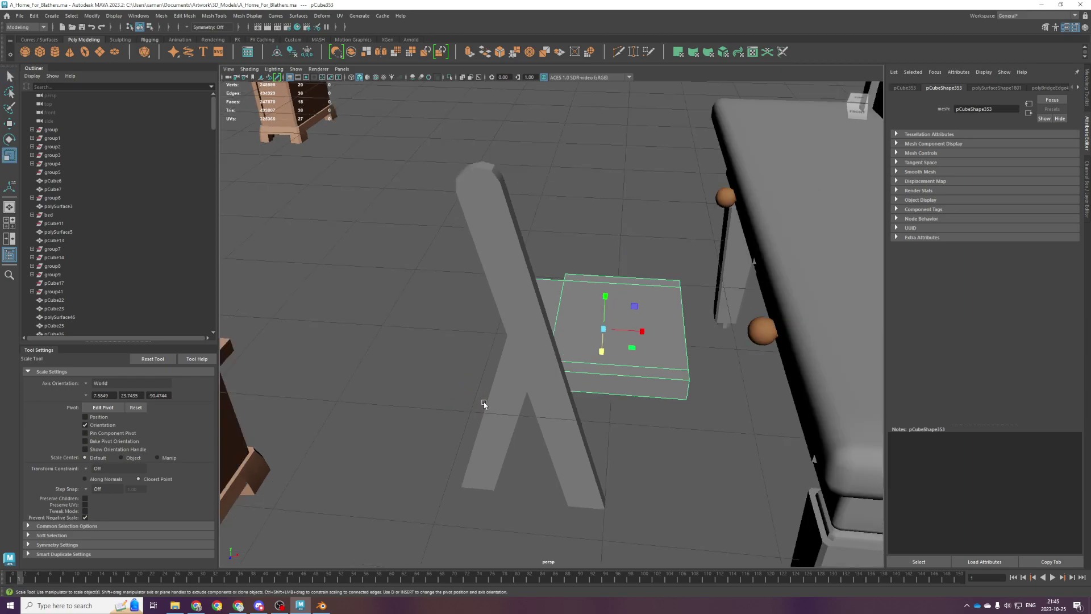
{"action": "left_click", "coordinate": [542, 417]}
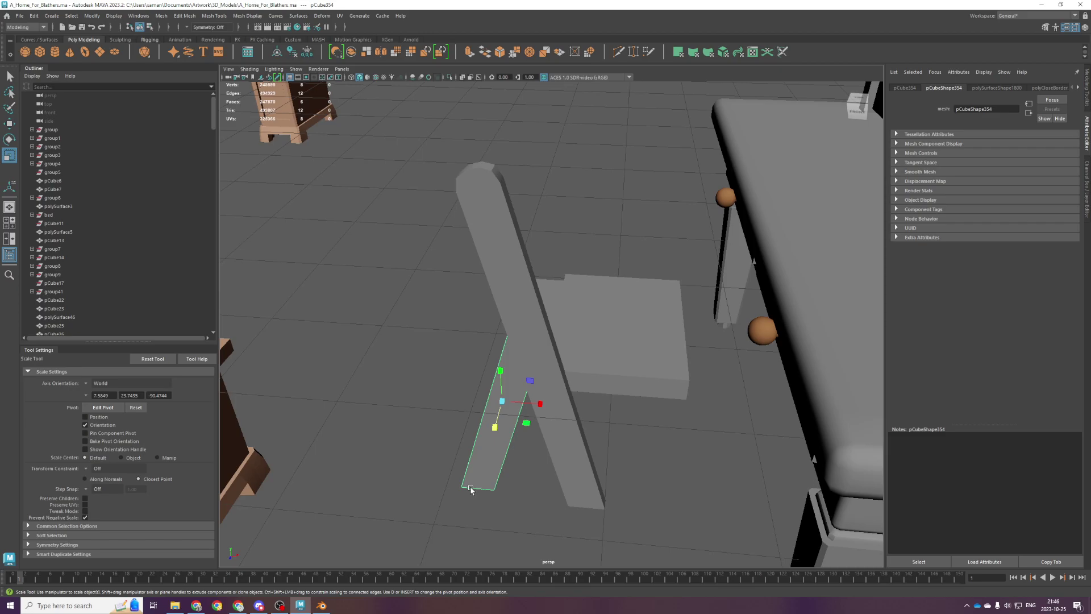
{"action": "left_click_drag", "start_coordinate": [448, 417], "coordinate": [436, 451], "text": "alt"}
{"action": "left_click", "coordinate": [446, 254]}
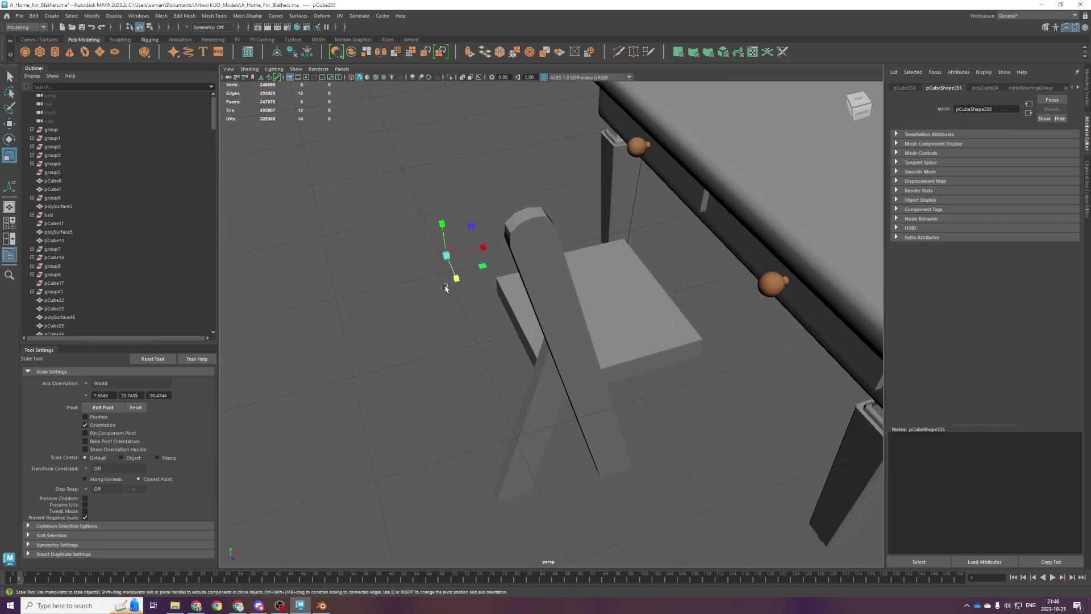
{"action": "key", "text": "space"}
{"action": "key", "text": "space"}
{"action": "scroll", "coordinate": [500, 361], "scroll_direction": "down", "scroll_amount": 3}
{"action": "scroll", "coordinate": [500, 360], "scroll_direction": "down", "scroll_amount": 1}
{"action": "left_click_drag", "start_coordinate": [511, 211], "coordinate": [545, 273]}
{"action": "left_click_drag", "start_coordinate": [546, 211], "coordinate": [509, 211]}
Move the thin slat level with the seat in top view and lengthen it to roughly the seat's width.
{"action": "key", "text": "w"}
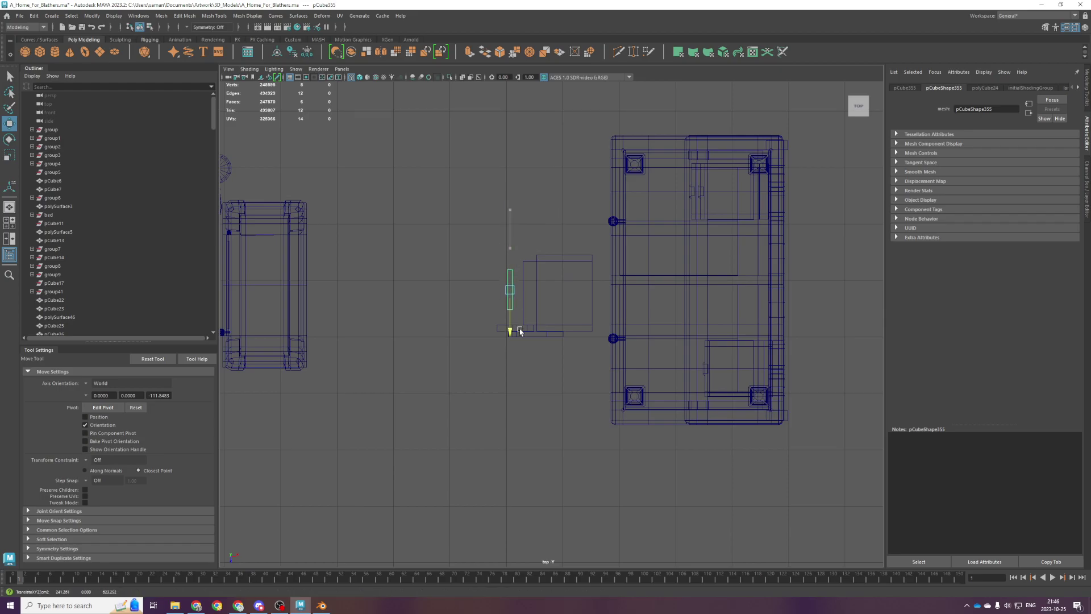
{"action": "scroll", "coordinate": [549, 324], "scroll_direction": "up", "scroll_amount": 5}
{"action": "key", "text": "r"}
{"action": "mouse_move", "coordinate": [459, 286]}
{"action": "left_mouse_down"}
{"action": "mouse_move", "coordinate": [455, 316]}
{"action": "mouse_move", "coordinate": [455, 285]}
{"action": "left_mouse_up"}
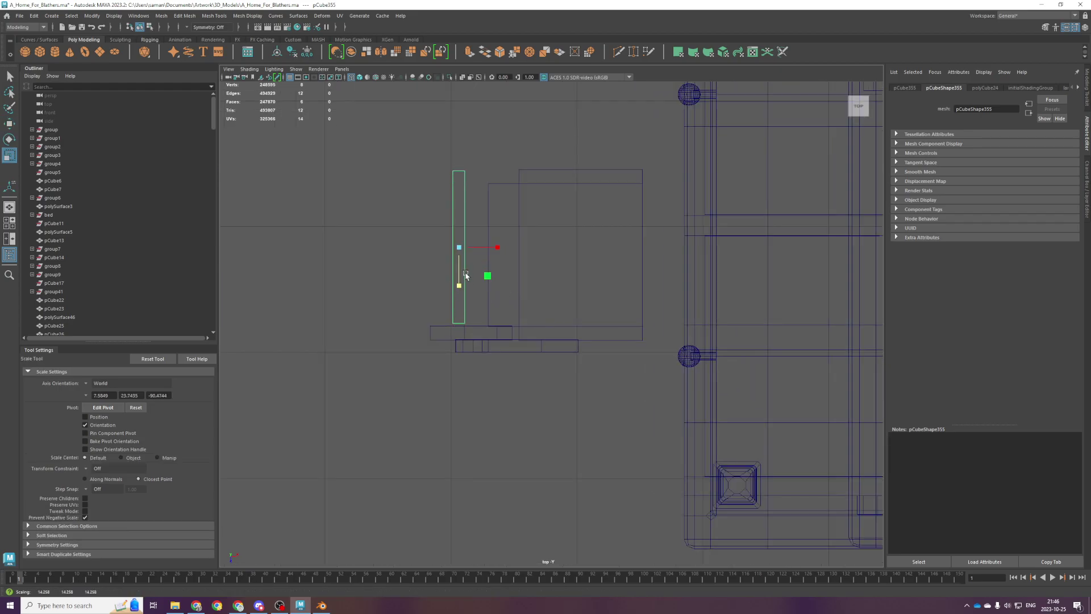
Insert an edge loop across the middle of the slat with Multi-Cut.
{"action": "scroll", "coordinate": [407, 426], "scroll_direction": "up", "scroll_amount": 1}
{"action": "right_click_drag", "start_coordinate": [475, 296], "coordinate": [430, 295], "text": "shift"}
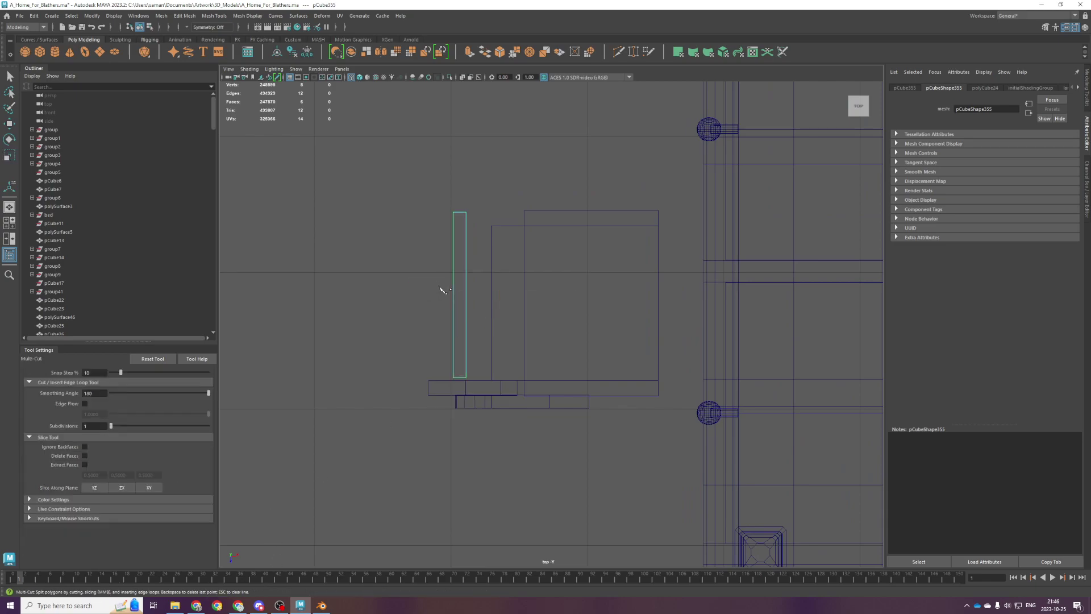
{"action": "middle_click", "coordinate": [455, 294], "text": "ctrl"}
{"action": "key", "text": "q"}
Switch to Chrome and view the Strange World article from Wikipedia's list of Disney animated films, closing its tab when done.
{"action": "left_click", "coordinate": [236, 602]}
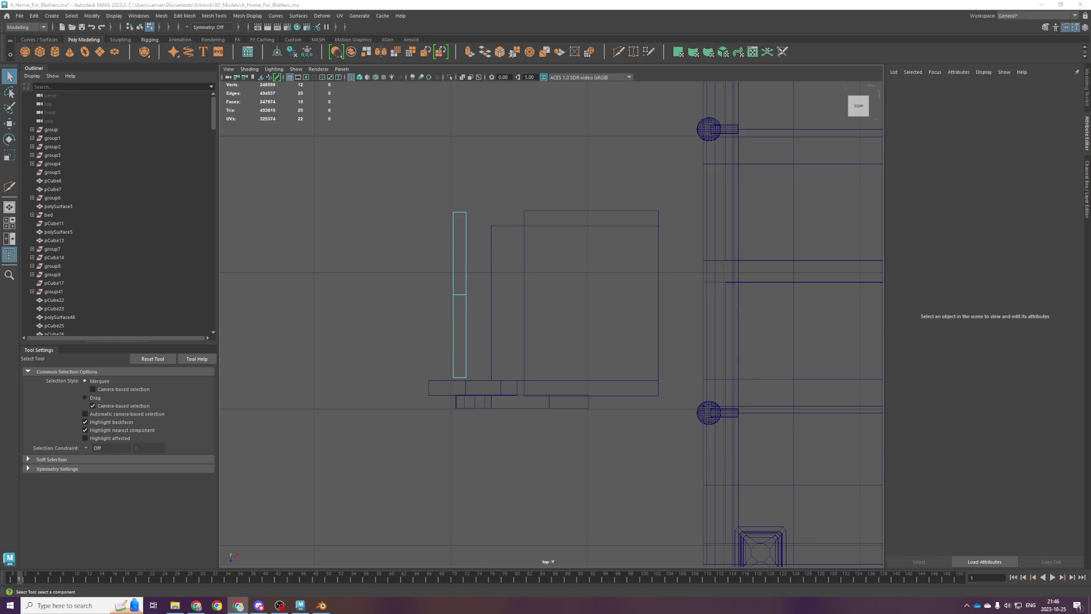
{"action": "left_click_drag", "start_coordinate": [886, 613], "coordinate": [682, 255]}
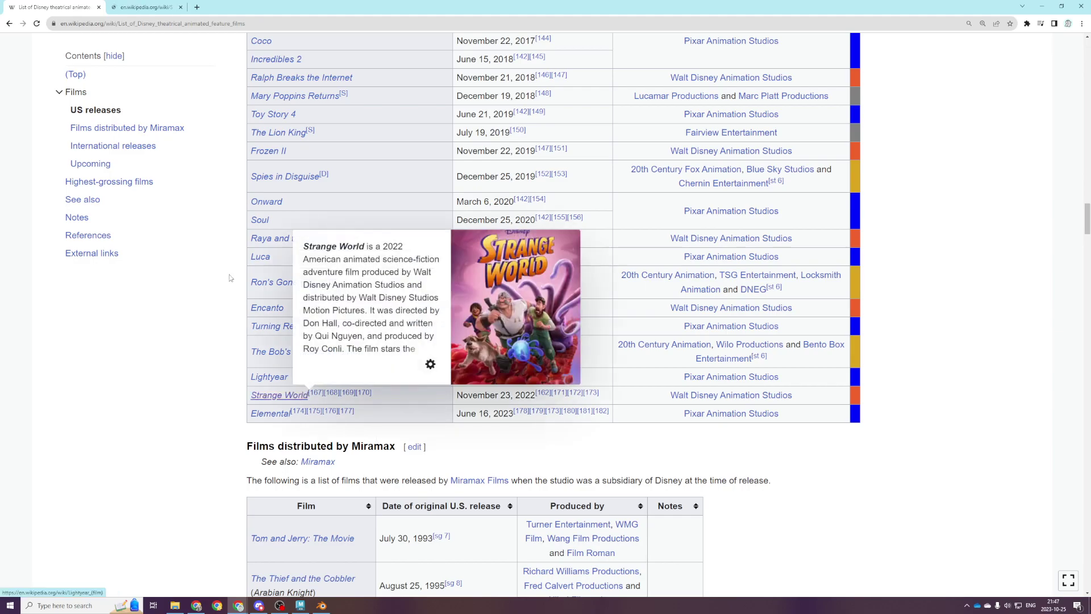
{"action": "left_click", "coordinate": [303, 397], "text": "ctrl+shift"}
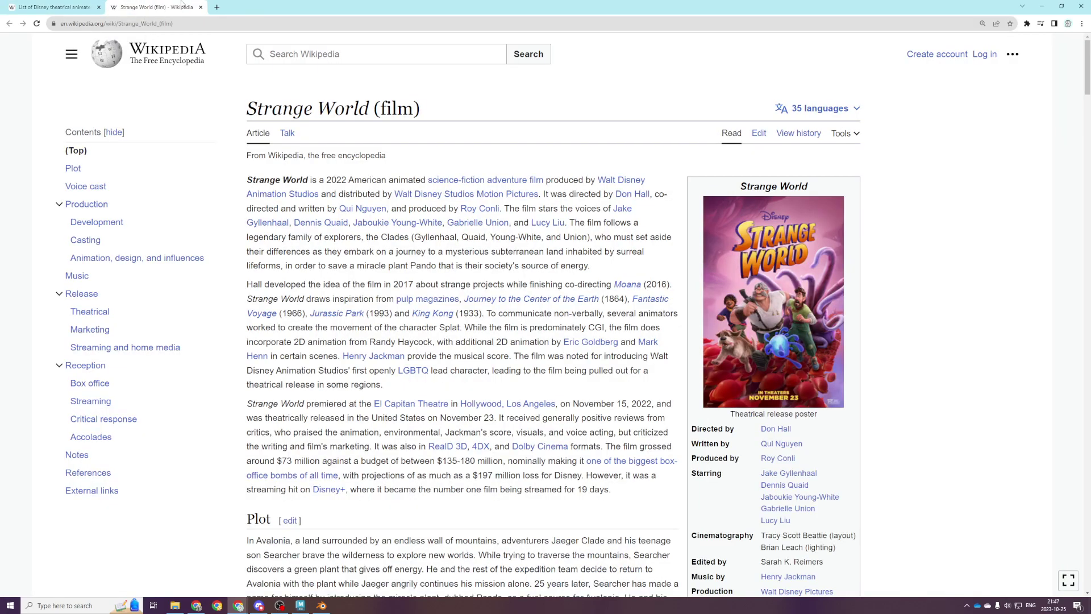
{"action": "middle_click", "coordinate": [182, 3]}
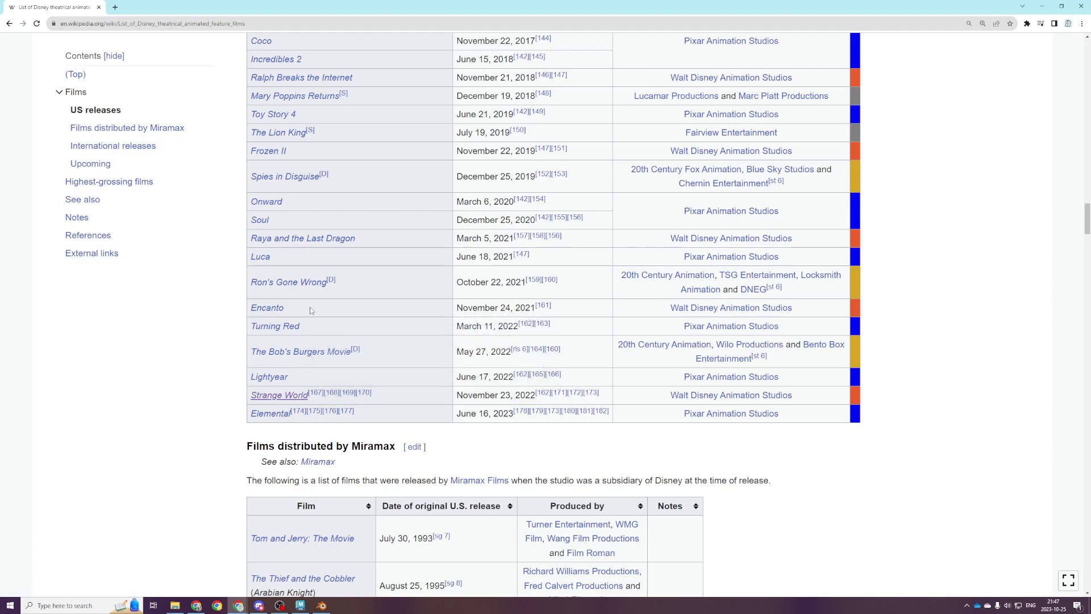
Review the recent Walt Disney Animation Studios releases in the Wikipedia film list, including Frozen II, Ralph Breaks the Internet, Moana and Zootopia.
{"action": "scroll", "coordinate": [321, 266], "scroll_direction": "up", "scroll_amount": 1}
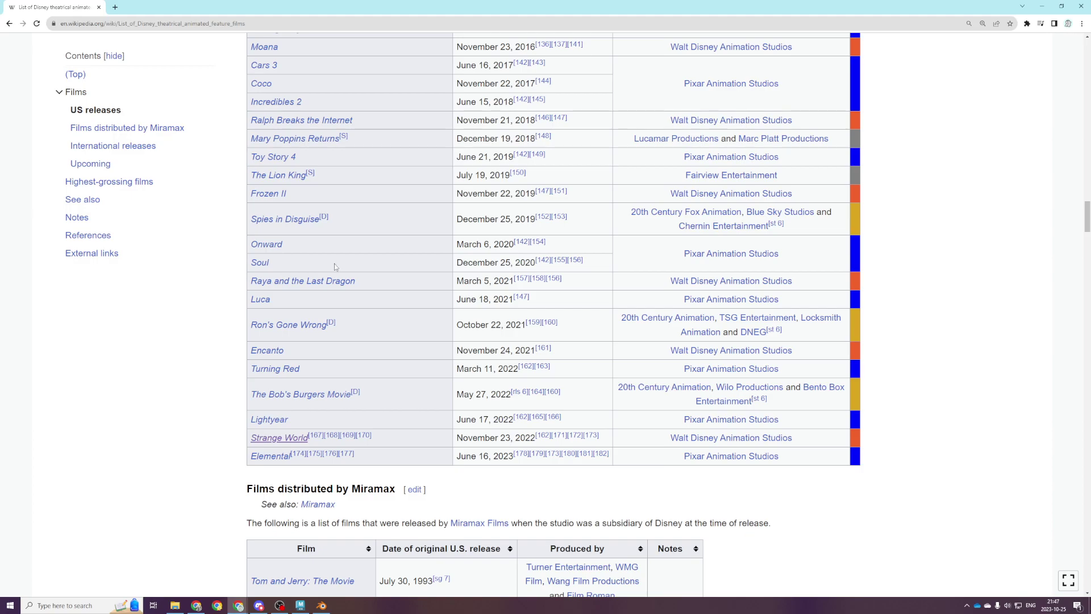
{"action": "scroll", "coordinate": [51, 417], "scroll_direction": "up", "scroll_amount": 1}
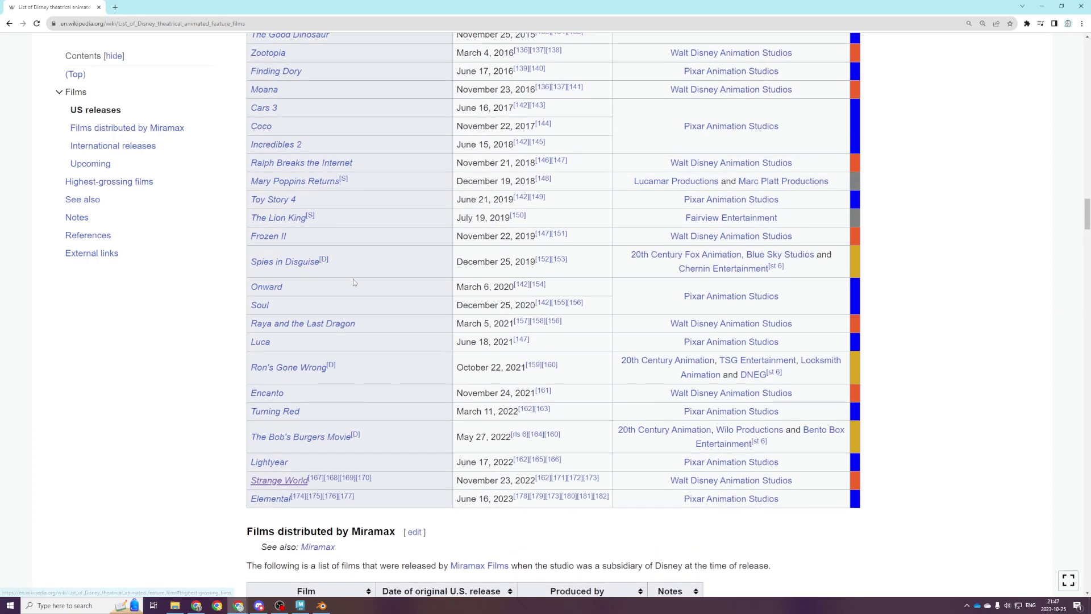
{"action": "left_click_drag", "start_coordinate": [310, 237], "coordinate": [257, 236]}
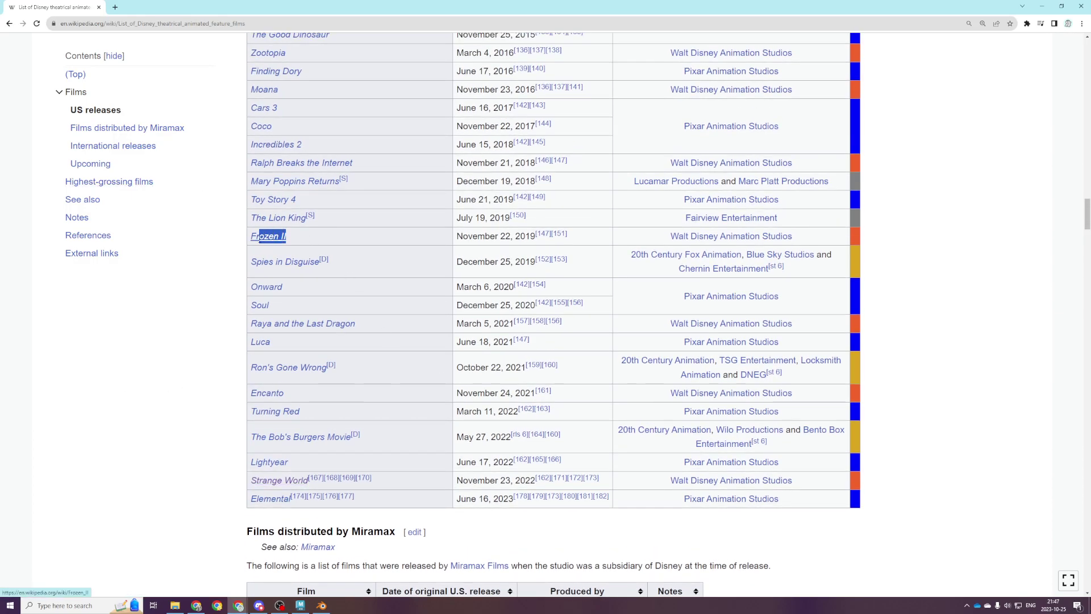
{"action": "left_click", "coordinate": [300, 243]}
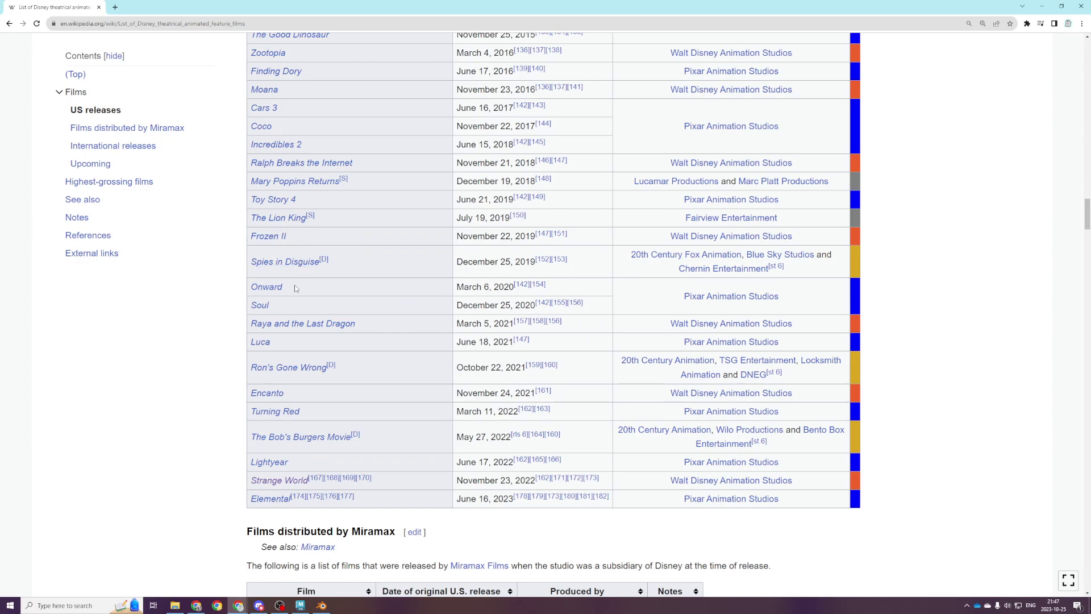
{"action": "mouse_move", "coordinate": [331, 165]}
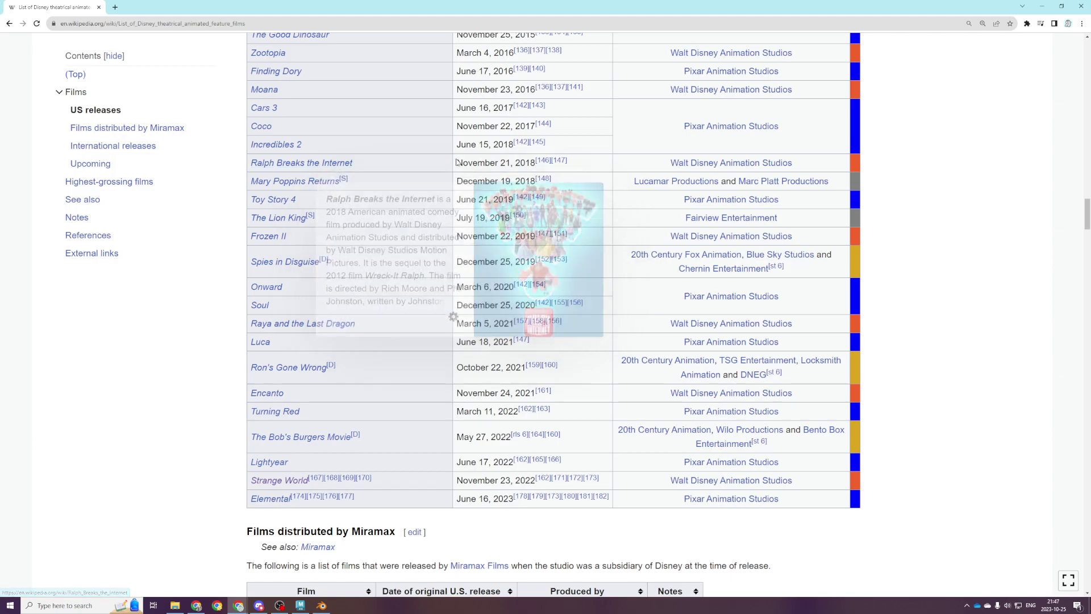
{"action": "scroll", "coordinate": [408, 194], "scroll_direction": "up", "scroll_amount": 1}
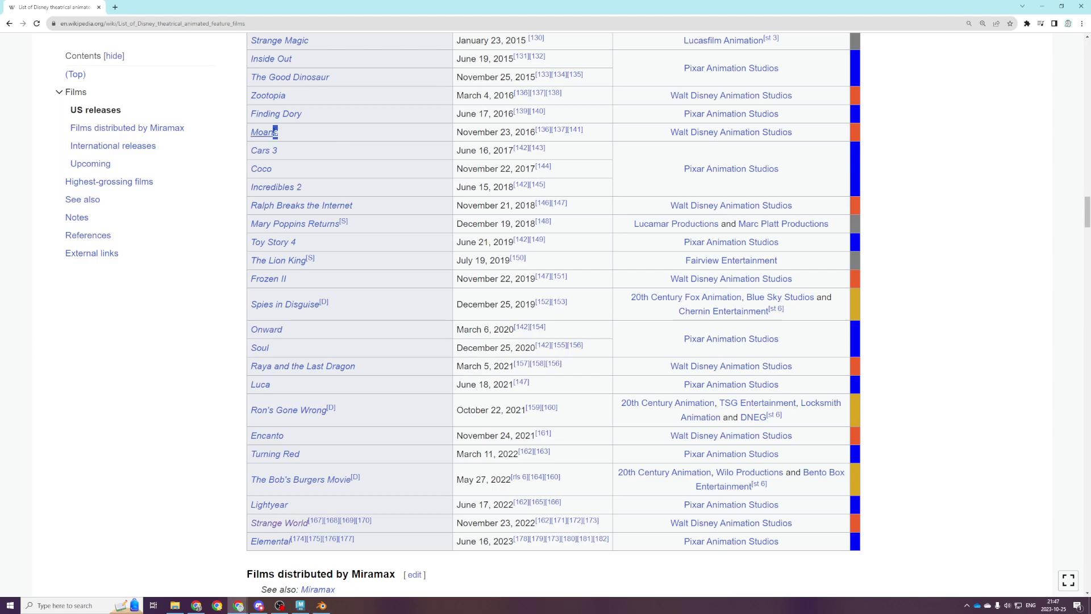
{"action": "left_click_drag", "start_coordinate": [296, 135], "coordinate": [257, 134]}
{"action": "left_click_drag", "start_coordinate": [300, 98], "coordinate": [250, 100]}
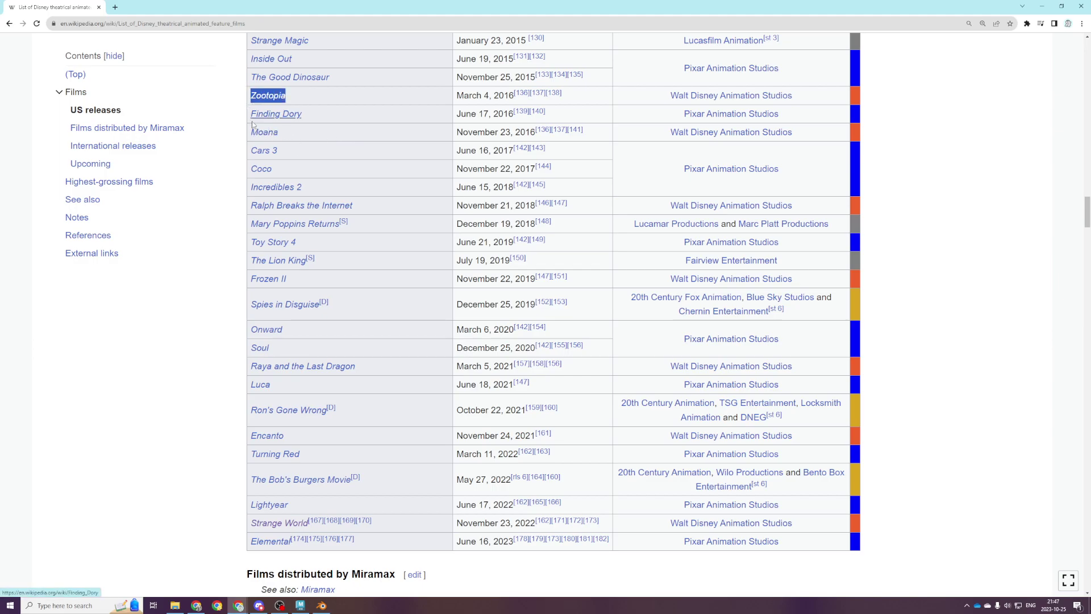
{"action": "scroll", "coordinate": [266, 148], "scroll_direction": "down", "scroll_amount": 1}
{"action": "scroll", "coordinate": [266, 148], "scroll_direction": "up", "scroll_amount": 5}
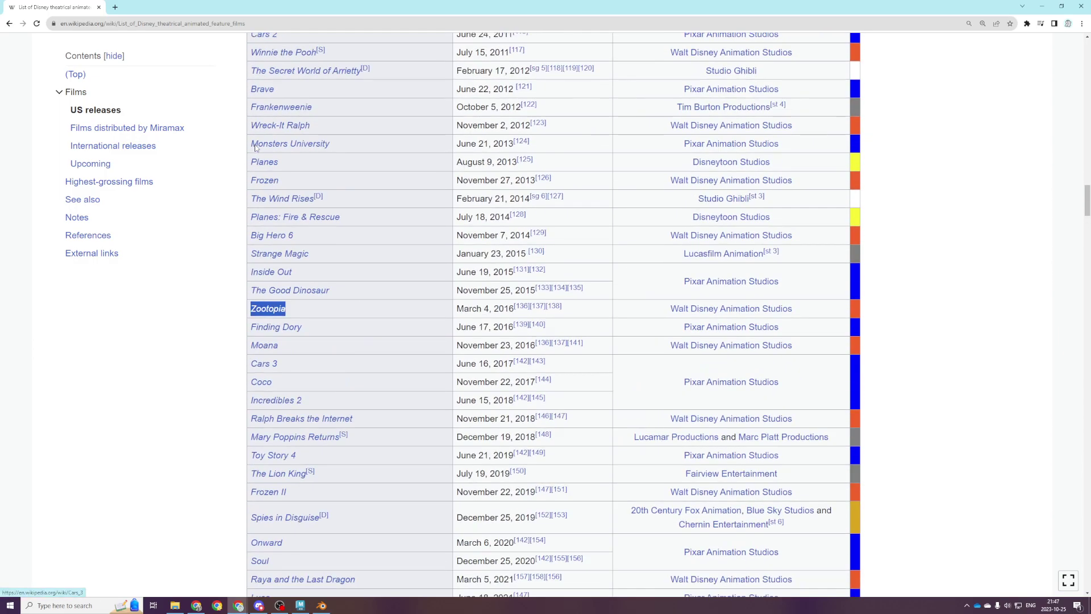
{"action": "scroll", "coordinate": [377, 175], "scroll_direction": "down", "scroll_amount": 3}
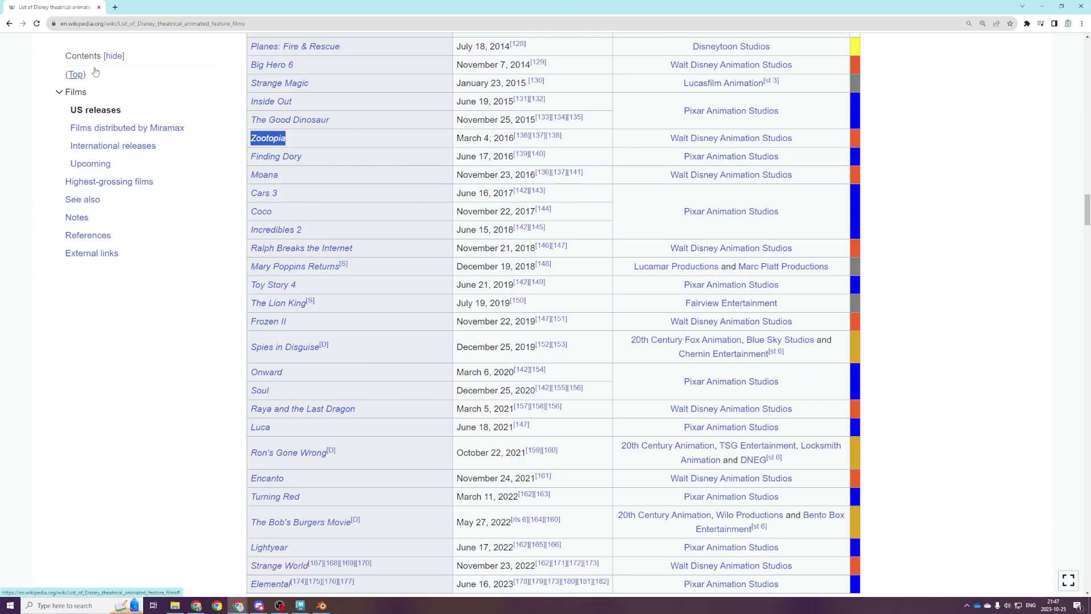
{"action": "left_click_drag", "start_coordinate": [302, 327], "coordinate": [120, 4]}
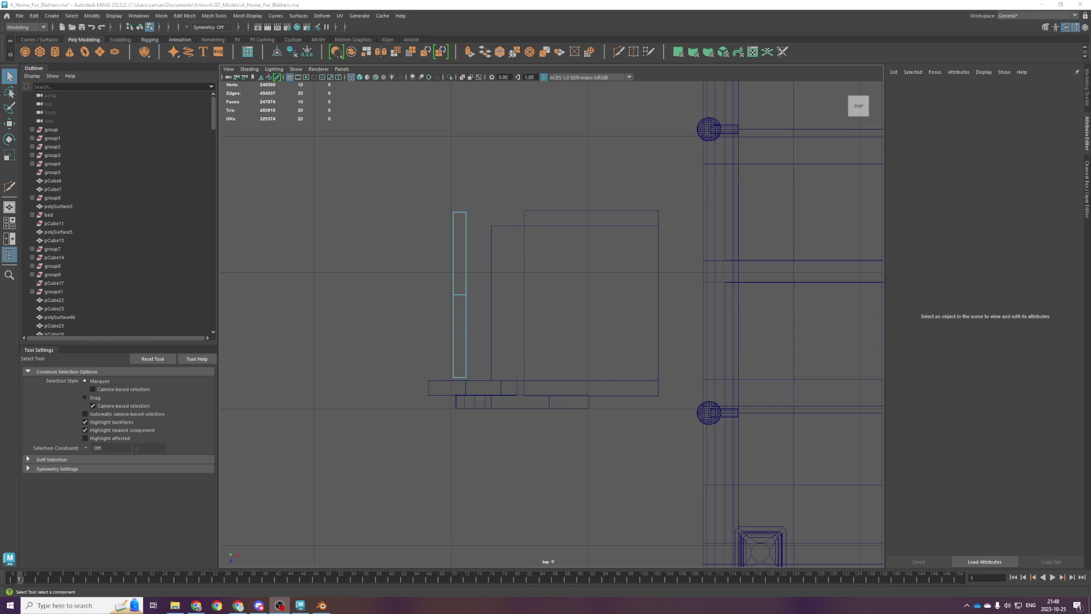
Switch to Maya, align the tilted post's pivot to its slanted edge and scale the post slightly narrower.
{"action": "scroll", "coordinate": [463, 278], "scroll_direction": "up", "scroll_amount": 1}
{"action": "left_click", "coordinate": [570, 329]}
{"action": "key", "text": "space"}
{"action": "key", "text": "space"}
{"action": "left_click_drag", "start_coordinate": [605, 255], "coordinate": [540, 297], "text": "alt"}
{"action": "left_click", "coordinate": [540, 298]}
{"action": "key", "text": "space"}
{"action": "key", "text": "r"}
{"action": "scroll", "coordinate": [381, 409], "scroll_direction": "down", "scroll_amount": 2}
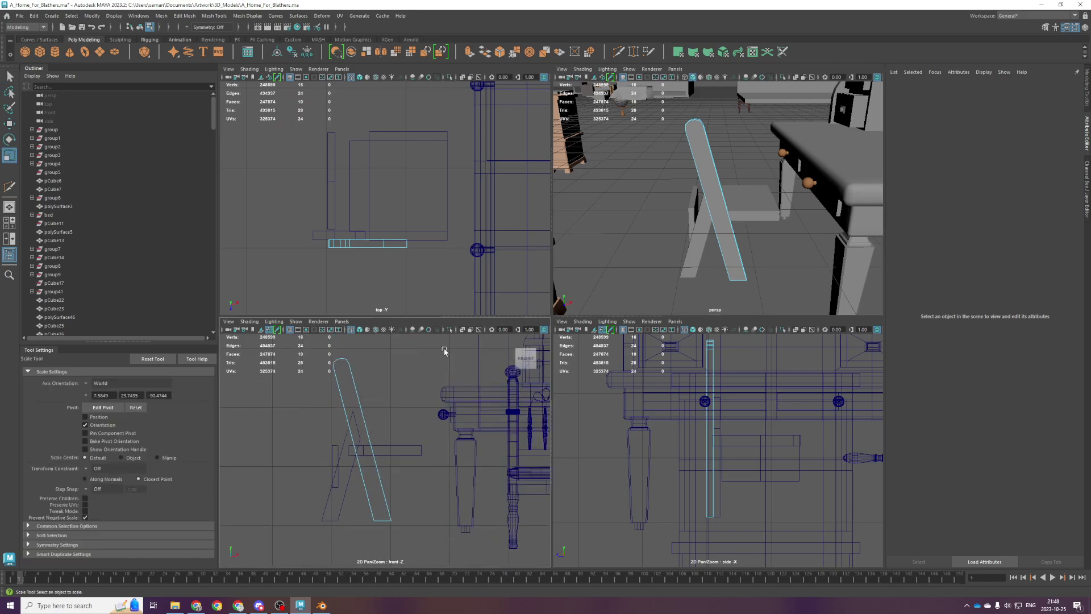
{"action": "right_click_drag", "start_coordinate": [368, 401], "coordinate": [438, 337]}
{"action": "key", "text": "d"}
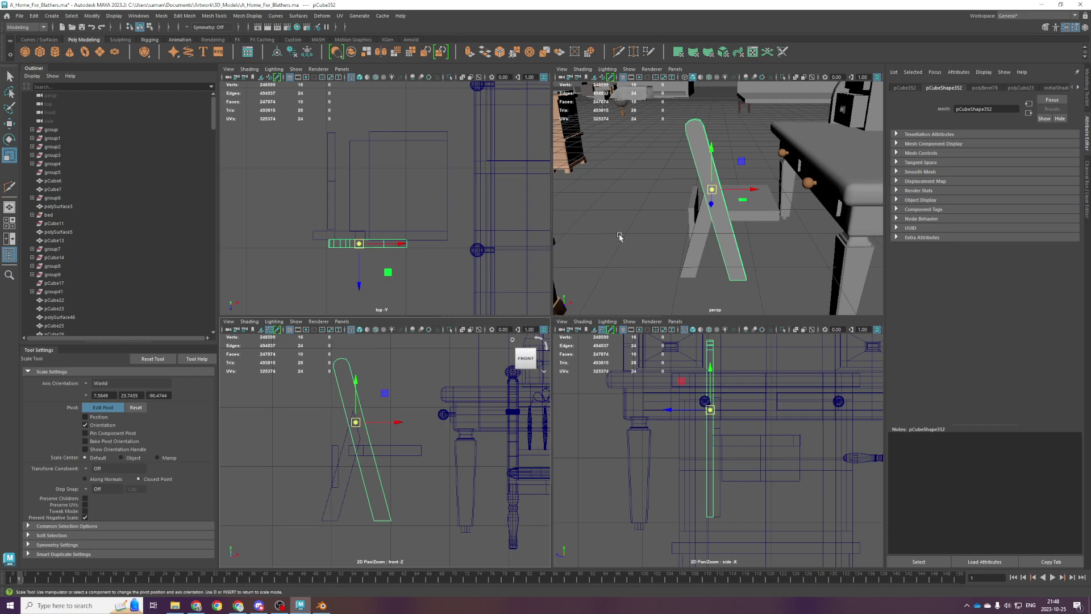
{"action": "scroll", "coordinate": [700, 221], "scroll_direction": "up", "scroll_amount": 5}
{"action": "left_click", "coordinate": [694, 230]}
{"action": "key", "text": "d"}
{"action": "left_click_drag", "start_coordinate": [326, 431], "coordinate": [333, 431]}
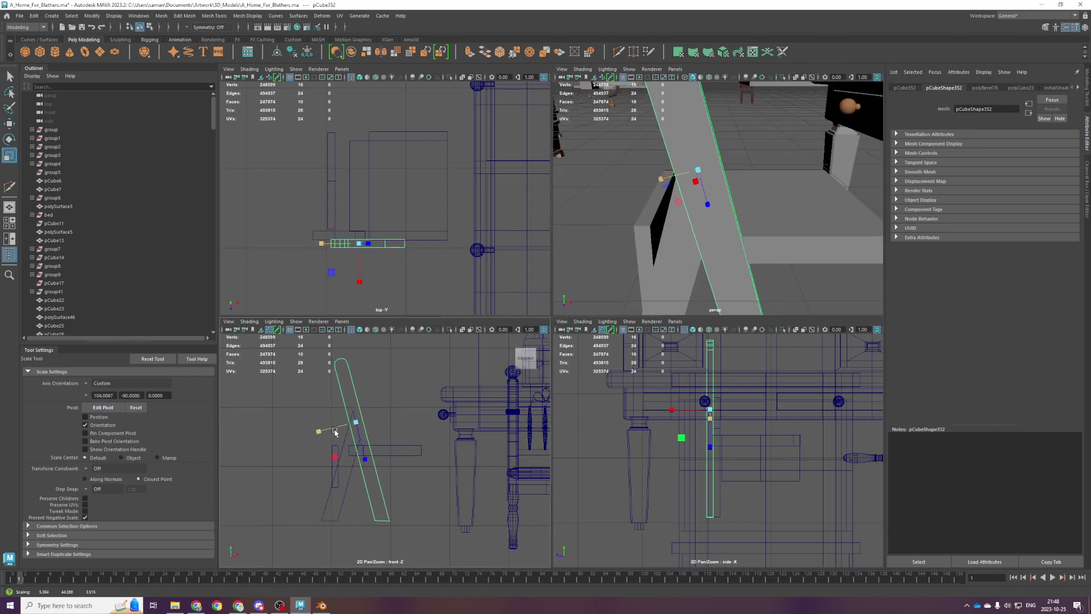
Scale the rear leg slightly narrower in front view and rotate it to splay farther from the tilted post.
{"action": "key", "text": "space"}
{"action": "scroll", "coordinate": [562, 439], "scroll_direction": "up", "scroll_amount": 3}
{"action": "left_click", "coordinate": [462, 390]}
{"action": "left_click_drag", "start_coordinate": [480, 380], "coordinate": [476, 380]}
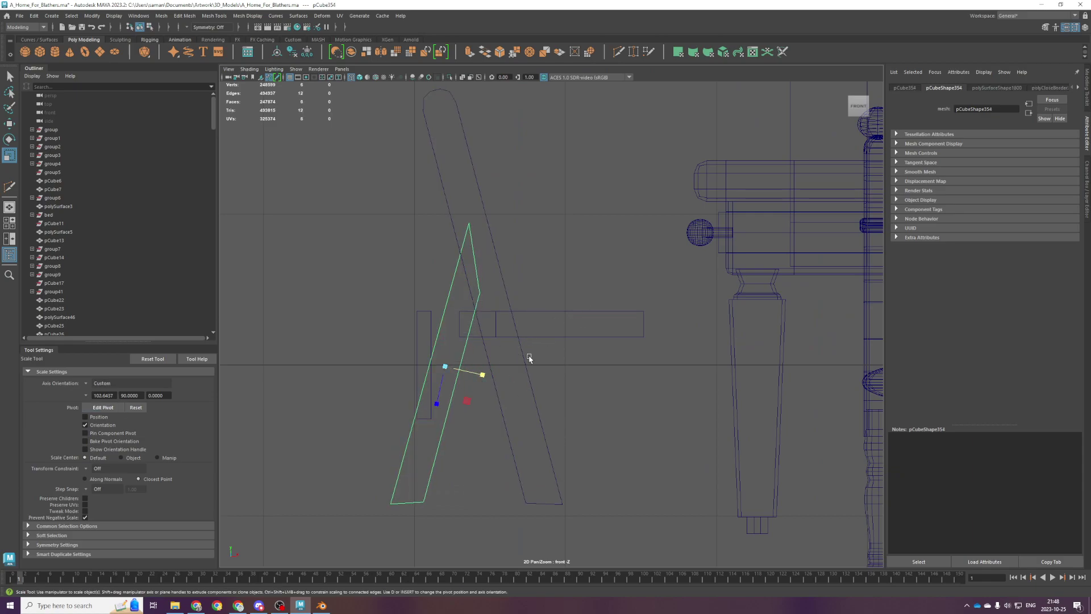
{"action": "key", "text": "e"}
{"action": "left_click_drag", "start_coordinate": [484, 377], "coordinate": [481, 389]}
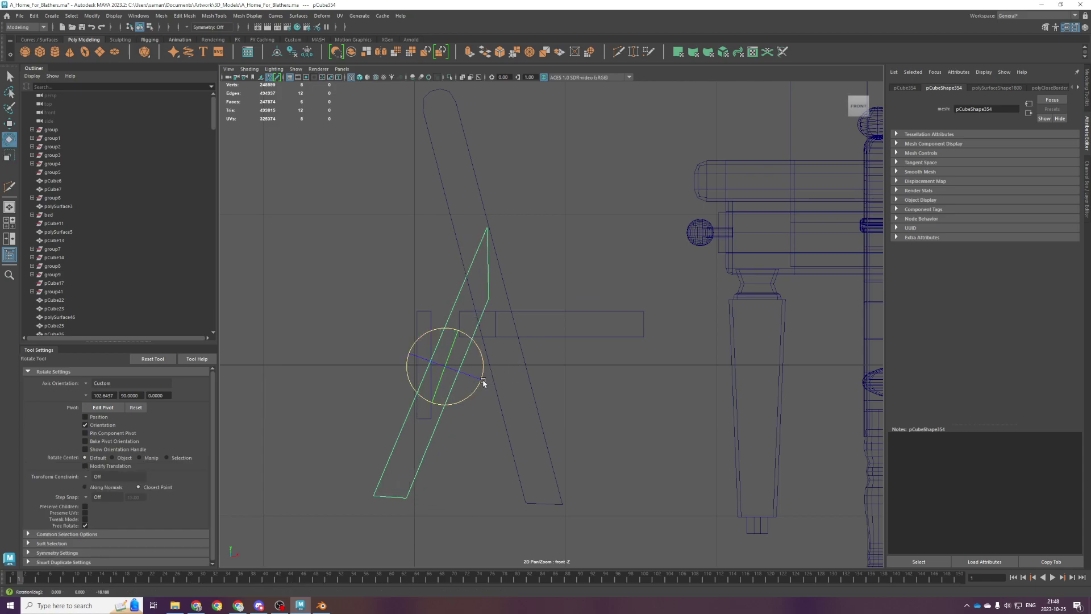
Move the rear leg's upper tip vertices in front view so the tip sits within the tilted post's outline.
{"action": "right_click_drag", "start_coordinate": [549, 236], "coordinate": [506, 234]}
{"action": "key", "text": "w"}
{"action": "left_click_drag", "start_coordinate": [450, 187], "coordinate": [469, 215]}
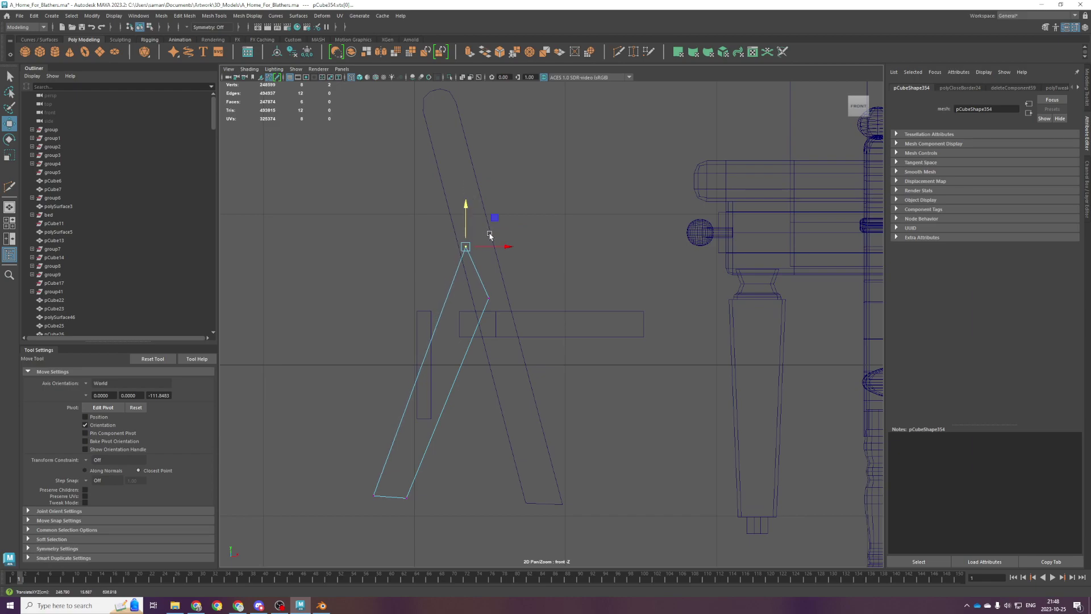
{"action": "mouse_move", "coordinate": [500, 249]}
{"action": "left_mouse_down"}
{"action": "mouse_move", "coordinate": [514, 246]}
{"action": "mouse_move", "coordinate": [476, 217]}
{"action": "mouse_move", "coordinate": [500, 243]}
{"action": "left_mouse_up"}
Select the bottom vertices of both the tilted post and rear leg and scale them vertically to level the feet.
{"action": "scroll", "coordinate": [532, 421], "scroll_direction": "down", "scroll_amount": 1}
{"action": "right_click_drag", "start_coordinate": [506, 413], "coordinate": [604, 296]}
{"action": "left_click_drag", "start_coordinate": [450, 376], "coordinate": [520, 352]}
{"action": "right_click_drag", "start_coordinate": [378, 449], "coordinate": [345, 451]}
{"action": "left_click_drag", "start_coordinate": [365, 458], "coordinate": [708, 537]}
{"action": "key", "text": "r"}
{"action": "left_click_drag", "start_coordinate": [474, 449], "coordinate": [479, 556]}
{"action": "key", "text": "space"}
{"action": "key", "text": "space"}
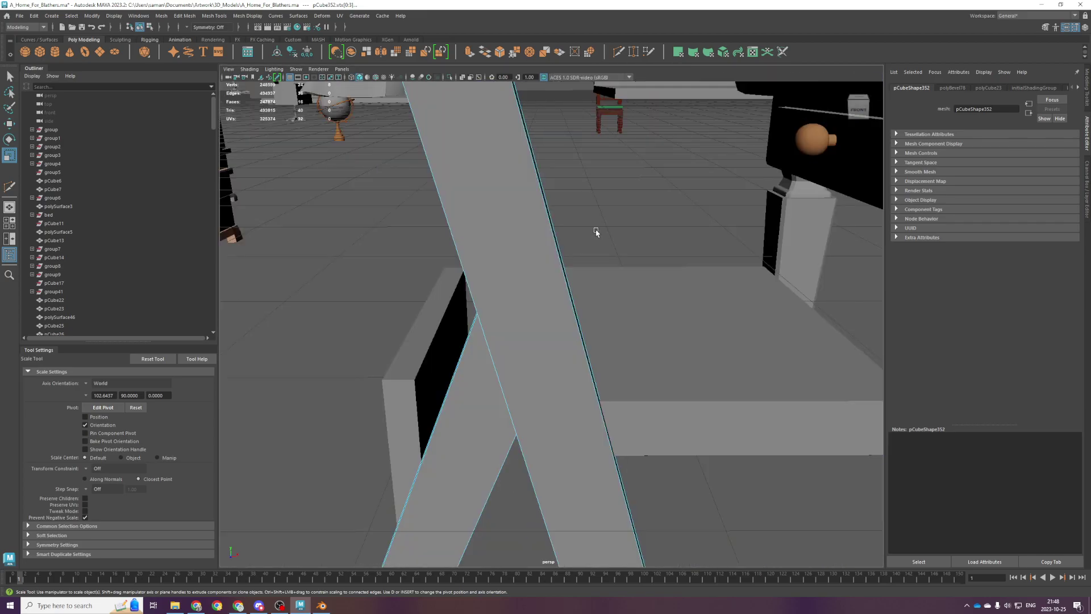
{"action": "scroll", "coordinate": [597, 233], "scroll_direction": "down", "scroll_amount": 5}
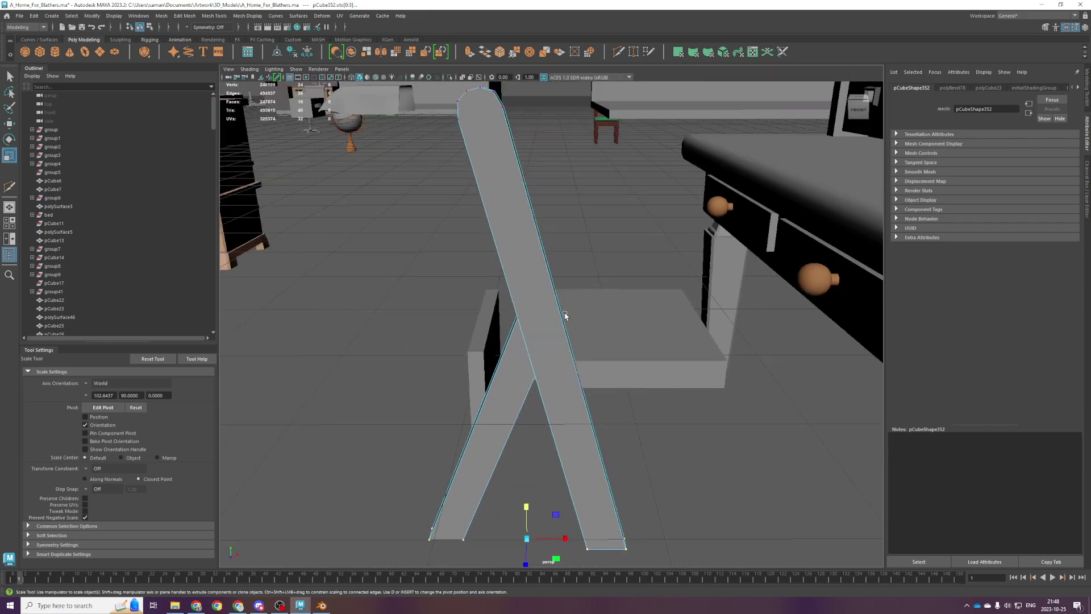
{"action": "left_click_drag", "start_coordinate": [563, 317], "coordinate": [611, 298], "text": "alt"}
Return to object mode, select the slat behind the seat and save the scene.
{"action": "right_click_drag", "start_coordinate": [430, 432], "coordinate": [448, 412]}
{"action": "left_click", "coordinate": [448, 411]}
{"action": "scroll", "coordinate": [466, 408], "scroll_direction": "down", "scroll_amount": 3}
{"action": "left_click_drag", "start_coordinate": [482, 405], "coordinate": [487, 401], "text": "alt"}
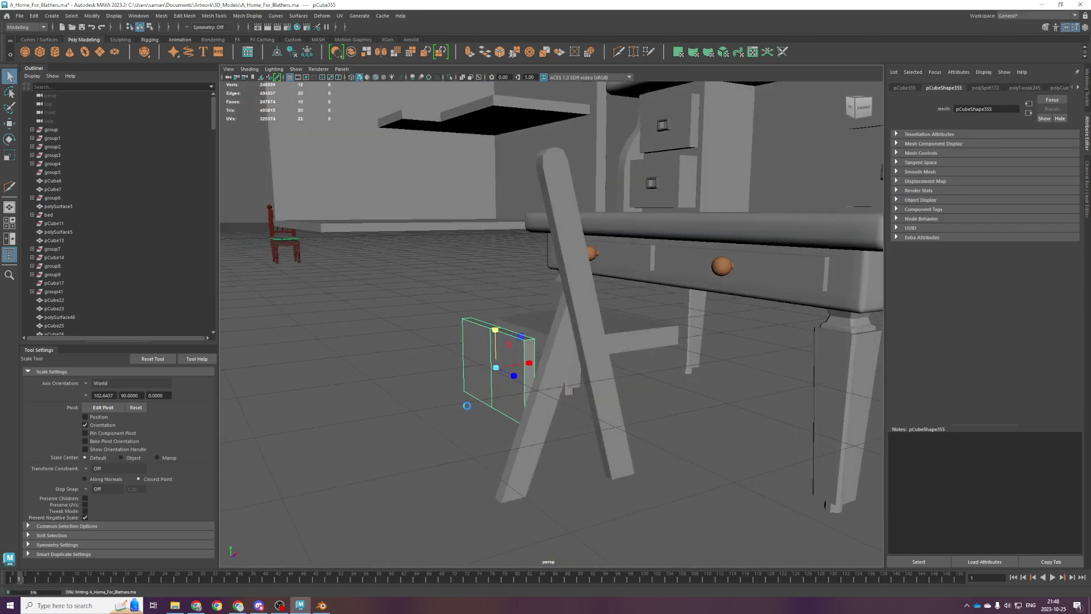
Raise the slat vertically in side view to the upper part of the tilted post as a backrest.
{"action": "key", "text": "space"}
{"action": "key", "text": "space"}
{"action": "scroll", "coordinate": [654, 387], "scroll_direction": "down", "scroll_amount": 3}
{"action": "key", "text": "w"}
{"action": "left_click_drag", "start_coordinate": [599, 308], "coordinate": [604, 224]}
Move the backrest slat's middle vertices upward in side view to give it a shallow peak, and return to object mode.
{"action": "key", "text": "r"}
{"action": "right_click_drag", "start_coordinate": [642, 214], "coordinate": [597, 212]}
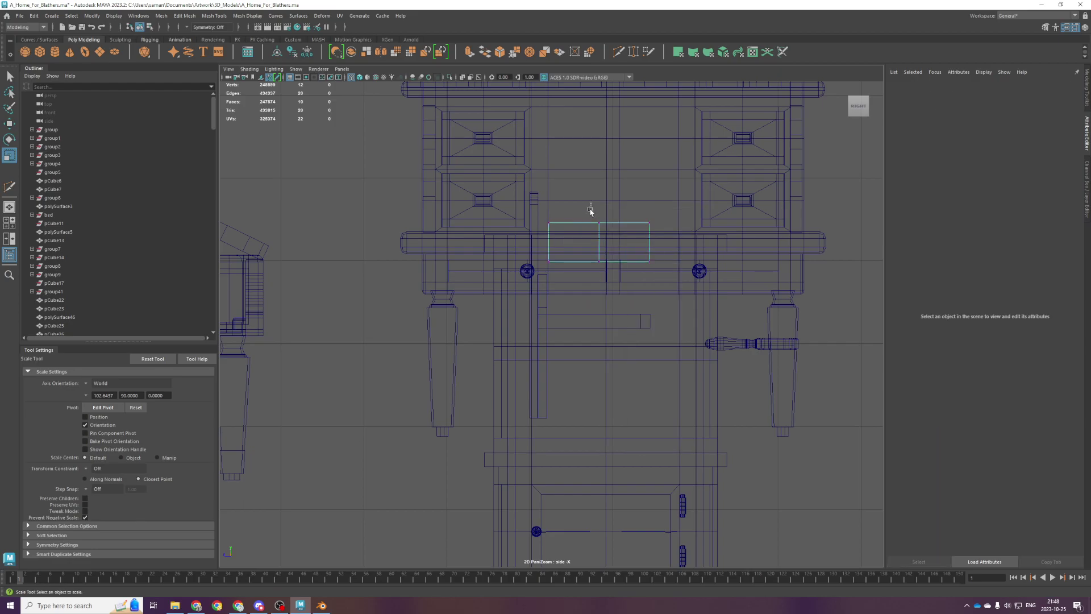
{"action": "left_click_drag", "start_coordinate": [588, 202], "coordinate": [610, 294]}
{"action": "key", "text": "w"}
{"action": "left_click_drag", "start_coordinate": [600, 231], "coordinate": [601, 222]}
{"action": "mouse_move", "coordinate": [634, 201]}
{"action": "right_mouse_down"}
{"action": "mouse_move", "coordinate": [637, 184]}
{"action": "mouse_move", "coordinate": [665, 181]}
{"action": "right_mouse_up"}
{"action": "key", "text": "space"}
{"action": "key", "text": "space"}
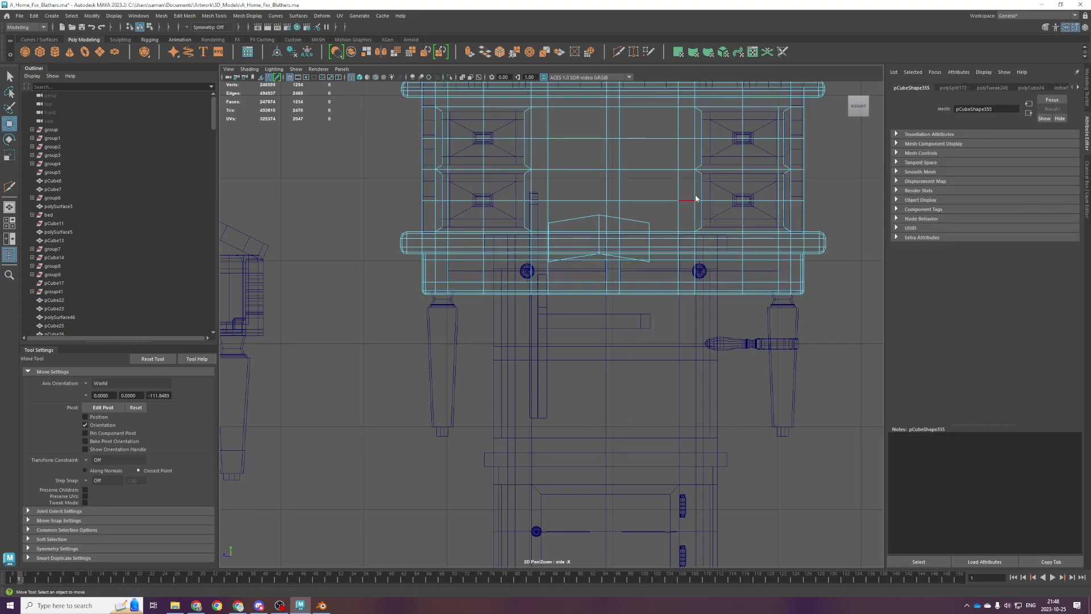
{"action": "left_click_drag", "start_coordinate": [654, 268], "coordinate": [608, 284], "text": "alt"}
{"action": "key", "text": "ctrl+z"}
{"action": "right_click_drag", "start_coordinate": [548, 270], "coordinate": [570, 252]}
Duplicate the tilted post and rear leg and place the copies on the opposite side of the seat in top view.
{"action": "left_click_drag", "start_coordinate": [570, 252], "coordinate": [596, 357], "text": "alt"}
{"action": "scroll", "coordinate": [583, 341], "scroll_direction": "up", "scroll_amount": 5}
{"action": "left_click", "coordinate": [597, 358]}
{"action": "left_click", "coordinate": [579, 385], "text": "shift"}
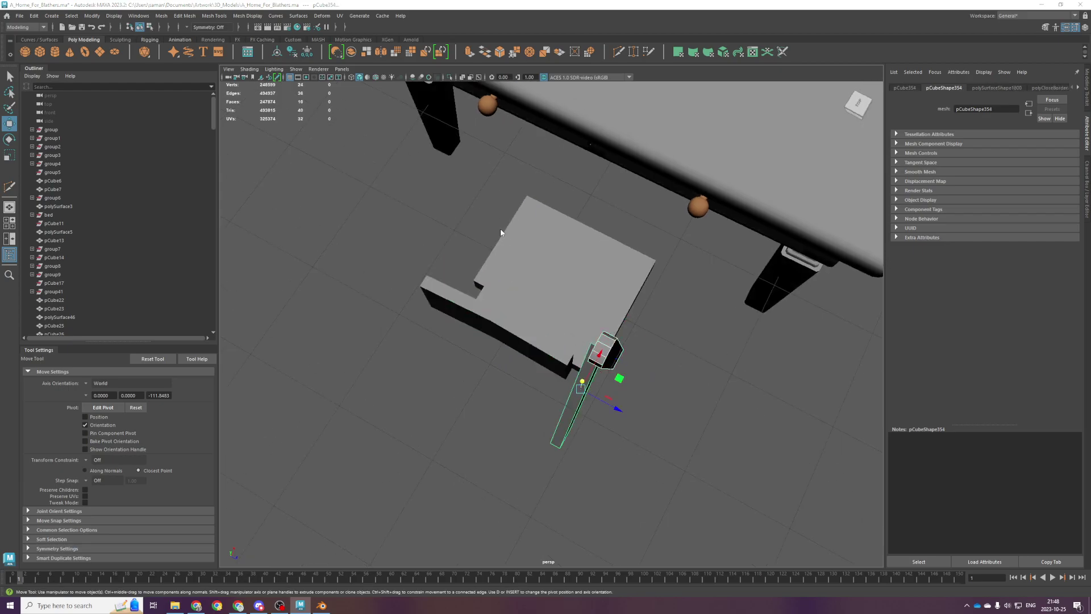
{"action": "key", "text": "space"}
{"action": "key", "text": "space"}
{"action": "middle_click_drag", "start_coordinate": [532, 288], "coordinate": [523, 309], "text": "alt"}
{"action": "mouse_move", "coordinate": [478, 430]}
{"action": "left_mouse_down", "text": "shift"}
{"action": "mouse_move", "coordinate": [506, 273]}
{"action": "mouse_move", "coordinate": [516, 281]}
{"action": "left_mouse_up", "text": "shift"}
Move the copied tilted post to the outer side of the copied rear leg in top view.
{"action": "left_click", "coordinate": [536, 263]}
{"action": "scroll", "coordinate": [506, 287], "scroll_direction": "up", "scroll_amount": 3}
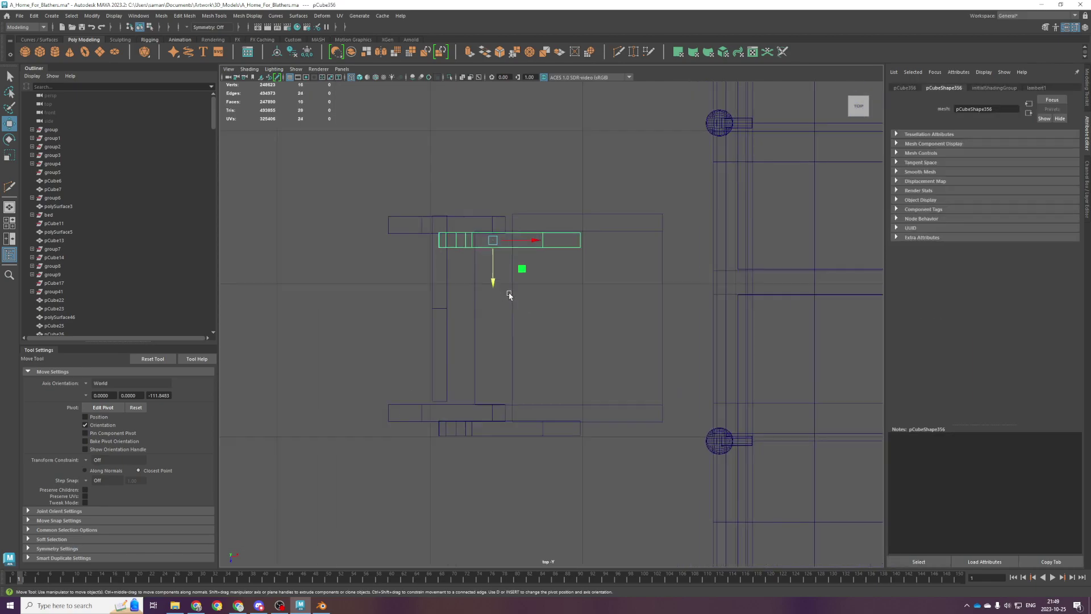
{"action": "left_click_drag", "start_coordinate": [476, 318], "coordinate": [476, 286]}
Fine-tune the sideways positions of the copied rear leg and post so they sit against each other like the originals.
{"action": "left_click_drag", "start_coordinate": [379, 269], "coordinate": [441, 307]}
{"action": "left_click", "coordinate": [432, 302]}
{"action": "key", "text": "ctrl+z"}
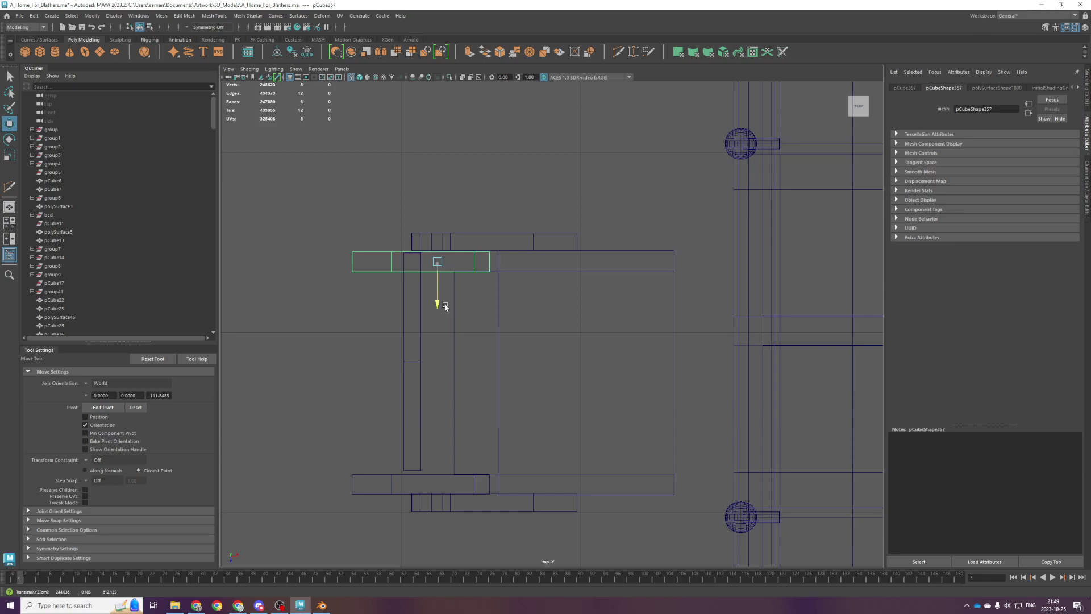
{"action": "middle_click_drag", "start_coordinate": [447, 305], "coordinate": [448, 305]}
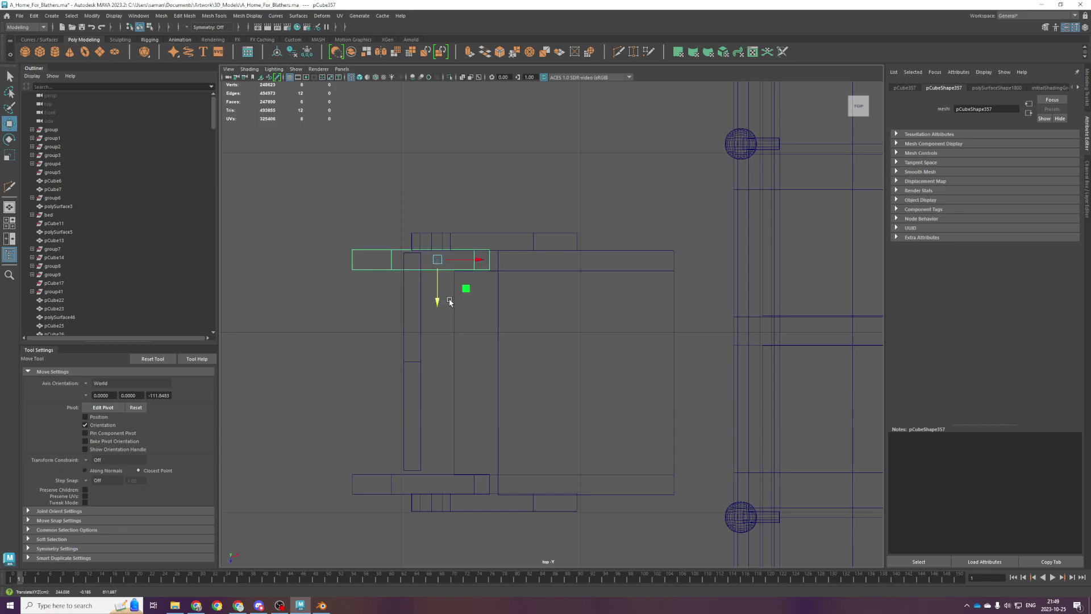
{"action": "left_click", "coordinate": [512, 221]}
{"action": "left_click", "coordinate": [488, 261]}
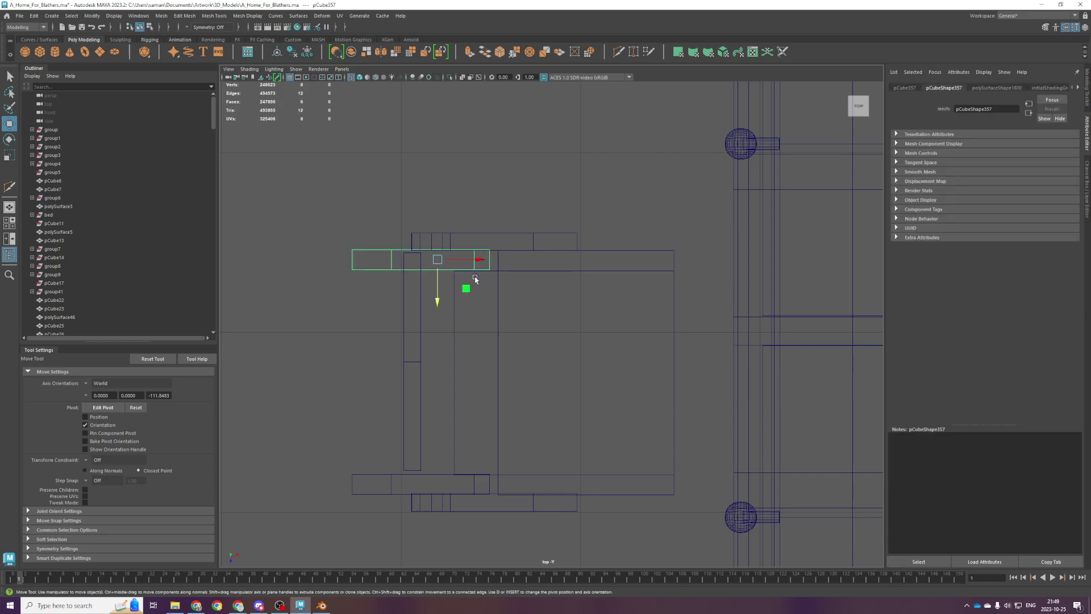
{"action": "left_click", "coordinate": [434, 294]}
{"action": "left_click", "coordinate": [438, 297]}
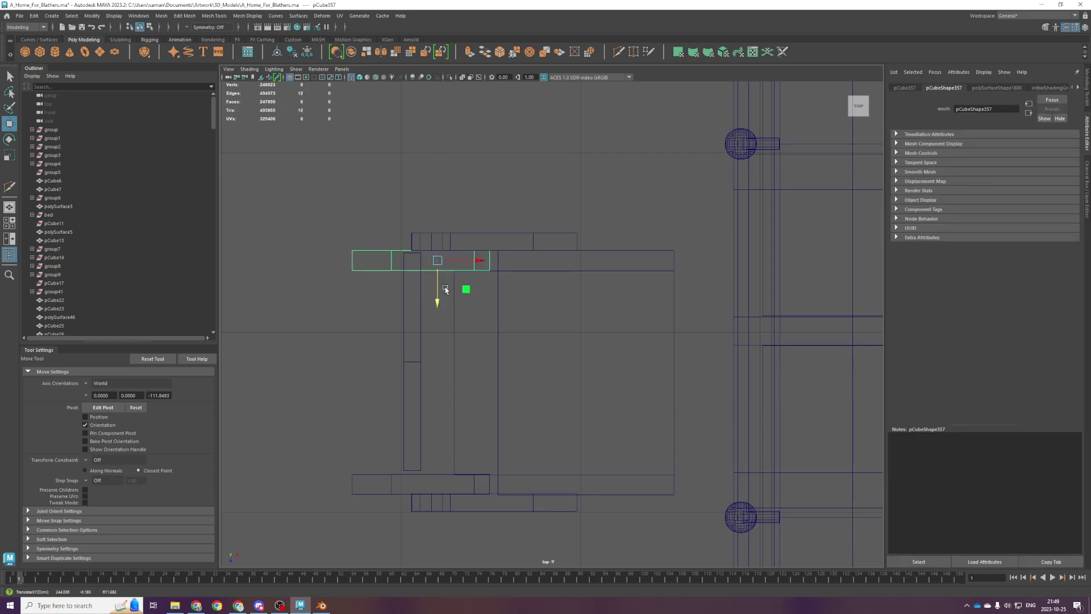
{"action": "left_click", "coordinate": [486, 226]}
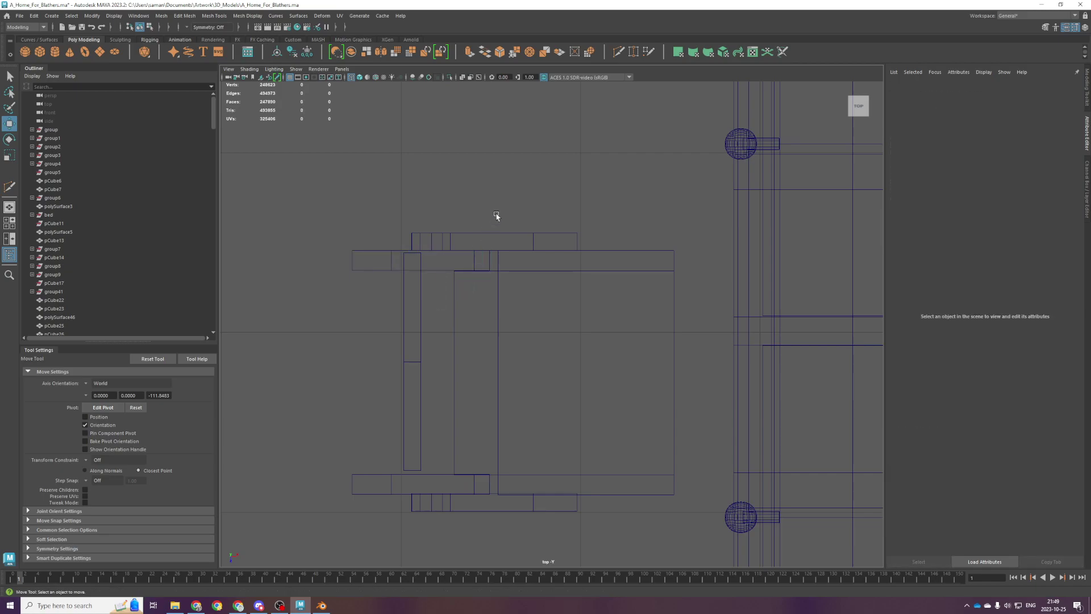
{"action": "left_click", "coordinate": [522, 233]}
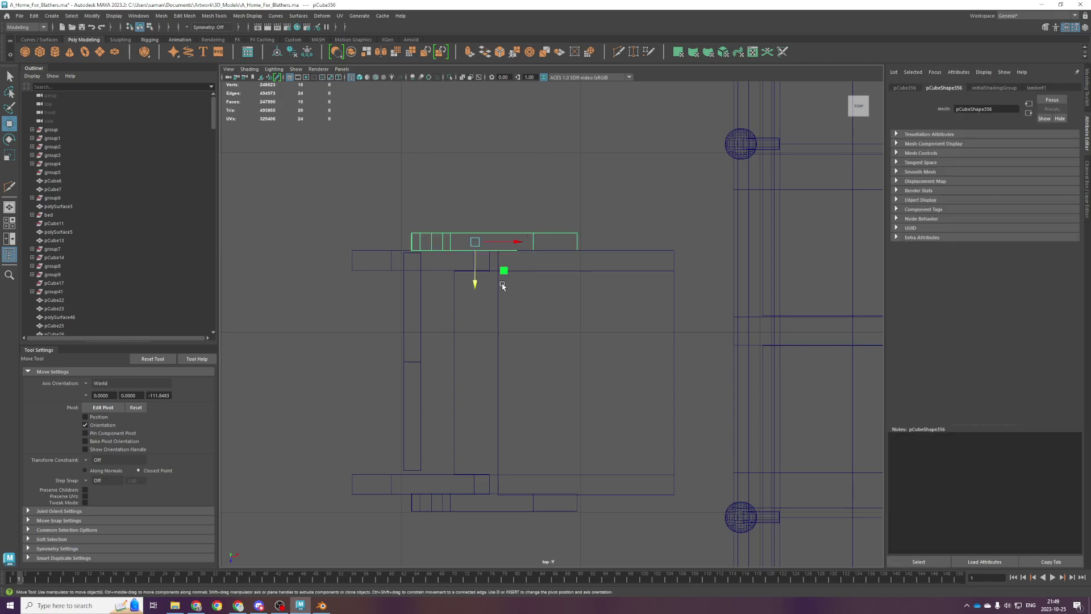
{"action": "left_click_drag", "start_coordinate": [476, 279], "coordinate": [478, 282]}
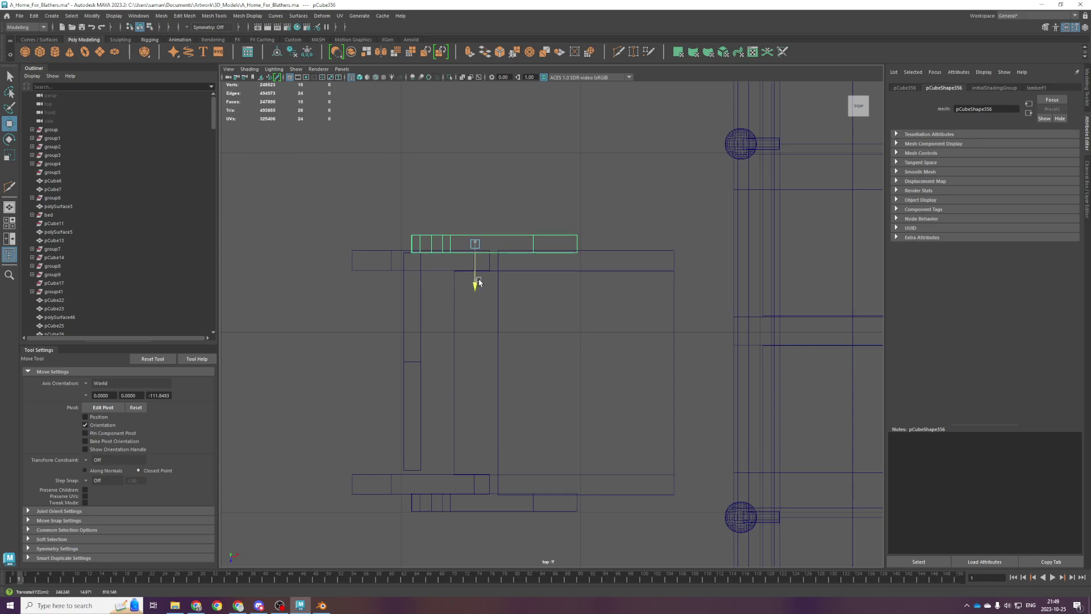
Select the copied post and rear leg together, move them outward in top view to widen the chair, and save the scene.
{"action": "left_click", "coordinate": [411, 329]}
{"action": "key", "text": "space"}
{"action": "key", "text": "space"}
{"action": "left_click_drag", "start_coordinate": [634, 232], "coordinate": [644, 329], "text": "alt"}
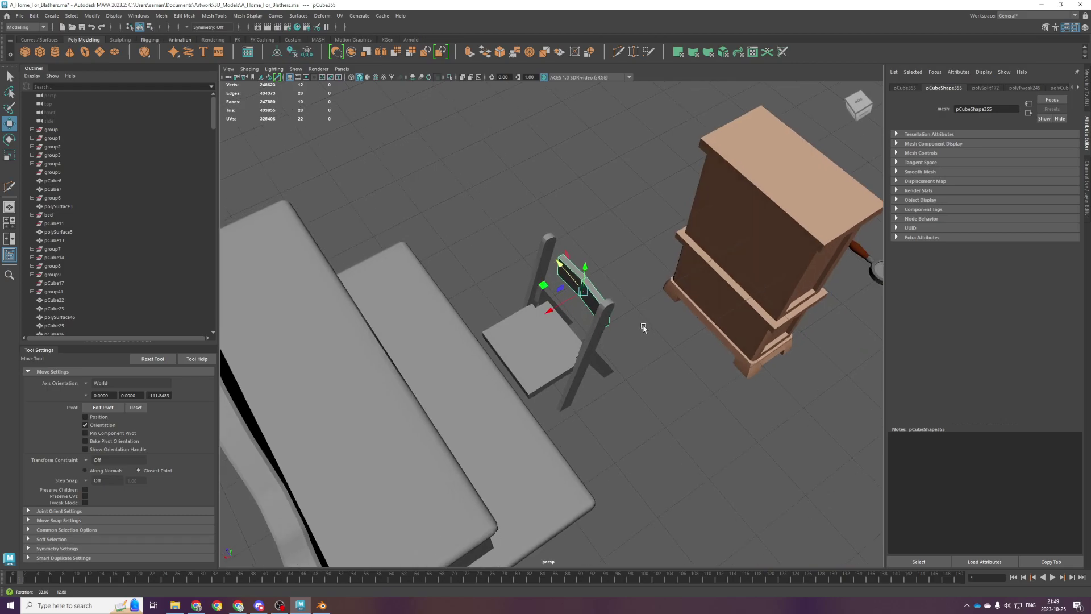
{"action": "key", "text": "space"}
{"action": "key", "text": "space"}
{"action": "left_click", "coordinate": [463, 242]}
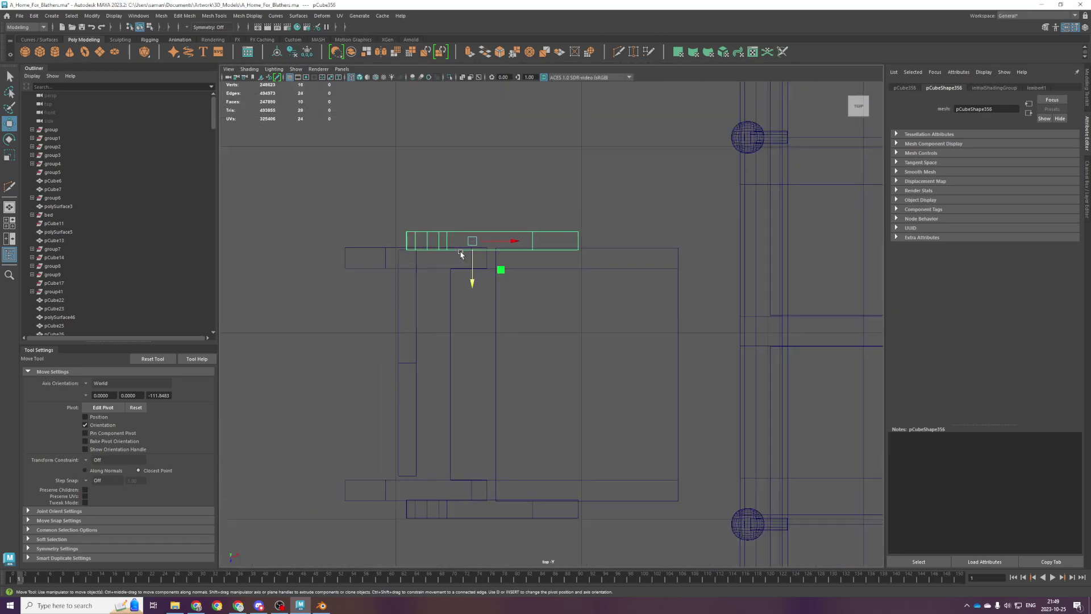
{"action": "scroll", "coordinate": [460, 254], "scroll_direction": "down", "scroll_amount": 1}
{"action": "left_click", "coordinate": [377, 269]}
{"action": "left_click", "coordinate": [438, 238], "text": "shift"}
{"action": "left_click_drag", "start_coordinate": [478, 284], "coordinate": [479, 263]}
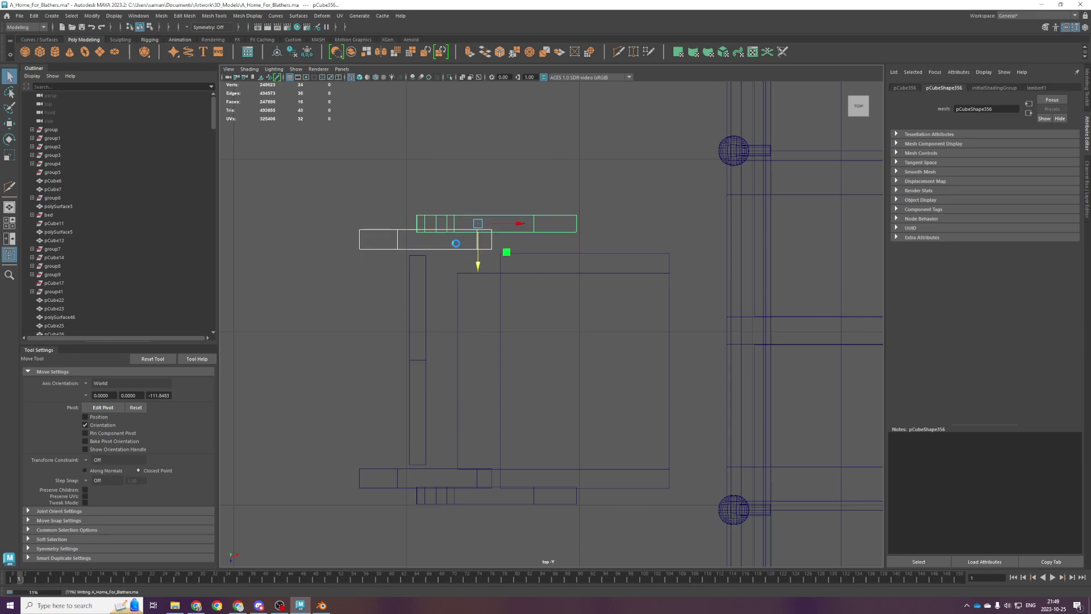
{"action": "scroll", "coordinate": [532, 389], "scroll_direction": "down", "scroll_amount": 1}
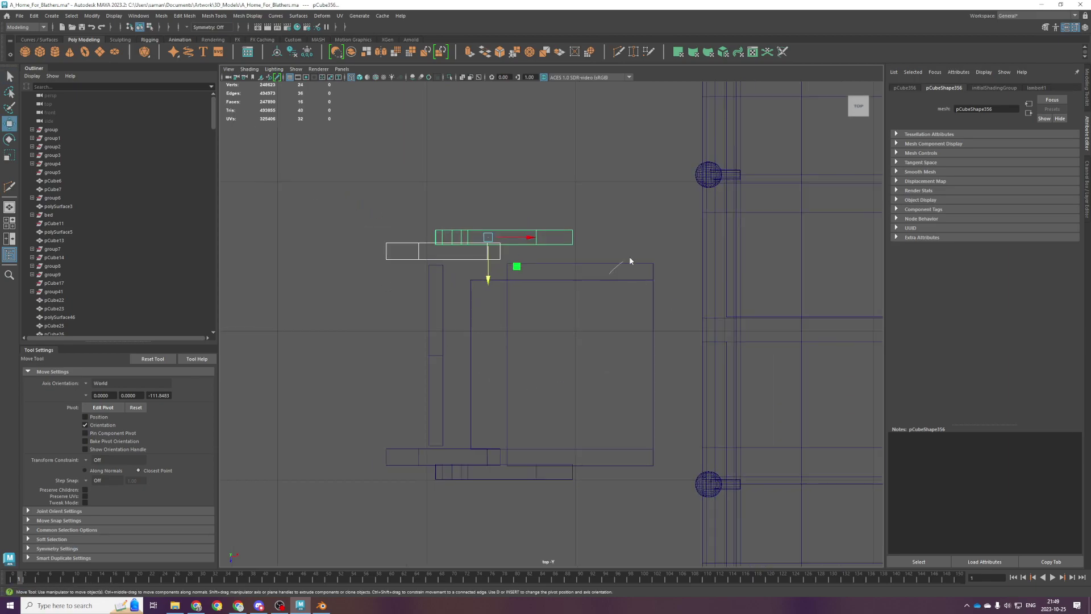
Widen the seat and shift it in top view using its vertices so its notches line up with the legs on both sides.
{"action": "left_click", "coordinate": [567, 272]}
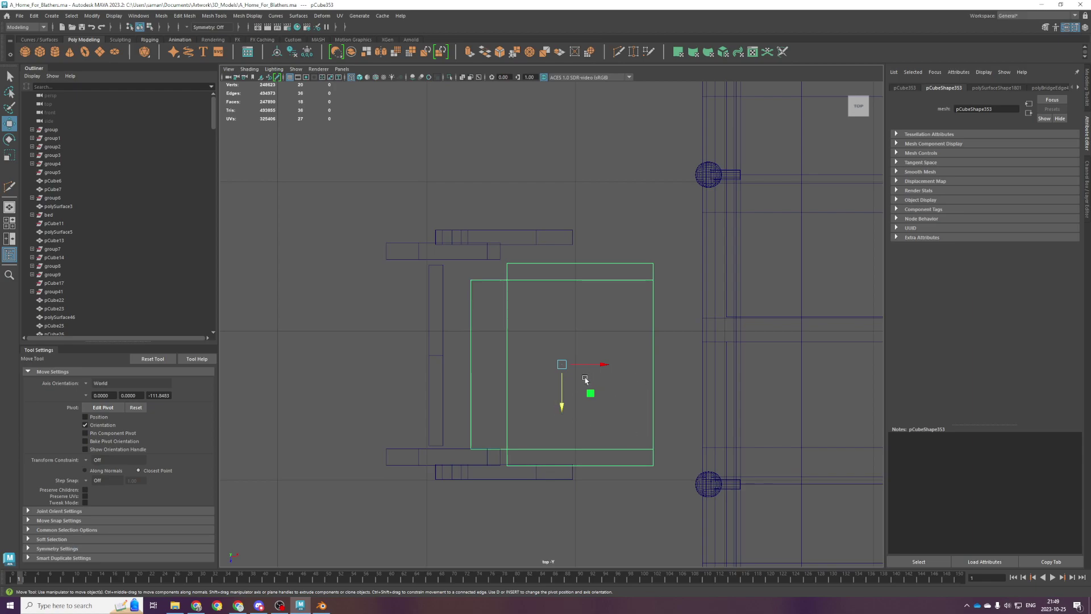
{"action": "left_click_drag", "start_coordinate": [560, 404], "coordinate": [561, 398]}
{"action": "key", "text": "r"}
{"action": "key", "text": "ctrl+z"}
{"action": "right_click_drag", "start_coordinate": [564, 327], "coordinate": [562, 303]}
{"action": "left_click_drag", "start_coordinate": [500, 235], "coordinate": [605, 253]}
{"action": "right_click_drag", "start_coordinate": [635, 236], "coordinate": [605, 235]}
{"action": "left_click_drag", "start_coordinate": [500, 222], "coordinate": [699, 260]}
{"action": "left_click_drag", "start_coordinate": [672, 467], "coordinate": [478, 443], "text": "shift"}
{"action": "left_click_drag", "start_coordinate": [579, 387], "coordinate": [583, 393]}
{"action": "left_click_drag", "start_coordinate": [433, 264], "coordinate": [755, 455]}
{"action": "left_click_drag", "start_coordinate": [554, 401], "coordinate": [558, 394]}
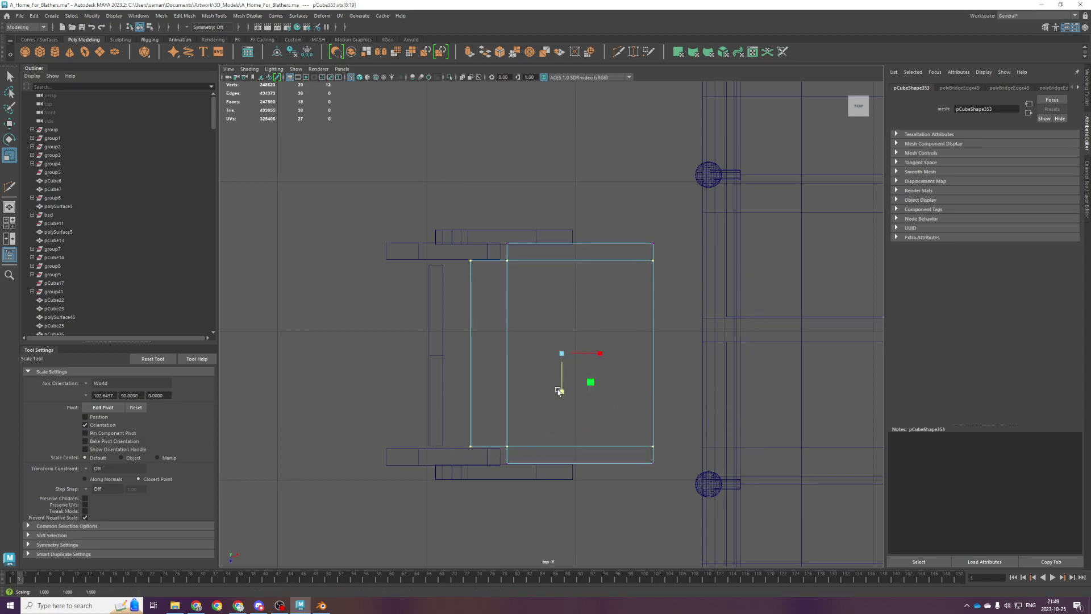
Move the seat's front vertices forward in top view to lengthen the seat, and save the scene.
{"action": "key", "text": "space"}
{"action": "key", "text": "space"}
{"action": "left_click_drag", "start_coordinate": [568, 315], "coordinate": [678, 359], "text": "alt"}
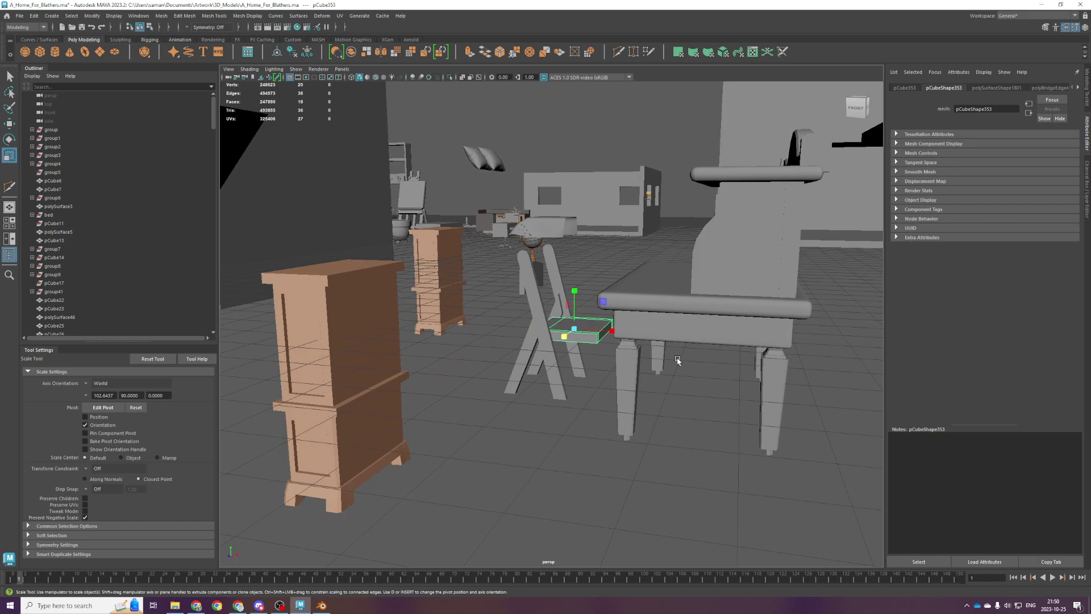
{"action": "left_click_drag", "start_coordinate": [597, 368], "coordinate": [630, 435], "text": "alt"}
{"action": "key", "text": "space"}
{"action": "key", "text": "space"}
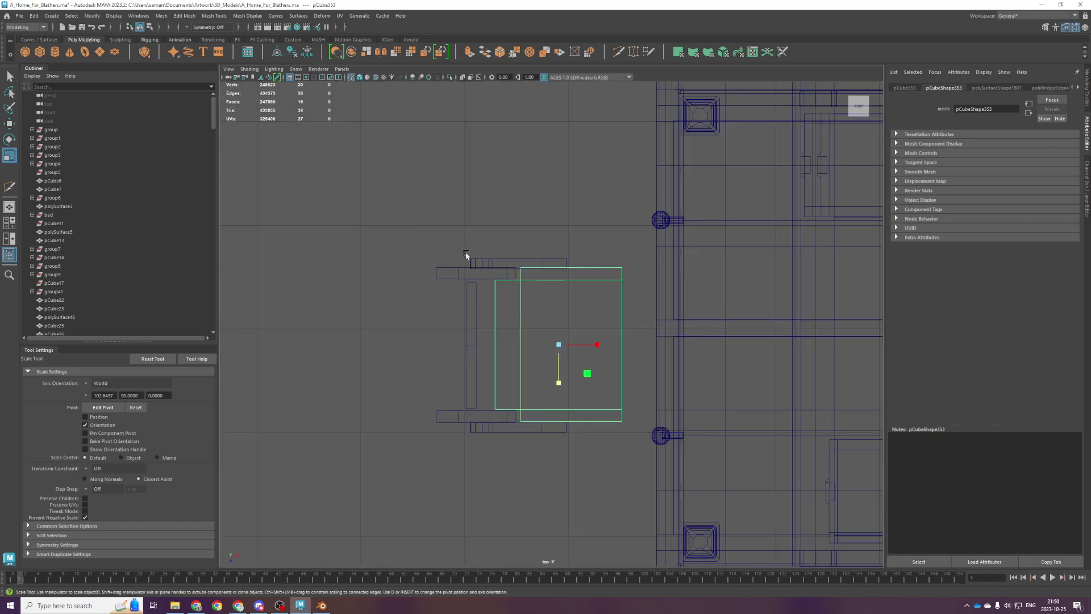
{"action": "key", "text": "F9"}
{"action": "left_click_drag", "start_coordinate": [555, 185], "coordinate": [653, 490]}
{"action": "key", "text": "w"}
{"action": "key", "text": "space"}
{"action": "key", "text": "space"}
{"action": "key", "text": "ctrl+s"}
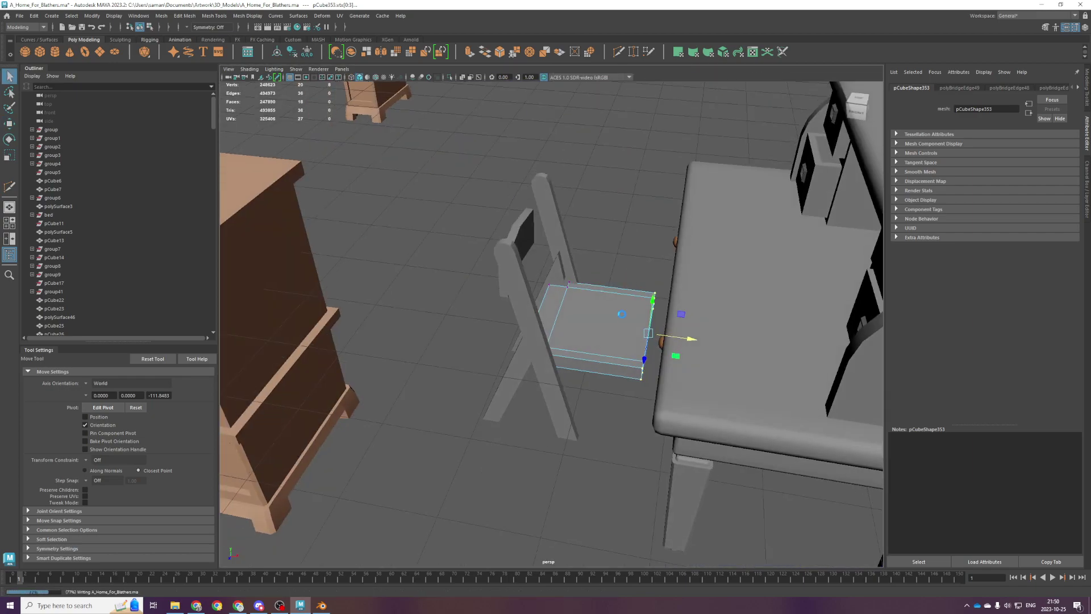
Insert an edge loop across the seat close to its front edge with Multi-Cut.
{"action": "left_click_drag", "start_coordinate": [622, 314], "coordinate": [614, 290], "text": "alt"}
{"action": "right_click_drag", "start_coordinate": [613, 290], "coordinate": [613, 310]}
{"action": "left_click", "coordinate": [613, 310]}
{"action": "left_click_drag", "start_coordinate": [613, 311], "coordinate": [597, 330], "text": "alt"}
{"action": "middle_click_drag", "start_coordinate": [613, 361], "coordinate": [590, 383], "text": "alt"}
{"action": "left_click_drag", "start_coordinate": [590, 385], "coordinate": [621, 334], "text": "alt"}
{"action": "right_click_drag", "start_coordinate": [621, 334], "coordinate": [592, 360], "text": "shift"}
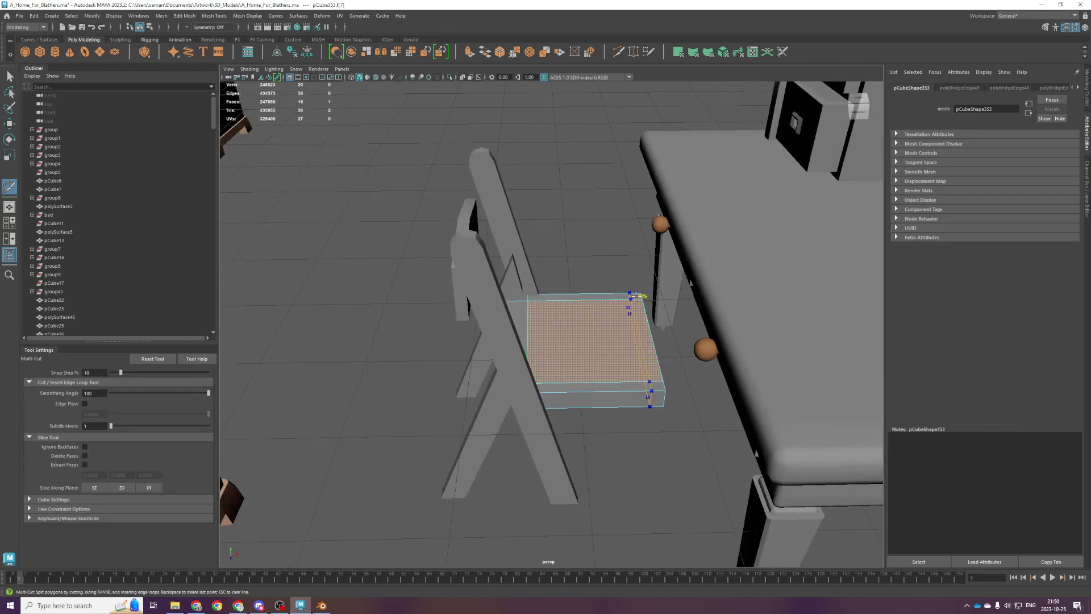
{"action": "left_click", "coordinate": [637, 295], "text": "ctrl"}
{"action": "key", "text": "q"}
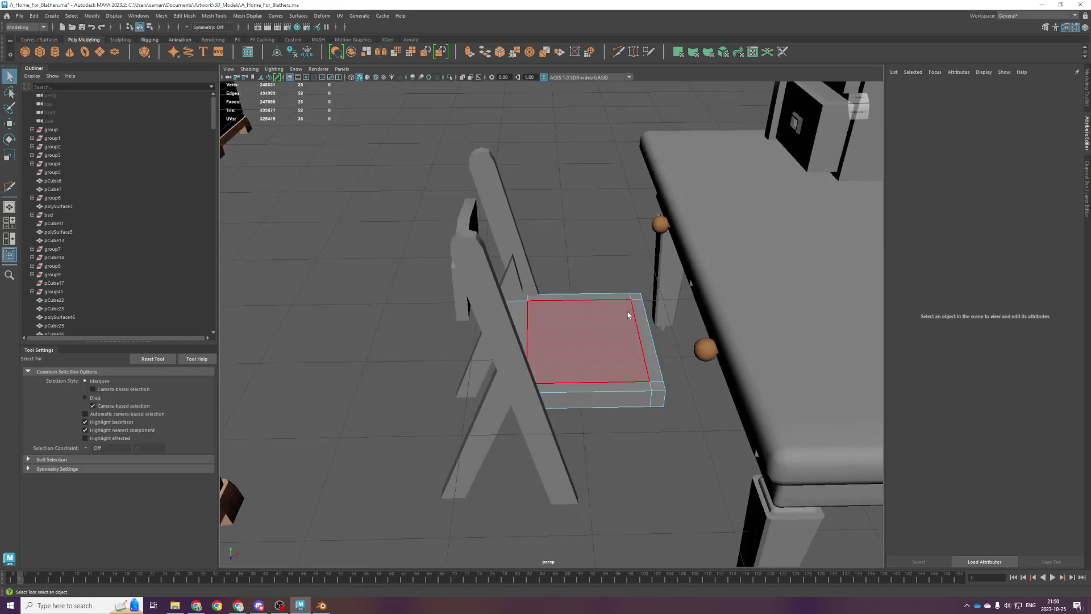
Select the seat's upper outline and front corner edges in edge mode.
{"action": "scroll", "coordinate": [627, 315], "scroll_direction": "up", "scroll_amount": 3}
{"action": "right_click_drag", "start_coordinate": [653, 316], "coordinate": [655, 292]}
{"action": "left_click", "coordinate": [707, 436]}
{"action": "left_click_drag", "start_coordinate": [707, 435], "coordinate": [509, 401], "text": "alt"}
{"action": "left_click", "coordinate": [383, 397], "text": "shift"}
{"action": "left_click", "coordinate": [418, 385], "text": "shift"}
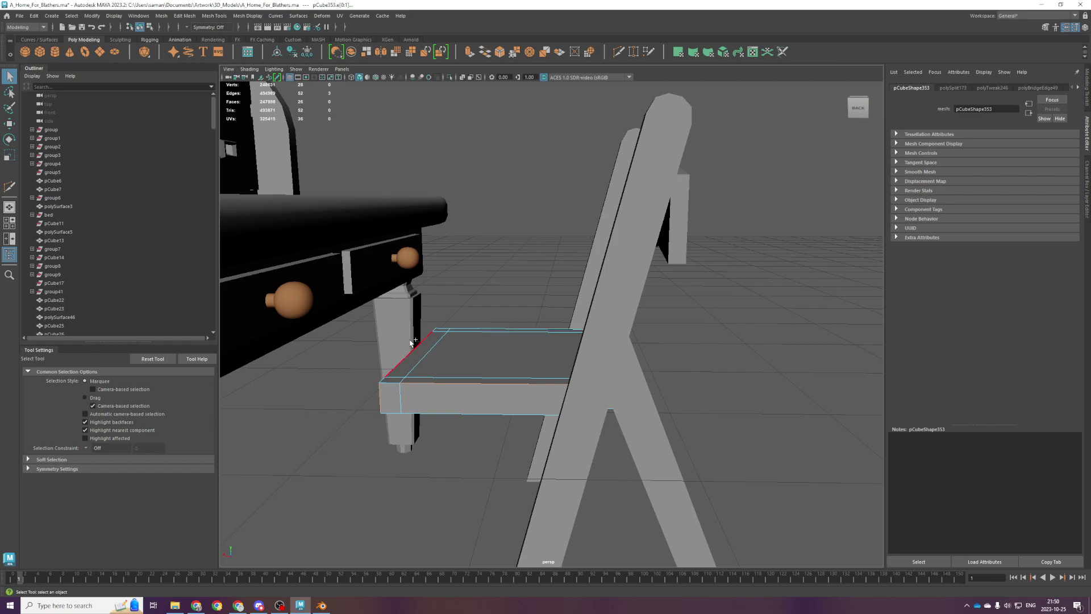
{"action": "left_click", "coordinate": [414, 382]}
{"action": "left_click", "coordinate": [476, 328], "text": "shift"}
{"action": "left_click", "coordinate": [376, 405], "text": "shift"}
{"action": "left_click", "coordinate": [397, 416], "text": "shift"}
{"action": "left_click_drag", "start_coordinate": [397, 417], "coordinate": [498, 377], "text": "alt"}
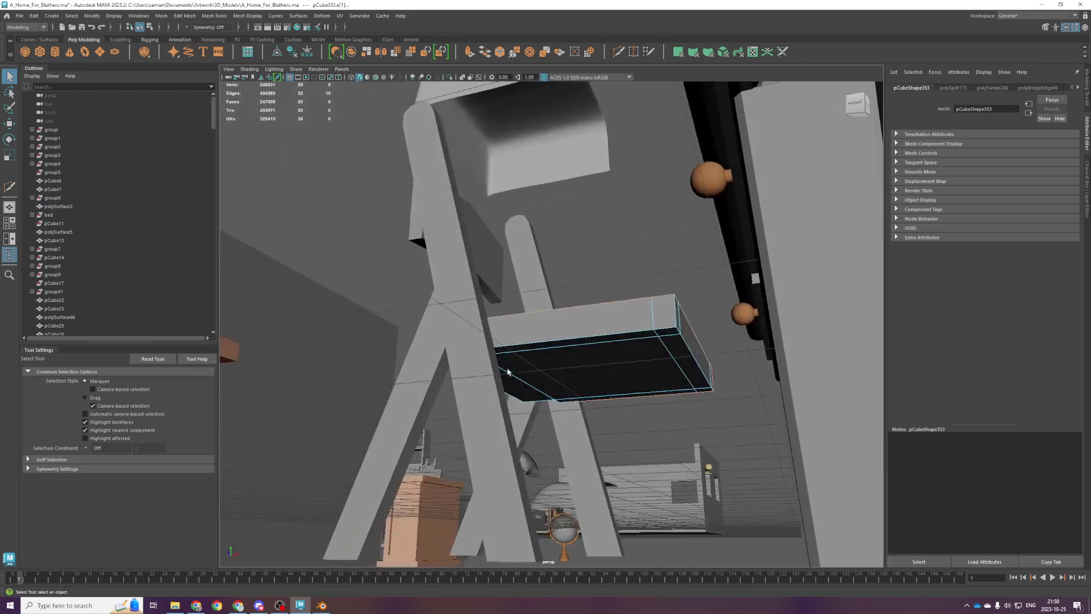
Add the seat's underside outline and remaining front corner edges to the selection.
{"action": "left_click", "coordinate": [582, 337], "text": "shift"}
{"action": "left_click", "coordinate": [701, 333], "text": "shift"}
{"action": "left_click_drag", "start_coordinate": [701, 334], "coordinate": [683, 336], "text": "alt"}
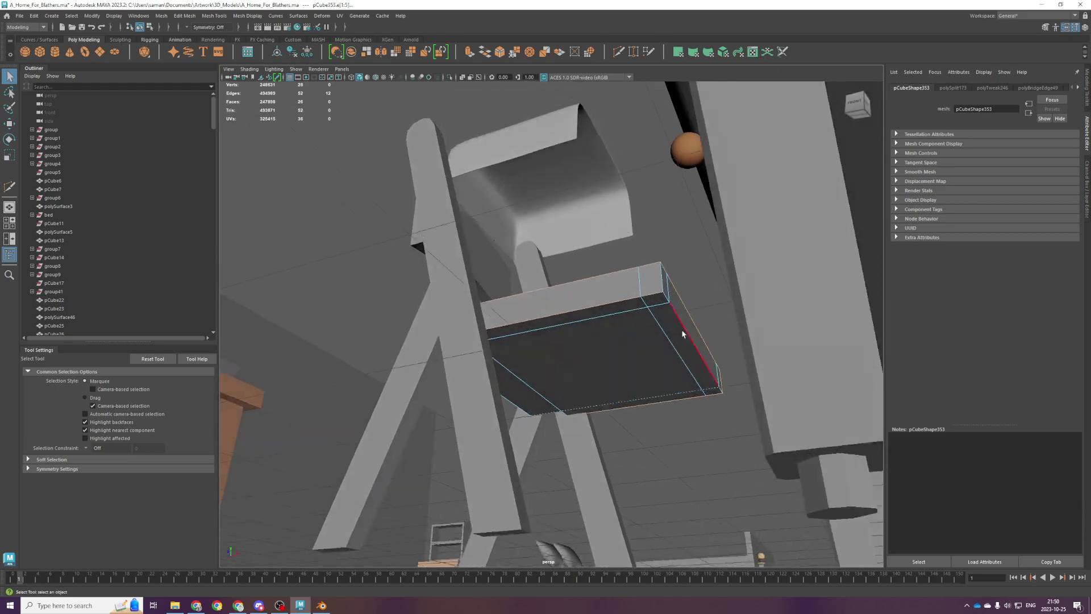
{"action": "left_click", "coordinate": [663, 281], "text": "shift"}
{"action": "mouse_move", "coordinate": [548, 383]}
{"action": "left_mouse_down", "text": "alt"}
{"action": "mouse_move", "coordinate": [670, 419]}
{"action": "mouse_move", "coordinate": [538, 388]}
{"action": "left_mouse_up", "text": "alt"}
{"action": "left_click", "coordinate": [514, 423], "text": "shift"}
{"action": "left_click", "coordinate": [391, 388], "text": "shift"}
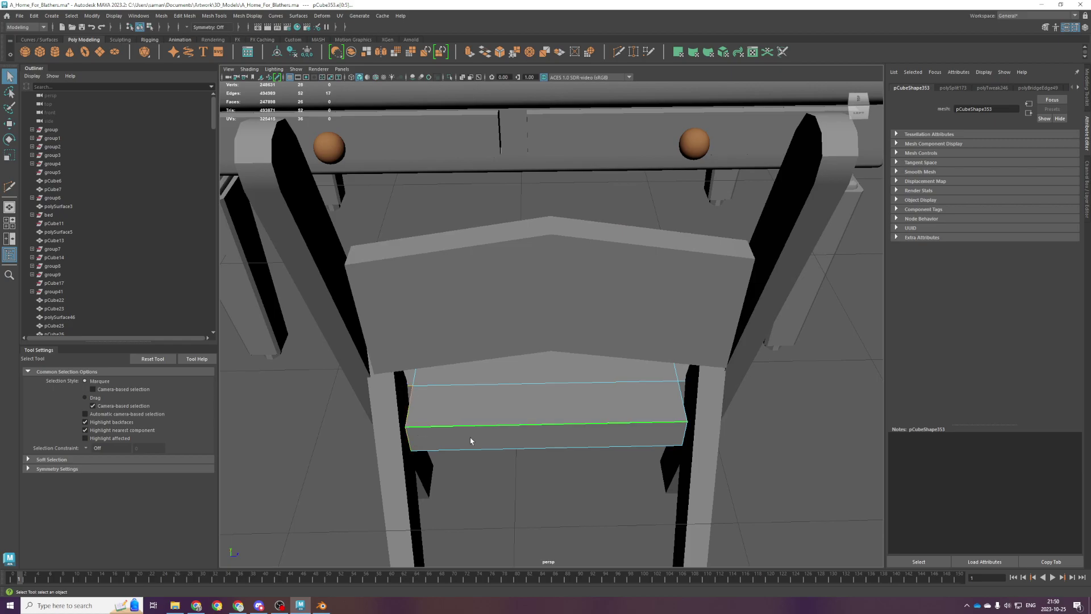
Add the edges around the seat's rear notches to the selection in wireframe display.
{"action": "key", "text": "4"}
{"action": "left_click", "coordinate": [391, 400], "text": "shift"}
{"action": "left_click_drag", "start_coordinate": [410, 407], "coordinate": [571, 449], "text": "alt"}
{"action": "left_click", "coordinate": [494, 467], "text": "shift"}
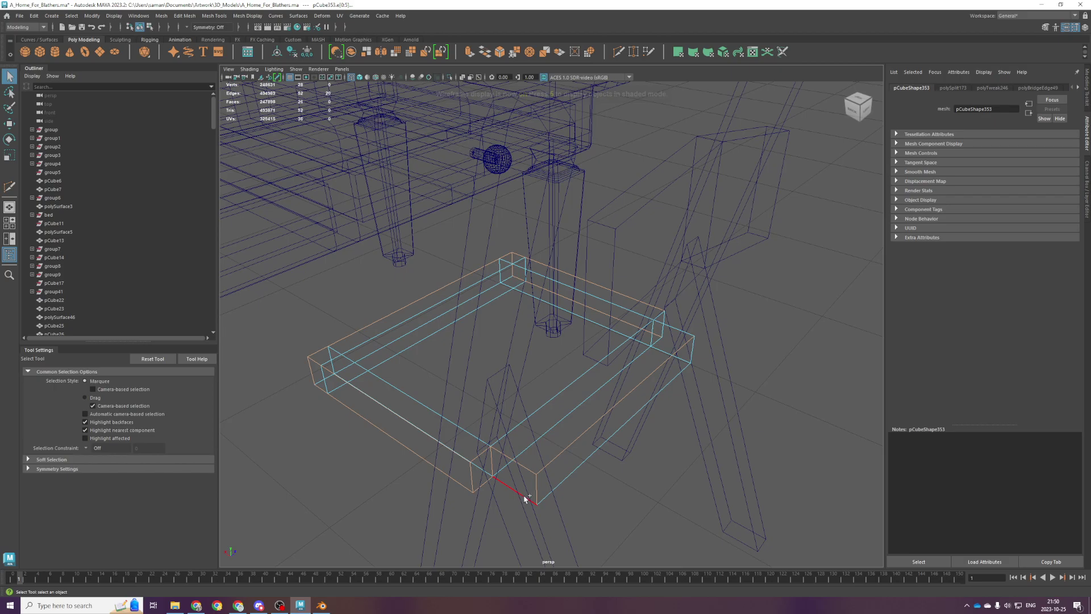
{"action": "left_click", "coordinate": [562, 486], "text": "shift"}
{"action": "left_click_drag", "start_coordinate": [638, 409], "coordinate": [710, 384], "text": "alt"}
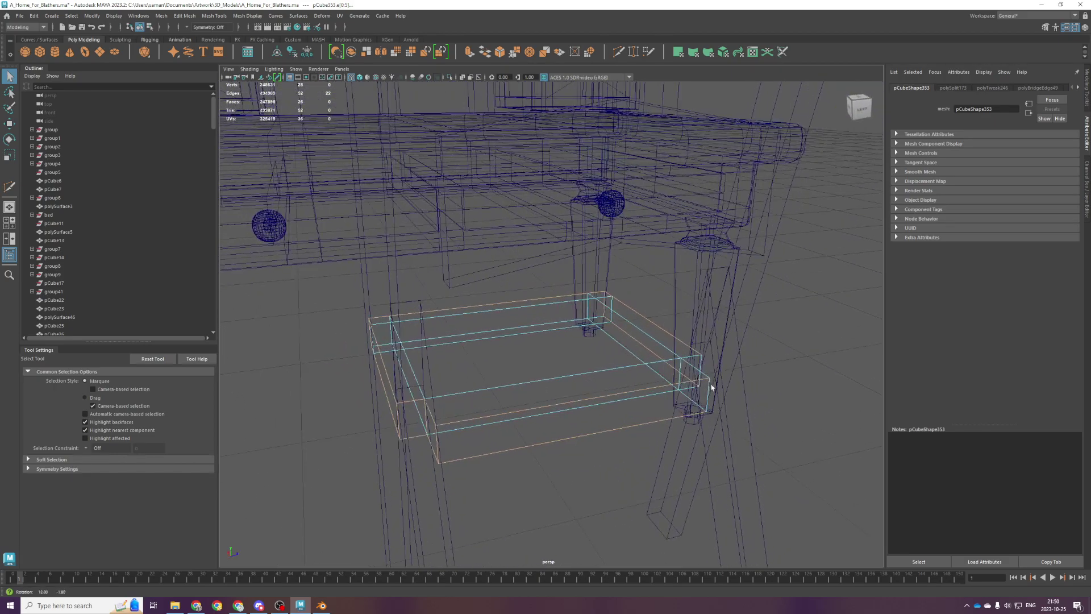
{"action": "left_click", "coordinate": [686, 375], "text": "shift"}
Try to bevel the seat's selected outline edges with a fraction of 0.5 and one segment.
{"action": "key", "text": "5"}
{"action": "mouse_move", "coordinate": [705, 398]}
{"action": "left_mouse_down", "text": "alt"}
{"action": "mouse_move", "coordinate": [586, 390]}
{"action": "mouse_move", "coordinate": [589, 366]}
{"action": "mouse_move", "coordinate": [636, 325]}
{"action": "mouse_move", "coordinate": [665, 344]}
{"action": "mouse_move", "coordinate": [665, 375]}
{"action": "left_mouse_up", "text": "alt"}
{"action": "key", "text": "ctrl+b"}
{"action": "key", "text": "ctrl+z"}
{"action": "left_click", "coordinate": [574, 486]}
{"action": "left_click_drag", "start_coordinate": [584, 435], "coordinate": [749, 449], "text": "alt"}
{"action": "key", "text": "ctrl+b"}
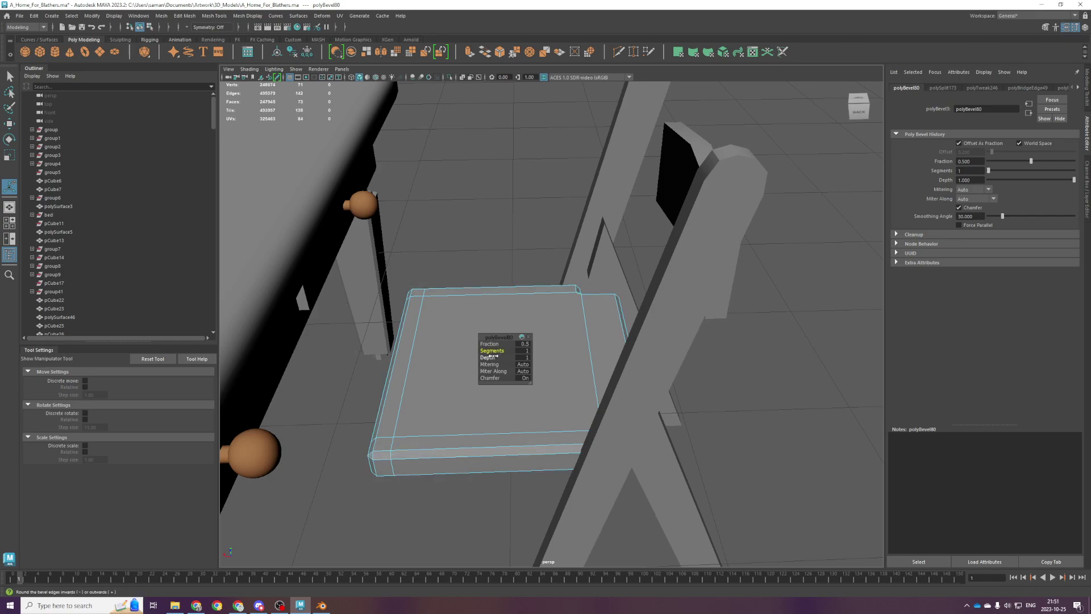
{"action": "key", "text": "ctrl+z"}
{"action": "left_click_drag", "start_coordinate": [495, 357], "coordinate": [532, 349], "text": "alt"}
{"action": "scroll", "coordinate": [500, 360], "scroll_direction": "down", "scroll_amount": 2}
{"action": "key", "text": "ctrl+b"}
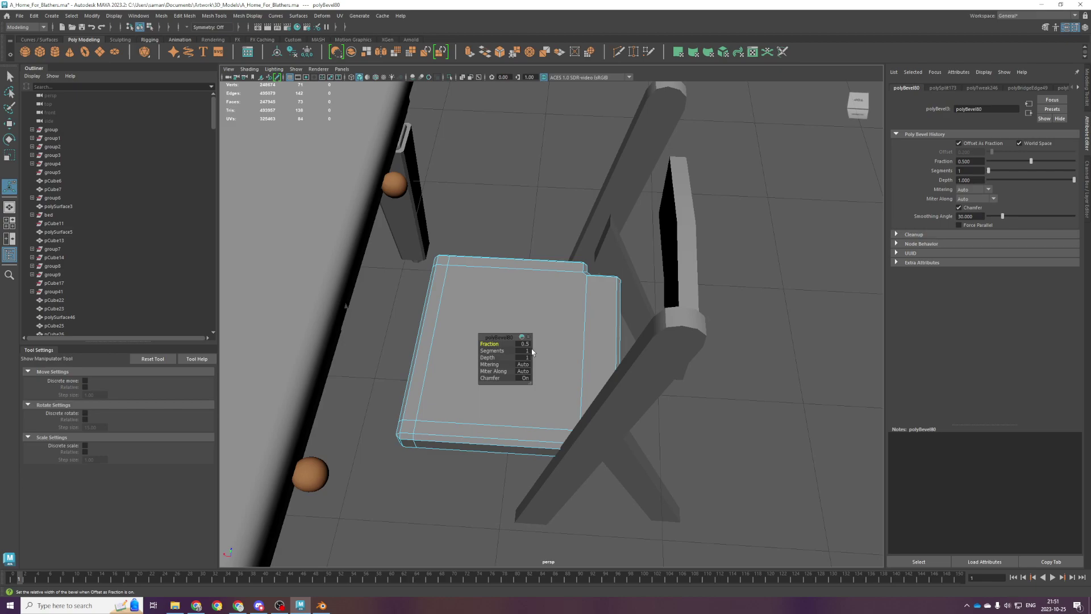
{"action": "left_click_drag", "start_coordinate": [502, 304], "coordinate": [513, 344], "text": "alt"}
{"action": "scroll", "coordinate": [500, 295], "scroll_direction": "down", "scroll_amount": 4}
{"action": "scroll", "coordinate": [526, 309], "scroll_direction": "up", "scroll_amount": 3}
{"action": "key", "text": "ctrl+z"}
Insert an edge loop from front to back through the middle of the seat.
{"action": "right_click_drag", "start_coordinate": [513, 344], "coordinate": [461, 345], "text": "shift"}
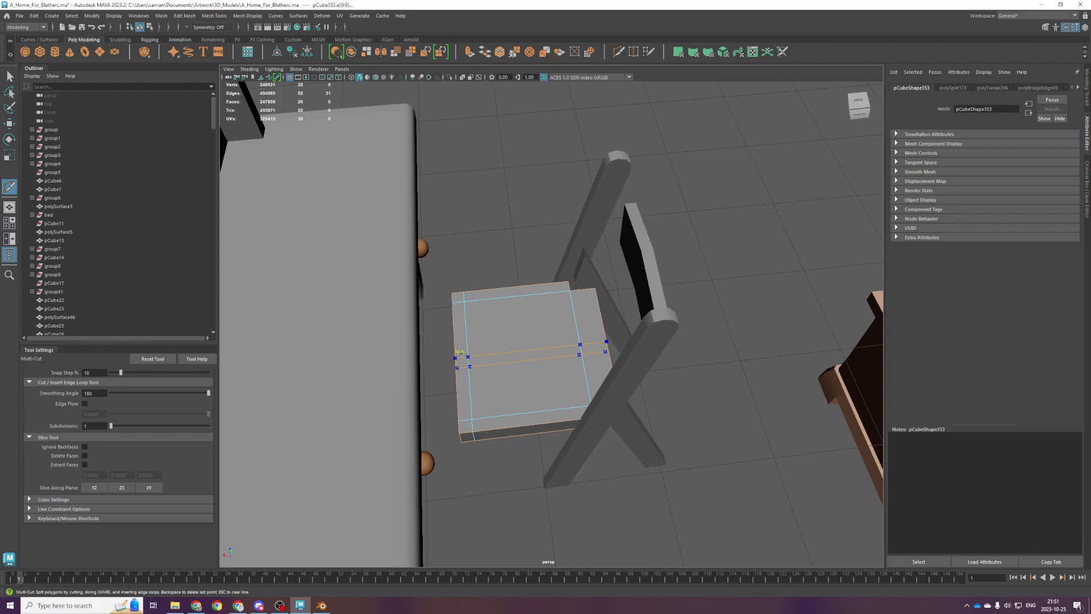
{"action": "left_click", "coordinate": [457, 354], "text": "ctrl+shift"}
{"action": "key", "text": "space"}
{"action": "key", "text": "space"}
{"action": "scroll", "coordinate": [713, 370], "scroll_direction": "up", "scroll_amount": 2}
{"action": "key", "text": "q"}
{"action": "middle_click_drag", "start_coordinate": [604, 348], "coordinate": [579, 347], "text": "alt"}
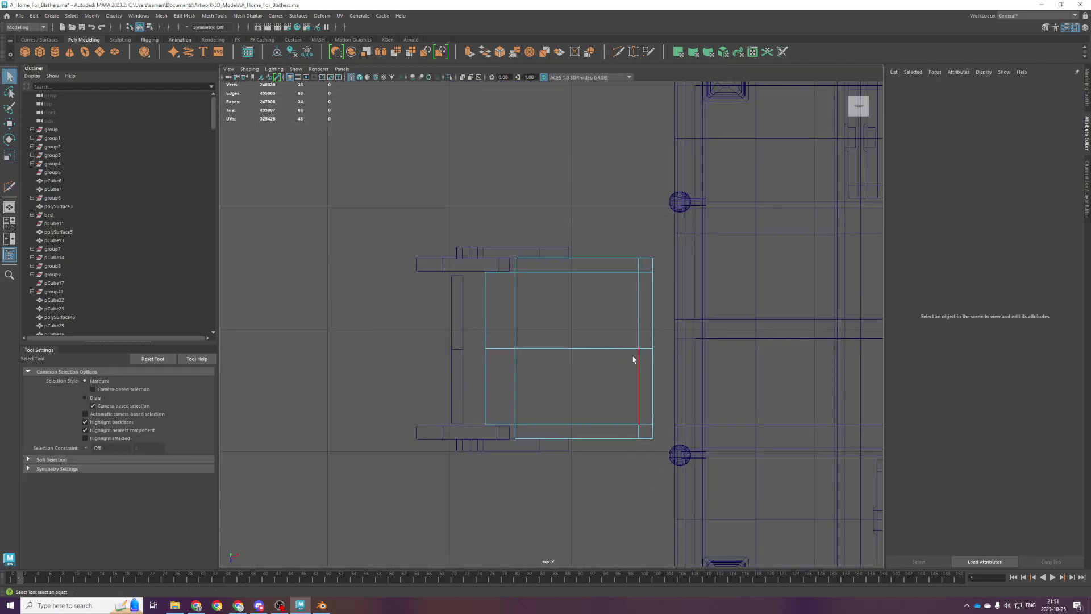
Move the seat's front centre and inner corner vertices forward in top view to form a pointed front edge.
{"action": "key", "text": "w"}
{"action": "left_click_drag", "start_coordinate": [584, 314], "coordinate": [659, 353]}
{"action": "left_click_drag", "start_coordinate": [601, 264], "coordinate": [632, 286]}
{"action": "left_click_drag", "start_coordinate": [587, 402], "coordinate": [655, 436], "text": "shift"}
{"action": "left_click_drag", "start_coordinate": [661, 348], "coordinate": [670, 349]}
Bevel the seat's centre edge loop with a fraction of 0.5 and two segments to round the front.
{"action": "left_click_drag", "start_coordinate": [568, 326], "coordinate": [659, 349]}
{"action": "key", "text": "F10"}
{"action": "left_click", "coordinate": [591, 348]}
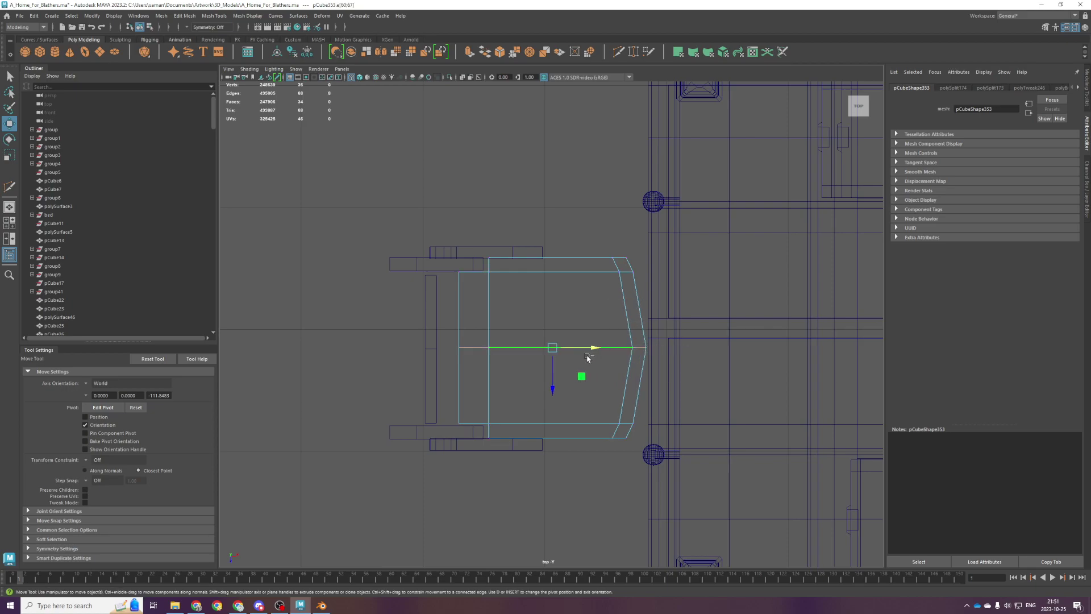
{"action": "key", "text": "ctrl+b"}
{"action": "left_click_drag", "start_coordinate": [493, 350], "coordinate": [498, 351]}
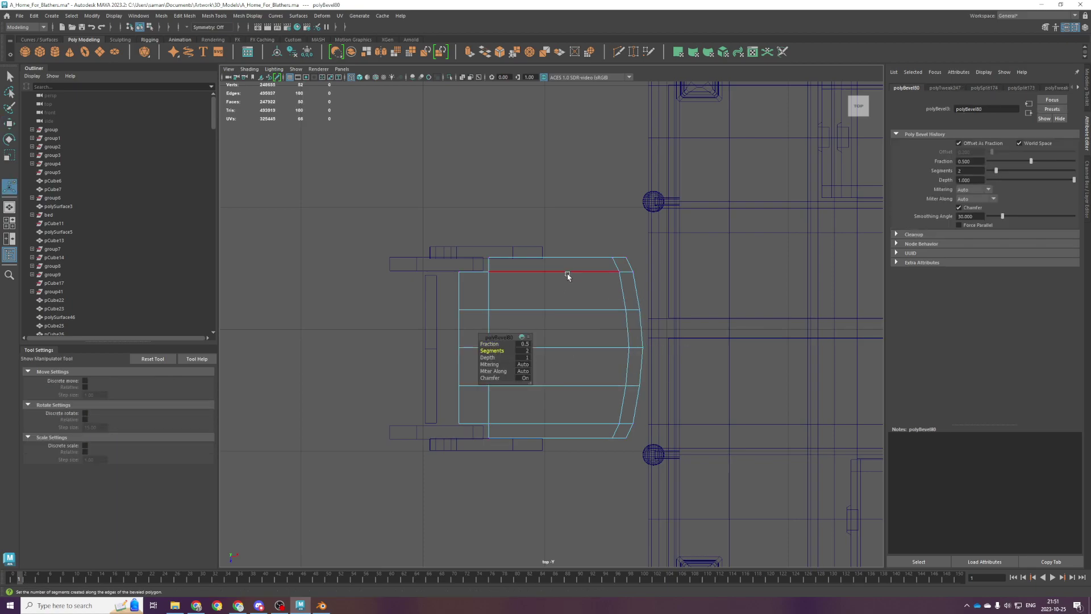
Bevel the seat's upper and lower outline edges and its vertical corner edges with a fraction of 0.8 and three segments.
{"action": "key", "text": "space"}
{"action": "key", "text": "space"}
{"action": "left_click_drag", "start_coordinate": [587, 279], "coordinate": [556, 294], "text": "alt"}
{"action": "left_click", "coordinate": [516, 274]}
{"action": "double_click", "coordinate": [513, 281]}
{"action": "left_click_drag", "start_coordinate": [490, 433], "coordinate": [399, 283], "text": "alt"}
{"action": "left_click", "coordinate": [458, 426], "text": "shift"}
{"action": "key", "text": "ctrl+z"}
{"action": "left_click", "coordinate": [408, 414], "text": "shift"}
{"action": "left_click", "coordinate": [458, 421], "text": "shift"}
{"action": "left_click", "coordinate": [415, 421], "text": "shift"}
{"action": "left_click", "coordinate": [437, 421], "text": "shift"}
{"action": "left_click_drag", "start_coordinate": [448, 415], "coordinate": [738, 417], "text": "alt"}
{"action": "left_click", "coordinate": [756, 402], "text": "shift"}
{"action": "double_click", "coordinate": [716, 316], "text": "shift"}
{"action": "left_click_drag", "start_coordinate": [729, 368], "coordinate": [505, 401], "text": "alt"}
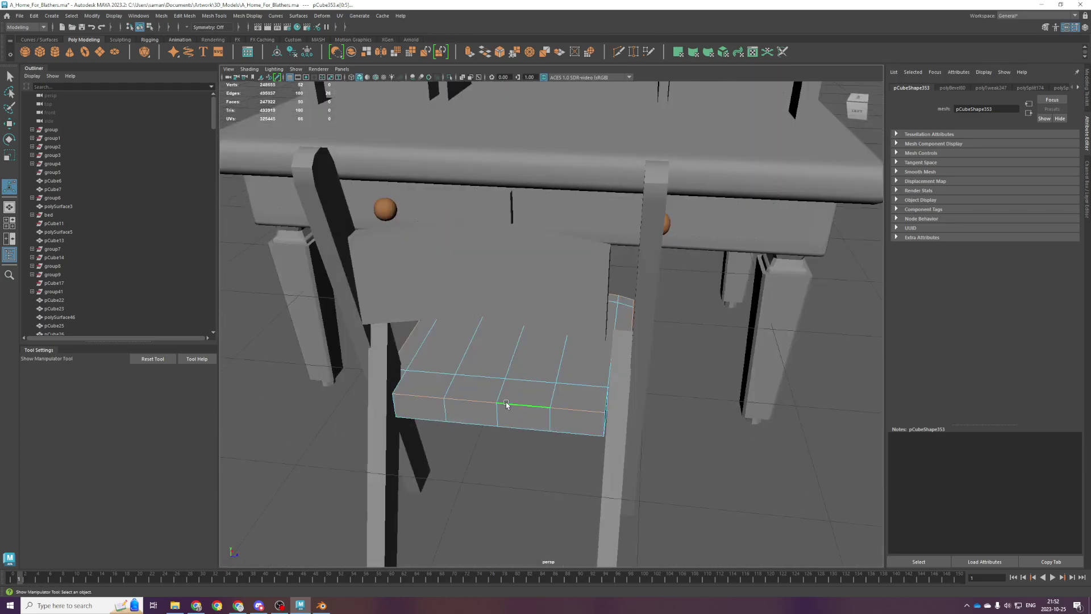
{"action": "key", "text": "4"}
{"action": "left_click_drag", "start_coordinate": [414, 359], "coordinate": [430, 363], "text": "alt"}
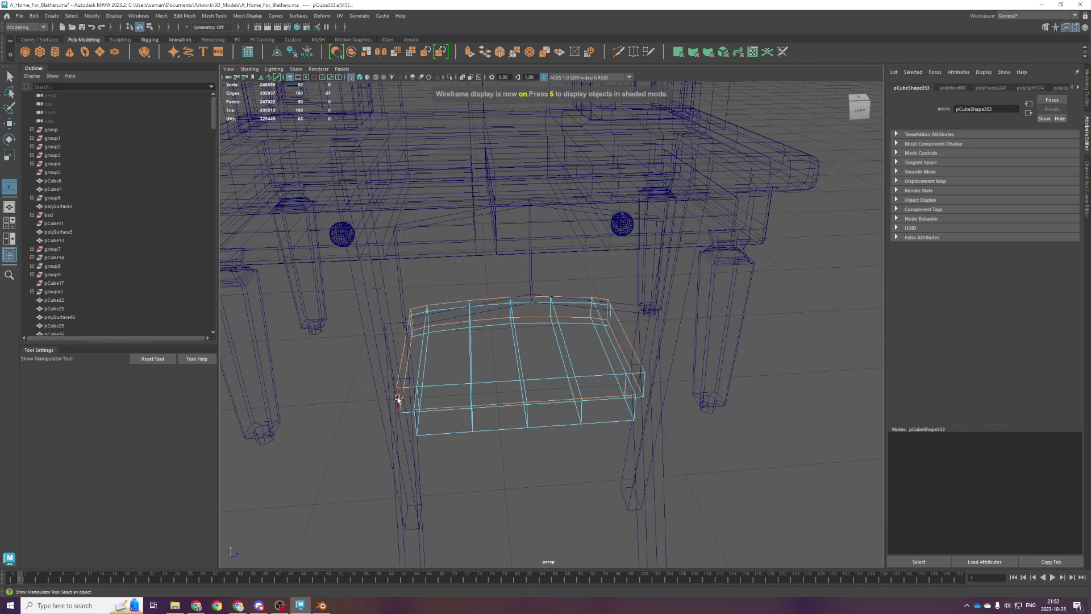
{"action": "left_click_drag", "start_coordinate": [483, 419], "coordinate": [475, 414], "text": "alt"}
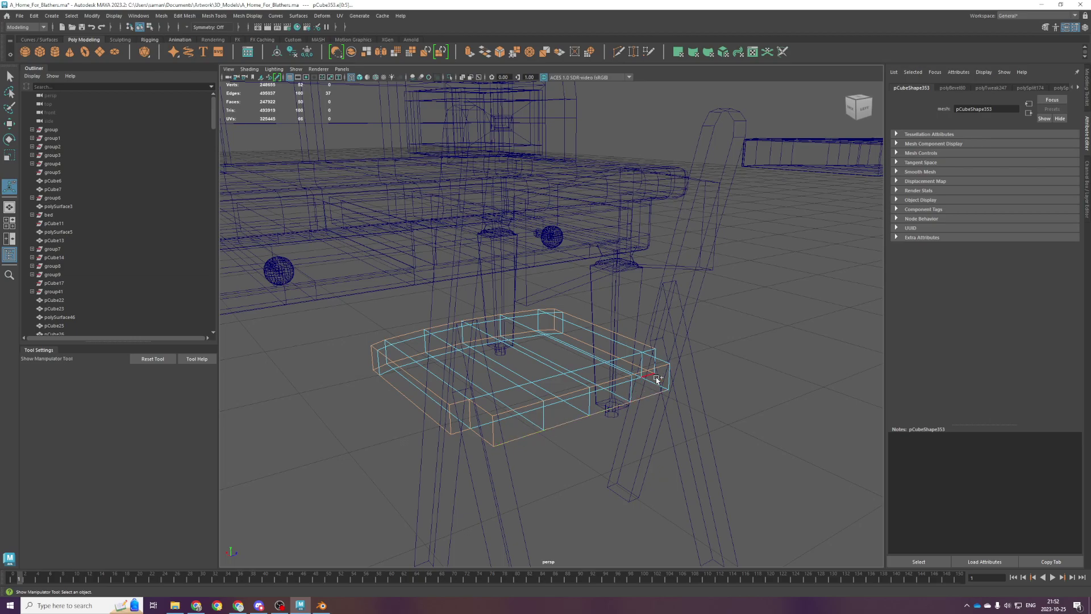
{"action": "left_click_drag", "start_coordinate": [700, 381], "coordinate": [572, 396], "text": "alt"}
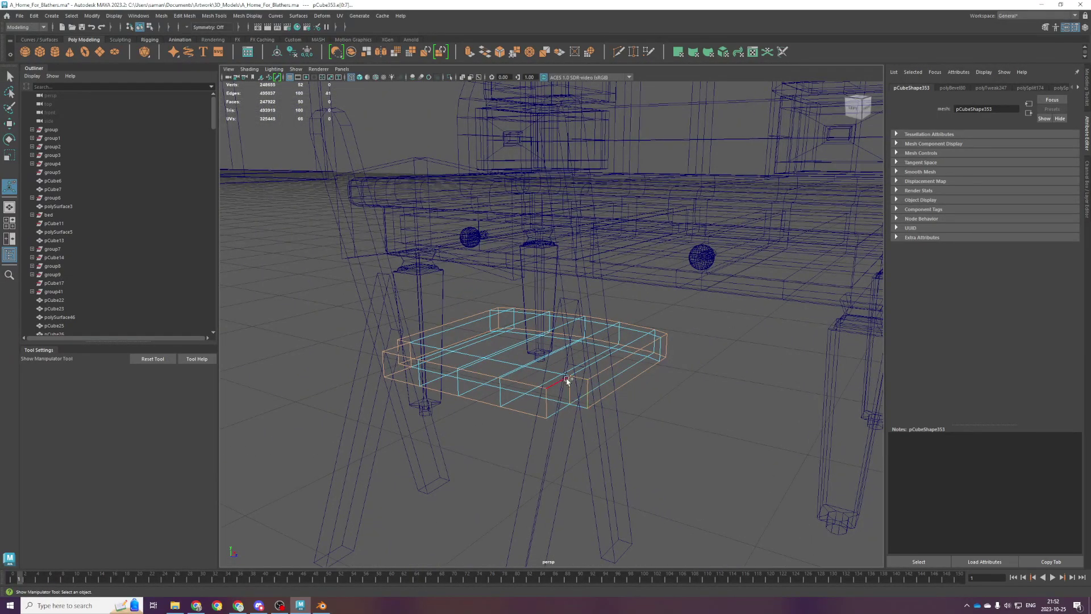
{"action": "key", "text": "5"}
{"action": "left_click_drag", "start_coordinate": [567, 418], "coordinate": [492, 457], "text": "alt"}
{"action": "key", "text": "ctrl+b"}
{"action": "left_click_drag", "start_coordinate": [499, 345], "coordinate": [510, 351]}
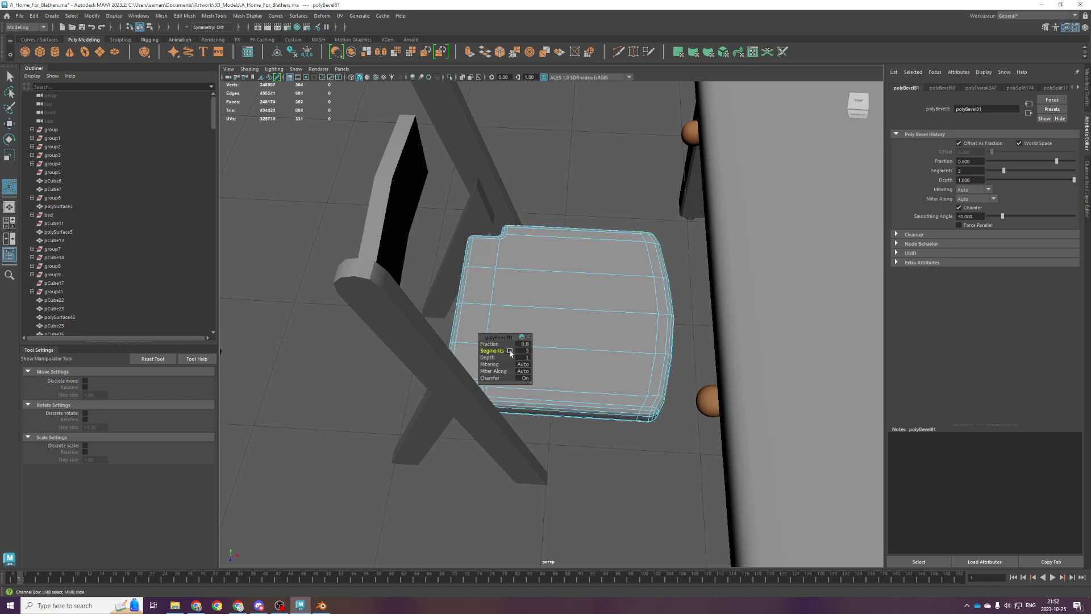
Bevel the edge loop running front to back through the middle of the seat with a fraction of 0.5 and one segment.
{"action": "key", "text": "q"}
{"action": "left_click", "coordinate": [622, 214]}
{"action": "scroll", "coordinate": [621, 214], "scroll_direction": "down", "scroll_amount": 3}
{"action": "scroll", "coordinate": [621, 294], "scroll_direction": "up", "scroll_amount": 3}
{"action": "left_click_drag", "start_coordinate": [622, 214], "coordinate": [610, 331], "text": "alt"}
{"action": "left_click", "coordinate": [621, 294]}
{"action": "right_click_drag", "start_coordinate": [610, 331], "coordinate": [606, 309]}
{"action": "double_click", "coordinate": [605, 309]}
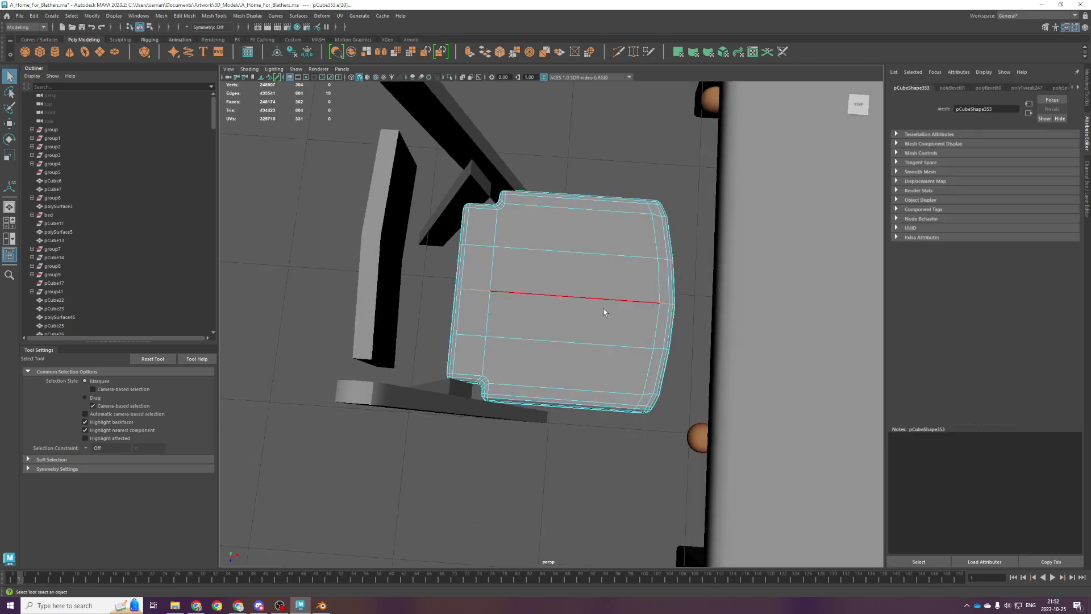
{"action": "key", "text": "ctrl+b"}
{"action": "left_click_drag", "start_coordinate": [603, 311], "coordinate": [596, 263], "text": "alt"}
{"action": "right_click", "coordinate": [597, 262]}
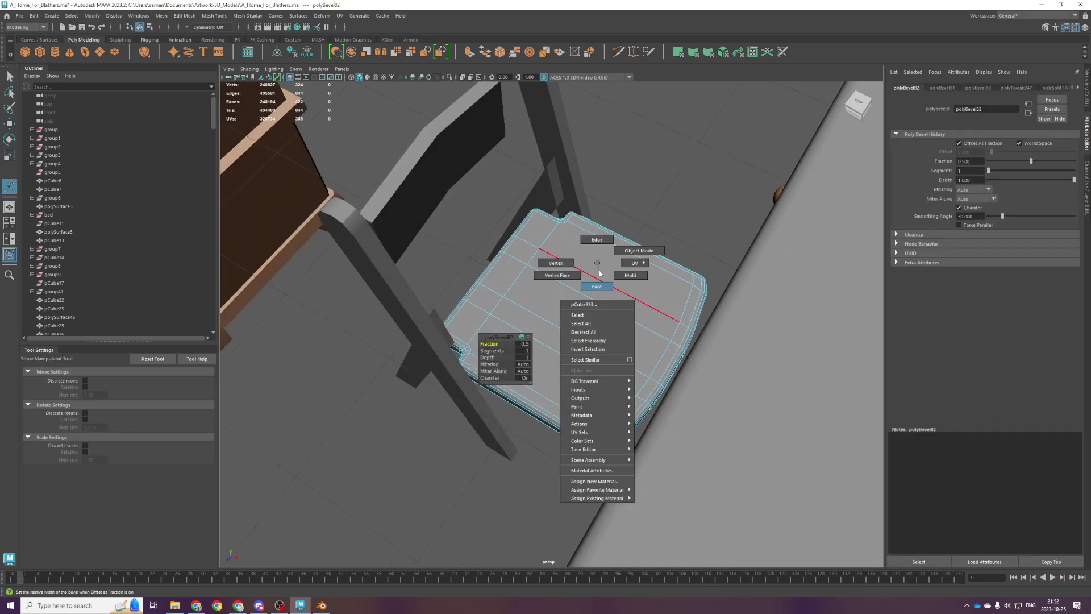
{"action": "right_click_drag", "start_coordinate": [599, 273], "coordinate": [599, 279]}
{"action": "left_click", "coordinate": [603, 275]}
{"action": "left_click_drag", "start_coordinate": [641, 390], "coordinate": [540, 370], "text": "alt"}
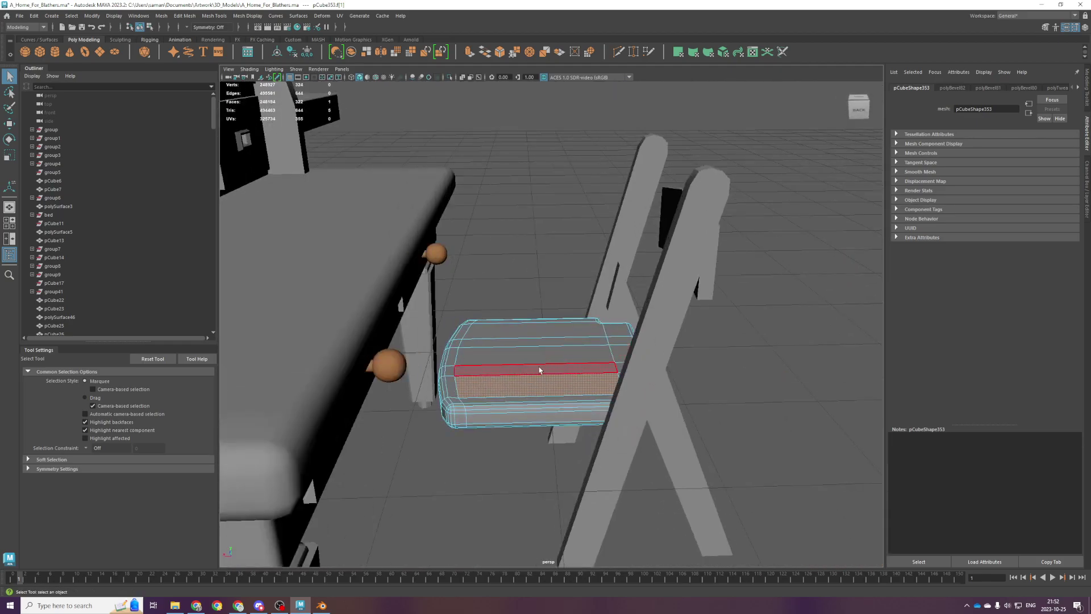
Save the scene and place a new polygon cube over the chair's seat.
{"action": "left_click", "coordinate": [587, 271]}
{"action": "key", "text": "ctrl+s"}
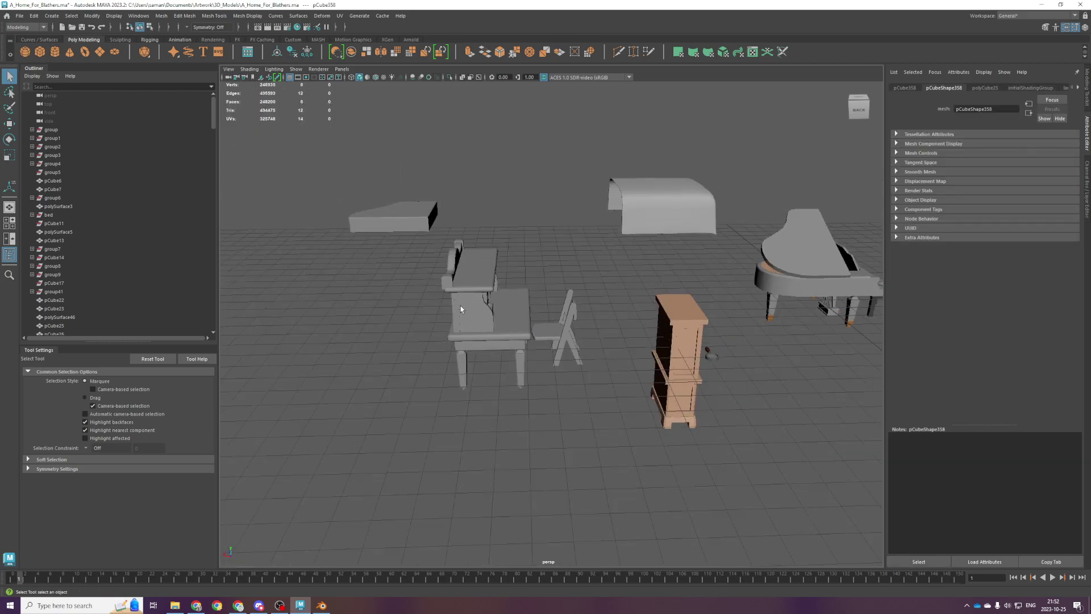
{"action": "key", "text": "space"}
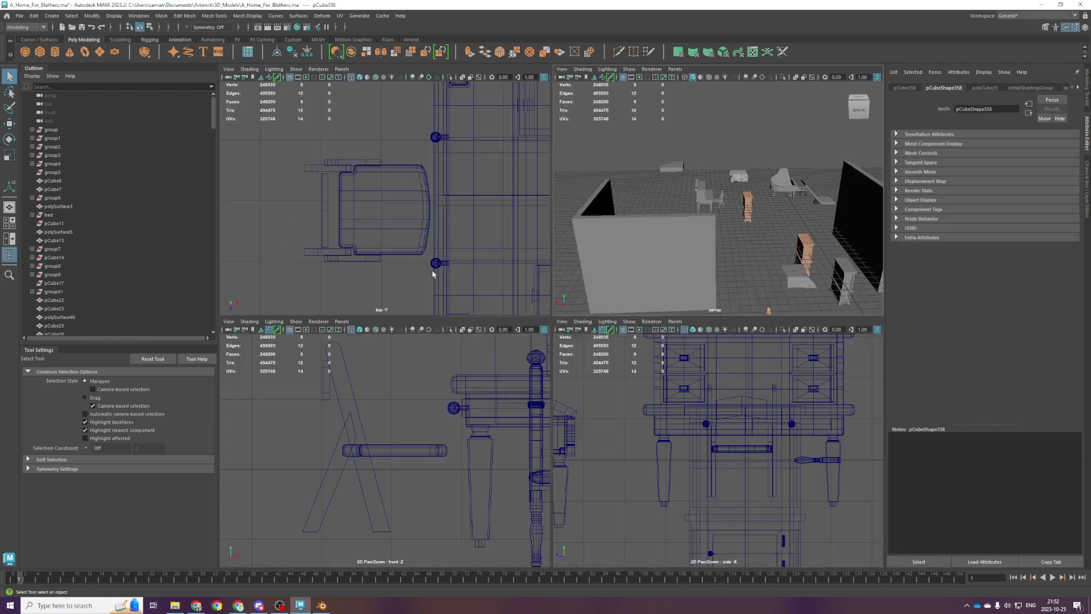
{"action": "key", "text": "space"}
{"action": "scroll", "coordinate": [477, 288], "scroll_direction": "down", "scroll_amount": 10}
{"action": "key", "text": "w"}
{"action": "left_click_drag", "start_coordinate": [478, 113], "coordinate": [576, 353]}
{"action": "key", "text": "f"}
{"action": "scroll", "coordinate": [540, 364], "scroll_direction": "down", "scroll_amount": 10}
{"action": "key", "text": "space"}
{"action": "key", "text": "space"}
{"action": "left_click_drag", "start_coordinate": [533, 318], "coordinate": [546, 279]}
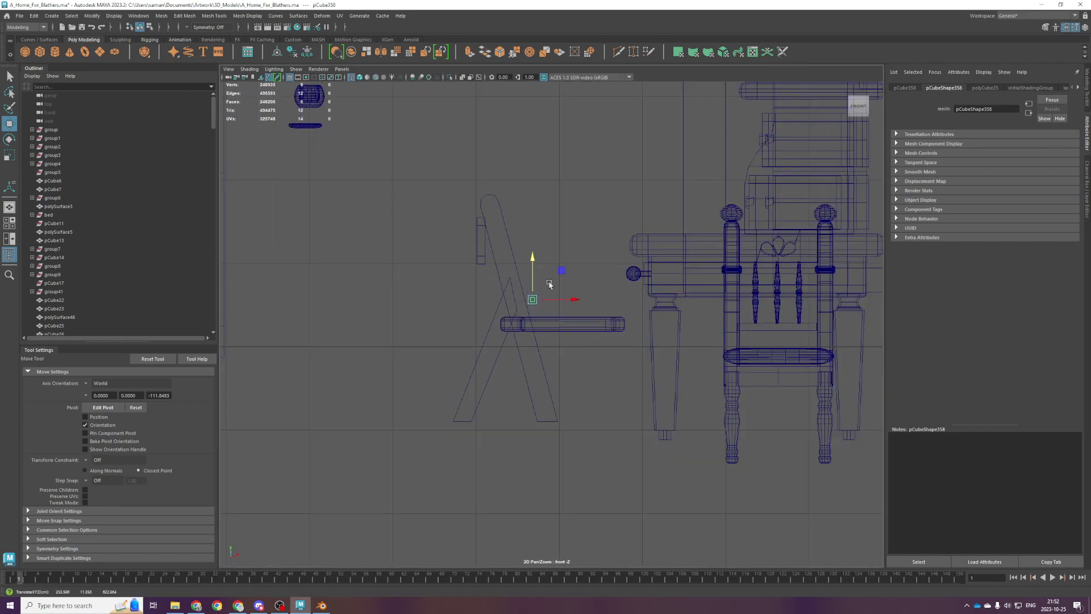
Scale the cube in top view so it fits within the seat's outline, slightly narrower from front to back.
{"action": "key", "text": "space"}
{"action": "key", "text": "space"}
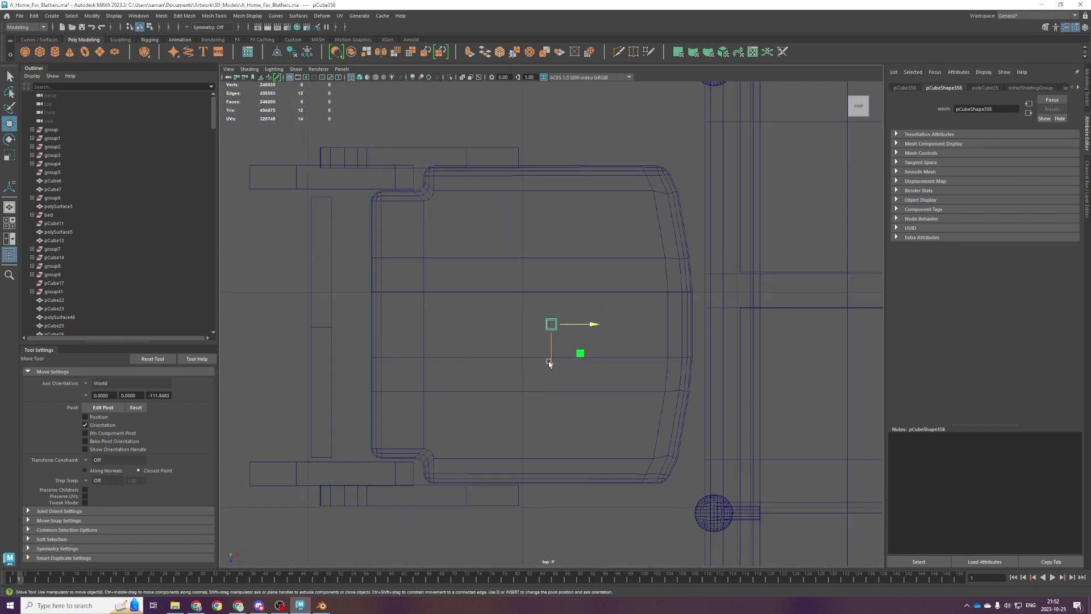
{"action": "scroll", "coordinate": [547, 360], "scroll_direction": "down", "scroll_amount": 3}
{"action": "key", "text": "r"}
{"action": "left_click_drag", "start_coordinate": [552, 324], "coordinate": [698, 503]}
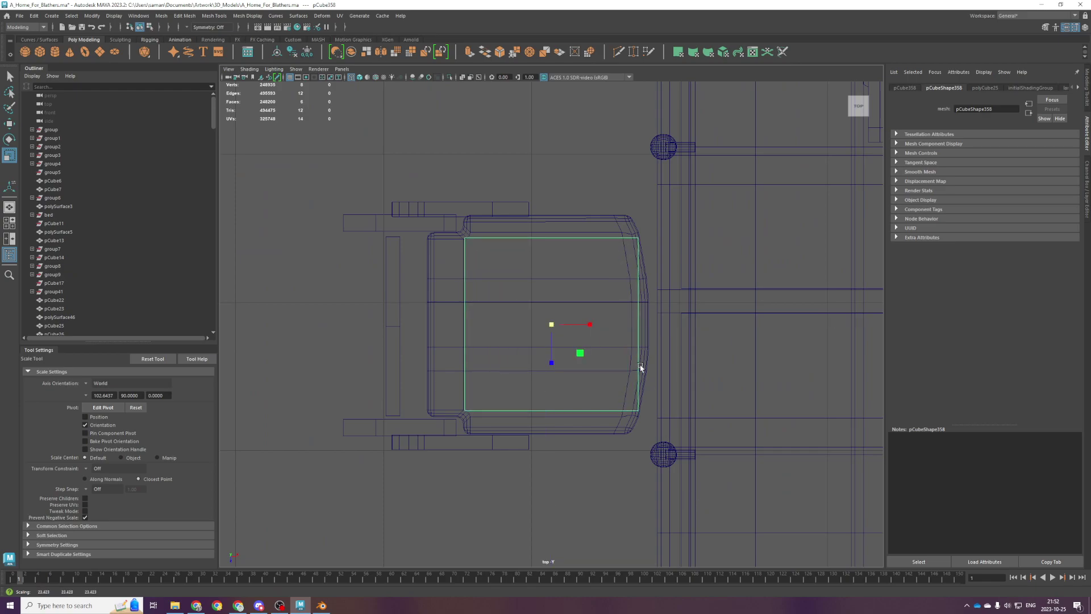
{"action": "left_click_drag", "start_coordinate": [590, 326], "coordinate": [584, 326]}
Try to smooth the cube with one division level.
{"action": "right_click_drag", "start_coordinate": [596, 316], "coordinate": [645, 268], "text": "shift"}
{"action": "key", "text": "g"}
{"action": "key", "text": "ctrl+z"}
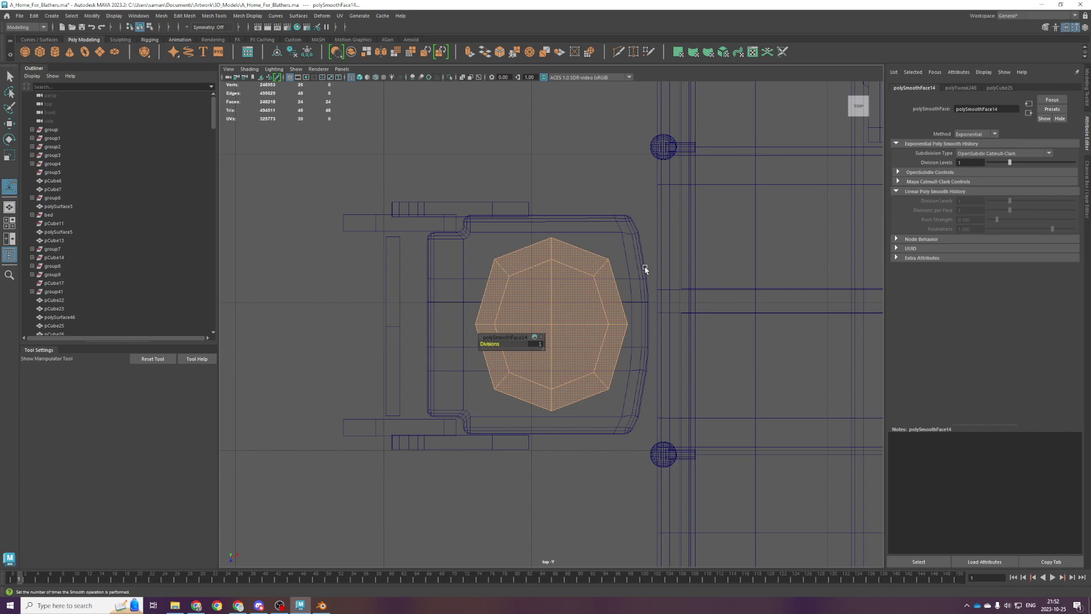
{"action": "key", "text": "q"}
{"action": "key", "text": "ctrl+z"}
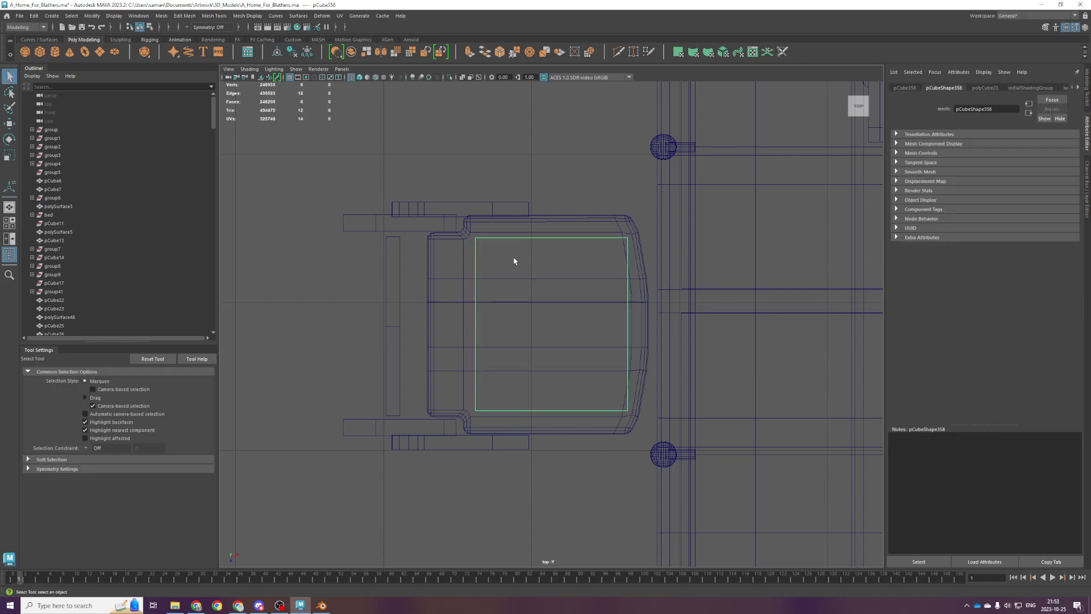
Delete the cube above the seat and select the seat instead.
{"action": "key", "text": "space"}
{"action": "key", "text": "space"}
{"action": "key", "text": "f"}
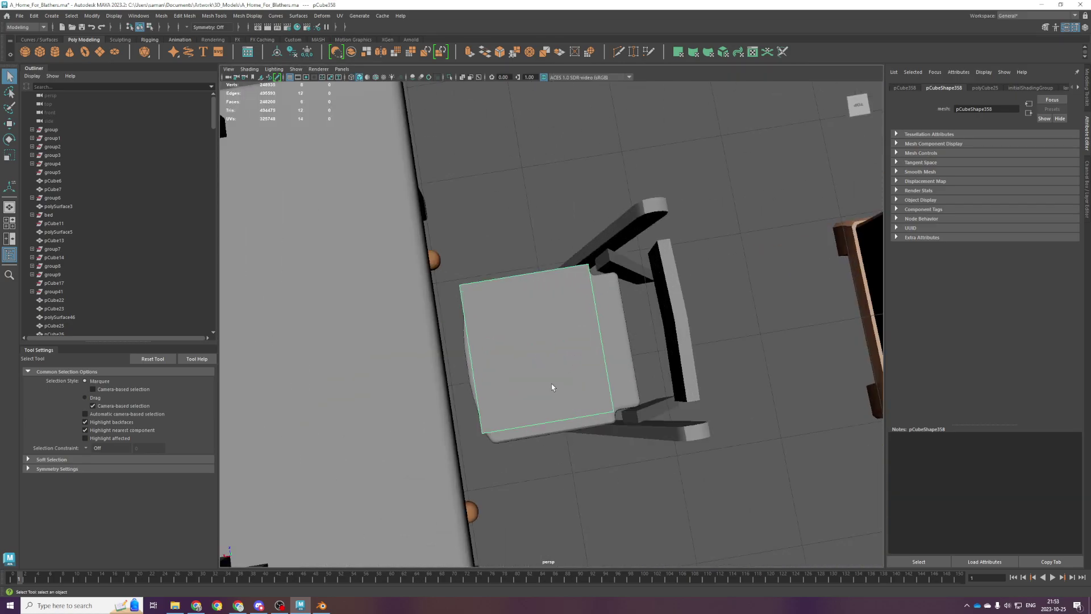
{"action": "key", "text": "Delete"}
{"action": "left_click", "coordinate": [595, 334]}
{"action": "key", "text": "f"}
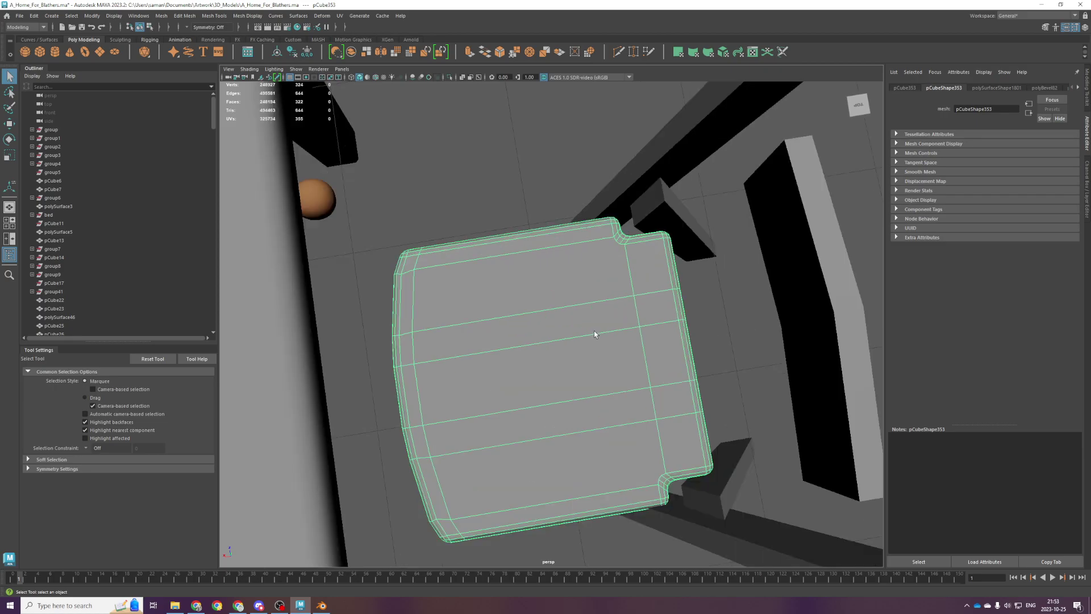
Cut an edge line across the seat between its two rear notches with the Multi-Cut tool.
{"action": "right_click", "coordinate": [640, 291], "text": "shift"}
{"action": "left_click", "coordinate": [594, 291]}
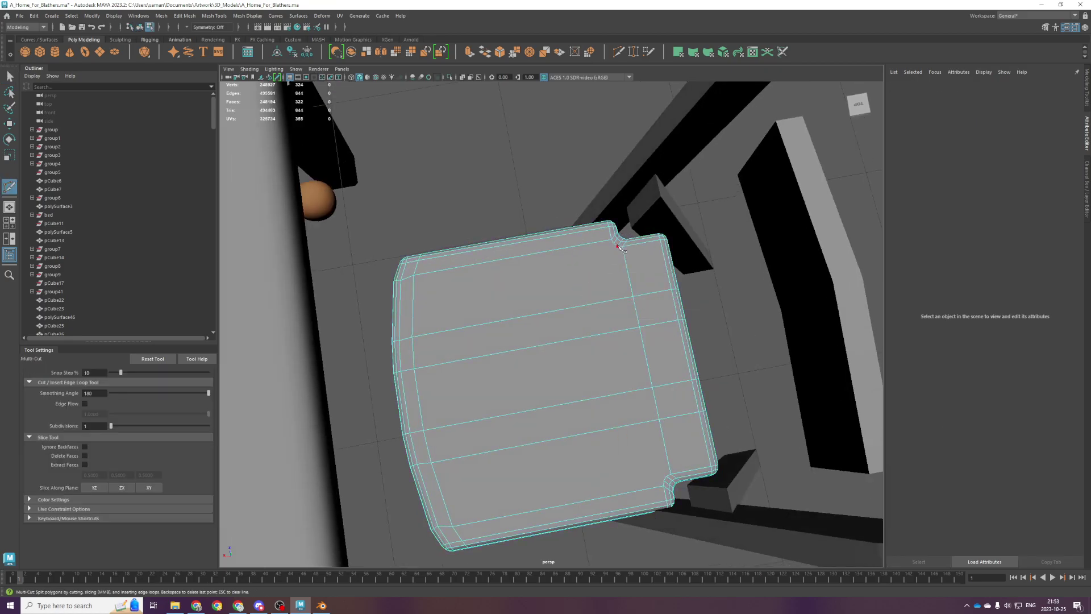
{"action": "left_click", "coordinate": [618, 246]}
{"action": "key", "text": "Return"}
{"action": "left_click", "coordinate": [664, 481]}
{"action": "key", "text": "Return"}
{"action": "left_click_drag", "start_coordinate": [664, 481], "coordinate": [629, 404], "text": "alt"}
{"action": "key", "text": "ctrl+s"}
{"action": "left_click", "coordinate": [630, 403]}
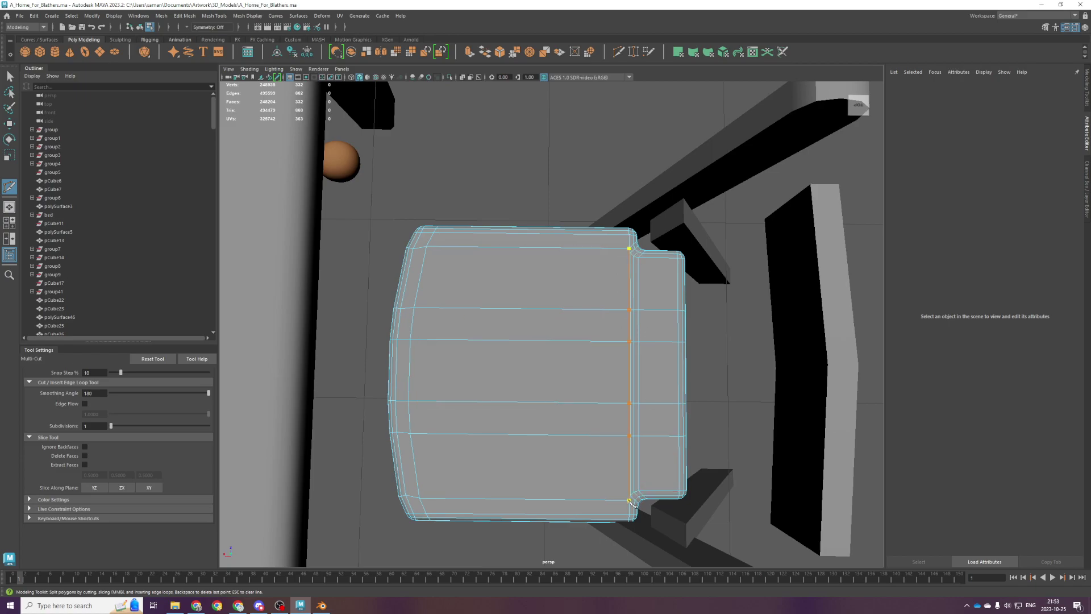
Try to extrude the seat's inner top faces upward as a cushion.
{"action": "key", "text": "q"}
{"action": "left_click", "coordinate": [567, 463]}
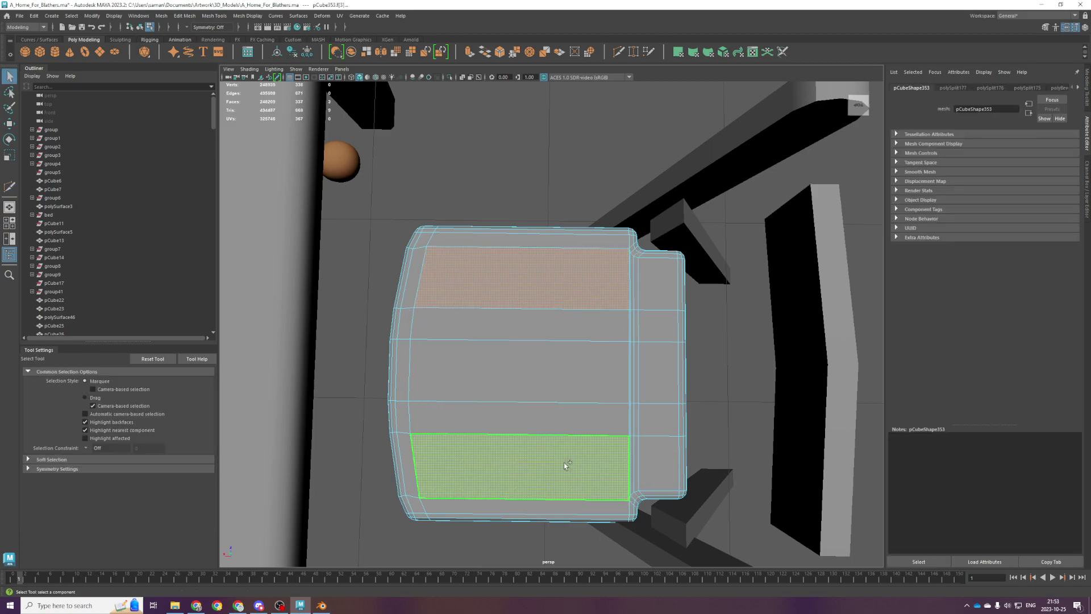
{"action": "left_click_drag", "start_coordinate": [606, 461], "coordinate": [565, 332], "text": "alt"}
{"action": "left_click", "coordinate": [542, 315], "text": "shift"}
{"action": "key", "text": "ctrl+e"}
{"action": "key", "text": "w"}
{"action": "left_click_drag", "start_coordinate": [520, 364], "coordinate": [513, 315]}
{"action": "left_click", "coordinate": [588, 226]}
Undo the face extrusion, the seat cuts and the deletion of the cube.
{"action": "key", "text": "ctrl+z"}
{"action": "key", "text": "ctrl+z"}
{"action": "key", "text": "ctrl+z"}
{"action": "key", "text": "ctrl+z"}
{"action": "key", "text": "ctrl+z"}
{"action": "key", "text": "ctrl+z"}
{"action": "key", "text": "ctrl+z"}
{"action": "key", "text": "ctrl+z"}
{"action": "key", "text": "ctrl+z"}
{"action": "key", "text": "ctrl+z"}
{"action": "key", "text": "ctrl+z"}
{"action": "key", "text": "ctrl+z"}
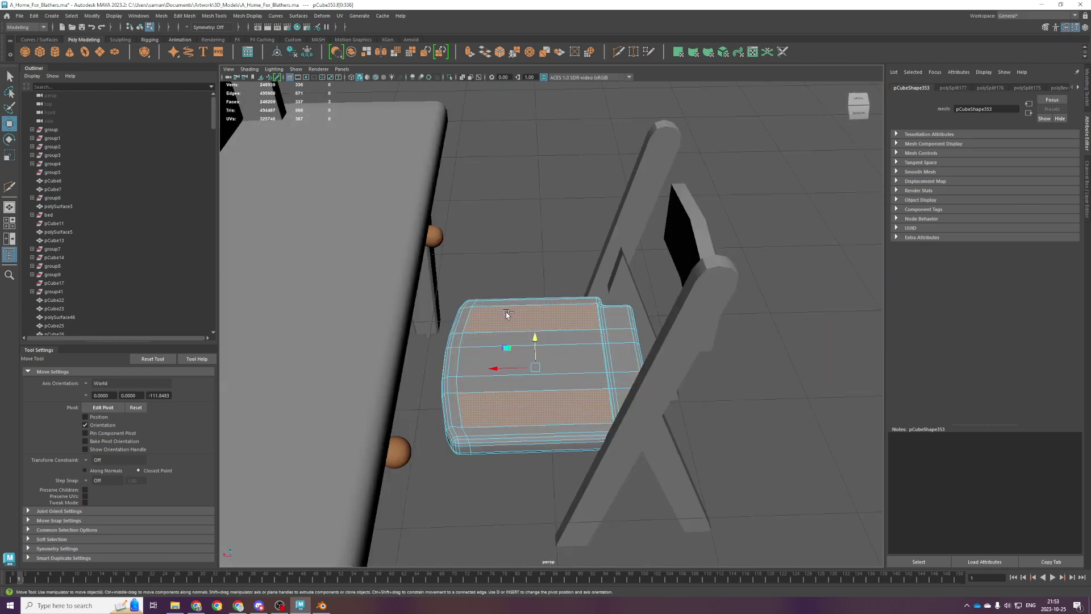
{"action": "key", "text": "ctrl+z"}
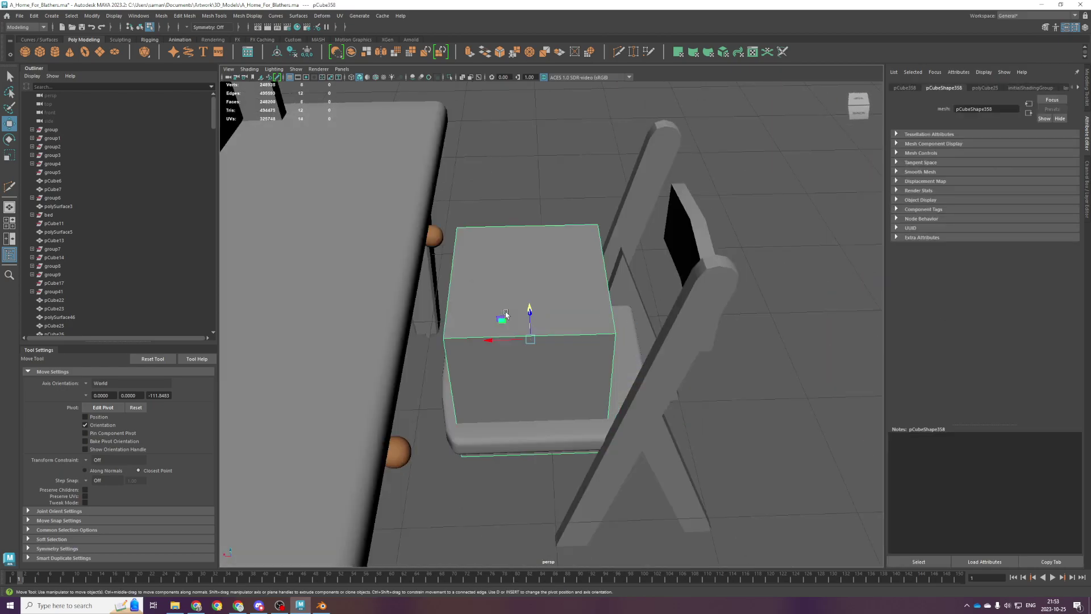
Show the cube's smooth preview with its cage and insert centred edge loops in both directions in top view.
{"action": "left_click_drag", "start_coordinate": [502, 301], "coordinate": [498, 283], "text": "alt"}
{"action": "key", "text": "space"}
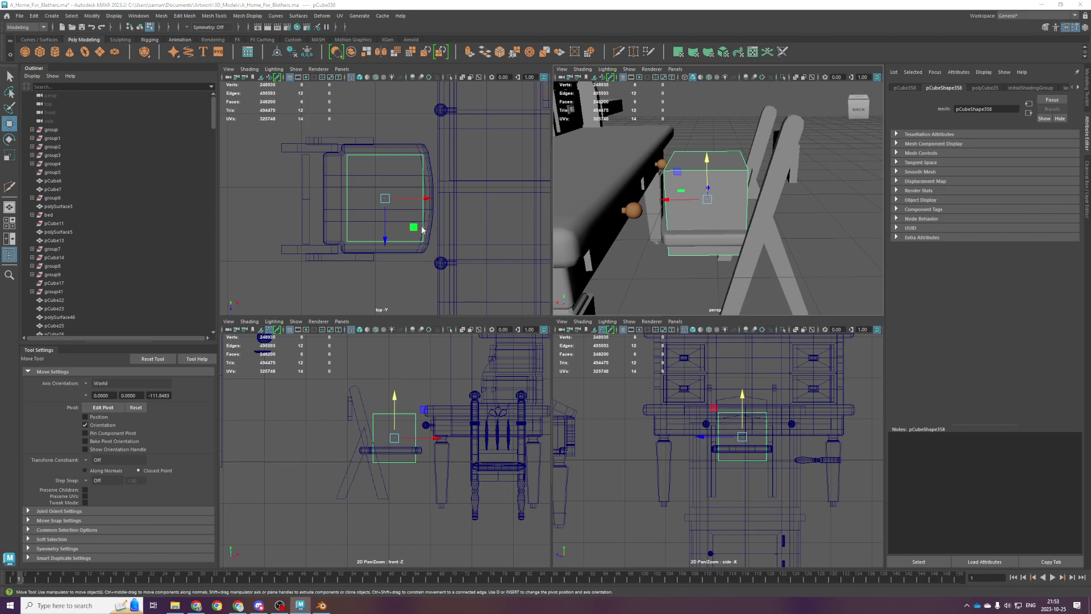
{"action": "key", "text": "space"}
{"action": "key", "text": "2"}
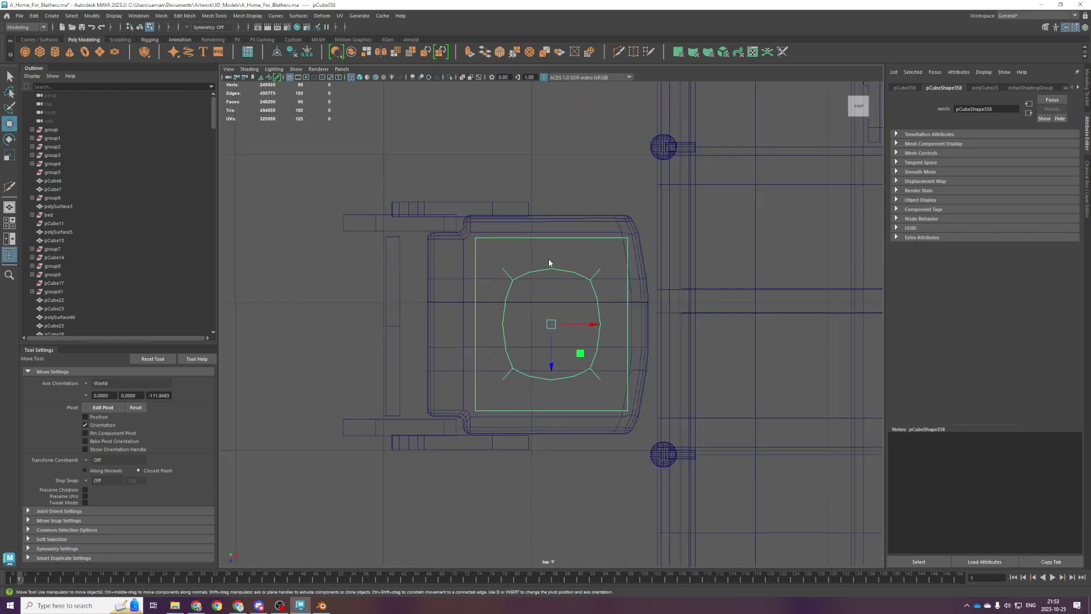
{"action": "right_click_drag", "start_coordinate": [548, 262], "coordinate": [511, 258], "text": "shift"}
{"action": "left_click", "coordinate": [556, 236], "text": "ctrl+shift"}
{"action": "left_click", "coordinate": [554, 324], "text": "ctrl"}
Bevel the cube's two centred edge loops with a fraction of 0.5 and one segment.
{"action": "key", "text": "q"}
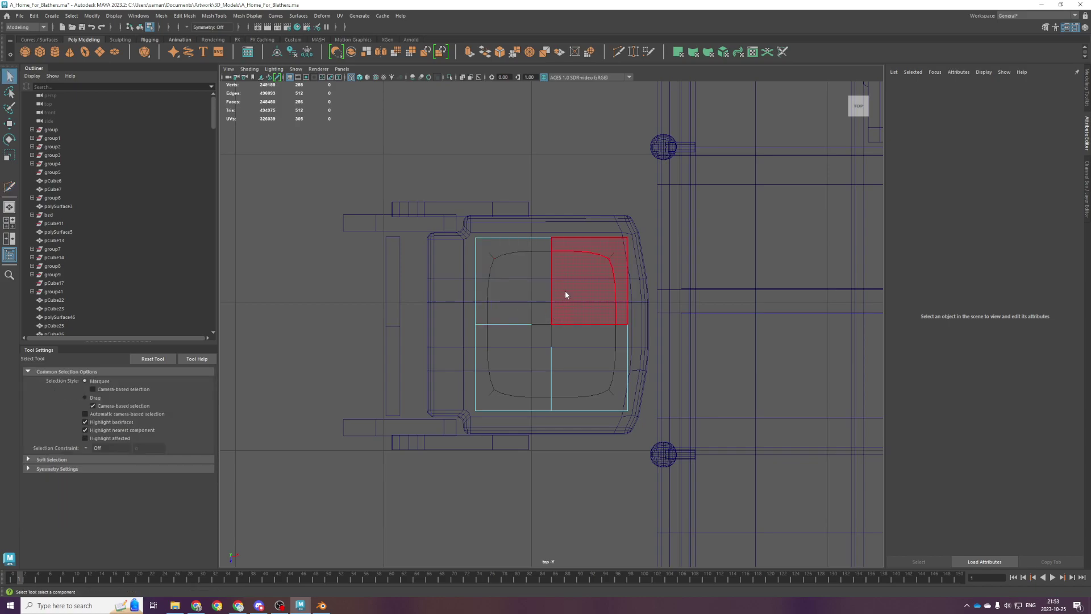
{"action": "double_click", "coordinate": [570, 325]}
{"action": "key", "text": "ctrl+b"}
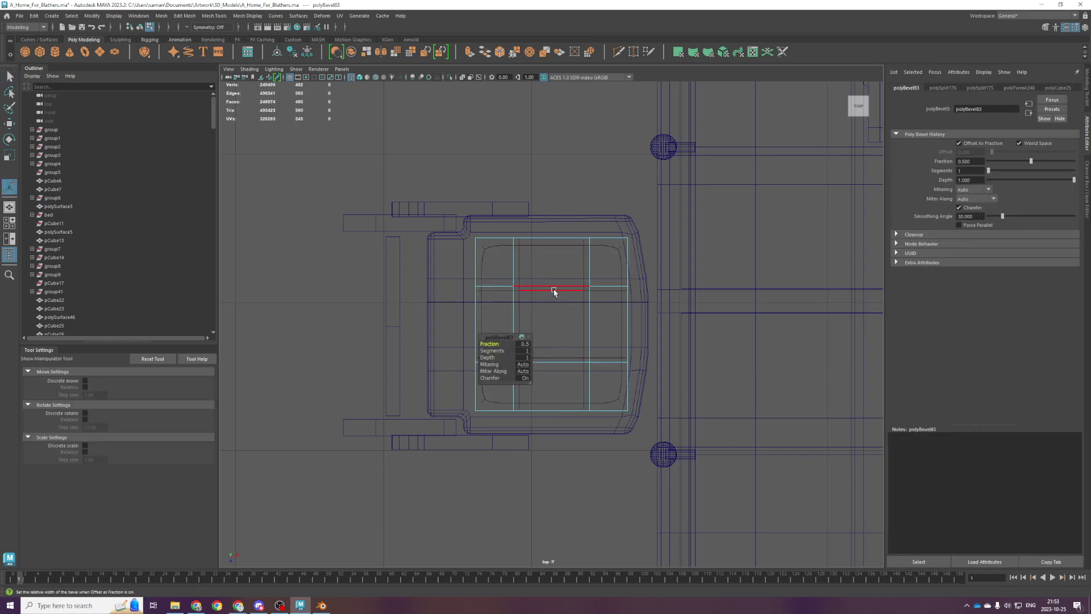
Scale both pairs of edge loops apart in top view towards the cube's outer edges.
{"action": "double_click", "coordinate": [552, 287]}
{"action": "double_click", "coordinate": [552, 364], "text": "shift"}
{"action": "key", "text": "r"}
{"action": "left_click_drag", "start_coordinate": [552, 366], "coordinate": [546, 400]}
{"action": "left_click", "coordinate": [530, 379]}
{"action": "double_click", "coordinate": [513, 344]}
{"action": "double_click", "coordinate": [579, 328], "text": "shift"}
{"action": "left_click_drag", "start_coordinate": [574, 329], "coordinate": [604, 335]}
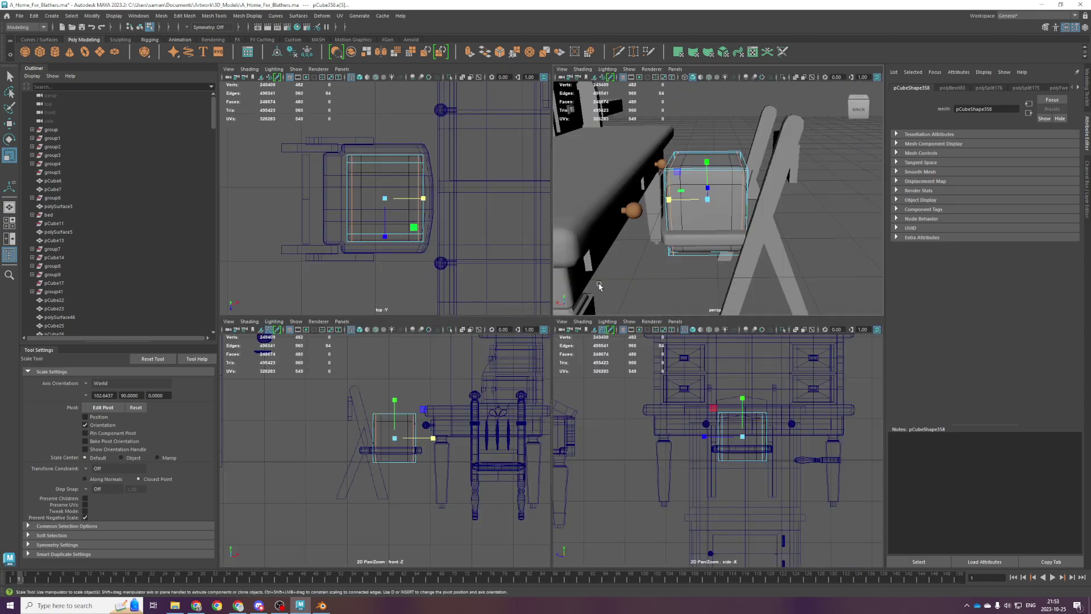
Move the cube's upper vertices down in front view to flatten it into a thin cushion.
{"action": "key", "text": "space"}
{"action": "key", "text": "F8"}
{"action": "key", "text": "space"}
{"action": "key", "text": "space"}
{"action": "scroll", "coordinate": [502, 378], "scroll_direction": "down", "scroll_amount": 5}
{"action": "right_click_drag", "start_coordinate": [576, 198], "coordinate": [542, 203]}
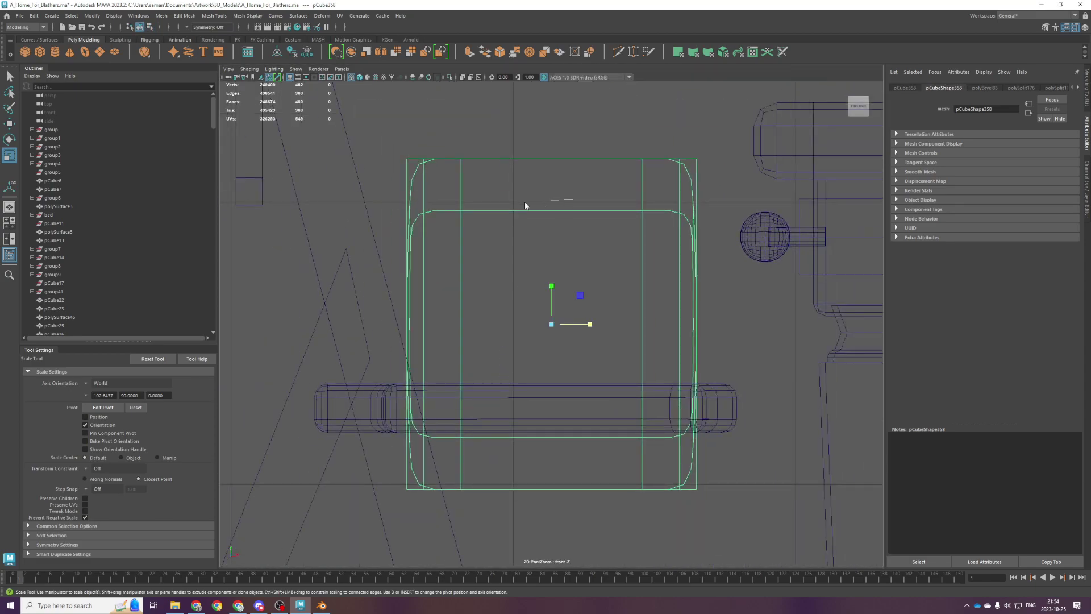
{"action": "left_click_drag", "start_coordinate": [391, 162], "coordinate": [695, 287]}
{"action": "key", "text": "w"}
{"action": "left_click_drag", "start_coordinate": [558, 177], "coordinate": [516, 410]}
{"action": "key", "text": "F8"}
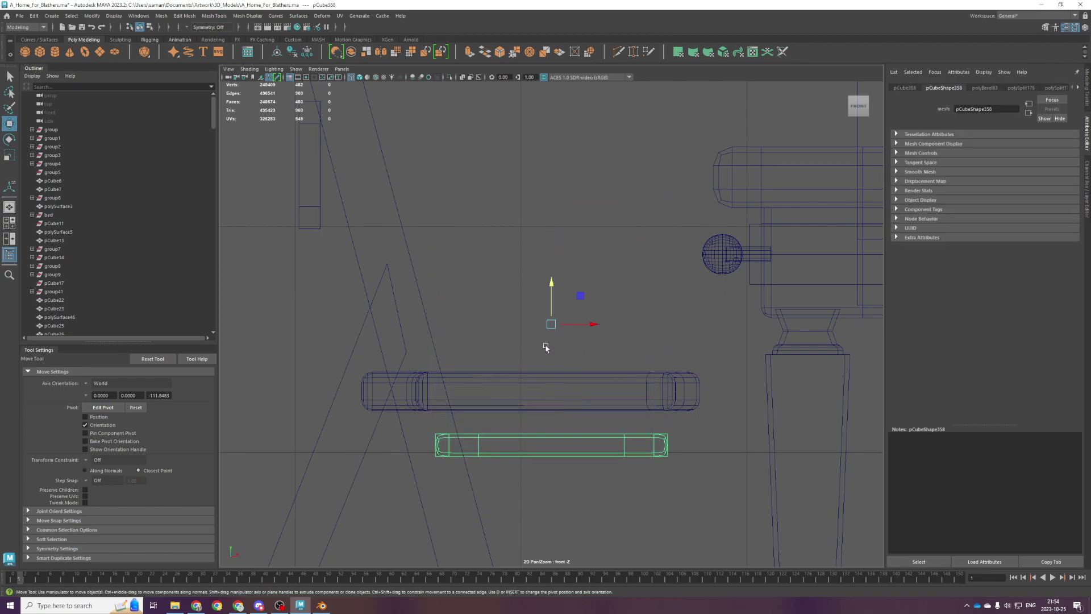
Center the cushion's pivot and raise the cushion so it rests on top of the seat.
{"action": "left_click", "coordinate": [276, 52]}
{"action": "left_click_drag", "start_coordinate": [550, 414], "coordinate": [551, 344]}
{"action": "key", "text": "space"}
{"action": "key", "text": "space"}
{"action": "mouse_move", "coordinate": [580, 273]}
{"action": "left_mouse_down", "text": "alt"}
{"action": "mouse_move", "coordinate": [572, 304]}
{"action": "mouse_move", "coordinate": [553, 230]}
{"action": "left_mouse_up", "text": "alt"}
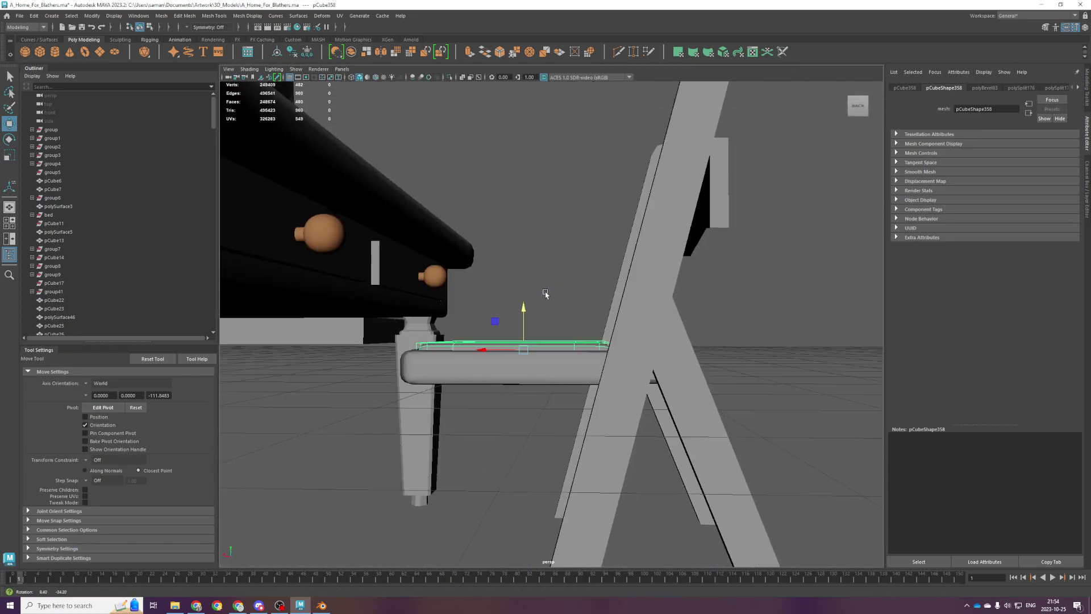
{"action": "left_click_drag", "start_coordinate": [522, 325], "coordinate": [523, 319]}
{"action": "left_click_drag", "start_coordinate": [520, 179], "coordinate": [514, 401], "text": "alt"}
Insert an edge loop from front to back through the middle of the cushion at 50%.
{"action": "key", "text": "space"}
{"action": "key", "text": "space"}
{"action": "right_click_drag", "start_coordinate": [402, 261], "coordinate": [470, 308], "text": "alt"}
{"action": "scroll", "coordinate": [492, 301], "scroll_direction": "up", "scroll_amount": 2}
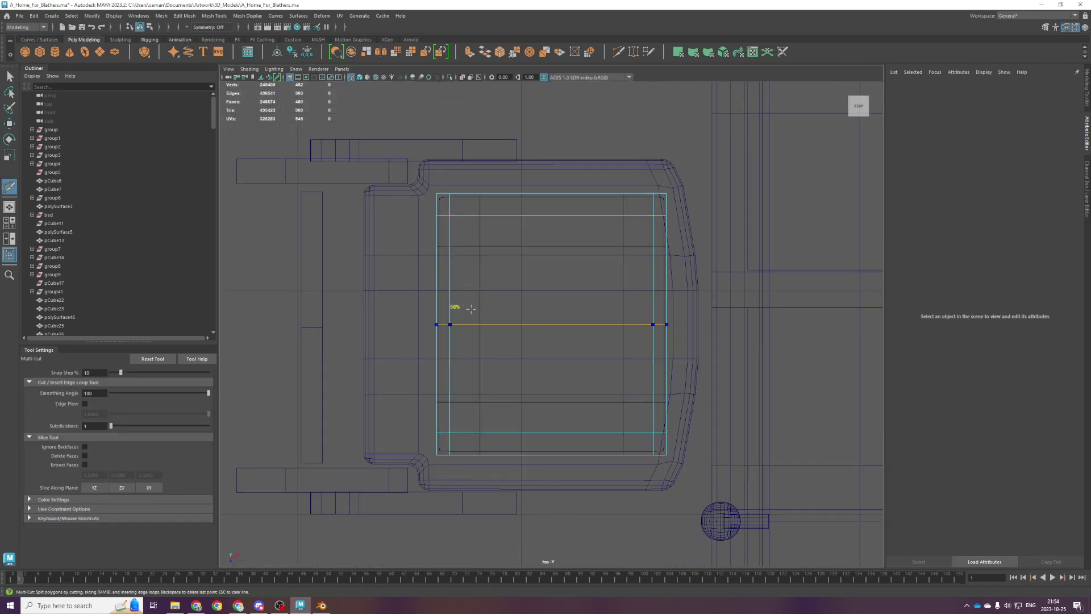
{"action": "middle_click", "coordinate": [470, 308], "text": "ctrl"}
{"action": "key", "text": "space"}
{"action": "key", "text": "space"}
{"action": "key", "text": "q"}
{"action": "left_click_drag", "start_coordinate": [603, 257], "coordinate": [587, 278], "text": "alt"}
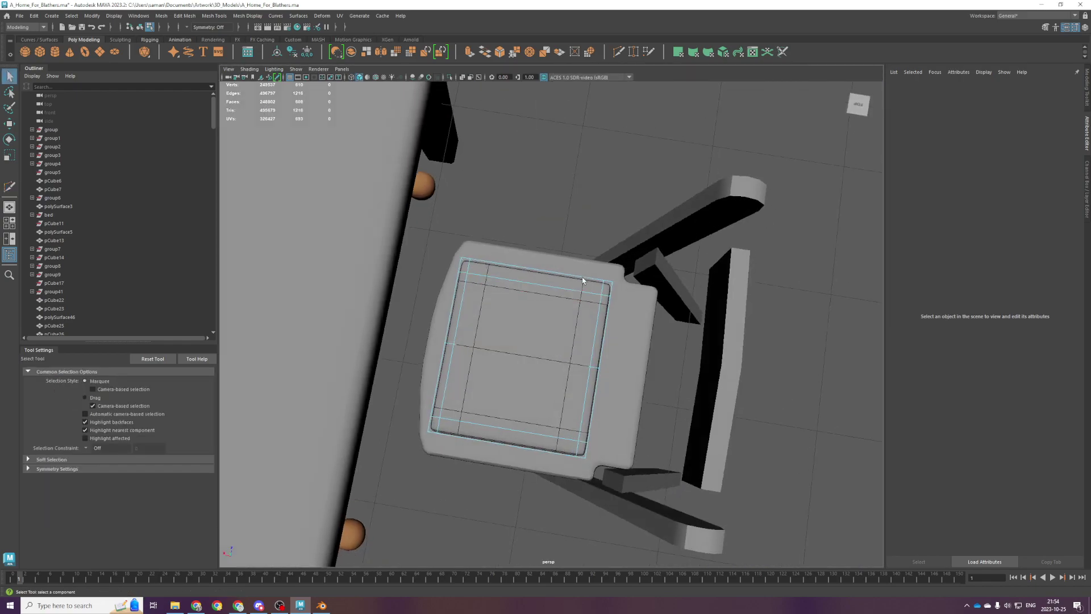
Move the cushion's front centre and inner corner vertices forward to match the seat's curved front.
{"action": "key", "text": "w"}
{"action": "left_click_drag", "start_coordinate": [455, 364], "coordinate": [413, 332]}
{"action": "key", "text": "space"}
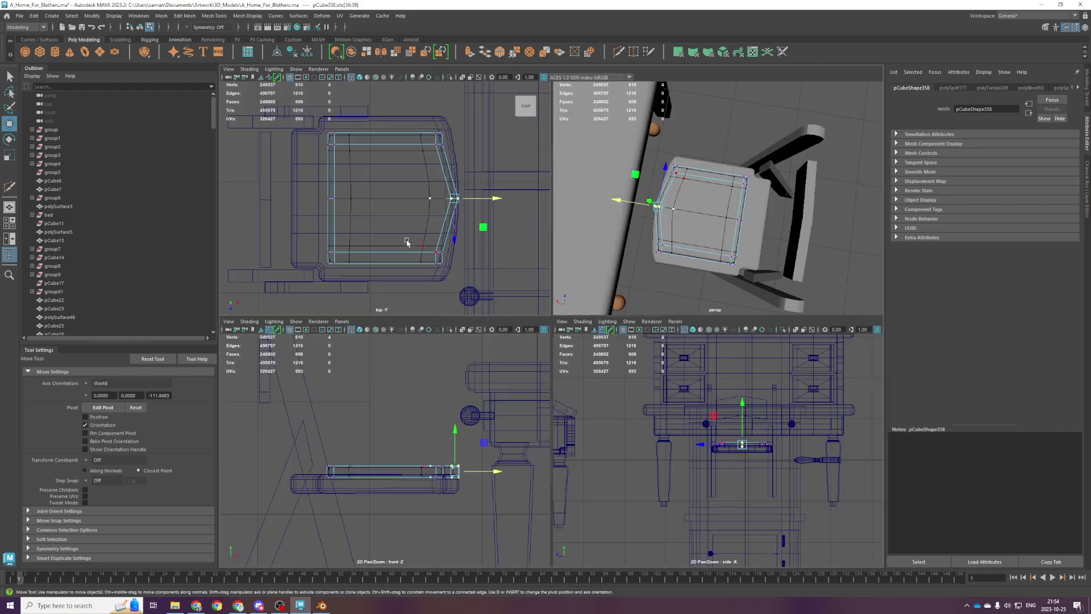
{"action": "key", "text": "space"}
{"action": "left_click_drag", "start_coordinate": [692, 246], "coordinate": [693, 246]}
{"action": "left_click_drag", "start_coordinate": [628, 406], "coordinate": [680, 446], "text": "shift"}
{"action": "left_click_drag", "start_coordinate": [695, 324], "coordinate": [714, 324]}
Turn off the cushion's smooth preview and apply Smooth to its mesh.
{"action": "key", "text": "space"}
{"action": "key", "text": "space"}
{"action": "left_click_drag", "start_coordinate": [589, 309], "coordinate": [580, 312], "text": "alt"}
{"action": "right_click_drag", "start_coordinate": [543, 317], "coordinate": [566, 301]}
{"action": "left_click_drag", "start_coordinate": [558, 339], "coordinate": [546, 324], "text": "alt"}
{"action": "key", "text": "1"}
{"action": "right_click_drag", "start_coordinate": [540, 326], "coordinate": [532, 334], "text": "shift"}
{"action": "left_click_drag", "start_coordinate": [532, 333], "coordinate": [529, 291], "text": "alt"}
{"action": "key", "text": "q"}
{"action": "left_click", "coordinate": [559, 258]}
{"action": "left_click", "coordinate": [592, 360]}
{"action": "left_click_drag", "start_coordinate": [590, 362], "coordinate": [574, 341], "text": "alt"}
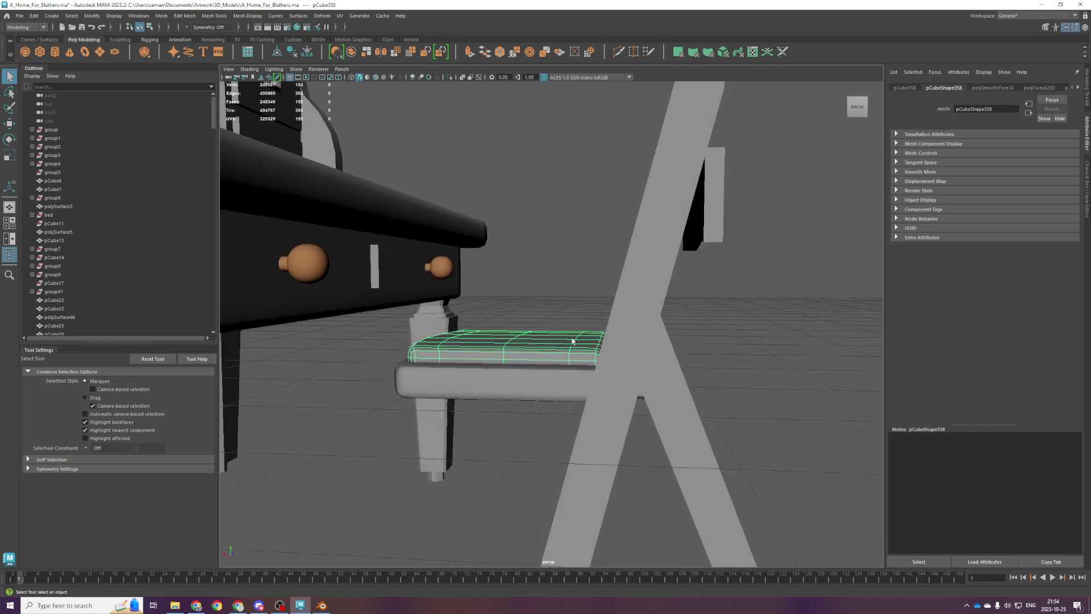
Scale the cushion slightly in height and apply Smooth to its mesh again.
{"action": "key", "text": "r"}
{"action": "left_click_drag", "start_coordinate": [521, 314], "coordinate": [521, 308]}
{"action": "key", "text": "g"}
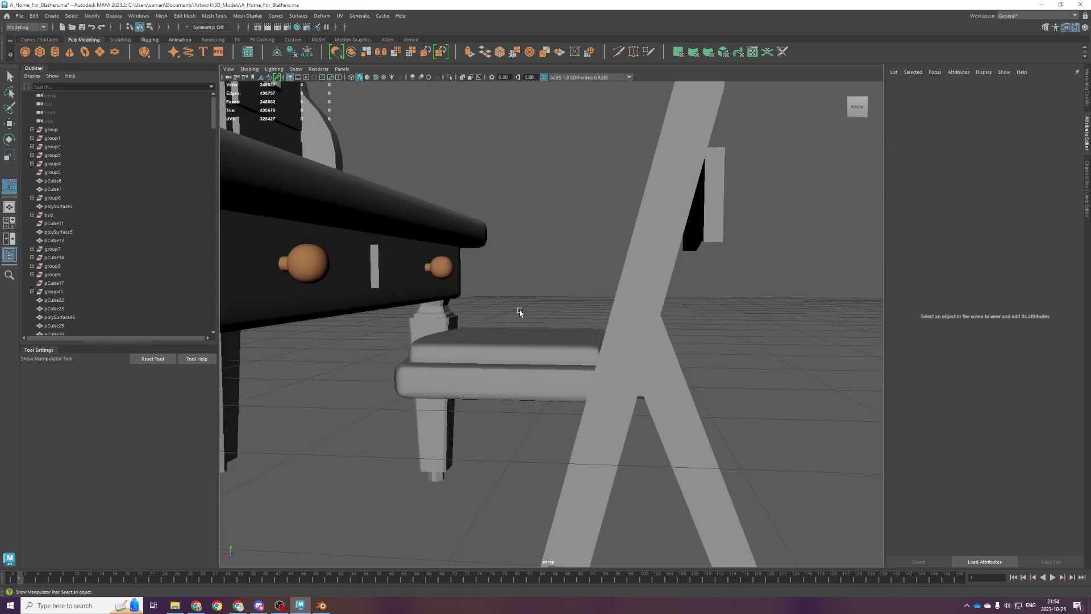
{"action": "right_click_drag", "start_coordinate": [518, 327], "coordinate": [580, 279]}
Adjust the cushion's height so it rests on the seat, and save the scene.
{"action": "left_click_drag", "start_coordinate": [535, 342], "coordinate": [540, 356], "text": "alt"}
{"action": "key", "text": "w"}
{"action": "left_click_drag", "start_coordinate": [522, 319], "coordinate": [522, 322]}
{"action": "left_click_drag", "start_coordinate": [522, 327], "coordinate": [514, 387], "text": "alt"}
{"action": "key", "text": "space"}
{"action": "key", "text": "f"}
{"action": "scroll", "coordinate": [531, 384], "scroll_direction": "down", "scroll_amount": 1}
{"action": "key", "text": "ctrl+s"}
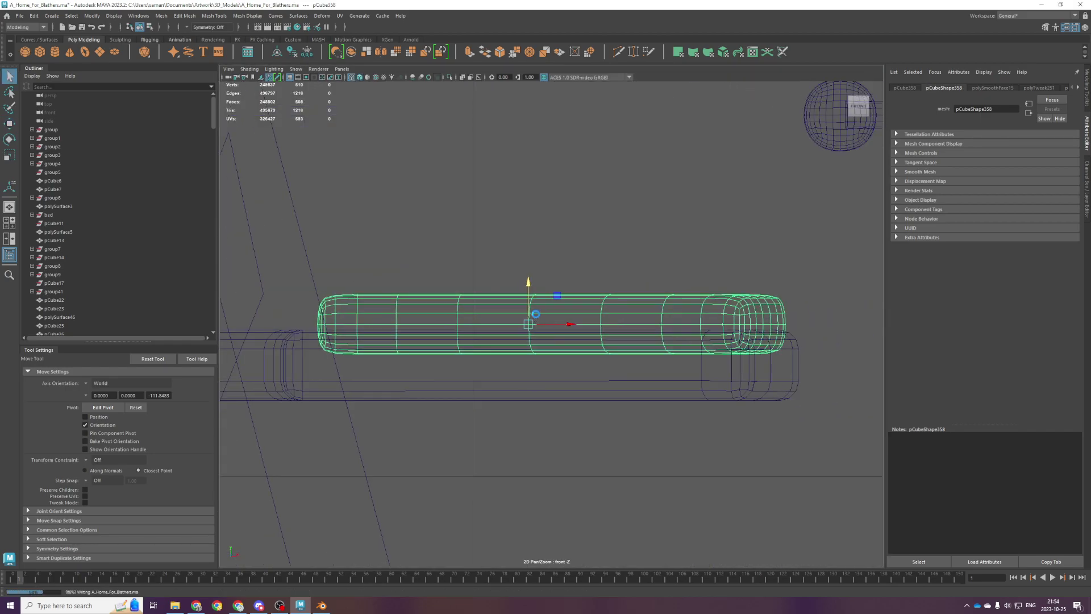
{"action": "scroll", "coordinate": [550, 340], "scroll_direction": "down", "scroll_amount": 3}
{"action": "key", "text": "space"}
{"action": "left_click_drag", "start_coordinate": [678, 227], "coordinate": [679, 207]}
{"action": "mouse_move", "coordinate": [679, 234]}
{"action": "left_mouse_down", "text": "alt"}
{"action": "mouse_move", "coordinate": [682, 264]}
{"action": "mouse_move", "coordinate": [877, 387]}
{"action": "left_mouse_up", "text": "alt"}
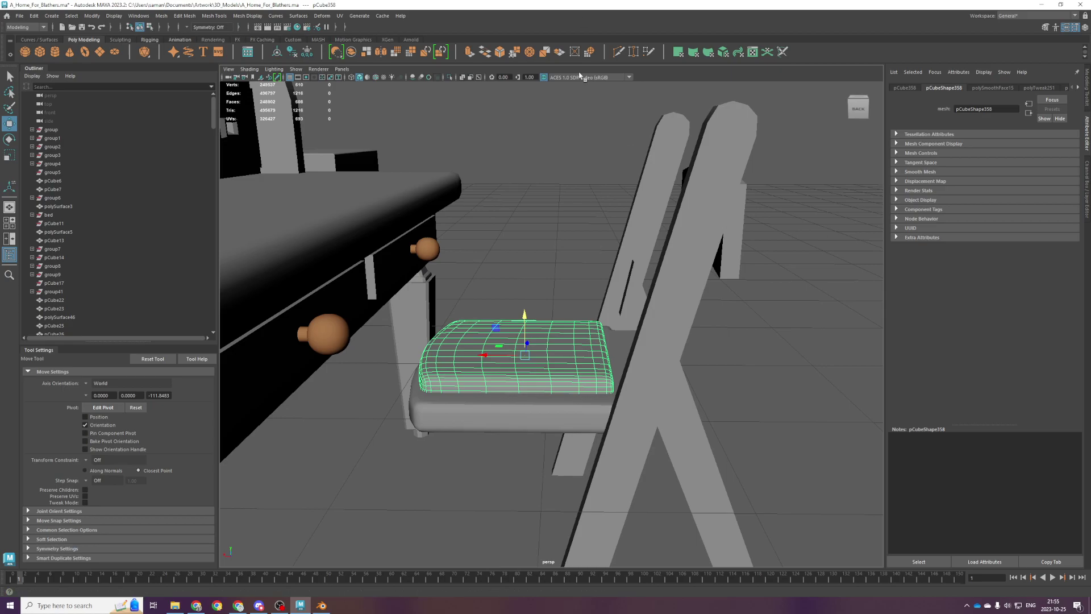
Stretch the backrest along its length and shift it sideways so both ends reach the posts.
{"action": "scroll", "coordinate": [573, 234], "scroll_direction": "down", "scroll_amount": 3}
{"action": "left_click_drag", "start_coordinate": [558, 290], "coordinate": [556, 321], "text": "alt"}
{"action": "right_click_drag", "start_coordinate": [602, 291], "coordinate": [692, 246]}
{"action": "left_click", "coordinate": [695, 246]}
{"action": "left_click_drag", "start_coordinate": [659, 267], "coordinate": [689, 318], "text": "alt"}
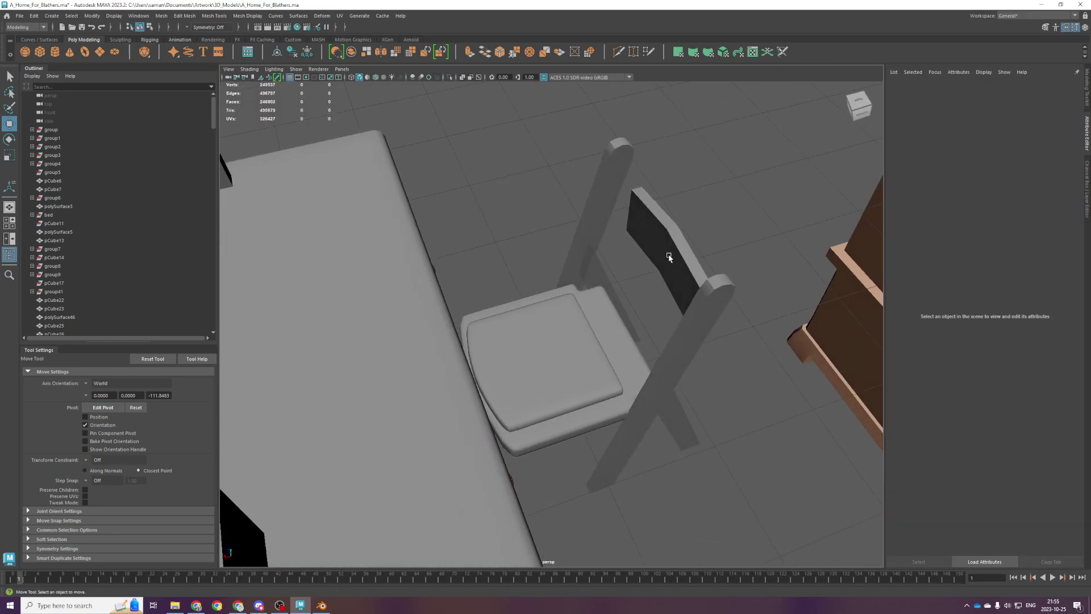
{"action": "left_click", "coordinate": [669, 258]}
{"action": "key", "text": "f"}
{"action": "key", "text": "space"}
{"action": "key", "text": "space"}
{"action": "left_click_drag", "start_coordinate": [554, 339], "coordinate": [553, 335]}
{"action": "key", "text": "space"}
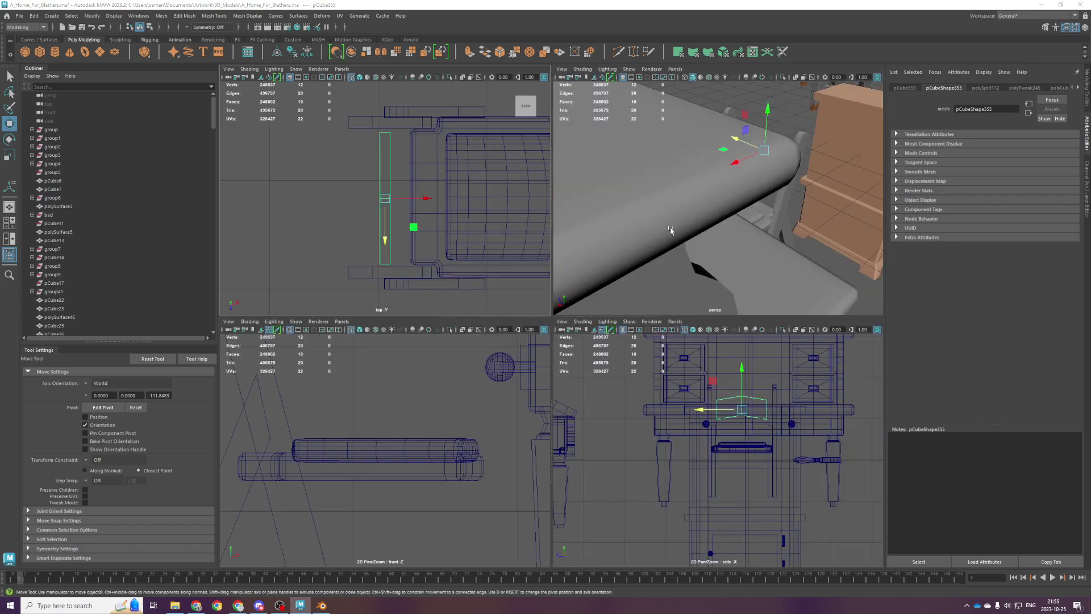
{"action": "key", "text": "space"}
{"action": "left_click_drag", "start_coordinate": [654, 244], "coordinate": [680, 283], "text": "alt"}
{"action": "key", "text": "space"}
{"action": "key", "text": "space"}
{"action": "key", "text": "r"}
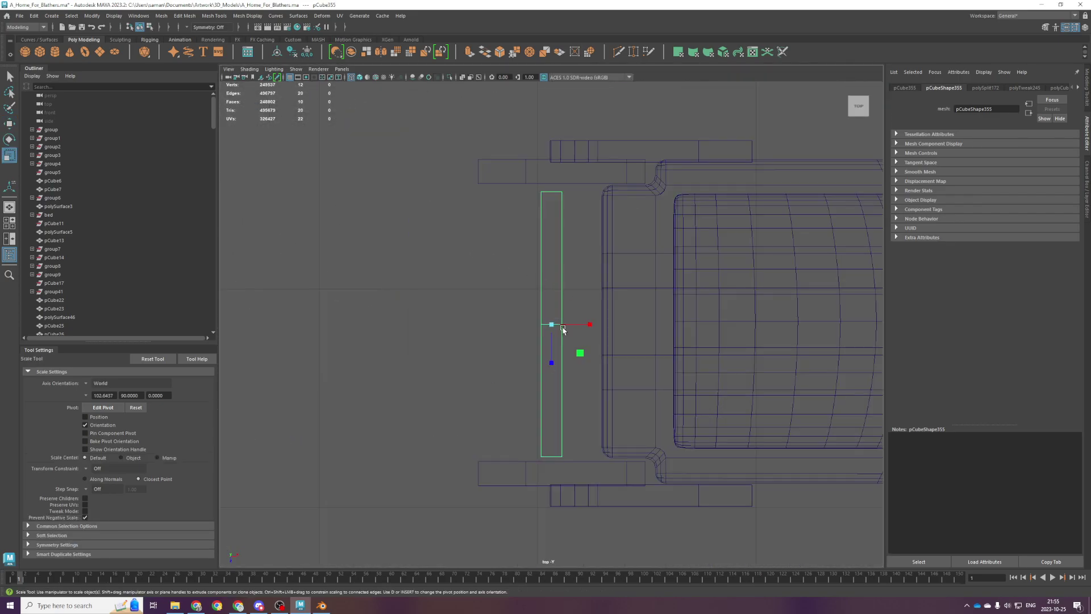
{"action": "left_click_drag", "start_coordinate": [548, 359], "coordinate": [552, 360]}
{"action": "key", "text": "w"}
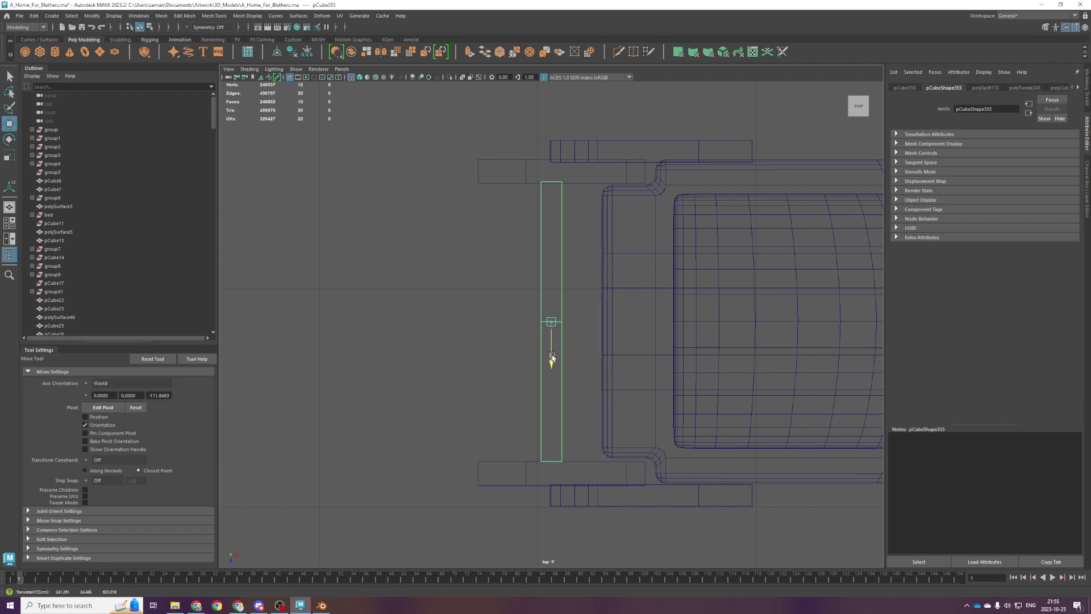
Move the backrest's central edge loop backwards to give the backrest a deeper bend.
{"action": "key", "text": "space"}
{"action": "key", "text": "space"}
{"action": "key", "text": "f"}
{"action": "left_click_drag", "start_coordinate": [638, 241], "coordinate": [568, 278], "text": "alt"}
{"action": "right_click_drag", "start_coordinate": [567, 289], "coordinate": [566, 252]}
{"action": "key", "text": "space"}
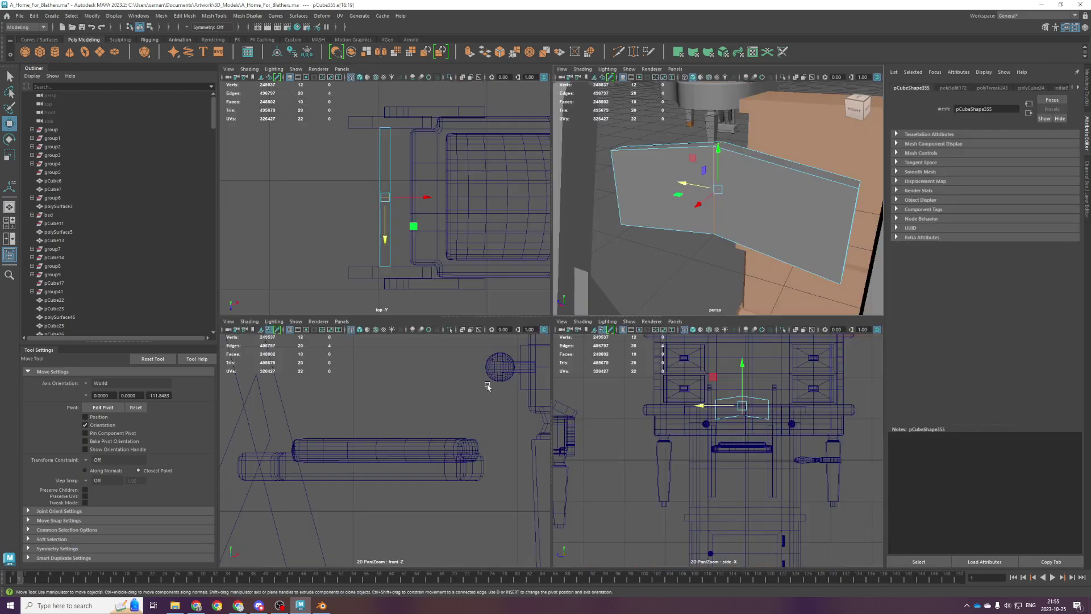
{"action": "key", "text": "space"}
{"action": "key", "text": "f"}
{"action": "scroll", "coordinate": [471, 412], "scroll_direction": "down", "scroll_amount": 7}
{"action": "left_click_drag", "start_coordinate": [590, 324], "coordinate": [555, 324]}
{"action": "key", "text": "space"}
{"action": "key", "text": "space"}
Bevel the backrest's central edge loop into several segments so the bend becomes a smooth curve.
{"action": "scroll", "coordinate": [643, 305], "scroll_direction": "down", "scroll_amount": 5}
{"action": "left_click_drag", "start_coordinate": [643, 305], "coordinate": [581, 303], "text": "alt"}
{"action": "key", "text": "ctrl+b"}
{"action": "mouse_move", "coordinate": [534, 350]}
{"action": "left_mouse_down", "text": "alt"}
{"action": "mouse_move", "coordinate": [543, 346]}
{"action": "mouse_move", "coordinate": [513, 347]}
{"action": "left_mouse_up", "text": "alt"}
{"action": "left_click_drag", "start_coordinate": [548, 306], "coordinate": [578, 295], "text": "alt"}
{"action": "key", "text": "q"}
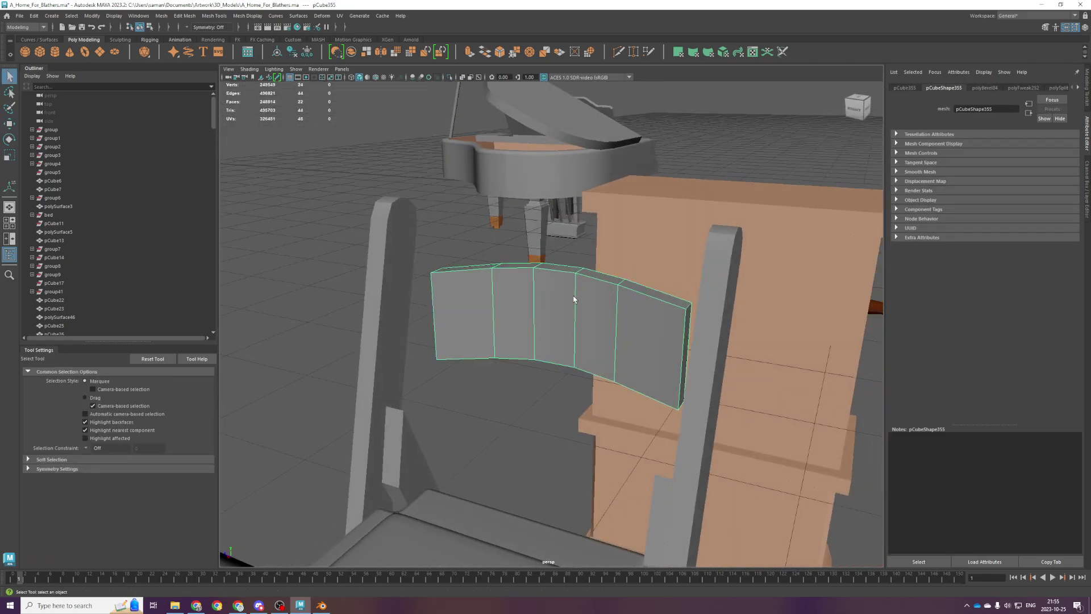
Rotate the backrest to match the slant of the posts and keep it positioned between them.
{"action": "key", "text": "space"}
{"action": "key", "text": "f"}
{"action": "key", "text": "e"}
{"action": "left_click_drag", "start_coordinate": [424, 451], "coordinate": [447, 467]}
{"action": "key", "text": "w"}
{"action": "key", "text": "r"}
{"action": "left_click_drag", "start_coordinate": [420, 226], "coordinate": [410, 242], "text": "alt"}
{"action": "left_click_drag", "start_coordinate": [798, 136], "coordinate": [624, 221], "text": "alt"}
{"action": "key", "text": "space"}
{"action": "key", "text": "w"}
{"action": "left_click_drag", "start_coordinate": [544, 299], "coordinate": [532, 284], "text": "alt"}
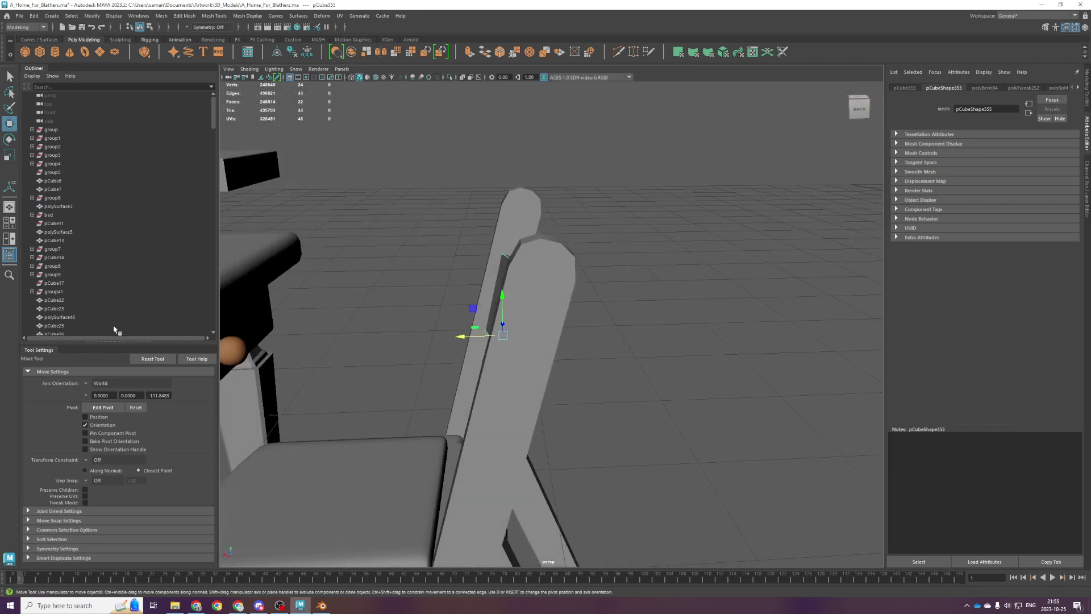
Set the Move and Scale axis orientation to Object, make the backrest taller along its slant, and save the scene.
{"action": "left_click", "coordinate": [92, 382]}
{"action": "left_click", "coordinate": [106, 384]}
{"action": "mouse_move", "coordinate": [517, 288]}
{"action": "left_mouse_down", "text": "alt"}
{"action": "mouse_move", "coordinate": [529, 284]}
{"action": "mouse_move", "coordinate": [518, 281]}
{"action": "left_mouse_up", "text": "alt"}
{"action": "key", "text": "r"}
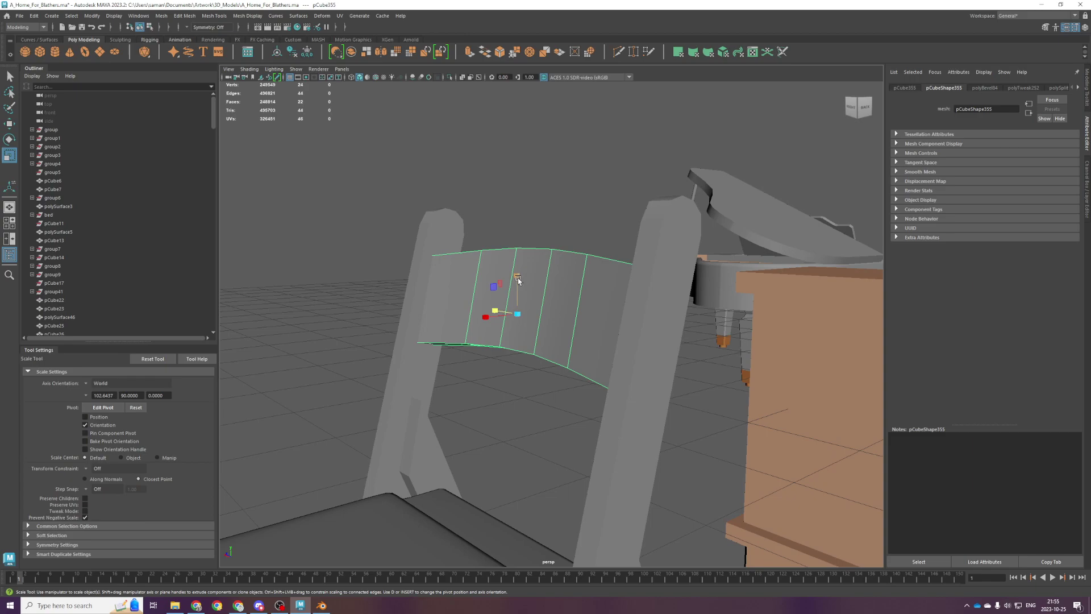
{"action": "left_click", "coordinate": [96, 383]}
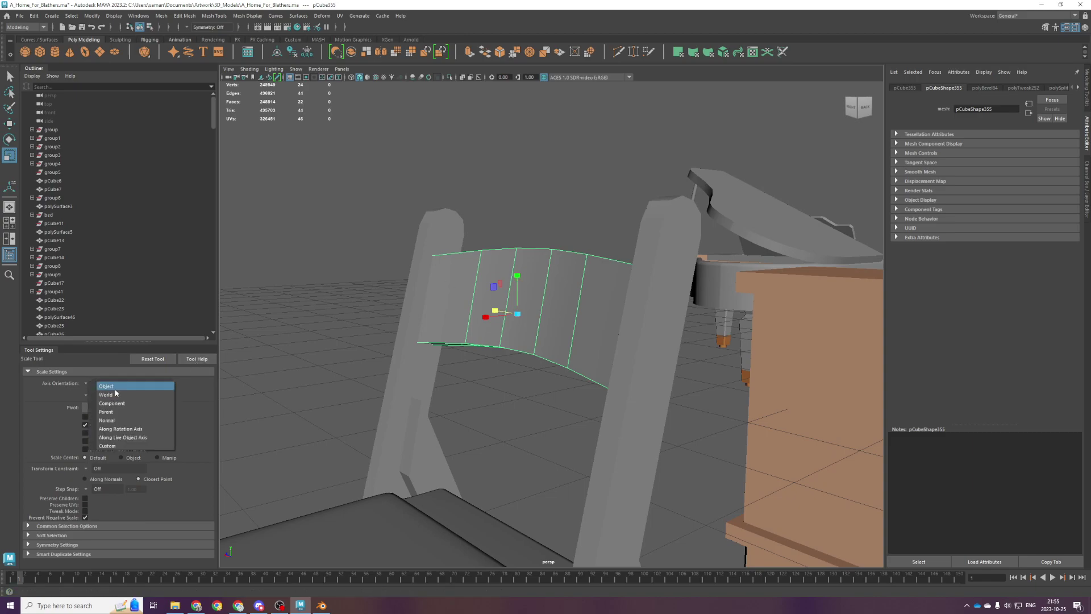
{"action": "left_click", "coordinate": [101, 386]}
{"action": "left_click_drag", "start_coordinate": [525, 279], "coordinate": [536, 266]}
{"action": "key", "text": "ctrl+s"}
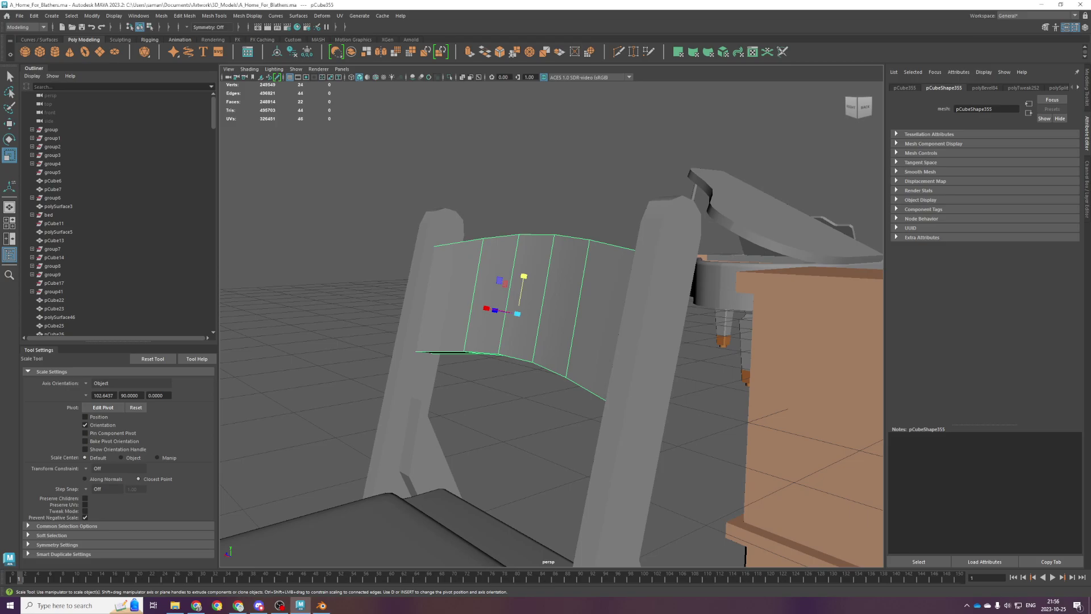
{"action": "scroll", "coordinate": [624, 329], "scroll_direction": "down", "scroll_amount": 3}
{"action": "left_click_drag", "start_coordinate": [624, 328], "coordinate": [582, 370], "text": "alt"}
{"action": "key", "text": "ctrl+s"}
Delete the bevelled seat beneath the cushion and create a new polygon cube to replace it.
{"action": "scroll", "coordinate": [496, 377], "scroll_direction": "down", "scroll_amount": 5}
{"action": "left_click_drag", "start_coordinate": [496, 377], "coordinate": [502, 446], "text": "alt"}
{"action": "left_click", "coordinate": [515, 387]}
{"action": "left_click", "coordinate": [531, 285]}
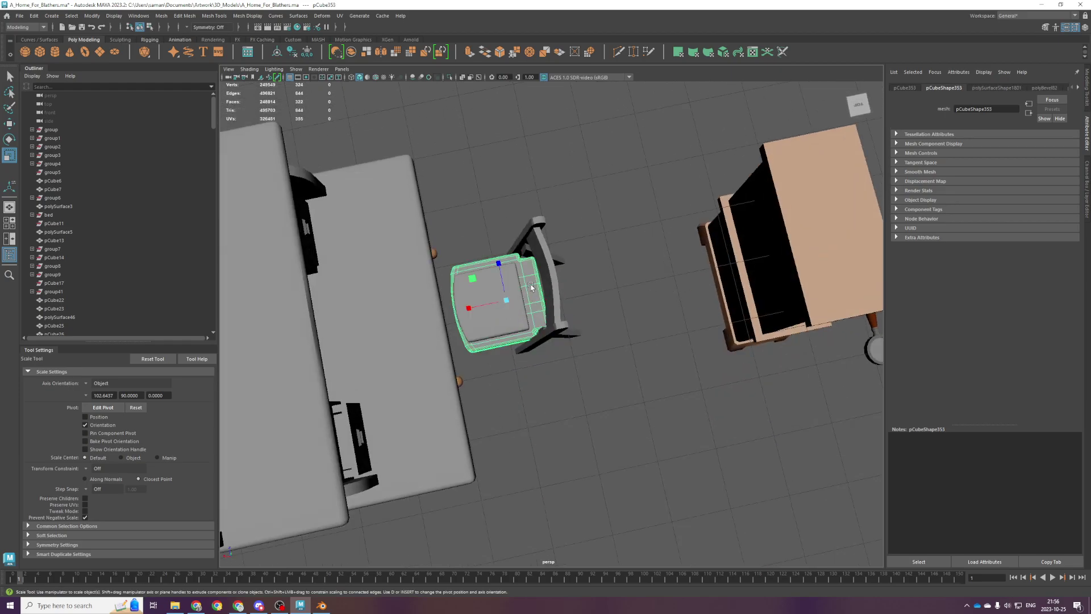
{"action": "key", "text": "Delete"}
{"action": "left_click", "coordinate": [40, 52]}
{"action": "scroll", "coordinate": [436, 214], "scroll_direction": "down", "scroll_amount": 10}
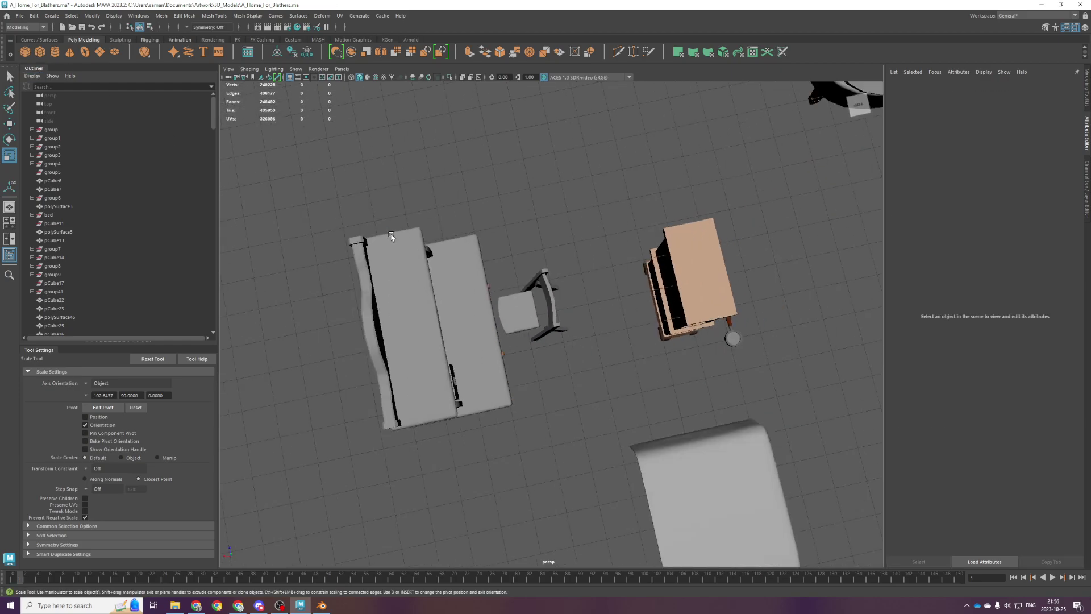
Move the new cube in the top view from the scene's origin to the chair beside the desk.
{"action": "key", "text": "space"}
{"action": "key", "text": "f"}
{"action": "scroll", "coordinate": [436, 214], "scroll_direction": "down", "scroll_amount": 8}
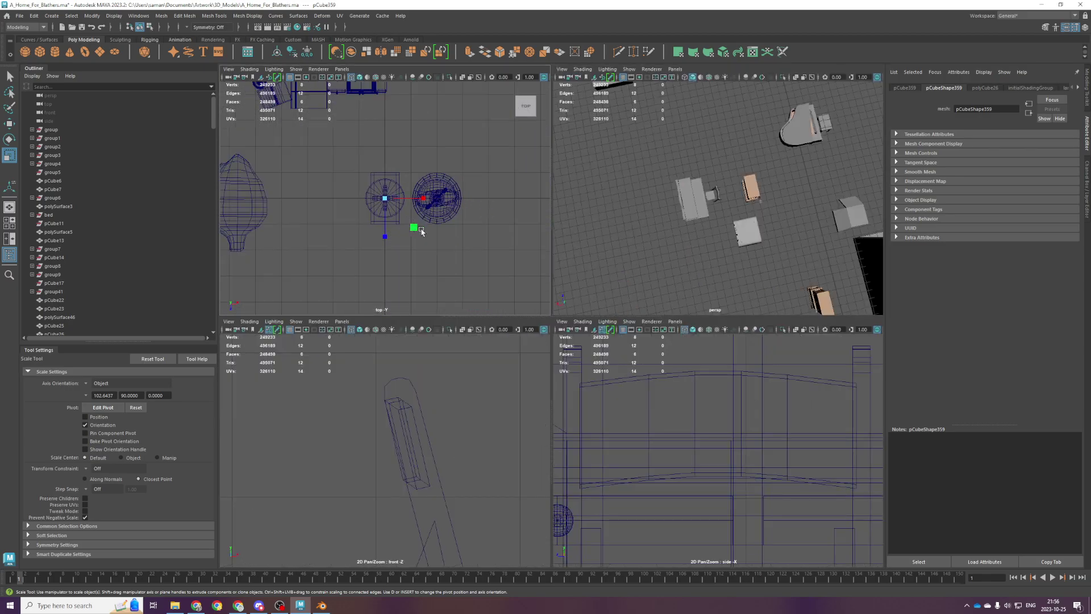
{"action": "key", "text": "space"}
{"action": "scroll", "coordinate": [633, 495], "scroll_direction": "down", "scroll_amount": 4}
{"action": "scroll", "coordinate": [633, 495], "scroll_direction": "down", "scroll_amount": 1}
{"action": "key", "text": "w"}
{"action": "middle_click_drag", "start_coordinate": [632, 493], "coordinate": [548, 294], "text": "alt"}
{"action": "scroll", "coordinate": [580, 324], "scroll_direction": "down", "scroll_amount": 2}
{"action": "left_click_drag", "start_coordinate": [534, 229], "coordinate": [656, 507]}
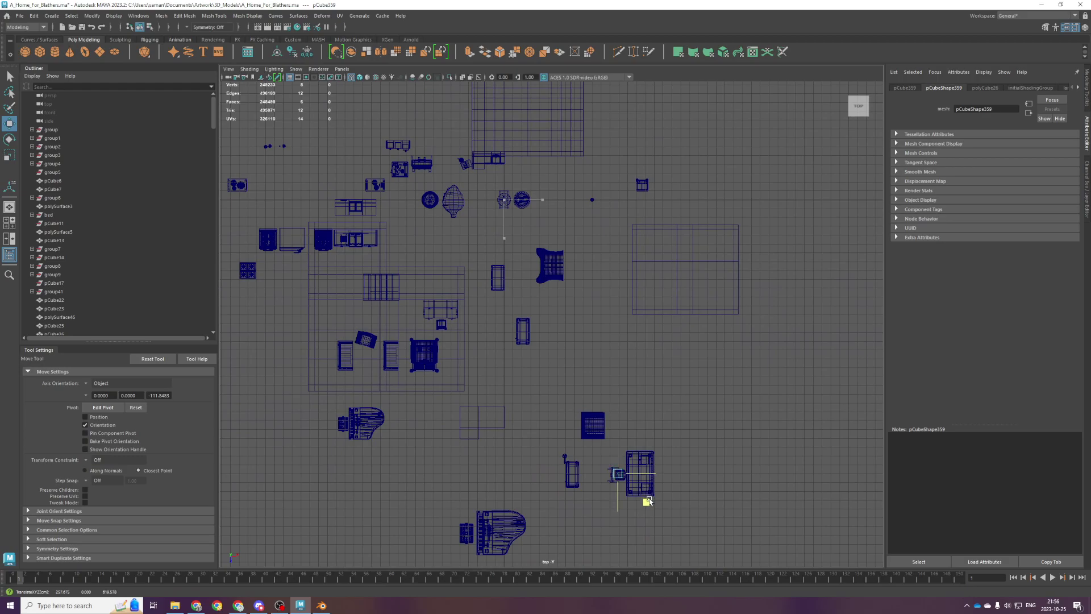
Scale the cube uniformly to about 25, centre it between the chair's posts, and save the scene.
{"action": "key", "text": "f"}
{"action": "scroll", "coordinate": [534, 397], "scroll_direction": "down", "scroll_amount": 10}
{"action": "key", "text": "r"}
{"action": "left_click_drag", "start_coordinate": [551, 325], "coordinate": [651, 505]}
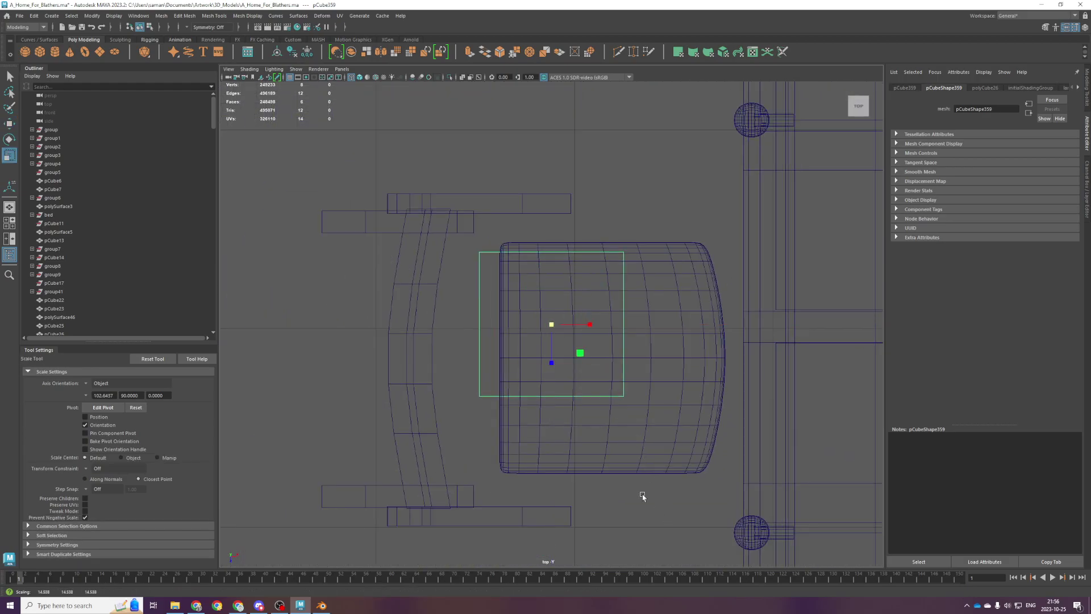
{"action": "key", "text": "w"}
{"action": "key", "text": "r"}
{"action": "left_click_drag", "start_coordinate": [552, 365], "coordinate": [559, 477]}
{"action": "key", "text": "w"}
{"action": "left_click_drag", "start_coordinate": [551, 419], "coordinate": [511, 429]}
{"action": "key", "text": "r"}
{"action": "key", "text": "ctrl+s"}
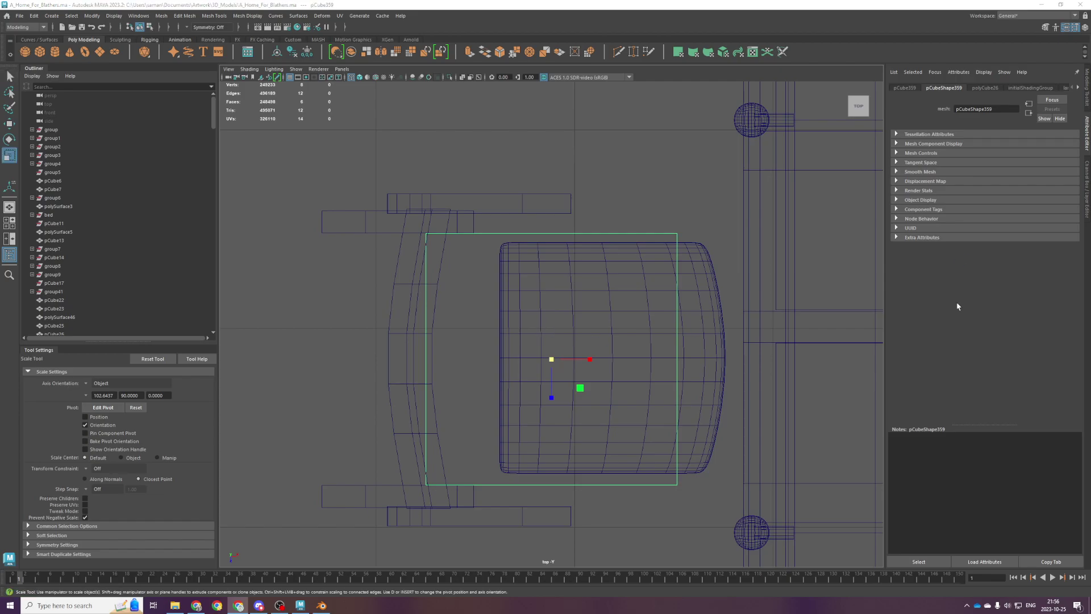
Combine the posts and backrest into one mesh and rotate it to about 6.6 degrees on Z.
{"action": "key", "text": "space"}
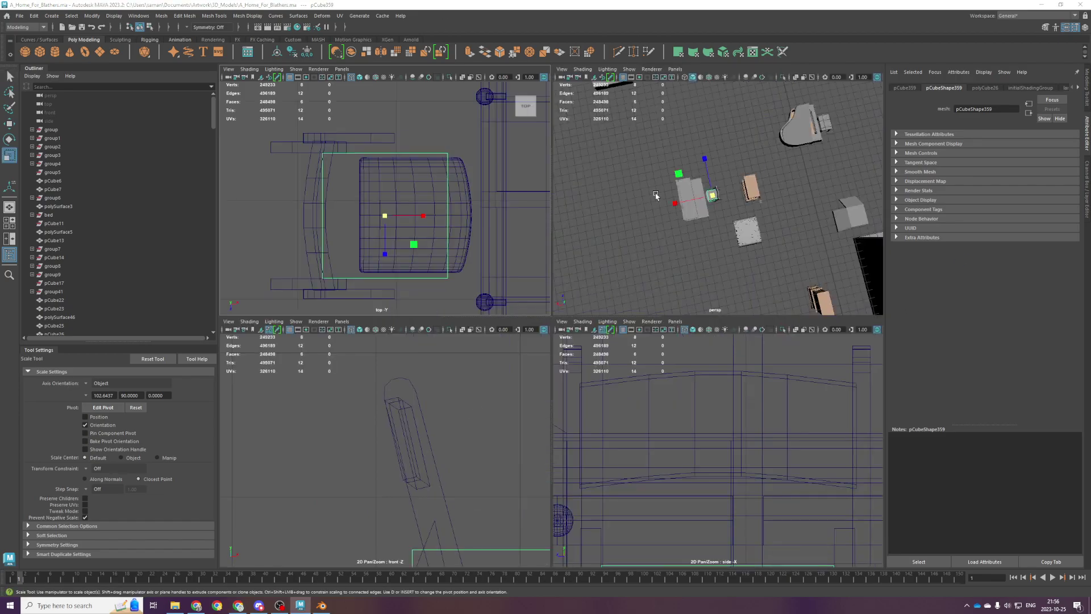
{"action": "key", "text": "space"}
{"action": "key", "text": "f"}
{"action": "left_click_drag", "start_coordinate": [584, 266], "coordinate": [524, 367], "text": "alt"}
{"action": "scroll", "coordinate": [577, 344], "scroll_direction": "down", "scroll_amount": 5}
{"action": "left_click", "coordinate": [484, 309]}
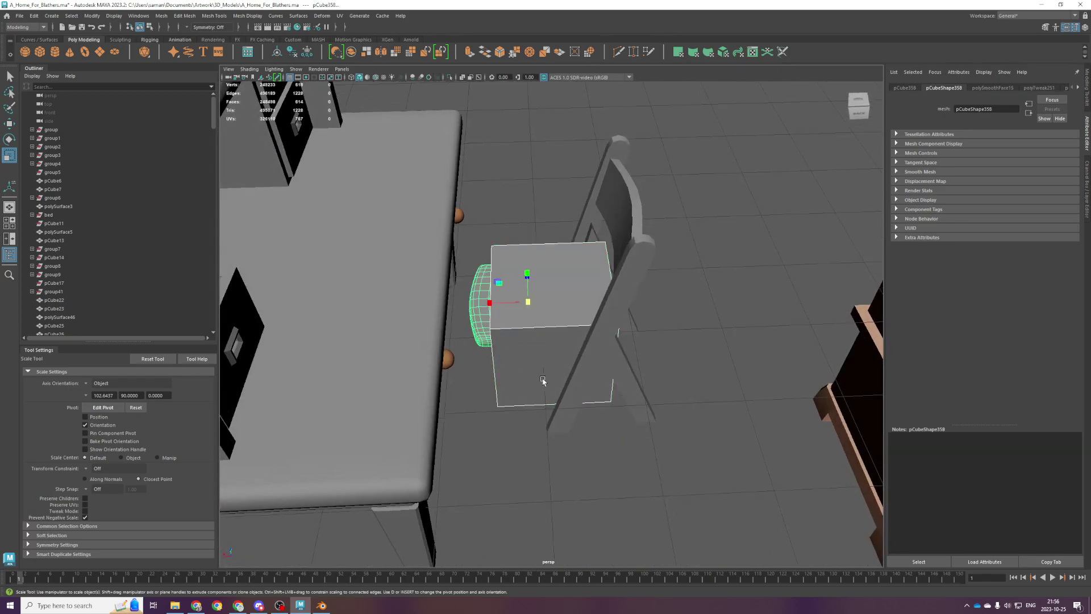
{"action": "key", "text": "space"}
{"action": "key", "text": "space"}
{"action": "left_click_drag", "start_coordinate": [458, 86], "coordinate": [556, 192]}
{"action": "left_click", "coordinate": [161, 15]}
{"action": "left_click", "coordinate": [176, 48]}
{"action": "key", "text": "e"}
{"action": "left_click_drag", "start_coordinate": [589, 330], "coordinate": [591, 335]}
{"action": "key", "text": "w"}
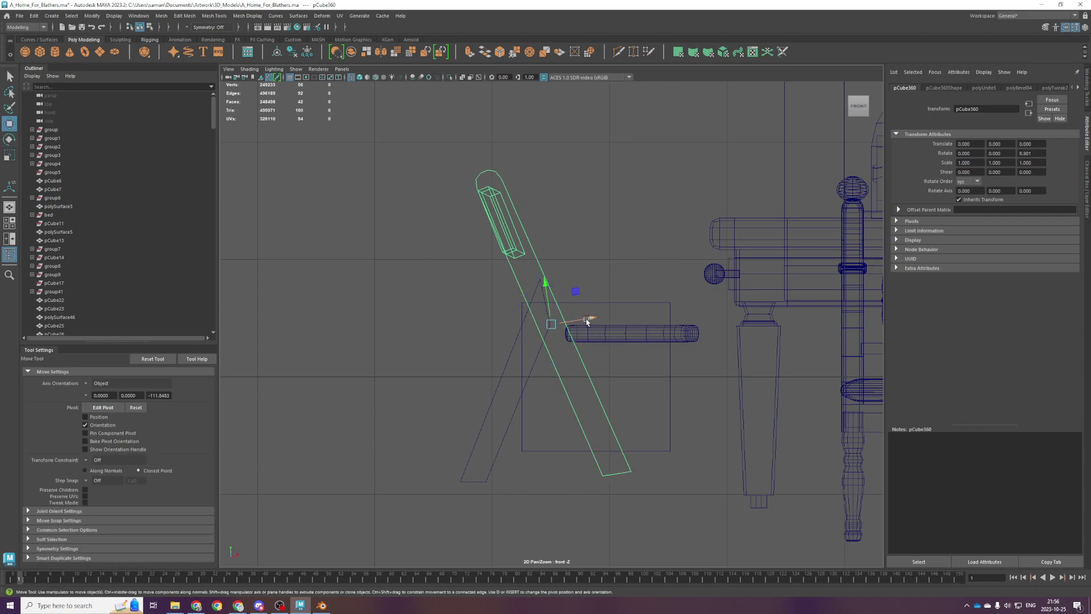
{"action": "left_click_drag", "start_coordinate": [585, 323], "coordinate": [595, 327]}
{"action": "key", "text": "ctrl+z"}
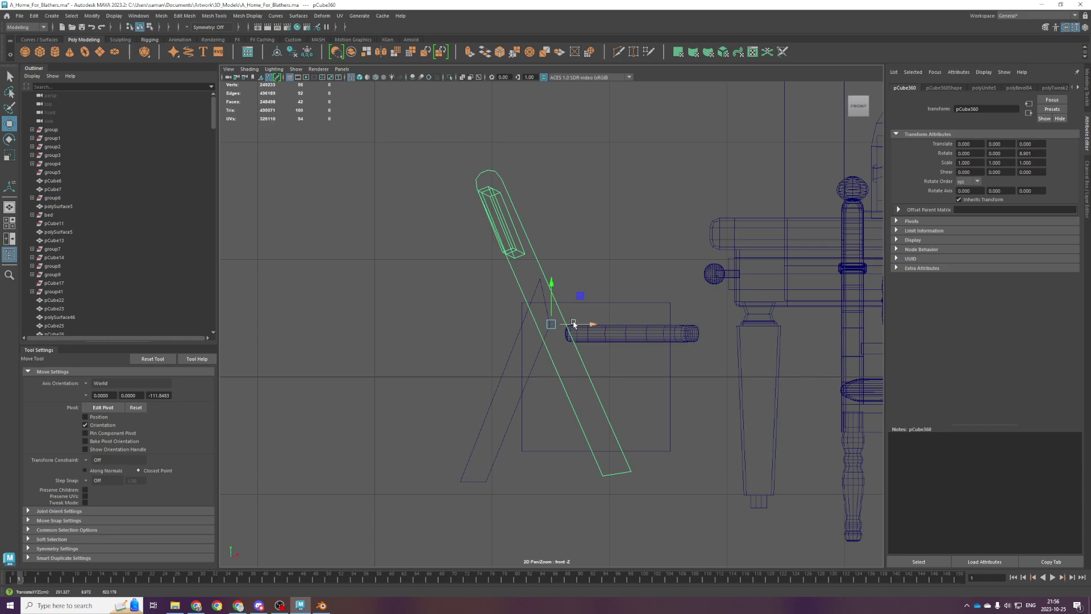
Save the scene and flatten the bottom vertices of the posts and rear legs to one level along the World Y axis.
{"action": "key", "text": "ctrl+s"}
{"action": "right_click_drag", "start_coordinate": [577, 252], "coordinate": [534, 323]}
{"action": "left_click", "coordinate": [467, 437]}
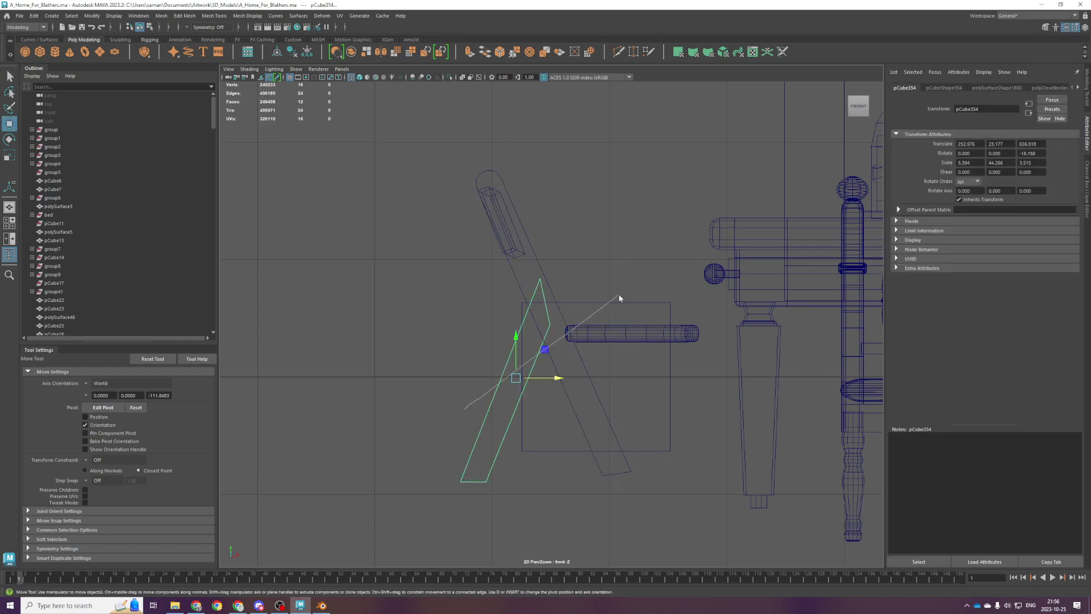
{"action": "left_click", "coordinate": [550, 343], "text": "shift"}
{"action": "right_click_drag", "start_coordinate": [457, 317], "coordinate": [437, 321]}
{"action": "left_click_drag", "start_coordinate": [413, 418], "coordinate": [653, 501]}
{"action": "key", "text": "r"}
{"action": "left_click", "coordinate": [113, 383]}
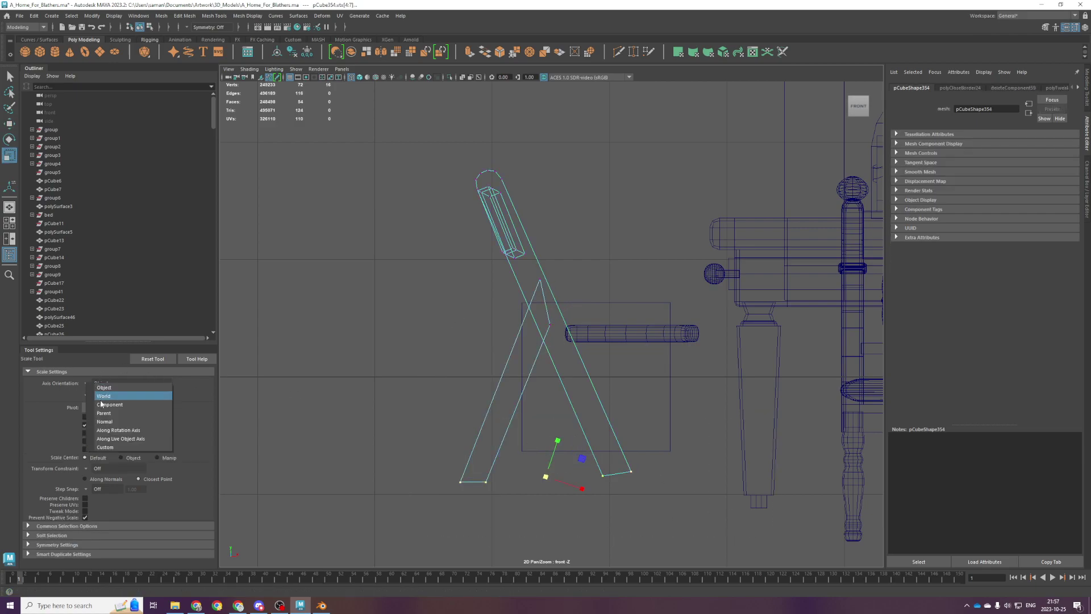
{"action": "left_click", "coordinate": [102, 401]}
{"action": "left_click_drag", "start_coordinate": [545, 440], "coordinate": [548, 532]}
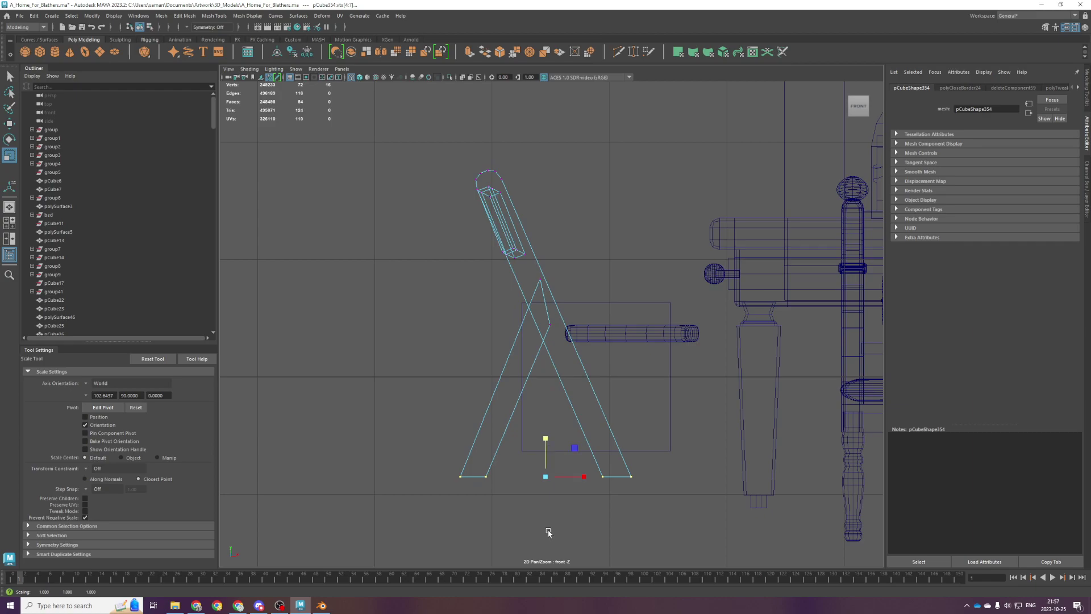
Adjust the outer bottom corner vertices of the feet along the chair's depth and return to object selection.
{"action": "left_click_drag", "start_coordinate": [446, 473], "coordinate": [472, 493]}
{"action": "left_click_drag", "start_coordinate": [623, 460], "coordinate": [577, 476], "text": "shift"}
{"action": "key", "text": "space"}
{"action": "key", "text": "space"}
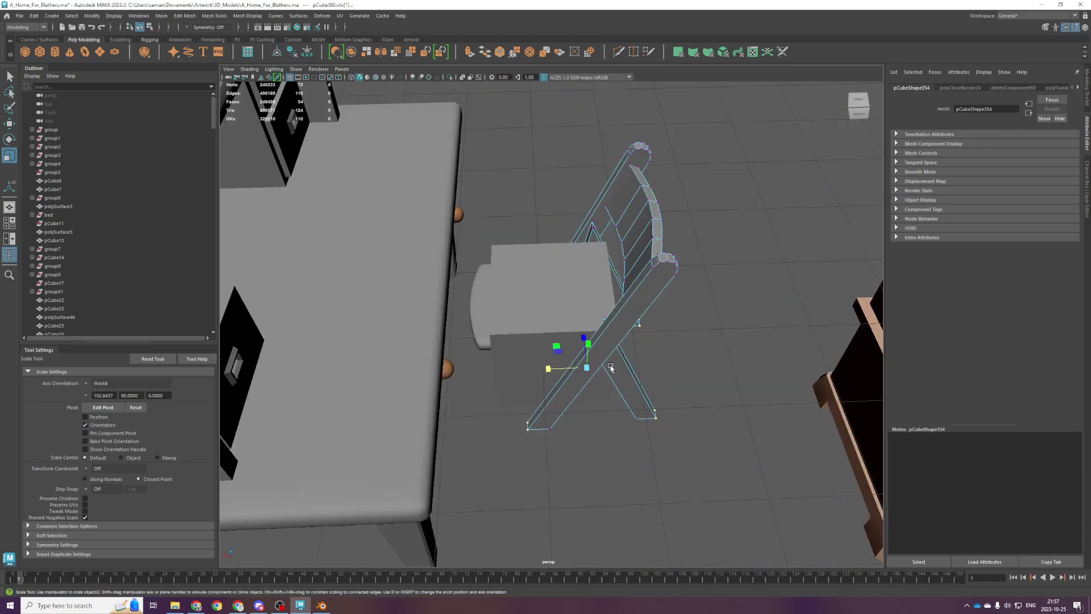
{"action": "left_click", "coordinate": [649, 311]}
{"action": "left_click_drag", "start_coordinate": [578, 330], "coordinate": [523, 339], "text": "alt"}
Flatten the cube into a thin seat slab and raise it to just beneath the cushion, saving the scene.
{"action": "left_click", "coordinate": [545, 320]}
{"action": "key", "text": "ctrl+s"}
{"action": "scroll", "coordinate": [504, 397], "scroll_direction": "down", "scroll_amount": 3}
{"action": "scroll", "coordinate": [504, 398], "scroll_direction": "down", "scroll_amount": 2}
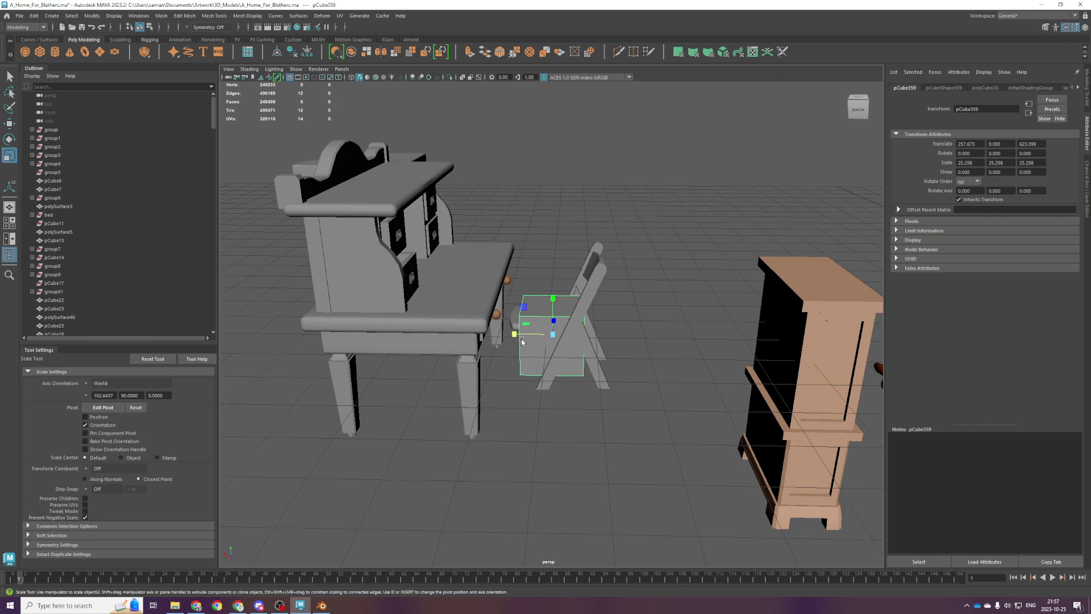
{"action": "scroll", "coordinate": [522, 341], "scroll_direction": "up", "scroll_amount": 2}
{"action": "scroll", "coordinate": [526, 336], "scroll_direction": "down", "scroll_amount": 2}
{"action": "key", "text": "space"}
{"action": "key", "text": "space"}
{"action": "scroll", "coordinate": [624, 342], "scroll_direction": "down", "scroll_amount": 1}
{"action": "key", "text": "space"}
{"action": "key", "text": "space"}
{"action": "left_click_drag", "start_coordinate": [556, 286], "coordinate": [560, 248]}
{"action": "key", "text": "w"}
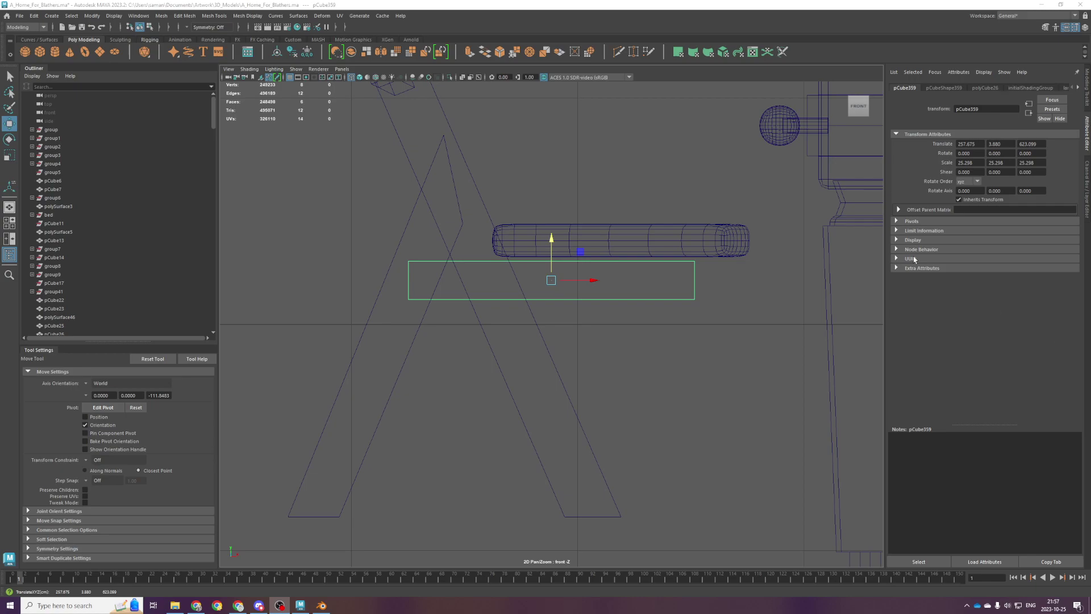
Move the seat slab slightly back towards the chair's posts.
{"action": "key", "text": "space"}
{"action": "key", "text": "space"}
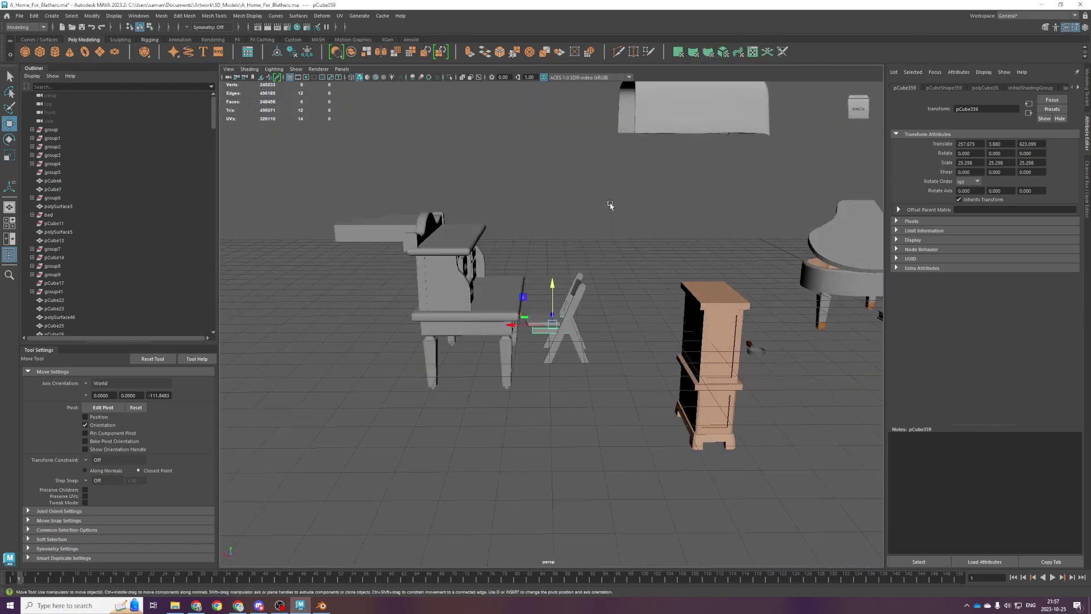
{"action": "scroll", "coordinate": [576, 334], "scroll_direction": "up", "scroll_amount": 6}
{"action": "left_click_drag", "start_coordinate": [576, 334], "coordinate": [422, 408], "text": "alt"}
{"action": "left_click_drag", "start_coordinate": [568, 372], "coordinate": [578, 389]}
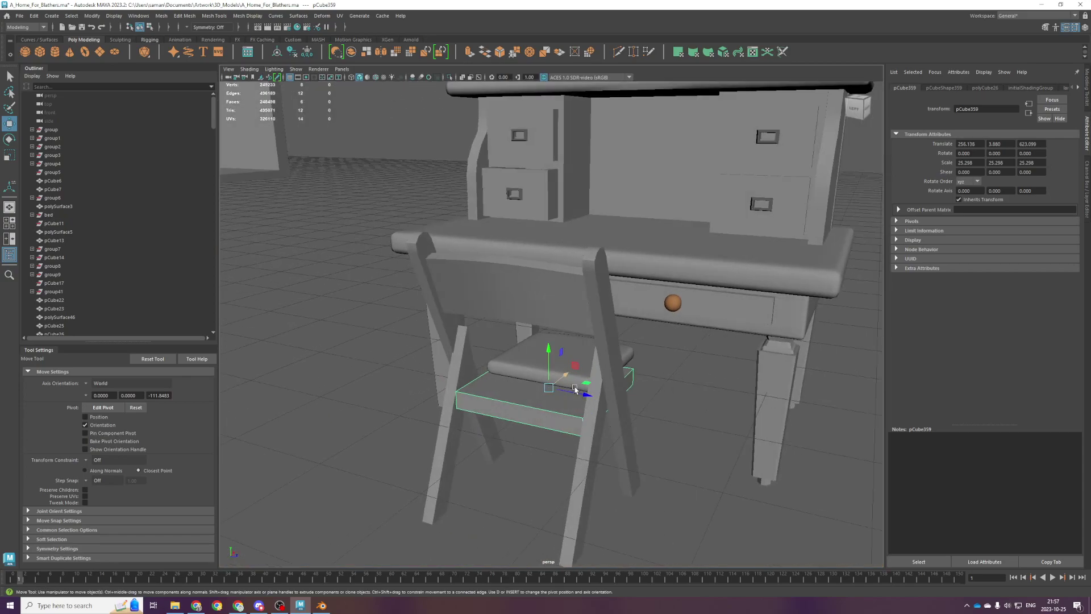
Insert an edge loop across the seat slab's width with Multi-Cut, just in front of the chair's rear supports.
{"action": "key", "text": "r"}
{"action": "scroll", "coordinate": [553, 425], "scroll_direction": "up", "scroll_amount": 3}
{"action": "left_click_drag", "start_coordinate": [553, 426], "coordinate": [657, 407], "text": "alt"}
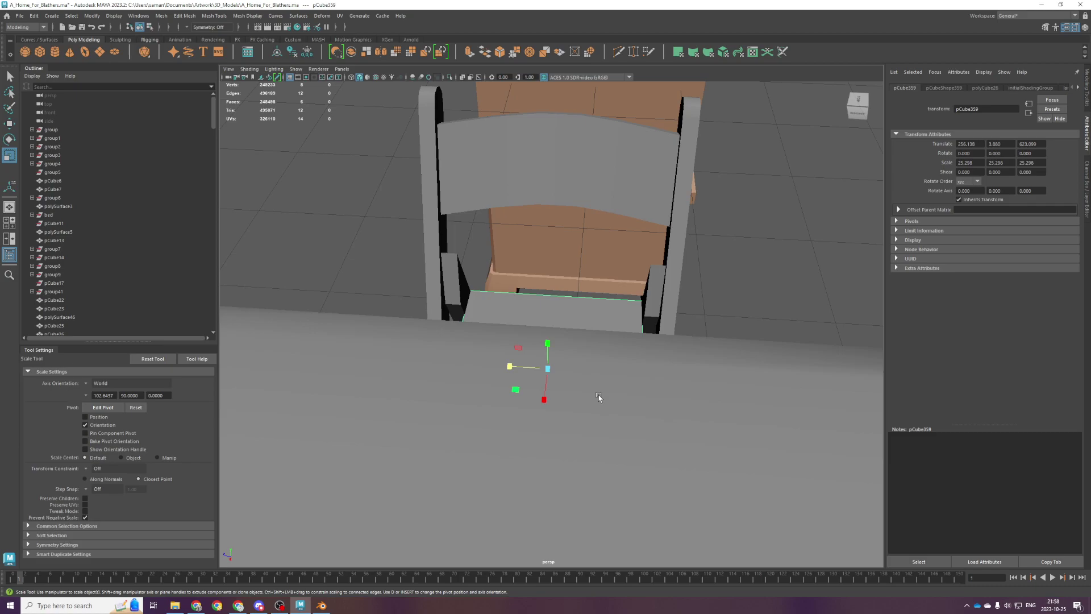
{"action": "left_click_drag", "start_coordinate": [355, 328], "coordinate": [541, 340], "text": "alt"}
{"action": "key", "text": "space"}
{"action": "key", "text": "space"}
{"action": "key", "text": "f"}
{"action": "scroll", "coordinate": [469, 284], "scroll_direction": "down", "scroll_amount": 3}
{"action": "right_click_drag", "start_coordinate": [473, 276], "coordinate": [427, 273], "text": "shift"}
{"action": "left_click", "coordinate": [507, 211], "text": "ctrl"}
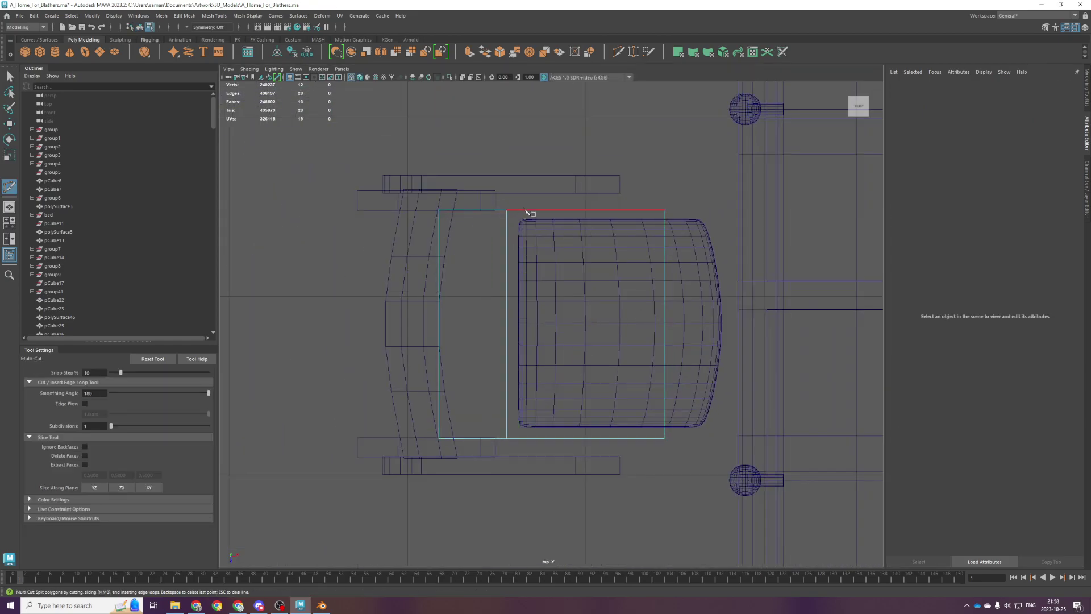
{"action": "key", "text": "space"}
{"action": "key", "text": "space"}
{"action": "key", "text": "q"}
Extrude the side faces of the slab's front section outward on both sides to widen it, and save the scene.
{"action": "left_click_drag", "start_coordinate": [589, 281], "coordinate": [438, 358], "text": "alt"}
{"action": "left_click", "coordinate": [554, 430]}
{"action": "left_click", "coordinate": [591, 413]}
{"action": "left_click", "coordinate": [574, 424], "text": "shift"}
{"action": "key", "text": "ctrl+e"}
{"action": "key", "text": "r"}
{"action": "key", "text": "space"}
{"action": "left_click_drag", "start_coordinate": [403, 236], "coordinate": [404, 245]}
{"action": "key", "text": "space"}
{"action": "key", "text": "space"}
{"action": "left_click", "coordinate": [608, 322]}
{"action": "left_click", "coordinate": [669, 341]}
{"action": "key", "text": "space"}
{"action": "left_click_drag", "start_coordinate": [640, 309], "coordinate": [610, 326], "text": "alt"}
{"action": "key", "text": "q"}
{"action": "key", "text": "ctrl+s"}
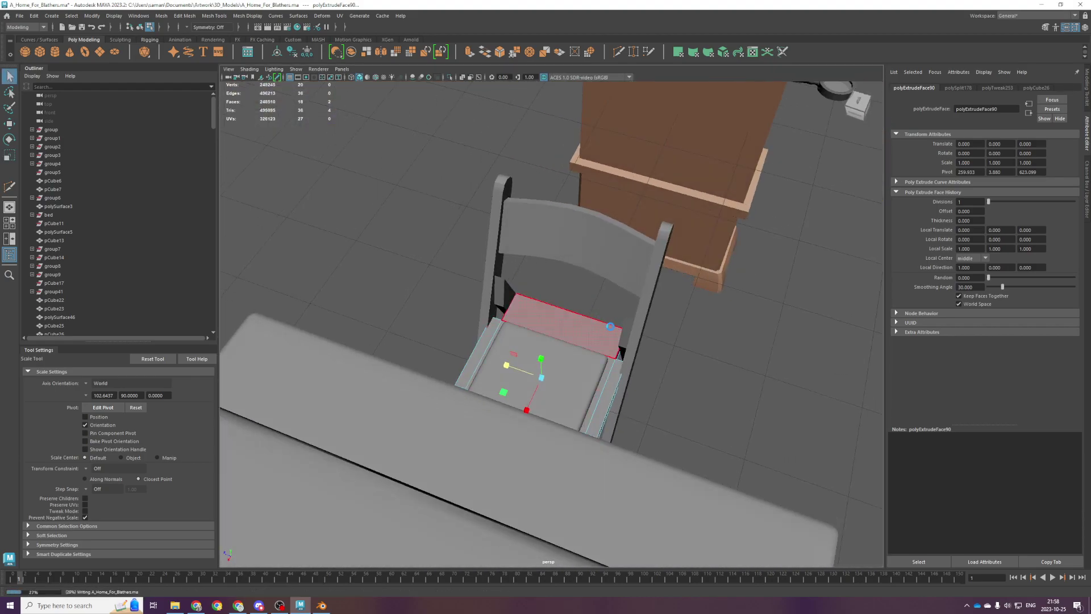
Move the vertices along the seat slab's front edge slightly forward.
{"action": "key", "text": "r"}
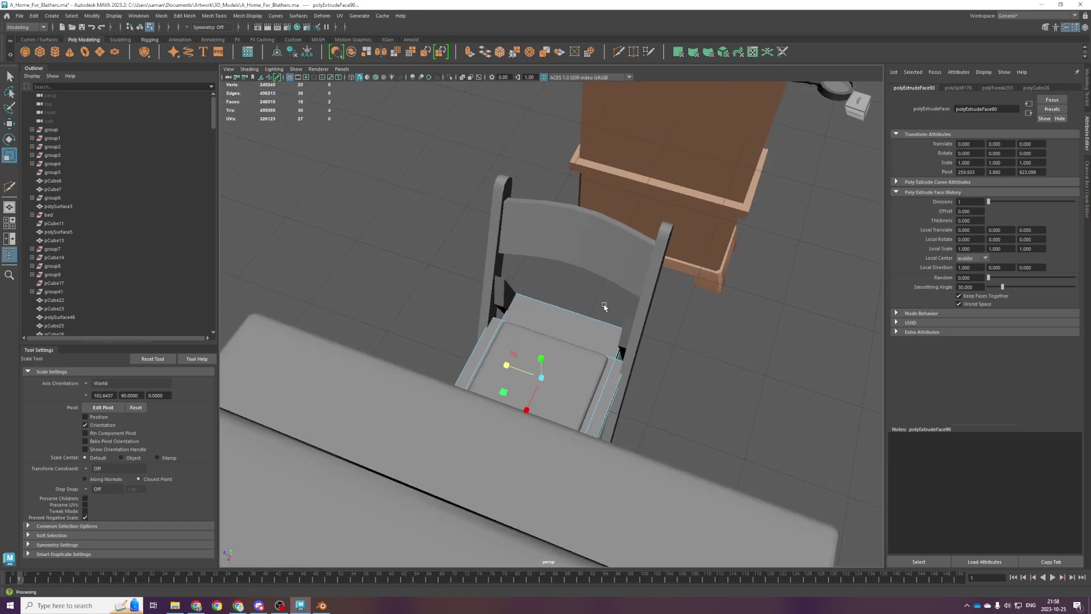
{"action": "left_click_drag", "start_coordinate": [604, 306], "coordinate": [512, 242], "text": "alt"}
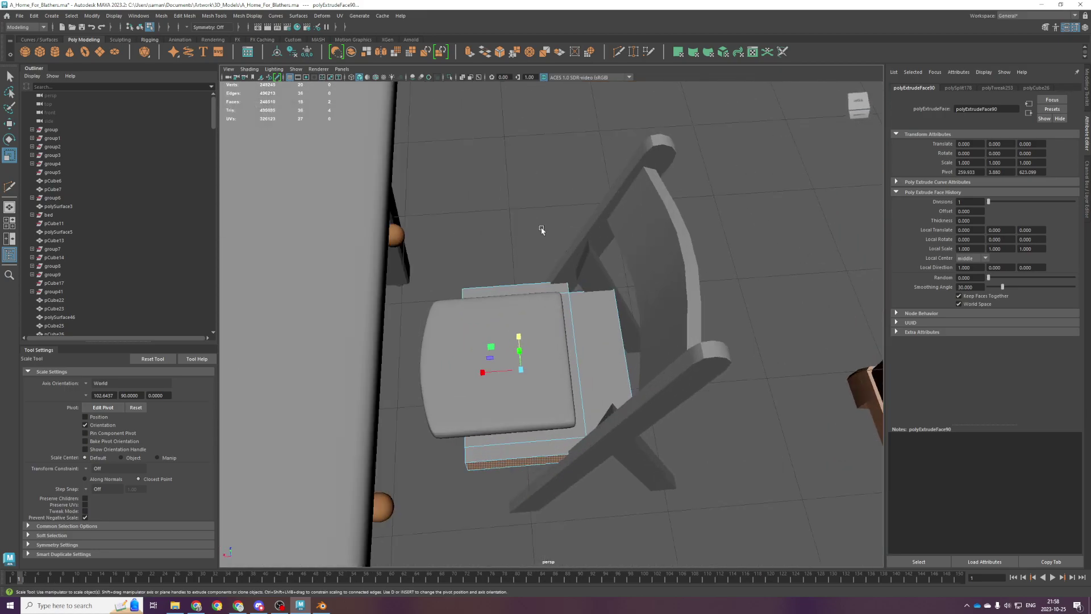
{"action": "key", "text": "space"}
{"action": "key", "text": "space"}
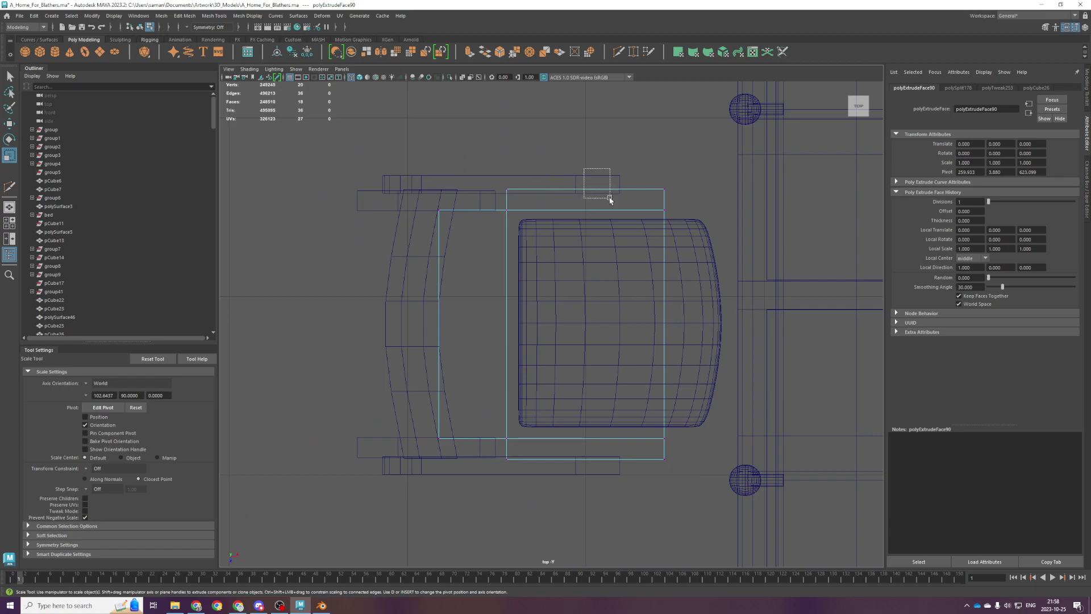
{"action": "left_click_drag", "start_coordinate": [594, 180], "coordinate": [757, 554]}
{"action": "key", "text": "w"}
{"action": "left_click_drag", "start_coordinate": [700, 326], "coordinate": [710, 328]}
Insert a centred edge loop running front to back through the seat slab with Multi-Cut.
{"action": "middle_click_drag", "start_coordinate": [655, 238], "coordinate": [626, 246], "text": "alt"}
{"action": "right_click_drag", "start_coordinate": [657, 219], "coordinate": [599, 224], "text": "shift"}
{"action": "left_click", "coordinate": [477, 324], "text": "ctrl+shift"}
{"action": "left_click", "coordinate": [476, 331]}
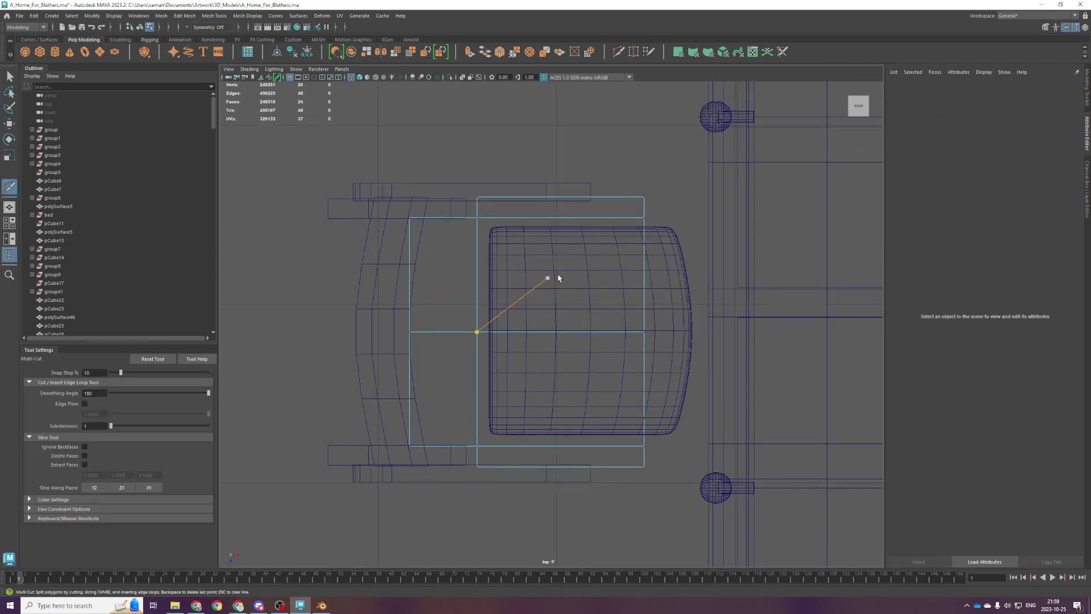
{"action": "key", "text": "q"}
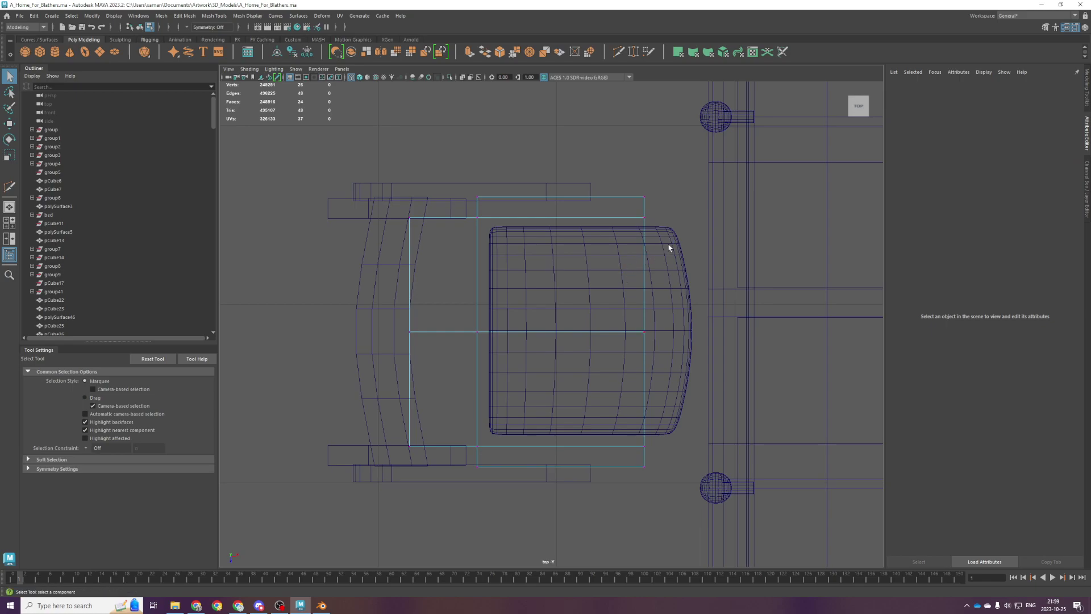
Move the front corner vertices on both sides of the seat slab back so its front edge tapers from the centre.
{"action": "key", "text": "space"}
{"action": "key", "text": "space"}
{"action": "left_click_drag", "start_coordinate": [677, 282], "coordinate": [632, 362], "text": "alt"}
{"action": "key", "text": "space"}
{"action": "key", "text": "space"}
{"action": "key", "text": "w"}
{"action": "left_click_drag", "start_coordinate": [576, 235], "coordinate": [598, 256]}
{"action": "left_click_drag", "start_coordinate": [564, 461], "coordinate": [596, 482], "text": "shift"}
{"action": "left_click_drag", "start_coordinate": [624, 360], "coordinate": [613, 357]}
Bevel the full centre edge loop of the seat slab with a fraction of 0.6 and 3 segments.
{"action": "key", "text": "space"}
{"action": "key", "text": "space"}
{"action": "right_click_drag", "start_coordinate": [613, 356], "coordinate": [613, 319]}
{"action": "left_click", "coordinate": [617, 362]}
{"action": "key", "text": "space"}
{"action": "key", "text": "space"}
{"action": "key", "text": "ctrl+b"}
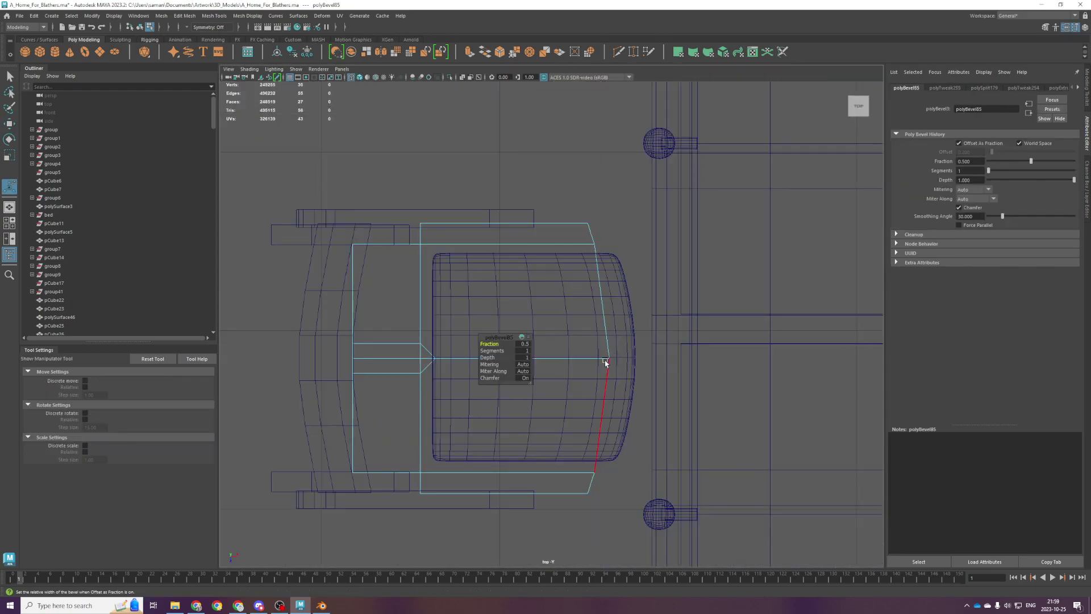
{"action": "key", "text": "ctrl+z"}
{"action": "left_click", "coordinate": [526, 359], "text": "shift"}
{"action": "key", "text": "ctrl+b"}
{"action": "mouse_move", "coordinate": [499, 351]}
{"action": "middle_mouse_down"}
{"action": "mouse_move", "coordinate": [515, 351]}
{"action": "mouse_move", "coordinate": [503, 343]}
{"action": "middle_mouse_up"}
{"action": "left_click", "coordinate": [489, 343]}
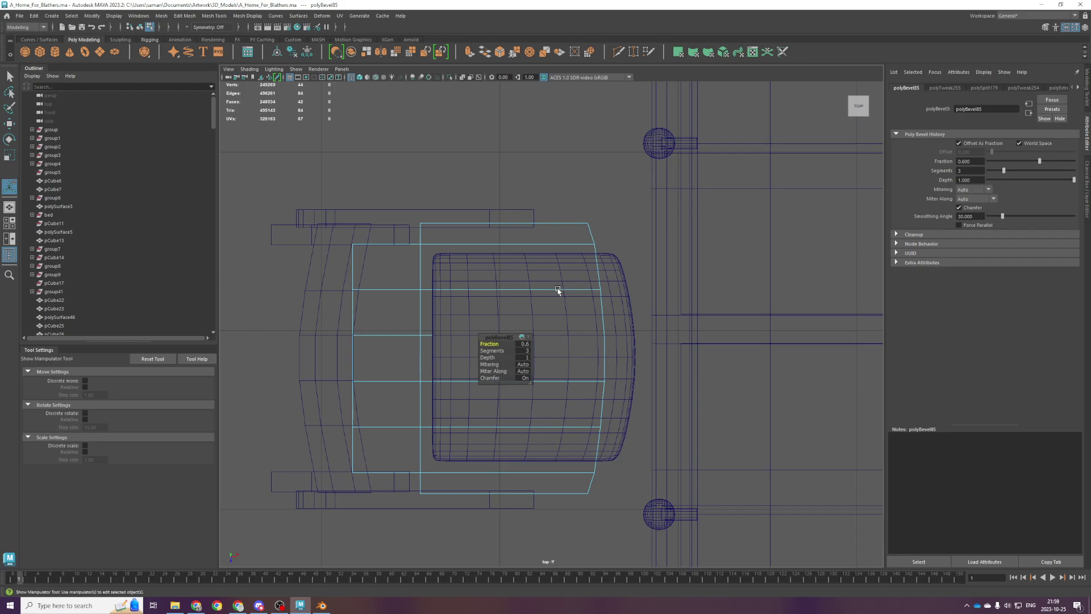
Move the cushion back along the seat so it sits behind the slab's front edge.
{"action": "key", "text": "space"}
{"action": "key", "text": "space"}
{"action": "left_click_drag", "start_coordinate": [612, 250], "coordinate": [494, 302], "text": "alt"}
{"action": "key", "text": "q"}
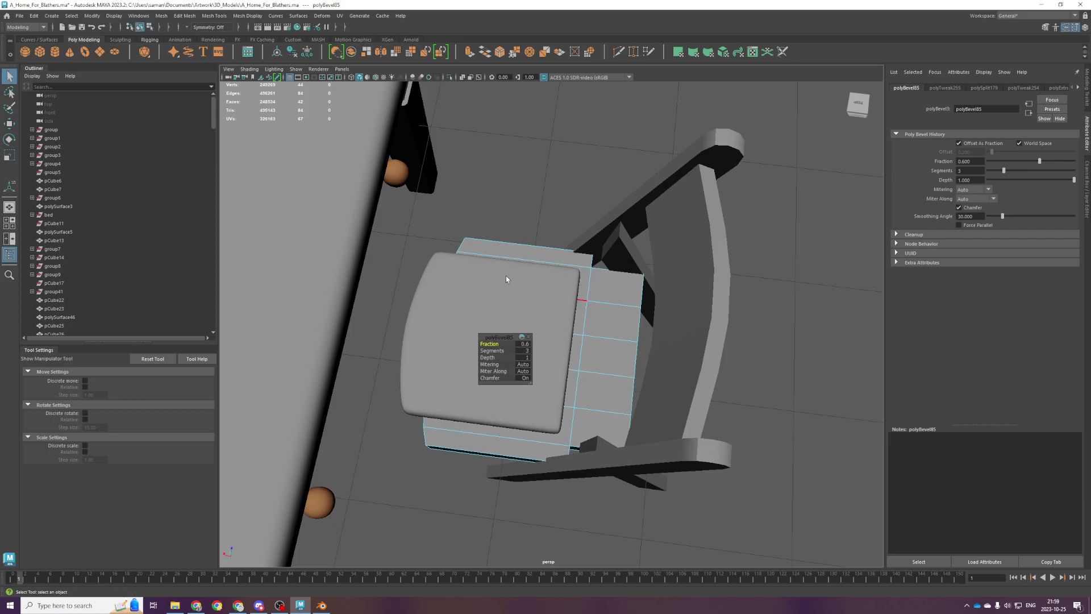
{"action": "left_click", "coordinate": [509, 278]}
{"action": "key", "text": "w"}
{"action": "left_click_drag", "start_coordinate": [490, 342], "coordinate": [512, 347]}
Move the middle and neighbouring front-edge vertices of the seat slab forward to form a rounded curve.
{"action": "key", "text": "space"}
{"action": "key", "text": "space"}
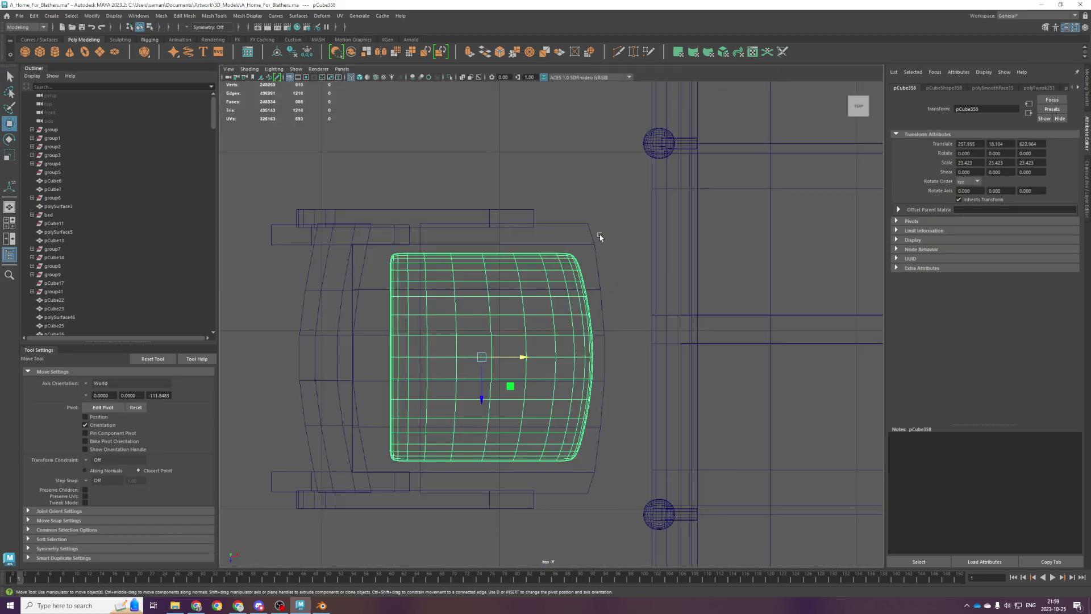
{"action": "left_click", "coordinate": [599, 237]}
{"action": "left_click_drag", "start_coordinate": [587, 258], "coordinate": [589, 257]}
{"action": "right_click_drag", "start_coordinate": [606, 239], "coordinate": [570, 239]}
{"action": "left_click_drag", "start_coordinate": [571, 308], "coordinate": [640, 400]}
{"action": "left_click_drag", "start_coordinate": [633, 358], "coordinate": [643, 359]}
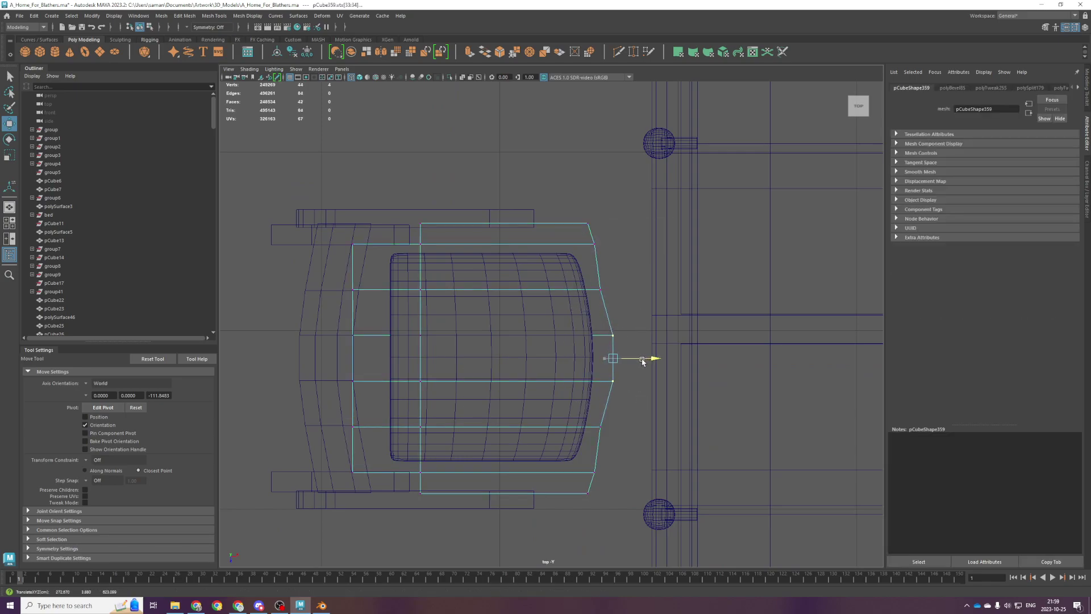
{"action": "left_click_drag", "start_coordinate": [584, 258], "coordinate": [619, 311]}
{"action": "left_click_drag", "start_coordinate": [587, 417], "coordinate": [612, 445], "text": "shift"}
{"action": "left_click_drag", "start_coordinate": [640, 364], "coordinate": [645, 366]}
Move the outermost front corner vertices of the seat slab slightly back, return to object selection and save the scene.
{"action": "mouse_move", "coordinate": [575, 225]}
{"action": "left_mouse_down"}
{"action": "mouse_move", "coordinate": [590, 244]}
{"action": "mouse_move", "coordinate": [594, 229]}
{"action": "left_mouse_up"}
{"action": "left_click_drag", "start_coordinate": [573, 491], "coordinate": [603, 509], "text": "shift"}
{"action": "left_click_drag", "start_coordinate": [628, 359], "coordinate": [625, 361]}
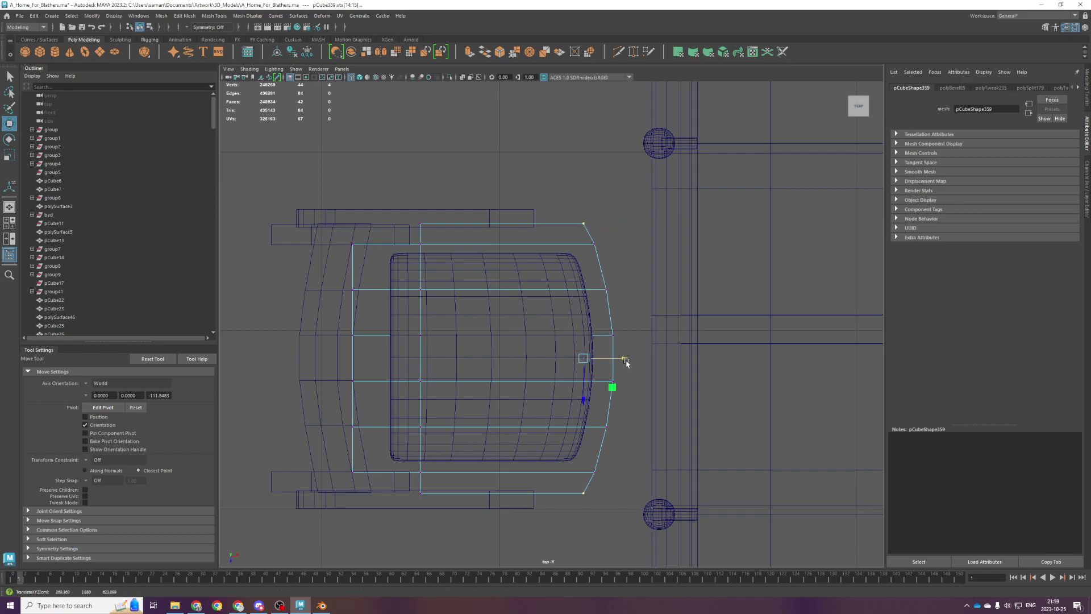
{"action": "key", "text": "F8"}
{"action": "key", "text": "space"}
{"action": "key", "text": "space"}
{"action": "key", "text": "ctrl+s"}
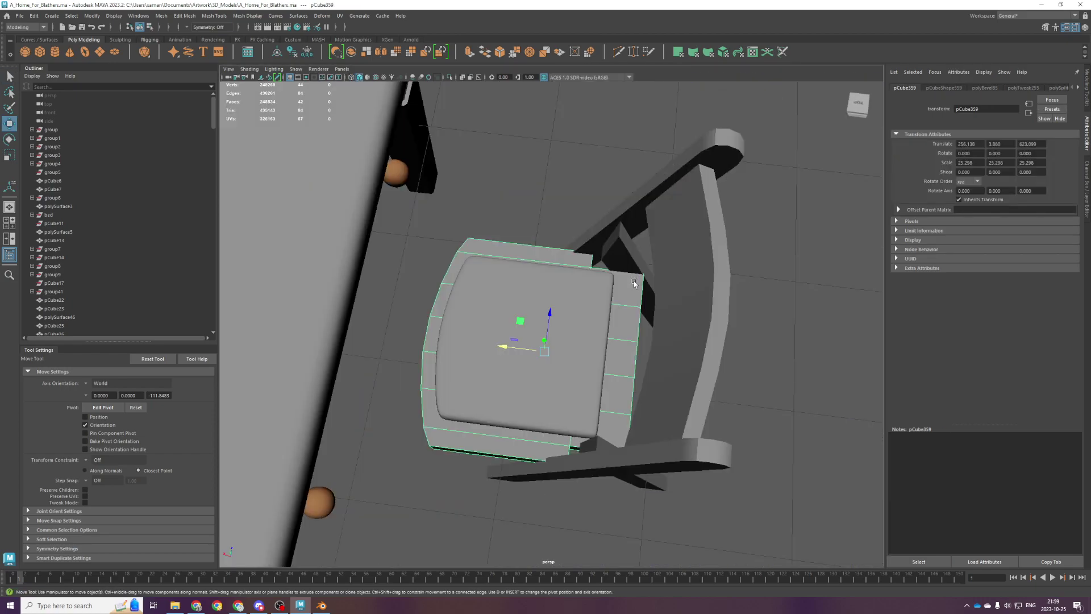
Try smoothing the seat slab's mesh with two Smooth passes.
{"action": "scroll", "coordinate": [569, 311], "scroll_direction": "down", "scroll_amount": 3}
{"action": "scroll", "coordinate": [495, 409], "scroll_direction": "up", "scroll_amount": 3}
{"action": "left_click_drag", "start_coordinate": [569, 312], "coordinate": [528, 395], "text": "alt"}
{"action": "left_click", "coordinate": [539, 425]}
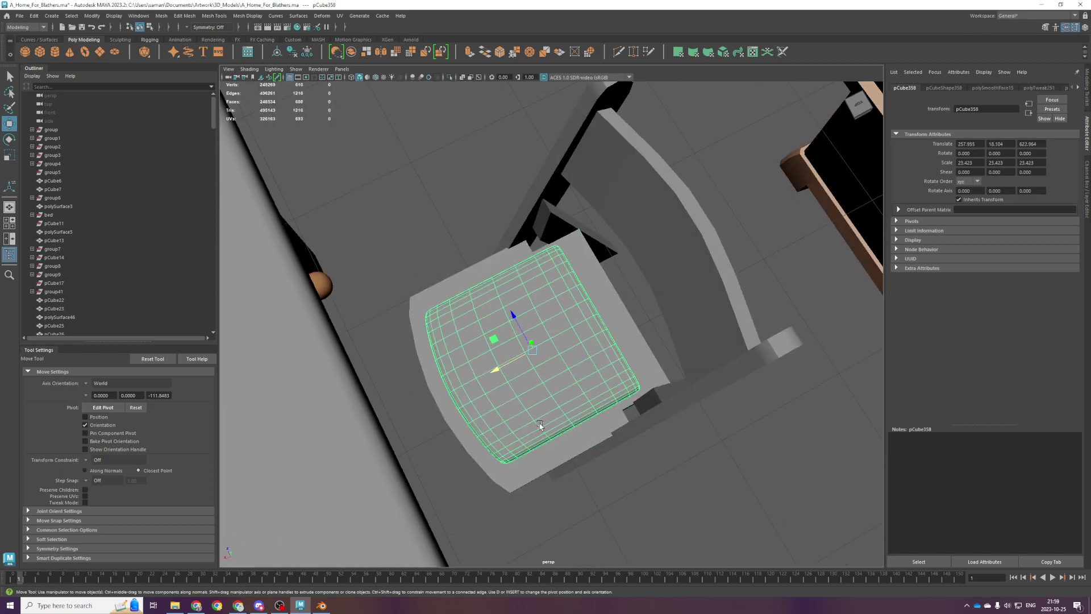
{"action": "left_click_drag", "start_coordinate": [531, 489], "coordinate": [636, 424], "text": "alt"}
{"action": "left_click", "coordinate": [510, 488]}
{"action": "key", "text": "g"}
{"action": "key", "text": "g"}
{"action": "left_click_drag", "start_coordinate": [642, 365], "coordinate": [648, 386], "text": "alt"}
{"action": "key", "text": "q"}
{"action": "left_click", "coordinate": [693, 324]}
{"action": "left_click_drag", "start_coordinate": [694, 324], "coordinate": [631, 370], "text": "alt"}
{"action": "left_click", "coordinate": [630, 413]}
{"action": "left_click_drag", "start_coordinate": [630, 413], "coordinate": [621, 387], "text": "alt"}
{"action": "key", "text": "ctrl+z"}
{"action": "key", "text": "ctrl+z"}
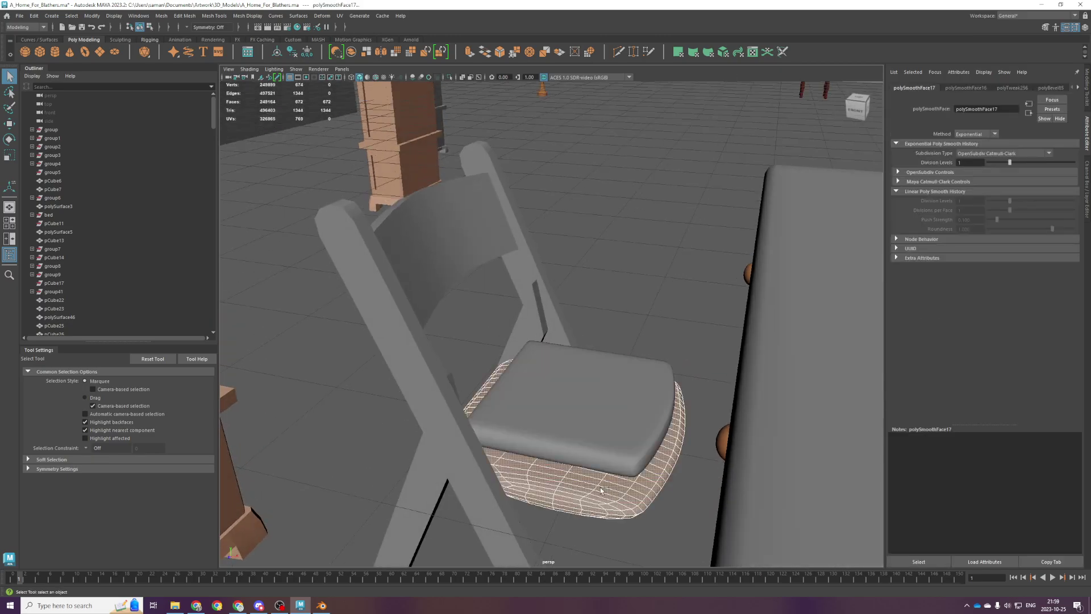
{"action": "key", "text": "ctrl+z"}
Bevel the seat slab's top and bottom perimeter edges with a fraction of 0.6 and 3 segments.
{"action": "key", "text": "space"}
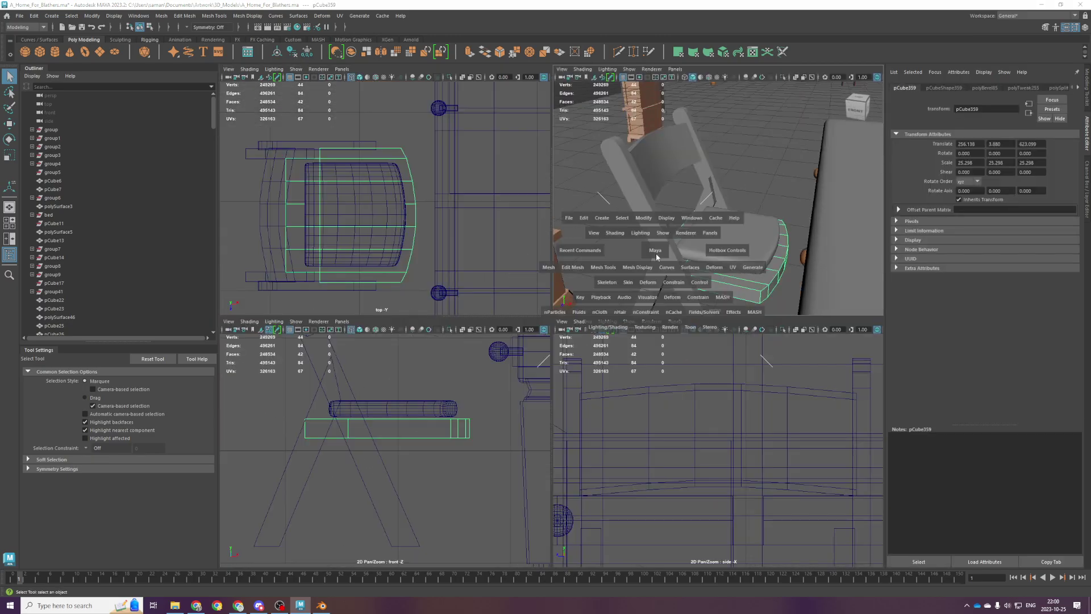
{"action": "key", "text": "space"}
{"action": "left_click_drag", "start_coordinate": [632, 348], "coordinate": [612, 375], "text": "alt"}
{"action": "key", "text": "F10"}
{"action": "double_click", "coordinate": [495, 339]}
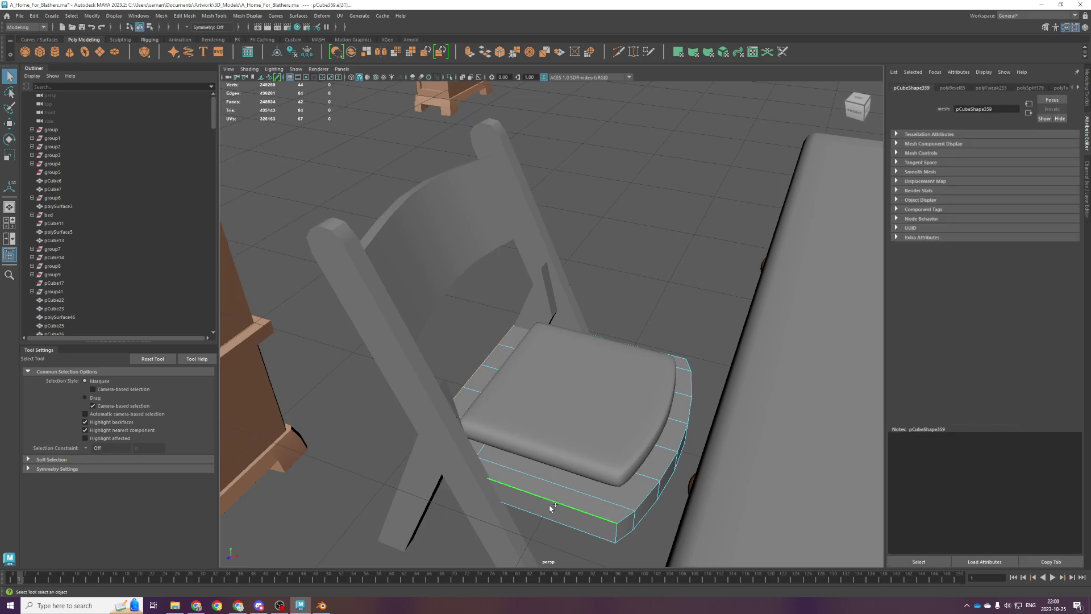
{"action": "left_click_drag", "start_coordinate": [665, 369], "coordinate": [638, 372], "text": "alt"}
{"action": "key", "text": "4"}
{"action": "left_click", "coordinate": [643, 324], "text": "shift"}
{"action": "left_click", "coordinate": [567, 294], "text": "shift"}
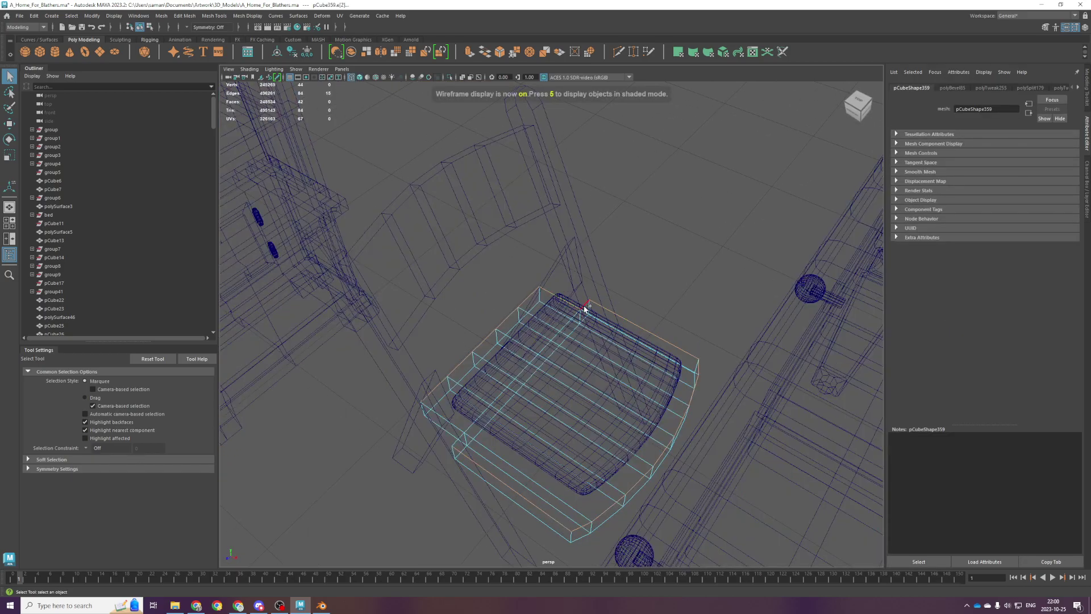
{"action": "left_click", "coordinate": [438, 414], "text": "shift"}
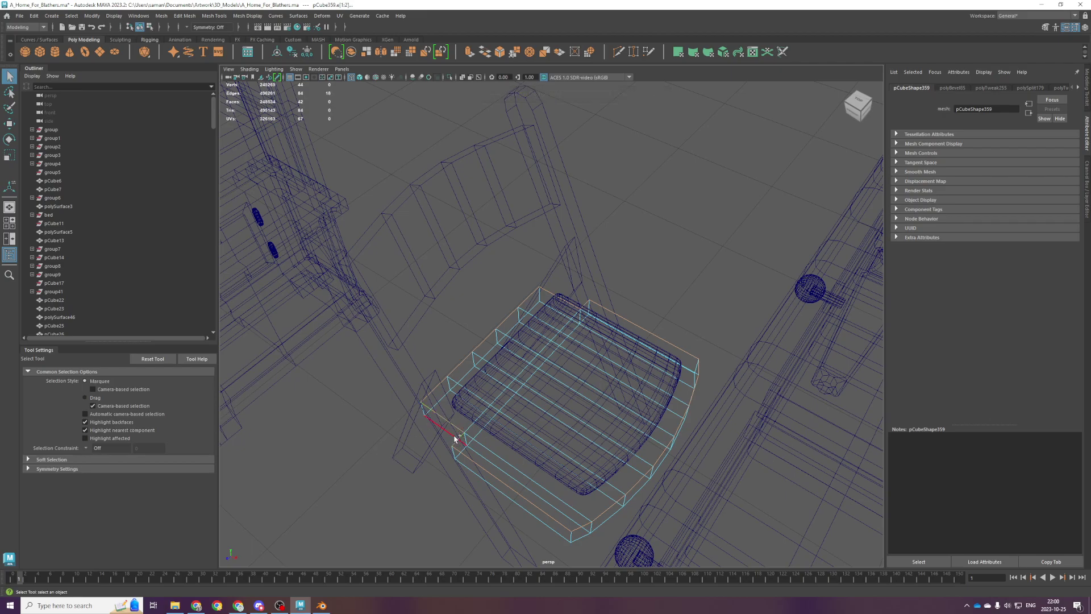
{"action": "left_click", "coordinate": [533, 308], "text": "shift"}
{"action": "left_click", "coordinate": [589, 307], "text": "shift"}
{"action": "left_click", "coordinate": [466, 441], "text": "shift"}
{"action": "left_click", "coordinate": [454, 452], "text": "shift"}
{"action": "left_click", "coordinate": [571, 535], "text": "shift"}
{"action": "double_click", "coordinate": [610, 519], "text": "shift"}
{"action": "left_click_drag", "start_coordinate": [743, 397], "coordinate": [636, 332], "text": "alt"}
{"action": "left_click", "coordinate": [662, 409], "text": "shift"}
{"action": "mouse_move", "coordinate": [663, 369]}
{"action": "left_mouse_down", "text": "alt"}
{"action": "mouse_move", "coordinate": [636, 413]}
{"action": "mouse_move", "coordinate": [660, 436]}
{"action": "left_mouse_up", "text": "alt"}
{"action": "key", "text": "5"}
{"action": "key", "text": "ctrl+b"}
{"action": "left_click_drag", "start_coordinate": [555, 397], "coordinate": [589, 396], "text": "alt"}
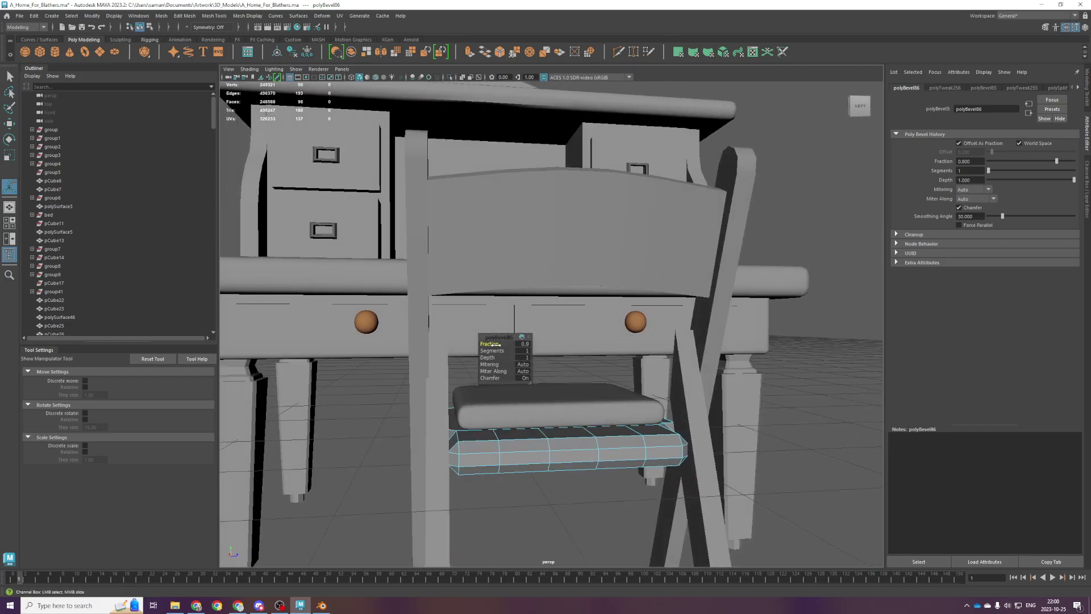
{"action": "left_click_drag", "start_coordinate": [494, 351], "coordinate": [561, 453]}
{"action": "key", "text": "q"}
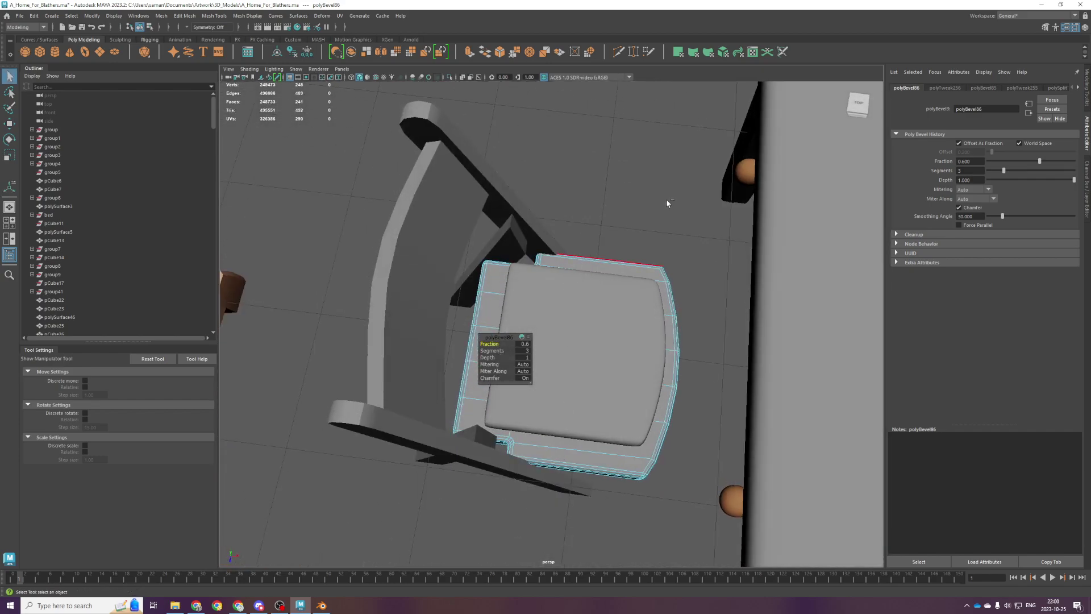
{"action": "left_click", "coordinate": [628, 274]}
{"action": "left_click_drag", "start_coordinate": [628, 274], "coordinate": [570, 280], "text": "alt"}
{"action": "left_click", "coordinate": [670, 271]}
{"action": "left_click_drag", "start_coordinate": [725, 415], "coordinate": [541, 346], "text": "alt"}
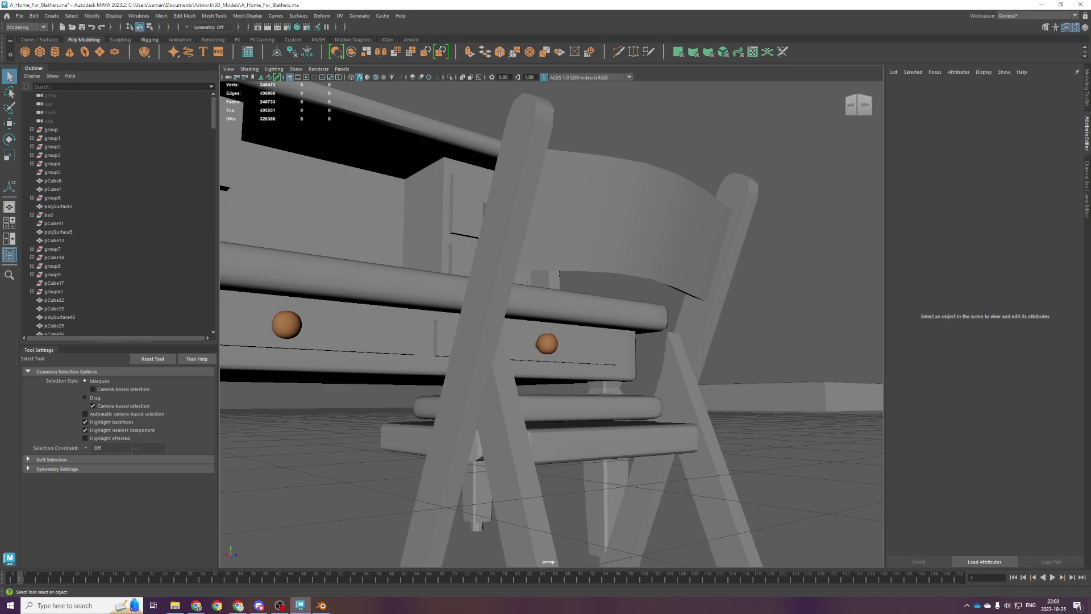
{"action": "key", "text": "alt+Tab"}
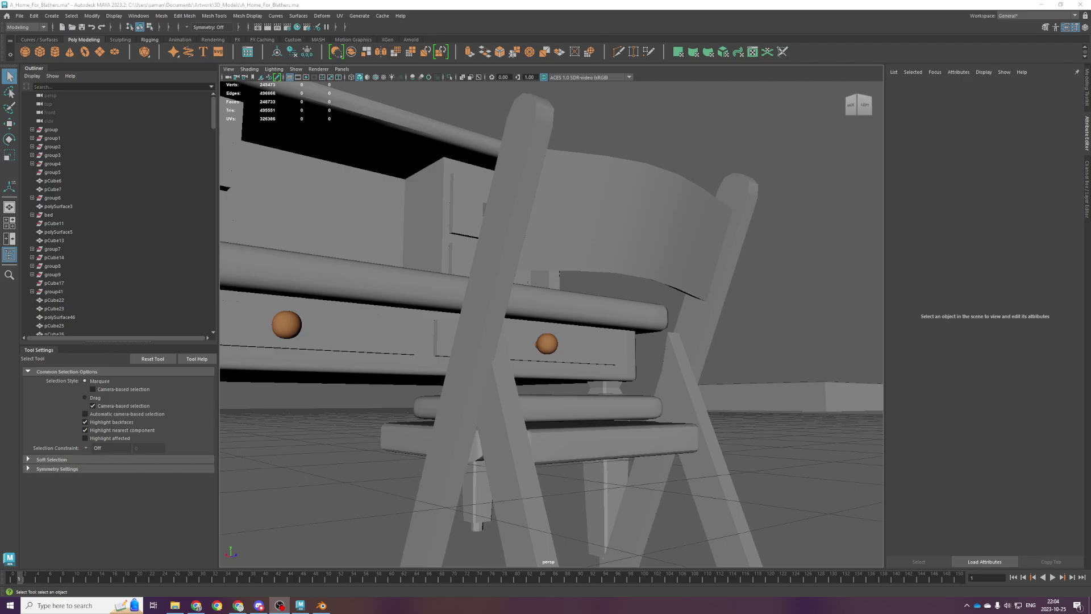
Check the chair's seat and cushion from several angles and save the scene.
{"action": "scroll", "coordinate": [585, 343], "scroll_direction": "down", "scroll_amount": 5}
{"action": "left_click_drag", "start_coordinate": [585, 343], "coordinate": [535, 351], "text": "alt"}
{"action": "scroll", "coordinate": [557, 379], "scroll_direction": "up", "scroll_amount": 4}
{"action": "left_click", "coordinate": [508, 371]}
{"action": "key", "text": "r"}
{"action": "key", "text": "w"}
{"action": "key", "text": "ctrl+s"}
{"action": "scroll", "coordinate": [527, 486], "scroll_direction": "down", "scroll_amount": 4}
{"action": "middle_click_drag", "start_coordinate": [592, 474], "coordinate": [575, 398], "text": "alt"}
{"action": "left_click", "coordinate": [502, 366]}
{"action": "left_click_drag", "start_coordinate": [383, 241], "coordinate": [429, 325], "text": "alt"}
Create a new polygon cube, save the scene and move the cube across the ground plane to the desk chair.
{"action": "left_click", "coordinate": [41, 53]}
{"action": "key", "text": "space"}
{"action": "key", "text": "space"}
{"action": "scroll", "coordinate": [484, 283], "scroll_direction": "down", "scroll_amount": 10}
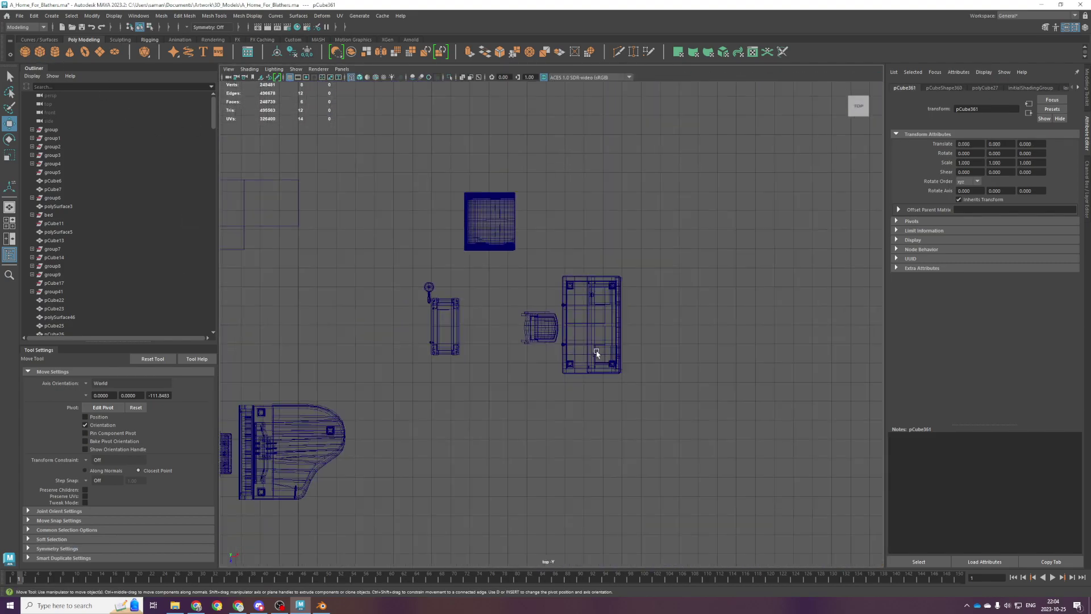
{"action": "key", "text": "ctrl+s"}
{"action": "key", "text": "w"}
{"action": "scroll", "coordinate": [443, 228], "scroll_direction": "down", "scroll_amount": 5}
{"action": "left_click_drag", "start_coordinate": [482, 119], "coordinate": [577, 353]}
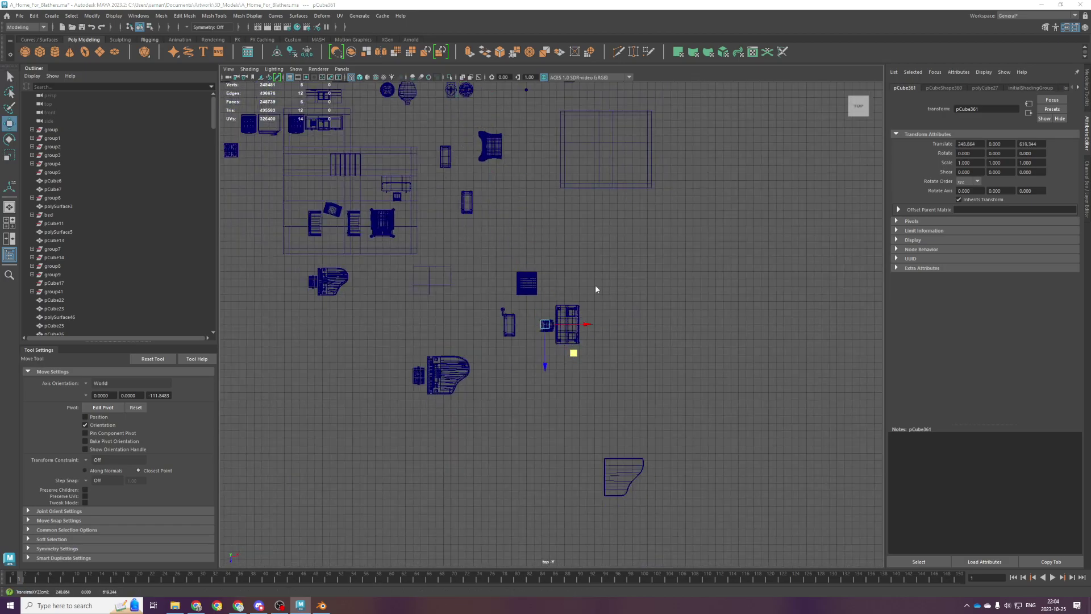
Scale the new cube to about 12.99, then narrow it in X and stretch it in Z into a board centred across the chair.
{"action": "key", "text": "space"}
{"action": "key", "text": "space"}
{"action": "key", "text": "f"}
{"action": "key", "text": "space"}
{"action": "key", "text": "space"}
{"action": "key", "text": "f"}
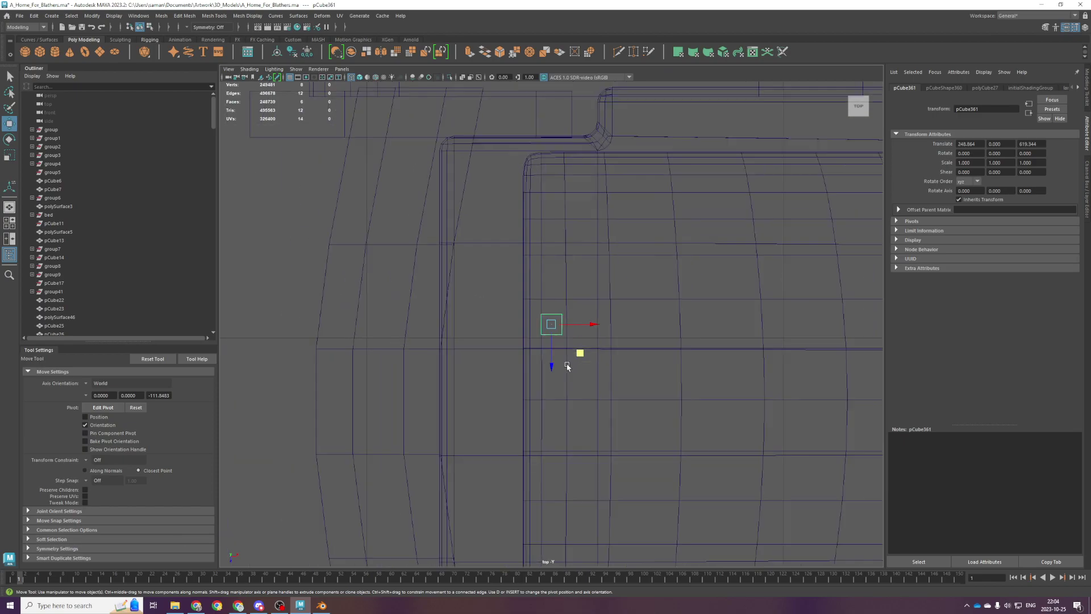
{"action": "scroll", "coordinate": [562, 358], "scroll_direction": "down", "scroll_amount": 5}
{"action": "left_click_drag", "start_coordinate": [582, 357], "coordinate": [645, 524]}
{"action": "key", "text": "r"}
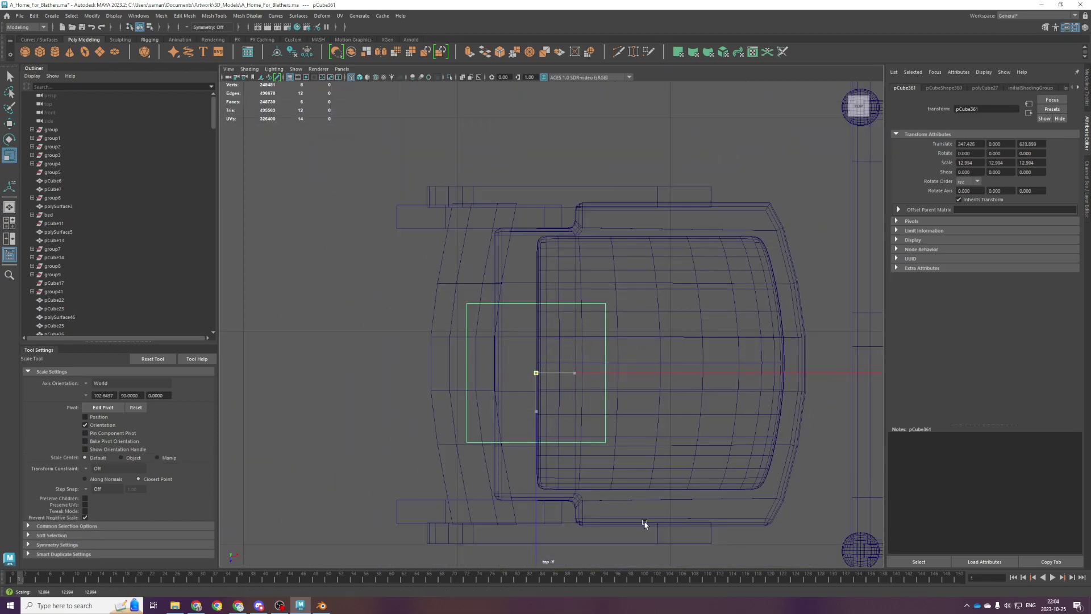
{"action": "left_click_drag", "start_coordinate": [574, 372], "coordinate": [550, 372]}
{"action": "mouse_move", "coordinate": [536, 410]}
{"action": "left_mouse_down"}
{"action": "mouse_move", "coordinate": [528, 442]}
{"action": "mouse_move", "coordinate": [536, 416]}
{"action": "left_mouse_up"}
{"action": "key", "text": "w"}
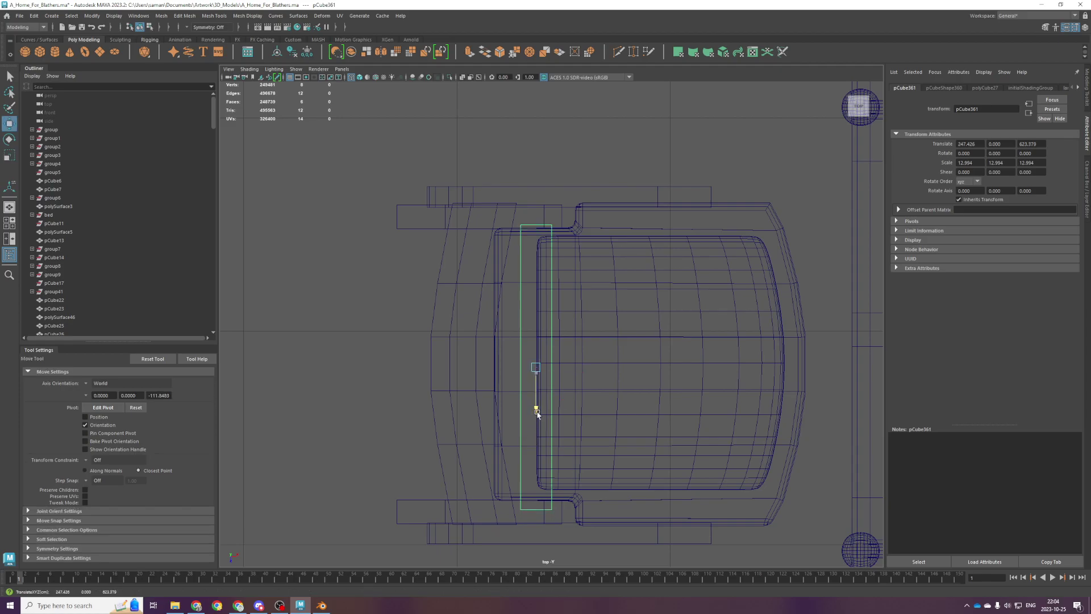
Rotate the board to -22.675 degrees in Z in the front view to match the rear leg's slant.
{"action": "key", "text": "space"}
{"action": "key", "text": "space"}
{"action": "scroll", "coordinate": [672, 312], "scroll_direction": "down", "scroll_amount": 5}
{"action": "left_click_drag", "start_coordinate": [671, 312], "coordinate": [567, 344], "text": "alt"}
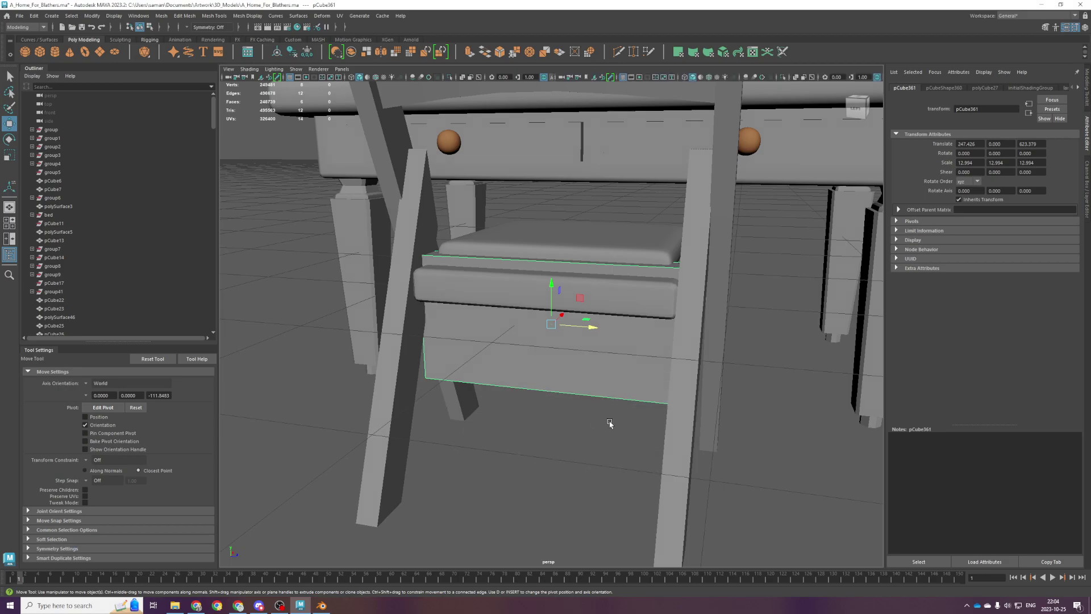
{"action": "key", "text": "space"}
{"action": "key", "text": "space"}
{"action": "key", "text": "f"}
{"action": "scroll", "coordinate": [528, 374], "scroll_direction": "down", "scroll_amount": 5}
{"action": "key", "text": "space"}
{"action": "key", "text": "space"}
{"action": "key", "text": "e"}
{"action": "left_click_drag", "start_coordinate": [592, 332], "coordinate": [584, 356]}
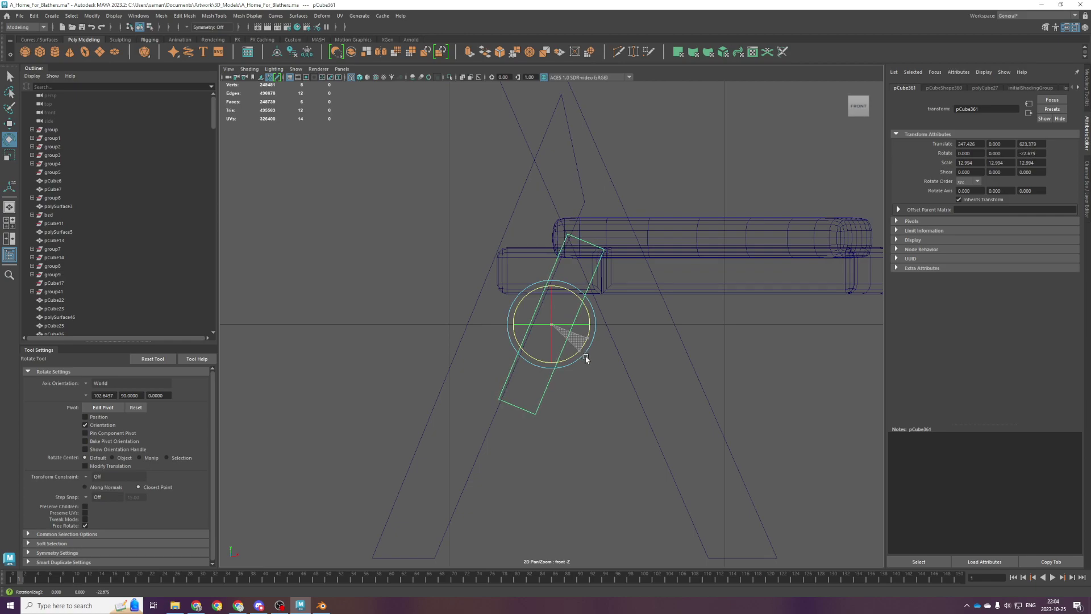
Move the board down onto the rear leg and thin it to an X scale of 6.196 using Object axis orientation.
{"action": "key", "text": "w"}
{"action": "left_click_drag", "start_coordinate": [578, 297], "coordinate": [494, 407]}
{"action": "key", "text": "r"}
{"action": "left_click", "coordinate": [85, 383]}
{"action": "left_click", "coordinate": [109, 395]}
{"action": "left_click", "coordinate": [87, 383]}
{"action": "left_click", "coordinate": [105, 391]}
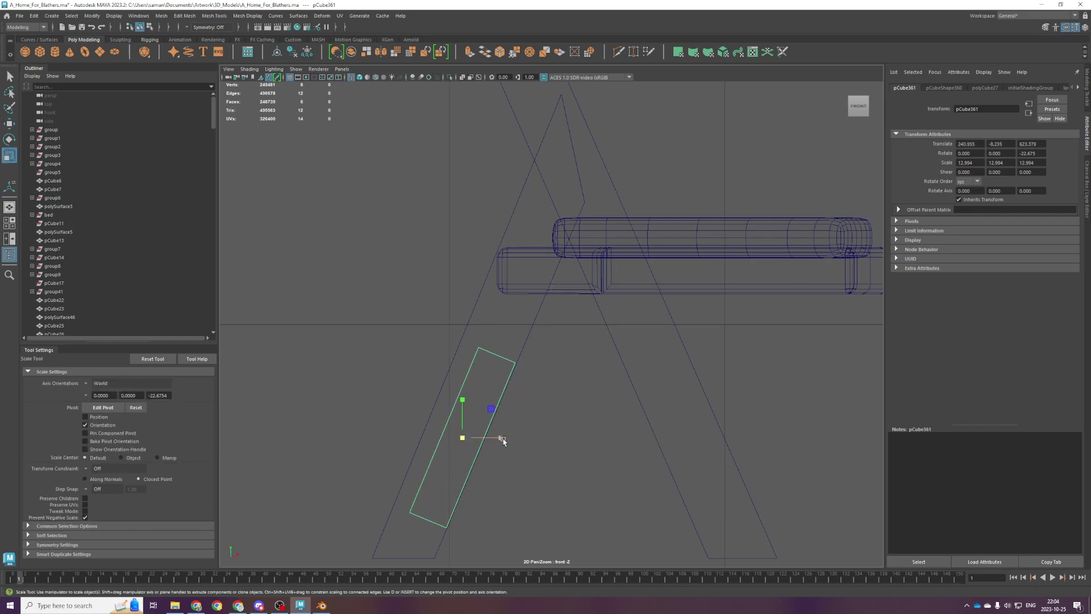
{"action": "left_click", "coordinate": [87, 384]}
{"action": "left_click", "coordinate": [106, 391]}
{"action": "left_click_drag", "start_coordinate": [493, 452], "coordinate": [723, 439]}
Duplicate the board, rotate the copy to 23.580 degrees in Z and place it on the front leg.
{"action": "key", "text": "w"}
{"action": "key", "text": "ctrl+d"}
{"action": "key", "text": "e"}
{"action": "key", "text": "w"}
{"action": "key", "text": "e"}
{"action": "key", "text": "w"}
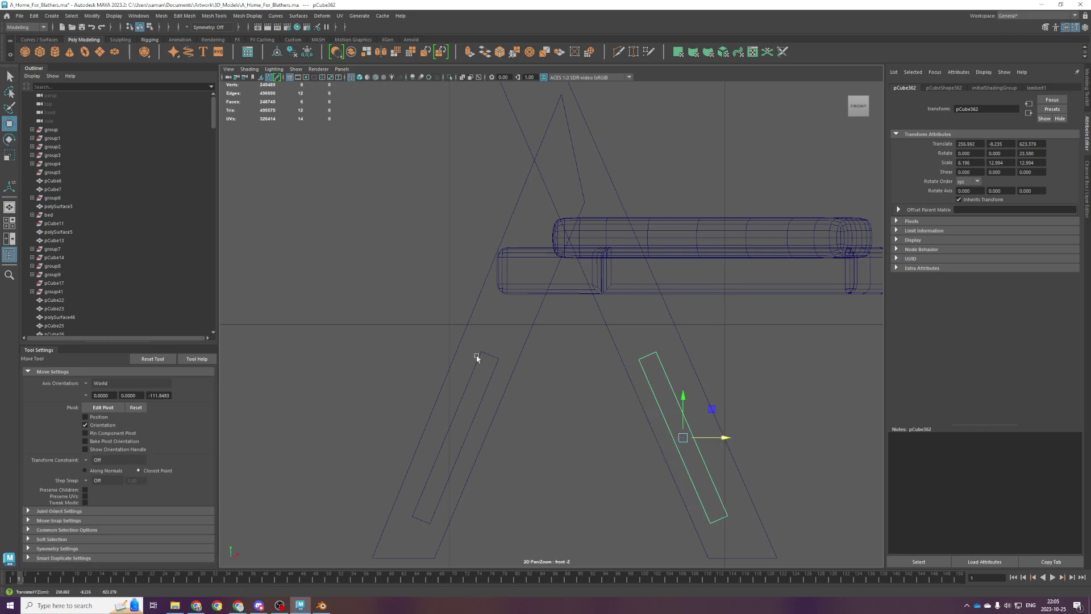
Scale both boards down together along their own length to make shorter crossbars, and save the scene.
{"action": "left_click", "coordinate": [474, 425]}
{"action": "key", "text": "r"}
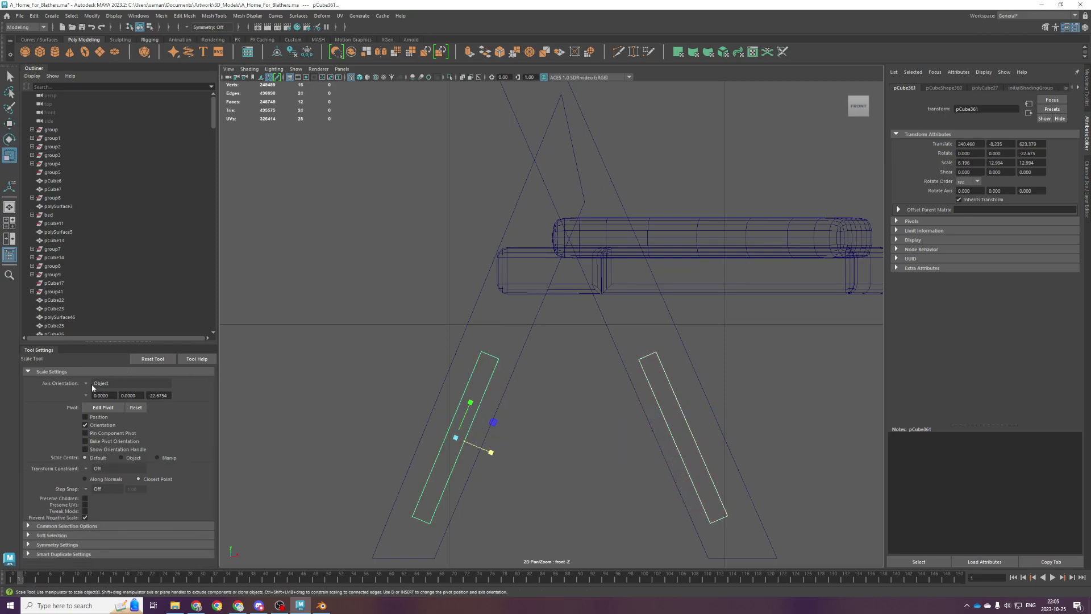
{"action": "left_click_drag", "start_coordinate": [469, 402], "coordinate": [463, 417]}
{"action": "key", "text": "space"}
{"action": "key", "text": "space"}
{"action": "left_click_drag", "start_coordinate": [610, 294], "coordinate": [484, 316], "text": "alt"}
{"action": "right_click_drag", "start_coordinate": [484, 316], "coordinate": [537, 336], "text": "alt"}
{"action": "mouse_move", "coordinate": [506, 360]}
{"action": "left_mouse_down"}
{"action": "mouse_move", "coordinate": [503, 370]}
{"action": "mouse_move", "coordinate": [506, 361]}
{"action": "left_mouse_up"}
{"action": "key", "text": "ctrl+s"}
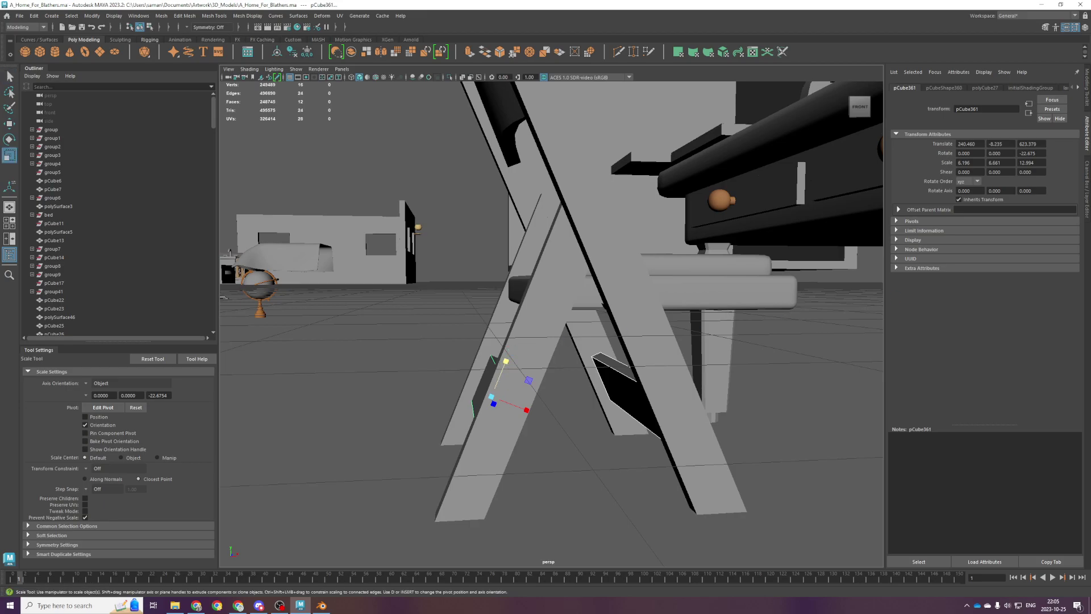
Widen the front crossbar to a Z scale of 15.019 so it spans the front legs.
{"action": "left_click_drag", "start_coordinate": [673, 291], "coordinate": [607, 390], "text": "alt"}
{"action": "scroll", "coordinate": [605, 396], "scroll_direction": "down", "scroll_amount": 3}
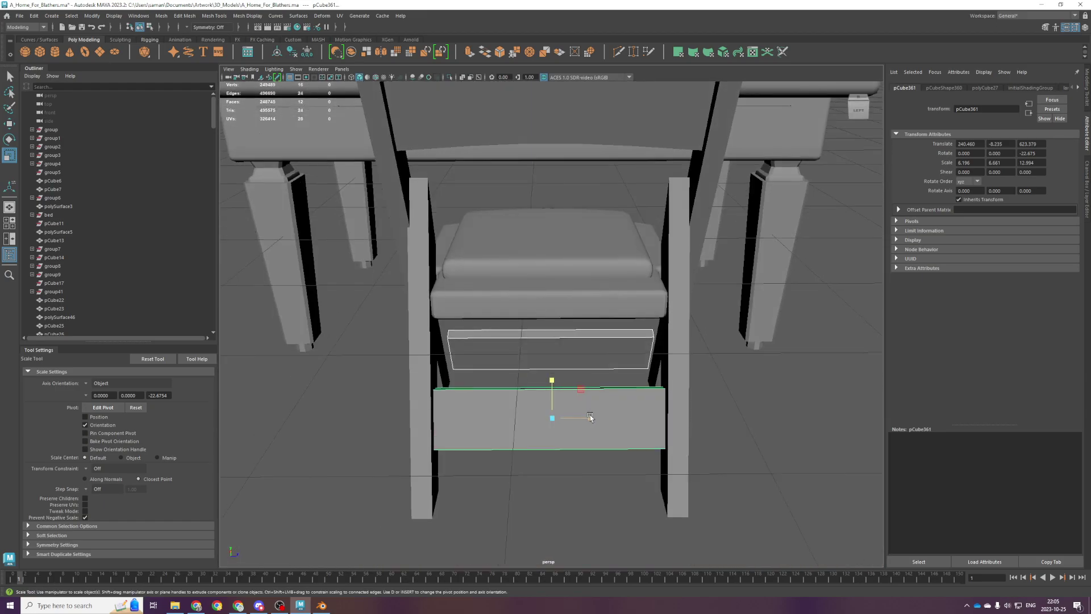
{"action": "left_click", "coordinate": [607, 372]}
{"action": "left_click_drag", "start_coordinate": [588, 350], "coordinate": [606, 377]}
{"action": "scroll", "coordinate": [604, 376], "scroll_direction": "up", "scroll_amount": 5}
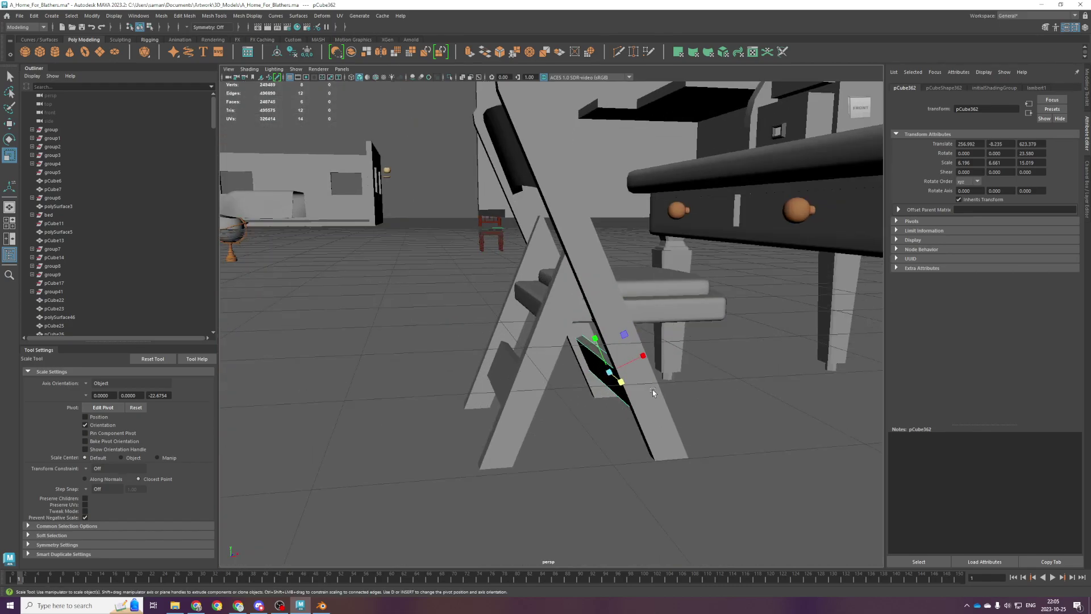
Select the vertices of both crossbars and the leg bottoms in the front view and move them down to lengthen the legs.
{"action": "left_click", "coordinate": [511, 360]}
{"action": "key", "text": "space"}
{"action": "key", "text": "space"}
{"action": "right_click_drag", "start_coordinate": [433, 353], "coordinate": [498, 339]}
{"action": "left_click_drag", "start_coordinate": [386, 385], "coordinate": [768, 434]}
{"action": "scroll", "coordinate": [684, 381], "scroll_direction": "down", "scroll_amount": 2}
{"action": "key", "text": "F9"}
{"action": "left_click_drag", "start_coordinate": [288, 321], "coordinate": [827, 540]}
{"action": "key", "text": "w"}
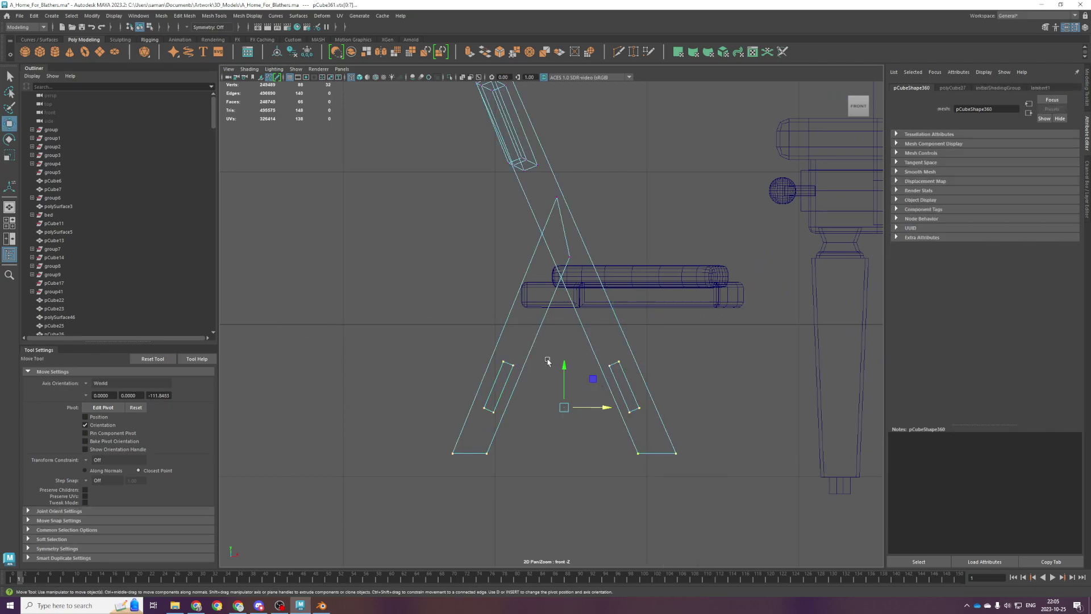
{"action": "left_click_drag", "start_coordinate": [559, 367], "coordinate": [562, 389]}
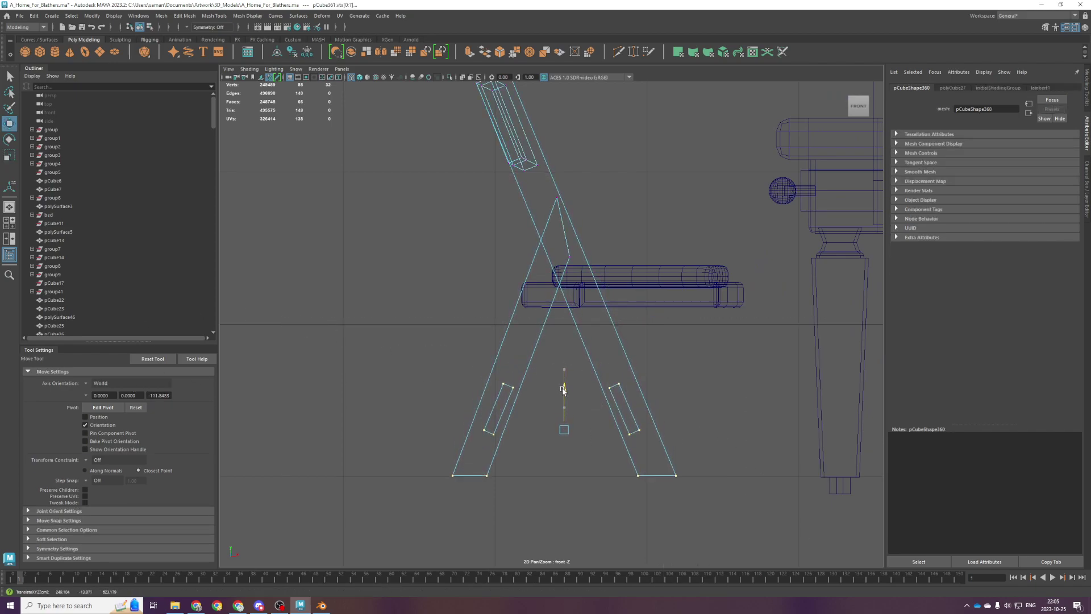
Try scaling the selected leg-bottom and crossbar vertices after changing the scale axis orientation.
{"action": "key", "text": "space"}
{"action": "key", "text": "space"}
{"action": "left_click_drag", "start_coordinate": [651, 358], "coordinate": [611, 399], "text": "alt"}
{"action": "key", "text": "r"}
{"action": "key", "text": "space"}
{"action": "key", "text": "space"}
{"action": "left_click", "coordinate": [86, 384]}
{"action": "left_click", "coordinate": [101, 393]}
{"action": "left_click_drag", "start_coordinate": [567, 431], "coordinate": [591, 434]}
{"action": "key", "text": "ctrl+z"}
Select the lower vertices on the rear leg side in the front view and nudge them slightly.
{"action": "right_click_drag", "start_coordinate": [528, 341], "coordinate": [469, 323]}
{"action": "left_click_drag", "start_coordinate": [421, 312], "coordinate": [523, 543]}
{"action": "key", "text": "w"}
{"action": "left_click_drag", "start_coordinate": [519, 435], "coordinate": [516, 432]}
{"action": "mouse_move", "coordinate": [577, 360]}
{"action": "left_mouse_down"}
{"action": "mouse_move", "coordinate": [670, 440]}
{"action": "mouse_move", "coordinate": [690, 433]}
{"action": "left_mouse_up"}
{"action": "key", "text": "space"}
{"action": "key", "text": "space"}
Select edge loops on the chair's seat slab and bevel them.
{"action": "left_click", "coordinate": [626, 241]}
{"action": "left_click_drag", "start_coordinate": [625, 241], "coordinate": [555, 342], "text": "alt"}
{"action": "scroll", "coordinate": [713, 358], "scroll_direction": "down", "scroll_amount": 5}
{"action": "left_click", "coordinate": [496, 292]}
{"action": "left_click_drag", "start_coordinate": [515, 446], "coordinate": [468, 380], "text": "alt"}
{"action": "scroll", "coordinate": [455, 392], "scroll_direction": "up", "scroll_amount": 4}
{"action": "left_click", "coordinate": [427, 369]}
{"action": "left_click", "coordinate": [427, 369]}
{"action": "right_click_drag", "start_coordinate": [481, 422], "coordinate": [479, 392]}
{"action": "double_click", "coordinate": [431, 406]}
{"action": "double_click", "coordinate": [437, 418]}
{"action": "left_click_drag", "start_coordinate": [437, 417], "coordinate": [591, 405], "text": "alt"}
{"action": "key", "text": "ctrl+b"}
Select one lengthwise half of the seat slab's faces in the top view and delete it.
{"action": "left_click_drag", "start_coordinate": [694, 383], "coordinate": [423, 258], "text": "alt"}
{"action": "key", "text": "space"}
{"action": "key", "text": "space"}
{"action": "scroll", "coordinate": [620, 323], "scroll_direction": "up", "scroll_amount": 1}
{"action": "middle_click_drag", "start_coordinate": [772, 284], "coordinate": [692, 287], "text": "alt"}
{"action": "key", "text": "q"}
{"action": "right_click_drag", "start_coordinate": [683, 335], "coordinate": [683, 366]}
{"action": "left_click_drag", "start_coordinate": [369, 375], "coordinate": [785, 383]}
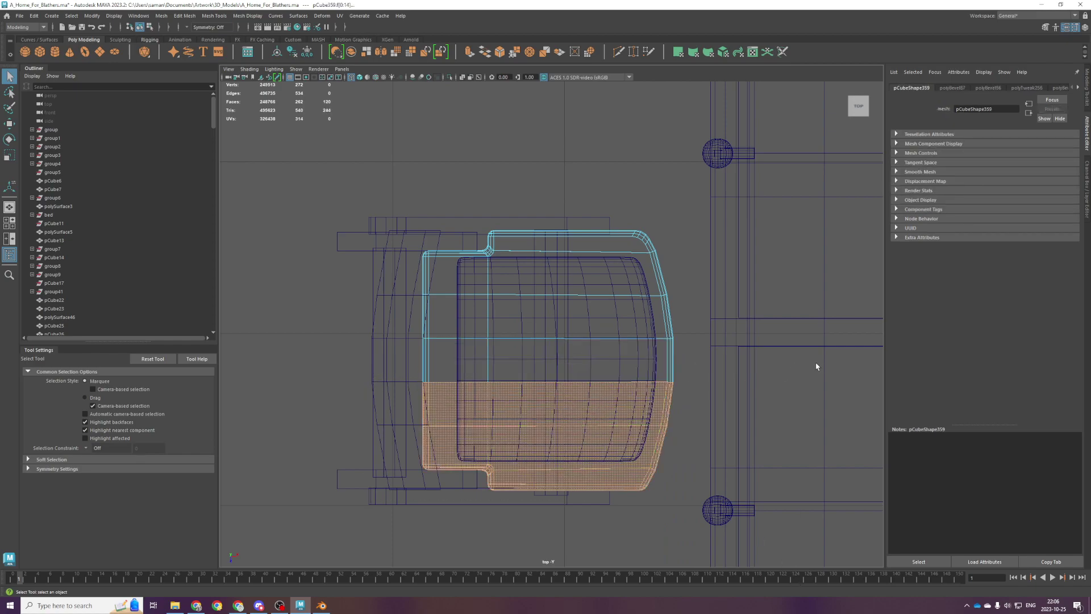
{"action": "key", "text": "Delete"}
{"action": "key", "text": "F8"}
{"action": "key", "text": "w"}
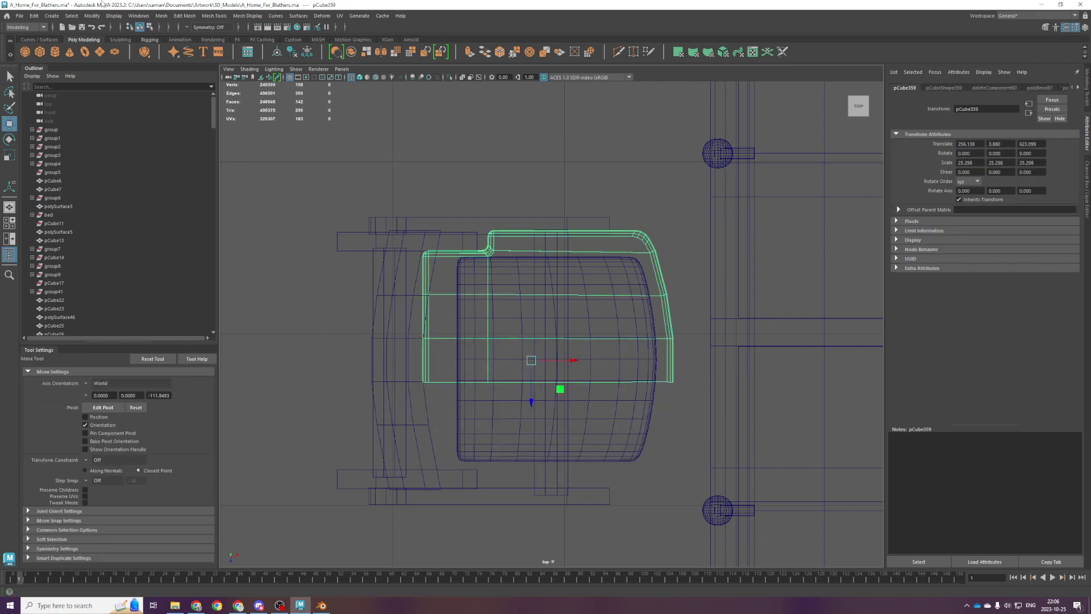
Apply Mirror to the remaining seat half and set its axis position to Bounding Box.
{"action": "left_click", "coordinate": [162, 16]}
{"action": "left_click", "coordinate": [188, 144]}
{"action": "left_click", "coordinate": [162, 15]}
{"action": "left_click", "coordinate": [190, 147]}
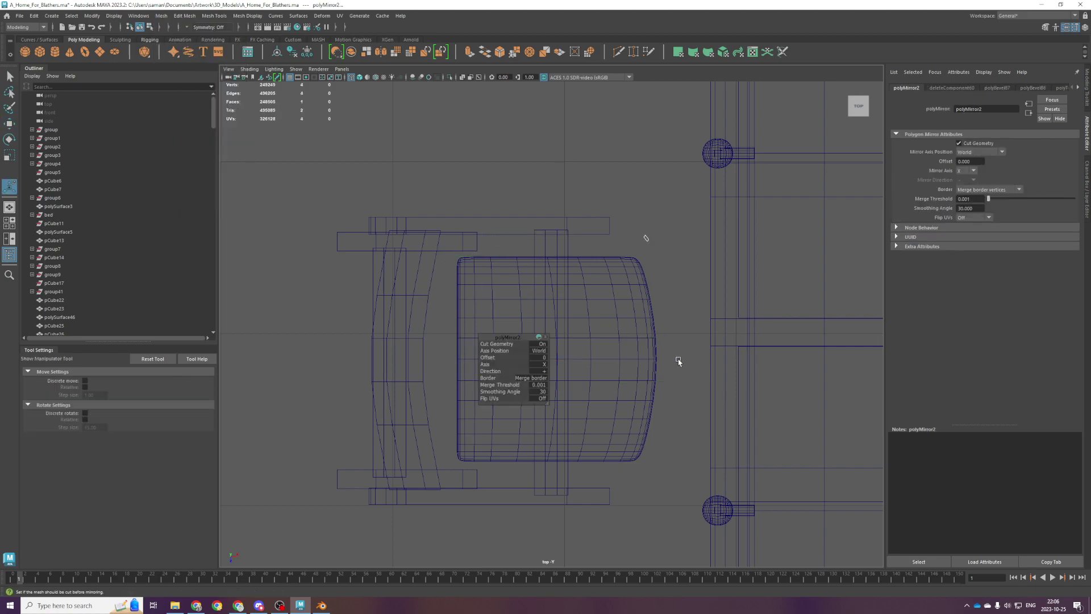
{"action": "left_click", "coordinate": [540, 363]}
{"action": "left_click", "coordinate": [544, 375]}
{"action": "left_click", "coordinate": [542, 370]}
{"action": "left_click", "coordinate": [546, 383]}
{"action": "left_click", "coordinate": [543, 365]}
{"action": "left_click", "coordinate": [557, 367]}
{"action": "left_click", "coordinate": [543, 350]}
{"action": "left_click", "coordinate": [561, 363]}
{"action": "left_click", "coordinate": [544, 351]}
{"action": "left_click", "coordinate": [569, 355]}
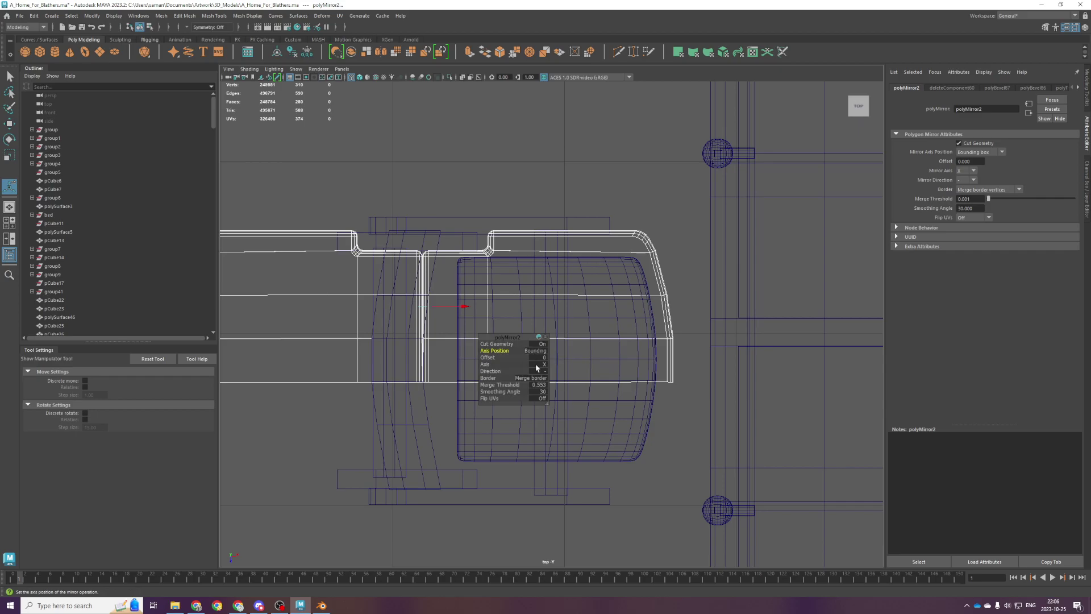
Try mirroring the seat half along the X and Y axes with different directions.
{"action": "left_click", "coordinate": [543, 367]}
{"action": "left_click", "coordinate": [559, 379]}
{"action": "left_click", "coordinate": [544, 365]}
{"action": "left_click", "coordinate": [562, 374]}
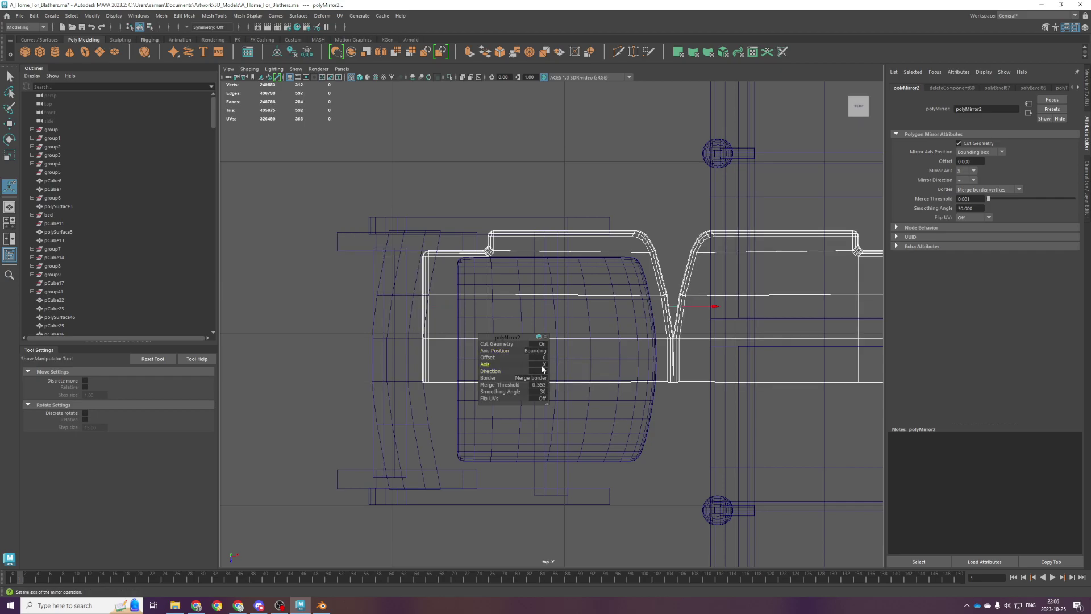
{"action": "key", "text": "ctrl+z"}
{"action": "left_click", "coordinate": [544, 367]}
{"action": "left_click", "coordinate": [531, 367]}
{"action": "left_click", "coordinate": [541, 369]}
{"action": "left_click", "coordinate": [546, 372]}
{"action": "left_click", "coordinate": [549, 385]}
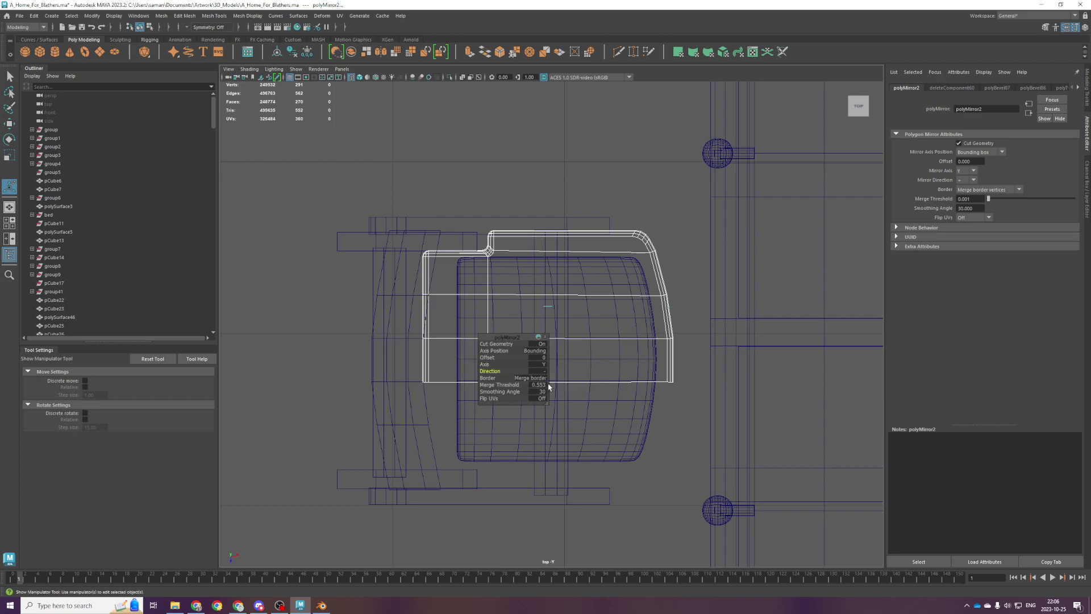
Set the mirror to the Z axis in the positive direction to complete the seat slab, and check it in perspective.
{"action": "left_click", "coordinate": [544, 372]}
{"action": "left_click", "coordinate": [563, 389]}
{"action": "left_click", "coordinate": [547, 373]}
{"action": "left_click", "coordinate": [556, 374]}
{"action": "left_click", "coordinate": [542, 366]}
{"action": "left_click", "coordinate": [554, 366]}
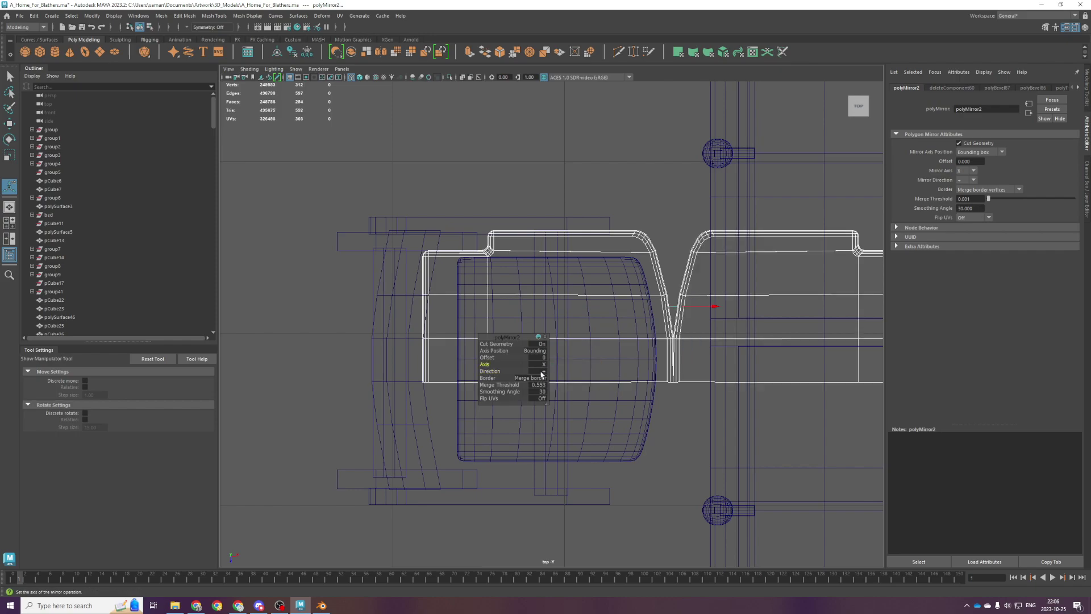
{"action": "left_click", "coordinate": [543, 365]}
{"action": "left_click", "coordinate": [548, 384]}
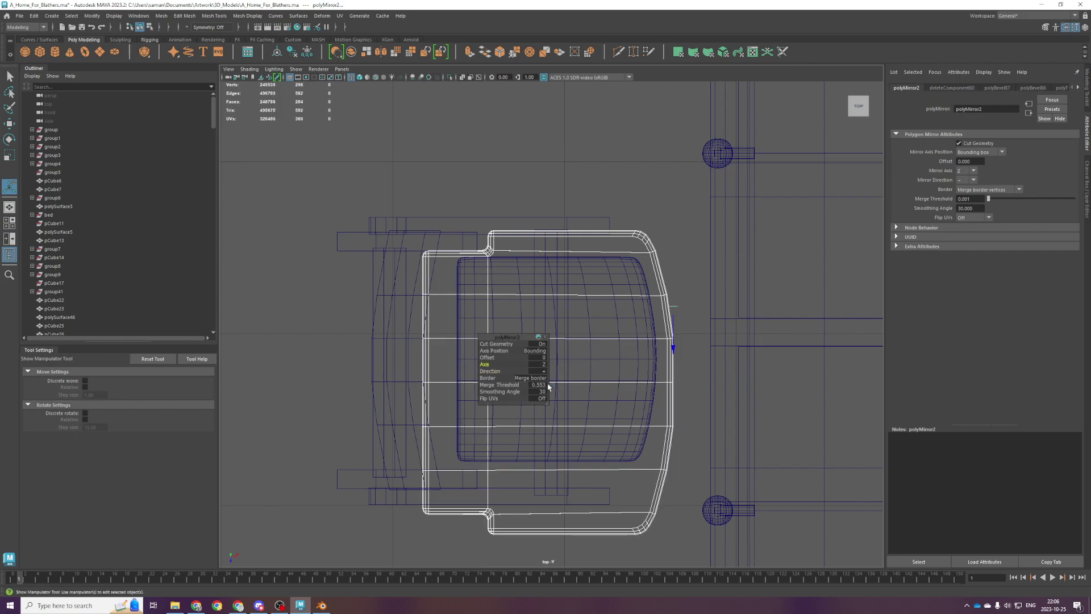
{"action": "key", "text": "space"}
{"action": "key", "text": "space"}
{"action": "left_click_drag", "start_coordinate": [670, 223], "coordinate": [733, 273], "text": "alt"}
{"action": "scroll", "coordinate": [733, 273], "scroll_direction": "down", "scroll_amount": 4}
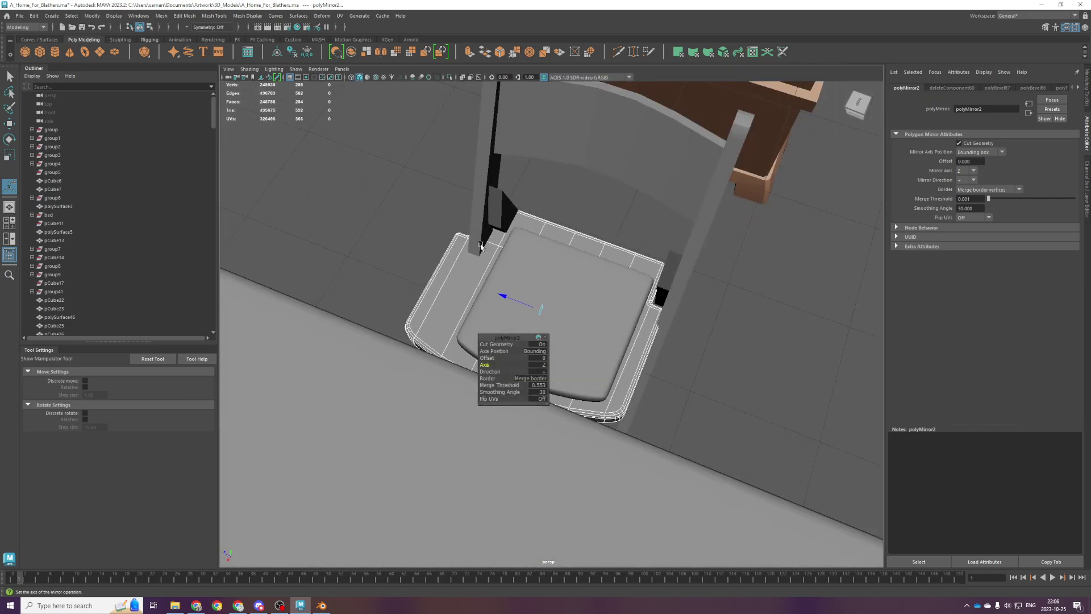
Delete the edges along the mirrored seat slab's centre seam.
{"action": "key", "text": "space"}
{"action": "key", "text": "space"}
{"action": "scroll", "coordinate": [449, 328], "scroll_direction": "up", "scroll_amount": 2}
{"action": "scroll", "coordinate": [361, 296], "scroll_direction": "down", "scroll_amount": 2}
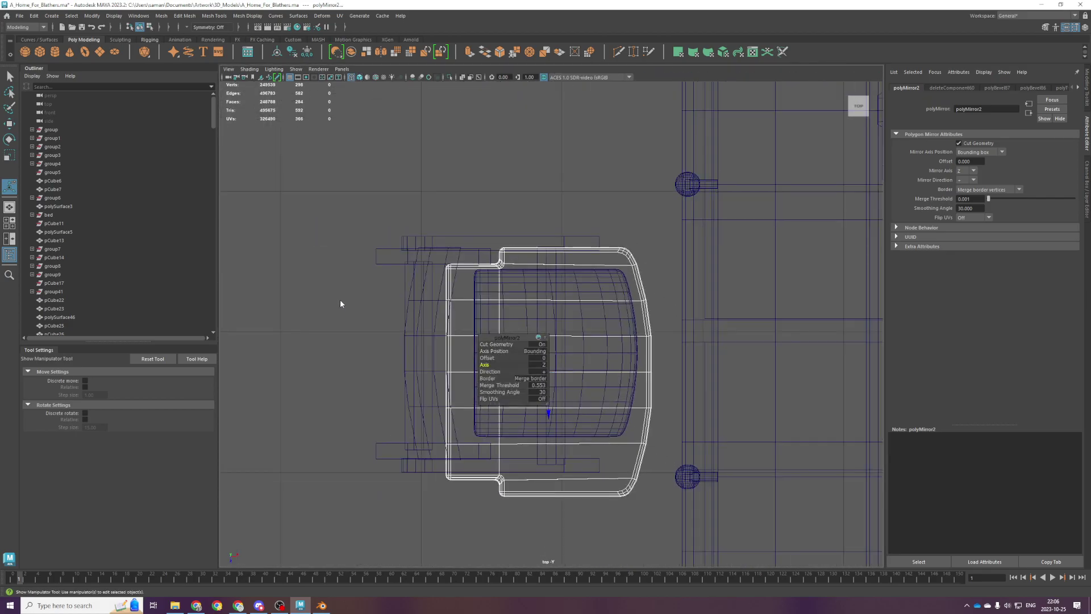
{"action": "right_click_drag", "start_coordinate": [341, 303], "coordinate": [342, 274]}
{"action": "left_click", "coordinate": [462, 373]}
{"action": "key", "text": "Delete"}
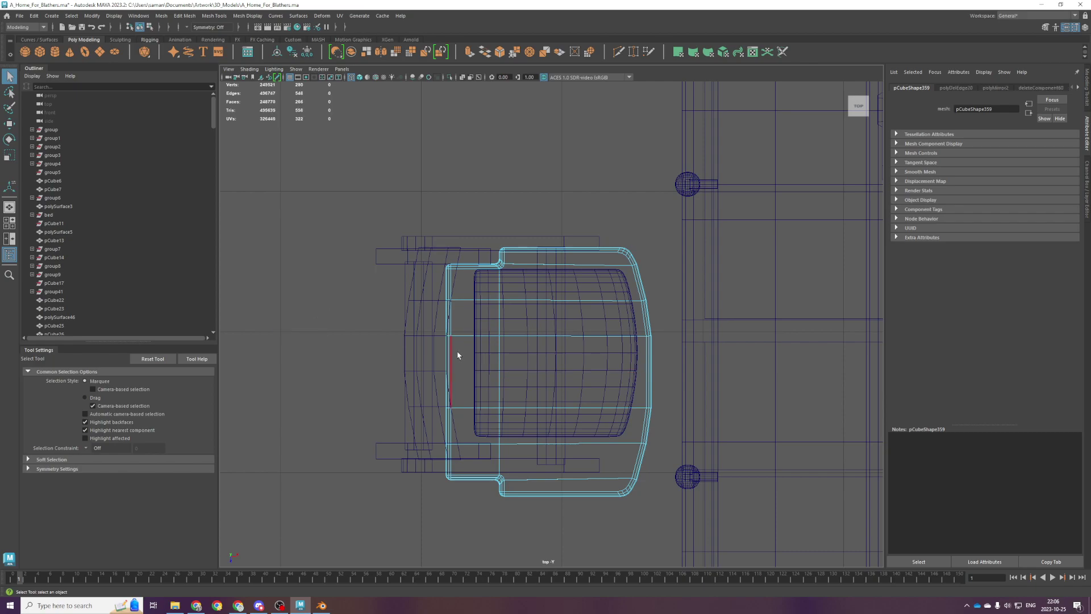
Move the mirrored half's vertices inward along Z in the top view to narrow the seat slab.
{"action": "left_click_drag", "start_coordinate": [373, 361], "coordinate": [642, 503]}
{"action": "key", "text": "w"}
{"action": "left_click_drag", "start_coordinate": [564, 488], "coordinate": [571, 456]}
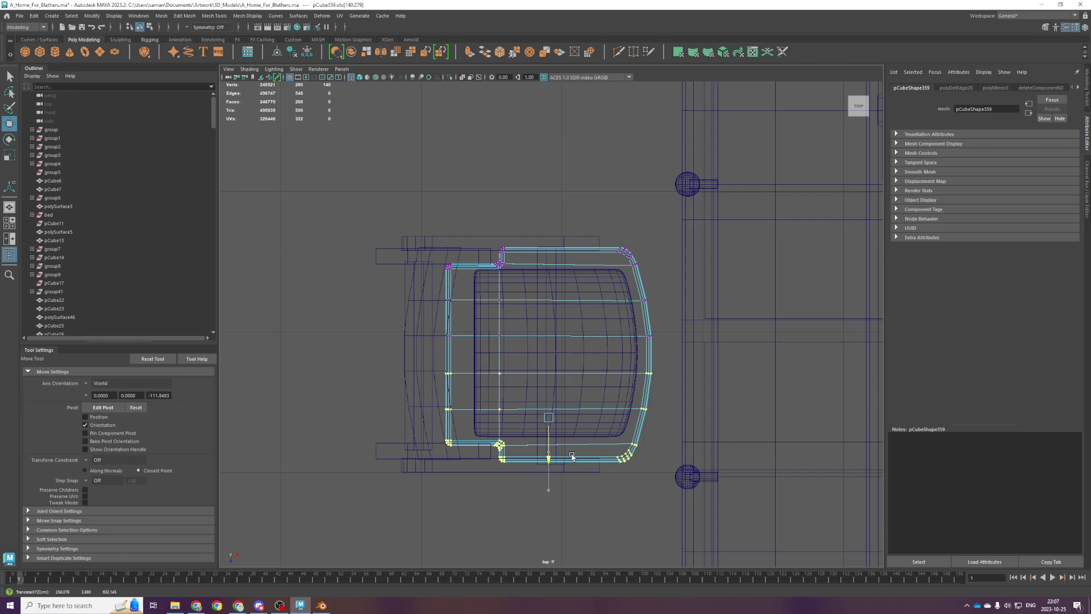
Select the vertices along the seat slab's mirrored side edge and nudge them slightly inward along Z.
{"action": "left_click", "coordinate": [494, 214]}
{"action": "scroll", "coordinate": [540, 263], "scroll_direction": "up", "scroll_amount": 2}
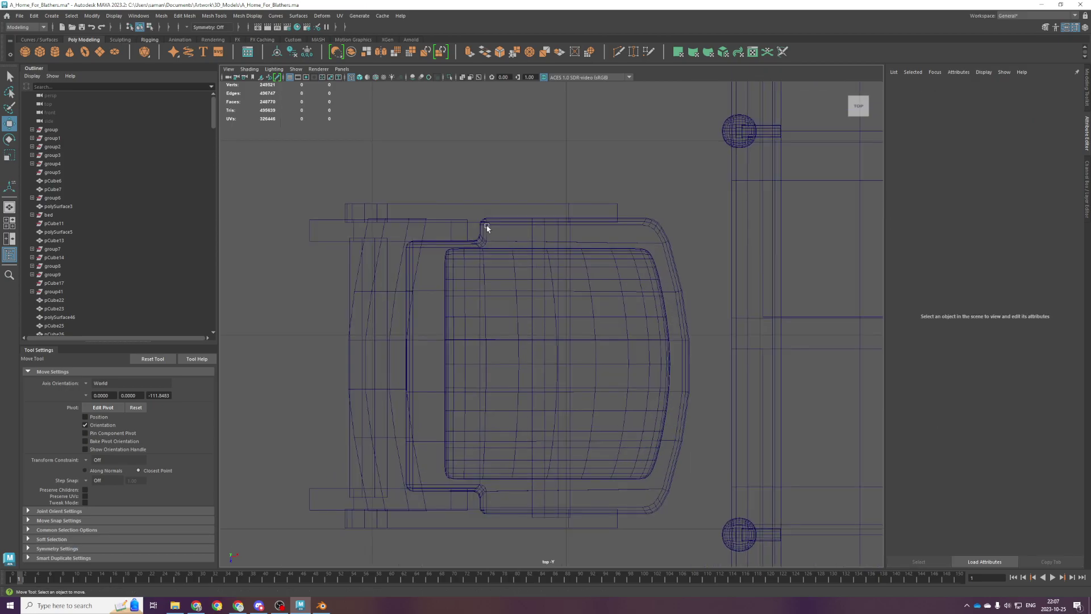
{"action": "left_click", "coordinate": [482, 229]}
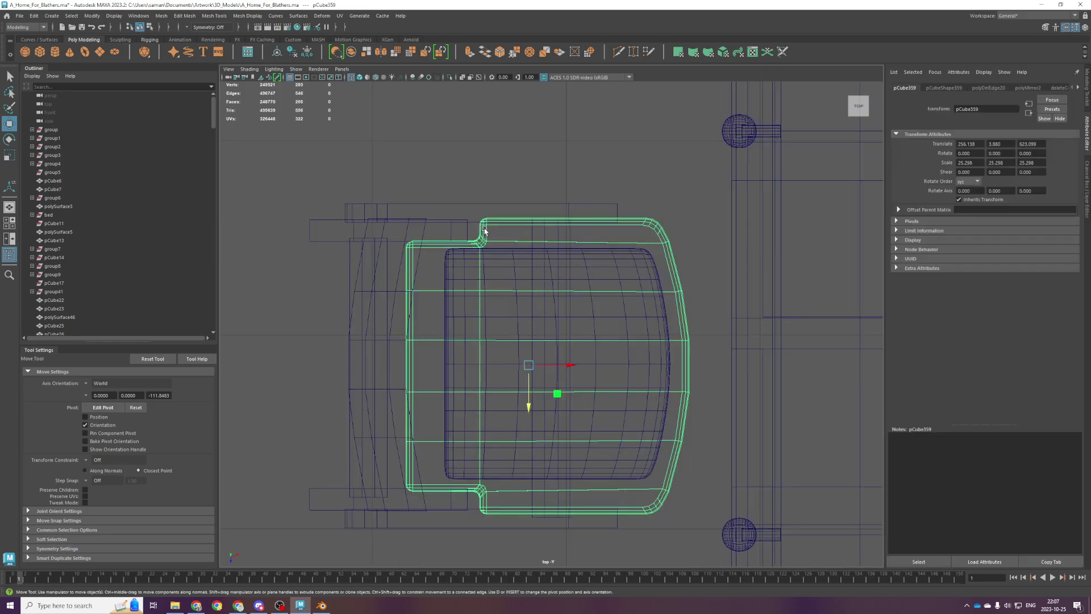
{"action": "right_click_drag", "start_coordinate": [484, 230], "coordinate": [446, 234]}
{"action": "left_click_drag", "start_coordinate": [382, 461], "coordinate": [765, 549]}
{"action": "left_click_drag", "start_coordinate": [538, 521], "coordinate": [540, 522]}
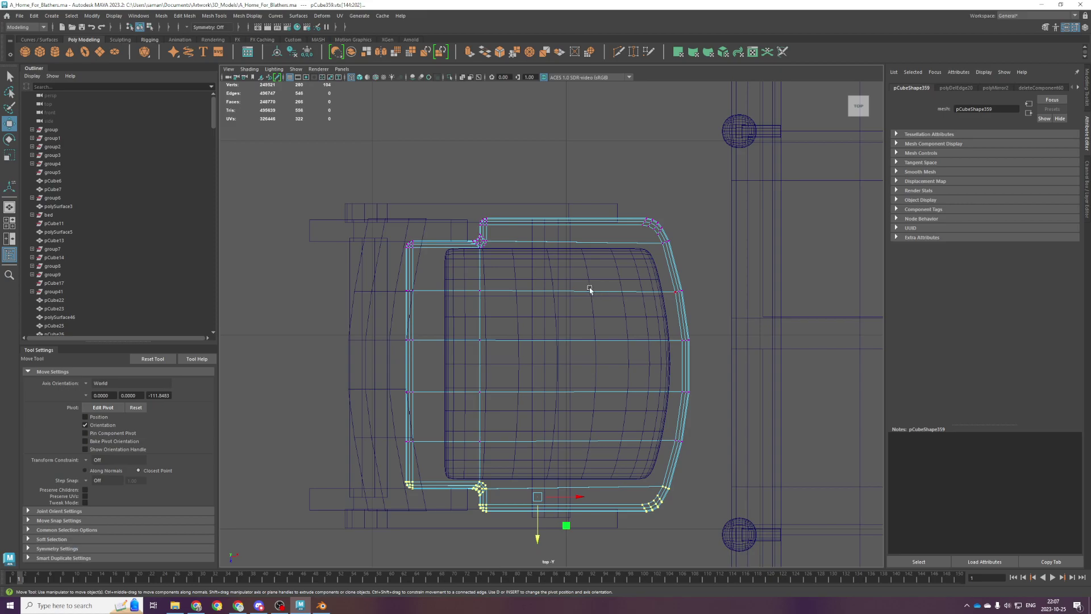
{"action": "key", "text": "alt+Tab"}
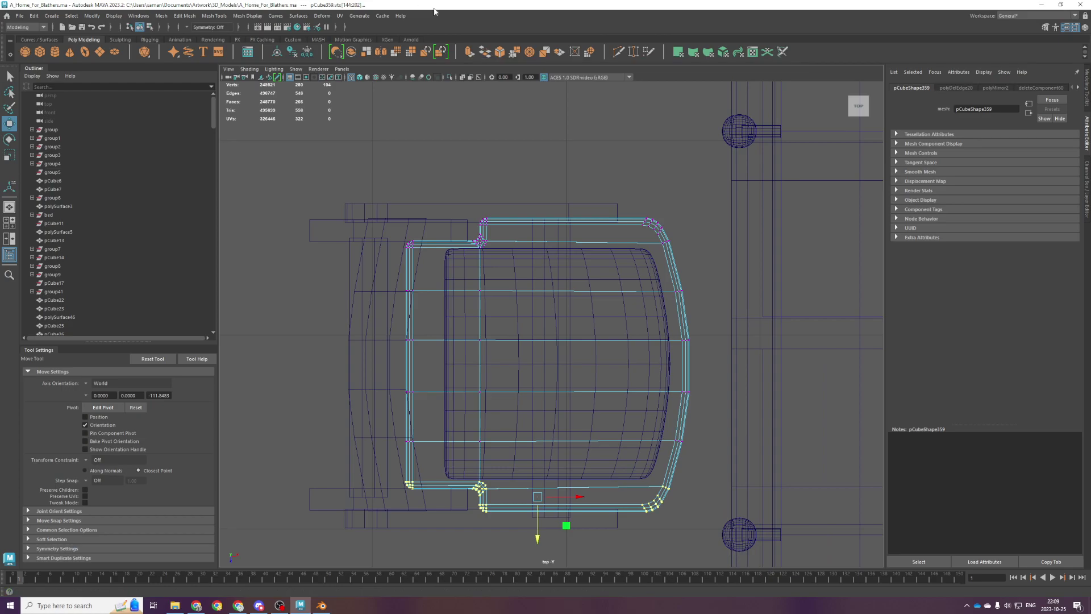
Return the seat slab to object mode and check its narrowed outline in perspective.
{"action": "key", "text": "space"}
{"action": "key", "text": "space"}
{"action": "left_click_drag", "start_coordinate": [568, 227], "coordinate": [579, 171], "text": "alt"}
{"action": "right_click_drag", "start_coordinate": [501, 235], "coordinate": [521, 215]}
{"action": "left_click", "coordinate": [521, 214]}
{"action": "left_click_drag", "start_coordinate": [526, 218], "coordinate": [598, 247], "text": "alt"}
{"action": "left_click", "coordinate": [590, 231]}
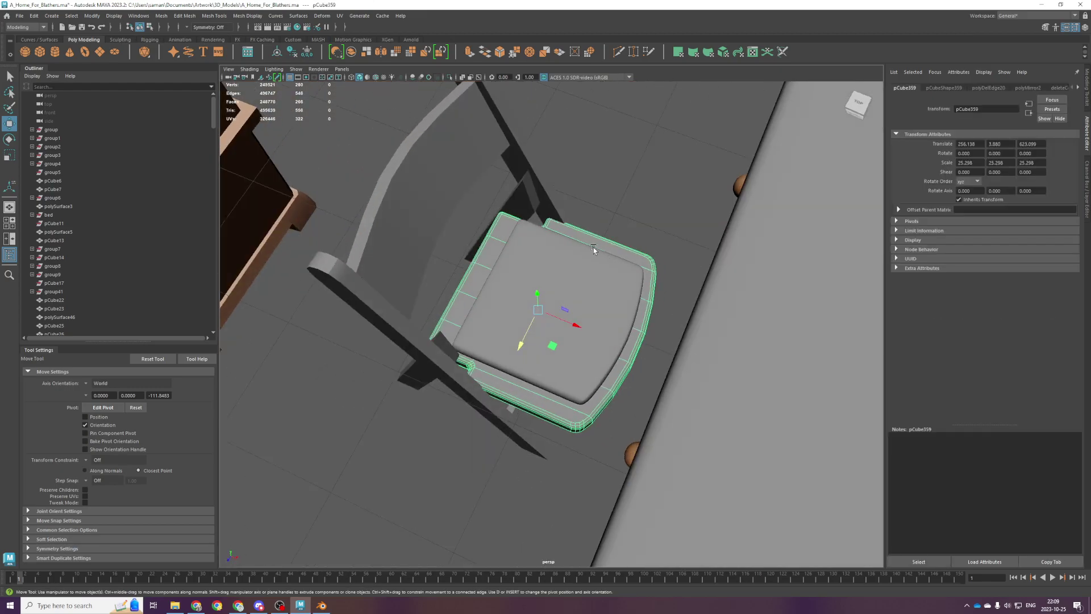
Move the vertices at the seat slab's two side notches slightly toward the backrest along X in the top view, and check them in perspective.
{"action": "key", "text": "space"}
{"action": "key", "text": "space"}
{"action": "right_click_drag", "start_coordinate": [518, 173], "coordinate": [465, 174]}
{"action": "left_click_drag", "start_coordinate": [464, 174], "coordinate": [517, 491]}
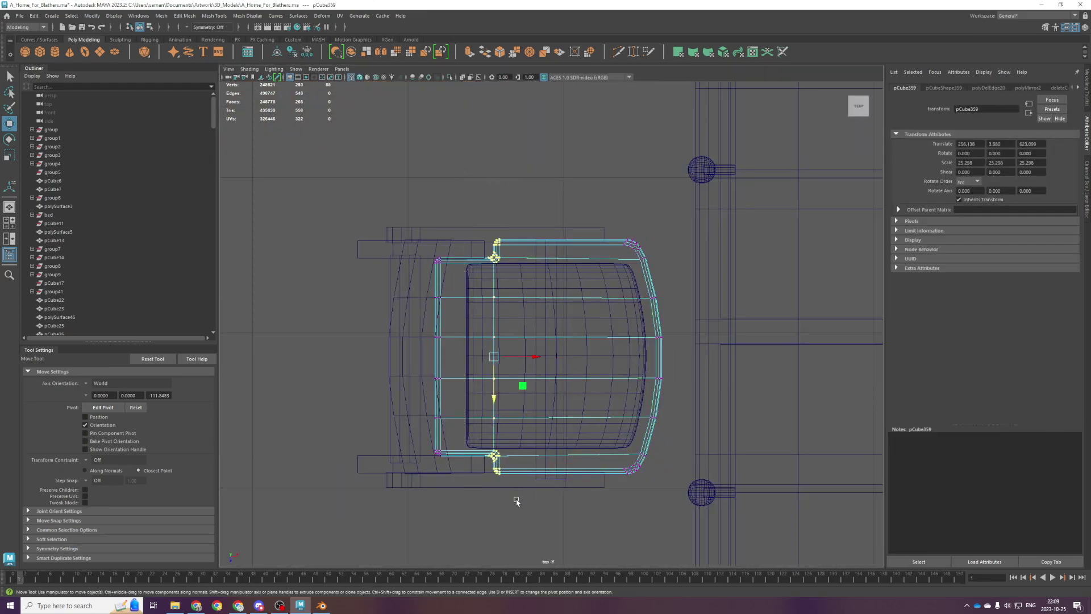
{"action": "left_click_drag", "start_coordinate": [540, 358], "coordinate": [523, 358]}
{"action": "key", "text": "space"}
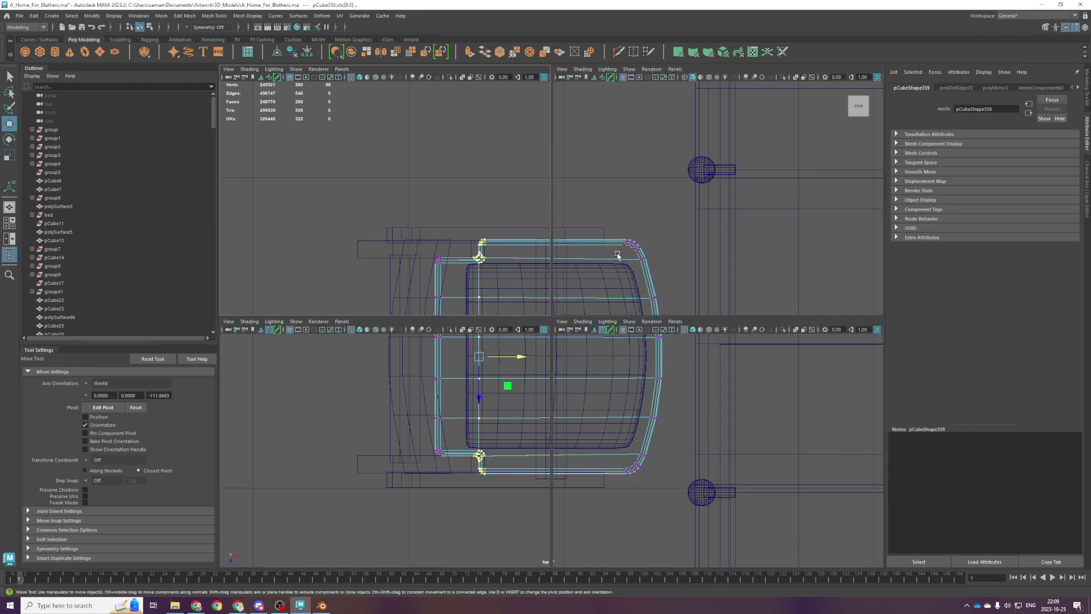
{"action": "key", "text": "space"}
{"action": "left_click_drag", "start_coordinate": [621, 266], "coordinate": [633, 262], "text": "alt"}
{"action": "left_click_drag", "start_coordinate": [585, 297], "coordinate": [592, 290], "text": "alt"}
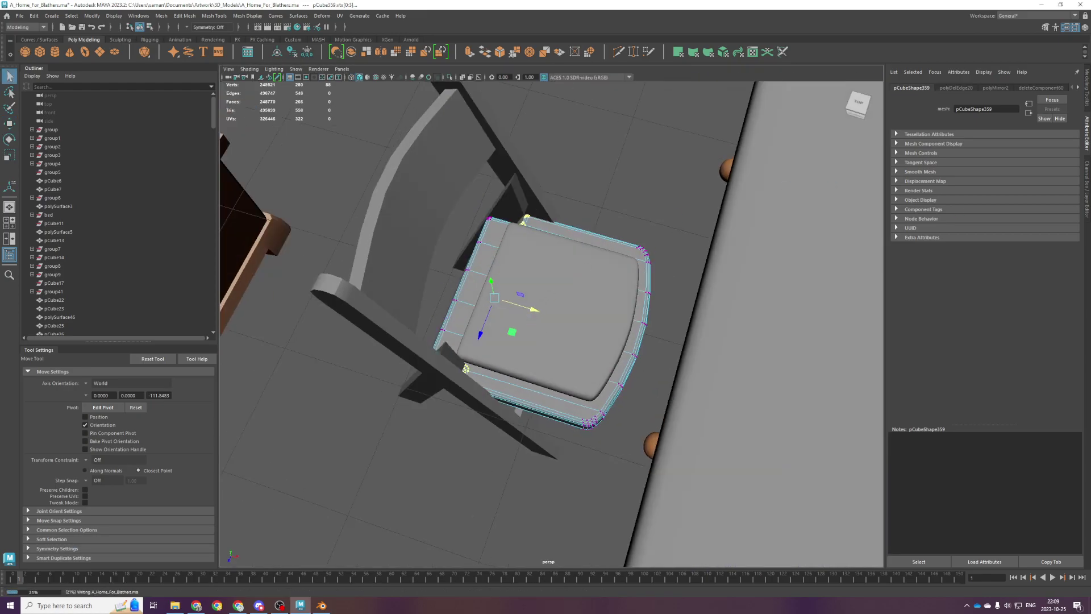
Leave vertex editing on the seat slab, save the scene and clear the selection.
{"action": "key", "text": "alt+Tab"}
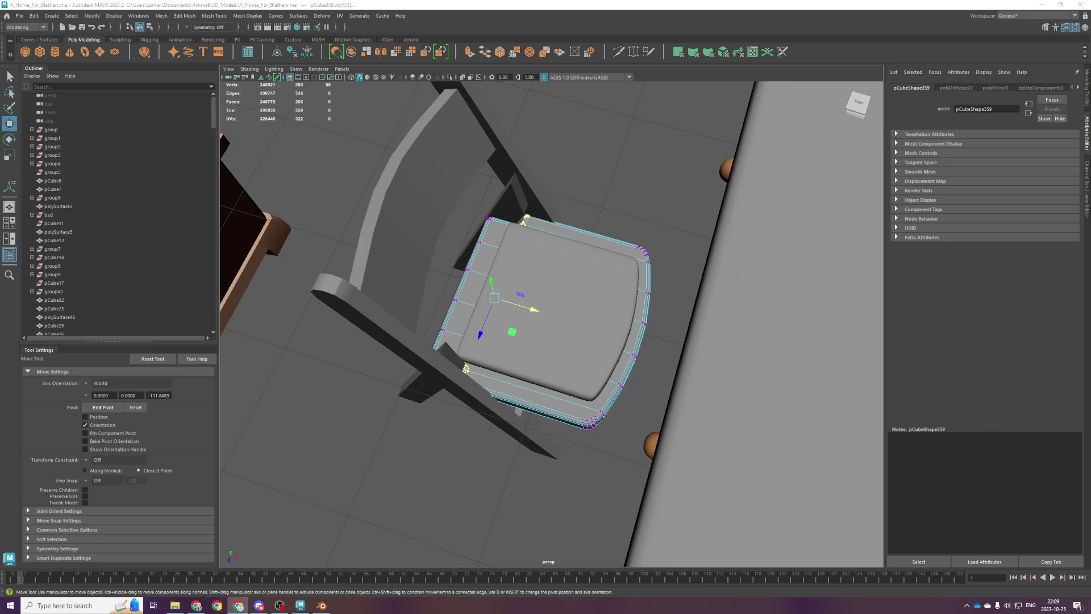
{"action": "key", "text": "alt+Tab"}
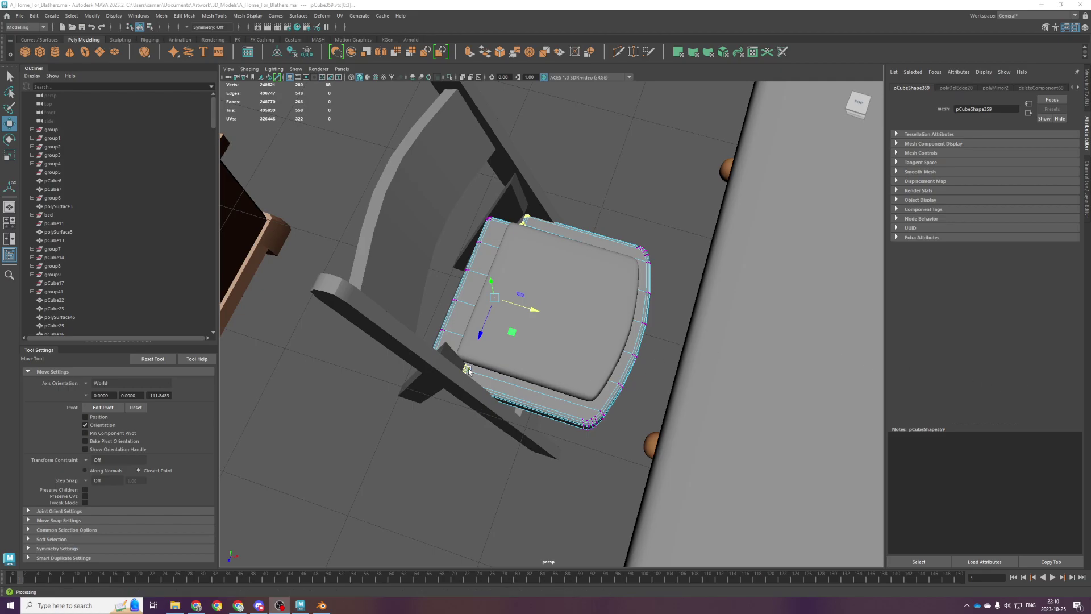
{"action": "scroll", "coordinate": [480, 383], "scroll_direction": "down", "scroll_amount": 2}
{"action": "scroll", "coordinate": [500, 376], "scroll_direction": "up", "scroll_amount": 3}
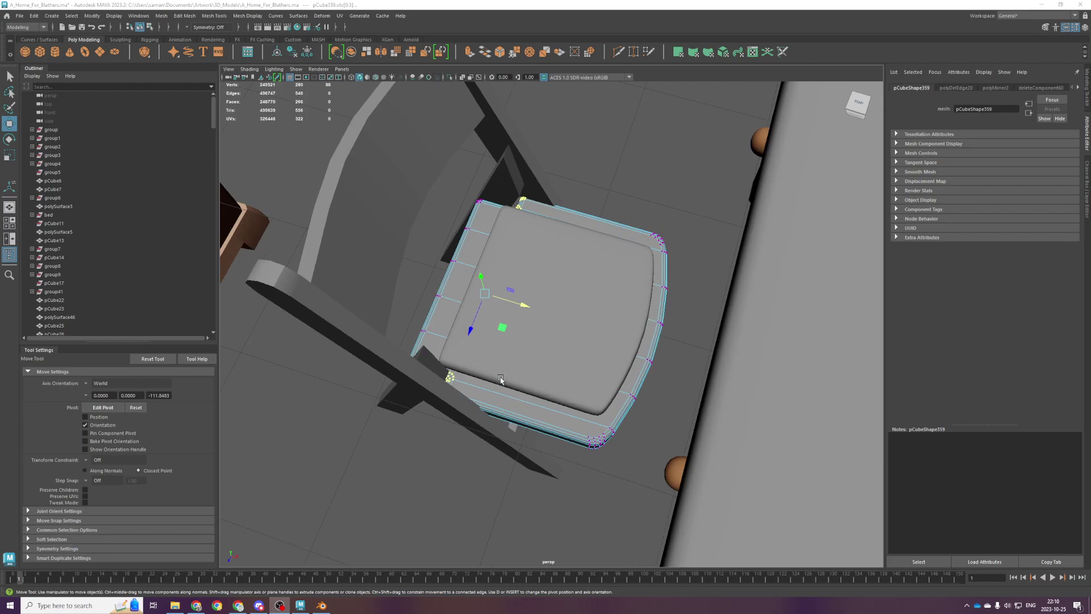
{"action": "left_click_drag", "start_coordinate": [504, 375], "coordinate": [530, 280], "text": "alt"}
{"action": "right_click_drag", "start_coordinate": [531, 279], "coordinate": [608, 203]}
{"action": "scroll", "coordinate": [594, 210], "scroll_direction": "down", "scroll_amount": 4}
{"action": "left_click_drag", "start_coordinate": [601, 295], "coordinate": [594, 341], "text": "alt"}
{"action": "key", "text": "ctrl+s"}
{"action": "left_click", "coordinate": [593, 356]}
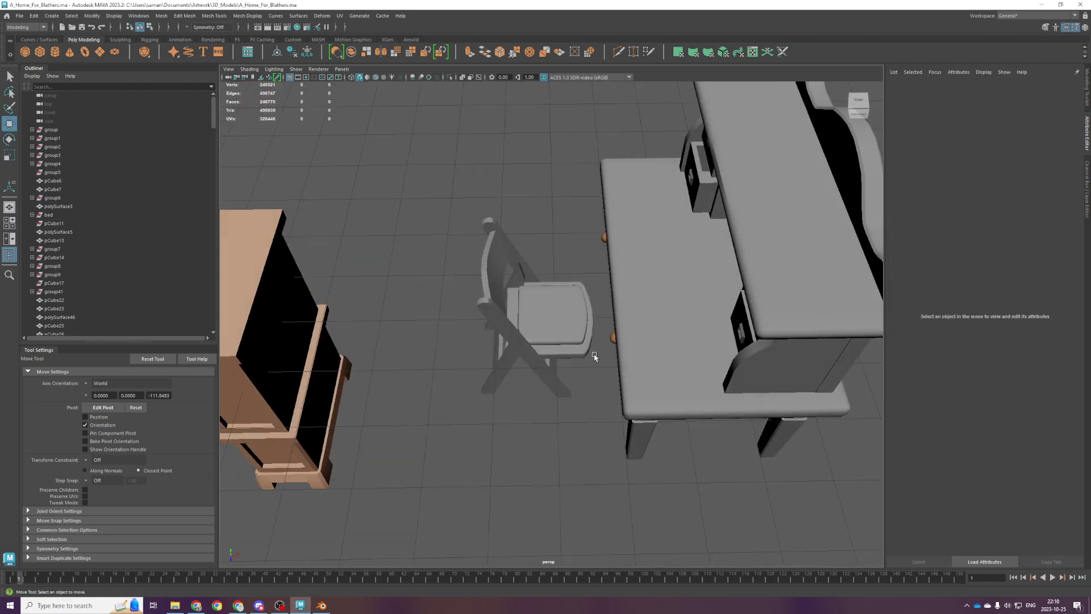
Nudge the seat cushion and slab together slightly toward the backrest, and undo the last actions.
{"action": "left_click", "coordinate": [579, 326]}
{"action": "scroll", "coordinate": [566, 339], "scroll_direction": "up", "scroll_amount": 4}
{"action": "left_click", "coordinate": [621, 342], "text": "shift"}
{"action": "left_click_drag", "start_coordinate": [579, 315], "coordinate": [575, 313]}
{"action": "left_click", "coordinate": [600, 238]}
{"action": "key", "text": "ctrl+z"}
{"action": "key", "text": "ctrl+z"}
{"action": "key", "text": "ctrl+z"}
{"action": "key", "text": "ctrl+z"}
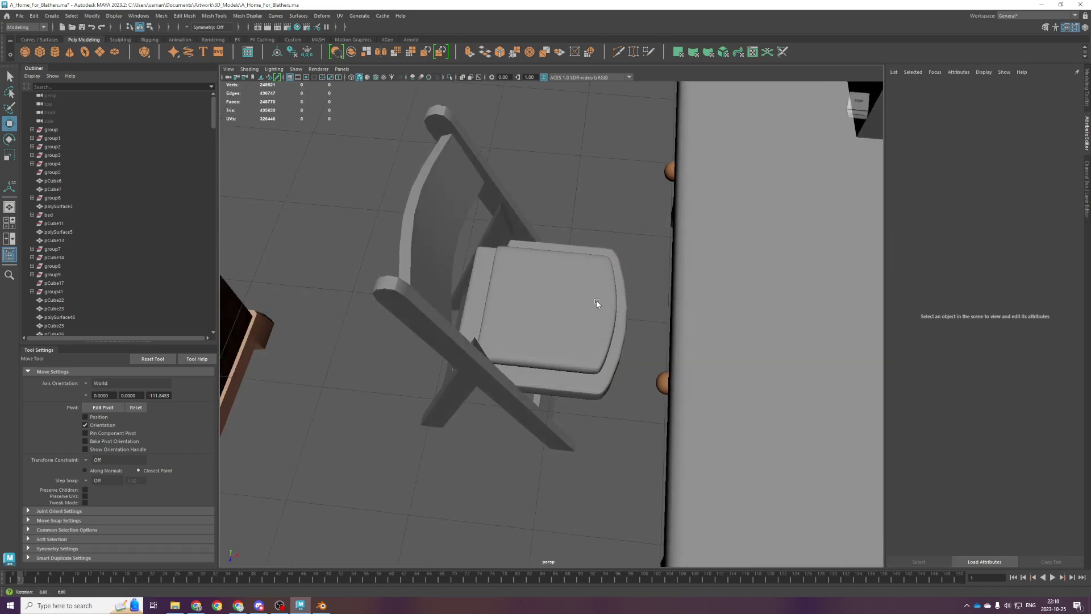
Scale the seat cushion uniformly to 24.313 and centre it on the slab at Z 623.106 in the top view.
{"action": "key", "text": "space"}
{"action": "key", "text": "f"}
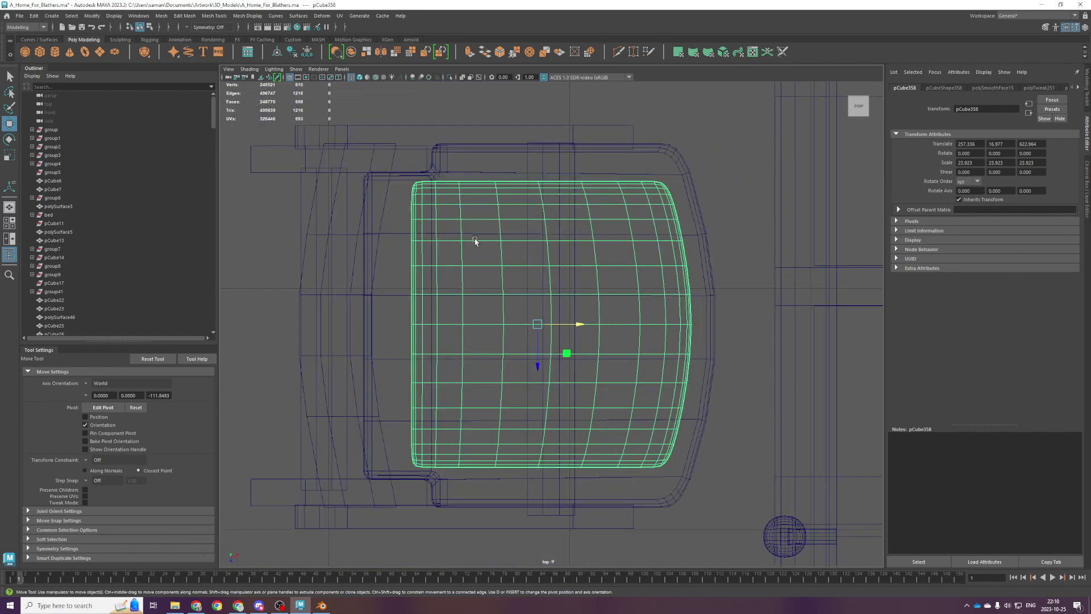
{"action": "scroll", "coordinate": [500, 318], "scroll_direction": "down", "scroll_amount": 3}
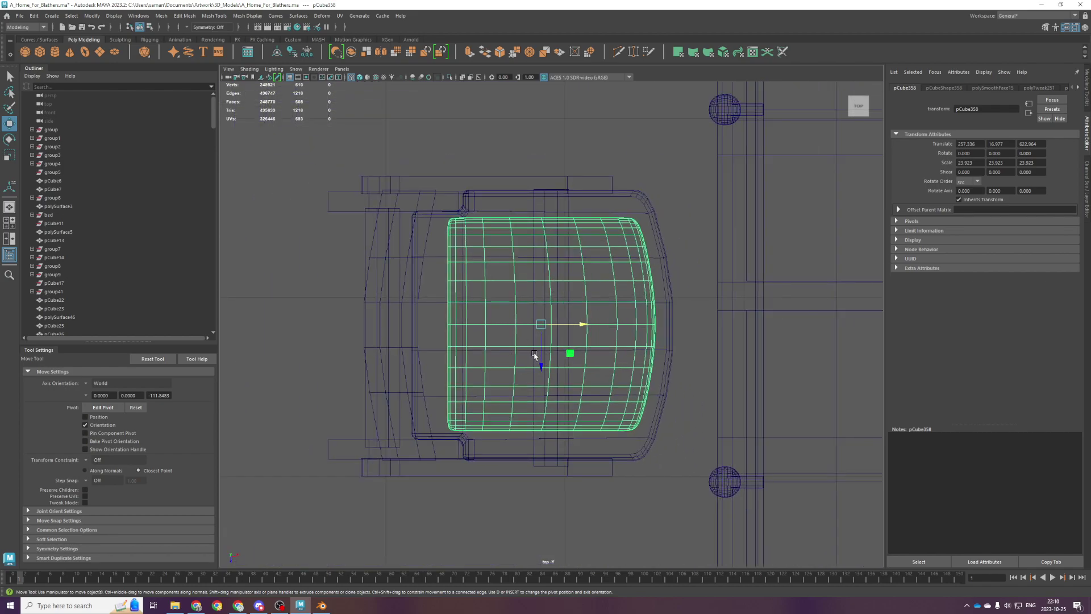
{"action": "left_click_drag", "start_coordinate": [535, 356], "coordinate": [535, 358]}
{"action": "key", "text": "r"}
{"action": "left_click_drag", "start_coordinate": [538, 319], "coordinate": [540, 332]}
{"action": "key", "text": "w"}
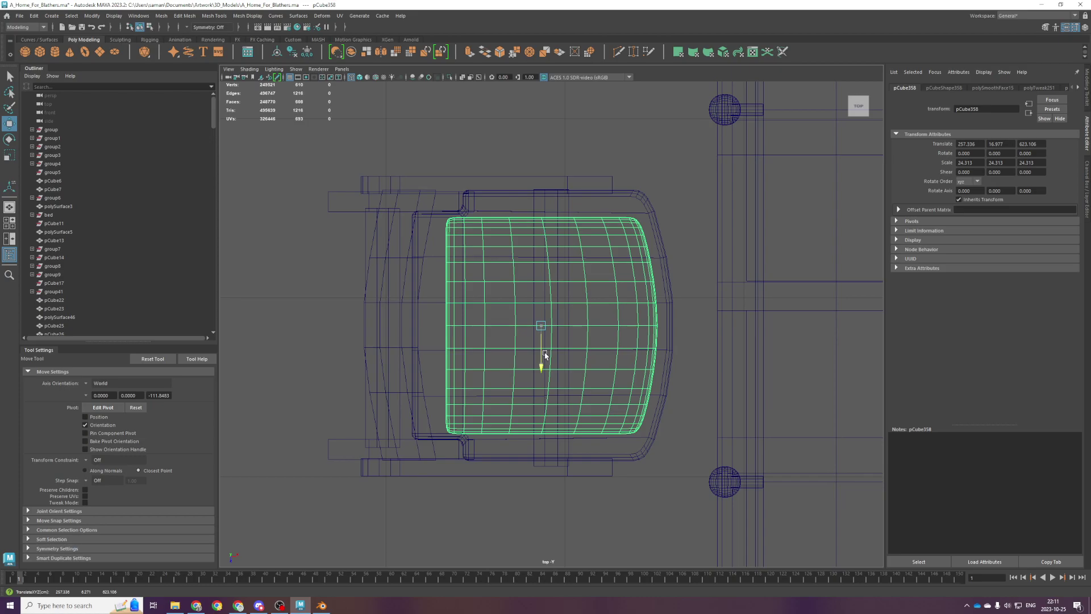
Check the chair in perspective and assign the existing white material to the seat cushion.
{"action": "key", "text": "space"}
{"action": "key", "text": "space"}
{"action": "left_click_drag", "start_coordinate": [598, 277], "coordinate": [620, 276], "text": "alt"}
{"action": "left_click", "coordinate": [694, 212]}
{"action": "left_click_drag", "start_coordinate": [559, 329], "coordinate": [536, 342], "text": "alt"}
{"action": "scroll", "coordinate": [553, 309], "scroll_direction": "down", "scroll_amount": 5}
{"action": "left_click", "coordinate": [552, 309]}
{"action": "scroll", "coordinate": [560, 309], "scroll_direction": "down", "scroll_amount": 4}
{"action": "scroll", "coordinate": [528, 320], "scroll_direction": "up", "scroll_amount": 4}
{"action": "right_click_drag", "start_coordinate": [555, 279], "coordinate": [650, 510]}
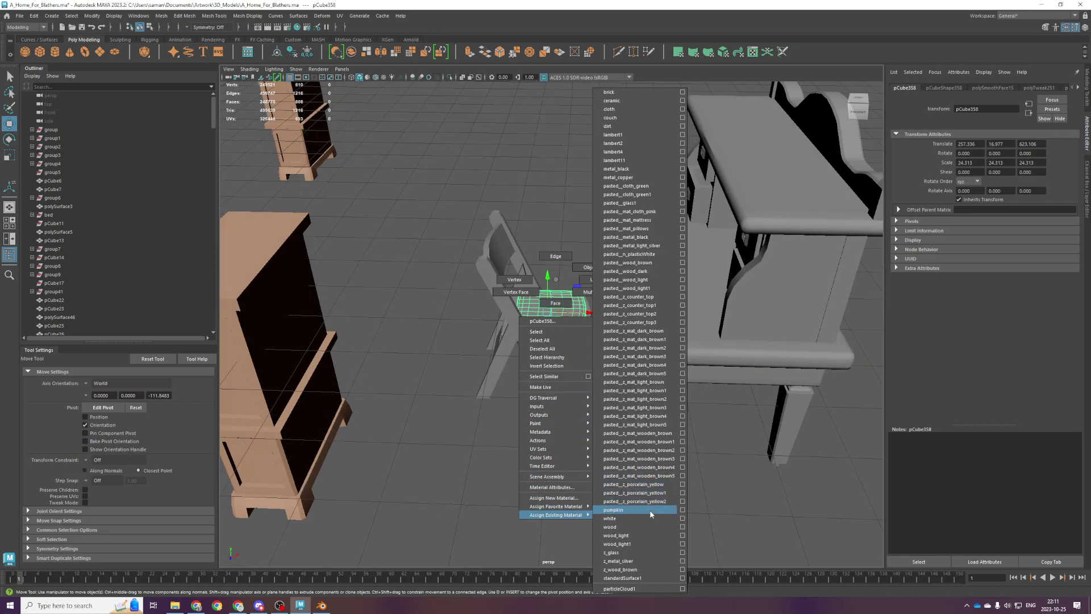
{"action": "right_click_drag", "start_coordinate": [646, 521], "coordinate": [643, 520]}
Assign an existing dark material to the chair's frame, backrest and seat slab, leaving out the cushion.
{"action": "left_click", "coordinate": [518, 325]}
{"action": "left_click_drag", "start_coordinate": [463, 223], "coordinate": [568, 453]}
{"action": "right_click_drag", "start_coordinate": [568, 317], "coordinate": [568, 317]}
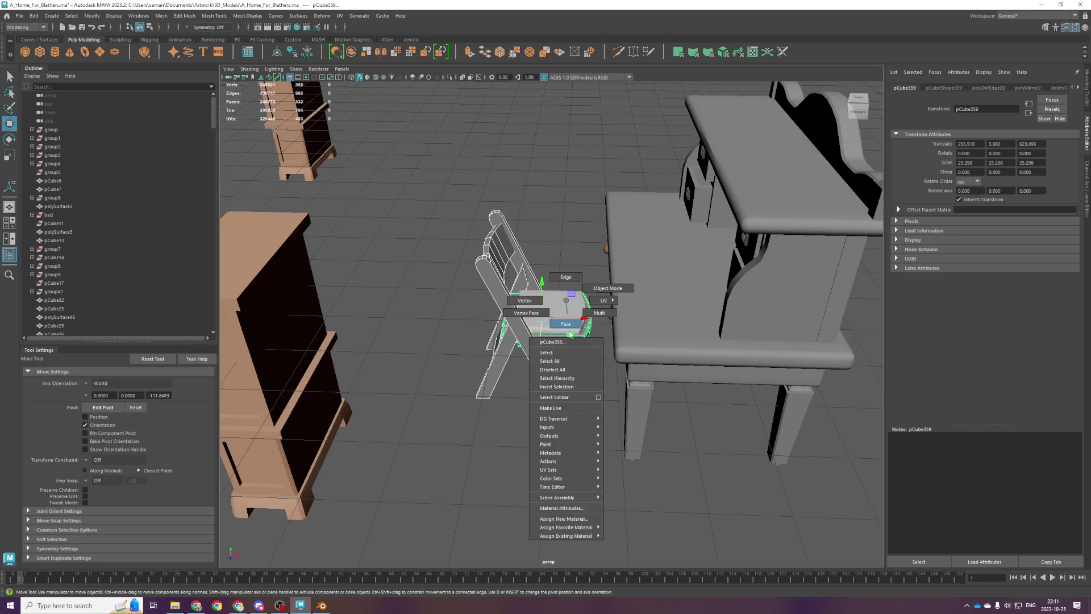
{"action": "right_click_drag", "start_coordinate": [581, 542], "coordinate": [646, 529]}
{"action": "scroll", "coordinate": [574, 246], "scroll_direction": "up", "scroll_amount": 5}
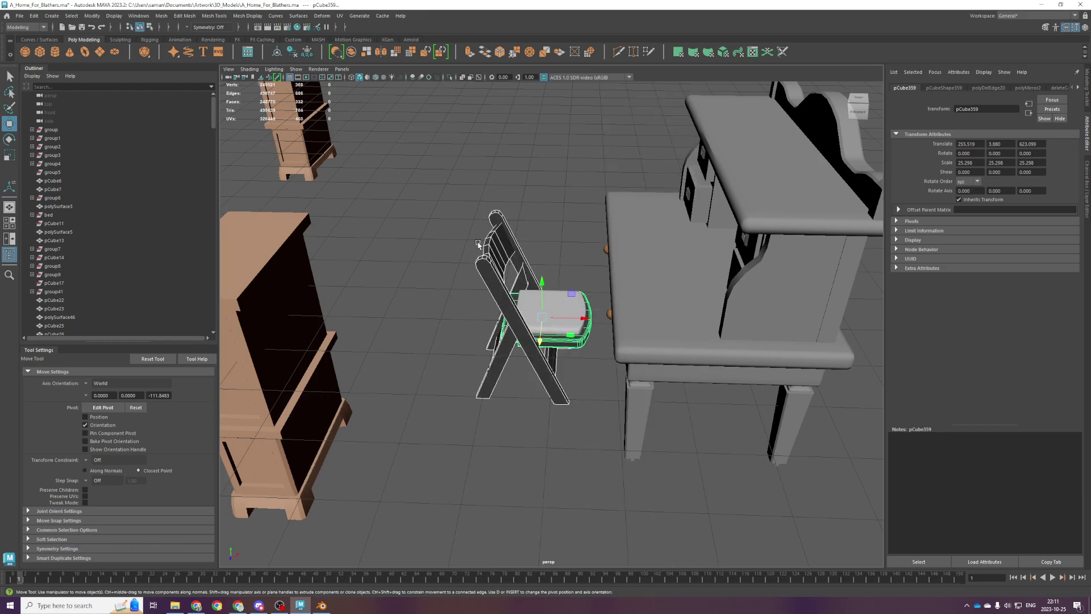
Combine all parts of the desk chair, including the cushion, into one mesh.
{"action": "left_click_drag", "start_coordinate": [397, 132], "coordinate": [574, 449]}
{"action": "left_click", "coordinate": [161, 16]}
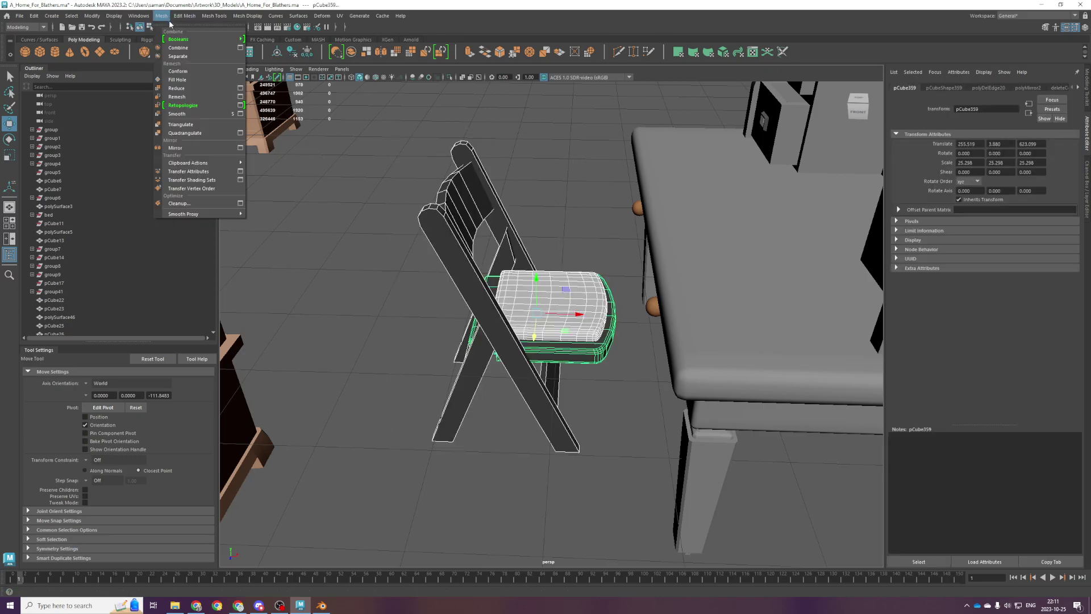
{"action": "left_click", "coordinate": [182, 48]}
{"action": "left_click", "coordinate": [435, 139]}
Examine the combined chair beside the desk from several angles and distances.
{"action": "scroll", "coordinate": [572, 244], "scroll_direction": "down", "scroll_amount": 4}
{"action": "left_click_drag", "start_coordinate": [572, 244], "coordinate": [532, 278], "text": "alt"}
{"action": "scroll", "coordinate": [558, 274], "scroll_direction": "up", "scroll_amount": 5}
{"action": "middle_click_drag", "start_coordinate": [531, 279], "coordinate": [569, 441], "text": "alt"}
{"action": "scroll", "coordinate": [570, 441], "scroll_direction": "down", "scroll_amount": 5}
{"action": "left_click_drag", "start_coordinate": [569, 441], "coordinate": [586, 398], "text": "alt"}
{"action": "left_click", "coordinate": [650, 383]}
{"action": "left_click_drag", "start_coordinate": [650, 382], "coordinate": [614, 383], "text": "alt"}
{"action": "scroll", "coordinate": [614, 383], "scroll_direction": "down", "scroll_amount": 3}
Select all the parts of the desk together in the top view, without the chair.
{"action": "key", "text": "space"}
{"action": "key", "text": "space"}
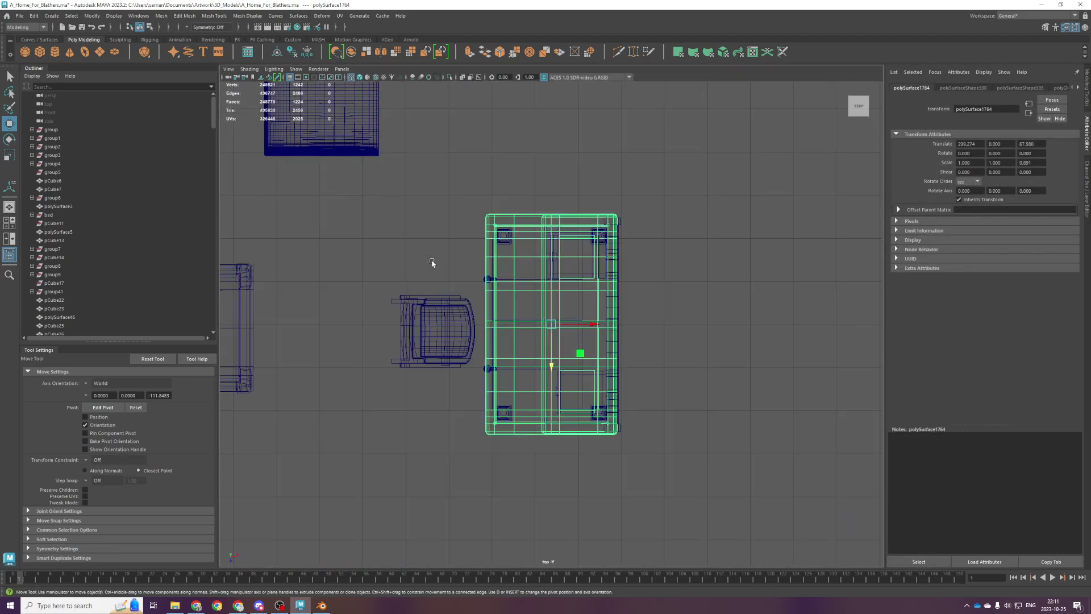
{"action": "scroll", "coordinate": [534, 251], "scroll_direction": "down", "scroll_amount": 3}
{"action": "left_click_drag", "start_coordinate": [532, 268], "coordinate": [519, 232]}
{"action": "key", "text": "space"}
{"action": "key", "text": "space"}
{"action": "left_click", "coordinate": [570, 268]}
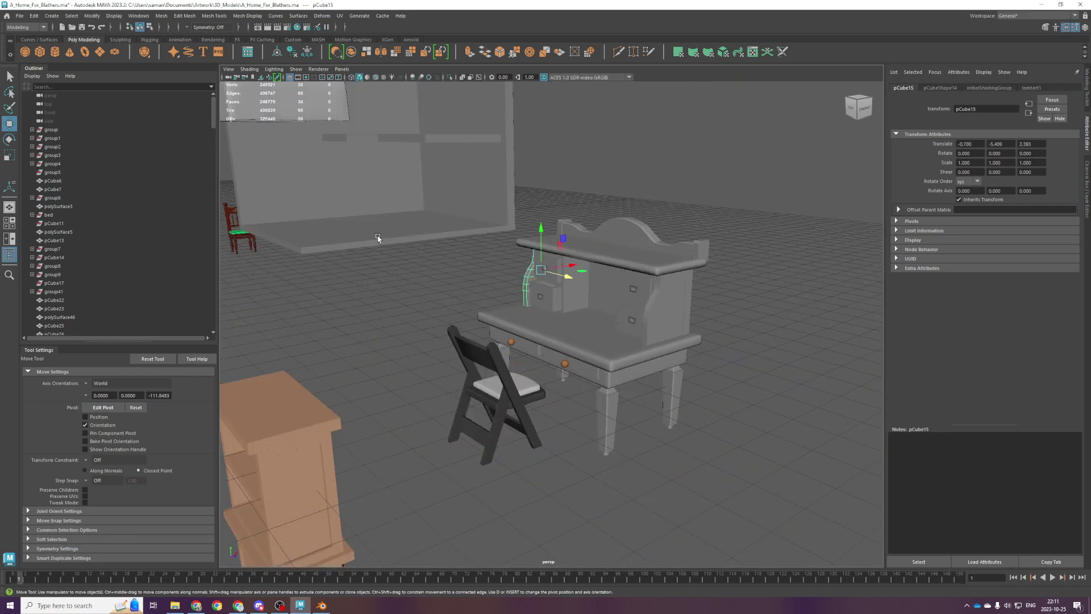
{"action": "key", "text": "space"}
{"action": "key", "text": "space"}
{"action": "scroll", "coordinate": [506, 329], "scroll_direction": "down", "scroll_amount": 2}
{"action": "left_click_drag", "start_coordinate": [513, 246], "coordinate": [626, 453]}
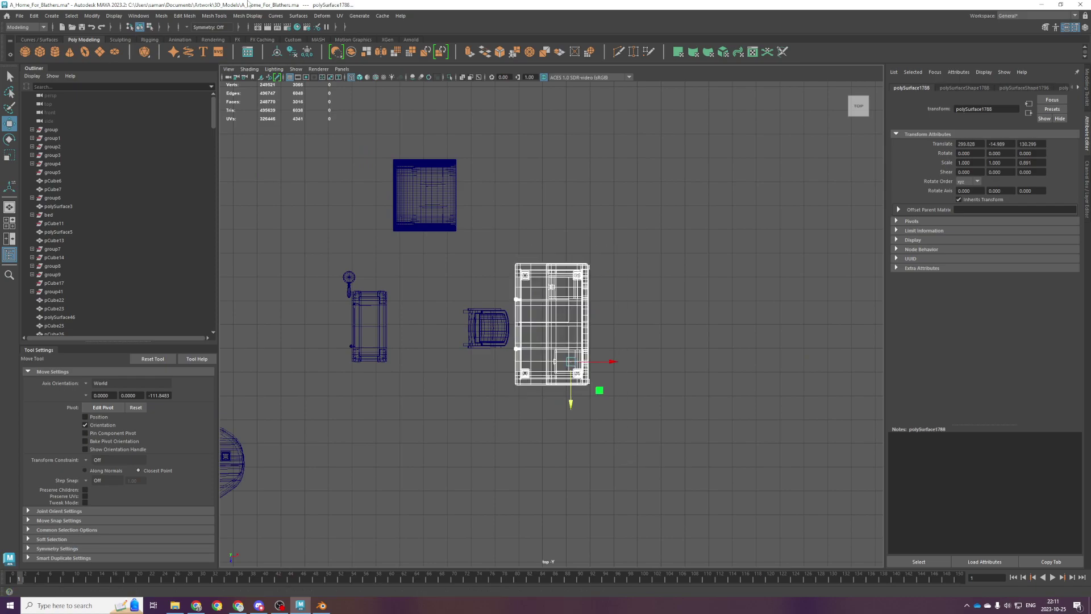
Combine the selected desk pieces into one mesh and delete its construction history.
{"action": "left_click", "coordinate": [162, 16]}
{"action": "left_click", "coordinate": [182, 48]}
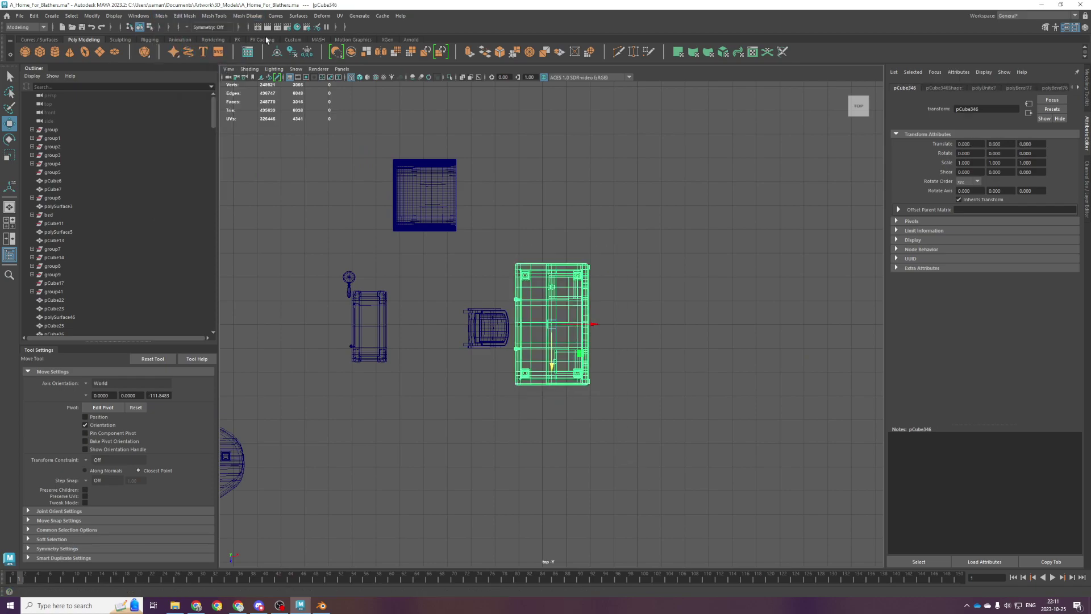
{"action": "left_click", "coordinate": [291, 53]}
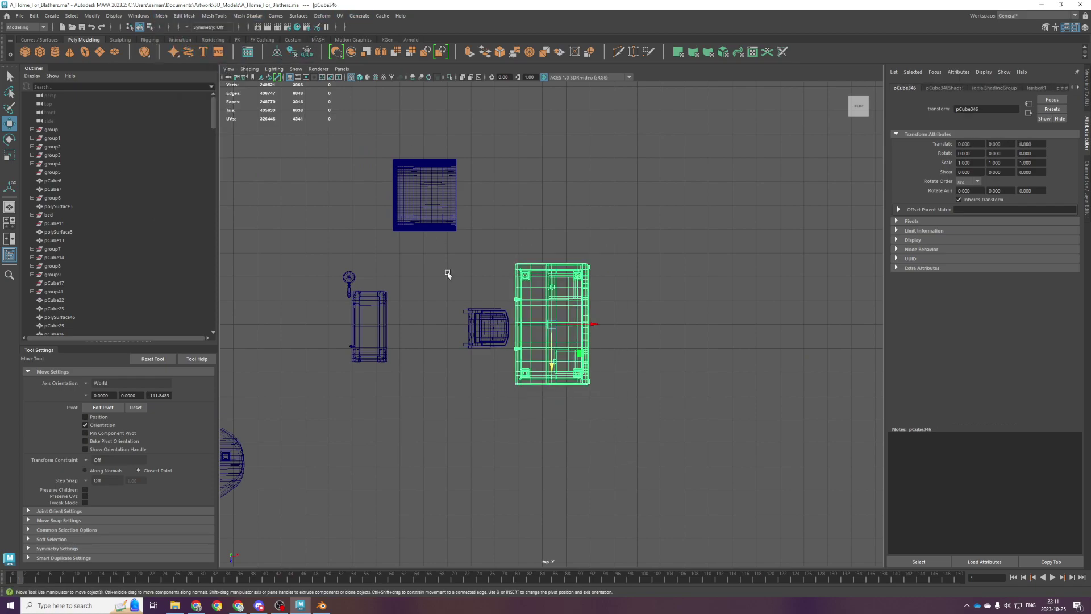
Apply automatic UV mapping to the combined desk and the chair in front of it.
{"action": "right_click_drag", "start_coordinate": [451, 300], "coordinate": [506, 266]}
{"action": "left_click_drag", "start_coordinate": [508, 254], "coordinate": [615, 431]}
{"action": "left_click", "coordinate": [597, 307]}
{"action": "left_click_drag", "start_coordinate": [389, 256], "coordinate": [607, 423]}
{"action": "left_click", "coordinate": [608, 423]}
{"action": "left_click", "coordinate": [531, 340]}
{"action": "left_click", "coordinate": [502, 337]}
{"action": "left_click_drag", "start_coordinate": [474, 246], "coordinate": [700, 533]}
{"action": "left_click_drag", "start_coordinate": [703, 519], "coordinate": [474, 265]}
{"action": "left_click", "coordinate": [341, 17]}
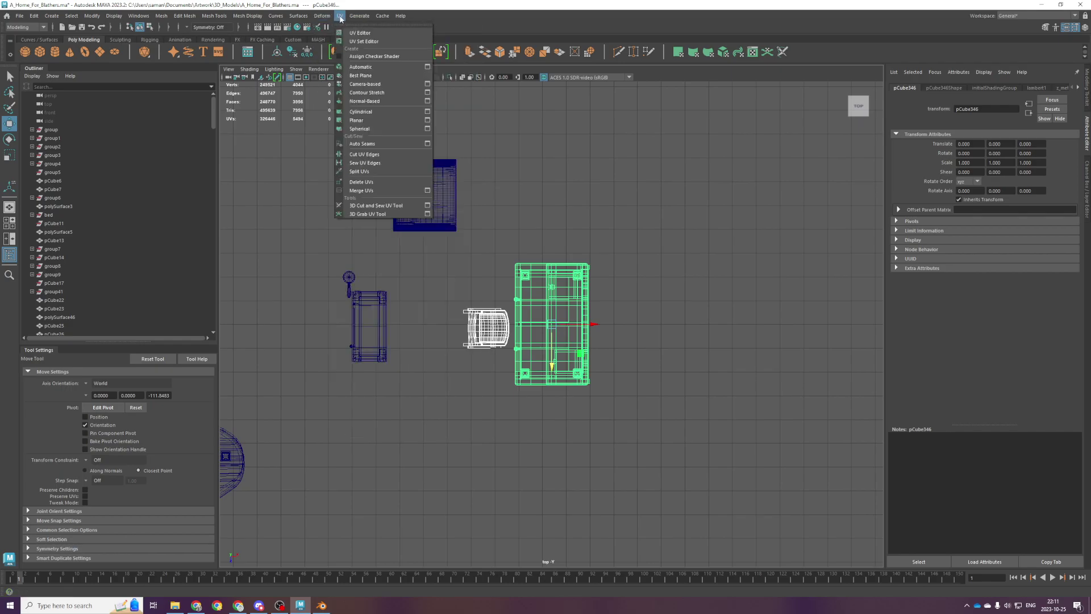
{"action": "left_click", "coordinate": [369, 66]}
{"action": "left_click", "coordinate": [613, 168]}
{"action": "left_click_drag", "start_coordinate": [463, 265], "coordinate": [590, 418]}
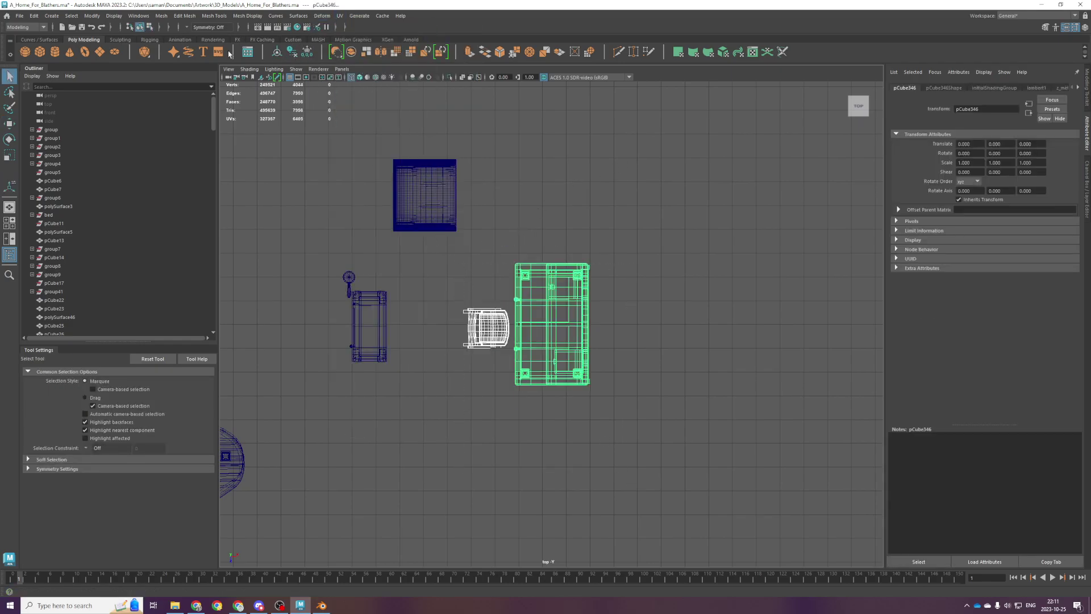
Export the selected desk and chair as an FBX named desk_and_chair_new in the fbx_exports folder of A Home for Blathers.
{"action": "left_click", "coordinate": [19, 15]}
{"action": "left_click", "coordinate": [72, 126]}
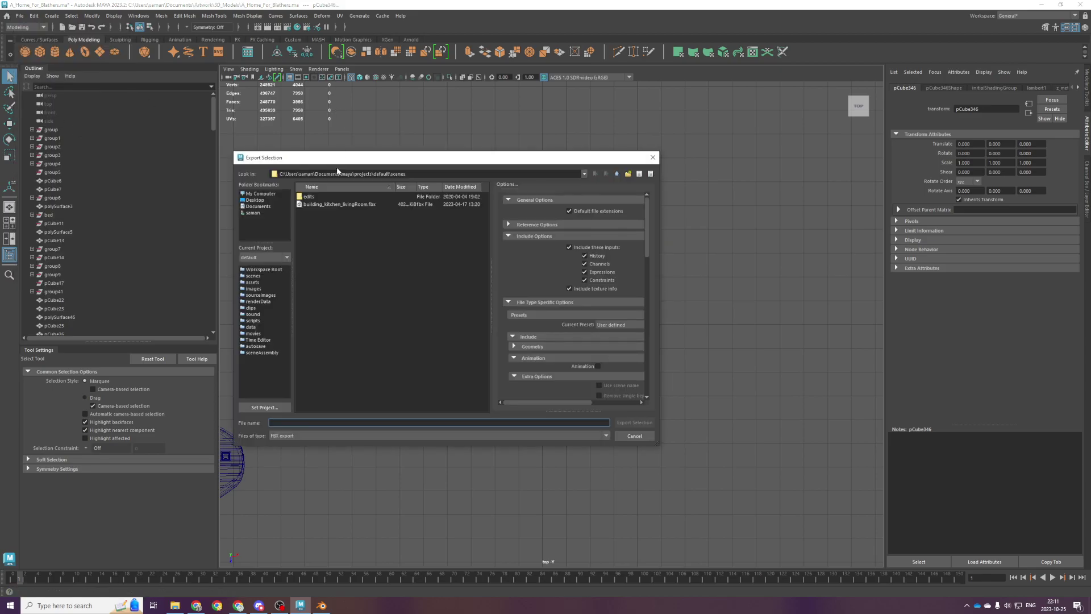
{"action": "key", "text": "Escape"}
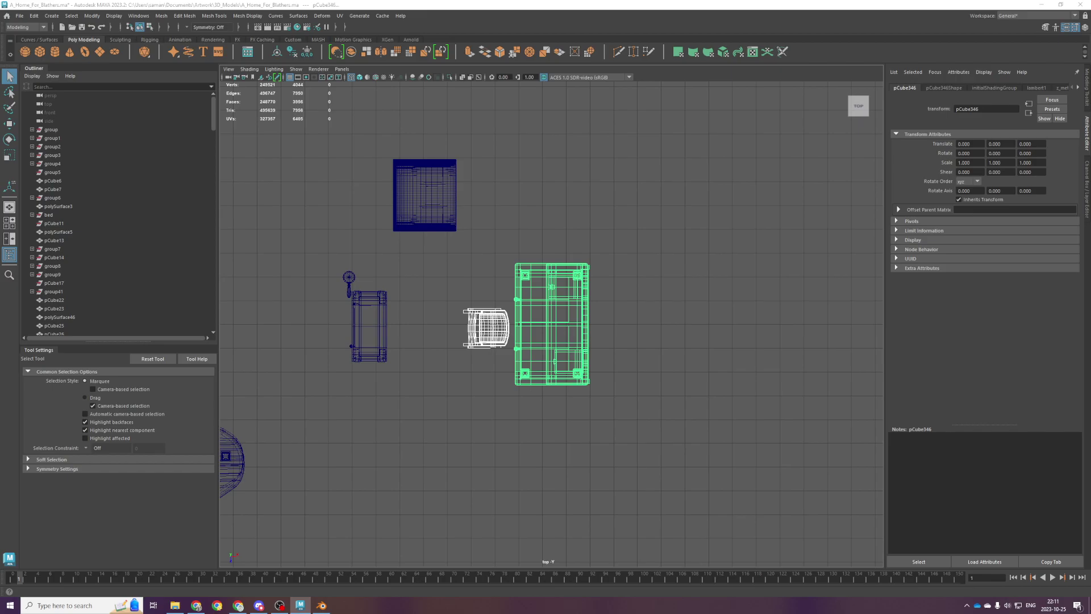
{"action": "left_click_drag", "start_coordinate": [1090, 144], "coordinate": [448, 154]}
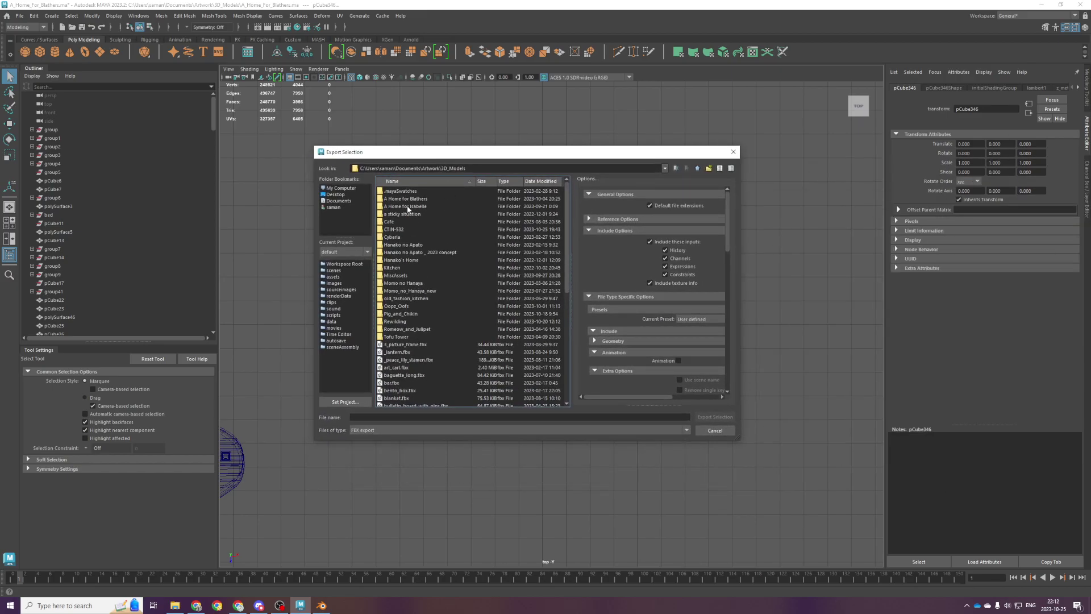
{"action": "double_click", "coordinate": [403, 199]}
{"action": "double_click", "coordinate": [408, 195]}
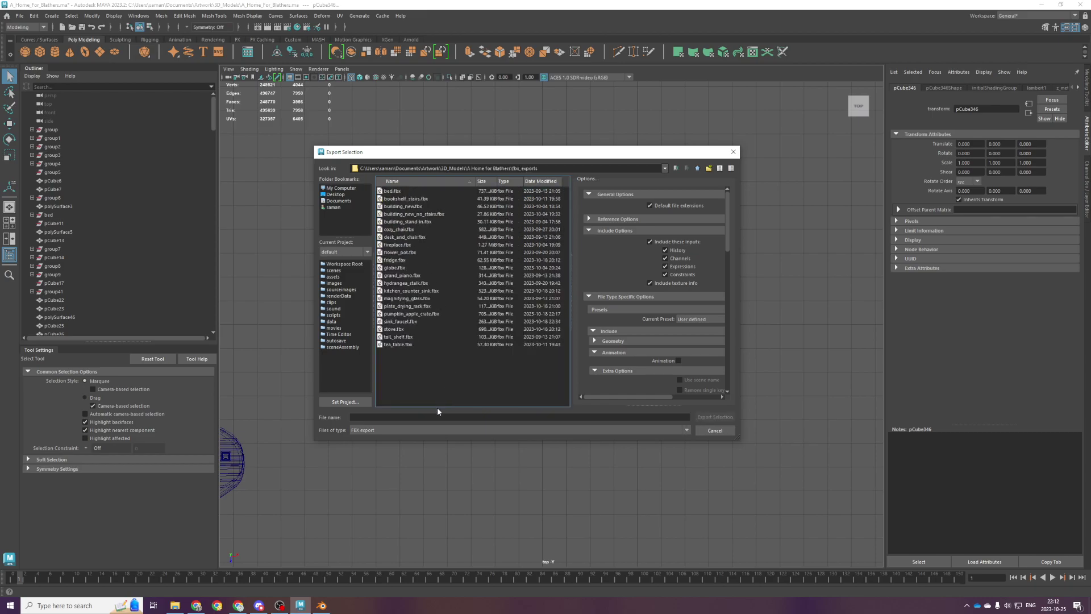
{"action": "type", "text": "desk_and_chair_new"}
{"action": "key", "text": "Return"}
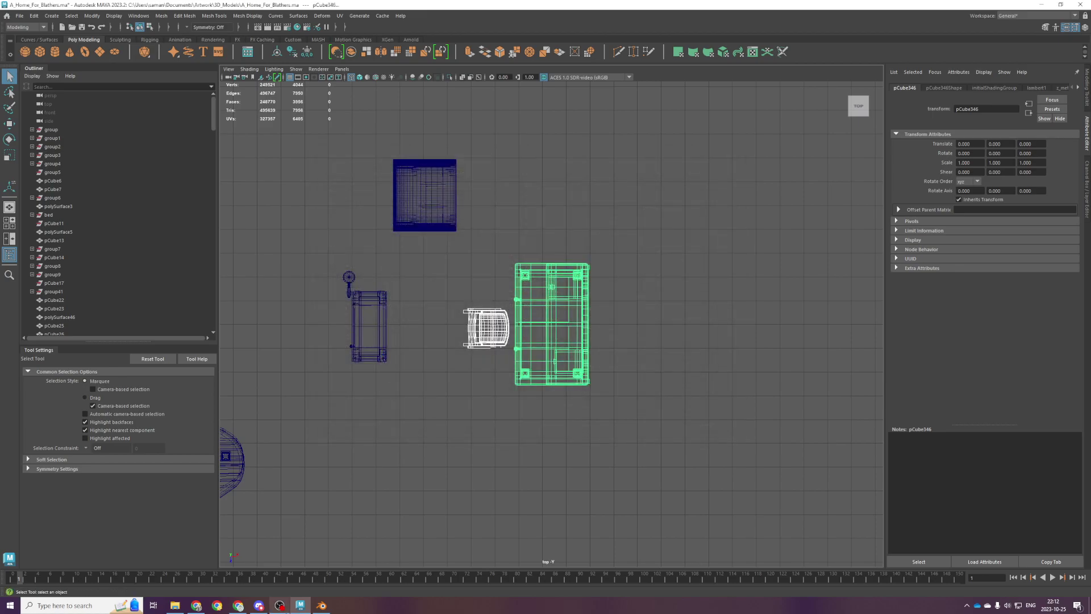
Switch to Blender and delete the old desk, chair and green cushion, leaving the magnifying glass in place.
{"action": "left_click", "coordinate": [322, 605]}
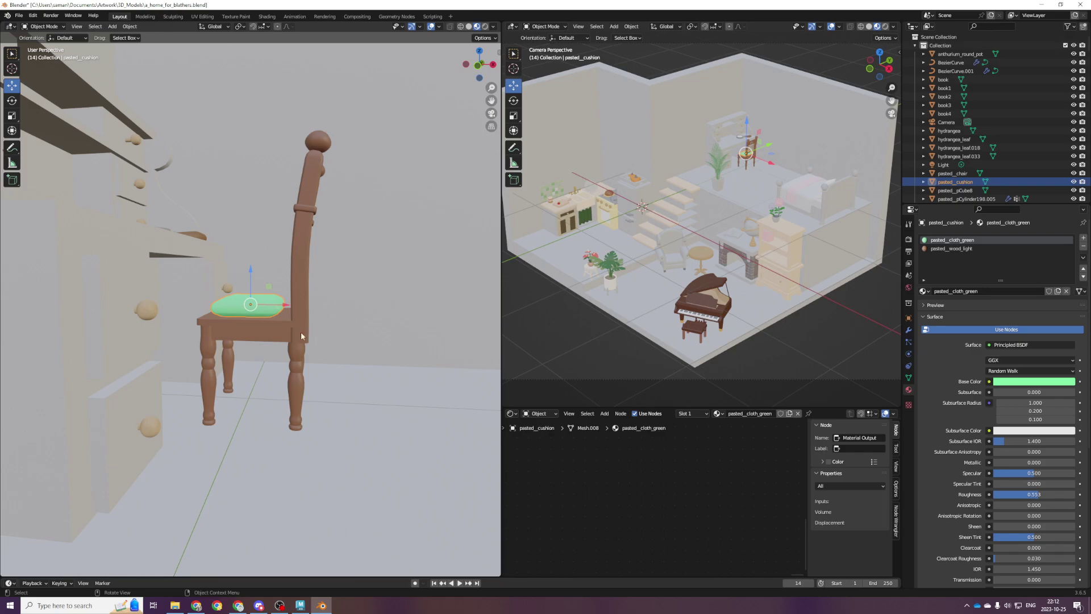
{"action": "scroll", "coordinate": [316, 341], "scroll_direction": "down", "scroll_amount": 2}
{"action": "middle_click_drag", "start_coordinate": [314, 340], "coordinate": [298, 355]}
{"action": "scroll", "coordinate": [289, 318], "scroll_direction": "down", "scroll_amount": 2}
{"action": "middle_click_drag", "start_coordinate": [286, 301], "coordinate": [268, 318]}
{"action": "key", "text": "Delete"}
{"action": "left_click", "coordinate": [270, 308]}
{"action": "key", "text": "Delete"}
{"action": "left_click", "coordinate": [182, 285]}
{"action": "key", "text": "Delete"}
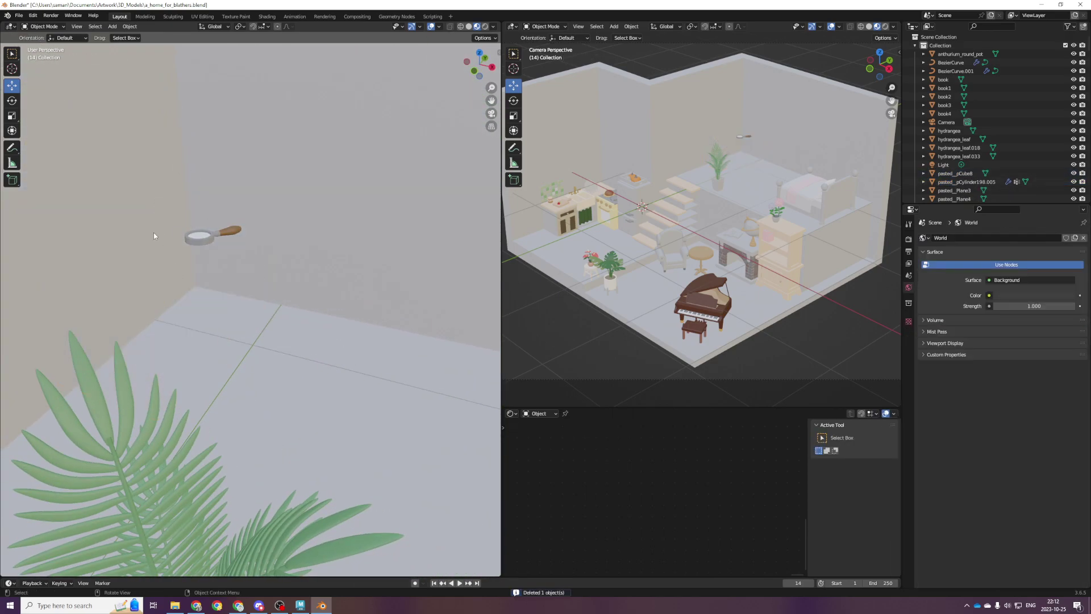
Import desk_and_chair_new.fbx from the fbx_exports folder of A Home for Blathers and show the scene in top view.
{"action": "left_click", "coordinate": [19, 15]}
{"action": "mouse_move", "coordinate": [34, 132]}
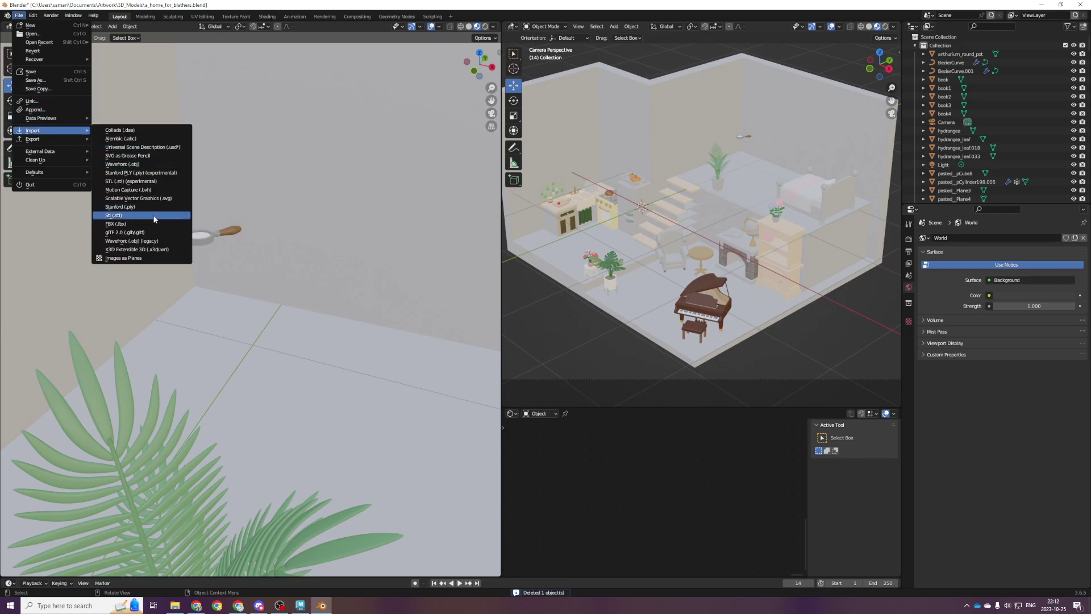
{"action": "left_click", "coordinate": [153, 217]}
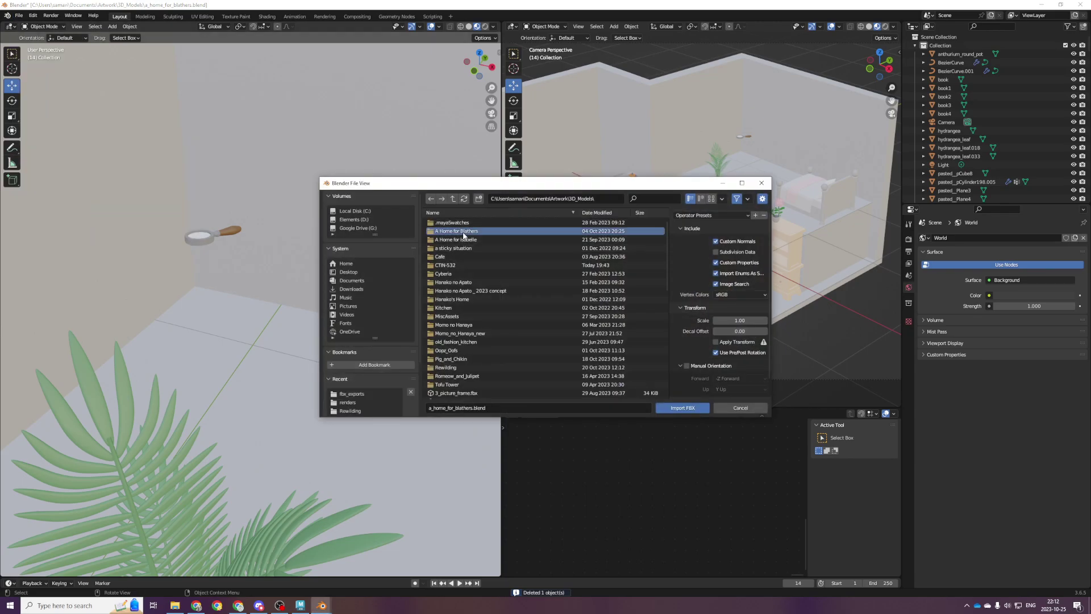
{"action": "double_click", "coordinate": [452, 231]}
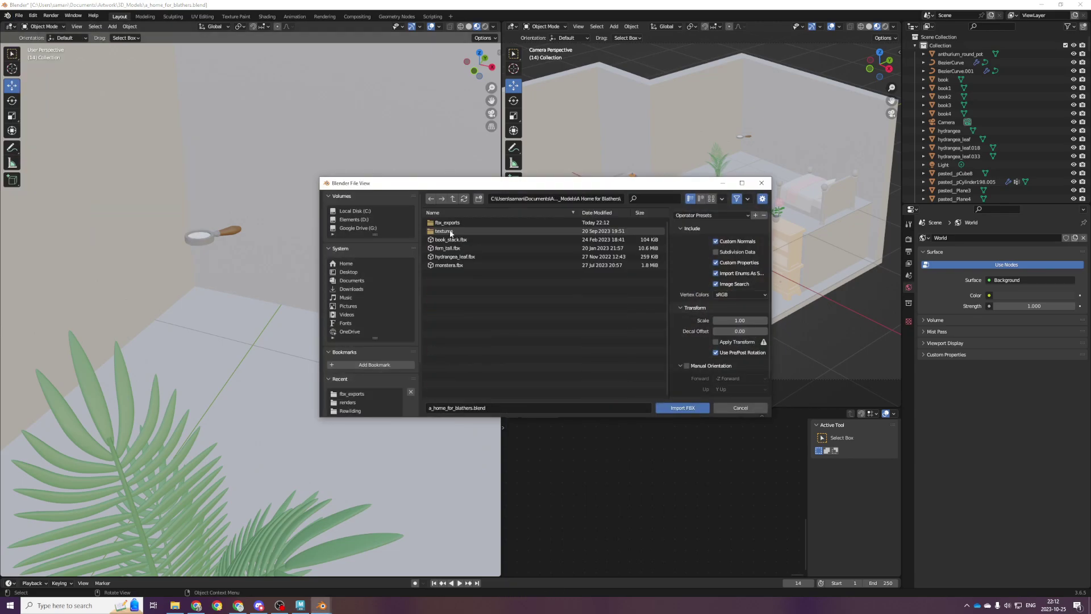
{"action": "double_click", "coordinate": [475, 222]}
{"action": "left_click", "coordinate": [511, 223]}
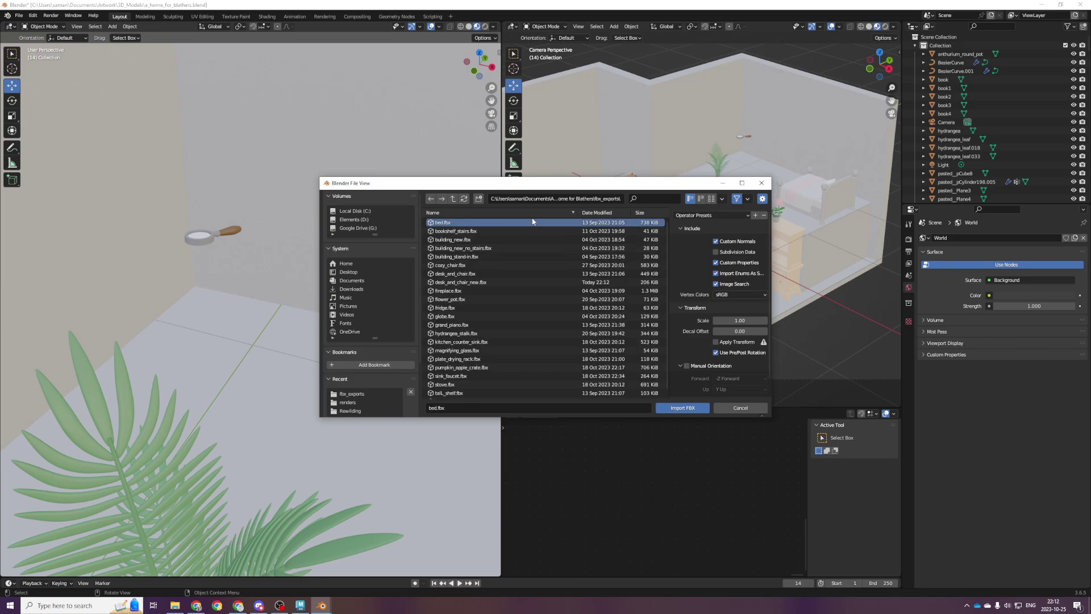
{"action": "left_click", "coordinate": [596, 213]}
{"action": "left_click", "coordinate": [546, 222]}
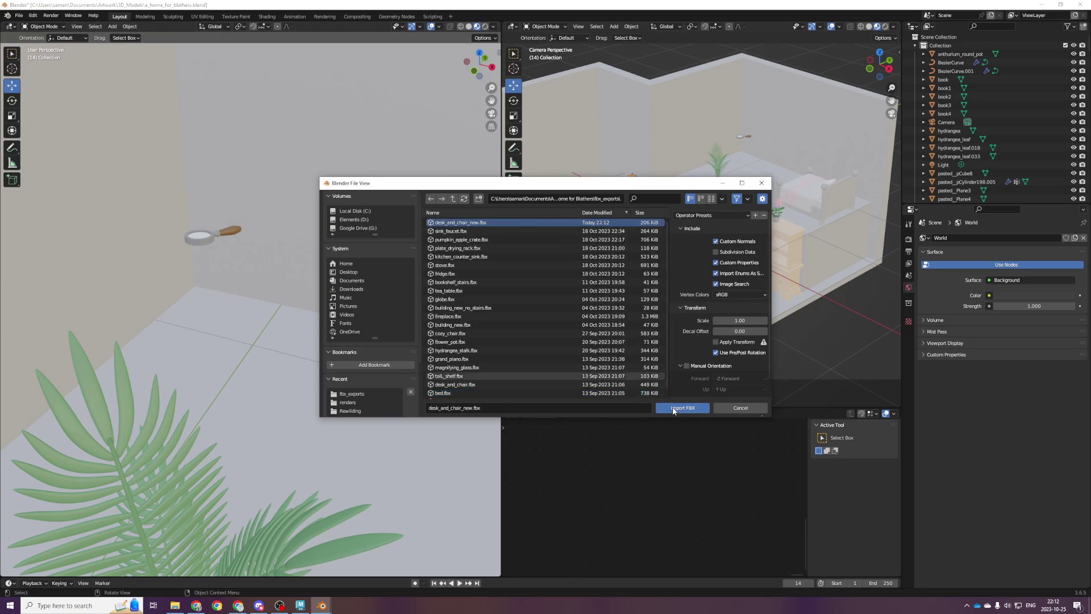
{"action": "left_click", "coordinate": [673, 408]}
{"action": "scroll", "coordinate": [197, 354], "scroll_direction": "down", "scroll_amount": 8}
{"action": "key", "text": "KP_7"}
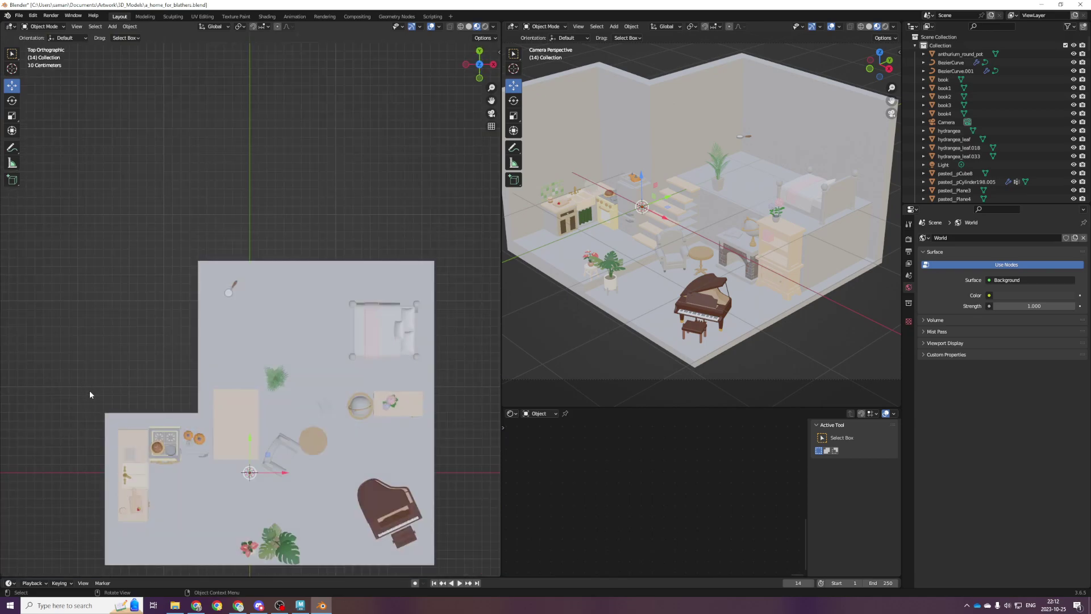
Try to move the imported desk and chair toward the room.
{"action": "scroll", "coordinate": [91, 392], "scroll_direction": "down", "scroll_amount": 4}
{"action": "key", "text": "g"}
{"action": "left_click", "coordinate": [257, 210]}
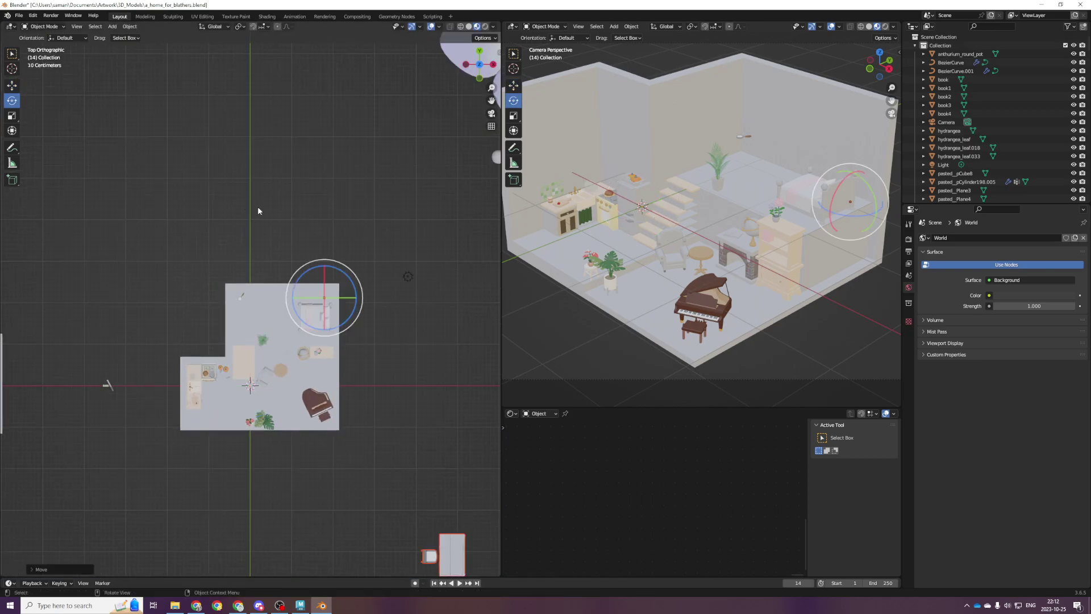
{"action": "scroll", "coordinate": [310, 267], "scroll_direction": "down", "scroll_amount": 3}
{"action": "key", "text": "ctrl+z"}
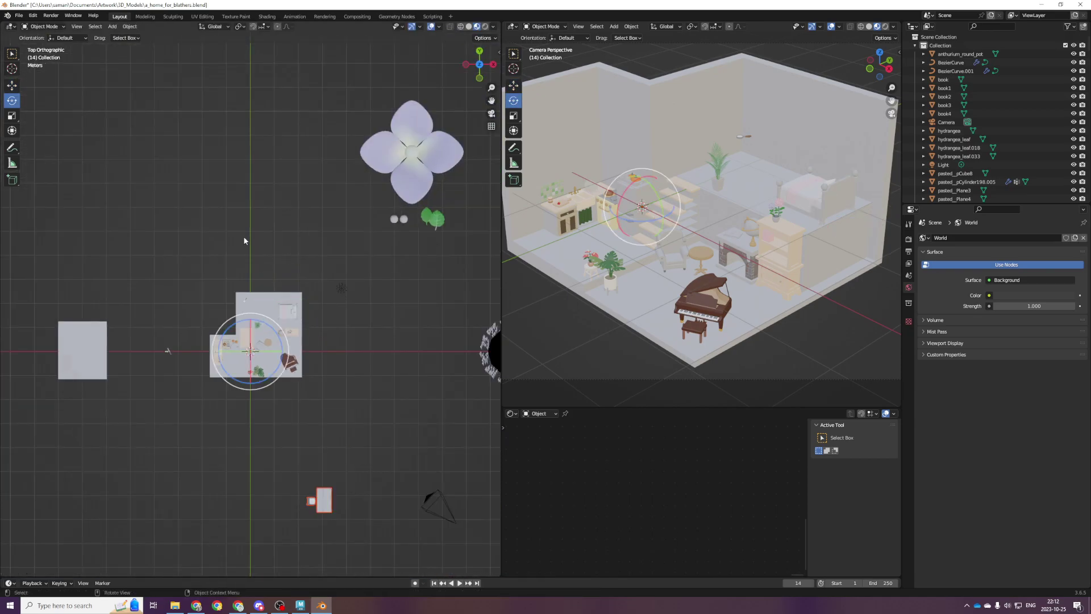
Set the origins of the imported desk and chair to their geometry and move both into the room near the bed.
{"action": "left_click", "coordinate": [12, 85]}
{"action": "left_click", "coordinate": [129, 27]}
{"action": "mouse_move", "coordinate": [146, 50]}
{"action": "left_click", "coordinate": [250, 63]}
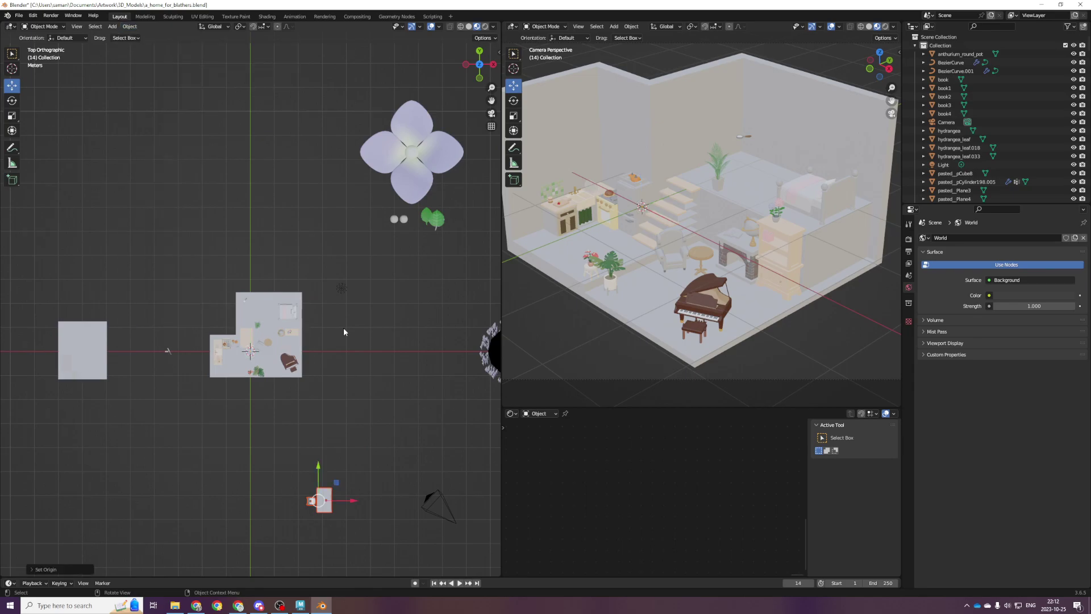
{"action": "left_click_drag", "start_coordinate": [336, 482], "coordinate": [299, 314]}
{"action": "scroll", "coordinate": [296, 315], "scroll_direction": "up", "scroll_amount": 2}
{"action": "key", "text": "KP_Decimal"}
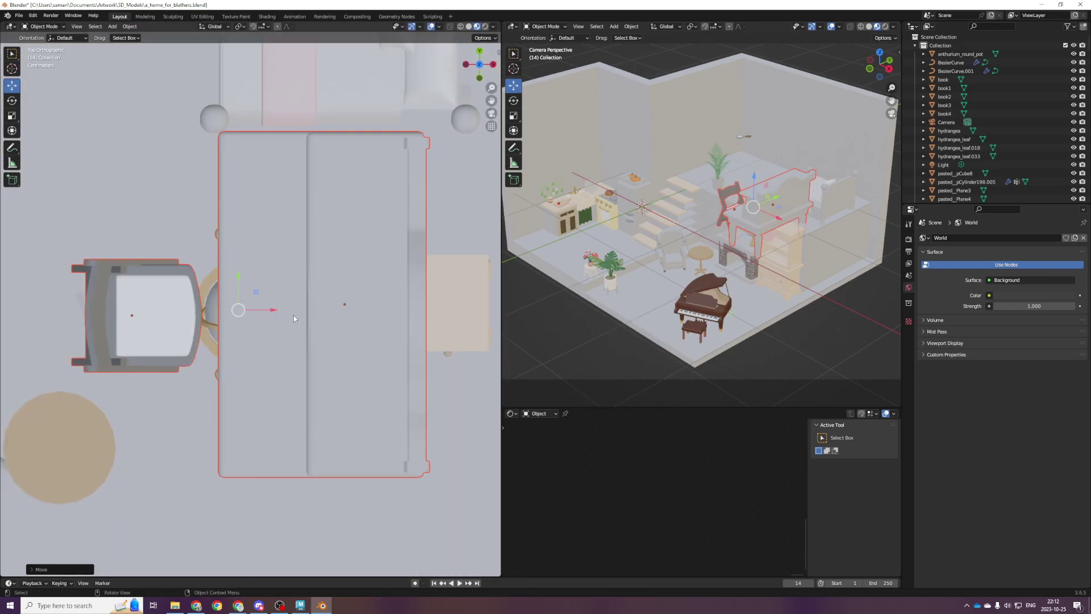
Rotate the desk and chair about half a turn and move them to the back corner behind the stairs.
{"action": "scroll", "coordinate": [284, 319], "scroll_direction": "down", "scroll_amount": 5}
{"action": "key", "text": "shift+space"}
{"action": "key", "text": "r"}
{"action": "middle_click_drag", "start_coordinate": [281, 310], "coordinate": [437, 312], "text": "shift"}
{"action": "left_click_drag", "start_coordinate": [436, 312], "coordinate": [219, 332]}
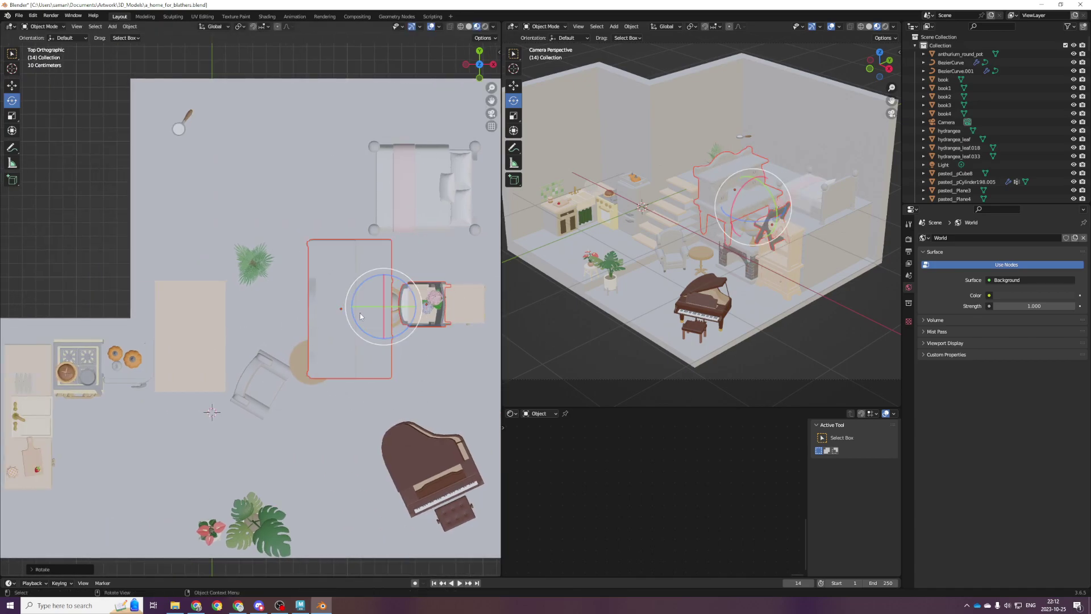
{"action": "key", "text": "shift+space"}
{"action": "key", "text": "g"}
{"action": "left_click_drag", "start_coordinate": [404, 304], "coordinate": [253, 146]}
{"action": "key", "text": "KP_1"}
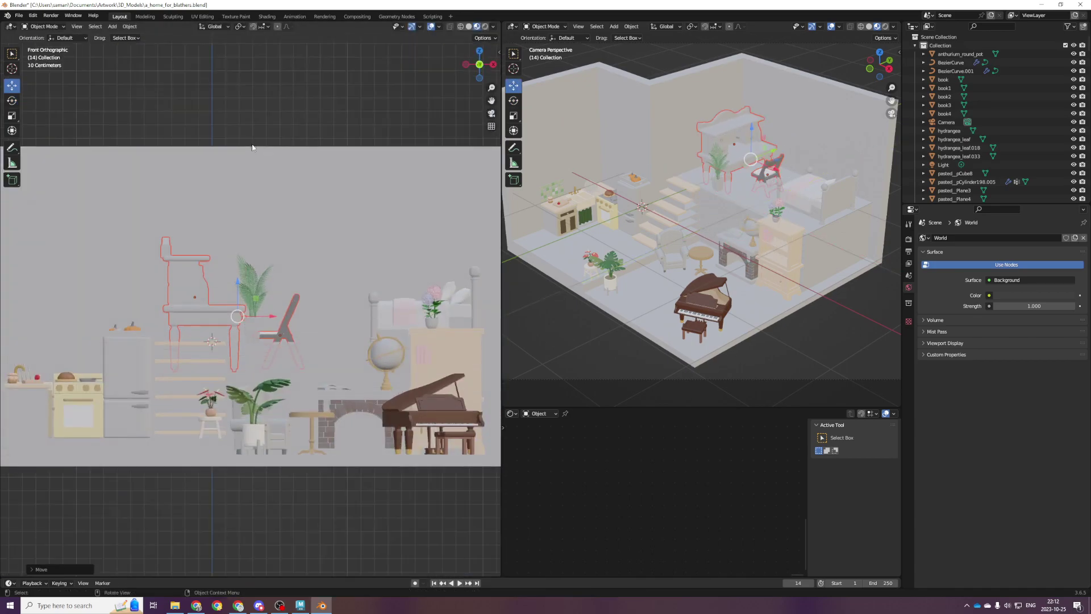
Scale down the desk and chair and position them in the back corner of the upper floor.
{"action": "key", "text": "shift+space"}
{"action": "key", "text": "s"}
{"action": "left_click_drag", "start_coordinate": [266, 283], "coordinate": [250, 322]}
{"action": "key", "text": "shift+space"}
{"action": "key", "text": "g"}
{"action": "middle_click_drag", "start_coordinate": [250, 323], "coordinate": [232, 352]}
{"action": "key", "text": "shift+space"}
{"action": "key", "text": "s"}
{"action": "left_click_drag", "start_coordinate": [292, 257], "coordinate": [274, 235]}
{"action": "scroll", "coordinate": [239, 311], "scroll_direction": "up", "scroll_amount": 4}
{"action": "key", "text": "shift+space"}
{"action": "key", "text": "g"}
{"action": "scroll", "coordinate": [263, 243], "scroll_direction": "up", "scroll_amount": 3}
{"action": "middle_click_drag", "start_coordinate": [264, 243], "coordinate": [234, 237]}
{"action": "scroll", "coordinate": [179, 264], "scroll_direction": "up", "scroll_amount": 4}
{"action": "scroll", "coordinate": [182, 273], "scroll_direction": "down", "scroll_amount": 6}
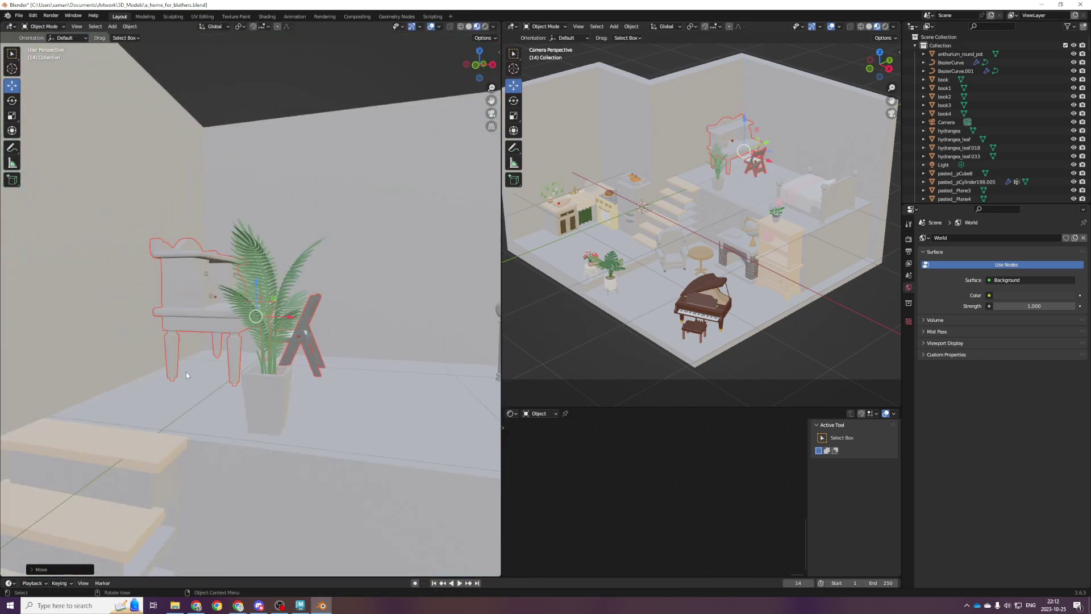
Adjust the height of the desk and chair in front view to stand the desk legs on the upper floor.
{"action": "key", "text": "KP_1"}
{"action": "scroll", "coordinate": [170, 363], "scroll_direction": "up", "scroll_amount": 5}
{"action": "scroll", "coordinate": [287, 280], "scroll_direction": "down", "scroll_amount": 2}
{"action": "left_click_drag", "start_coordinate": [284, 247], "coordinate": [282, 234]}
Lower the chair slightly onto the upper floor and save the file.
{"action": "left_click", "coordinate": [360, 311]}
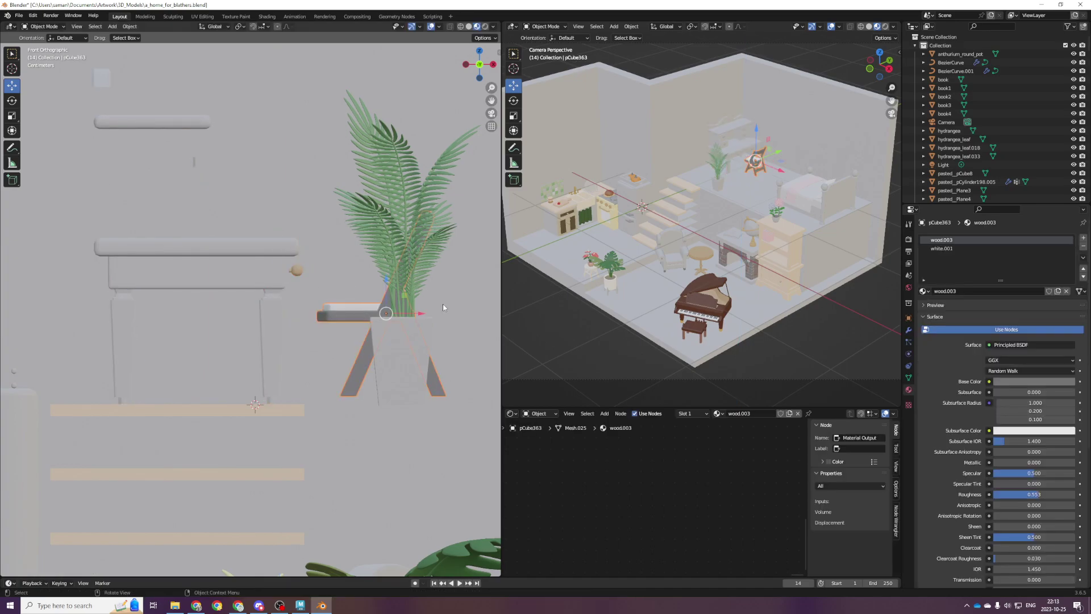
{"action": "left_click", "coordinate": [377, 305]}
{"action": "left_click", "coordinate": [365, 309]}
{"action": "left_click", "coordinate": [366, 309]}
{"action": "left_click_drag", "start_coordinate": [386, 287], "coordinate": [385, 297]}
{"action": "scroll", "coordinate": [392, 310], "scroll_direction": "down", "scroll_amount": 3}
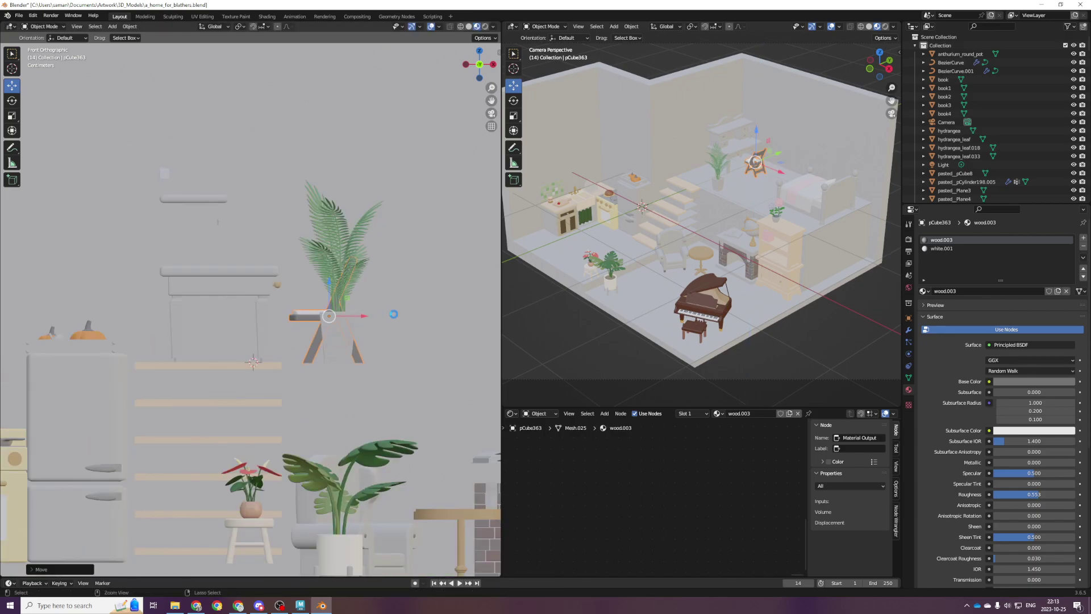
{"action": "key", "text": "ctrl+s"}
Move the floating magnifying glass down onto the desktop and save the file.
{"action": "middle_click_drag", "start_coordinate": [351, 348], "coordinate": [247, 364]}
{"action": "scroll", "coordinate": [243, 336], "scroll_direction": "up", "scroll_amount": 6}
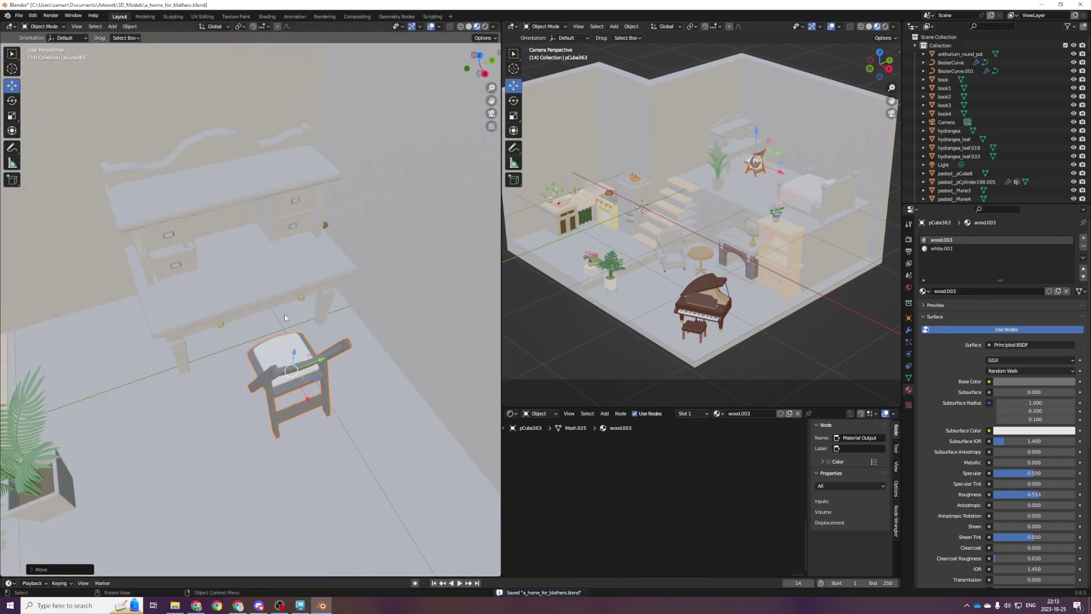
{"action": "left_click", "coordinate": [320, 235]}
{"action": "left_click", "coordinate": [325, 225]}
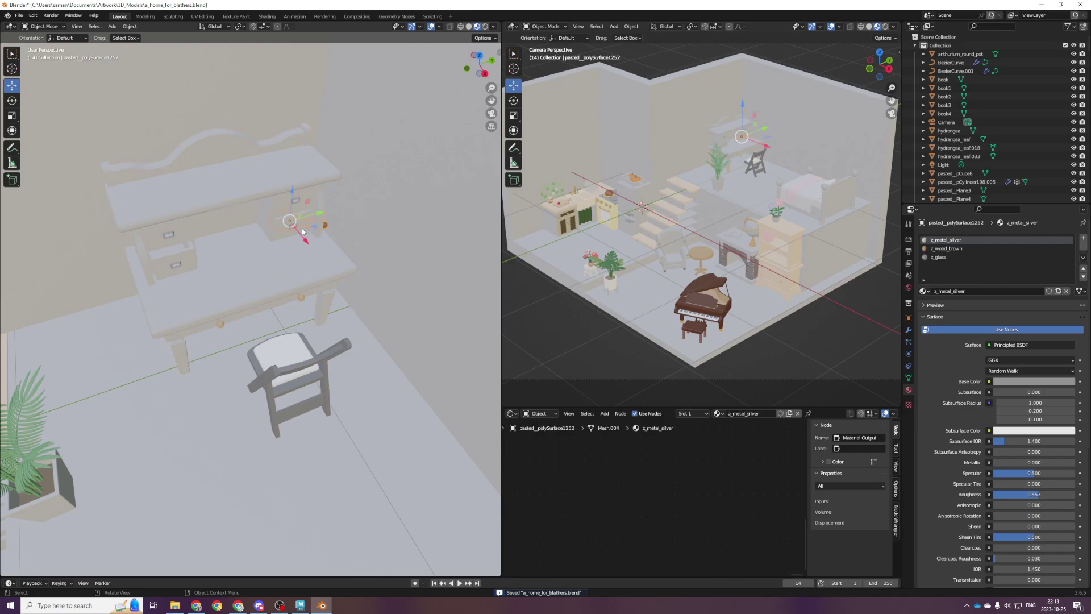
{"action": "left_click_drag", "start_coordinate": [317, 226], "coordinate": [294, 262]}
{"action": "key", "text": "KP_Decimal"}
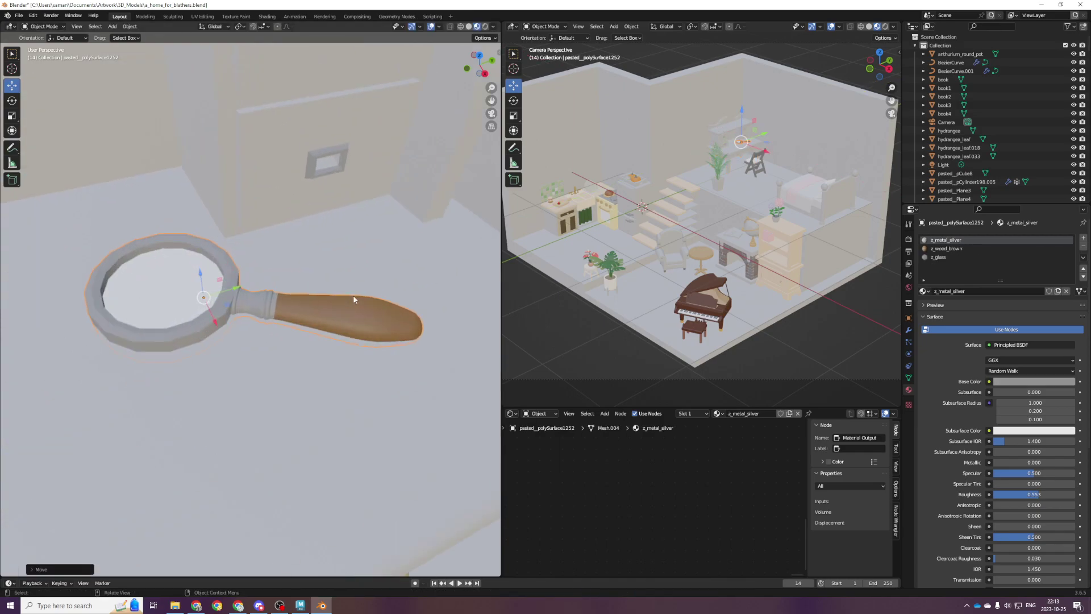
{"action": "key", "text": "ctrl+s"}
Select the desk together with the chair, scale both up slightly and adjust their position in the corner.
{"action": "scroll", "coordinate": [192, 276], "scroll_direction": "down", "scroll_amount": 6}
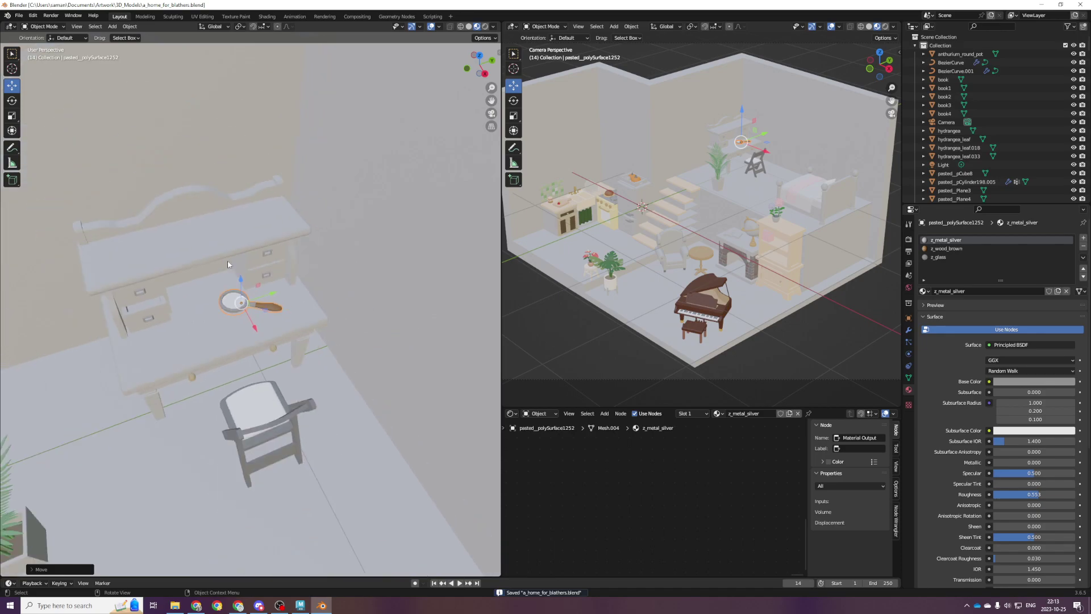
{"action": "middle_click_drag", "start_coordinate": [192, 277], "coordinate": [253, 343]}
{"action": "scroll", "coordinate": [233, 225], "scroll_direction": "up", "scroll_amount": 2}
{"action": "scroll", "coordinate": [170, 347], "scroll_direction": "down", "scroll_amount": 8}
{"action": "scroll", "coordinate": [222, 330], "scroll_direction": "up", "scroll_amount": 4}
{"action": "left_click", "coordinate": [221, 323]}
{"action": "scroll", "coordinate": [221, 326], "scroll_direction": "up", "scroll_amount": 2}
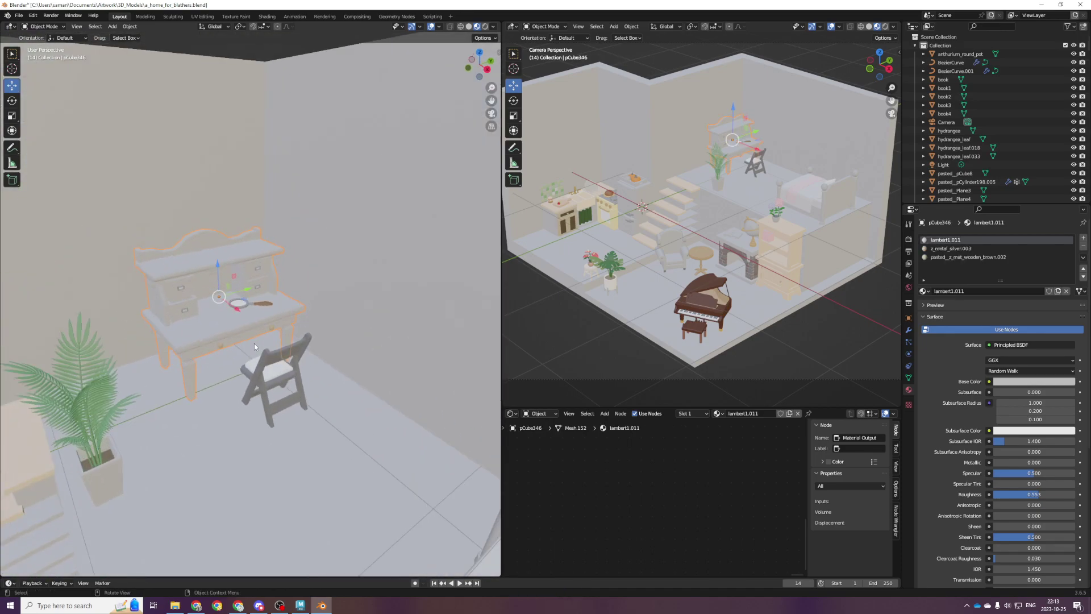
{"action": "scroll", "coordinate": [279, 367], "scroll_direction": "down", "scroll_amount": 1}
{"action": "left_click", "coordinate": [282, 370], "text": "shift"}
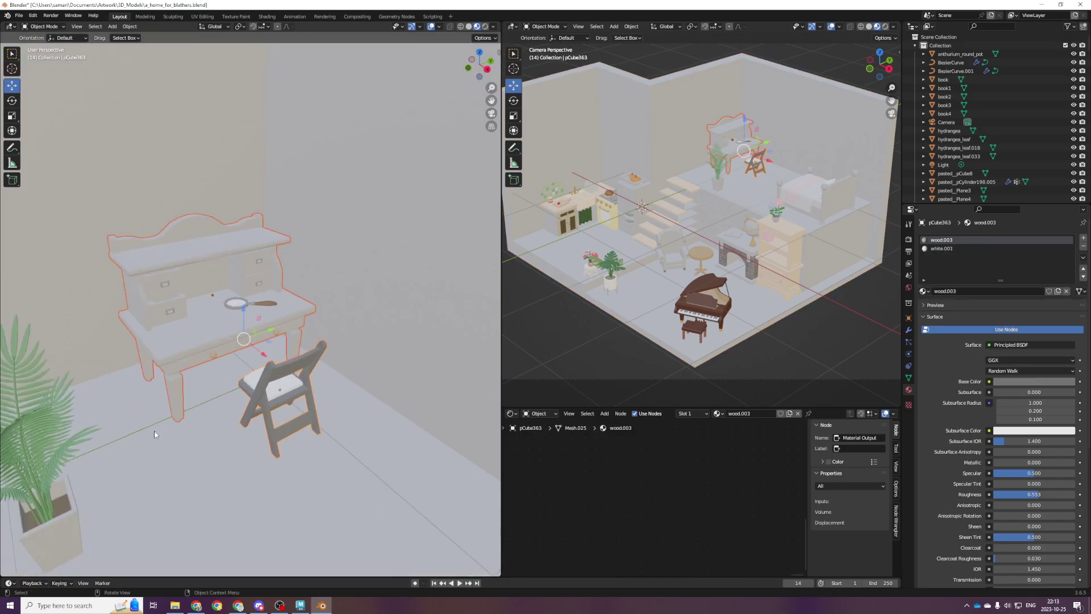
{"action": "scroll", "coordinate": [157, 436], "scroll_direction": "up", "scroll_amount": 4}
{"action": "key", "text": "KP_1"}
{"action": "key", "text": "shift+space"}
{"action": "key", "text": "s"}
{"action": "left_click_drag", "start_coordinate": [330, 312], "coordinate": [305, 296]}
{"action": "key", "text": "shift+space"}
{"action": "key", "text": "g"}
{"action": "middle_click_drag", "start_coordinate": [305, 296], "coordinate": [255, 335]}
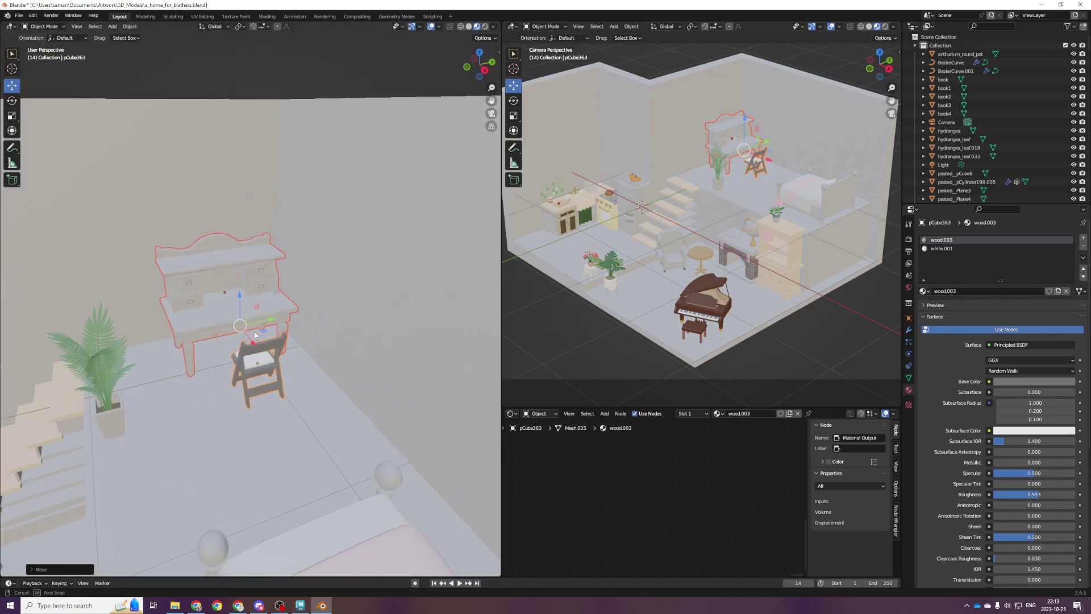
Enlarge the desk and chair a little more.
{"action": "scroll", "coordinate": [255, 334], "scroll_direction": "up", "scroll_amount": 2}
{"action": "key", "text": "shift+space"}
{"action": "key", "text": "s"}
{"action": "left_click_drag", "start_coordinate": [270, 311], "coordinate": [273, 307]}
{"action": "middle_click_drag", "start_coordinate": [275, 314], "coordinate": [288, 305]}
{"action": "scroll", "coordinate": [287, 306], "scroll_direction": "up", "scroll_amount": 2}
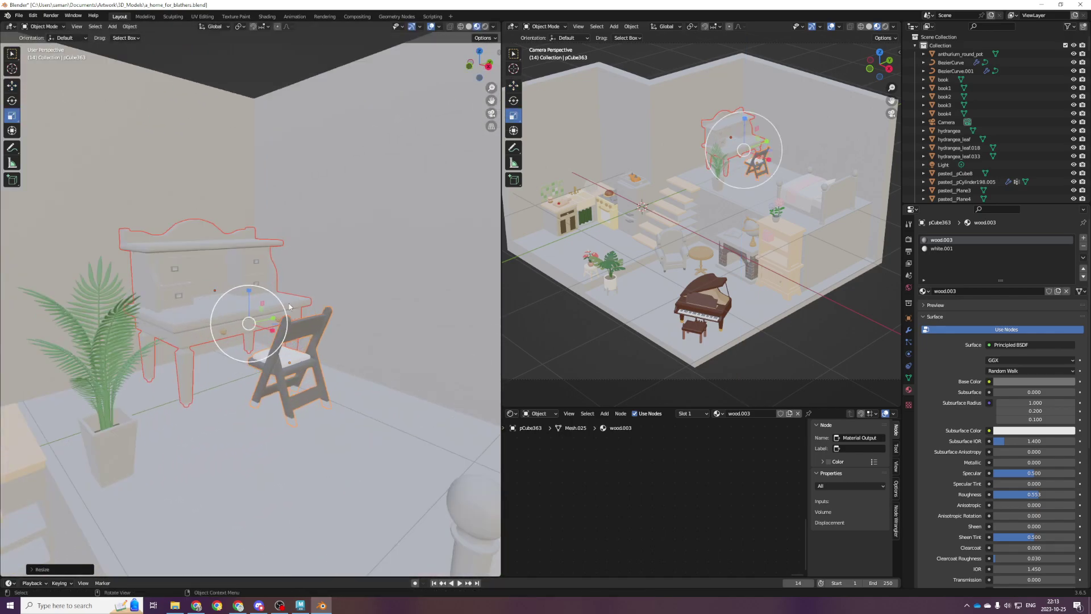
Raise the enlarged desk and chair in front view to rest their legs on the upper floor.
{"action": "key", "text": "KP_1"}
{"action": "scroll", "coordinate": [291, 303], "scroll_direction": "up", "scroll_amount": 4}
{"action": "key", "text": "shift+space"}
{"action": "key", "text": "g"}
{"action": "scroll", "coordinate": [294, 302], "scroll_direction": "down", "scroll_amount": 4}
{"action": "left_click_drag", "start_coordinate": [277, 294], "coordinate": [274, 277]}
Select the magnifying glass hidden inside the enlarged desk and raise it onto the desktop.
{"action": "middle_click_drag", "start_coordinate": [312, 294], "coordinate": [274, 332]}
{"action": "scroll", "coordinate": [274, 333], "scroll_direction": "up", "scroll_amount": 3}
{"action": "key", "text": "shift+z"}
{"action": "scroll", "coordinate": [273, 336], "scroll_direction": "up", "scroll_amount": 5}
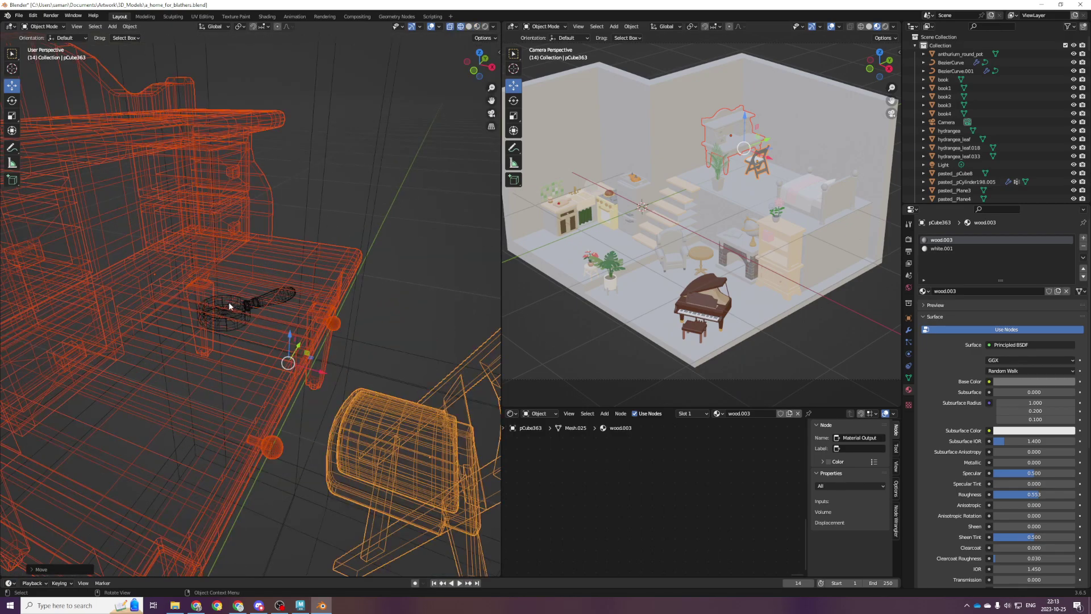
{"action": "left_click", "coordinate": [236, 307]}
{"action": "key", "text": "z"}
{"action": "left_click", "coordinate": [286, 336]}
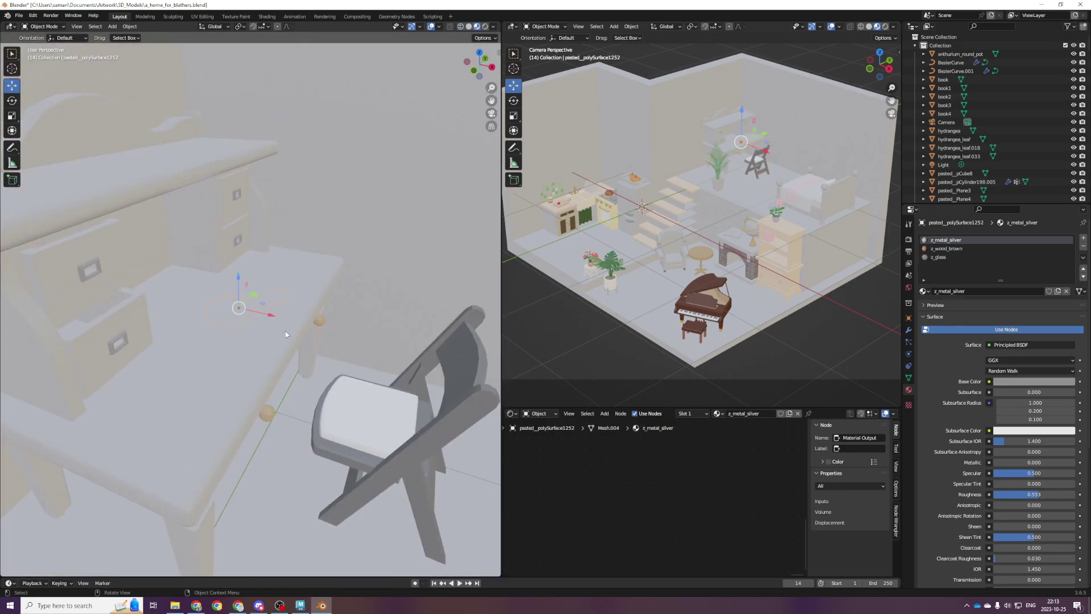
{"action": "middle_click_drag", "start_coordinate": [285, 266], "coordinate": [263, 285]}
{"action": "left_click_drag", "start_coordinate": [245, 279], "coordinate": [219, 264]}
{"action": "left_click", "coordinate": [246, 257]}
{"action": "key", "text": "KP_Decimal"}
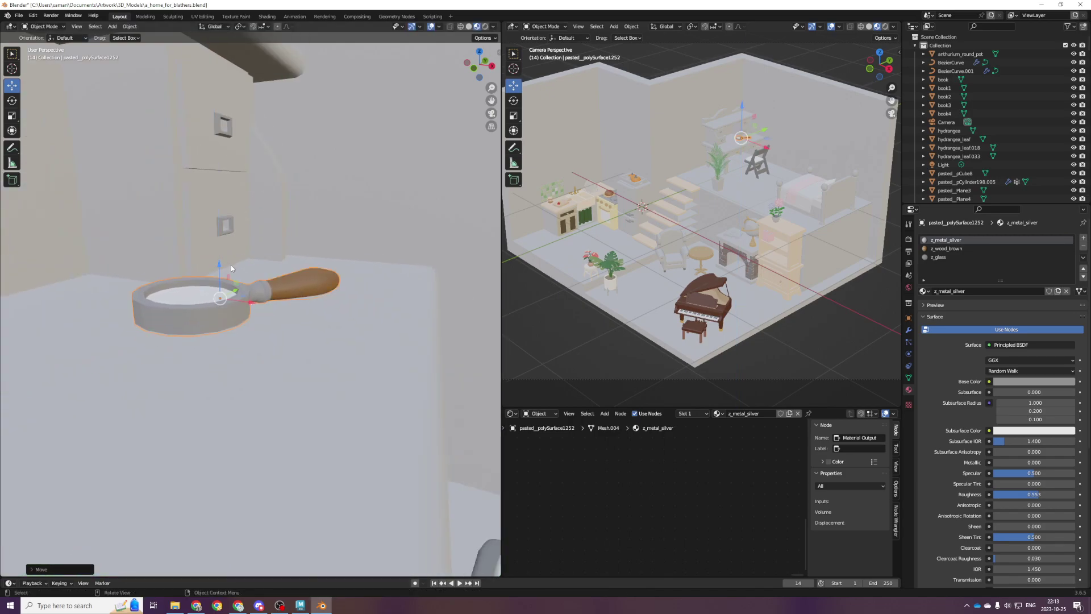
{"action": "scroll", "coordinate": [235, 279], "scroll_direction": "down", "scroll_amount": 2}
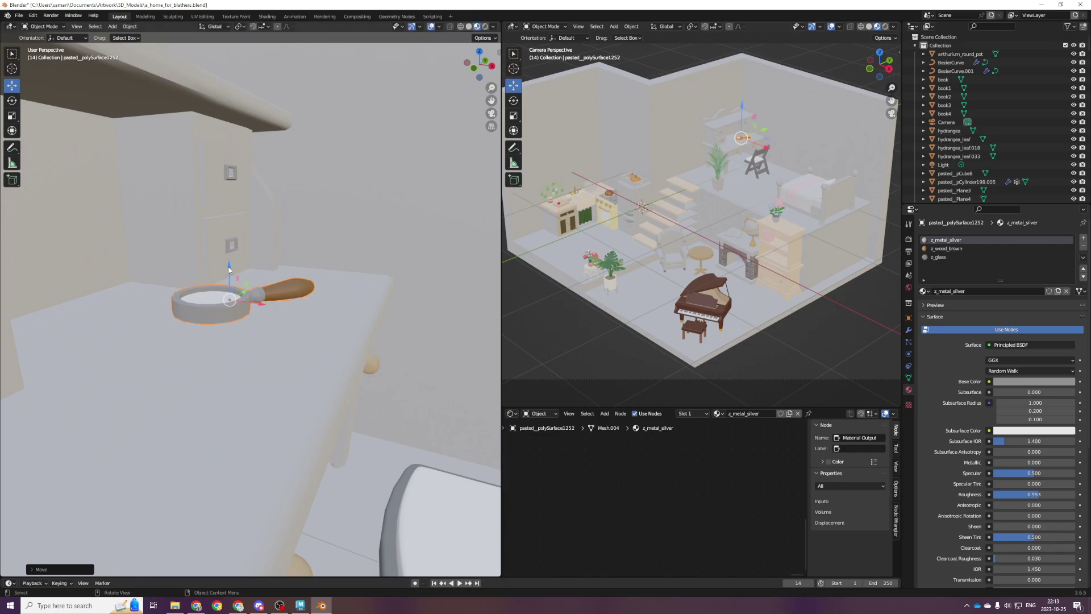
Try rotating the magnifying glass in Local orientation, undo the rotation and restore the Global transform orientation.
{"action": "left_click", "coordinate": [12, 101]}
{"action": "left_click", "coordinate": [214, 26]}
{"action": "left_click", "coordinate": [219, 63]}
{"action": "left_click_drag", "start_coordinate": [203, 283], "coordinate": [230, 278]}
{"action": "key", "text": "ctrl+z"}
{"action": "key", "text": "shift+space"}
{"action": "key", "text": "g"}
{"action": "scroll", "coordinate": [312, 319], "scroll_direction": "down", "scroll_amount": 2}
{"action": "middle_click_drag", "start_coordinate": [312, 319], "coordinate": [317, 291]}
{"action": "middle_click_drag", "start_coordinate": [310, 280], "coordinate": [311, 285]}
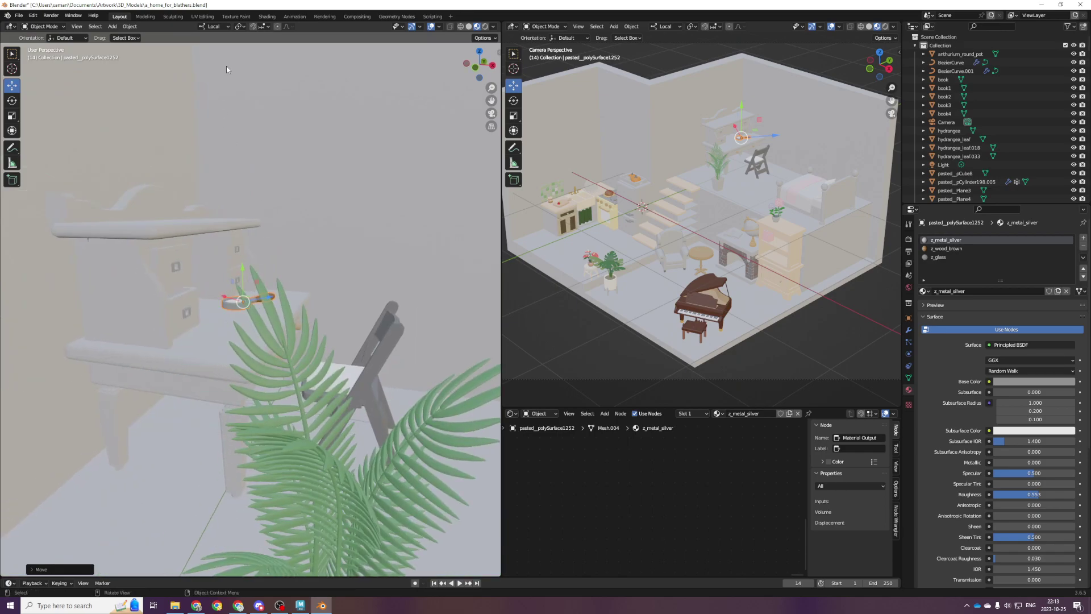
{"action": "left_click", "coordinate": [216, 27]}
{"action": "left_click", "coordinate": [211, 54]}
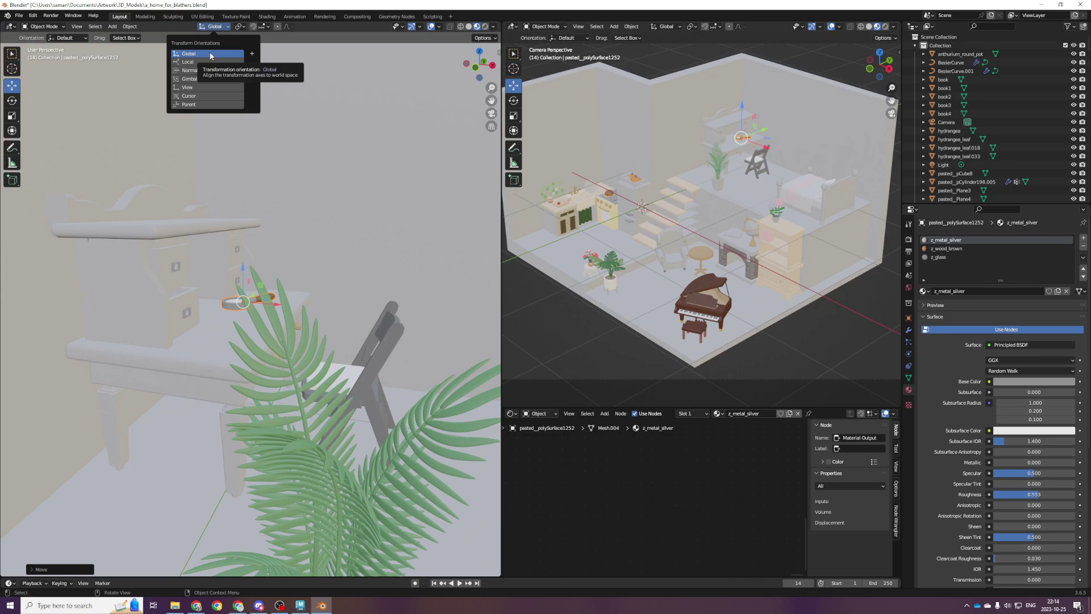
Save the room scene file.
{"action": "scroll", "coordinate": [348, 414], "scroll_direction": "down", "scroll_amount": 6}
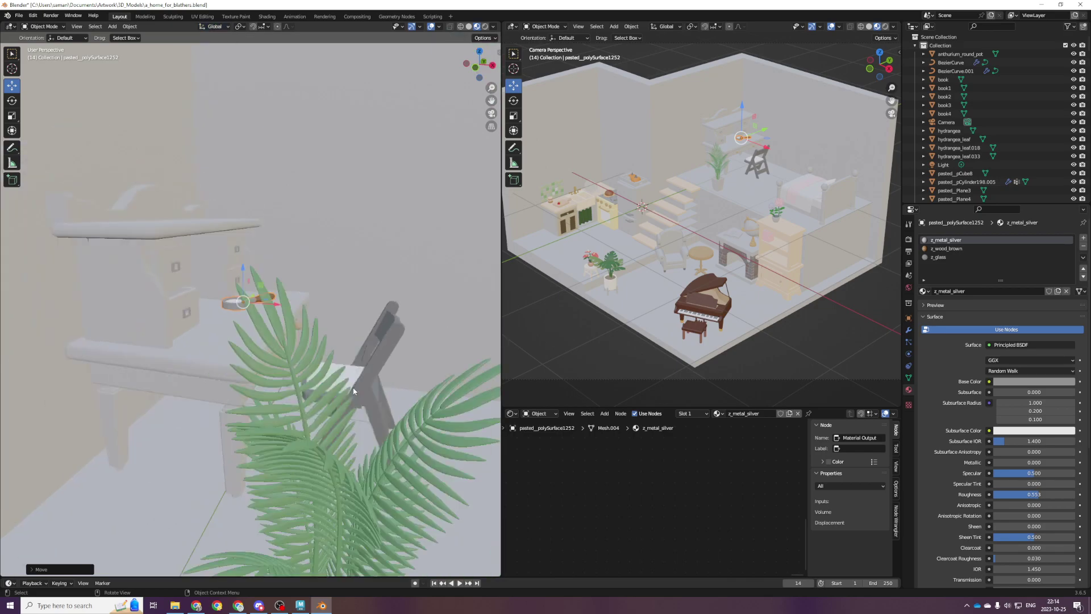
{"action": "scroll", "coordinate": [301, 377], "scroll_direction": "down", "scroll_amount": 5}
{"action": "key", "text": "ctrl+s"}
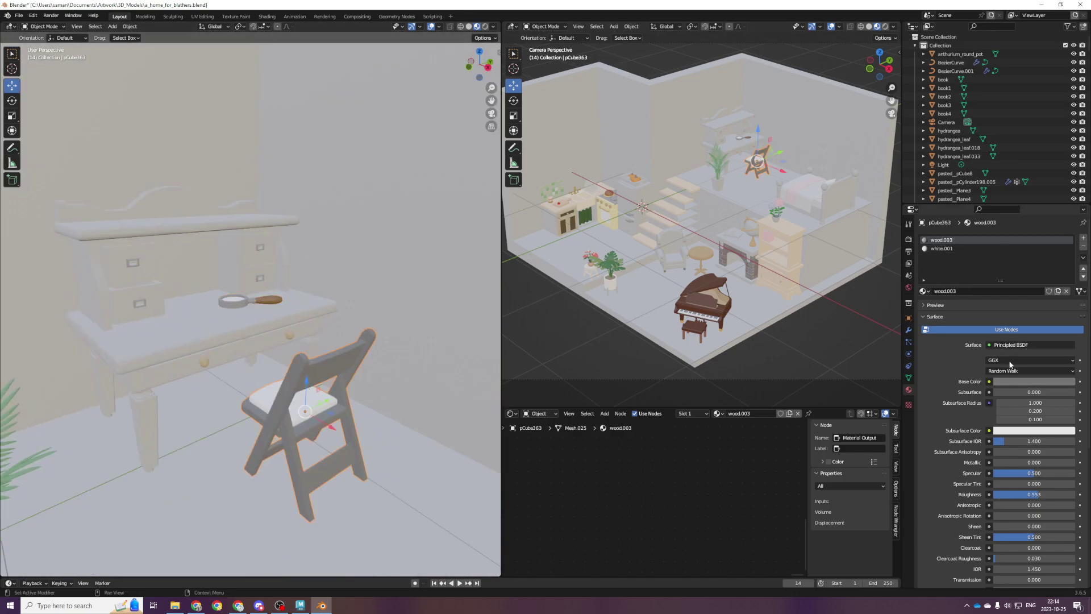
Change the base color of the chair's wood.003 material to a light orange-brown.
{"action": "left_click", "coordinate": [1071, 380]}
{"action": "left_click", "coordinate": [1021, 382]}
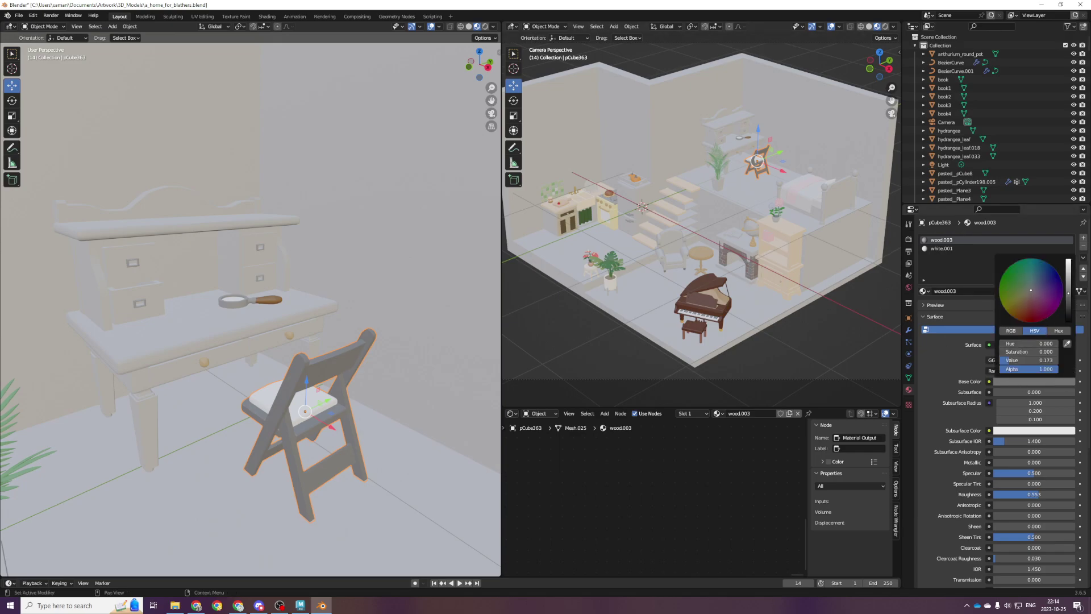
{"action": "mouse_move", "coordinate": [1031, 290]}
{"action": "left_mouse_down"}
{"action": "mouse_move", "coordinate": [1038, 310]}
{"action": "mouse_move", "coordinate": [1023, 307]}
{"action": "left_mouse_up"}
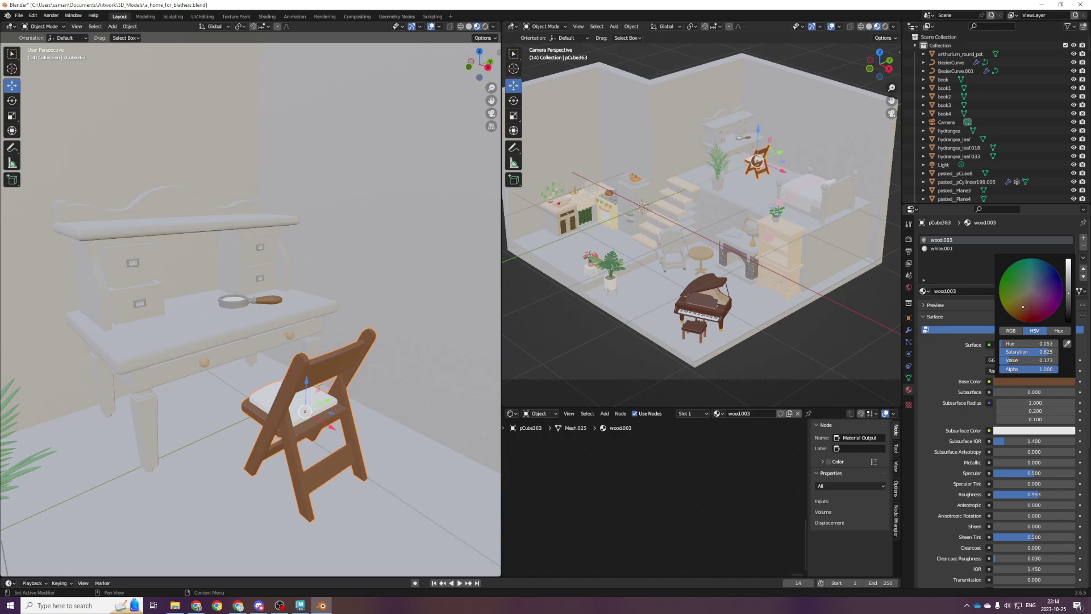
{"action": "left_click", "coordinate": [1019, 384]}
{"action": "left_click_drag", "start_coordinate": [1069, 289], "coordinate": [1069, 265]}
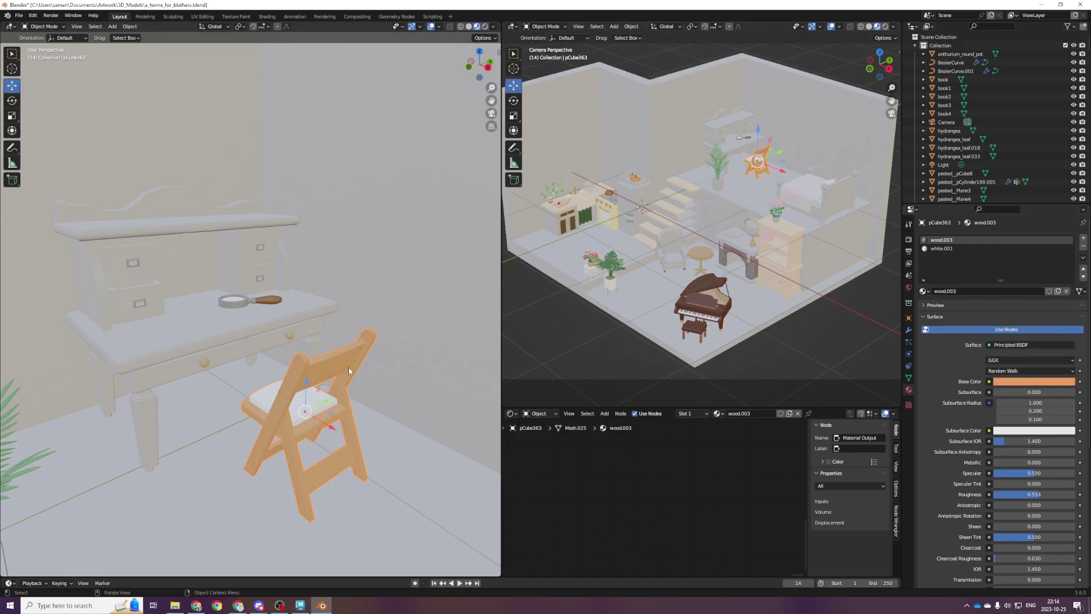
Copy the hex base color EB9E63 from the chair's wood to the desk's lambert1.011 material.
{"action": "scroll", "coordinate": [380, 384], "scroll_direction": "down", "scroll_amount": 5}
{"action": "scroll", "coordinate": [380, 385], "scroll_direction": "up", "scroll_amount": 6}
{"action": "left_click", "coordinate": [327, 336]}
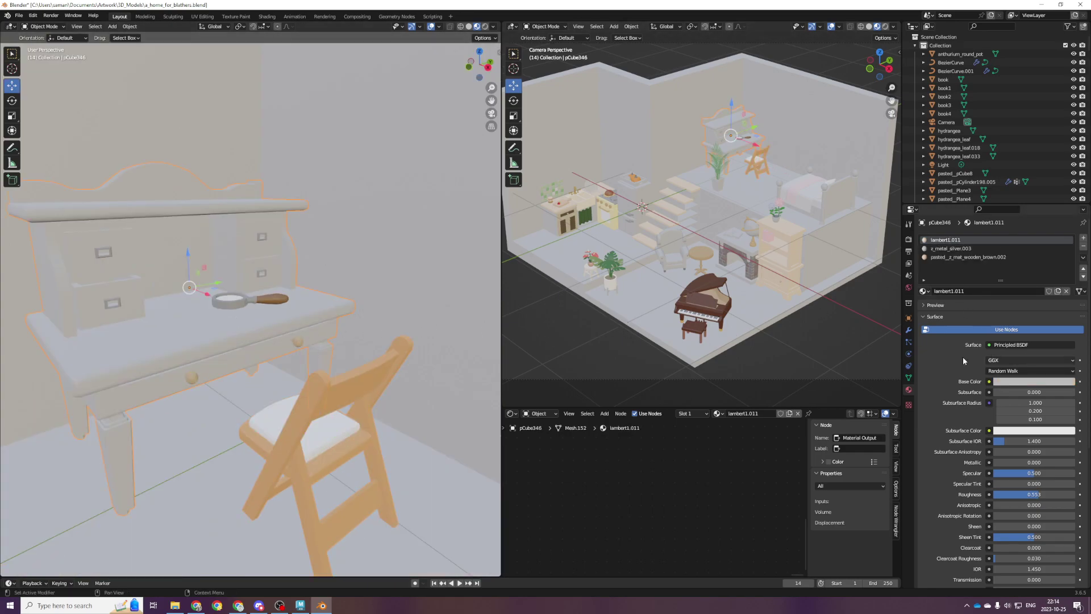
{"action": "left_click", "coordinate": [363, 379]}
{"action": "left_click", "coordinate": [1023, 381]}
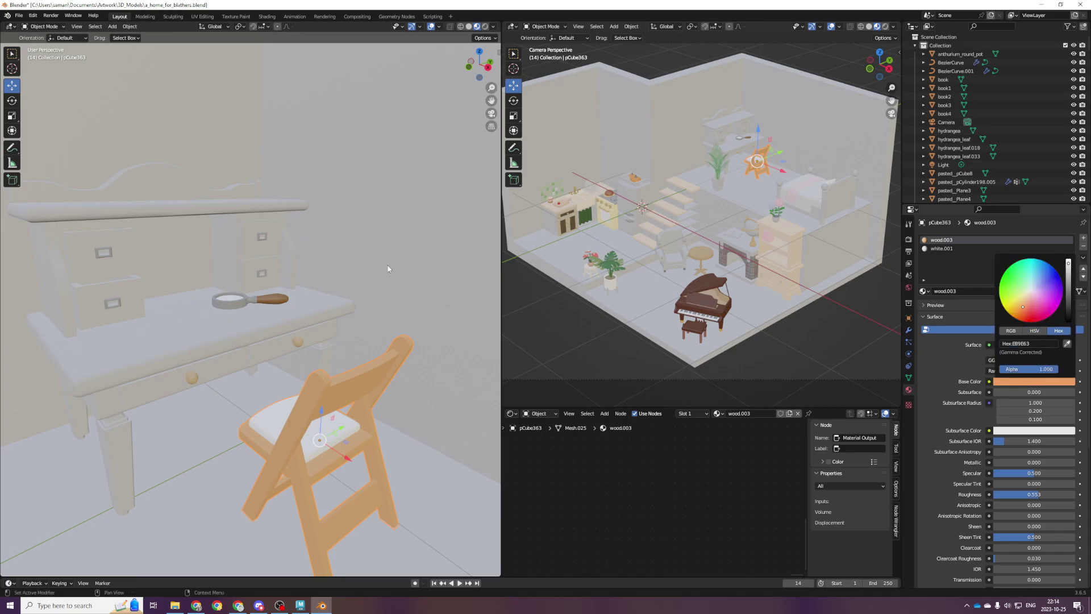
{"action": "left_click", "coordinate": [247, 331]}
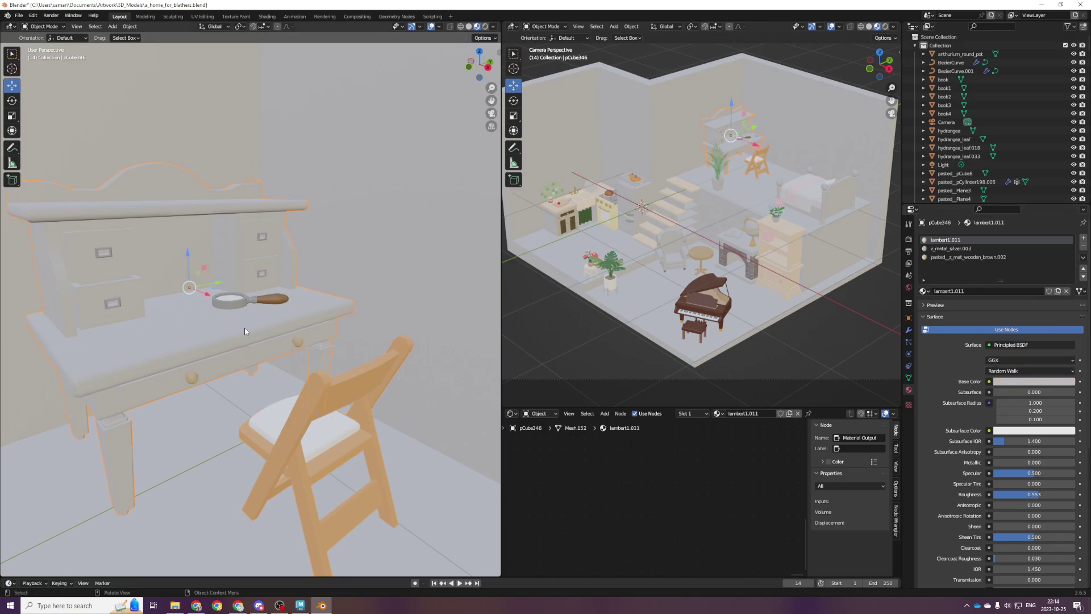
{"action": "left_click", "coordinate": [1033, 382]}
{"action": "left_click", "coordinate": [1029, 343]}
{"action": "type", "text": "EB9E63"}
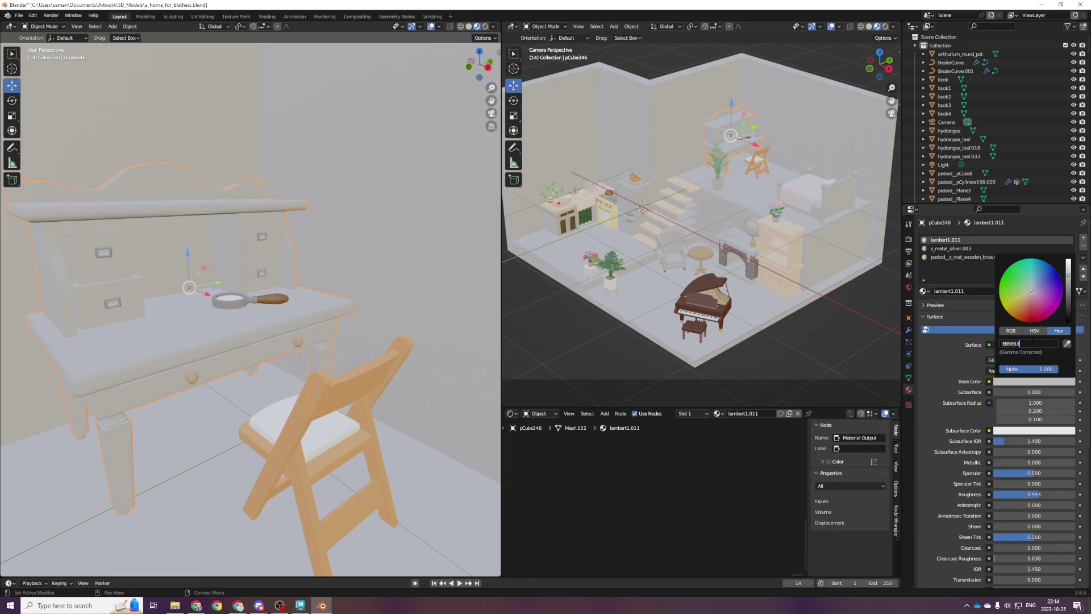
{"action": "key", "text": "Return"}
{"action": "scroll", "coordinate": [285, 320], "scroll_direction": "down", "scroll_amount": 1}
{"action": "scroll", "coordinate": [188, 421], "scroll_direction": "up", "scroll_amount": 3}
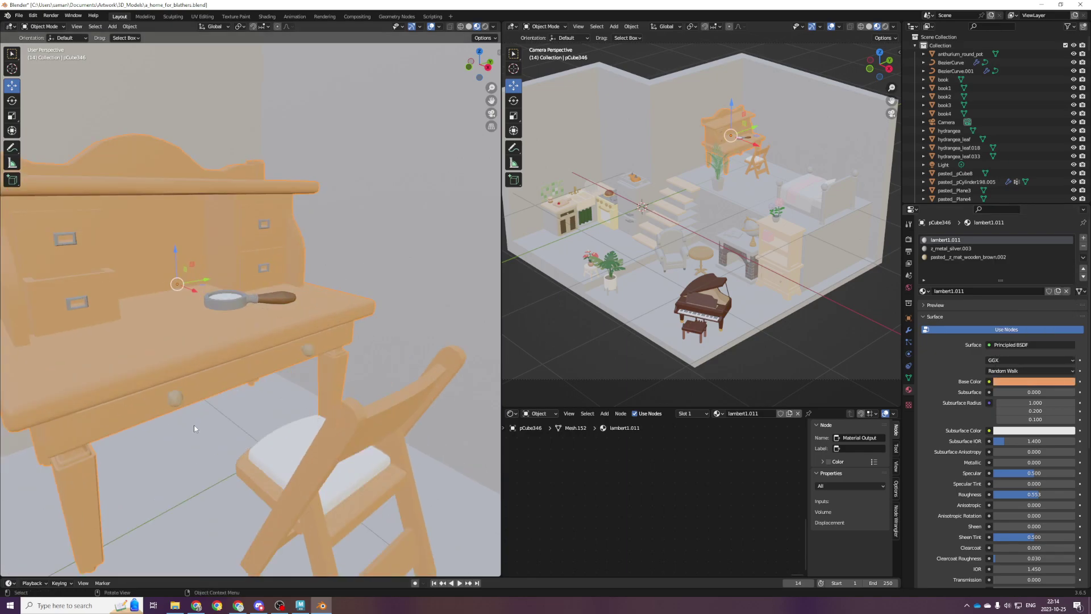
Give the desk's z_metal_silver.003 handle material the base color EB9E63 and darken it to brown 523722.
{"action": "left_click", "coordinate": [960, 249]}
{"action": "left_click", "coordinate": [1044, 381]}
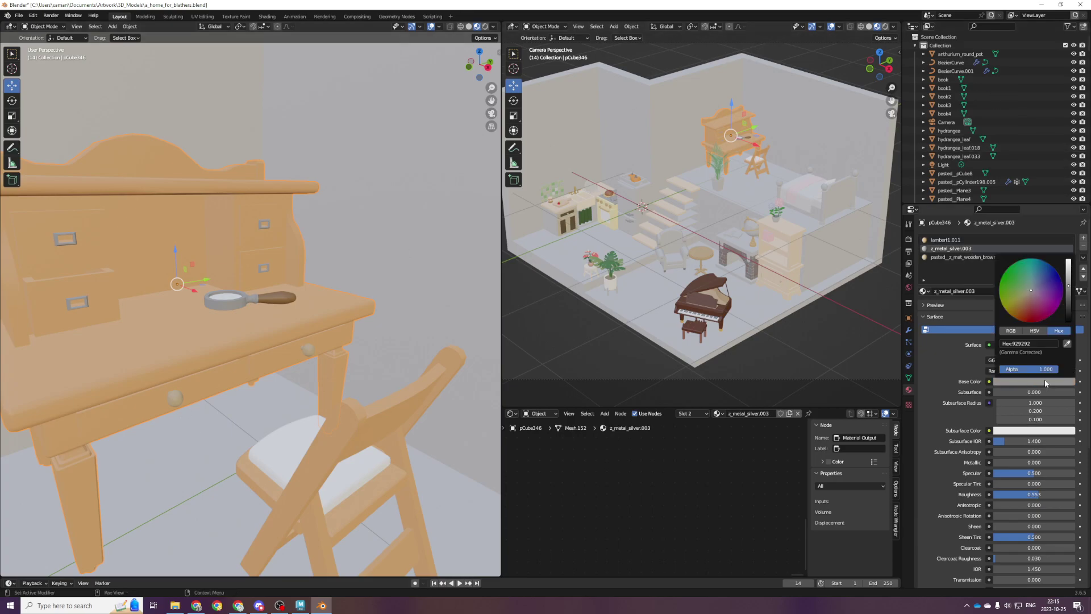
{"action": "left_click", "coordinate": [1034, 343]}
{"action": "type", "text": "EB9E63"}
{"action": "key", "text": "Return"}
{"action": "left_click_drag", "start_coordinate": [1068, 290], "coordinate": [1068, 303]}
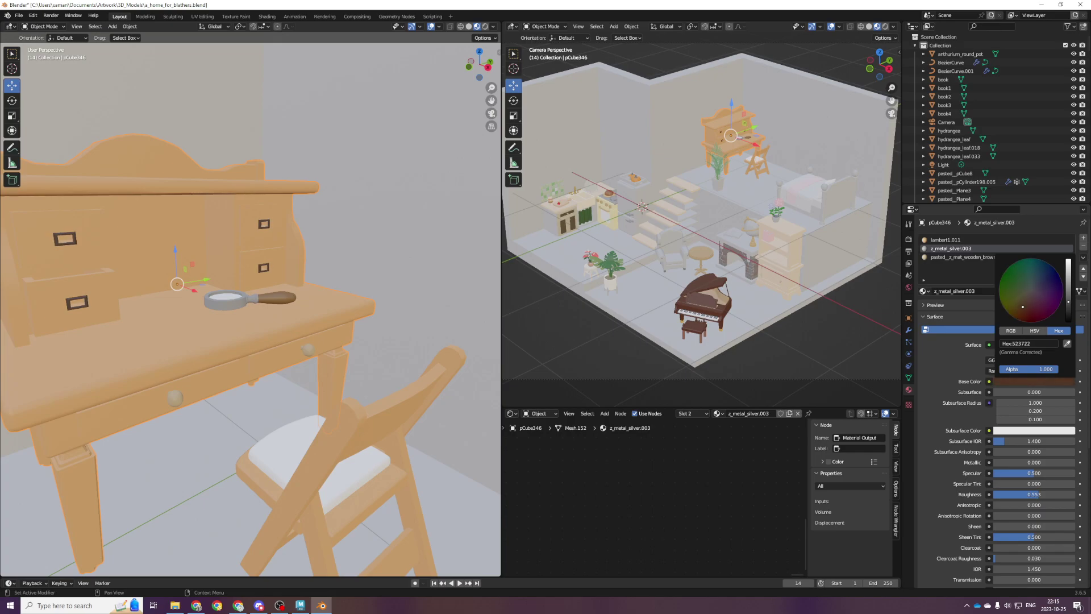
{"action": "scroll", "coordinate": [273, 401], "scroll_direction": "up", "scroll_amount": 3}
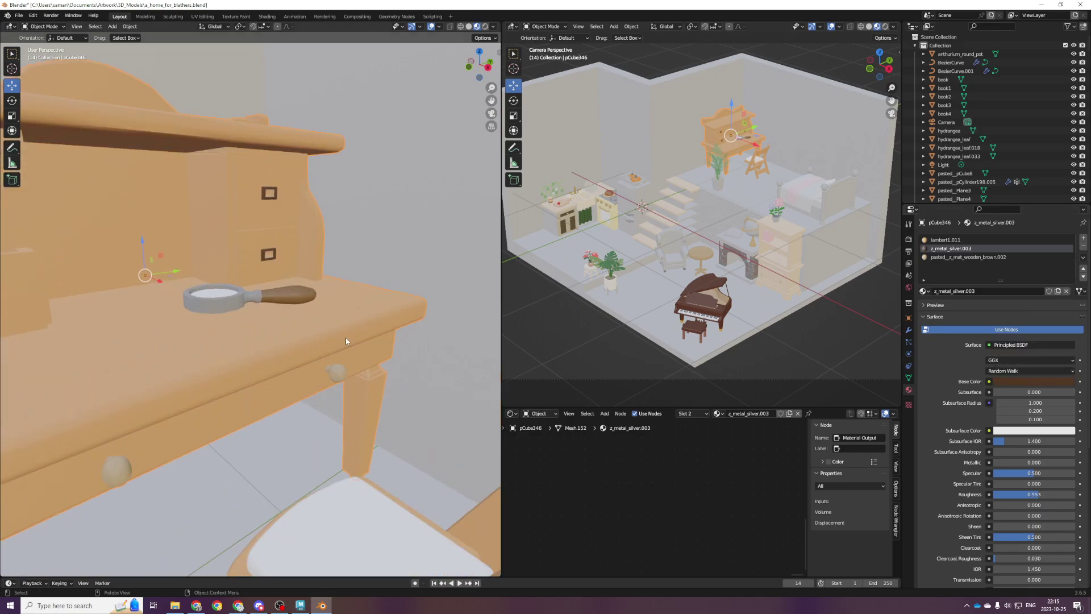
Check the recolored desk and chair in the camera view and save the scene file.
{"action": "left_click", "coordinate": [806, 194]}
{"action": "scroll", "coordinate": [806, 193], "scroll_direction": "up", "scroll_amount": 4}
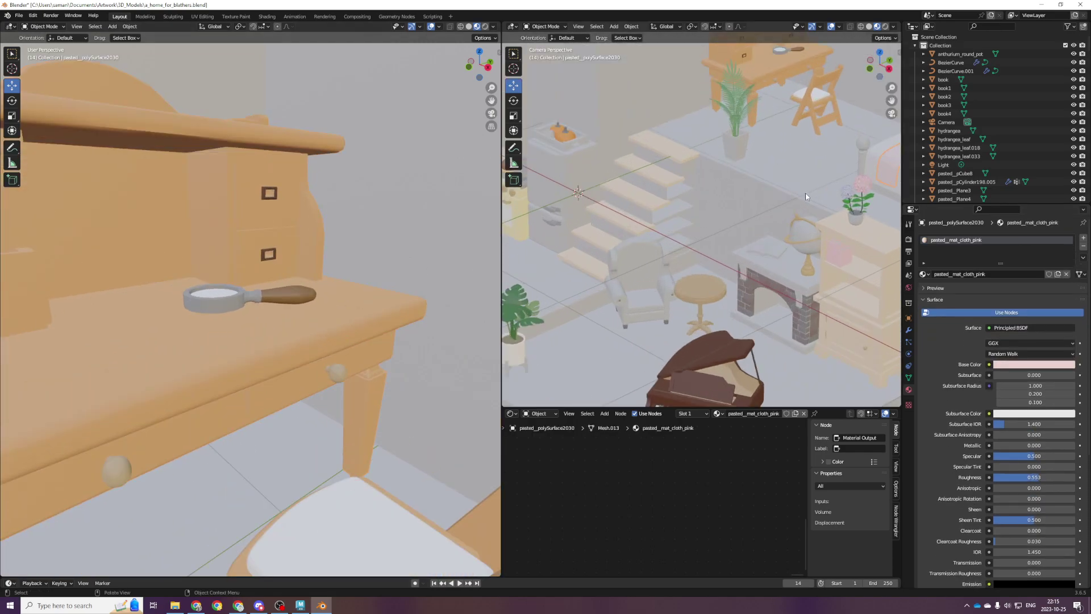
{"action": "scroll", "coordinate": [806, 190], "scroll_direction": "down", "scroll_amount": 3}
{"action": "key", "text": "ctrl+s"}
{"action": "scroll", "coordinate": [142, 449], "scroll_direction": "down", "scroll_amount": 3}
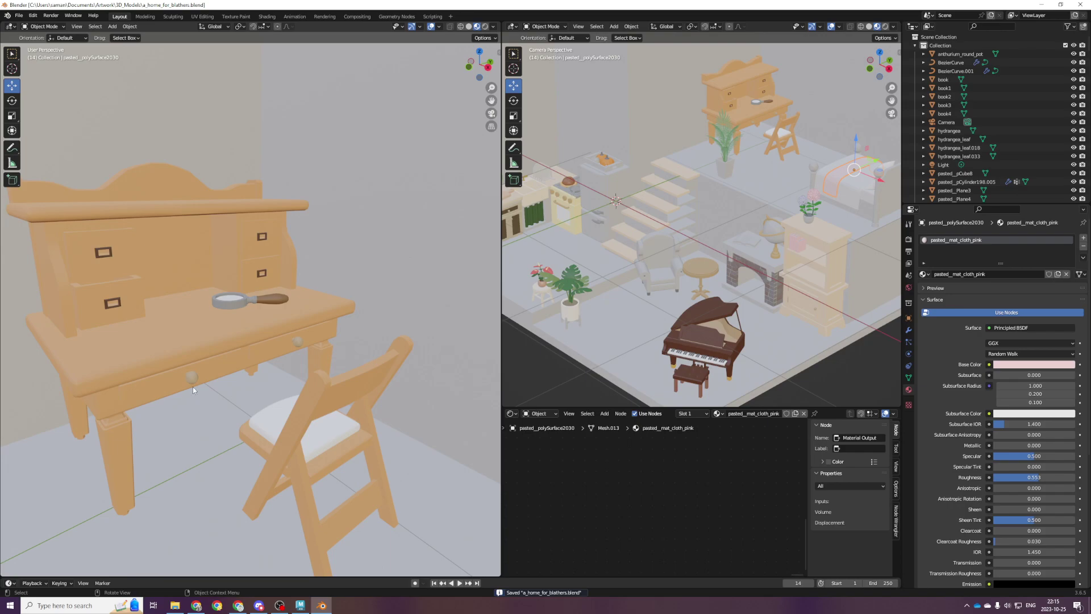
{"action": "scroll", "coordinate": [540, 349], "scroll_direction": "down", "scroll_amount": 1}
{"action": "scroll", "coordinate": [557, 343], "scroll_direction": "down", "scroll_amount": 3}
{"action": "scroll", "coordinate": [656, 284], "scroll_direction": "up", "scroll_amount": 1}
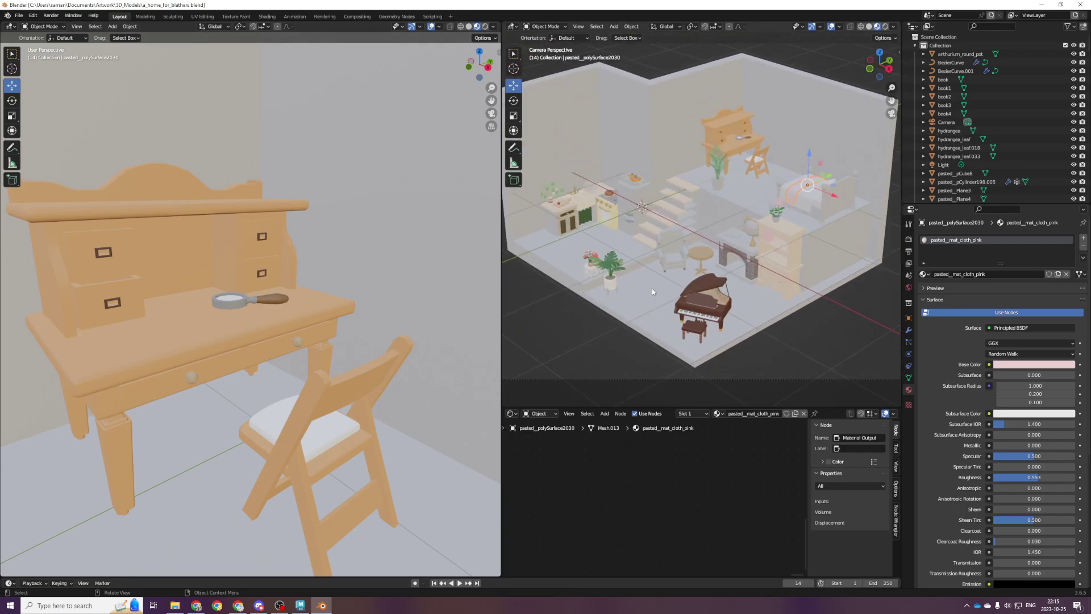
{"action": "key", "text": "ctrl+s"}
Switch to Maya, select the box, globe and round table in the top view and frame them in perspective.
{"action": "left_click", "coordinate": [300, 606]}
{"action": "scroll", "coordinate": [426, 295], "scroll_direction": "down", "scroll_amount": 3}
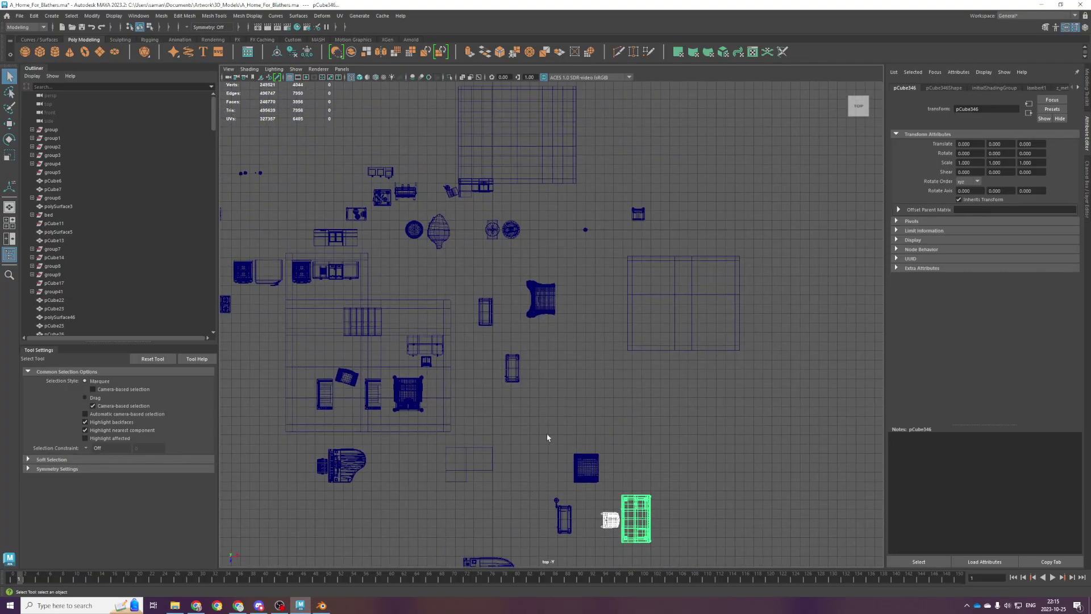
{"action": "left_click_drag", "start_coordinate": [503, 250], "coordinate": [525, 257]}
{"action": "key", "text": "space"}
{"action": "key", "text": "space"}
{"action": "key", "text": "f"}
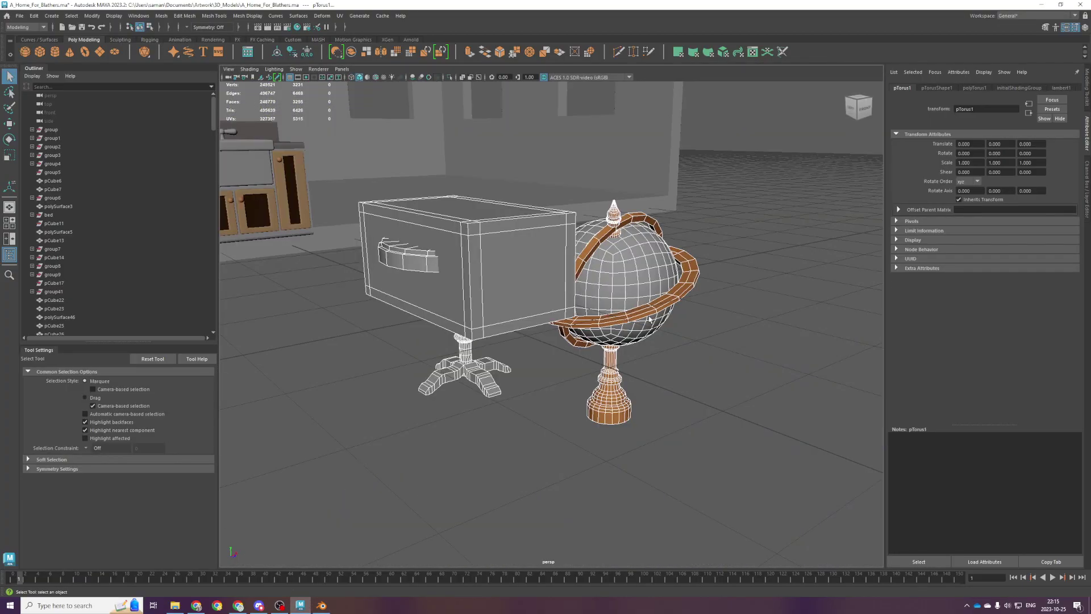
Move the box and the globe along X, clear of the round table.
{"action": "scroll", "coordinate": [614, 331], "scroll_direction": "down", "scroll_amount": 3}
{"action": "left_click_drag", "start_coordinate": [614, 332], "coordinate": [765, 356], "text": "alt"}
{"action": "left_click", "coordinate": [503, 279]}
{"action": "key", "text": "w"}
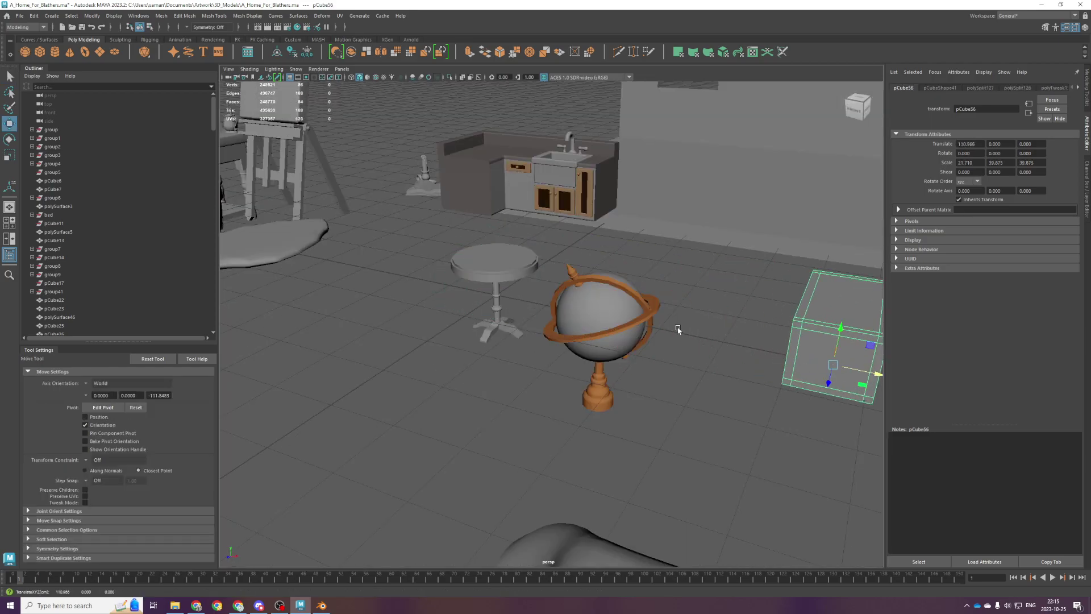
{"action": "left_click", "coordinate": [611, 308]}
{"action": "left_click_drag", "start_coordinate": [660, 342], "coordinate": [819, 497]}
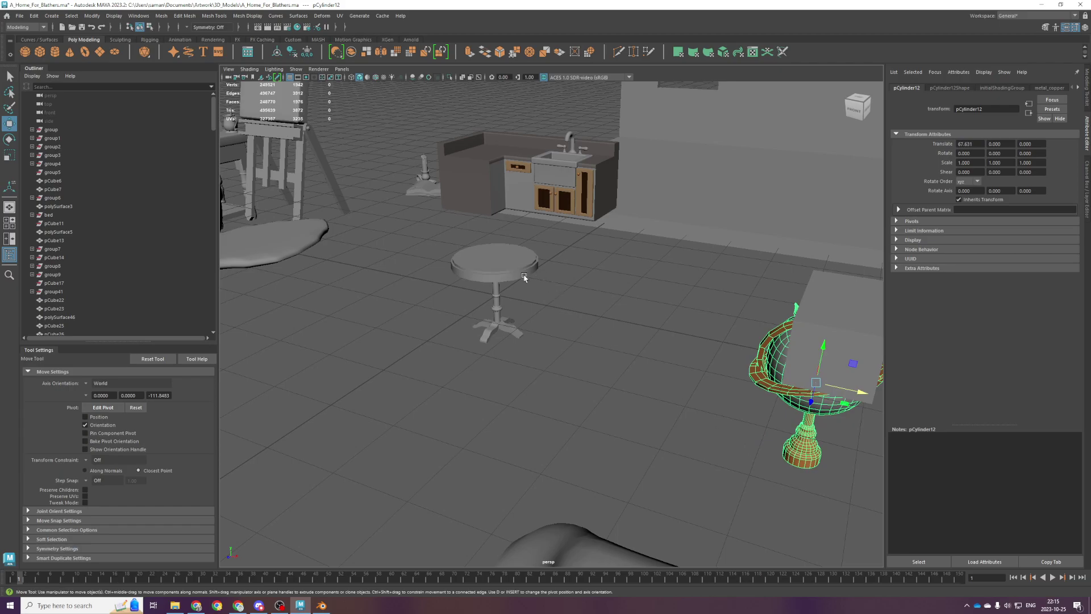
Delete the stray separate piece at the round table's pedestal and save the file.
{"action": "left_click", "coordinate": [520, 275]}
{"action": "right_click_drag", "start_coordinate": [500, 384], "coordinate": [548, 402], "text": "alt"}
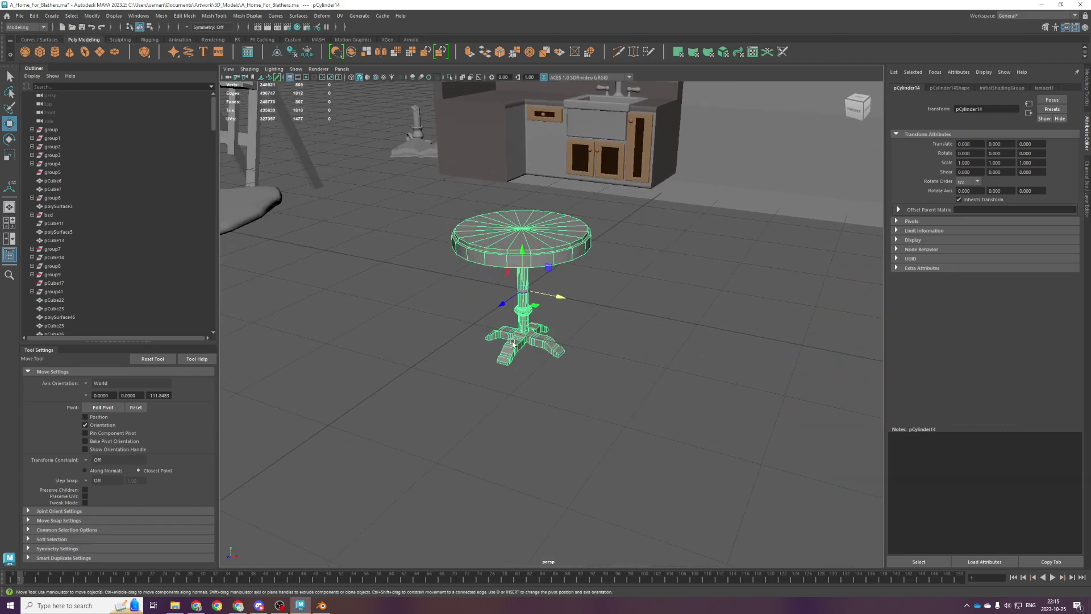
{"action": "left_click_drag", "start_coordinate": [510, 340], "coordinate": [533, 318], "text": "alt"}
{"action": "right_click_drag", "start_coordinate": [533, 318], "coordinate": [642, 334], "text": "alt"}
{"action": "left_click", "coordinate": [594, 327]}
{"action": "left_click", "coordinate": [481, 269]}
{"action": "middle_click_drag", "start_coordinate": [500, 279], "coordinate": [658, 369]}
{"action": "key", "text": "Delete"}
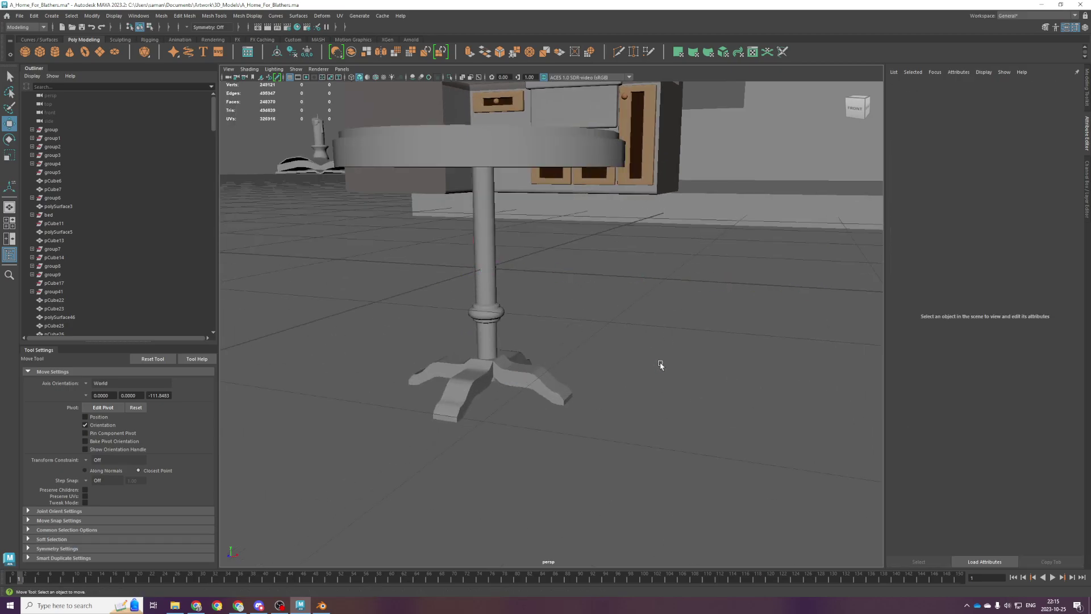
{"action": "left_click", "coordinate": [503, 323]}
{"action": "key", "text": "ctrl+s"}
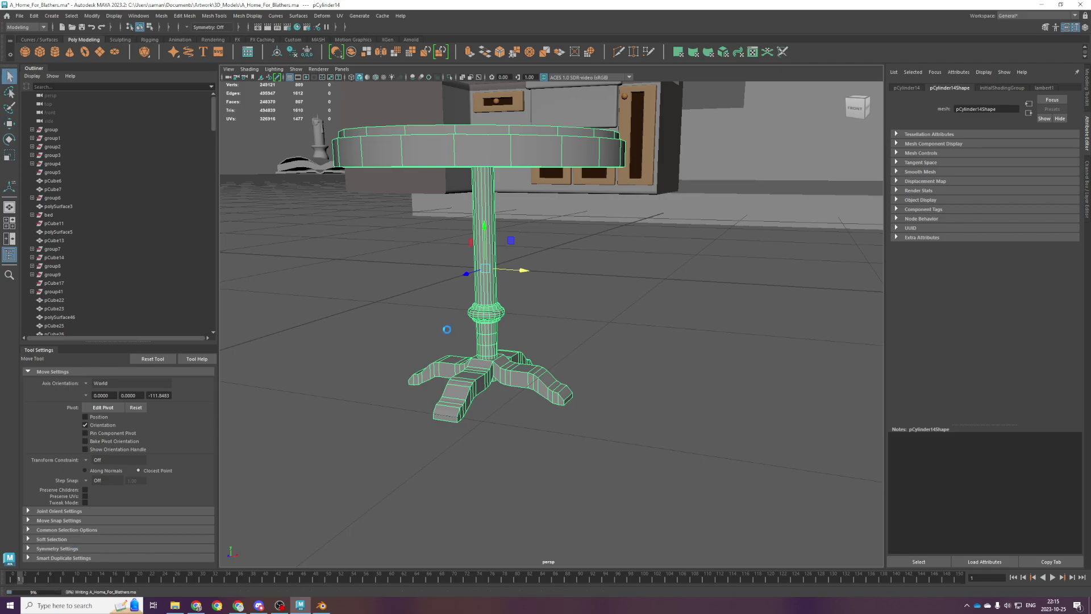
Examine the round table's pedestal in perspective and in the front view.
{"action": "right_click_drag", "start_coordinate": [439, 343], "coordinate": [314, 291], "text": "alt"}
{"action": "left_click_drag", "start_coordinate": [459, 323], "coordinate": [491, 343], "text": "alt"}
{"action": "left_click", "coordinate": [558, 345]}
{"action": "left_click_drag", "start_coordinate": [559, 350], "coordinate": [546, 395], "text": "alt"}
{"action": "left_click", "coordinate": [504, 315]}
{"action": "key", "text": "space"}
{"action": "key", "text": "space"}
{"action": "key", "text": "space"}
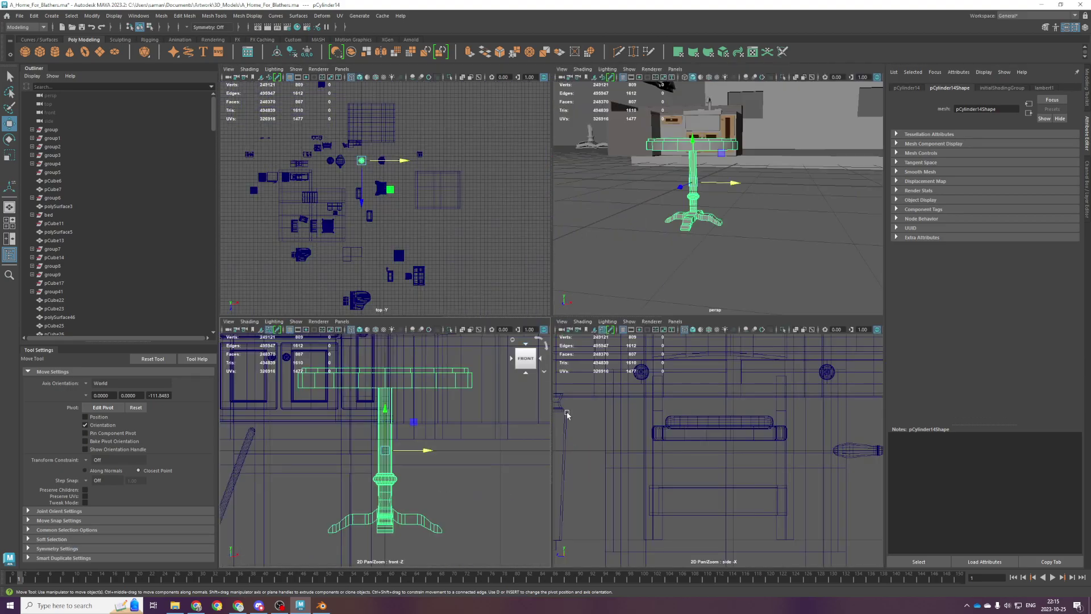
{"action": "scroll", "coordinate": [481, 452], "scroll_direction": "down", "scroll_amount": 1}
{"action": "scroll", "coordinate": [457, 453], "scroll_direction": "down", "scroll_amount": 1}
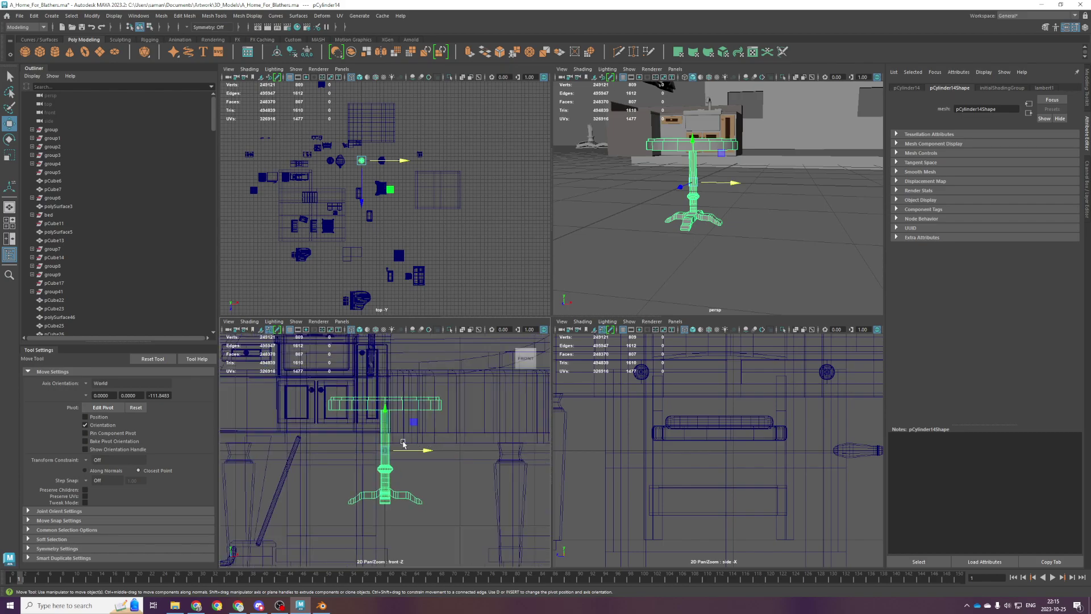
{"action": "scroll", "coordinate": [402, 446], "scroll_direction": "up", "scroll_amount": 1}
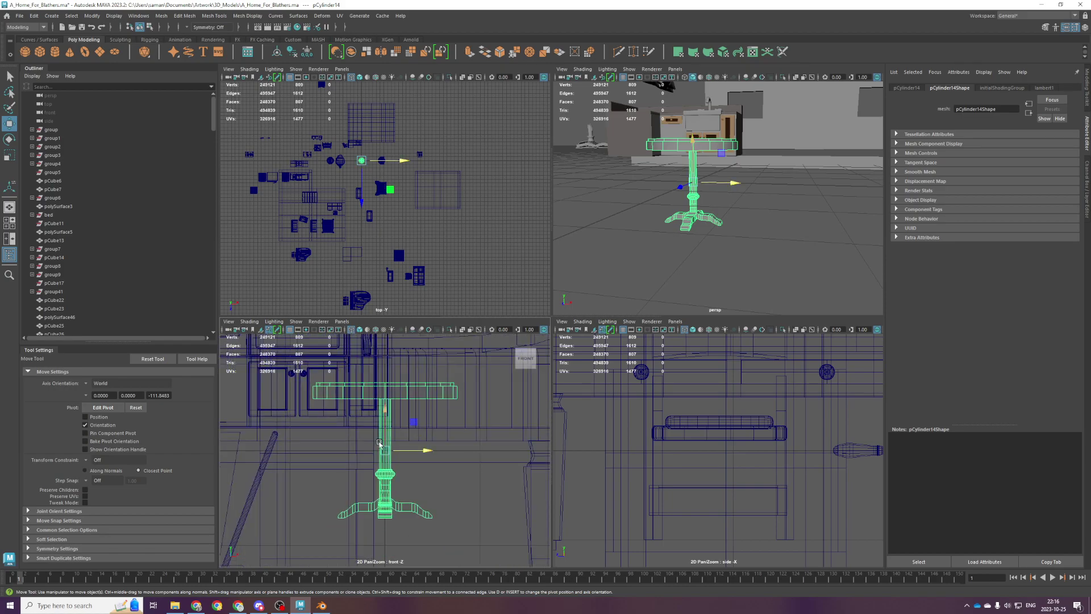
Select the faces of the round table's pedestal and feet in front view and delete them, keeping the tabletop.
{"action": "key", "text": "space"}
{"action": "right_click_drag", "start_coordinate": [396, 423], "coordinate": [447, 364], "text": "alt"}
{"action": "right_click_drag", "start_coordinate": [375, 299], "coordinate": [368, 311]}
{"action": "right_click_drag", "start_coordinate": [392, 307], "coordinate": [377, 347], "text": "alt"}
{"action": "key", "text": "ctrl+z"}
{"action": "right_click_drag", "start_coordinate": [418, 316], "coordinate": [416, 353]}
{"action": "left_click_drag", "start_coordinate": [331, 286], "coordinate": [772, 606]}
{"action": "key", "text": "Delete"}
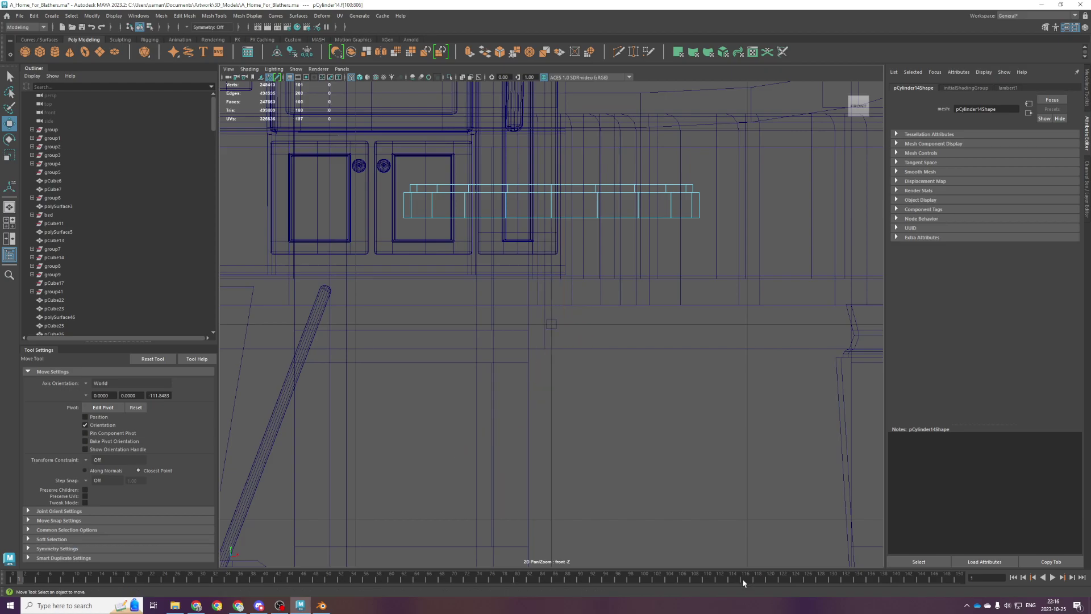
Try deleting the remaining tabletop object, and undo the deletion.
{"action": "right_click_drag", "start_coordinate": [591, 335], "coordinate": [731, 273]}
{"action": "key", "text": "Delete"}
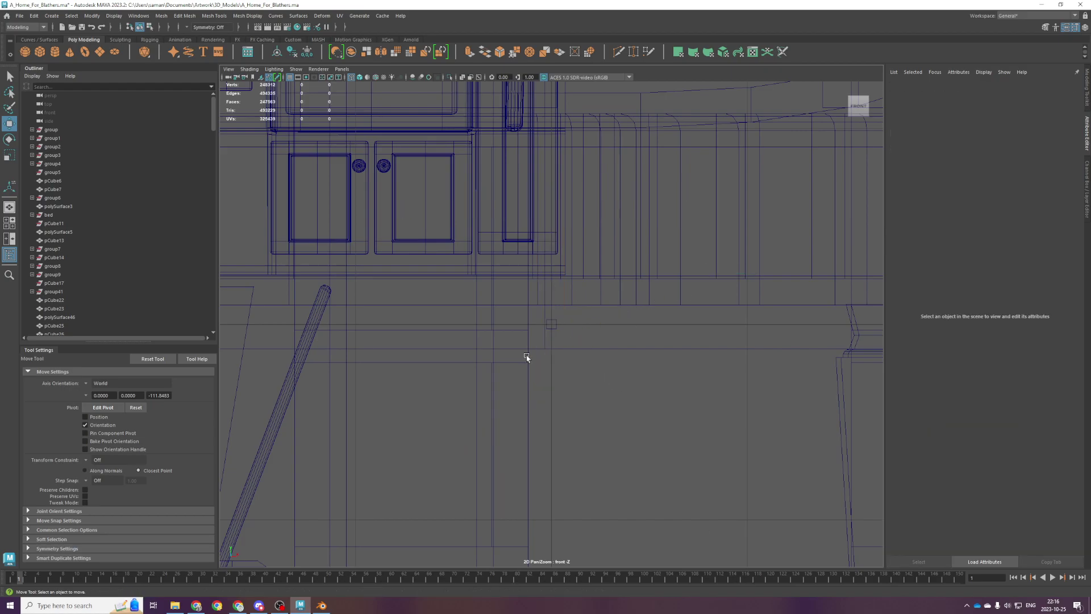
{"action": "left_click_drag", "start_coordinate": [545, 328], "coordinate": [546, 328]}
{"action": "key", "text": "ctrl+z"}
{"action": "key", "text": "ctrl+z"}
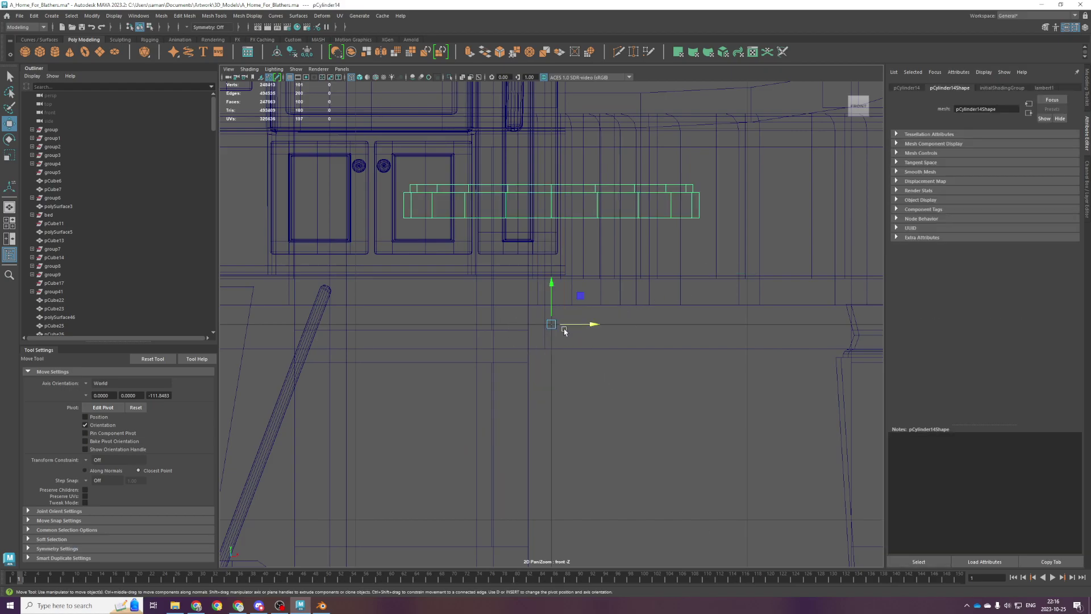
Examine the central hole in the round tabletop's underside in the front and perspective views.
{"action": "left_click", "coordinate": [553, 330]}
{"action": "scroll", "coordinate": [555, 330], "scroll_direction": "up", "scroll_amount": 2}
{"action": "left_click", "coordinate": [554, 331]}
{"action": "left_click", "coordinate": [626, 263]}
{"action": "left_click", "coordinate": [625, 186]}
{"action": "left_click", "coordinate": [624, 189]}
{"action": "key", "text": "space"}
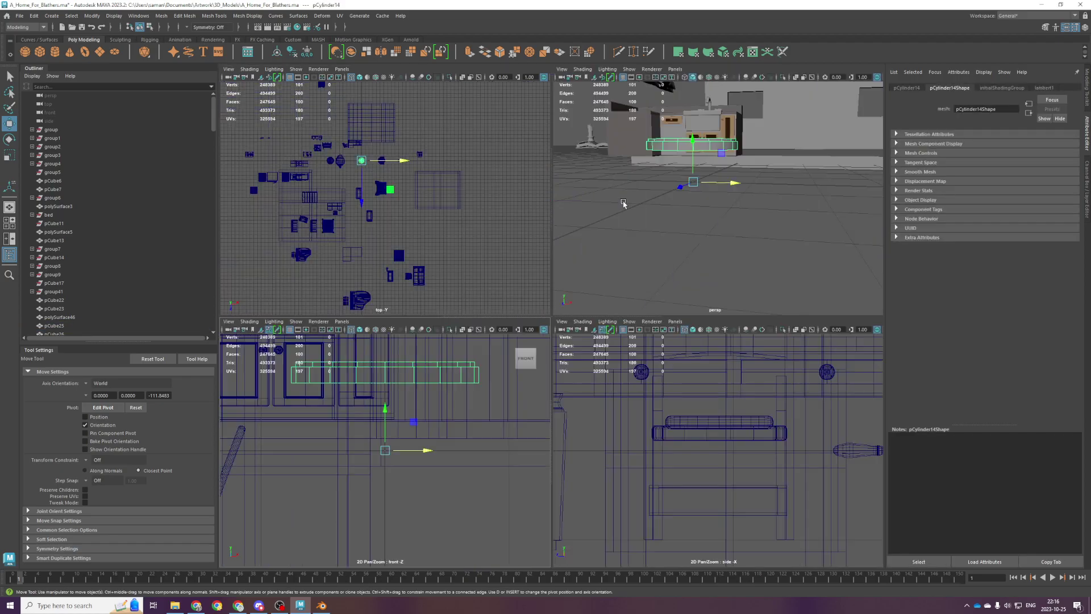
{"action": "key", "text": "space"}
{"action": "scroll", "coordinate": [571, 270], "scroll_direction": "up", "scroll_amount": 3}
{"action": "right_click_drag", "start_coordinate": [516, 233], "coordinate": [516, 202]}
{"action": "double_click", "coordinate": [480, 228]}
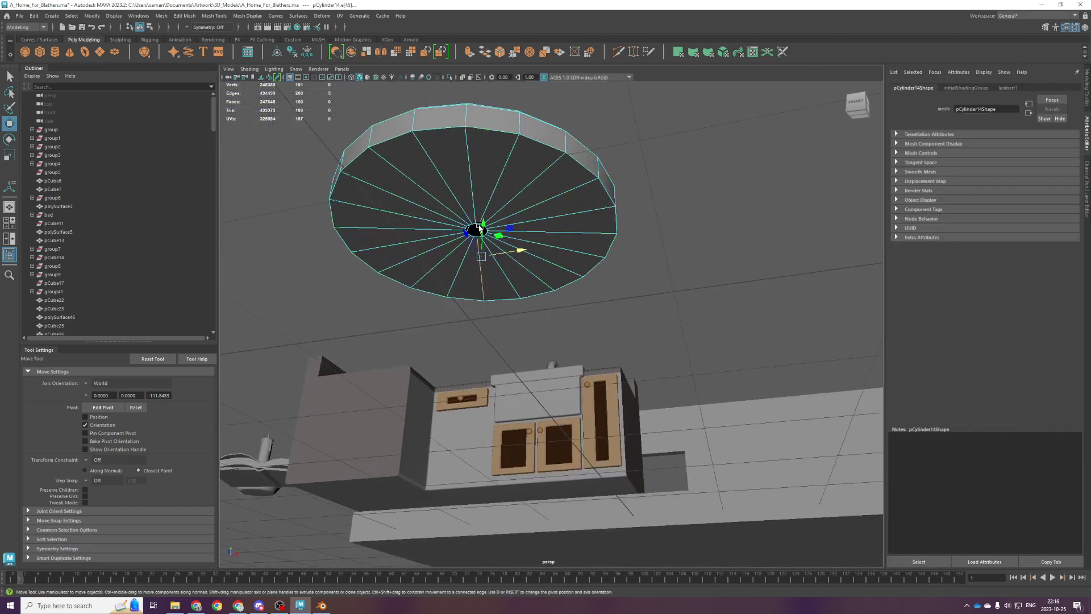
Merge the ring of vertices around the hole in the tabletop's underside into its center, and save the file.
{"action": "scroll", "coordinate": [494, 248], "scroll_direction": "up", "scroll_amount": 5}
{"action": "middle_click_drag", "start_coordinate": [496, 249], "coordinate": [509, 263], "text": "alt"}
{"action": "right_click_drag", "start_coordinate": [510, 260], "coordinate": [469, 259]}
{"action": "left_click_drag", "start_coordinate": [416, 252], "coordinate": [660, 421]}
{"action": "key", "text": "space"}
{"action": "key", "text": "space"}
{"action": "key", "text": "space"}
{"action": "key", "text": "space"}
{"action": "key", "text": "space"}
{"action": "key", "text": "space"}
{"action": "scroll", "coordinate": [482, 280], "scroll_direction": "up", "scroll_amount": 3}
{"action": "left_click_drag", "start_coordinate": [540, 340], "coordinate": [583, 297], "text": "ctrl"}
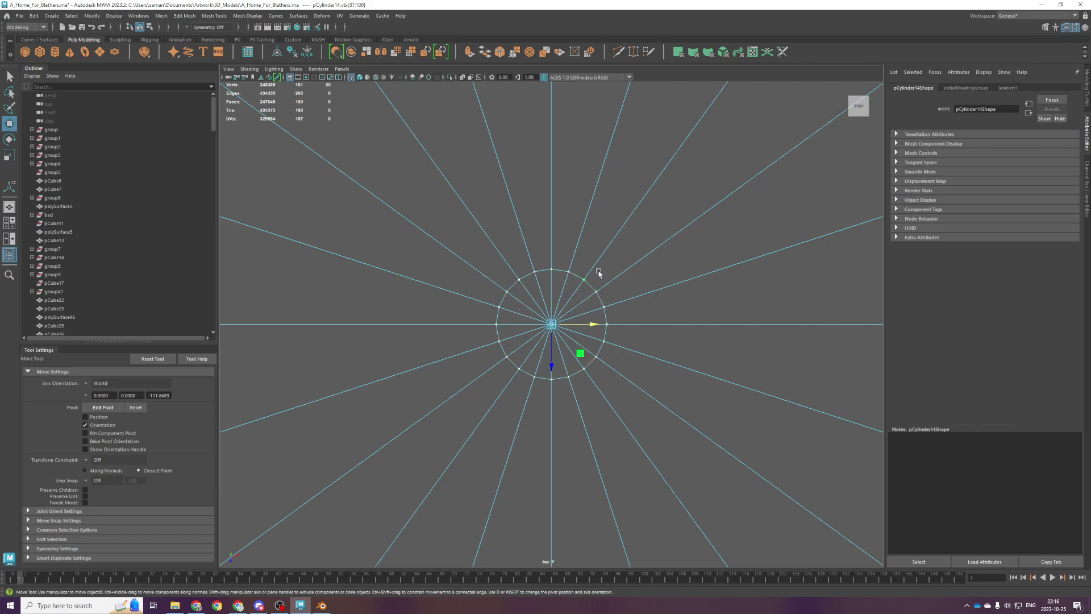
{"action": "key", "text": "space"}
{"action": "key", "text": "space"}
{"action": "right_click_drag", "start_coordinate": [609, 257], "coordinate": [601, 66], "text": "shift"}
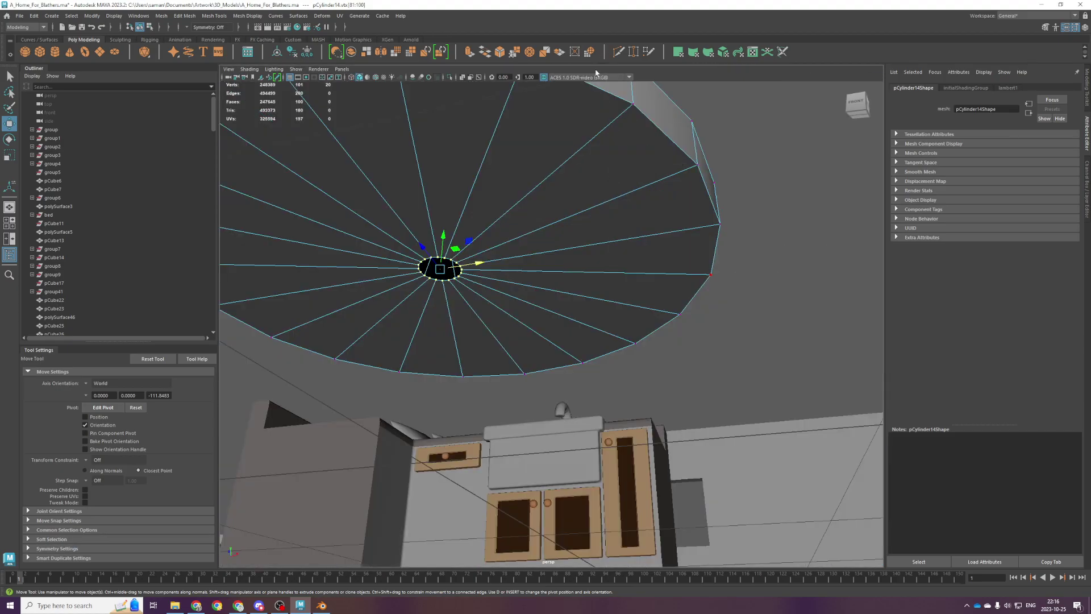
{"action": "scroll", "coordinate": [504, 195], "scroll_direction": "down", "scroll_amount": 3}
{"action": "key", "text": "q"}
{"action": "key", "text": "ctrl+s"}
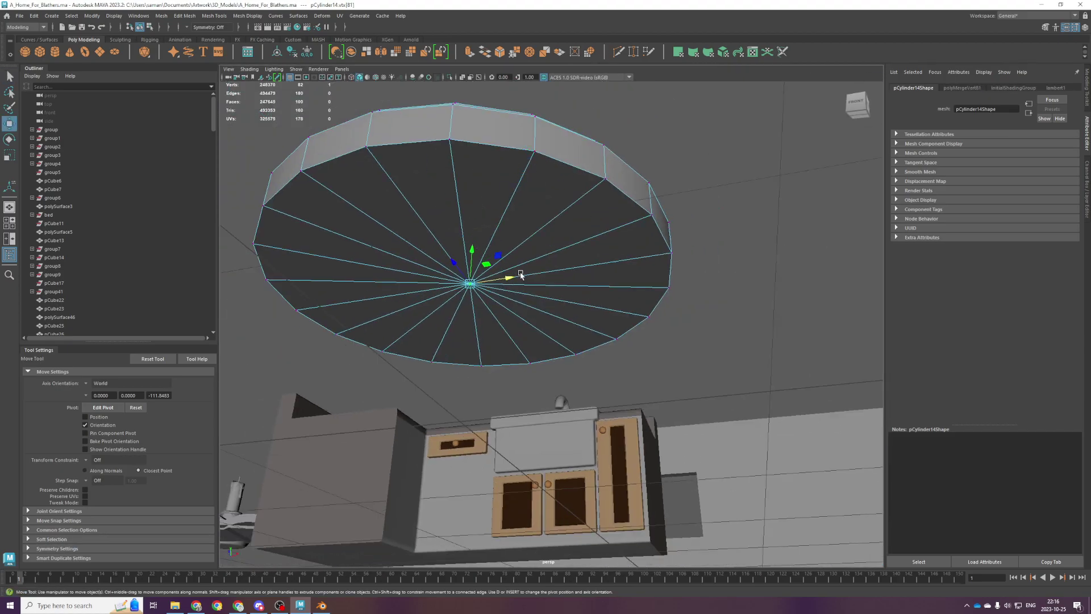
Create a polygon cube below the tabletop's center and scale it up in the top view as a thicker post.
{"action": "left_click_drag", "start_coordinate": [519, 273], "coordinate": [533, 288], "text": "alt"}
{"action": "scroll", "coordinate": [40, 57], "scroll_direction": "down", "scroll_amount": 1}
{"action": "scroll", "coordinate": [446, 303], "scroll_direction": "down", "scroll_amount": 3}
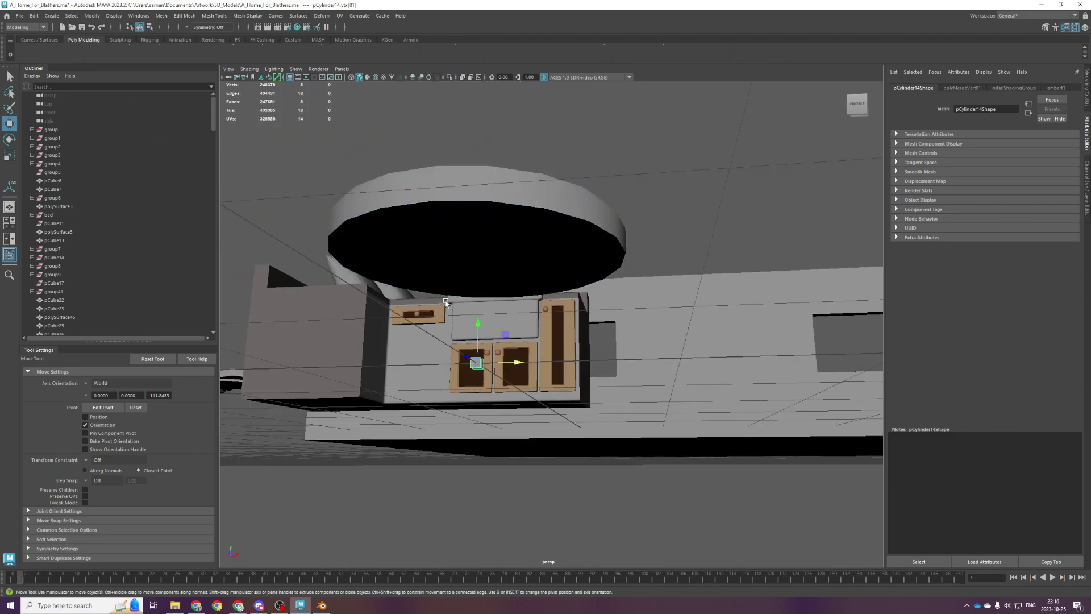
{"action": "scroll", "coordinate": [446, 302], "scroll_direction": "down", "scroll_amount": 5}
{"action": "right_click_drag", "start_coordinate": [447, 303], "coordinate": [443, 340], "text": "shift"}
{"action": "left_click_drag", "start_coordinate": [434, 255], "coordinate": [442, 342], "text": "alt"}
{"action": "key", "text": "space"}
{"action": "key", "text": "space"}
{"action": "scroll", "coordinate": [305, 263], "scroll_direction": "down", "scroll_amount": 5}
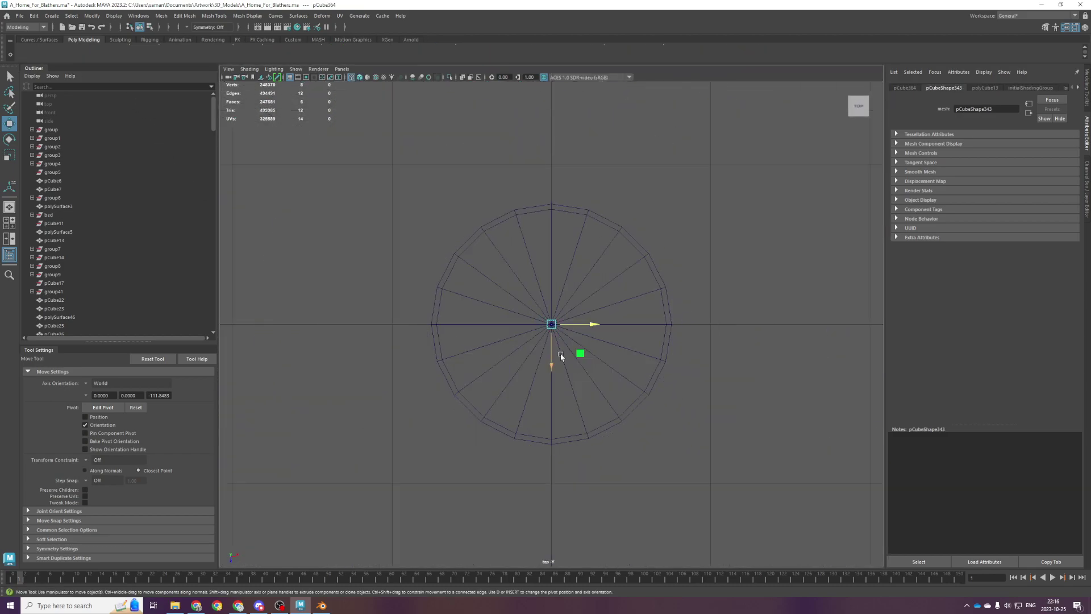
{"action": "scroll", "coordinate": [552, 353], "scroll_direction": "down", "scroll_amount": 5}
{"action": "key", "text": "r"}
{"action": "scroll", "coordinate": [577, 358], "scroll_direction": "up", "scroll_amount": 3}
{"action": "left_click", "coordinate": [580, 354]}
{"action": "scroll", "coordinate": [583, 352], "scroll_direction": "up", "scroll_amount": 2}
Extrude the tabletop's bottom faces and scale them inward to about half the tabletop's radius.
{"action": "left_click", "coordinate": [522, 279]}
{"action": "key", "text": "space"}
{"action": "key", "text": "space"}
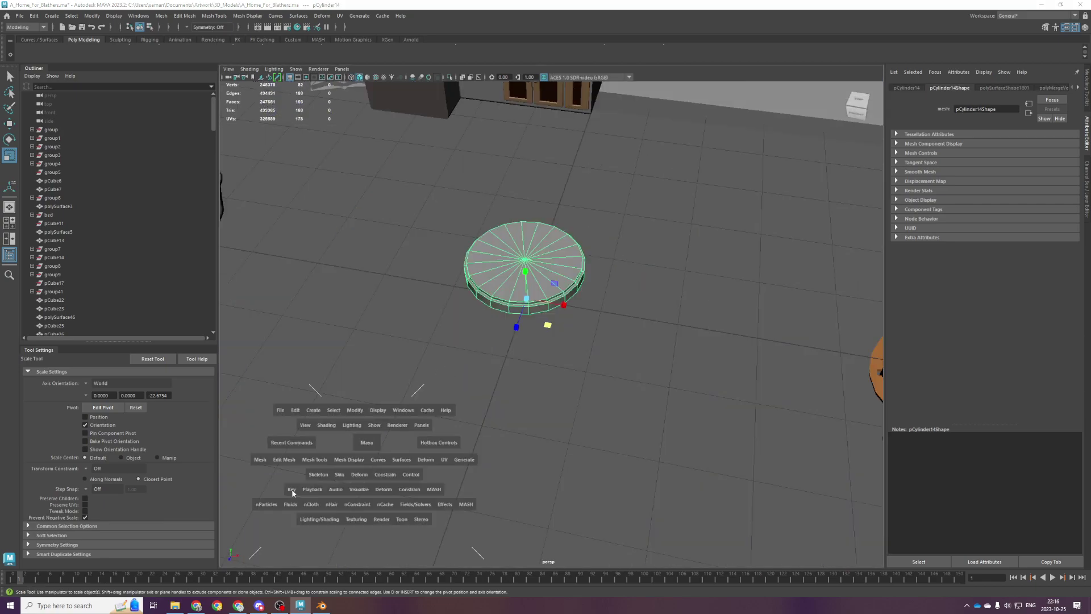
{"action": "key", "text": "space"}
{"action": "key", "text": "space"}
{"action": "scroll", "coordinate": [443, 341], "scroll_direction": "down", "scroll_amount": 4}
{"action": "right_click_drag", "start_coordinate": [402, 289], "coordinate": [397, 318]}
{"action": "left_click_drag", "start_coordinate": [322, 280], "coordinate": [796, 333]}
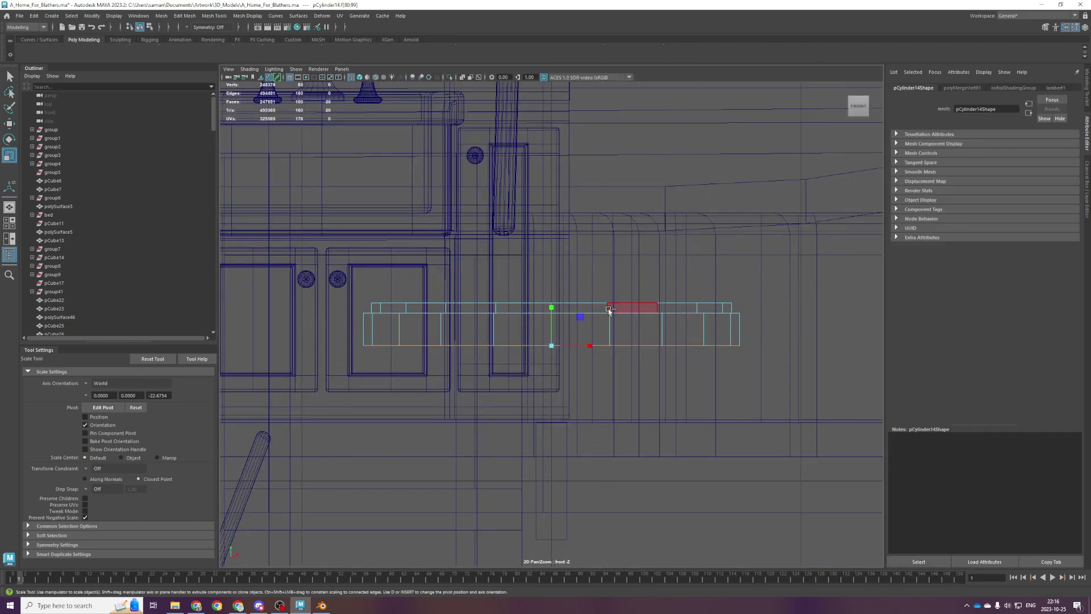
{"action": "key", "text": "ctrl+e"}
{"action": "key", "text": "space"}
{"action": "key", "text": "r"}
{"action": "left_click_drag", "start_coordinate": [416, 225], "coordinate": [397, 212]}
{"action": "scroll", "coordinate": [430, 184], "scroll_direction": "up", "scroll_amount": 3}
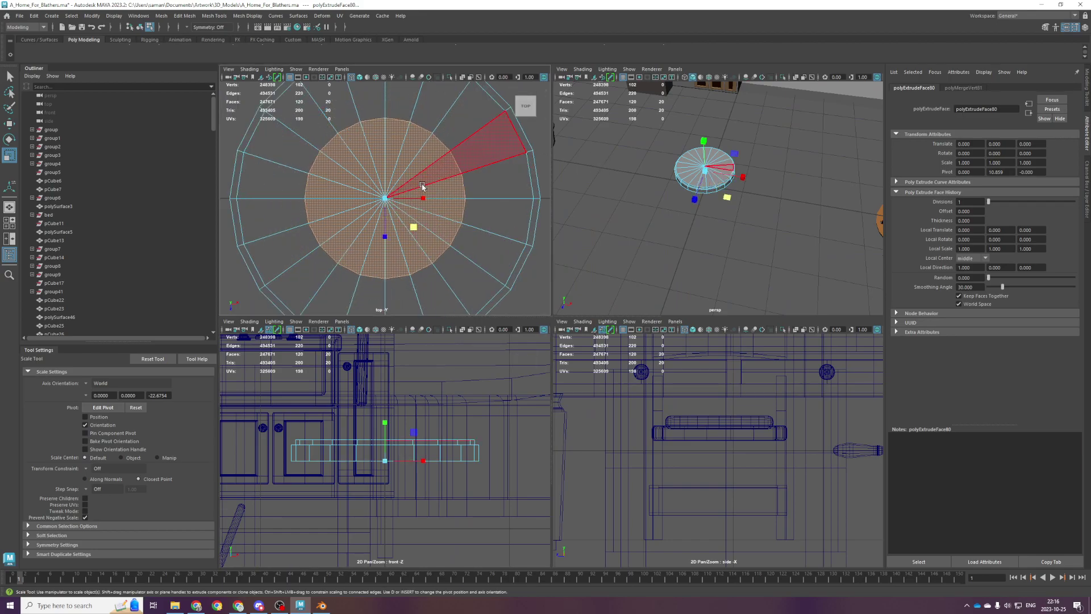
{"action": "key", "text": "F8"}
Stretch the center post taller in the front view, lower it slightly against the tabletop, and save the file.
{"action": "left_click", "coordinate": [396, 189]}
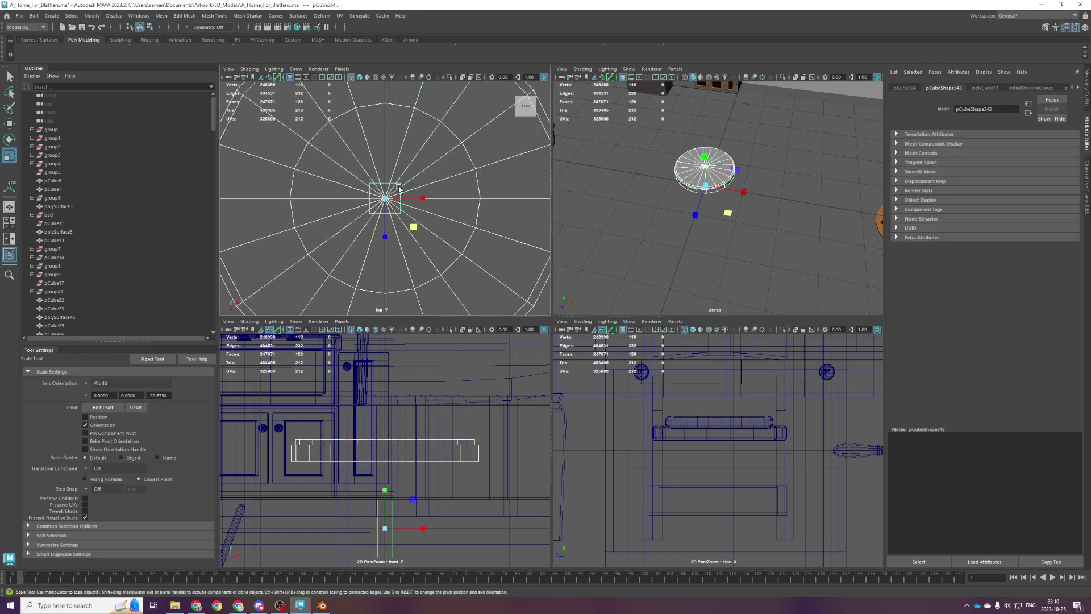
{"action": "left_click", "coordinate": [400, 185]}
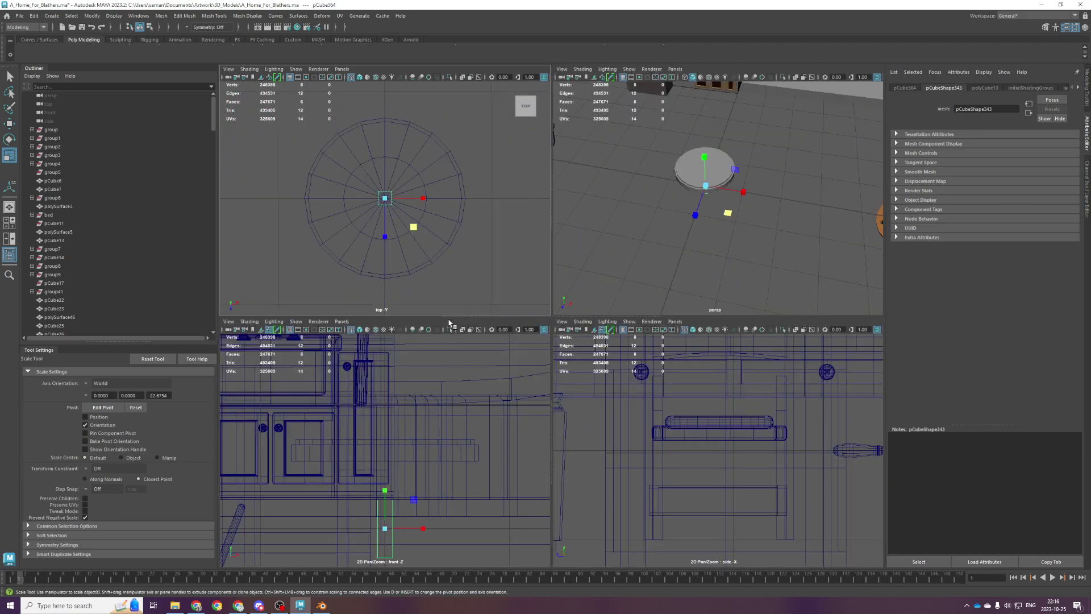
{"action": "scroll", "coordinate": [431, 425], "scroll_direction": "down", "scroll_amount": 3}
{"action": "key", "text": "space"}
{"action": "left_click_drag", "start_coordinate": [550, 343], "coordinate": [550, 272]}
{"action": "key", "text": "q"}
{"action": "key", "text": "ctrl+s"}
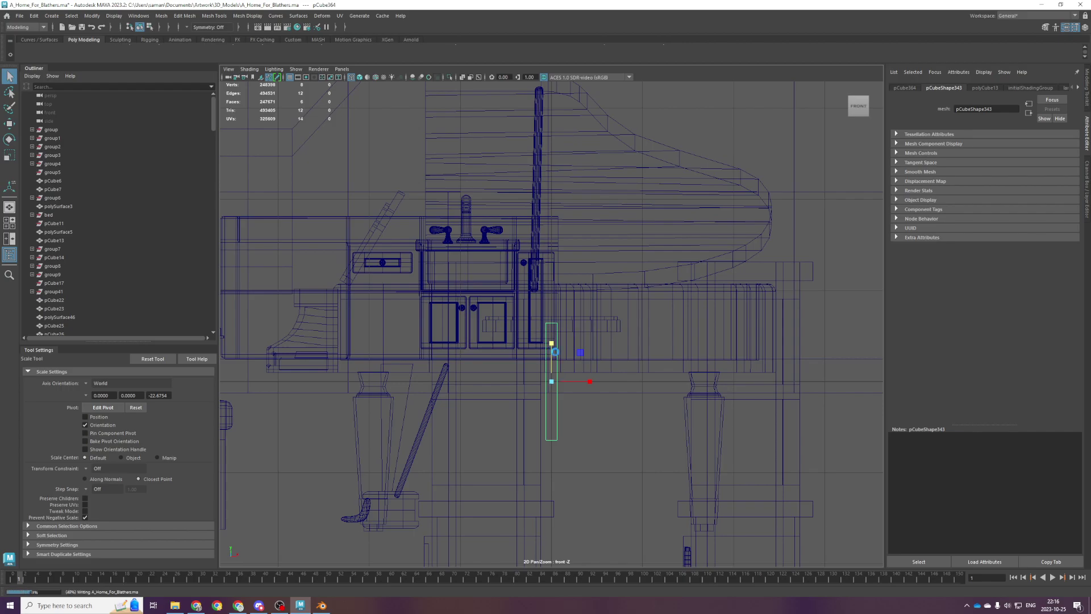
{"action": "key", "text": "w"}
{"action": "left_click_drag", "start_coordinate": [554, 353], "coordinate": [554, 364]}
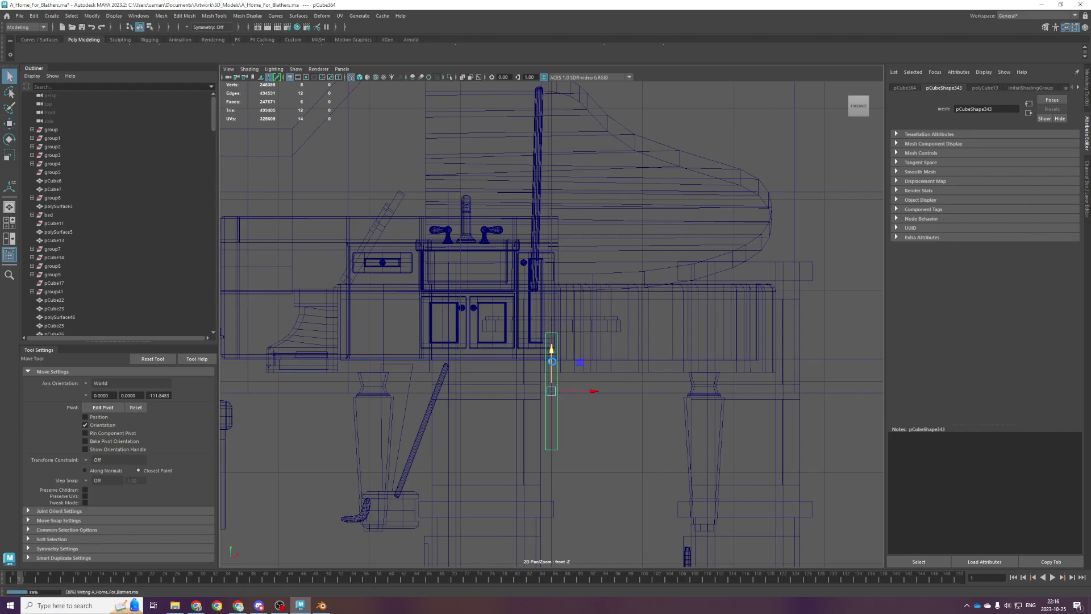
{"action": "scroll", "coordinate": [591, 231], "scroll_direction": "up", "scroll_amount": 1}
{"action": "scroll", "coordinate": [575, 323], "scroll_direction": "up", "scroll_amount": 2}
Examine the center post and its junction with the tabletop from a low perspective angle.
{"action": "key", "text": "space"}
{"action": "key", "text": "space"}
{"action": "key", "text": "f"}
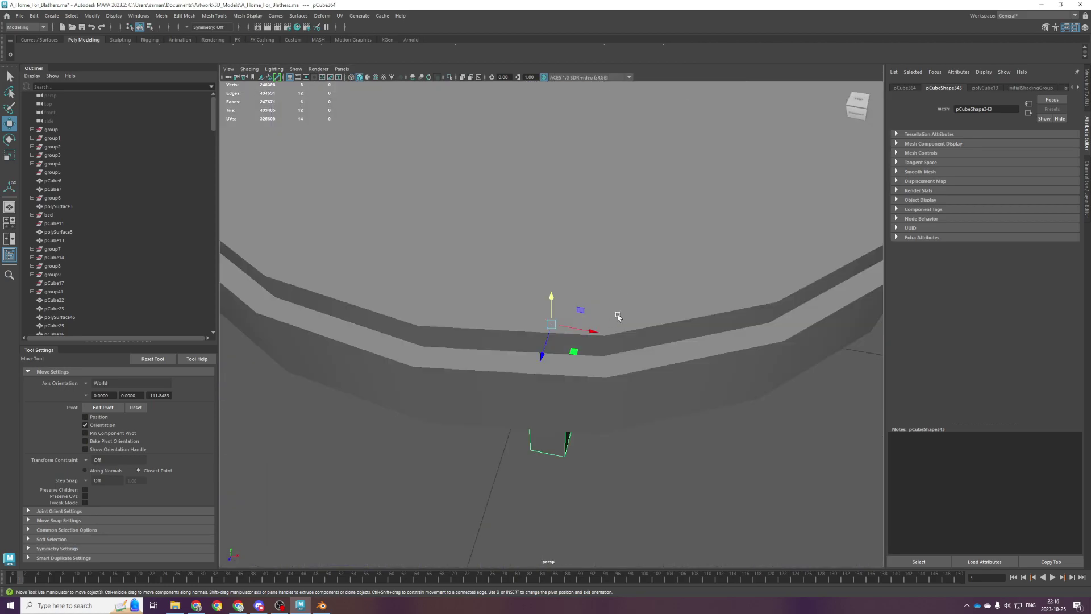
{"action": "left_click_drag", "start_coordinate": [620, 317], "coordinate": [583, 351], "text": "alt"}
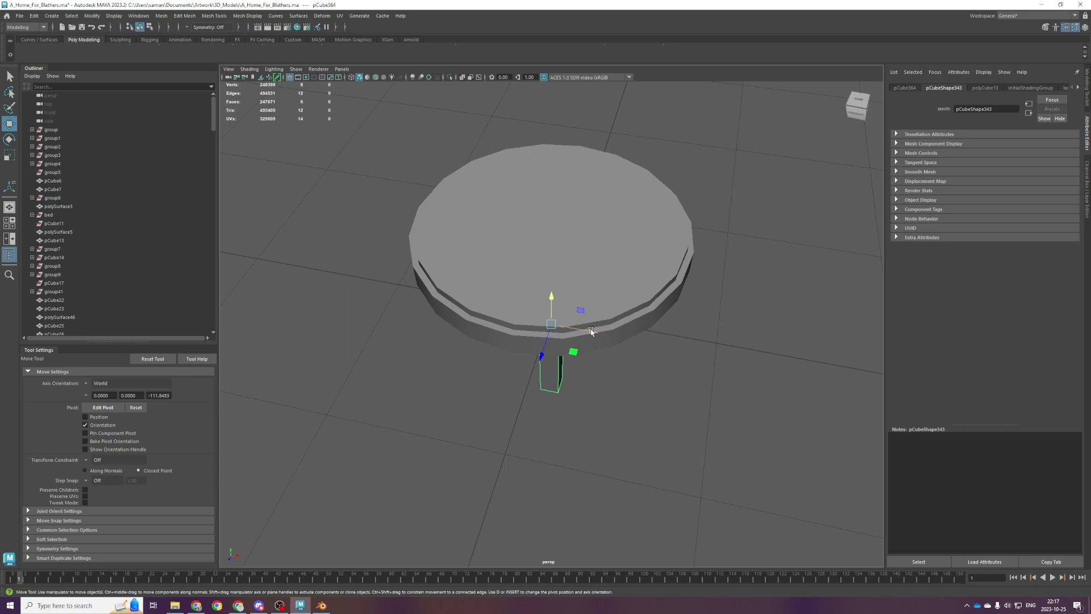
{"action": "scroll", "coordinate": [554, 427], "scroll_direction": "down", "scroll_amount": 2}
{"action": "scroll", "coordinate": [526, 497], "scroll_direction": "up", "scroll_amount": 4}
{"action": "left_click_drag", "start_coordinate": [611, 478], "coordinate": [526, 433], "text": "alt"}
{"action": "left_click_drag", "start_coordinate": [527, 372], "coordinate": [569, 388], "text": "alt"}
{"action": "right_click_drag", "start_coordinate": [554, 361], "coordinate": [516, 371], "text": "shift"}
{"action": "key", "text": "ctrl+z"}
{"action": "key", "text": "ctrl+z"}
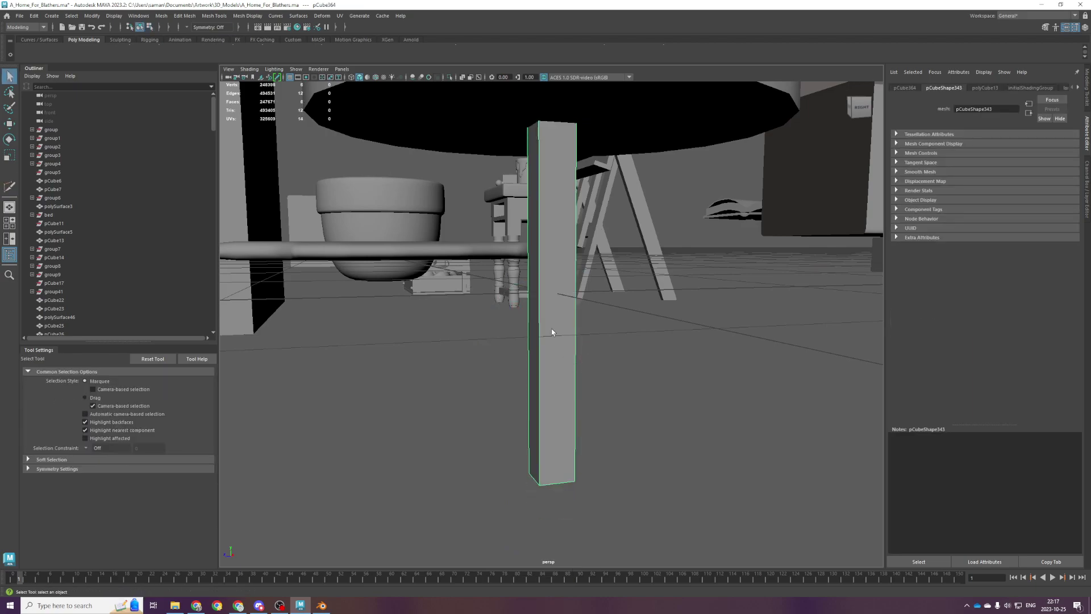
Save the file and extrude the post's bottom face downward to add a short lower section.
{"action": "key", "text": "space"}
{"action": "key", "text": "space"}
{"action": "scroll", "coordinate": [554, 435], "scroll_direction": "down", "scroll_amount": 3}
{"action": "right_click_drag", "start_coordinate": [603, 390], "coordinate": [598, 408]}
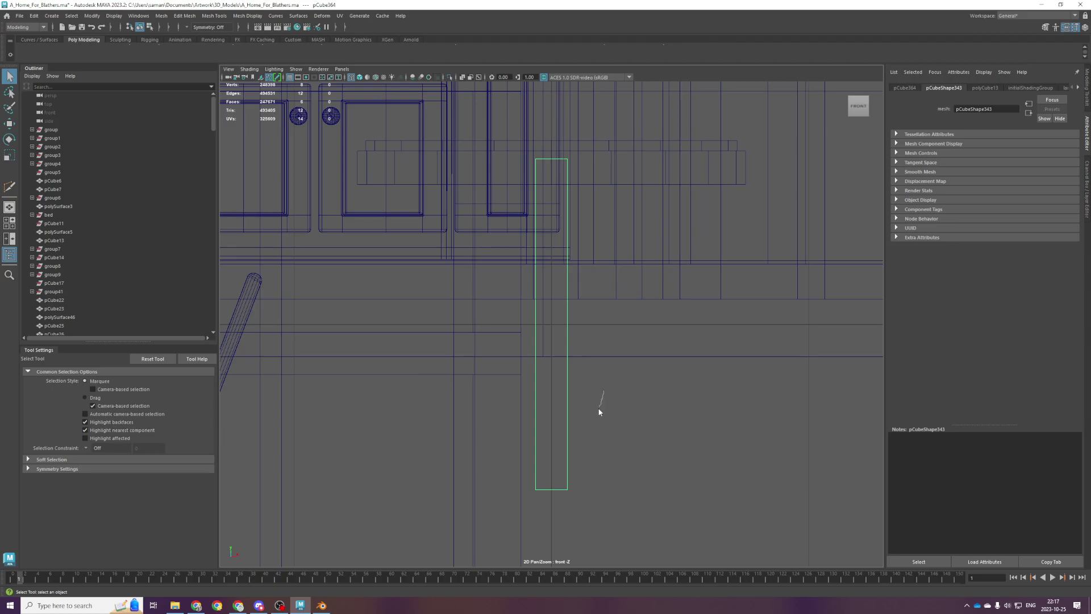
{"action": "key", "text": "ctrl+s"}
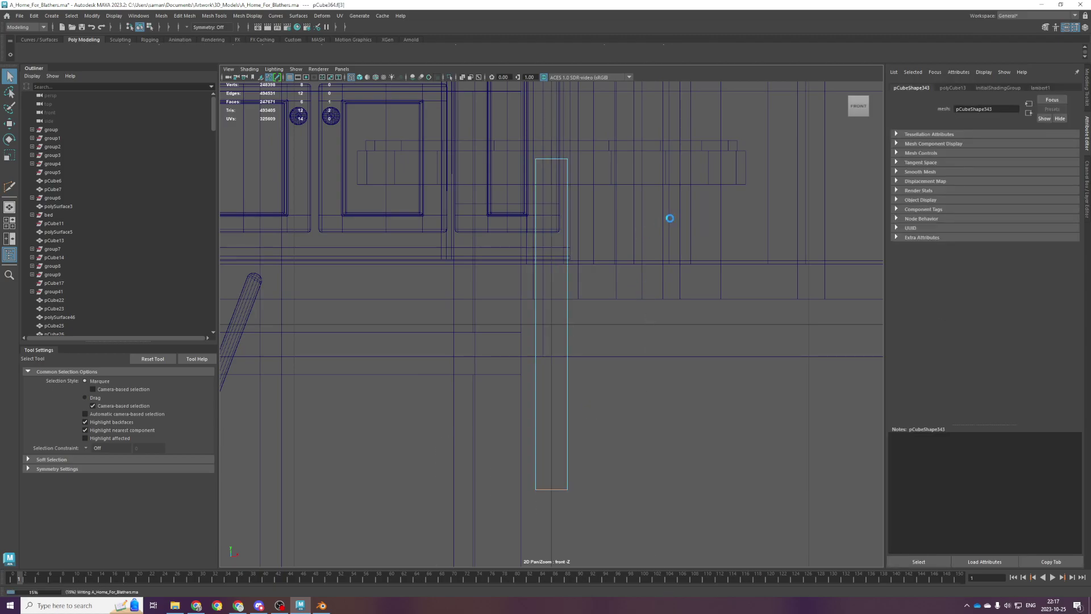
{"action": "key", "text": "space"}
{"action": "key", "text": "space"}
{"action": "key", "text": "ctrl+e"}
{"action": "key", "text": "w"}
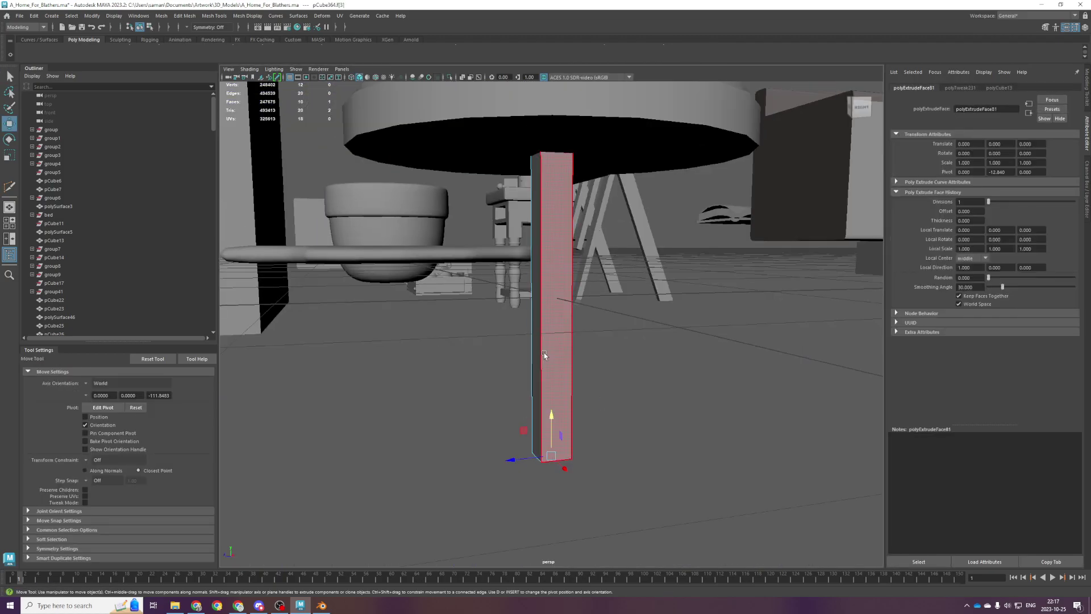
{"action": "mouse_move", "coordinate": [551, 419]}
{"action": "left_mouse_down"}
{"action": "mouse_move", "coordinate": [552, 471]}
{"action": "mouse_move", "coordinate": [549, 432]}
{"action": "left_mouse_up"}
{"action": "right_click_drag", "start_coordinate": [558, 387], "coordinate": [510, 391], "text": "shift"}
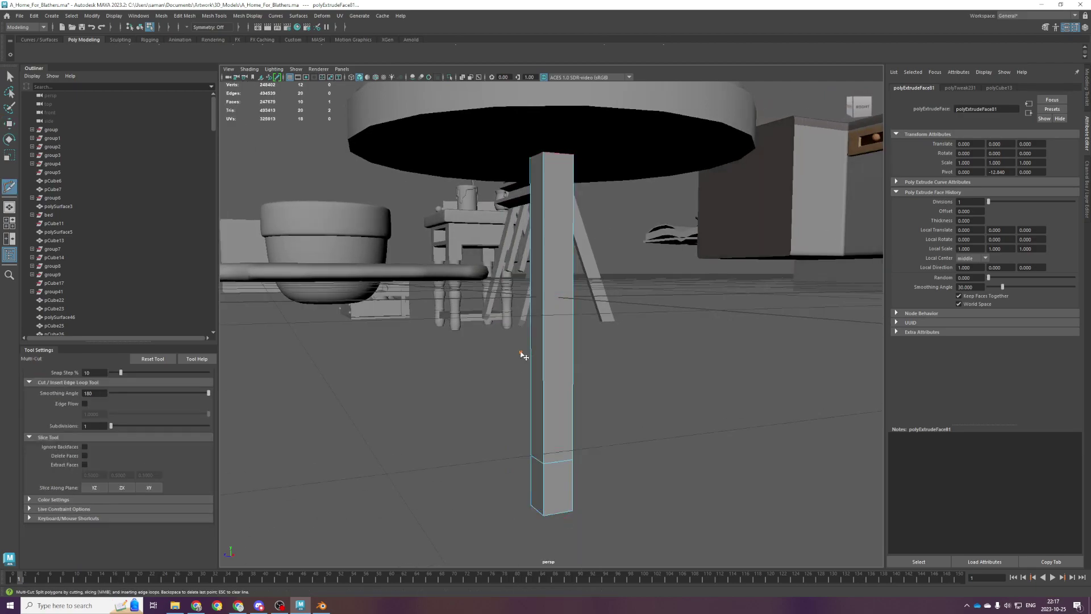
{"action": "key", "text": "q"}
Extrude the post's long side face above the lower section outward into a side strip.
{"action": "left_click", "coordinate": [540, 345]}
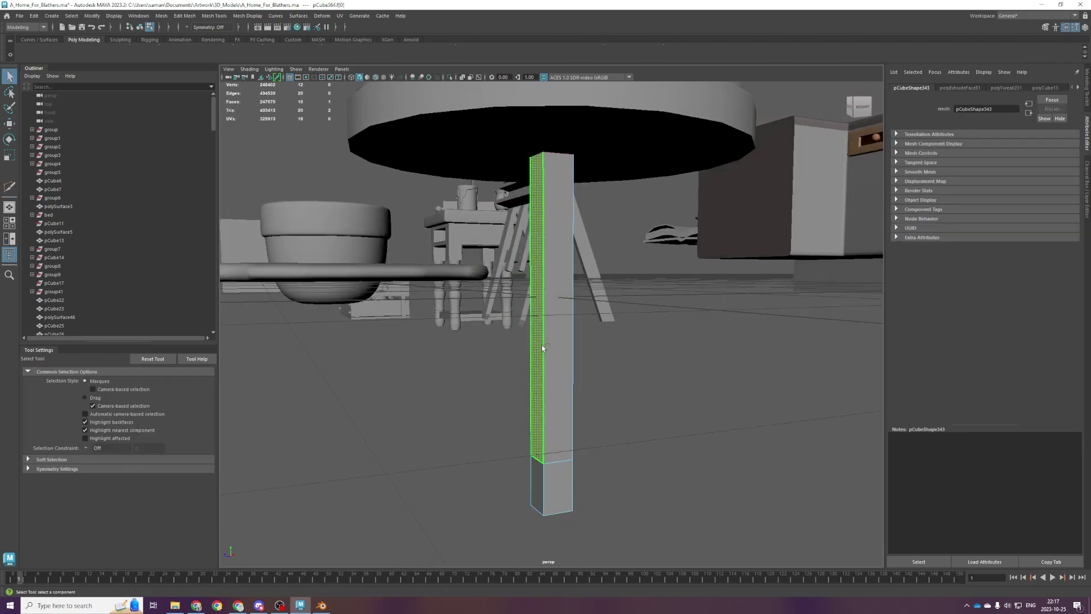
{"action": "key", "text": "ctrl+e"}
{"action": "key", "text": "w"}
{"action": "left_click_drag", "start_coordinate": [522, 296], "coordinate": [486, 227]}
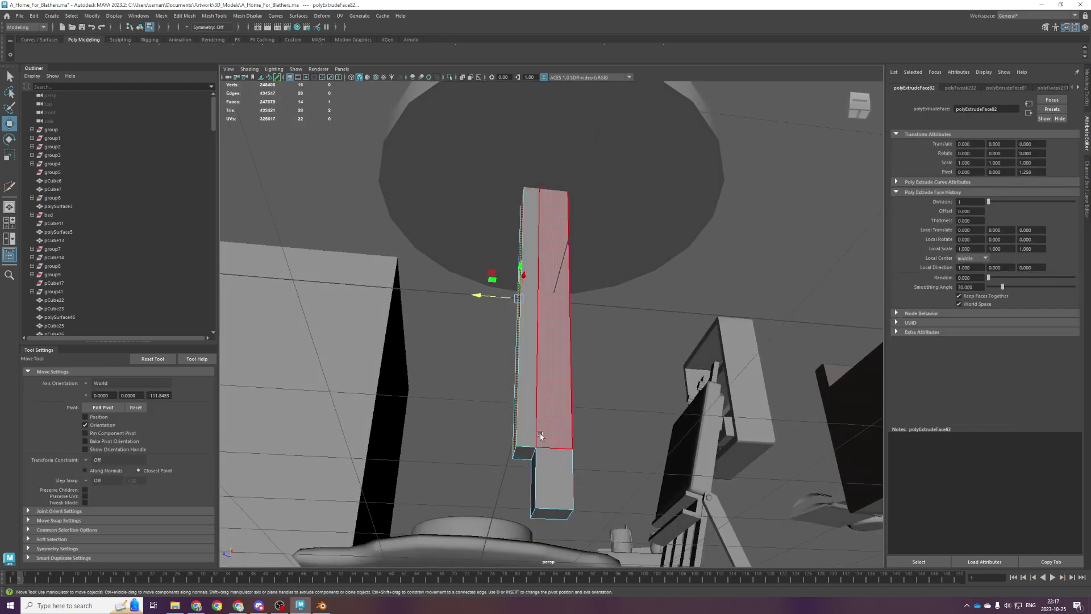
{"action": "left_click", "coordinate": [525, 452]}
{"action": "left_click", "coordinate": [513, 365]}
{"action": "left_click_drag", "start_coordinate": [514, 365], "coordinate": [527, 406], "text": "alt"}
{"action": "left_click_drag", "start_coordinate": [499, 291], "coordinate": [488, 294]}
Extrude the side strip's bottom face and move it down and outward in the side view to start a foot.
{"action": "left_click", "coordinate": [525, 456]}
{"action": "left_click", "coordinate": [525, 463]}
{"action": "key", "text": "space"}
{"action": "key", "text": "space"}
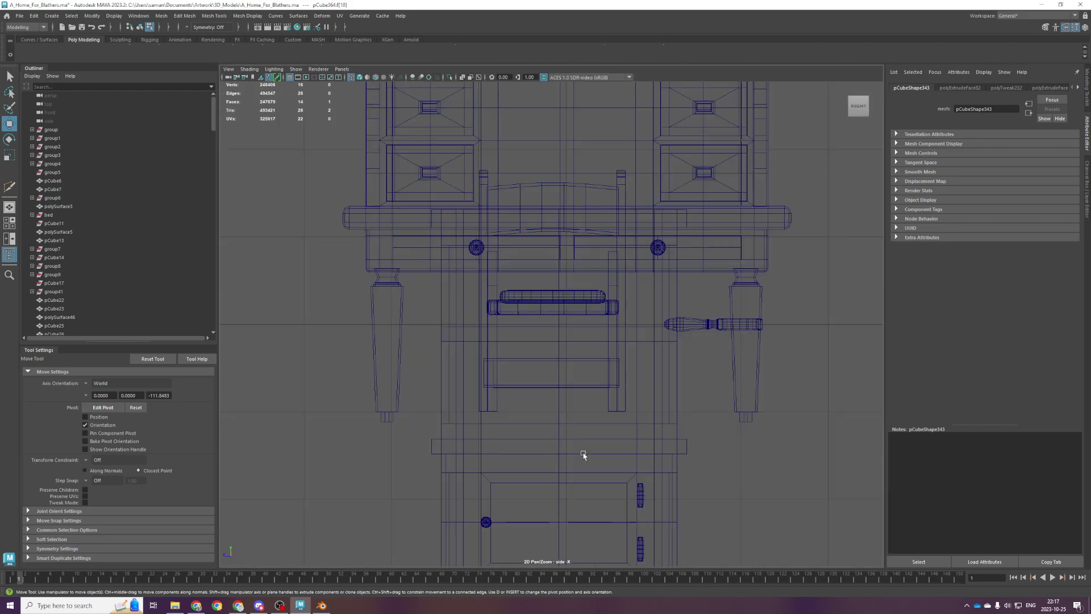
{"action": "key", "text": "space"}
{"action": "right_click_drag", "start_coordinate": [701, 472], "coordinate": [417, 392], "text": "alt"}
{"action": "key", "text": "space"}
{"action": "key", "text": "f"}
{"action": "left_click_drag", "start_coordinate": [552, 283], "coordinate": [552, 349], "text": "shift"}
{"action": "left_click_drag", "start_coordinate": [523, 391], "coordinate": [488, 391]}
{"action": "left_click_drag", "start_coordinate": [514, 357], "coordinate": [514, 364]}
{"action": "scroll", "coordinate": [507, 364], "scroll_direction": "up", "scroll_amount": 3}
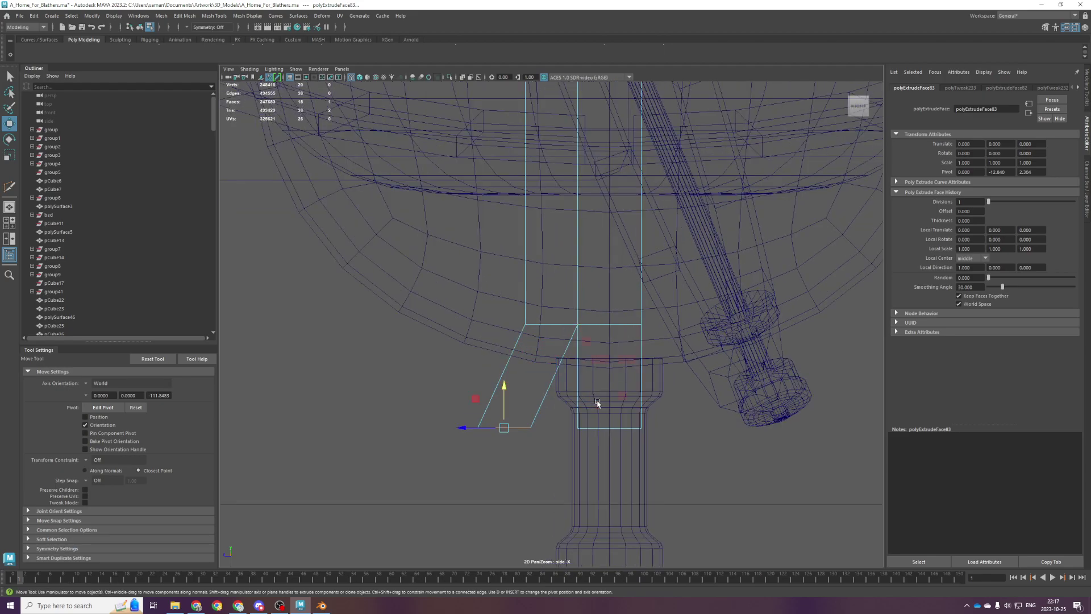
Rotate the foot's end face upright in the side view and raise it.
{"action": "key", "text": "e"}
{"action": "left_click_drag", "start_coordinate": [536, 397], "coordinate": [525, 429]}
{"action": "key", "text": "ctrl+z"}
{"action": "key", "text": "r"}
{"action": "key", "text": "w"}
{"action": "left_click_drag", "start_coordinate": [504, 392], "coordinate": [504, 363]}
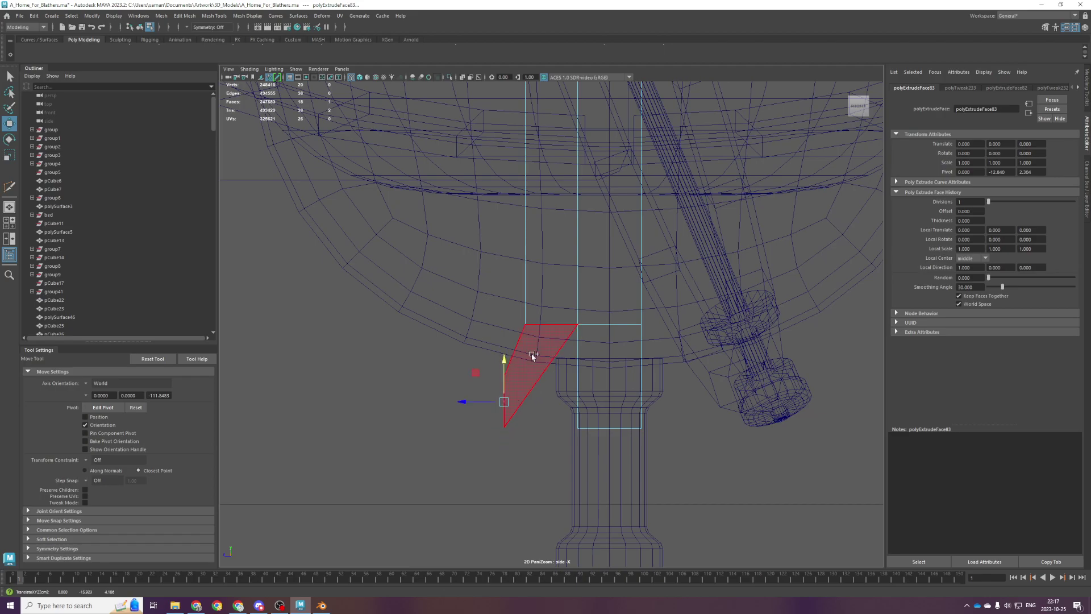
Reshape the foot's end vertices and move them farther outward from the post.
{"action": "left_click", "coordinate": [434, 352]}
{"action": "left_click_drag", "start_coordinate": [435, 352], "coordinate": [508, 392]}
{"action": "left_click_drag", "start_coordinate": [504, 344], "coordinate": [536, 512]}
{"action": "left_click_drag", "start_coordinate": [477, 389], "coordinate": [421, 388]}
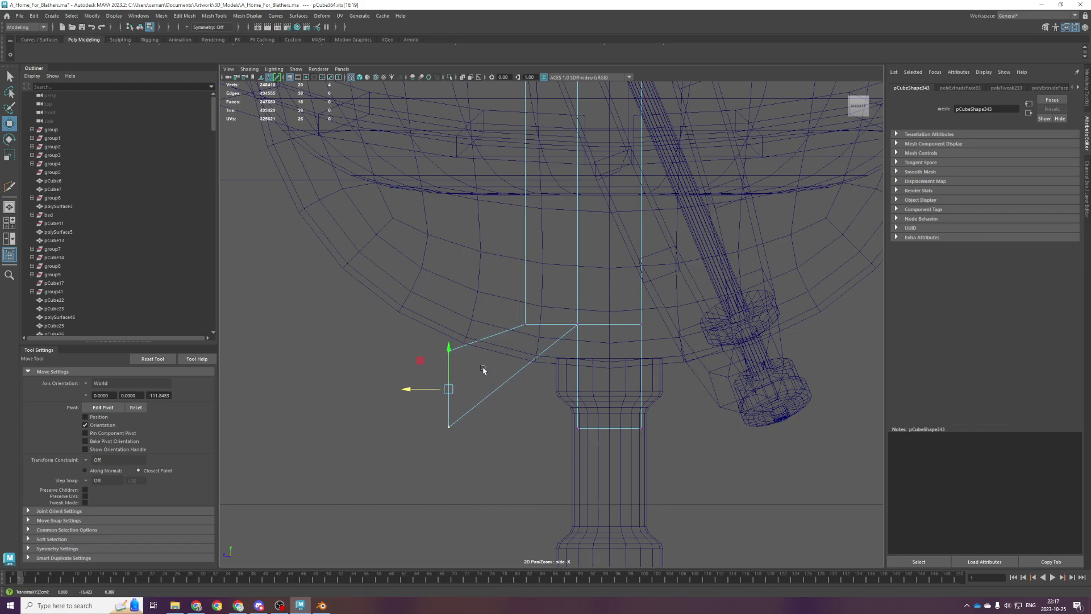
Cut an edge across the middle of the foot with Multi-Cut and move its vertices toward the post to bend the foot.
{"action": "right_click_drag", "start_coordinate": [487, 389], "coordinate": [426, 383], "text": "shift"}
{"action": "left_click", "coordinate": [487, 337]}
{"action": "key", "text": "Return"}
{"action": "key", "text": "q"}
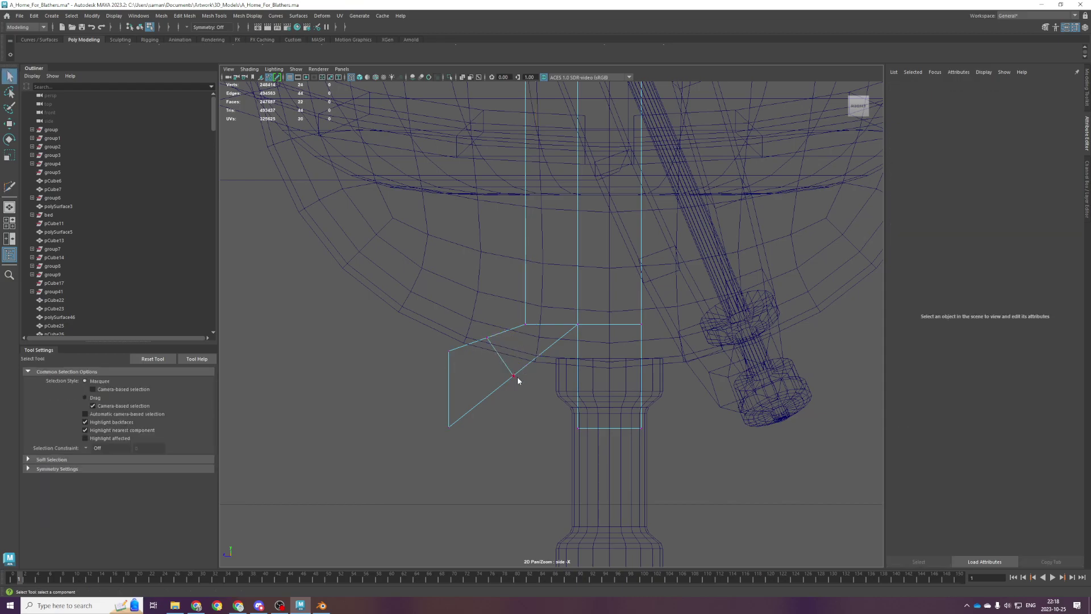
{"action": "left_click_drag", "start_coordinate": [510, 357], "coordinate": [526, 404], "text": "shift"}
{"action": "key", "text": "w"}
{"action": "left_click_drag", "start_coordinate": [472, 331], "coordinate": [487, 351]}
{"action": "middle_click_drag", "start_coordinate": [488, 354], "coordinate": [489, 349]}
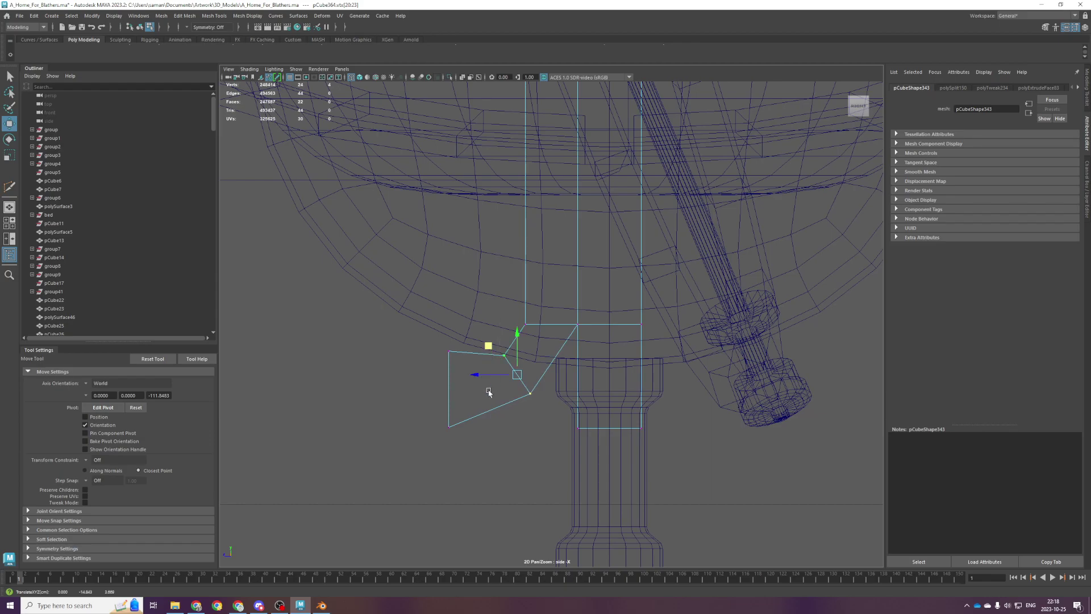
Raise the row of vertices where the foot and lower section meet the post.
{"action": "scroll", "coordinate": [500, 381], "scroll_direction": "down", "scroll_amount": 2}
{"action": "middle_click_drag", "start_coordinate": [568, 326], "coordinate": [564, 362], "text": "alt"}
{"action": "scroll", "coordinate": [558, 359], "scroll_direction": "down", "scroll_amount": 2}
{"action": "left_click_drag", "start_coordinate": [501, 306], "coordinate": [665, 370]}
{"action": "left_click_drag", "start_coordinate": [572, 314], "coordinate": [568, 246]}
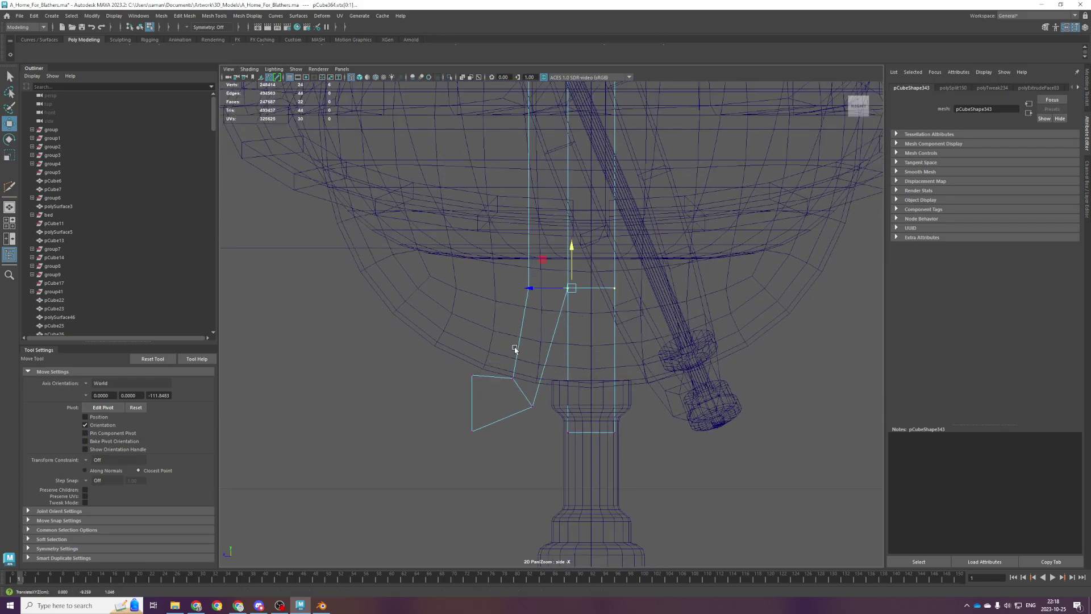
Adjust the vertices at the foot's bend and along its upper edge to refine the curve, and save the file.
{"action": "left_click_drag", "start_coordinate": [518, 390], "coordinate": [507, 369]}
{"action": "middle_click_drag", "start_coordinate": [507, 368], "coordinate": [505, 342]}
{"action": "left_click", "coordinate": [537, 402]}
{"action": "left_click_drag", "start_coordinate": [523, 408], "coordinate": [543, 361]}
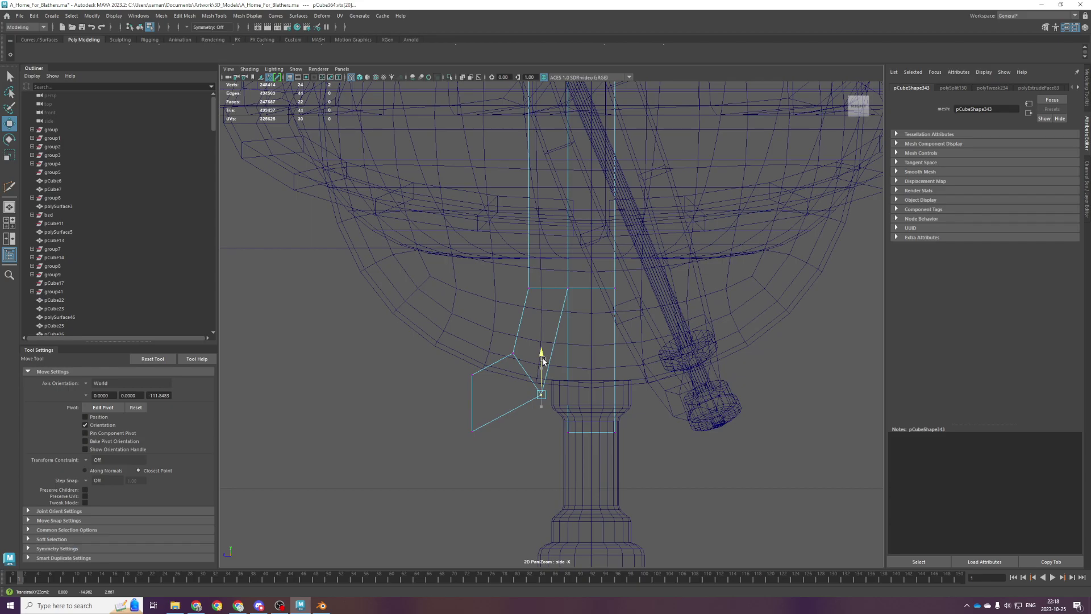
{"action": "left_click_drag", "start_coordinate": [455, 349], "coordinate": [490, 344]}
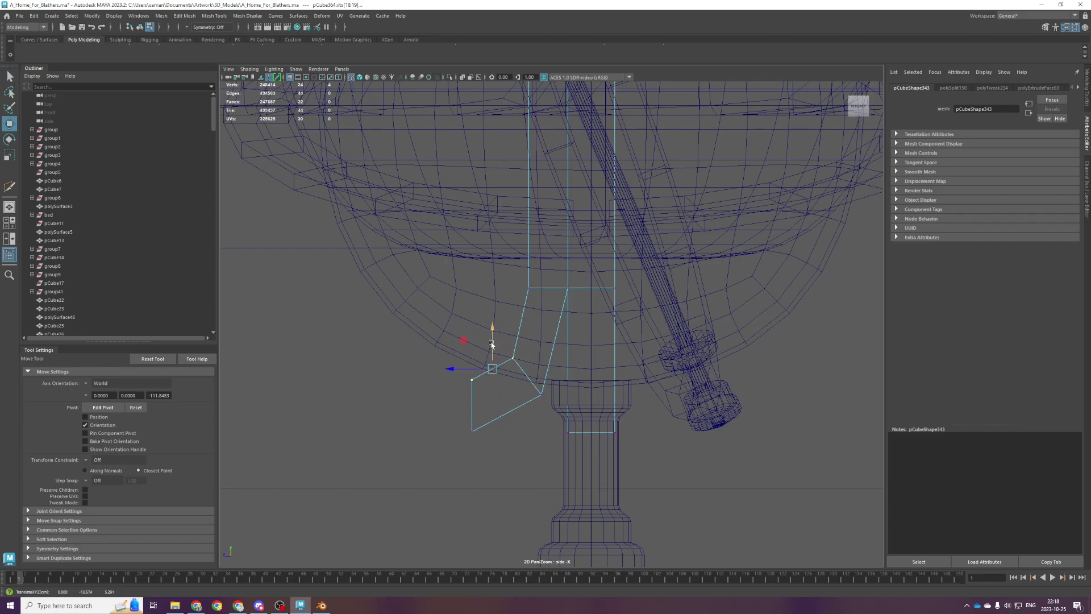
{"action": "key", "text": "ctrl+s"}
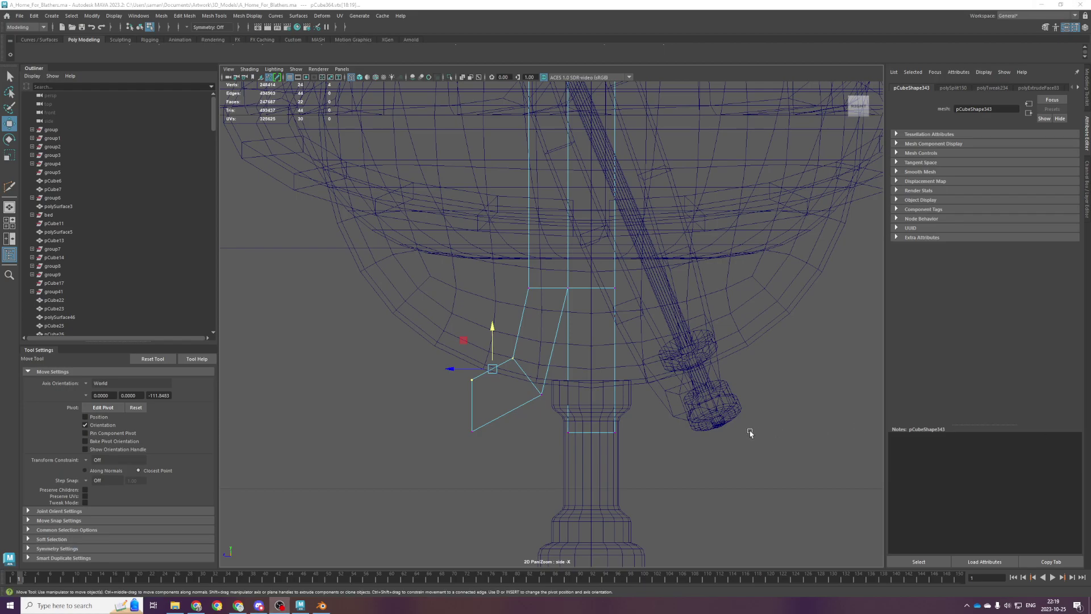
{"action": "scroll", "coordinate": [463, 338], "scroll_direction": "down", "scroll_amount": 1}
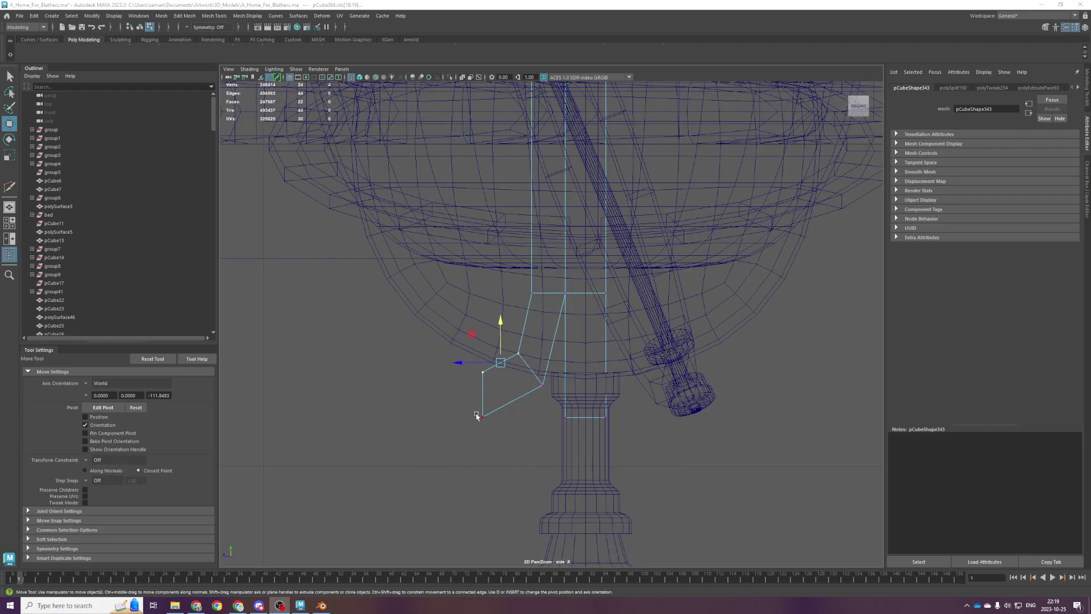
{"action": "scroll", "coordinate": [510, 404], "scroll_direction": "down", "scroll_amount": 4}
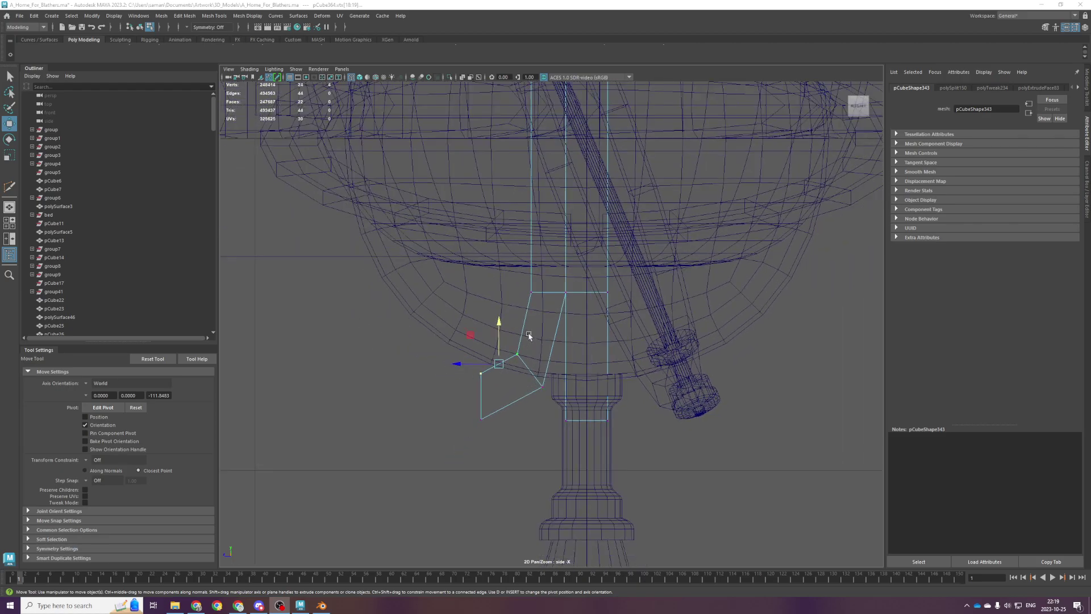
Move the vertices along the post's foot side outward to widen that side of the post.
{"action": "left_click_drag", "start_coordinate": [517, 136], "coordinate": [557, 396]}
{"action": "left_click_drag", "start_coordinate": [487, 418], "coordinate": [534, 440]}
{"action": "left_click_drag", "start_coordinate": [483, 290], "coordinate": [476, 290]}
Scale the foot's end vertices so that the foot ends in a straight vertical face.
{"action": "left_click_drag", "start_coordinate": [482, 412], "coordinate": [492, 513]}
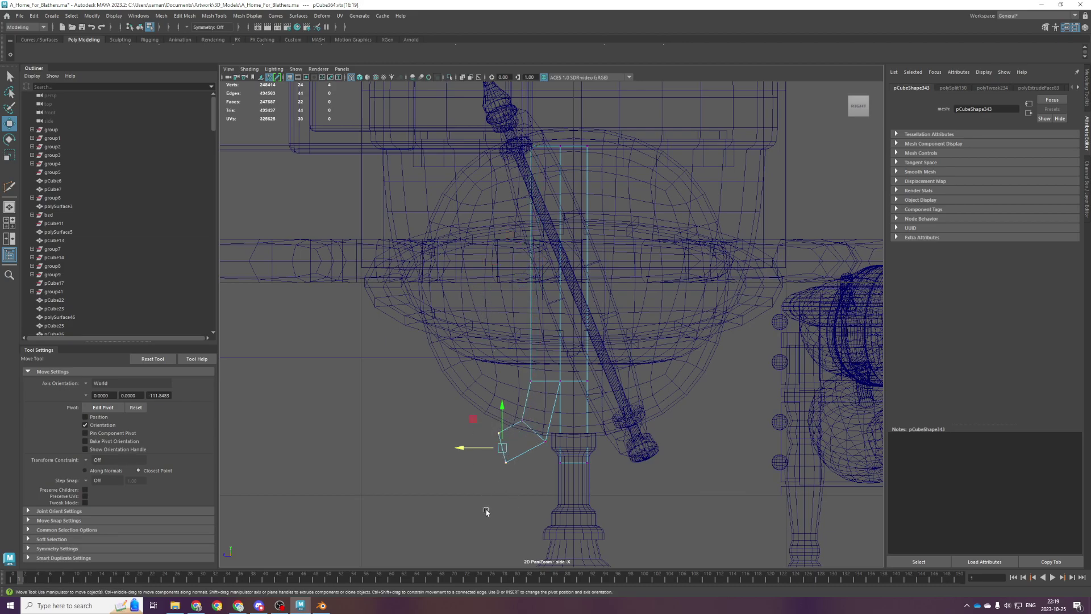
{"action": "key", "text": "r"}
{"action": "left_click_drag", "start_coordinate": [474, 447], "coordinate": [535, 476]}
{"action": "key", "text": "w"}
{"action": "key", "text": "r"}
{"action": "left_click_drag", "start_coordinate": [502, 413], "coordinate": [503, 408]}
{"action": "key", "text": "w"}
Adjust the height of the foot's end vertices and move them farther outward from the post.
{"action": "left_click_drag", "start_coordinate": [465, 455], "coordinate": [647, 520]}
{"action": "key", "text": "r"}
{"action": "left_click_drag", "start_coordinate": [544, 426], "coordinate": [549, 525]}
{"action": "left_click", "coordinate": [500, 426]}
{"action": "key", "text": "w"}
{"action": "scroll", "coordinate": [487, 460], "scroll_direction": "up", "scroll_amount": 2}
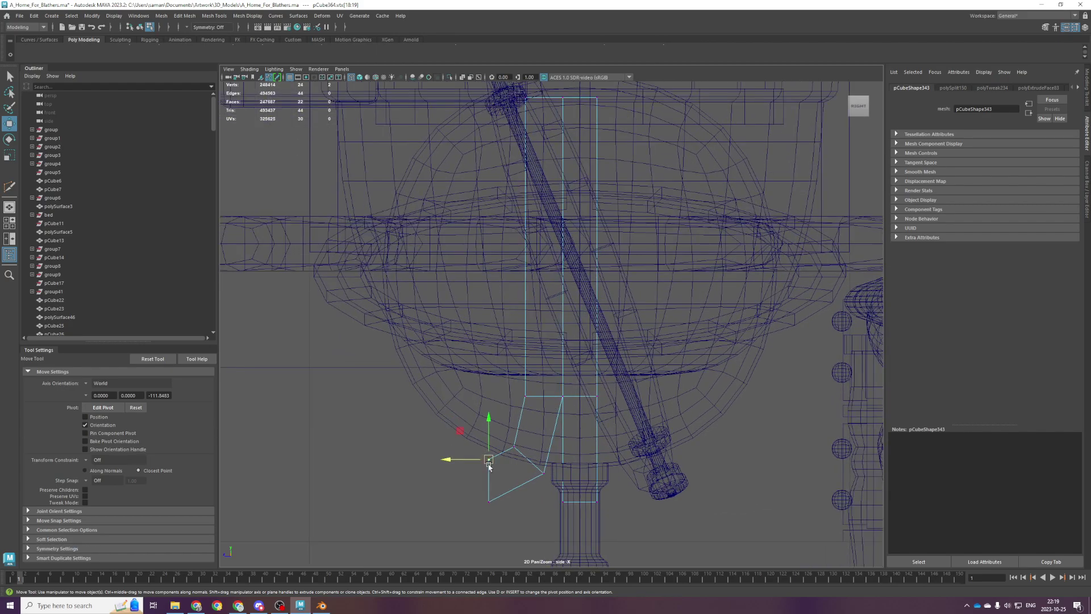
{"action": "left_click_drag", "start_coordinate": [410, 396], "coordinate": [525, 476]}
{"action": "left_click_drag", "start_coordinate": [500, 434], "coordinate": [455, 482]}
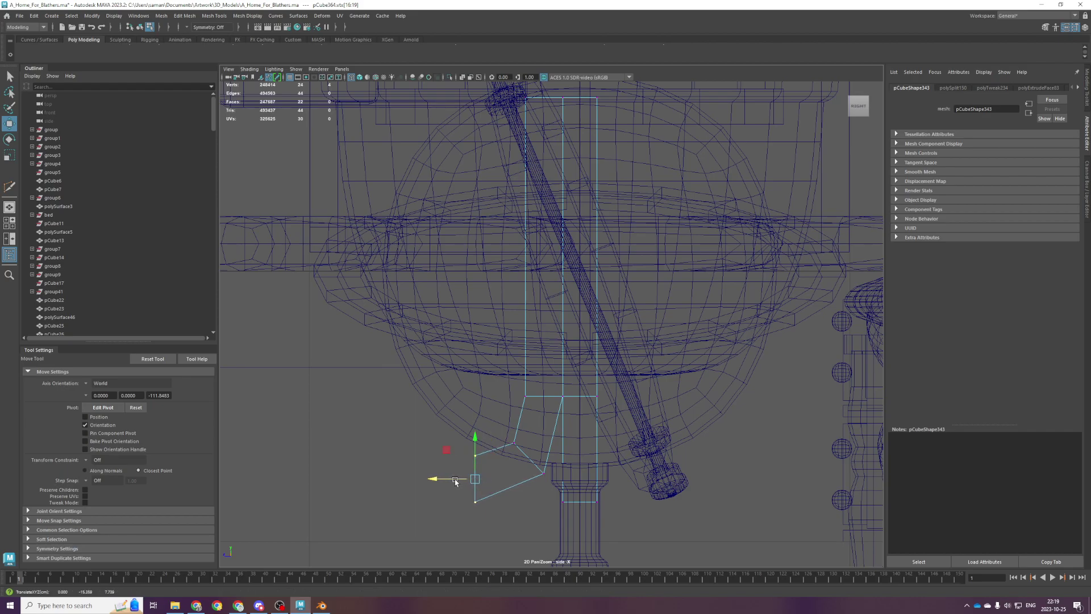
{"action": "right_click_drag", "start_coordinate": [507, 483], "coordinate": [505, 329]}
{"action": "double_click", "coordinate": [530, 457]}
{"action": "key", "text": "t"}
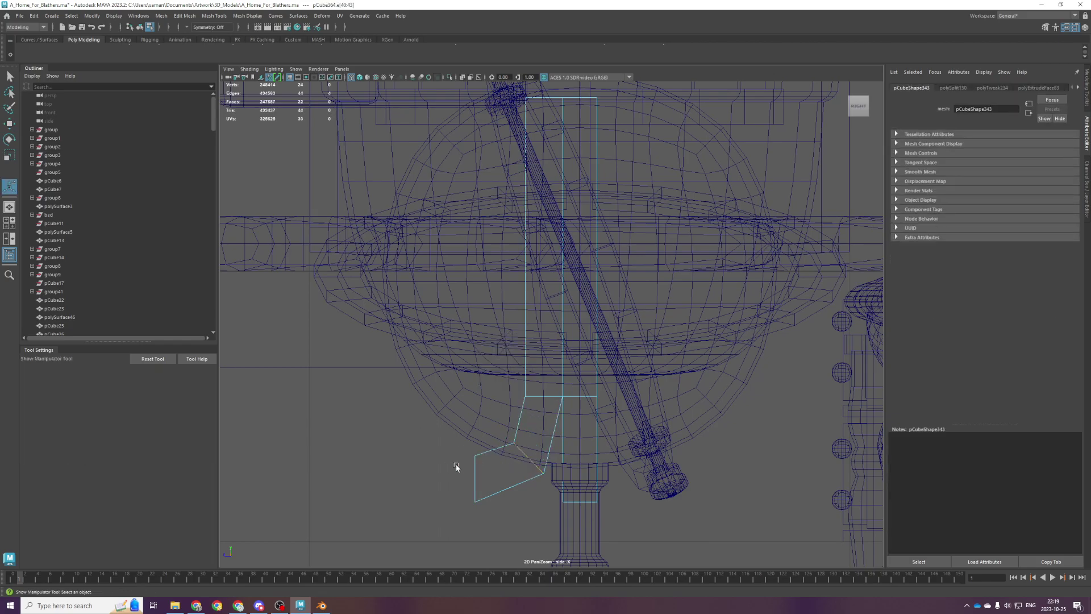
{"action": "right_click_drag", "start_coordinate": [394, 393], "coordinate": [394, 393]}
{"action": "left_click_drag", "start_coordinate": [426, 402], "coordinate": [526, 527]}
{"action": "key", "text": "ctrl+z"}
{"action": "key", "text": "ctrl+z"}
Move the vertices at the foot's bend and end together farther outward from the post.
{"action": "right_click_drag", "start_coordinate": [448, 416], "coordinate": [401, 405]}
{"action": "mouse_move", "coordinate": [397, 395]}
{"action": "left_mouse_down"}
{"action": "mouse_move", "coordinate": [546, 559]}
{"action": "mouse_move", "coordinate": [435, 436]}
{"action": "left_mouse_up"}
{"action": "key", "text": "w"}
{"action": "left_click_drag", "start_coordinate": [468, 472], "coordinate": [458, 473]}
{"action": "scroll", "coordinate": [527, 435], "scroll_direction": "up", "scroll_amount": 1}
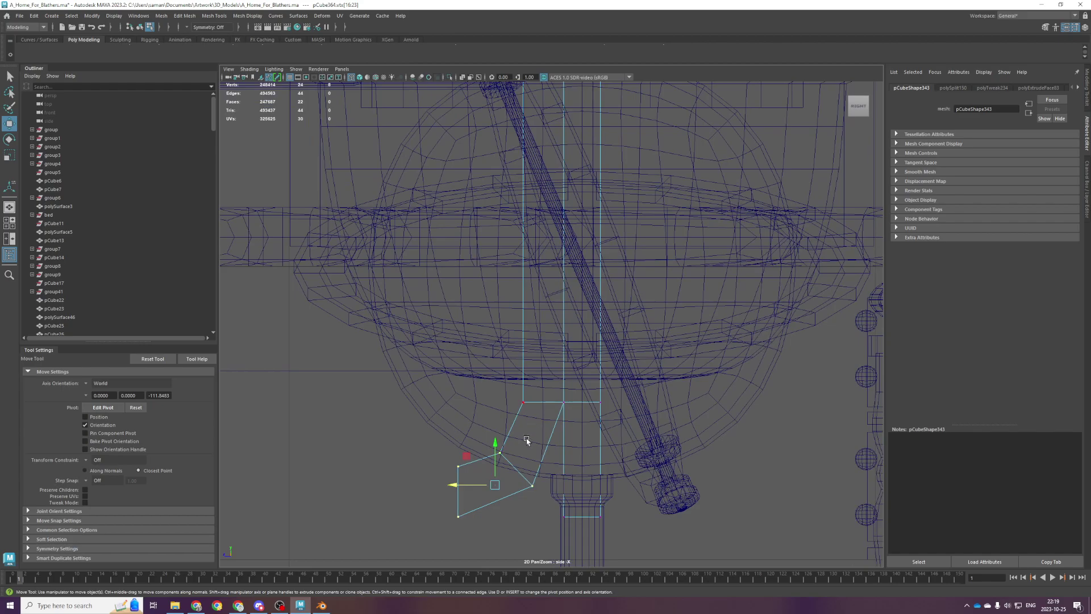
Try to bevel the edge loop at the foot's bend with 2 segments.
{"action": "right_click_drag", "start_coordinate": [527, 470], "coordinate": [524, 338]}
{"action": "left_click", "coordinate": [524, 476]}
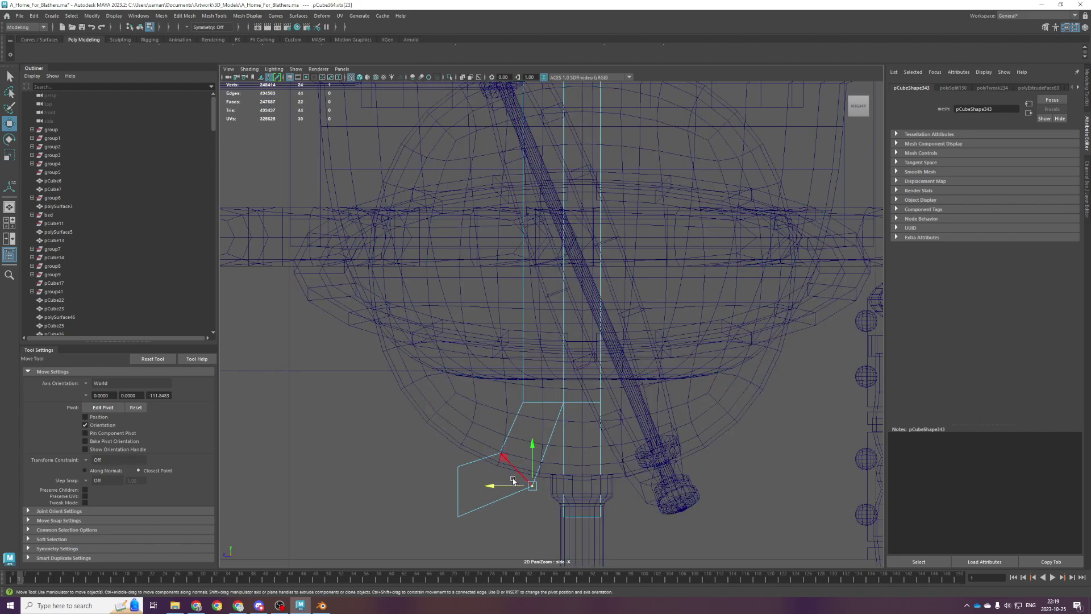
{"action": "key", "text": "ctrl+b"}
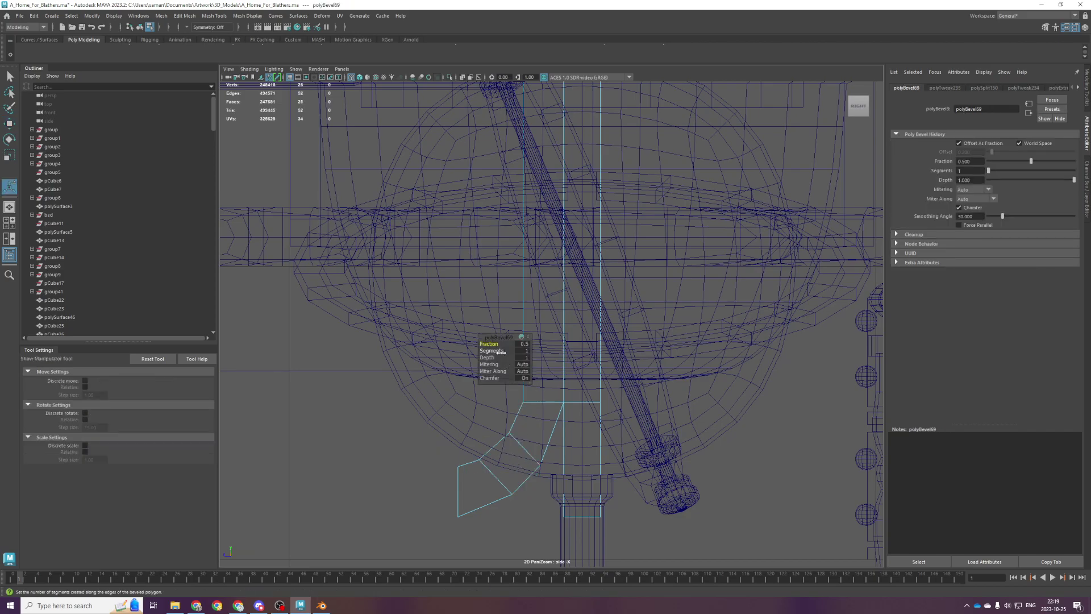
{"action": "left_click_drag", "start_coordinate": [501, 350], "coordinate": [497, 343]}
{"action": "left_click", "coordinate": [498, 496]}
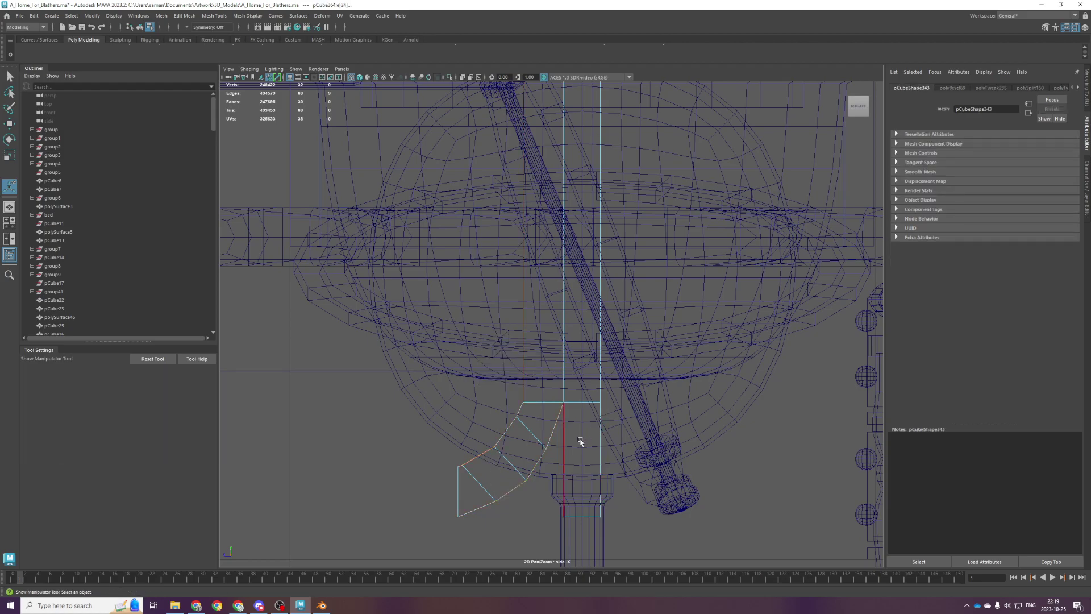
{"action": "left_click", "coordinate": [572, 408]}
{"action": "key", "text": "ctrl+z"}
{"action": "key", "text": "ctrl+z"}
{"action": "key", "text": "ctrl+z"}
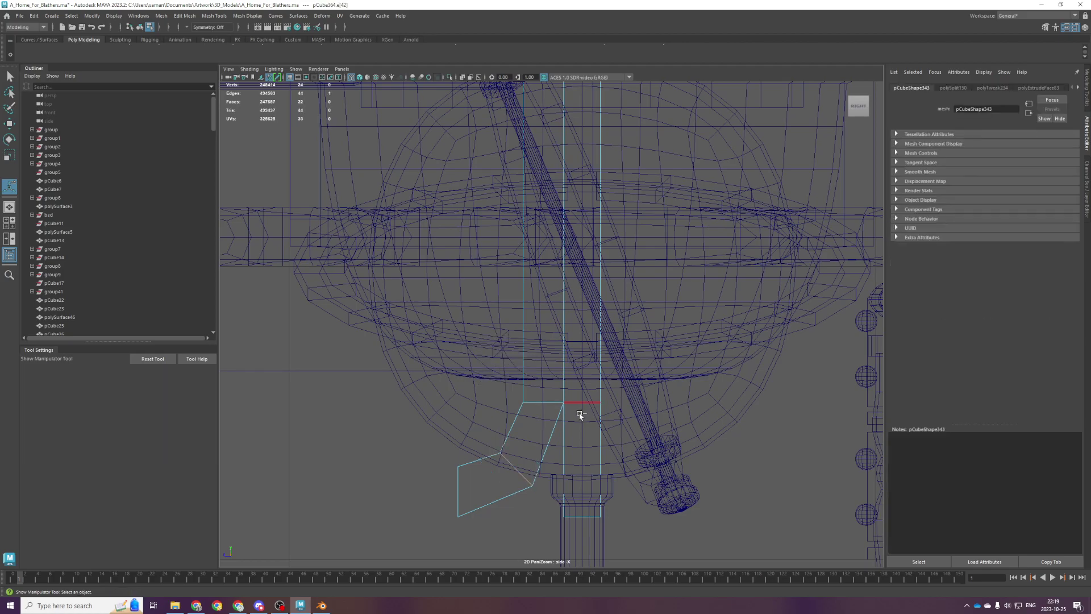
Shift the post's foot-side vertices slightly outward and save the file.
{"action": "key", "text": "q"}
{"action": "scroll", "coordinate": [407, 418], "scroll_direction": "down", "scroll_amount": 3}
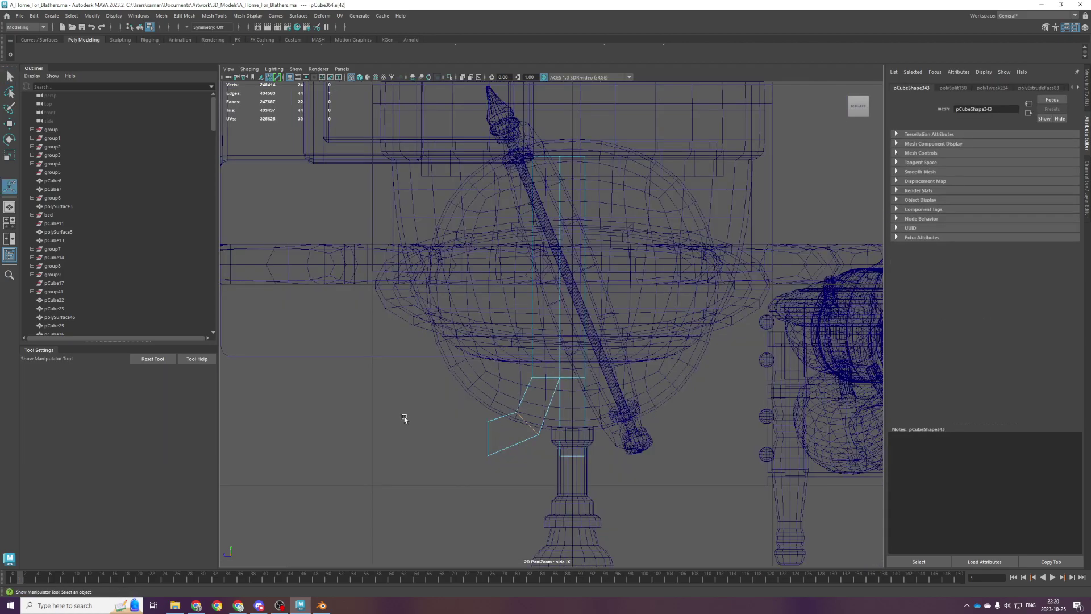
{"action": "scroll", "coordinate": [423, 301], "scroll_direction": "down", "scroll_amount": 2}
{"action": "left_click_drag", "start_coordinate": [511, 157], "coordinate": [546, 388]}
{"action": "key", "text": "w"}
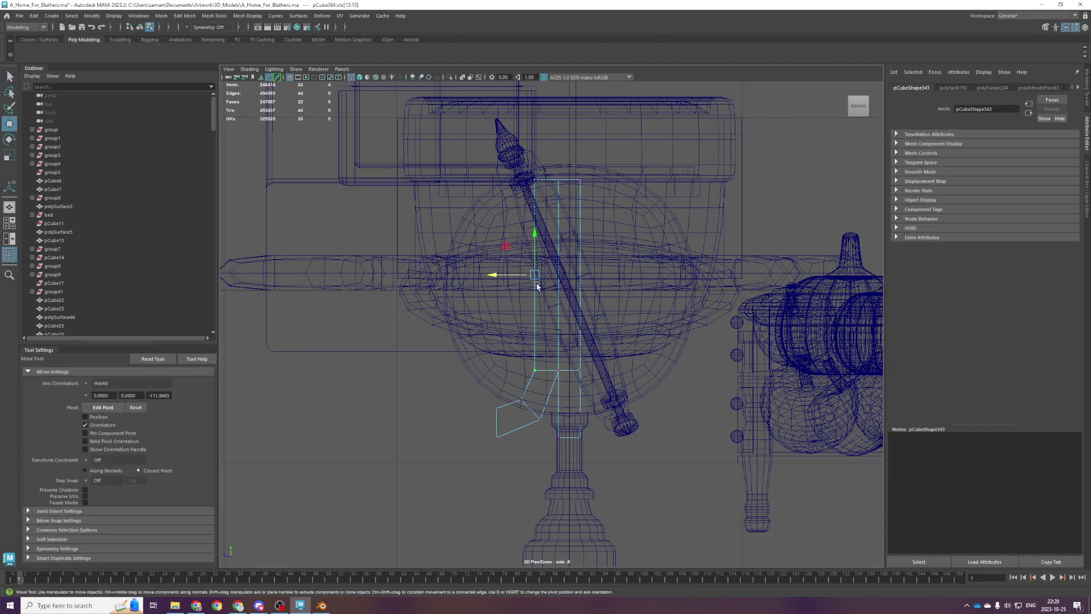
{"action": "left_click_drag", "start_coordinate": [515, 276], "coordinate": [513, 277]}
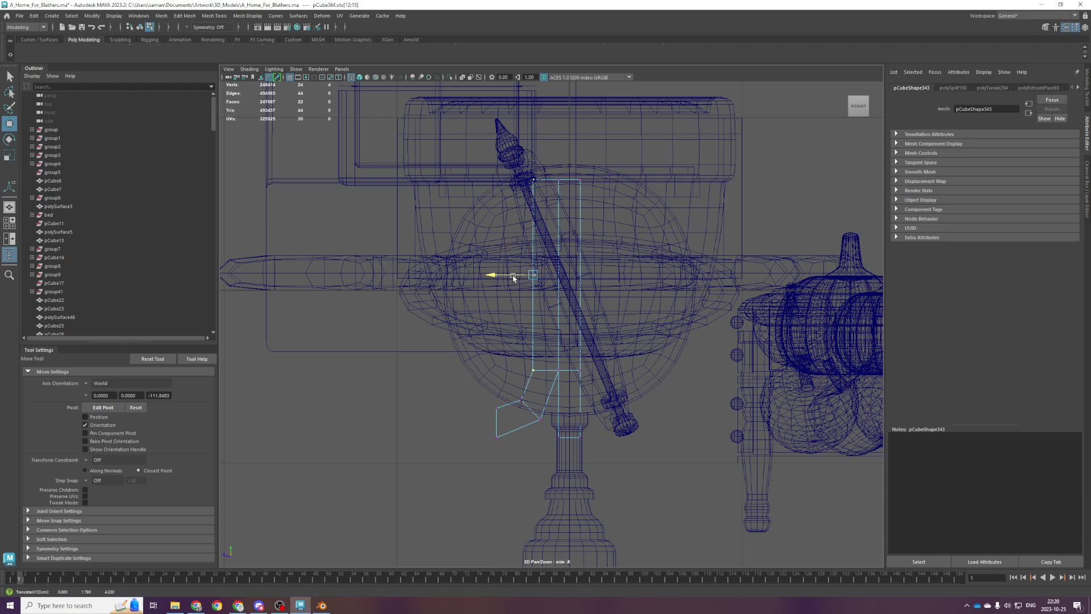
{"action": "scroll", "coordinate": [506, 425], "scroll_direction": "up", "scroll_amount": 2}
{"action": "key", "text": "ctrl+s"}
Save the file and bevel the edge loop at the foot's bend with a fraction of 0.9 and 2 segments.
{"action": "right_click_drag", "start_coordinate": [359, 299], "coordinate": [359, 291]}
{"action": "double_click", "coordinate": [528, 361]}
{"action": "key", "text": "ctrl+s"}
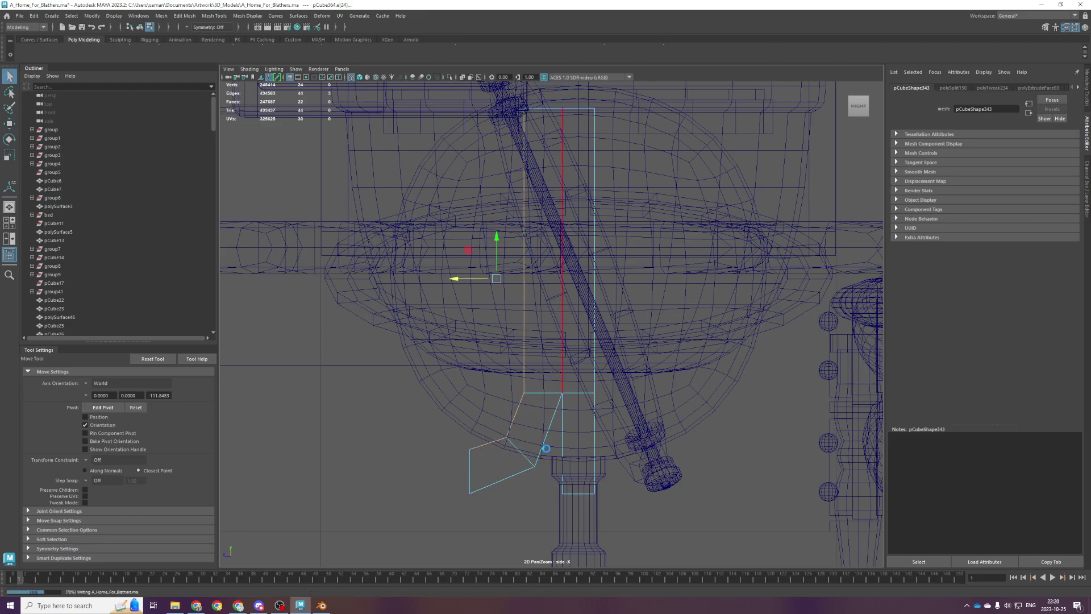
{"action": "key", "text": "ctrl+b"}
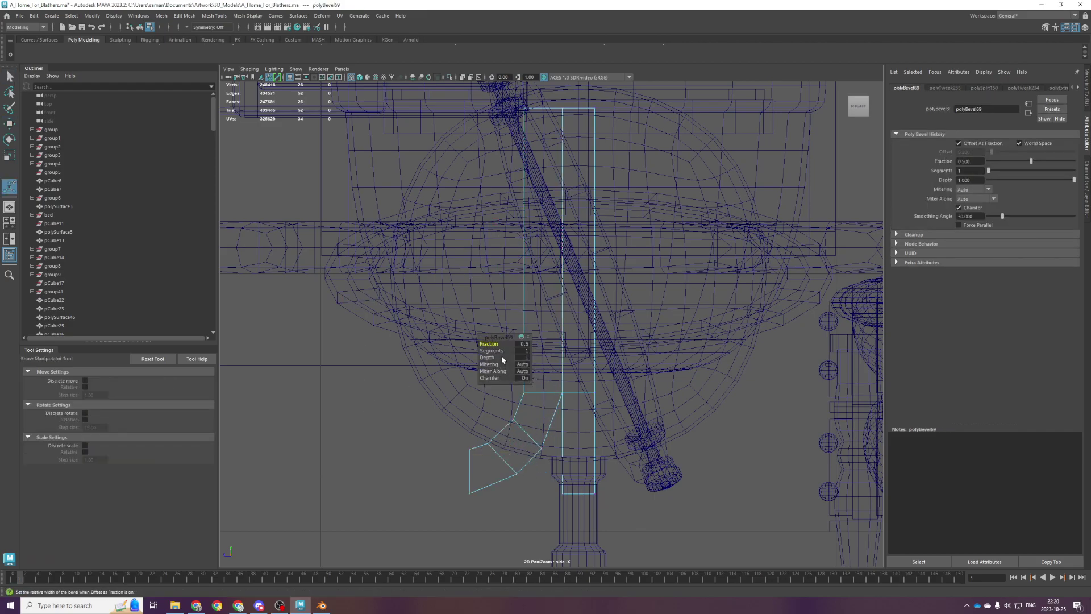
{"action": "left_click_drag", "start_coordinate": [500, 351], "coordinate": [500, 344]}
{"action": "key", "text": "q"}
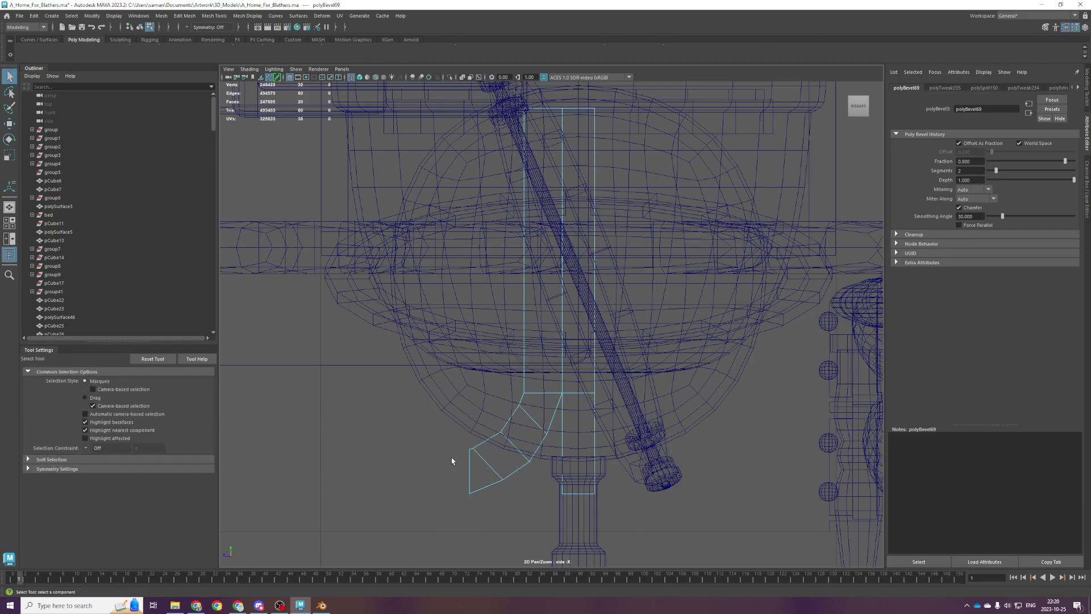
Extrude the foot's end face horizontally outward from the post to lengthen the foot.
{"action": "key", "text": "space"}
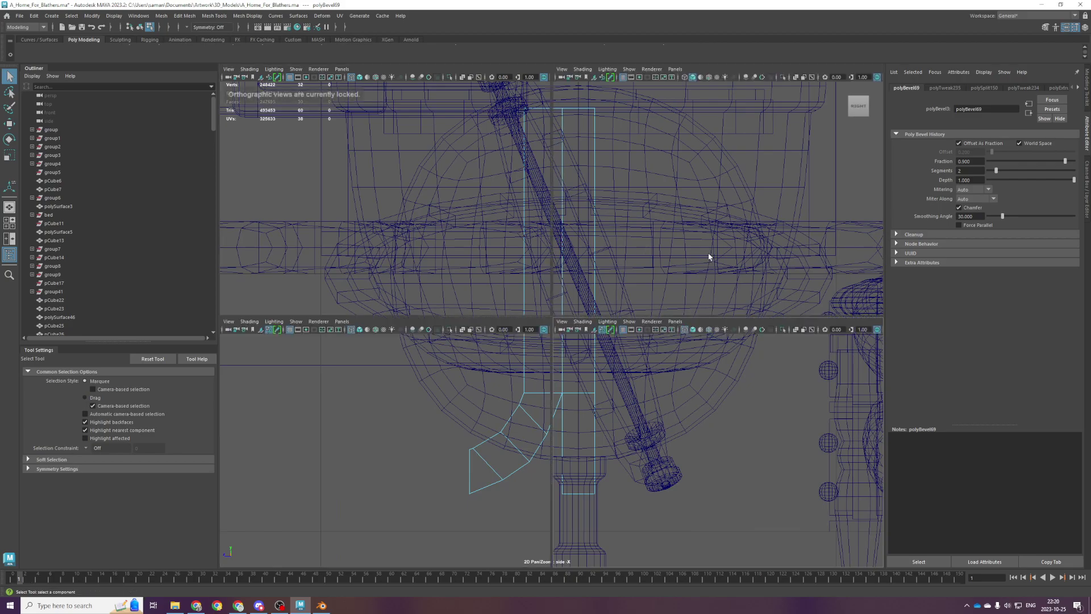
{"action": "key", "text": "space"}
{"action": "left_click", "coordinate": [457, 527]}
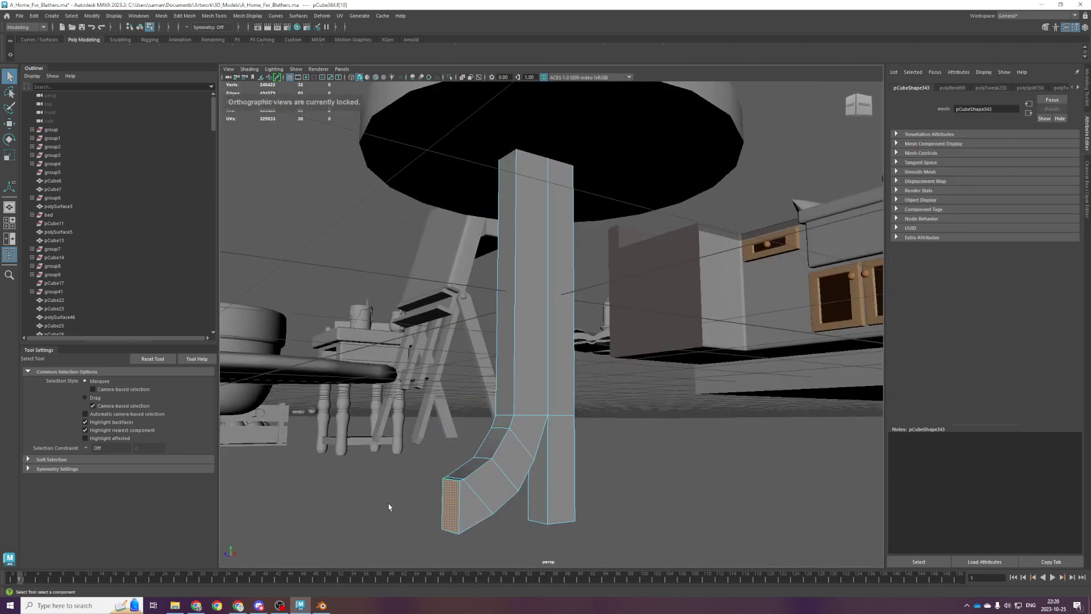
{"action": "key", "text": "space"}
{"action": "key", "text": "space"}
{"action": "key", "text": "ctrl+e"}
{"action": "key", "text": "w"}
{"action": "key", "text": "space"}
{"action": "key", "text": "space"}
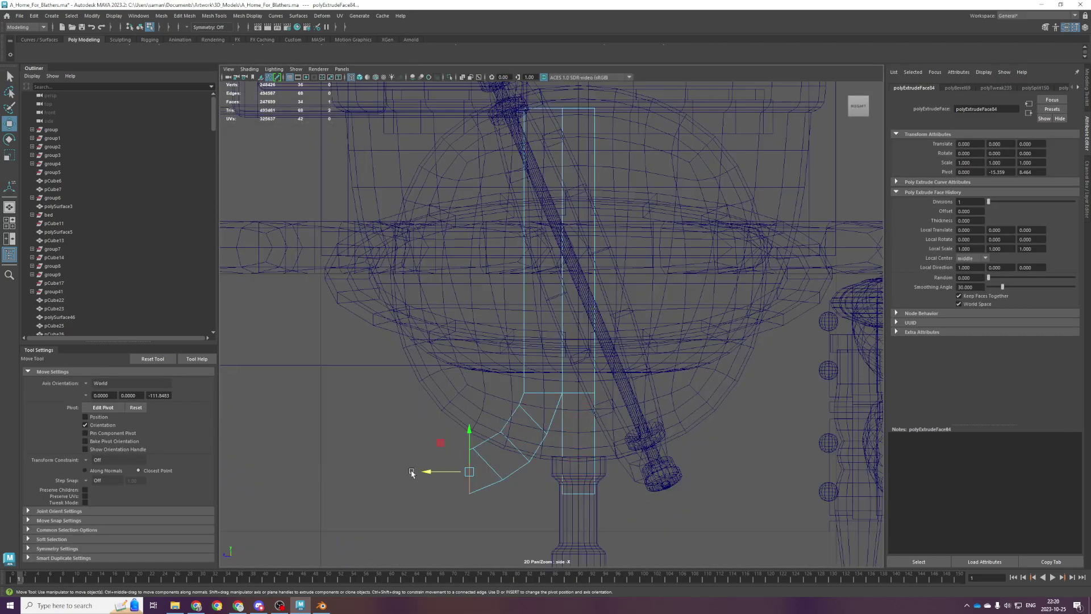
{"action": "left_click_drag", "start_coordinate": [424, 471], "coordinate": [407, 471]}
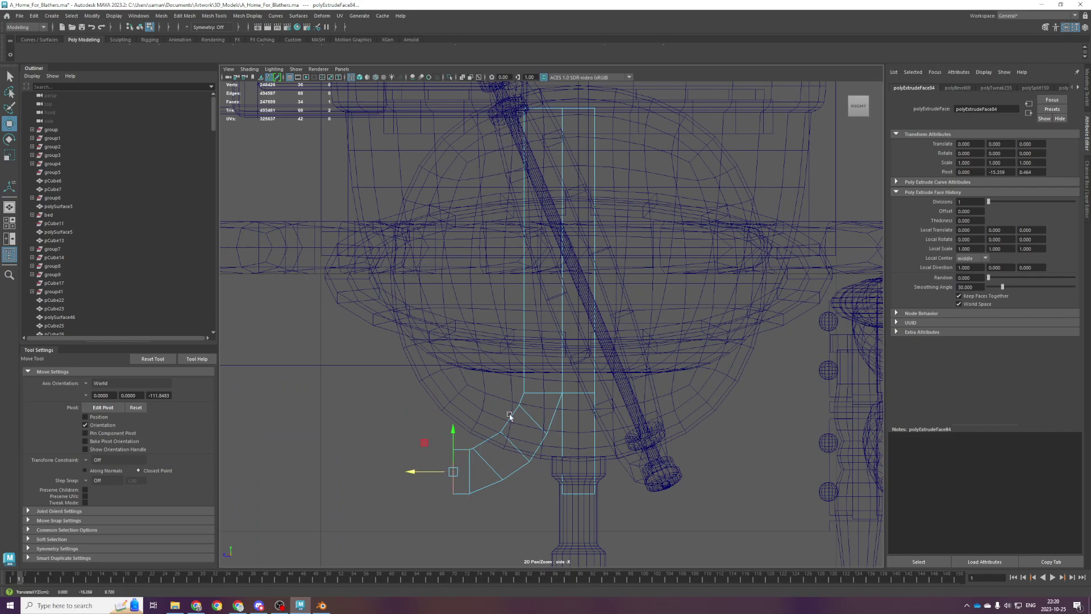
{"action": "scroll", "coordinate": [603, 429], "scroll_direction": "up", "scroll_amount": 2}
{"action": "middle_click_drag", "start_coordinate": [546, 480], "coordinate": [554, 386], "text": "alt"}
{"action": "scroll", "coordinate": [551, 386], "scroll_direction": "up", "scroll_amount": 4}
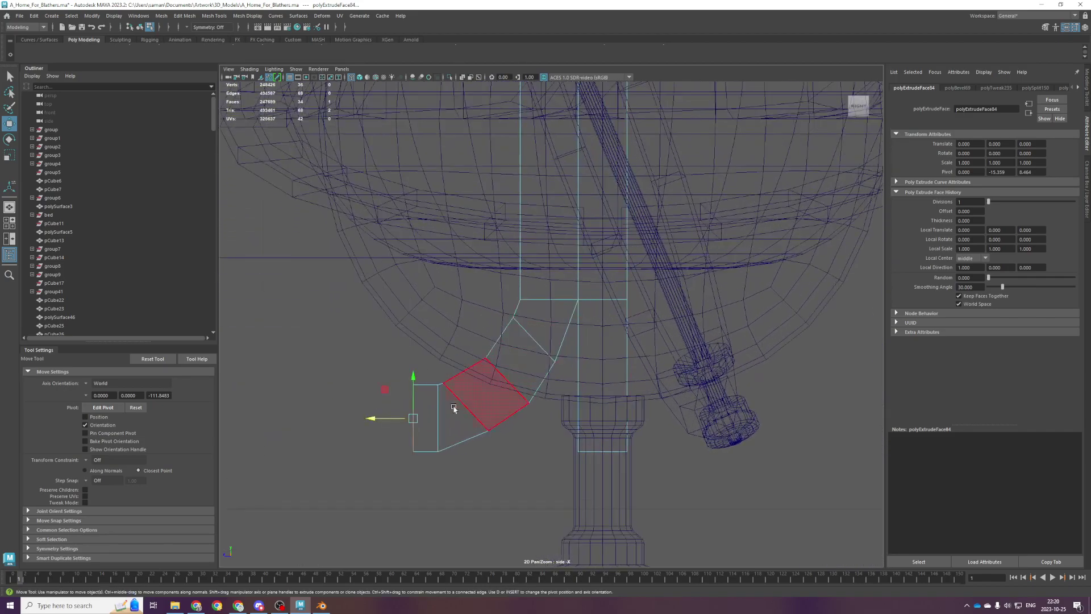
{"action": "left_click_drag", "start_coordinate": [402, 417], "coordinate": [386, 415]}
Delete the slanted edge loop nearest the foot's extruded end and cut a replacement loop midway along that section.
{"action": "right_click_drag", "start_coordinate": [479, 353], "coordinate": [441, 373]}
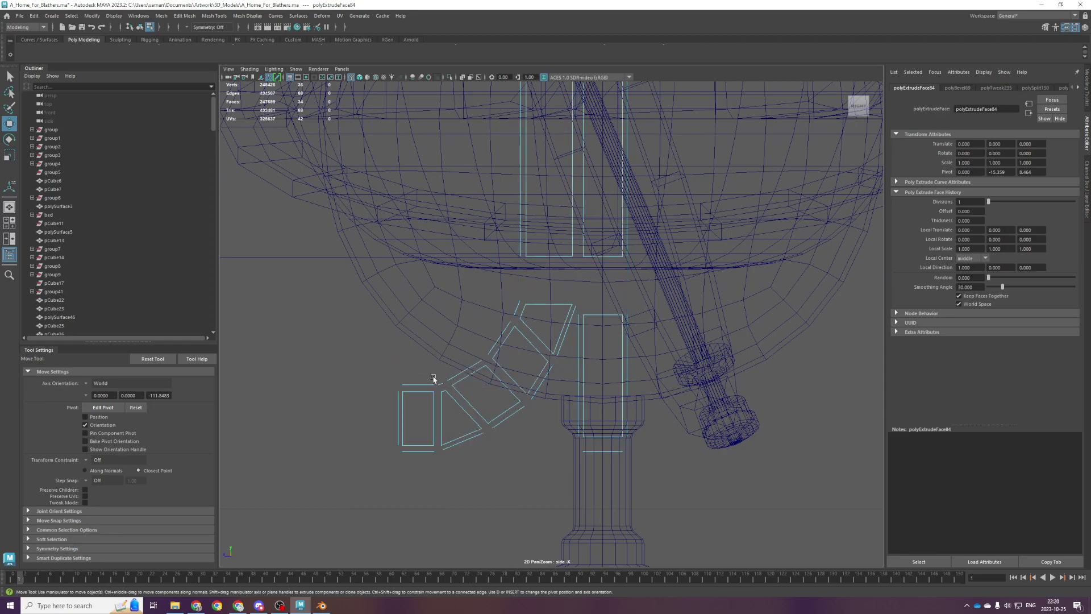
{"action": "key", "text": "space"}
{"action": "key", "text": "space"}
{"action": "key", "text": "f"}
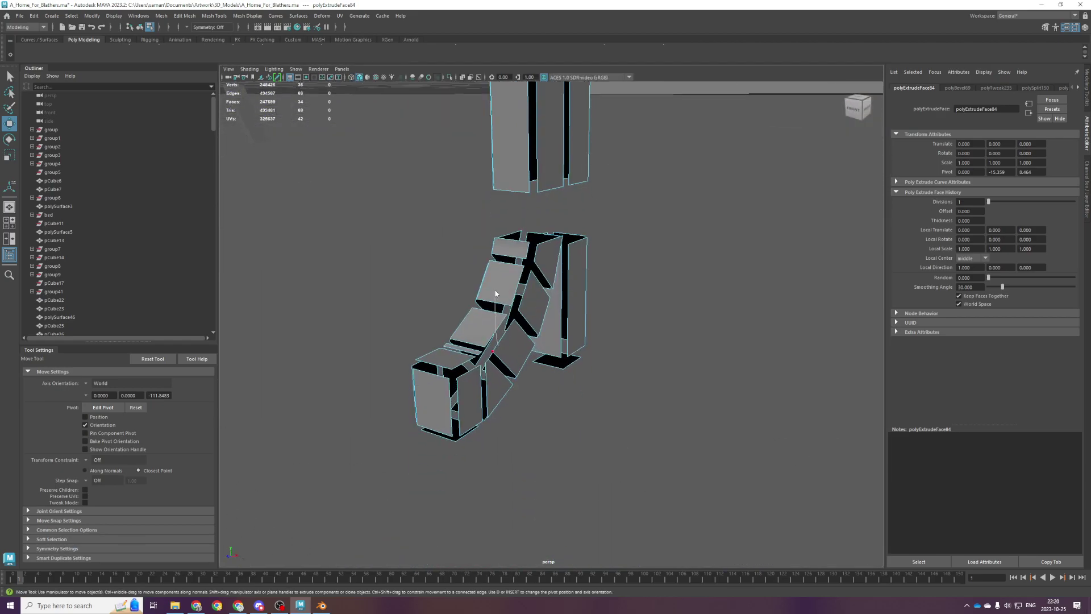
{"action": "left_click", "coordinate": [502, 363]}
{"action": "key", "text": "space"}
{"action": "key", "text": "space"}
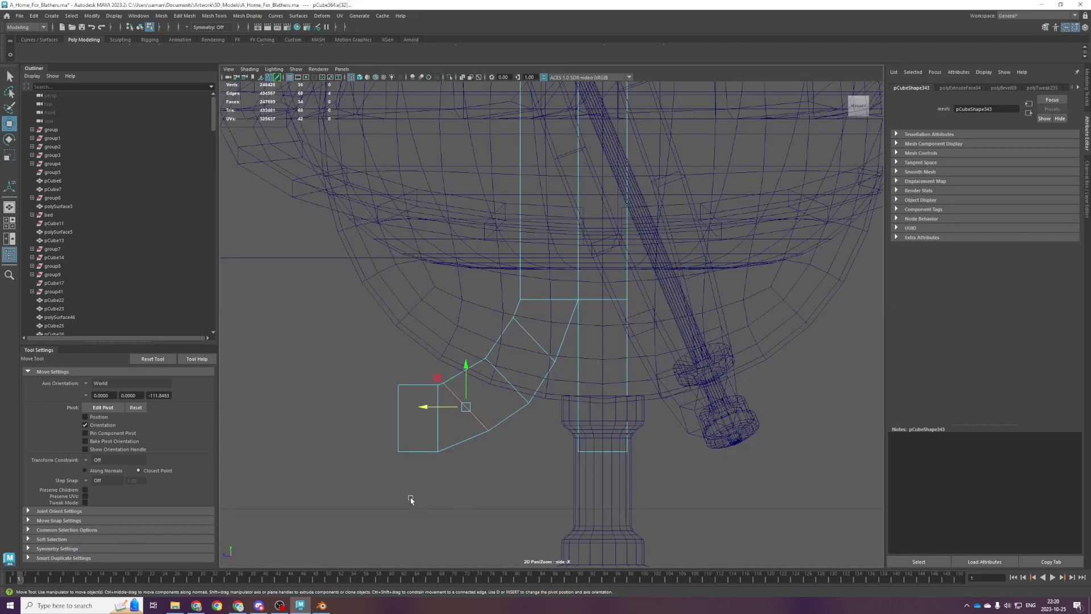
{"action": "right_click_drag", "start_coordinate": [480, 380], "coordinate": [458, 373], "text": "shift"}
{"action": "left_click", "coordinate": [463, 370], "text": "ctrl+shift"}
Move the upper and lower vertices of the new edge loop to smooth the foot's curve, and save the file.
{"action": "key", "text": "q"}
{"action": "left_click", "coordinate": [454, 369]}
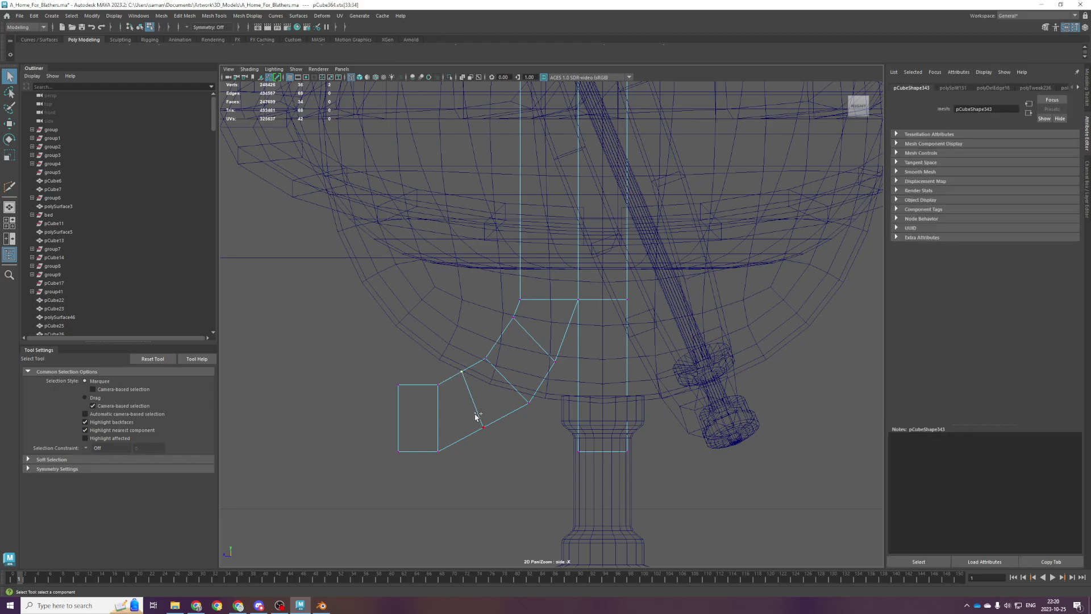
{"action": "key", "text": "w"}
{"action": "left_click_drag", "start_coordinate": [467, 360], "coordinate": [474, 366]}
{"action": "key", "text": "ctrl+z"}
{"action": "left_click_drag", "start_coordinate": [500, 438], "coordinate": [474, 438]}
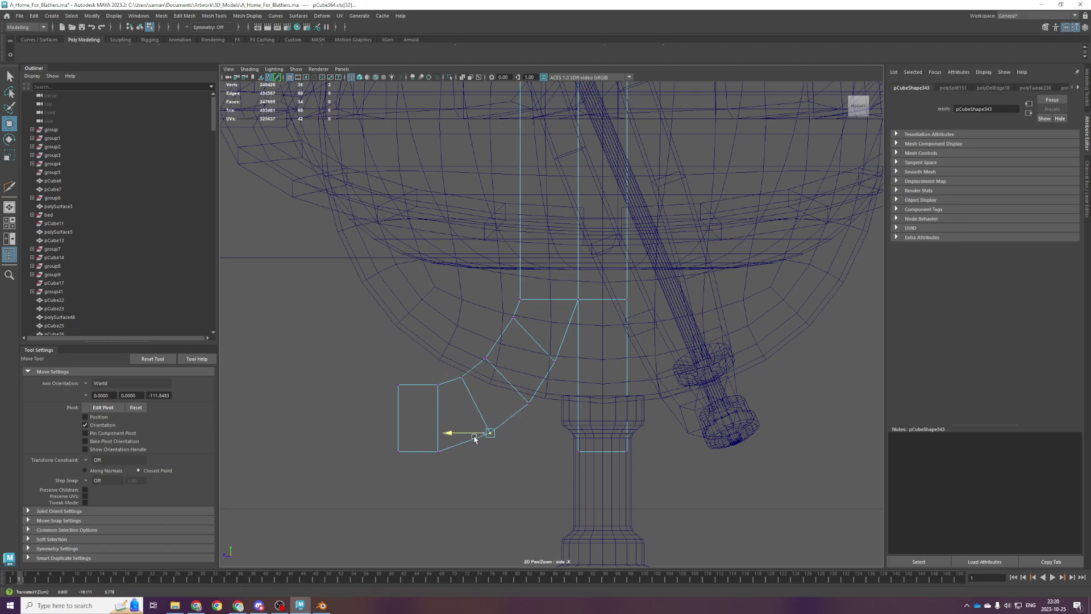
{"action": "key", "text": "ctrl+s"}
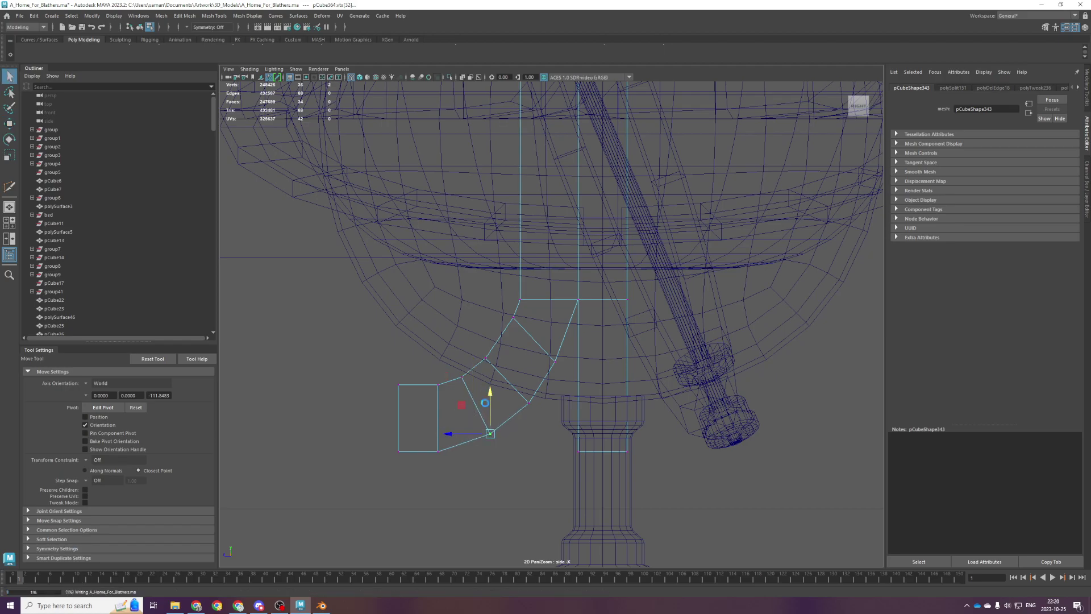
Try to bevel the outer corner edges of the post and foot with a fraction of 0.6.
{"action": "scroll", "coordinate": [554, 296], "scroll_direction": "down", "scroll_amount": 3}
{"action": "key", "text": "space"}
{"action": "key", "text": "space"}
{"action": "scroll", "coordinate": [612, 310], "scroll_direction": "down", "scroll_amount": 5}
{"action": "scroll", "coordinate": [608, 311], "scroll_direction": "up", "scroll_amount": 3}
{"action": "left_click_drag", "start_coordinate": [568, 325], "coordinate": [561, 296], "text": "alt"}
{"action": "right_click_drag", "start_coordinate": [560, 278], "coordinate": [556, 242]}
{"action": "left_click", "coordinate": [543, 250]}
{"action": "double_click", "coordinate": [543, 250]}
{"action": "double_click", "coordinate": [550, 324], "text": "shift"}
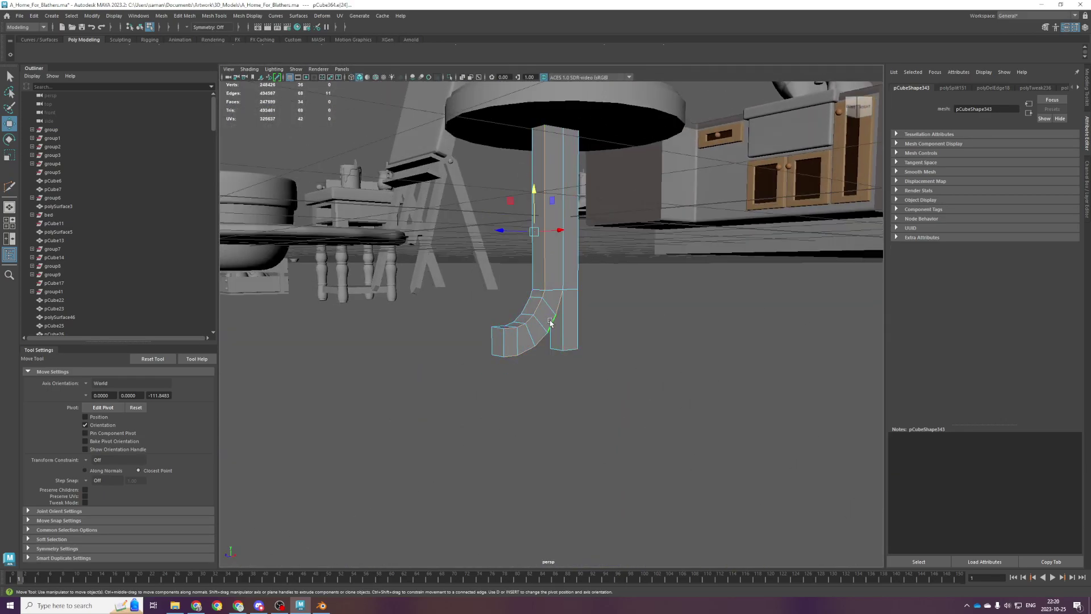
{"action": "left_click_drag", "start_coordinate": [550, 324], "coordinate": [611, 351], "text": "alt"}
{"action": "double_click", "coordinate": [528, 269], "text": "shift"}
{"action": "left_click_drag", "start_coordinate": [689, 359], "coordinate": [528, 341], "text": "alt"}
{"action": "double_click", "coordinate": [587, 273], "text": "shift"}
{"action": "double_click", "coordinate": [599, 274], "text": "shift"}
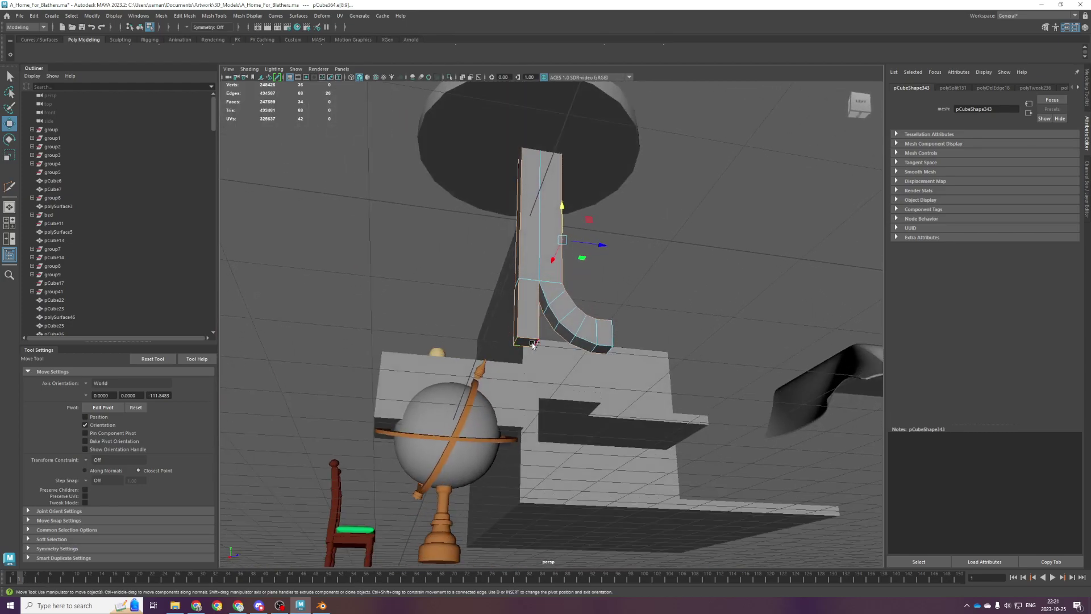
{"action": "left_click_drag", "start_coordinate": [613, 334], "coordinate": [583, 370], "text": "alt"}
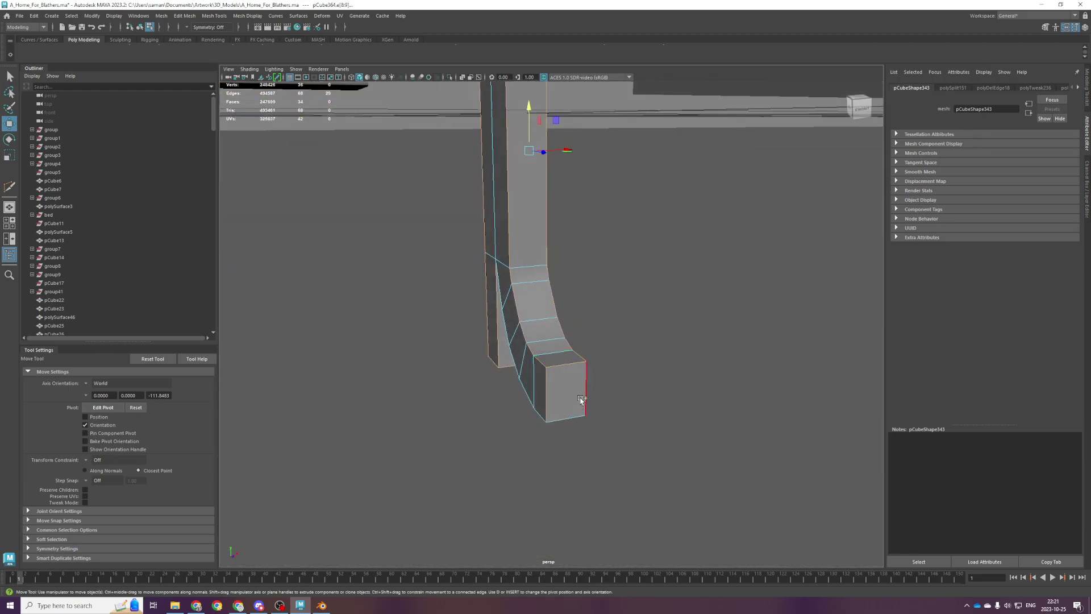
{"action": "key", "text": "ctrl+b"}
{"action": "left_click_drag", "start_coordinate": [588, 444], "coordinate": [616, 361], "text": "alt"}
{"action": "key", "text": "ctrl+z"}
{"action": "key", "text": "ctrl+b"}
{"action": "left_click_drag", "start_coordinate": [492, 351], "coordinate": [494, 281]}
{"action": "left_click", "coordinate": [495, 350]}
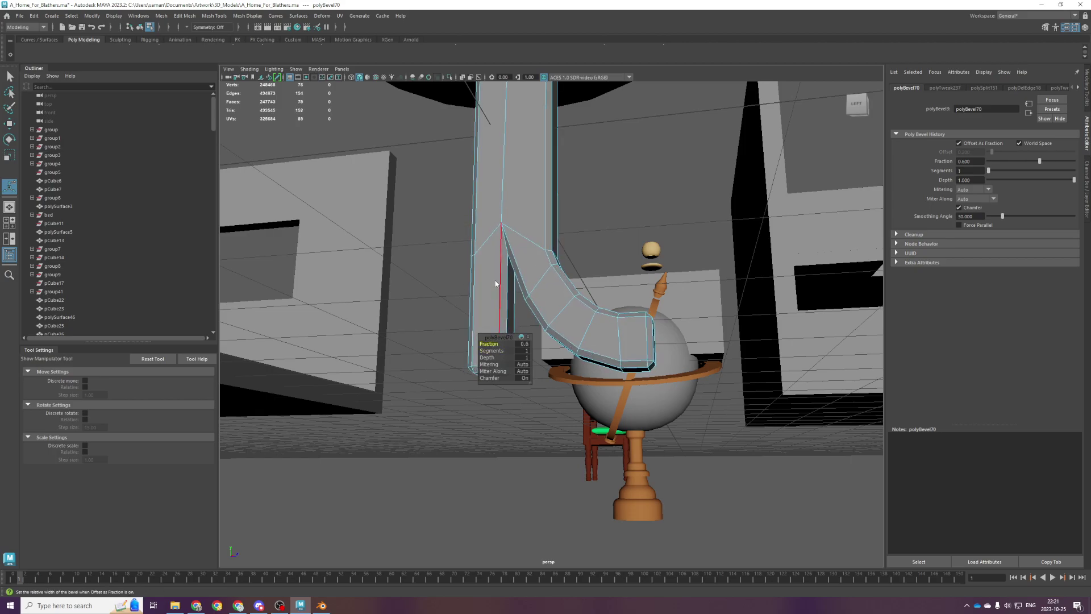
Undo the bevel on the outer edges of the post and foot.
{"action": "key", "text": "q"}
{"action": "double_click", "coordinate": [595, 214]}
{"action": "scroll", "coordinate": [558, 265], "scroll_direction": "down", "scroll_amount": 2}
{"action": "left_click_drag", "start_coordinate": [558, 264], "coordinate": [552, 319], "text": "alt"}
{"action": "left_click", "coordinate": [534, 334]}
{"action": "key", "text": "ctrl+z"}
{"action": "key", "text": "ctrl+z"}
{"action": "key", "text": "ctrl+z"}
Examine the proportions of the post and curved foot beneath the tabletop in the perspective and front views.
{"action": "left_click", "coordinate": [527, 319]}
{"action": "mouse_move", "coordinate": [527, 319]}
{"action": "left_mouse_down", "text": "alt"}
{"action": "mouse_move", "coordinate": [609, 316]}
{"action": "mouse_move", "coordinate": [519, 312]}
{"action": "mouse_move", "coordinate": [560, 330]}
{"action": "mouse_move", "coordinate": [516, 308]}
{"action": "left_mouse_up", "text": "alt"}
{"action": "left_click", "coordinate": [568, 305]}
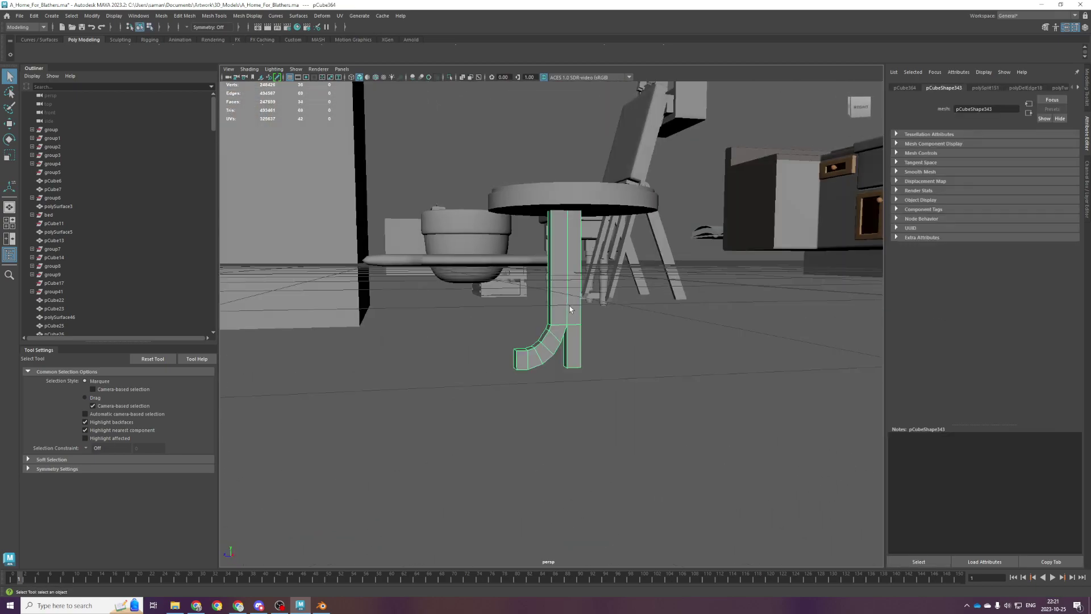
{"action": "scroll", "coordinate": [556, 353], "scroll_direction": "up", "scroll_amount": 3}
{"action": "left_click_drag", "start_coordinate": [544, 352], "coordinate": [533, 350], "text": "alt"}
{"action": "scroll", "coordinate": [533, 350], "scroll_direction": "up", "scroll_amount": 2}
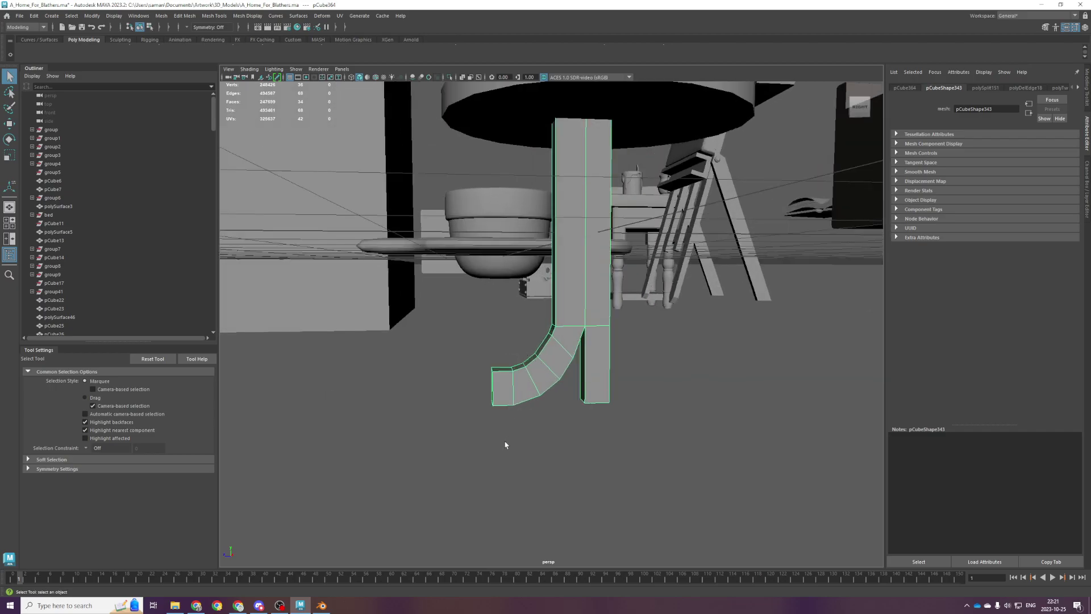
{"action": "key", "text": "space"}
{"action": "key", "text": "space"}
{"action": "scroll", "coordinate": [529, 453], "scroll_direction": "down", "scroll_amount": 1}
{"action": "scroll", "coordinate": [400, 493], "scroll_direction": "up", "scroll_amount": 3}
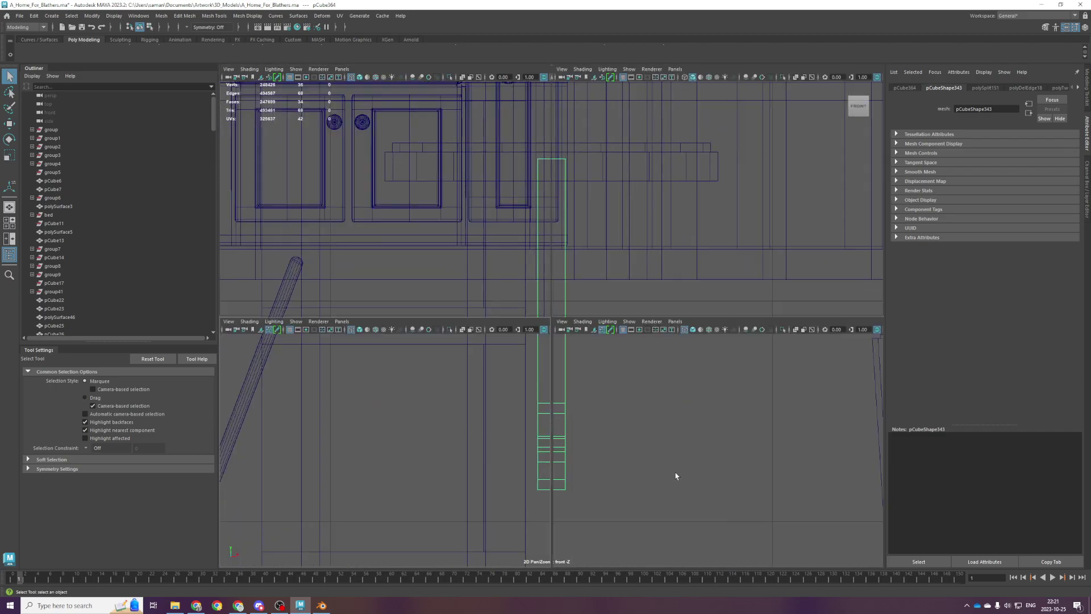
Move the vertices on the post's foot-side face inward in the side view to slim the post.
{"action": "key", "text": "space"}
{"action": "key", "text": "space"}
{"action": "scroll", "coordinate": [542, 452], "scroll_direction": "down", "scroll_amount": 4}
{"action": "right_click_drag", "start_coordinate": [427, 403], "coordinate": [401, 400]}
{"action": "left_click_drag", "start_coordinate": [408, 377], "coordinate": [525, 396]}
{"action": "key", "text": "w"}
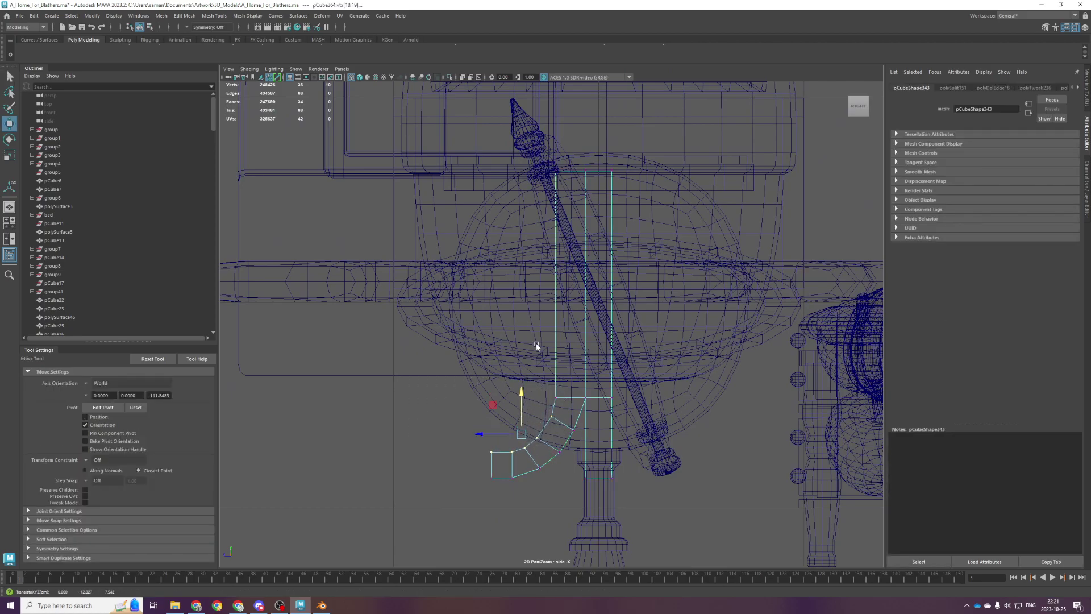
{"action": "left_click_drag", "start_coordinate": [536, 152], "coordinate": [573, 402]}
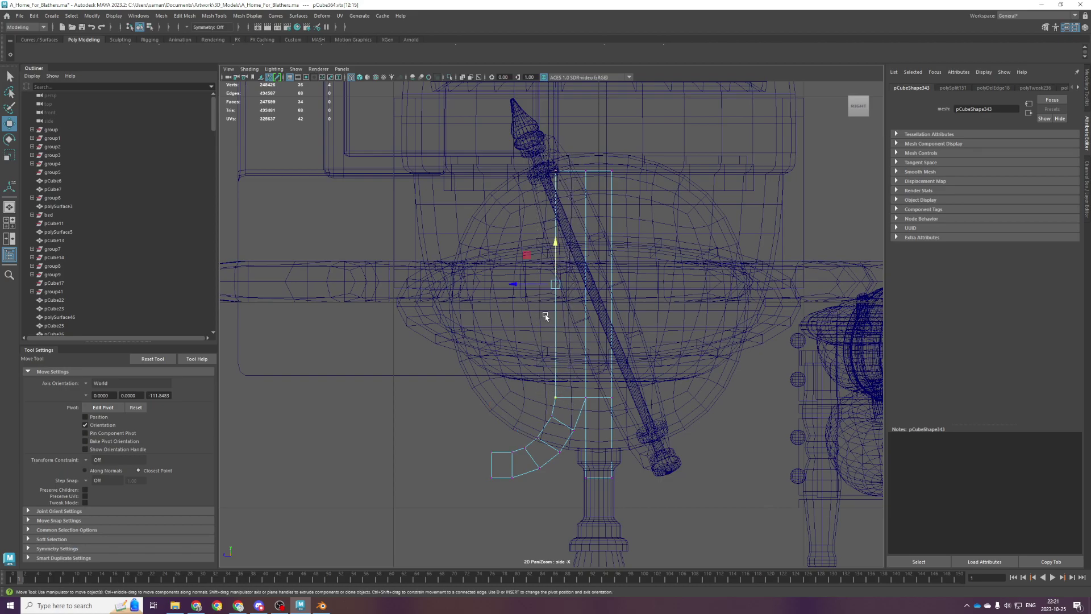
{"action": "left_click_drag", "start_coordinate": [539, 286], "coordinate": [541, 288]}
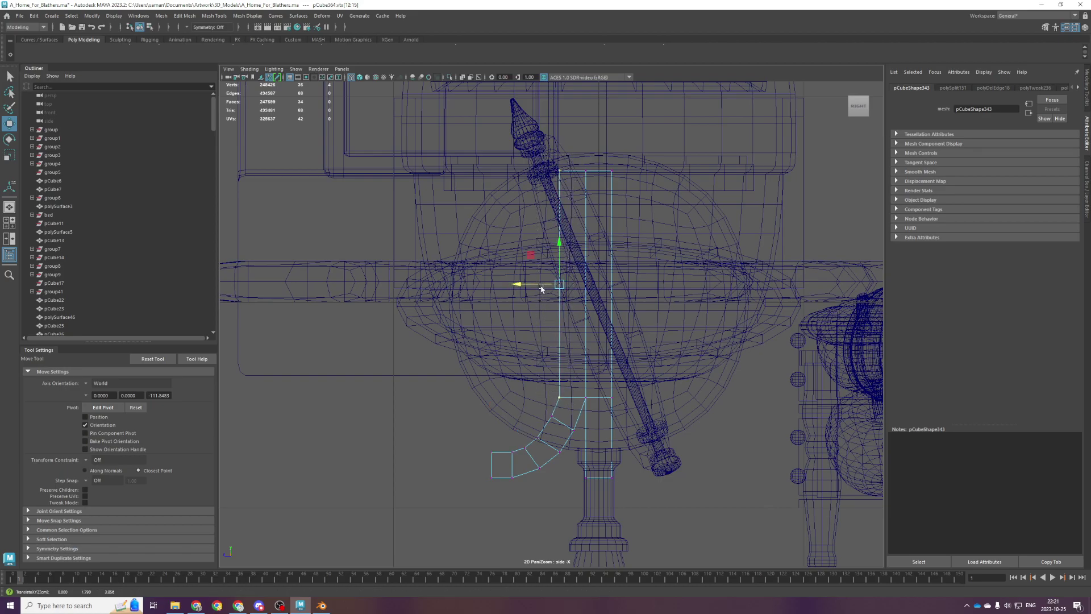
Shift the vertices along the post's middle and back edges slightly toward the foot side, and save the file.
{"action": "left_click_drag", "start_coordinate": [580, 156], "coordinate": [716, 580]}
{"action": "left_click_drag", "start_coordinate": [575, 333], "coordinate": [570, 328]}
{"action": "key", "text": "ctrl+s"}
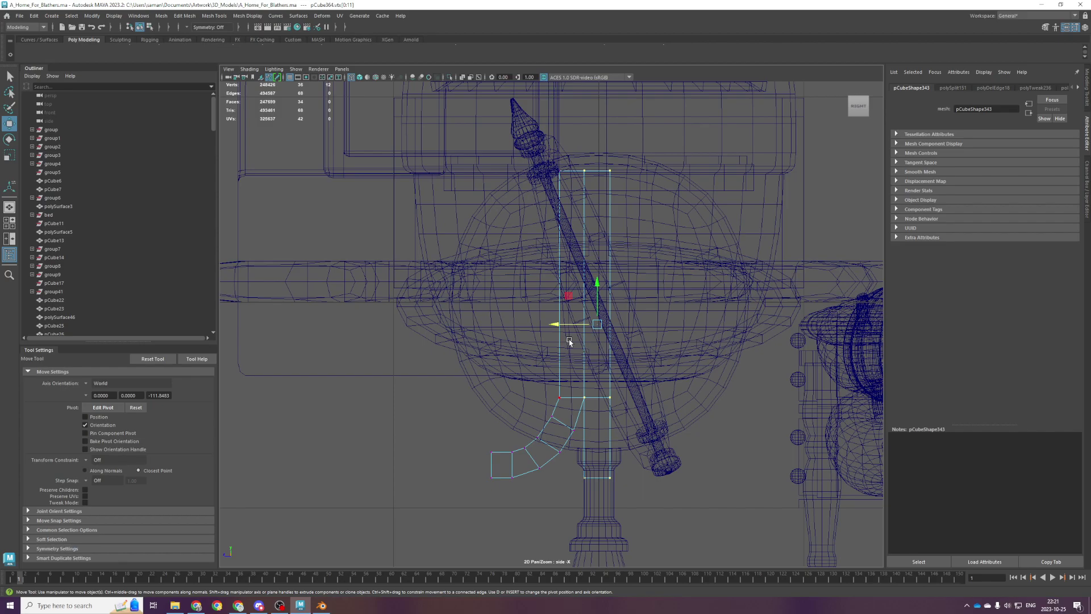
{"action": "right_click_drag", "start_coordinate": [380, 422], "coordinate": [630, 224]}
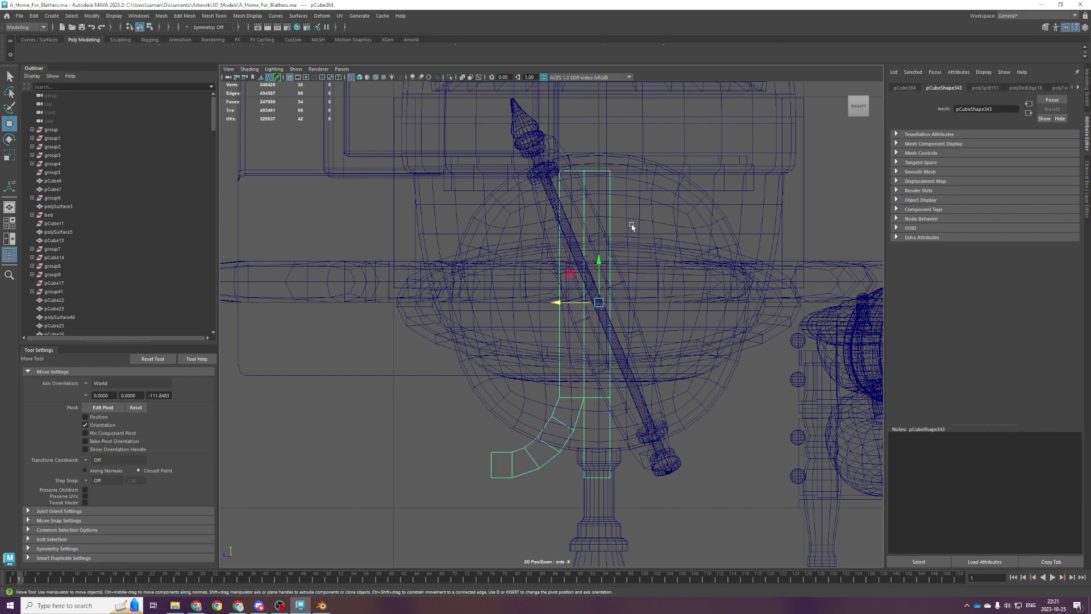
{"action": "key", "text": "space"}
{"action": "key", "text": "space"}
{"action": "left_click_drag", "start_coordinate": [630, 225], "coordinate": [626, 348], "text": "alt"}
{"action": "scroll", "coordinate": [625, 348], "scroll_direction": "up", "scroll_amount": 3}
{"action": "key", "text": "ctrl+s"}
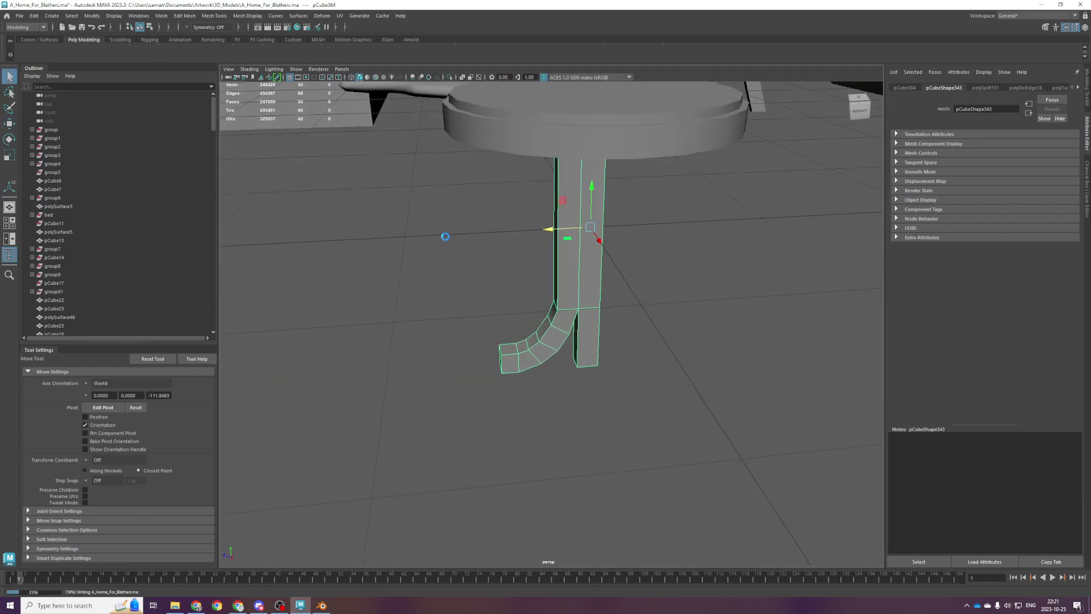
Center the pivot of the post and foot mesh and delete its construction history.
{"action": "key", "text": "space"}
{"action": "key", "text": "space"}
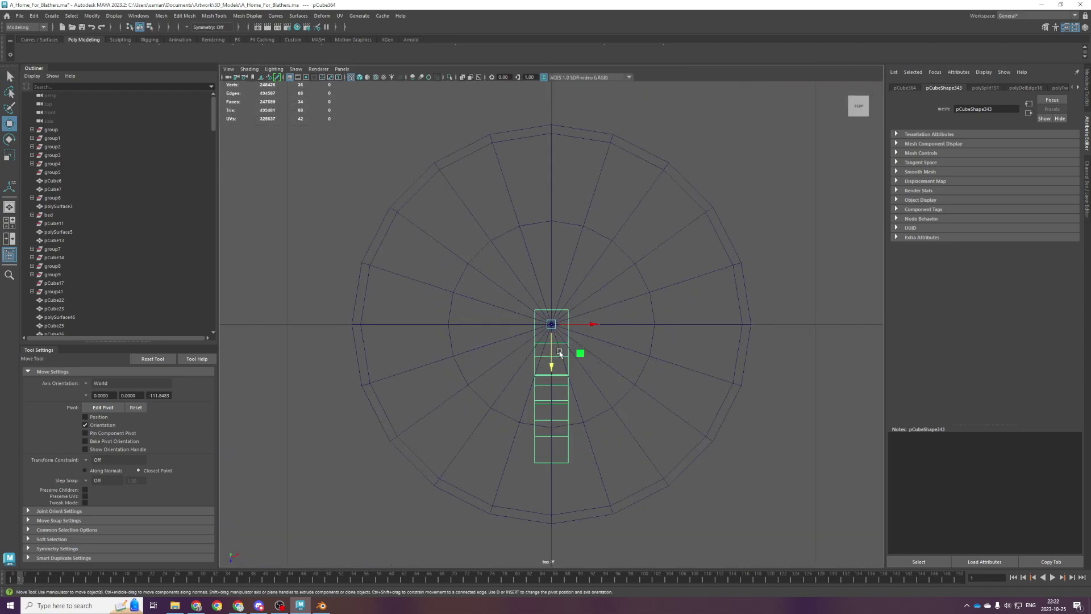
{"action": "key", "text": "e"}
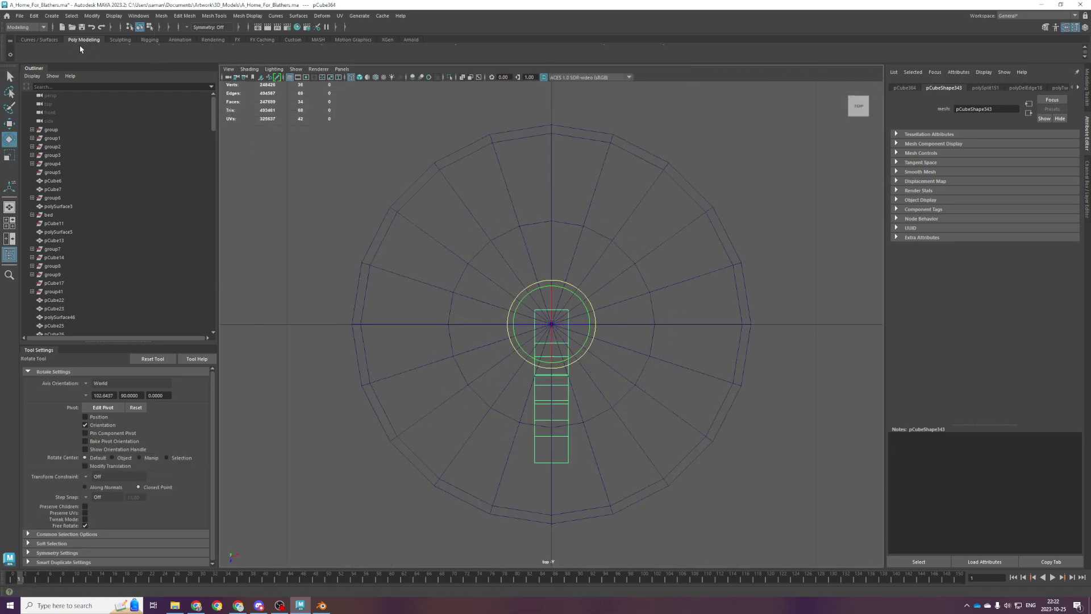
{"action": "left_click", "coordinate": [277, 52]}
{"action": "scroll", "coordinate": [652, 271], "scroll_direction": "up", "scroll_amount": 2}
{"action": "key", "text": "space"}
{"action": "key", "text": "space"}
{"action": "middle_click_drag", "start_coordinate": [589, 242], "coordinate": [514, 435], "text": "alt"}
{"action": "left_click_drag", "start_coordinate": [514, 435], "coordinate": [521, 334], "text": "alt"}
{"action": "scroll", "coordinate": [521, 334], "scroll_direction": "down", "scroll_amount": 3}
{"action": "scroll", "coordinate": [536, 297], "scroll_direction": "up", "scroll_amount": 2}
{"action": "key", "text": "space"}
{"action": "key", "text": "space"}
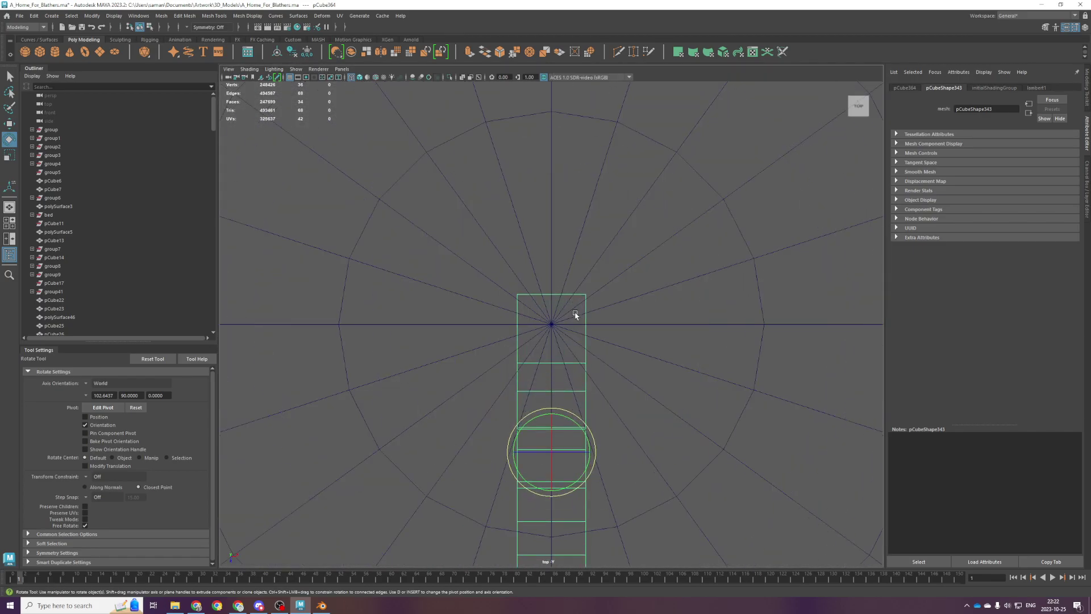
Snap the mesh's pivot onto the center line of the post in the top view.
{"action": "key", "text": "w"}
{"action": "key", "text": "d"}
{"action": "key", "text": "v"}
{"action": "left_click_drag", "start_coordinate": [552, 478], "coordinate": [559, 400]}
{"action": "key", "text": "space"}
{"action": "key", "text": "space"}
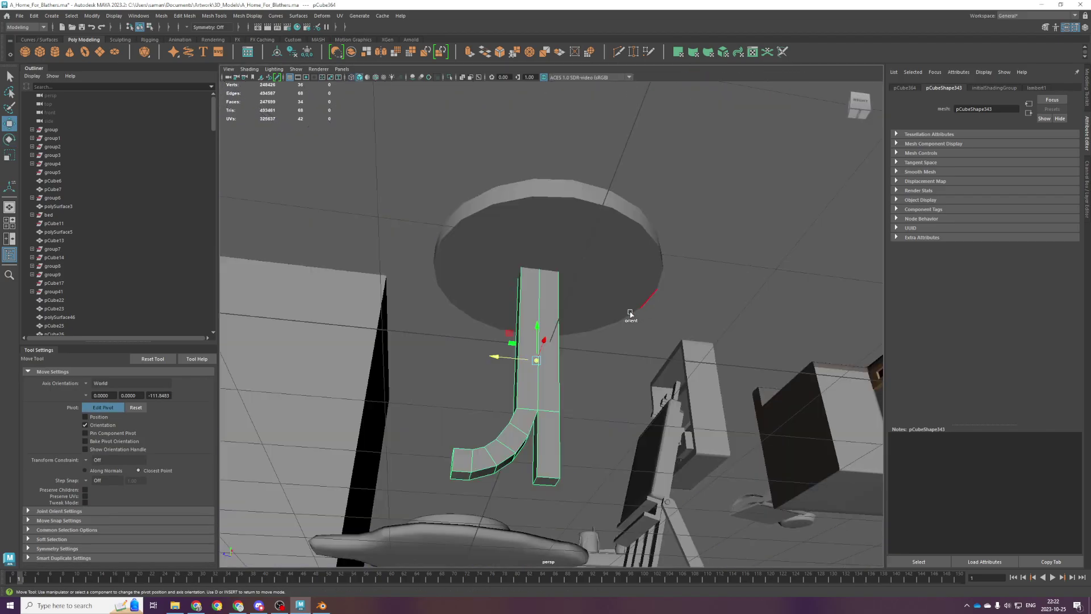
Raise the pivot to just above the top of the post in the side view.
{"action": "left_click_drag", "start_coordinate": [630, 312], "coordinate": [541, 346], "text": "alt"}
{"action": "key", "text": "space"}
{"action": "key", "text": "space"}
{"action": "key", "text": "space"}
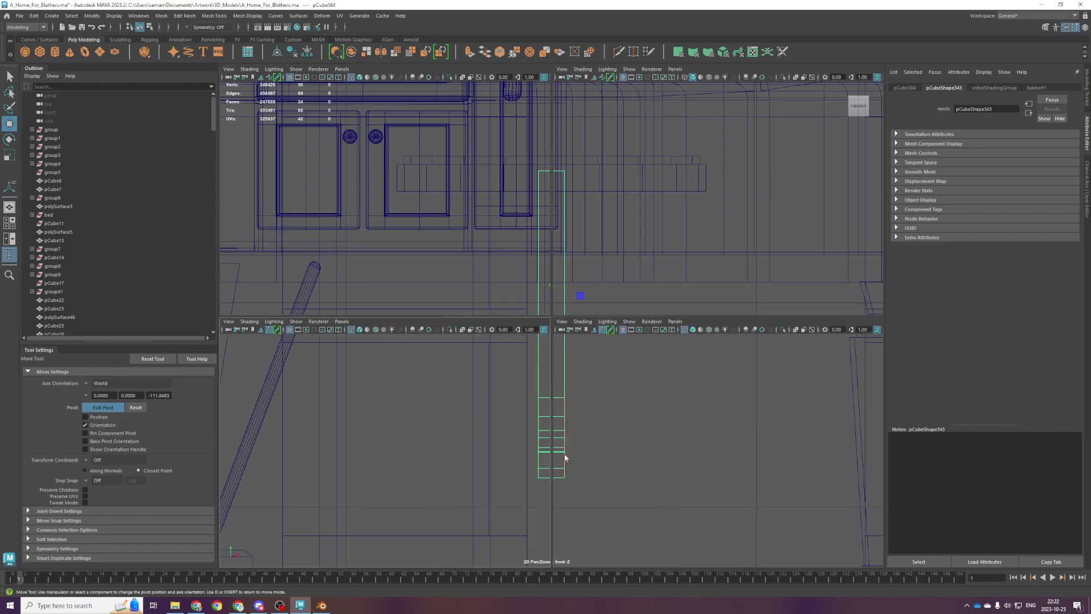
{"action": "key", "text": "space"}
{"action": "scroll", "coordinate": [578, 455], "scroll_direction": "up", "scroll_amount": 3}
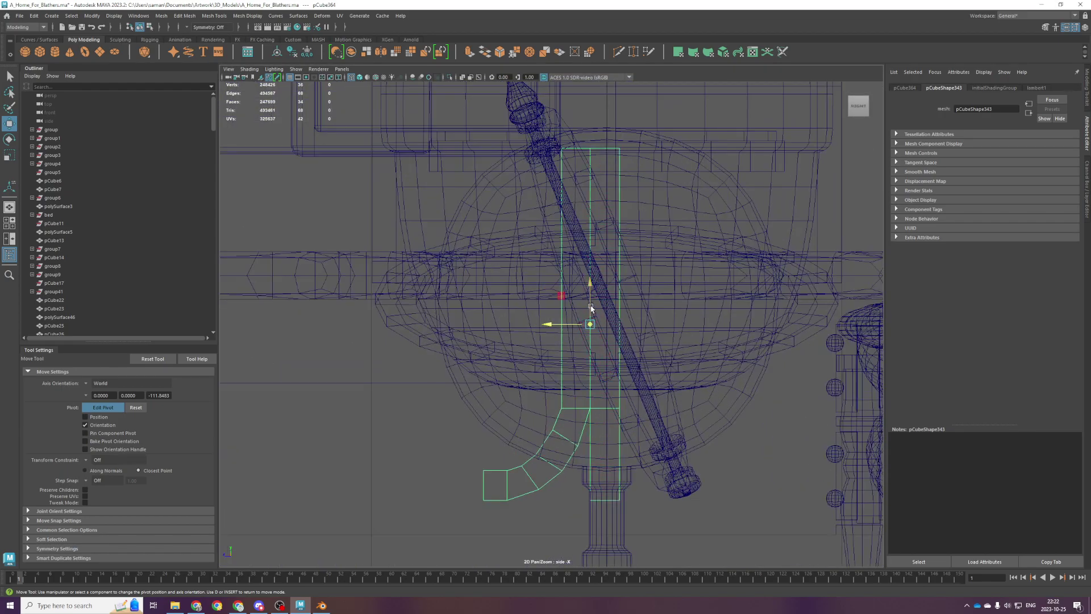
{"action": "left_click_drag", "start_coordinate": [596, 305], "coordinate": [578, 118]}
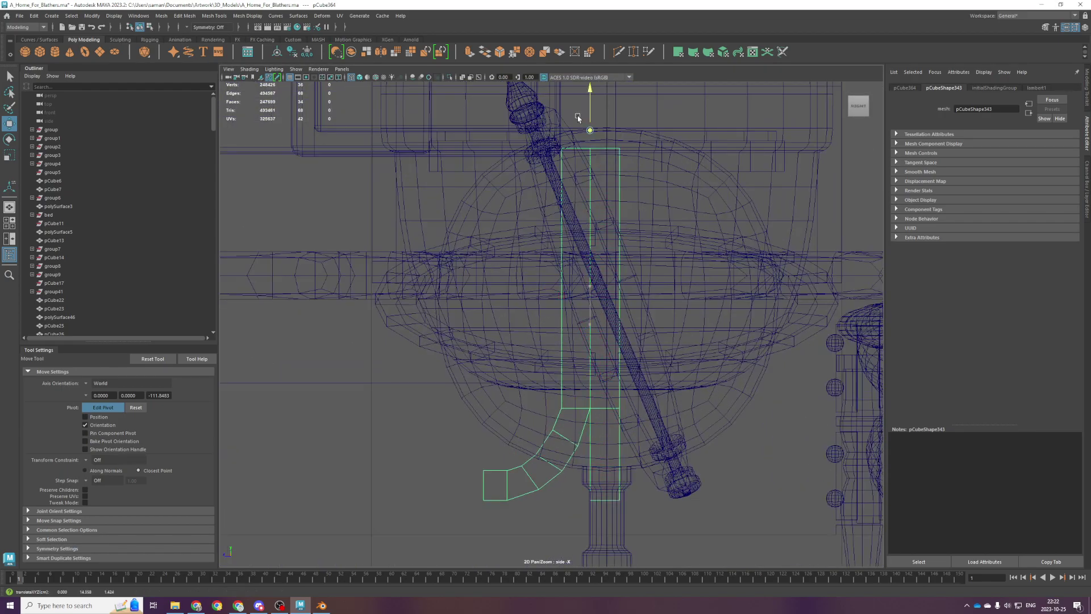
{"action": "key", "text": "space"}
{"action": "key", "text": "space"}
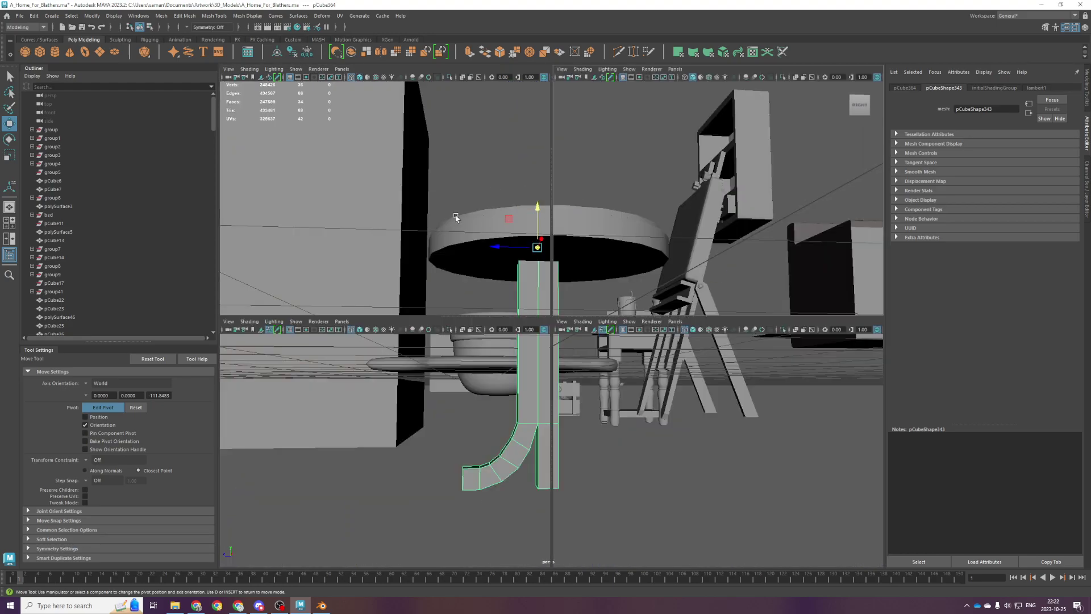
Move the post and foot outward from the table's center toward the tabletop's rim in the top view.
{"action": "key", "text": "space"}
{"action": "key", "text": "space"}
{"action": "scroll", "coordinate": [430, 248], "scroll_direction": "down", "scroll_amount": 2}
{"action": "key", "text": "e"}
{"action": "mouse_move", "coordinate": [584, 370]}
{"action": "left_mouse_down"}
{"action": "mouse_move", "coordinate": [609, 356]}
{"action": "mouse_move", "coordinate": [591, 368]}
{"action": "mouse_move", "coordinate": [606, 335]}
{"action": "mouse_move", "coordinate": [587, 368]}
{"action": "left_mouse_up"}
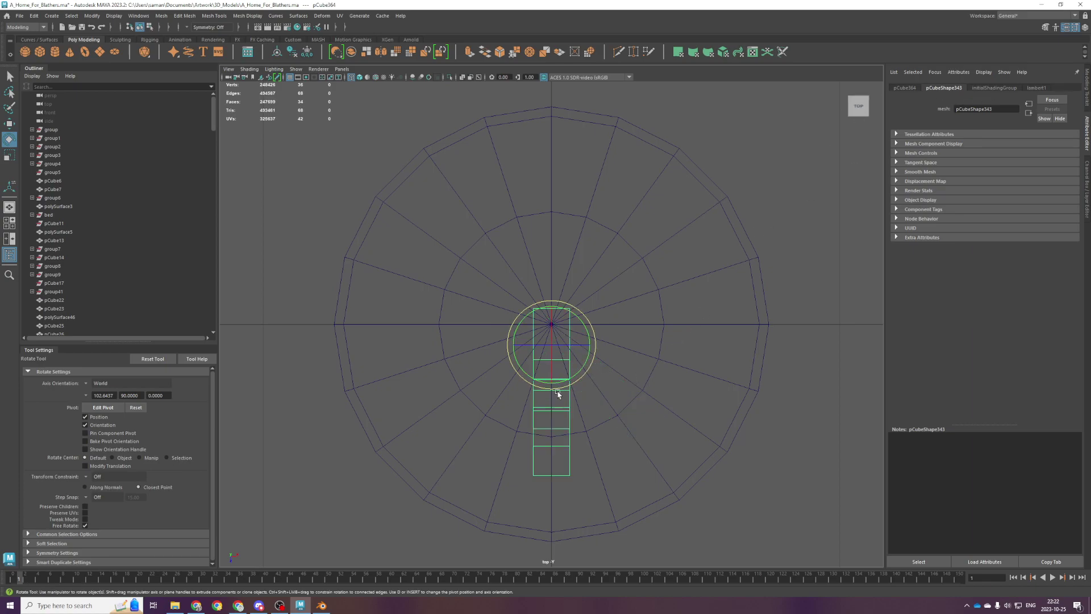
{"action": "key", "text": "w"}
{"action": "key", "text": "f"}
{"action": "left_click_drag", "start_coordinate": [551, 236], "coordinate": [553, 453]}
{"action": "key", "text": "ctrl+z"}
{"action": "scroll", "coordinate": [580, 432], "scroll_direction": "down", "scroll_amount": 6}
{"action": "scroll", "coordinate": [555, 338], "scroll_direction": "down", "scroll_amount": 2}
{"action": "left_click_drag", "start_coordinate": [553, 337], "coordinate": [553, 397]}
{"action": "key", "text": "space"}
{"action": "key", "text": "space"}
{"action": "left_click_drag", "start_coordinate": [698, 284], "coordinate": [673, 332], "text": "alt"}
{"action": "scroll", "coordinate": [661, 329], "scroll_direction": "up", "scroll_amount": 3}
{"action": "middle_click_drag", "start_coordinate": [659, 329], "coordinate": [663, 341], "text": "alt"}
{"action": "left_click_drag", "start_coordinate": [656, 307], "coordinate": [661, 352], "text": "alt"}
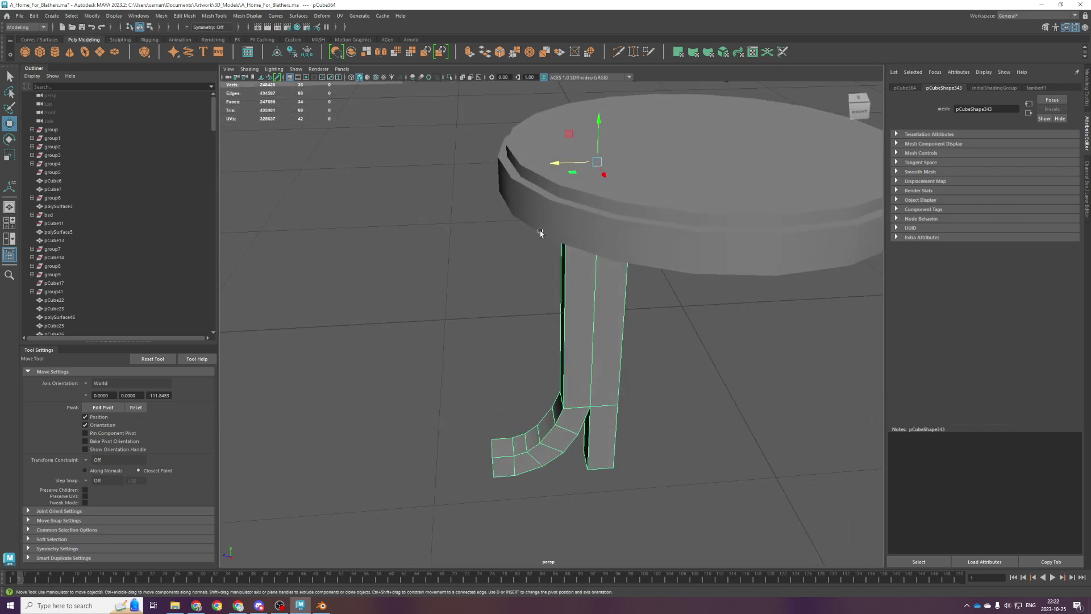
Scale down the tabletop's inner edge ring around its center.
{"action": "key", "text": "space"}
{"action": "key", "text": "space"}
{"action": "left_click", "coordinate": [561, 204]}
{"action": "right_click_drag", "start_coordinate": [561, 205], "coordinate": [627, 161]}
{"action": "left_click", "coordinate": [642, 152]}
{"action": "left_click", "coordinate": [626, 184]}
{"action": "double_click", "coordinate": [581, 217]}
{"action": "key", "text": "r"}
{"action": "left_click", "coordinate": [584, 307]}
{"action": "key", "text": "ctrl+z"}
{"action": "left_click_drag", "start_coordinate": [582, 307], "coordinate": [575, 301]}
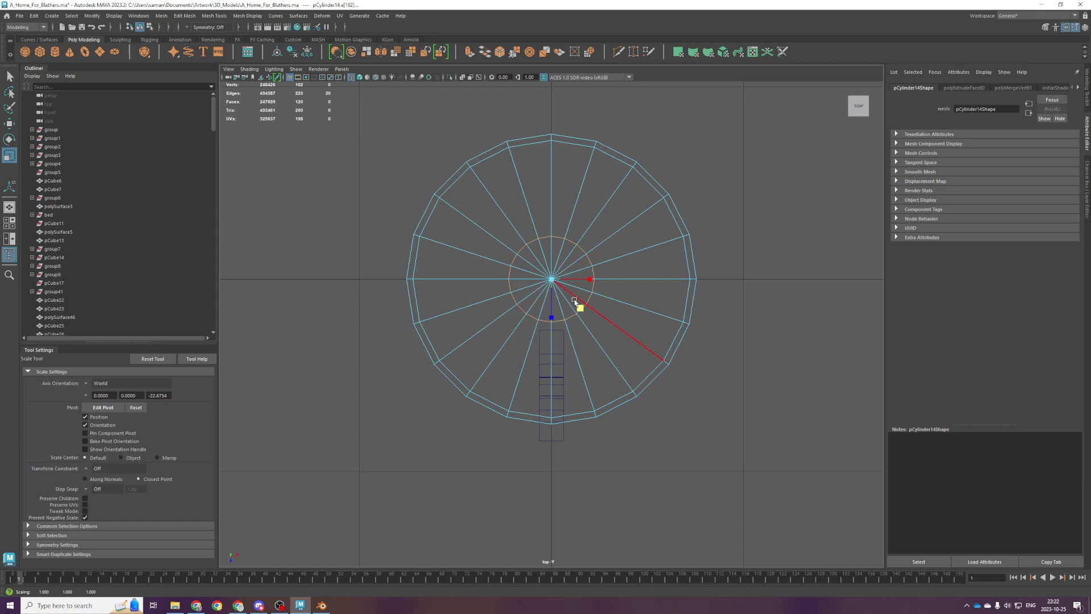
Move the post and foot inward so its pivot lines up with the tabletop's inner edge ring.
{"action": "scroll", "coordinate": [606, 325], "scroll_direction": "up", "scroll_amount": 1}
{"action": "right_click_drag", "start_coordinate": [533, 336], "coordinate": [556, 320]}
{"action": "left_click", "coordinate": [562, 379]}
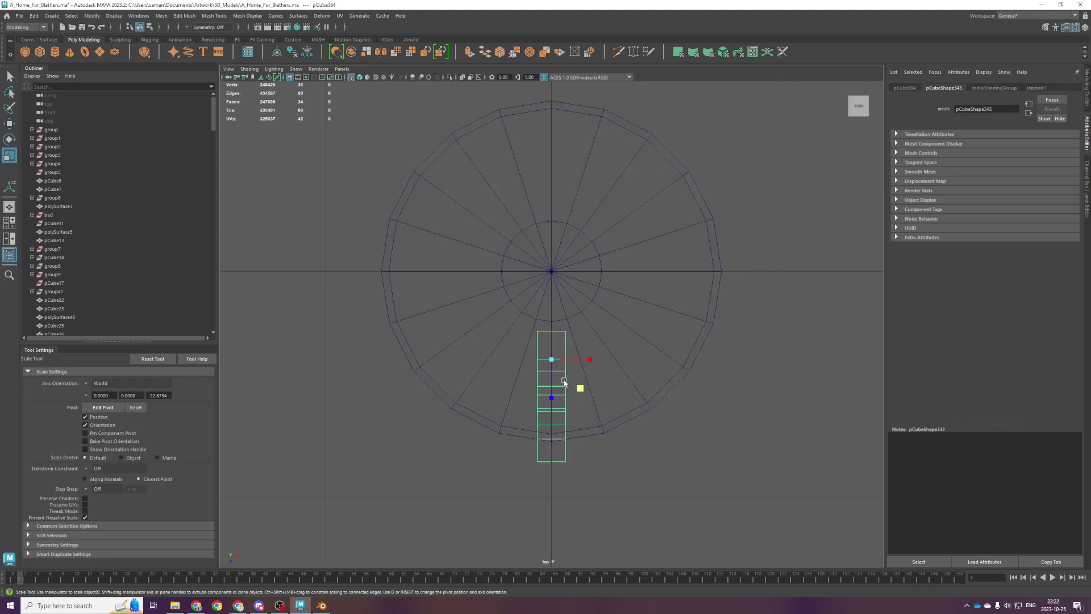
{"action": "key", "text": "w"}
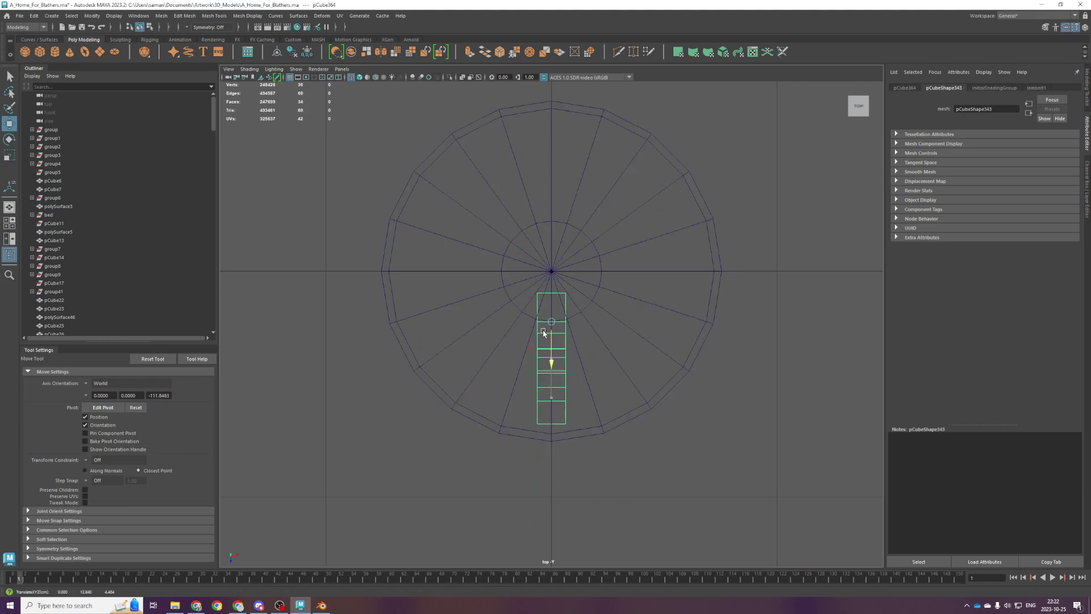
Harden the edge loop around the bottom of the tabletop.
{"action": "key", "text": "space"}
{"action": "key", "text": "space"}
{"action": "left_click_drag", "start_coordinate": [672, 283], "coordinate": [588, 304], "text": "alt"}
{"action": "left_click", "coordinate": [674, 210]}
{"action": "key", "text": "space"}
{"action": "key", "text": "space"}
{"action": "key", "text": "f"}
{"action": "right_click_drag", "start_coordinate": [474, 309], "coordinate": [474, 283]}
{"action": "double_click", "coordinate": [488, 355]}
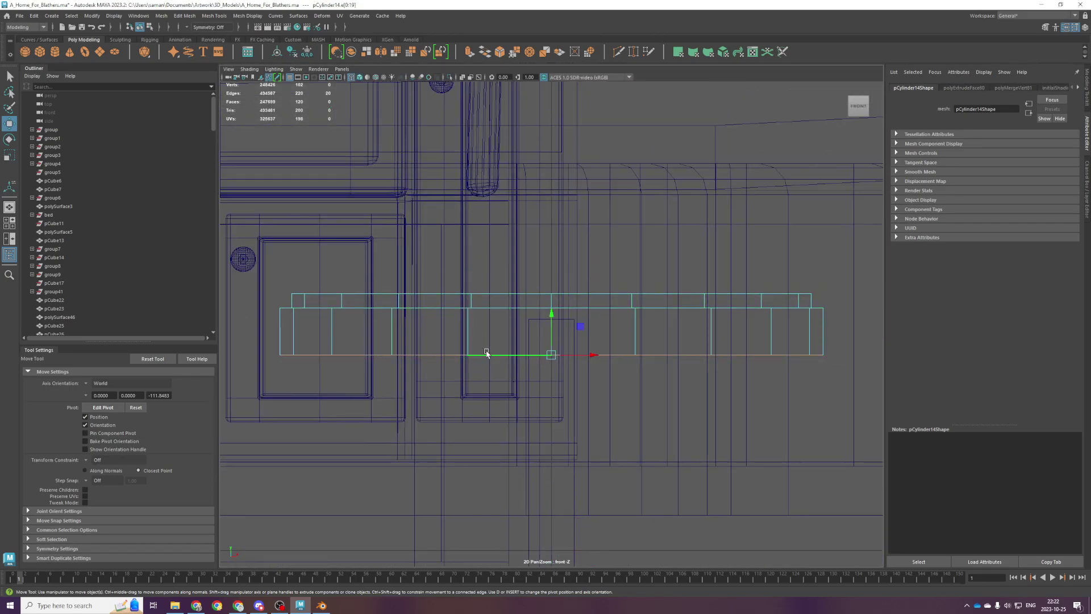
{"action": "left_click", "coordinate": [225, 10]}
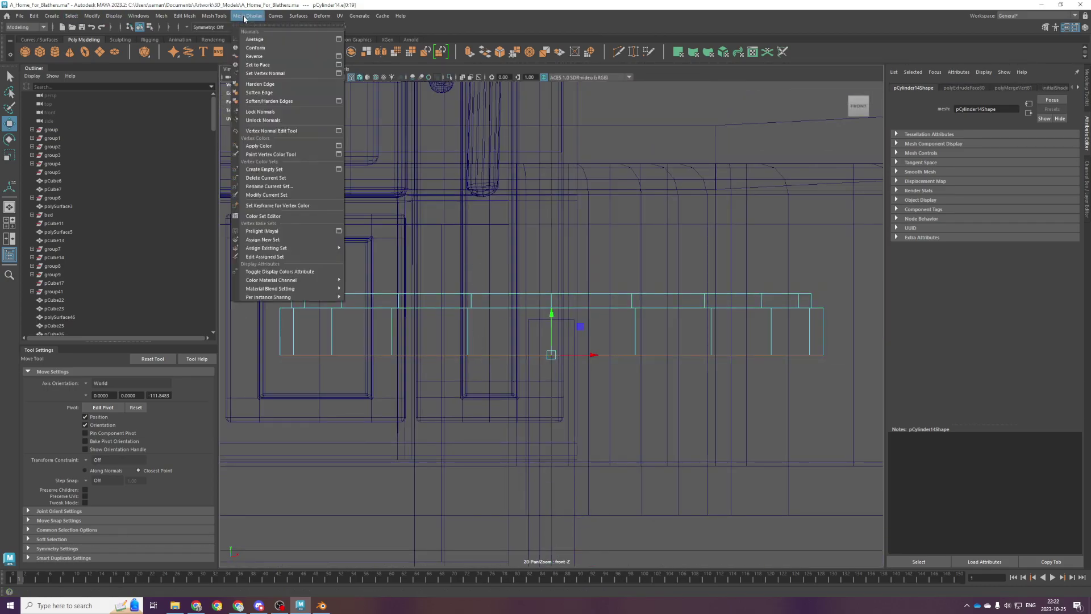
{"action": "left_click", "coordinate": [274, 84]}
{"action": "key", "text": "space"}
{"action": "key", "text": "space"}
Move the vertices of the post's back face slightly inward toward the foot.
{"action": "right_click_drag", "start_coordinate": [547, 243], "coordinate": [672, 158]}
{"action": "left_click", "coordinate": [582, 311]}
{"action": "left_click_drag", "start_coordinate": [582, 312], "coordinate": [556, 278], "text": "alt"}
{"action": "left_click_drag", "start_coordinate": [482, 325], "coordinate": [476, 322], "text": "alt"}
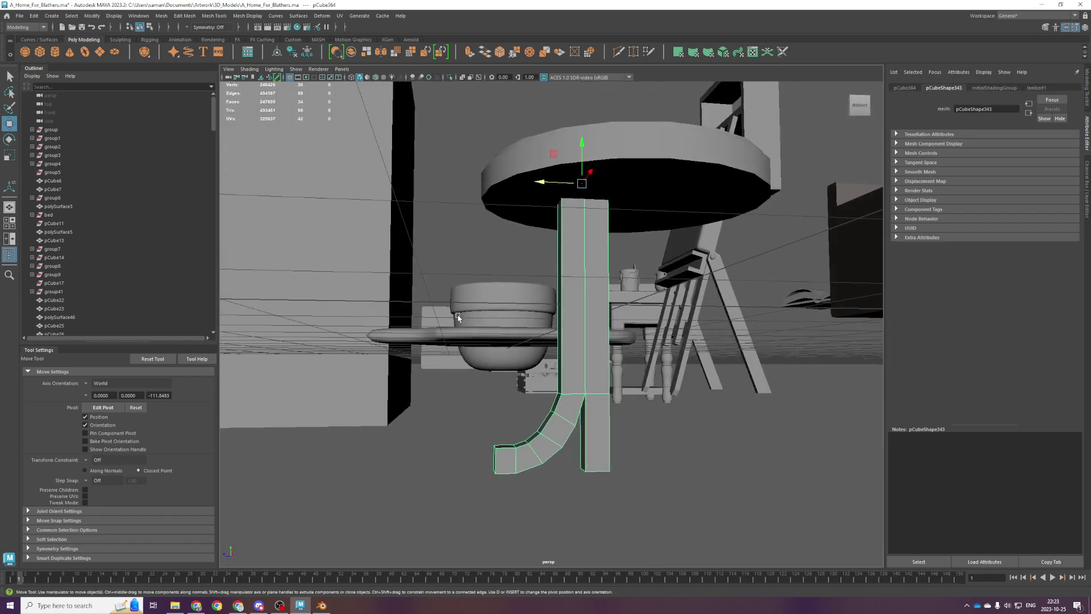
{"action": "key", "text": "space"}
{"action": "key", "text": "space"}
{"action": "right_click_drag", "start_coordinate": [469, 241], "coordinate": [449, 241]}
{"action": "left_click_drag", "start_coordinate": [501, 170], "coordinate": [615, 214]}
{"action": "left_click_drag", "start_coordinate": [553, 230], "coordinate": [552, 246]}
{"action": "key", "text": "space"}
{"action": "key", "text": "space"}
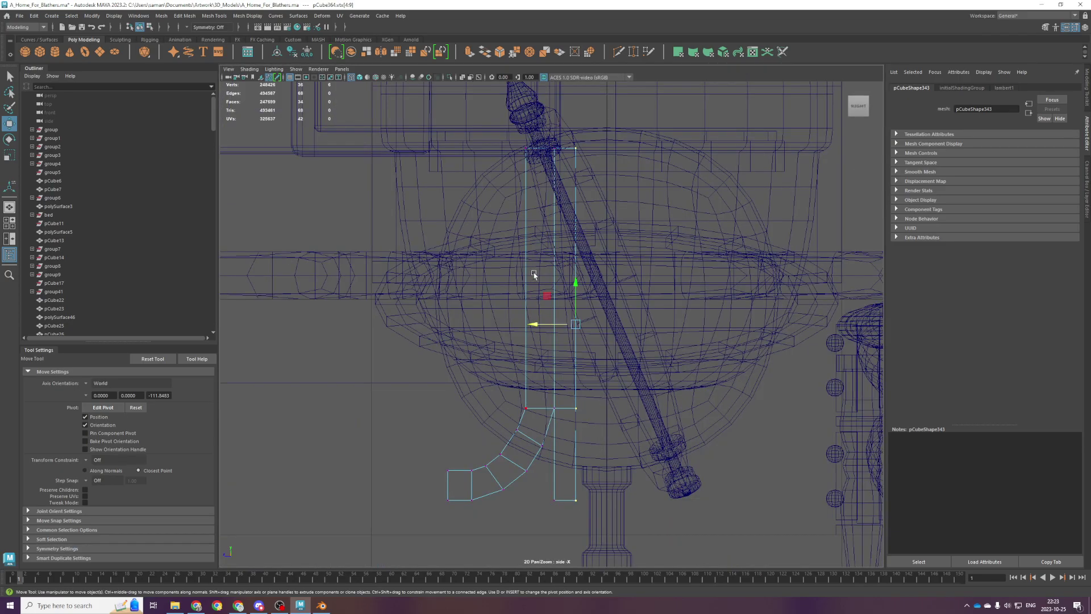
Undo the back-face vertex adjustment and scale the post and foot narrower in depth.
{"action": "left_click_drag", "start_coordinate": [541, 132], "coordinate": [659, 530]}
{"action": "right_click_drag", "start_coordinate": [434, 370], "coordinate": [598, 273]}
{"action": "key", "text": "r"}
{"action": "left_click_drag", "start_coordinate": [517, 149], "coordinate": [527, 161]}
{"action": "key", "text": "ctrl+z"}
{"action": "key", "text": "ctrl+z"}
{"action": "key", "text": "ctrl+z"}
{"action": "key", "text": "F8"}
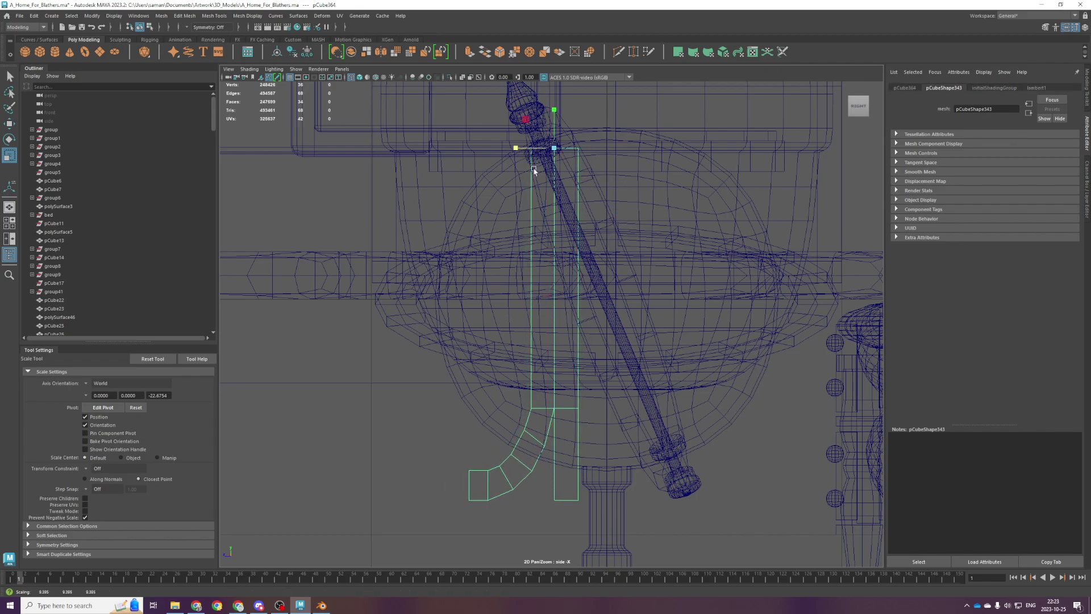
Scale the vertices where the post meets the foot vertically, using soft selection with an adjusted falloff.
{"action": "scroll", "coordinate": [533, 381], "scroll_direction": "up", "scroll_amount": 2}
{"action": "right_click_drag", "start_coordinate": [405, 412], "coordinate": [354, 365]}
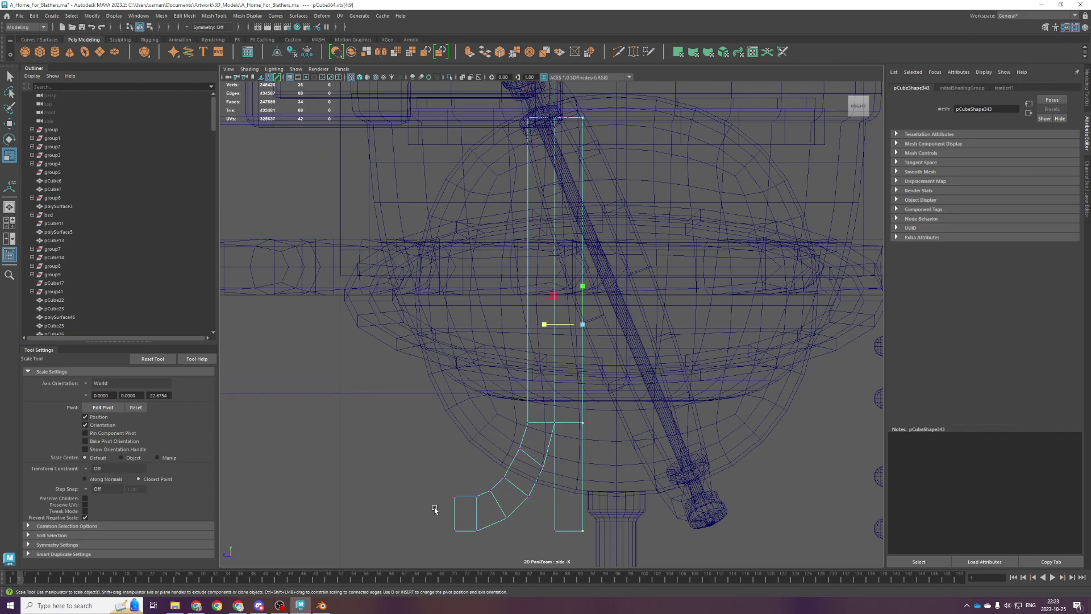
{"action": "left_click_drag", "start_coordinate": [468, 403], "coordinate": [621, 433]}
{"action": "key", "text": "b"}
{"action": "left_click_drag", "start_coordinate": [557, 398], "coordinate": [557, 397]}
{"action": "scroll", "coordinate": [558, 436], "scroll_direction": "down", "scroll_amount": 1}
{"action": "key", "text": "b"}
{"action": "mouse_move", "coordinate": [559, 436]}
{"action": "left_mouse_down"}
{"action": "mouse_move", "coordinate": [533, 418]}
{"action": "mouse_move", "coordinate": [575, 438]}
{"action": "left_mouse_up"}
{"action": "left_click_drag", "start_coordinate": [556, 378], "coordinate": [557, 400]}
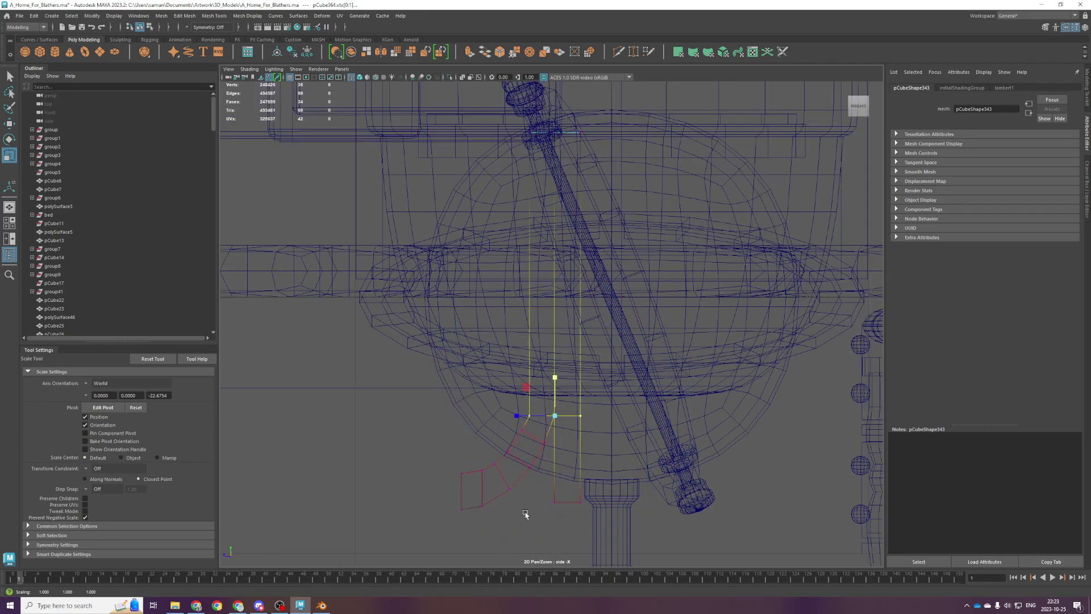
Turn off soft selection, flatten the bottom vertices of the post and foot to one level, and raise them slightly.
{"action": "middle_click_drag", "start_coordinate": [530, 508], "coordinate": [500, 445], "text": "alt"}
{"action": "left_click_drag", "start_coordinate": [433, 444], "coordinate": [610, 449]}
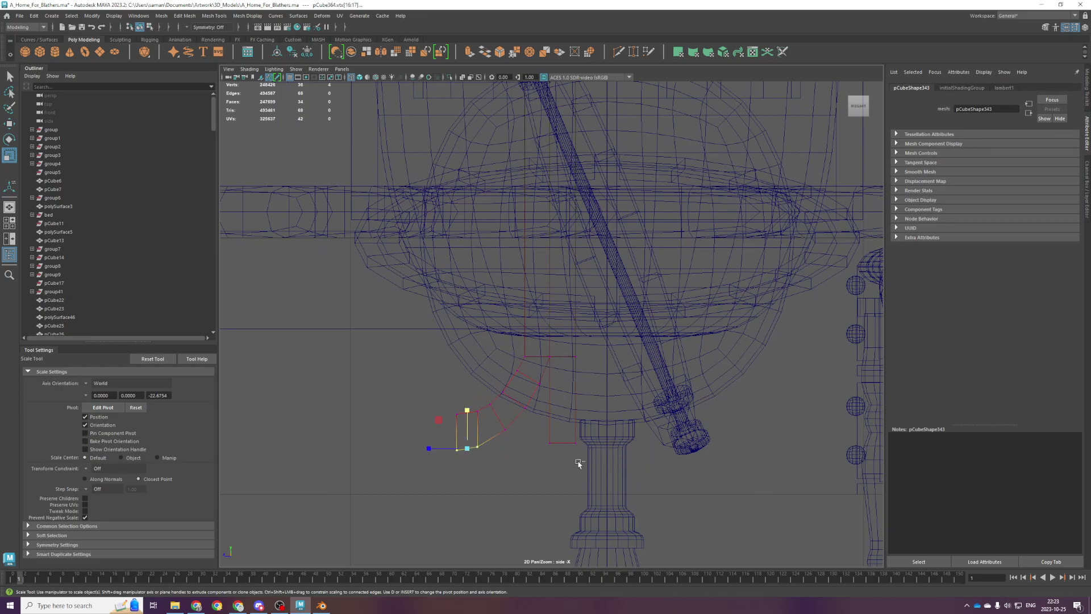
{"action": "key", "text": "b"}
{"action": "left_click_drag", "start_coordinate": [419, 441], "coordinate": [643, 497]}
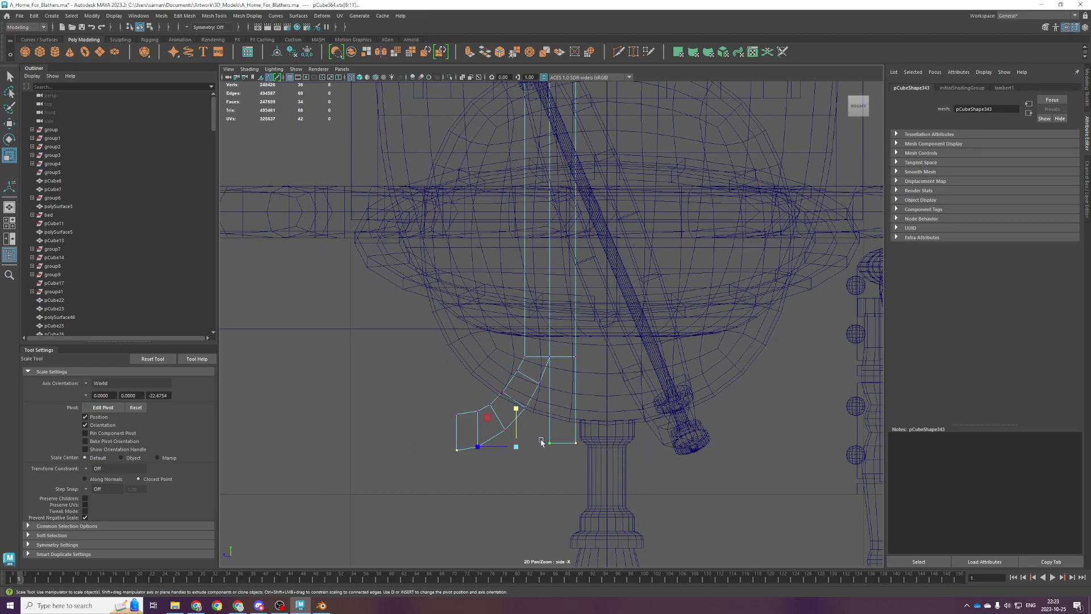
{"action": "mouse_move", "coordinate": [516, 411]}
{"action": "left_mouse_down"}
{"action": "mouse_move", "coordinate": [528, 494]}
{"action": "mouse_move", "coordinate": [517, 414]}
{"action": "left_mouse_up"}
{"action": "key", "text": "w"}
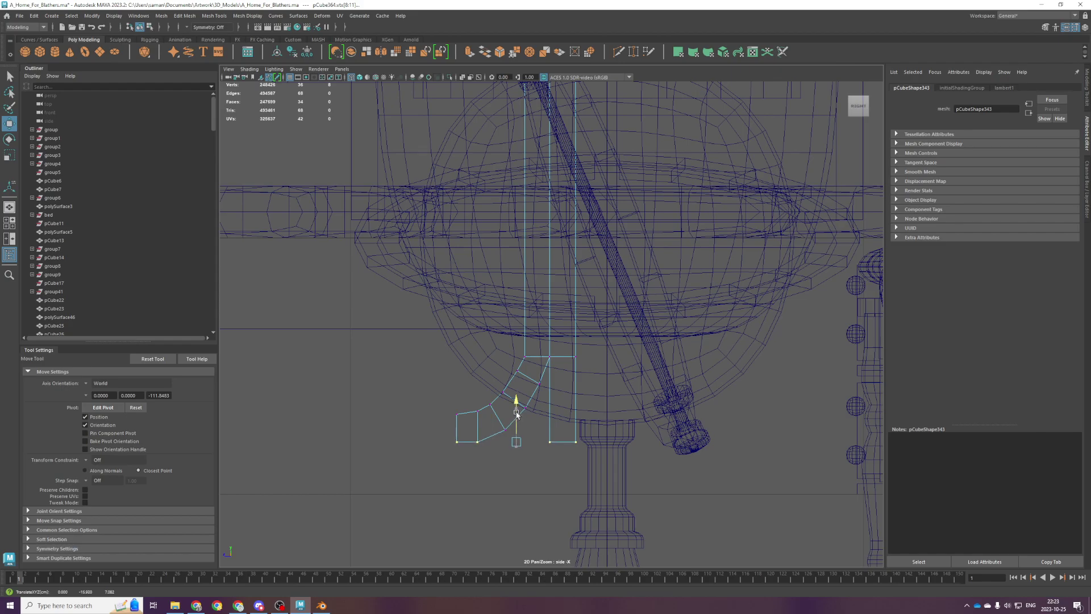
Delete the three outer edge loops of the curved foot.
{"action": "left_click_drag", "start_coordinate": [516, 342], "coordinate": [534, 368]}
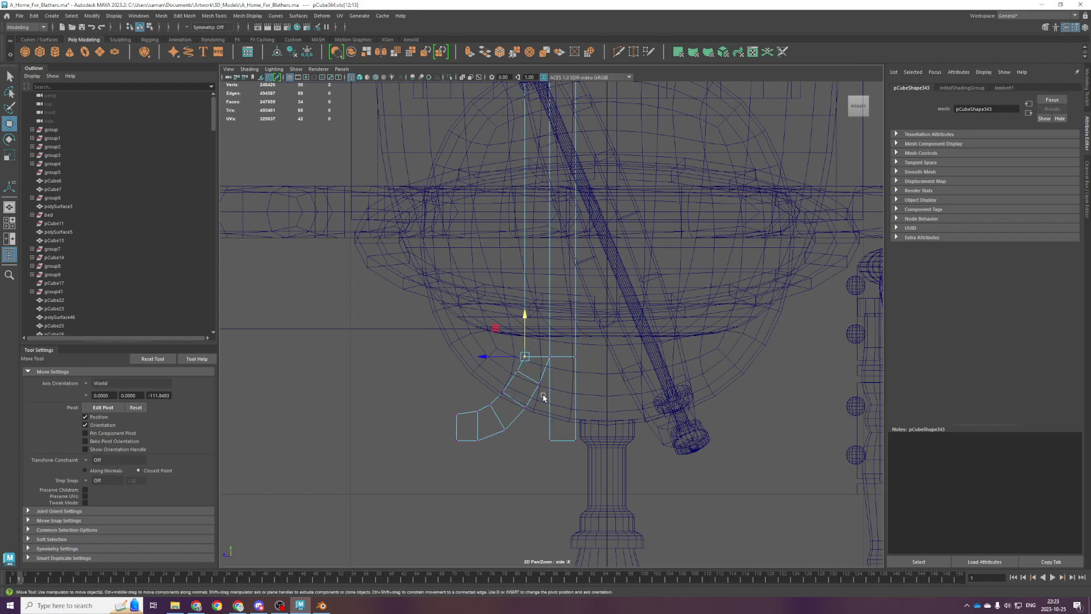
{"action": "scroll", "coordinate": [526, 419], "scroll_direction": "down", "scroll_amount": 4}
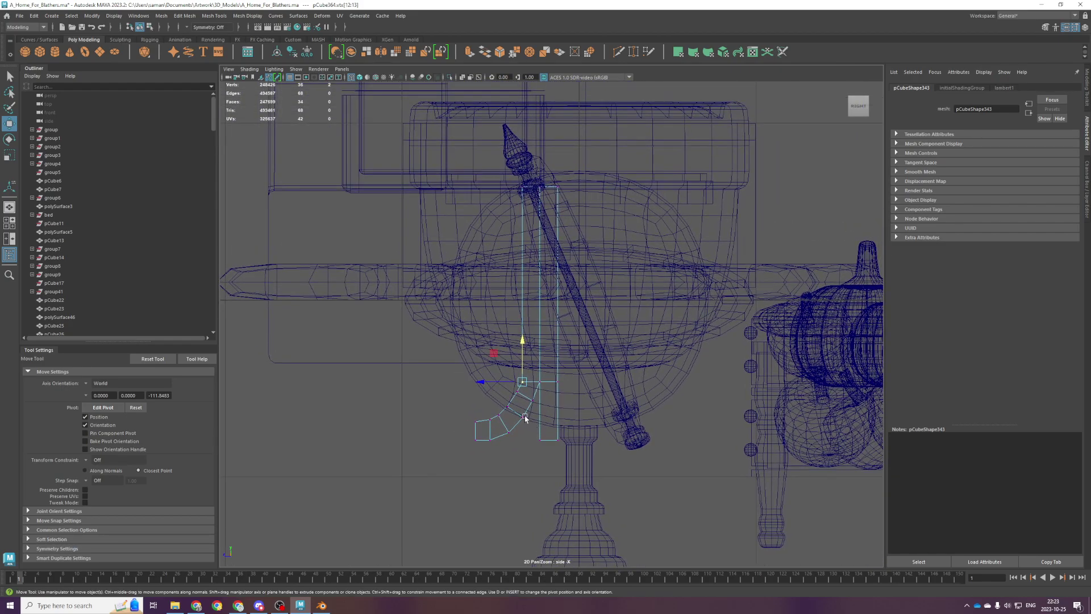
{"action": "scroll", "coordinate": [525, 418], "scroll_direction": "up", "scroll_amount": 4}
{"action": "middle_click_drag", "start_coordinate": [512, 443], "coordinate": [519, 374], "text": "alt"}
{"action": "right_click_drag", "start_coordinate": [374, 397], "coordinate": [376, 353]}
{"action": "double_click", "coordinate": [440, 456]}
{"action": "double_click", "coordinate": [470, 447], "text": "shift"}
{"action": "double_click", "coordinate": [487, 427], "text": "shift"}
{"action": "key", "text": "ctrl+Delete"}
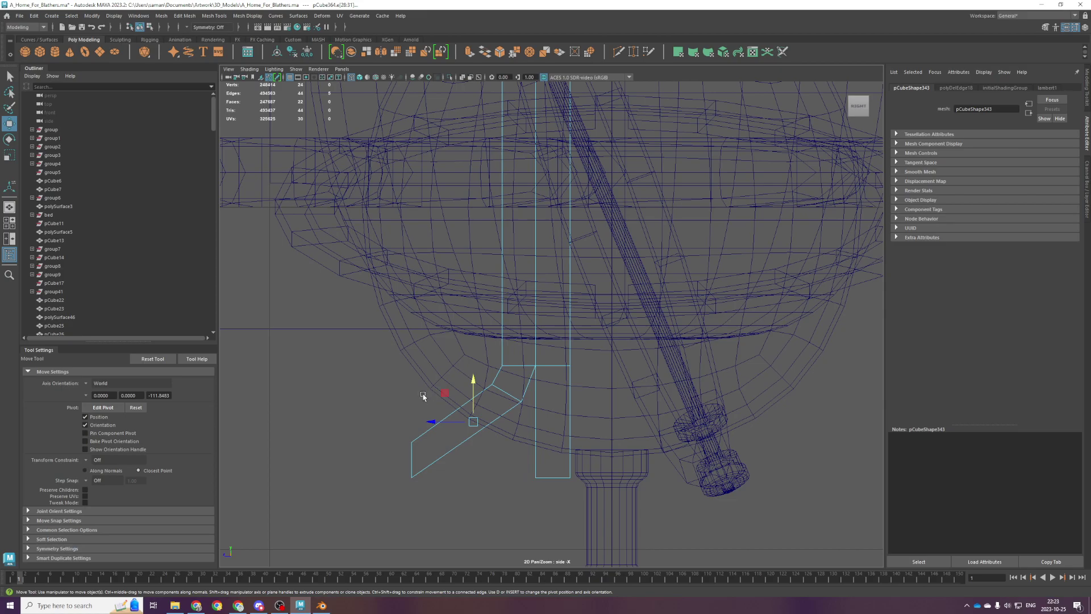
Raise the bottom vertices of the post and foot and pull the foot's end vertices inward to shorten it.
{"action": "left_click_drag", "start_coordinate": [392, 396], "coordinate": [464, 510]}
{"action": "left_click_drag", "start_coordinate": [381, 462], "coordinate": [429, 475]}
{"action": "key", "text": "ctrl+z"}
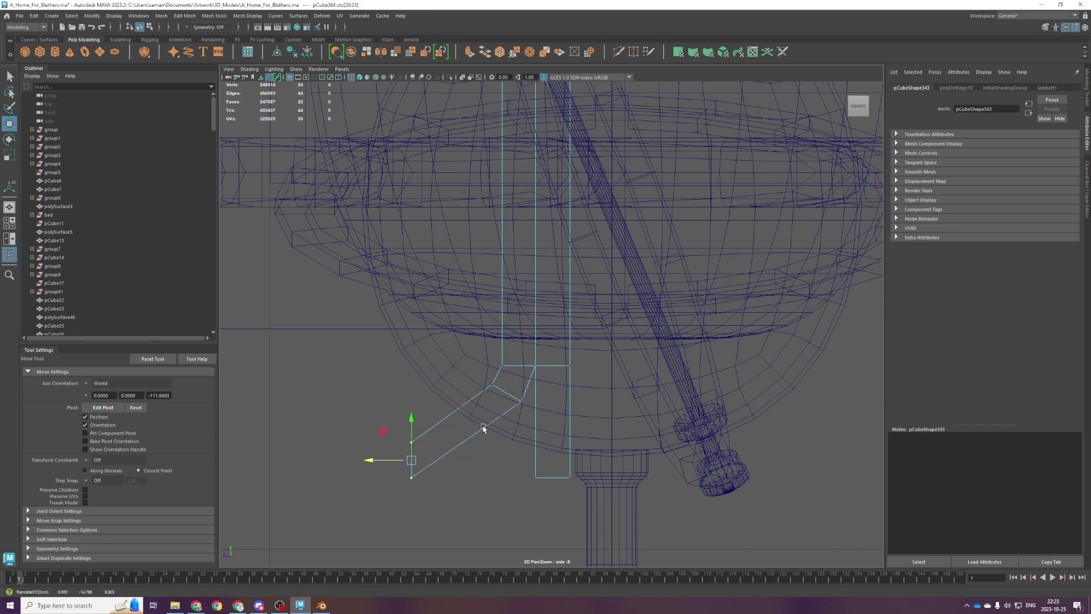
{"action": "left_click_drag", "start_coordinate": [369, 413], "coordinate": [737, 529]}
{"action": "left_click_drag", "start_coordinate": [490, 426], "coordinate": [490, 389]}
{"action": "left_click_drag", "start_coordinate": [399, 394], "coordinate": [432, 439]}
{"action": "right_click_drag", "start_coordinate": [496, 393], "coordinate": [502, 368]}
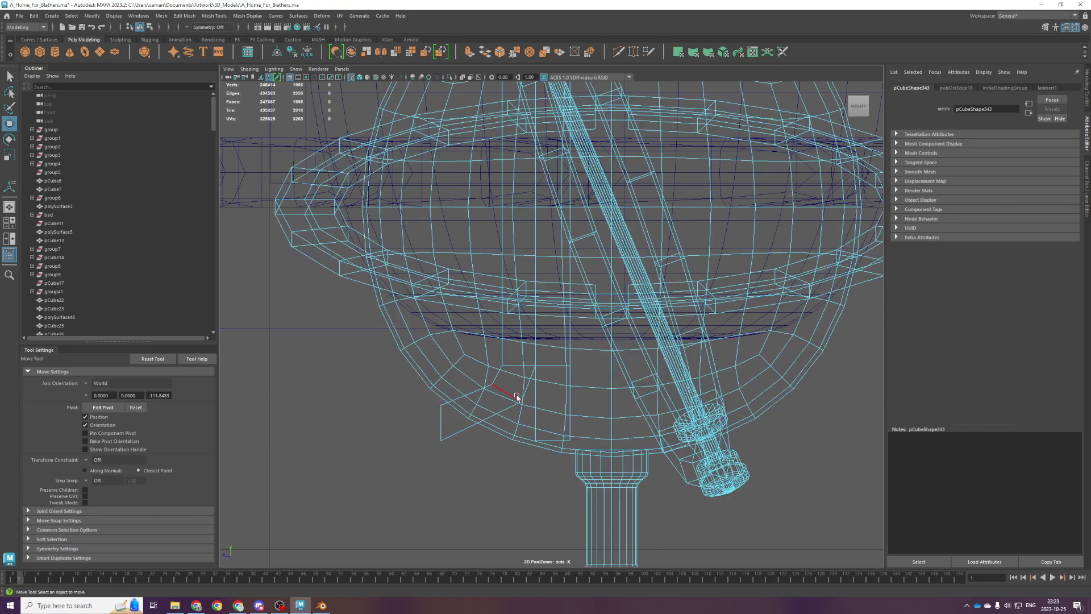
{"action": "key", "text": "ctrl+b"}
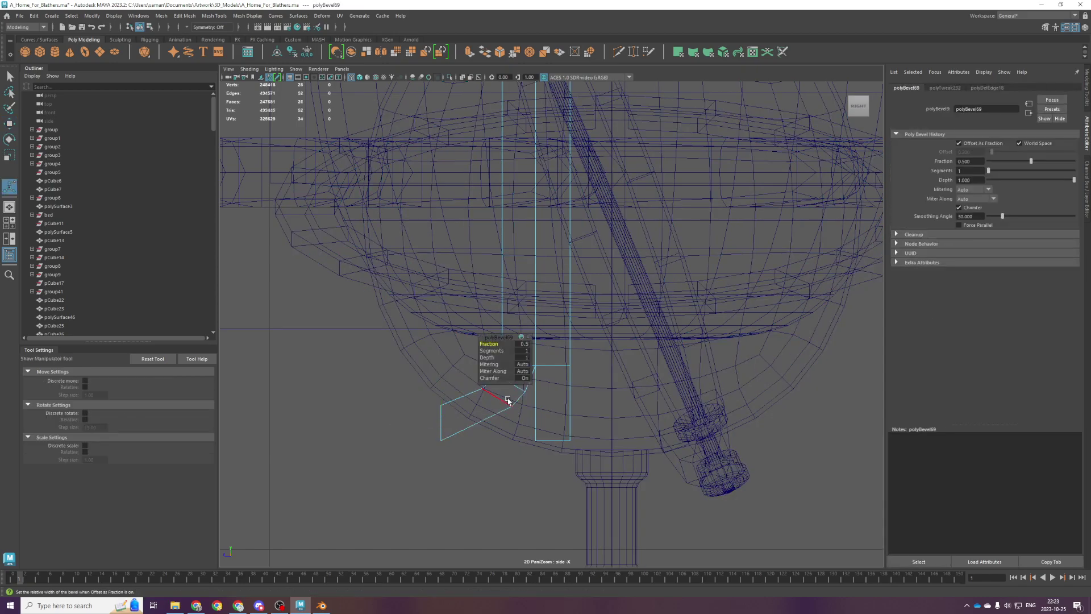
{"action": "key", "text": "ctrl+z"}
Remove the foot's middle edge loop, pull its end vertices in toward the post and raise the upper ones.
{"action": "right_click", "coordinate": [504, 352]}
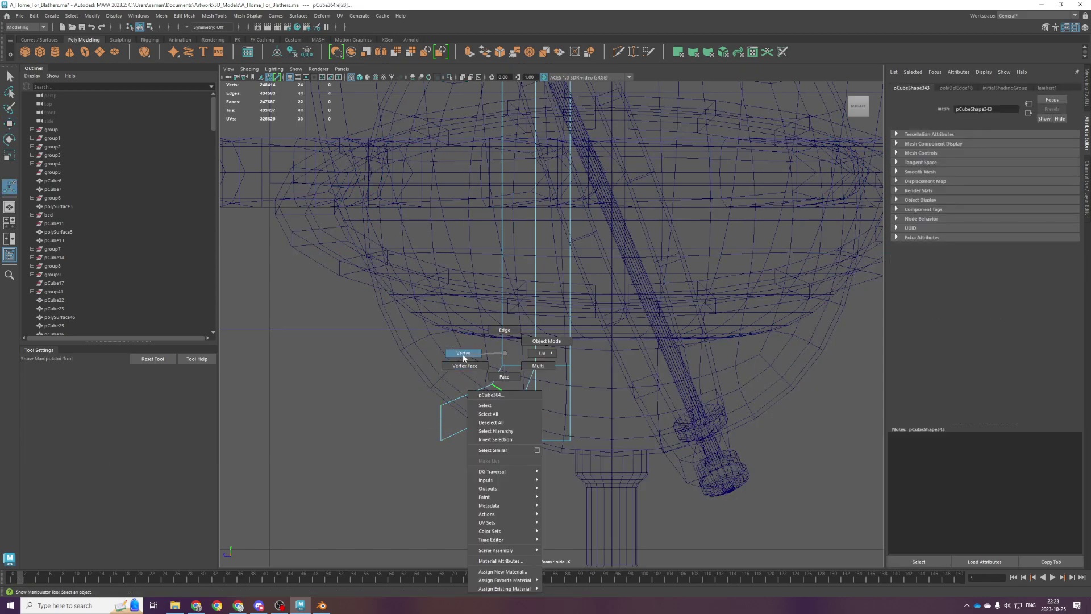
{"action": "right_click_drag", "start_coordinate": [498, 348], "coordinate": [449, 401]}
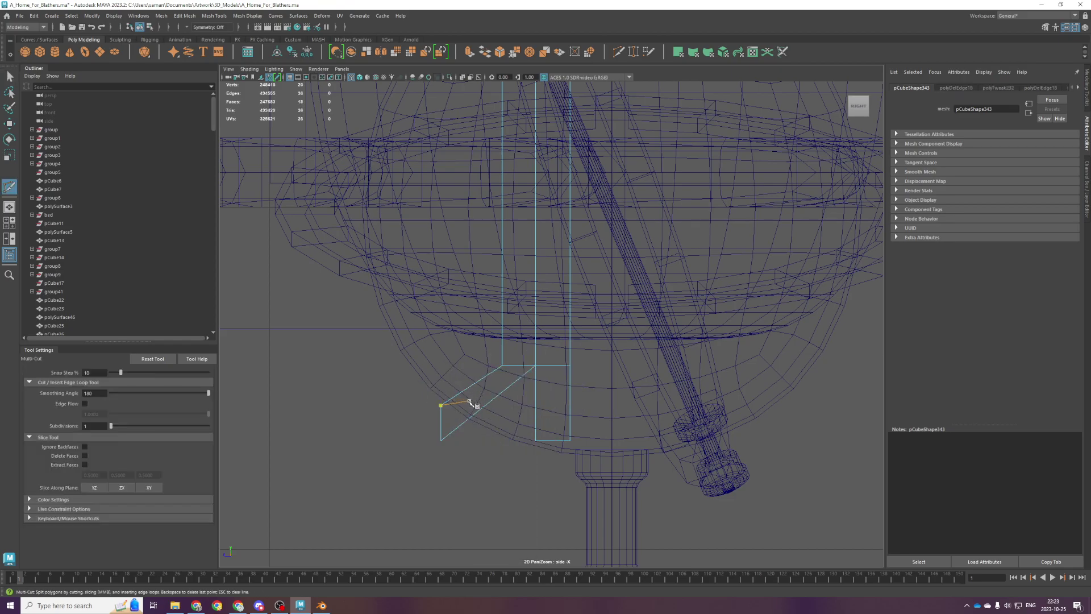
{"action": "key", "text": "q"}
{"action": "key", "text": "w"}
{"action": "left_click_drag", "start_coordinate": [451, 421], "coordinate": [490, 369]}
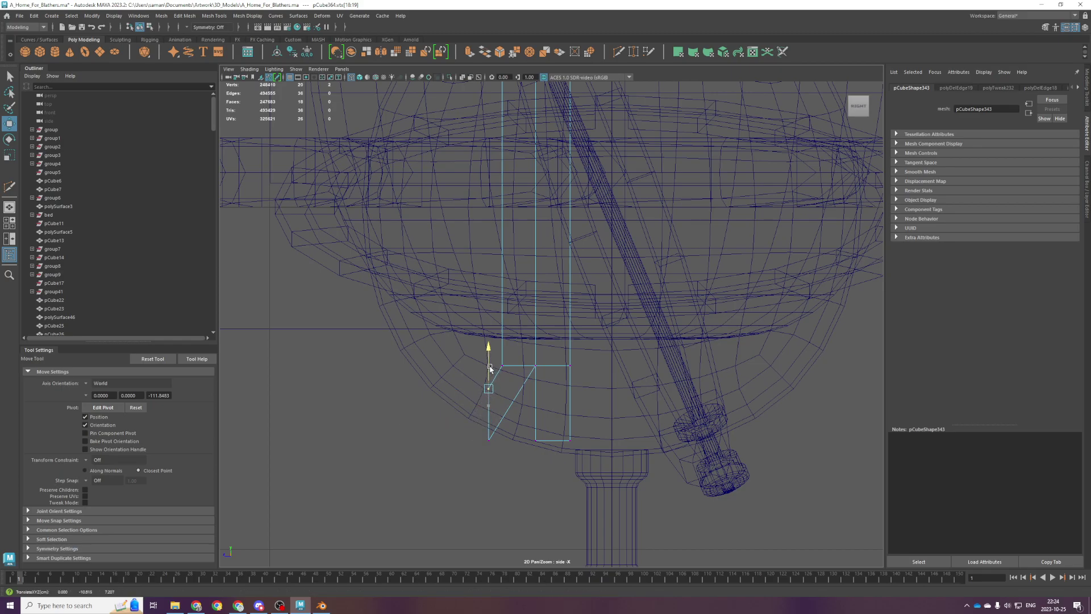
Extrude the foot's end face horizontally outward, away from the post.
{"action": "right_click_drag", "start_coordinate": [384, 418], "coordinate": [389, 386]}
{"action": "left_click_drag", "start_coordinate": [459, 406], "coordinate": [432, 418]}
{"action": "key", "text": "ctrl+e"}
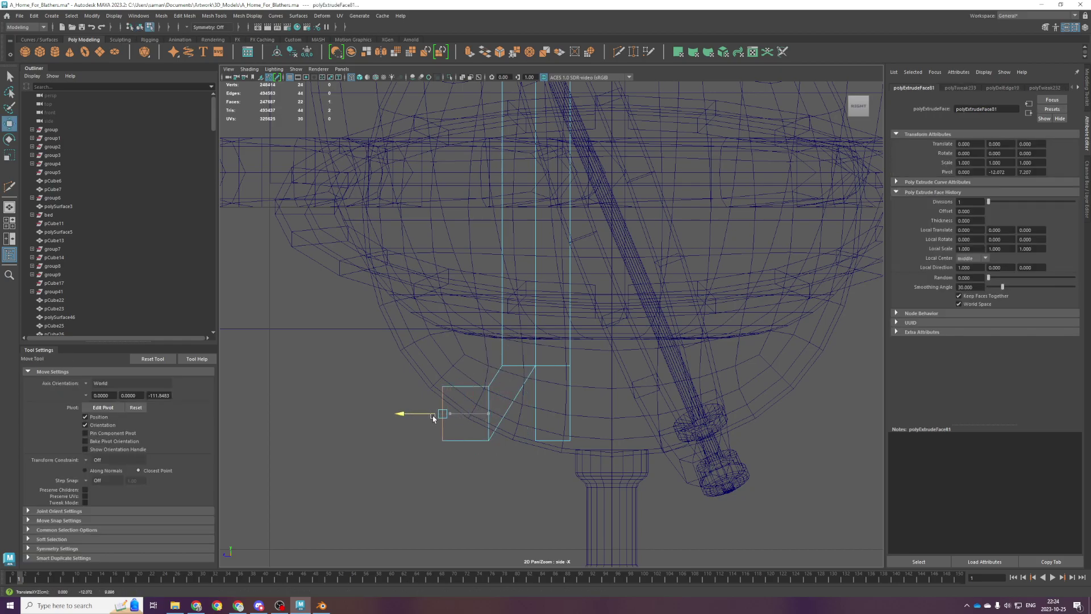
Reshape the foot's bend by lowering its upper vertices, then moving the lower inner vertices toward the post and raising the inner ones.
{"action": "right_click_drag", "start_coordinate": [396, 371], "coordinate": [372, 371]}
{"action": "left_click_drag", "start_coordinate": [397, 370], "coordinate": [502, 415]}
{"action": "left_click_drag", "start_coordinate": [465, 360], "coordinate": [463, 370]}
{"action": "mouse_move", "coordinate": [471, 434]}
{"action": "left_mouse_down"}
{"action": "mouse_move", "coordinate": [502, 462]}
{"action": "mouse_move", "coordinate": [478, 443]}
{"action": "left_mouse_up"}
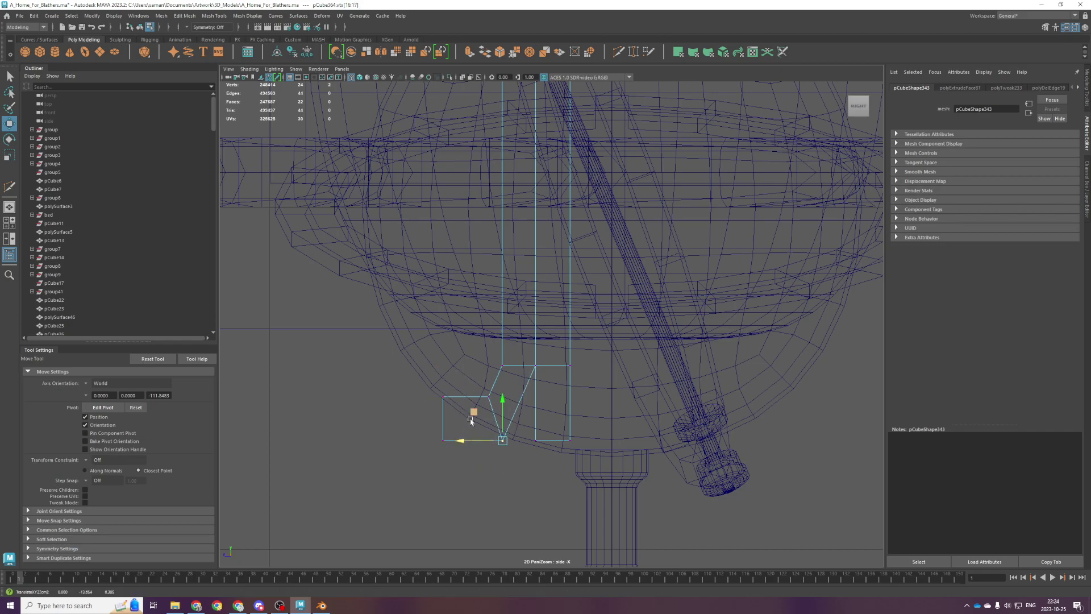
{"action": "left_click_drag", "start_coordinate": [479, 388], "coordinate": [506, 449]}
{"action": "left_click_drag", "start_coordinate": [494, 399], "coordinate": [494, 390]}
Bevel the edge loop at the foot's bend with a fraction of 0.9 and 2 segments.
{"action": "right_click_drag", "start_coordinate": [374, 380], "coordinate": [358, 302]}
{"action": "left_click", "coordinate": [498, 410]}
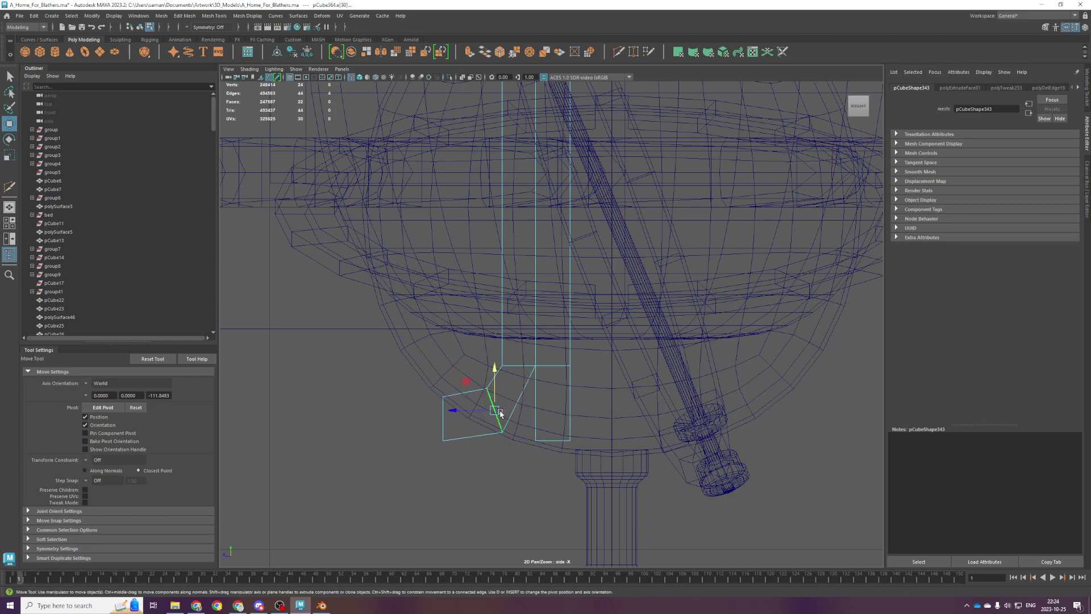
{"action": "right_click_drag", "start_coordinate": [406, 390], "coordinate": [375, 385]}
{"action": "left_click_drag", "start_coordinate": [403, 378], "coordinate": [466, 372]}
{"action": "key", "text": "ctrl+b"}
{"action": "left_click_drag", "start_coordinate": [493, 344], "coordinate": [499, 344]}
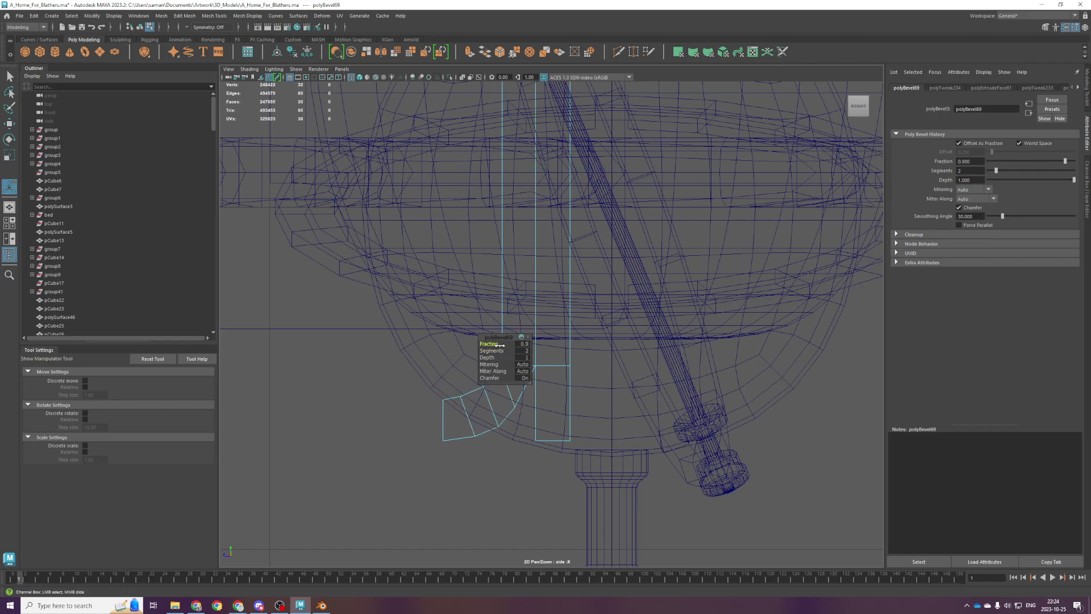
Return the leg to object mode and examine its bevelled foot in the perspective, front and side views.
{"action": "key", "text": "space"}
{"action": "key", "text": "space"}
{"action": "key", "text": "space"}
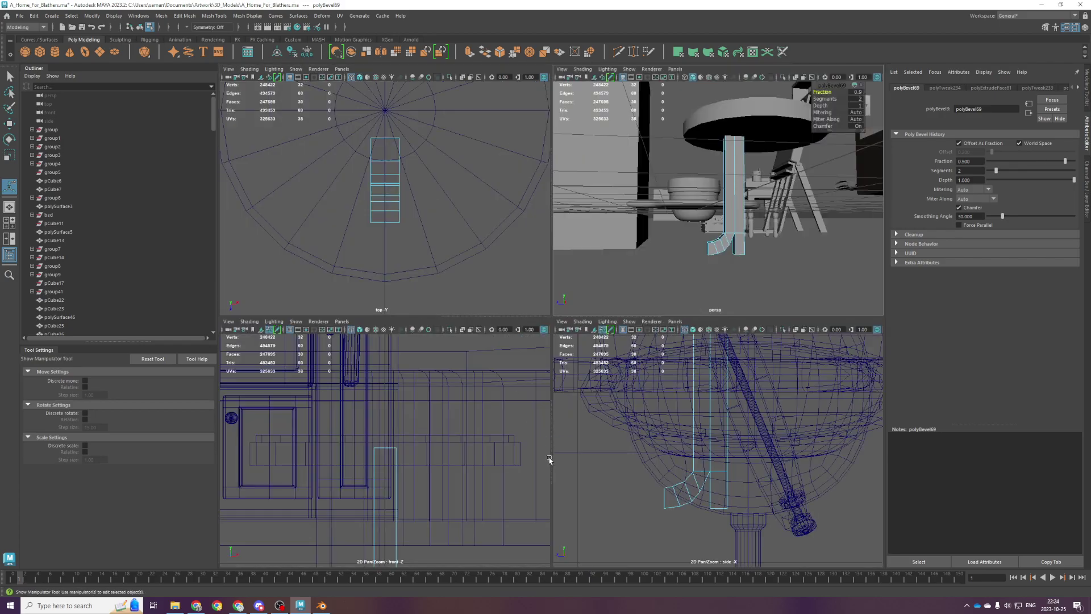
{"action": "key", "text": "space"}
{"action": "key", "text": "space"}
{"action": "key", "text": "space"}
{"action": "key", "text": "space"}
{"action": "key", "text": "space"}
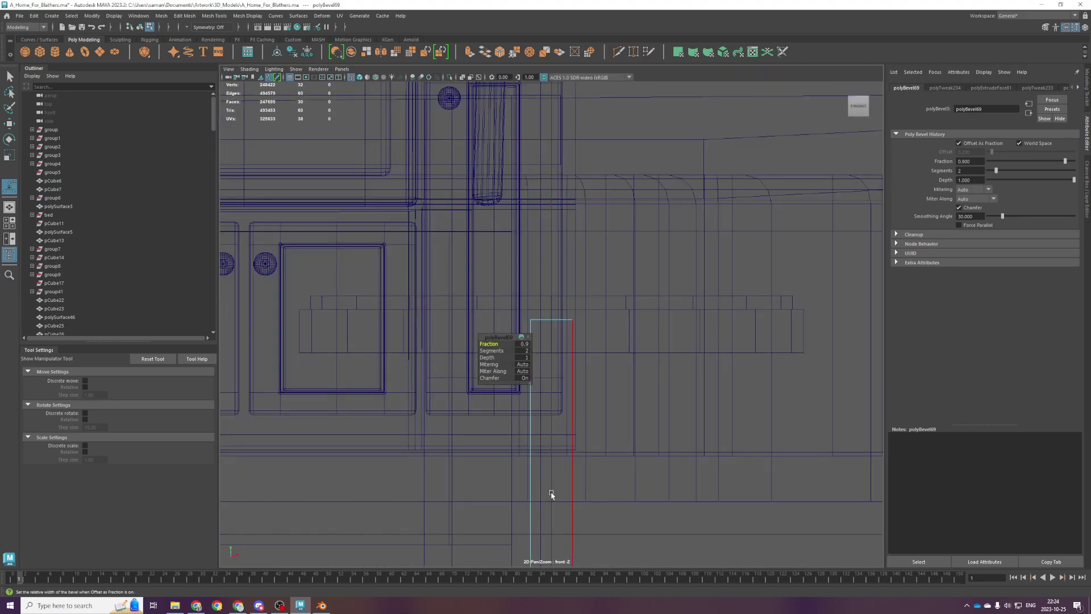
{"action": "scroll", "coordinate": [603, 439], "scroll_direction": "up", "scroll_amount": 2}
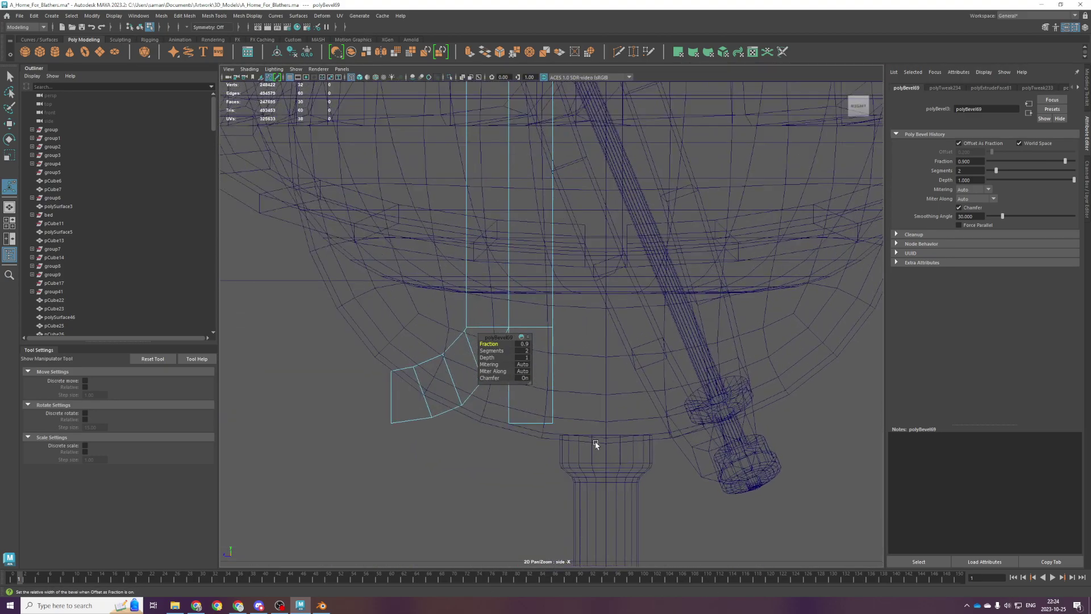
{"action": "middle_click_drag", "start_coordinate": [504, 331], "coordinate": [509, 375], "text": "alt"}
{"action": "right_click", "coordinate": [509, 375]}
{"action": "right_click_drag", "start_coordinate": [539, 388], "coordinate": [539, 372]}
{"action": "key", "text": "q"}
{"action": "left_click", "coordinate": [524, 372]}
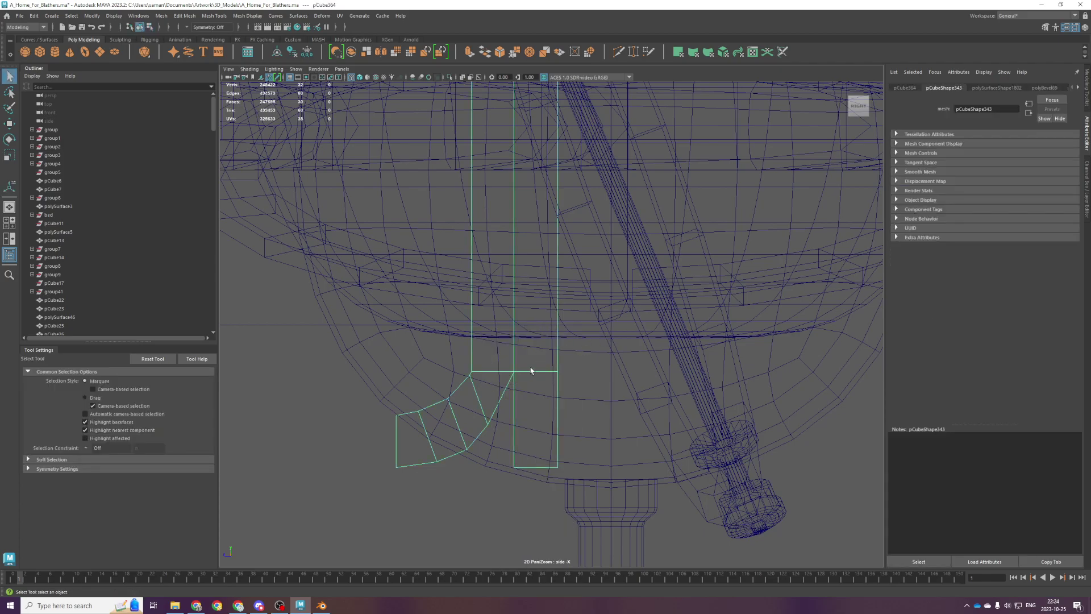
{"action": "scroll", "coordinate": [534, 404], "scroll_direction": "down", "scroll_amount": 3}
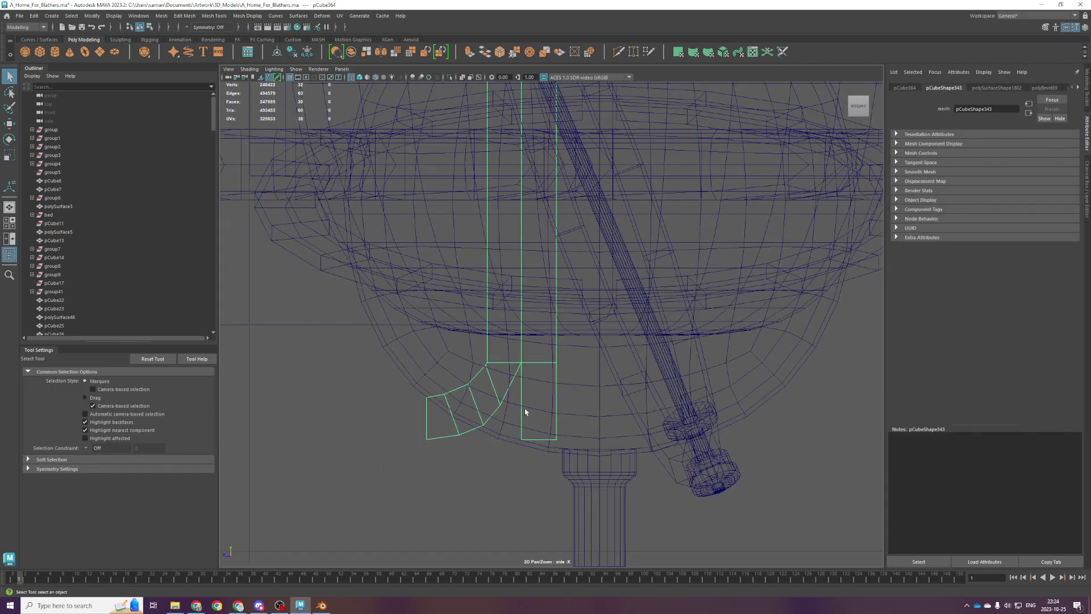
{"action": "scroll", "coordinate": [384, 453], "scroll_direction": "down", "scroll_amount": 2}
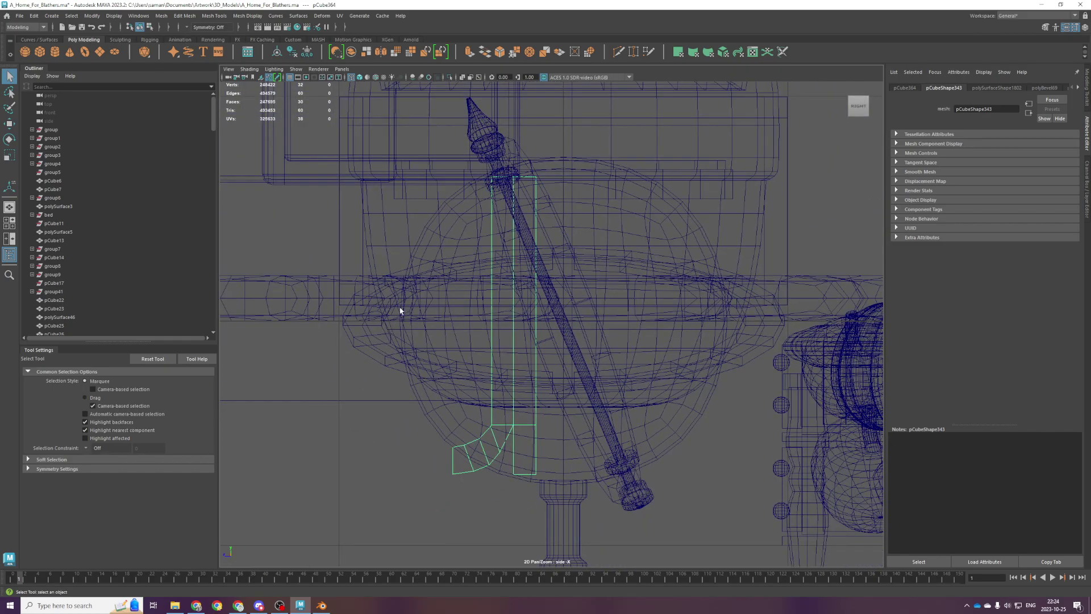
Shift the vertices on the vertical seam between the leg's two sections, including the bottom ones, to narrow the rear section.
{"action": "left_click", "coordinate": [335, 240]}
{"action": "left_click_drag", "start_coordinate": [529, 249], "coordinate": [537, 445]}
{"action": "key", "text": "e"}
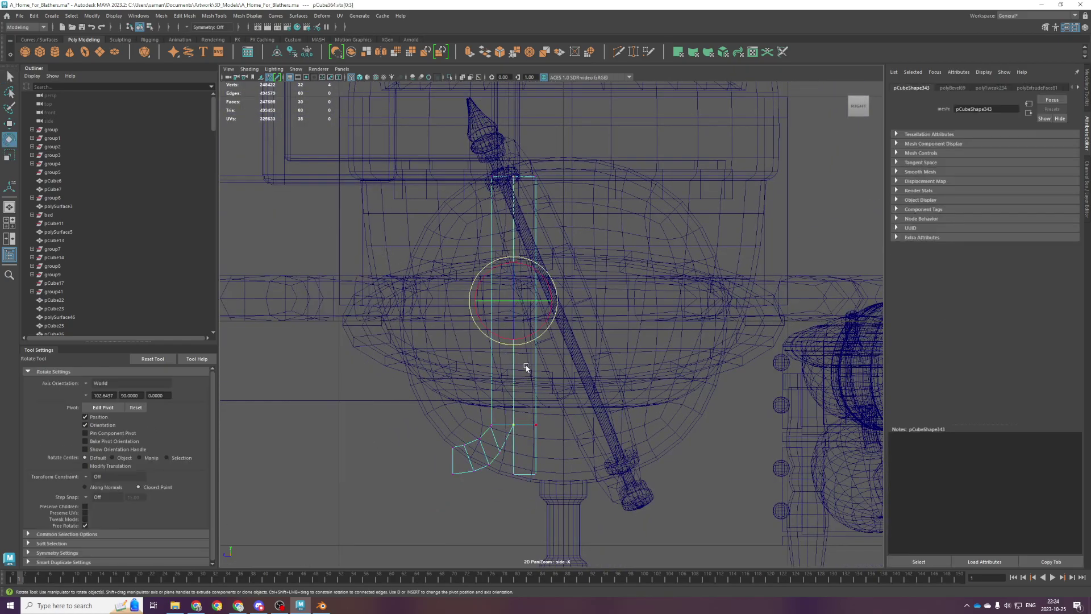
{"action": "key", "text": "w"}
{"action": "mouse_move", "coordinate": [495, 301]}
{"action": "left_mouse_down"}
{"action": "mouse_move", "coordinate": [475, 299]}
{"action": "mouse_move", "coordinate": [499, 304]}
{"action": "left_mouse_up"}
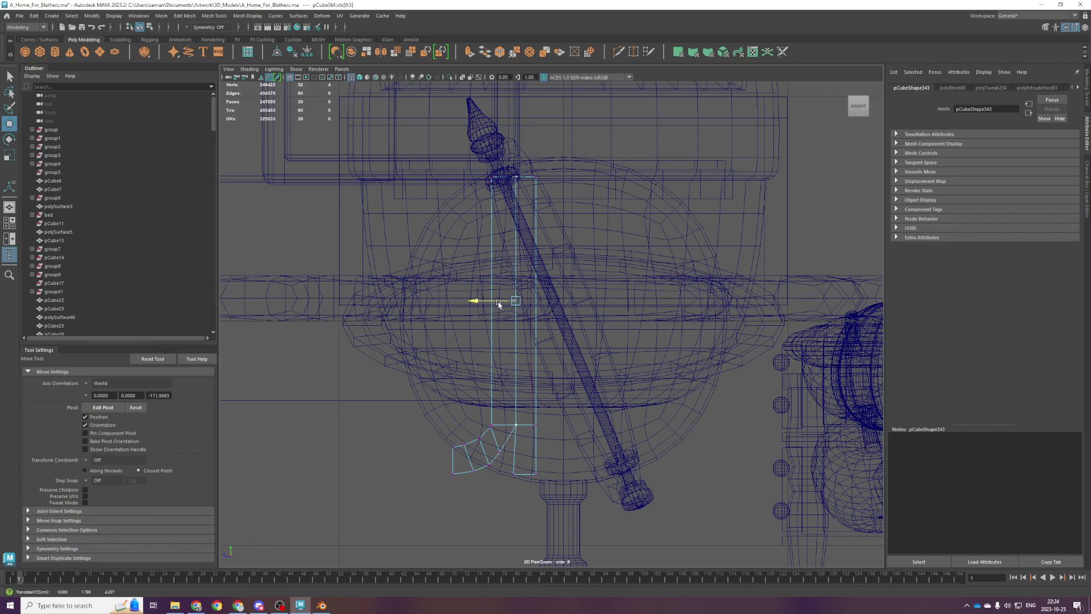
{"action": "left_click_drag", "start_coordinate": [506, 463], "coordinate": [519, 490], "text": "shift"}
{"action": "left_click_drag", "start_coordinate": [488, 326], "coordinate": [490, 328]}
Examine the leg's proportions beneath the tabletop in perspective and orthographic views.
{"action": "key", "text": "space"}
{"action": "key", "text": "space"}
{"action": "mouse_move", "coordinate": [629, 361]}
{"action": "left_mouse_down", "text": "alt"}
{"action": "mouse_move", "coordinate": [570, 359]}
{"action": "mouse_move", "coordinate": [530, 476]}
{"action": "left_mouse_up", "text": "alt"}
{"action": "key", "text": "space"}
{"action": "key", "text": "space"}
{"action": "middle_click_drag", "start_coordinate": [537, 509], "coordinate": [500, 321], "text": "alt"}
{"action": "scroll", "coordinate": [549, 511], "scroll_direction": "down", "scroll_amount": 1}
{"action": "key", "text": "space"}
{"action": "key", "text": "space"}
{"action": "scroll", "coordinate": [608, 402], "scroll_direction": "up", "scroll_amount": 3}
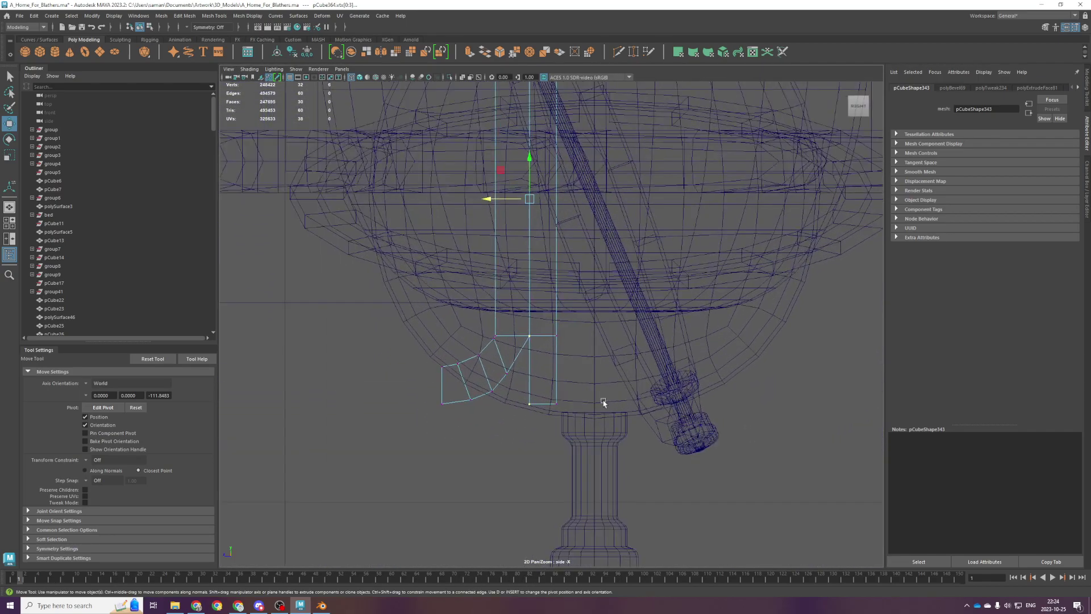
Move the foot's uppermost vertices near the post slightly down and outward, and save the scene.
{"action": "scroll", "coordinate": [494, 390], "scroll_direction": "up", "scroll_amount": 2}
{"action": "left_click_drag", "start_coordinate": [469, 364], "coordinate": [445, 323]}
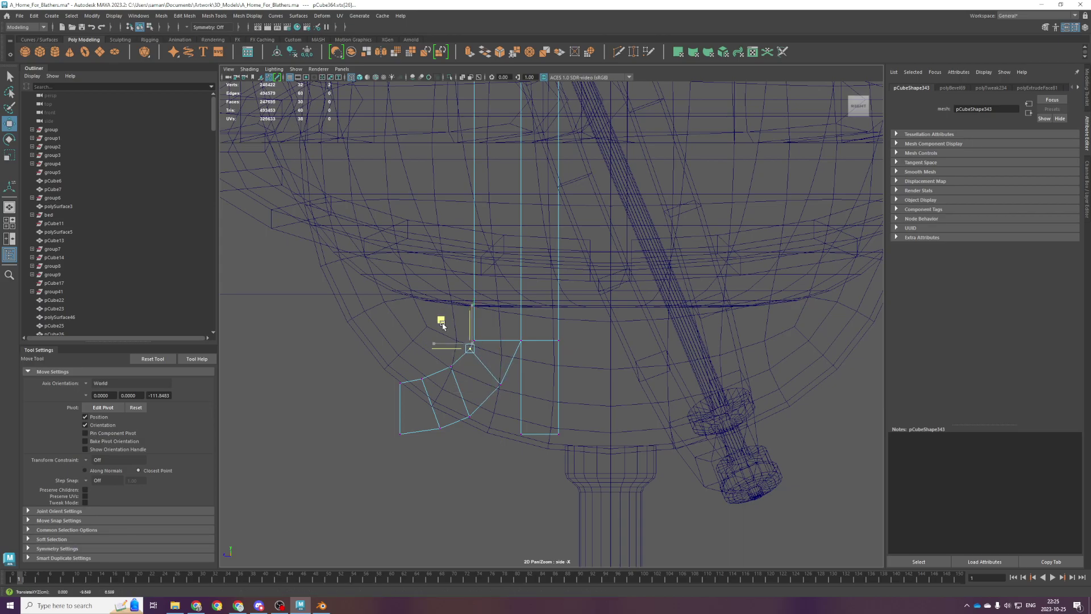
{"action": "right_click_drag", "start_coordinate": [500, 388], "coordinate": [683, 244]}
{"action": "key", "text": "q"}
{"action": "key", "text": "ctrl+s"}
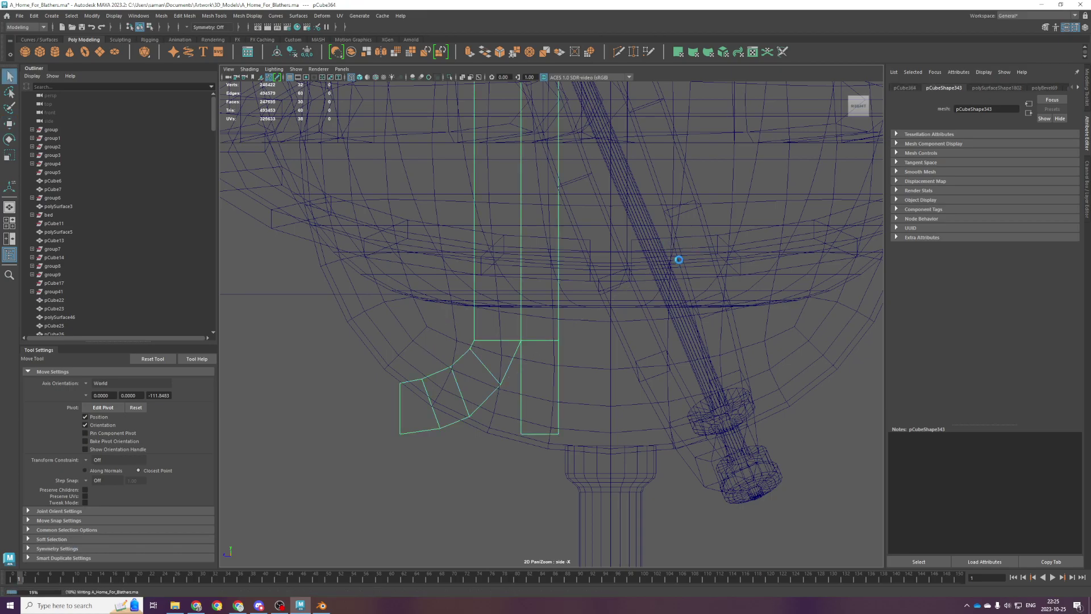
Examine the table and its leg from several angles in the perspective view.
{"action": "key", "text": "w"}
{"action": "key", "text": "space"}
{"action": "key", "text": "space"}
{"action": "scroll", "coordinate": [540, 308], "scroll_direction": "down", "scroll_amount": 2}
{"action": "scroll", "coordinate": [653, 283], "scroll_direction": "up", "scroll_amount": 3}
{"action": "key", "text": "space"}
{"action": "key", "text": "space"}
{"action": "scroll", "coordinate": [670, 286], "scroll_direction": "down", "scroll_amount": 4}
{"action": "left_click_drag", "start_coordinate": [670, 288], "coordinate": [512, 462], "text": "alt"}
{"action": "scroll", "coordinate": [591, 397], "scroll_direction": "up", "scroll_amount": 3}
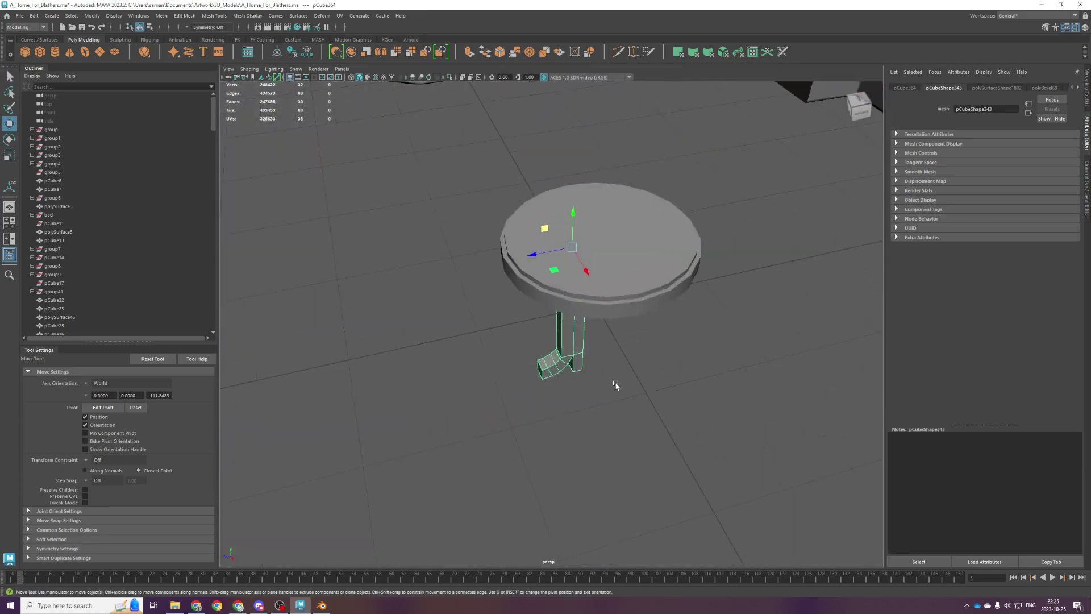
Lower all the vertices along the foot's upper curve slightly in the side view.
{"action": "key", "text": "space"}
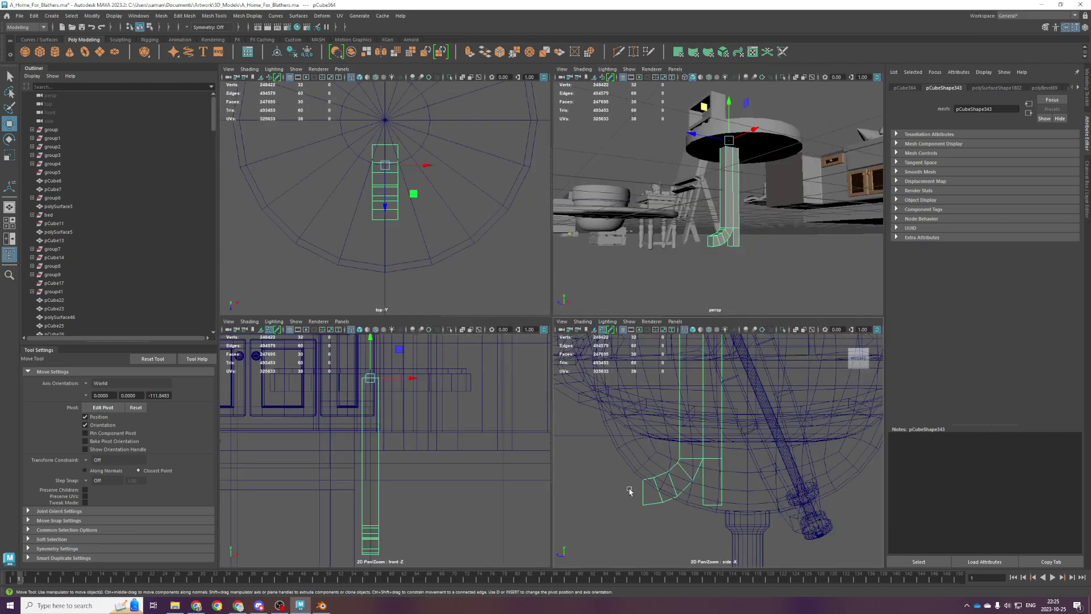
{"action": "key", "text": "space"}
{"action": "right_click_drag", "start_coordinate": [389, 359], "coordinate": [358, 348]}
{"action": "left_click_drag", "start_coordinate": [365, 333], "coordinate": [472, 396]}
{"action": "left_click_drag", "start_coordinate": [435, 340], "coordinate": [433, 336]}
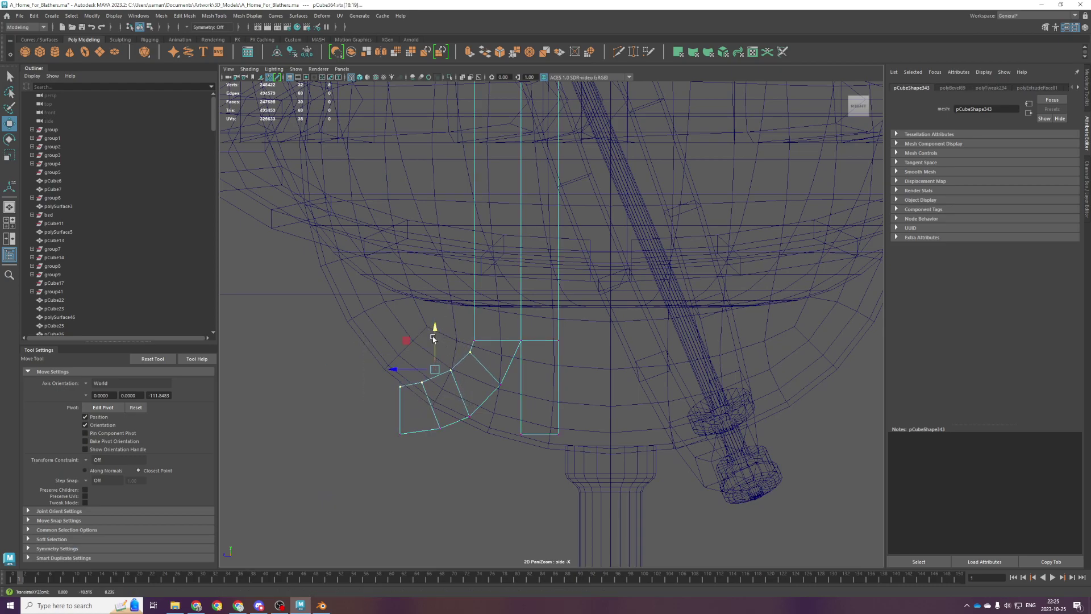
Extrude the foot's end face outward to lengthen the foot, and save the scene.
{"action": "left_click", "coordinate": [411, 423]}
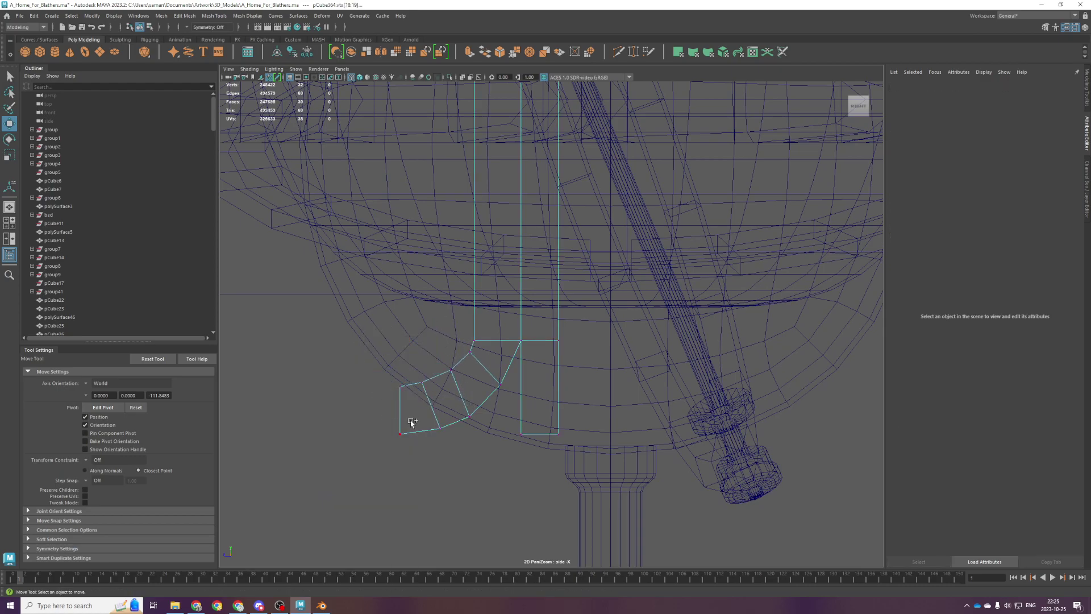
{"action": "right_click_drag", "start_coordinate": [409, 403], "coordinate": [401, 407]}
{"action": "left_click_drag", "start_coordinate": [404, 420], "coordinate": [352, 416]}
{"action": "key", "text": "ctrl+e"}
{"action": "key", "text": "w"}
{"action": "key", "text": "q"}
{"action": "key", "text": "ctrl+s"}
Return to object mode and examine the finished leg in perspective and from above.
{"action": "key", "text": "F8"}
{"action": "key", "text": "space"}
{"action": "key", "text": "space"}
{"action": "left_click_drag", "start_coordinate": [579, 284], "coordinate": [509, 295], "text": "alt"}
{"action": "scroll", "coordinate": [509, 295], "scroll_direction": "up", "scroll_amount": 4}
{"action": "key", "text": "space"}
{"action": "key", "text": "space"}
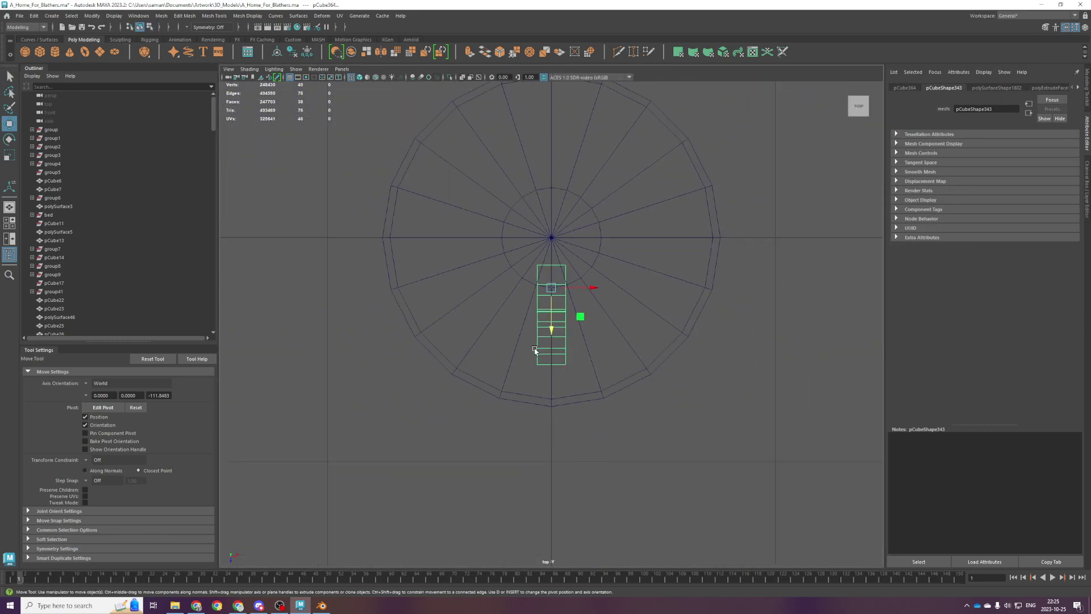
Duplicate the leg and rotate the copy to -90 degrees in Y around the tabletop's centre.
{"action": "key", "text": "ctrl+d"}
{"action": "key", "text": "e"}
{"action": "scroll", "coordinate": [574, 334], "scroll_direction": "up", "scroll_amount": 3}
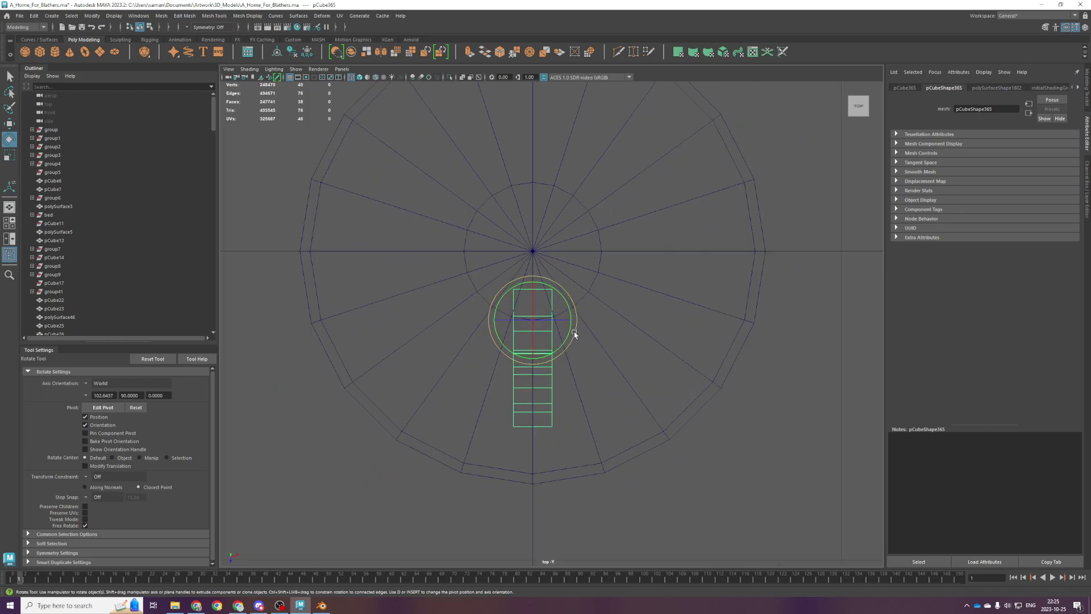
{"action": "key", "text": "d"}
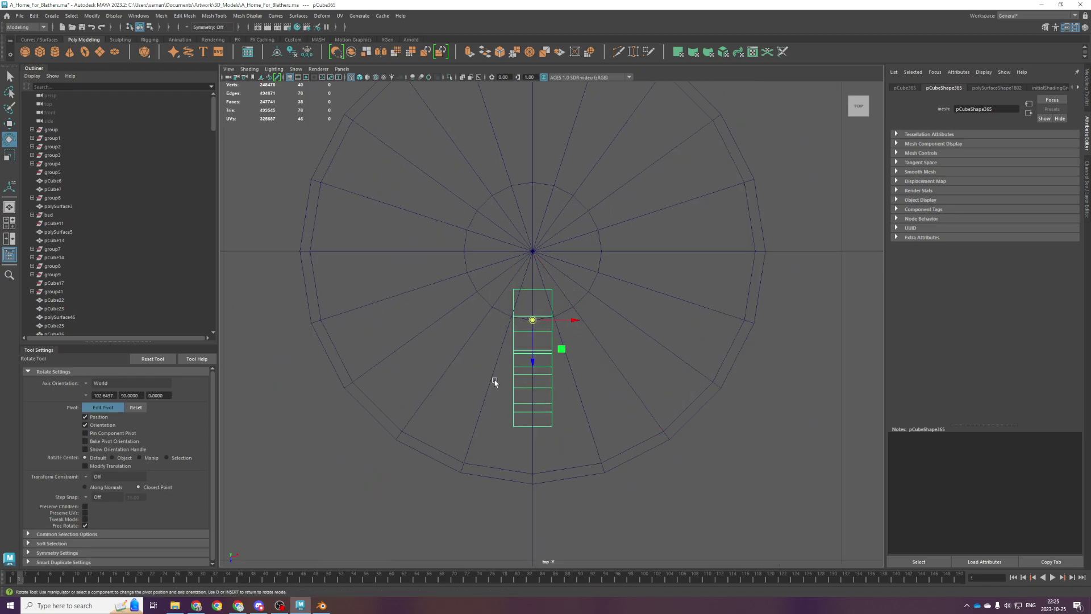
{"action": "left_click_drag", "start_coordinate": [536, 367], "coordinate": [495, 267]}
{"action": "key", "text": "d"}
{"action": "left_click", "coordinate": [1086, 176]}
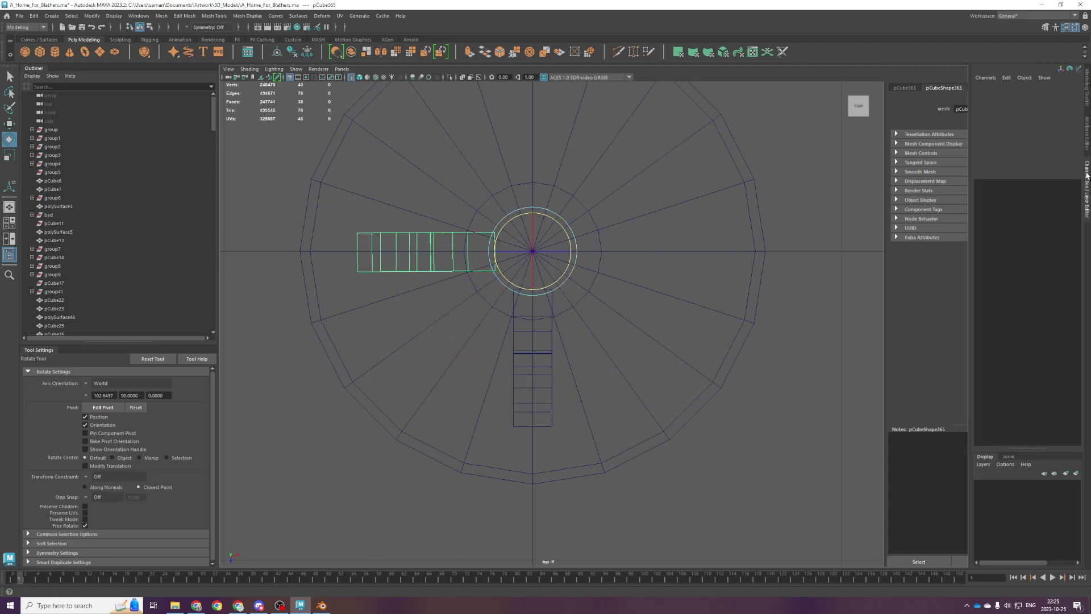
{"action": "key", "text": "Return"}
Set the Y rotation of a second leg copy to 180 degrees and save the scene.
{"action": "scroll", "coordinate": [546, 301], "scroll_direction": "down", "scroll_amount": 3}
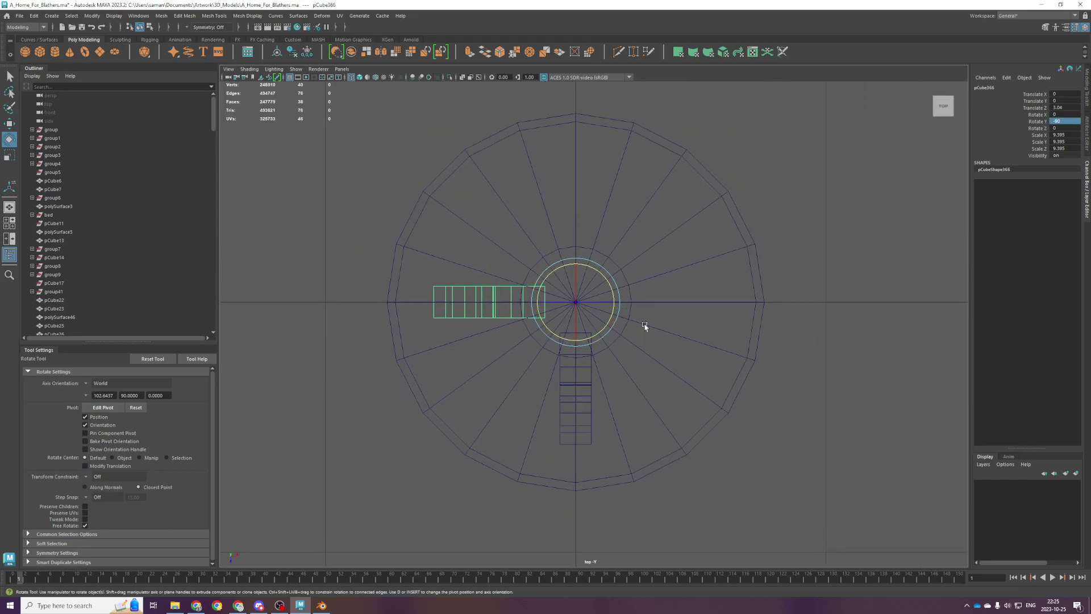
{"action": "left_click_drag", "start_coordinate": [602, 332], "coordinate": [927, 182]}
{"action": "type", "text": "180"}
{"action": "key", "text": "Return"}
{"action": "key", "text": "q"}
{"action": "key", "text": "ctrl+s"}
{"action": "key", "text": "e"}
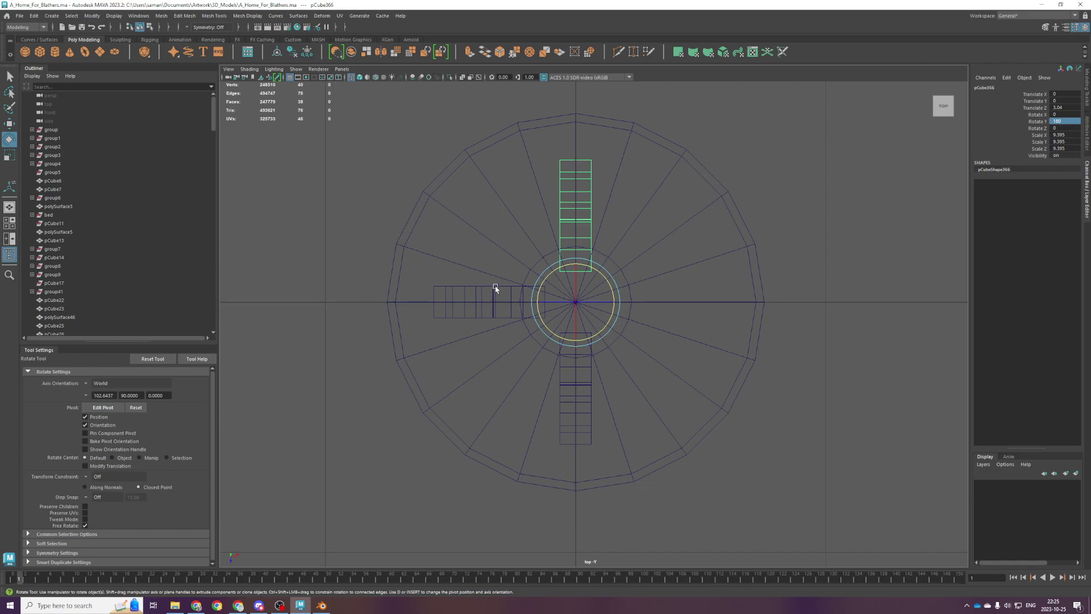
Delete the two rotated leg copies.
{"action": "left_click", "coordinate": [489, 299], "text": "shift"}
{"action": "key", "text": "Delete"}
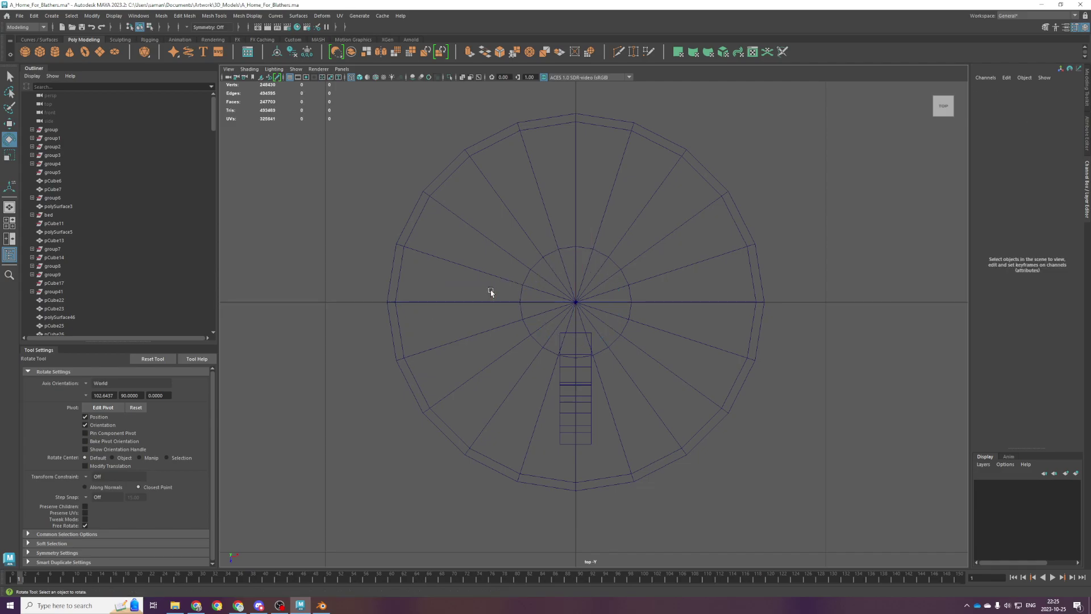
Try Duplicate Special on the original leg with three instances in 90-degree steps around Y, and undo it.
{"action": "left_click", "coordinate": [560, 421]}
{"action": "left_click", "coordinate": [52, 15]}
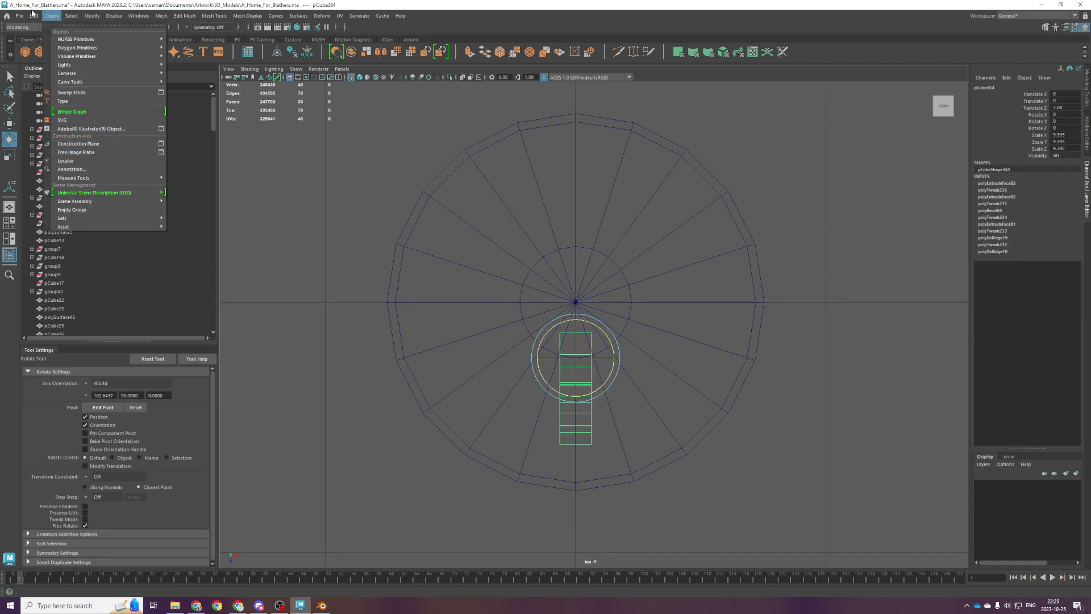
{"action": "mouse_move", "coordinate": [33, 15]}
{"action": "left_click", "coordinate": [139, 150]}
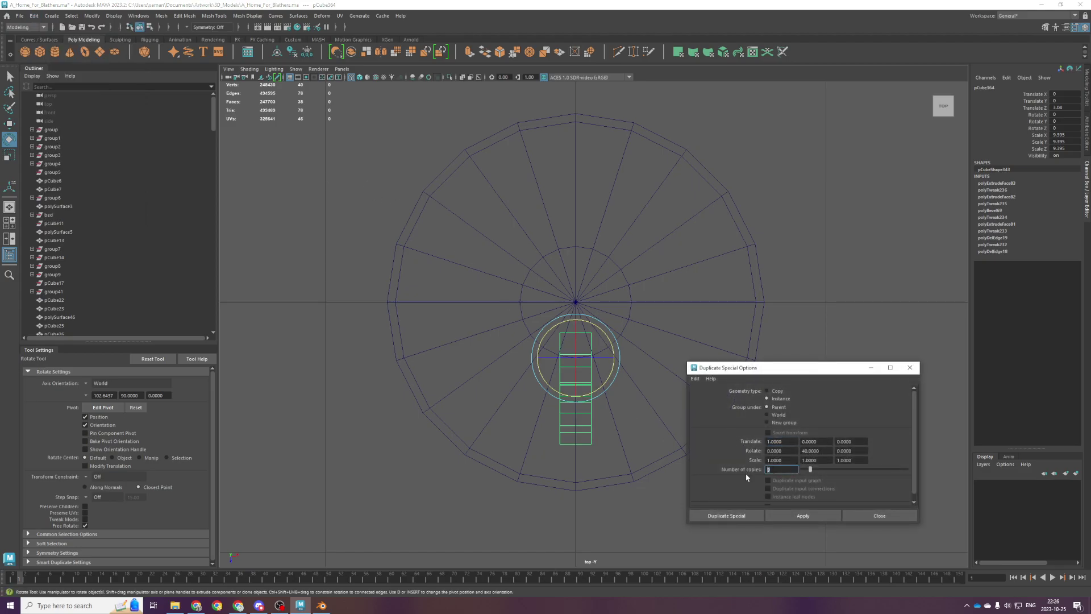
{"action": "left_click", "coordinate": [817, 451]}
{"action": "left_click", "coordinate": [730, 514]}
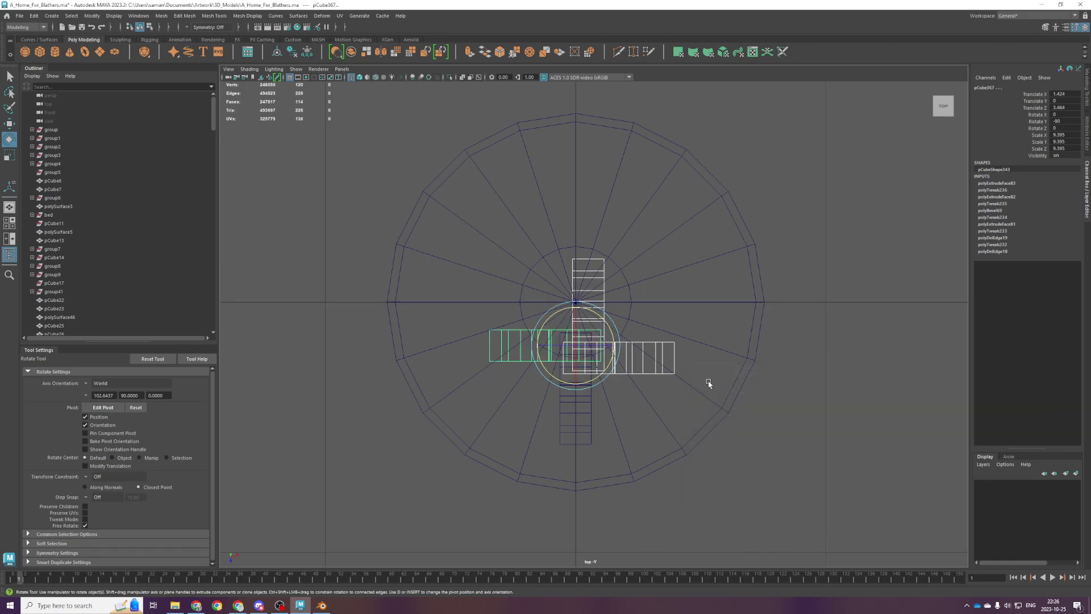
{"action": "key", "text": "ctrl+z"}
Move the leg's pivot to the tabletop's centre, then try duplicating the leg with Duplicate Special and undo it.
{"action": "key", "text": "d"}
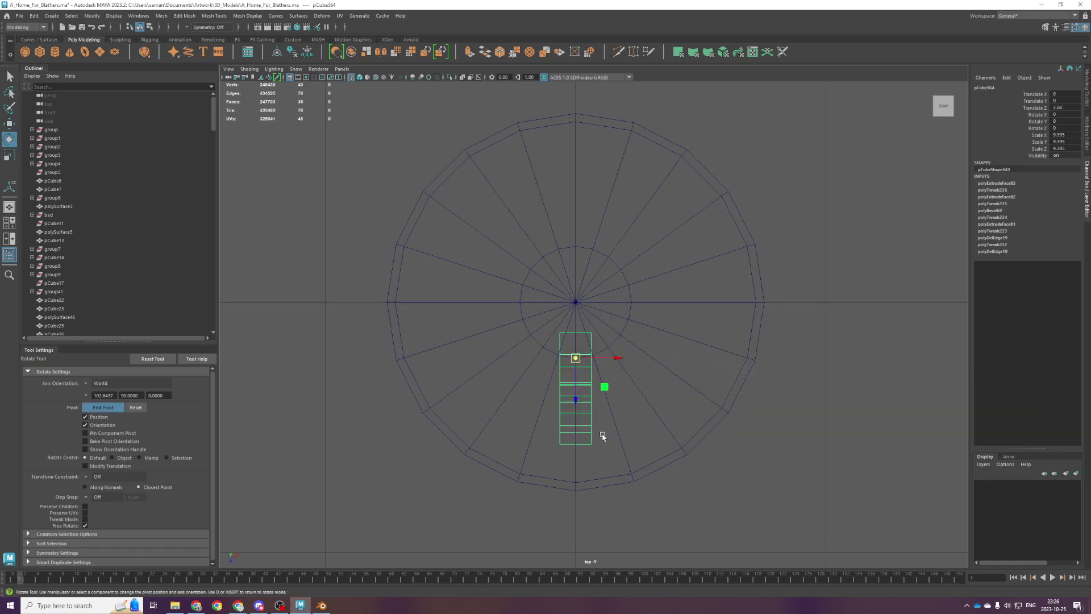
{"action": "left_click_drag", "start_coordinate": [575, 392], "coordinate": [574, 301]}
{"action": "key", "text": "w"}
{"action": "key", "text": "ctrl+shift+d"}
{"action": "key", "text": "ctrl+z"}
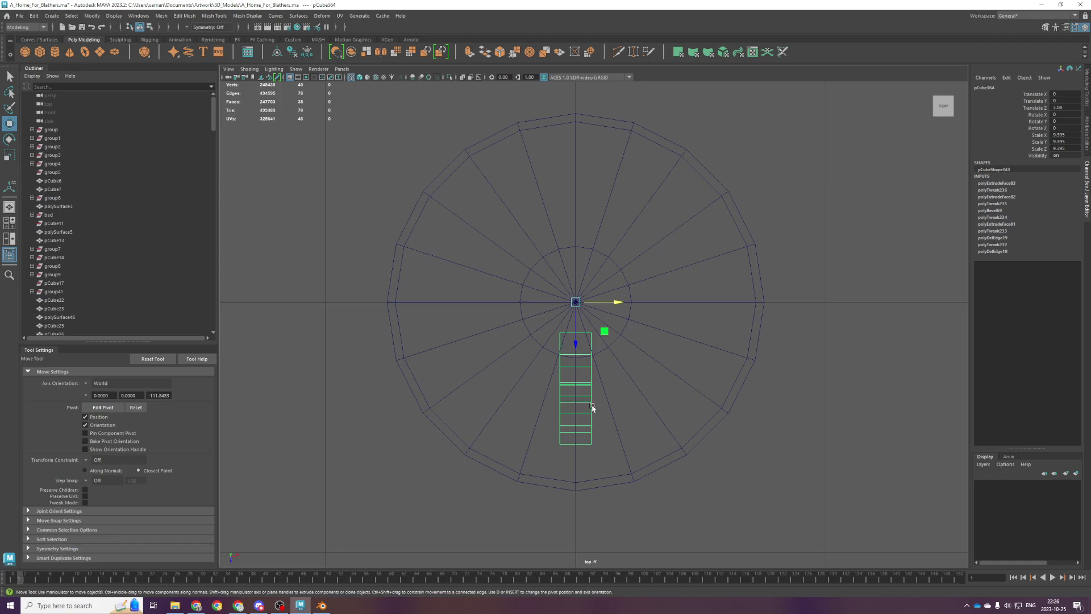
Clear the leg's history and freeze its transformations with the pivot at the tabletop's centre, and save the scene.
{"action": "left_click", "coordinate": [279, 53]}
{"action": "left_click", "coordinate": [292, 52]}
{"action": "left_click", "coordinate": [306, 53]}
{"action": "key", "text": "d"}
{"action": "left_click_drag", "start_coordinate": [575, 414], "coordinate": [576, 394]}
{"action": "key", "text": "d"}
{"action": "key", "text": "ctrl+s"}
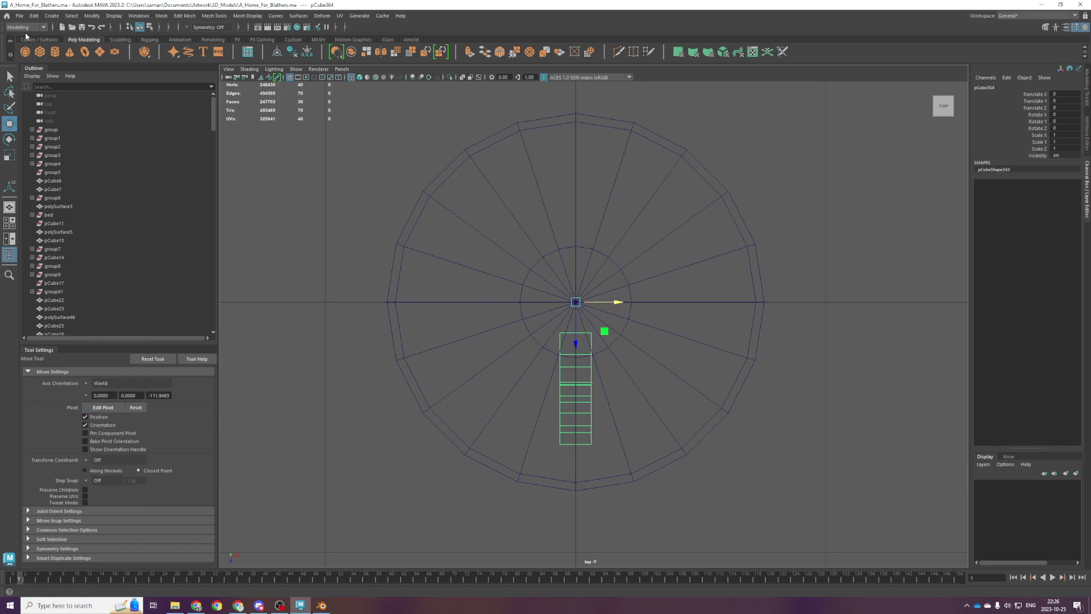
Create three instances of the leg at 90-degree steps around Y with an X translation of 0, and save the scene.
{"action": "left_click", "coordinate": [32, 15]}
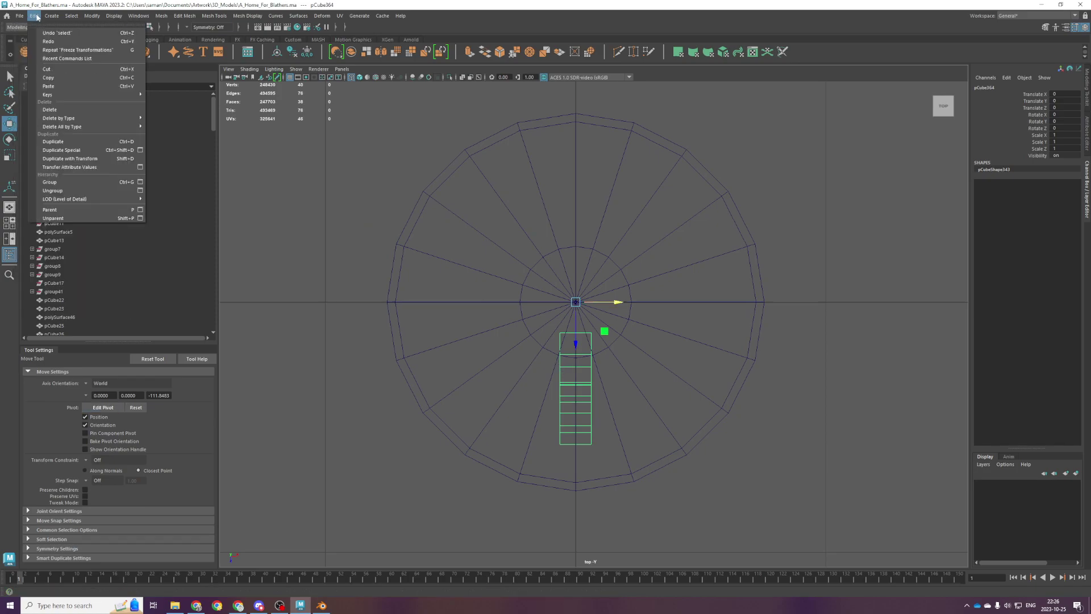
{"action": "left_click", "coordinate": [139, 150]}
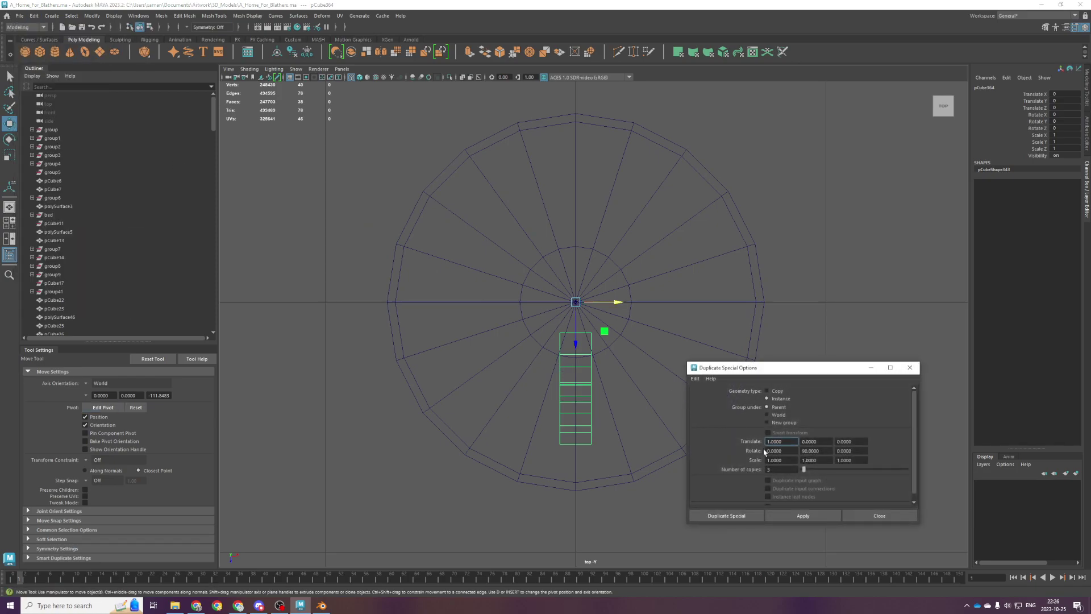
{"action": "type", "text": "0"}
{"action": "left_click", "coordinate": [729, 517]}
{"action": "key", "text": "space"}
{"action": "key", "text": "ctrl+s"}
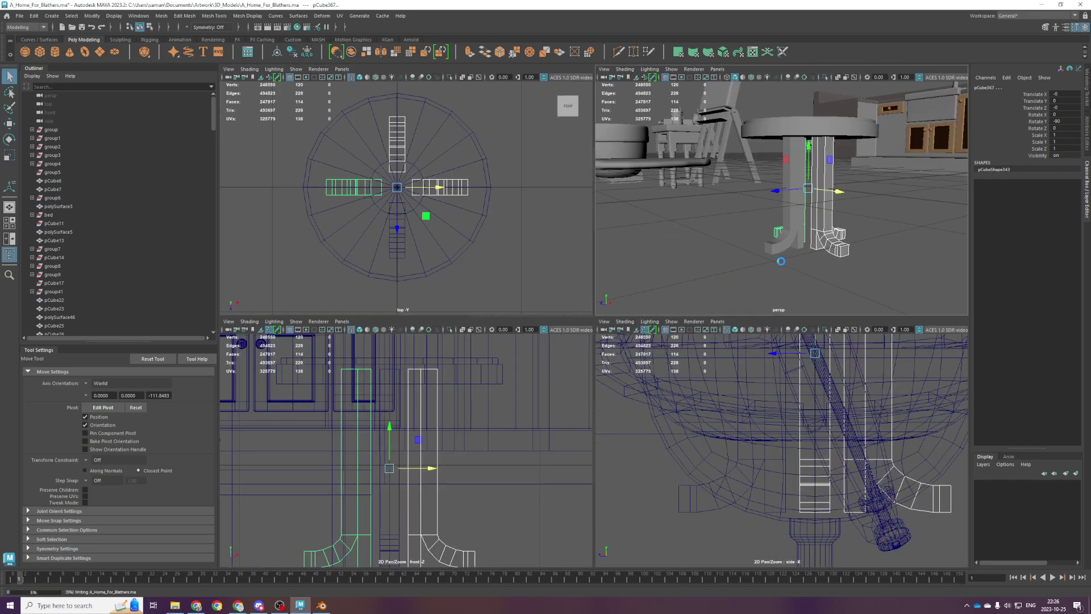
Select the tabletop and examine how the four legs sit beneath it.
{"action": "key", "text": "space"}
{"action": "scroll", "coordinate": [728, 273], "scroll_direction": "down", "scroll_amount": 3}
{"action": "left_click_drag", "start_coordinate": [728, 273], "coordinate": [692, 264], "text": "alt"}
{"action": "left_click", "coordinate": [679, 253]}
{"action": "scroll", "coordinate": [641, 317], "scroll_direction": "down", "scroll_amount": 3}
{"action": "mouse_move", "coordinate": [641, 318]}
{"action": "left_mouse_down", "text": "alt"}
{"action": "mouse_move", "coordinate": [655, 254]}
{"action": "mouse_move", "coordinate": [666, 294]}
{"action": "mouse_move", "coordinate": [643, 323]}
{"action": "left_mouse_up", "text": "alt"}
{"action": "left_click_drag", "start_coordinate": [709, 336], "coordinate": [619, 242], "text": "alt"}
{"action": "key", "text": "space"}
{"action": "key", "text": "space"}
Scale the tabletop's upper faces slightly outward in the horizontal plane.
{"action": "key", "text": "r"}
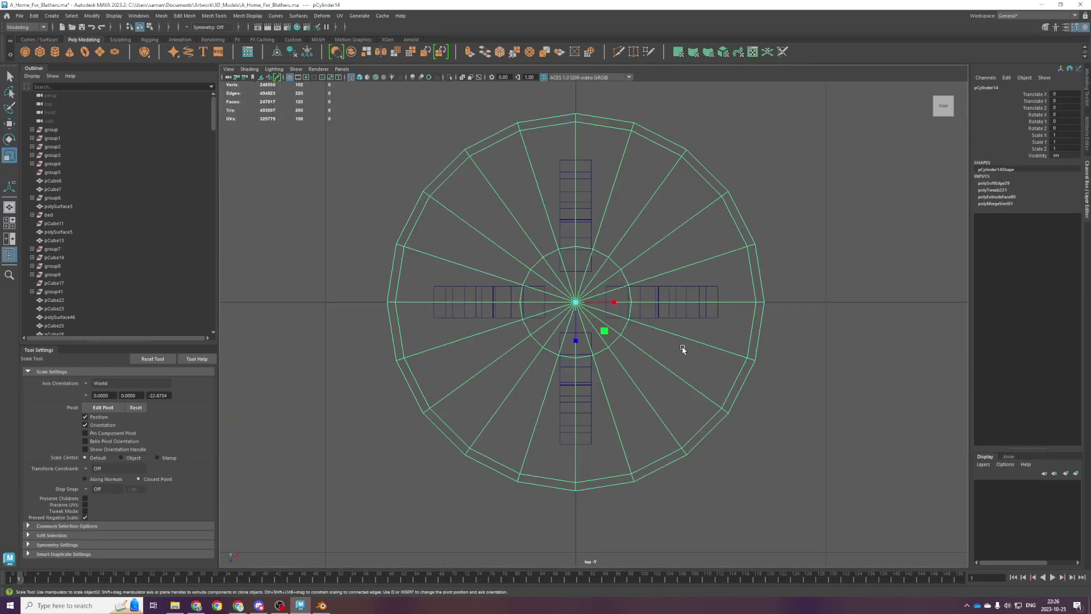
{"action": "scroll", "coordinate": [604, 331], "scroll_direction": "up", "scroll_amount": 3}
{"action": "key", "text": "space"}
{"action": "key", "text": "space"}
{"action": "scroll", "coordinate": [427, 409], "scroll_direction": "down", "scroll_amount": 3}
{"action": "scroll", "coordinate": [512, 267], "scroll_direction": "up", "scroll_amount": 3}
{"action": "right_click_drag", "start_coordinate": [305, 228], "coordinate": [307, 240]}
{"action": "left_click_drag", "start_coordinate": [335, 205], "coordinate": [777, 225]}
{"action": "key", "text": "space"}
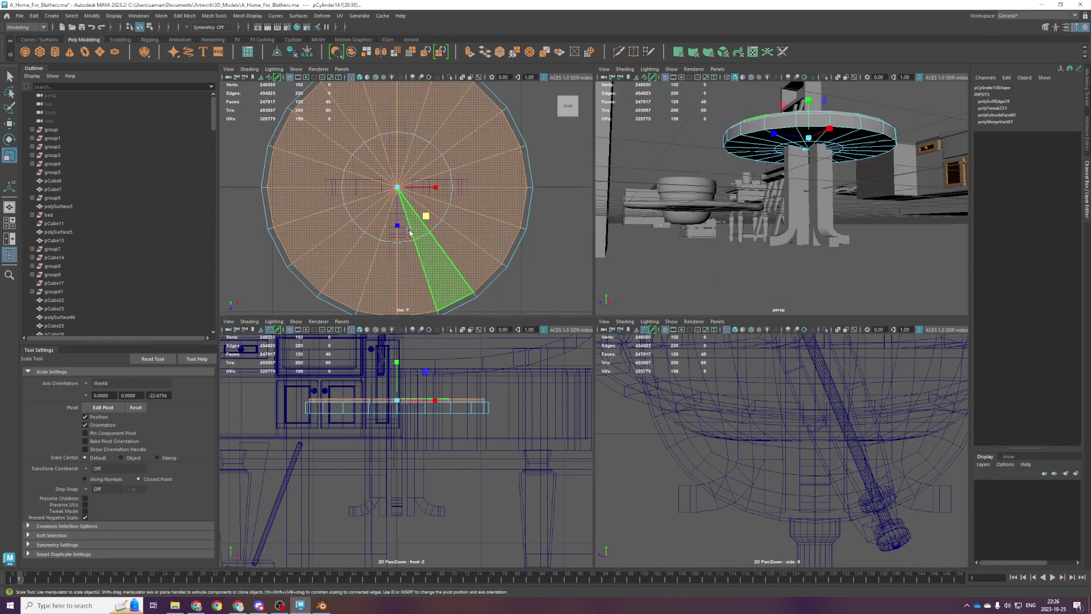
{"action": "left_click_drag", "start_coordinate": [426, 216], "coordinate": [427, 216]}
{"action": "key", "text": "space"}
{"action": "left_click_drag", "start_coordinate": [666, 245], "coordinate": [669, 282], "text": "alt"}
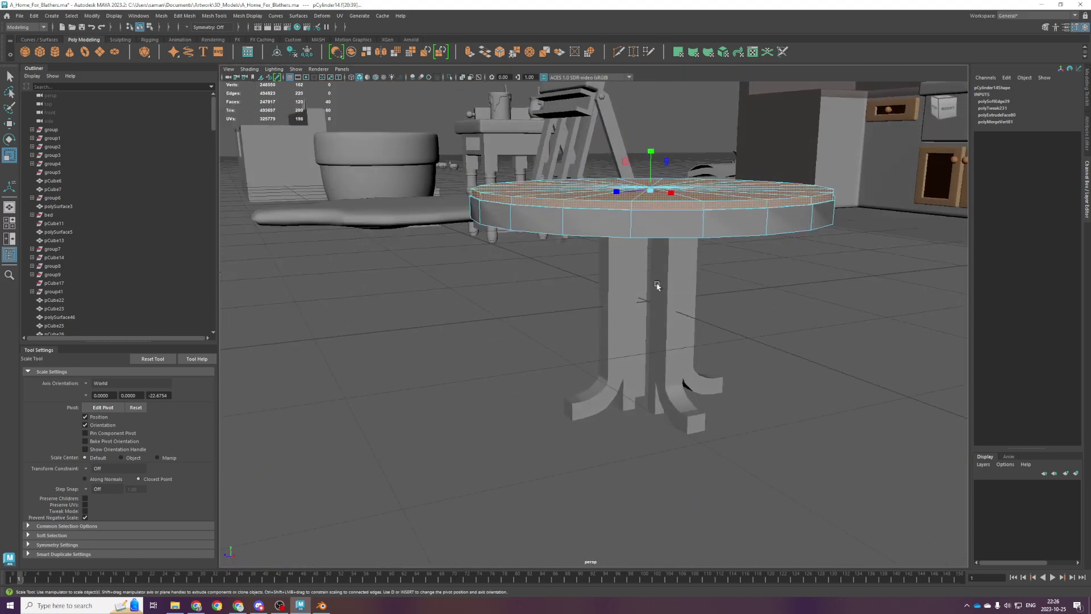
Harden the edge loop around the tabletop's lower rim.
{"action": "right_click_drag", "start_coordinate": [669, 280], "coordinate": [668, 261]}
{"action": "left_click", "coordinate": [557, 232]}
{"action": "double_click", "coordinate": [558, 234]}
{"action": "left_click", "coordinate": [241, 16]}
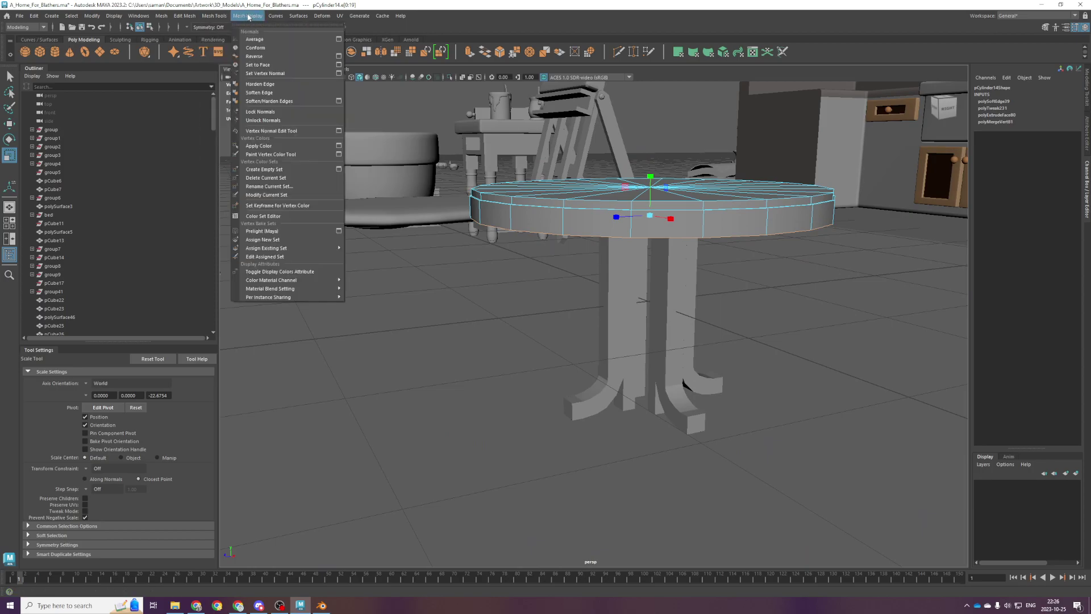
{"action": "left_click", "coordinate": [265, 87]}
{"action": "key", "text": "w"}
Move all vertices of the original leg away from the tabletop's centre to spread the instanced legs apart.
{"action": "scroll", "coordinate": [630, 296], "scroll_direction": "down", "scroll_amount": 4}
{"action": "left_click_drag", "start_coordinate": [634, 312], "coordinate": [631, 284], "text": "alt"}
{"action": "right_click_drag", "start_coordinate": [671, 230], "coordinate": [705, 218]}
{"action": "left_click_drag", "start_coordinate": [611, 312], "coordinate": [596, 253], "text": "alt"}
{"action": "left_click", "coordinate": [611, 284]}
{"action": "key", "text": "space"}
{"action": "key", "text": "space"}
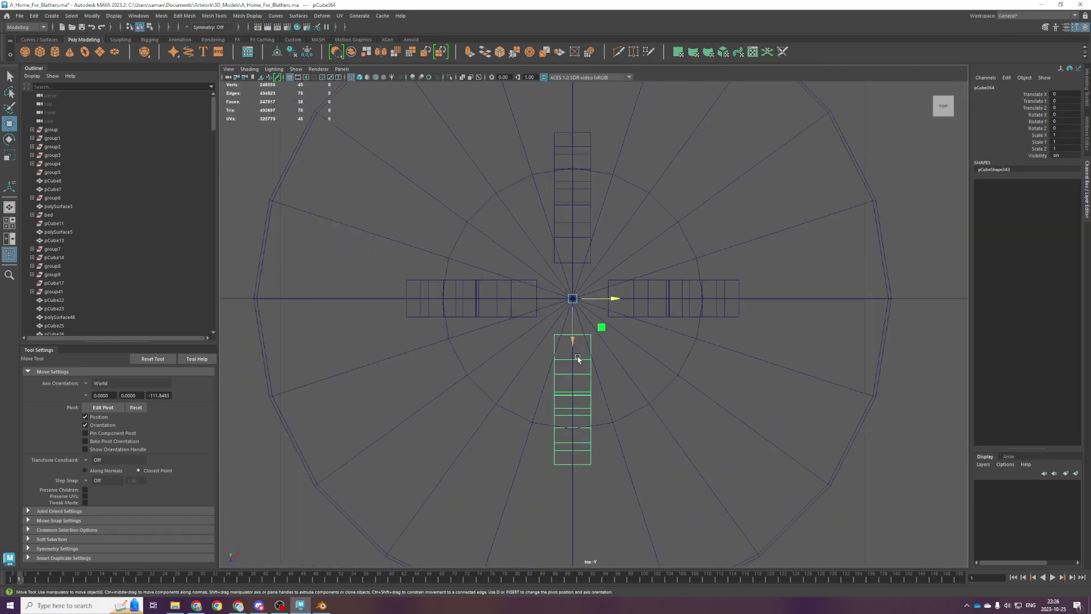
{"action": "key", "text": "F9"}
{"action": "left_click_drag", "start_coordinate": [526, 312], "coordinate": [619, 489]}
{"action": "left_click_drag", "start_coordinate": [570, 433], "coordinate": [568, 500]}
{"action": "key", "text": "space"}
{"action": "key", "text": "space"}
{"action": "left_click_drag", "start_coordinate": [693, 267], "coordinate": [677, 304], "text": "alt"}
{"action": "left_click_drag", "start_coordinate": [548, 324], "coordinate": [544, 320]}
{"action": "left_click", "coordinate": [709, 340]}
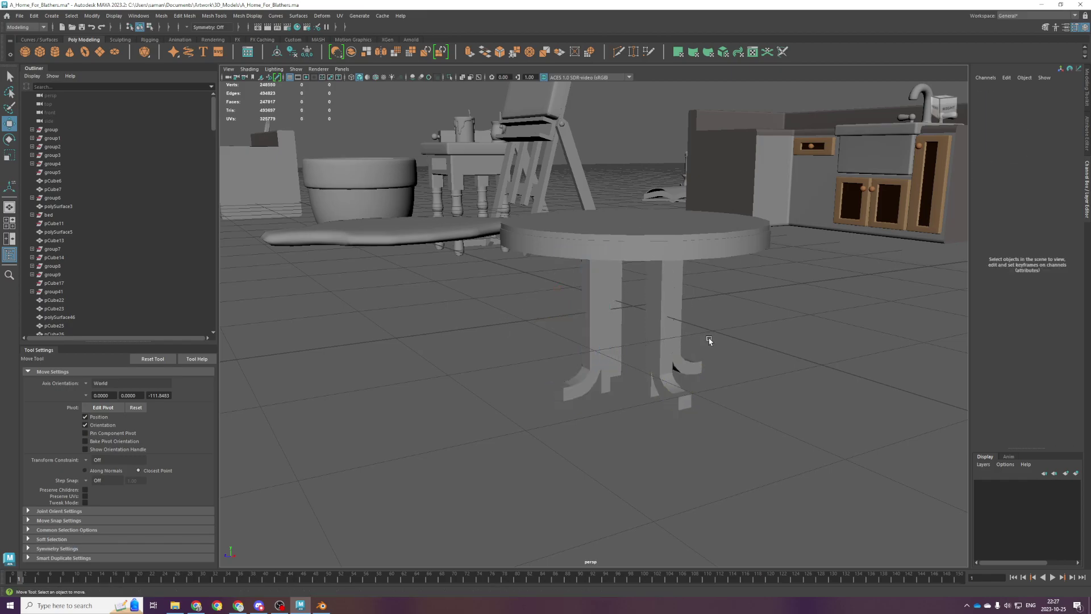
Examine the spread legs and the tabletop's proportions from several angles.
{"action": "left_click_drag", "start_coordinate": [710, 340], "coordinate": [661, 213], "text": "alt"}
{"action": "left_click", "coordinate": [660, 214]}
{"action": "key", "text": "space"}
{"action": "key", "text": "space"}
{"action": "key", "text": "space"}
{"action": "key", "text": "space"}
{"action": "key", "text": "space"}
{"action": "key", "text": "space"}
{"action": "left_click_drag", "start_coordinate": [674, 340], "coordinate": [556, 387], "text": "alt"}
{"action": "left_click", "coordinate": [746, 289]}
{"action": "left_click_drag", "start_coordinate": [746, 289], "coordinate": [640, 373], "text": "alt"}
Select the leg rotated 90 degrees in Y and save the scene.
{"action": "key", "text": "ctrl+s"}
{"action": "left_click", "coordinate": [662, 391]}
{"action": "key", "text": "w"}
{"action": "scroll", "coordinate": [634, 337], "scroll_direction": "down", "scroll_amount": 4}
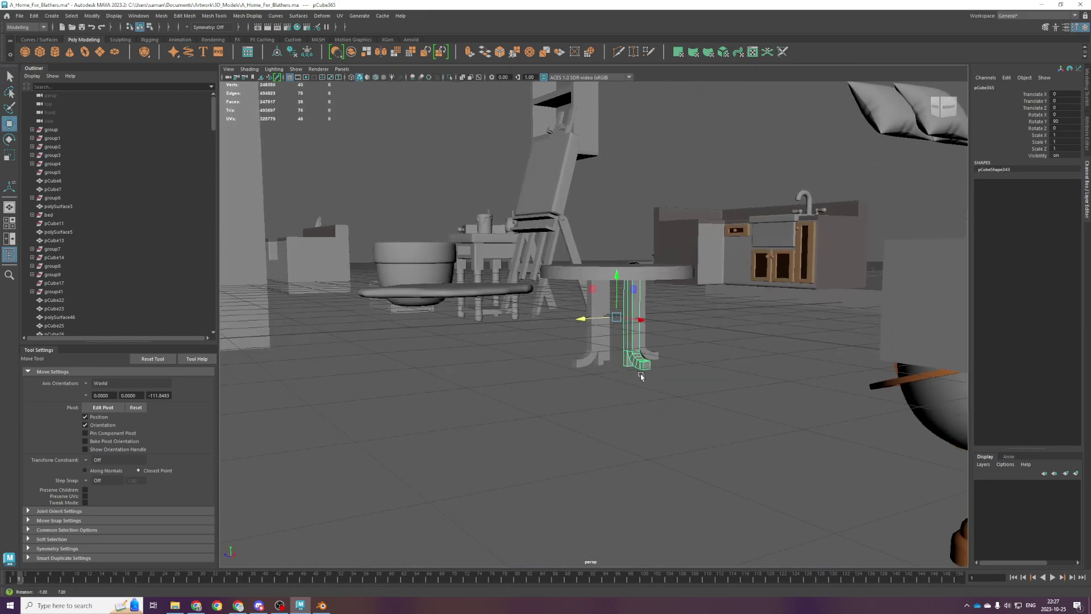
{"action": "scroll", "coordinate": [641, 376], "scroll_direction": "up", "scroll_amount": 5}
{"action": "key", "text": "q"}
{"action": "key", "text": "ctrl+s"}
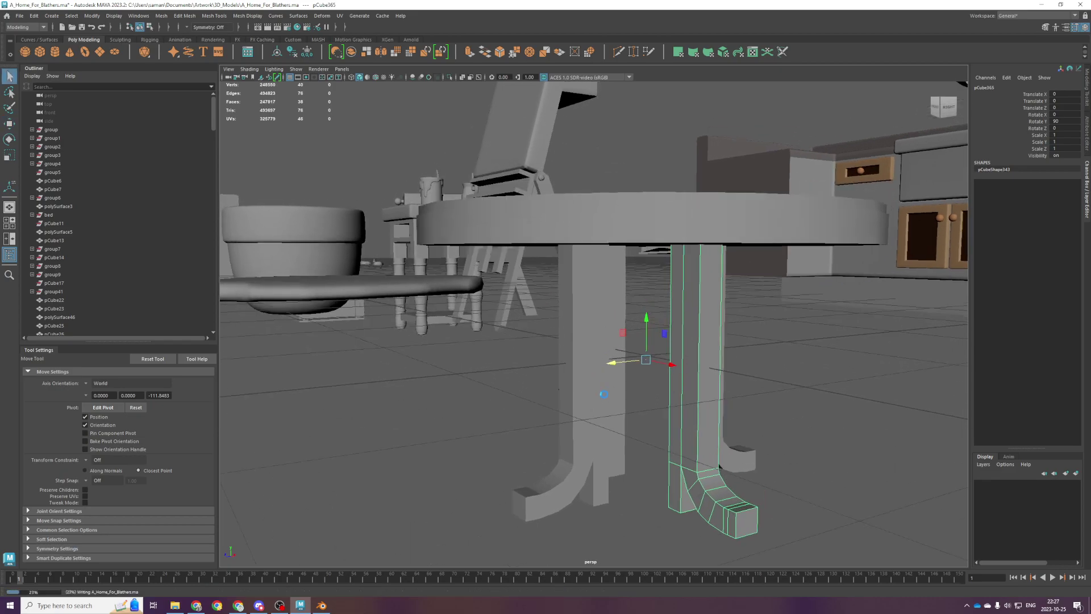
Select the inner upright faces of the leg rotated 90 degrees, working from above.
{"action": "left_click_drag", "start_coordinate": [556, 440], "coordinate": [531, 414], "text": "alt"}
{"action": "scroll", "coordinate": [545, 401], "scroll_direction": "up", "scroll_amount": 3}
{"action": "key", "text": "space"}
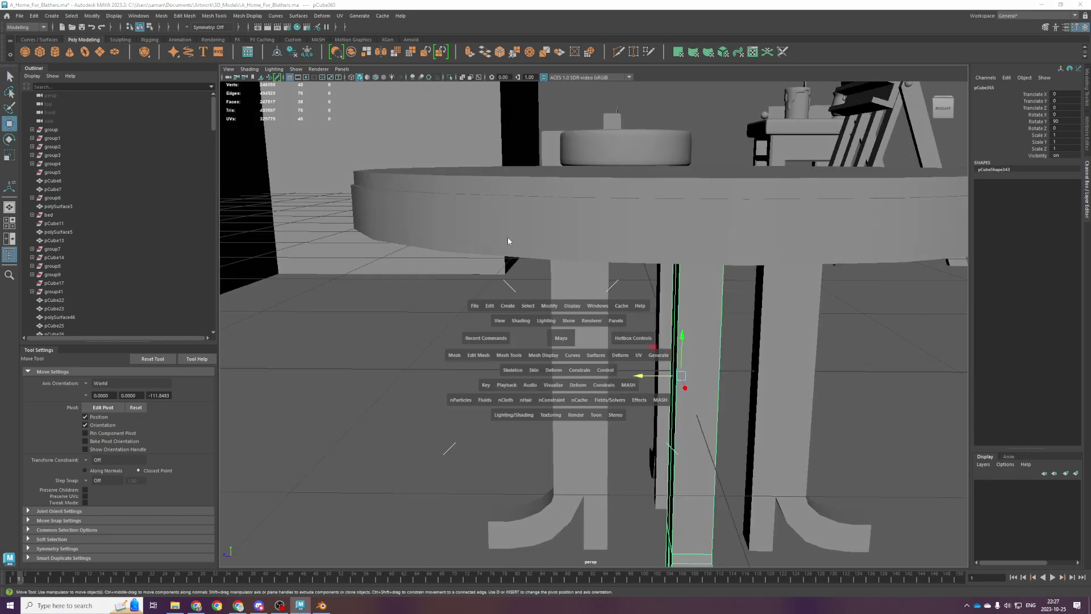
{"action": "key", "text": "space"}
{"action": "key", "text": "f"}
{"action": "scroll", "coordinate": [510, 288], "scroll_direction": "down", "scroll_amount": 3}
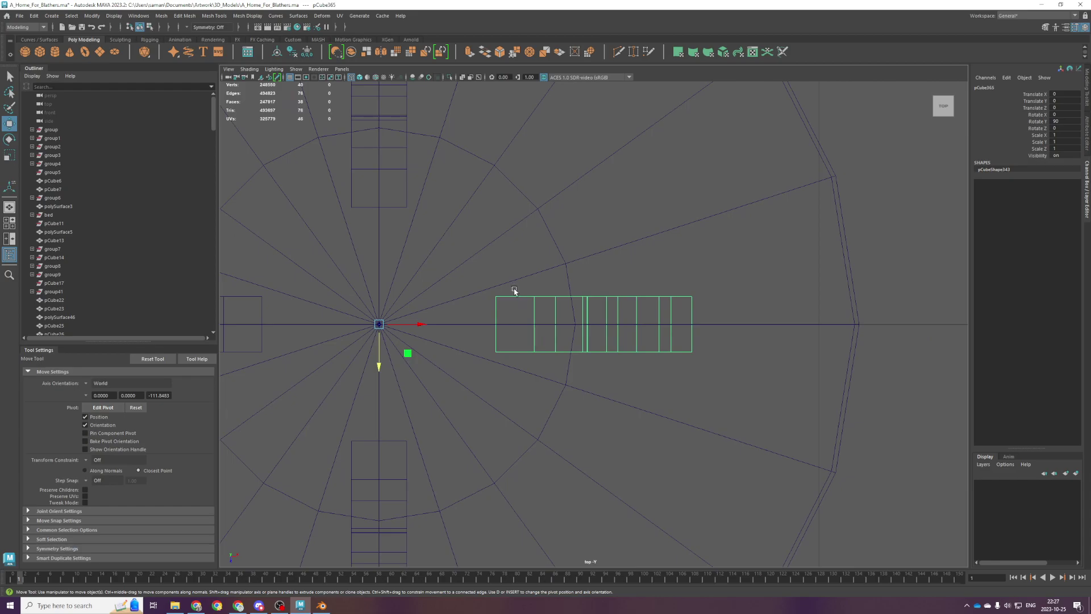
{"action": "right_click_drag", "start_coordinate": [587, 267], "coordinate": [589, 281]}
{"action": "key", "text": "ctrl+z"}
{"action": "right_click_drag", "start_coordinate": [549, 226], "coordinate": [529, 300]}
{"action": "key", "text": "ctrl+z"}
{"action": "left_click_drag", "start_coordinate": [455, 287], "coordinate": [556, 391]}
Refine the inner-face selection on that leg and return to object mode.
{"action": "key", "text": "space"}
{"action": "key", "text": "space"}
{"action": "left_click_drag", "start_coordinate": [695, 305], "coordinate": [680, 296], "text": "alt"}
{"action": "key", "text": "space"}
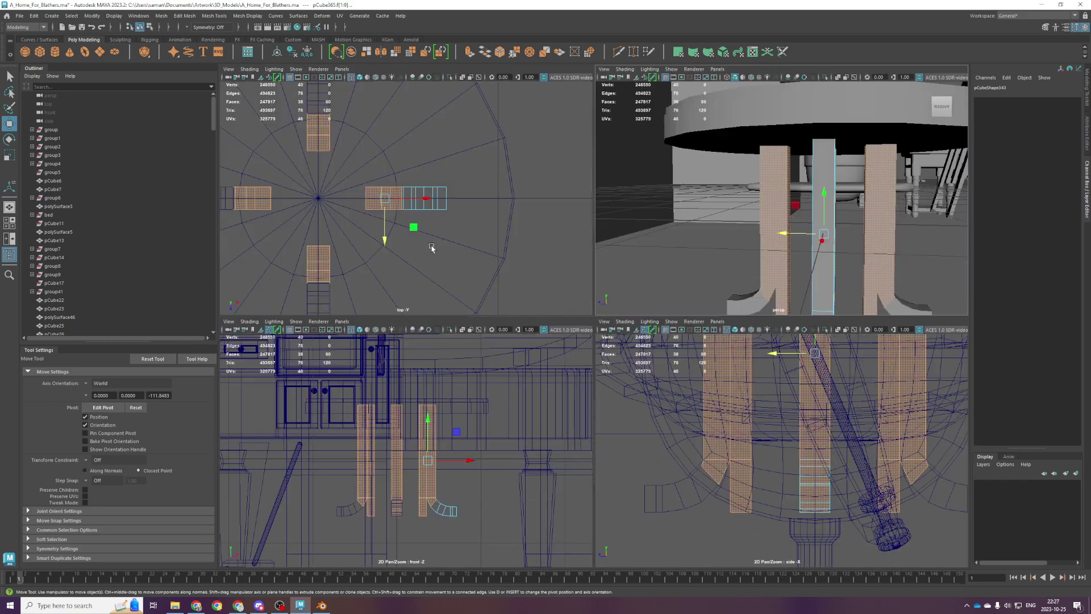
{"action": "left_click_drag", "start_coordinate": [340, 173], "coordinate": [388, 232]}
{"action": "left_click_drag", "start_coordinate": [830, 259], "coordinate": [872, 268], "text": "alt"}
{"action": "left_click_drag", "start_coordinate": [360, 173], "coordinate": [378, 227]}
{"action": "key", "text": "space"}
{"action": "left_click_drag", "start_coordinate": [719, 154], "coordinate": [499, 262], "text": "alt"}
{"action": "right_click_drag", "start_coordinate": [498, 262], "coordinate": [575, 519]}
{"action": "left_click_drag", "start_coordinate": [498, 340], "coordinate": [507, 364], "text": "alt"}
{"action": "right_click_drag", "start_coordinate": [507, 364], "coordinate": [598, 293]}
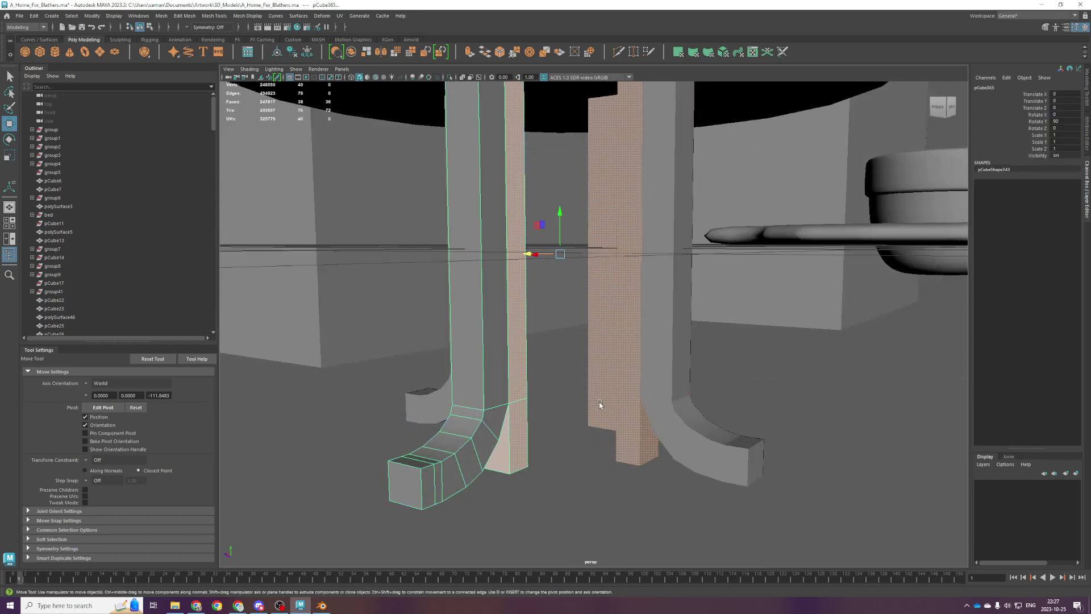
Select the inner upright faces of the leg rotated 180 degrees, check them from below and return to object mode.
{"action": "left_click", "coordinate": [601, 402]}
{"action": "scroll", "coordinate": [623, 487], "scroll_direction": "down", "scroll_amount": 4}
{"action": "left_click_drag", "start_coordinate": [623, 487], "coordinate": [583, 466], "text": "alt"}
{"action": "left_click", "coordinate": [613, 371]}
{"action": "key", "text": "space"}
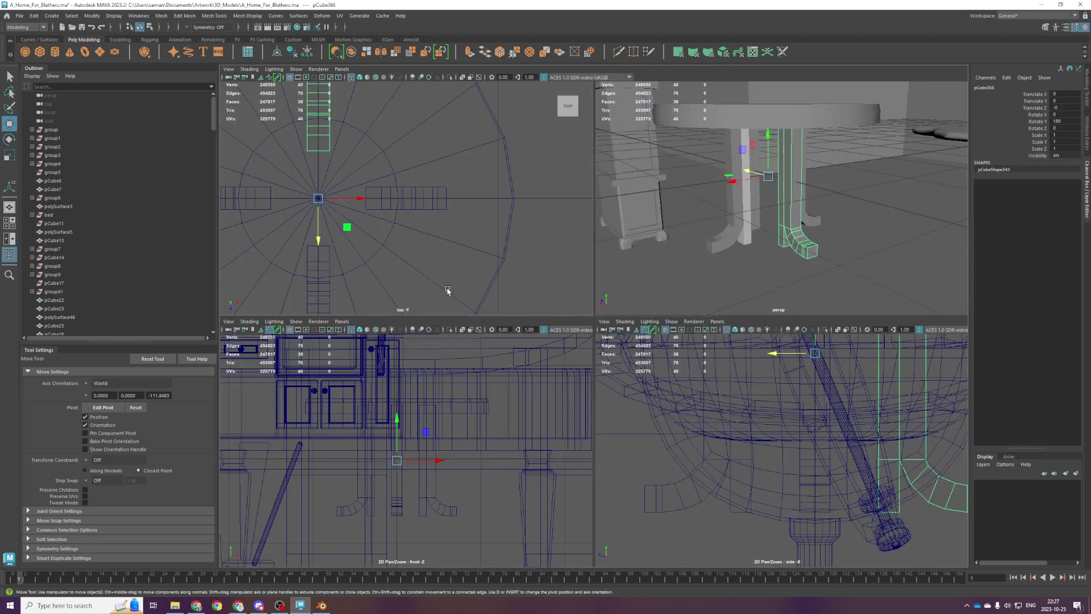
{"action": "key", "text": "space"}
{"action": "left_click_drag", "start_coordinate": [690, 471], "coordinate": [577, 441]}
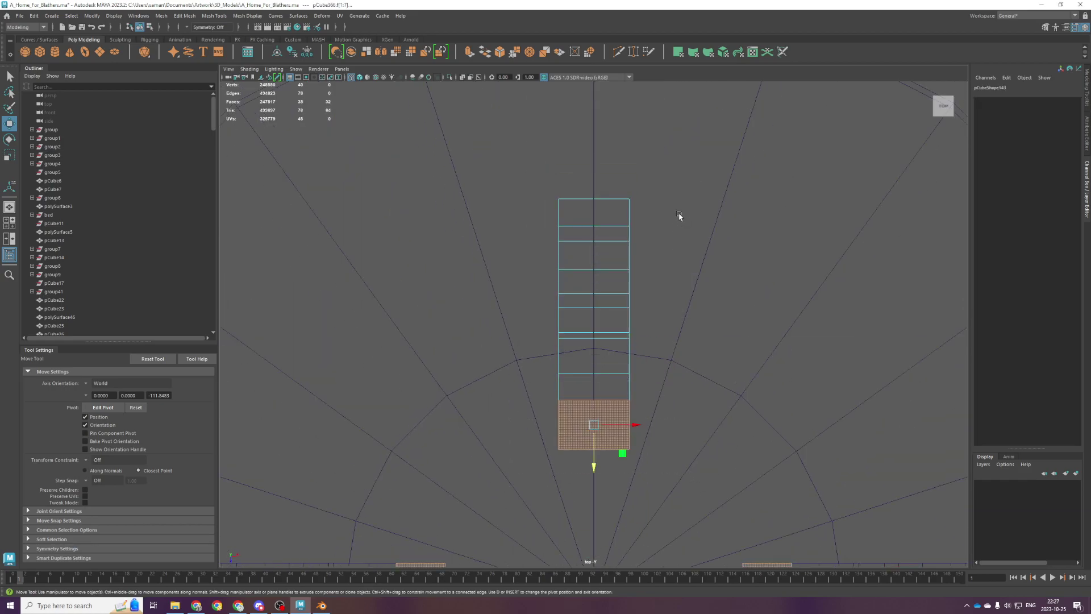
{"action": "key", "text": "space"}
{"action": "key", "text": "space"}
{"action": "left_click_drag", "start_coordinate": [635, 373], "coordinate": [586, 261], "text": "alt"}
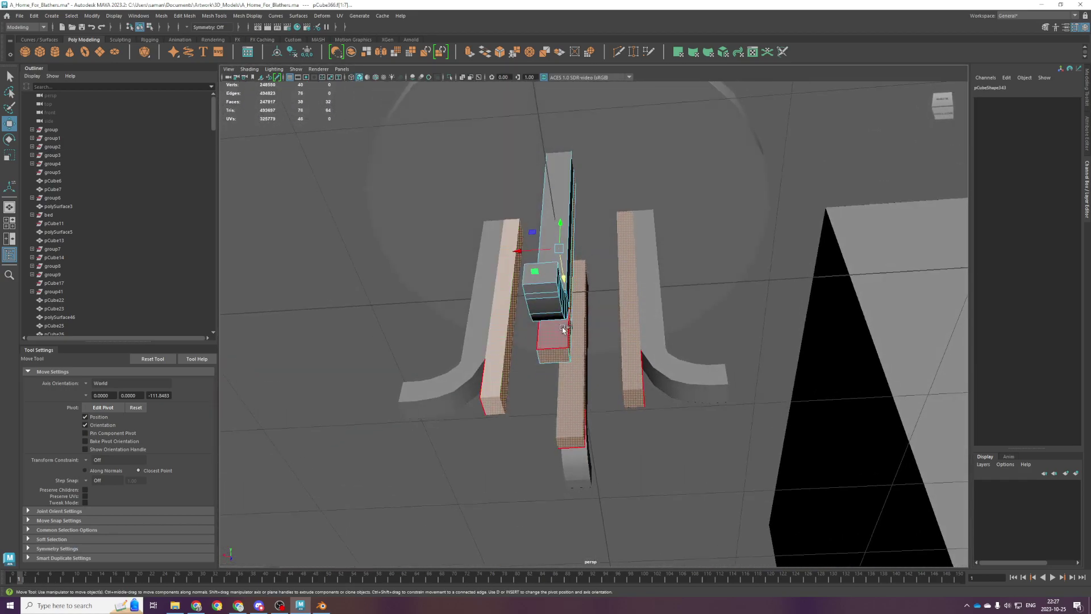
{"action": "key", "text": "F8"}
Select the inner upright faces of the original, unrotated leg.
{"action": "left_click", "coordinate": [678, 304]}
{"action": "key", "text": "space"}
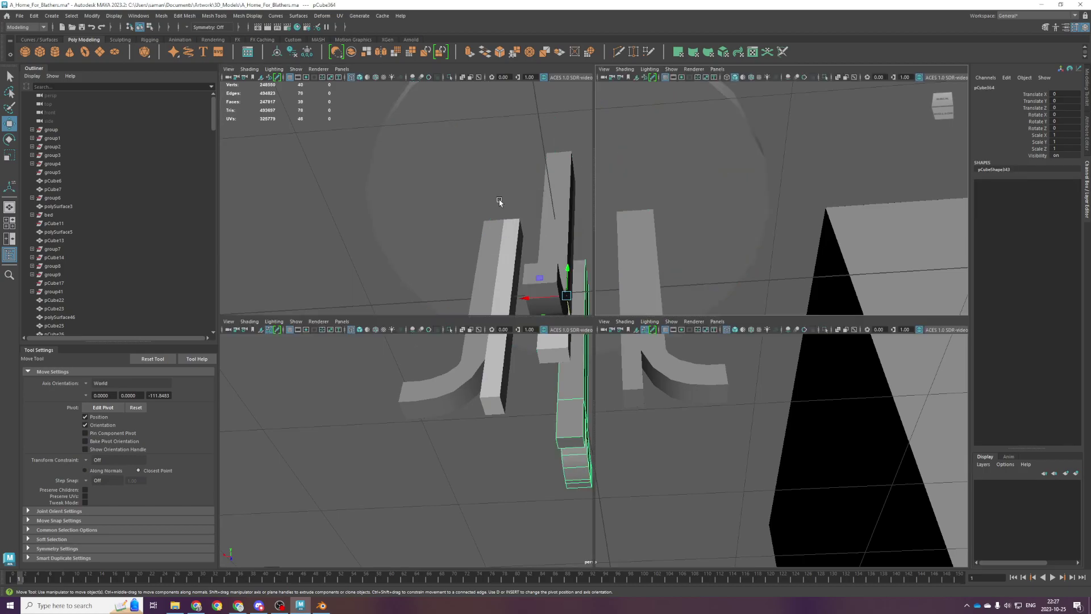
{"action": "key", "text": "space"}
{"action": "right_click_drag", "start_coordinate": [458, 213], "coordinate": [460, 227]}
{"action": "left_click_drag", "start_coordinate": [500, 165], "coordinate": [738, 220]}
{"action": "key", "text": "space"}
{"action": "key", "text": "space"}
{"action": "left_click_drag", "start_coordinate": [570, 334], "coordinate": [730, 351], "text": "alt"}
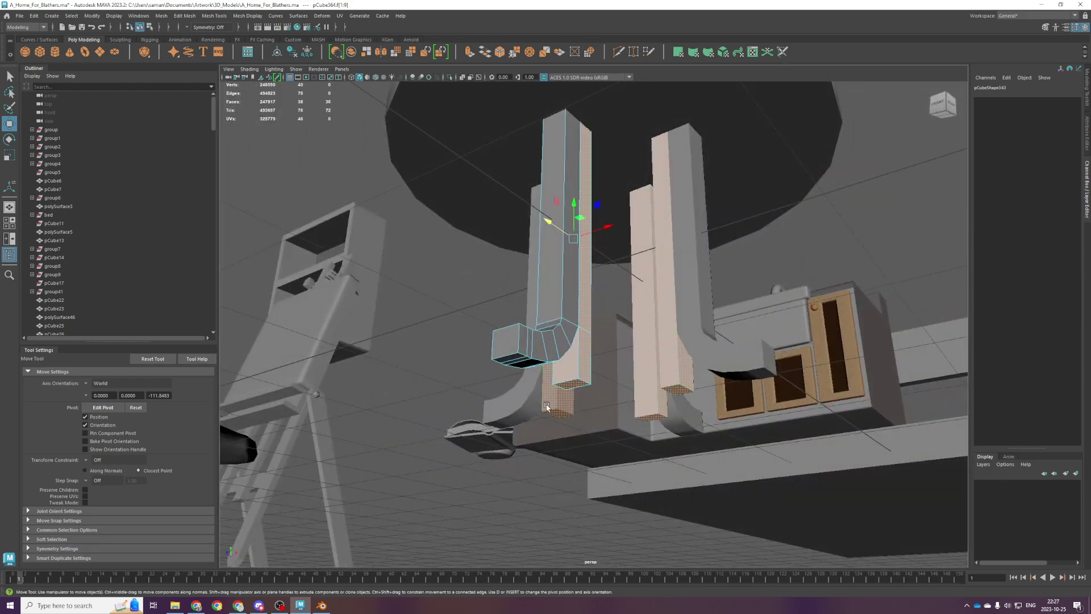
{"action": "left_click", "coordinate": [604, 378]}
{"action": "left_click", "coordinate": [602, 379]}
Select the inner upright faces of the leg rotated -90 degrees and adjust the selection at its foot.
{"action": "left_click", "coordinate": [559, 408]}
{"action": "left_click_drag", "start_coordinate": [563, 406], "coordinate": [628, 458], "text": "alt"}
{"action": "key", "text": "space"}
{"action": "key", "text": "space"}
{"action": "key", "text": "f"}
{"action": "right_click_drag", "start_coordinate": [457, 248], "coordinate": [460, 313]}
{"action": "left_click_drag", "start_coordinate": [768, 368], "coordinate": [680, 256]}
{"action": "key", "text": "space"}
{"action": "key", "text": "space"}
{"action": "left_click_drag", "start_coordinate": [505, 529], "coordinate": [530, 446], "text": "alt"}
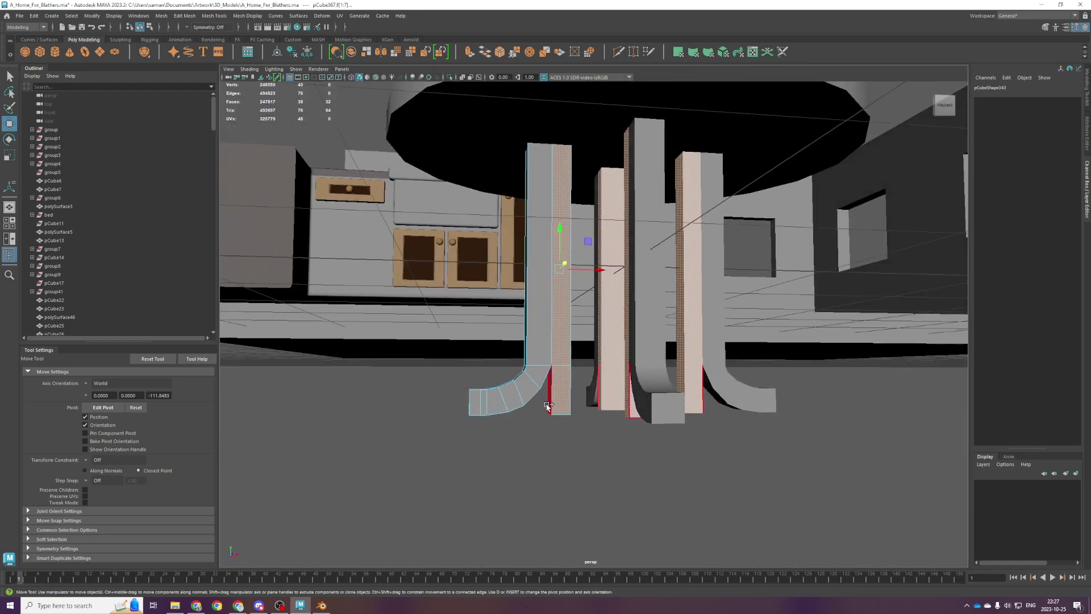
{"action": "left_click", "coordinate": [550, 406], "text": "shift"}
Save the scene with the leg's inner faces still selected.
{"action": "key", "text": "ctrl+s"}
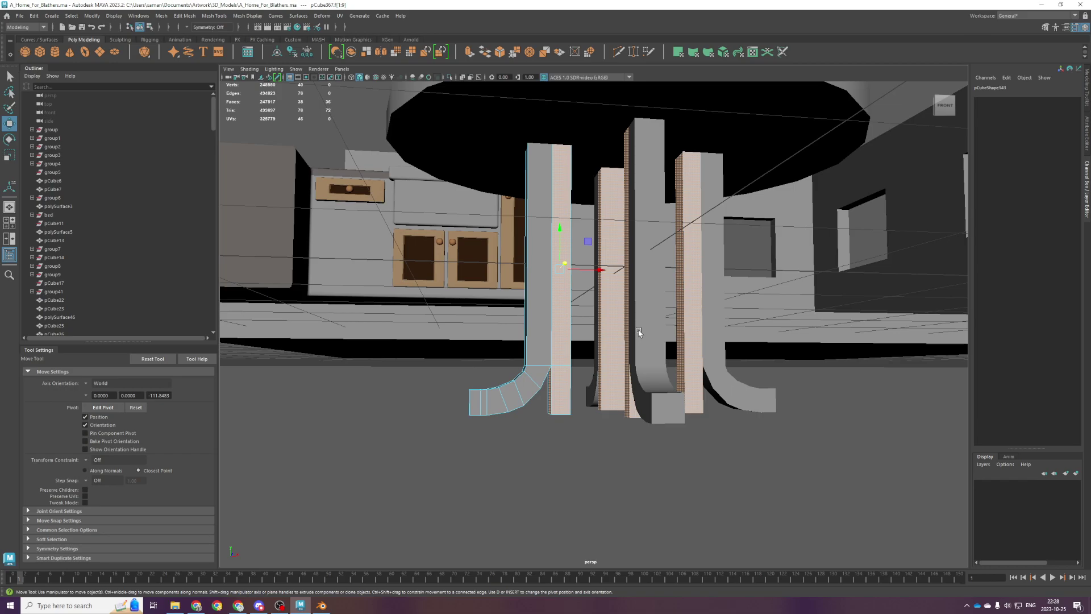
{"action": "scroll", "coordinate": [625, 406], "scroll_direction": "down", "scroll_amount": 2}
{"action": "scroll", "coordinate": [619, 401], "scroll_direction": "up", "scroll_amount": 3}
{"action": "key", "text": "ctrl+s"}
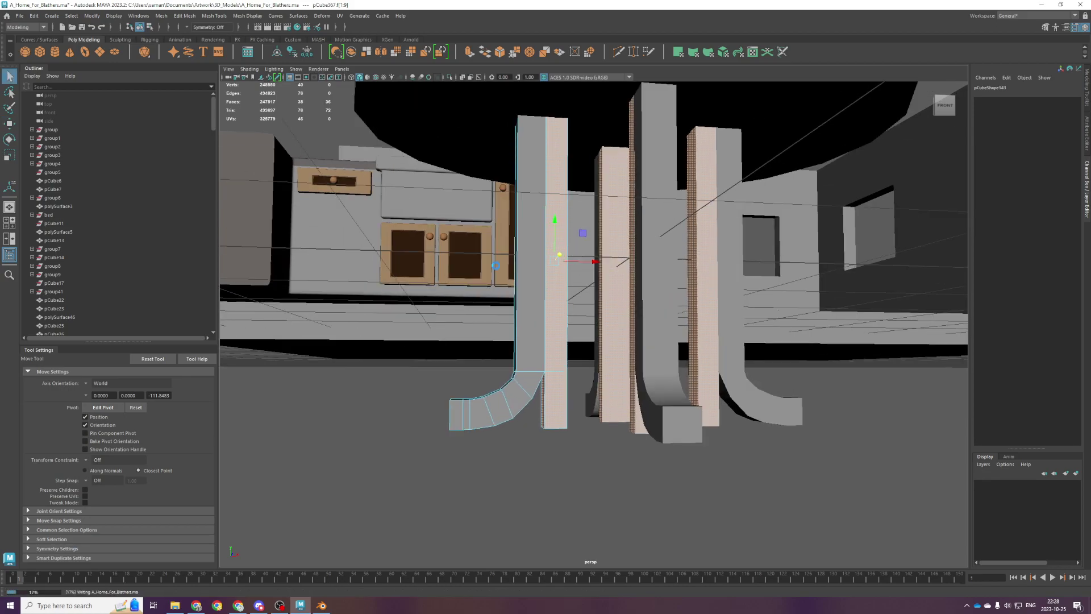
{"action": "scroll", "coordinate": [599, 274], "scroll_direction": "down", "scroll_amount": 3}
{"action": "scroll", "coordinate": [568, 181], "scroll_direction": "up", "scroll_amount": 1}
{"action": "middle_click_drag", "start_coordinate": [554, 159], "coordinate": [551, 239], "text": "alt"}
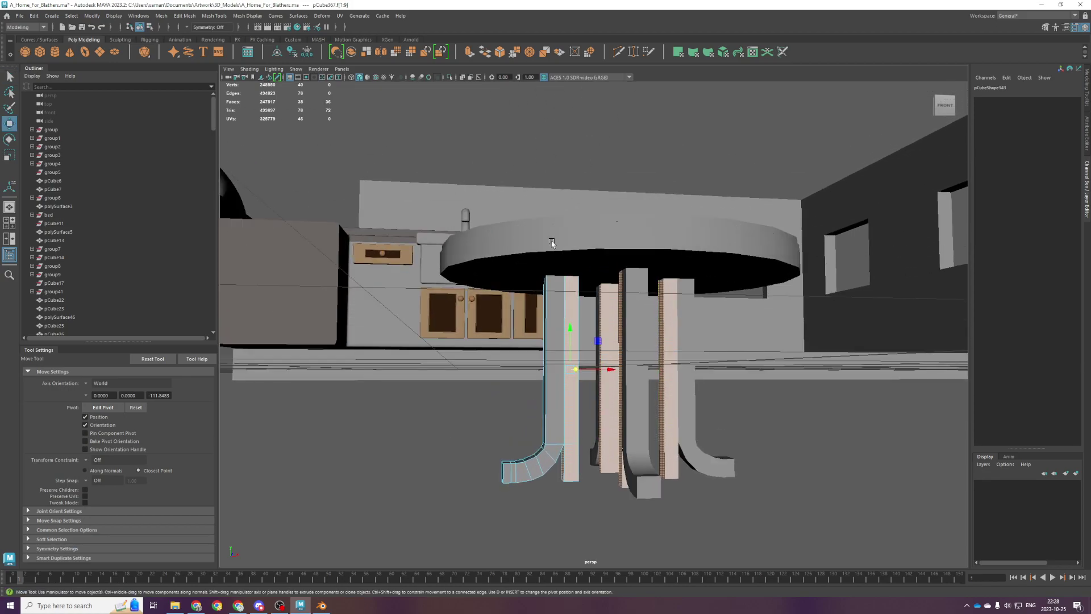
Select the tabletop's lower faces in the front view, leaving out its upper faces.
{"action": "left_click", "coordinate": [554, 290]}
{"action": "left_click", "coordinate": [620, 198]}
{"action": "left_click", "coordinate": [573, 263]}
{"action": "key", "text": "space"}
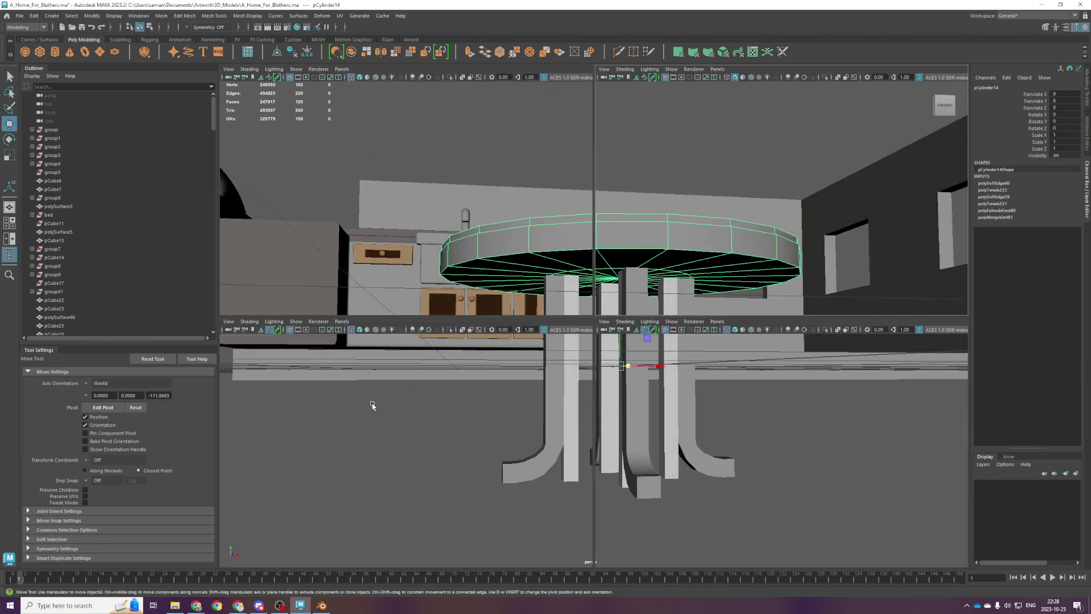
{"action": "key", "text": "space"}
{"action": "scroll", "coordinate": [374, 429], "scroll_direction": "down", "scroll_amount": 2}
{"action": "key", "text": "F11"}
{"action": "left_click_drag", "start_coordinate": [363, 284], "coordinate": [845, 435]}
{"action": "left_click_drag", "start_coordinate": [335, 270], "coordinate": [849, 312], "text": "ctrl"}
{"action": "key", "text": "space"}
{"action": "key", "text": "space"}
Return to object mode, select the round tabletop with its four legs, combine them into one mesh and delete its history.
{"action": "right_click_drag", "start_coordinate": [659, 252], "coordinate": [712, 210]}
{"action": "scroll", "coordinate": [690, 227], "scroll_direction": "down", "scroll_amount": 3}
{"action": "left_click_drag", "start_coordinate": [643, 267], "coordinate": [621, 392], "text": "alt"}
{"action": "left_click", "coordinate": [621, 396]}
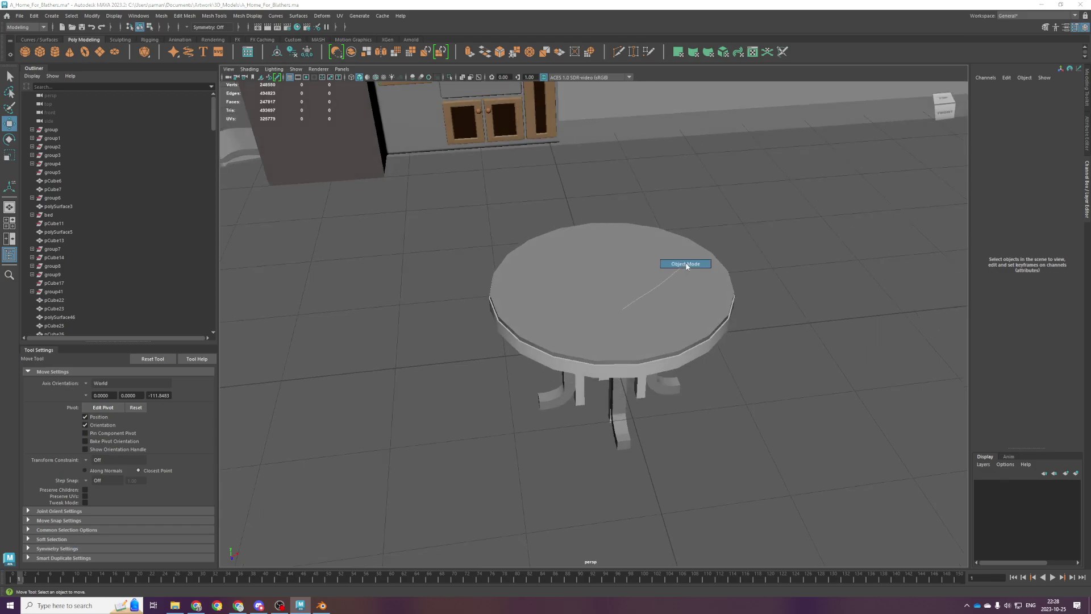
{"action": "left_click", "coordinate": [682, 265]}
{"action": "key", "text": "space"}
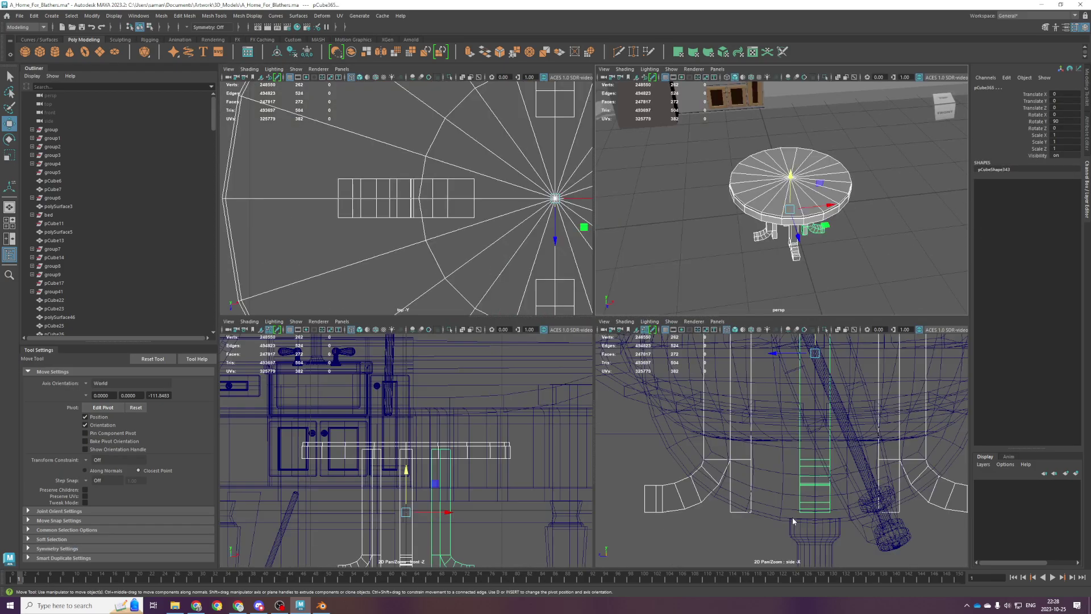
{"action": "key", "text": "space"}
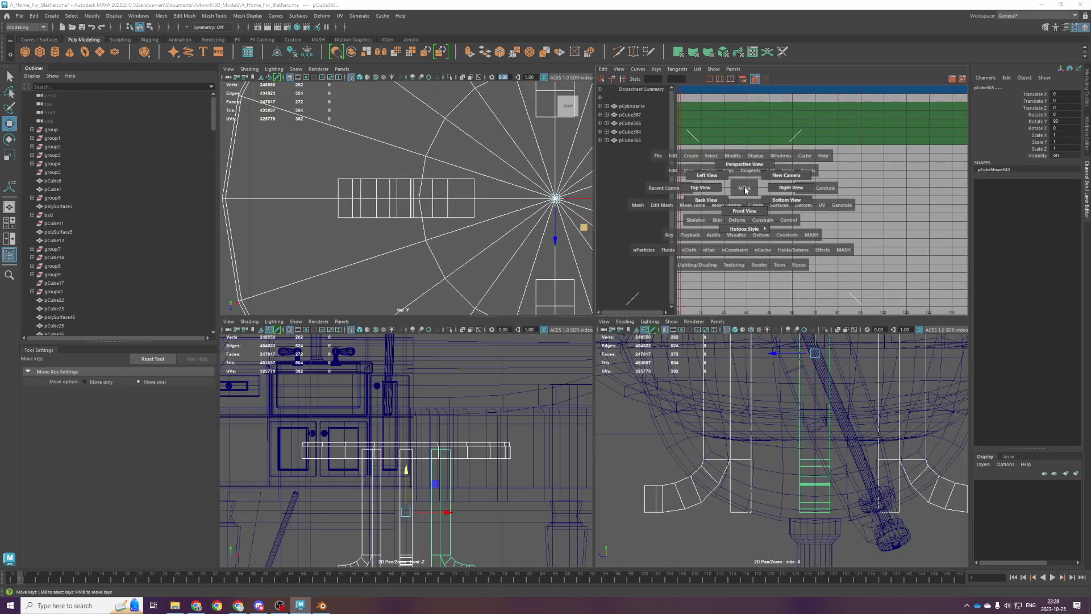
{"action": "left_click_drag", "start_coordinate": [740, 147], "coordinate": [740, 149]}
{"action": "key", "text": "space"}
{"action": "scroll", "coordinate": [453, 292], "scroll_direction": "down", "scroll_amount": 6}
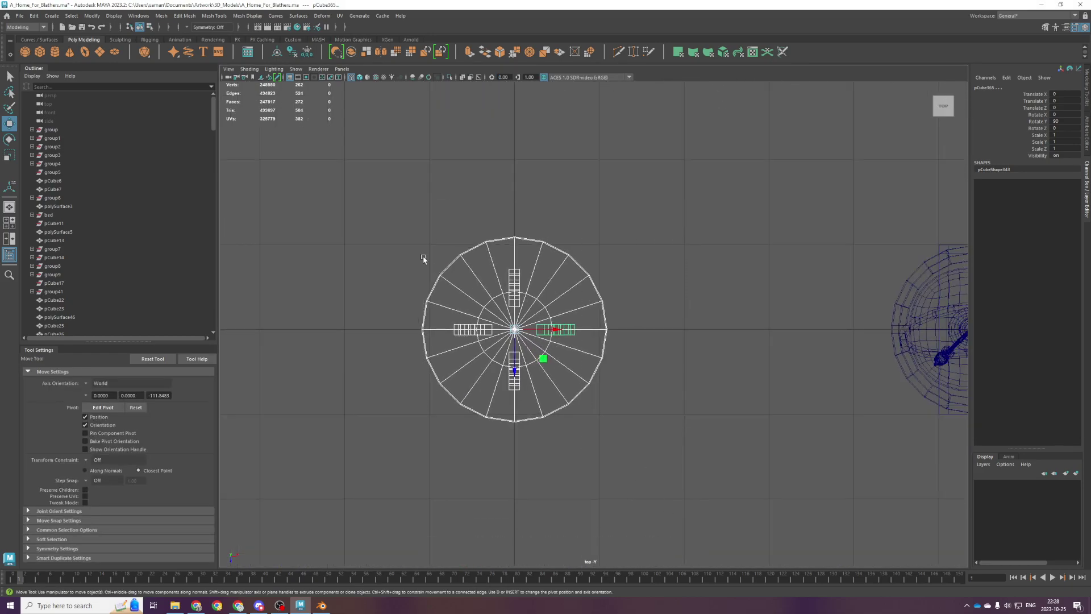
{"action": "left_click", "coordinate": [162, 15]}
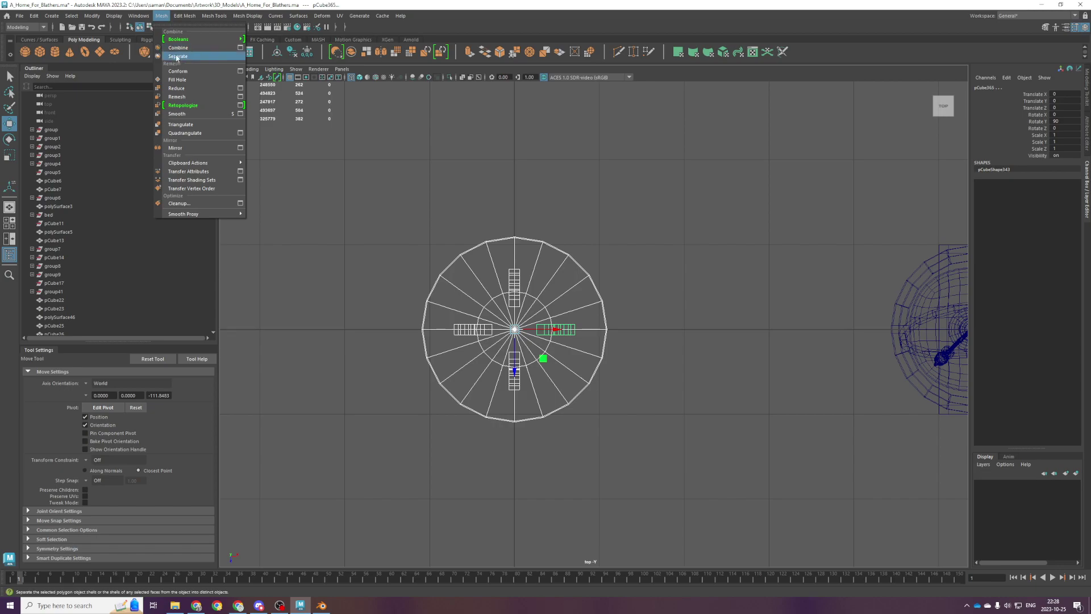
{"action": "left_click", "coordinate": [181, 45]}
{"action": "left_click", "coordinate": [293, 55]}
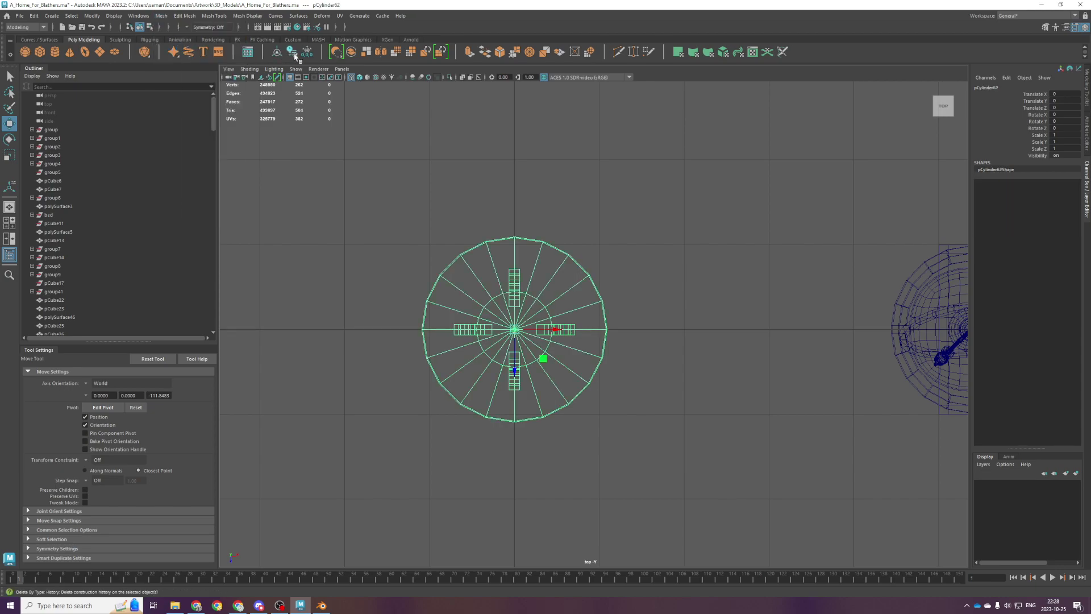
Apply an automatic UV projection to the combined round table and delete its construction history.
{"action": "left_click", "coordinate": [339, 15]}
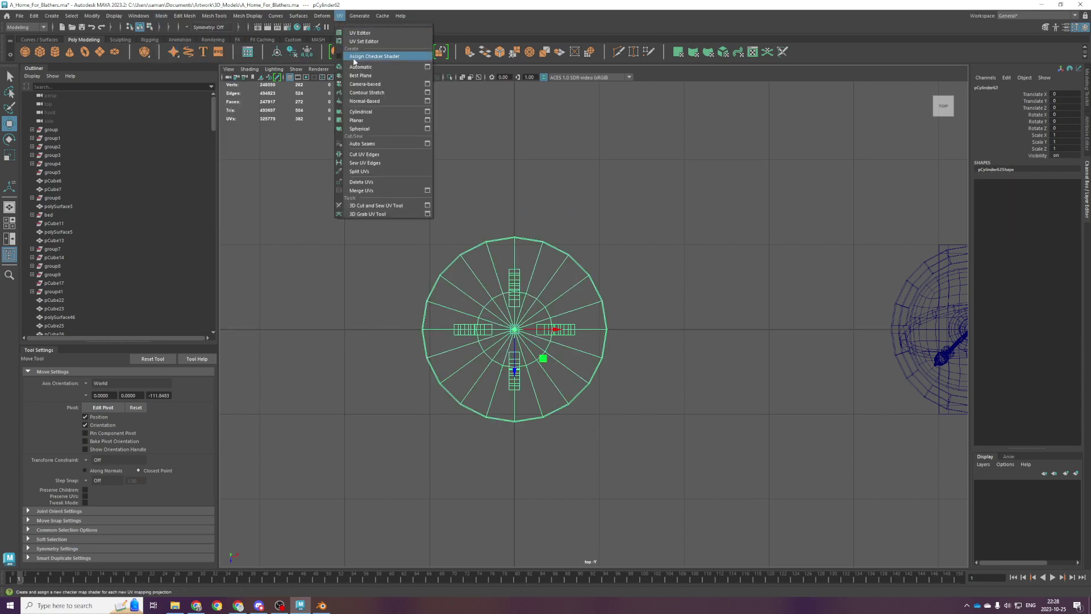
{"action": "left_click", "coordinate": [364, 57]}
{"action": "key", "text": "q"}
{"action": "left_click_drag", "start_coordinate": [328, 196], "coordinate": [732, 460]}
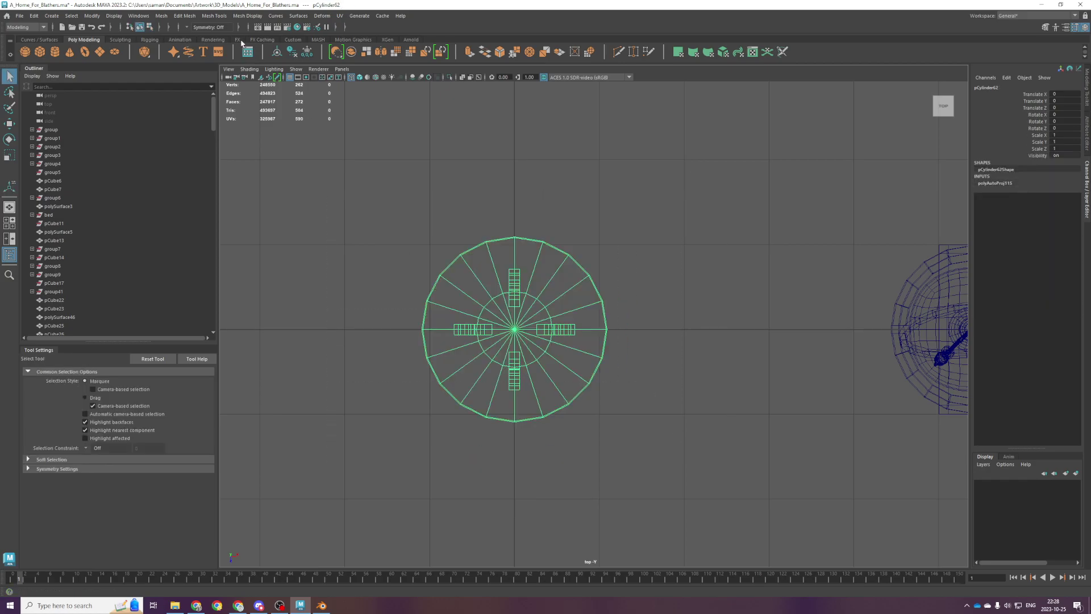
{"action": "left_click", "coordinate": [288, 56]}
Export the selected round table as an FBX file named dinner_table_round to the fbx_exports folder.
{"action": "left_click", "coordinate": [19, 16]}
{"action": "left_click", "coordinate": [57, 127]}
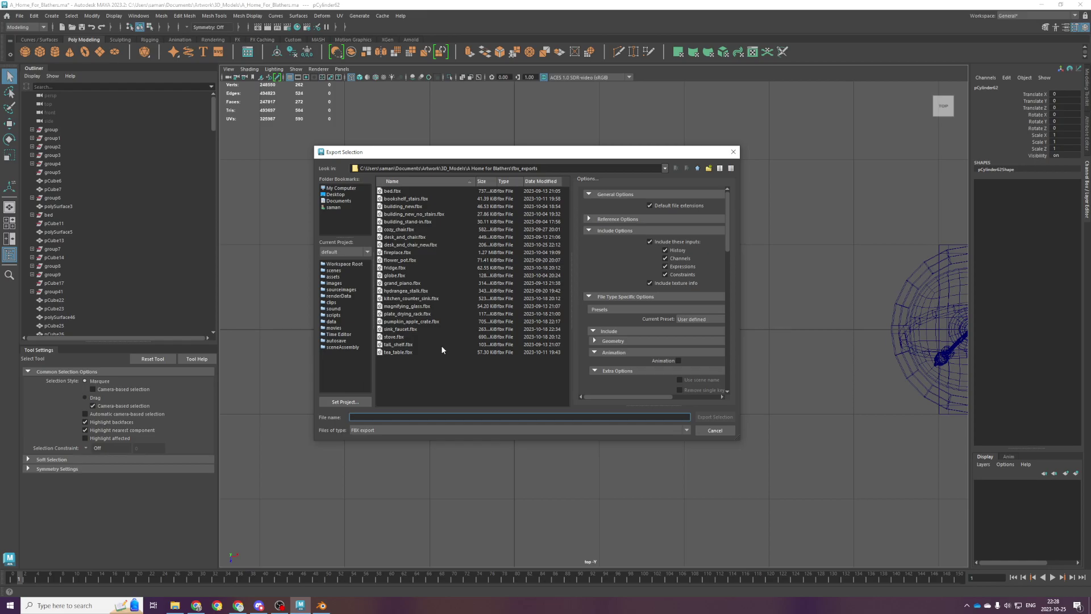
{"action": "type", "text": "dinner_table_round"}
{"action": "key", "text": "Return"}
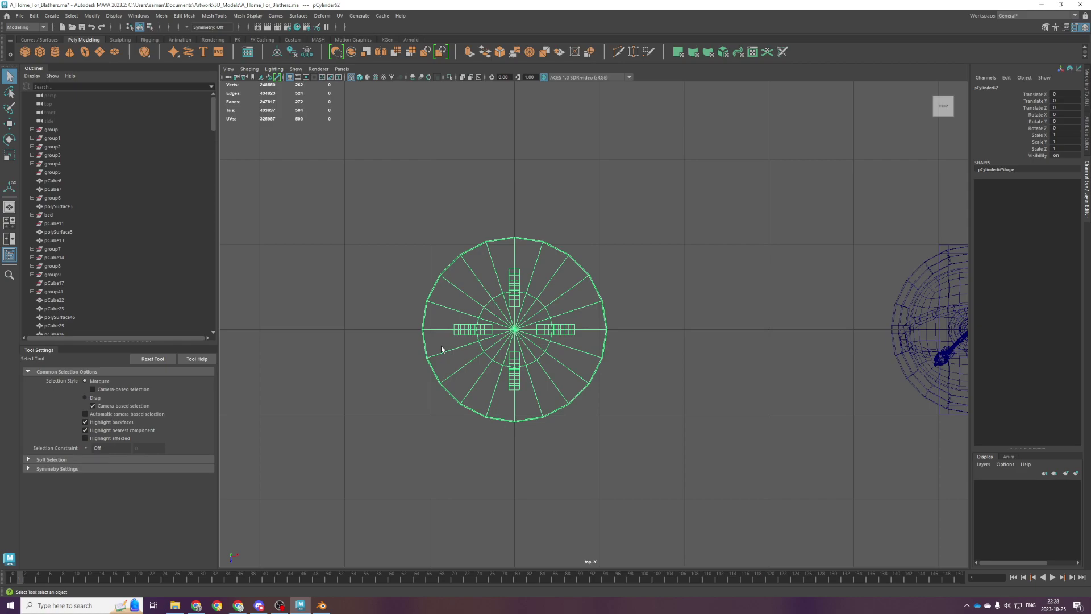
Switch to Blender and import dinner_table_round.fbx from the fbx_exports folder into the room scene.
{"action": "left_click", "coordinate": [331, 605]}
{"action": "left_click", "coordinate": [19, 15]}
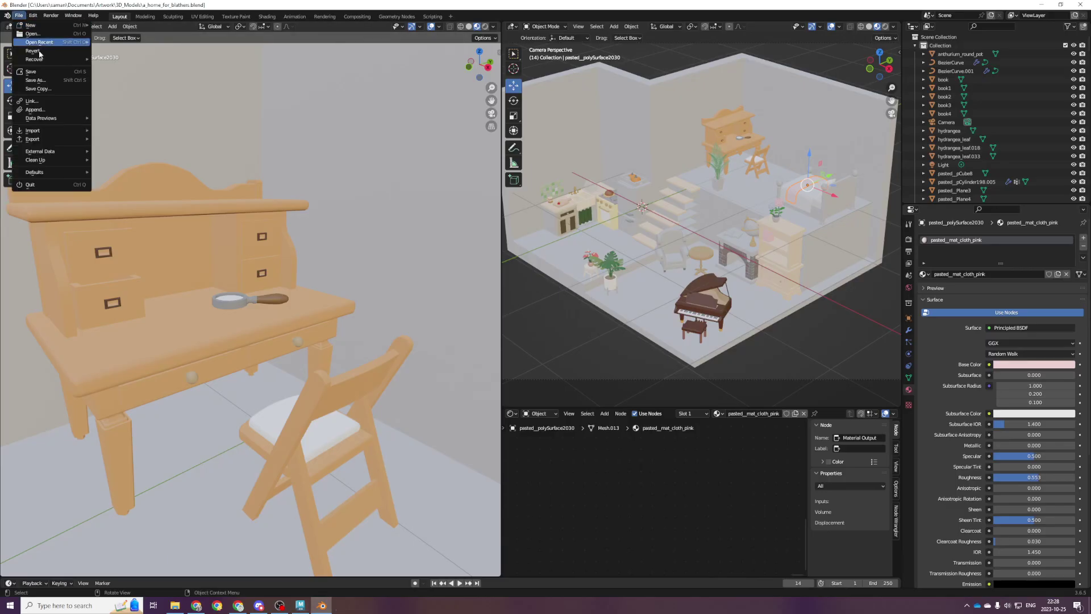
{"action": "mouse_move", "coordinate": [57, 131]}
{"action": "left_click", "coordinate": [151, 225]}
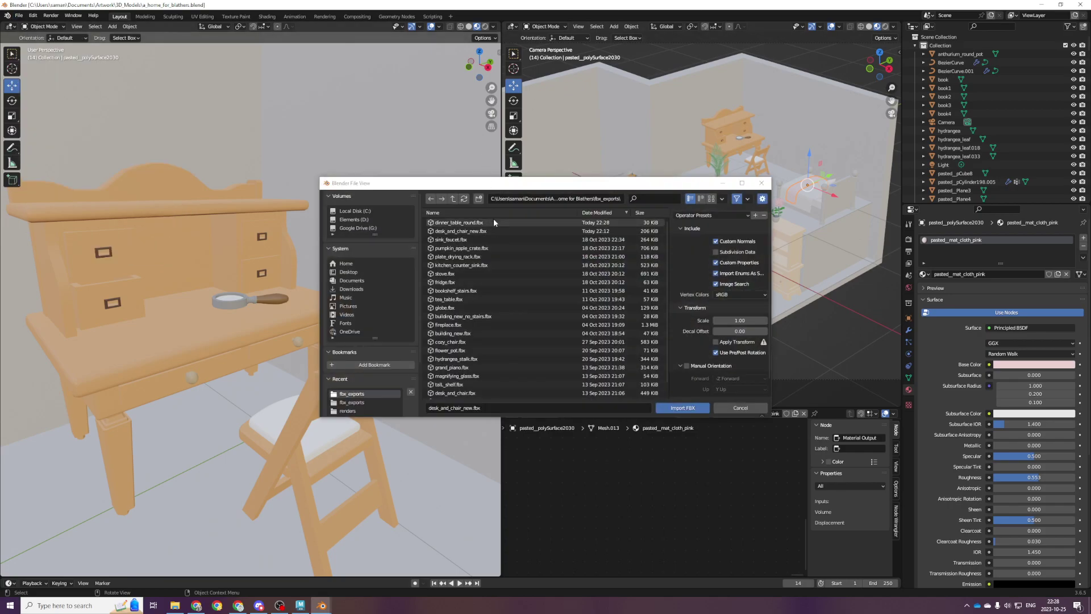
{"action": "left_click", "coordinate": [682, 408]}
{"action": "scroll", "coordinate": [415, 347], "scroll_direction": "down", "scroll_amount": 15}
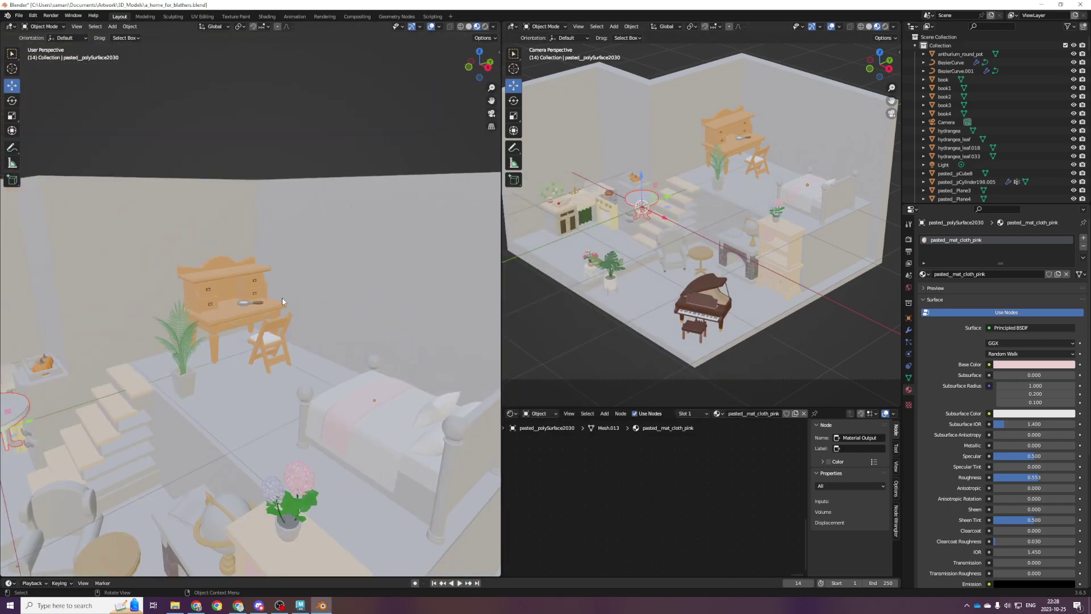
Move the imported round table in the top view onto the open floor in front of the kitchen.
{"action": "key", "text": "KP_7"}
{"action": "scroll", "coordinate": [287, 364], "scroll_direction": "up", "scroll_amount": 4}
{"action": "left_click_drag", "start_coordinate": [274, 381], "coordinate": [262, 404]}
{"action": "key", "text": "KP_1"}
{"action": "key", "text": "KP_Decimal"}
{"action": "scroll", "coordinate": [253, 368], "scroll_direction": "down", "scroll_amount": 9}
Scale the round table up and lower it onto the ground floor.
{"action": "key", "text": "s"}
{"action": "left_click", "coordinate": [272, 283]}
{"action": "left_click_drag", "start_coordinate": [251, 279], "coordinate": [247, 357]}
{"action": "scroll", "coordinate": [248, 357], "scroll_direction": "up", "scroll_amount": 6}
{"action": "scroll", "coordinate": [254, 317], "scroll_direction": "down", "scroll_amount": 4}
{"action": "middle_click_drag", "start_coordinate": [254, 317], "coordinate": [219, 405]}
{"action": "scroll", "coordinate": [219, 405], "scroll_direction": "up", "scroll_amount": 2}
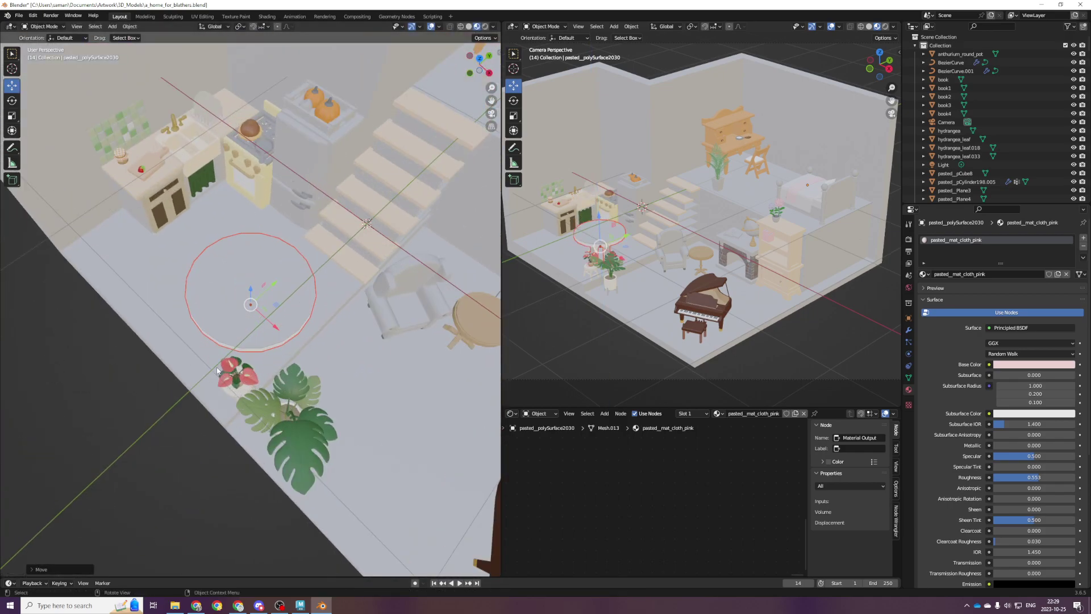
Adjust the round table's size and position between the kitchen counter and the potted plants in the top view.
{"action": "key", "text": "KP_7"}
{"action": "middle_click_drag", "start_coordinate": [618, 316], "coordinate": [645, 316], "text": "shift"}
{"action": "key", "text": "s"}
{"action": "left_click_drag", "start_coordinate": [285, 289], "coordinate": [255, 301]}
{"action": "key", "text": "g"}
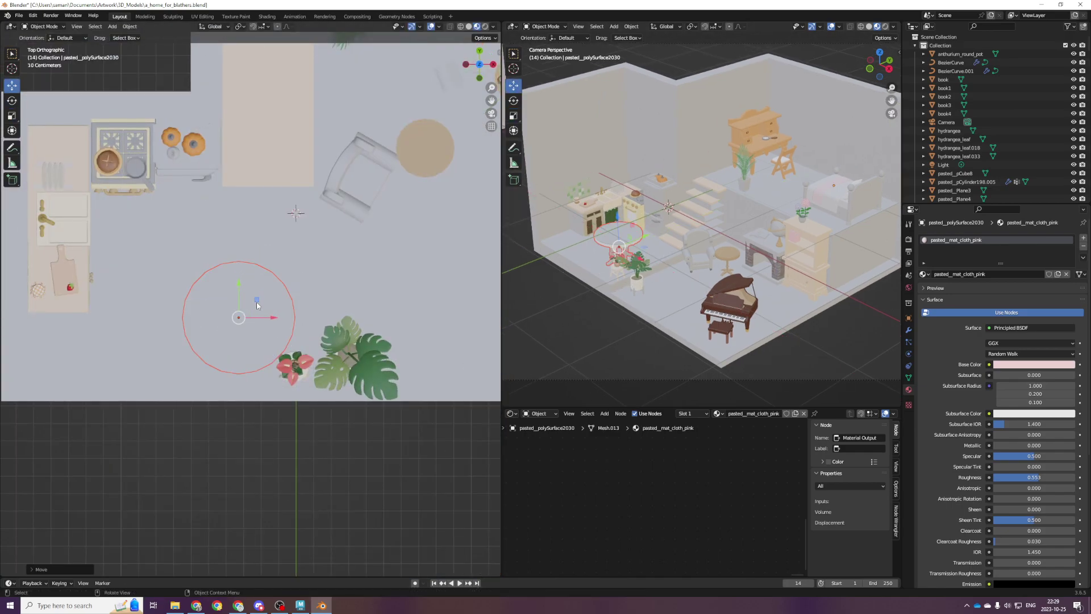
Nudge the potted anthurium together with its stool beside the round table and save the file.
{"action": "scroll", "coordinate": [256, 304], "scroll_direction": "up", "scroll_amount": 4}
{"action": "left_click", "coordinate": [309, 433]}
{"action": "scroll", "coordinate": [324, 420], "scroll_direction": "down", "scroll_amount": 4}
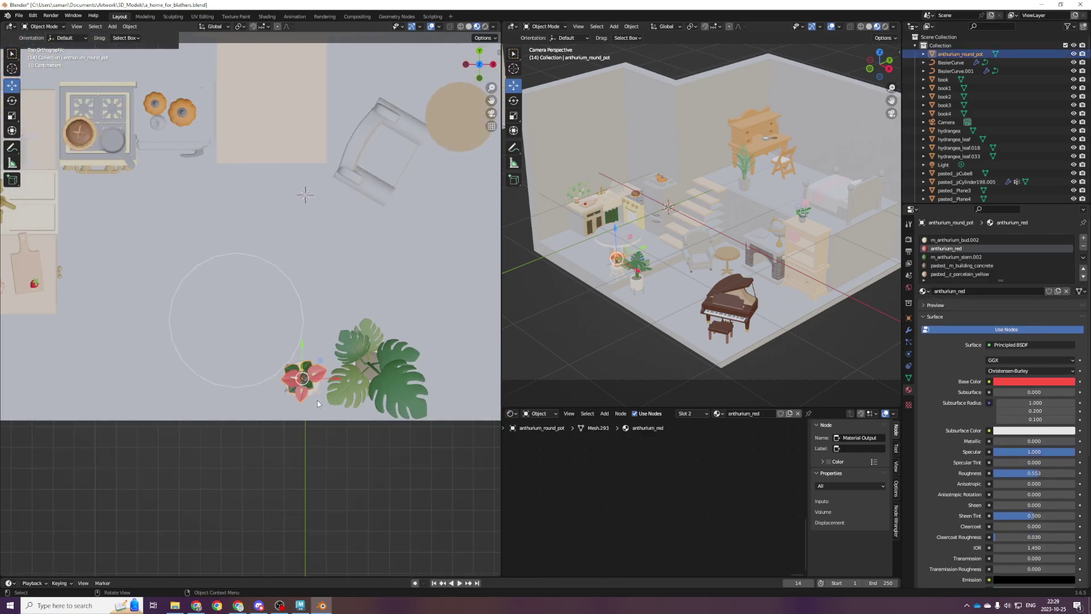
{"action": "scroll", "coordinate": [333, 431], "scroll_direction": "up", "scroll_amount": 3}
{"action": "left_click", "coordinate": [335, 433]}
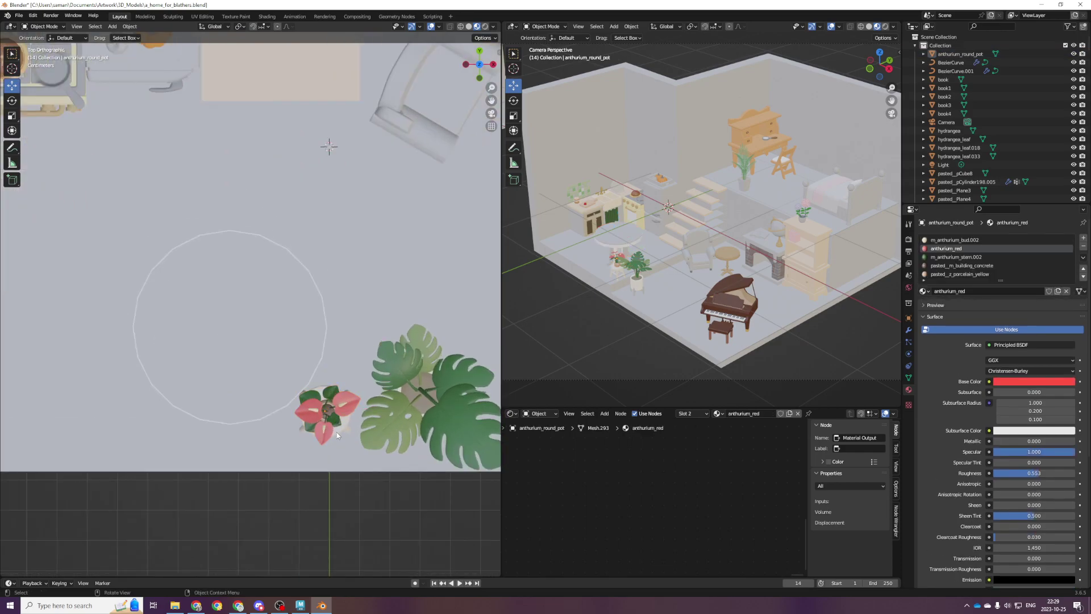
{"action": "left_click", "coordinate": [337, 413], "text": "shift"}
{"action": "left_click_drag", "start_coordinate": [340, 393], "coordinate": [332, 397]}
{"action": "key", "text": "ctrl+s"}
Duplicate the wooden desk chair, rotate it to face the round table and place it at the table's stair side.
{"action": "scroll", "coordinate": [294, 326], "scroll_direction": "down", "scroll_amount": 4}
{"action": "key", "text": "Home"}
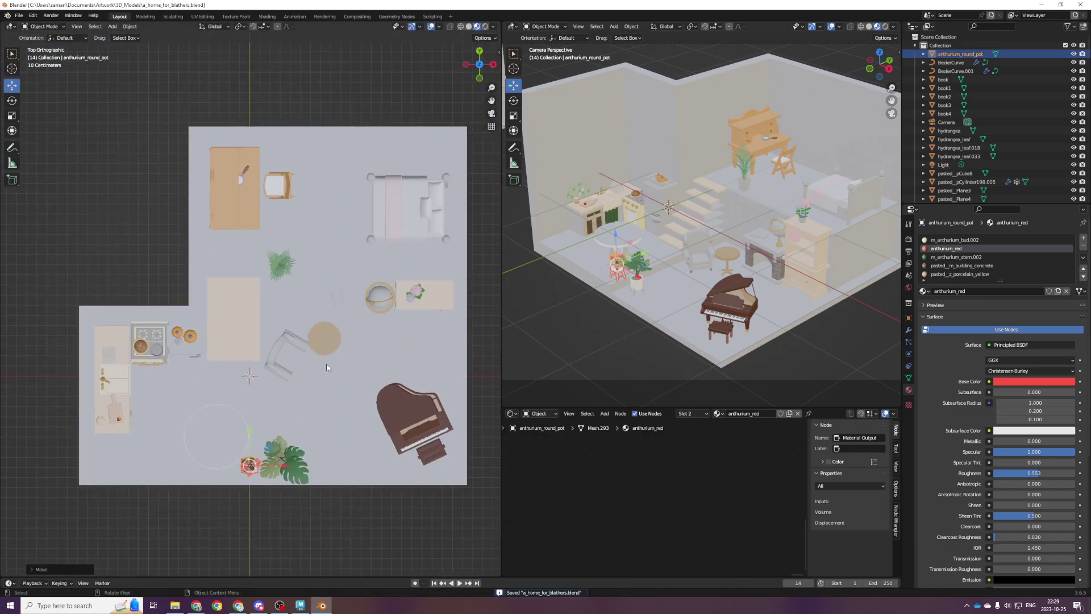
{"action": "left_click", "coordinate": [278, 185]}
{"action": "key", "text": "shift+d"}
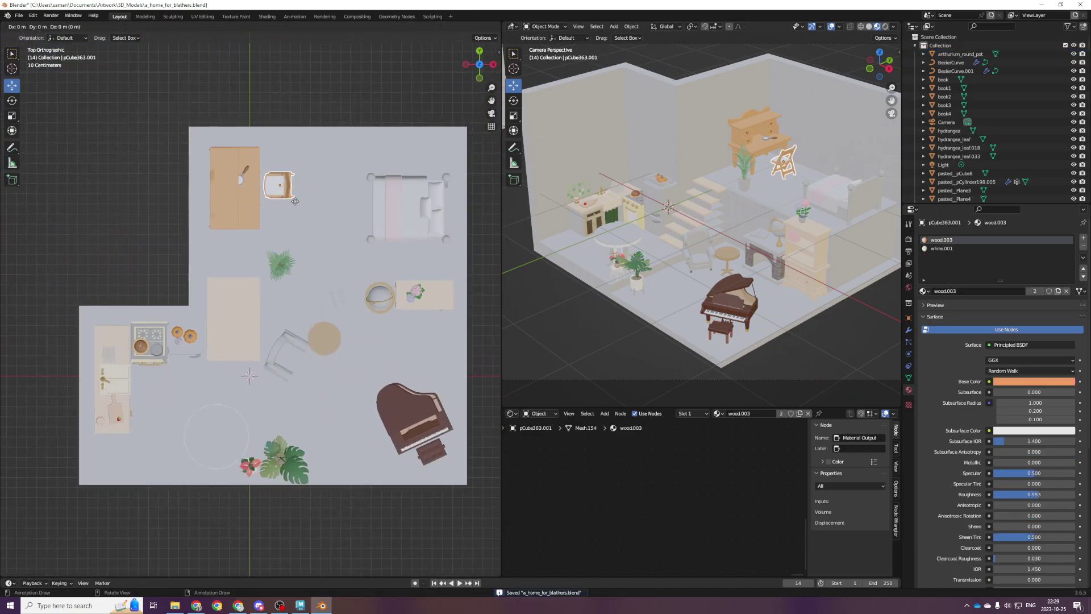
{"action": "left_click", "coordinate": [318, 207]}
{"action": "key", "text": "r"}
{"action": "left_click_drag", "start_coordinate": [329, 217], "coordinate": [237, 386]}
{"action": "key", "text": "g"}
Lower the duplicated chair in the front view from the upper level to the ground floor.
{"action": "key", "text": "KP_1"}
{"action": "key", "text": "KP_Decimal"}
{"action": "scroll", "coordinate": [245, 391], "scroll_direction": "down", "scroll_amount": 3}
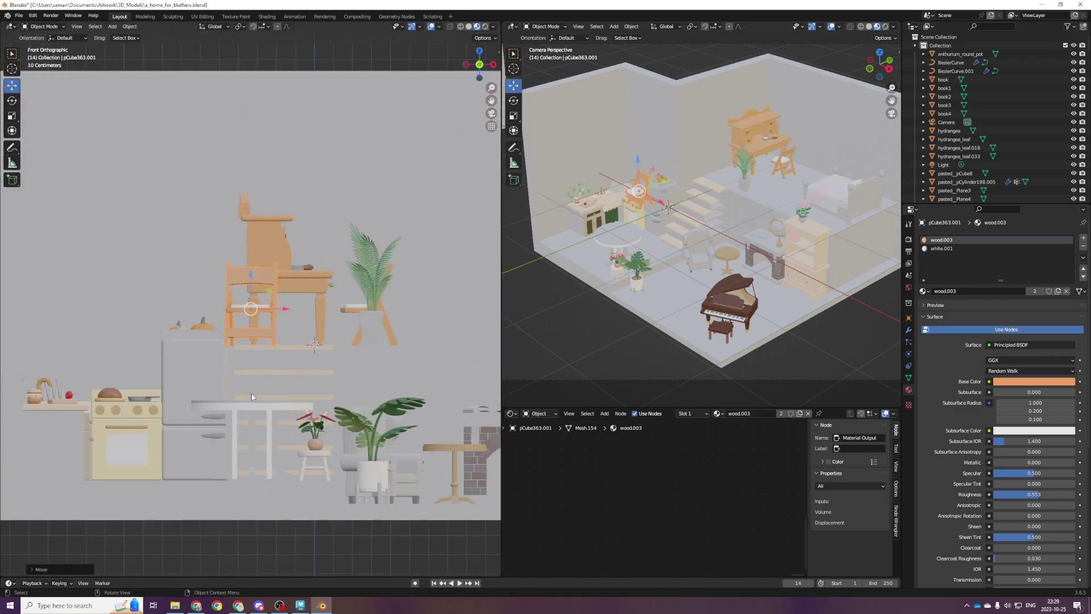
{"action": "left_click_drag", "start_coordinate": [251, 288], "coordinate": [251, 422]}
Scale the duplicated chair up slightly, correct its height above the floor and save the file.
{"action": "key", "text": "s"}
{"action": "scroll", "coordinate": [350, 296], "scroll_direction": "down", "scroll_amount": 2}
{"action": "scroll", "coordinate": [351, 295], "scroll_direction": "up", "scroll_amount": 2}
{"action": "key", "text": "KP_7"}
{"action": "key", "text": "s"}
{"action": "left_click_drag", "start_coordinate": [287, 285], "coordinate": [292, 283]}
{"action": "key", "text": "KP_1"}
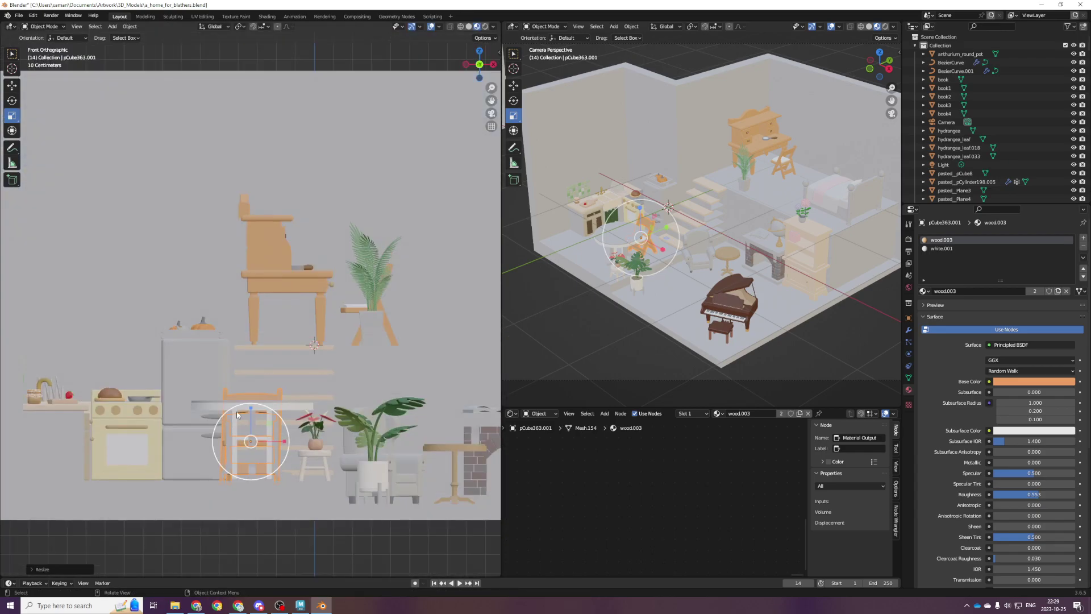
{"action": "key", "text": "g"}
{"action": "left_click_drag", "start_coordinate": [249, 408], "coordinate": [251, 405]}
{"action": "key", "text": "ctrl+s"}
Rotate the duplicated chair slightly in the top view so it stands at a small angle to the table.
{"action": "middle_click_drag", "start_coordinate": [242, 403], "coordinate": [229, 483]}
{"action": "scroll", "coordinate": [352, 340], "scroll_direction": "up", "scroll_amount": 3}
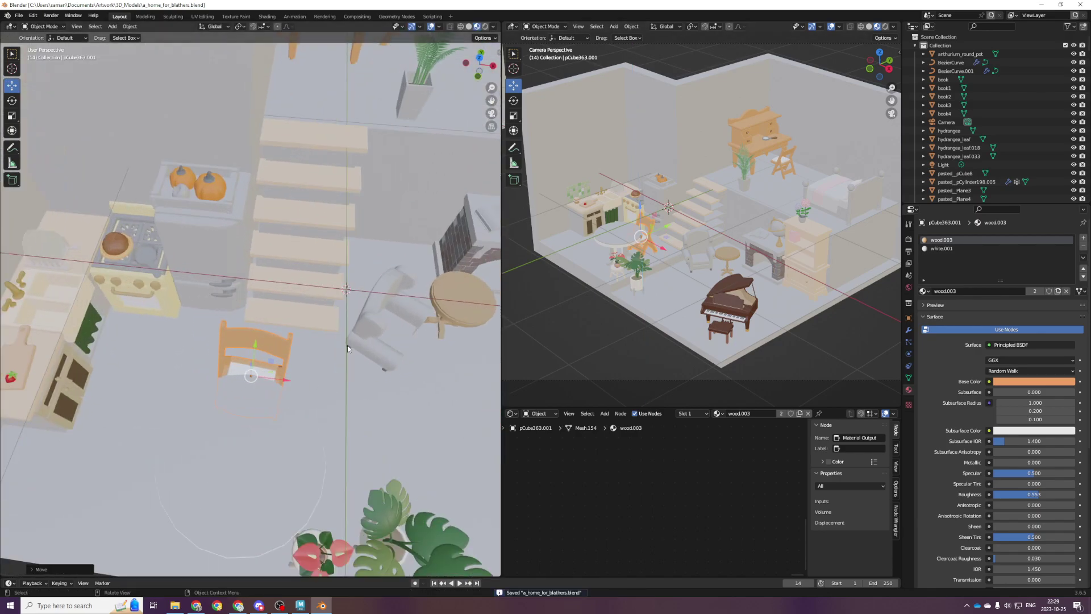
{"action": "key", "text": "KP_7"}
{"action": "key", "text": "r"}
{"action": "left_click_drag", "start_coordinate": [287, 339], "coordinate": [325, 312]}
{"action": "key", "text": "shift+space"}
{"action": "key", "text": "g"}
{"action": "middle_click_drag", "start_coordinate": [297, 327], "coordinate": [353, 326], "text": "shift"}
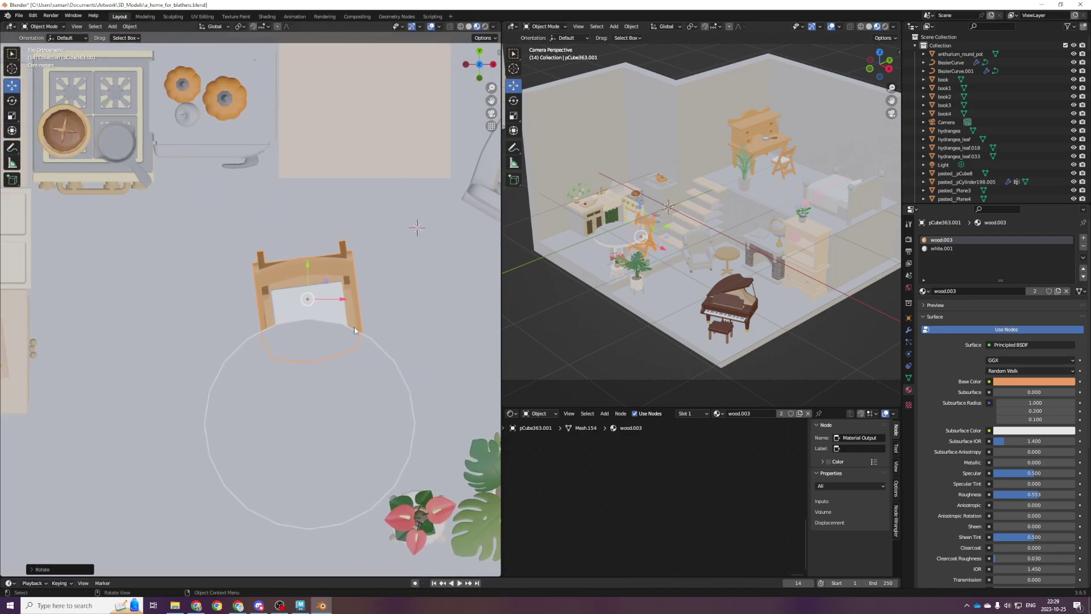
{"action": "scroll", "coordinate": [334, 391], "scroll_direction": "down", "scroll_amount": 1}
{"action": "left_click", "coordinate": [301, 422], "text": "shift"}
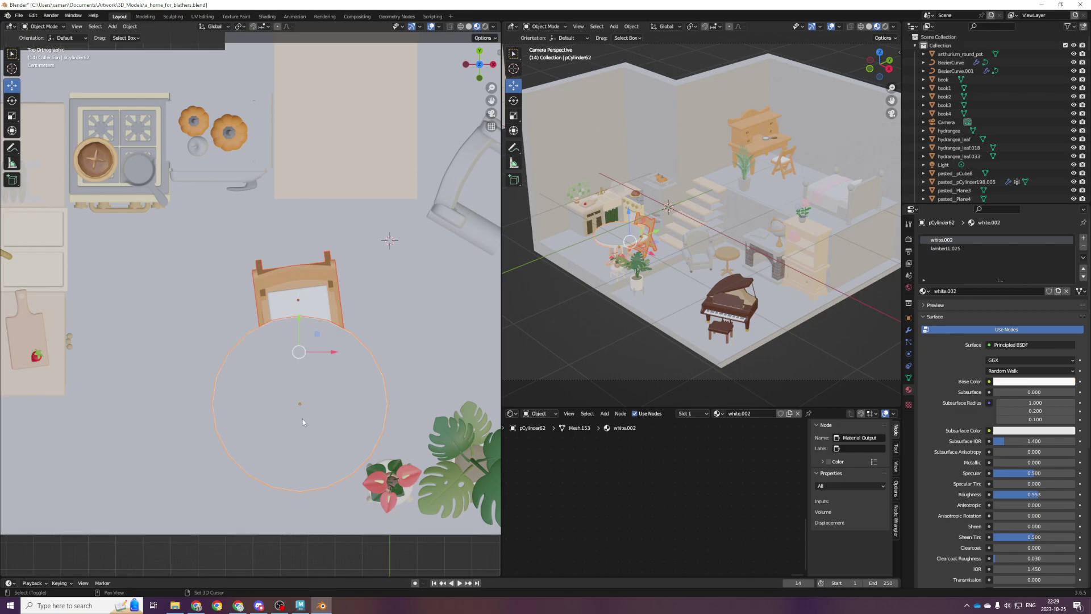
{"action": "middle_click_drag", "start_coordinate": [302, 402], "coordinate": [292, 397]}
{"action": "key", "text": "ctrl+z"}
Scale the chair and the round table down together slightly in the front view.
{"action": "key", "text": "KP_1"}
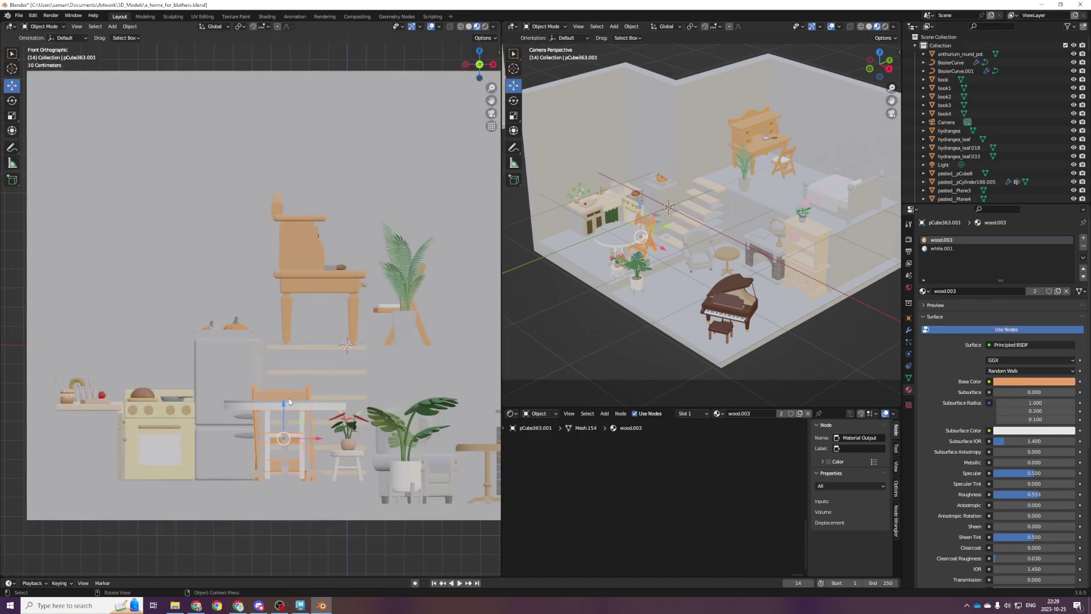
{"action": "left_click", "coordinate": [308, 412], "text": "shift"}
{"action": "key", "text": "shift+space"}
{"action": "key", "text": "s"}
{"action": "left_click_drag", "start_coordinate": [303, 414], "coordinate": [285, 415]}
{"action": "key", "text": "shift+space"}
{"action": "key", "text": "g"}
Fine-tune the height of the scaled furniture on the floor, nudging the chair up on its own.
{"action": "key", "text": "KP_Decimal"}
{"action": "left_click", "coordinate": [250, 296]}
{"action": "left_click_drag", "start_coordinate": [250, 296], "coordinate": [251, 299]}
{"action": "middle_click_drag", "start_coordinate": [258, 302], "coordinate": [263, 322]}
{"action": "left_click", "coordinate": [290, 215]}
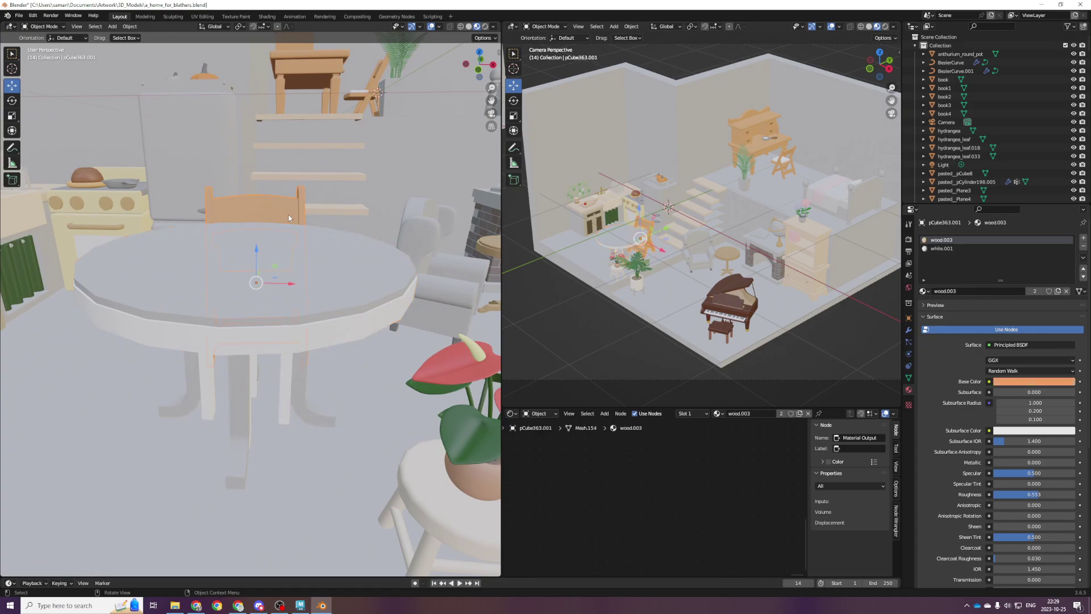
{"action": "key", "text": "KP_1"}
{"action": "left_click_drag", "start_coordinate": [250, 294], "coordinate": [250, 288]}
{"action": "middle_click_drag", "start_coordinate": [251, 288], "coordinate": [258, 306]}
Duplicate the dining chair, rotate it about a quarter turn and place it at the table's lower-left side in the top view.
{"action": "key", "text": "KP_7"}
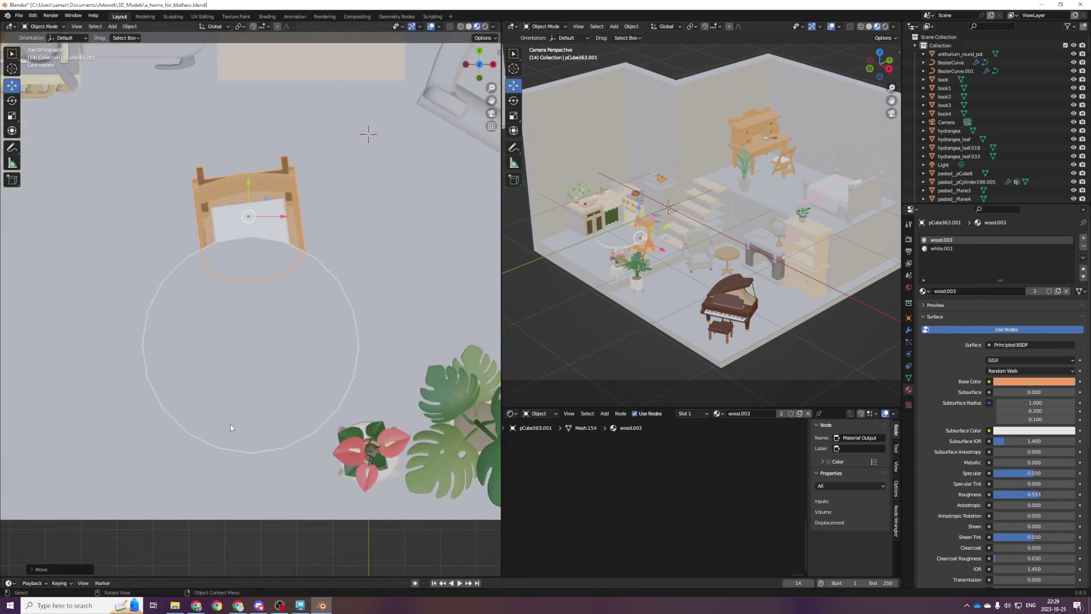
{"action": "key", "text": "shift+d"}
{"action": "left_click", "coordinate": [254, 373]}
{"action": "key", "text": "r"}
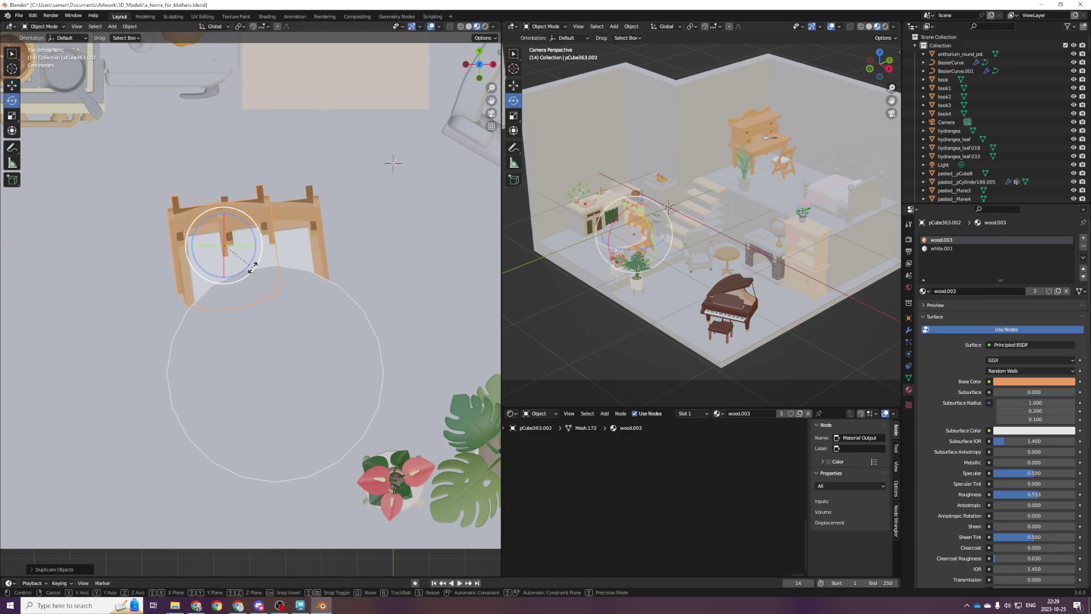
{"action": "left_click", "coordinate": [250, 228]}
{"action": "key", "text": "g"}
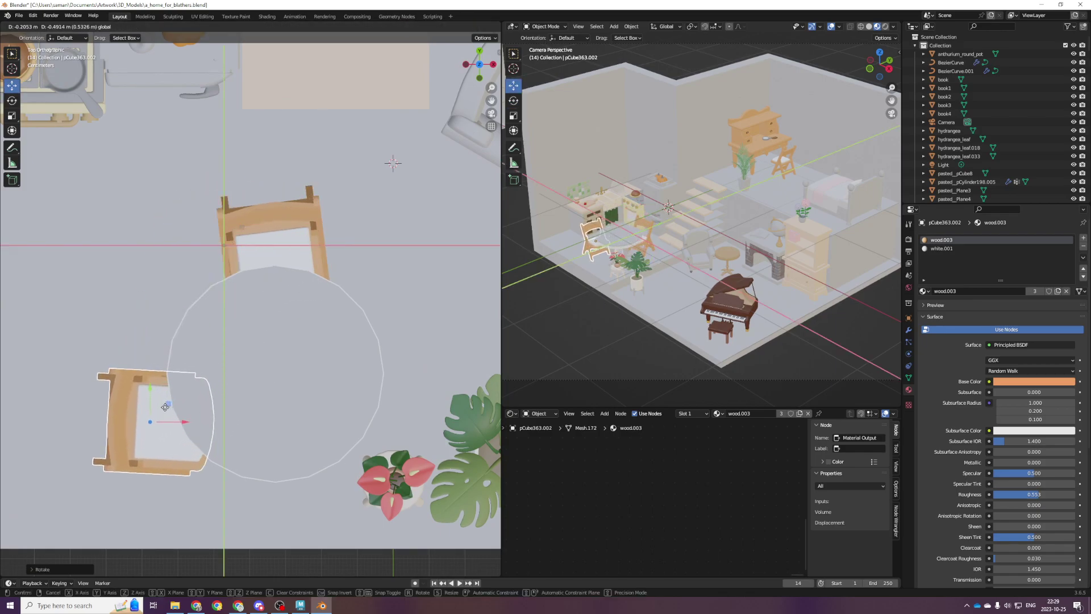
{"action": "left_click", "coordinate": [177, 413]}
{"action": "scroll", "coordinate": [260, 444], "scroll_direction": "down", "scroll_amount": 3}
{"action": "scroll", "coordinate": [292, 373], "scroll_direction": "up", "scroll_amount": 2}
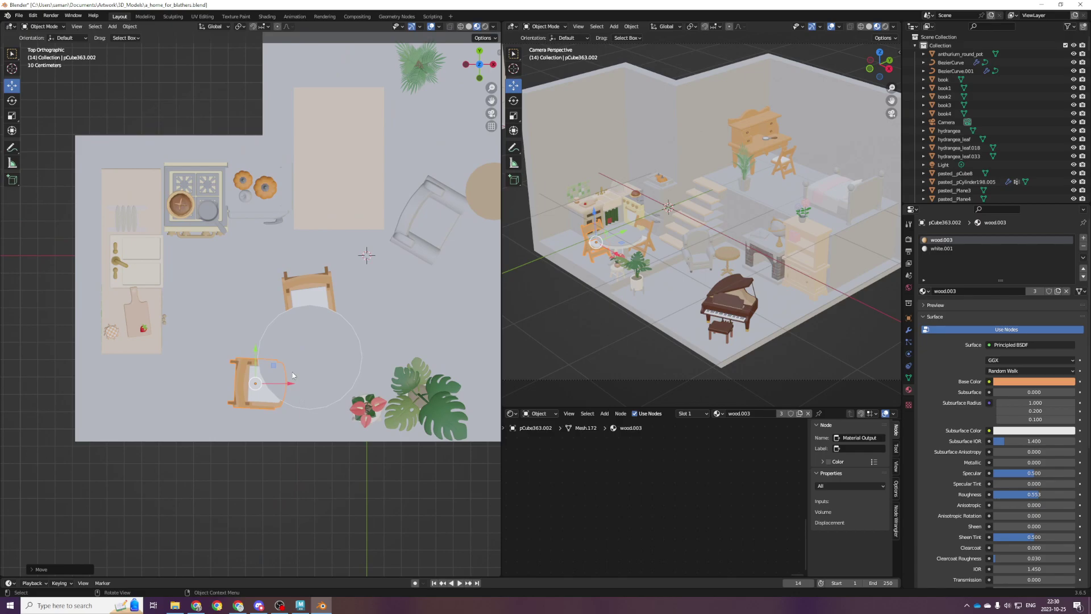
Select the round table with both dining chairs and shift the group slightly toward the kitchen counter.
{"action": "left_click", "coordinate": [301, 353]}
{"action": "left_click", "coordinate": [254, 395]}
{"action": "left_click", "coordinate": [306, 300], "text": "shift"}
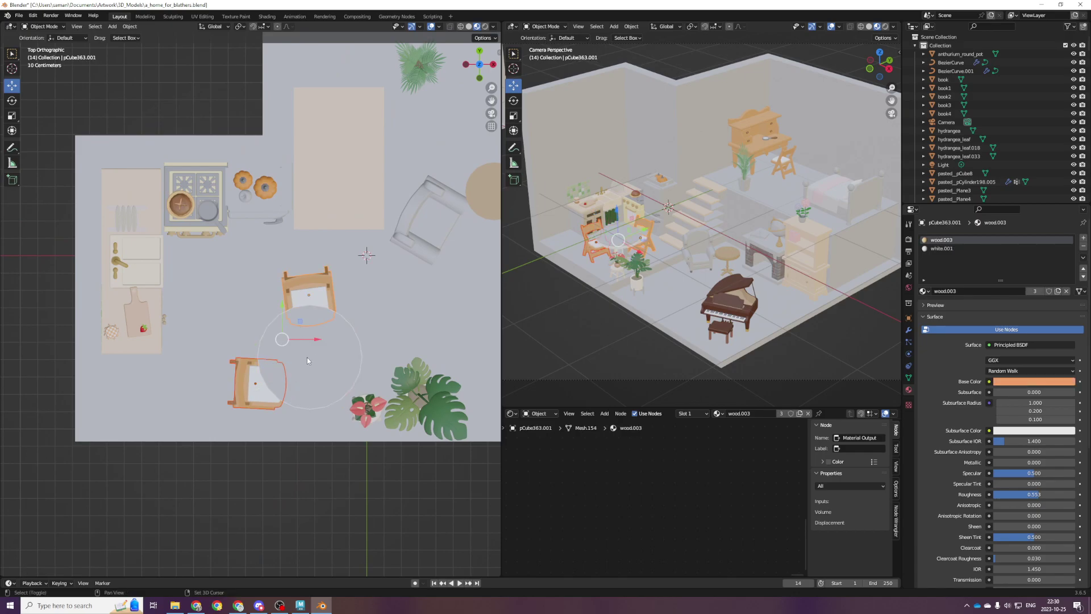
{"action": "left_click", "coordinate": [309, 358], "text": "shift"}
{"action": "left_click_drag", "start_coordinate": [328, 347], "coordinate": [325, 347]}
Rotate the second dining chair slightly so it faces the centre of the table.
{"action": "left_click", "coordinate": [264, 390]}
{"action": "key", "text": "r"}
{"action": "left_click_drag", "start_coordinate": [284, 390], "coordinate": [285, 387]}
Rotate the first dining chair to tilt the opposite way and move it closer to the table.
{"action": "left_click", "coordinate": [298, 296]}
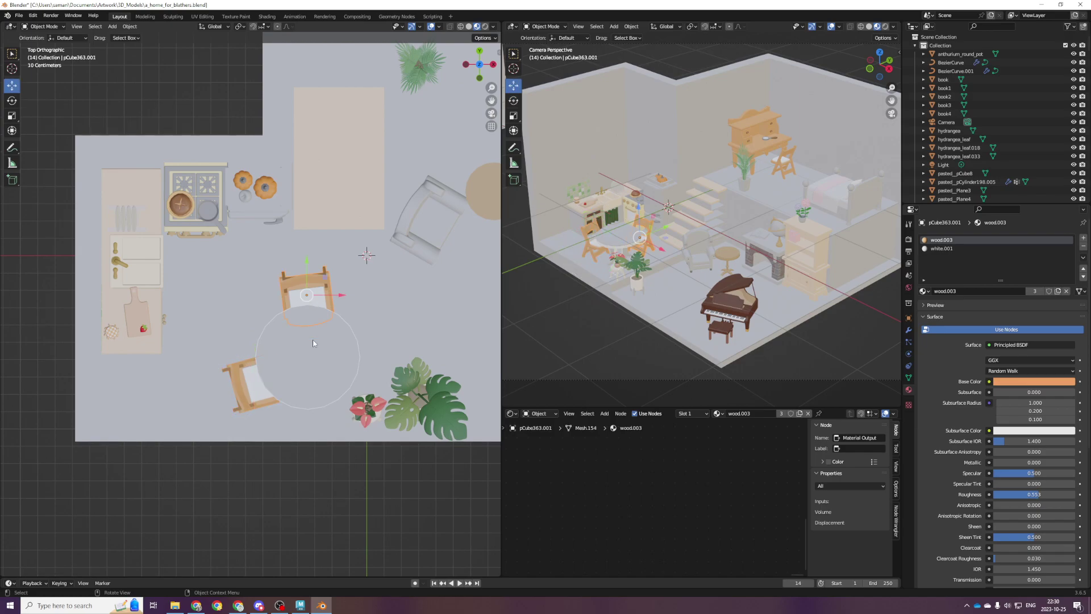
{"action": "mouse_move", "coordinate": [336, 307]}
{"action": "left_mouse_down"}
{"action": "mouse_move", "coordinate": [333, 316]}
{"action": "mouse_move", "coordinate": [331, 294]}
{"action": "left_mouse_up"}
{"action": "key", "text": "g"}
Check the dining set up close through the camera, nudge the first chair's position and save the file.
{"action": "scroll", "coordinate": [608, 286], "scroll_direction": "up", "scroll_amount": 5}
{"action": "middle_click_drag", "start_coordinate": [608, 286], "coordinate": [774, 241], "text": "shift"}
{"action": "scroll", "coordinate": [614, 326], "scroll_direction": "up", "scroll_amount": 3}
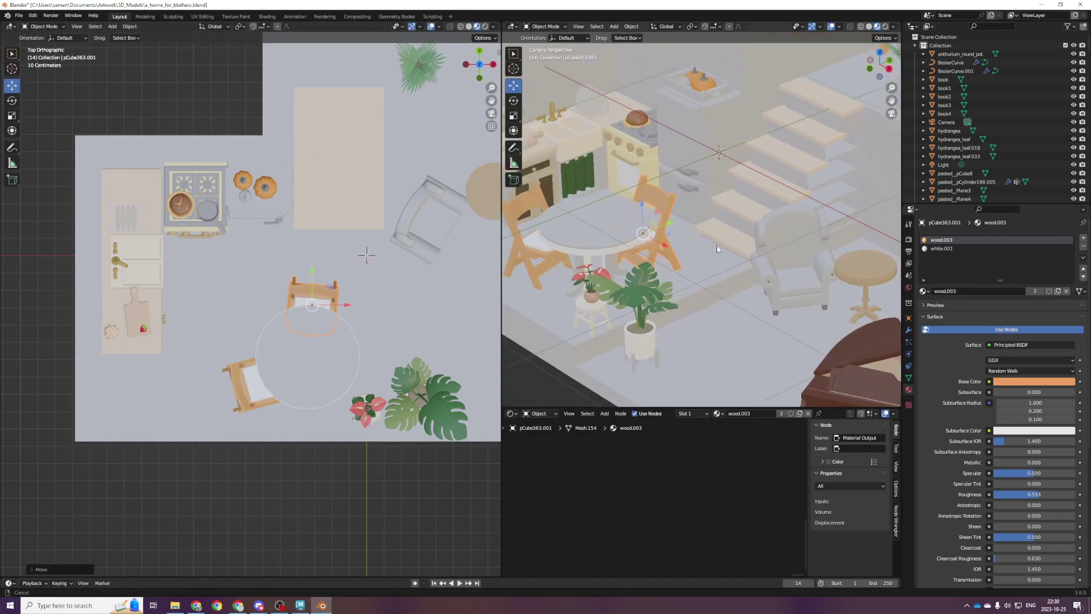
{"action": "middle_click_drag", "start_coordinate": [614, 325], "coordinate": [666, 322], "text": "shift"}
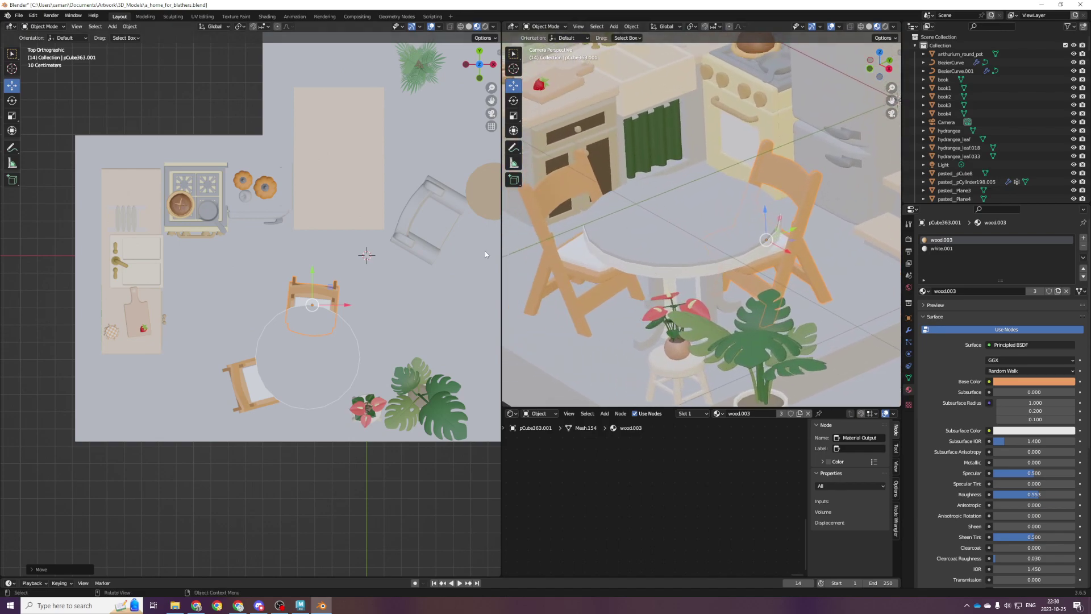
{"action": "scroll", "coordinate": [392, 289], "scroll_direction": "down", "scroll_amount": 2}
{"action": "left_click_drag", "start_coordinate": [299, 295], "coordinate": [295, 290]}
{"action": "key", "text": "ctrl+s"}
Select the front board of the pumpkin crate on top of the fridge and recolour its shared lambert1.023 material to a warm brown.
{"action": "middle_click_drag", "start_coordinate": [375, 333], "coordinate": [324, 265]}
{"action": "left_click", "coordinate": [294, 245]}
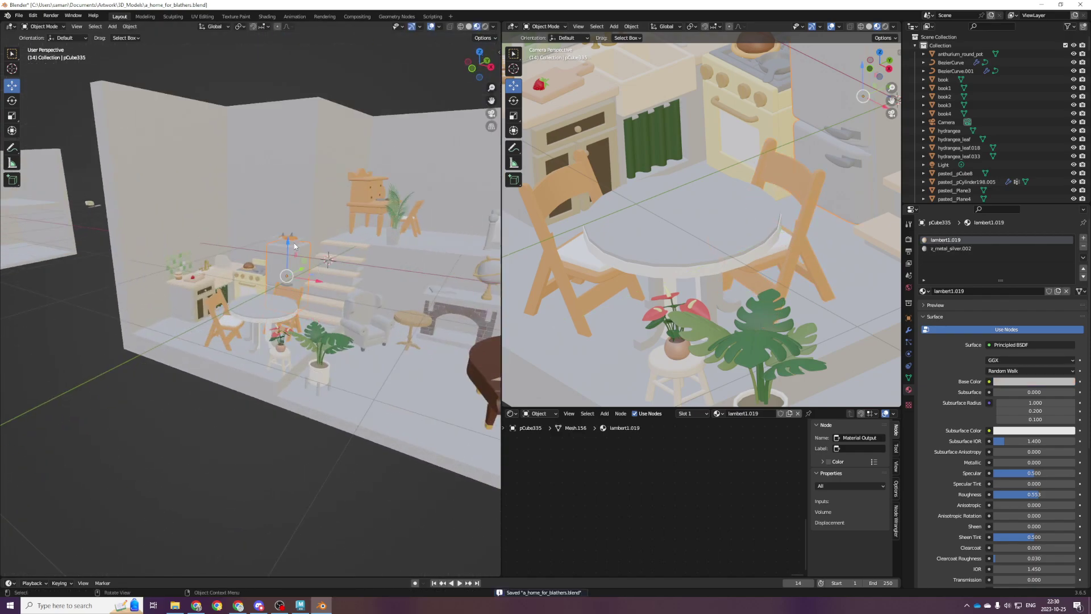
{"action": "key", "text": "KP_Decimal"}
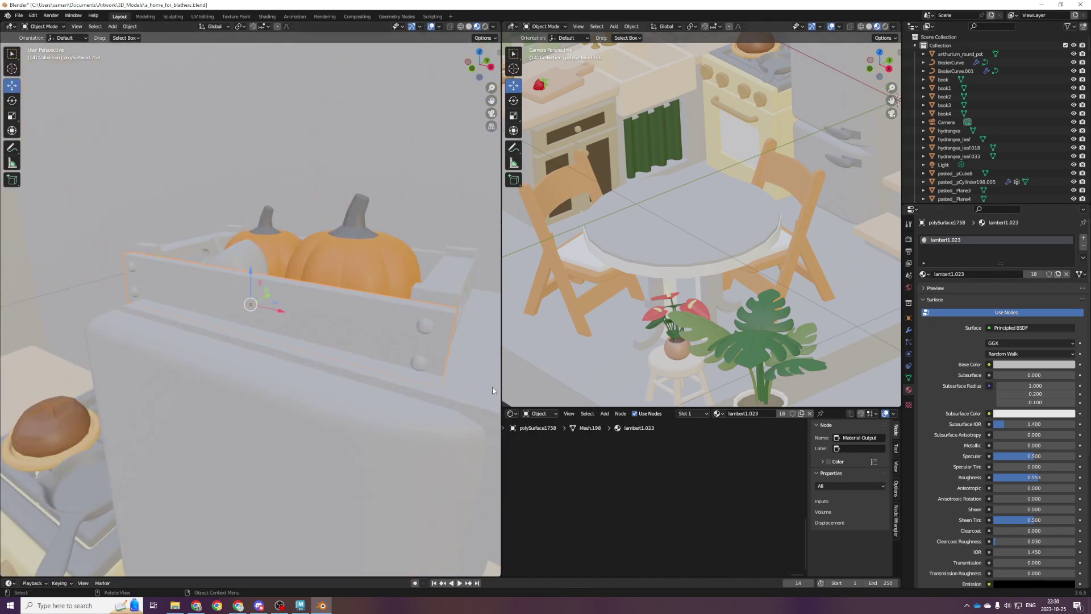
{"action": "left_click", "coordinate": [1016, 364]}
{"action": "left_click_drag", "start_coordinate": [1028, 296], "coordinate": [1030, 280]}
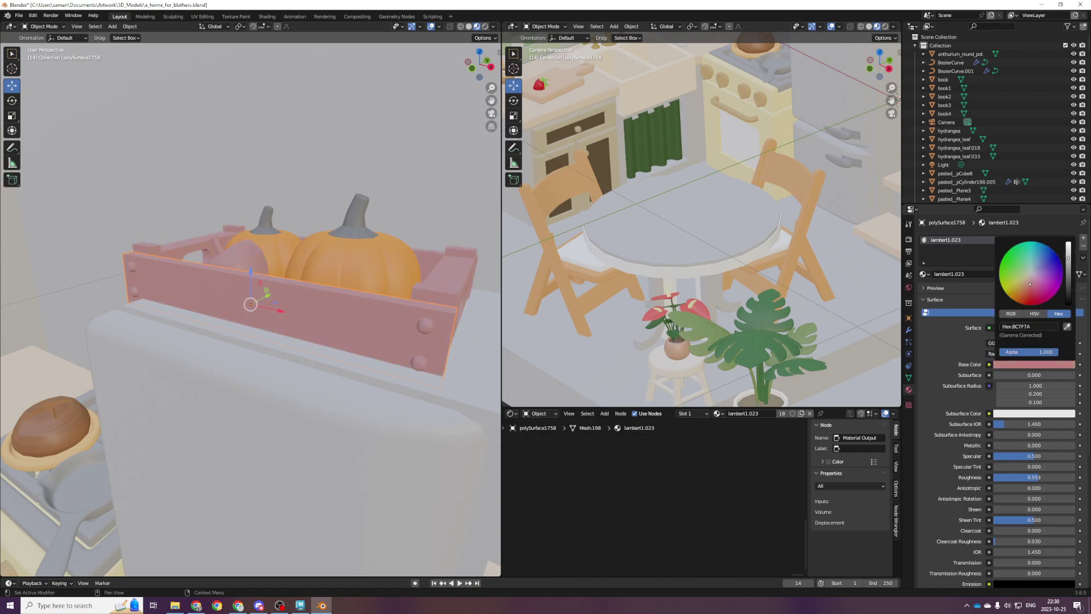
{"action": "middle_click_drag", "start_coordinate": [263, 302], "coordinate": [248, 265]}
{"action": "scroll", "coordinate": [424, 335], "scroll_direction": "down", "scroll_amount": 2}
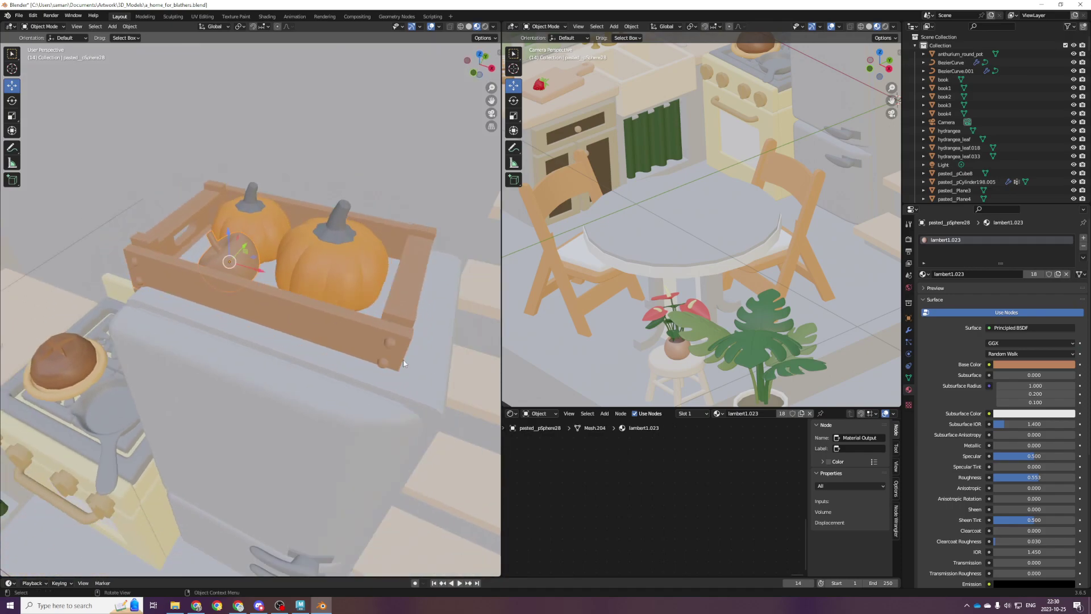
Show the crate in wireframe from the front and remove the lambert1.023 material slot from its front board.
{"action": "key", "text": "KP_1"}
{"action": "key", "text": "shift+z"}
{"action": "scroll", "coordinate": [130, 373], "scroll_direction": "up", "scroll_amount": 5}
{"action": "scroll", "coordinate": [181, 320], "scroll_direction": "down", "scroll_amount": 2}
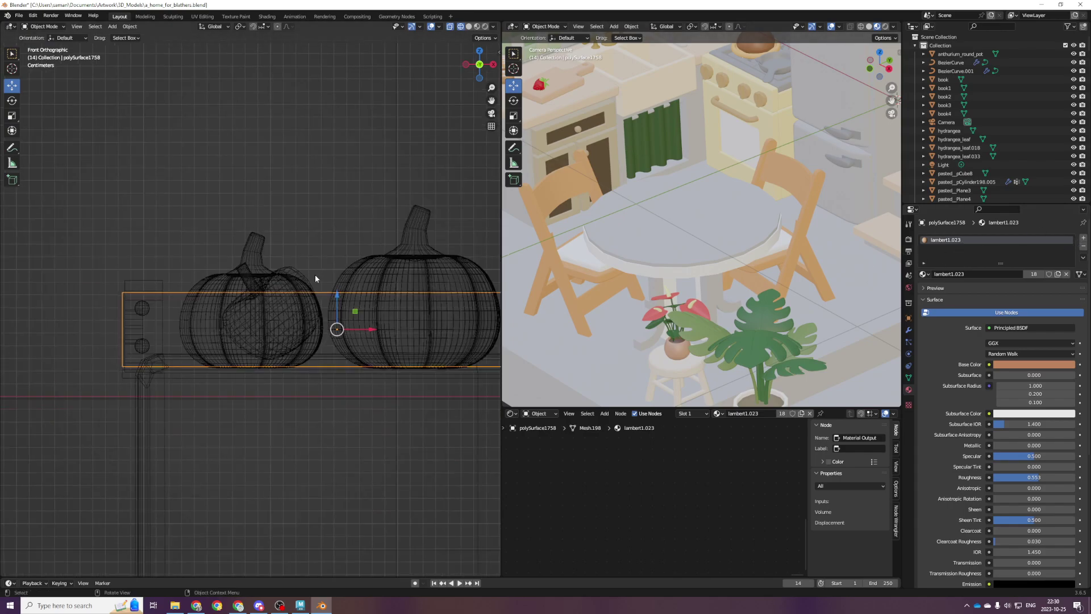
{"action": "scroll", "coordinate": [316, 274], "scroll_direction": "down", "scroll_amount": 2}
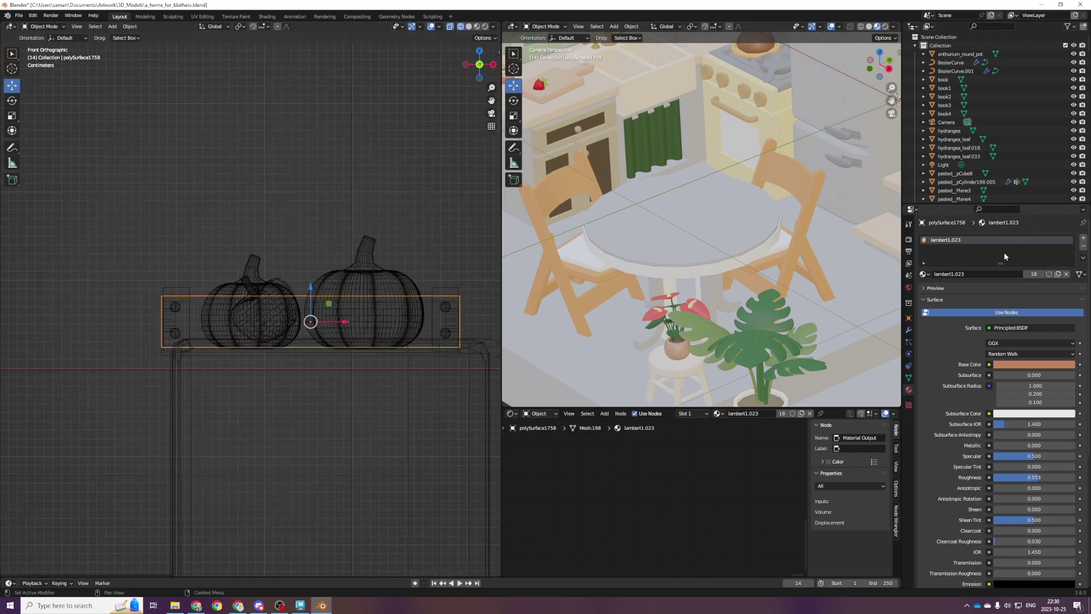
{"action": "left_click", "coordinate": [1082, 247]}
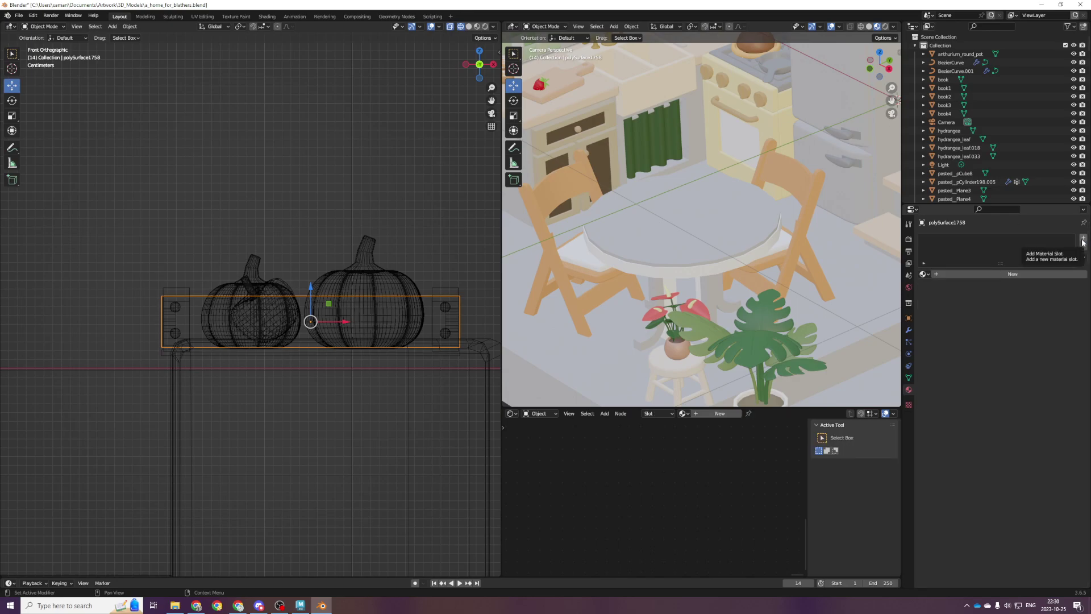
Inspect the pumpkin crate up close, pick its short side board and look at the crate from above in wireframe.
{"action": "scroll", "coordinate": [825, 209], "scroll_direction": "down", "scroll_amount": 3}
{"action": "scroll", "coordinate": [819, 227], "scroll_direction": "up", "scroll_amount": 4}
{"action": "key", "text": "Tab"}
{"action": "key", "text": "Tab"}
{"action": "middle_click_drag", "start_coordinate": [357, 263], "coordinate": [330, 342]}
{"action": "key", "text": "shift+z"}
{"action": "left_click", "coordinate": [183, 271]}
{"action": "mouse_move", "coordinate": [205, 301]}
{"action": "middle_mouse_down"}
{"action": "mouse_move", "coordinate": [234, 224]}
{"action": "mouse_move", "coordinate": [251, 257]}
{"action": "mouse_move", "coordinate": [295, 267]}
{"action": "mouse_move", "coordinate": [349, 265]}
{"action": "mouse_move", "coordinate": [424, 216]}
{"action": "mouse_move", "coordinate": [241, 310]}
{"action": "mouse_move", "coordinate": [228, 288]}
{"action": "middle_mouse_up"}
{"action": "key", "text": "KP_7"}
{"action": "key", "text": "shift+z"}
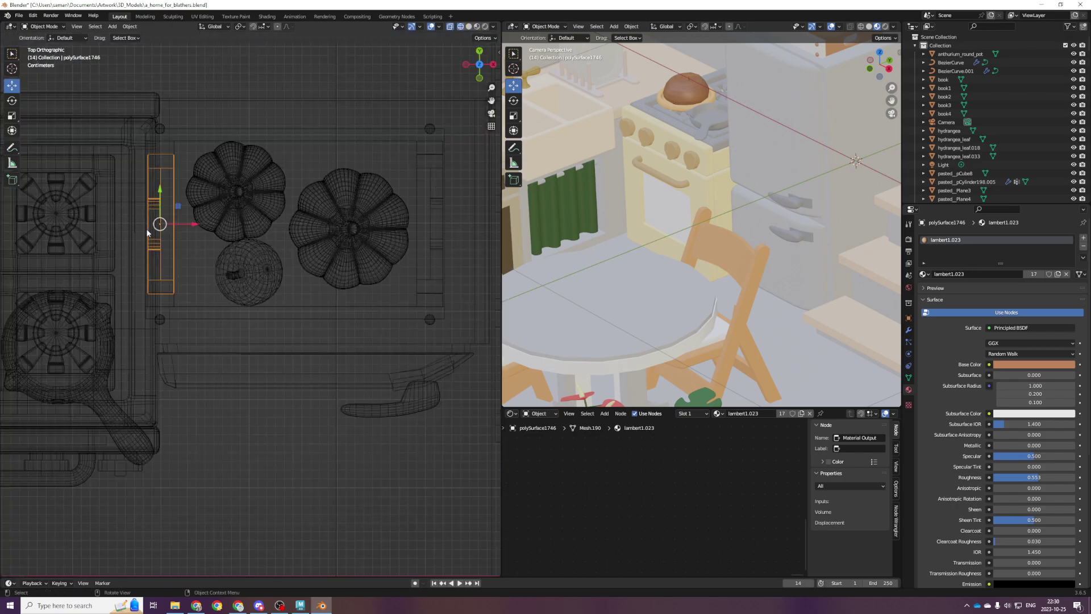
Select the whole crate with its contents from above, leaving the stove, fridge and room shell out of the selection.
{"action": "left_click_drag", "start_coordinate": [156, 132], "coordinate": [436, 323]}
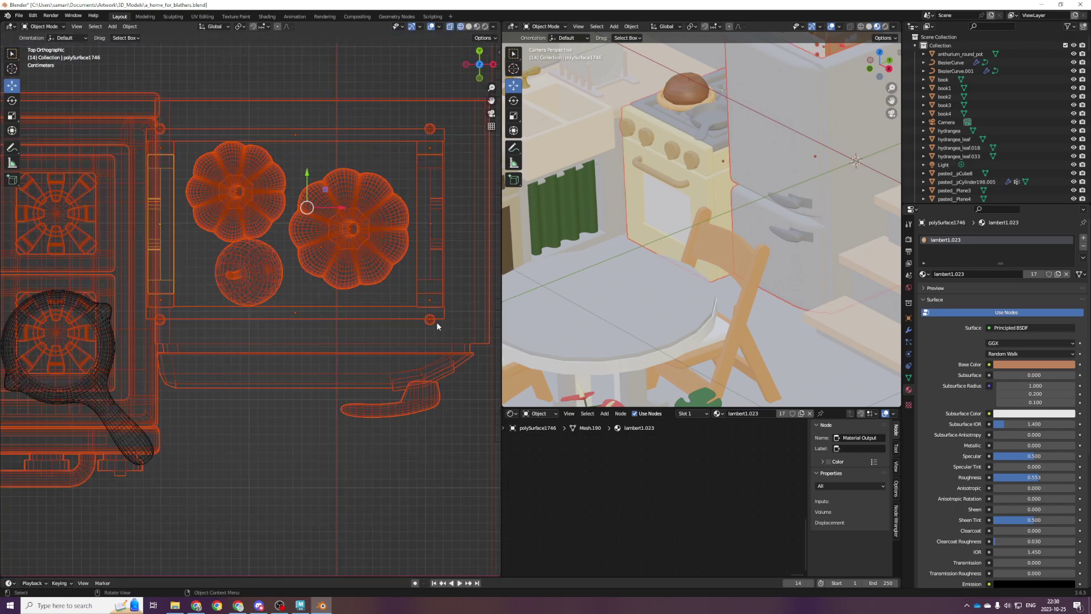
{"action": "left_click", "coordinate": [155, 91], "text": "shift"}
{"action": "left_click", "coordinate": [156, 90], "text": "shift"}
{"action": "left_click", "coordinate": [189, 97], "text": "shift"}
{"action": "left_click", "coordinate": [189, 98], "text": "shift"}
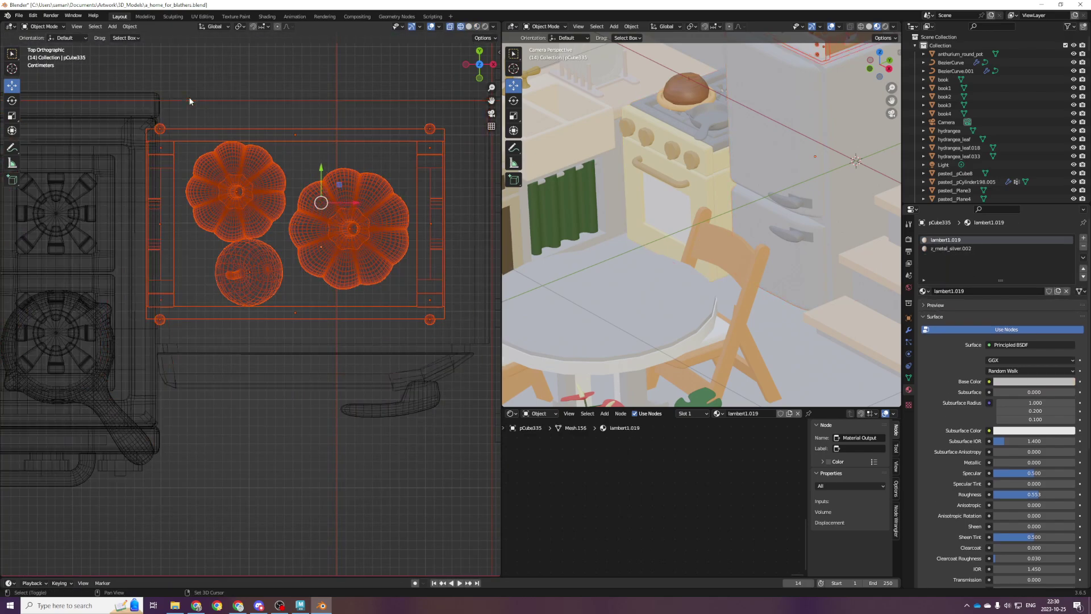
{"action": "left_click", "coordinate": [186, 127], "text": "shift"}
{"action": "scroll", "coordinate": [251, 299], "scroll_direction": "down", "scroll_amount": 7}
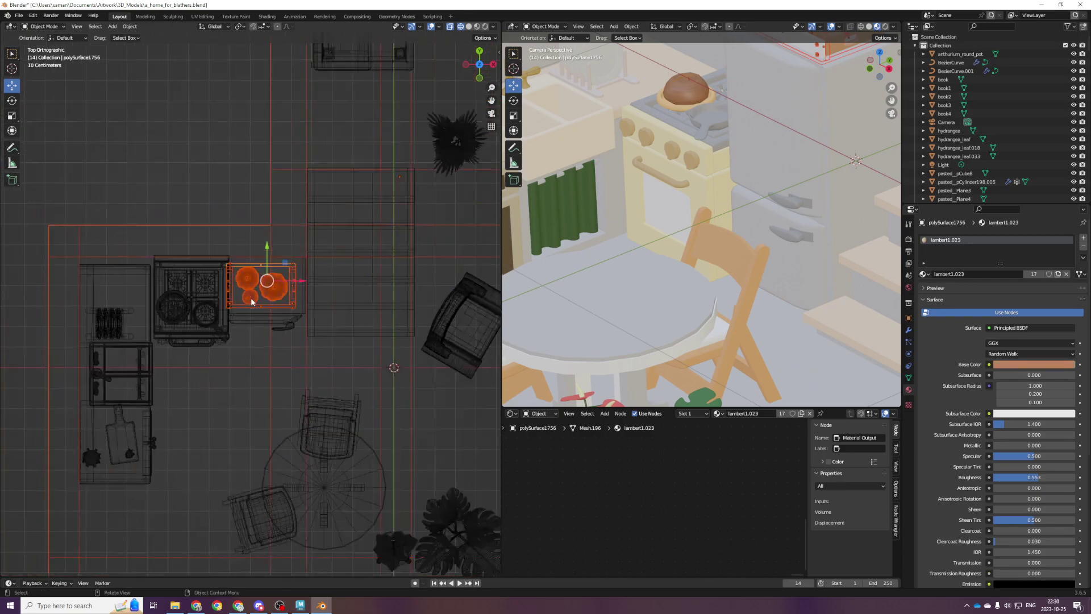
{"action": "scroll", "coordinate": [251, 299], "scroll_direction": "down", "scroll_amount": 4}
{"action": "left_click", "coordinate": [188, 257], "text": "shift"}
{"action": "left_click", "coordinate": [188, 257], "text": "shift"}
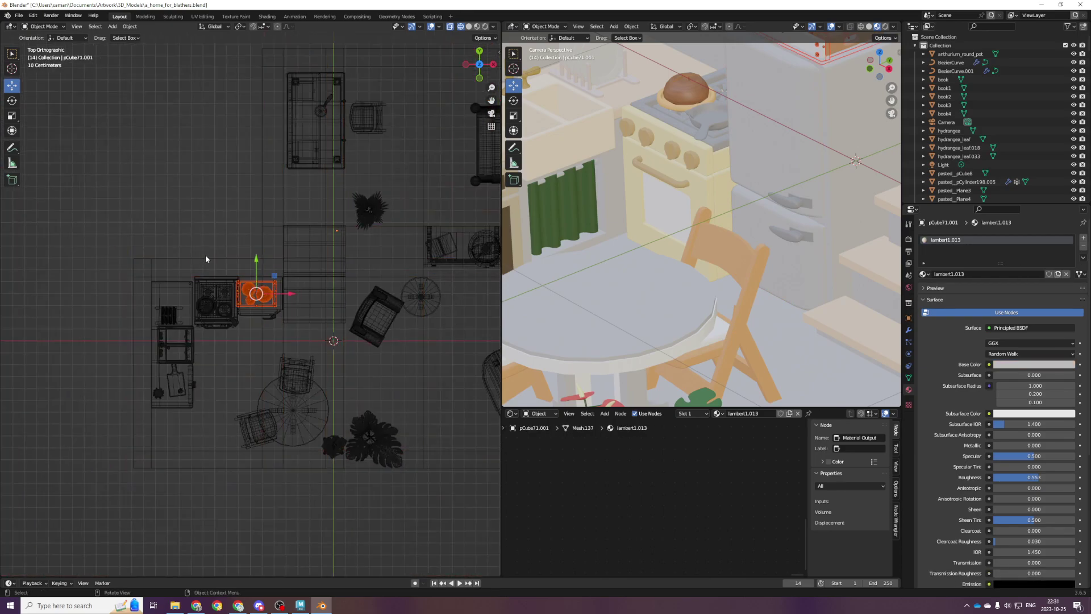
{"action": "scroll", "coordinate": [235, 301], "scroll_direction": "down", "scroll_amount": 3}
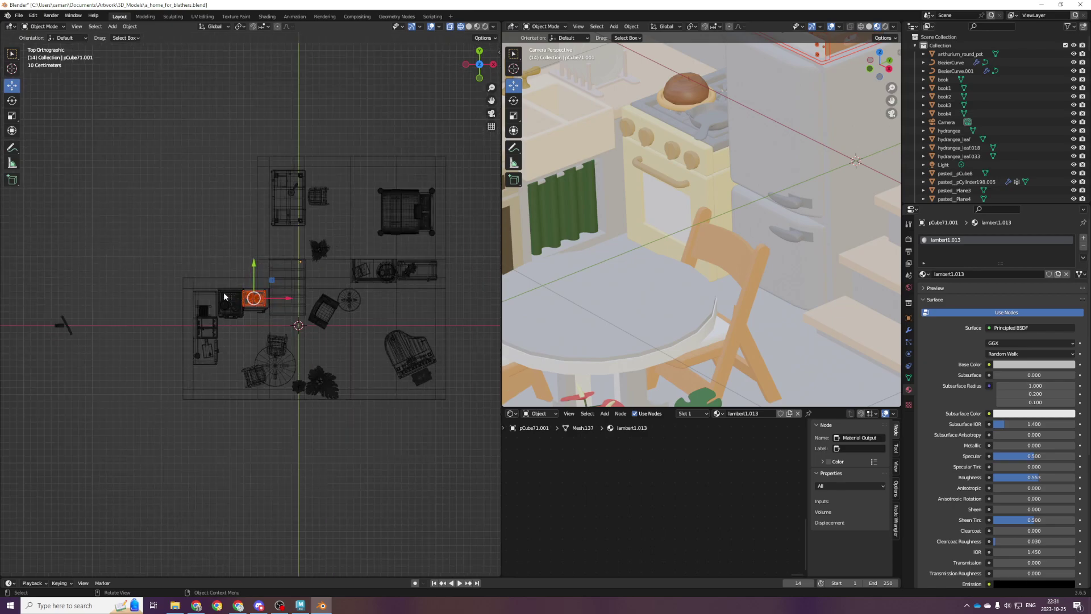
Raise the crate and its contents slightly above the fridge in the front view, and save the file.
{"action": "scroll", "coordinate": [225, 296], "scroll_direction": "up", "scroll_amount": 3}
{"action": "key", "text": "KP_1"}
{"action": "scroll", "coordinate": [263, 294], "scroll_direction": "up", "scroll_amount": 5}
{"action": "left_click_drag", "start_coordinate": [264, 291], "coordinate": [265, 285]}
{"action": "scroll", "coordinate": [265, 285], "scroll_direction": "up", "scroll_amount": 3}
{"action": "key", "text": "KP_7"}
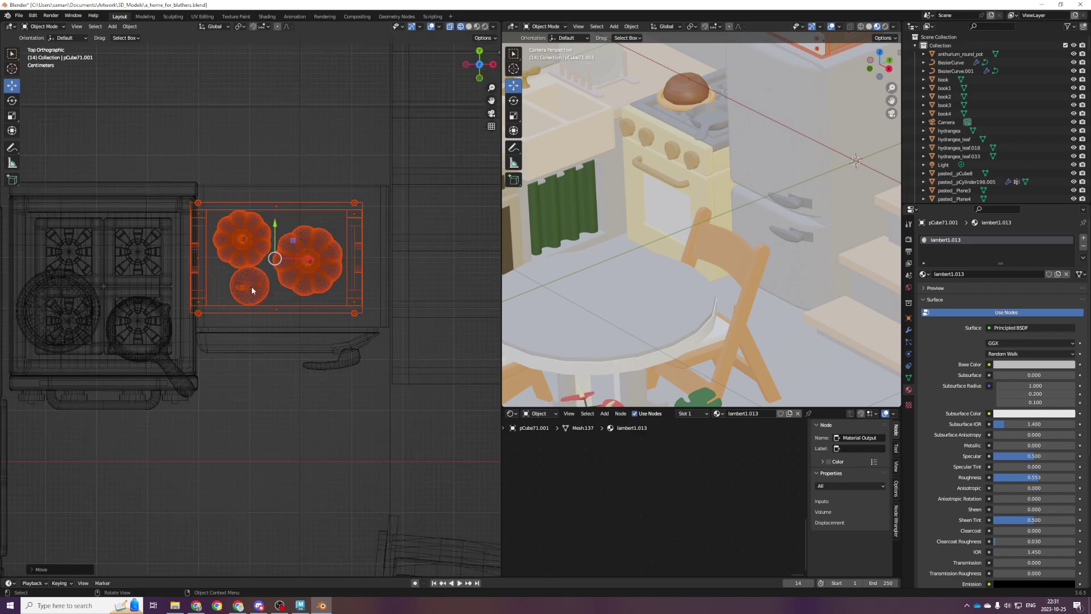
{"action": "key", "text": "ctrl+s"}
{"action": "scroll", "coordinate": [433, 278], "scroll_direction": "up", "scroll_amount": 3}
{"action": "scroll", "coordinate": [361, 341], "scroll_direction": "down", "scroll_amount": 3}
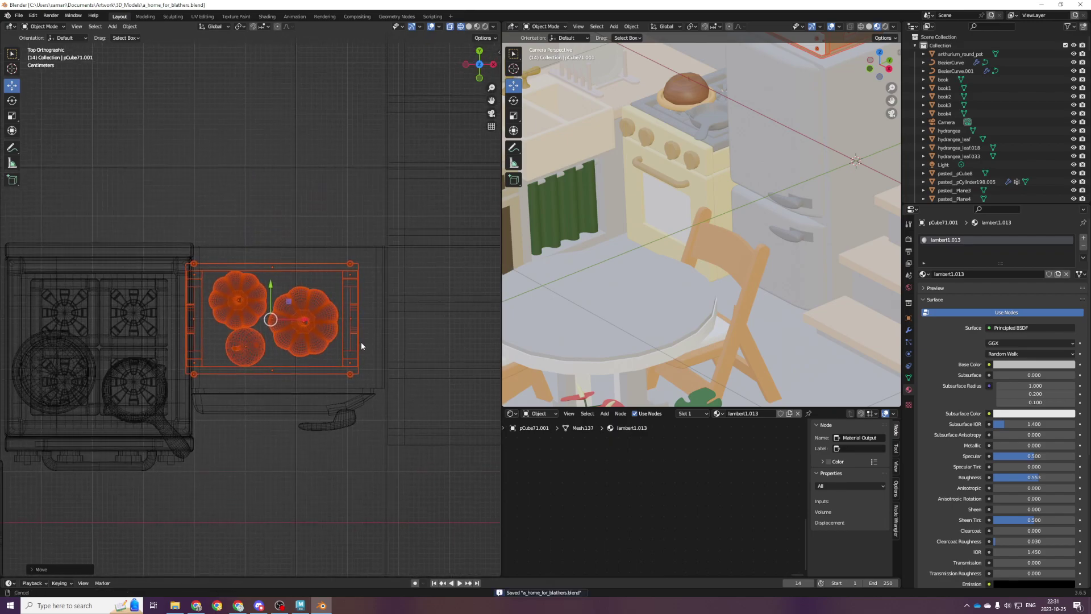
Reduce the selection to the crate parts, try to assign the wood.002 material to their geometry, and undo the assignment.
{"action": "scroll", "coordinate": [356, 356], "scroll_direction": "up", "scroll_amount": 3}
{"action": "left_click", "coordinate": [249, 316], "text": "shift"}
{"action": "left_click", "coordinate": [246, 317], "text": "shift"}
{"action": "left_click", "coordinate": [267, 368], "text": "shift"}
{"action": "left_click", "coordinate": [268, 370], "text": "shift"}
{"action": "left_click", "coordinate": [299, 368]}
{"action": "left_click", "coordinate": [1051, 248]}
{"action": "key", "text": "KP_Decimal"}
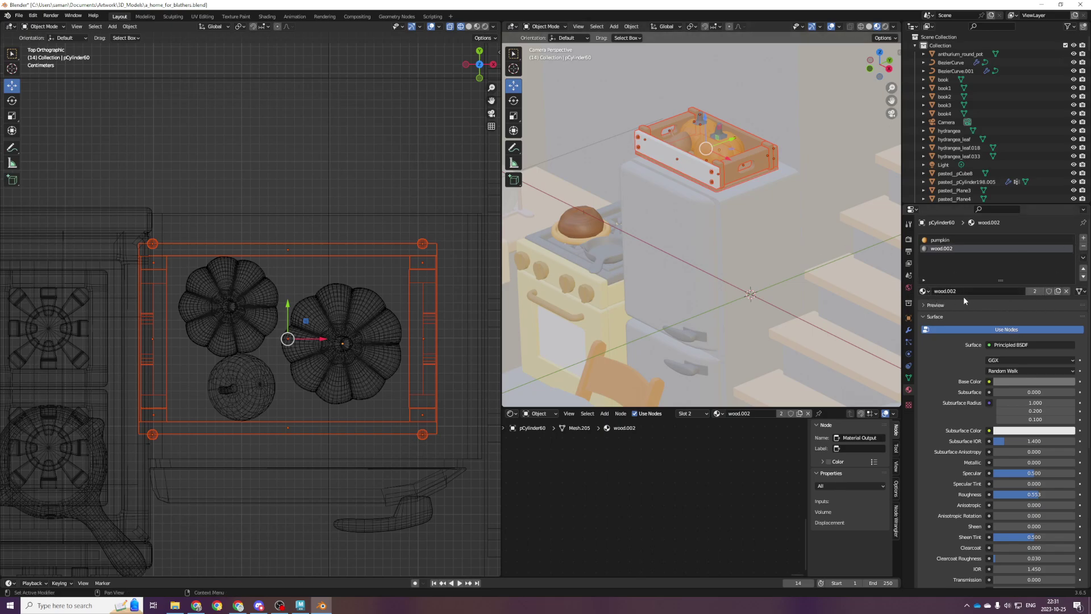
{"action": "key", "text": "Tab"}
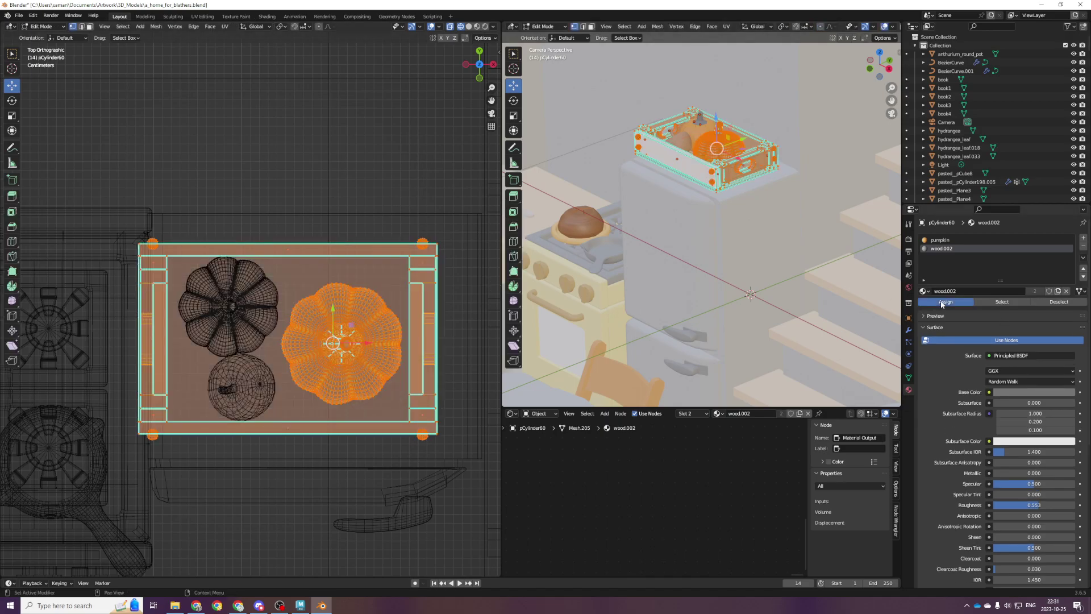
{"action": "key", "text": "Tab"}
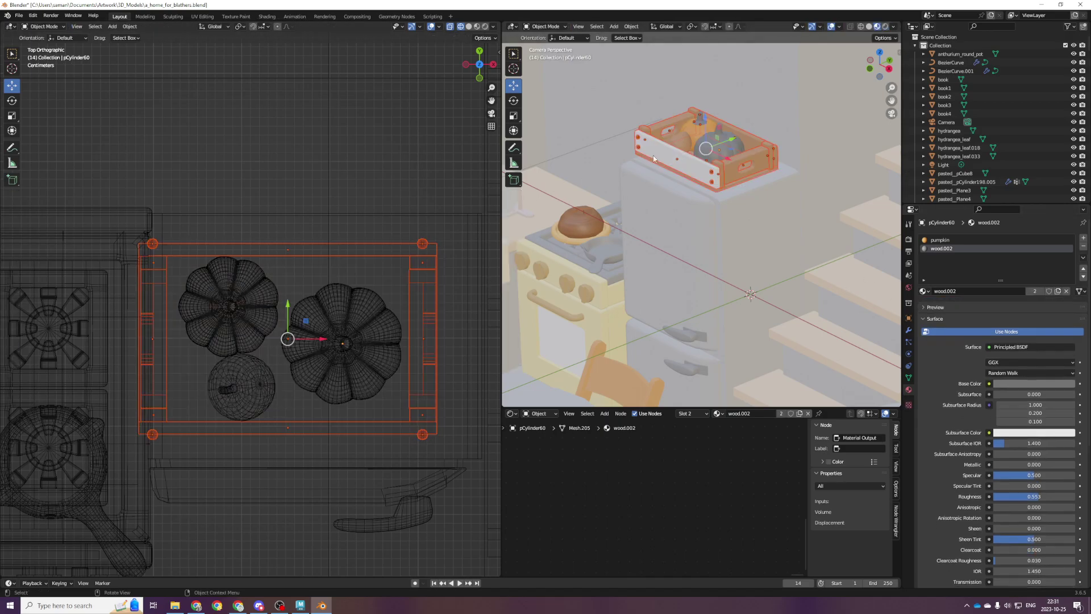
{"action": "scroll", "coordinate": [702, 178], "scroll_direction": "up", "scroll_amount": 1}
{"action": "key", "text": "ctrl+z"}
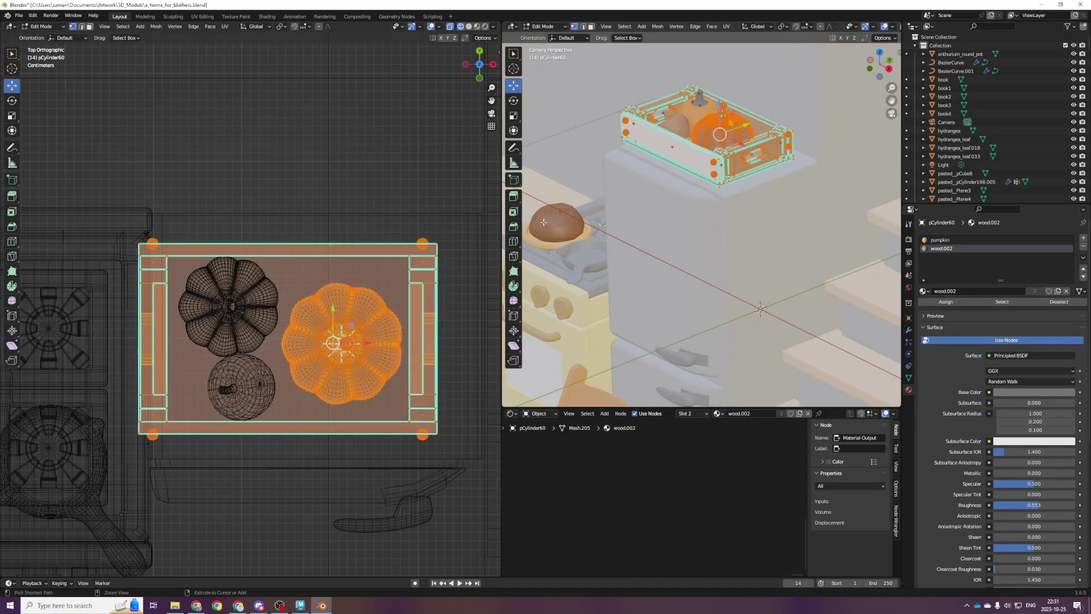
Try assigning wood.002 again with fewer crate parts selected, and undo the attempt.
{"action": "key", "text": "Tab"}
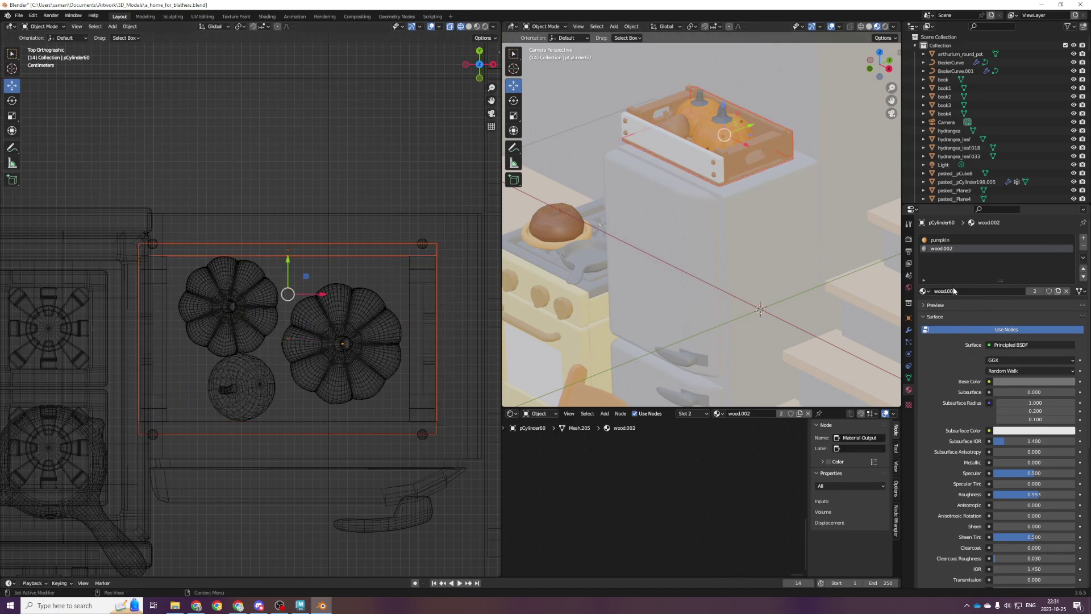
{"action": "key", "text": "Tab"}
{"action": "left_click", "coordinate": [946, 301]}
{"action": "key", "text": "Tab"}
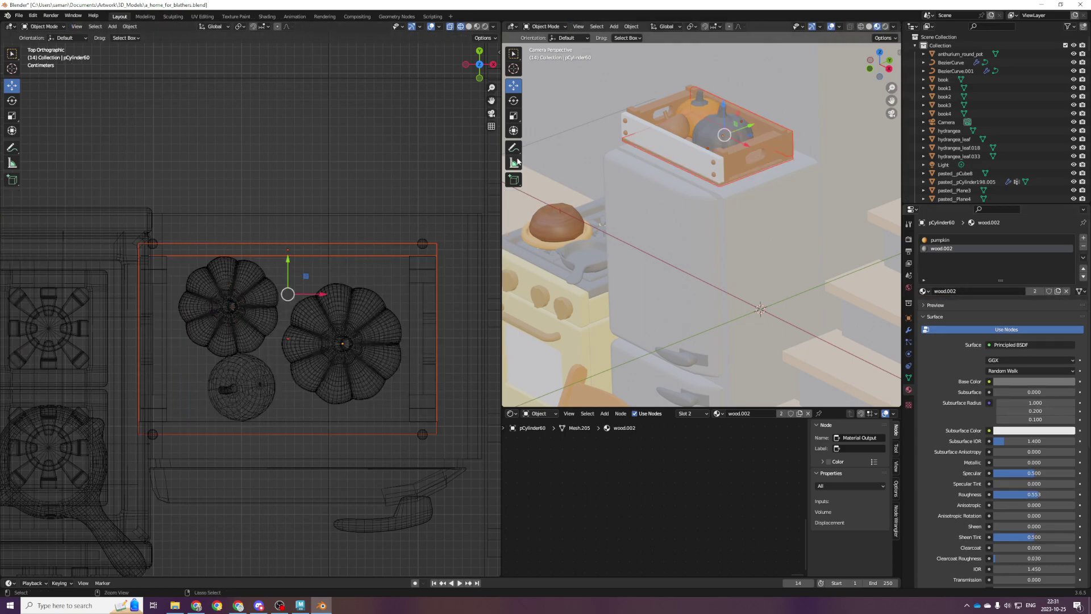
{"action": "key", "text": "ctrl+z"}
{"action": "key", "text": "ctrl+z"}
{"action": "key", "text": "ctrl+z"}
{"action": "key", "text": "ctrl+z"}
{"action": "scroll", "coordinate": [494, 182], "scroll_direction": "down", "scroll_amount": 1}
Save the file and select only the crate's long back board from above.
{"action": "key", "text": "ctrl+s"}
{"action": "left_click", "coordinate": [373, 308]}
{"action": "left_click", "coordinate": [395, 273]}
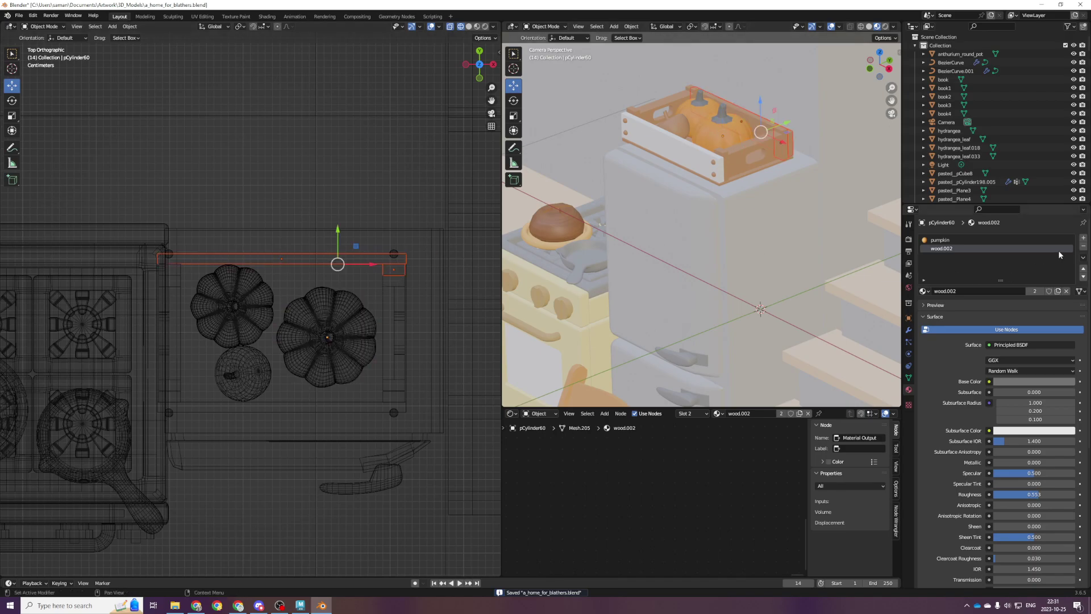
{"action": "left_click", "coordinate": [1048, 239]}
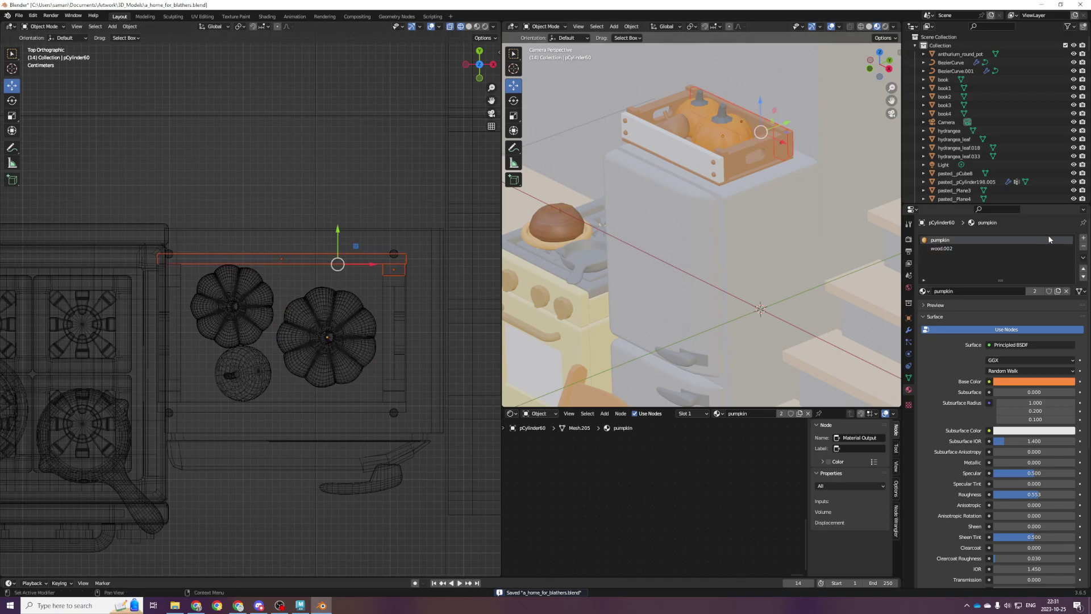
{"action": "left_click", "coordinate": [1083, 246]}
{"action": "left_click", "coordinate": [401, 257]}
{"action": "left_click", "coordinate": [404, 260]}
{"action": "left_click", "coordinate": [384, 265]}
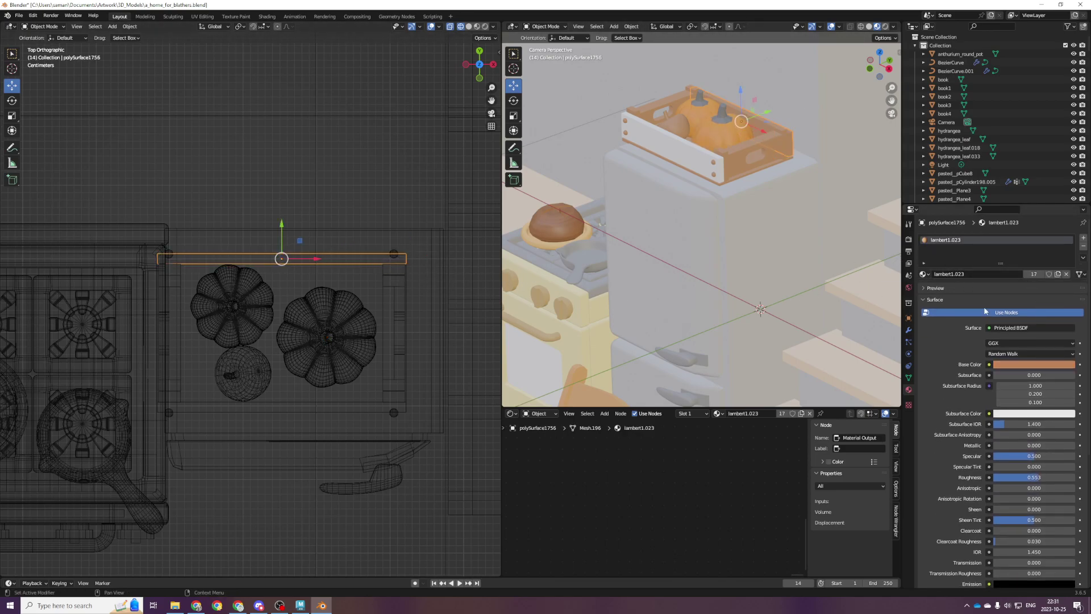
Create a new material on the crate's front board and set its base colour to the orange tan E7AE70.
{"action": "left_click", "coordinate": [361, 404]}
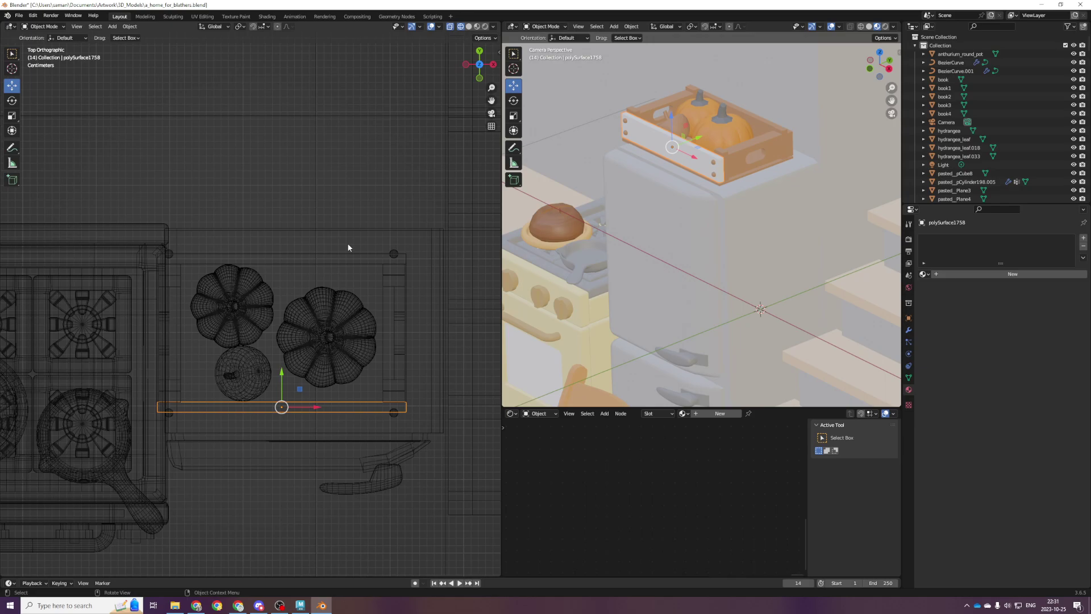
{"action": "left_click", "coordinate": [966, 274]}
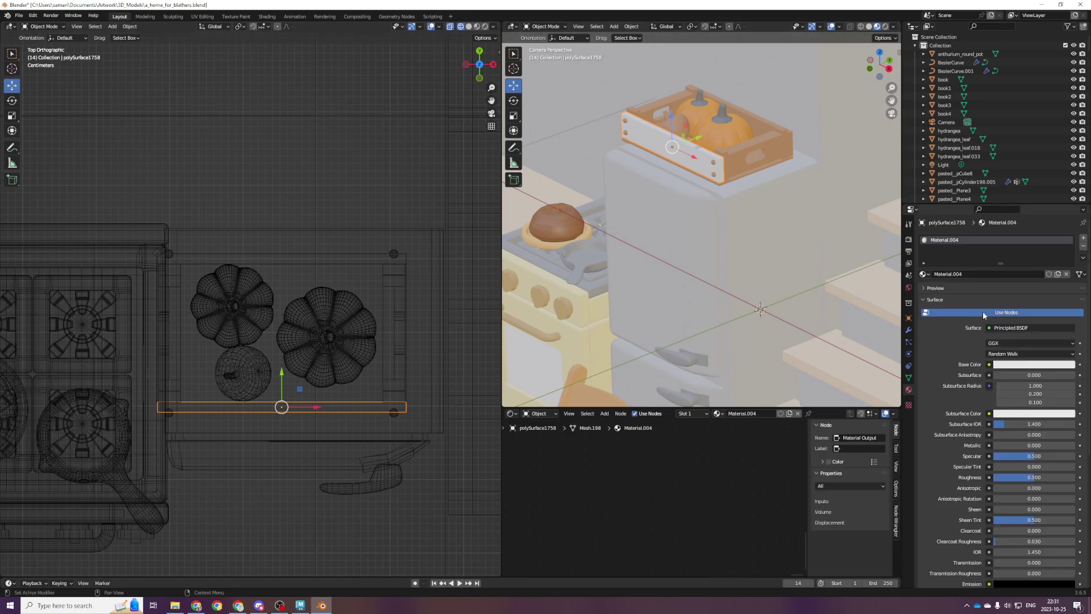
{"action": "left_click", "coordinate": [1034, 365]}
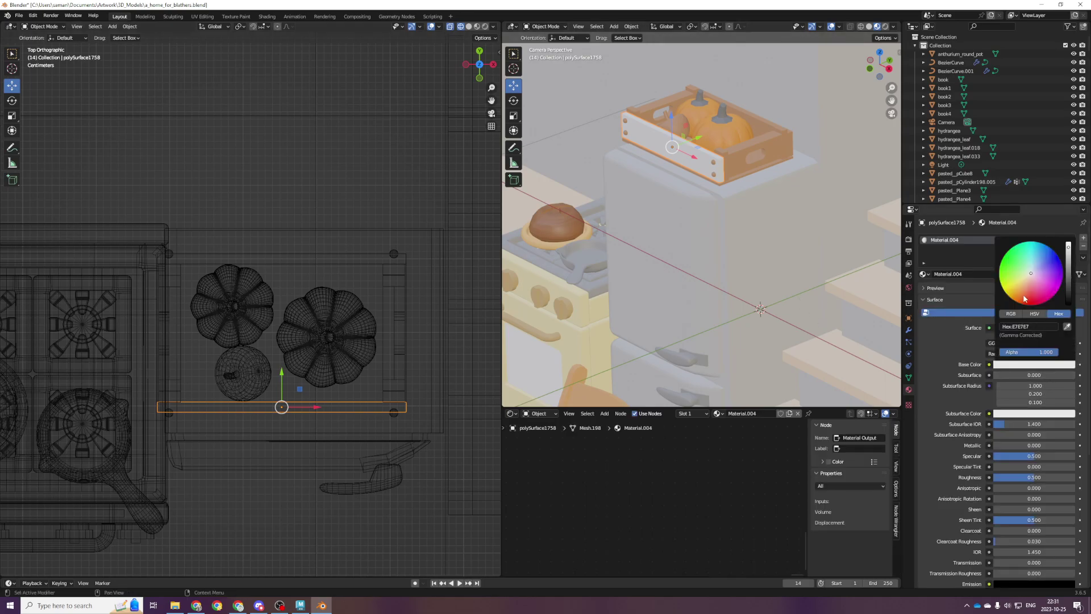
{"action": "left_click", "coordinate": [1026, 283]}
{"action": "left_click_drag", "start_coordinate": [1026, 283], "coordinate": [1023, 288]}
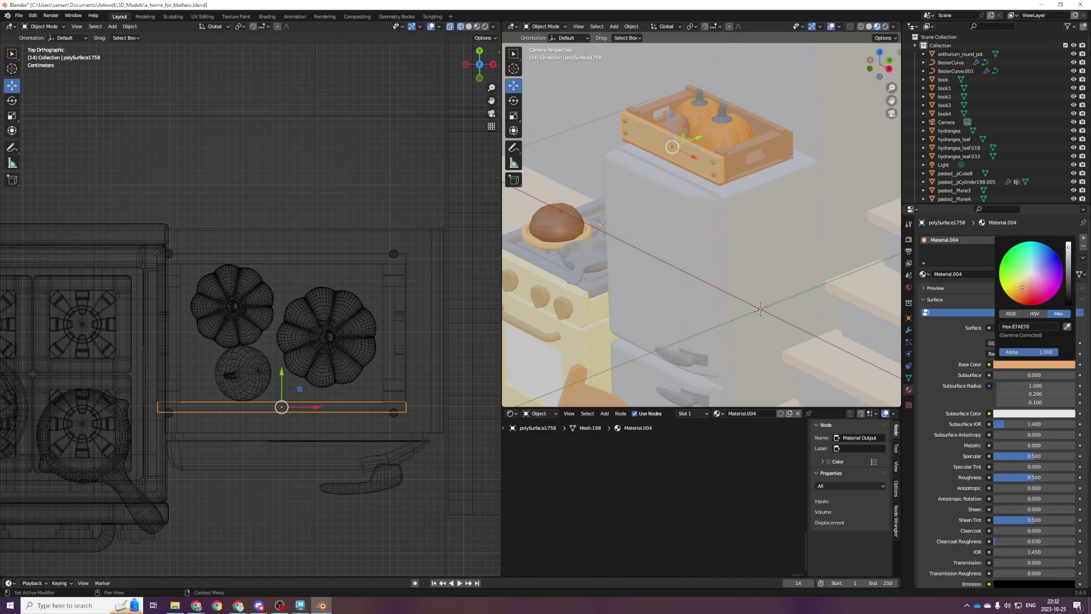
Make the front board's base colour slightly paler, name its material crate, and save the file.
{"action": "left_click", "coordinate": [1029, 364]}
{"action": "left_click_drag", "start_coordinate": [1022, 287], "coordinate": [1024, 284]}
{"action": "left_click", "coordinate": [988, 274]}
{"action": "key", "text": "Escape"}
{"action": "key", "text": "ctrl+s"}
Assign the existing crate material to the crate's long back board and save the file.
{"action": "left_click", "coordinate": [278, 262]}
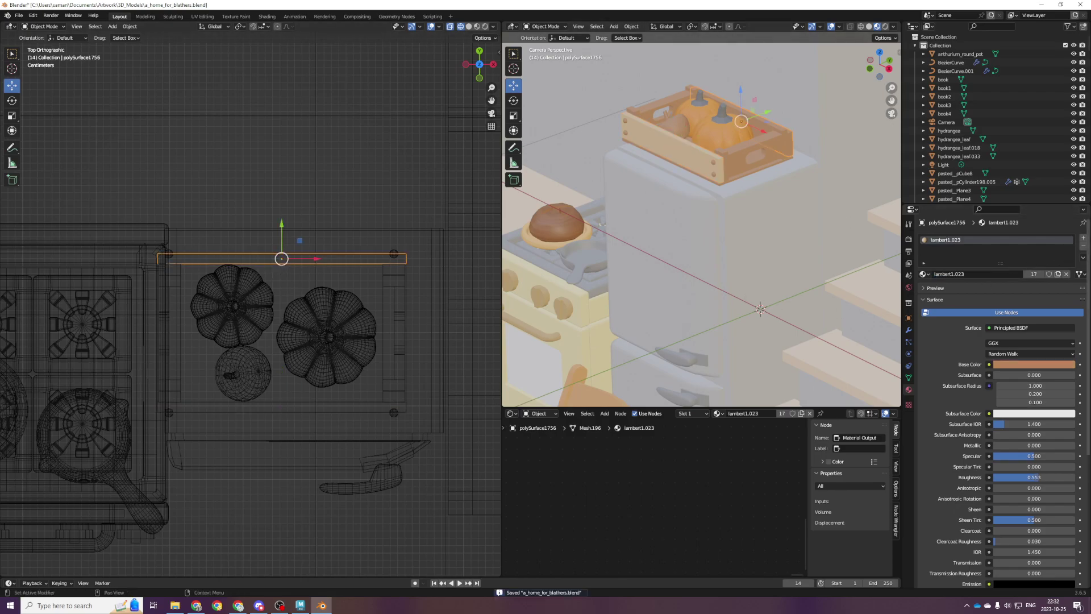
{"action": "left_click", "coordinate": [924, 274]}
{"action": "type", "text": "crate"}
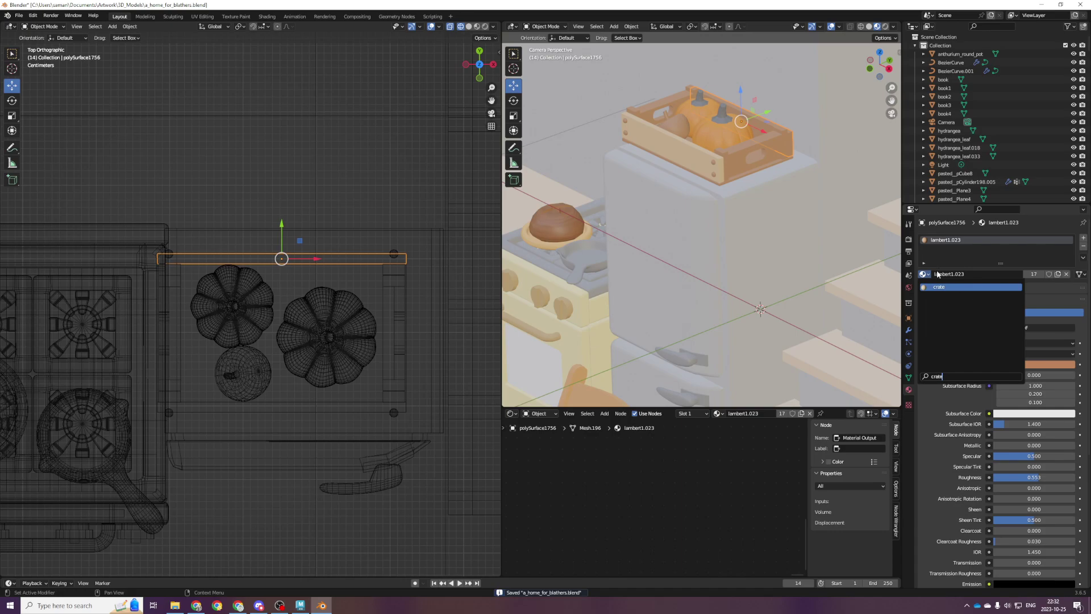
{"action": "key", "text": "Return"}
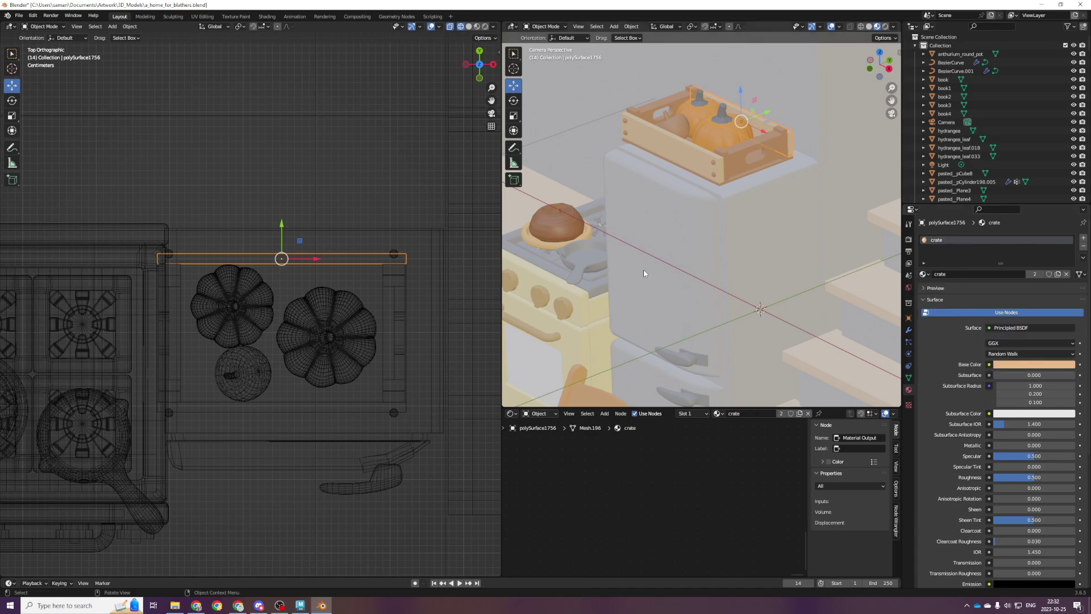
{"action": "scroll", "coordinate": [386, 302], "scroll_direction": "up", "scroll_amount": 2}
{"action": "key", "text": "ctrl+s"}
Assign the existing metal_silver material to the screws at the crate's back corner beside the stairs.
{"action": "left_click", "coordinate": [455, 230]}
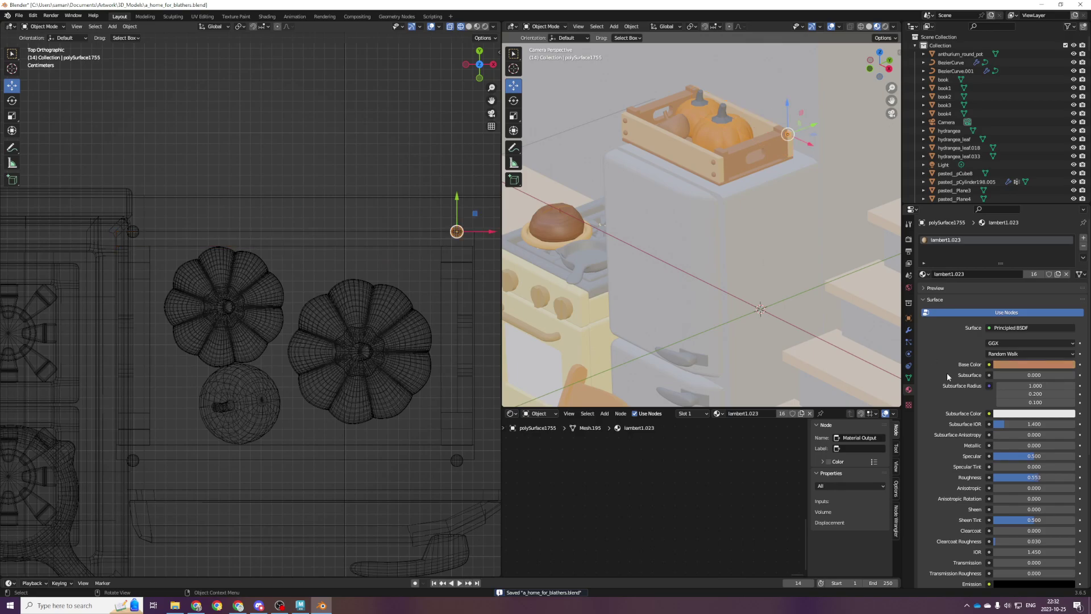
{"action": "left_click", "coordinate": [929, 275]}
{"action": "type", "text": "silver"}
{"action": "key", "text": "Down"}
{"action": "key", "text": "Return"}
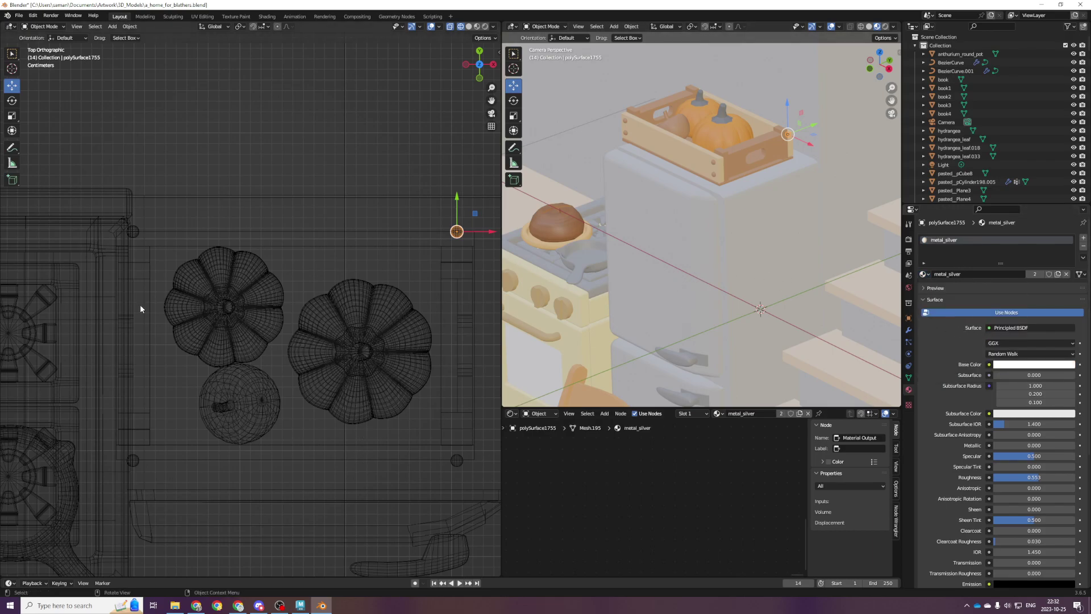
{"action": "left_click_drag", "start_coordinate": [135, 222], "coordinate": [472, 230]}
{"action": "left_click", "coordinate": [347, 186], "text": "shift"}
{"action": "left_click", "coordinate": [348, 187], "text": "shift"}
{"action": "left_click", "coordinate": [333, 197], "text": "shift"}
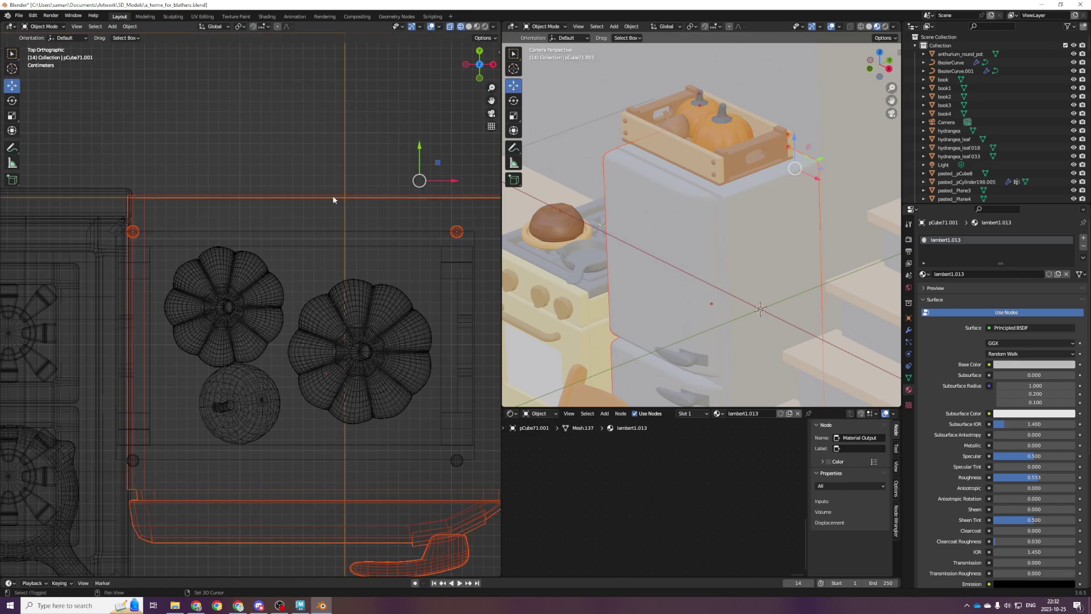
{"action": "left_click", "coordinate": [333, 196], "text": "shift"}
{"action": "left_click", "coordinate": [333, 196], "text": "shift"}
{"action": "left_click", "coordinate": [333, 196], "text": "shift"}
{"action": "left_click", "coordinate": [332, 195], "text": "shift"}
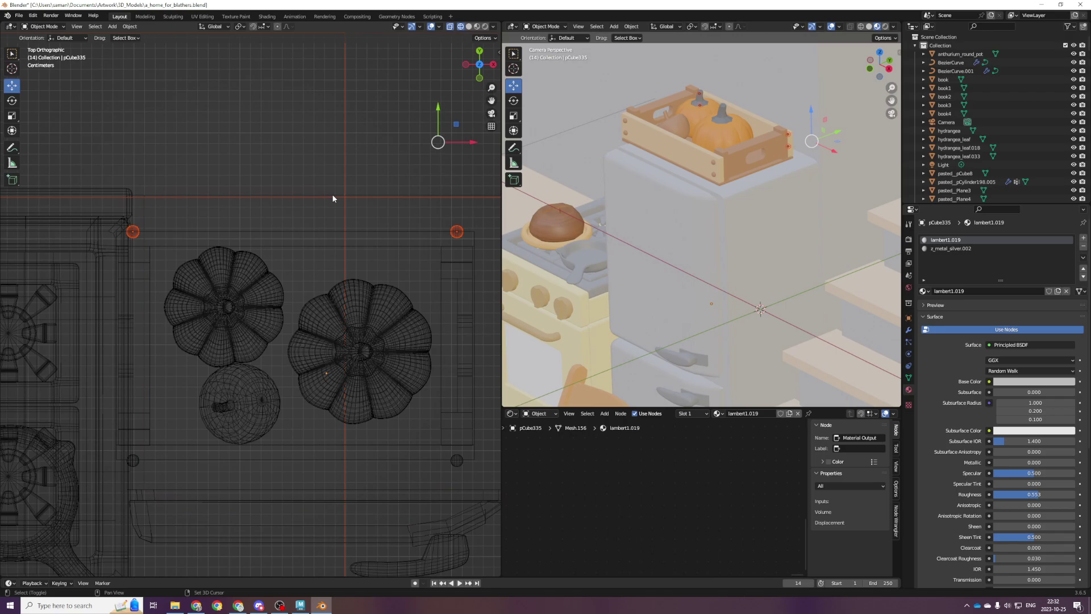
{"action": "left_click", "coordinate": [347, 168], "text": "shift"}
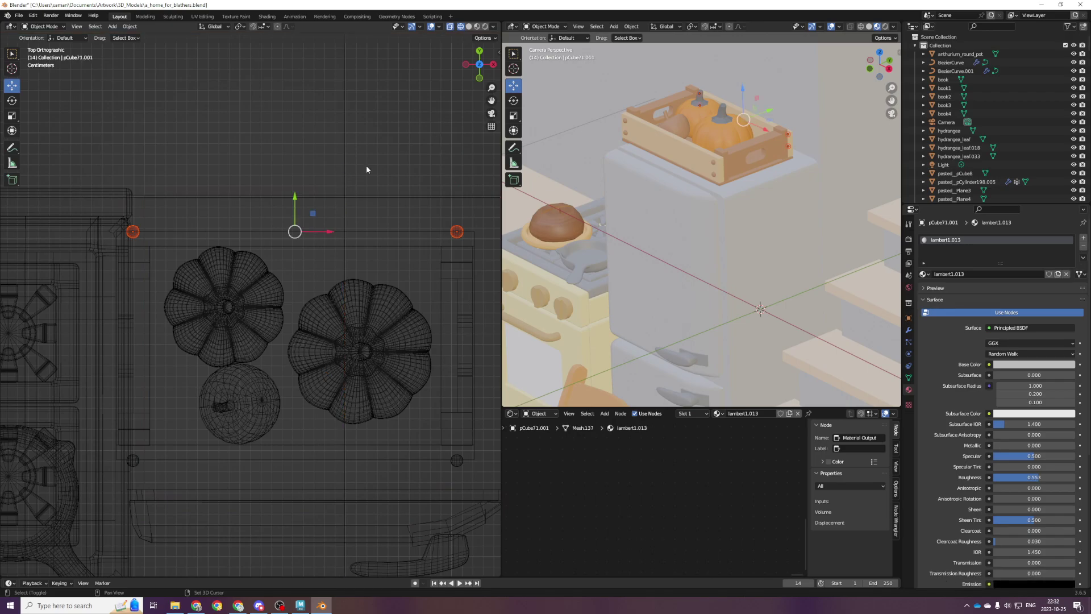
{"action": "left_click", "coordinate": [1083, 247]}
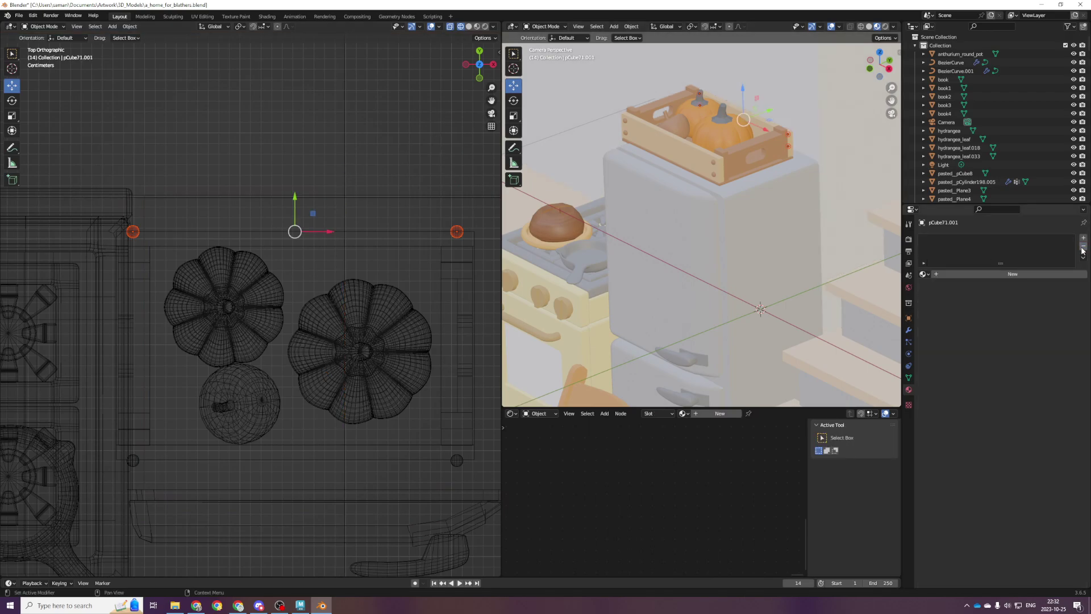
{"action": "key", "text": "ctrl+z"}
{"action": "scroll", "coordinate": [784, 301], "scroll_direction": "down", "scroll_amount": 4}
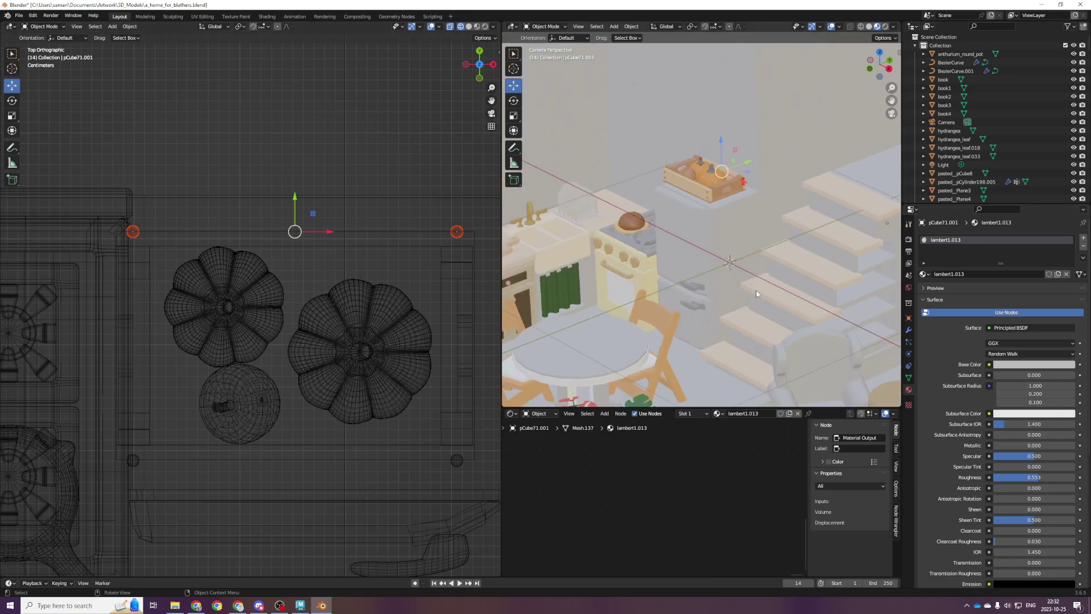
Select the staircase and save the scene file.
{"action": "left_click", "coordinate": [756, 291]}
{"action": "scroll", "coordinate": [755, 291], "scroll_direction": "up", "scroll_amount": 2}
{"action": "scroll", "coordinate": [754, 292], "scroll_direction": "down", "scroll_amount": 2}
{"action": "key", "text": "ctrl+s"}
{"action": "scroll", "coordinate": [747, 300], "scroll_direction": "down", "scroll_amount": 2}
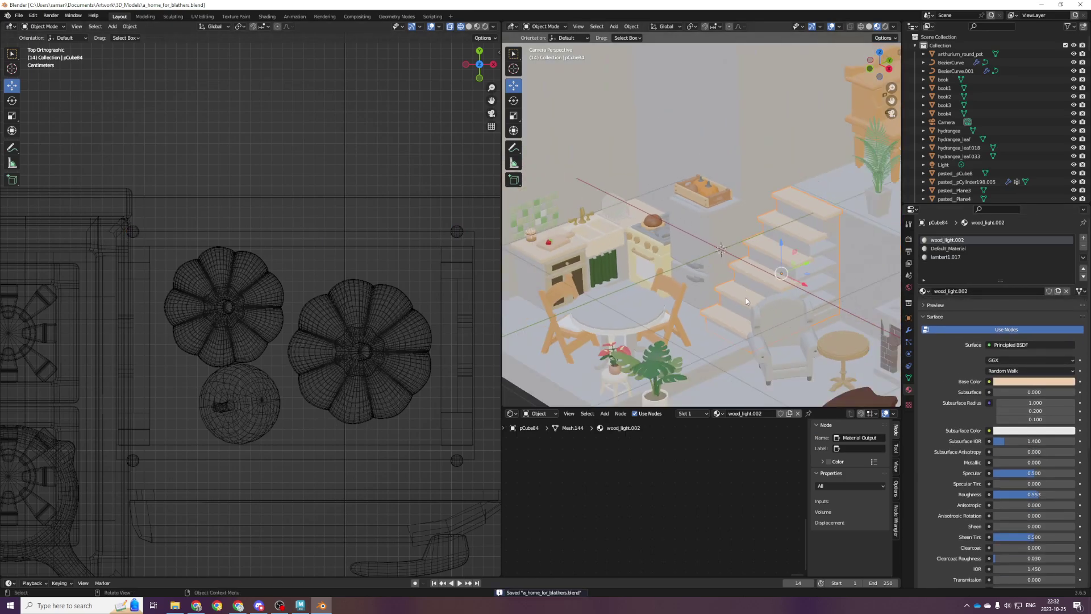
{"action": "scroll", "coordinate": [745, 299], "scroll_direction": "down", "scroll_amount": 6}
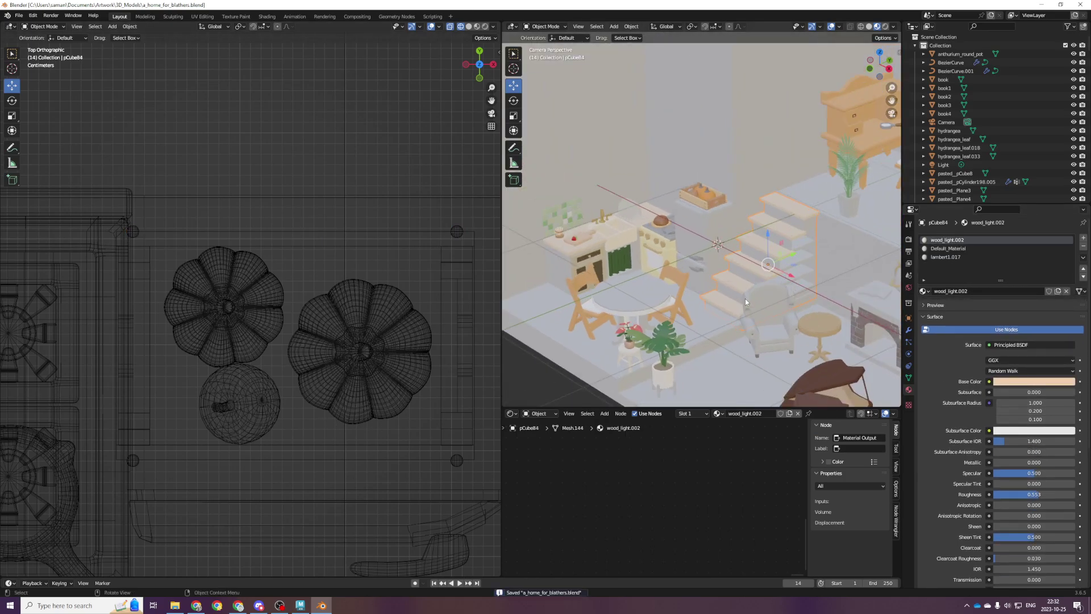
{"action": "scroll", "coordinate": [795, 296], "scroll_direction": "up", "scroll_amount": 5}
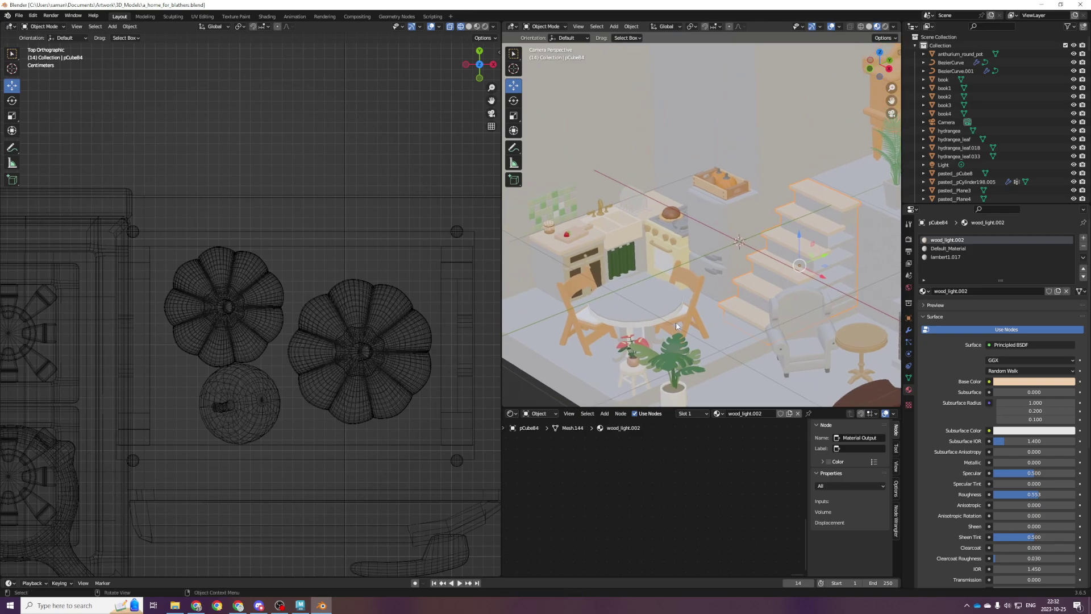
Try to assign the existing crate material to the pumpkin crate's floor panel, and undo the mistaken assignment.
{"action": "left_click", "coordinate": [273, 244]}
{"action": "scroll", "coordinate": [370, 324], "scroll_direction": "up", "scroll_amount": 2}
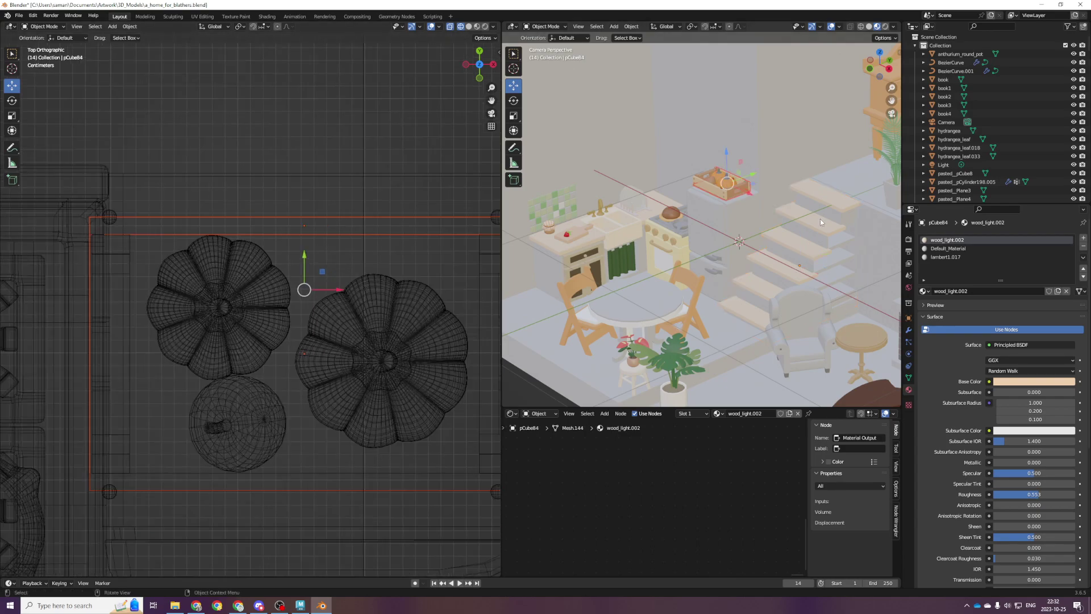
{"action": "left_click", "coordinate": [925, 291]}
{"action": "type", "text": "cra"}
{"action": "key", "text": "Return"}
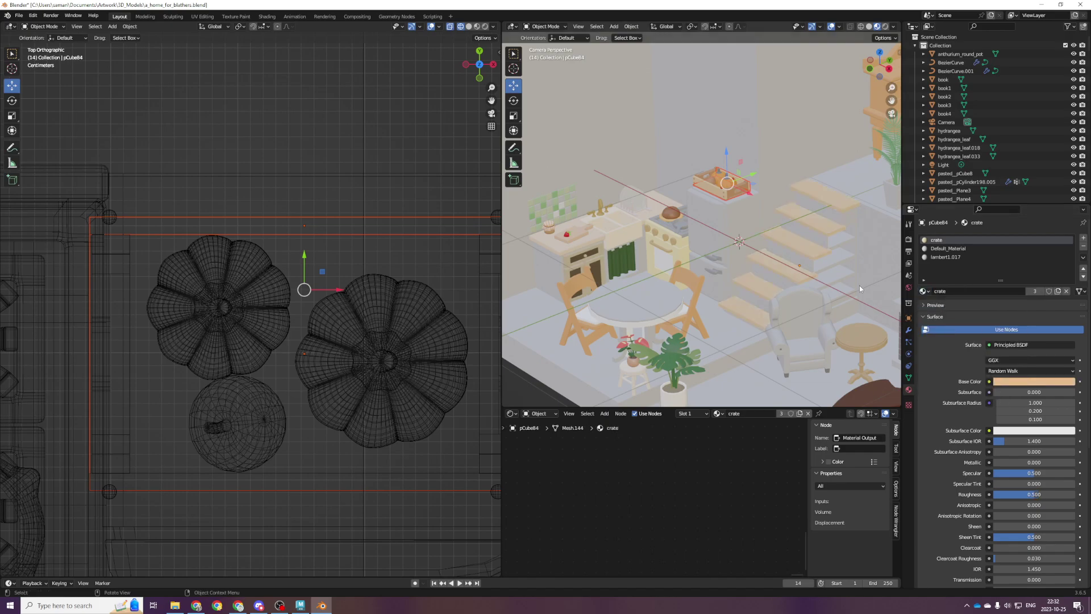
{"action": "scroll", "coordinate": [863, 285], "scroll_direction": "up", "scroll_amount": 3}
{"action": "scroll", "coordinate": [491, 278], "scroll_direction": "down", "scroll_amount": 3}
{"action": "scroll", "coordinate": [687, 271], "scroll_direction": "down", "scroll_amount": 2}
{"action": "key", "text": "z"}
{"action": "left_click", "coordinate": [609, 268]}
{"action": "key", "text": "z"}
{"action": "left_click", "coordinate": [288, 421]}
{"action": "middle_click_drag", "start_coordinate": [296, 449], "coordinate": [244, 392]}
{"action": "key", "text": "ctrl+z"}
Assign the existing crate material to the pumpkin crate's front corner post at the end facing the stairs.
{"action": "left_click", "coordinate": [322, 424]}
{"action": "middle_click_drag", "start_coordinate": [325, 439], "coordinate": [463, 385]}
{"action": "scroll", "coordinate": [321, 360], "scroll_direction": "down", "scroll_amount": 5}
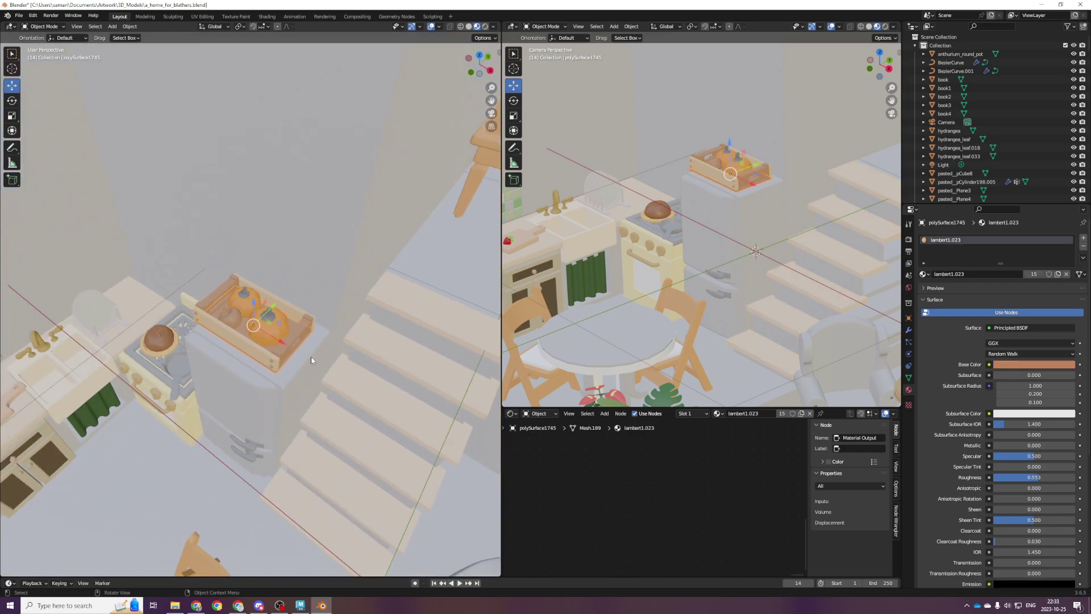
{"action": "scroll", "coordinate": [229, 313], "scroll_direction": "up", "scroll_amount": 3}
{"action": "left_click", "coordinate": [211, 340]}
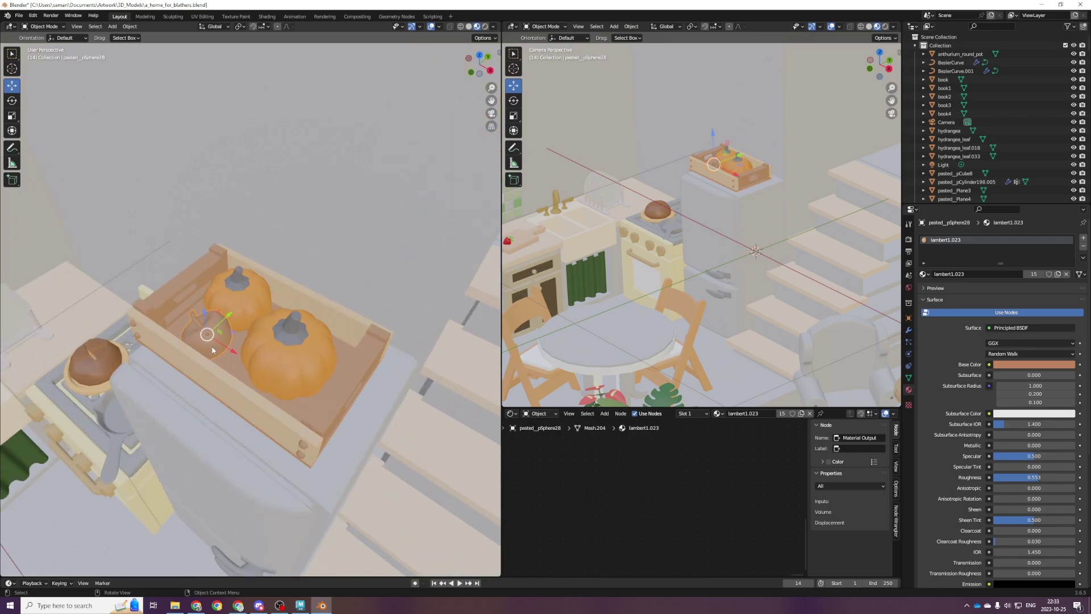
{"action": "left_click", "coordinate": [316, 415]}
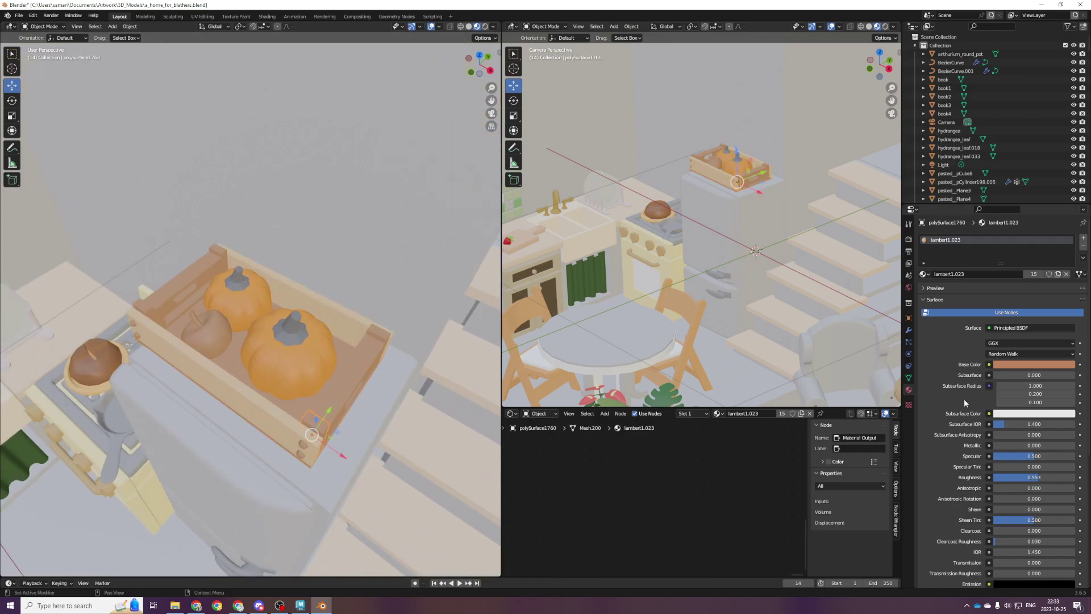
{"action": "left_click", "coordinate": [924, 274]}
{"action": "type", "text": "crate"}
Assign the existing crate material to the crate's short end board facing the stairs.
{"action": "left_click", "coordinate": [363, 373]}
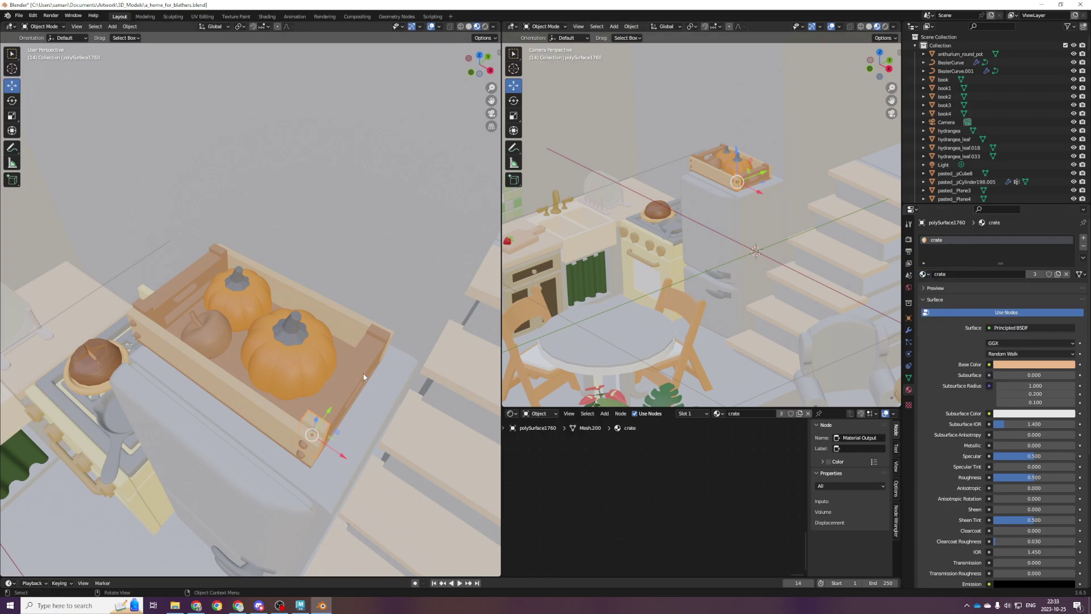
{"action": "left_click", "coordinate": [923, 274]}
{"action": "type", "text": "crate"}
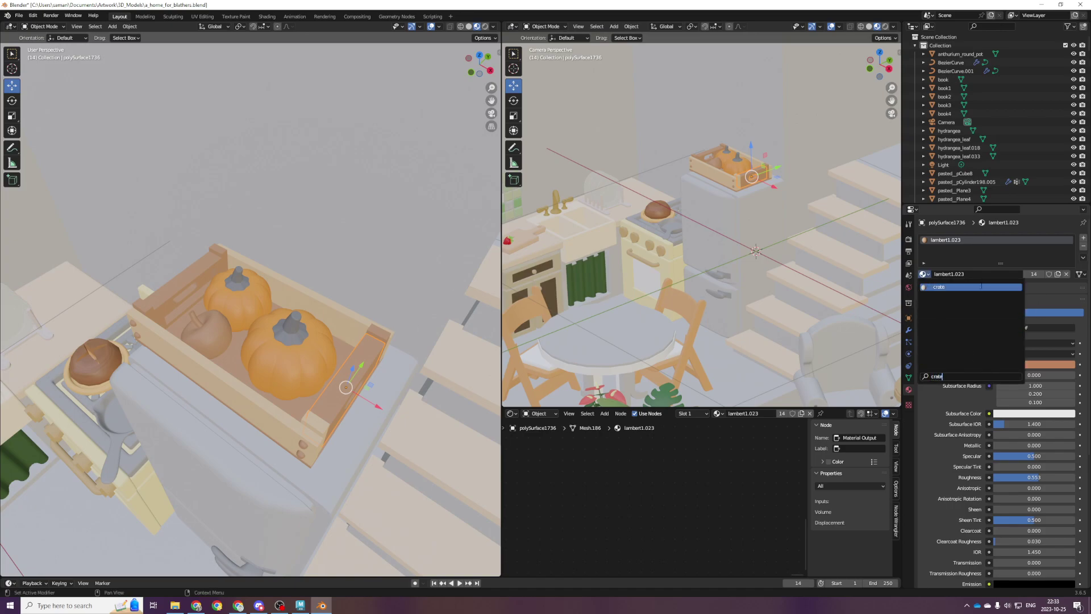
{"action": "left_click", "coordinate": [982, 286]}
Assign the existing crate material to the back corner post at the crate's stairs end.
{"action": "left_click", "coordinate": [384, 339]}
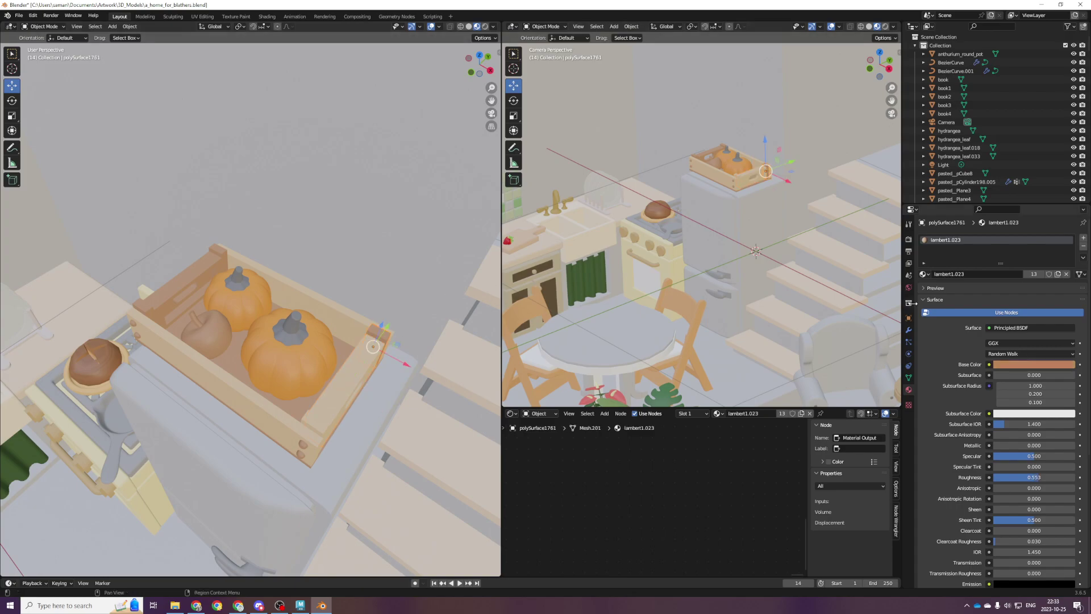
{"action": "left_click", "coordinate": [923, 274]}
{"action": "type", "text": "c"}
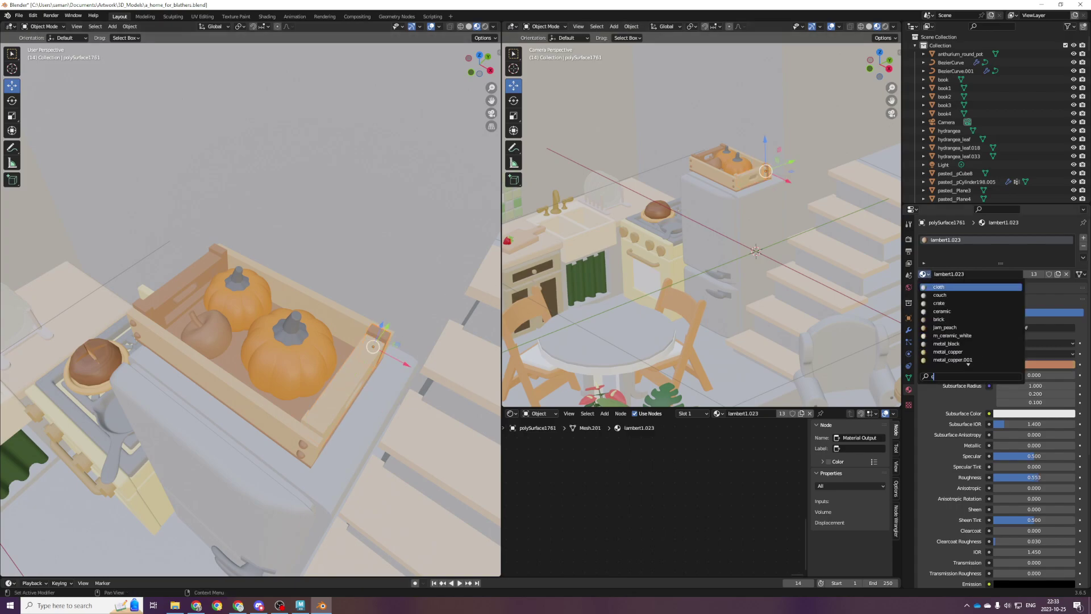
{"action": "key", "text": "Down"}
{"action": "key", "text": "Down"}
{"action": "key", "text": "Return"}
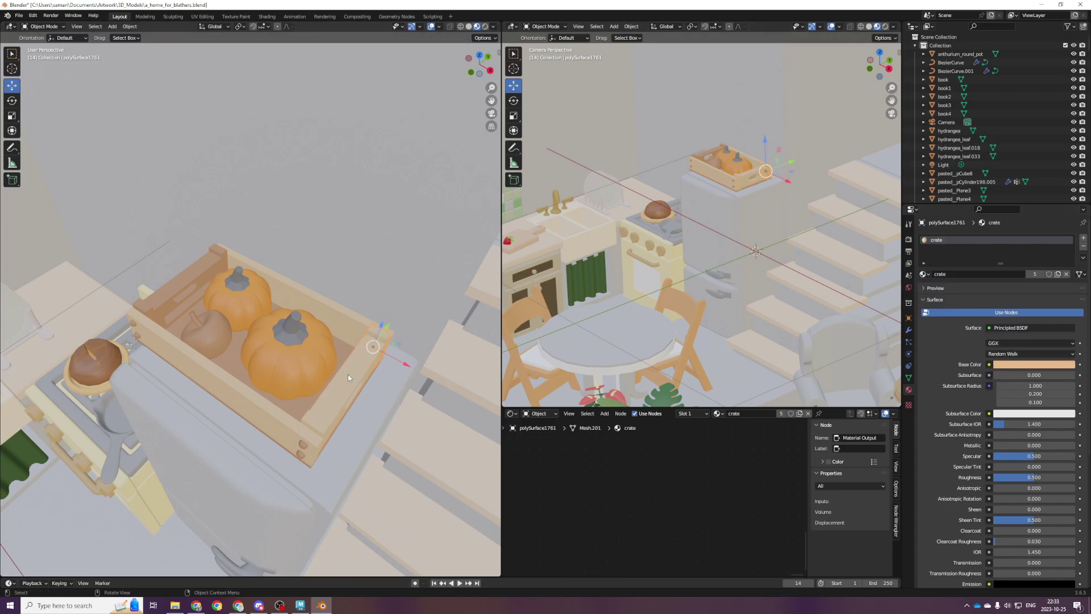
Assign the existing crate material to the two pieces forming the crate's short end beside the stove.
{"action": "left_click", "coordinate": [206, 279]}
{"action": "left_click", "coordinate": [189, 279]}
{"action": "left_click", "coordinate": [148, 311]}
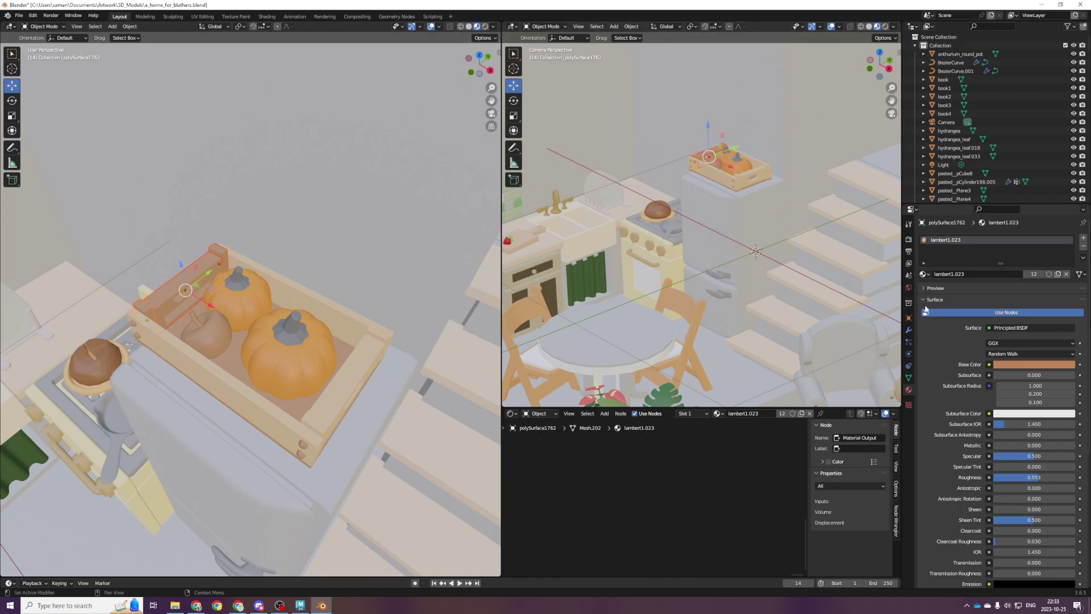
{"action": "left_click", "coordinate": [923, 275]}
{"action": "left_click", "coordinate": [941, 288]}
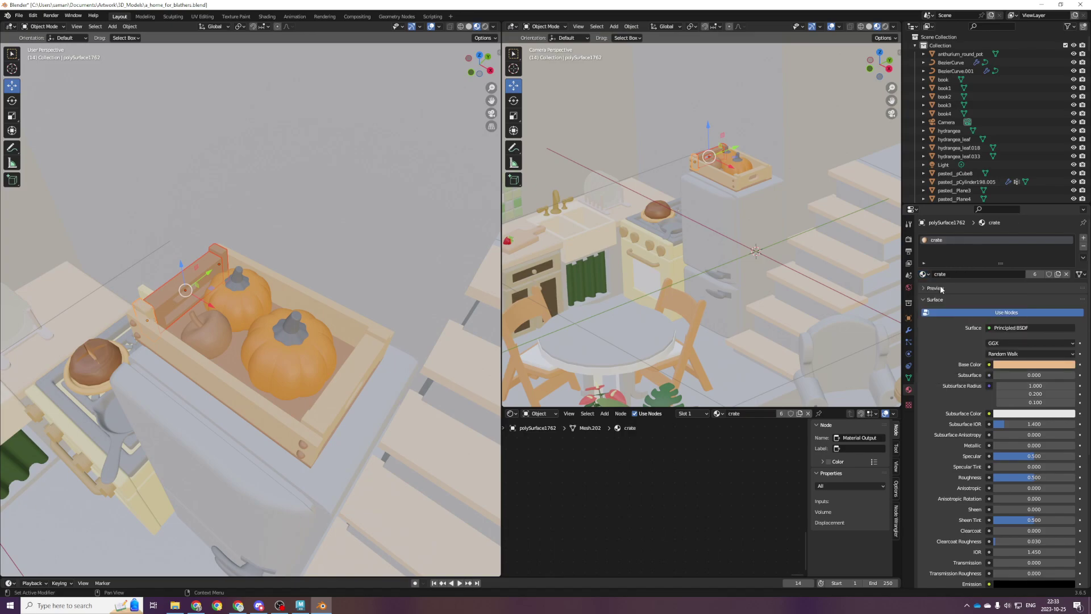
{"action": "left_click", "coordinate": [169, 306]}
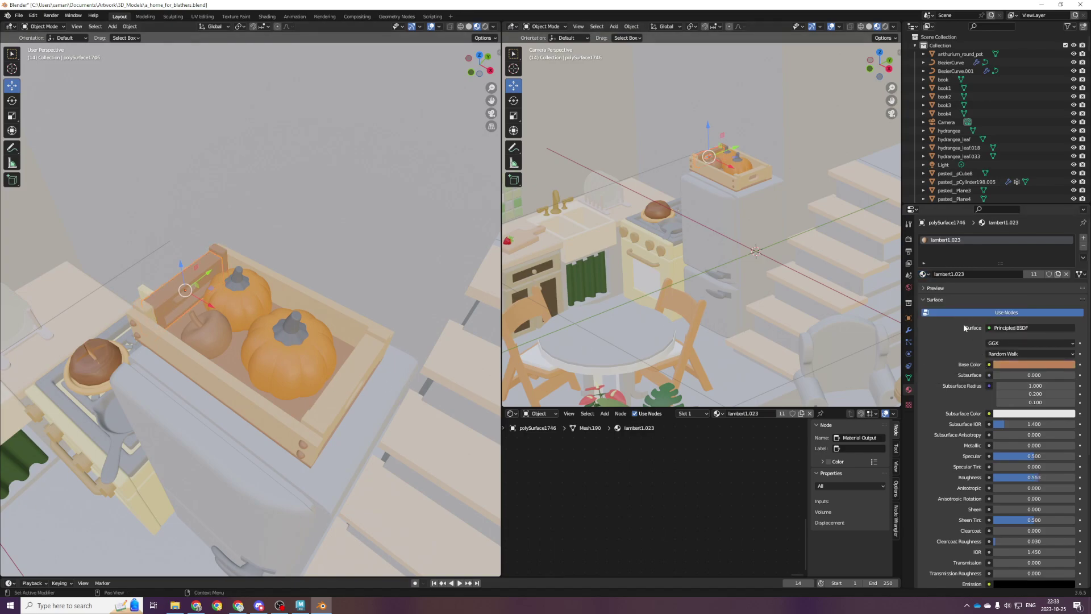
{"action": "left_click", "coordinate": [926, 277]}
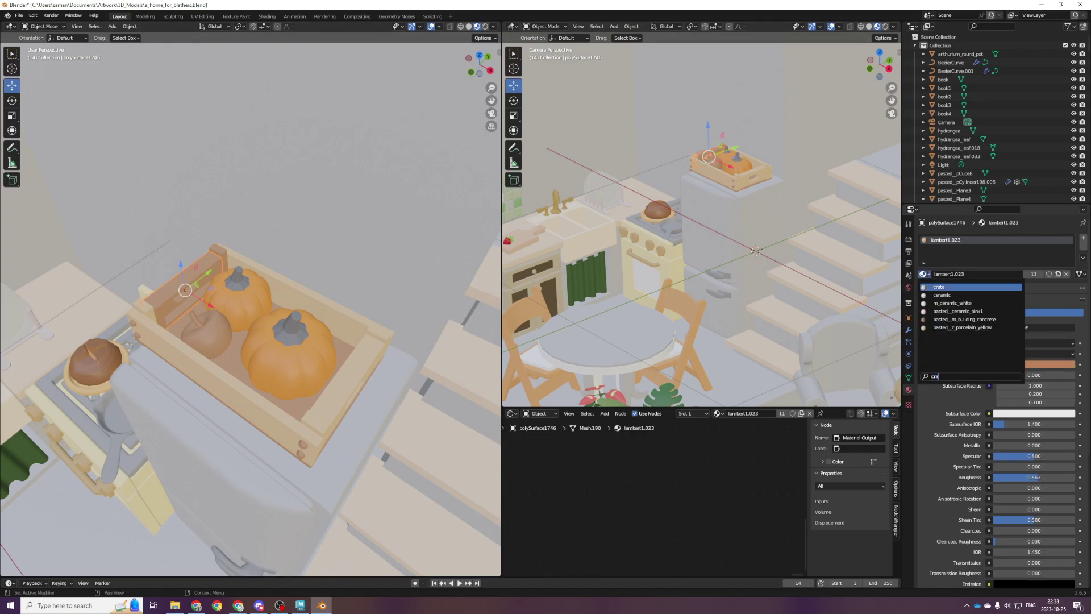
{"action": "left_click", "coordinate": [943, 289]}
Assign the existing crate material to the back corner post at the crate's stove end.
{"action": "left_click", "coordinate": [217, 253]}
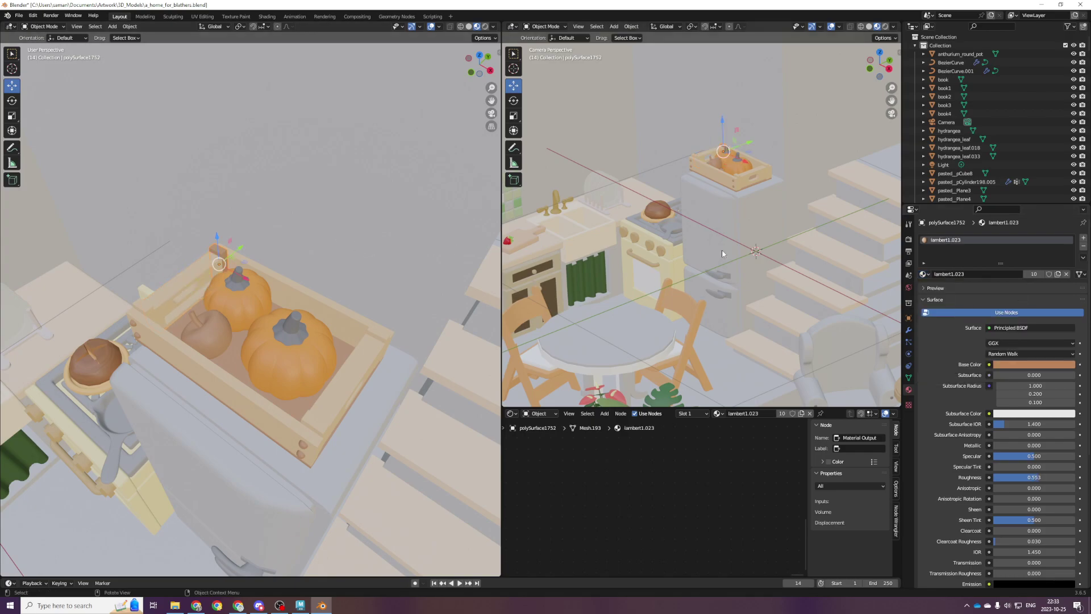
{"action": "left_click", "coordinate": [925, 274]}
{"action": "type", "text": "crate"}
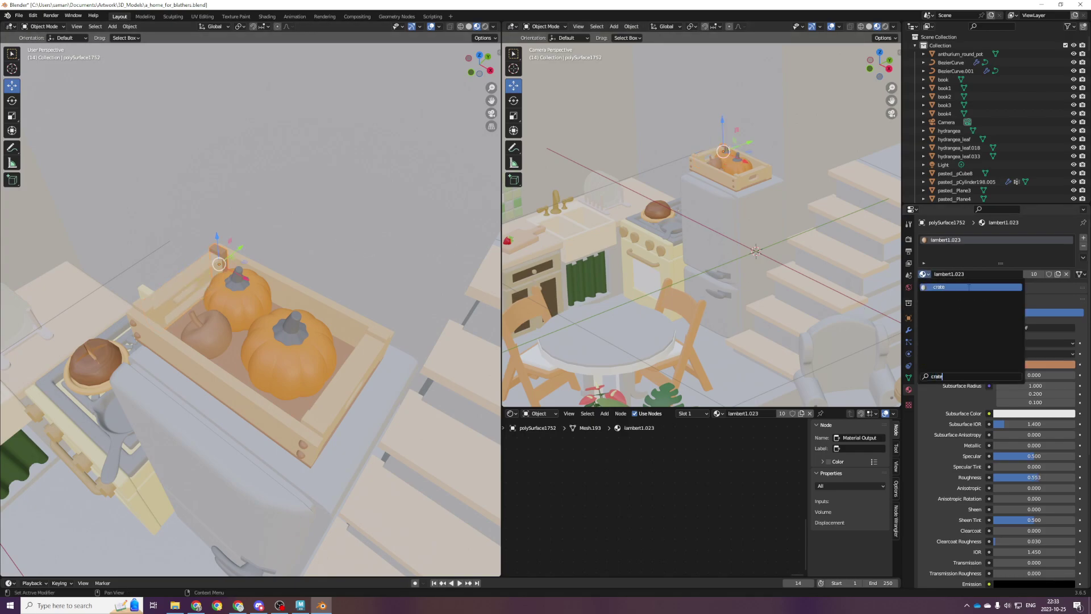
{"action": "key", "text": "Return"}
Assign the existing crate material to the crate's floor panel beneath the pumpkins.
{"action": "scroll", "coordinate": [326, 272], "scroll_direction": "up", "scroll_amount": 1}
{"action": "left_click", "coordinate": [242, 384]}
{"action": "left_click", "coordinate": [237, 383]}
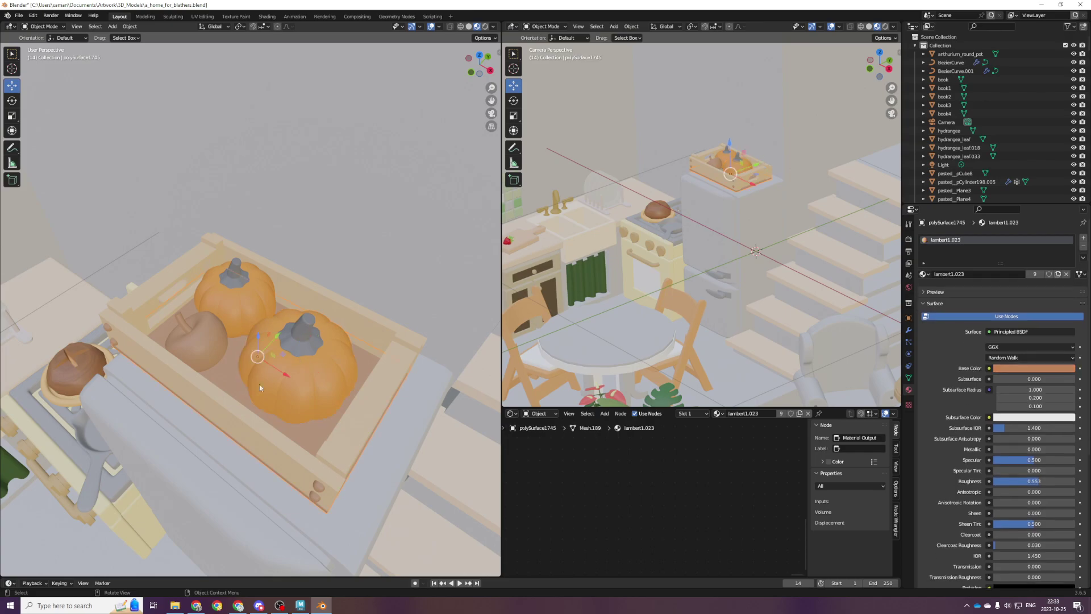
{"action": "left_click", "coordinate": [925, 274]}
{"action": "type", "text": "crate"}
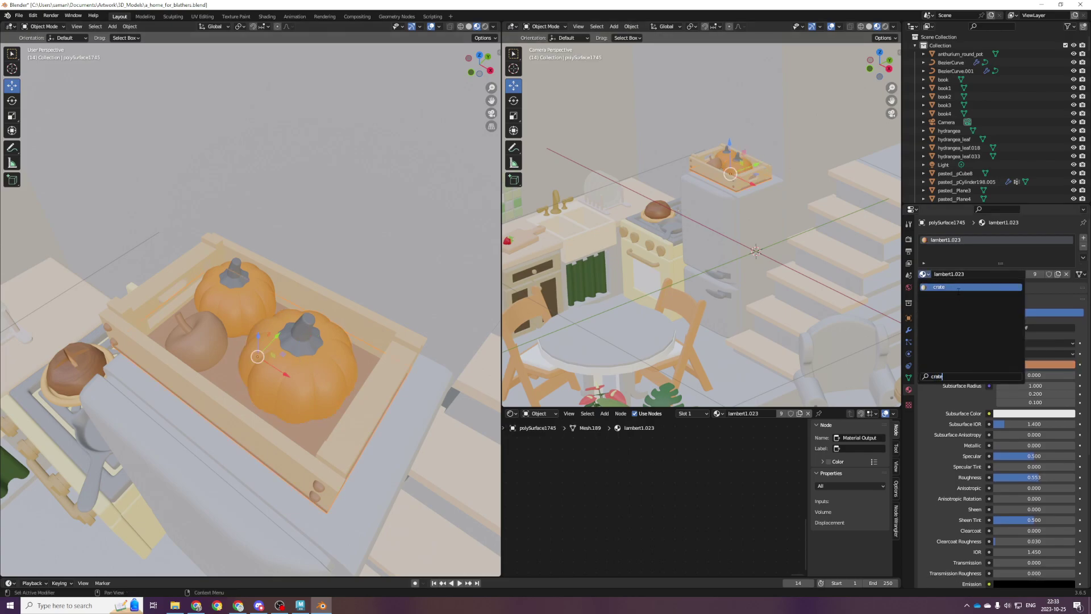
{"action": "left_click", "coordinate": [960, 302]}
Replace the material on the screws at the crate's back corner beside the stairs with a newly created one.
{"action": "middle_click_drag", "start_coordinate": [287, 472], "coordinate": [248, 417]}
{"action": "middle_click_drag", "start_coordinate": [146, 283], "coordinate": [188, 238]}
{"action": "left_click", "coordinate": [202, 156]}
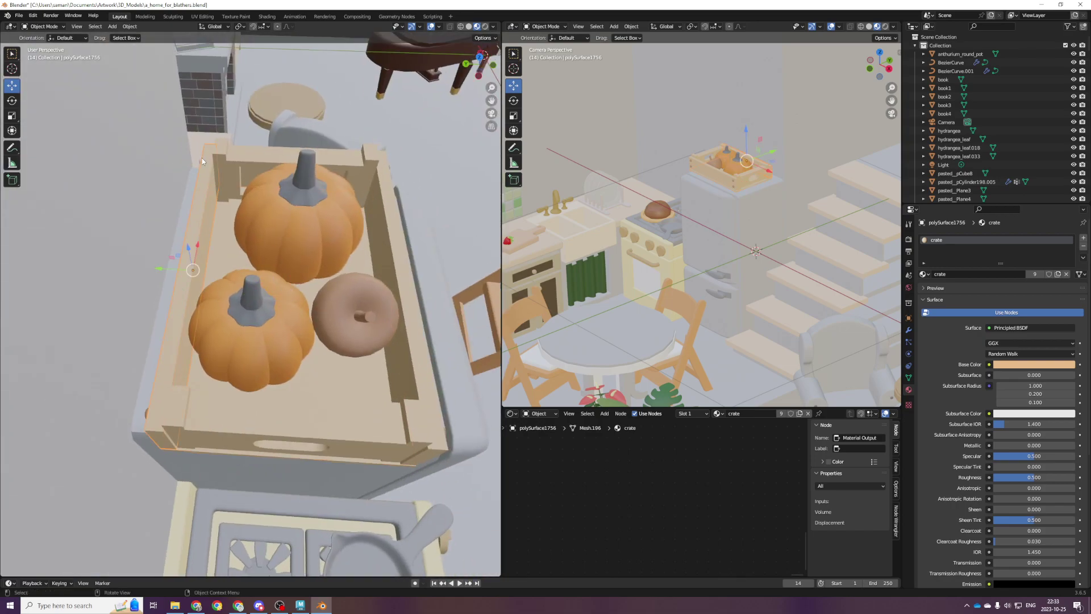
{"action": "middle_click_drag", "start_coordinate": [444, 291], "coordinate": [299, 278]}
{"action": "left_click", "coordinate": [240, 378]}
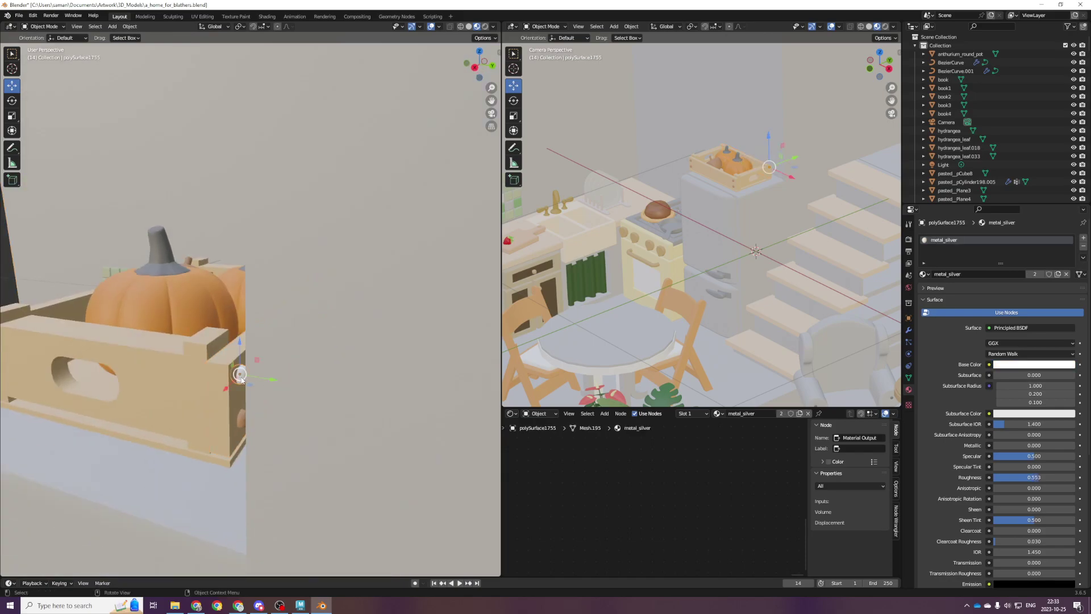
{"action": "left_click", "coordinate": [1083, 246]}
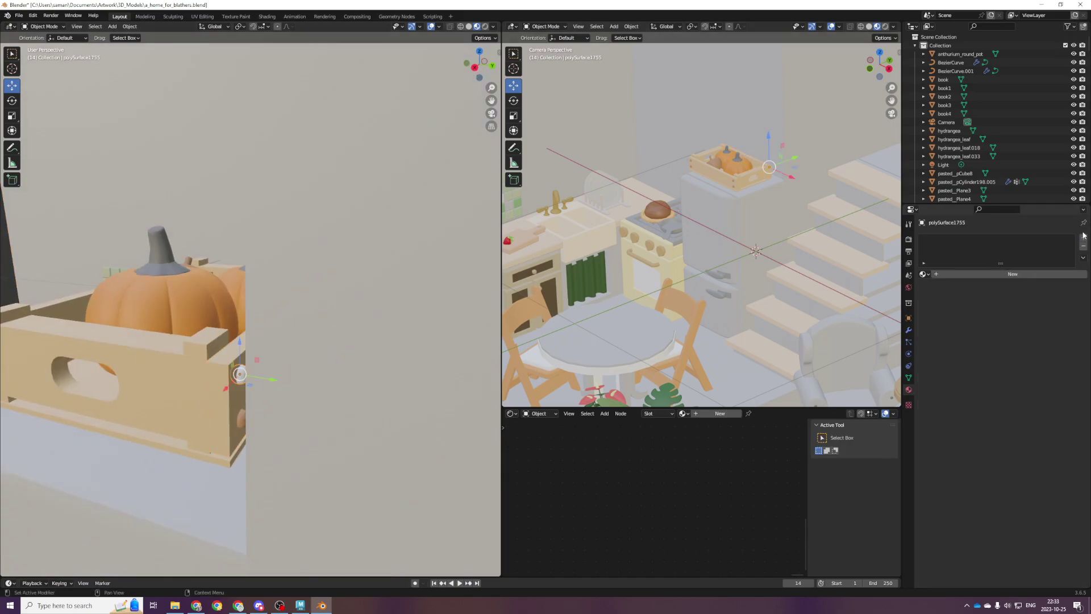
{"action": "left_click", "coordinate": [1084, 238]}
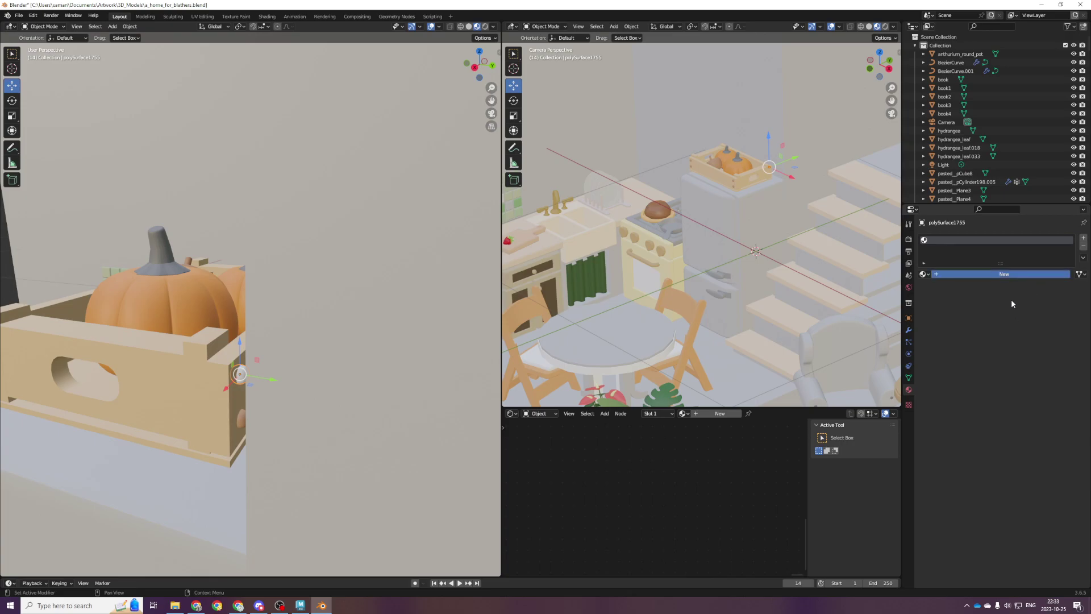
{"action": "left_click", "coordinate": [1004, 274]}
Set the screws' base colour to a neutral grey with saturation 0 and value about 0.33, and save the file.
{"action": "left_click", "coordinate": [1034, 364]}
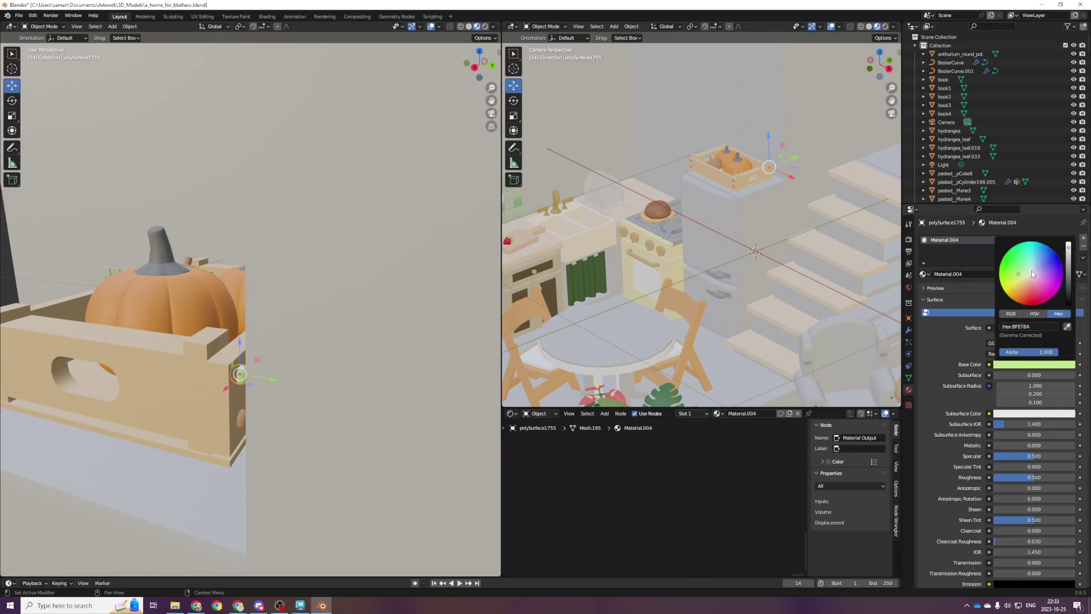
{"action": "left_click", "coordinate": [1036, 314]}
{"action": "left_click_drag", "start_coordinate": [1037, 334], "coordinate": [999, 334]}
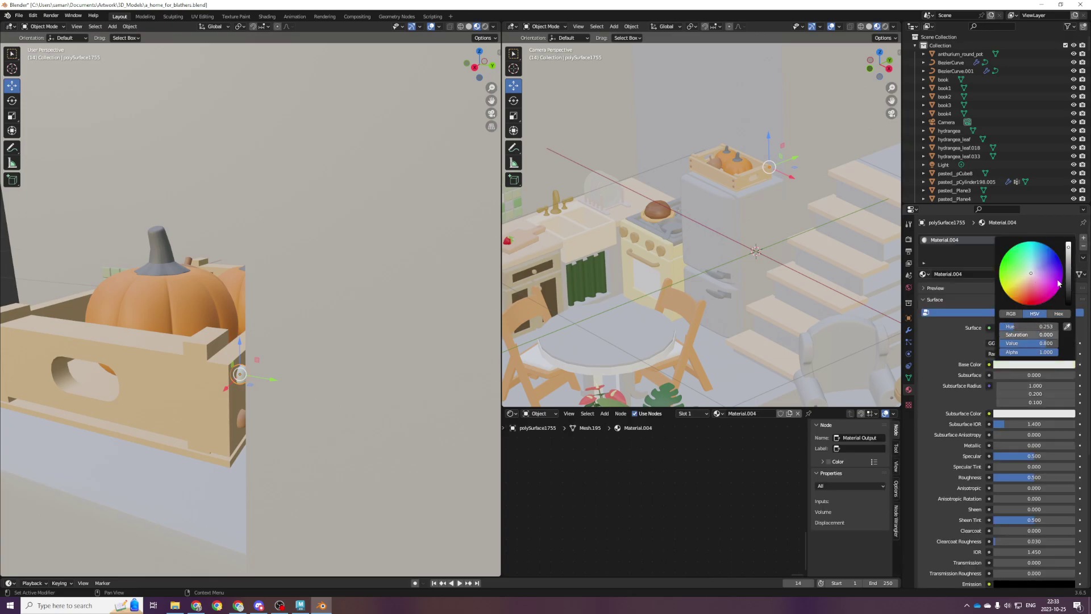
{"action": "left_click_drag", "start_coordinate": [1068, 249], "coordinate": [1068, 265]}
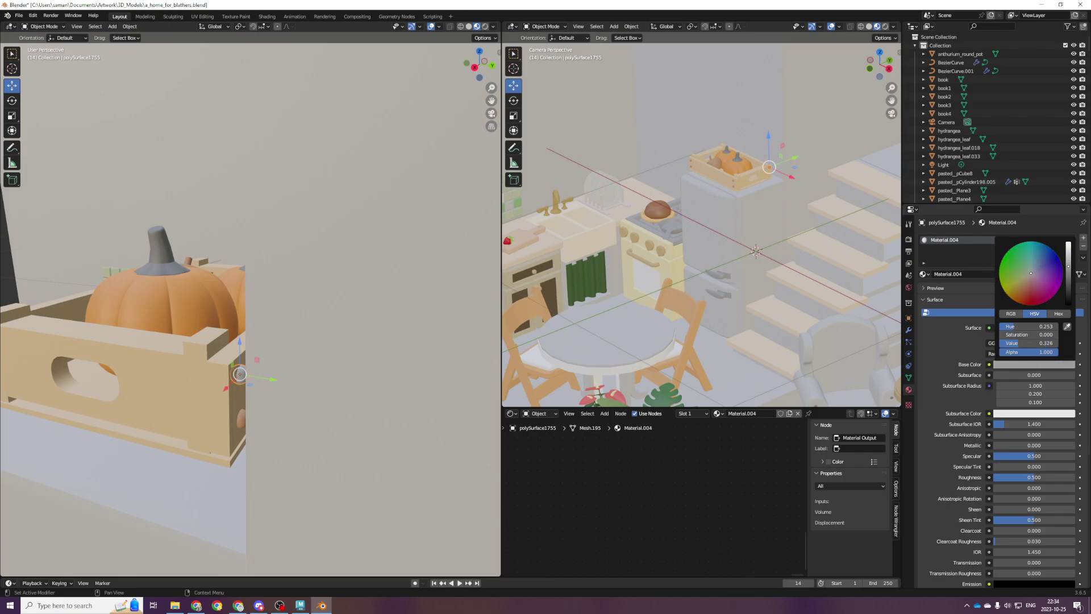
{"action": "key", "text": "ctrl+s"}
Name the screws' new material silver.
{"action": "middle_click_drag", "start_coordinate": [191, 473], "coordinate": [234, 420]}
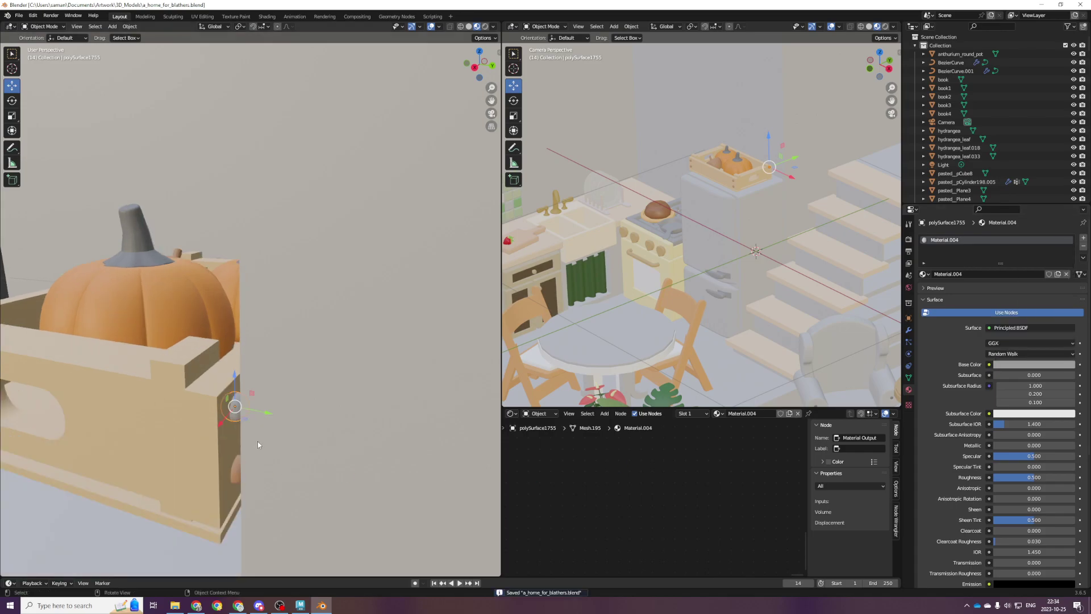
{"action": "double_click", "coordinate": [960, 274]}
{"action": "type", "text": "silver"}
{"action": "key", "text": "Return"}
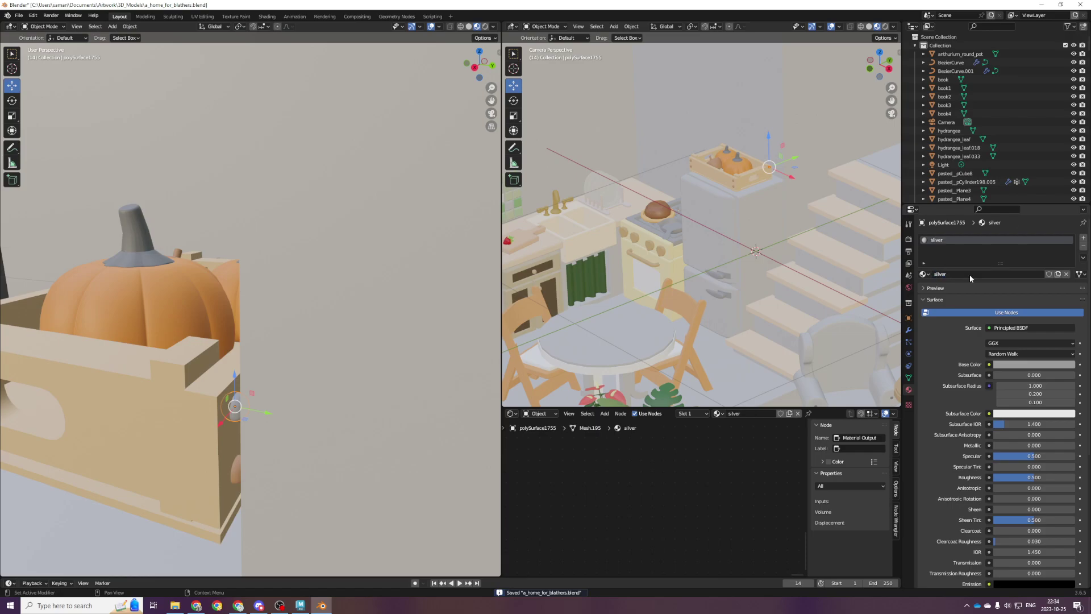
Assign the existing silver material to the lower screw at the crate's back corner nearest the stove, and save the file.
{"action": "middle_click_drag", "start_coordinate": [221, 486], "coordinate": [264, 488]}
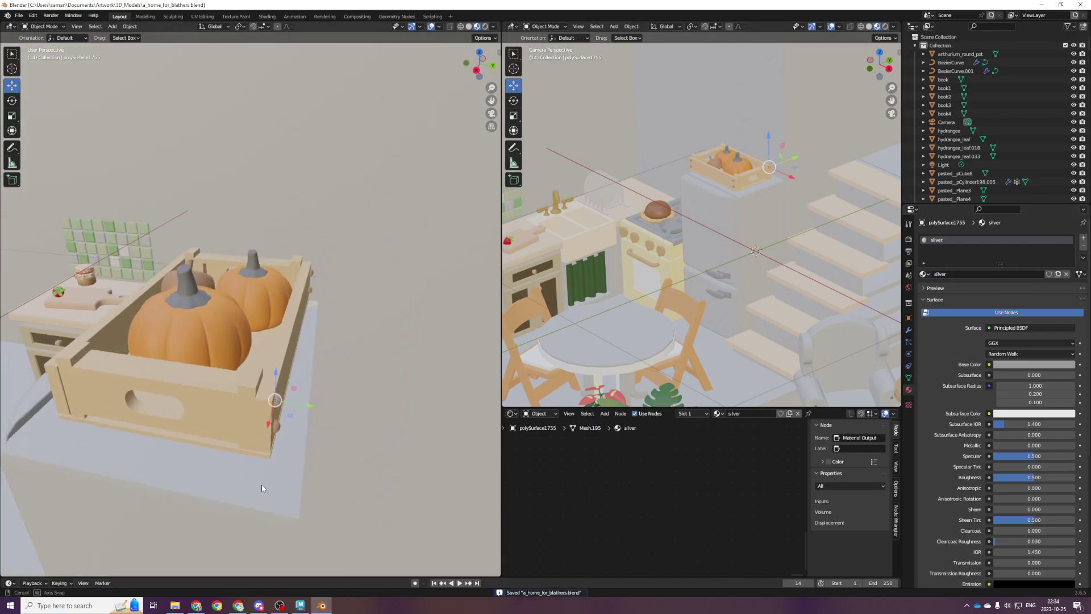
{"action": "left_click", "coordinate": [315, 298]}
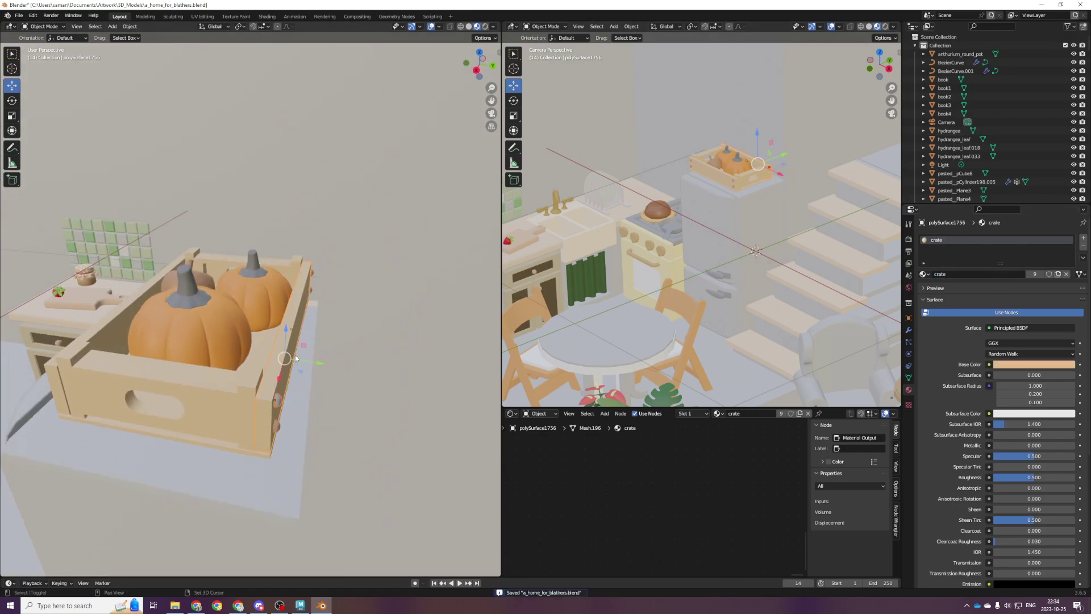
{"action": "left_click", "coordinate": [312, 293]}
{"action": "double_click", "coordinate": [970, 273]}
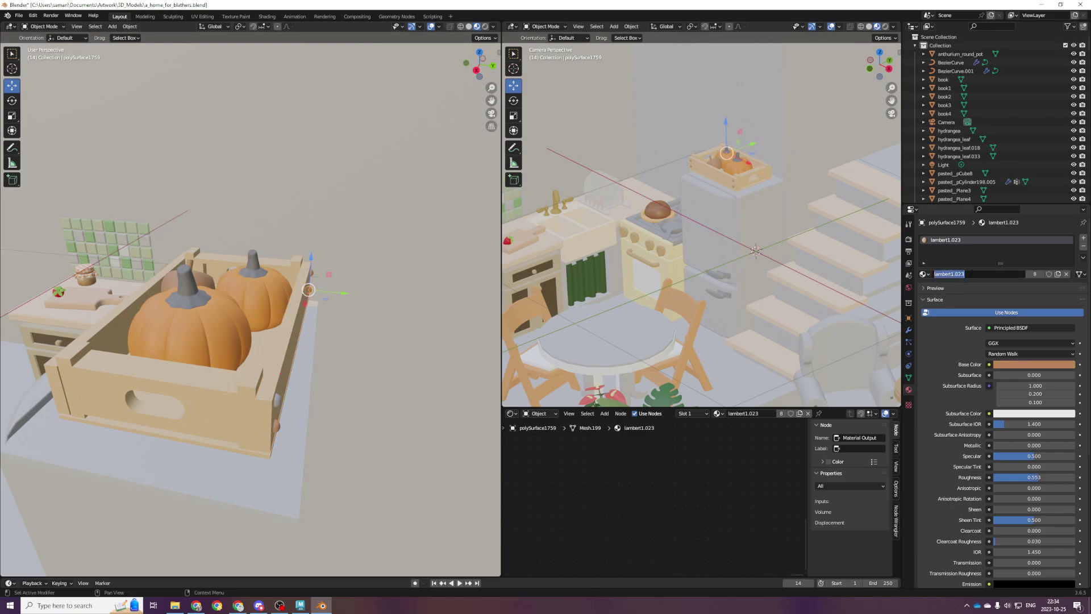
{"action": "left_click", "coordinate": [926, 274]}
{"action": "left_click", "coordinate": [926, 274]}
{"action": "type", "text": "silver"}
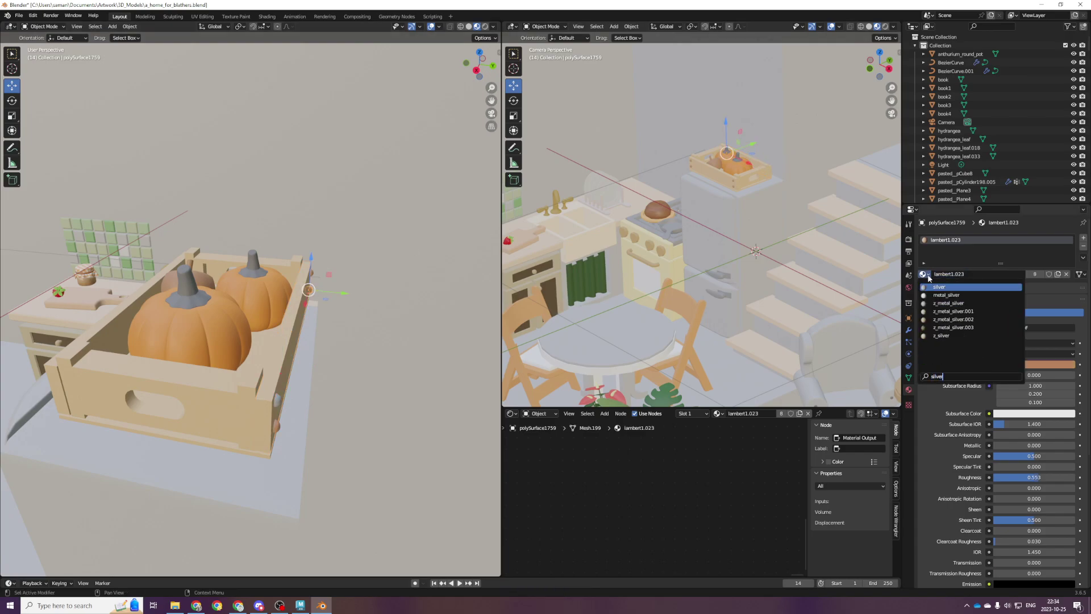
{"action": "key", "text": "Return"}
{"action": "key", "text": "ctrl+s"}
Assign the silver material to the upper screw at the crate's back corner nearest the stove.
{"action": "left_click", "coordinate": [314, 274]}
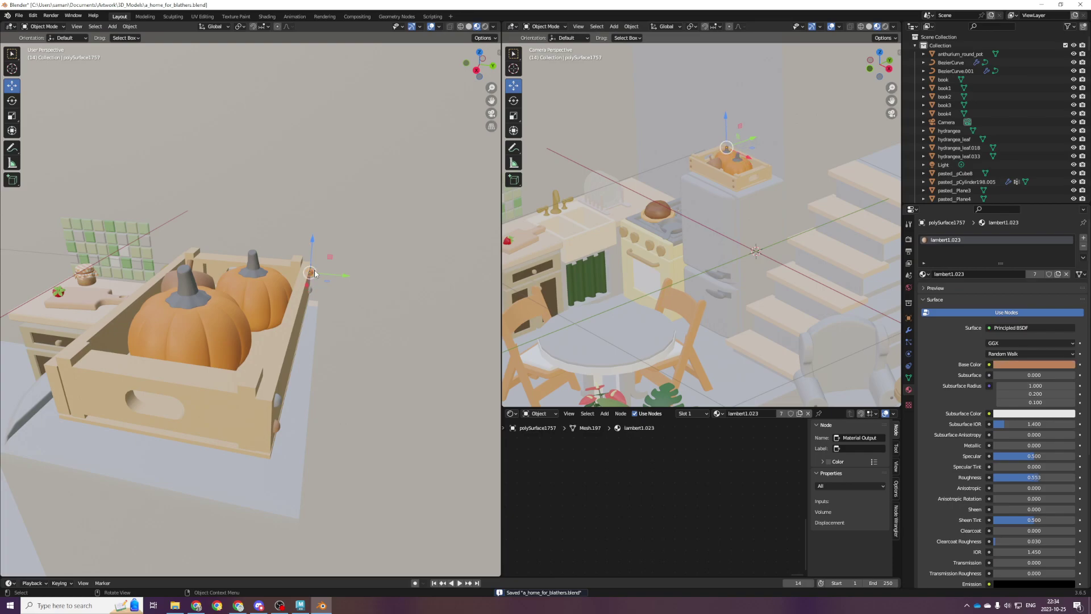
{"action": "left_click", "coordinate": [923, 274]}
{"action": "type", "text": "silver"}
{"action": "key", "text": "Return"}
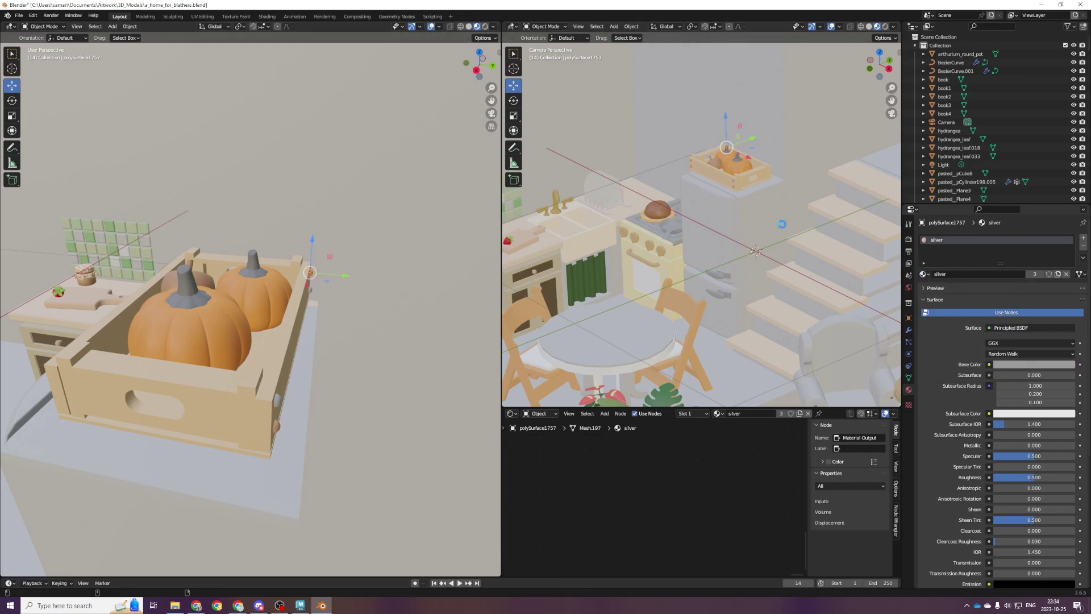
Assign the silver material to the lower screw at the crate's back corner beside the stairs, and save the file.
{"action": "left_click", "coordinate": [271, 430]}
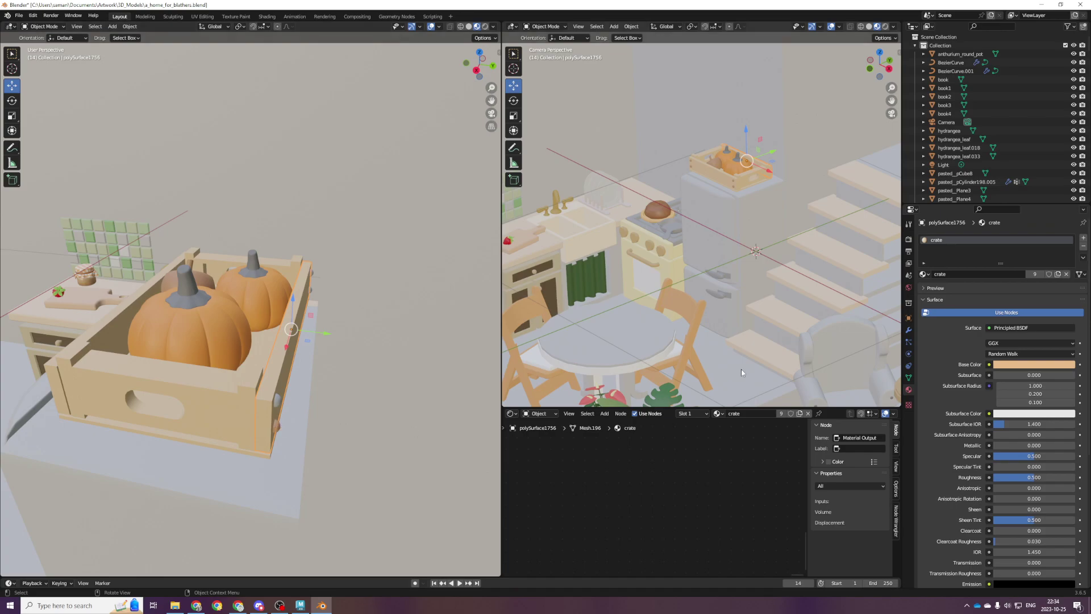
{"action": "scroll", "coordinate": [285, 424], "scroll_direction": "up", "scroll_amount": 1}
{"action": "left_click", "coordinate": [289, 467]}
{"action": "left_click", "coordinate": [287, 469]}
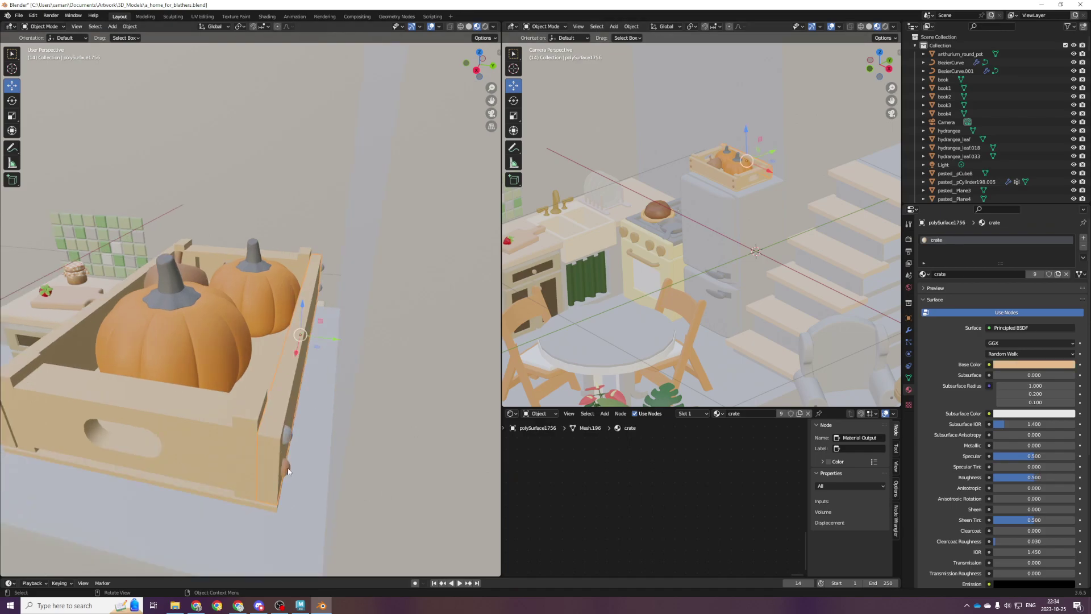
{"action": "left_click", "coordinate": [287, 469]}
{"action": "left_click", "coordinate": [923, 274]}
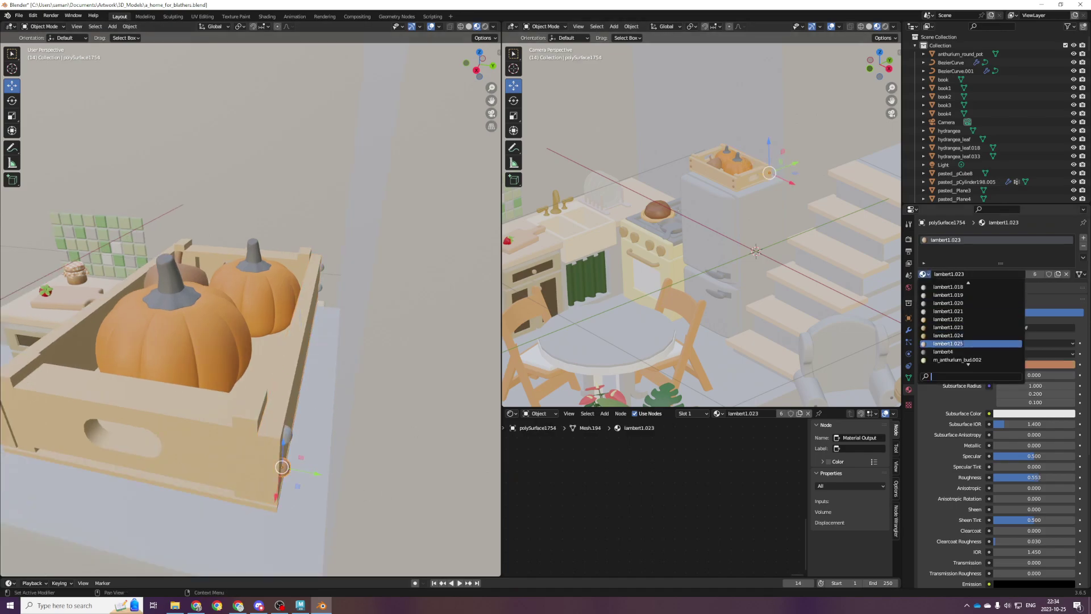
{"action": "type", "text": "silver"}
{"action": "key", "text": "Return"}
{"action": "key", "text": "ctrl+s"}
Assign the silver material to the upper screw on the crate's front side, at the end nearest the stove.
{"action": "scroll", "coordinate": [137, 502], "scroll_direction": "down", "scroll_amount": 5}
{"action": "middle_click_drag", "start_coordinate": [136, 503], "coordinate": [213, 442]}
{"action": "left_click", "coordinate": [139, 341]}
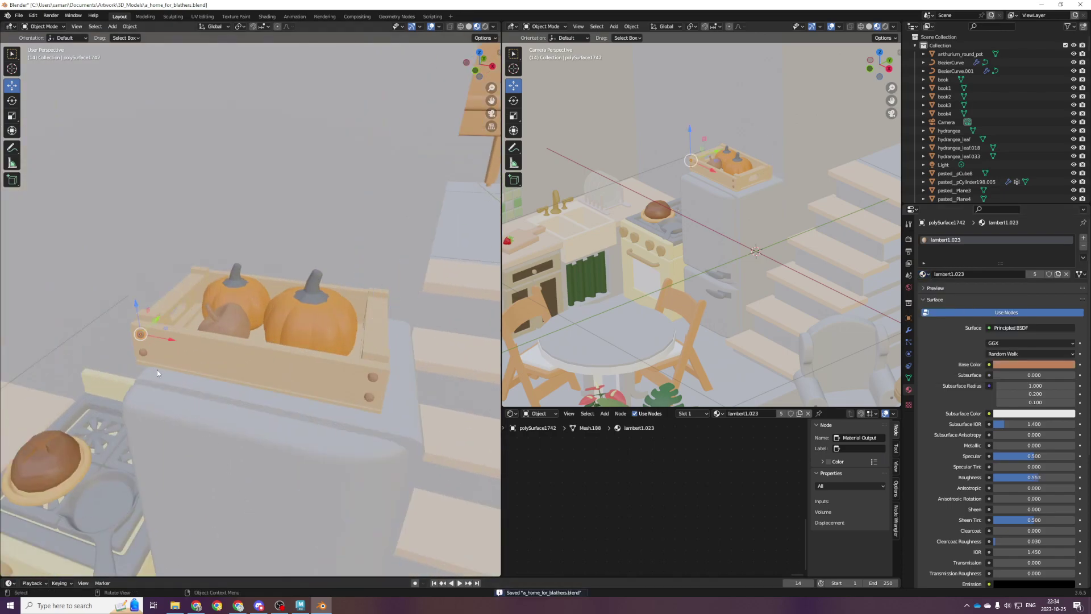
{"action": "left_click", "coordinate": [923, 273]}
{"action": "type", "text": "silver"}
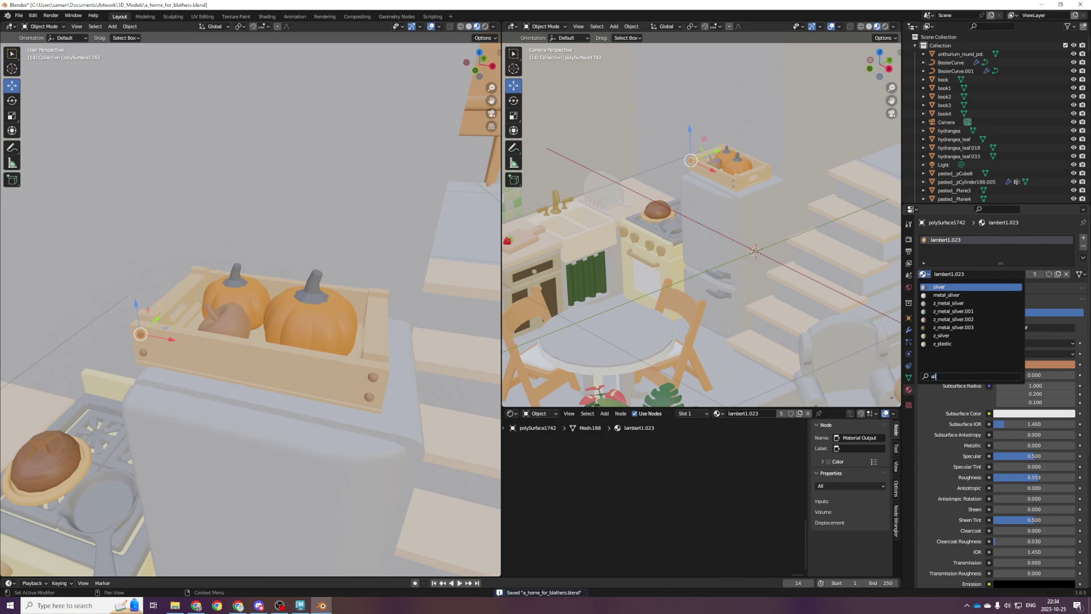
{"action": "key", "text": "Return"}
Select the three remaining front screws and assign the silver material to the active one, the lower screw at the stair end.
{"action": "left_click", "coordinate": [144, 354]}
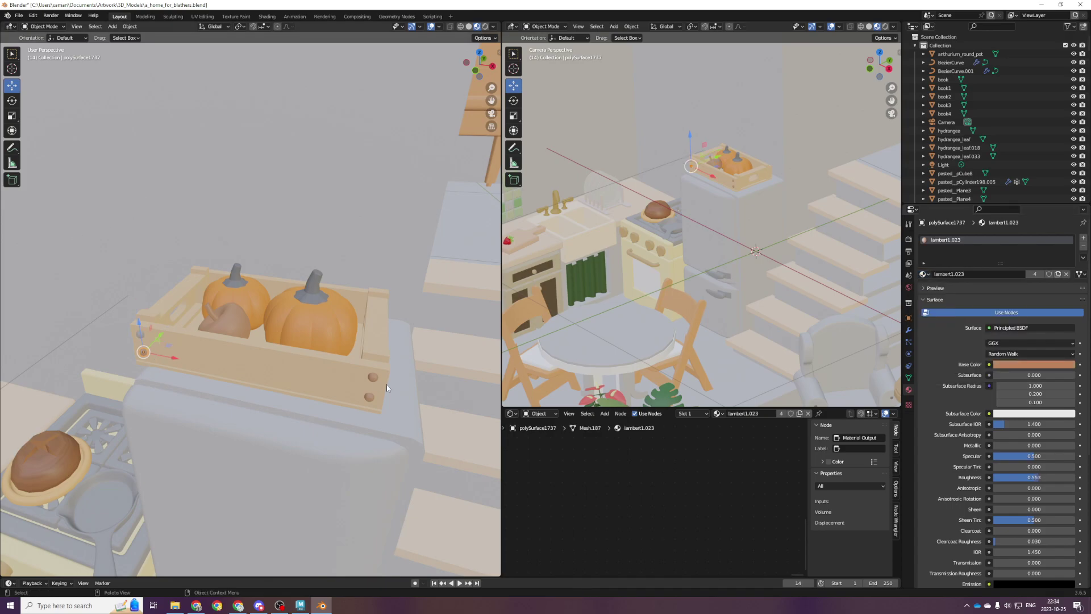
{"action": "left_click", "coordinate": [373, 378], "text": "shift"}
{"action": "left_click", "coordinate": [370, 399], "text": "shift"}
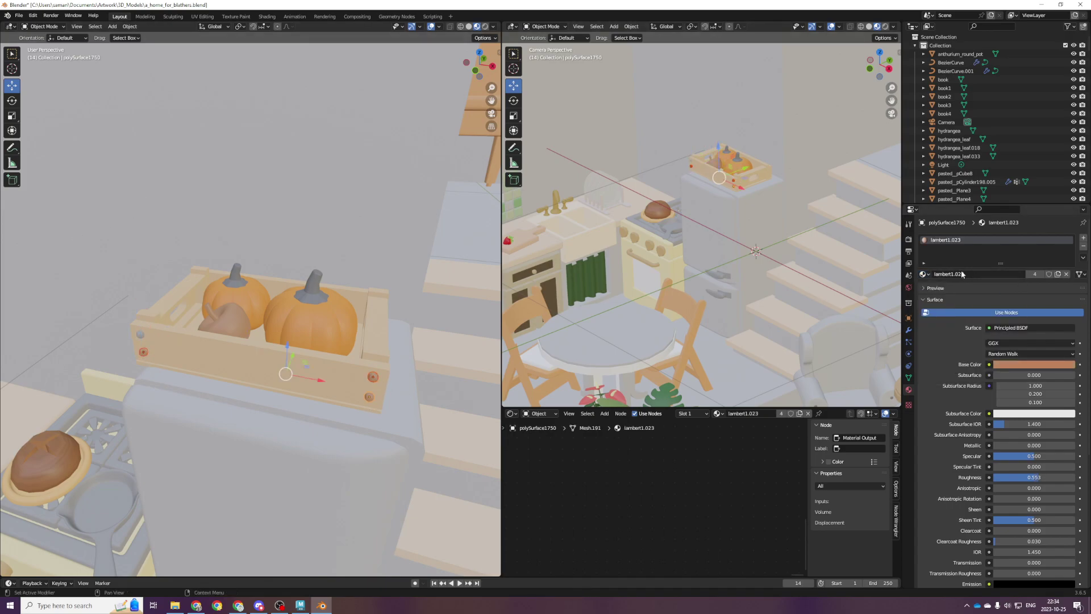
{"action": "left_click", "coordinate": [924, 274]}
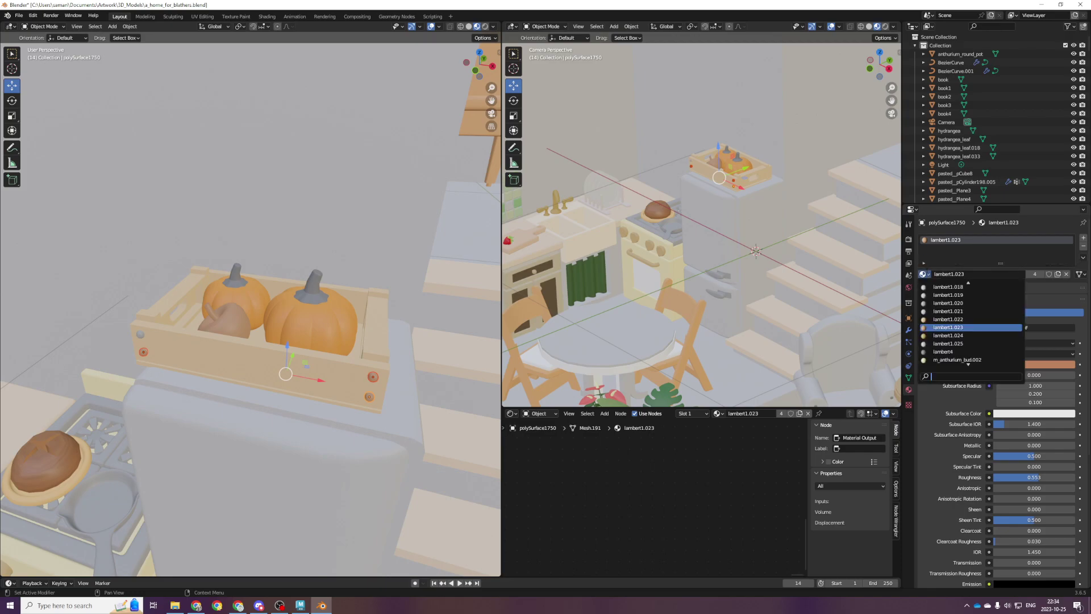
{"action": "type", "text": "silver"}
{"action": "key", "text": "Return"}
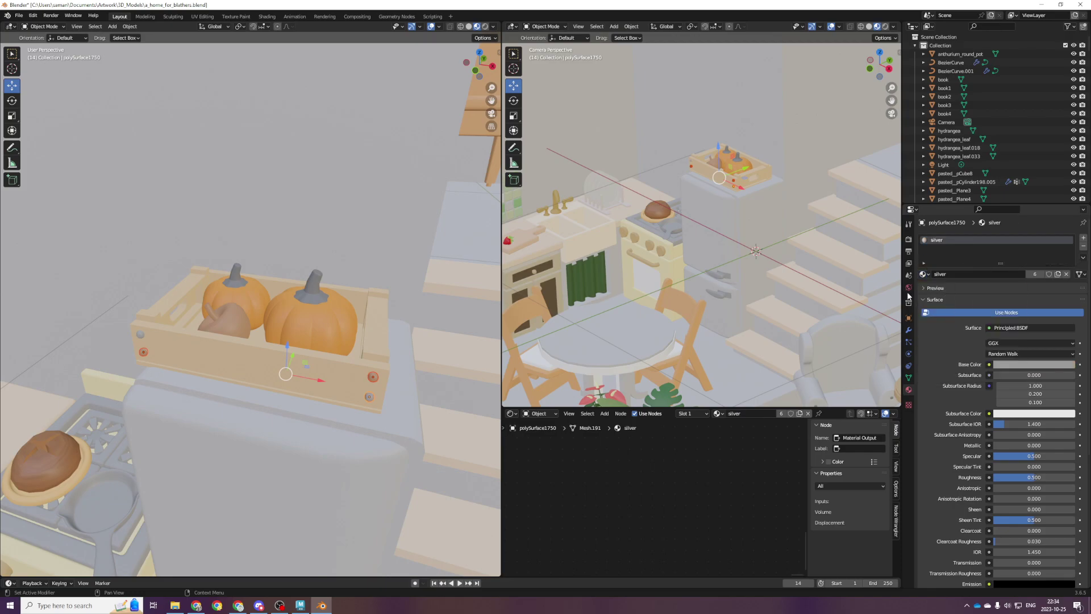
Assign the silver material to the upper screw on the crate's front side, at the end beside the stairs.
{"action": "middle_click_drag", "start_coordinate": [295, 369], "coordinate": [306, 361]}
{"action": "left_click", "coordinate": [421, 396]}
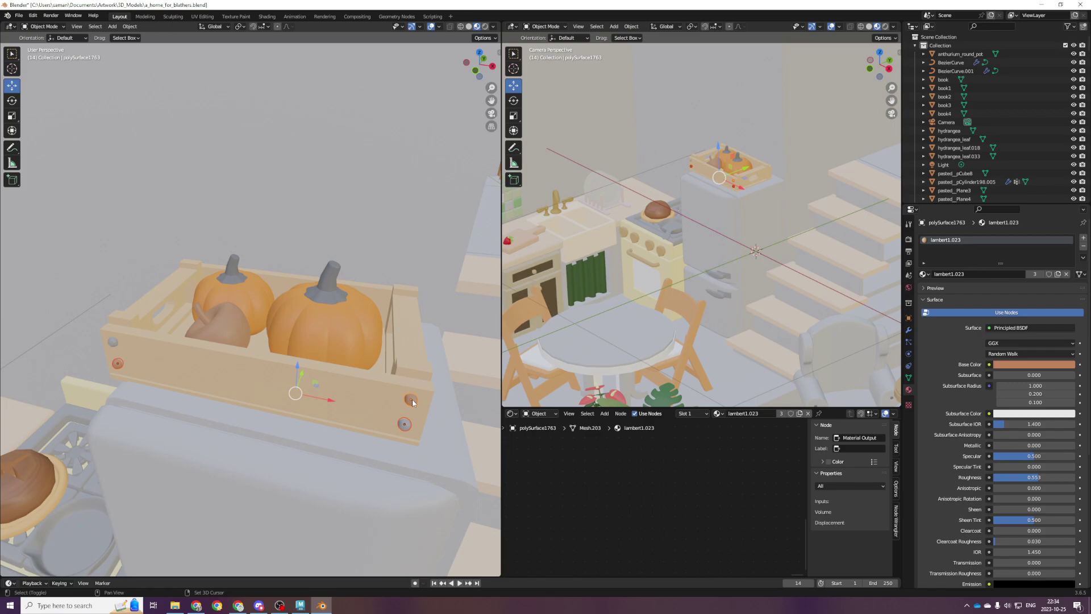
{"action": "left_click", "coordinate": [925, 274]}
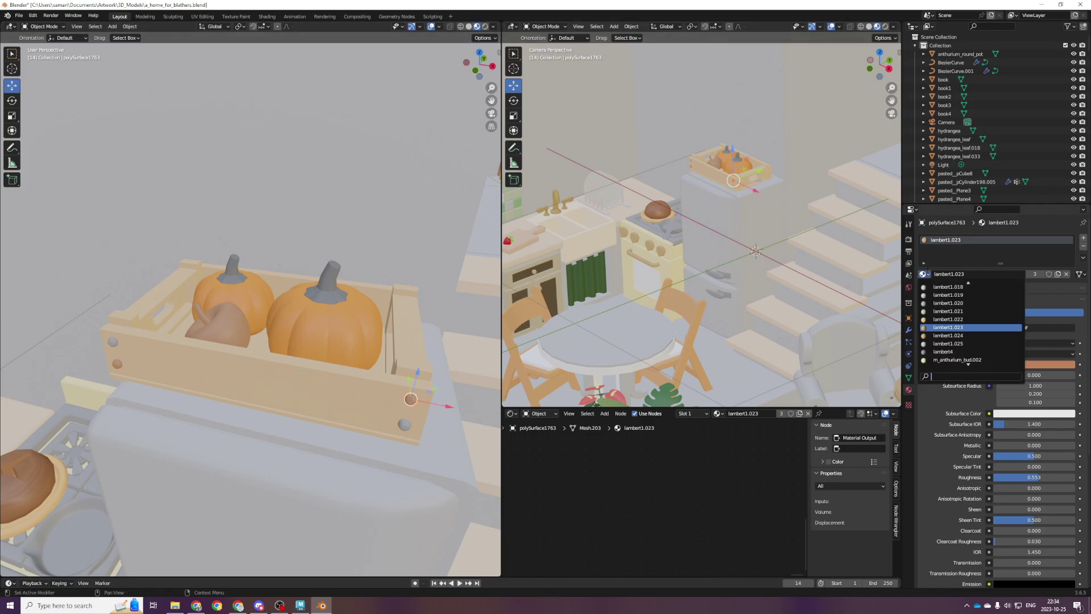
{"action": "type", "text": "silver"}
{"action": "key", "text": "Return"}
Assign the silver material to the lower front screw at the crate's stove end, and save the file.
{"action": "left_click", "coordinate": [118, 363]}
{"action": "left_click", "coordinate": [925, 274]}
{"action": "type", "text": "silver"}
{"action": "key", "text": "Return"}
{"action": "key", "text": "ctrl+s"}
{"action": "scroll", "coordinate": [280, 349], "scroll_direction": "down", "scroll_amount": 5}
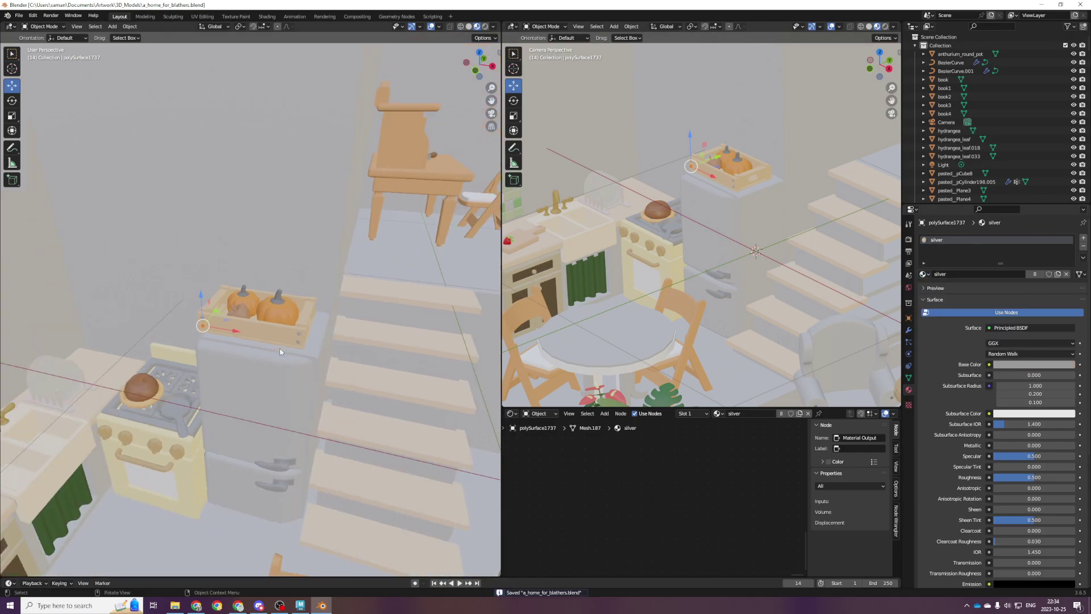
{"action": "scroll", "coordinate": [295, 315], "scroll_direction": "up", "scroll_amount": 4}
{"action": "left_click", "coordinate": [306, 299]}
{"action": "scroll", "coordinate": [306, 300], "scroll_direction": "down", "scroll_amount": 6}
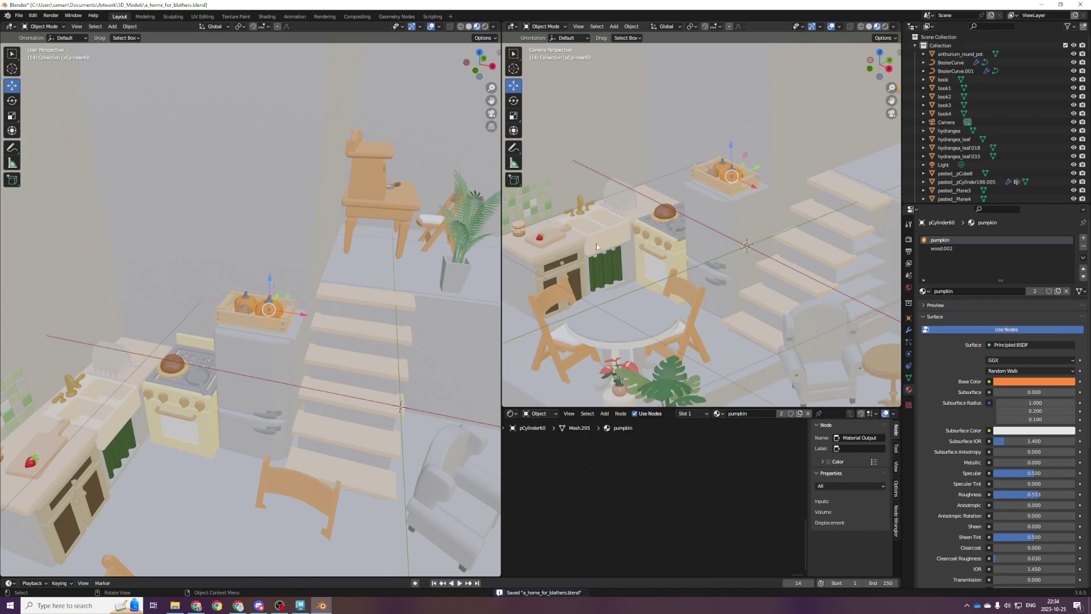
{"action": "left_click", "coordinate": [690, 291]}
{"action": "scroll", "coordinate": [333, 442], "scroll_direction": "down", "scroll_amount": 5}
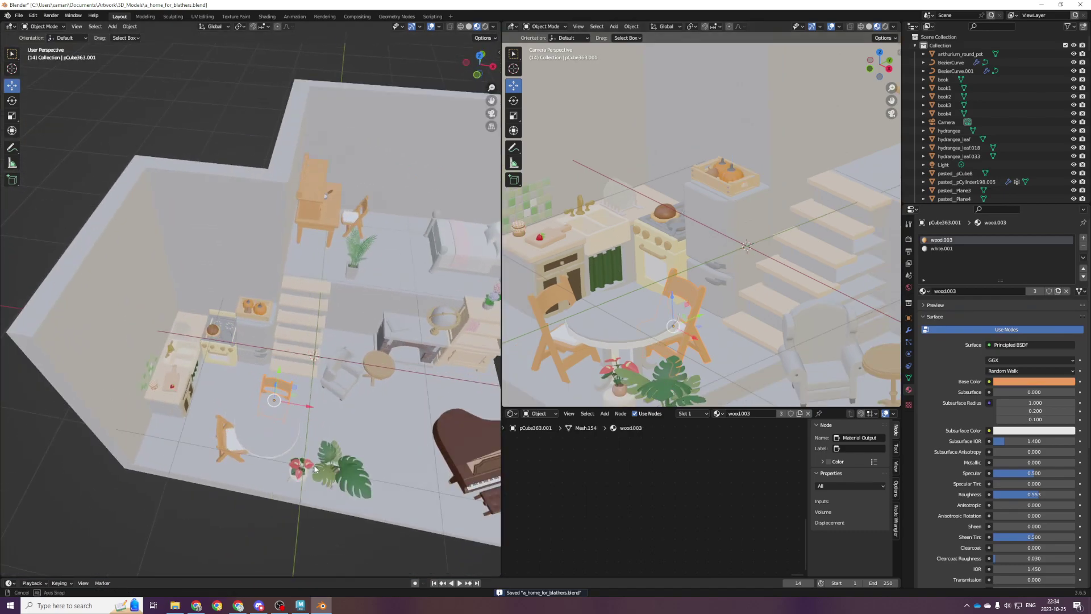
{"action": "middle_click_drag", "start_coordinate": [332, 442], "coordinate": [247, 425], "text": "shift"}
Open the blue hydrangea's stem curve on the cabinet for point editing and ready its upper control handle with the Move tool.
{"action": "left_click", "coordinate": [399, 278]}
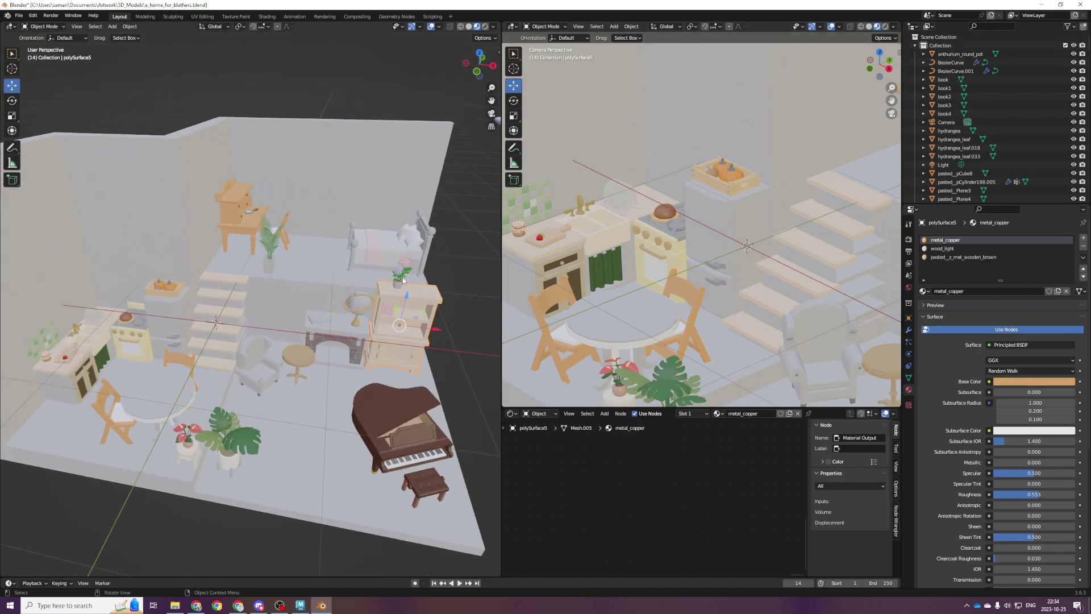
{"action": "key", "text": "KP_Decimal"}
{"action": "middle_click_drag", "start_coordinate": [392, 300], "coordinate": [267, 320]}
{"action": "key", "text": "KP_1"}
{"action": "key", "text": "Tab"}
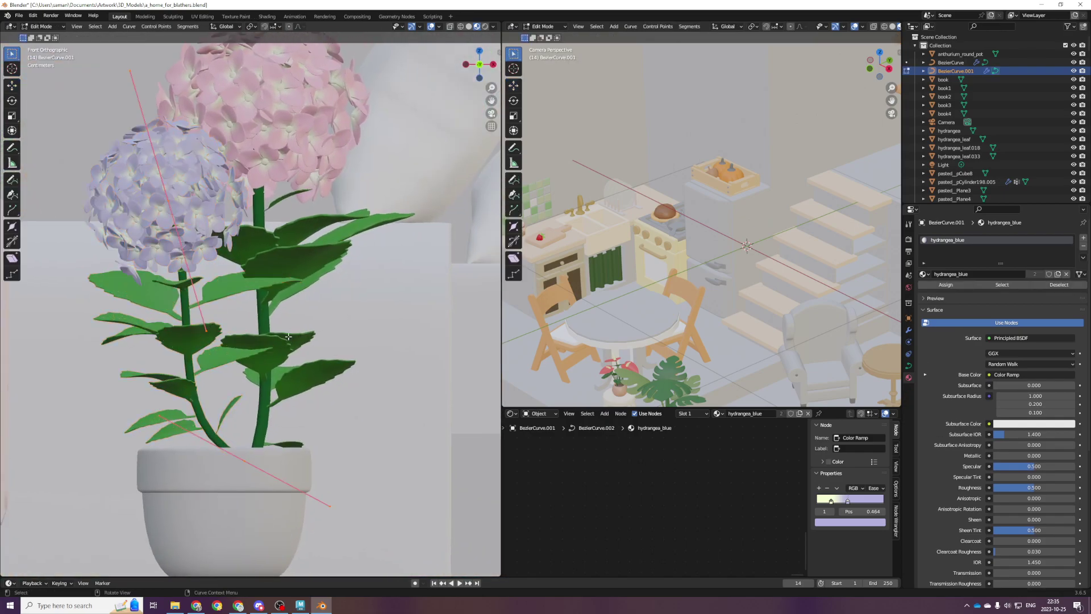
{"action": "scroll", "coordinate": [267, 319], "scroll_direction": "down", "scroll_amount": 1}
{"action": "key", "text": "c"}
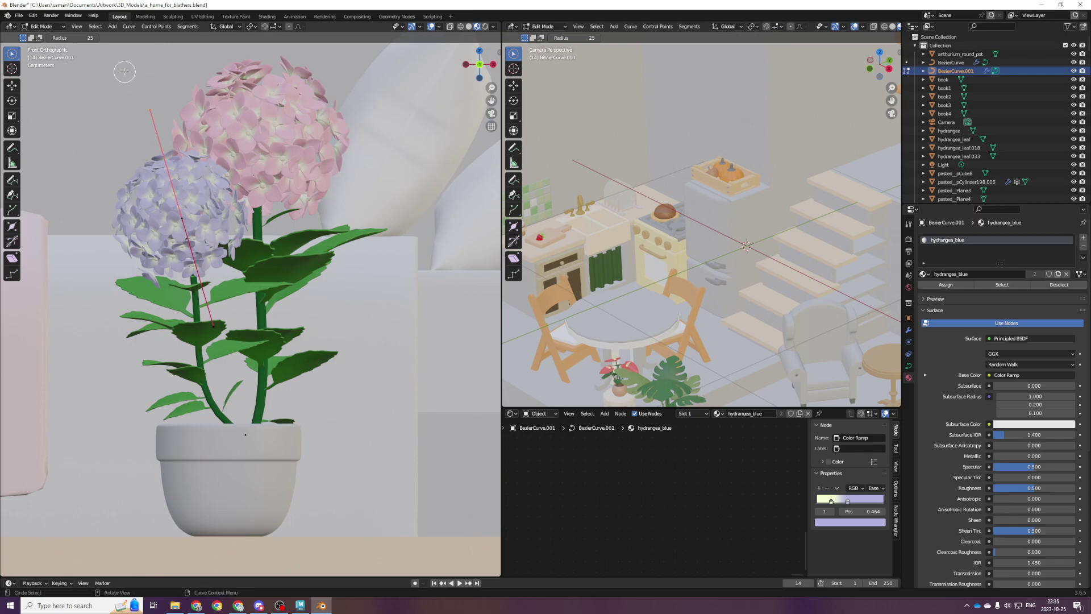
{"action": "left_click", "coordinate": [12, 86]}
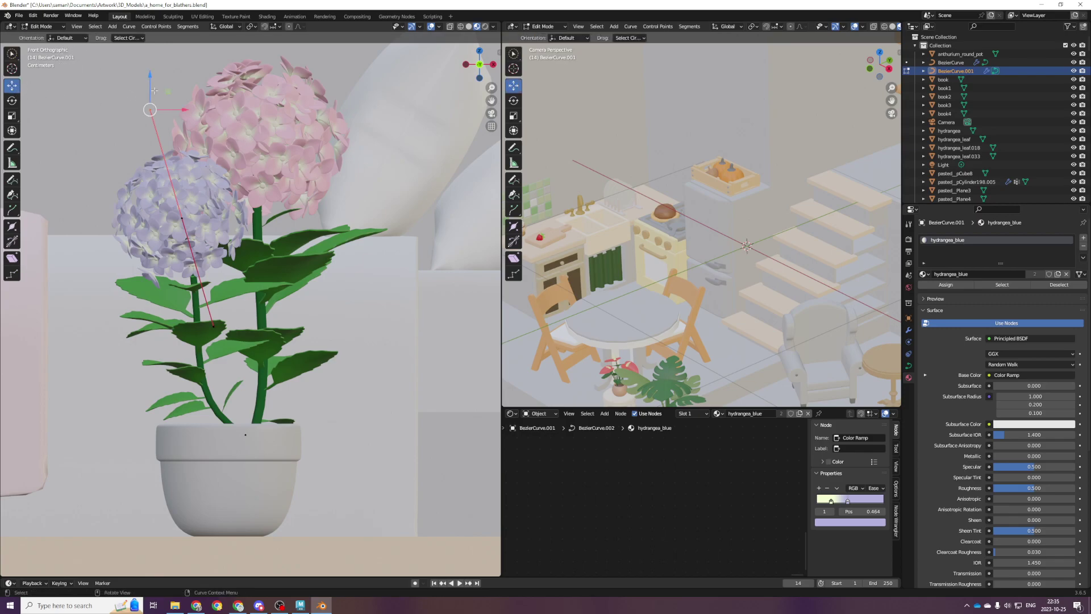
Try to pull the upper handle of the blue hydrangea's stem curve inward, and undo the move.
{"action": "middle_click_drag", "start_coordinate": [283, 341], "coordinate": [153, 99]}
{"action": "left_click_drag", "start_coordinate": [169, 108], "coordinate": [202, 192]}
{"action": "middle_click_drag", "start_coordinate": [216, 238], "coordinate": [288, 268]}
{"action": "key", "text": "ctrl+z"}
Reshape the blue hydrangea's stem in front wireframe view, pulling the upper handle inward and the lower handle down to the pot's rim.
{"action": "key", "text": "KP_1"}
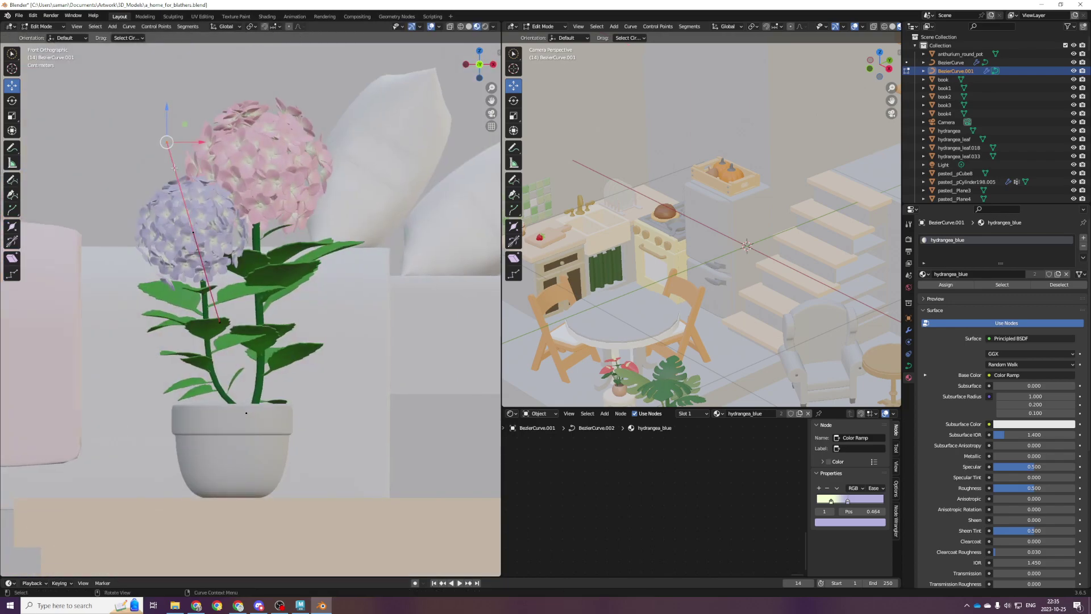
{"action": "key", "text": "shift+z"}
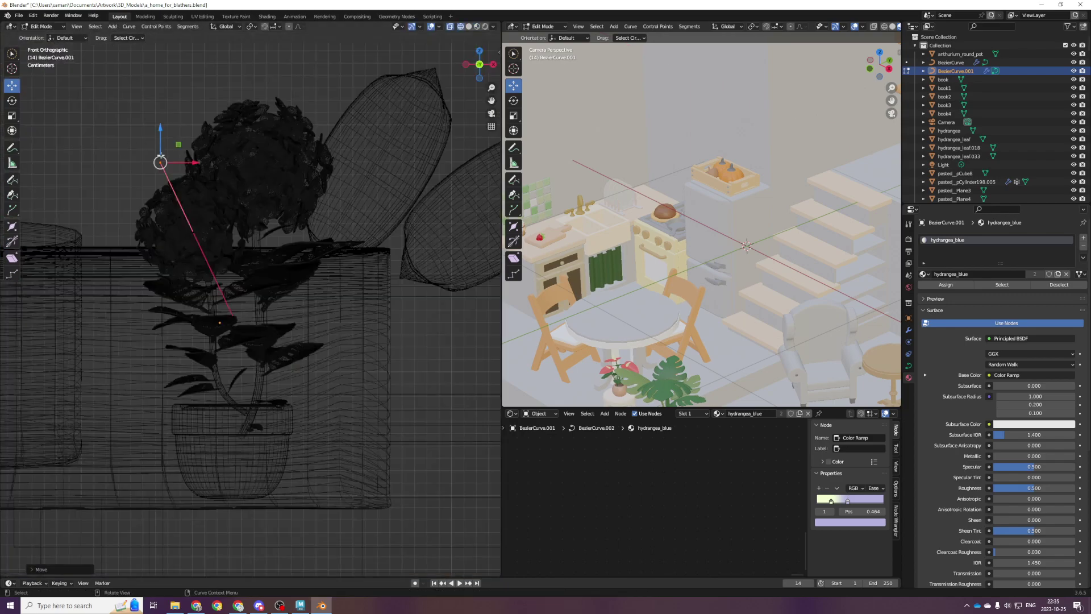
{"action": "left_click_drag", "start_coordinate": [166, 142], "coordinate": [208, 182]}
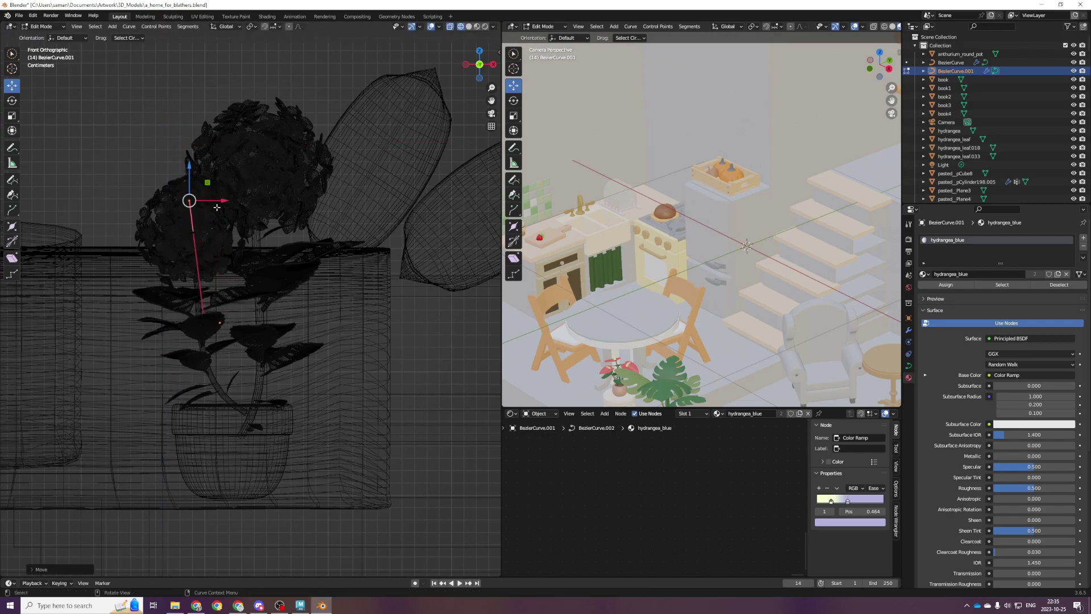
{"action": "left_click", "coordinate": [204, 316]}
{"action": "left_click_drag", "start_coordinate": [221, 296], "coordinate": [253, 380]}
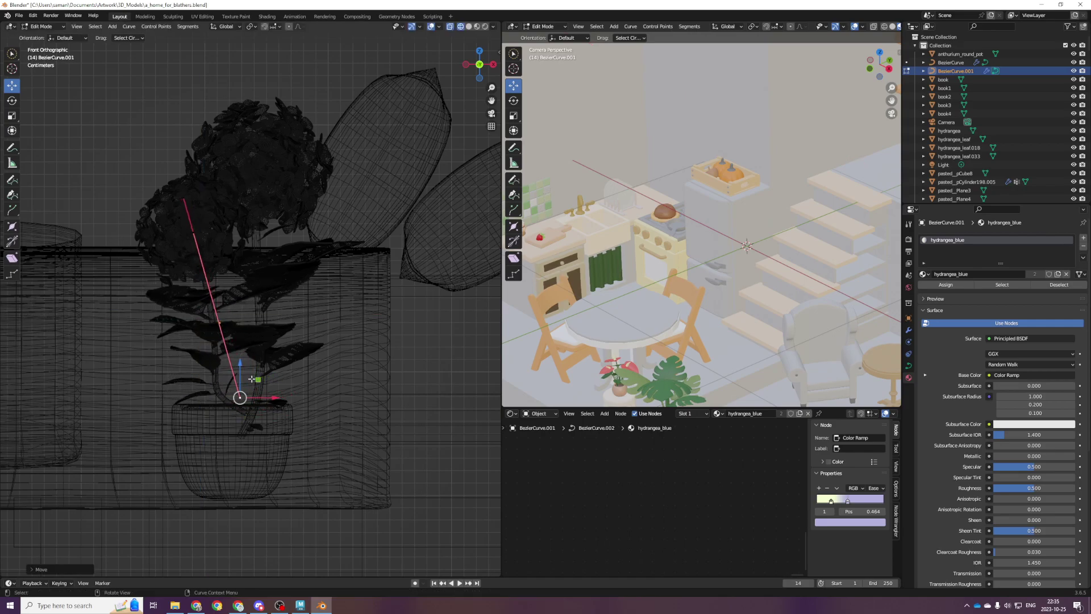
{"action": "left_click", "coordinate": [214, 239]}
{"action": "key", "text": "z"}
{"action": "left_click", "coordinate": [364, 341]}
{"action": "middle_click_drag", "start_coordinate": [364, 340], "coordinate": [157, 223]}
{"action": "key", "text": "KP_1"}
{"action": "scroll", "coordinate": [186, 207], "scroll_direction": "down", "scroll_amount": 2}
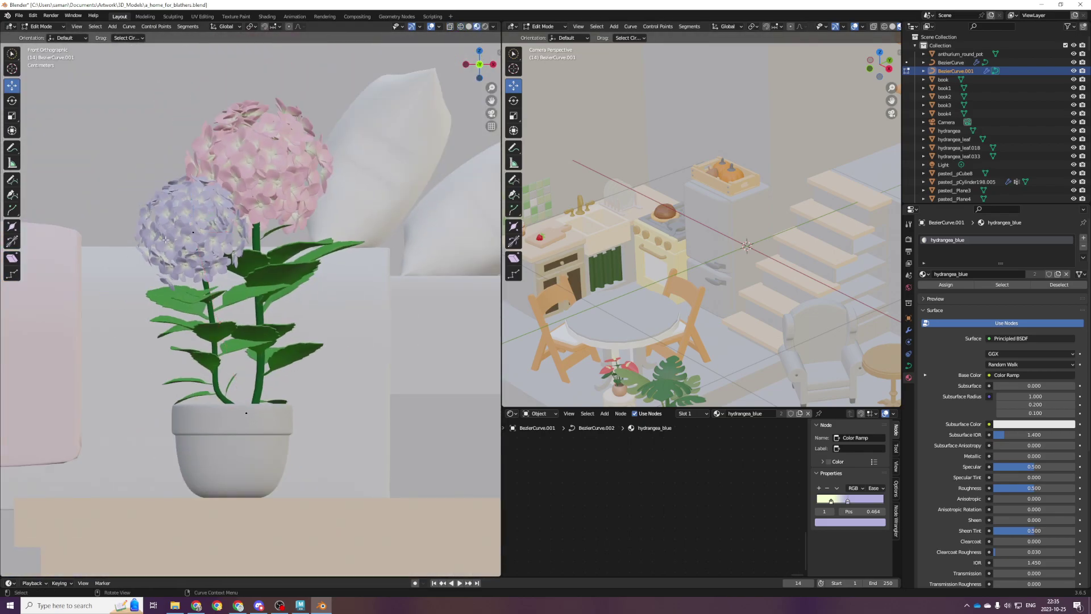
Fine-tune the blue hydrangea's stem above the pot while checking the plant from several angles.
{"action": "key", "text": "Tab"}
{"action": "left_click_drag", "start_coordinate": [221, 291], "coordinate": [230, 364]}
{"action": "middle_click_drag", "start_coordinate": [230, 364], "coordinate": [176, 392]}
{"action": "left_click_drag", "start_coordinate": [257, 368], "coordinate": [267, 364]}
{"action": "scroll", "coordinate": [270, 358], "scroll_direction": "up", "scroll_amount": 1}
{"action": "middle_click_drag", "start_coordinate": [301, 294], "coordinate": [209, 321]}
{"action": "scroll", "coordinate": [289, 289], "scroll_direction": "down", "scroll_amount": 3}
{"action": "left_click", "coordinate": [287, 284]}
{"action": "scroll", "coordinate": [284, 286], "scroll_direction": "down", "scroll_amount": 2}
{"action": "scroll", "coordinate": [250, 327], "scroll_direction": "up", "scroll_amount": 3}
{"action": "left_click", "coordinate": [209, 321]}
{"action": "key", "text": "Tab"}
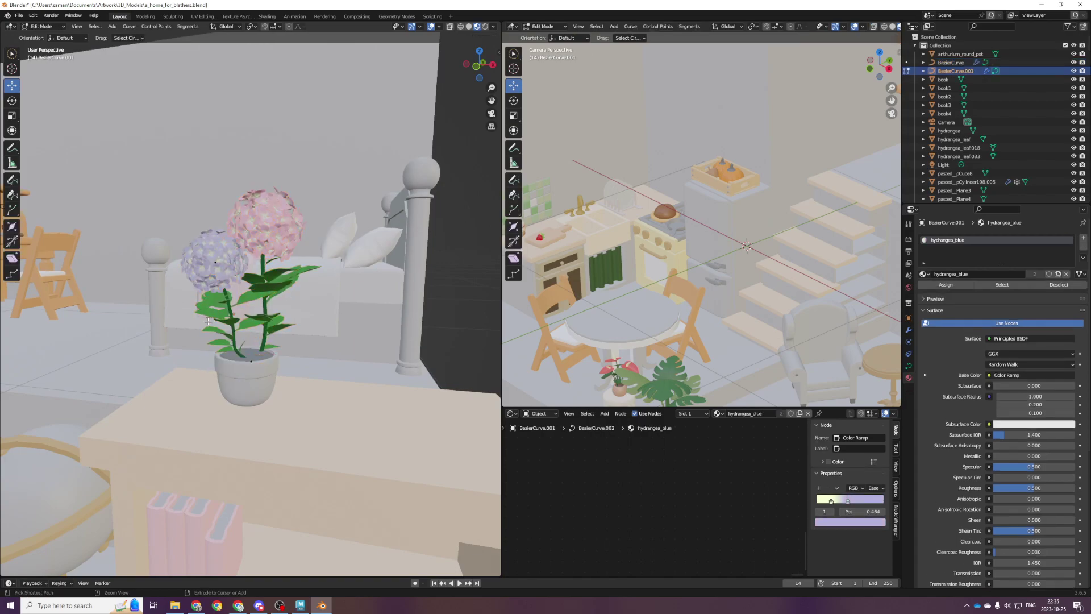
Save the file and undo the last few actions on the blue hydrangea's stem curve.
{"action": "scroll", "coordinate": [209, 321], "scroll_direction": "down", "scroll_amount": 4}
{"action": "key", "text": "ctrl+s"}
{"action": "key", "text": "a"}
{"action": "key", "text": "ctrl+z"}
{"action": "key", "text": "ctrl+z"}
{"action": "key", "text": "ctrl+z"}
{"action": "key", "text": "ctrl+z"}
Widen the camera-view viewport and frame the whole furnished room in it.
{"action": "scroll", "coordinate": [284, 391], "scroll_direction": "down", "scroll_amount": 6}
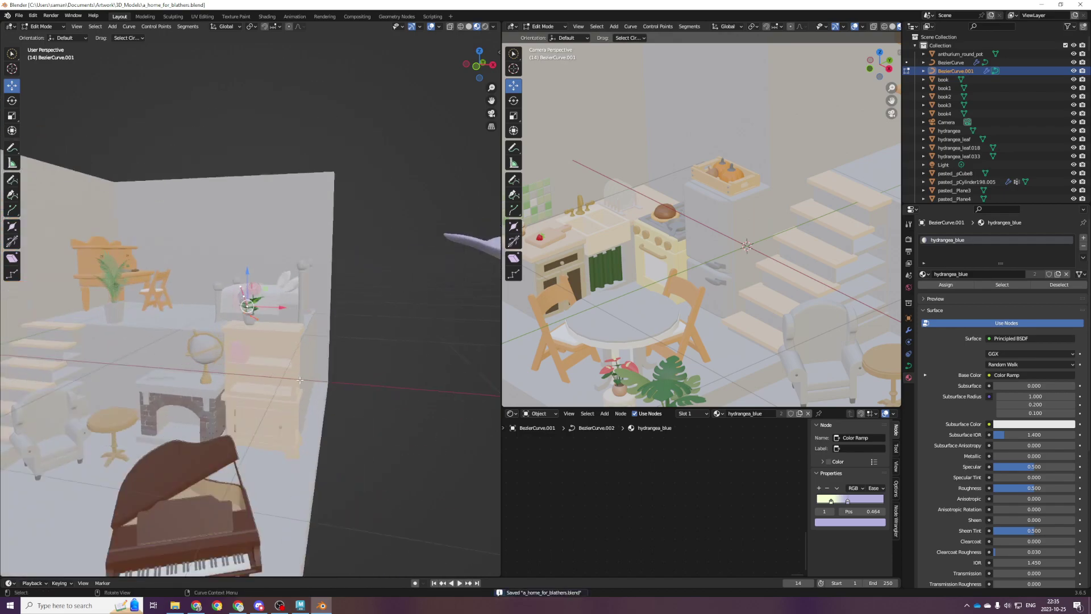
{"action": "key", "text": "Tab"}
{"action": "scroll", "coordinate": [284, 381], "scroll_direction": "up", "scroll_amount": 4}
{"action": "scroll", "coordinate": [365, 375], "scroll_direction": "down", "scroll_amount": 5}
{"action": "key", "text": "Tab"}
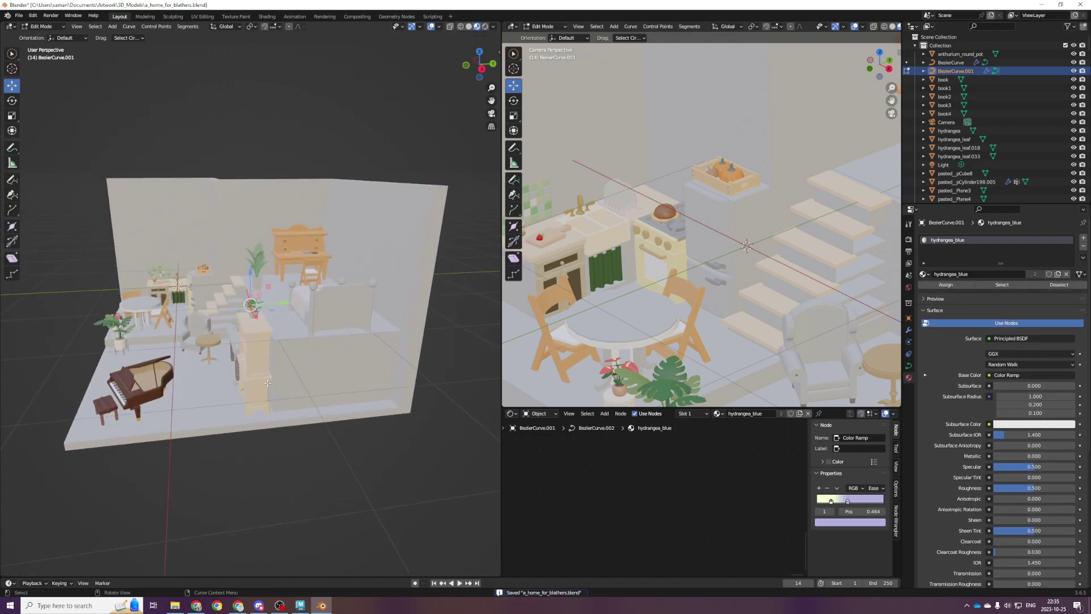
{"action": "scroll", "coordinate": [544, 326], "scroll_direction": "down", "scroll_amount": 5}
{"action": "key", "text": "super"}
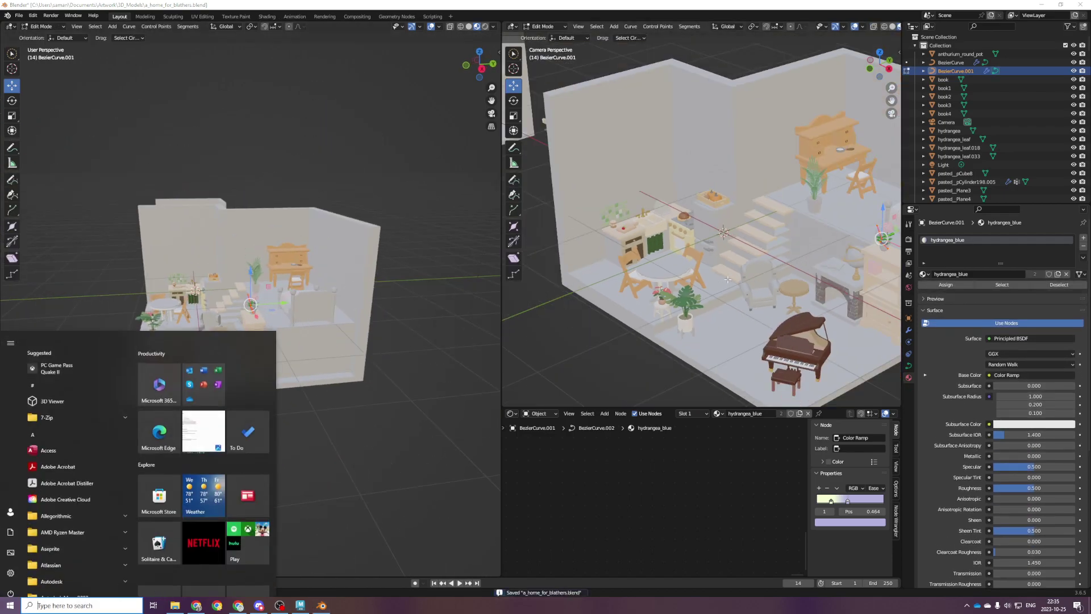
{"action": "left_click", "coordinate": [729, 278]}
{"action": "left_click_drag", "start_coordinate": [503, 237], "coordinate": [261, 244]}
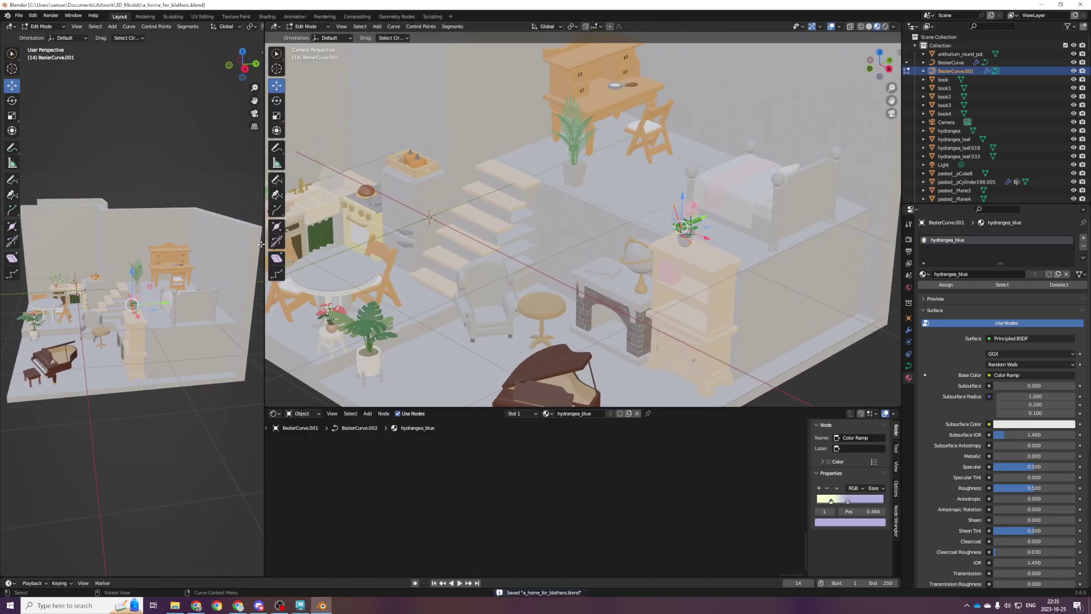
{"action": "scroll", "coordinate": [525, 289], "scroll_direction": "down", "scroll_amount": 4}
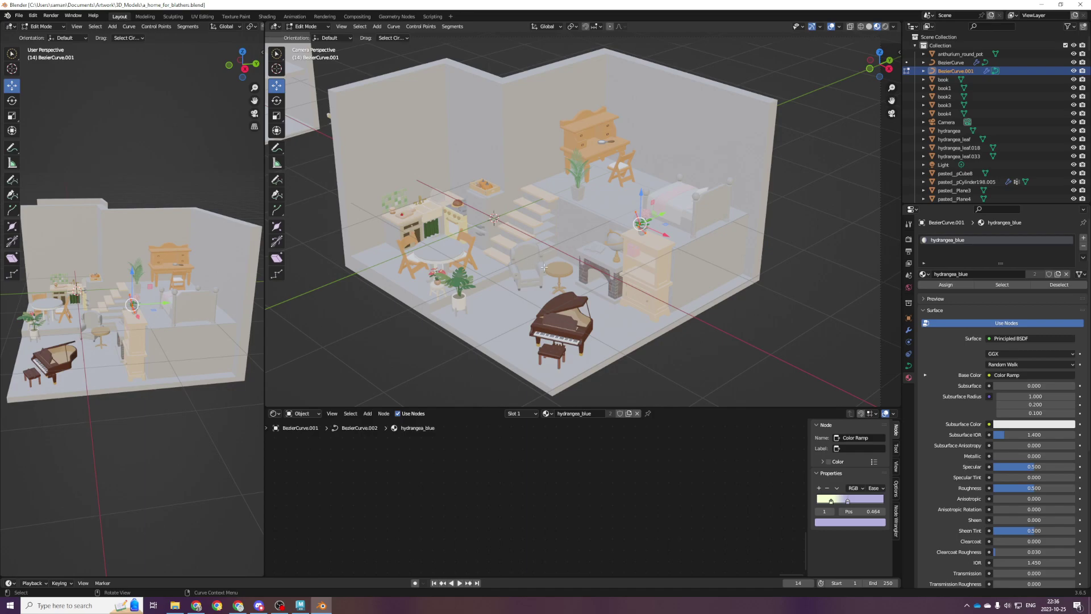
Deselect the blue hydrangea stem's curve points and return to Object Mode.
{"action": "left_click", "coordinate": [559, 328]}
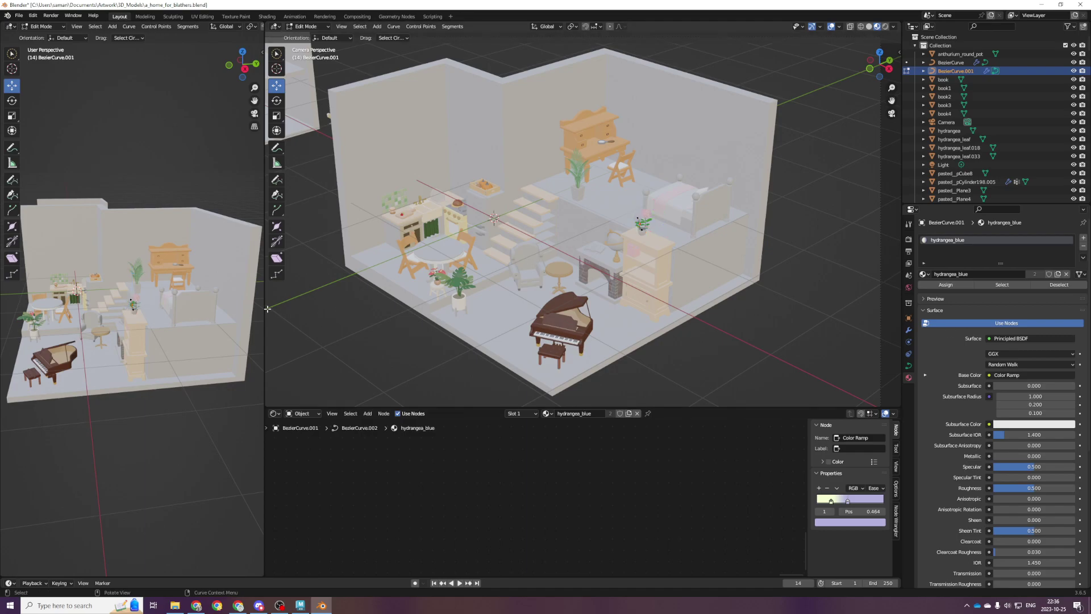
{"action": "scroll", "coordinate": [228, 289], "scroll_direction": "down", "scroll_amount": 3}
{"action": "middle_click_drag", "start_coordinate": [219, 295], "coordinate": [241, 329]}
{"action": "key", "text": "Tab"}
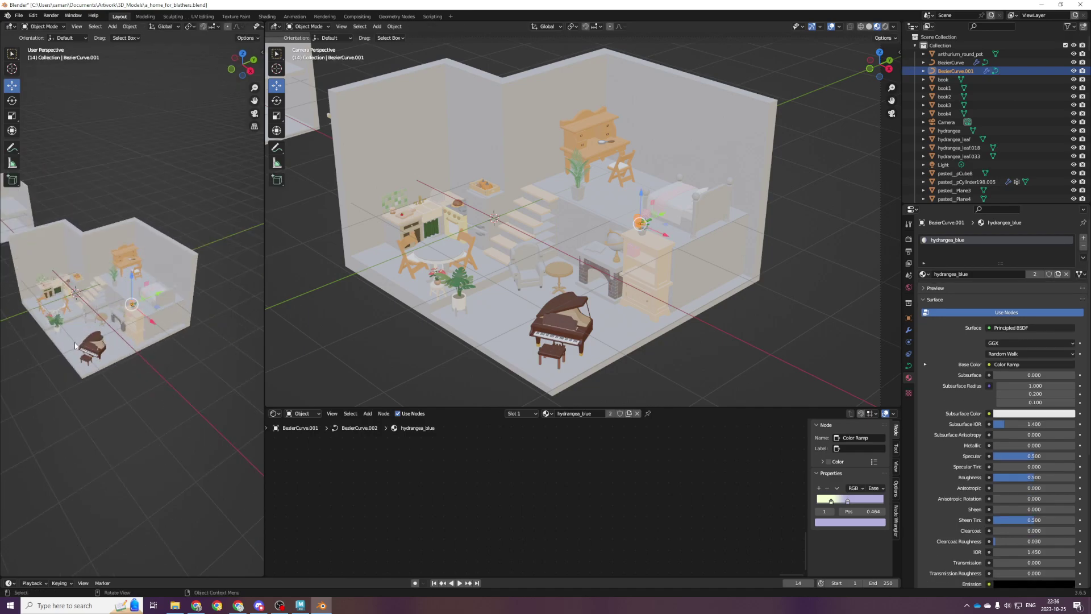
Select the grand piano together with its bench and scale both up slightly in top view.
{"action": "left_click", "coordinate": [85, 351]}
{"action": "scroll", "coordinate": [84, 353], "scroll_direction": "up", "scroll_amount": 1}
{"action": "left_click", "coordinate": [84, 352]}
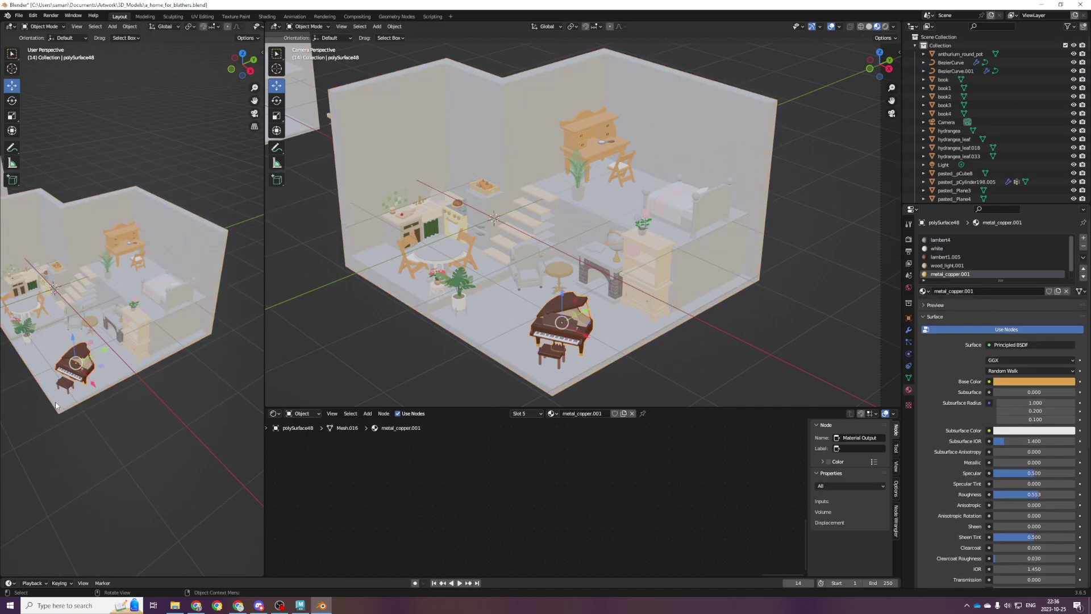
{"action": "key", "text": "KP_Decimal"}
{"action": "left_click", "coordinate": [93, 380], "text": "shift"}
{"action": "key", "text": "ctrl+z"}
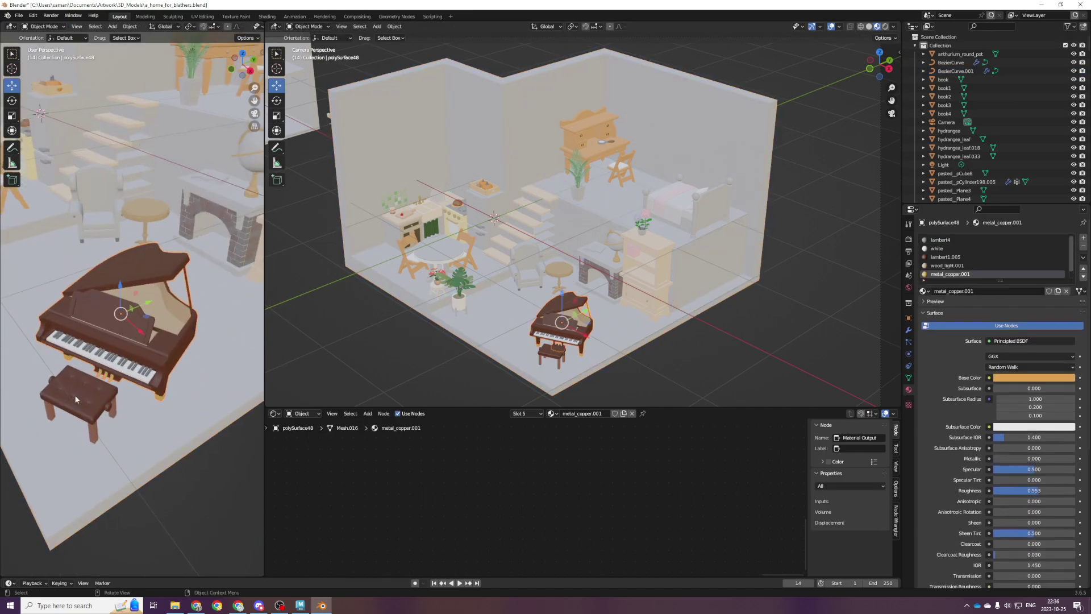
{"action": "left_click", "coordinate": [76, 398], "text": "shift"}
{"action": "key", "text": "KP_7"}
{"action": "key", "text": "s"}
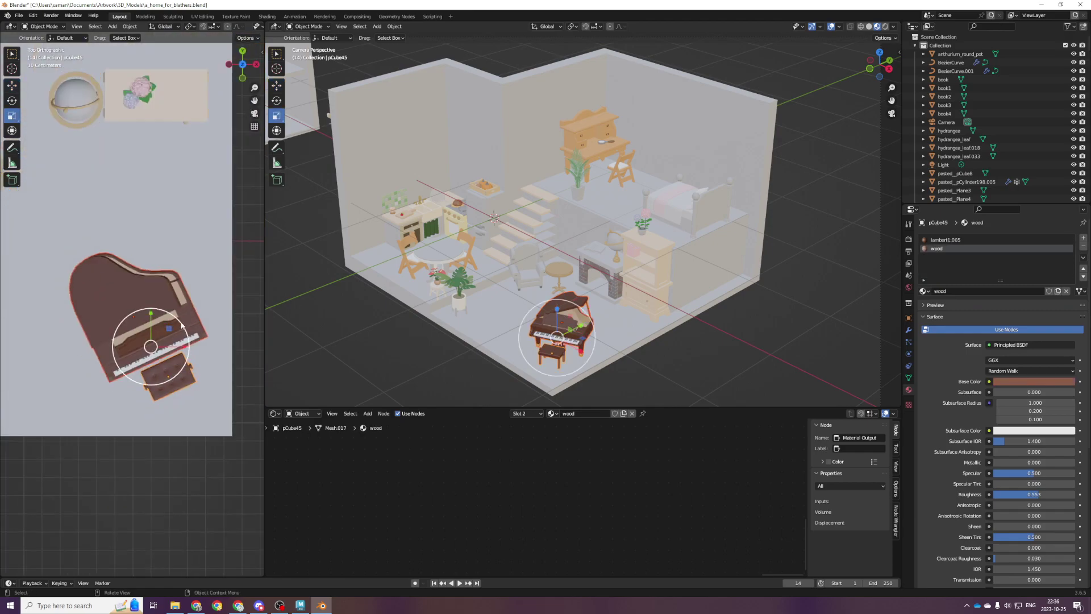
{"action": "left_click", "coordinate": [193, 320]}
Raise the piano and bench in front view so their feet rest on the floor, save the file and deselect them.
{"action": "key", "text": "KP_1"}
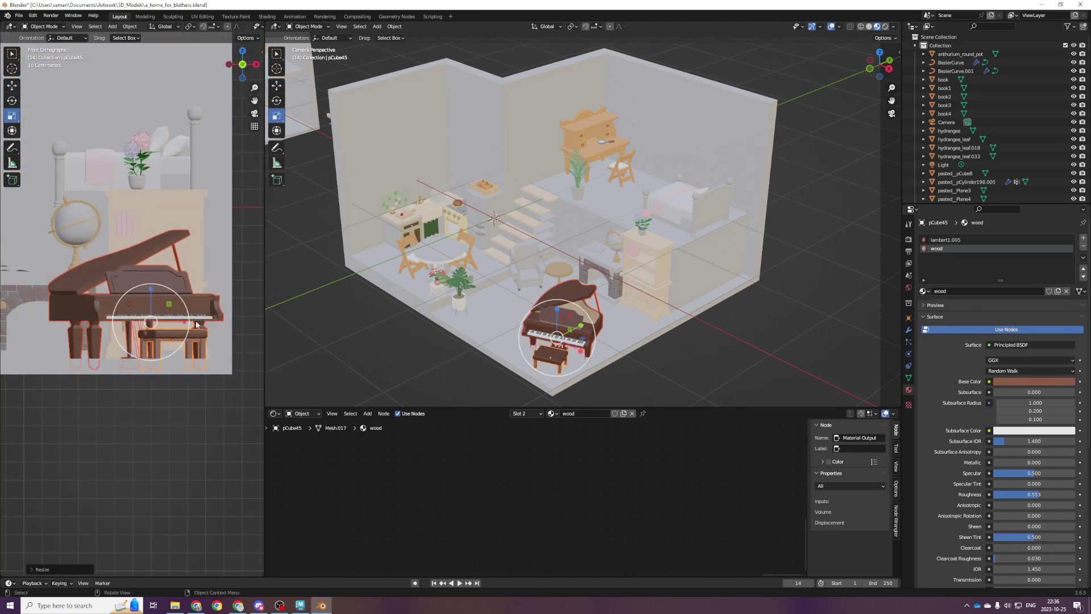
{"action": "key", "text": "shift+space"}
{"action": "key", "text": "g"}
{"action": "left_click_drag", "start_coordinate": [154, 293], "coordinate": [154, 282]}
{"action": "key", "text": "ctrl+s"}
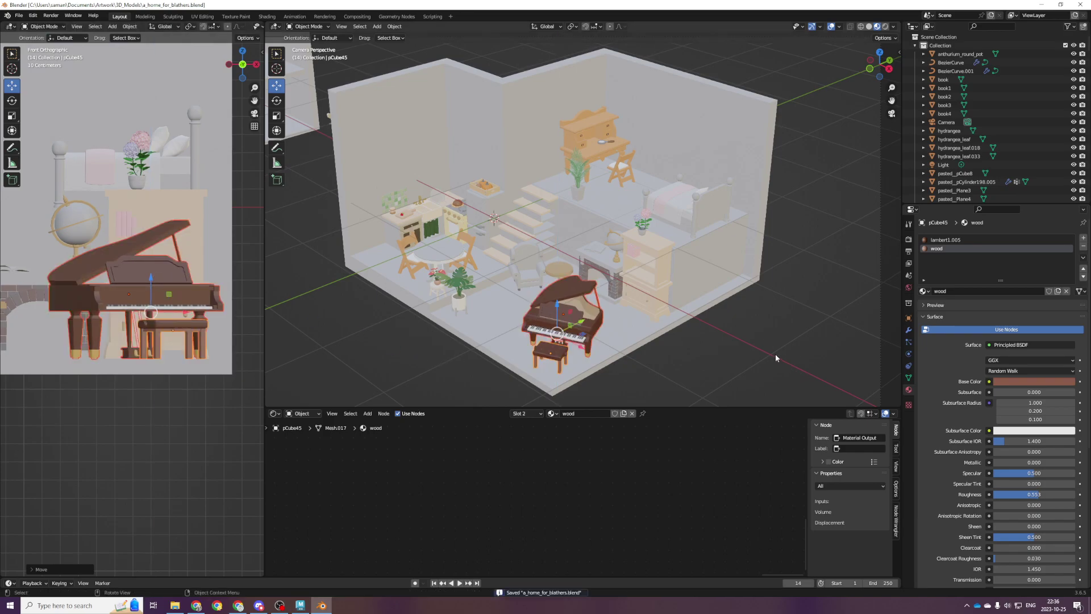
{"action": "key", "text": "Home"}
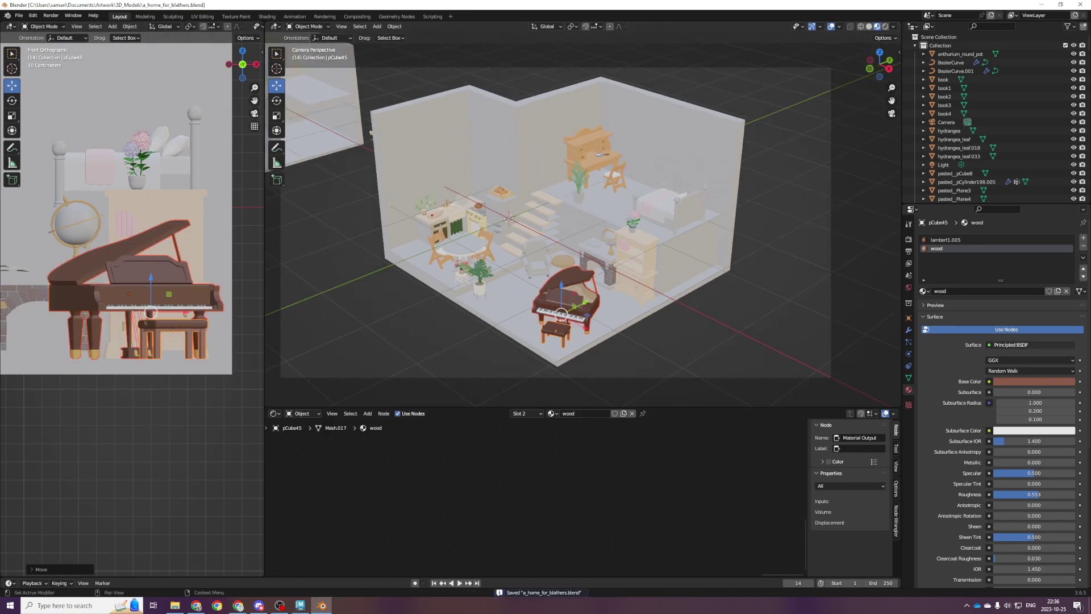
{"action": "left_click", "coordinate": [750, 336]}
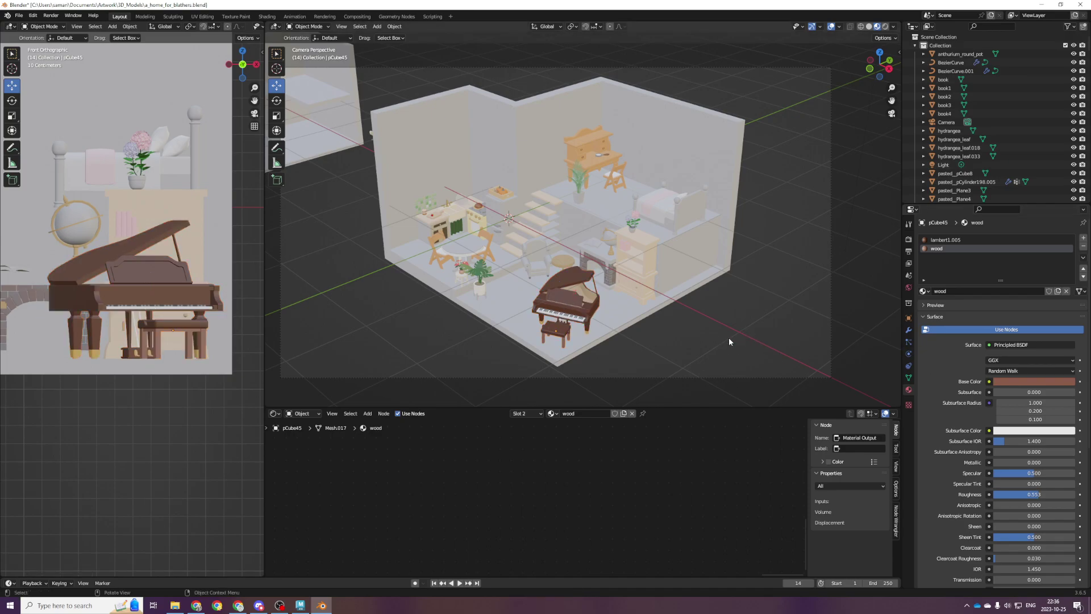